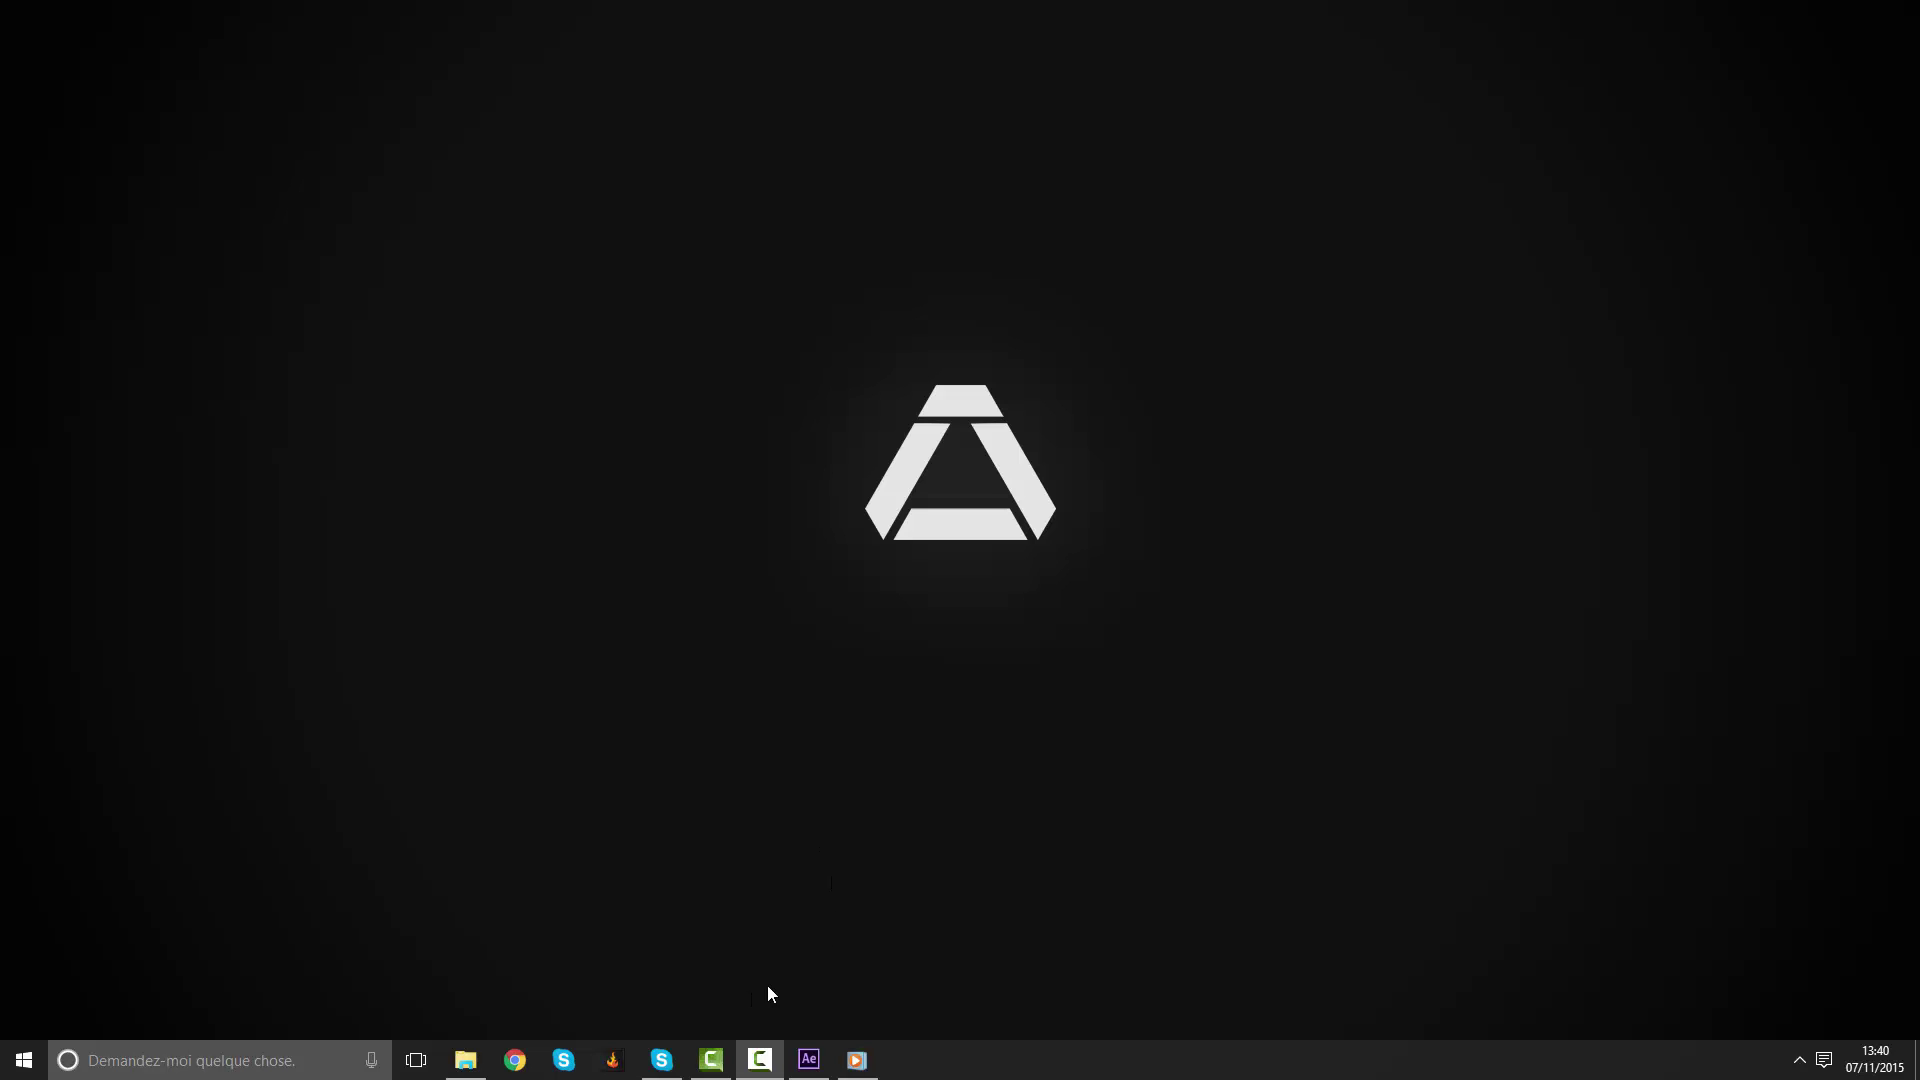
Open the mountain-lake JPEG from the Ressources folder and bring the paused Pub video forward.
{"action": "left_click", "coordinate": [822, 1045]}
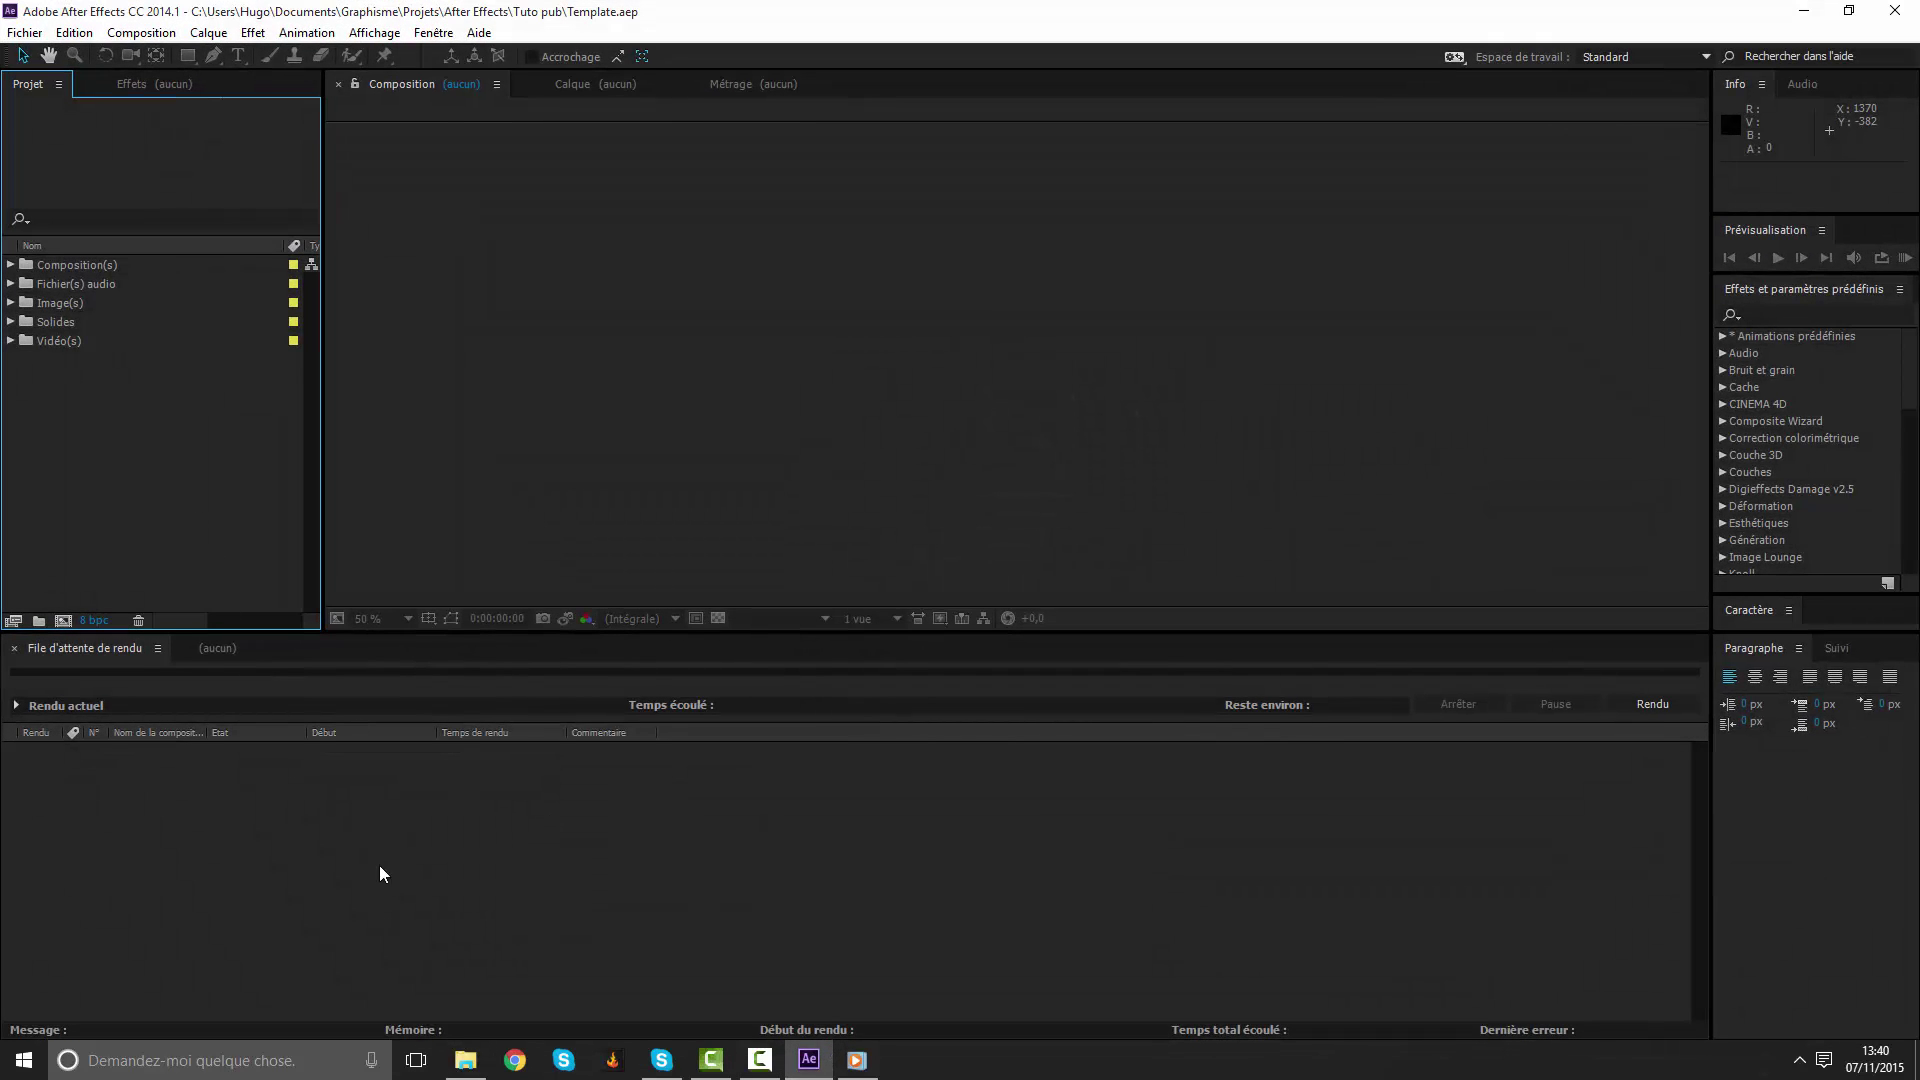
{"action": "left_click", "coordinate": [465, 1059]}
{"action": "left_click", "coordinate": [845, 522]}
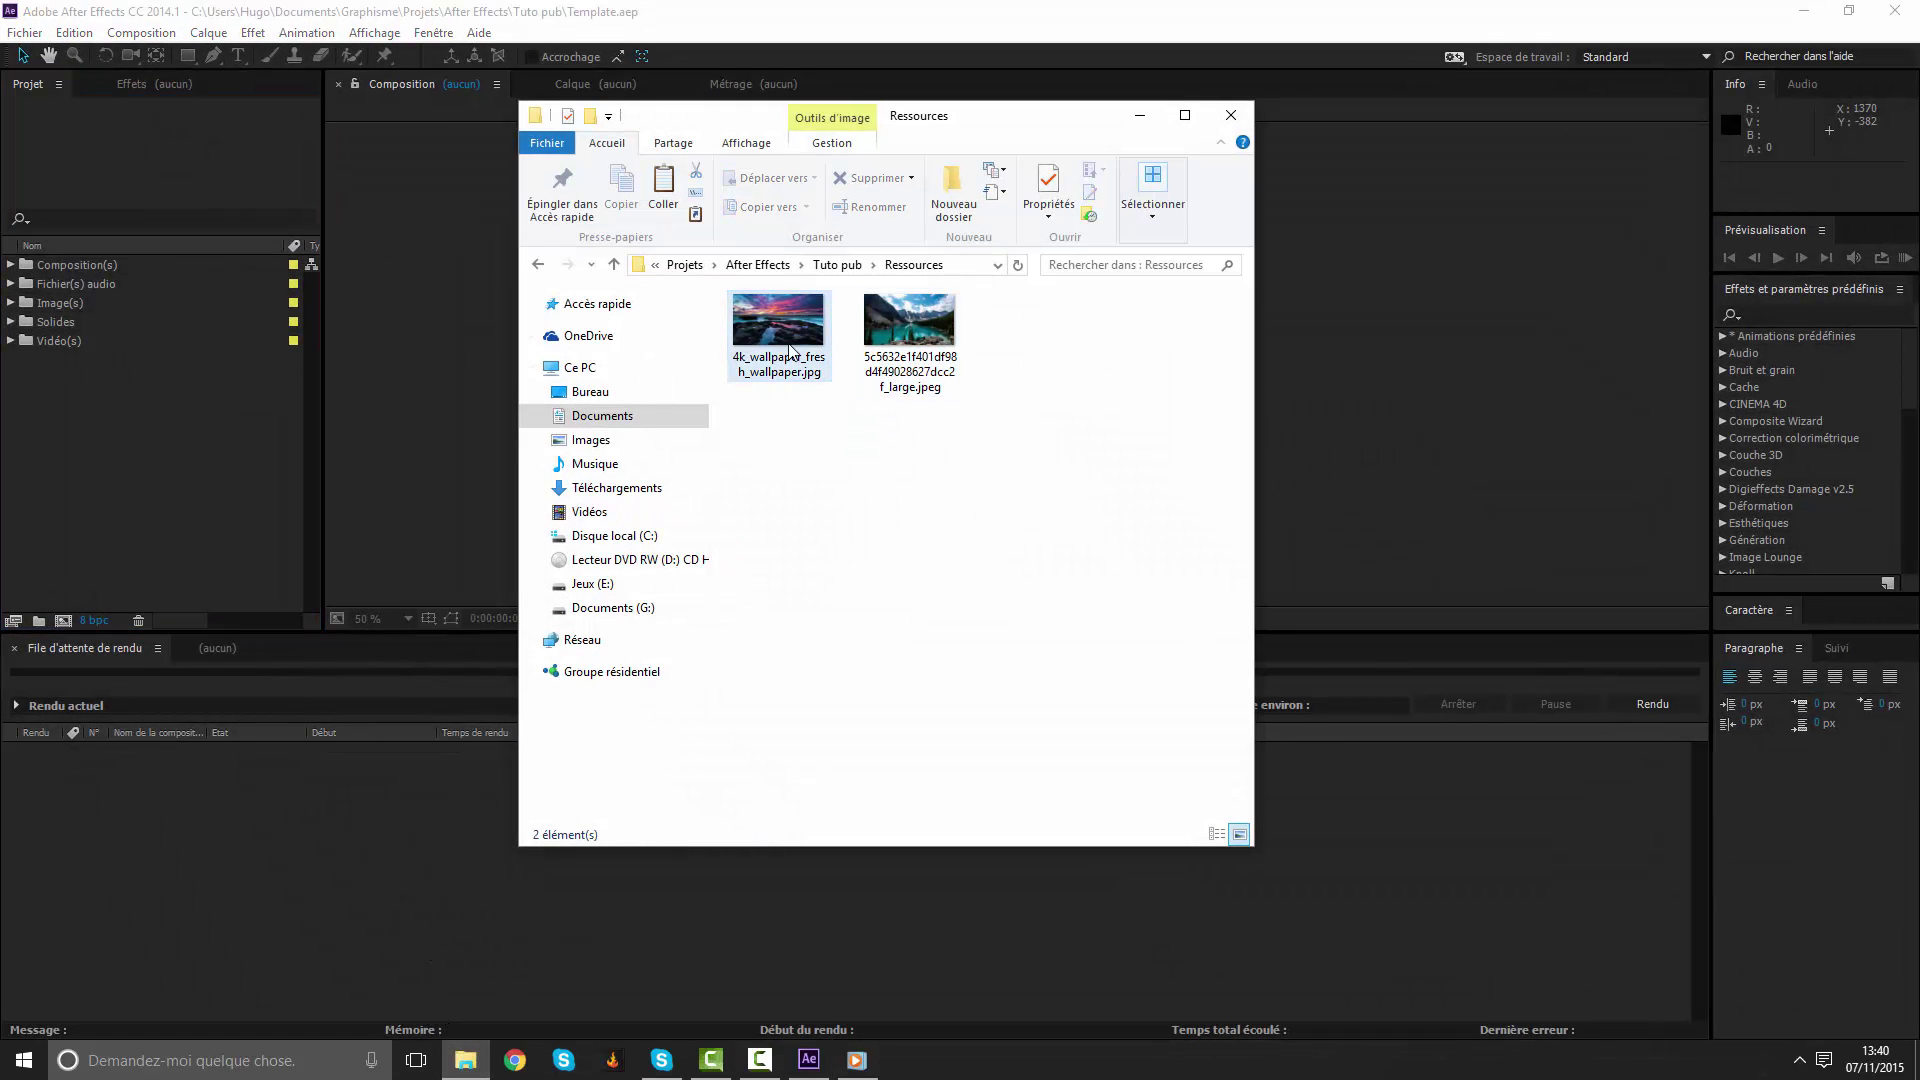
{"action": "double_click", "coordinate": [884, 364]}
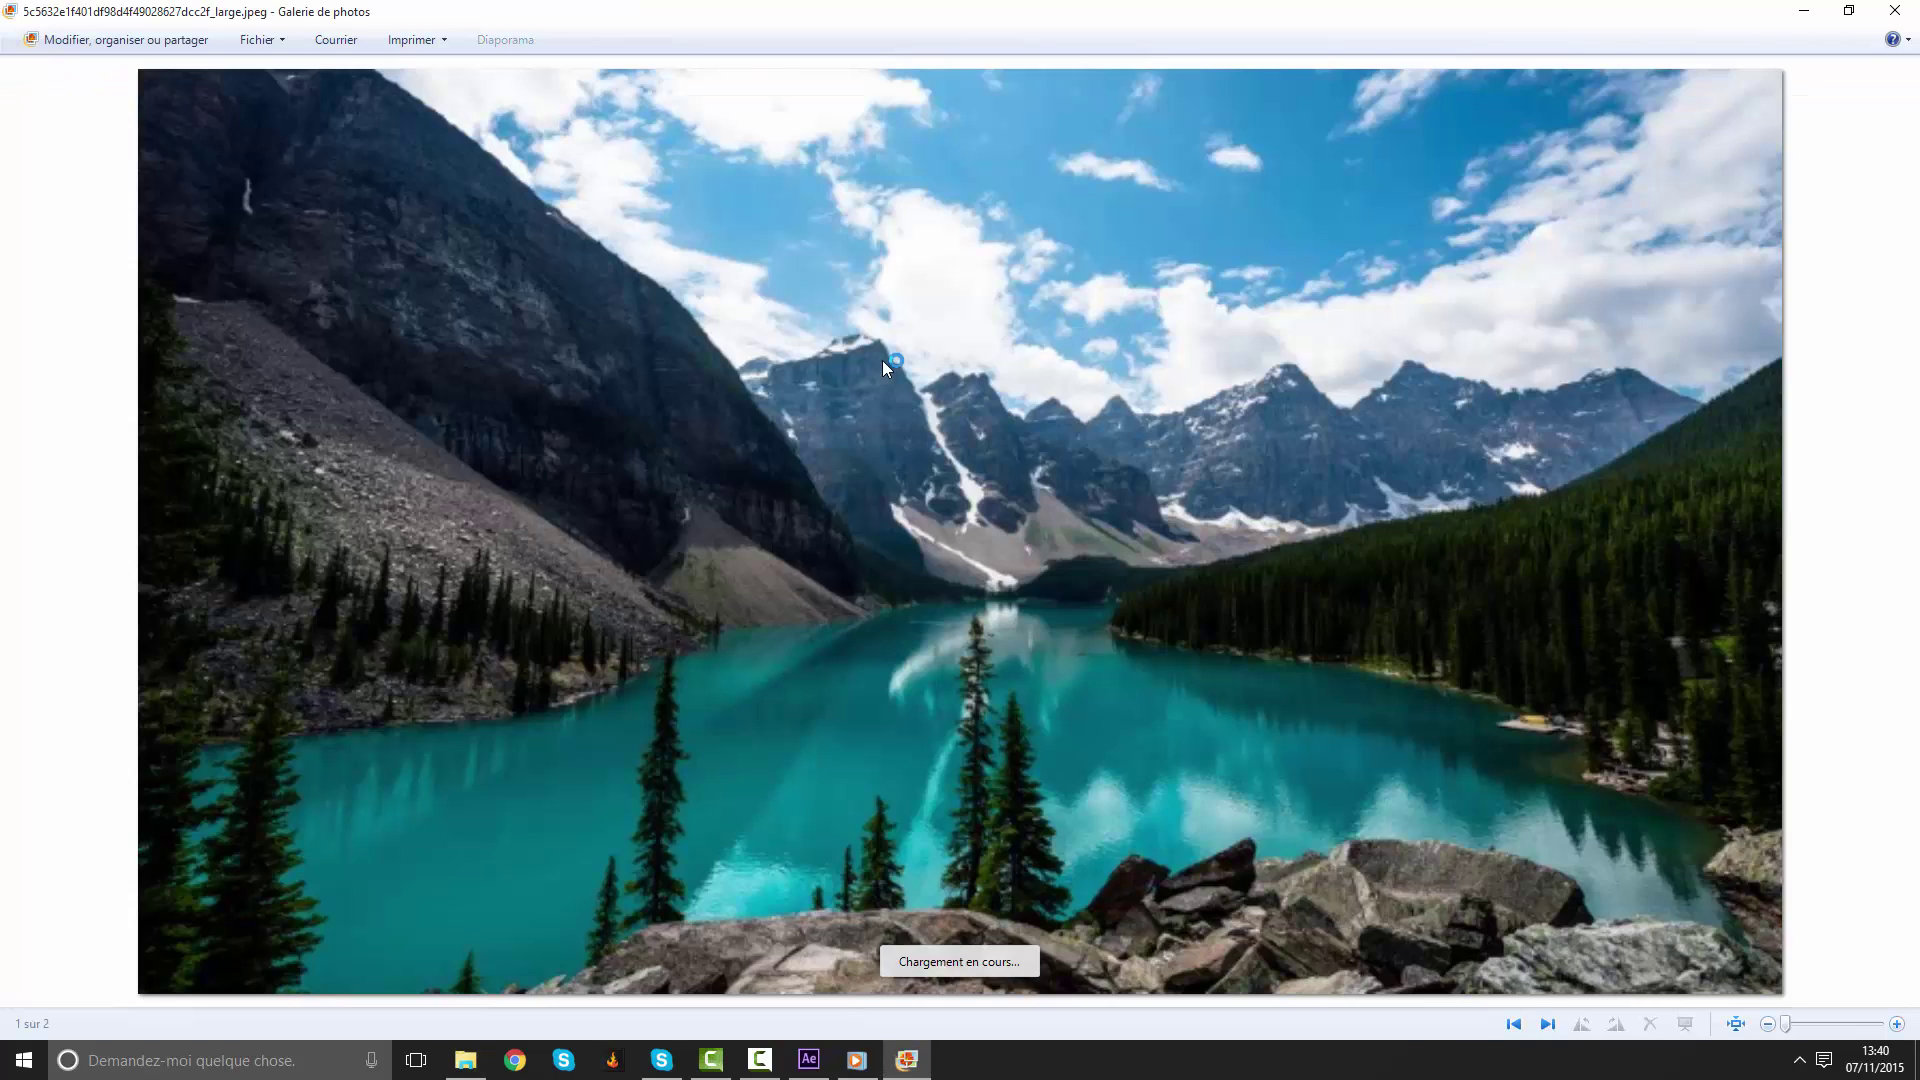
{"action": "left_click", "coordinate": [856, 1059]}
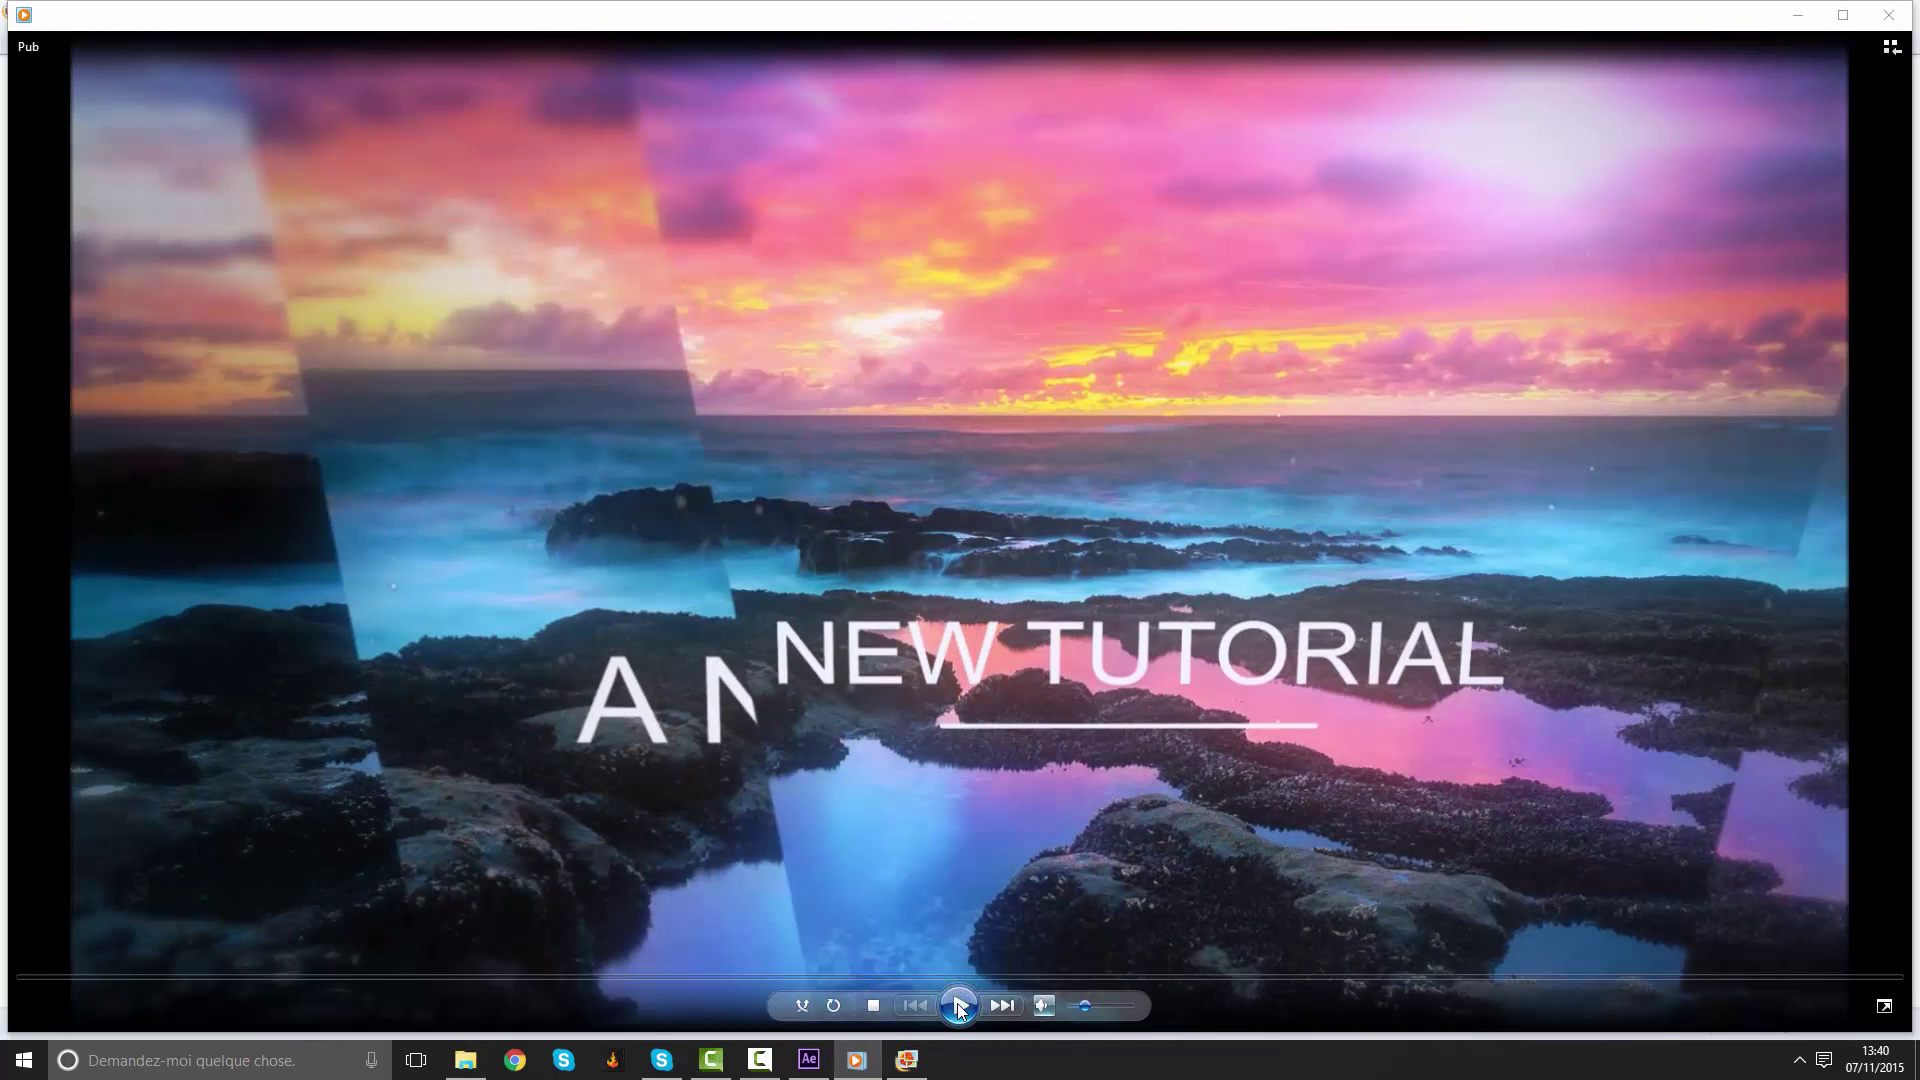
Play the Pub video, pause on the MS DESIGN title, then close Windows Media Player.
{"action": "left_click", "coordinate": [959, 1007]}
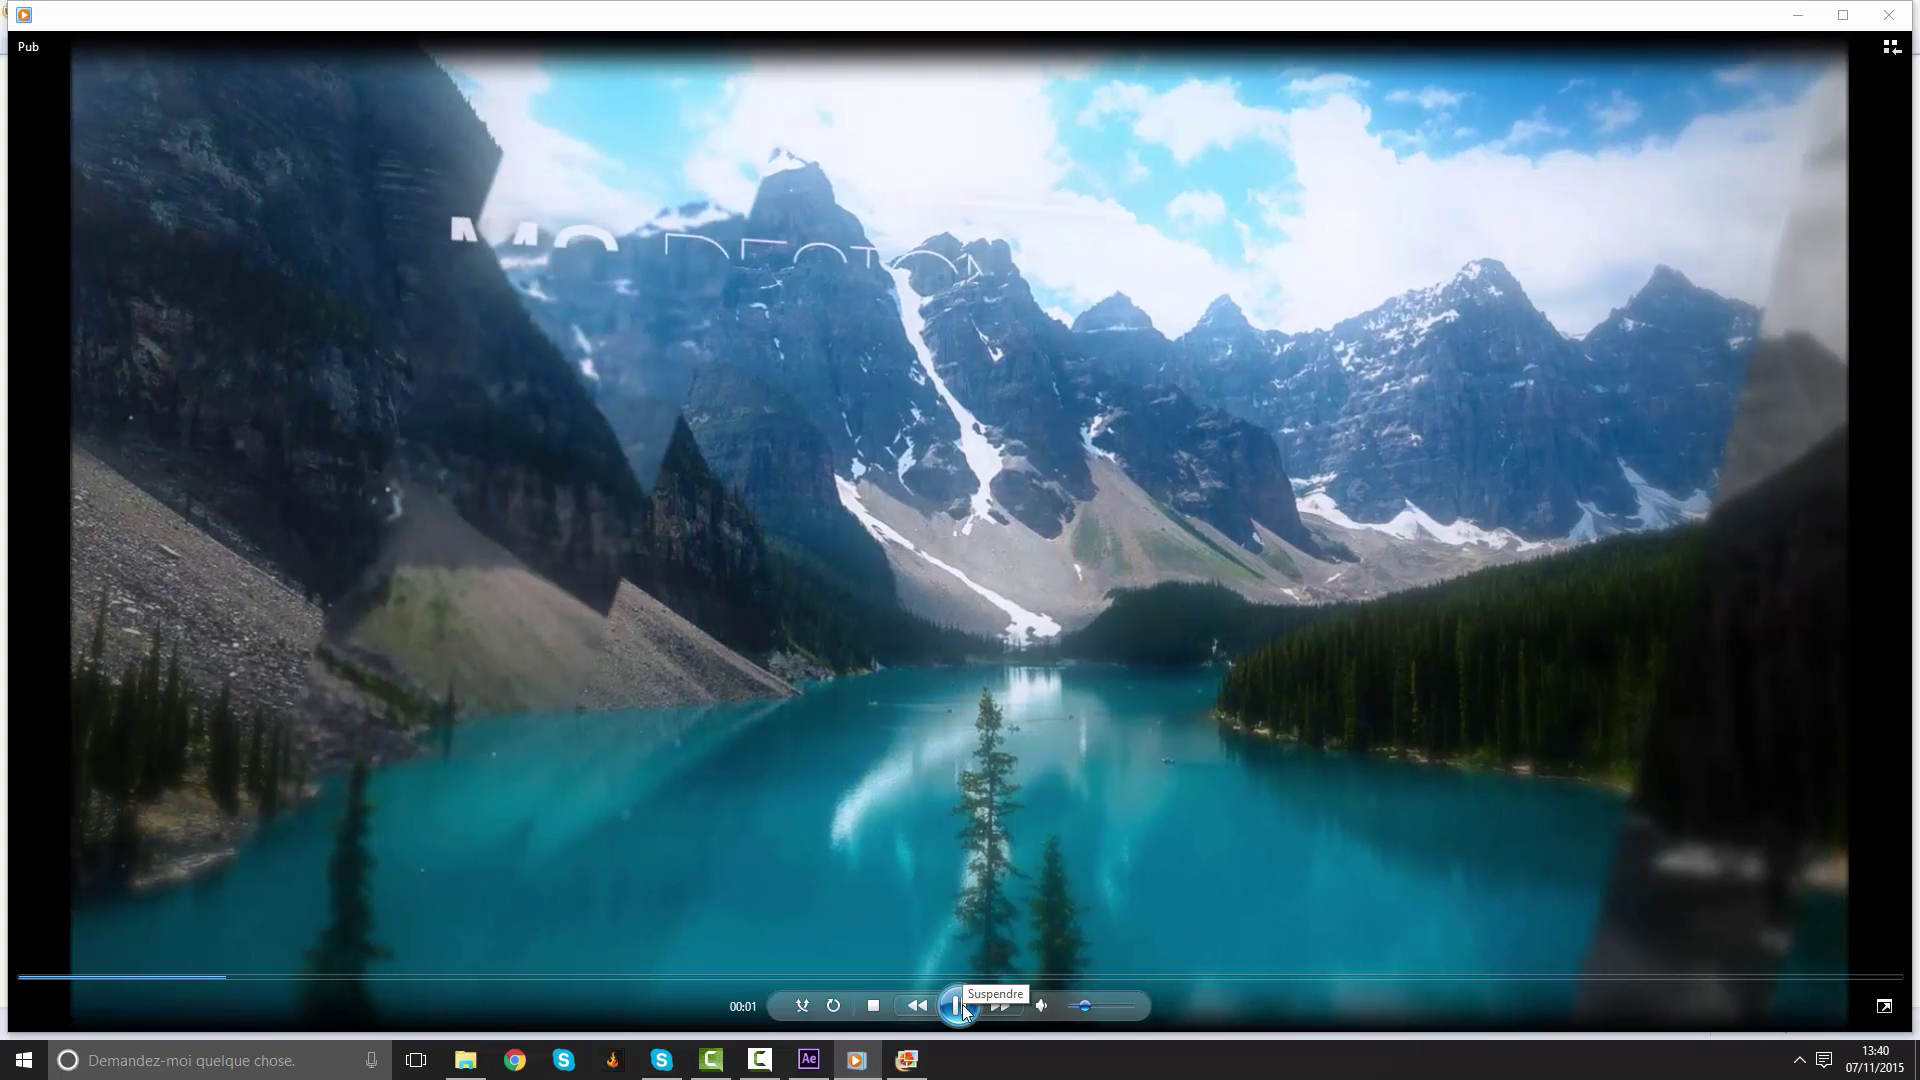
{"action": "left_click", "coordinate": [960, 1008]}
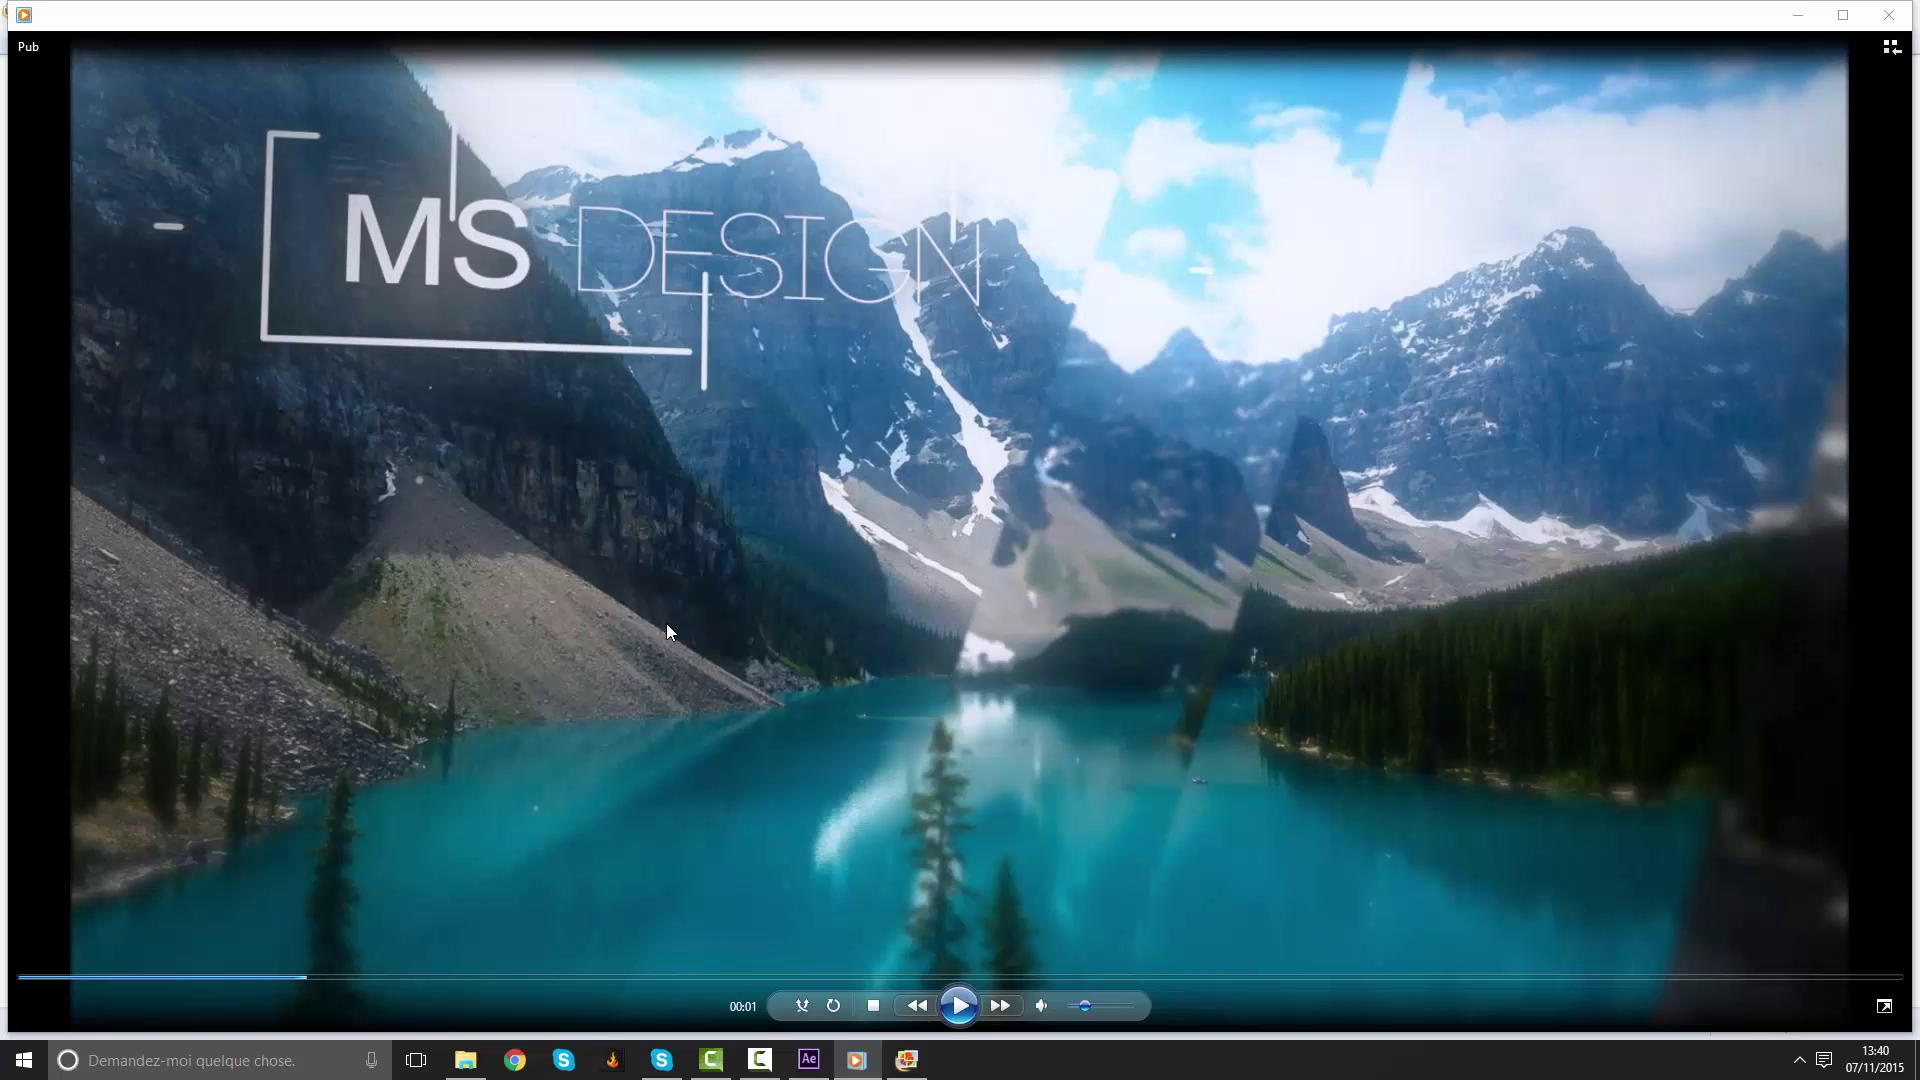
{"action": "left_click", "coordinate": [1887, 15]}
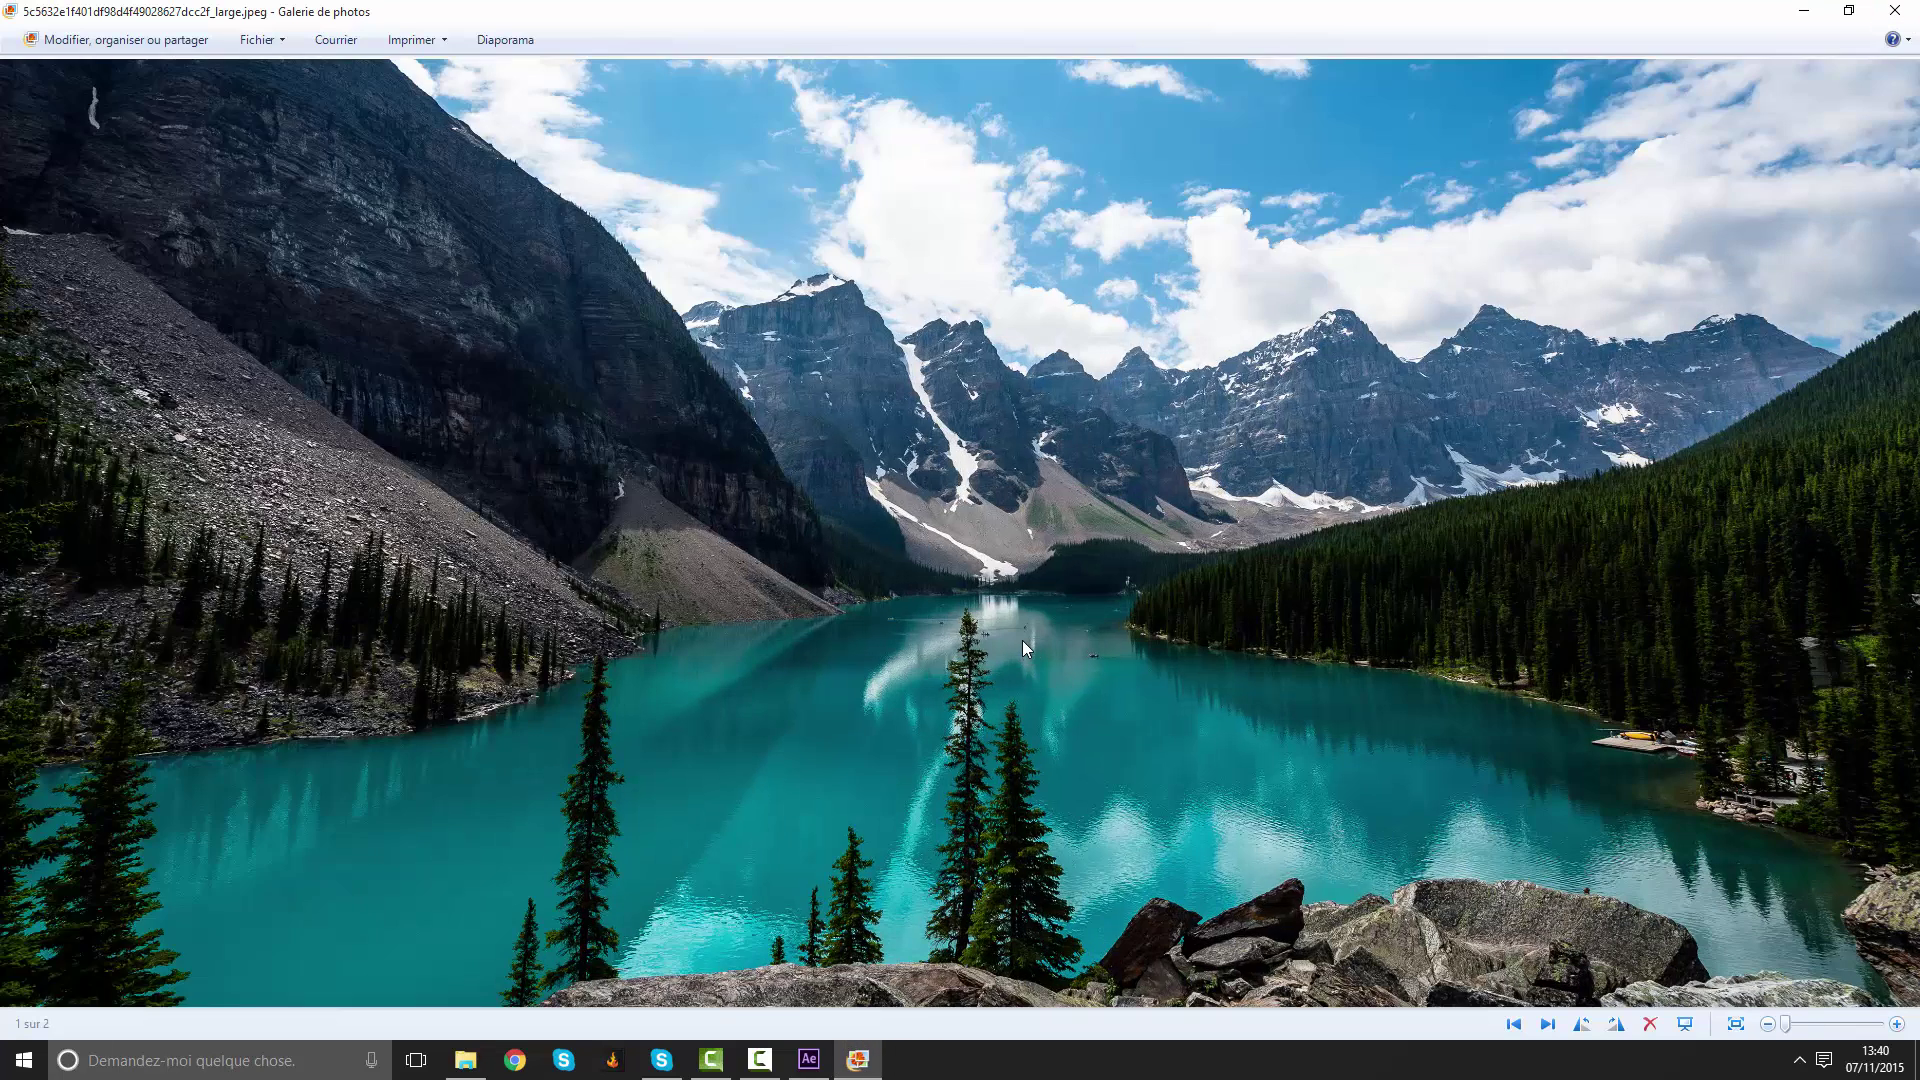
Zoom into and pan across the mountain-lake photo, fit it back, then close Photo Gallery.
{"action": "scroll", "coordinate": [1520, 626], "scroll_direction": "up", "scroll_amount": 4}
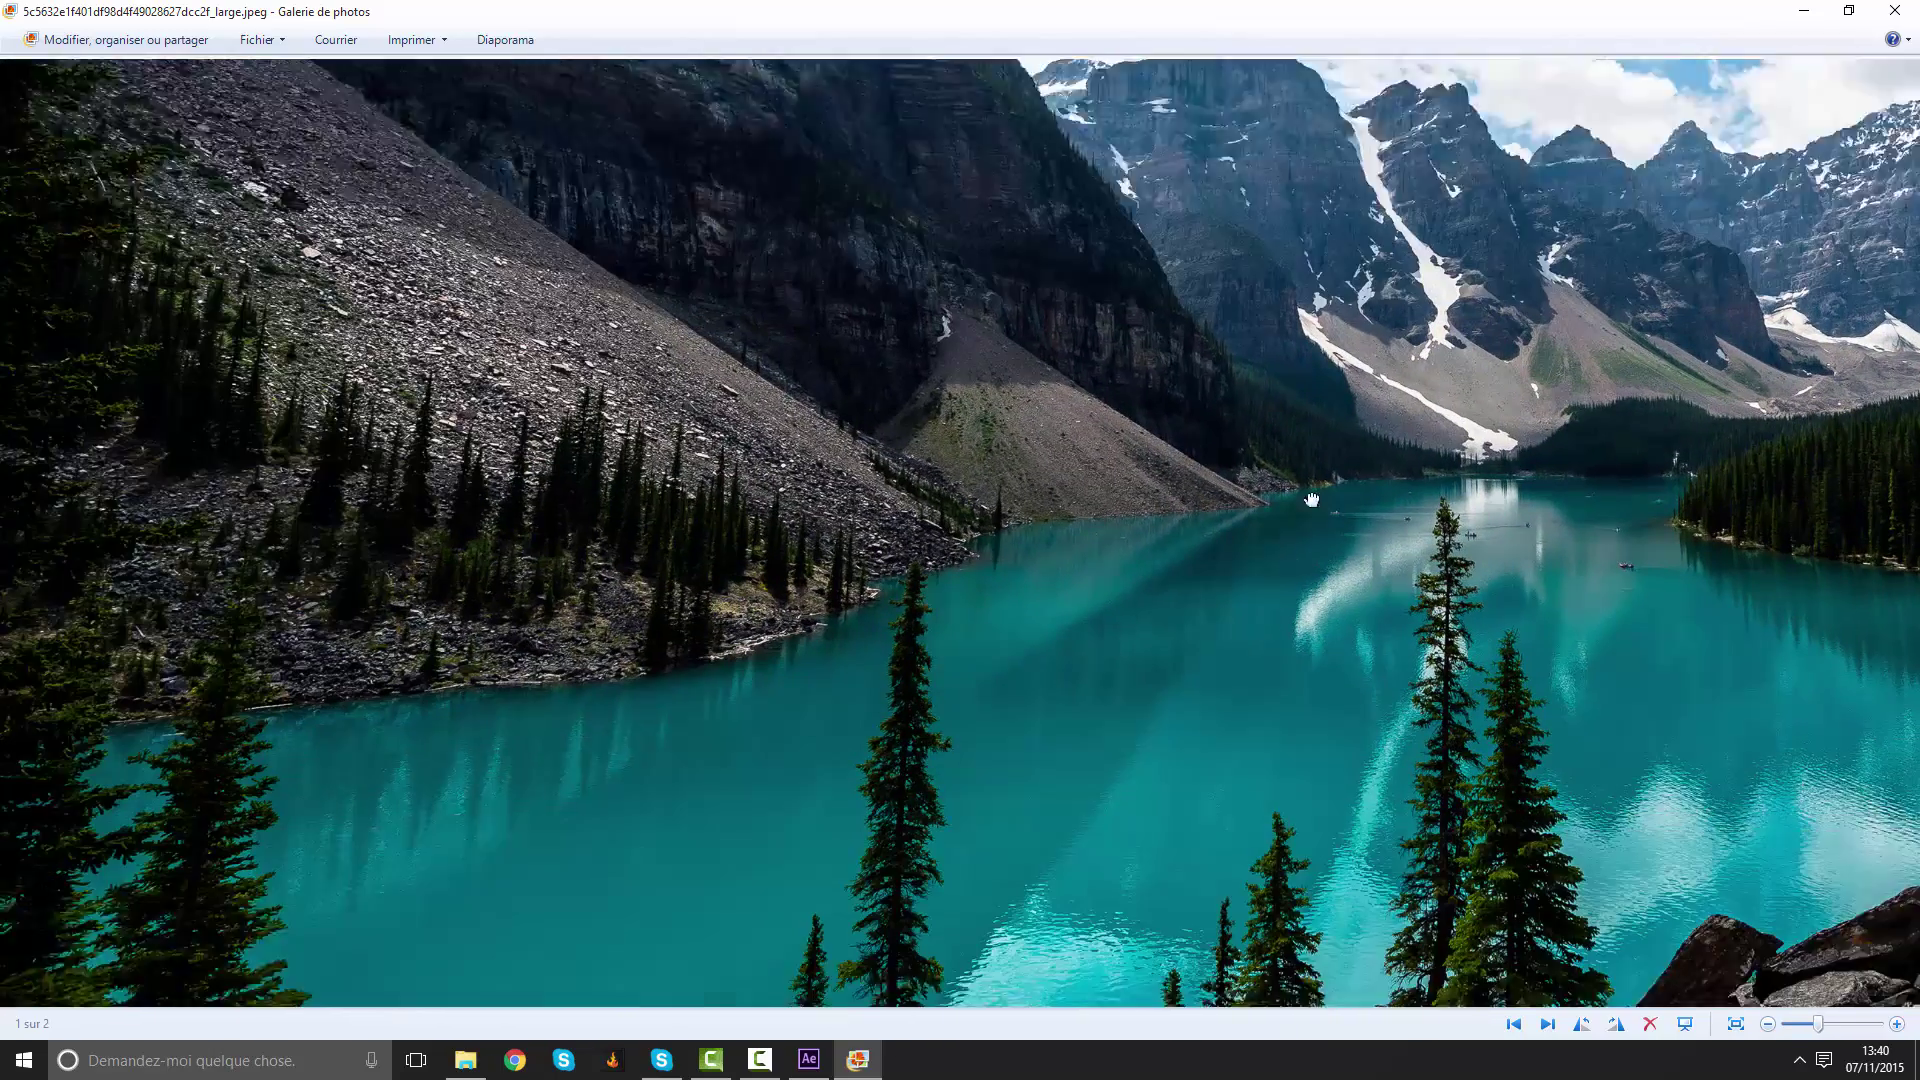
{"action": "left_click_drag", "start_coordinate": [1312, 499], "coordinate": [699, 483]}
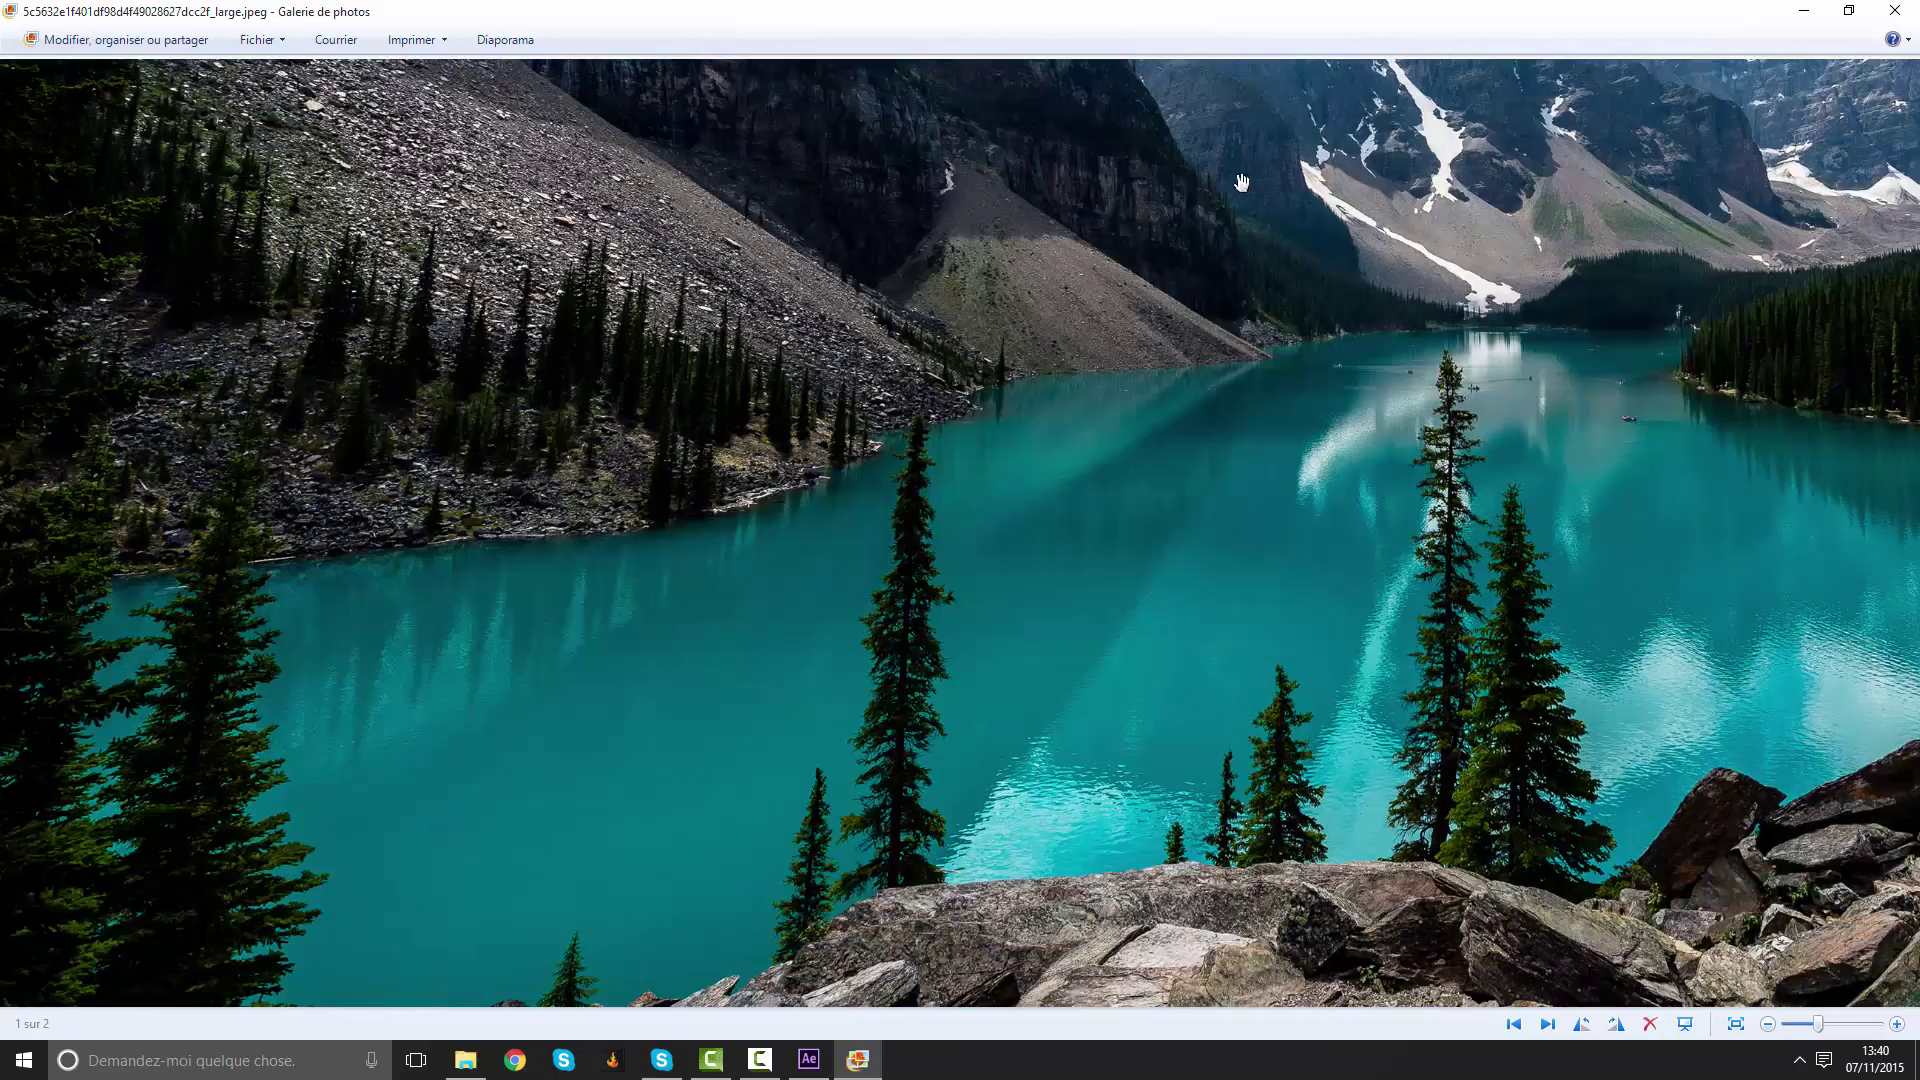
{"action": "scroll", "coordinate": [700, 480], "scroll_direction": "down", "scroll_amount": 5}
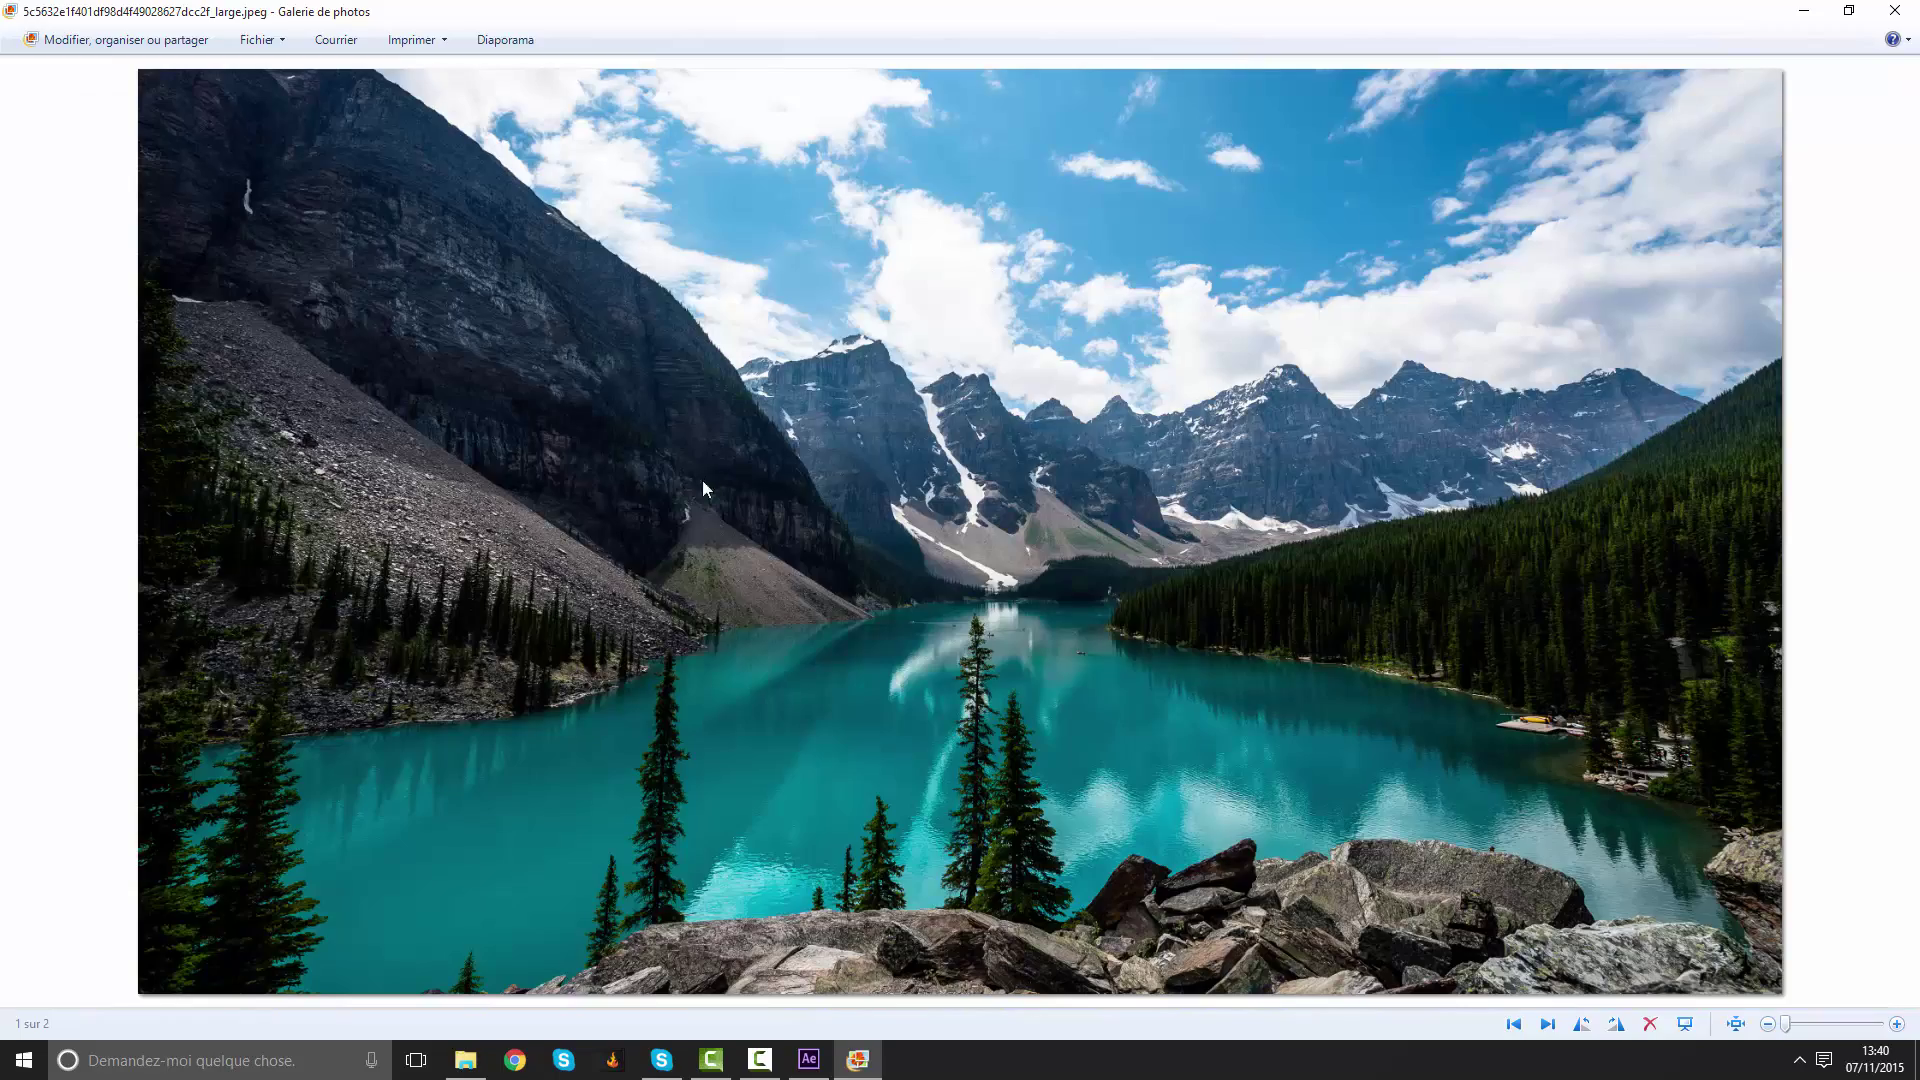
{"action": "left_click", "coordinate": [1895, 10]}
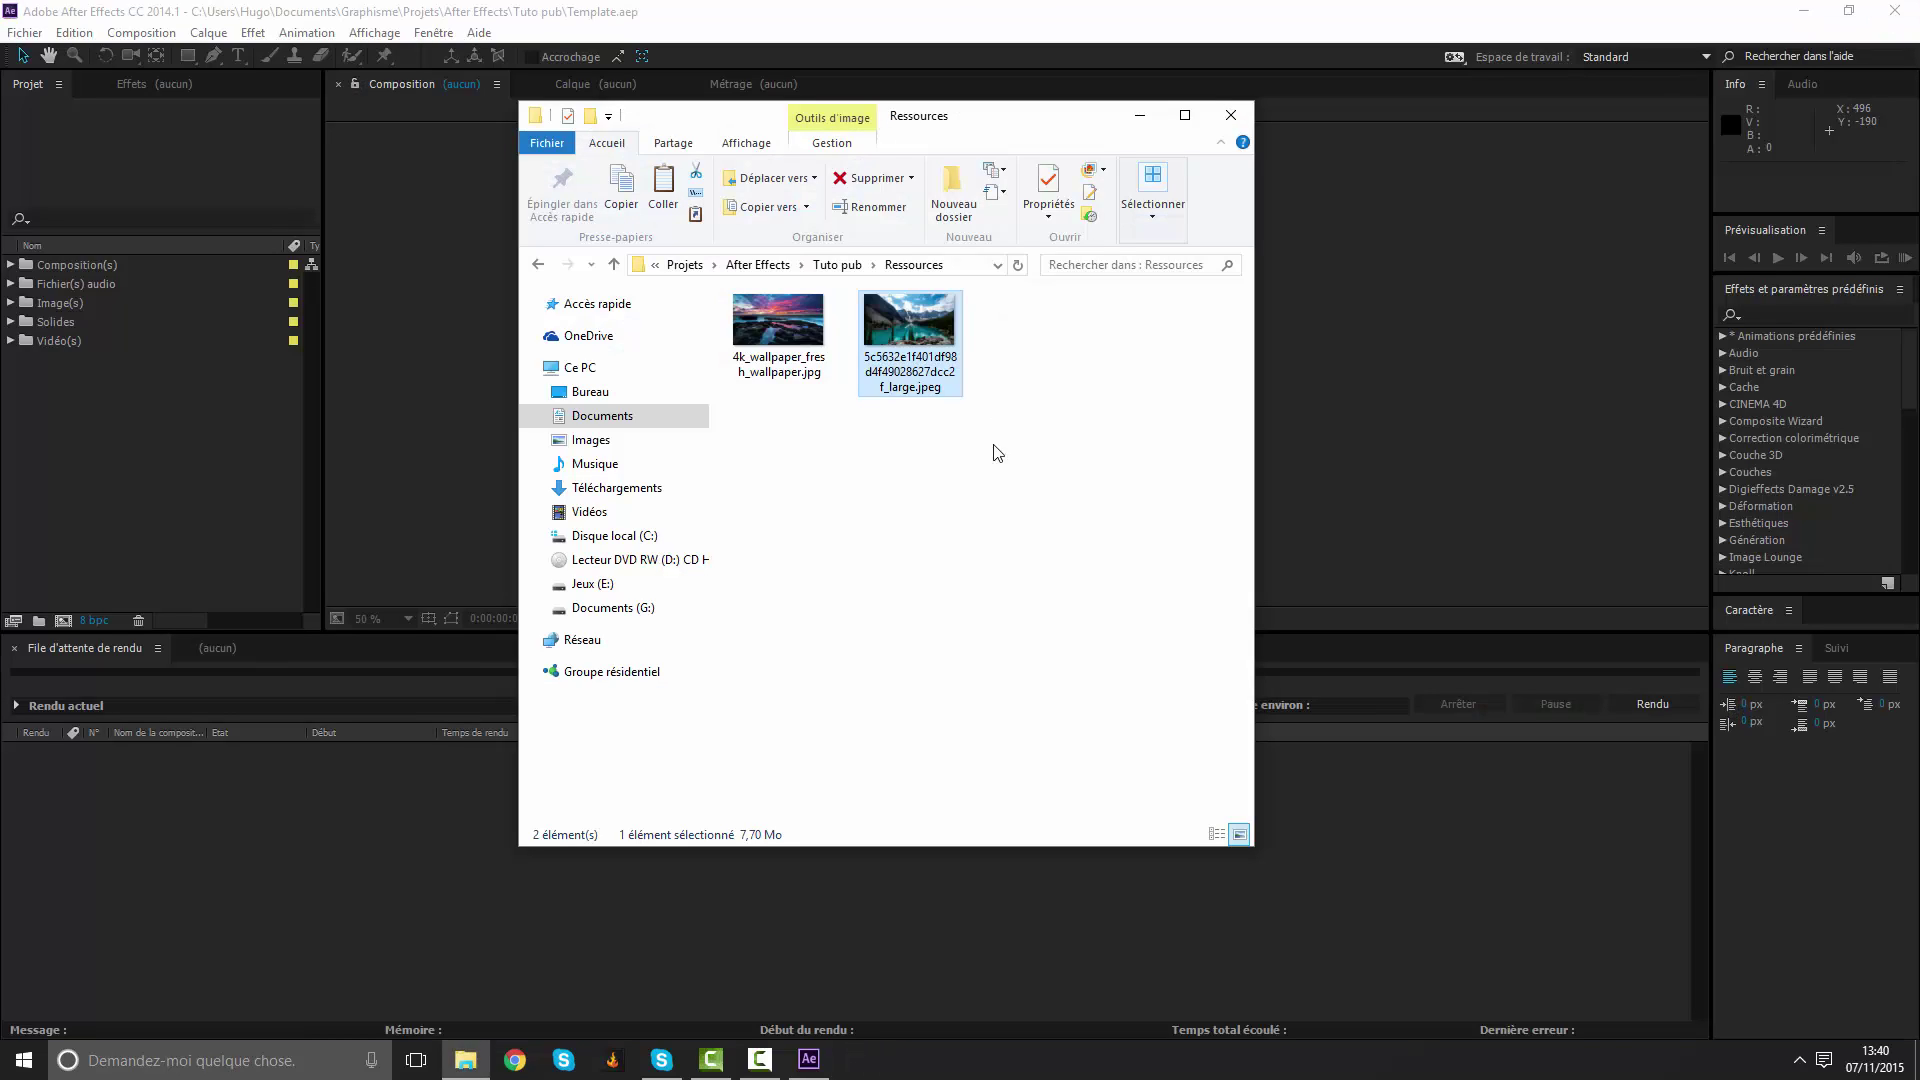
Drag both Ressources wallpaper JPEGs into the After Effects Project panel and expand Image(s).
{"action": "mouse_move", "coordinate": [1037, 451]}
{"action": "left_mouse_down"}
{"action": "mouse_move", "coordinate": [855, 470]}
{"action": "mouse_move", "coordinate": [862, 523]}
{"action": "left_mouse_up"}
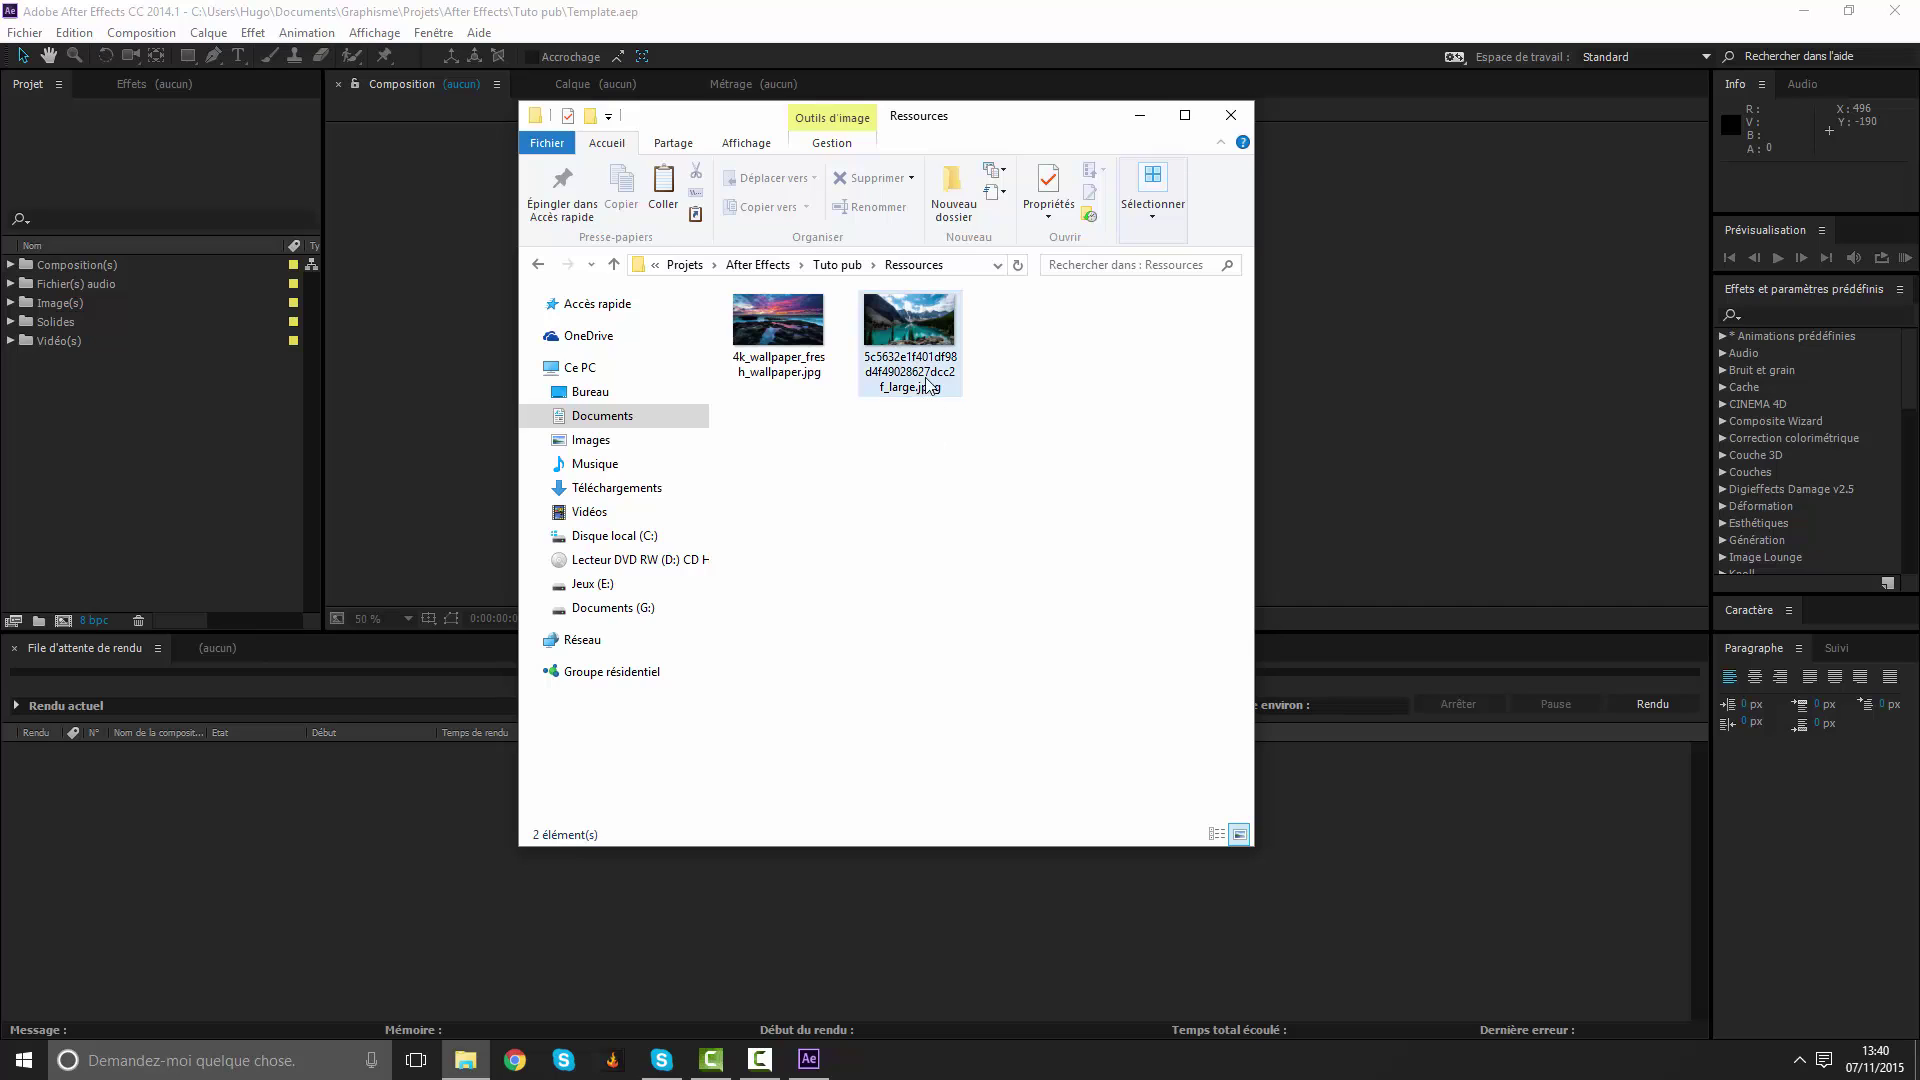
{"action": "mouse_move", "coordinate": [917, 341]}
{"action": "left_mouse_down"}
{"action": "mouse_move", "coordinate": [918, 386]}
{"action": "mouse_move", "coordinate": [1045, 550]}
{"action": "mouse_move", "coordinate": [726, 290]}
{"action": "left_mouse_up"}
{"action": "left_click_drag", "start_coordinate": [778, 330], "coordinate": [200, 322]}
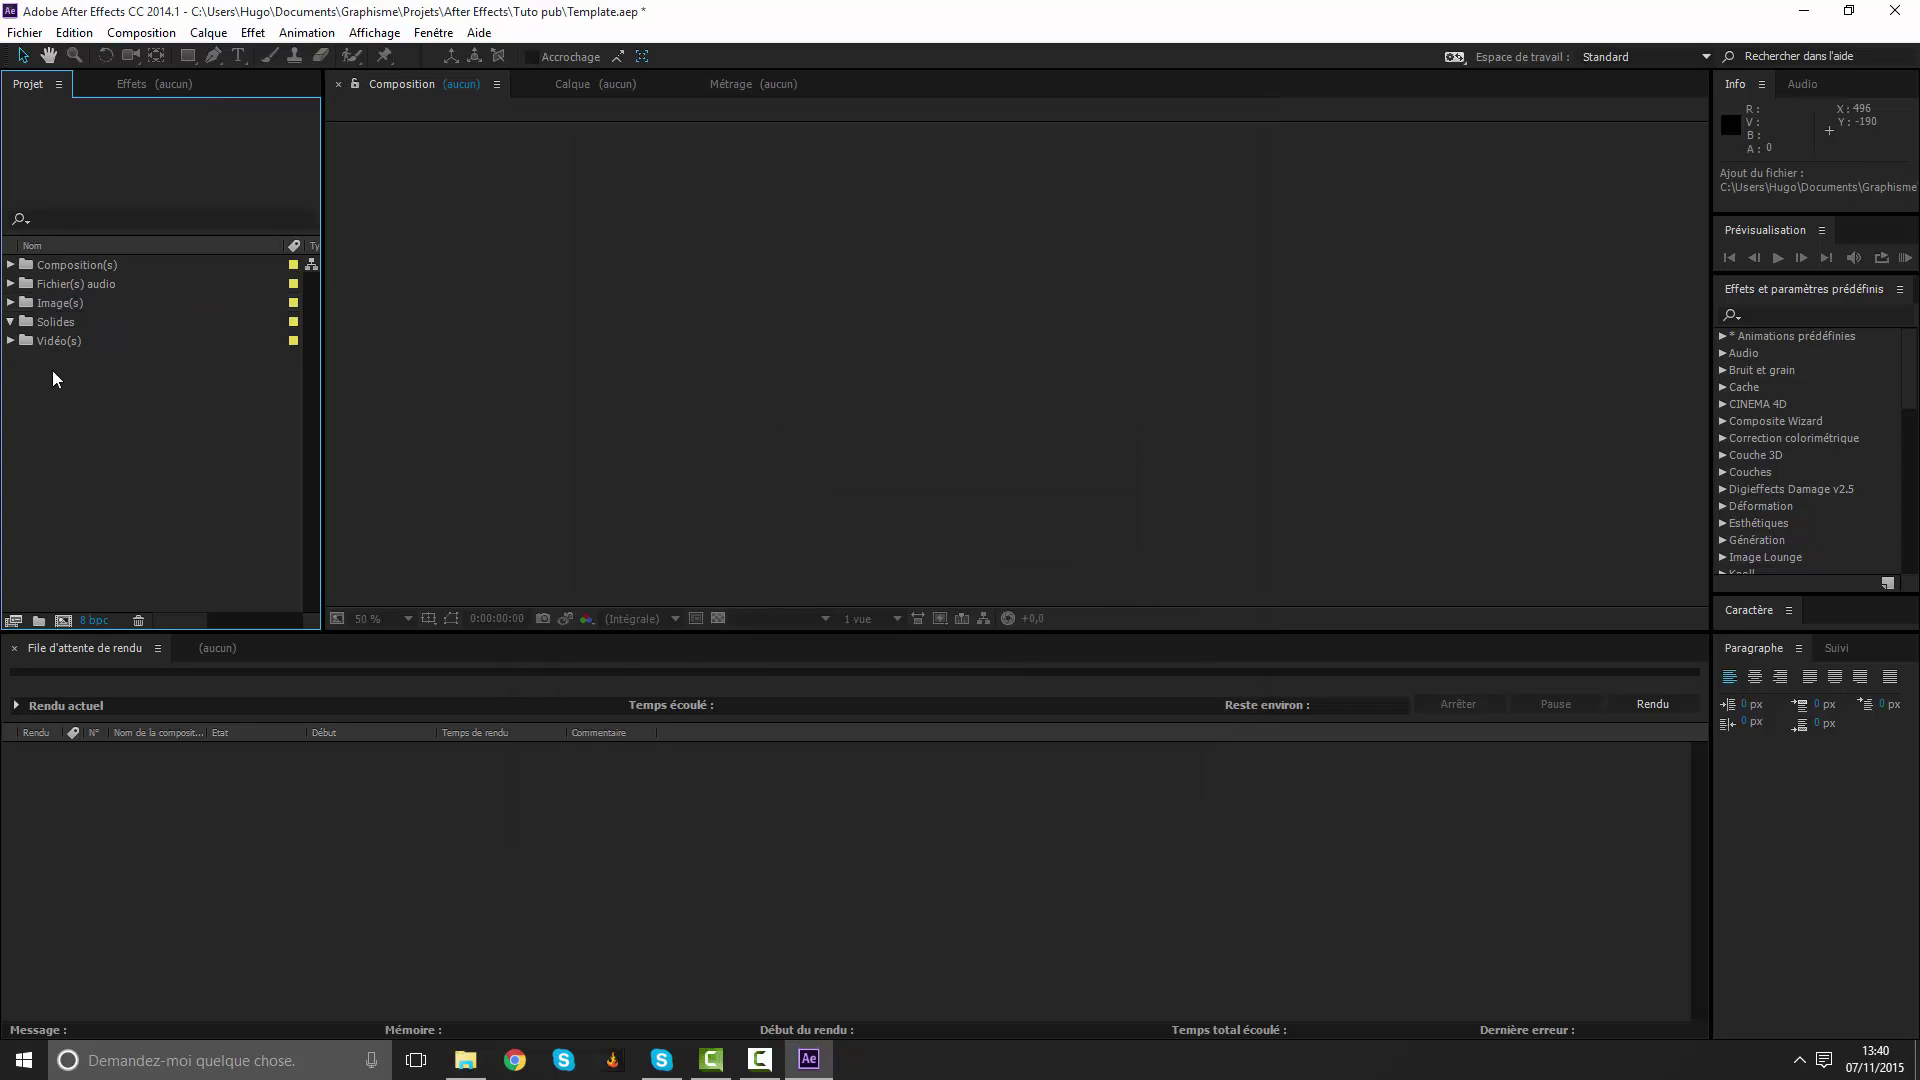
{"action": "left_click_drag", "start_coordinate": [55, 378], "coordinate": [55, 345]}
{"action": "left_click", "coordinate": [12, 303]}
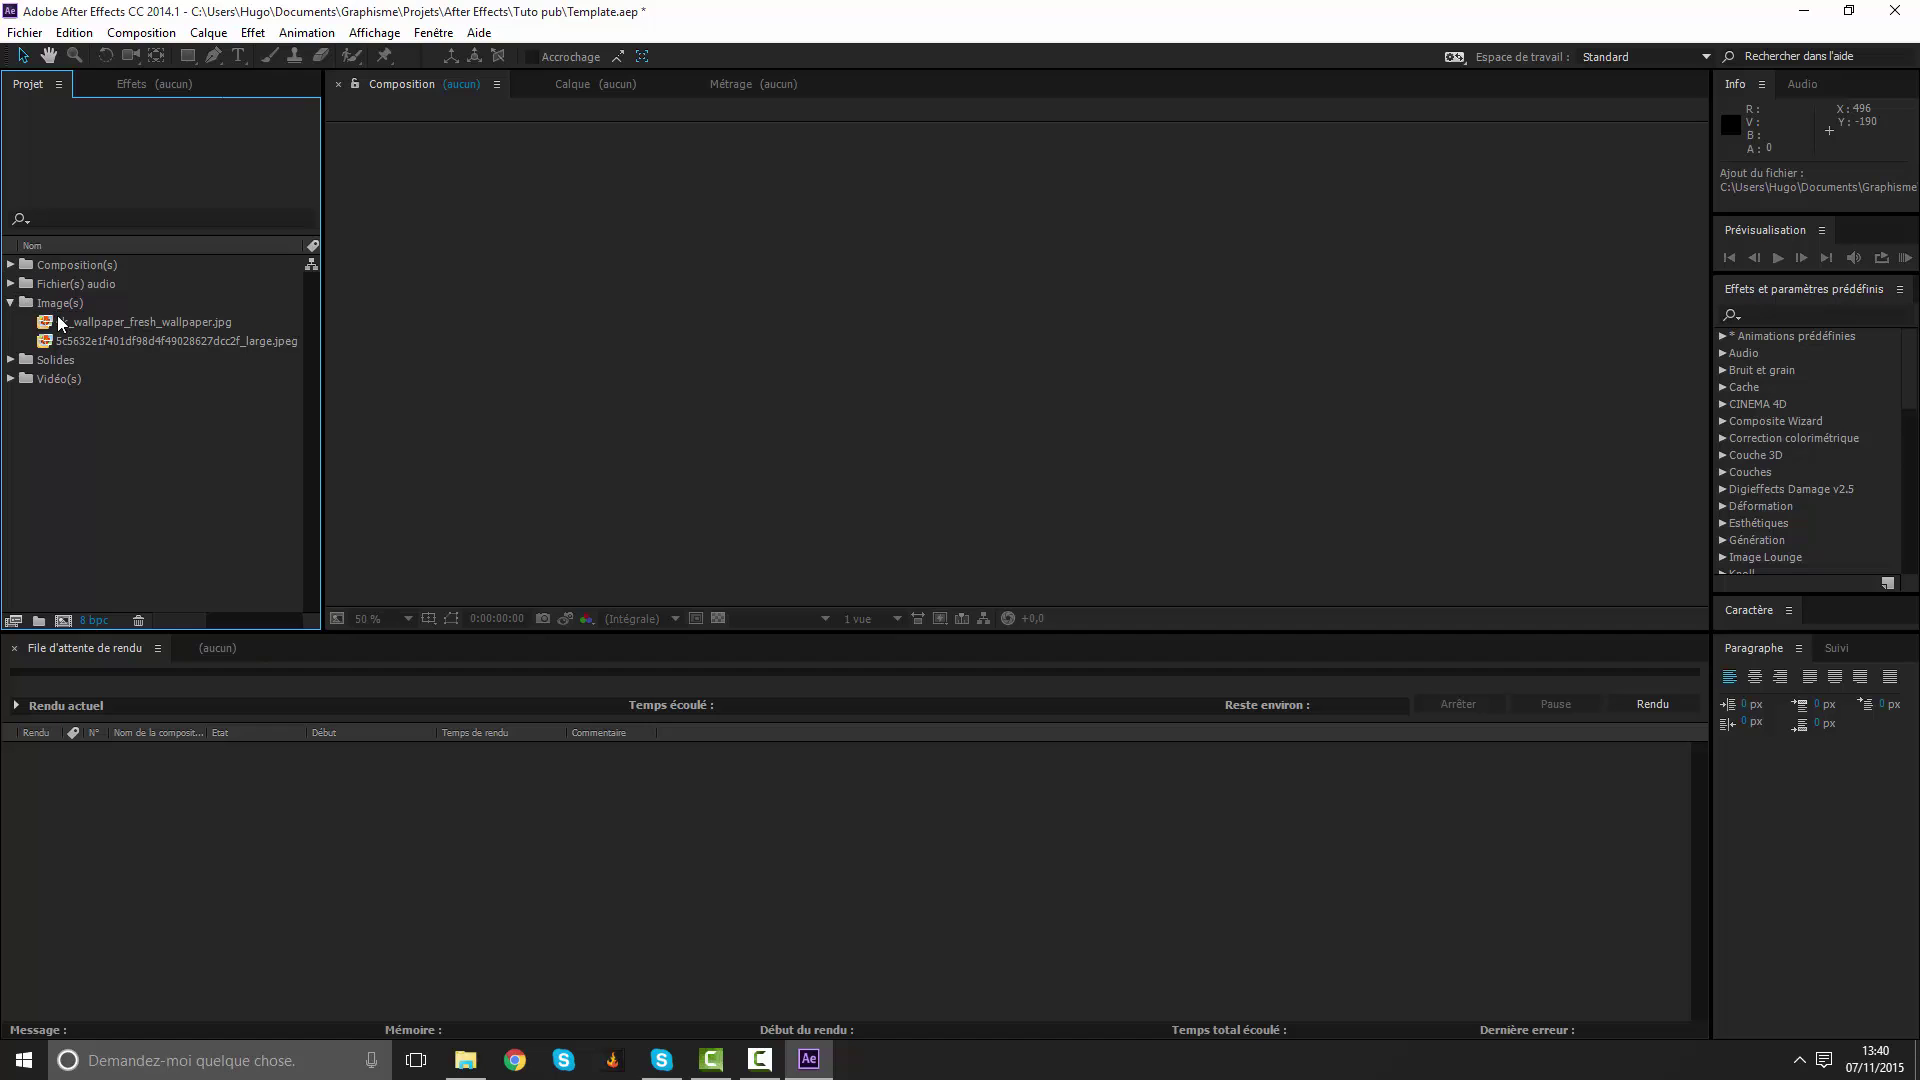
Create a new composition named 'Tutoriel' and move it into the Composition(s) folder.
{"action": "right_click", "coordinate": [138, 470]}
{"action": "left_click", "coordinate": [175, 472]}
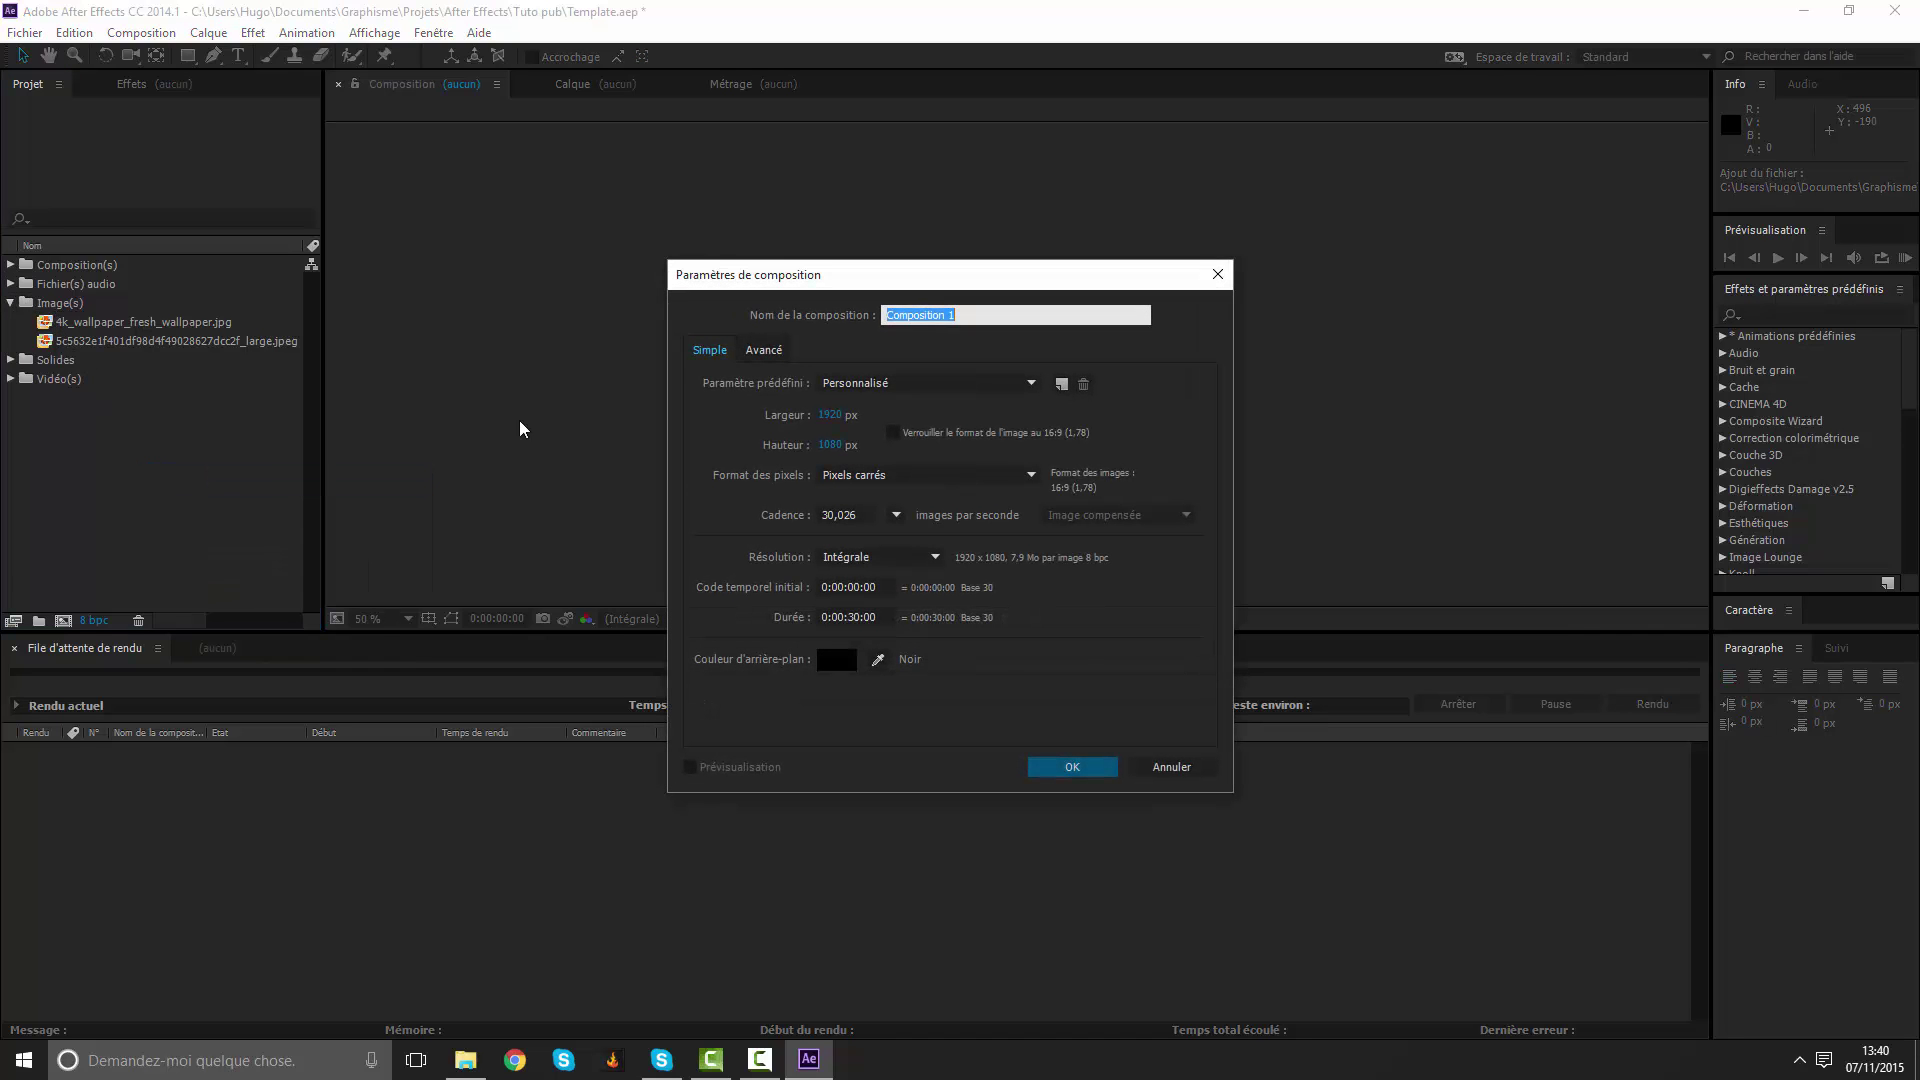
{"action": "type", "text": "Tutoriel"}
{"action": "key", "text": "Return"}
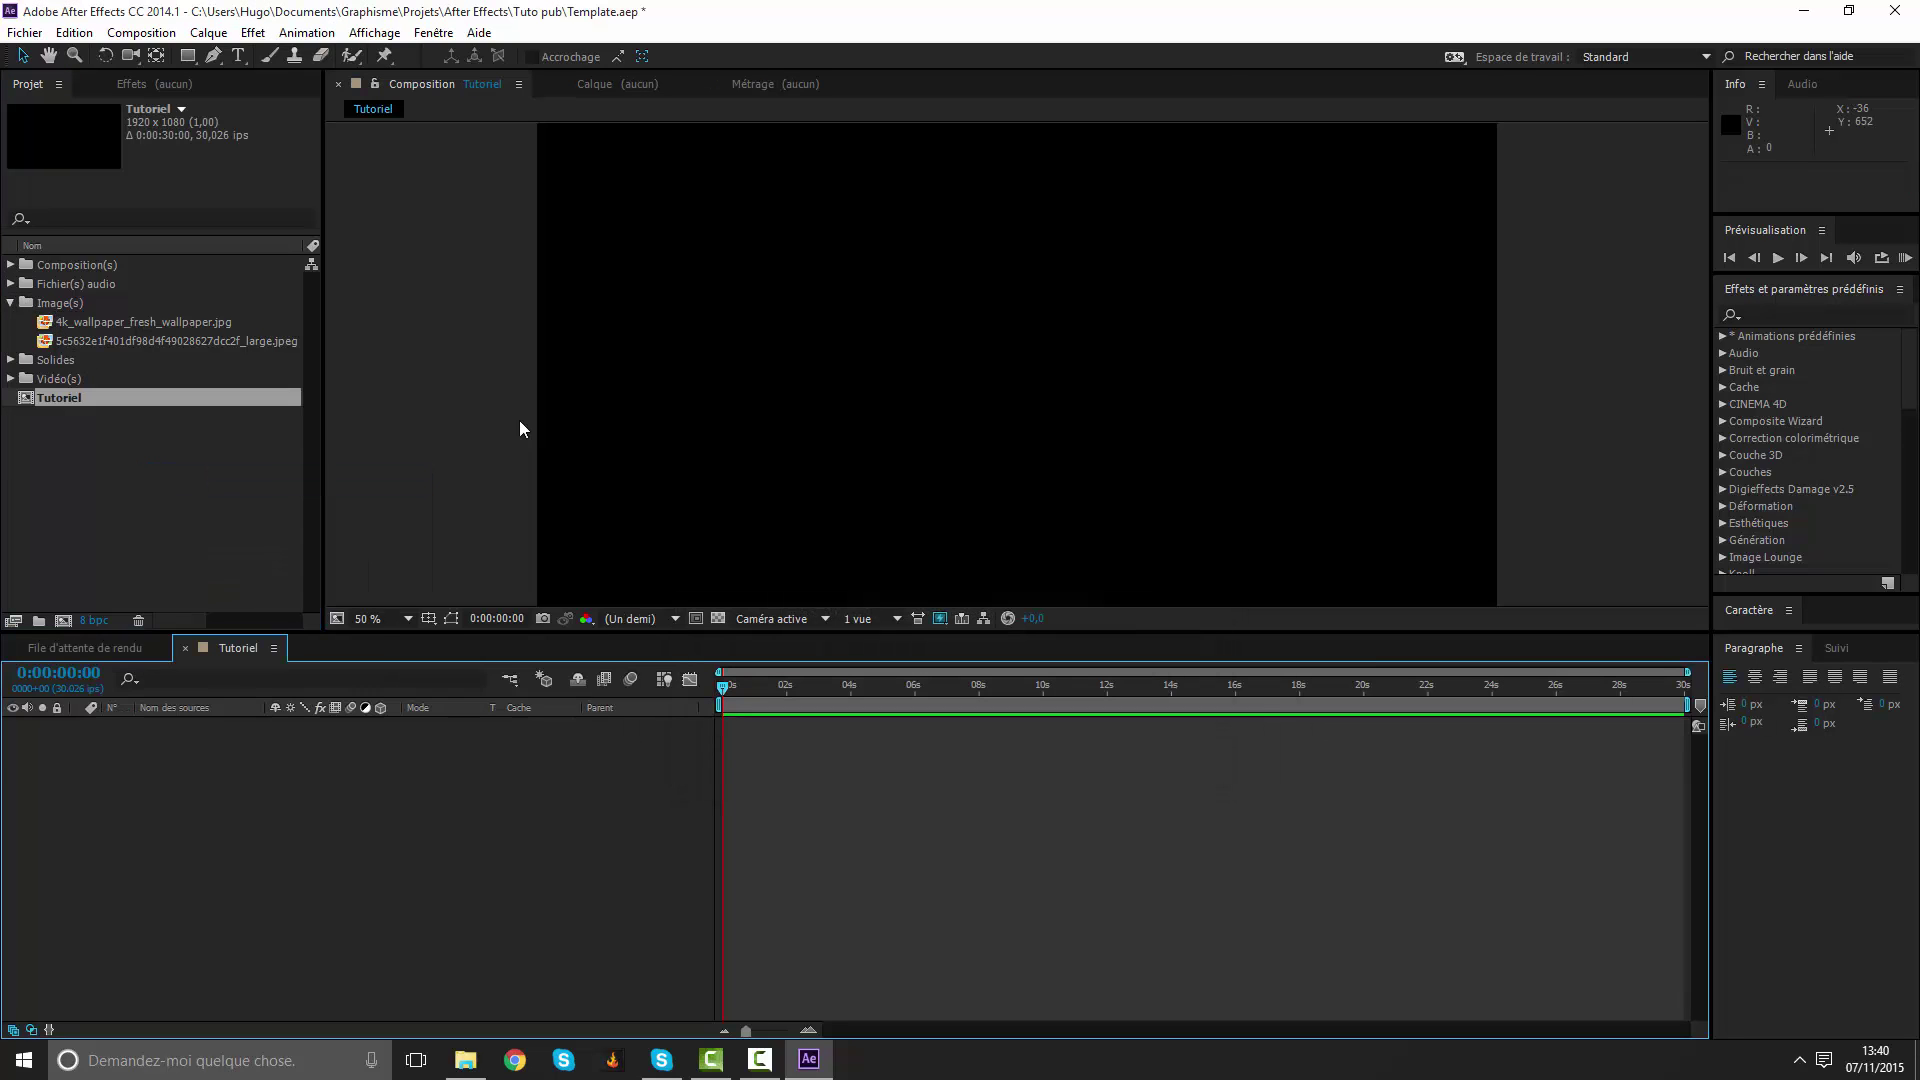
{"action": "left_click_drag", "start_coordinate": [160, 397], "coordinate": [128, 264]}
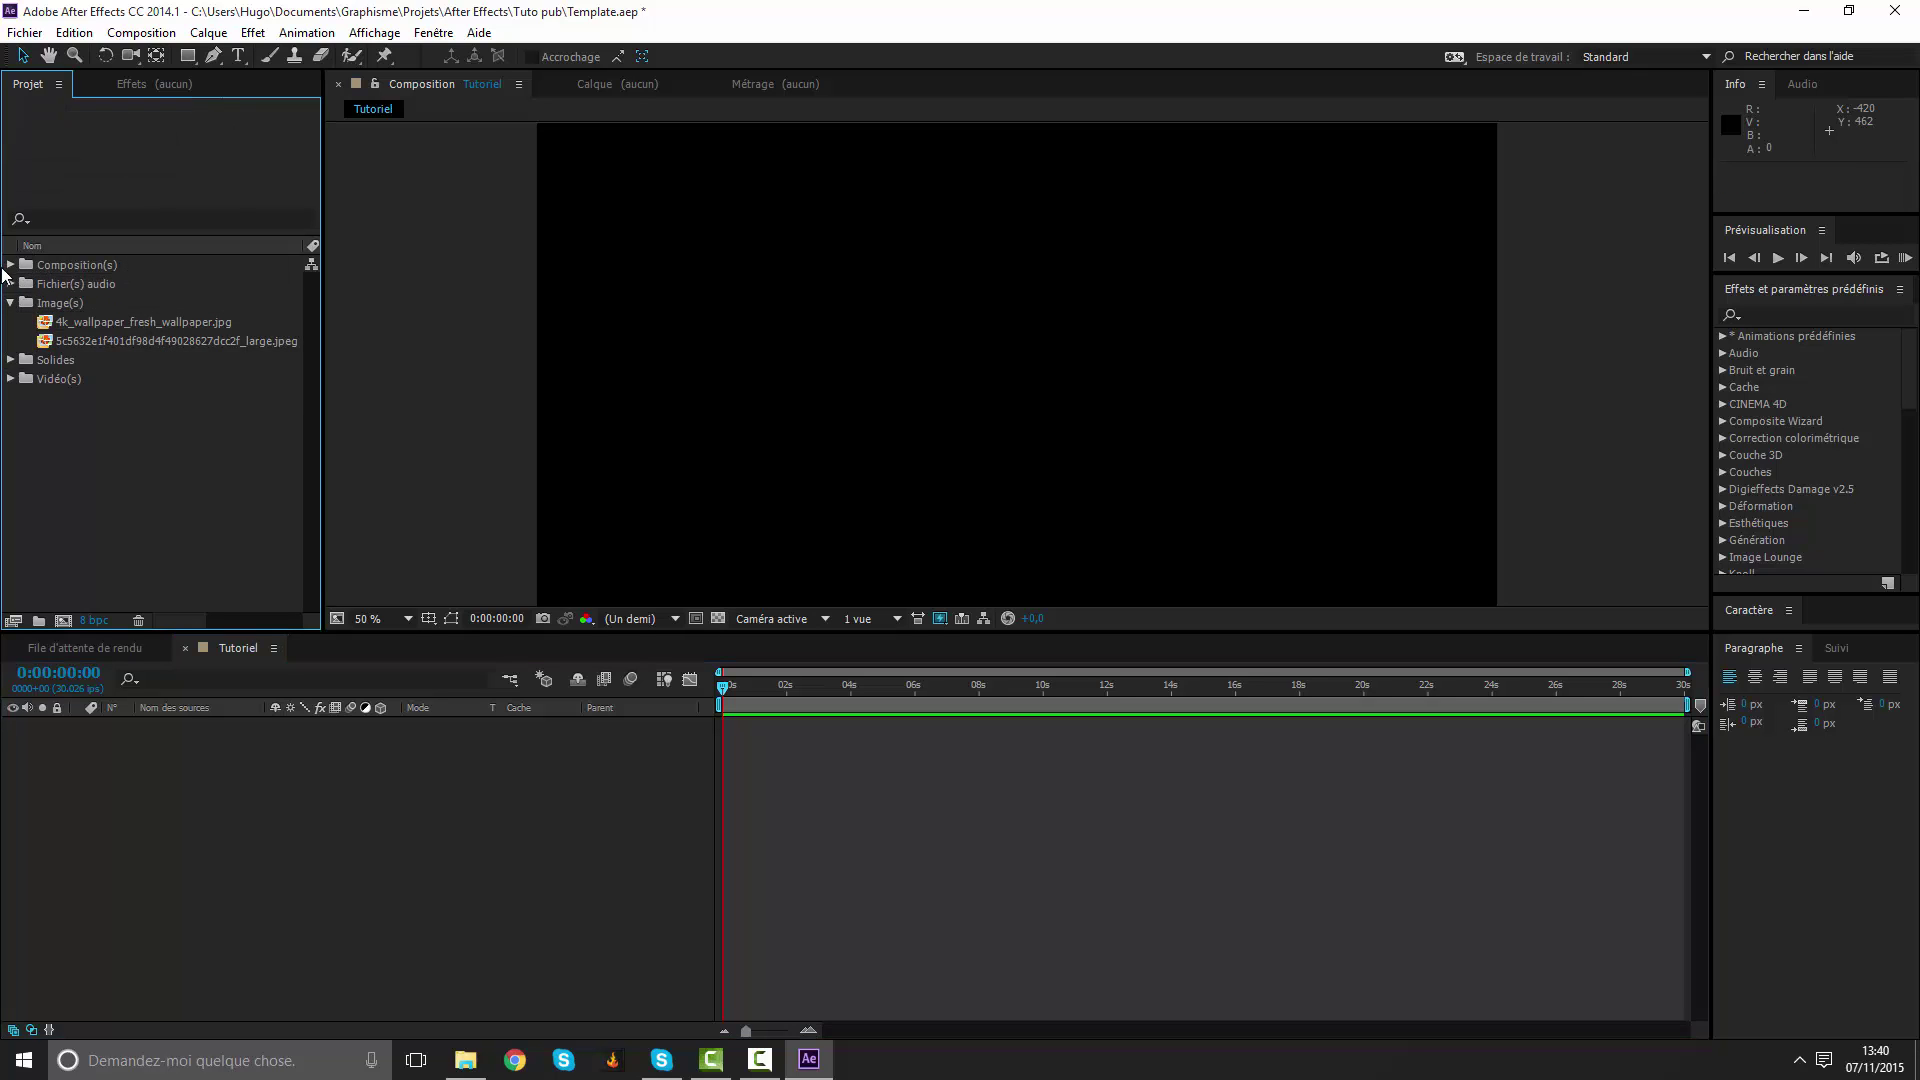
{"action": "left_click", "coordinate": [11, 264]}
Add the mountain-lake image to Tutoriel and scale it down to 69% to fill the frame.
{"action": "left_click", "coordinate": [98, 345]}
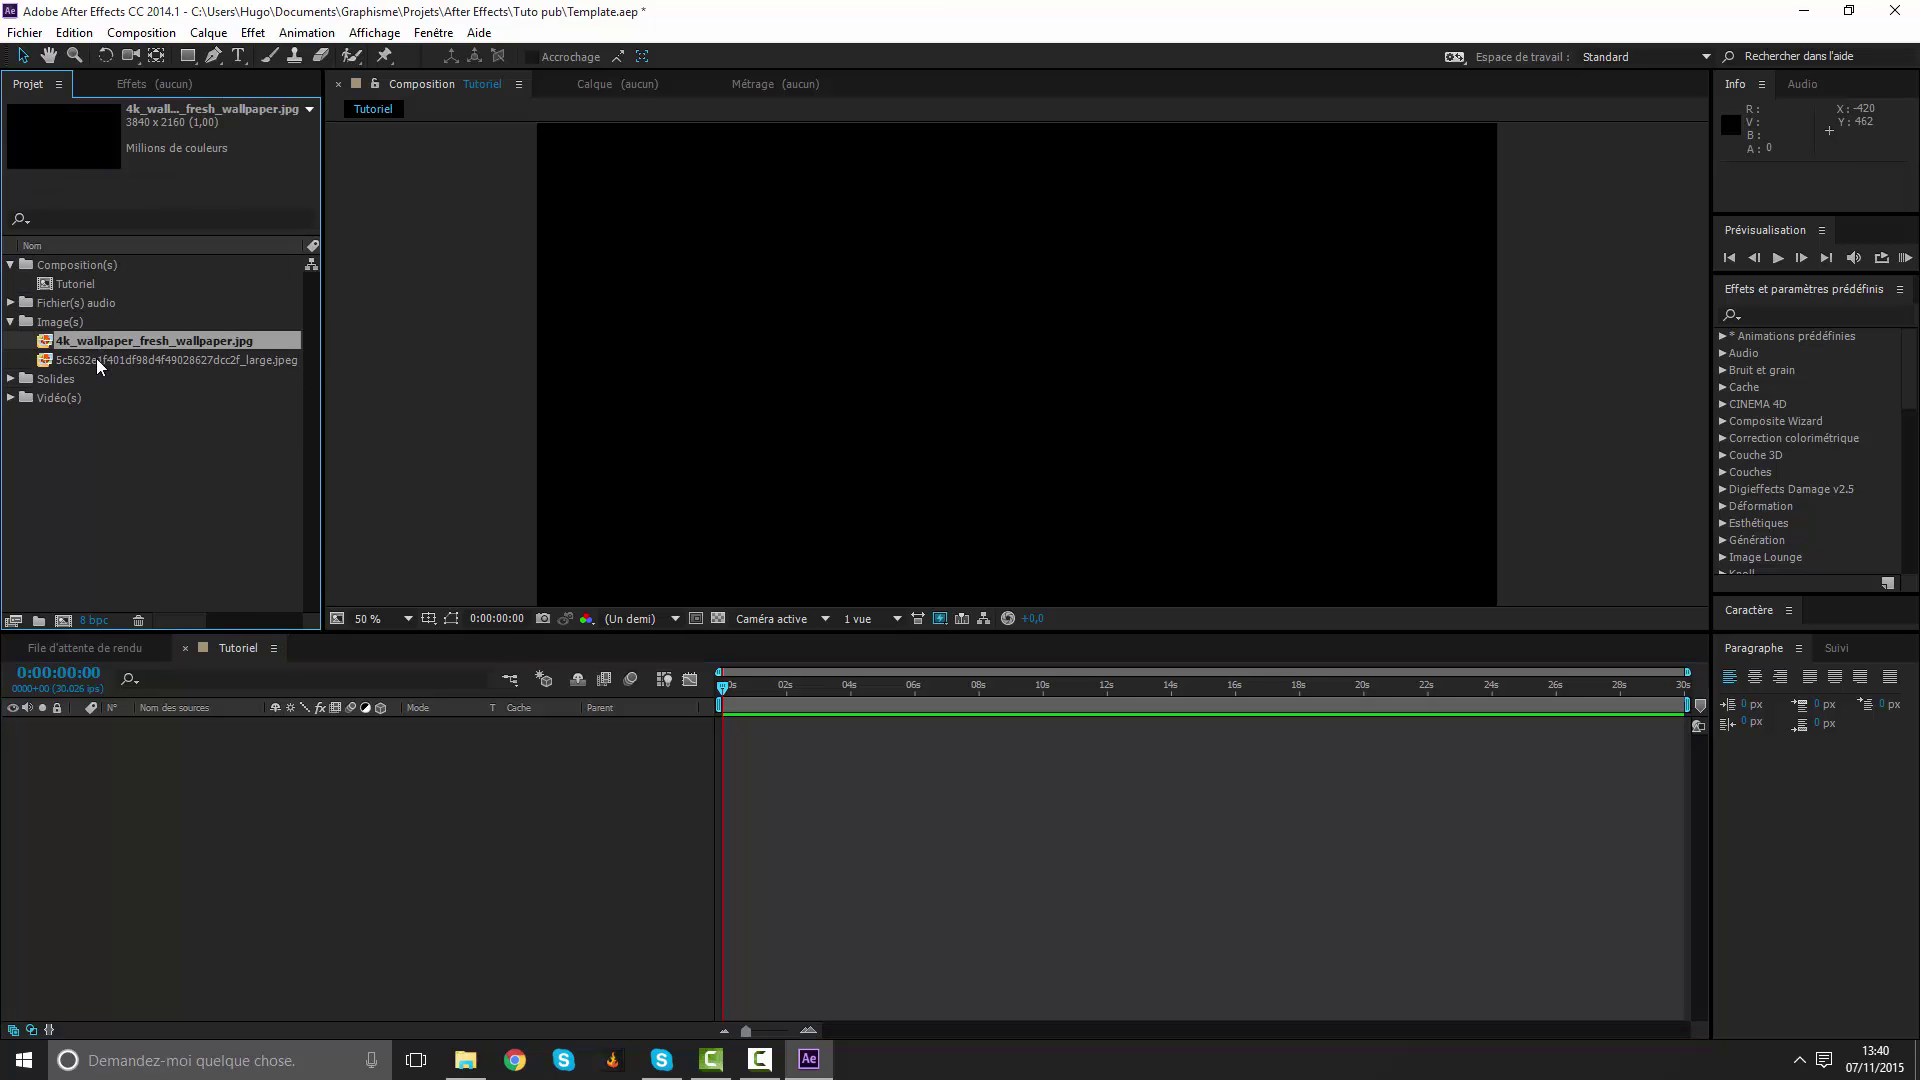
{"action": "left_click", "coordinate": [96, 360]}
{"action": "left_click", "coordinate": [55, 343]}
{"action": "mouse_move", "coordinate": [90, 360]}
{"action": "left_mouse_down"}
{"action": "mouse_move", "coordinate": [743, 783]}
{"action": "mouse_move", "coordinate": [771, 680]}
{"action": "left_mouse_up"}
{"action": "scroll", "coordinate": [872, 495], "scroll_direction": "down", "scroll_amount": 2}
{"action": "scroll", "coordinate": [872, 495], "scroll_direction": "down", "scroll_amount": 2}
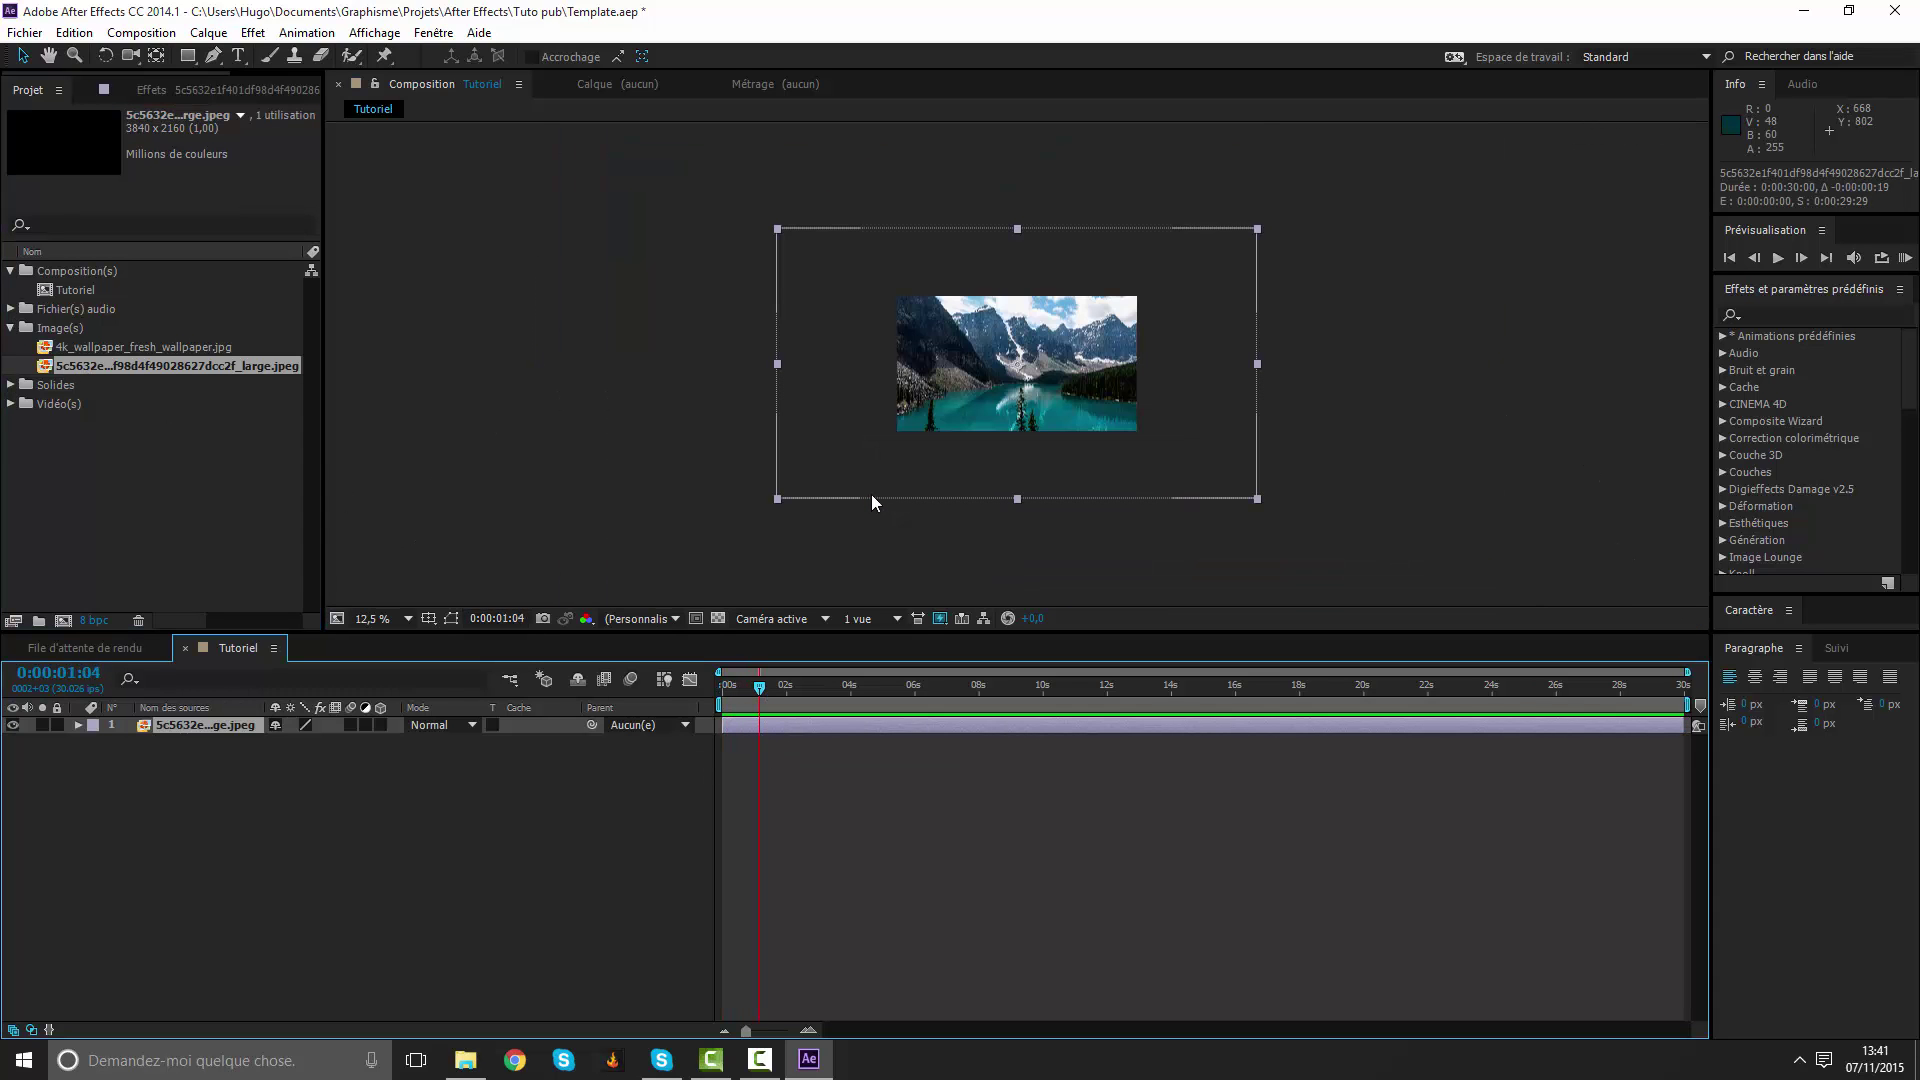
{"action": "key", "text": "s"}
{"action": "mouse_move", "coordinate": [344, 745]}
{"action": "left_mouse_down"}
{"action": "mouse_move", "coordinate": [299, 744]}
{"action": "mouse_move", "coordinate": [323, 754]}
{"action": "left_mouse_up"}
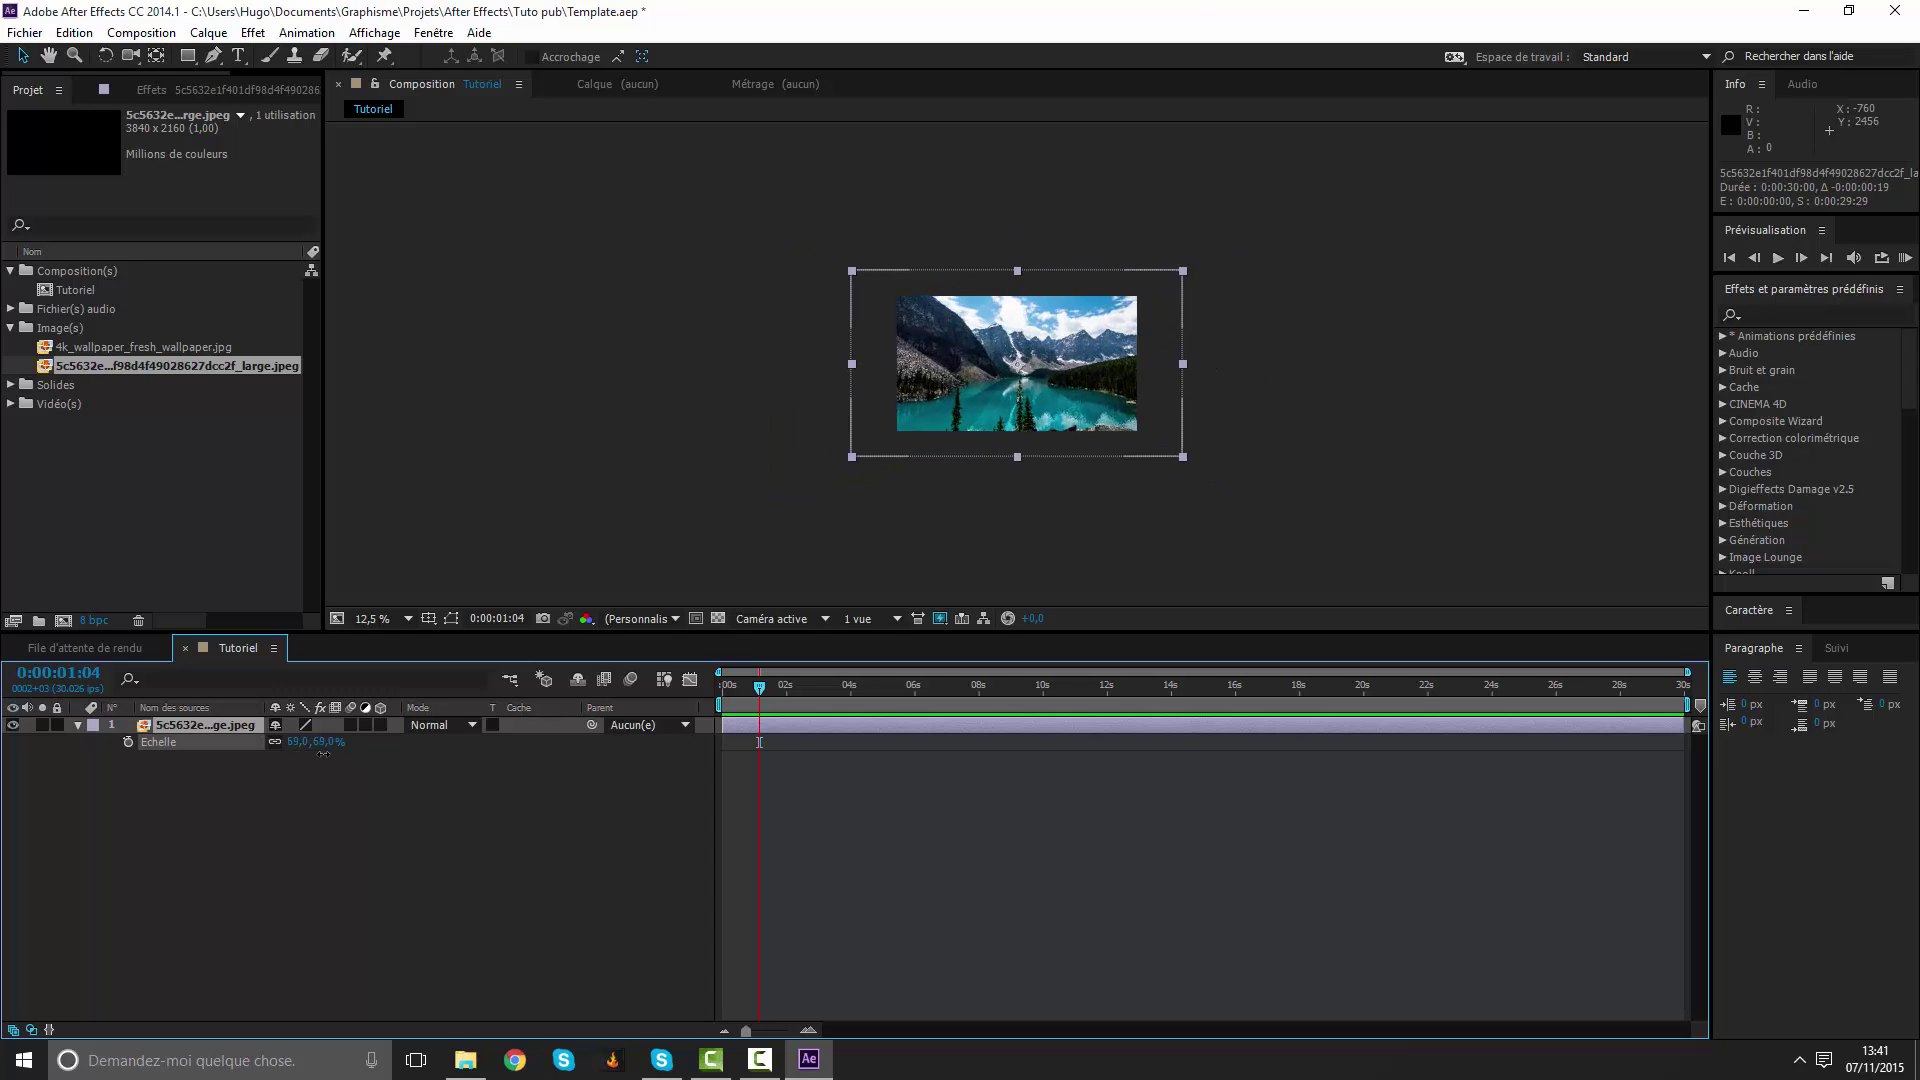
{"action": "scroll", "coordinate": [960, 520], "scroll_direction": "up", "scroll_amount": 3}
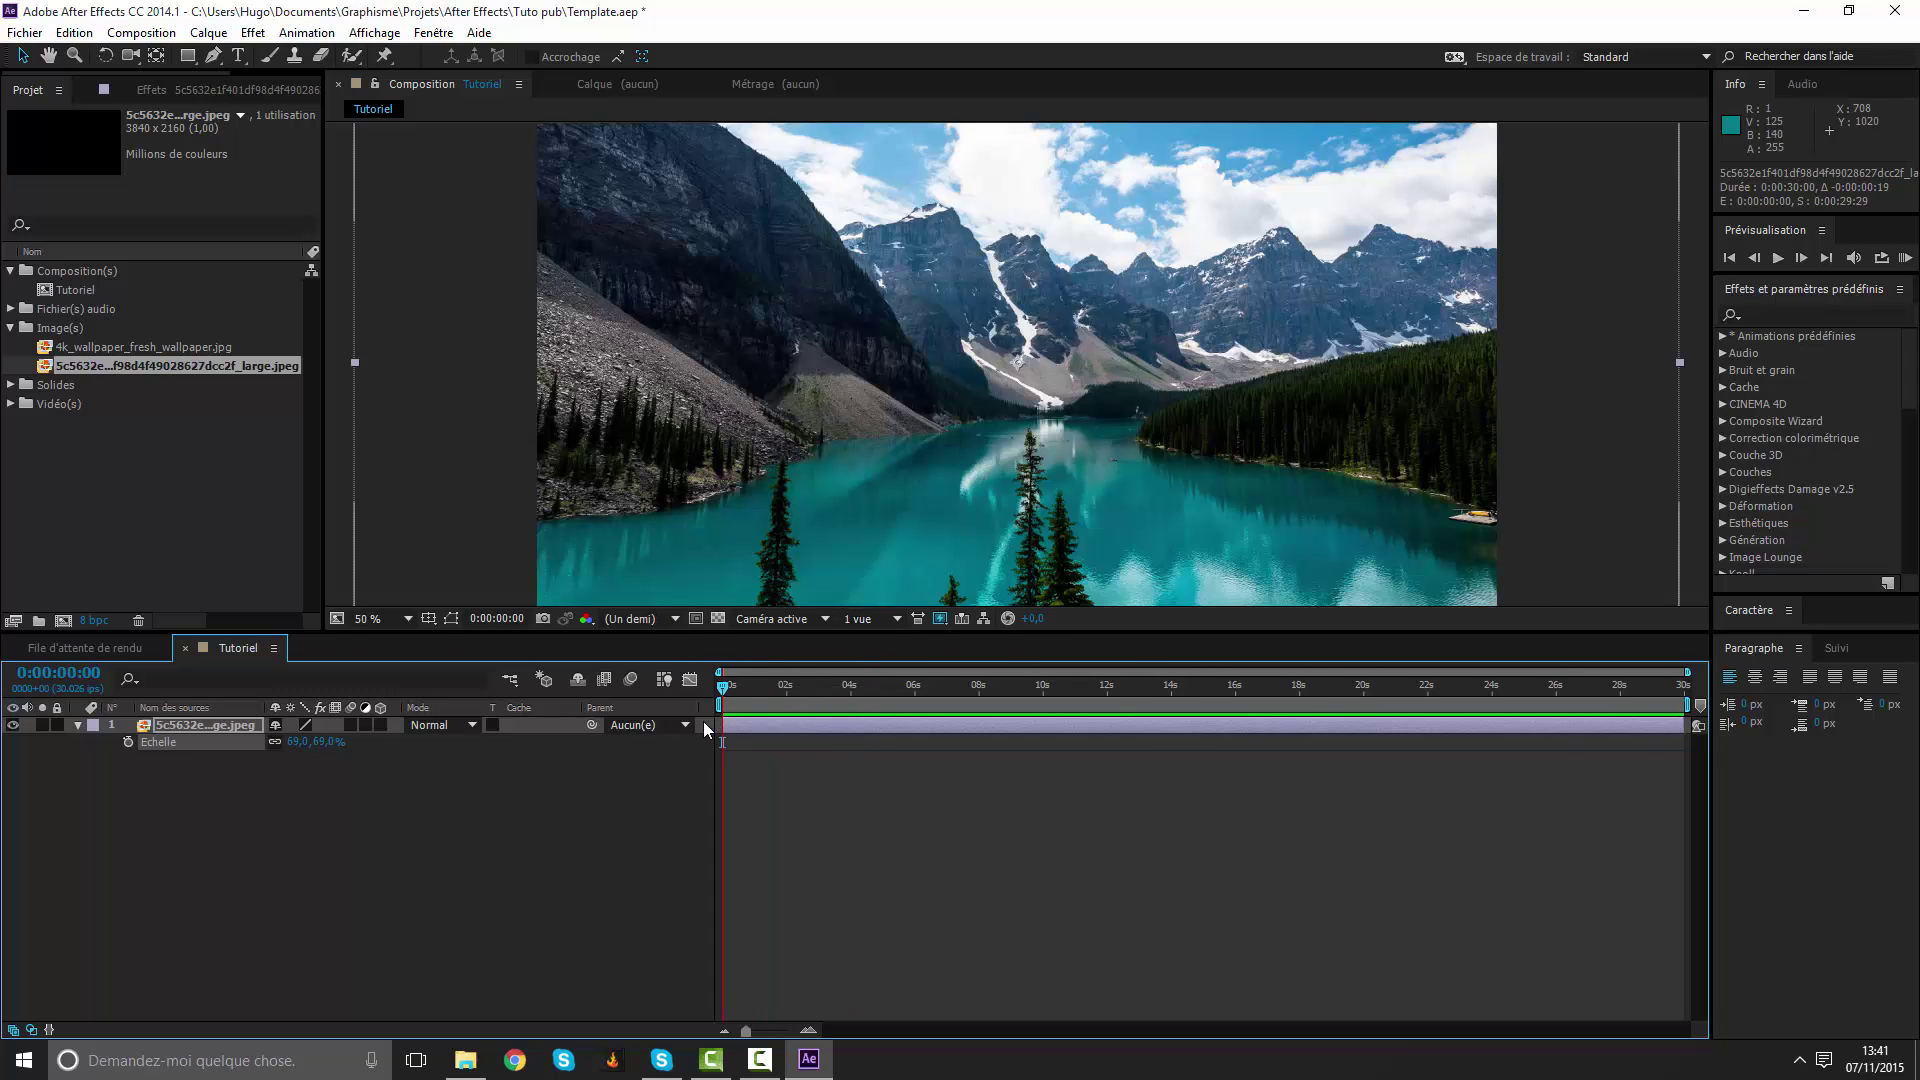
{"action": "left_click", "coordinate": [236, 797]}
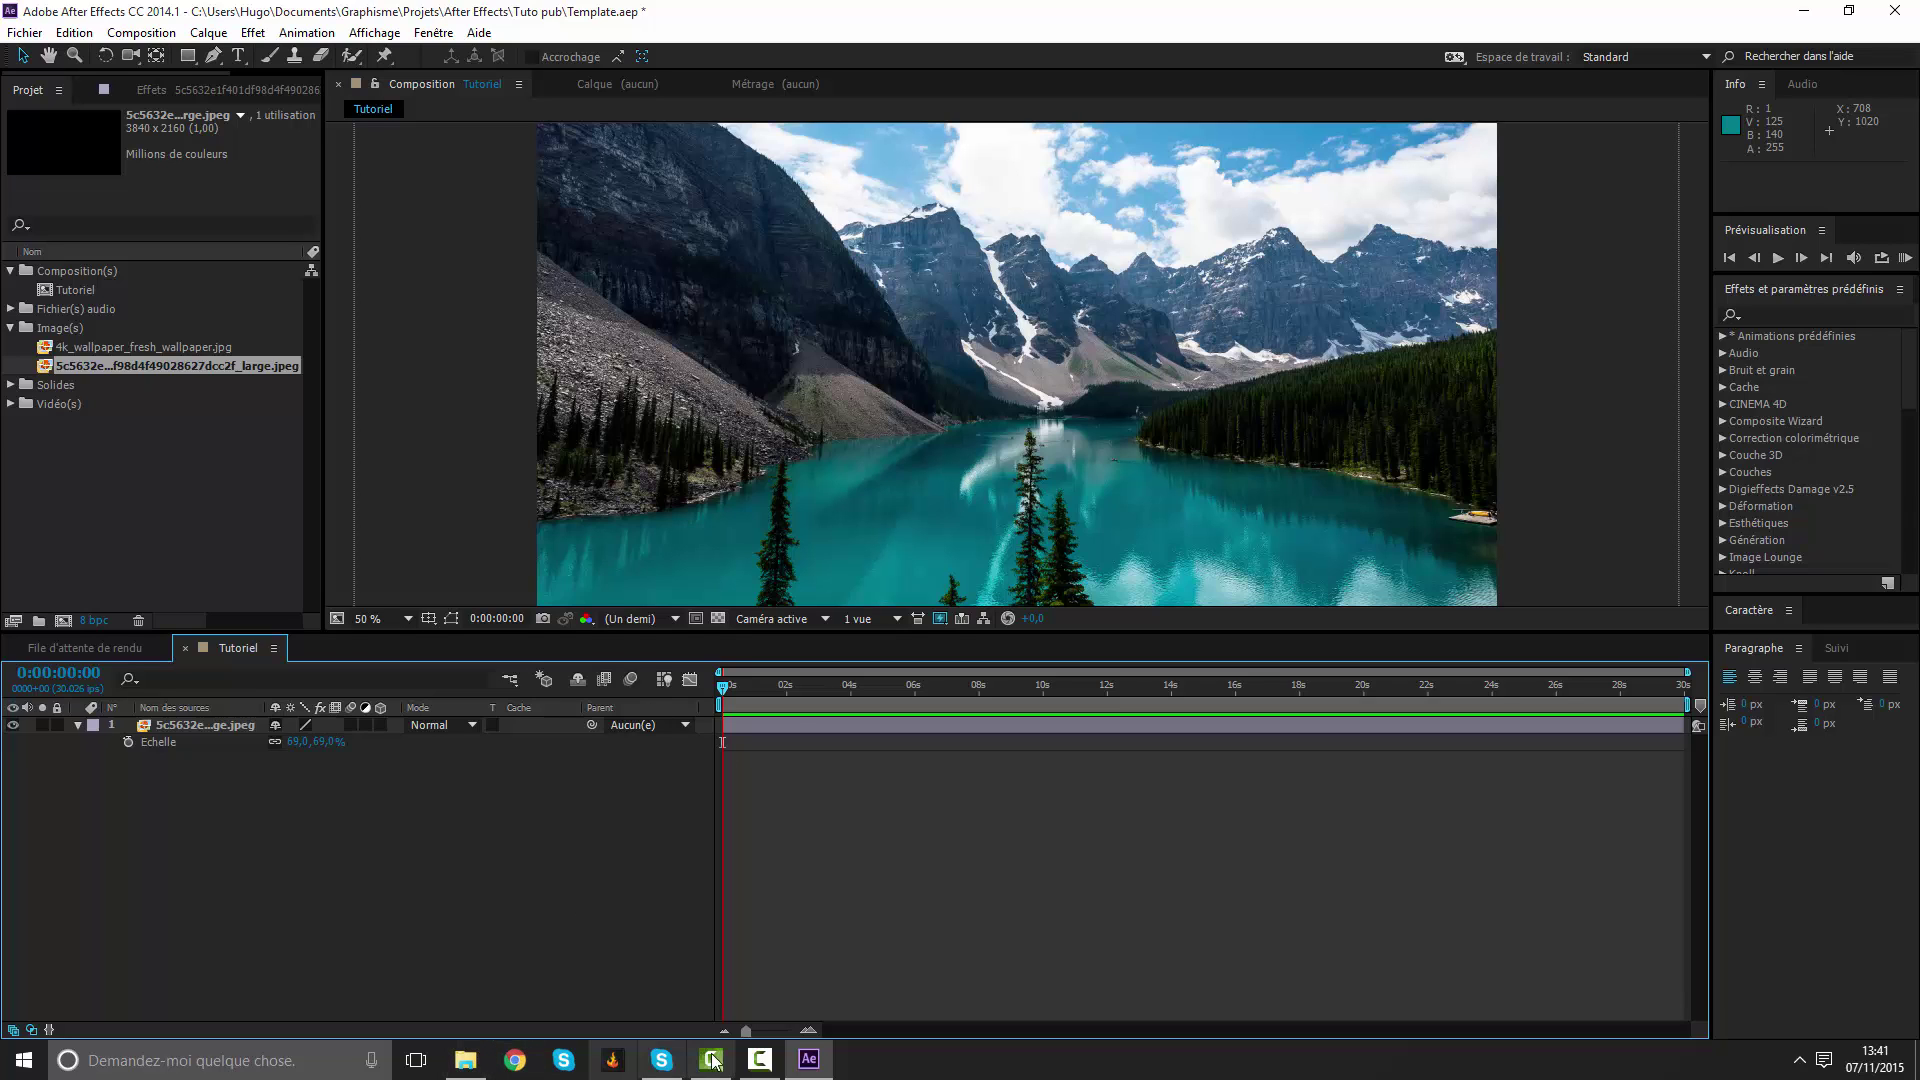
Open the Pub video from Documents > Graphisme > Vidéos > Entrainements.
{"action": "left_click", "coordinate": [466, 1060]}
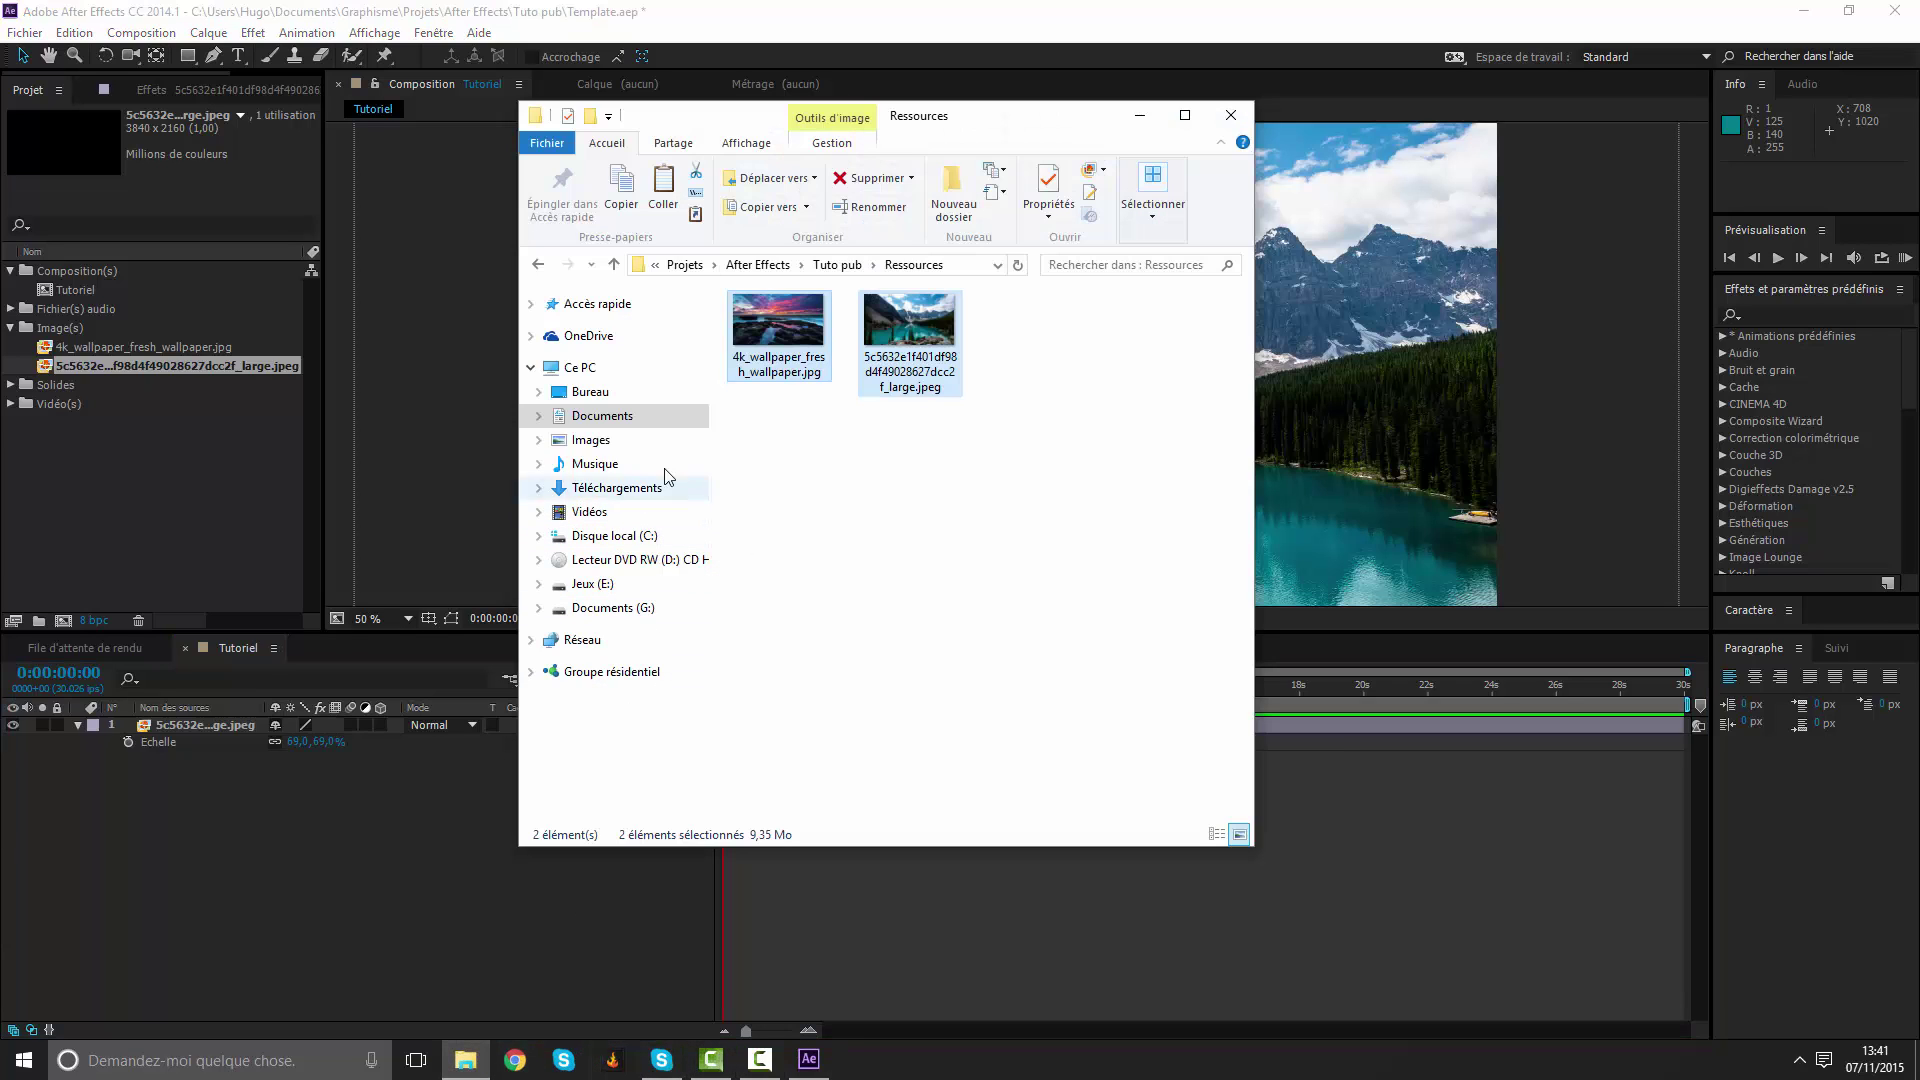
{"action": "left_click", "coordinate": [602, 415]}
{"action": "double_click", "coordinate": [1030, 385]}
{"action": "double_click", "coordinate": [1020, 312]}
{"action": "double_click", "coordinate": [800, 315]}
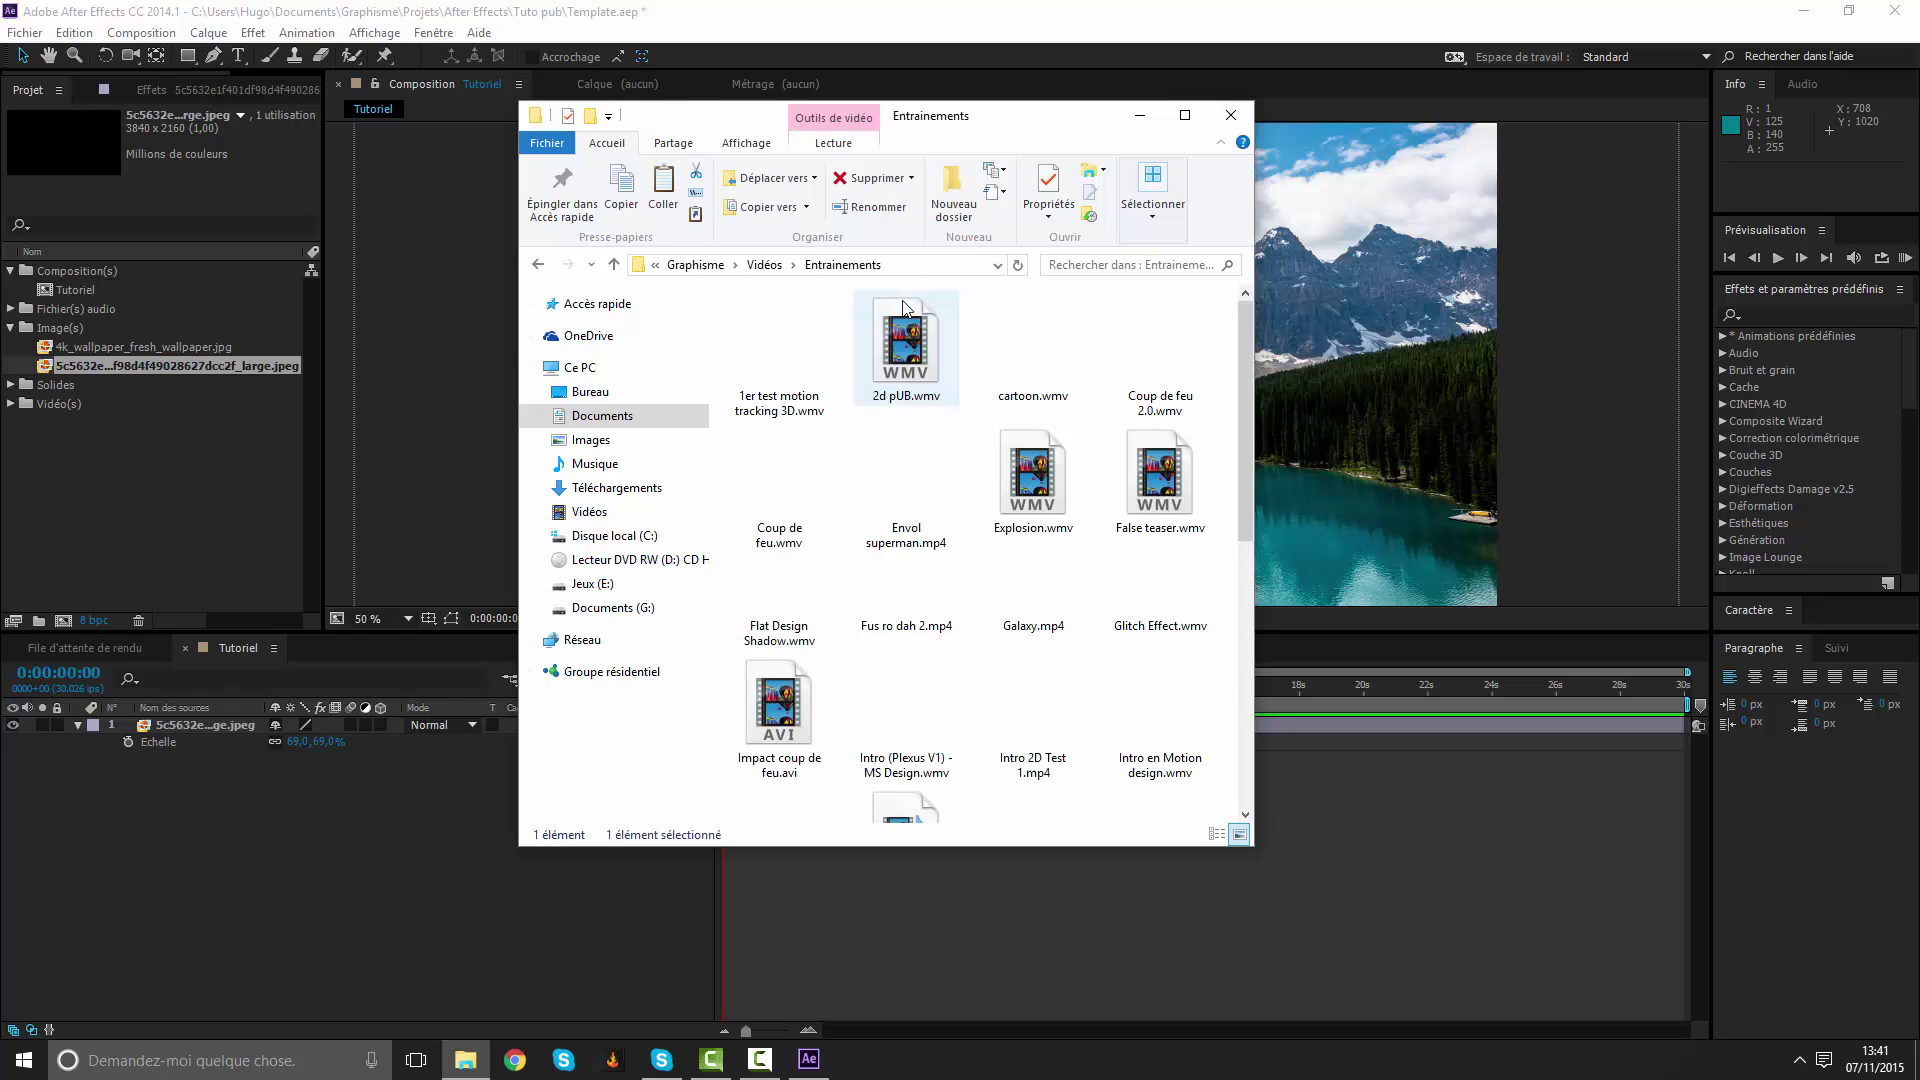
{"action": "scroll", "coordinate": [1035, 601], "scroll_direction": "down", "scroll_amount": 3}
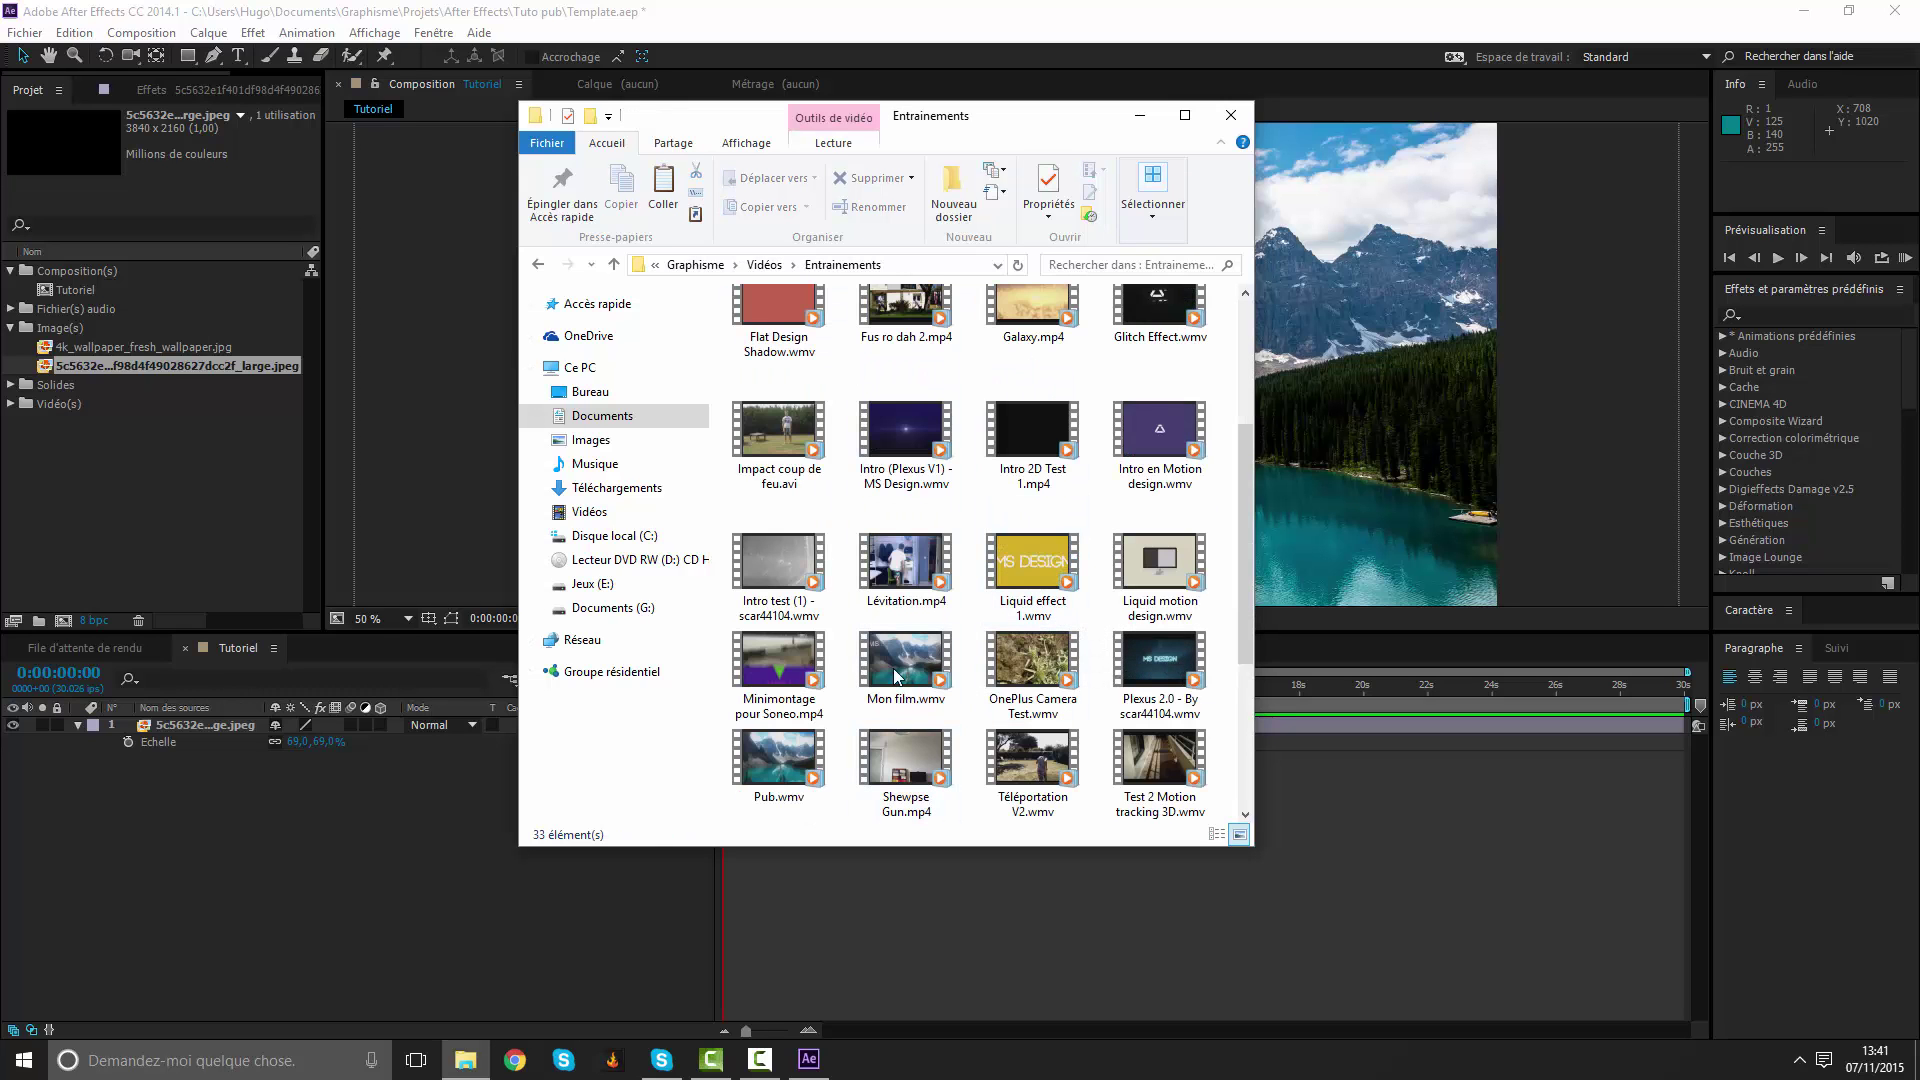
{"action": "double_click", "coordinate": [780, 755]}
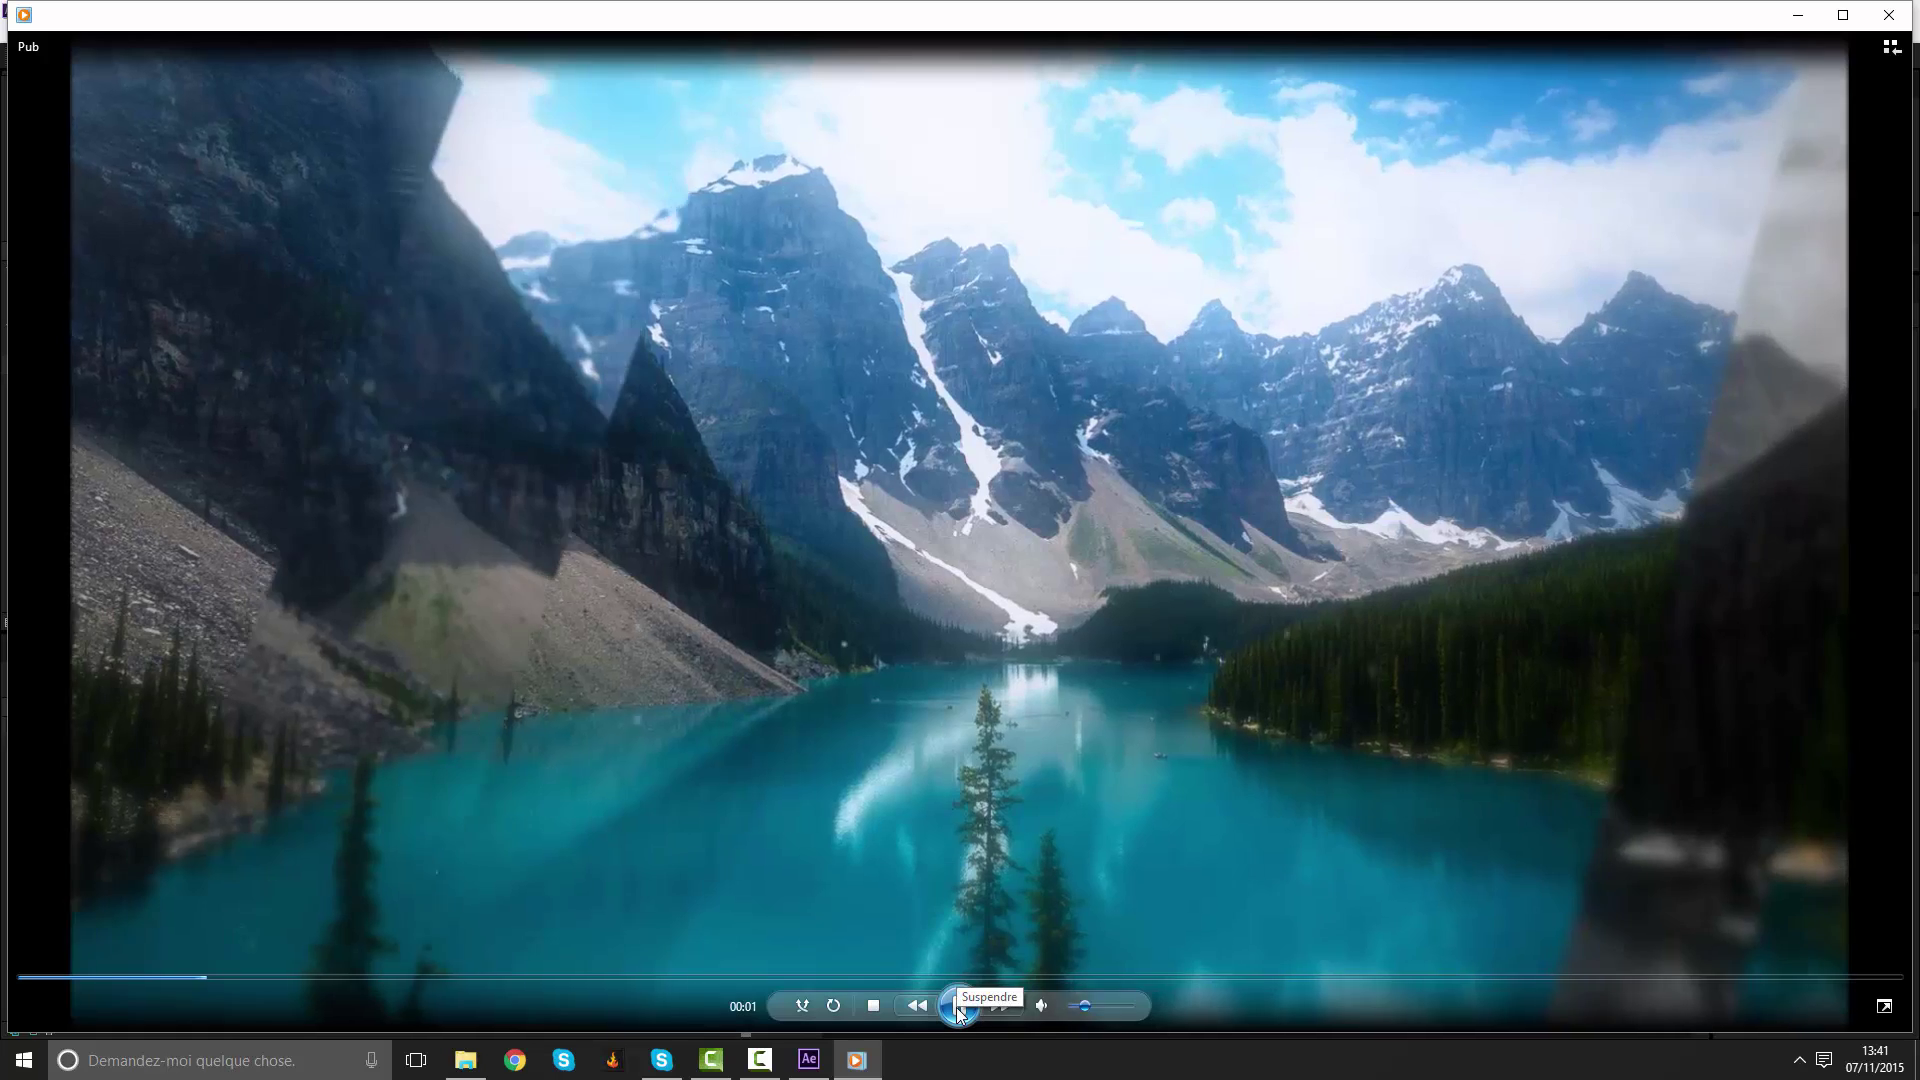
Play the Pub video on to the MS DESIGN title, close the player, and return to After Effects.
{"action": "left_click", "coordinate": [606, 500]}
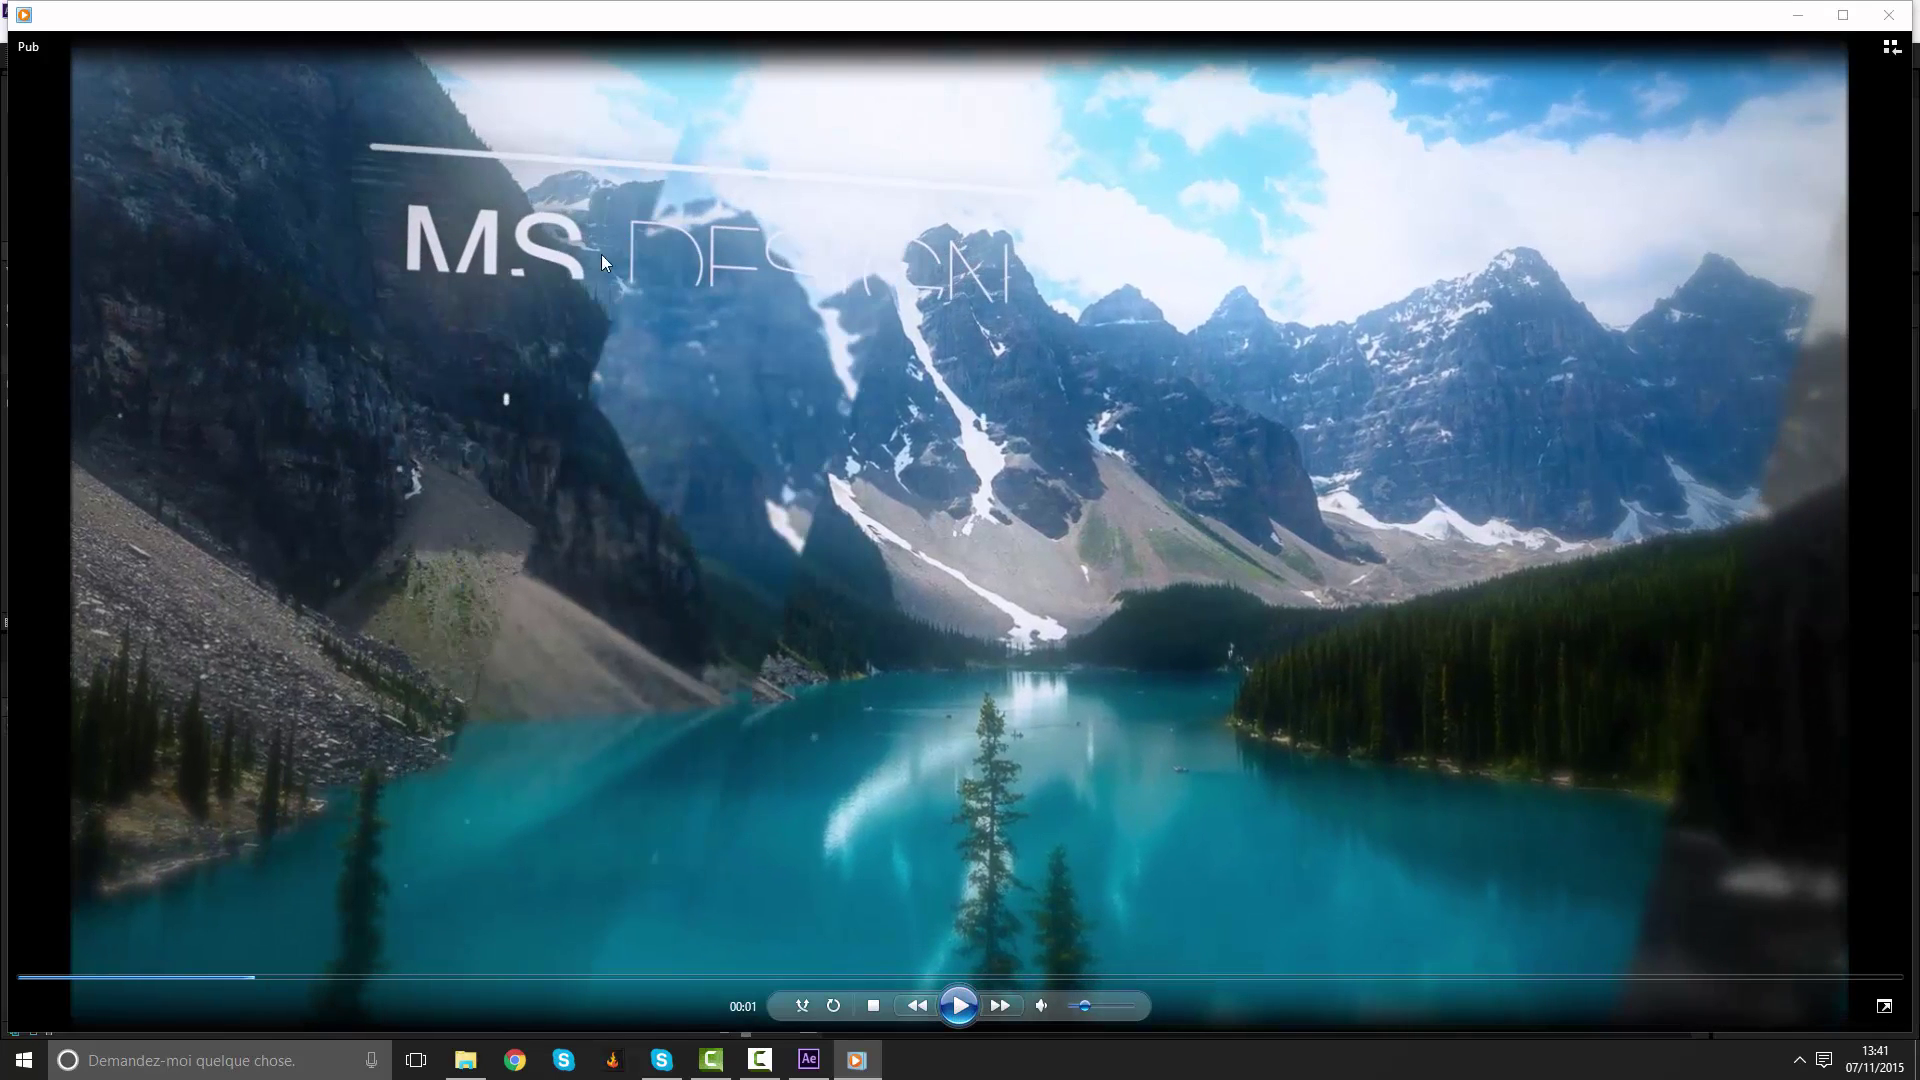
{"action": "left_click", "coordinate": [970, 1010]}
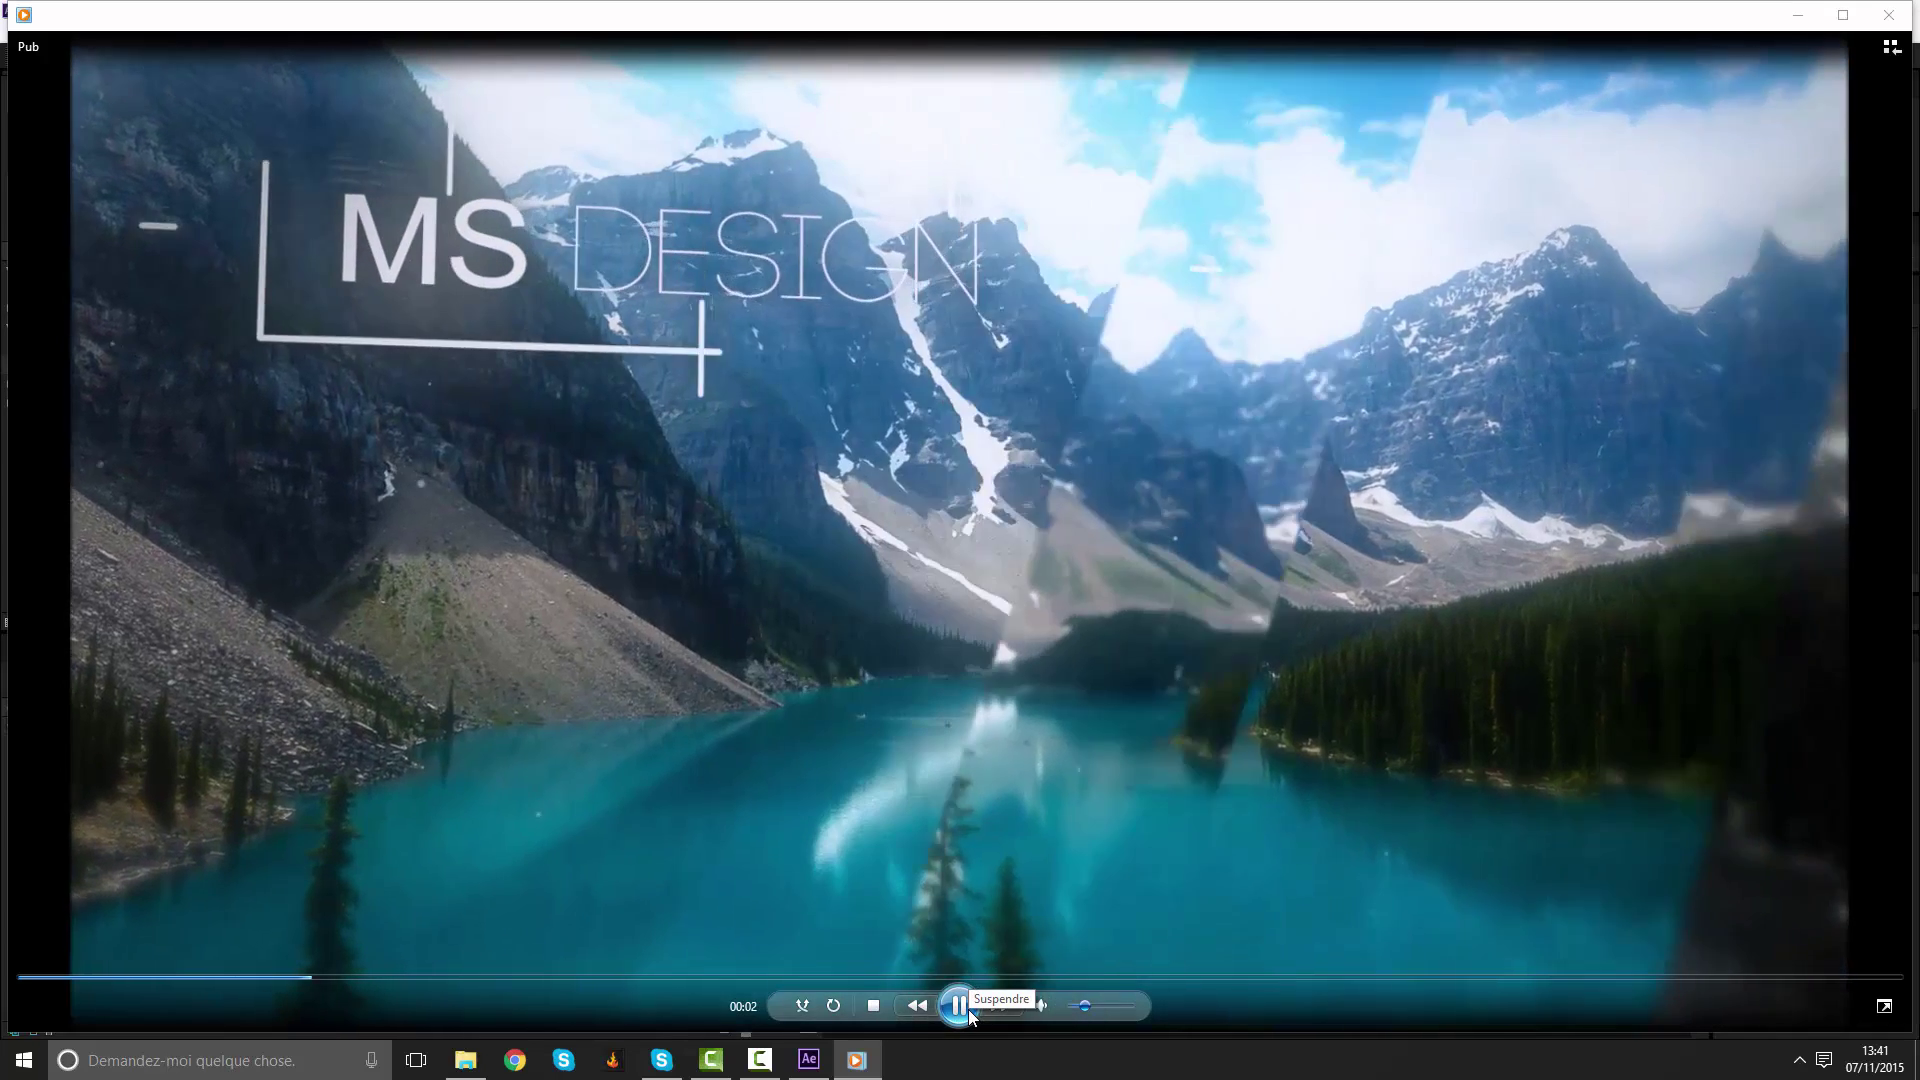
{"action": "left_click", "coordinate": [968, 1007]}
{"action": "left_click", "coordinate": [1909, 8]}
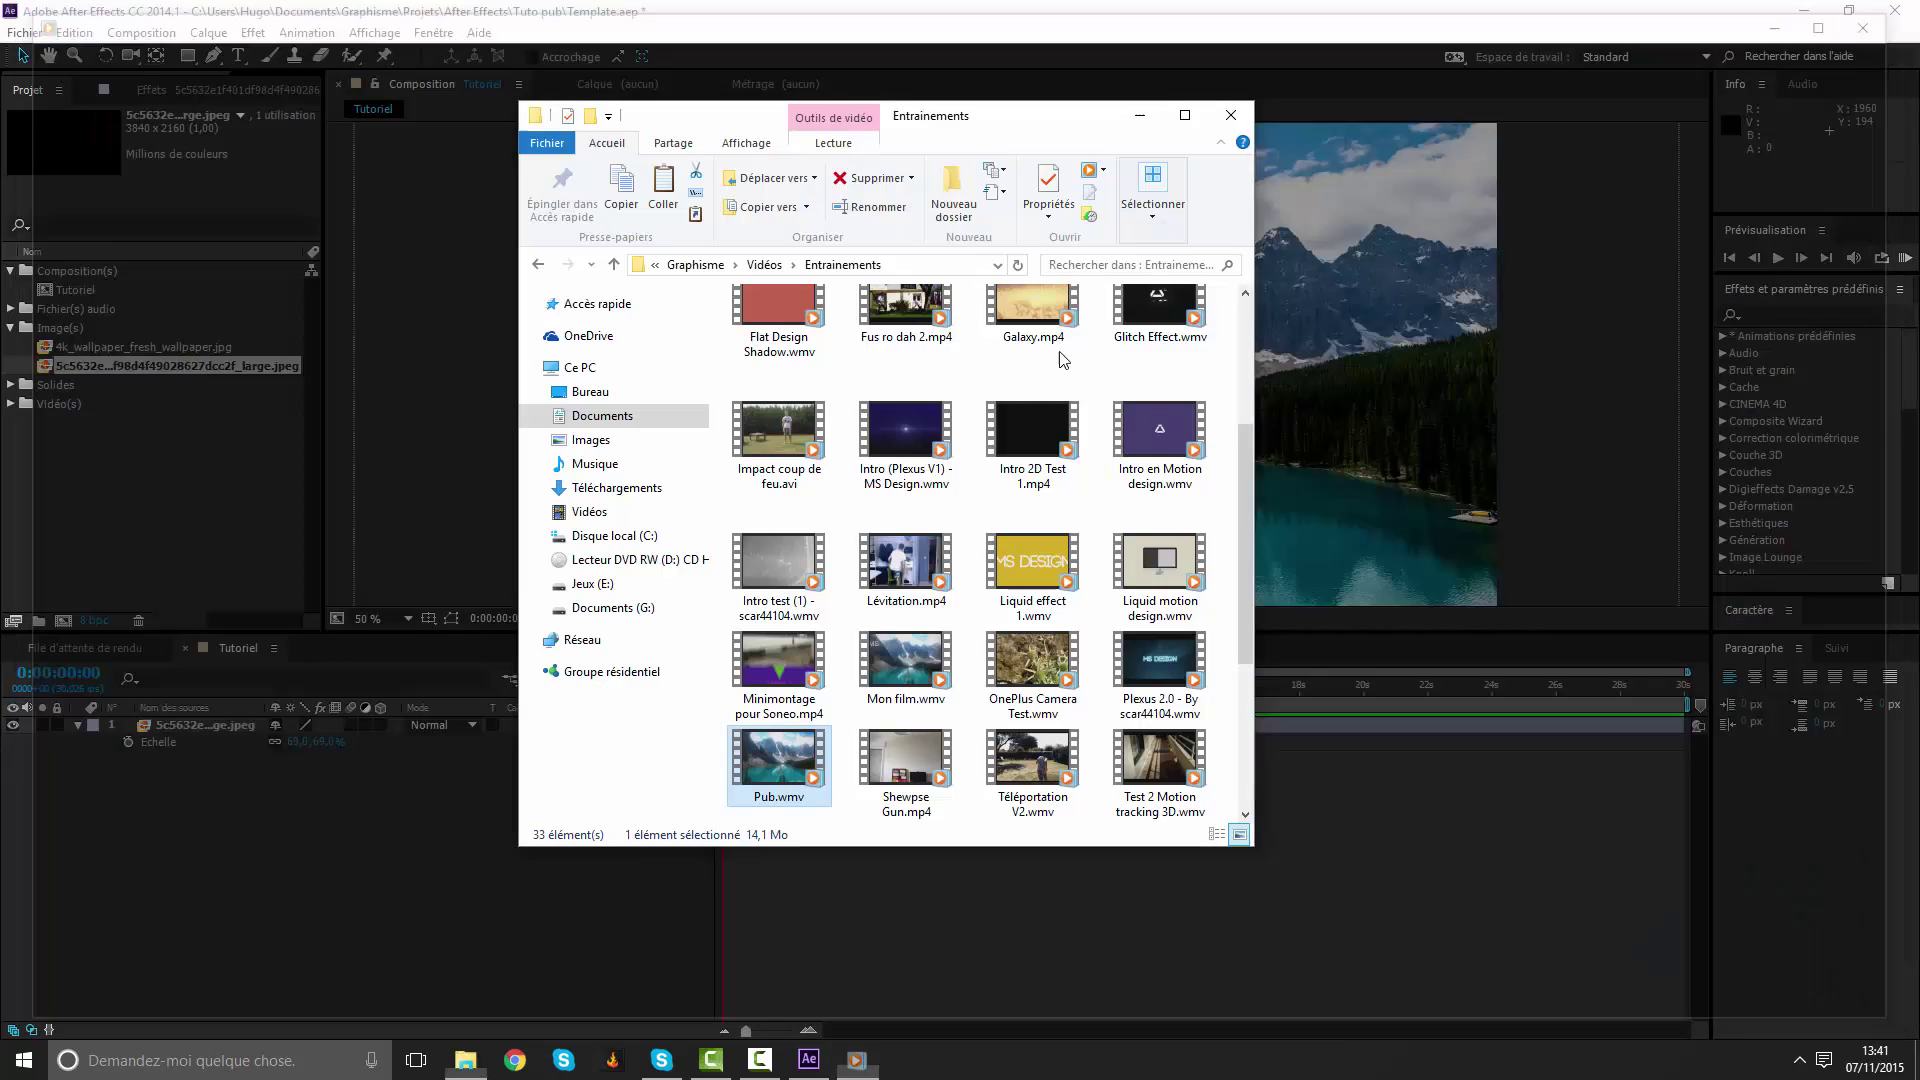
{"action": "left_click", "coordinate": [1023, 891]}
Create a 1920×1080 composition 'Animation du texte' and move it into Composition(s).
{"action": "right_click", "coordinate": [158, 490]}
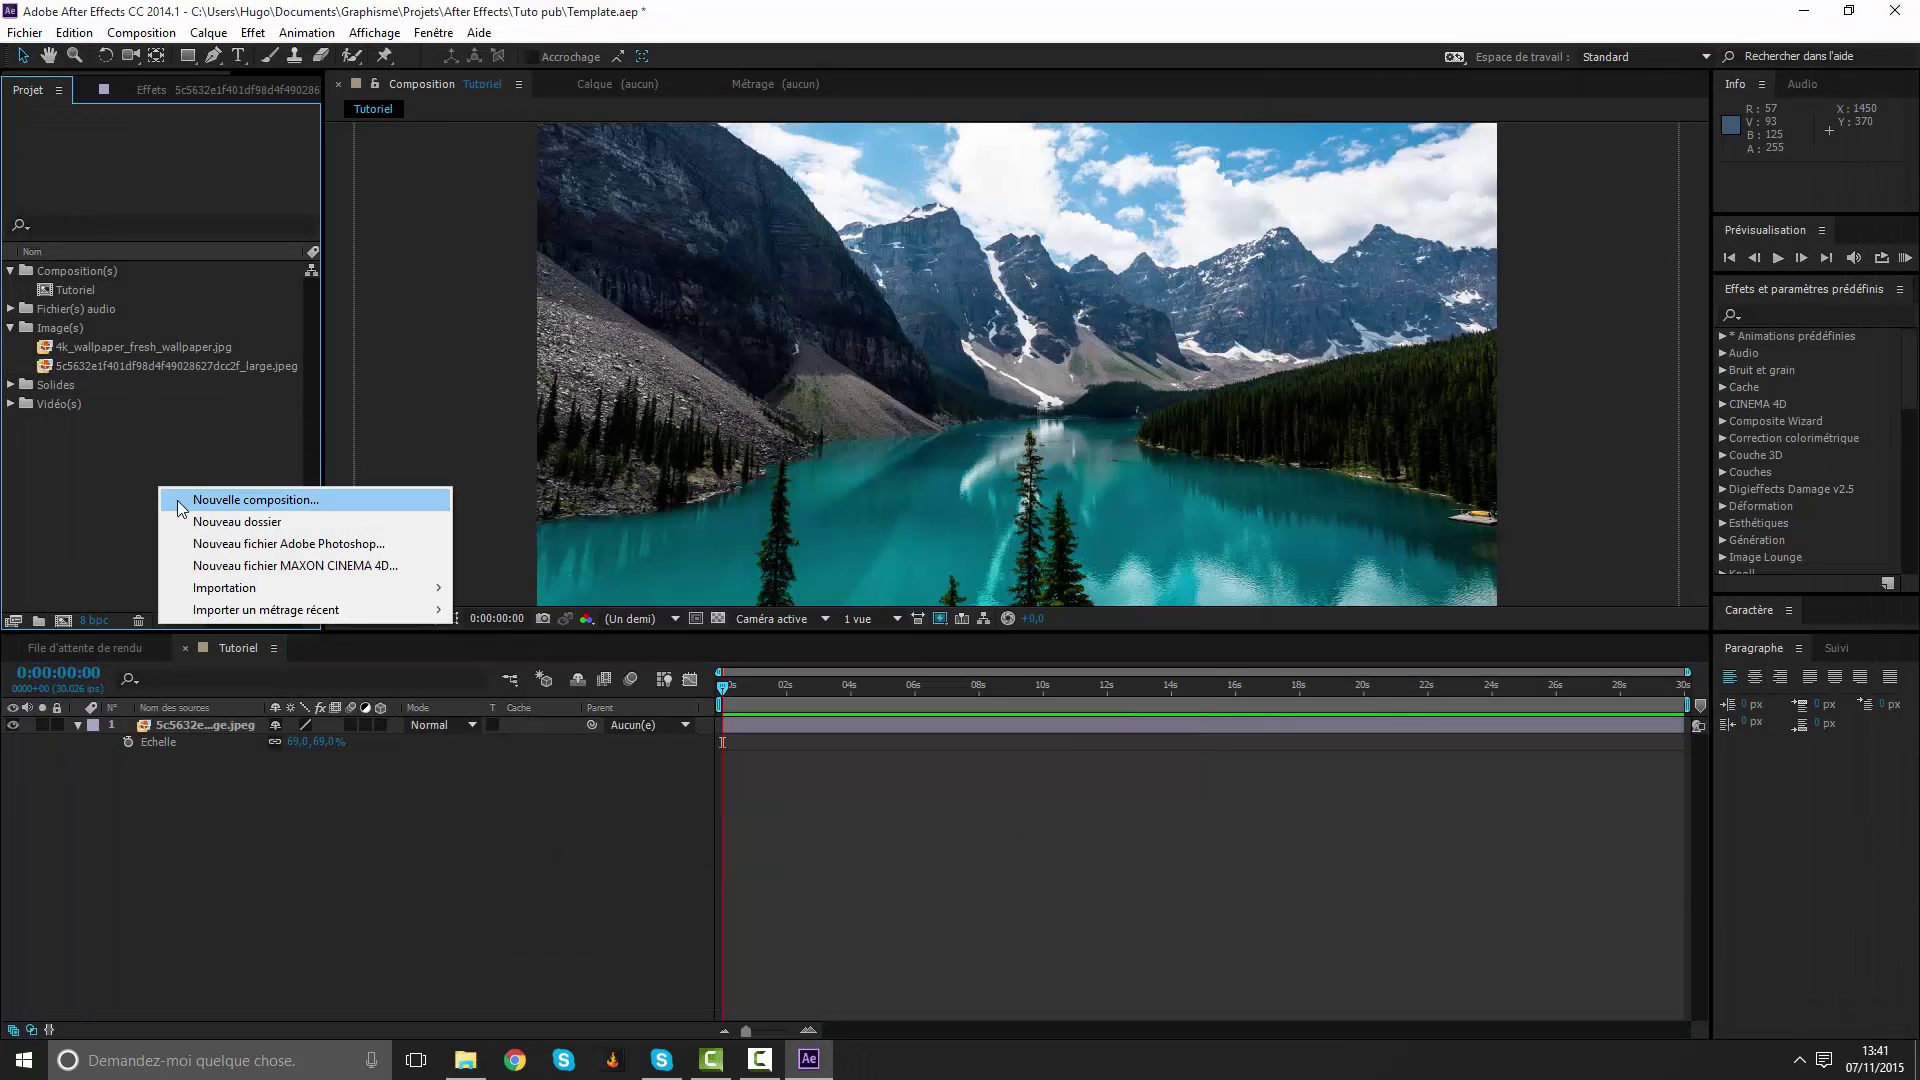
{"action": "left_click", "coordinate": [200, 500]}
{"action": "type", "text": "Animation du "}
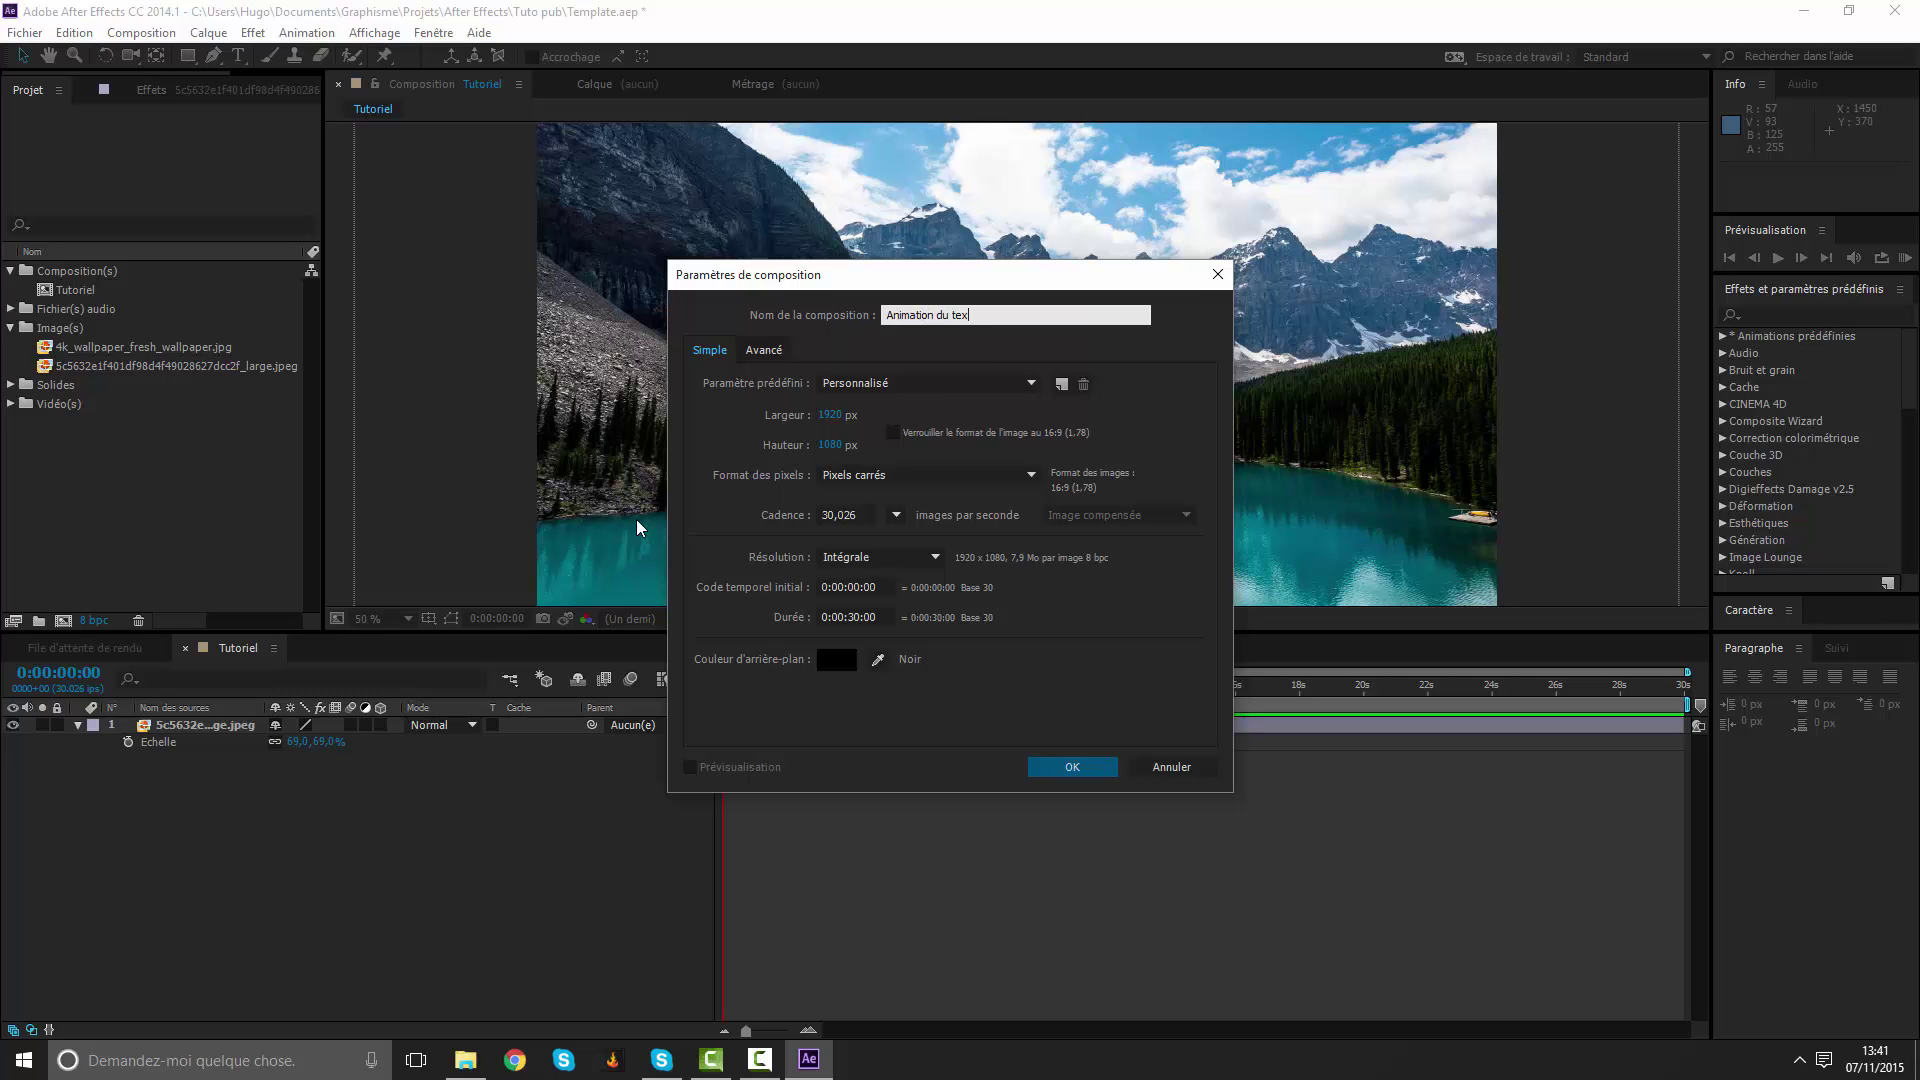
{"action": "type", "text": "te"}
{"action": "key", "text": "Return"}
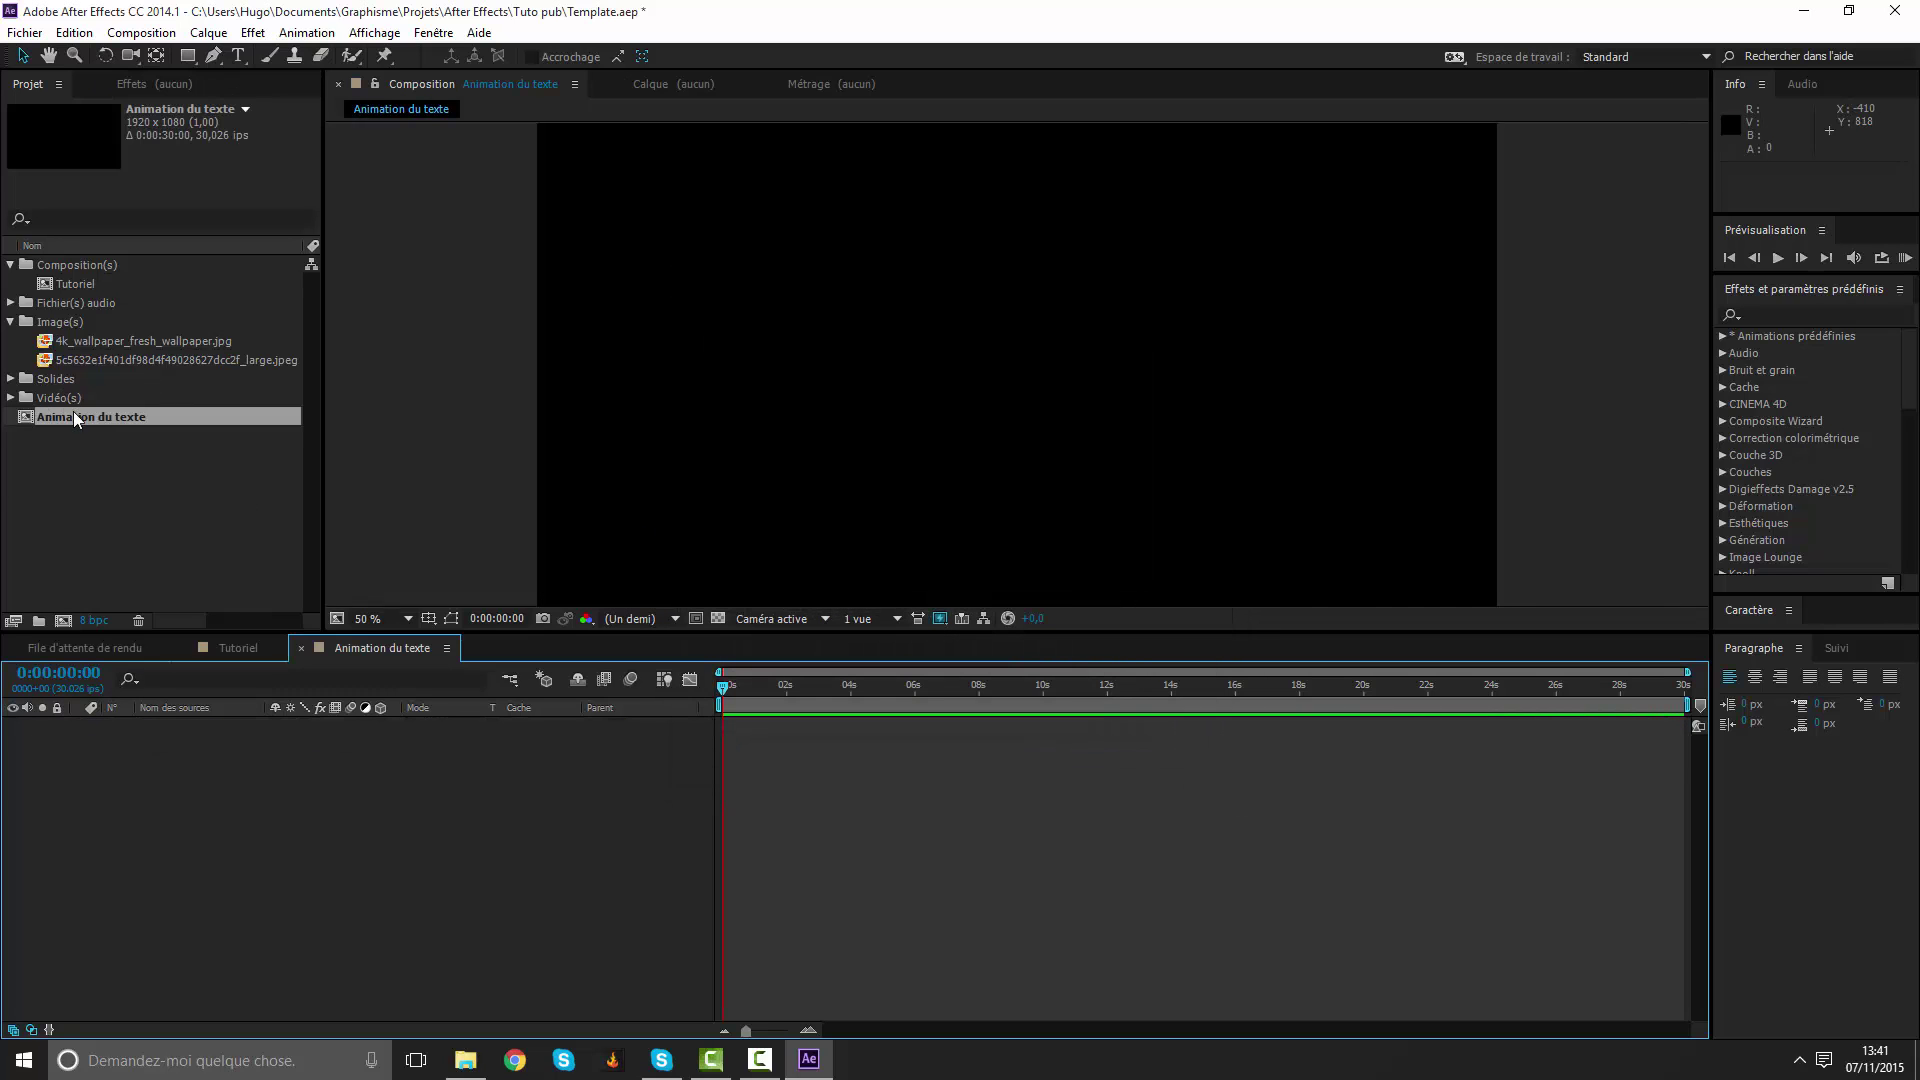
{"action": "left_click_drag", "start_coordinate": [77, 418], "coordinate": [95, 268]}
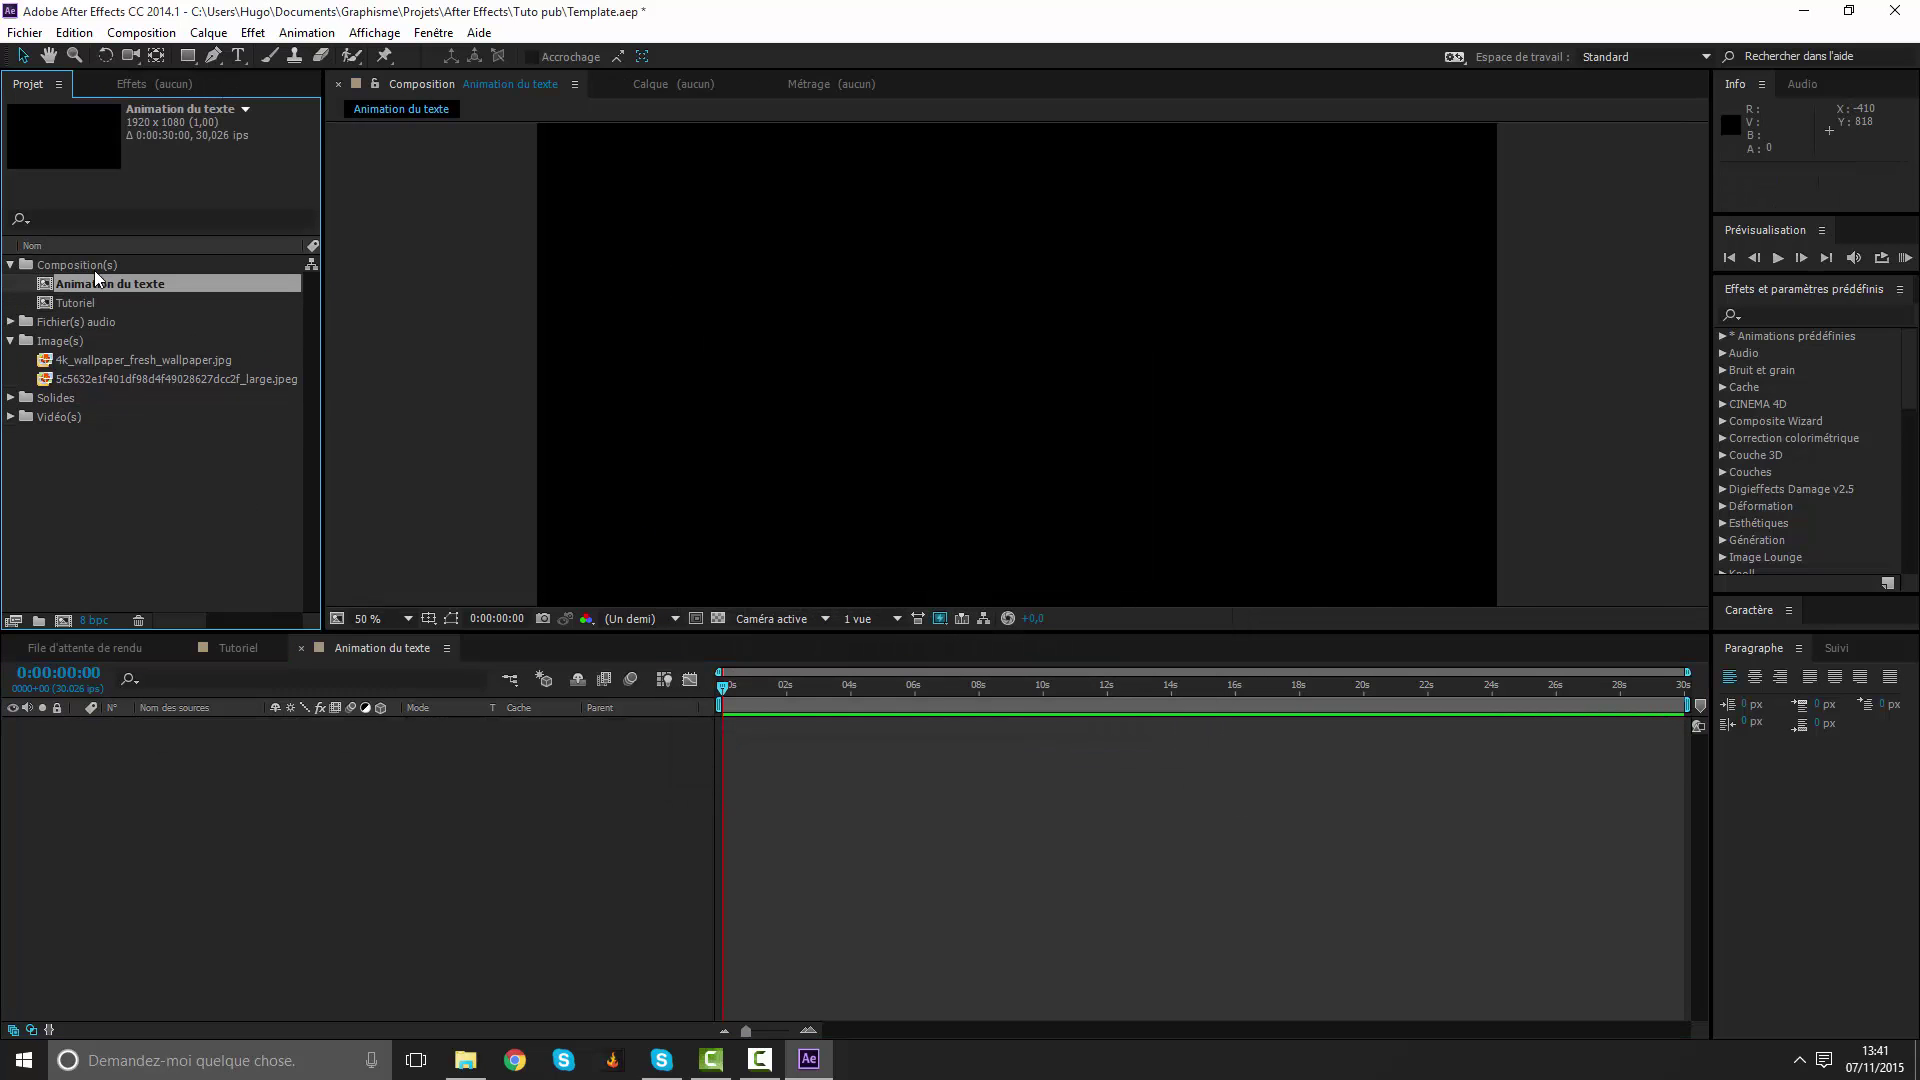
Display the title/action-safe guides over the composition instead of the grid.
{"action": "right_click", "coordinate": [802, 820]}
{"action": "mouse_move", "coordinate": [824, 828]}
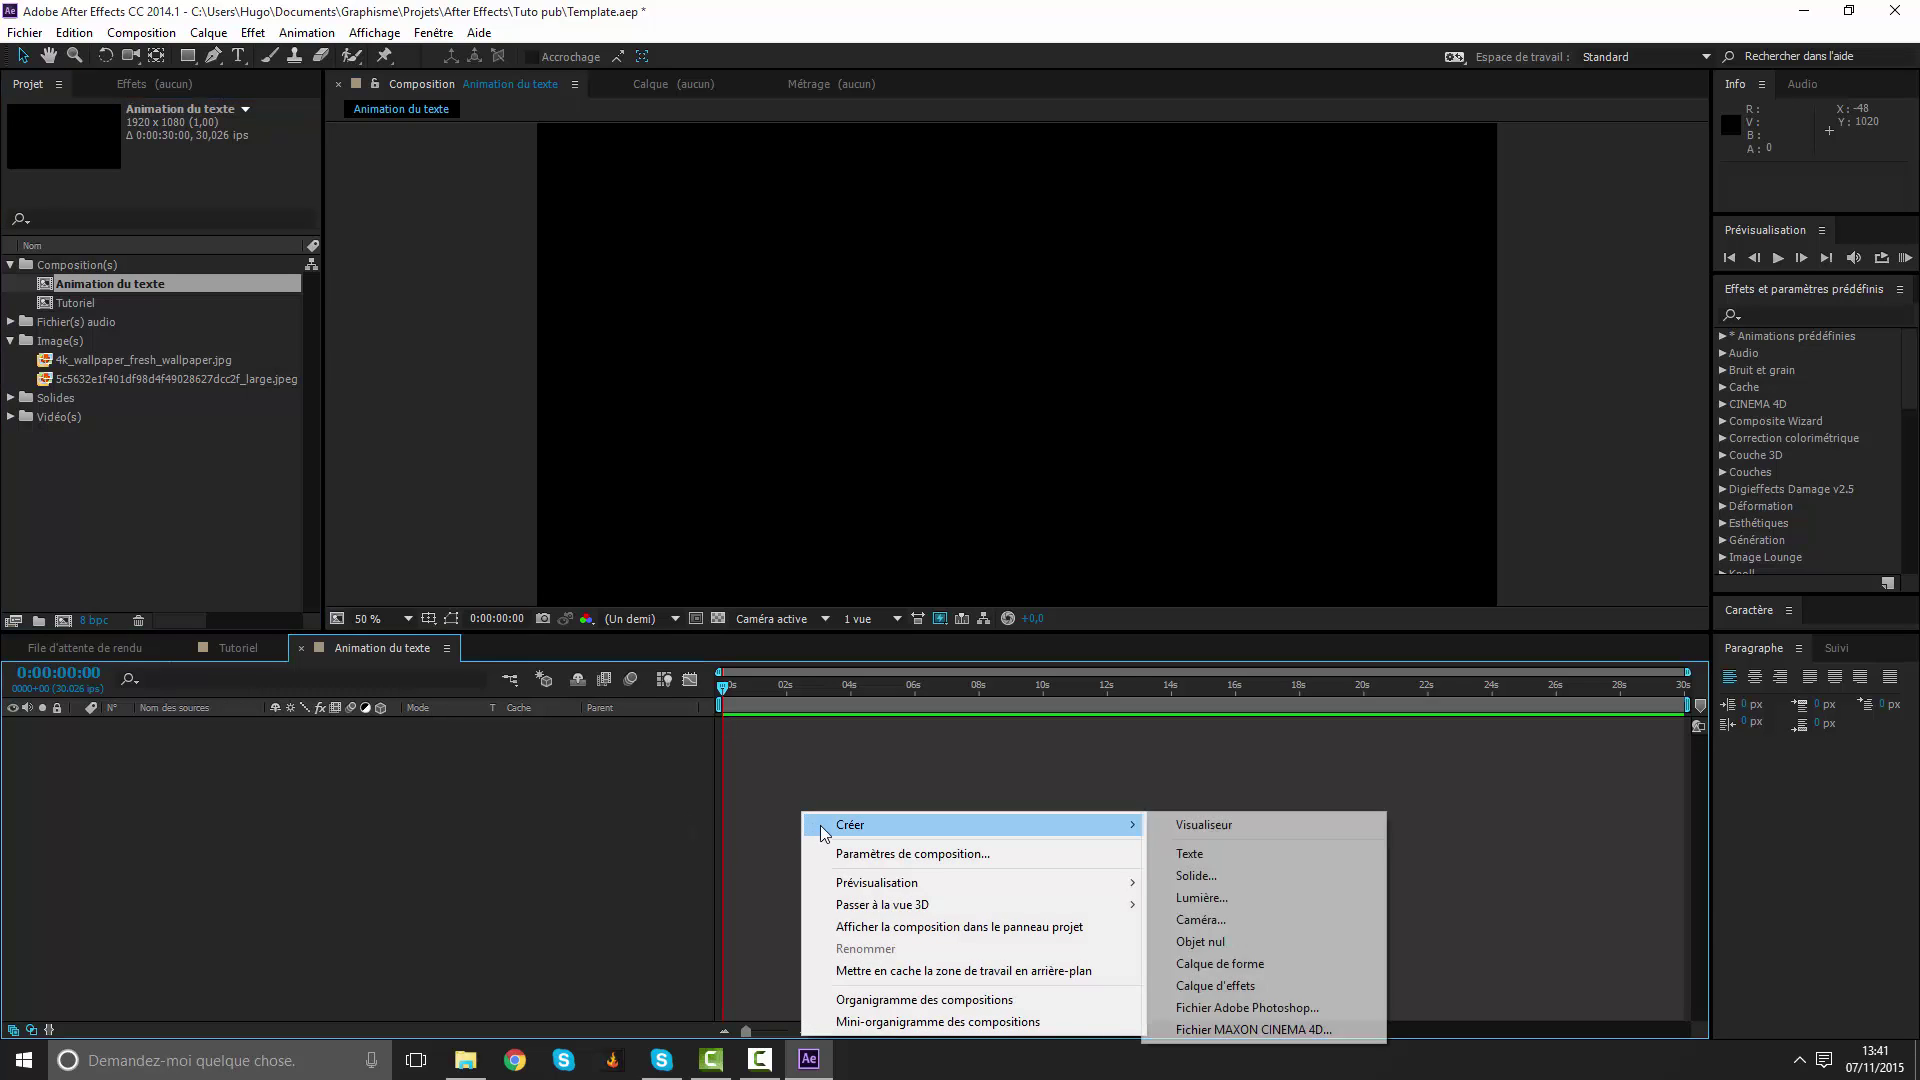
{"action": "left_click", "coordinate": [1166, 852]}
{"action": "left_click", "coordinate": [429, 617]}
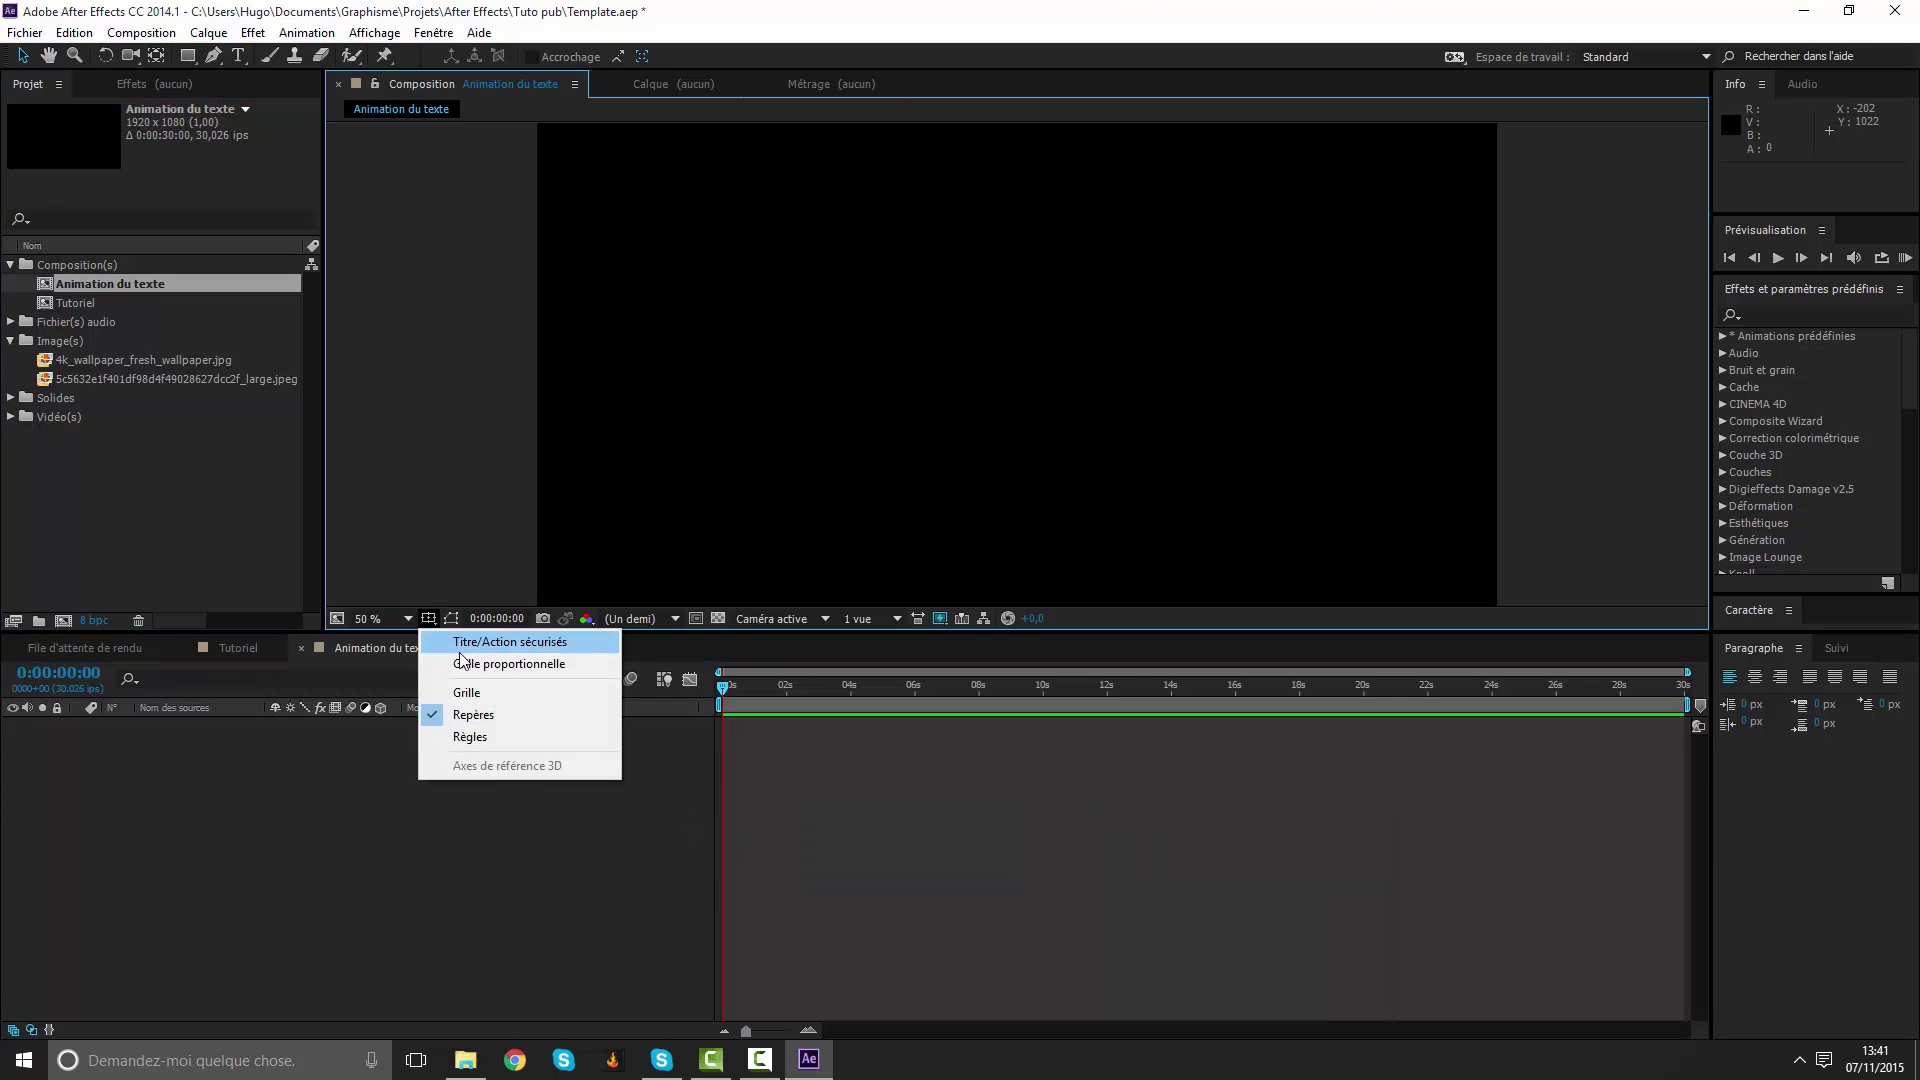
{"action": "left_click", "coordinate": [465, 665]}
{"action": "left_click", "coordinate": [428, 617]}
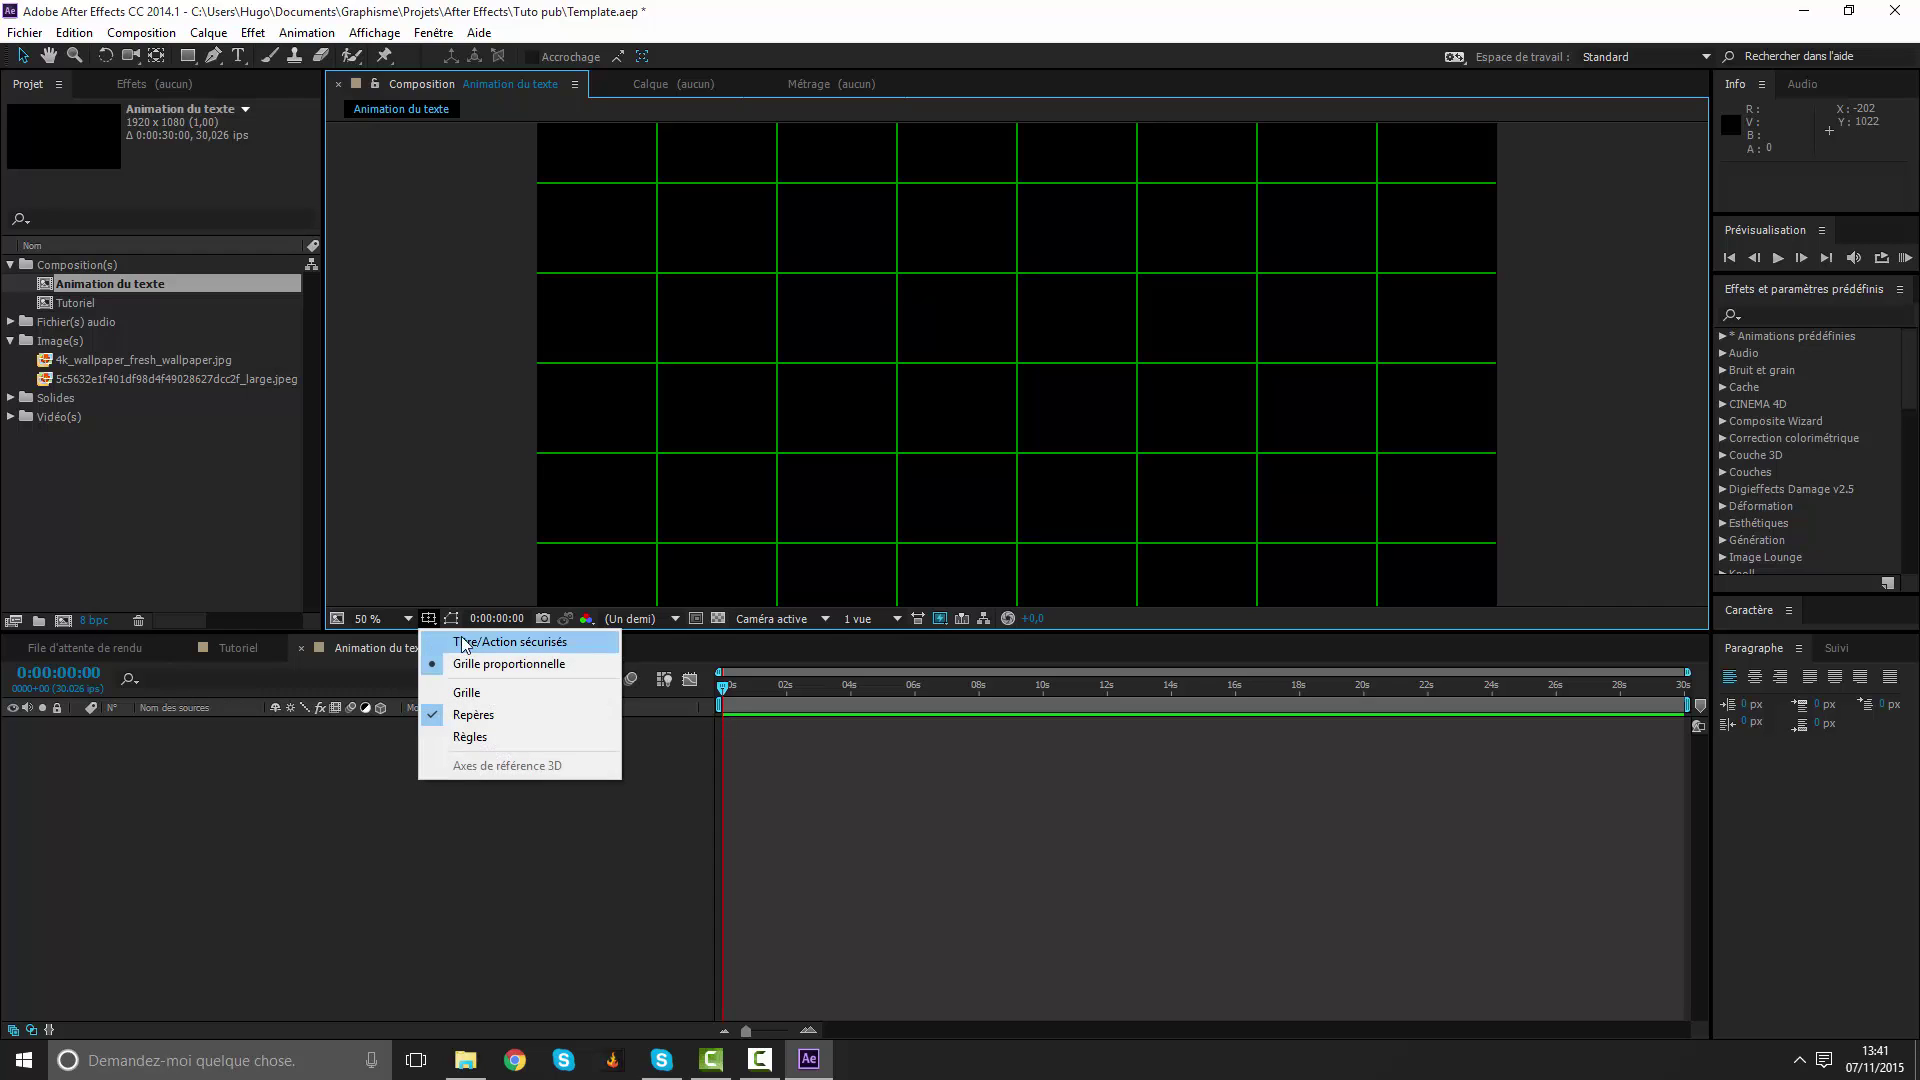
{"action": "left_click", "coordinate": [500, 643]}
{"action": "scroll", "coordinate": [1028, 365], "scroll_direction": "up", "scroll_amount": 4}
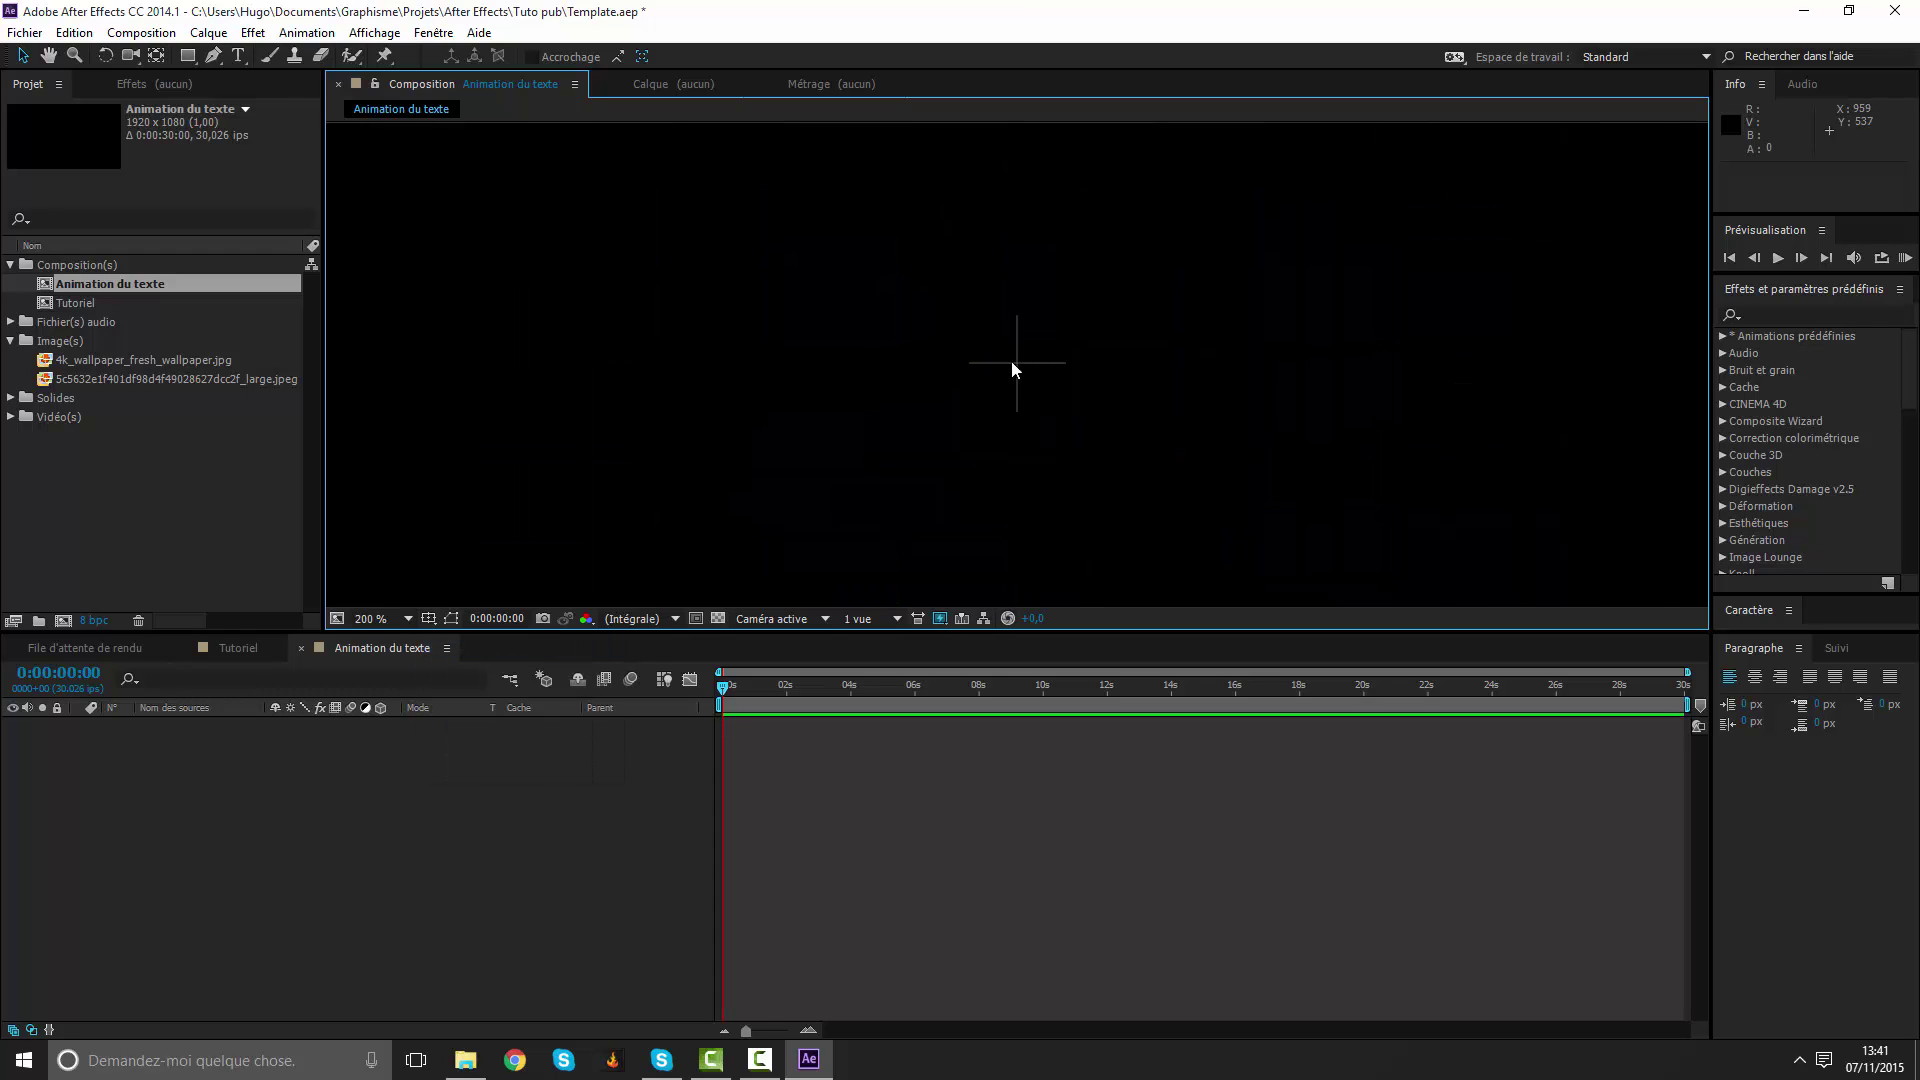
{"action": "scroll", "coordinate": [921, 544], "scroll_direction": "down", "scroll_amount": 4}
{"action": "scroll", "coordinate": [921, 544], "scroll_direction": "down", "scroll_amount": 2}
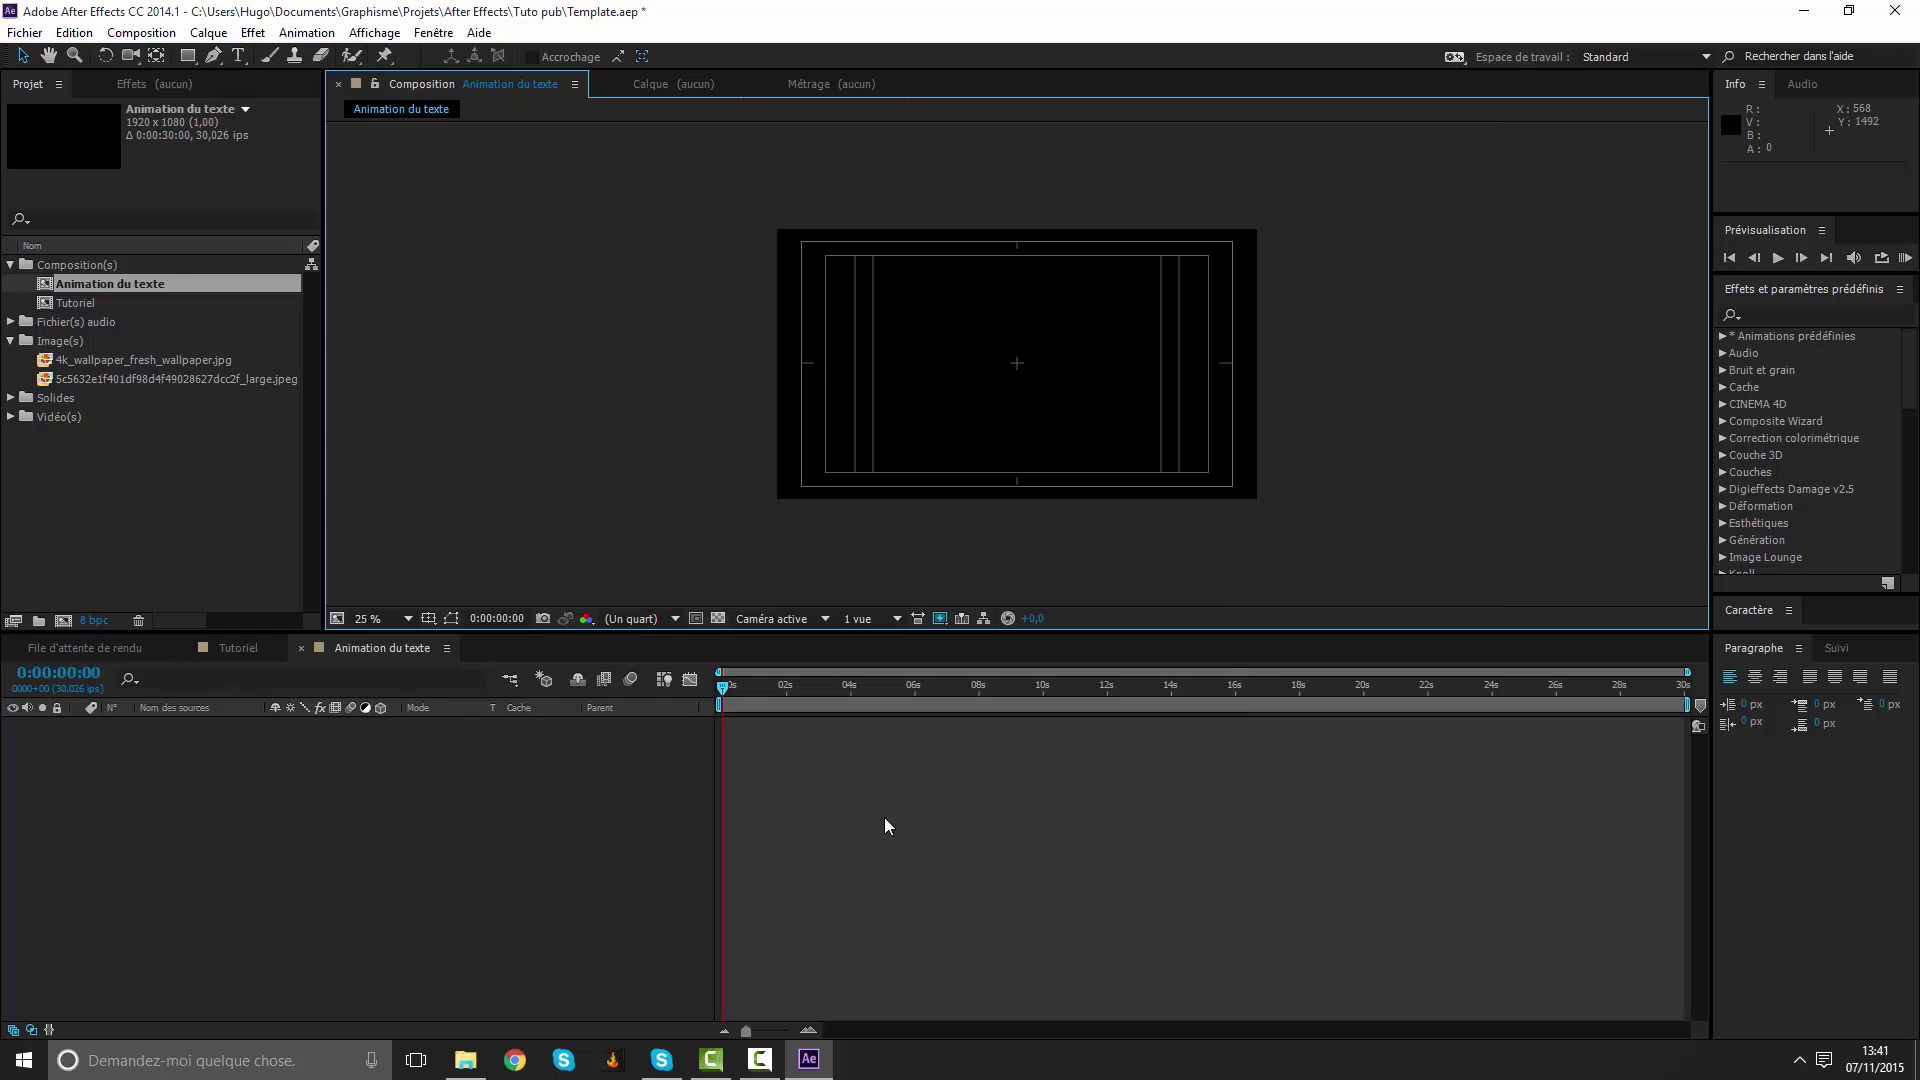
{"action": "right_click", "coordinate": [887, 821]}
Add a white text layer reading 'MS DESIGN' to the composition.
{"action": "mouse_move", "coordinate": [982, 608]}
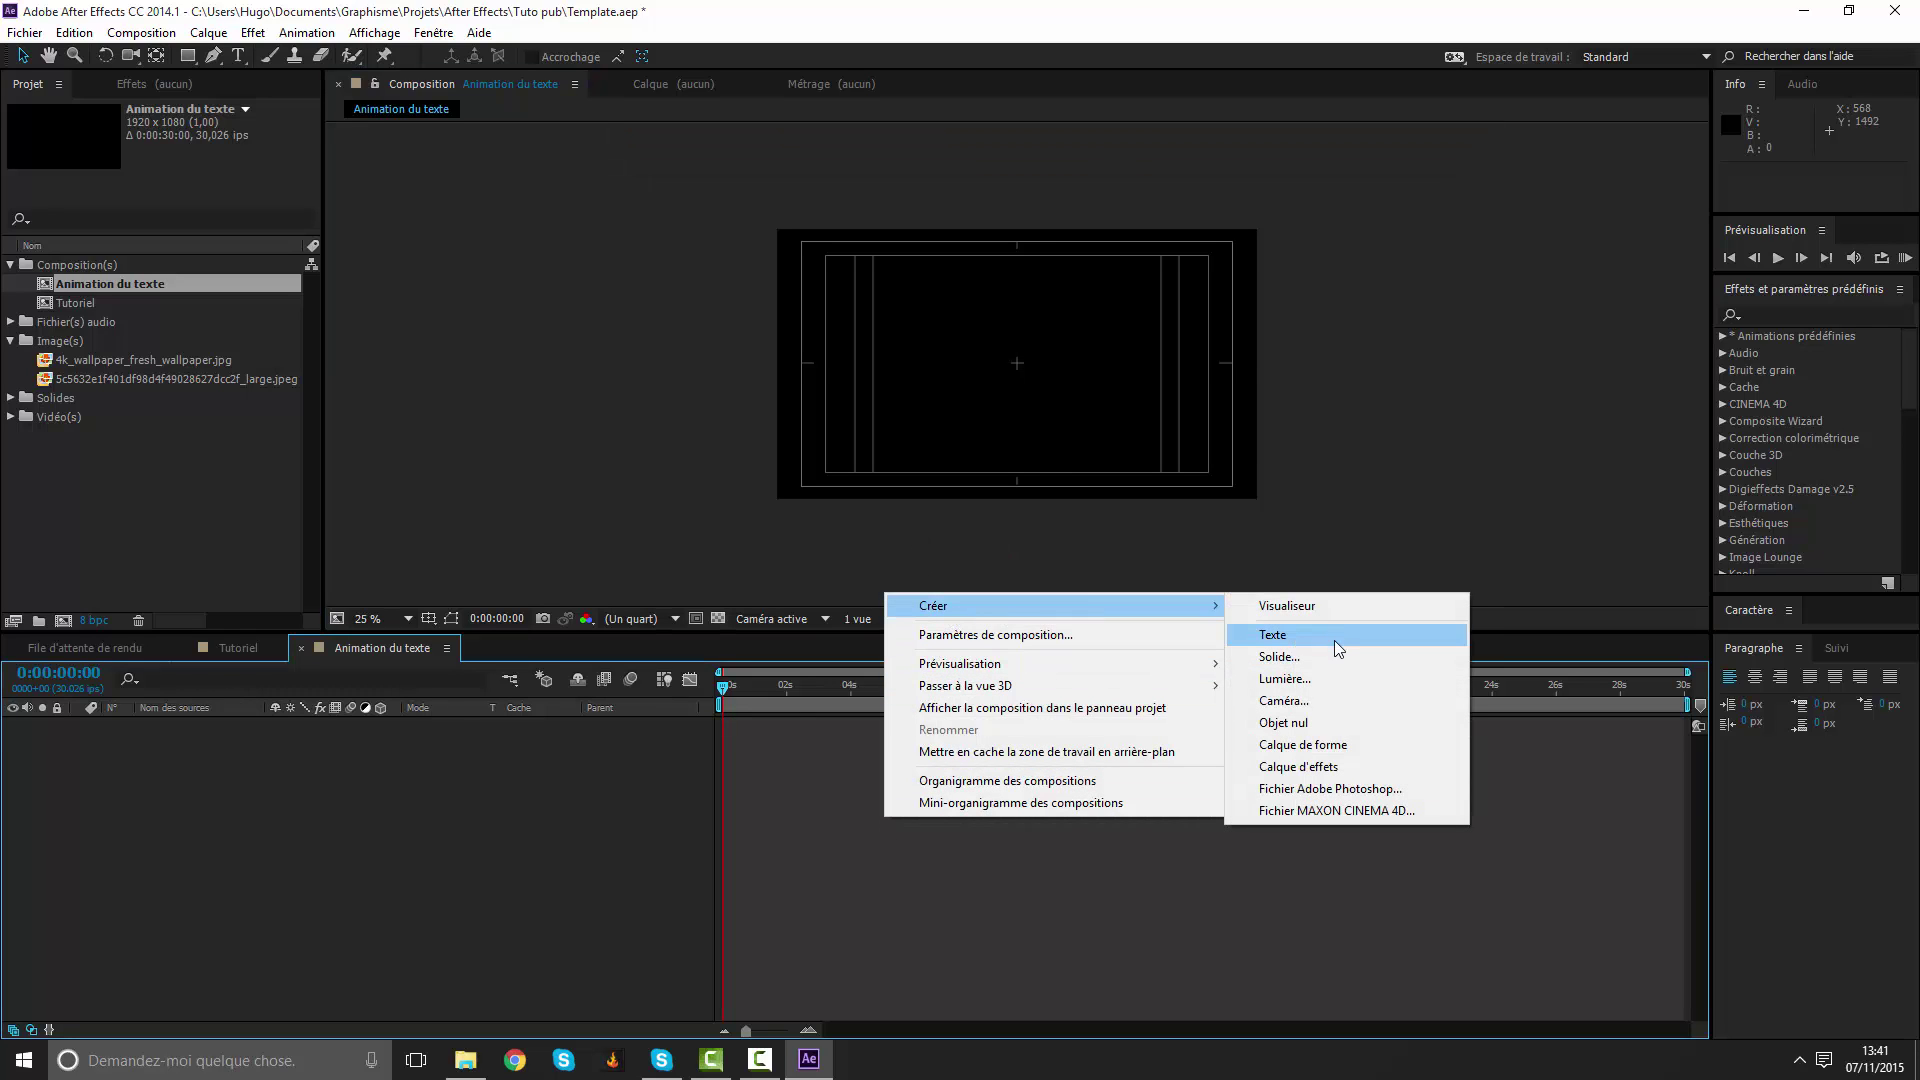
{"action": "left_click", "coordinate": [1273, 635]}
{"action": "type", "text": "MS DESIGN"}
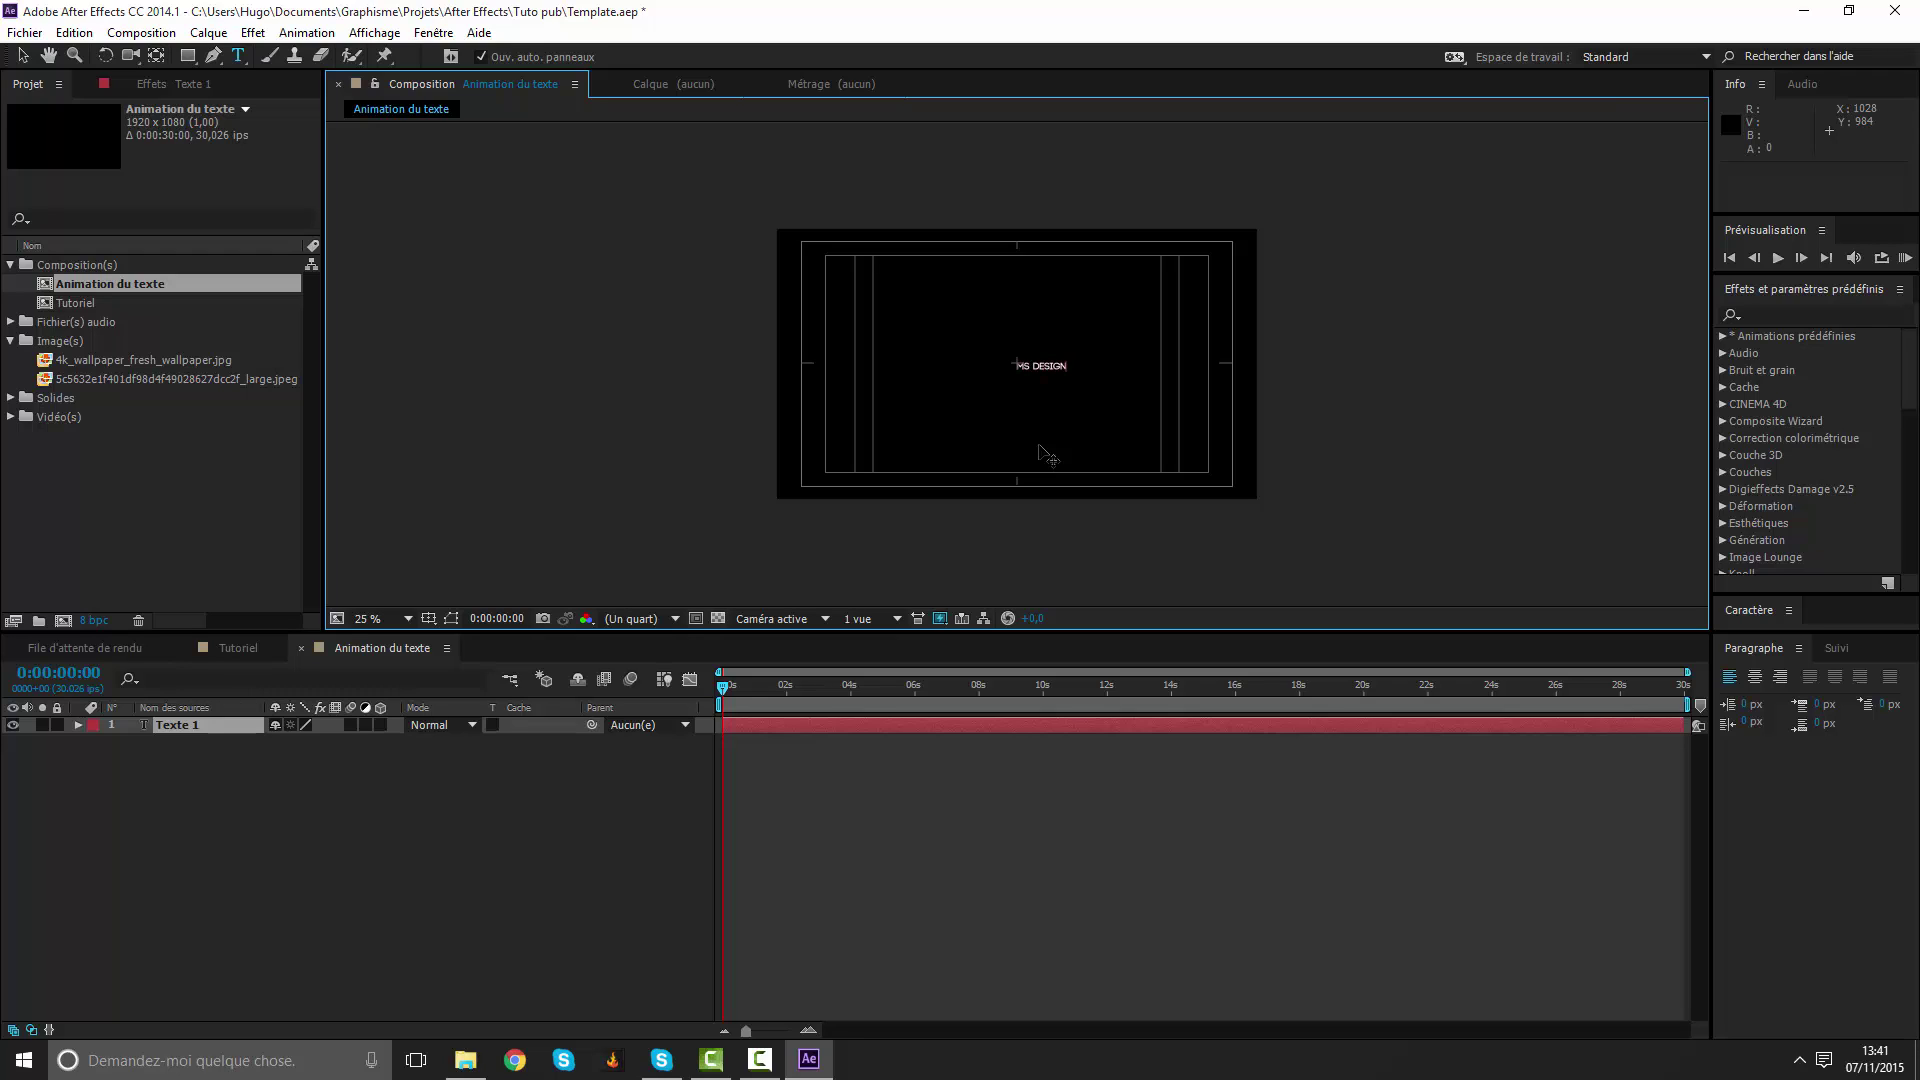
{"action": "scroll", "coordinate": [1047, 455], "scroll_direction": "up", "scroll_amount": 4}
{"action": "scroll", "coordinate": [737, 275], "scroll_direction": "up", "scroll_amount": 2}
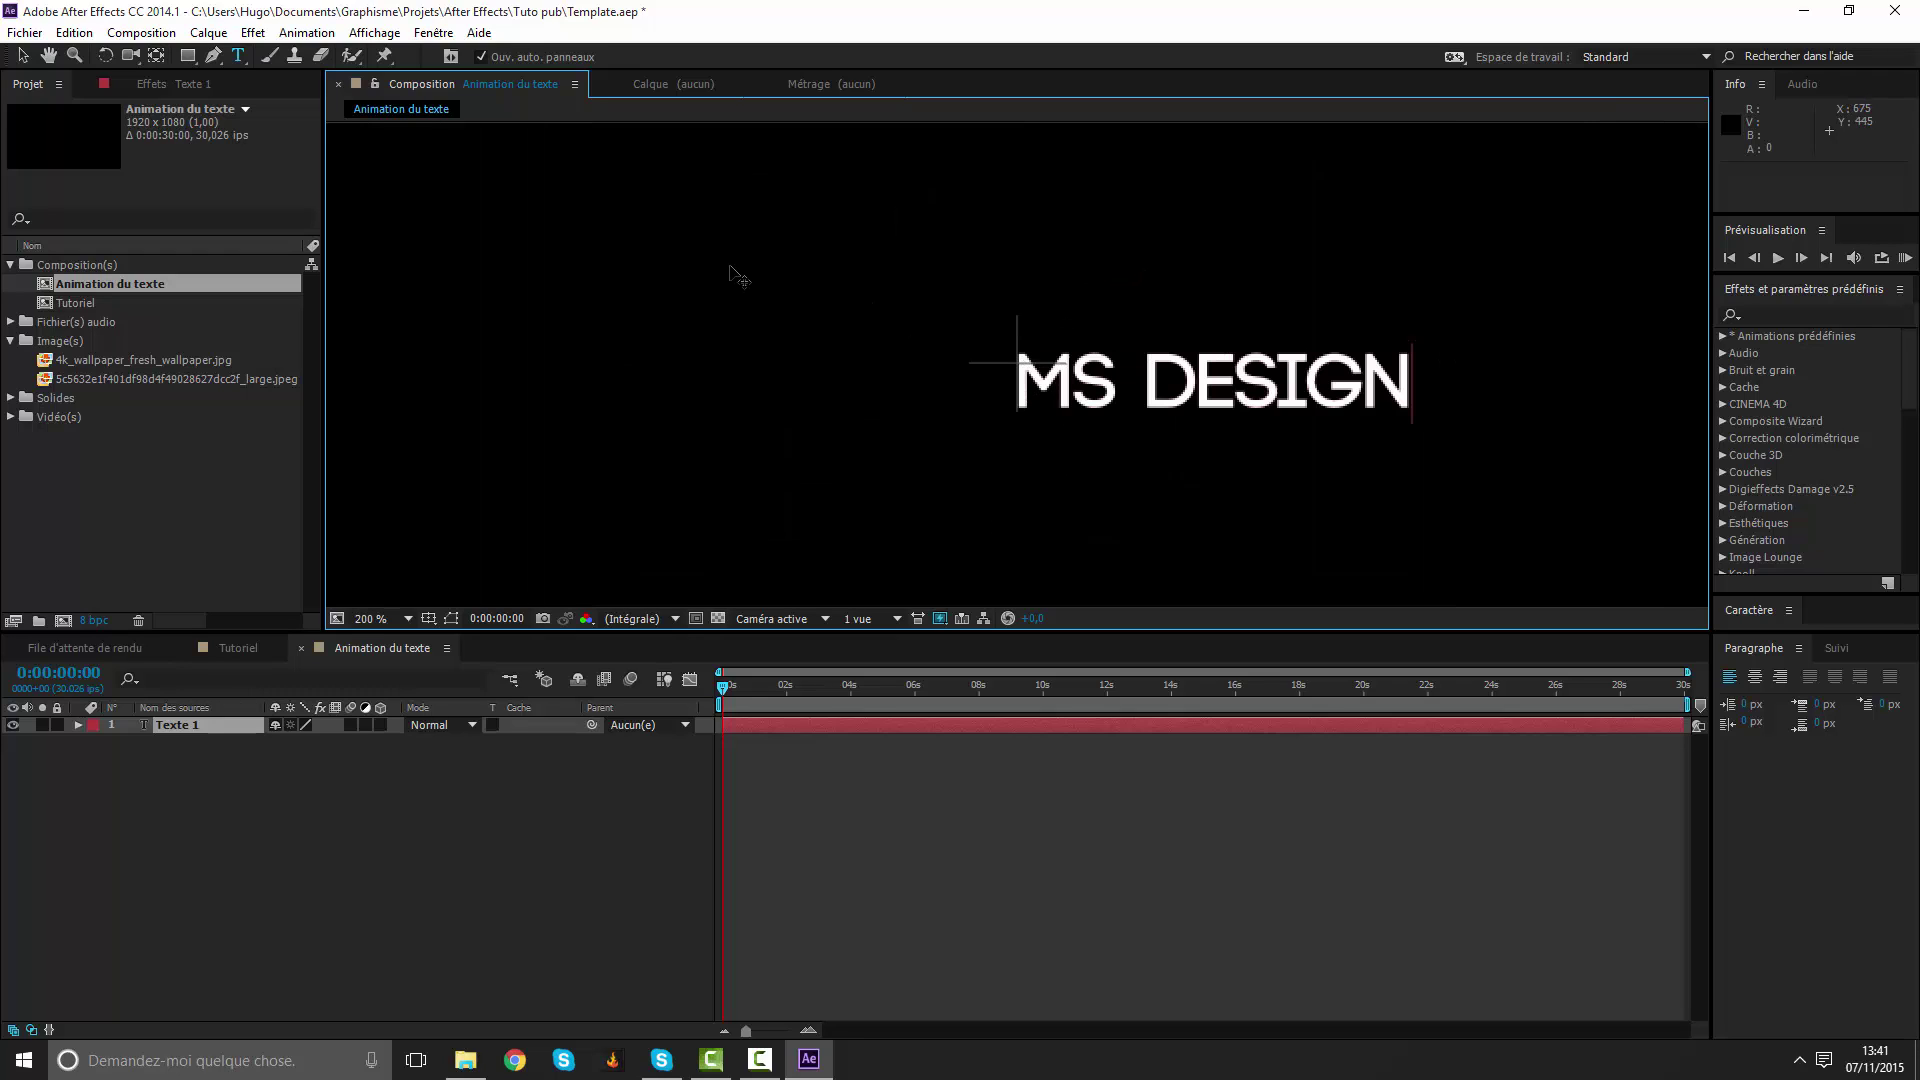
{"action": "left_click", "coordinate": [21, 57]}
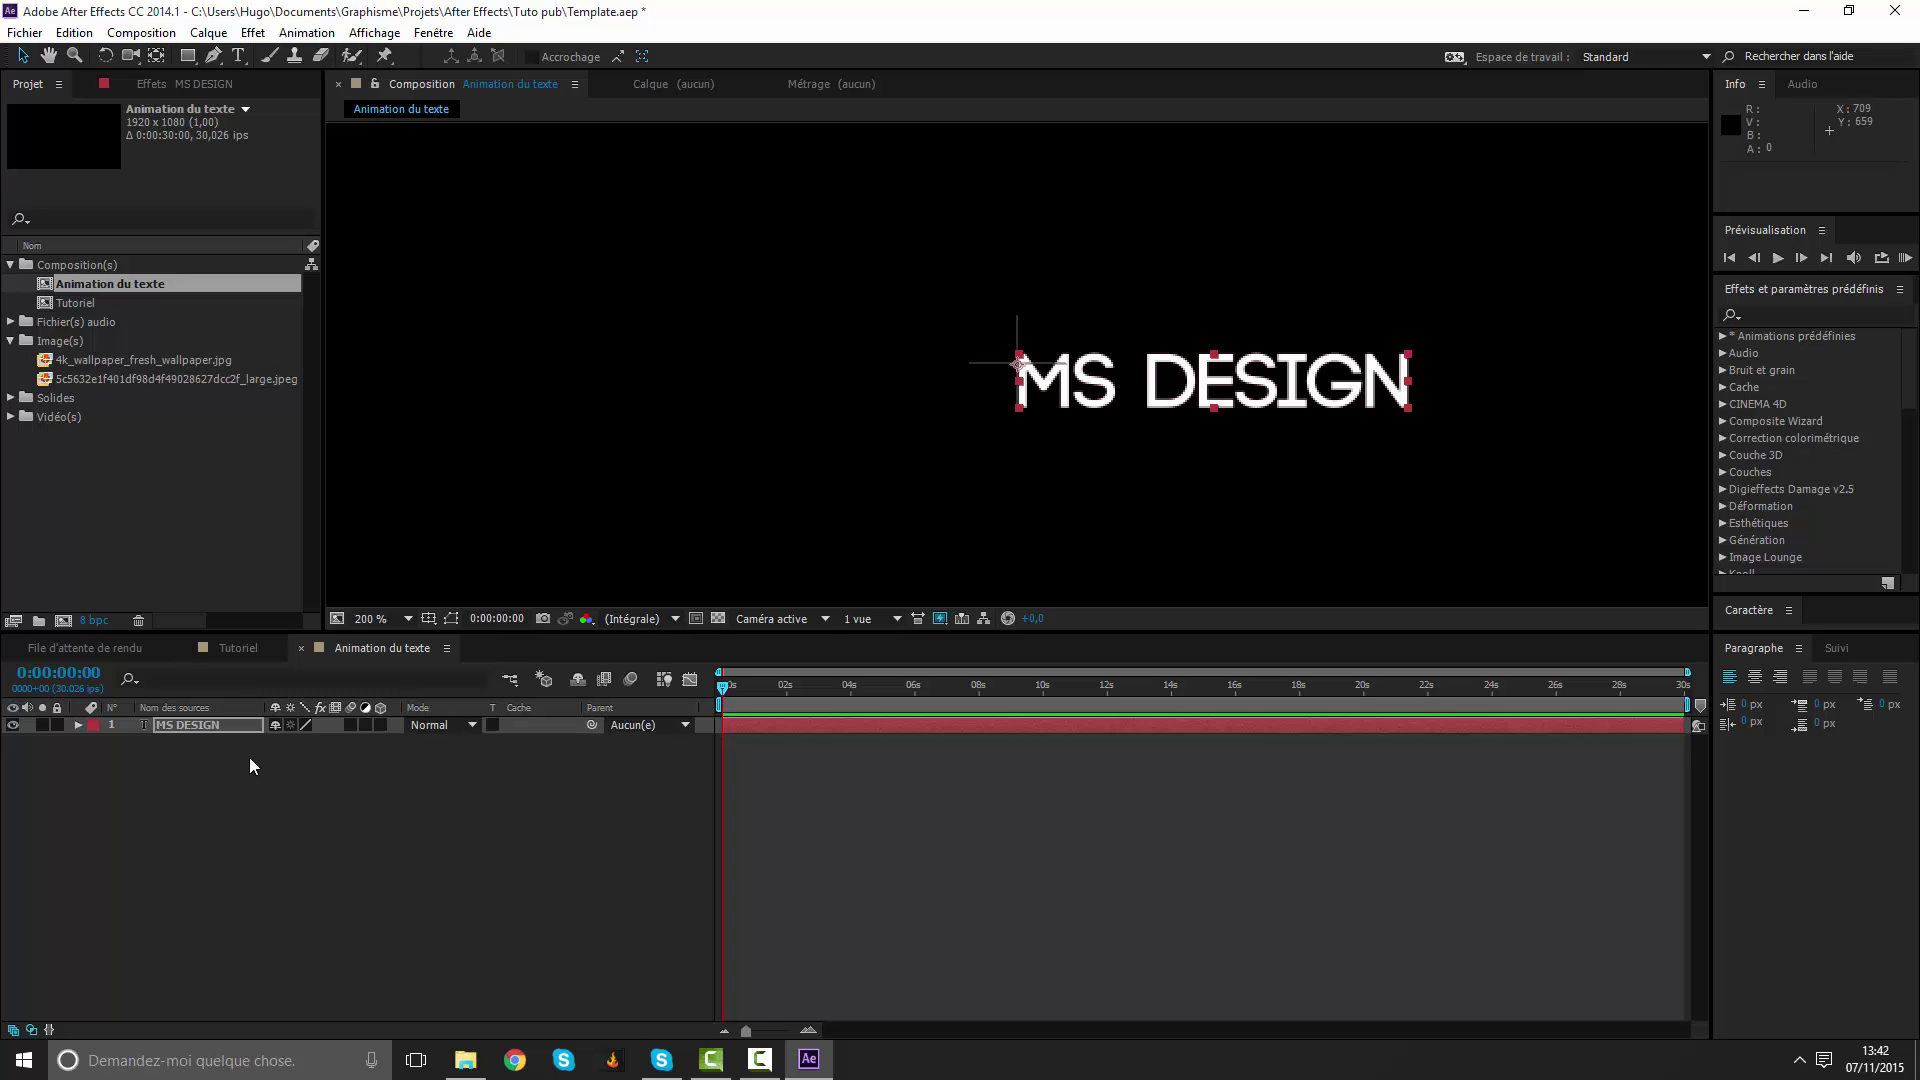
Scale the MS DESIGN text to 302% and drag it toward the composition centre.
{"action": "key", "text": "s"}
{"action": "left_click_drag", "start_coordinate": [349, 741], "coordinate": [815, 536]}
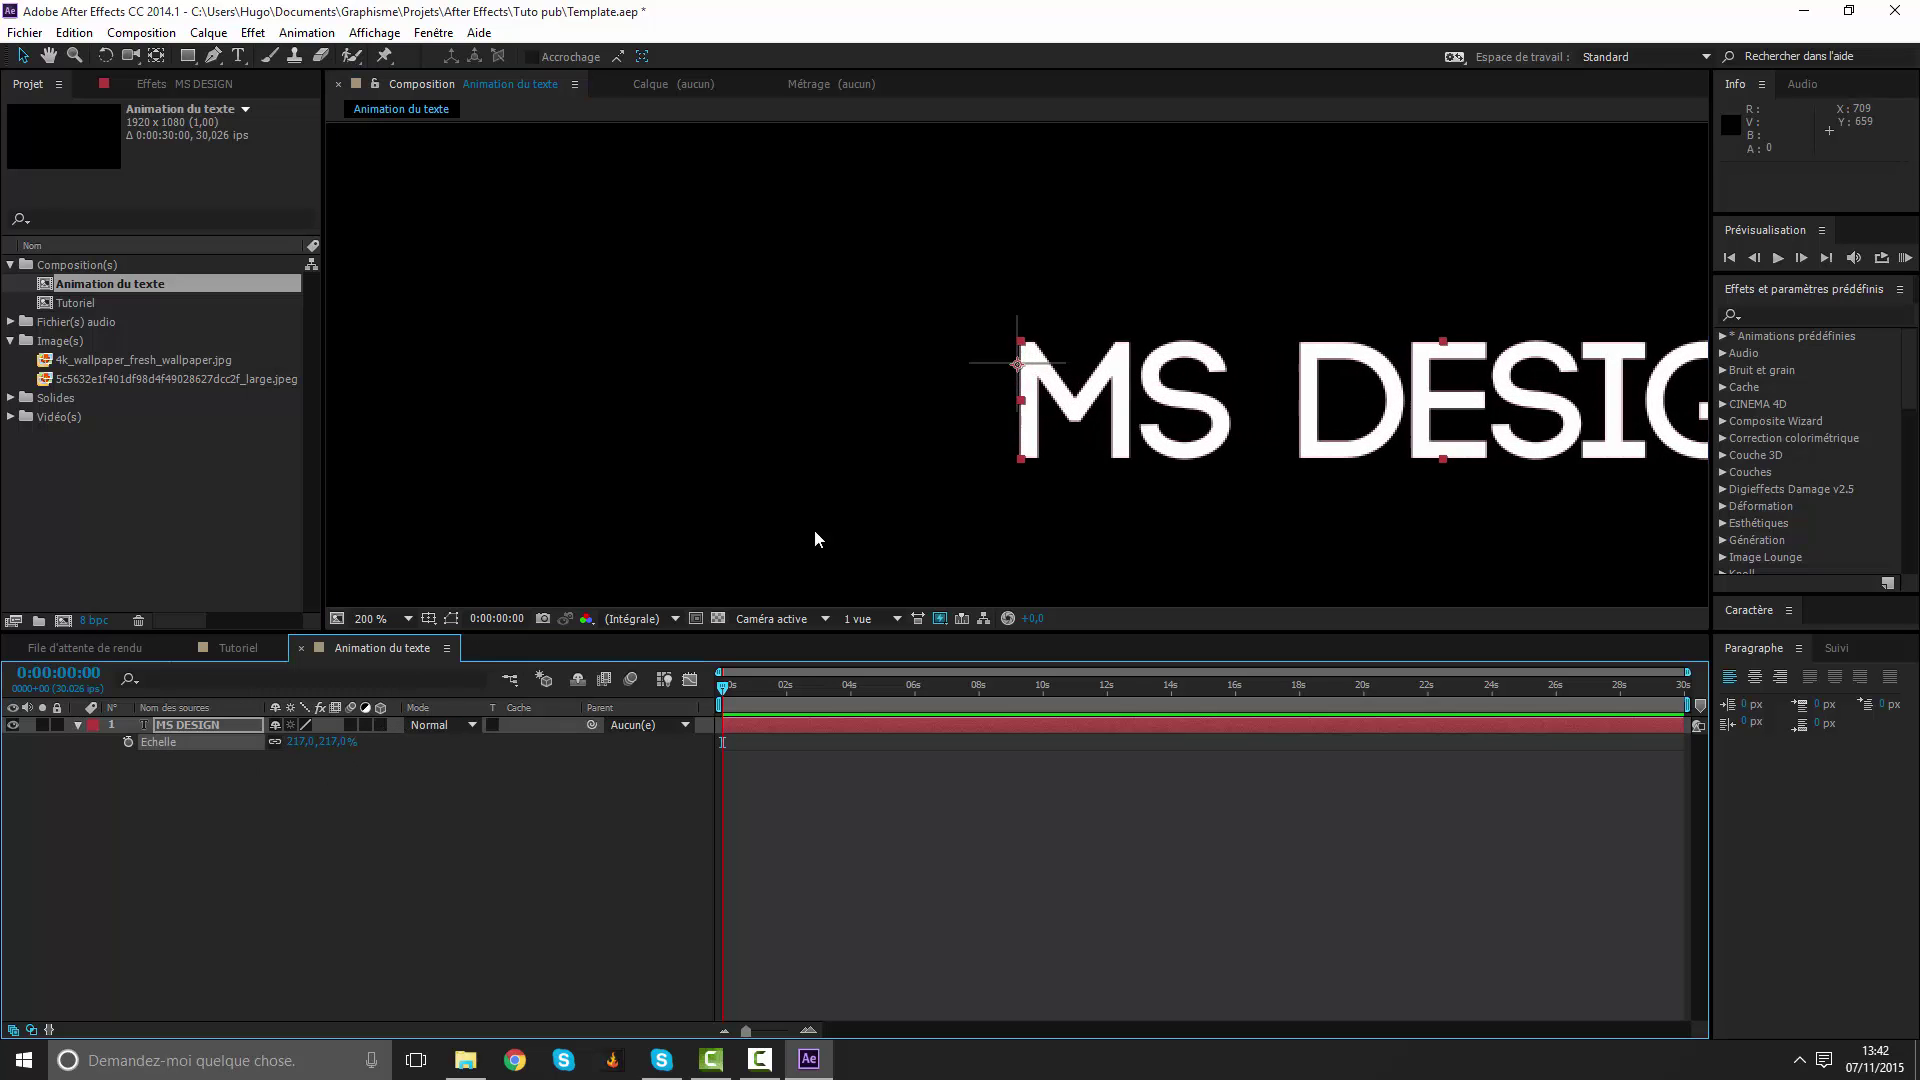
{"action": "scroll", "coordinate": [922, 463], "scroll_direction": "down", "scroll_amount": 4}
{"action": "left_click_drag", "start_coordinate": [336, 742], "coordinate": [418, 734]}
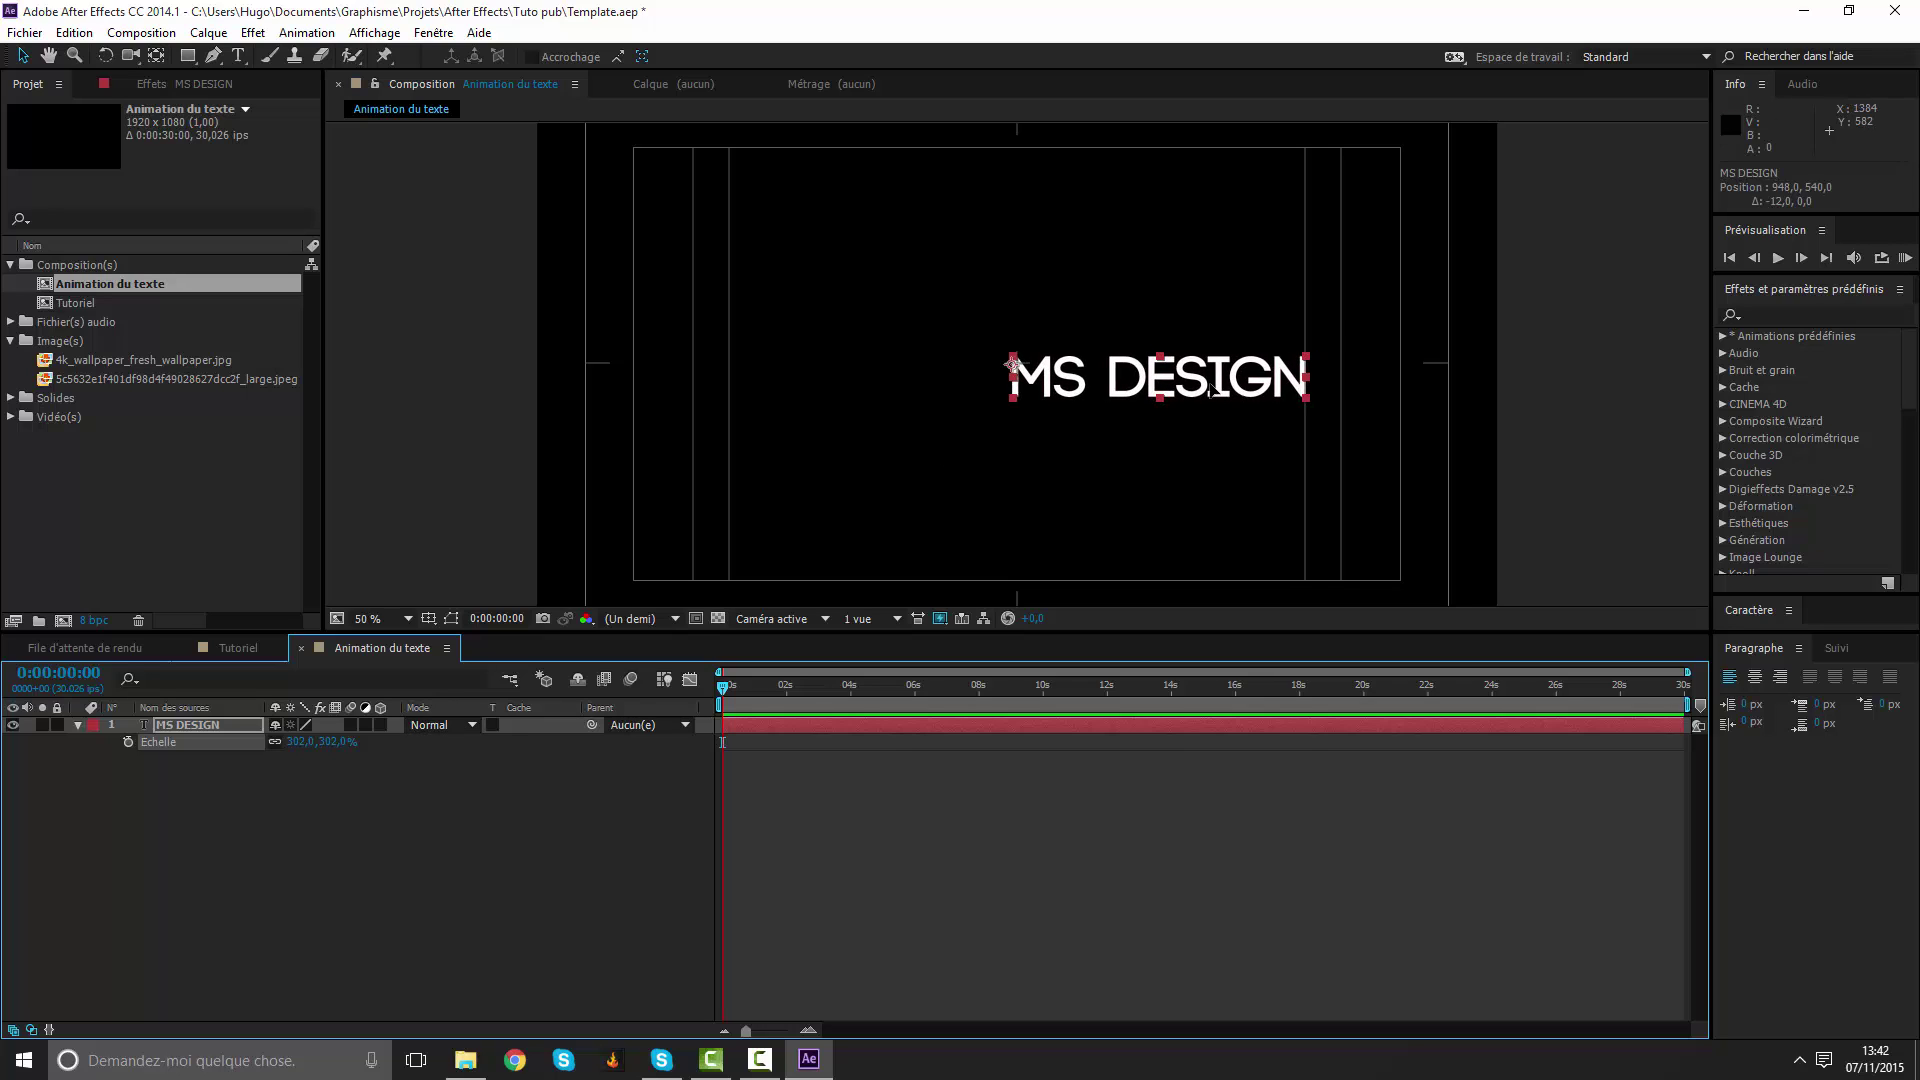
{"action": "left_click_drag", "start_coordinate": [1237, 393], "coordinate": [1088, 377]}
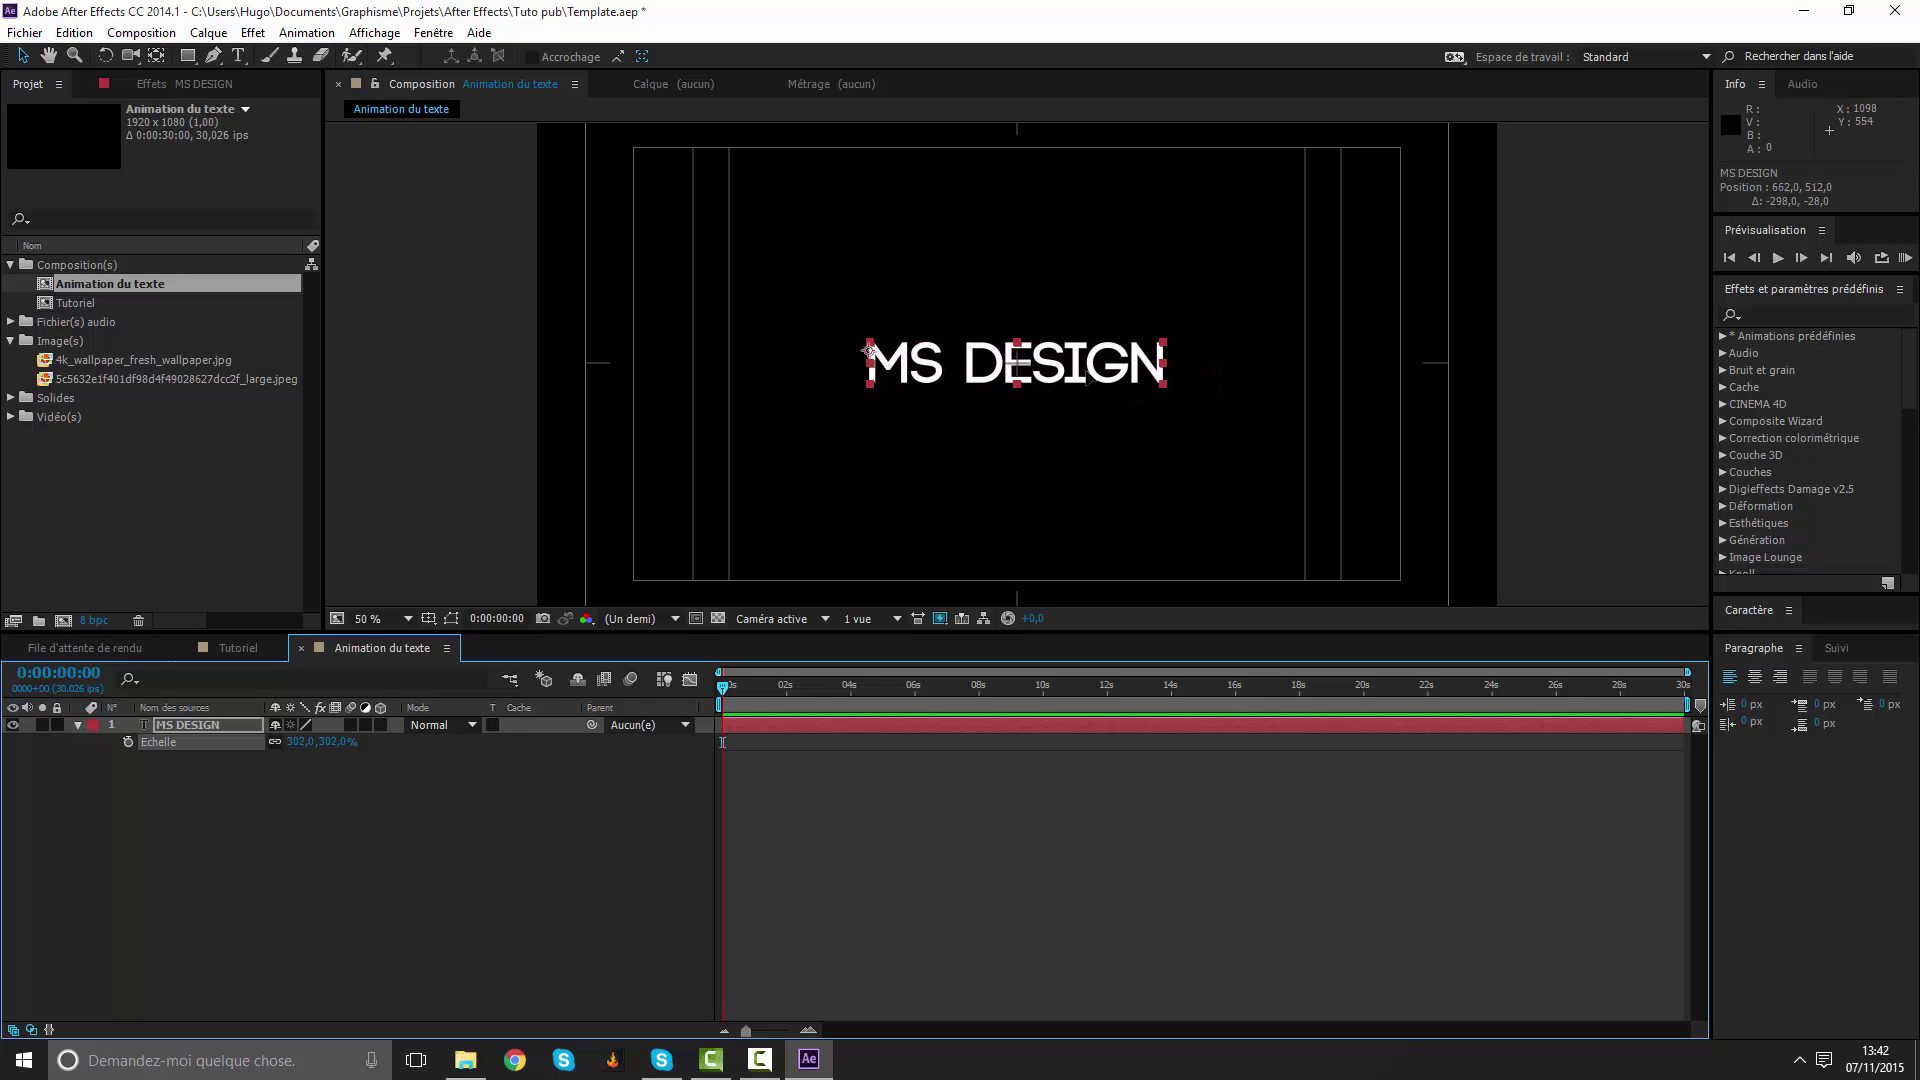
{"action": "left_click", "coordinate": [33, 37]}
{"action": "mouse_move", "coordinate": [300, 602]}
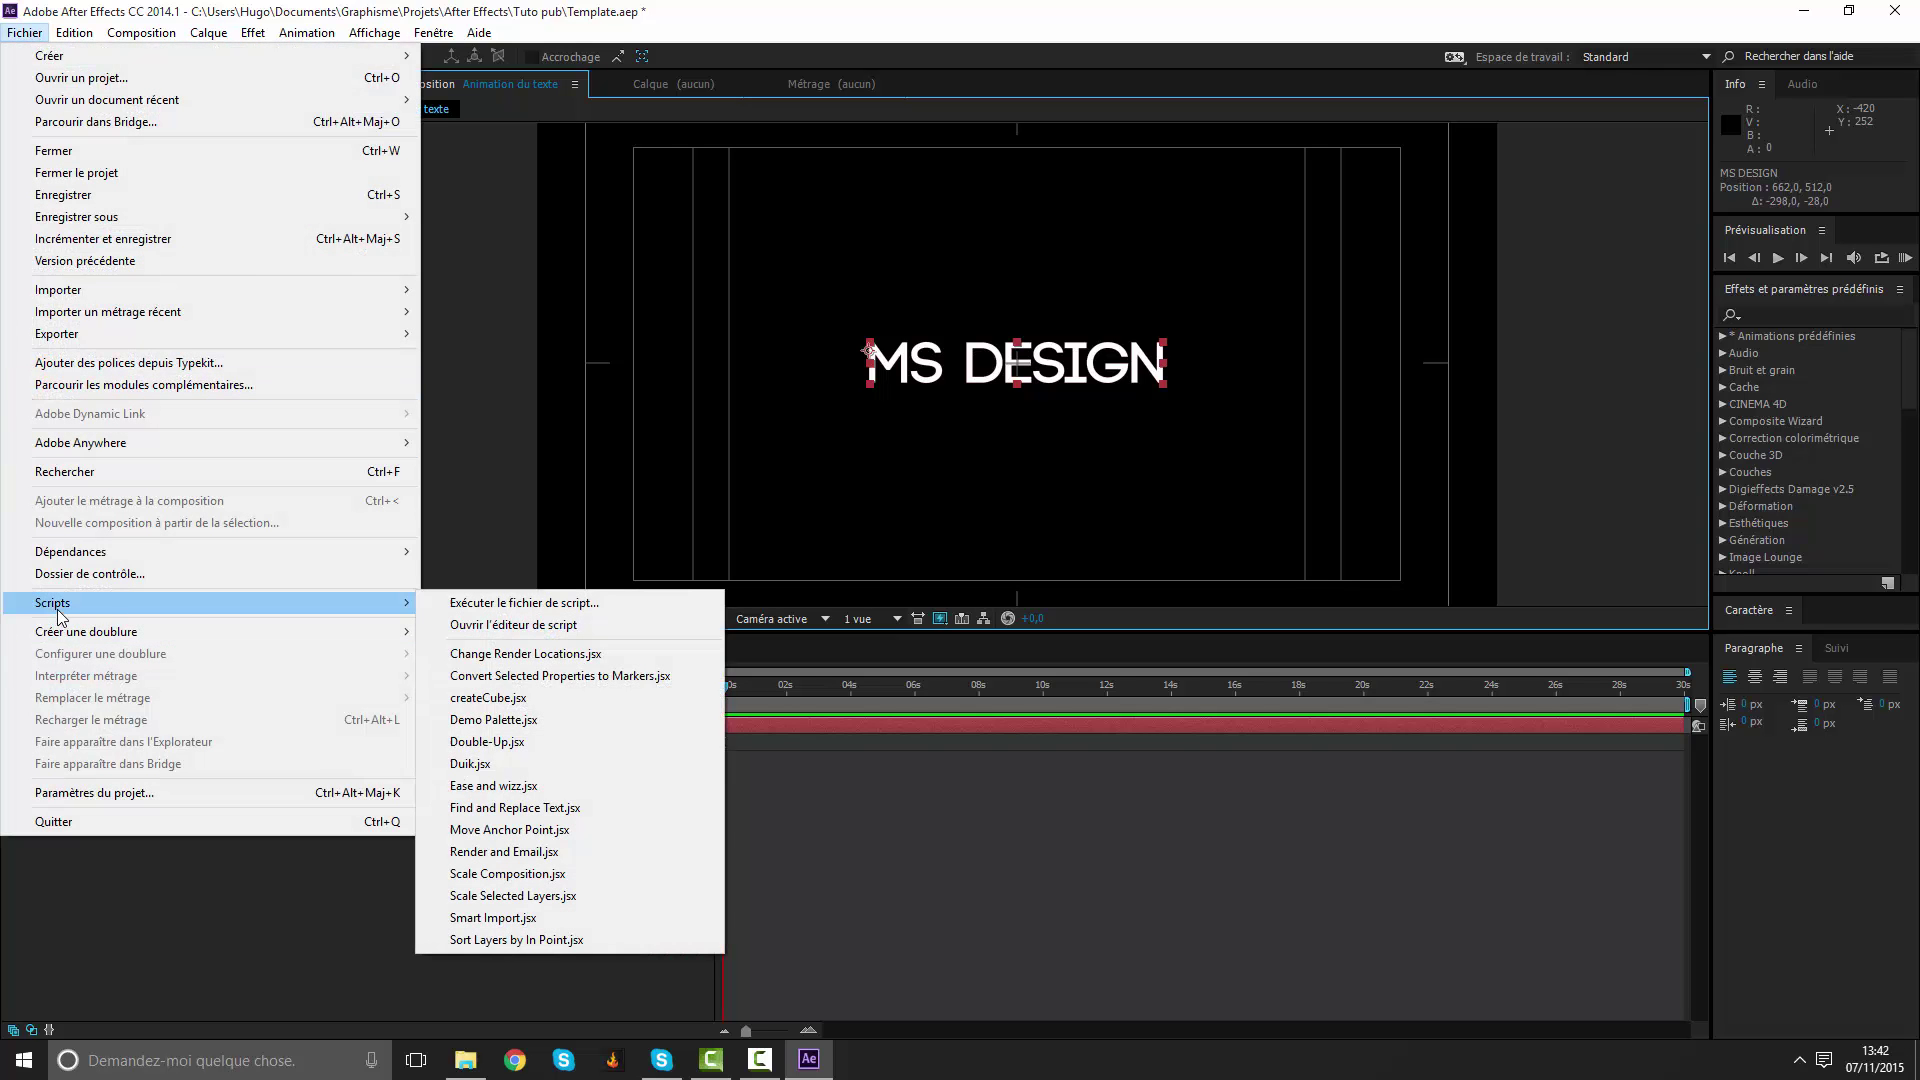
Run the Move Anchor Point script to centre the MS DESIGN layer's anchor point.
{"action": "left_click", "coordinate": [527, 832]}
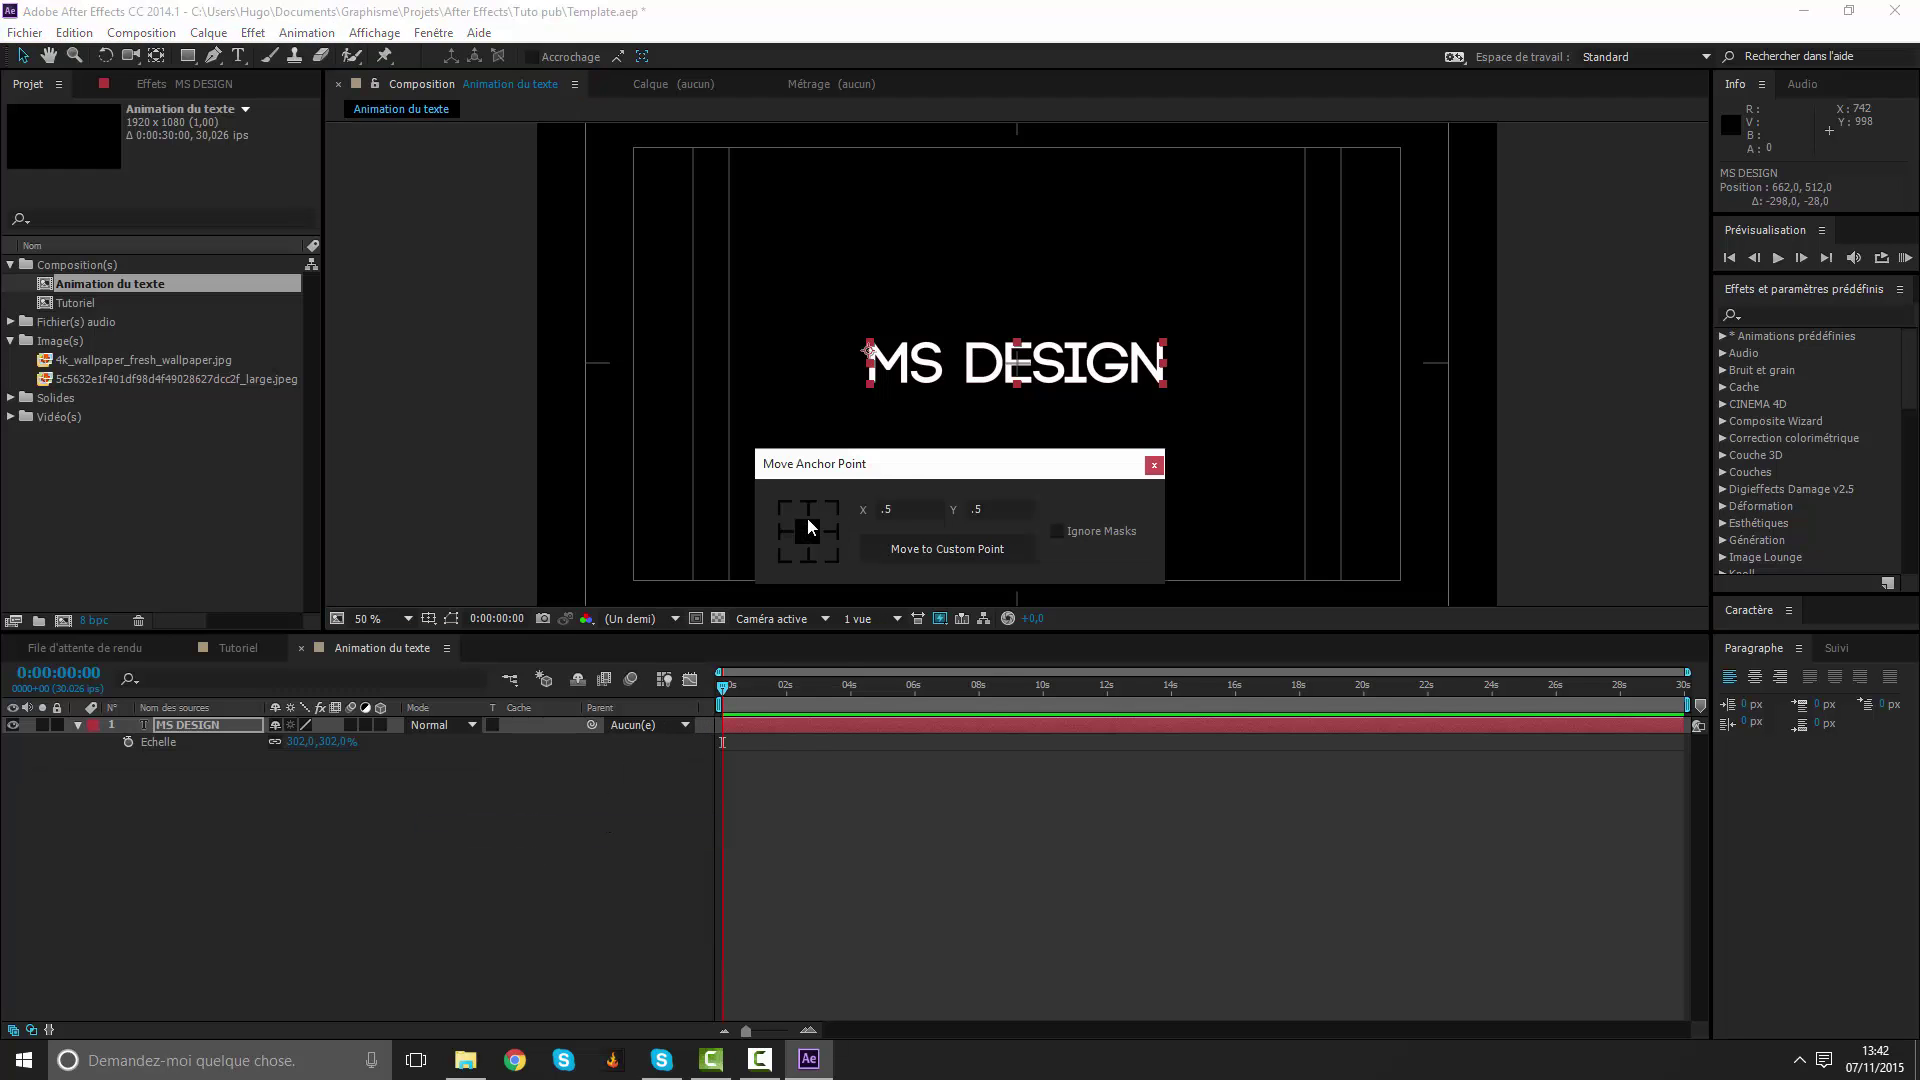
{"action": "left_click", "coordinate": [908, 410]}
{"action": "left_click", "coordinate": [824, 722]}
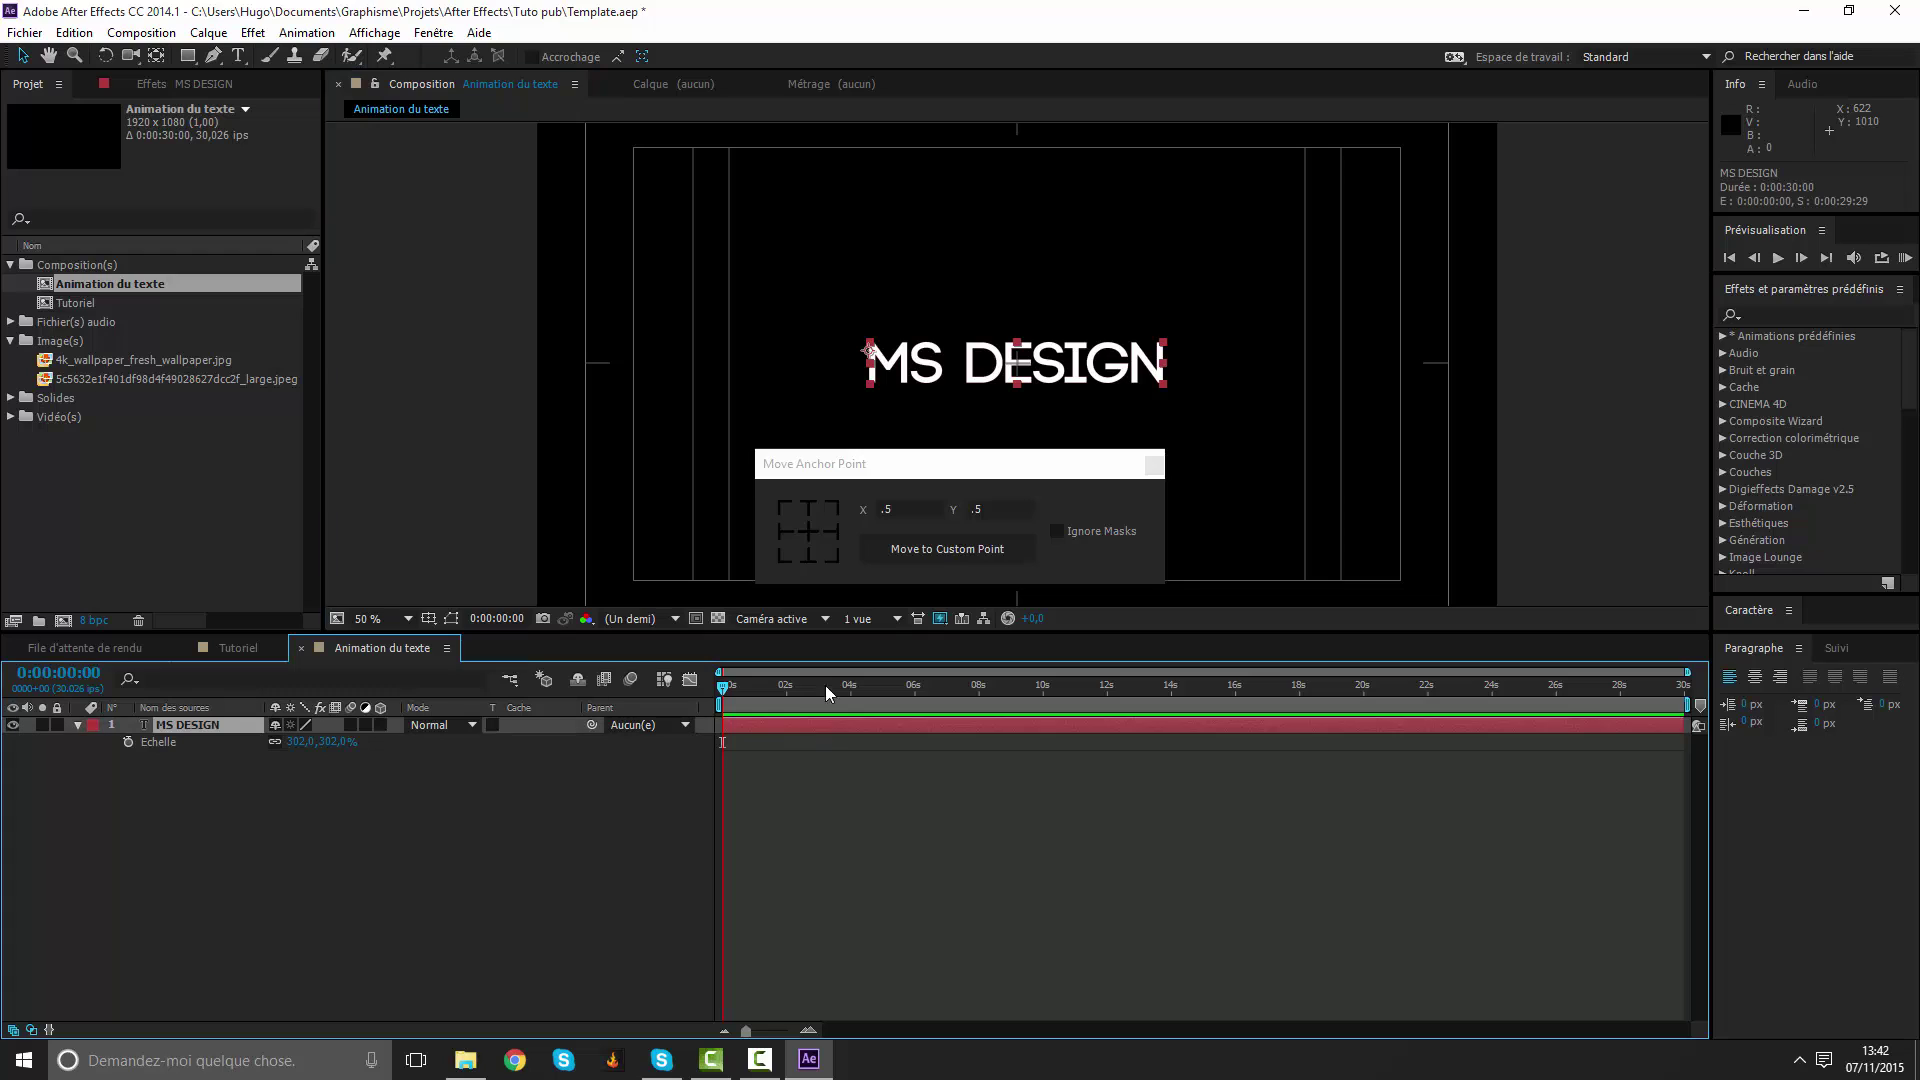
{"action": "left_click", "coordinate": [810, 531]}
Rescale the MS DESIGN text from 0% up to fill the view, zoomed on the centre.
{"action": "left_click_drag", "start_coordinate": [340, 752], "coordinate": [870, 470]}
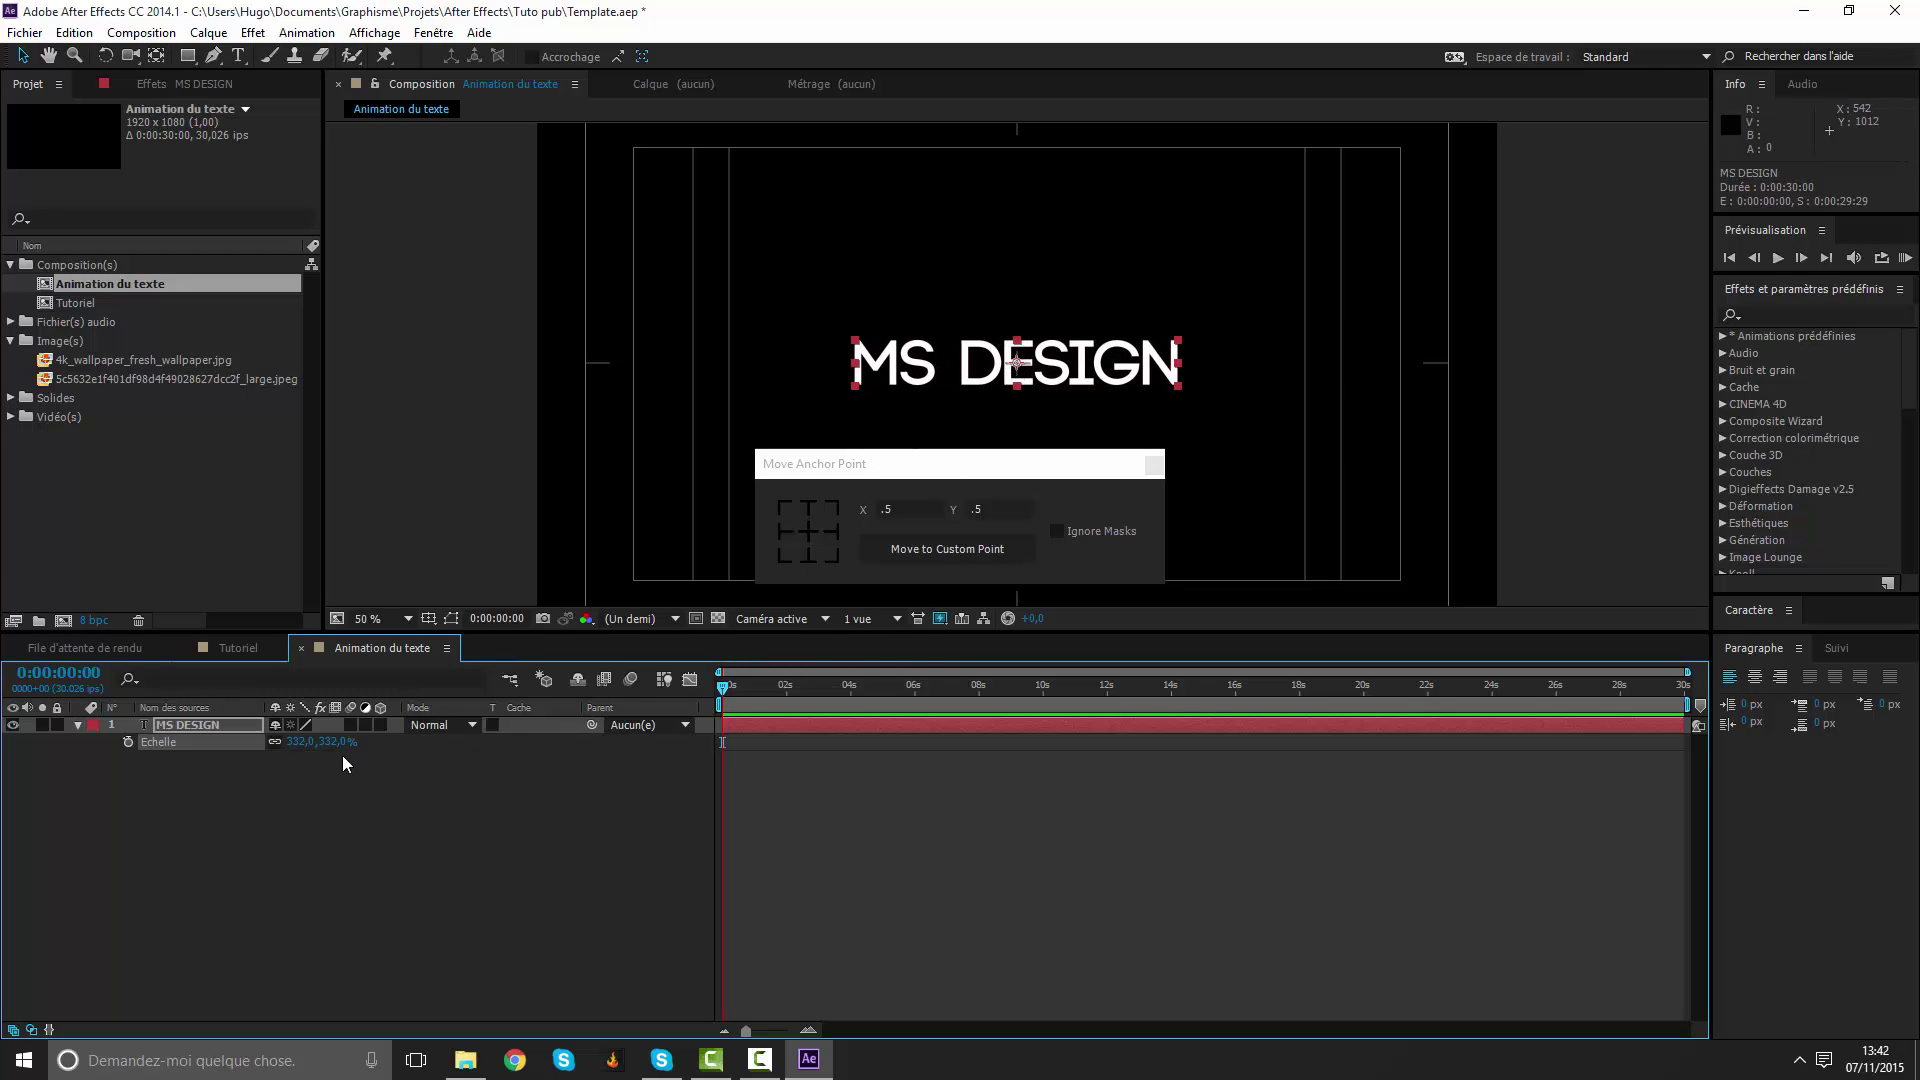
{"action": "type", "text": "0"}
{"action": "key", "text": "Return"}
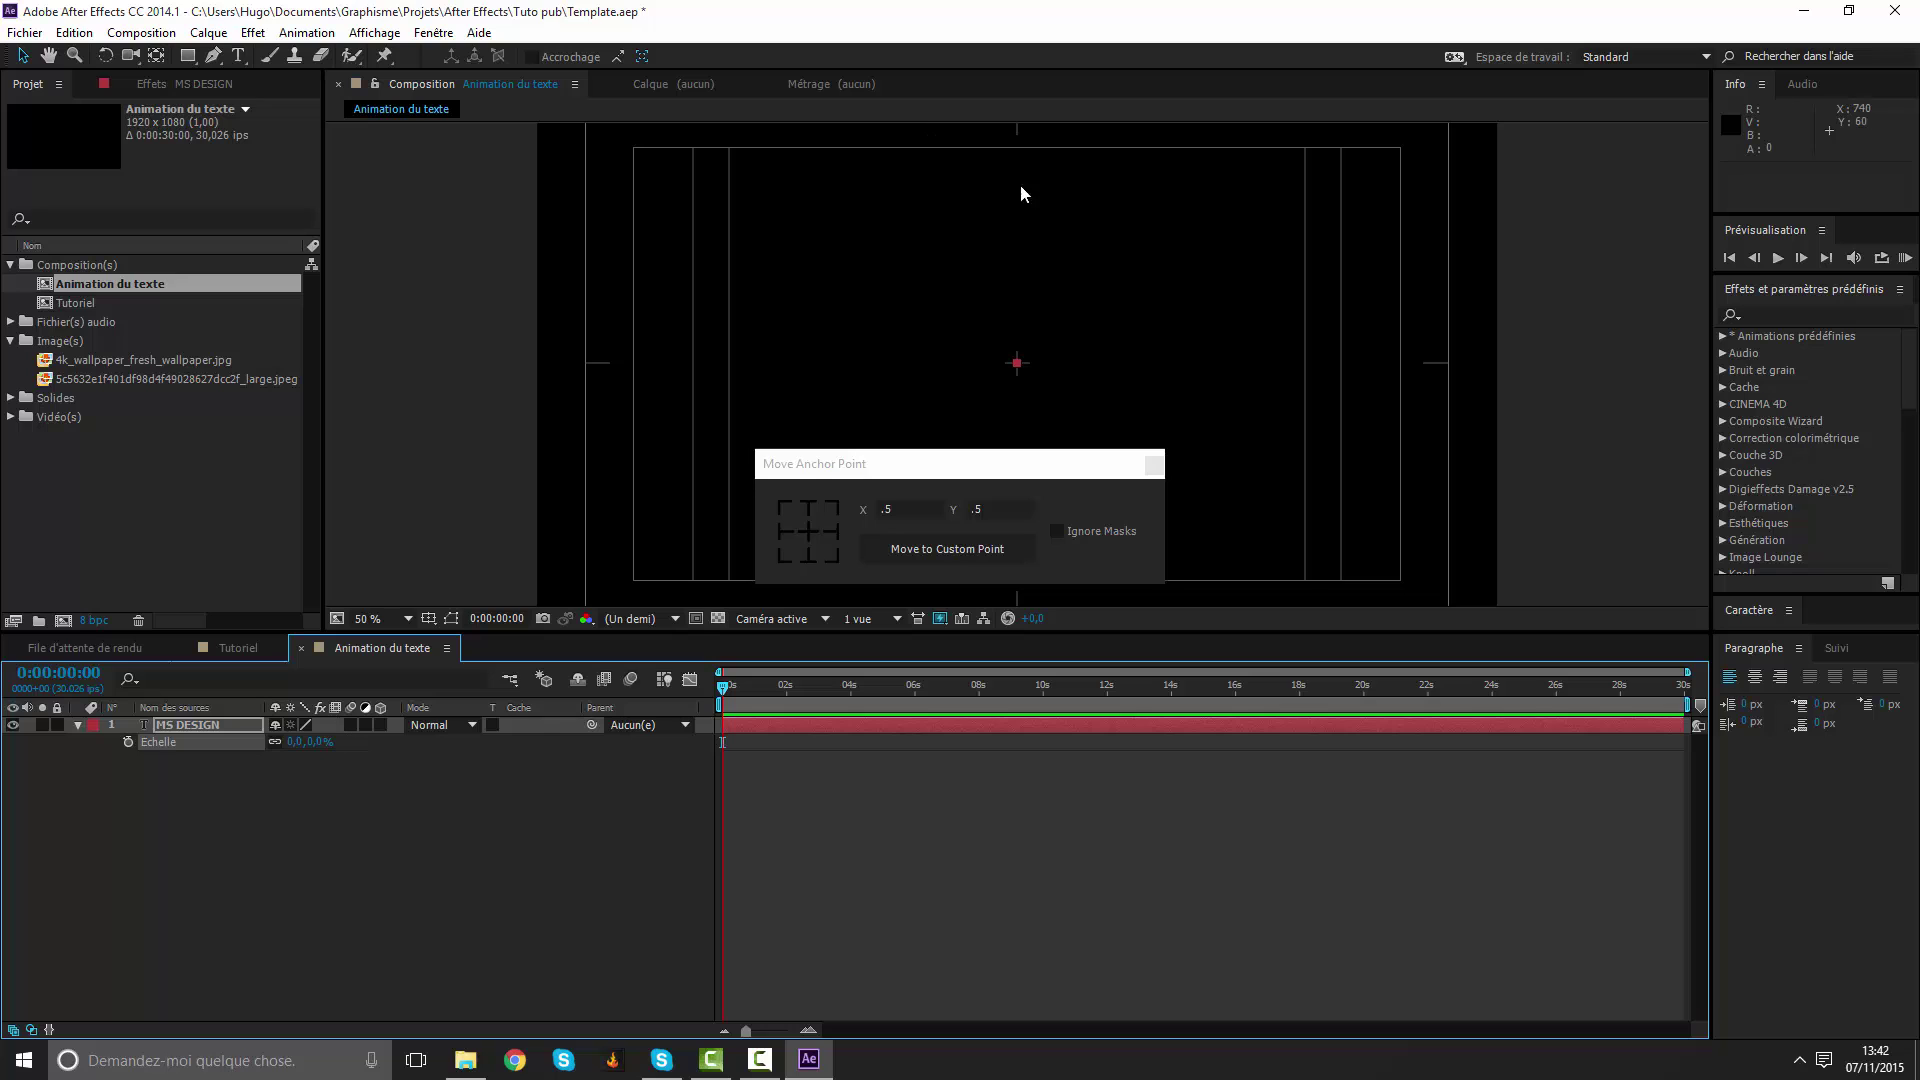
{"action": "key", "text": "period"}
{"action": "key", "text": "period"}
{"action": "key", "text": "period"}
{"action": "left_click_drag", "start_coordinate": [319, 744], "coordinate": [470, 744]}
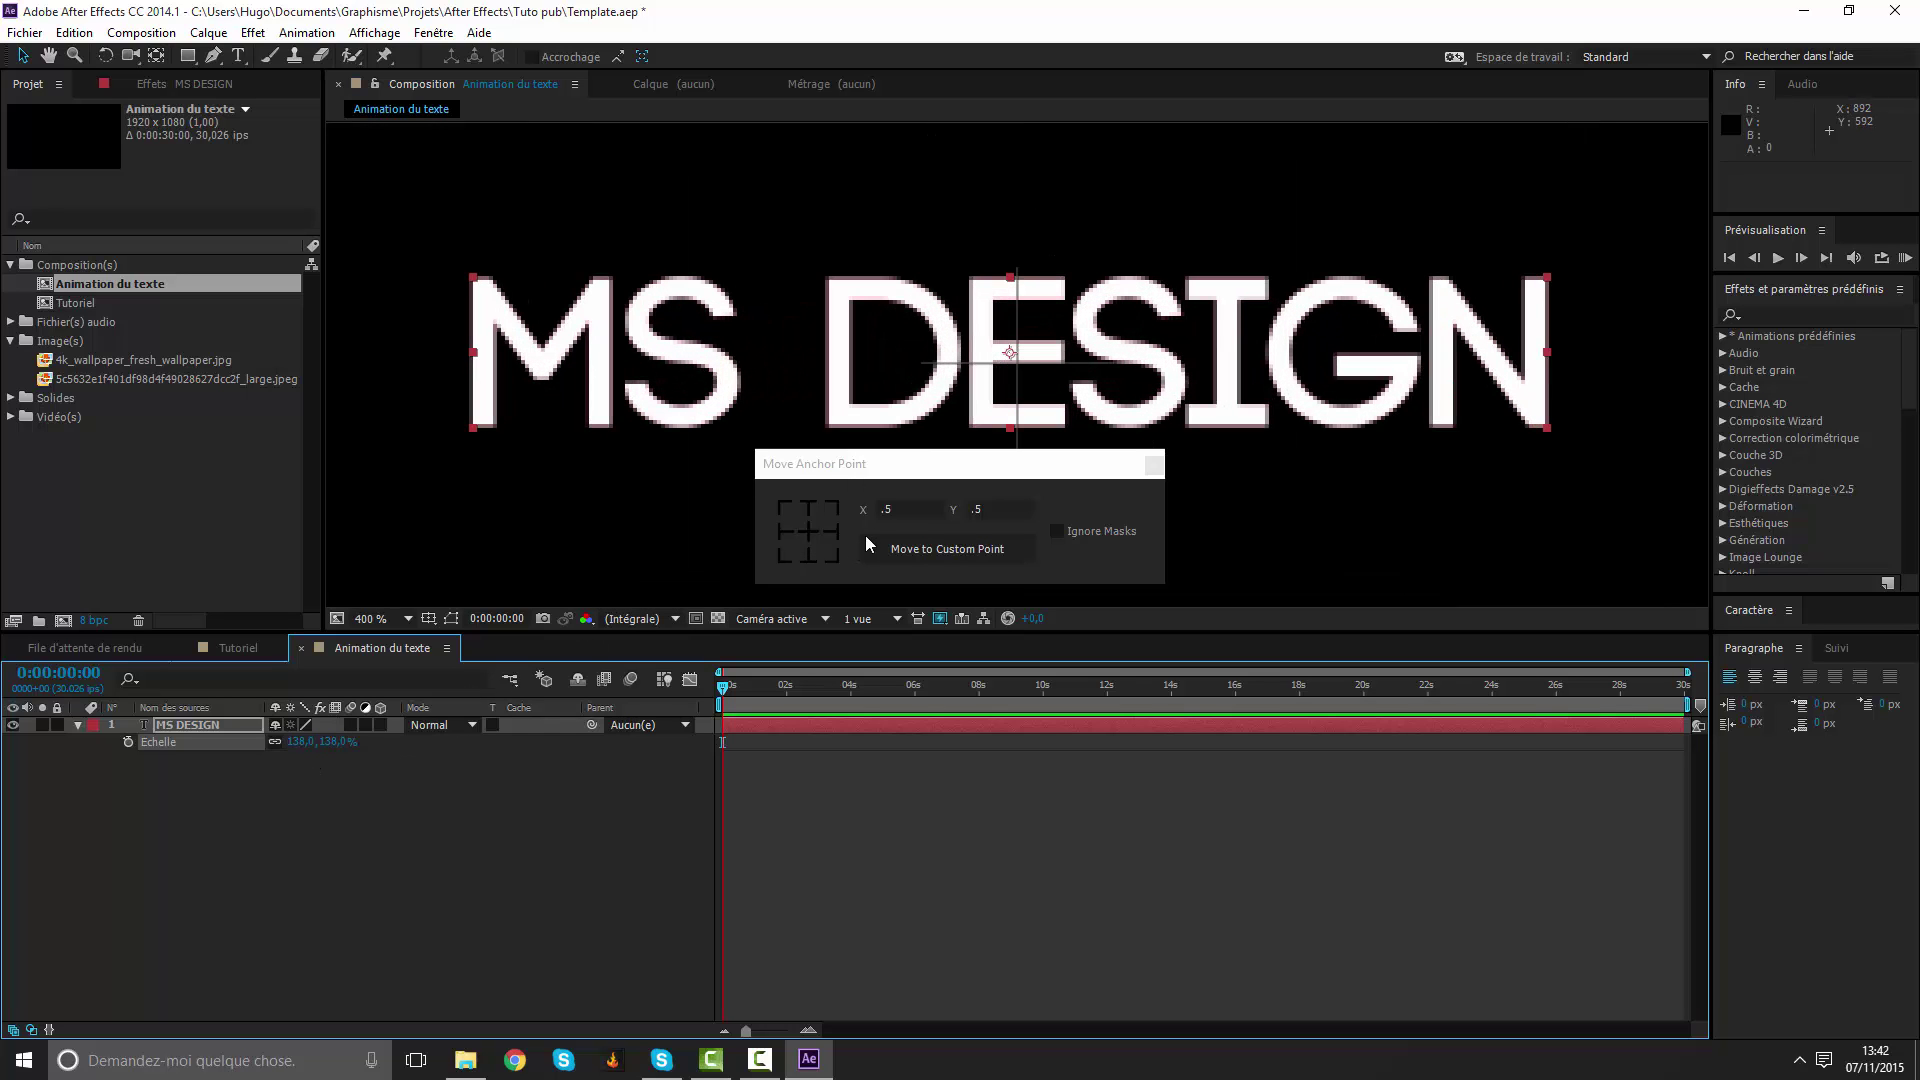
{"action": "left_click", "coordinate": [831, 531]}
{"action": "mouse_move", "coordinate": [341, 748]}
{"action": "left_mouse_down"}
{"action": "mouse_move", "coordinate": [438, 774]}
{"action": "mouse_move", "coordinate": [740, 648]}
{"action": "left_mouse_up"}
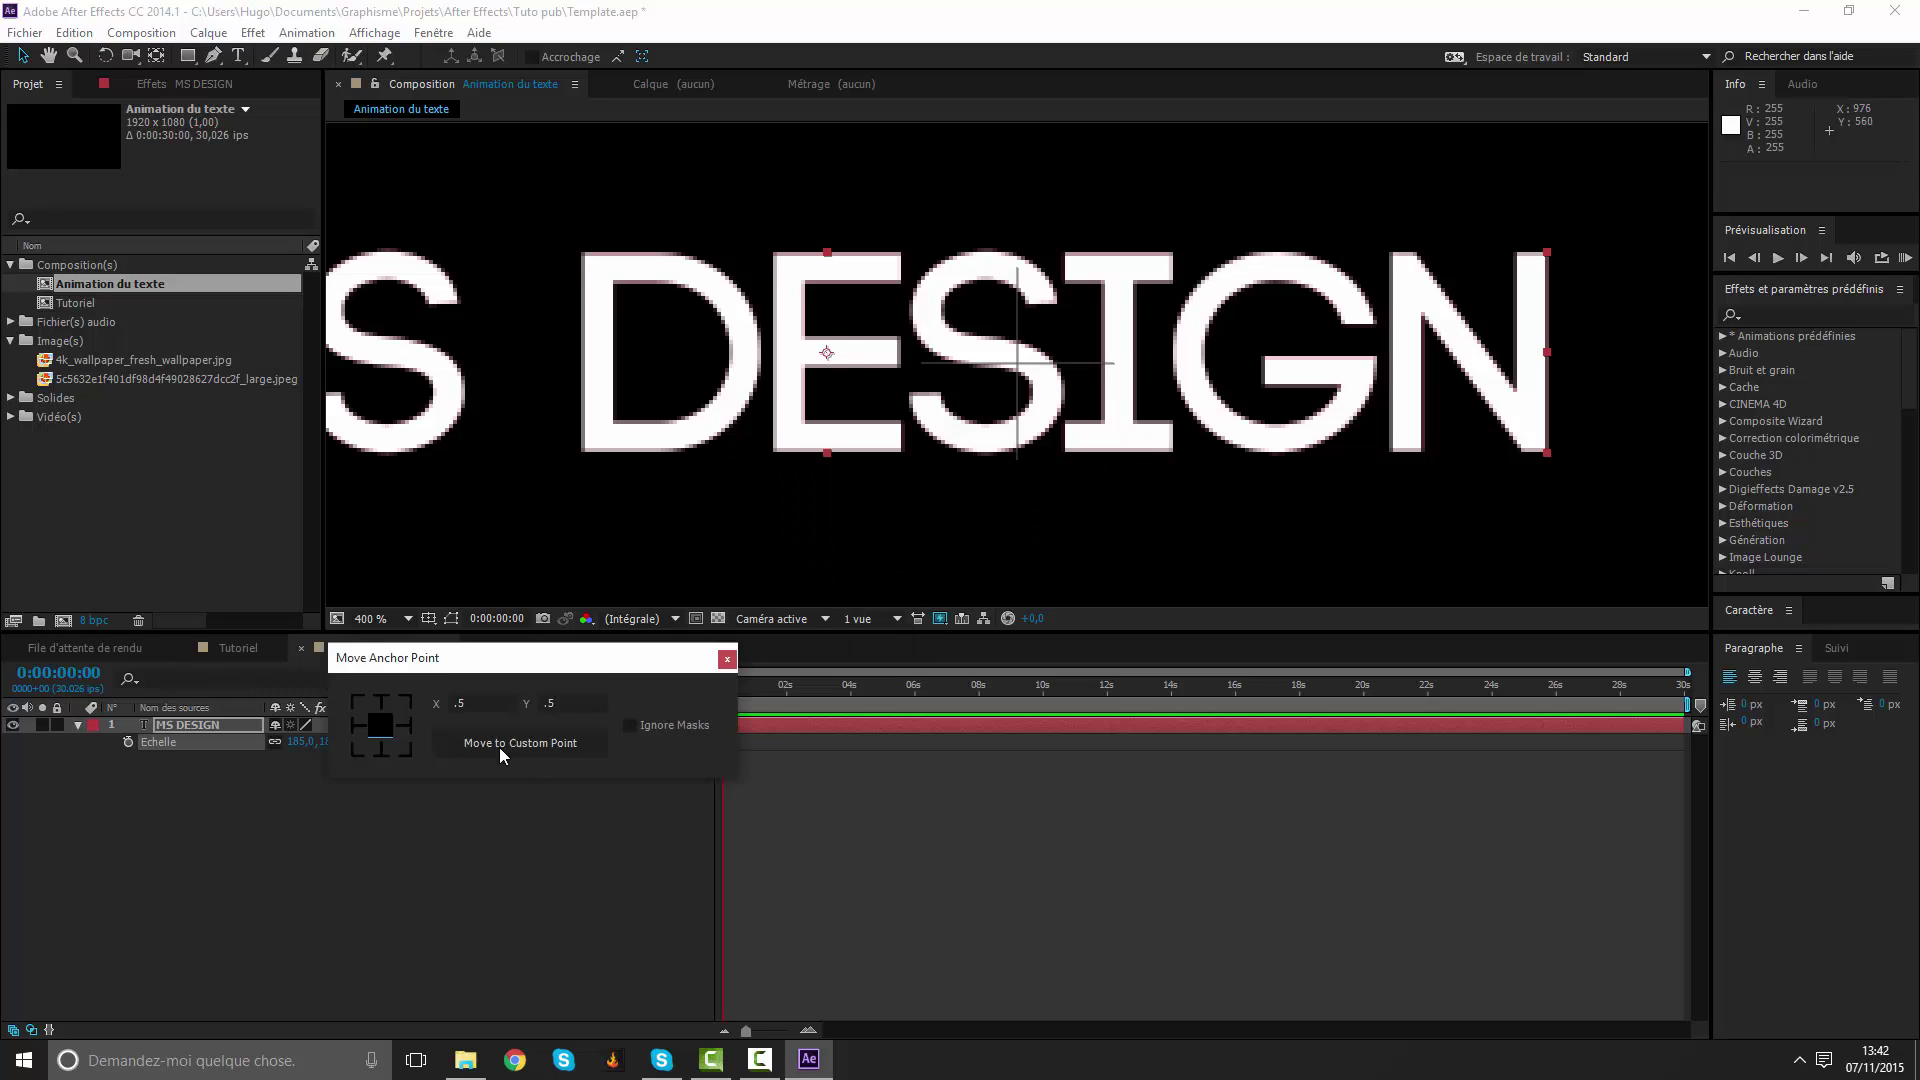
Place the MS DESIGN text exactly at the composition centre and set its scale to 335%.
{"action": "left_click_drag", "start_coordinate": [1074, 477], "coordinate": [311, 909]}
{"action": "scroll", "coordinate": [896, 456], "scroll_direction": "down", "scroll_amount": 4}
{"action": "scroll", "coordinate": [968, 406], "scroll_direction": "up", "scroll_amount": 2}
{"action": "scroll", "coordinate": [1036, 380], "scroll_direction": "down", "scroll_amount": 1}
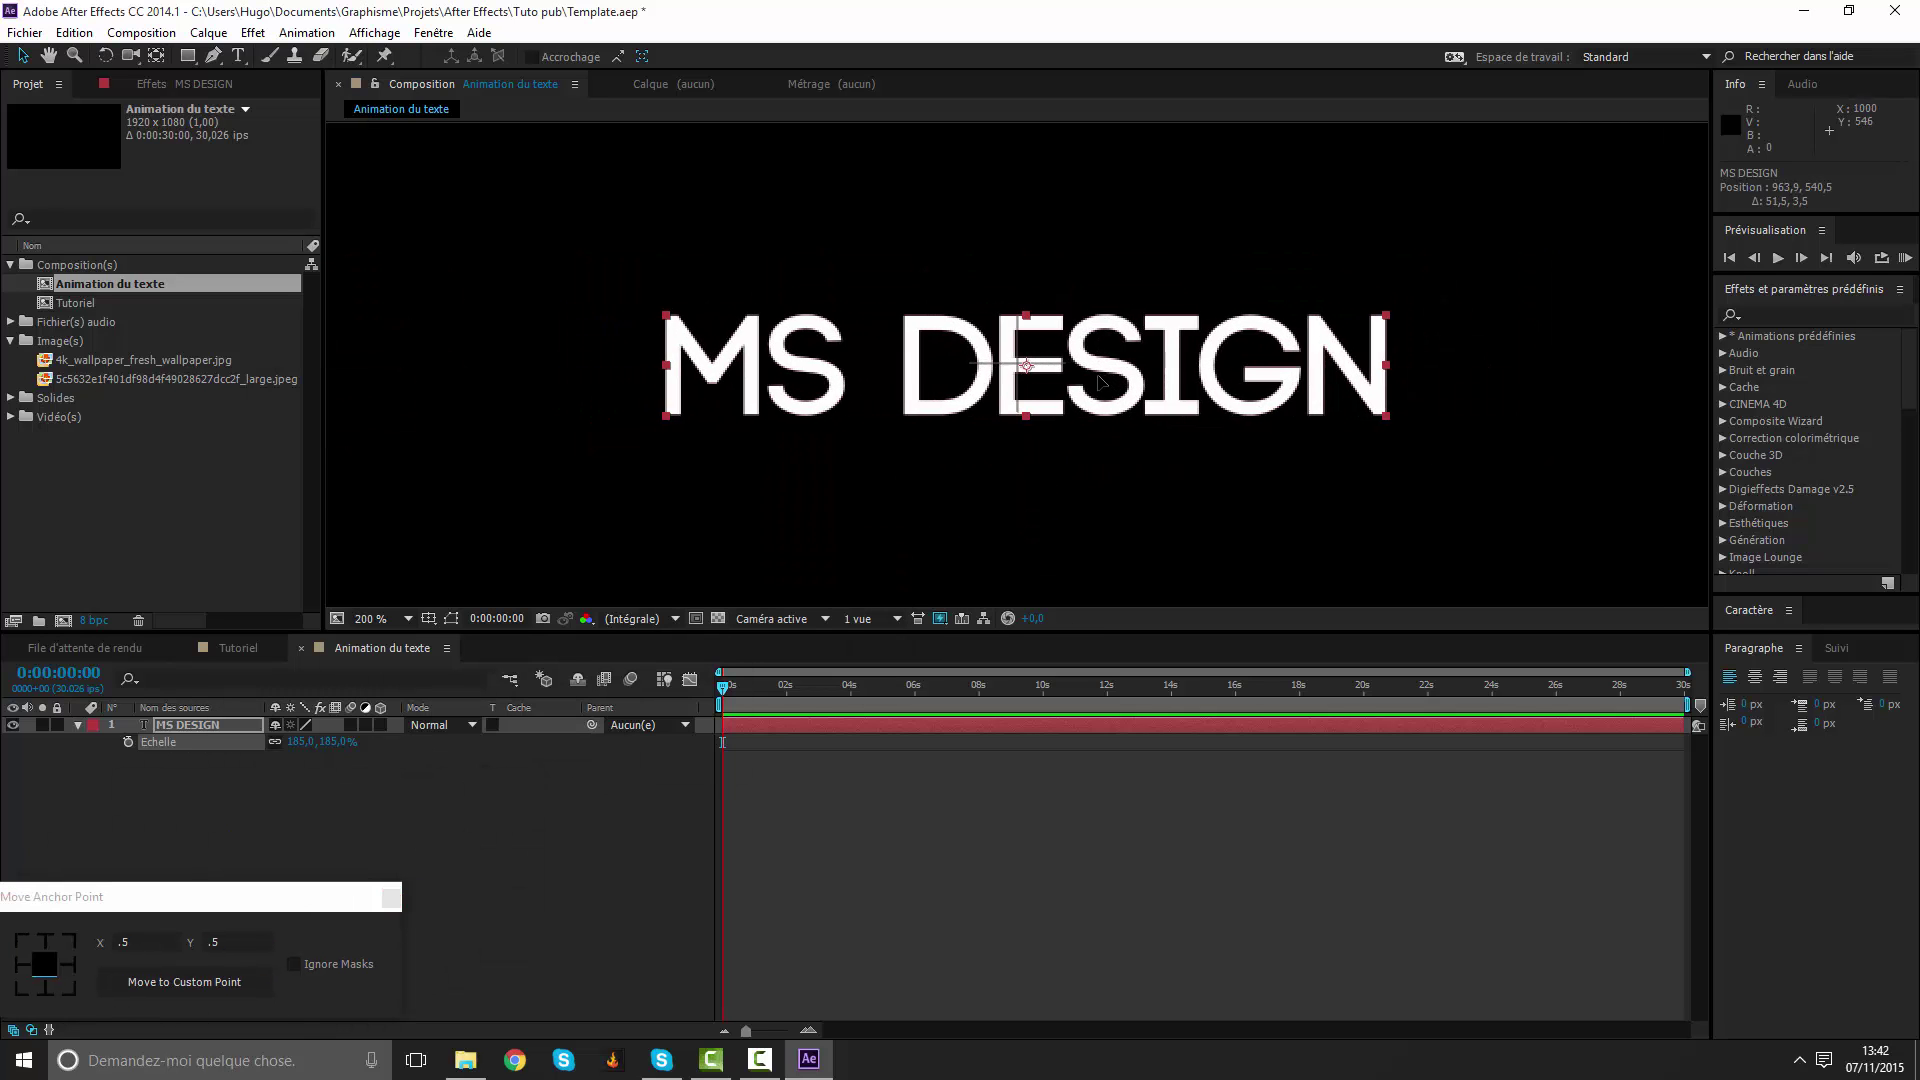
{"action": "scroll", "coordinate": [1050, 373], "scroll_direction": "up", "scroll_amount": 4}
{"action": "scroll", "coordinate": [1081, 386], "scroll_direction": "up", "scroll_amount": 1}
{"action": "left_click_drag", "start_coordinate": [1074, 387], "coordinate": [1052, 388]}
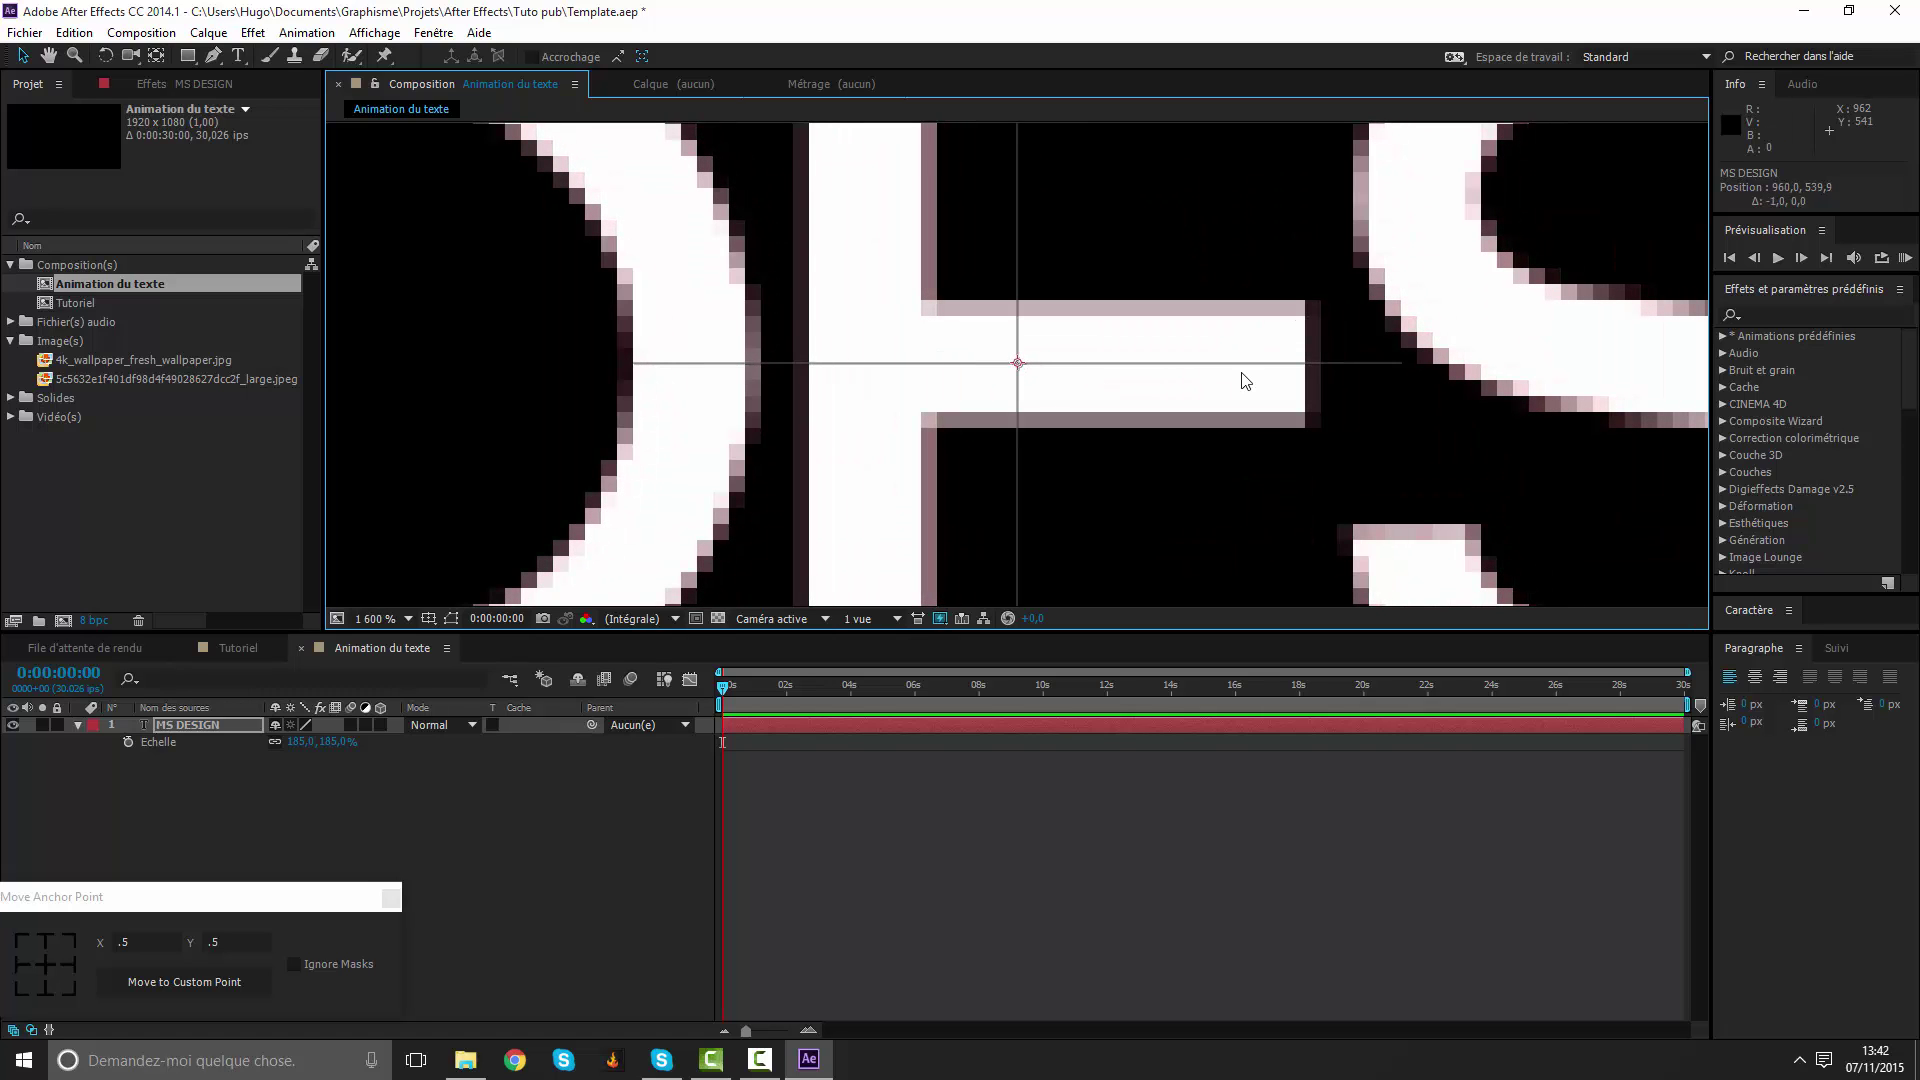
{"action": "scroll", "coordinate": [1113, 388], "scroll_direction": "down", "scroll_amount": 8}
{"action": "scroll", "coordinate": [1112, 387], "scroll_direction": "up", "scroll_amount": 3}
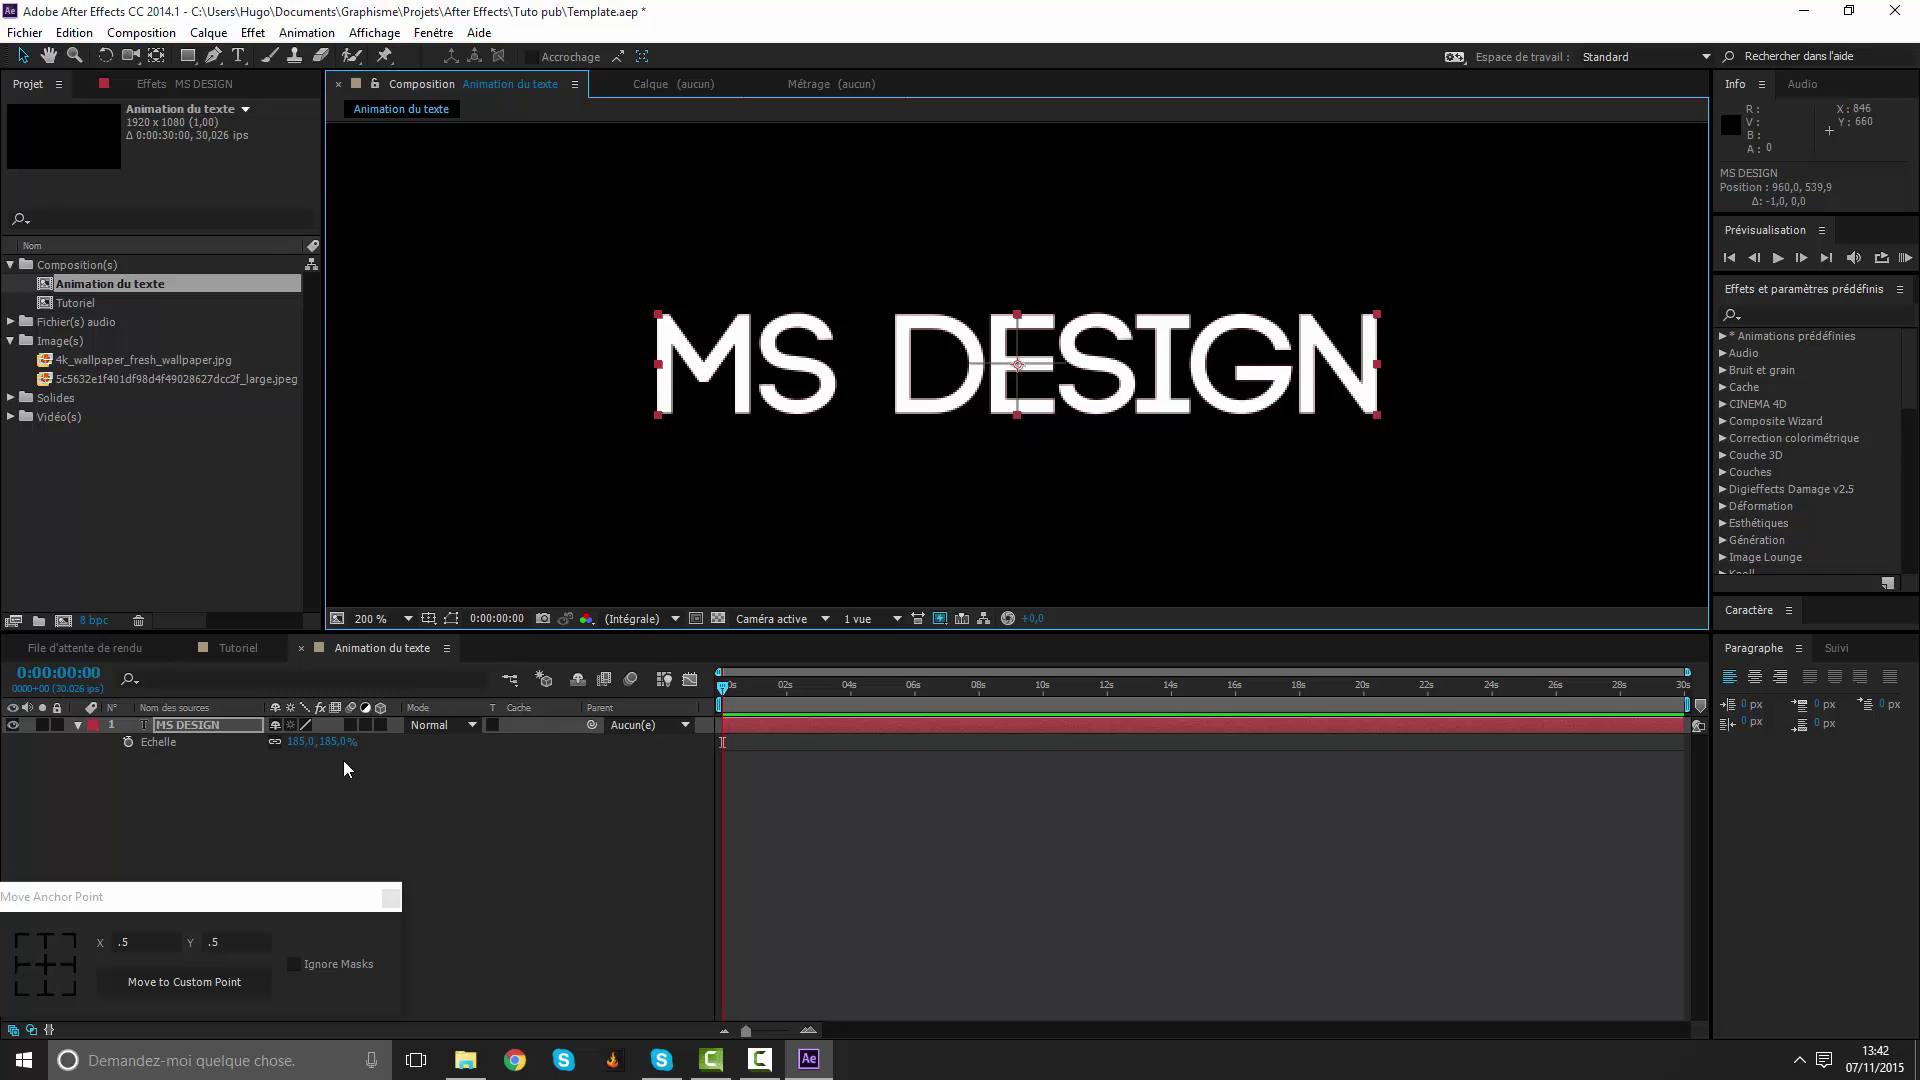
{"action": "left_click_drag", "start_coordinate": [334, 752], "coordinate": [484, 752]}
{"action": "scroll", "coordinate": [866, 310], "scroll_direction": "down", "scroll_amount": 4}
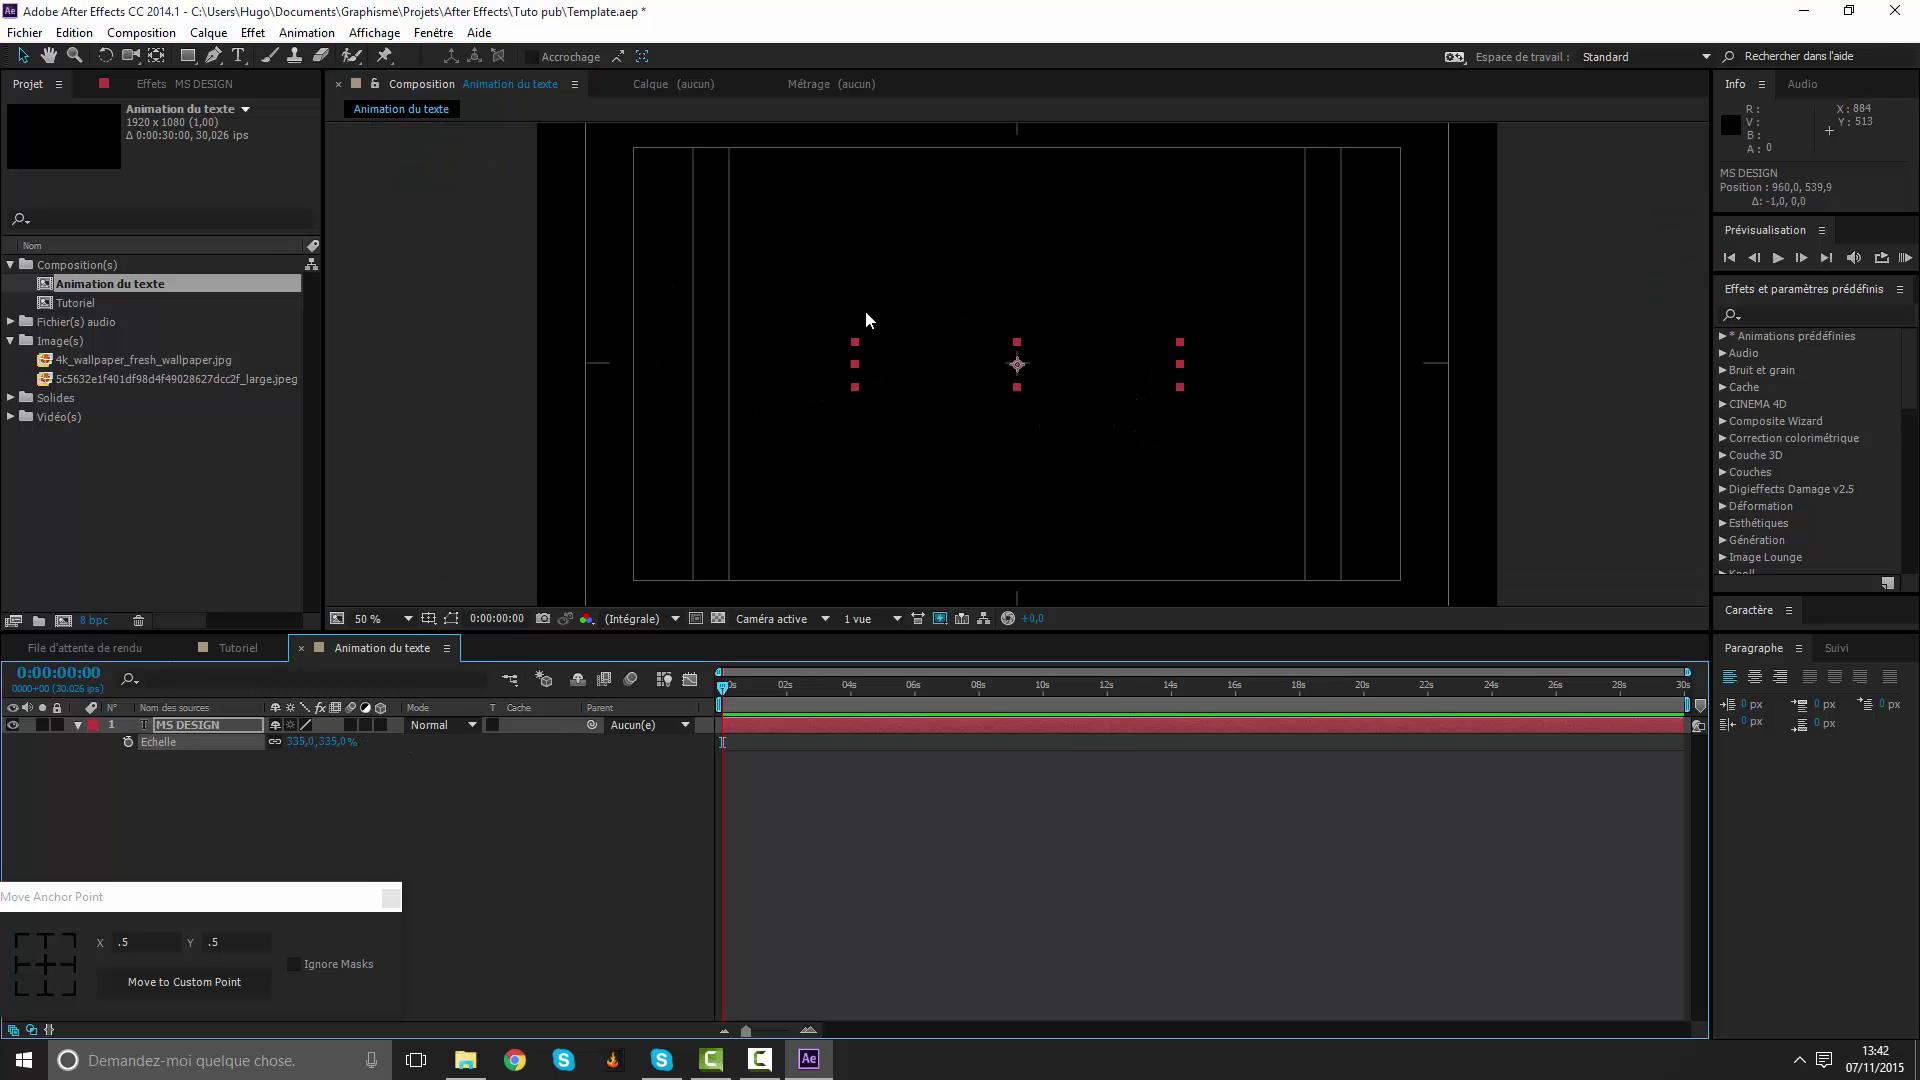
{"action": "left_click", "coordinate": [910, 827]}
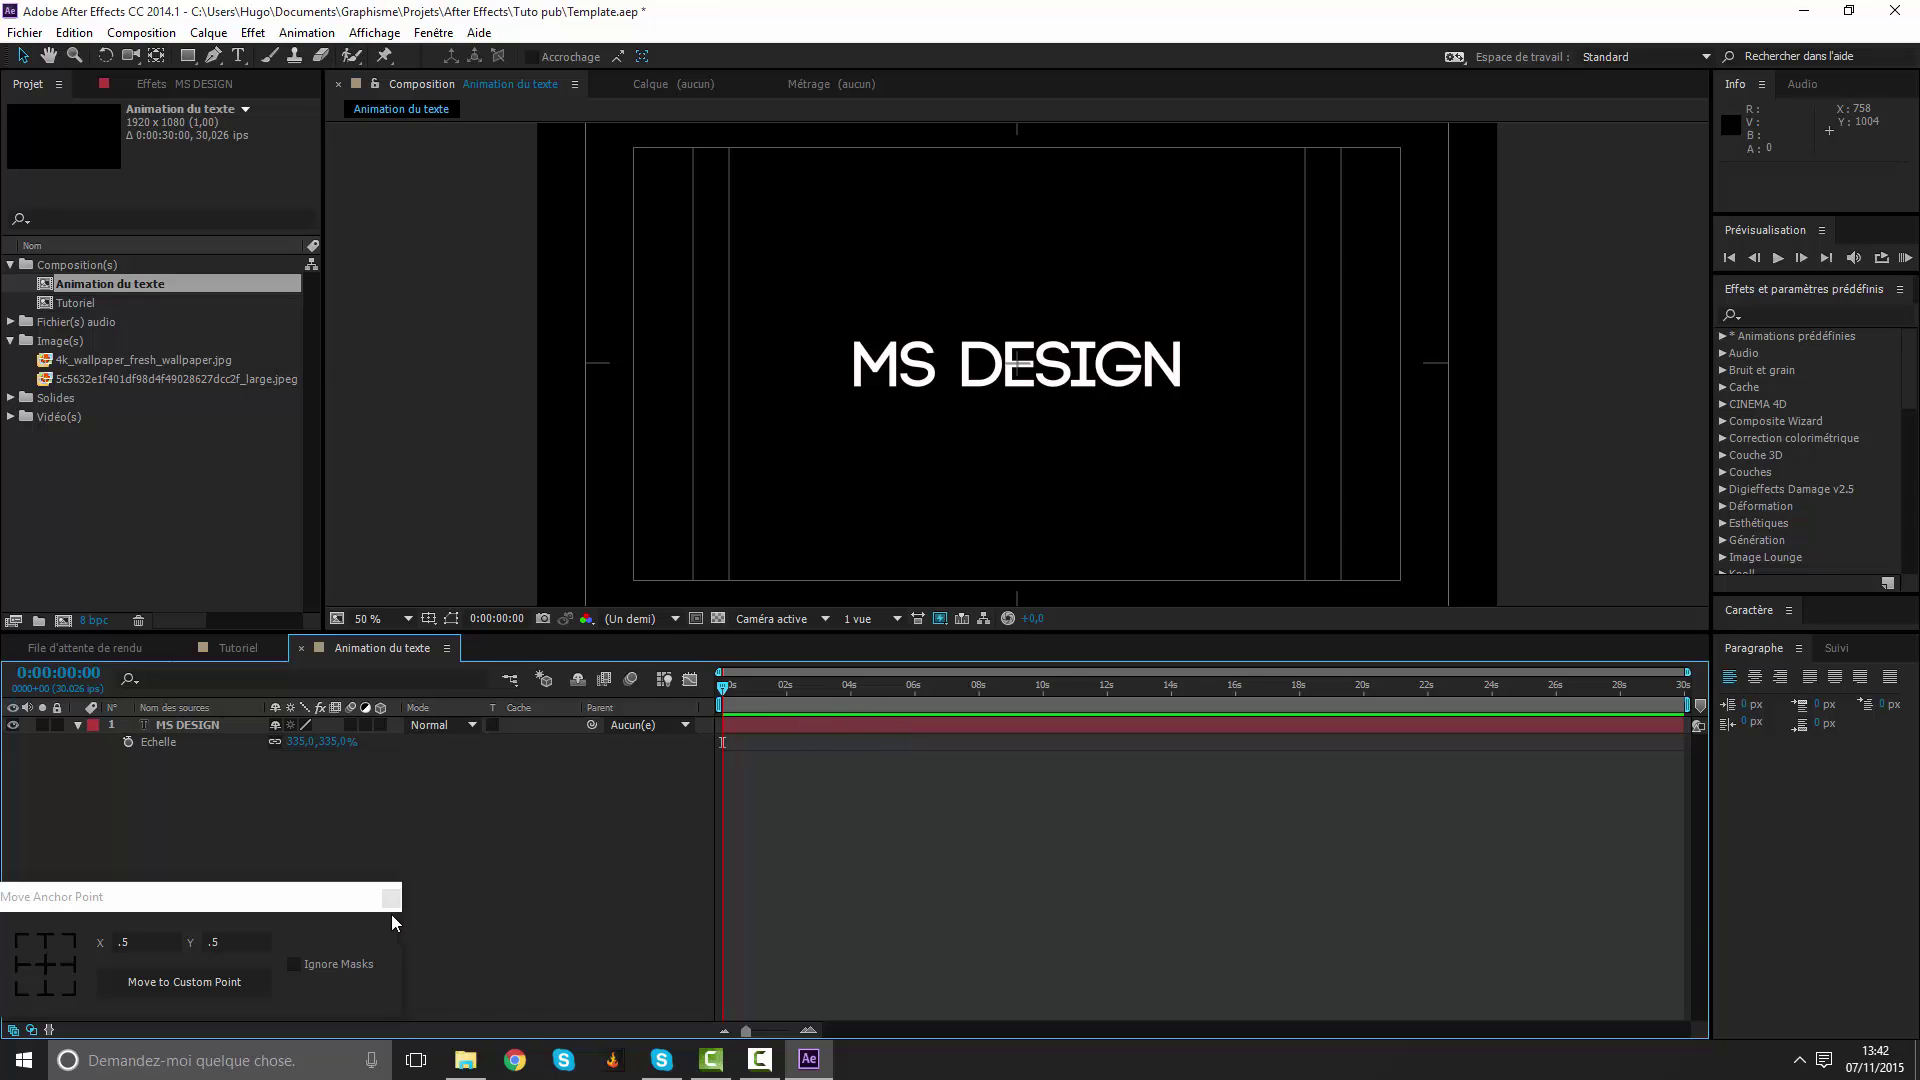
Create a pure white solid layer above the title.
{"action": "left_click", "coordinate": [187, 56]}
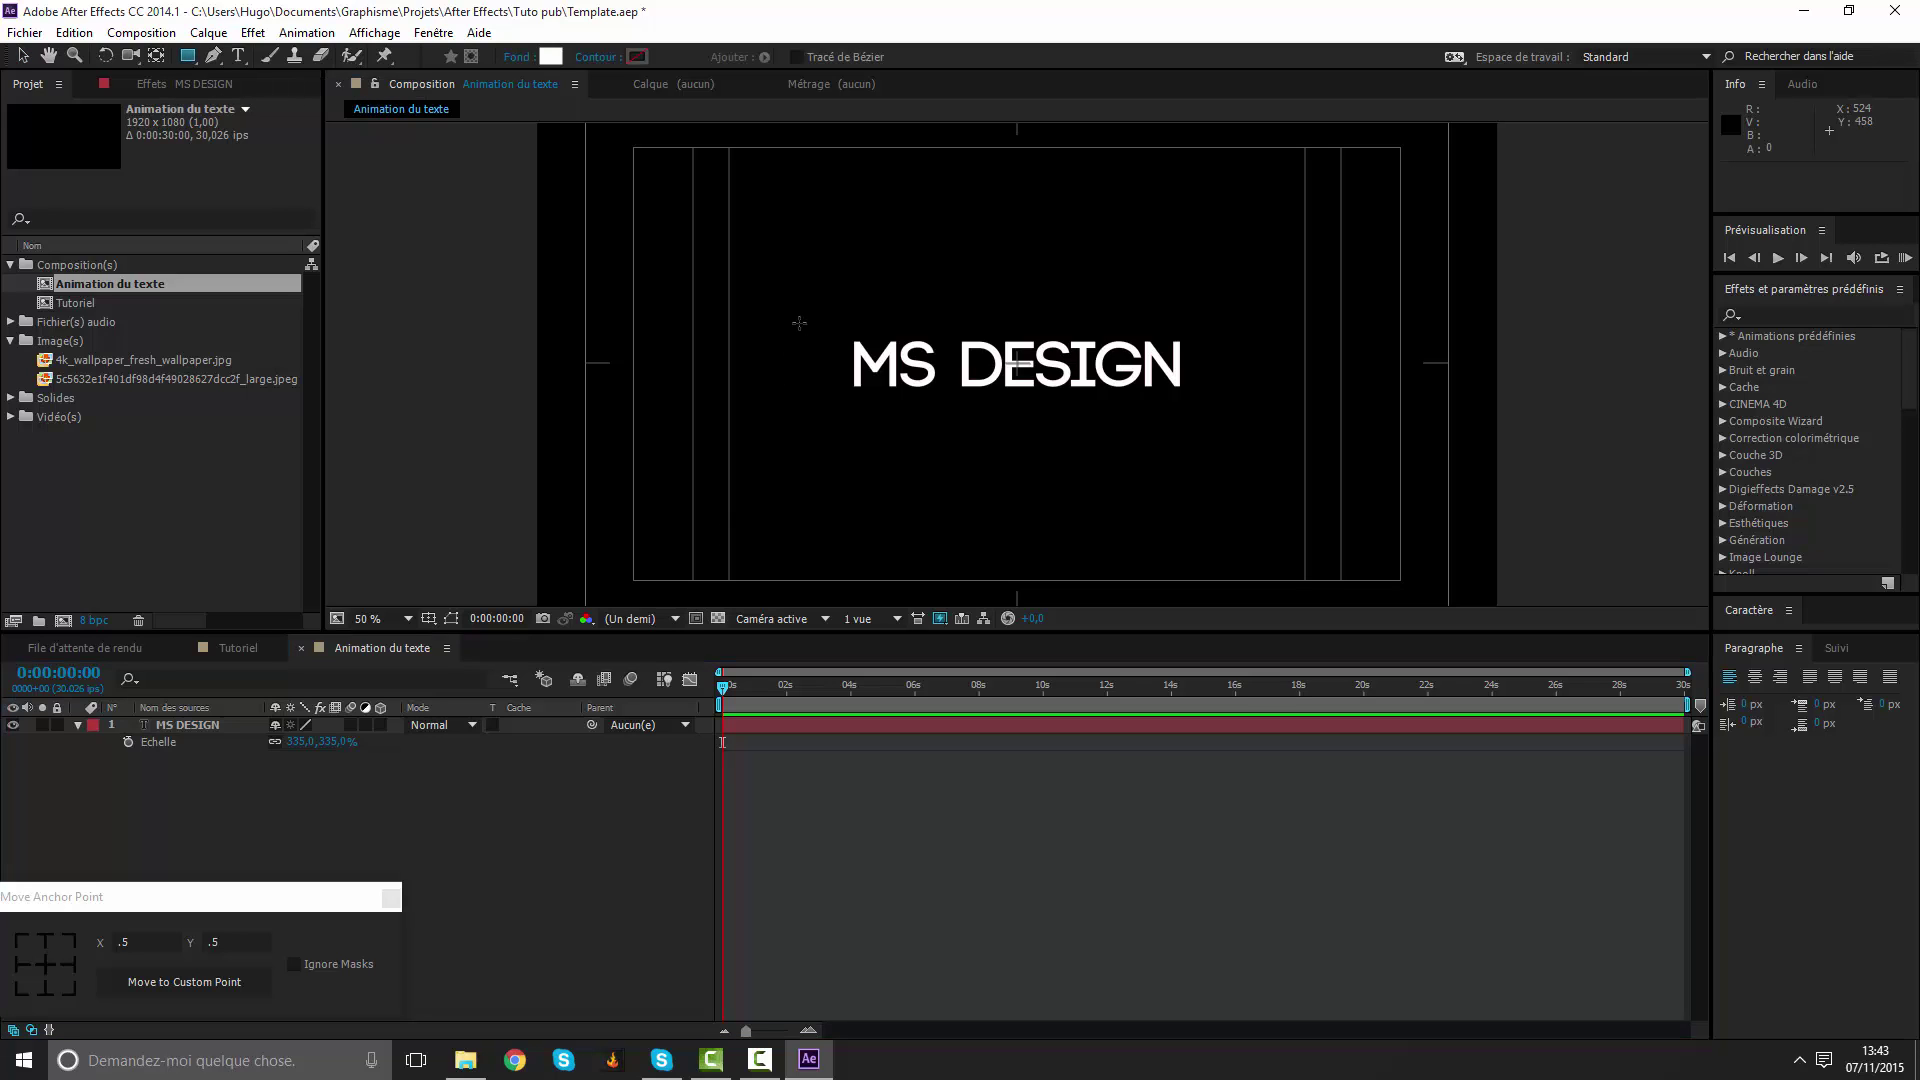
{"action": "right_click", "coordinate": [824, 836]}
{"action": "mouse_move", "coordinate": [884, 628]}
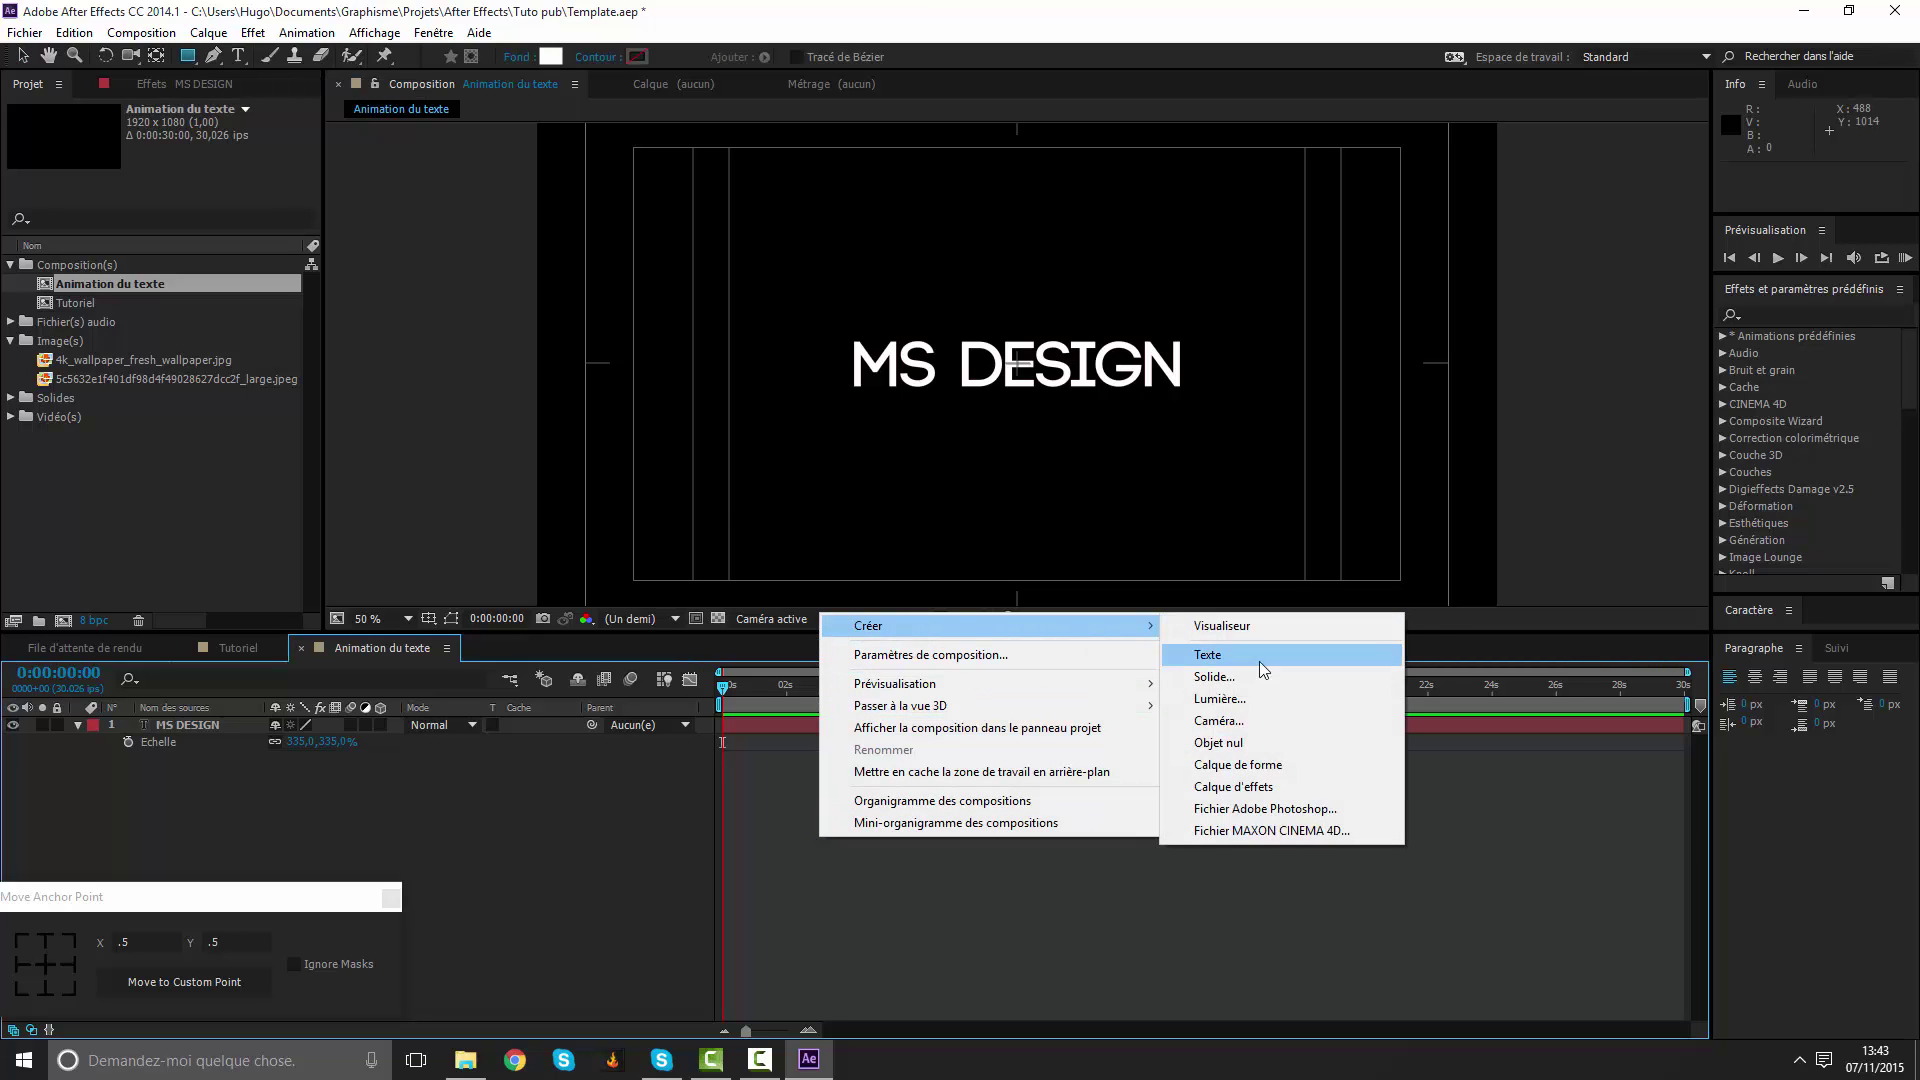
{"action": "left_click", "coordinate": [1259, 675]}
{"action": "left_click", "coordinate": [544, 666]}
{"action": "left_click", "coordinate": [307, 790]}
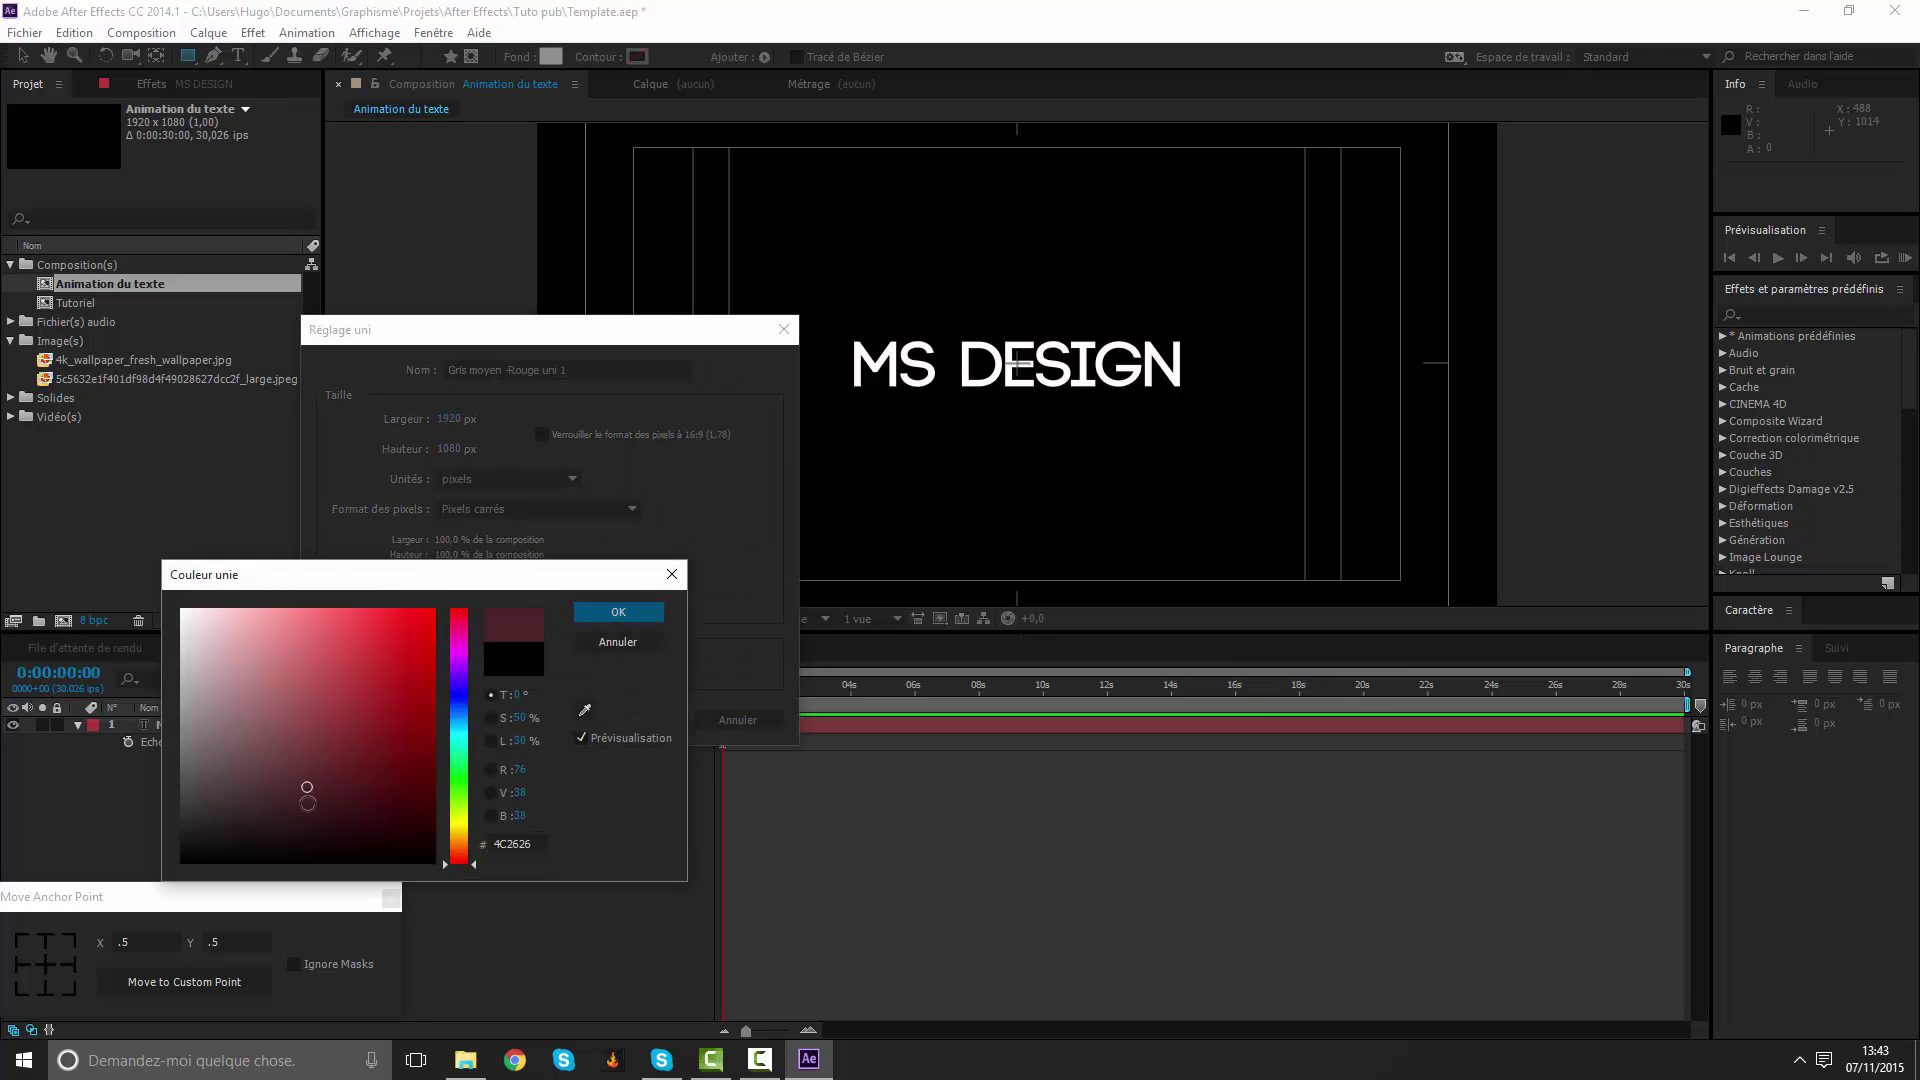
{"action": "left_click_drag", "start_coordinate": [308, 802], "coordinate": [55, 565]}
{"action": "left_click", "coordinate": [618, 611]}
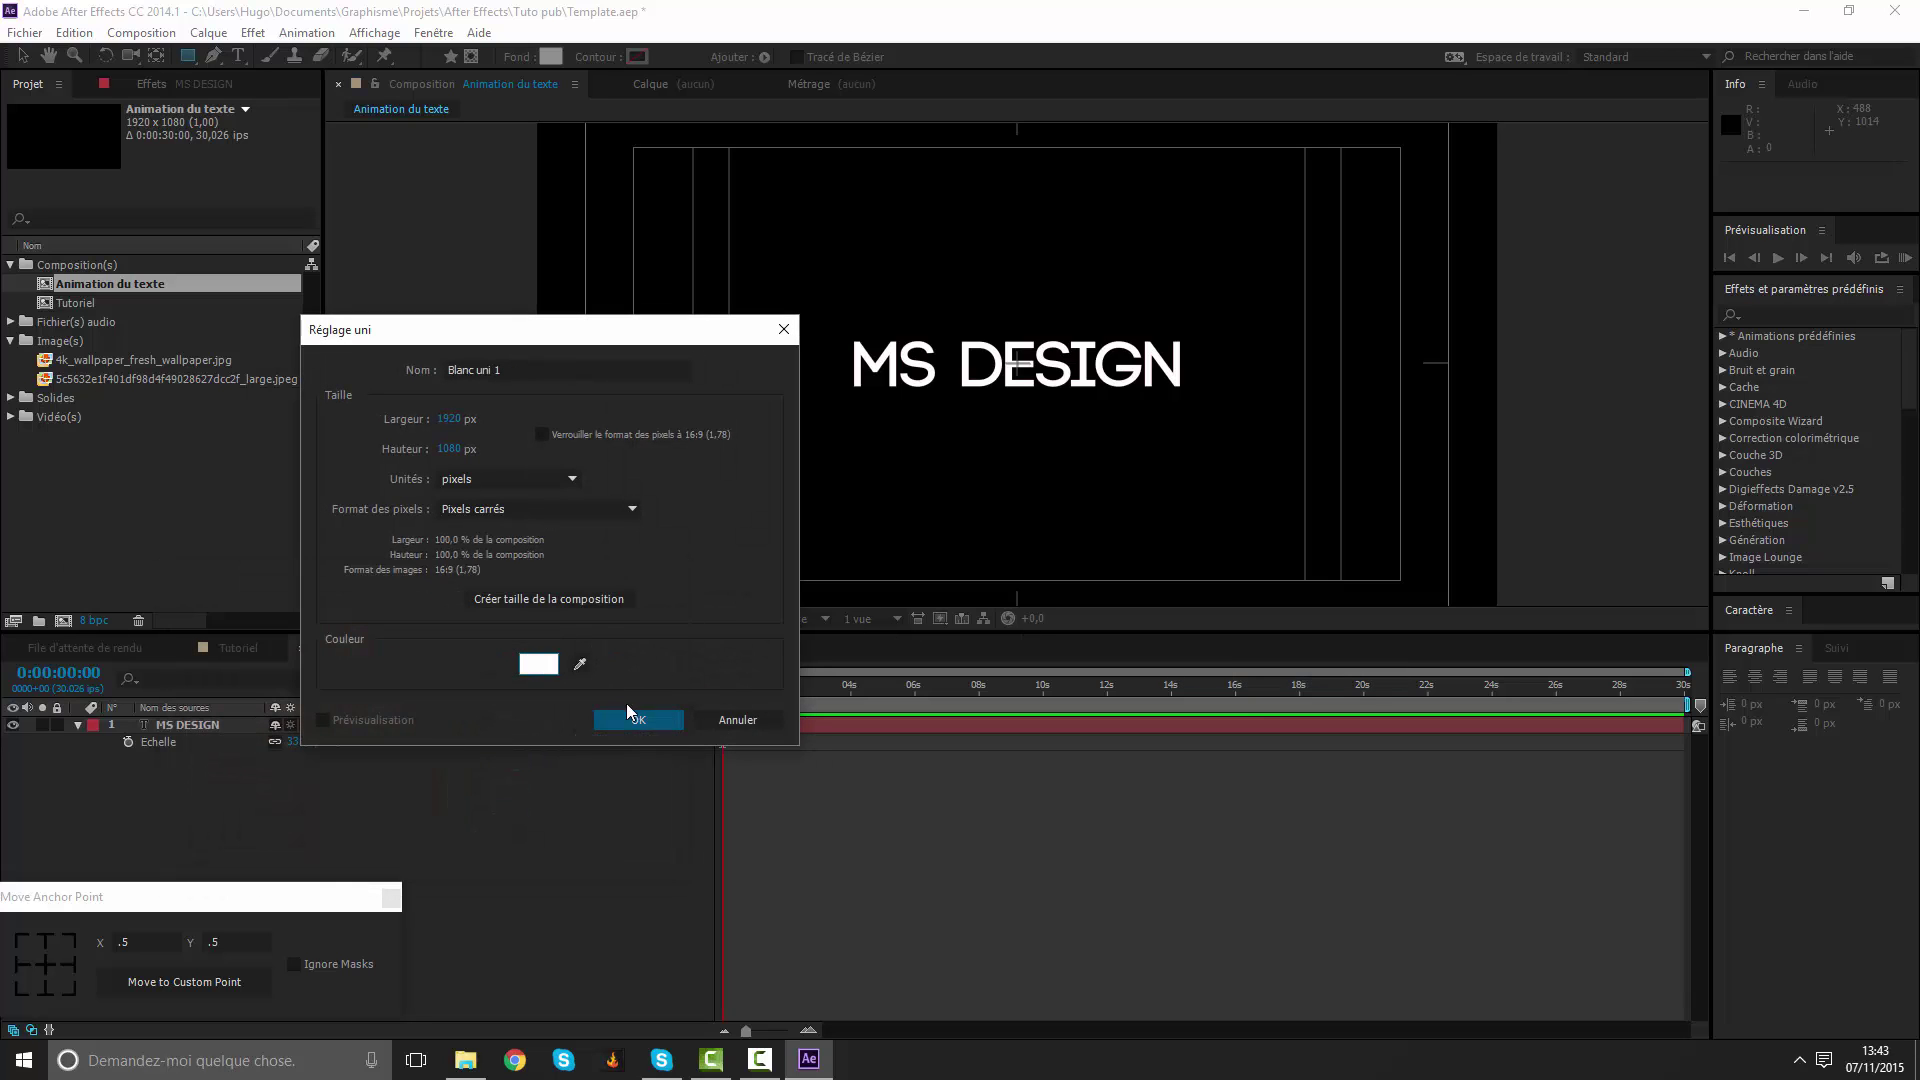
{"action": "left_click", "coordinate": [630, 712]}
Lower the white solid's opacity to 66% and mask it to a rectangle around MS DESIGN.
{"action": "key", "text": "t"}
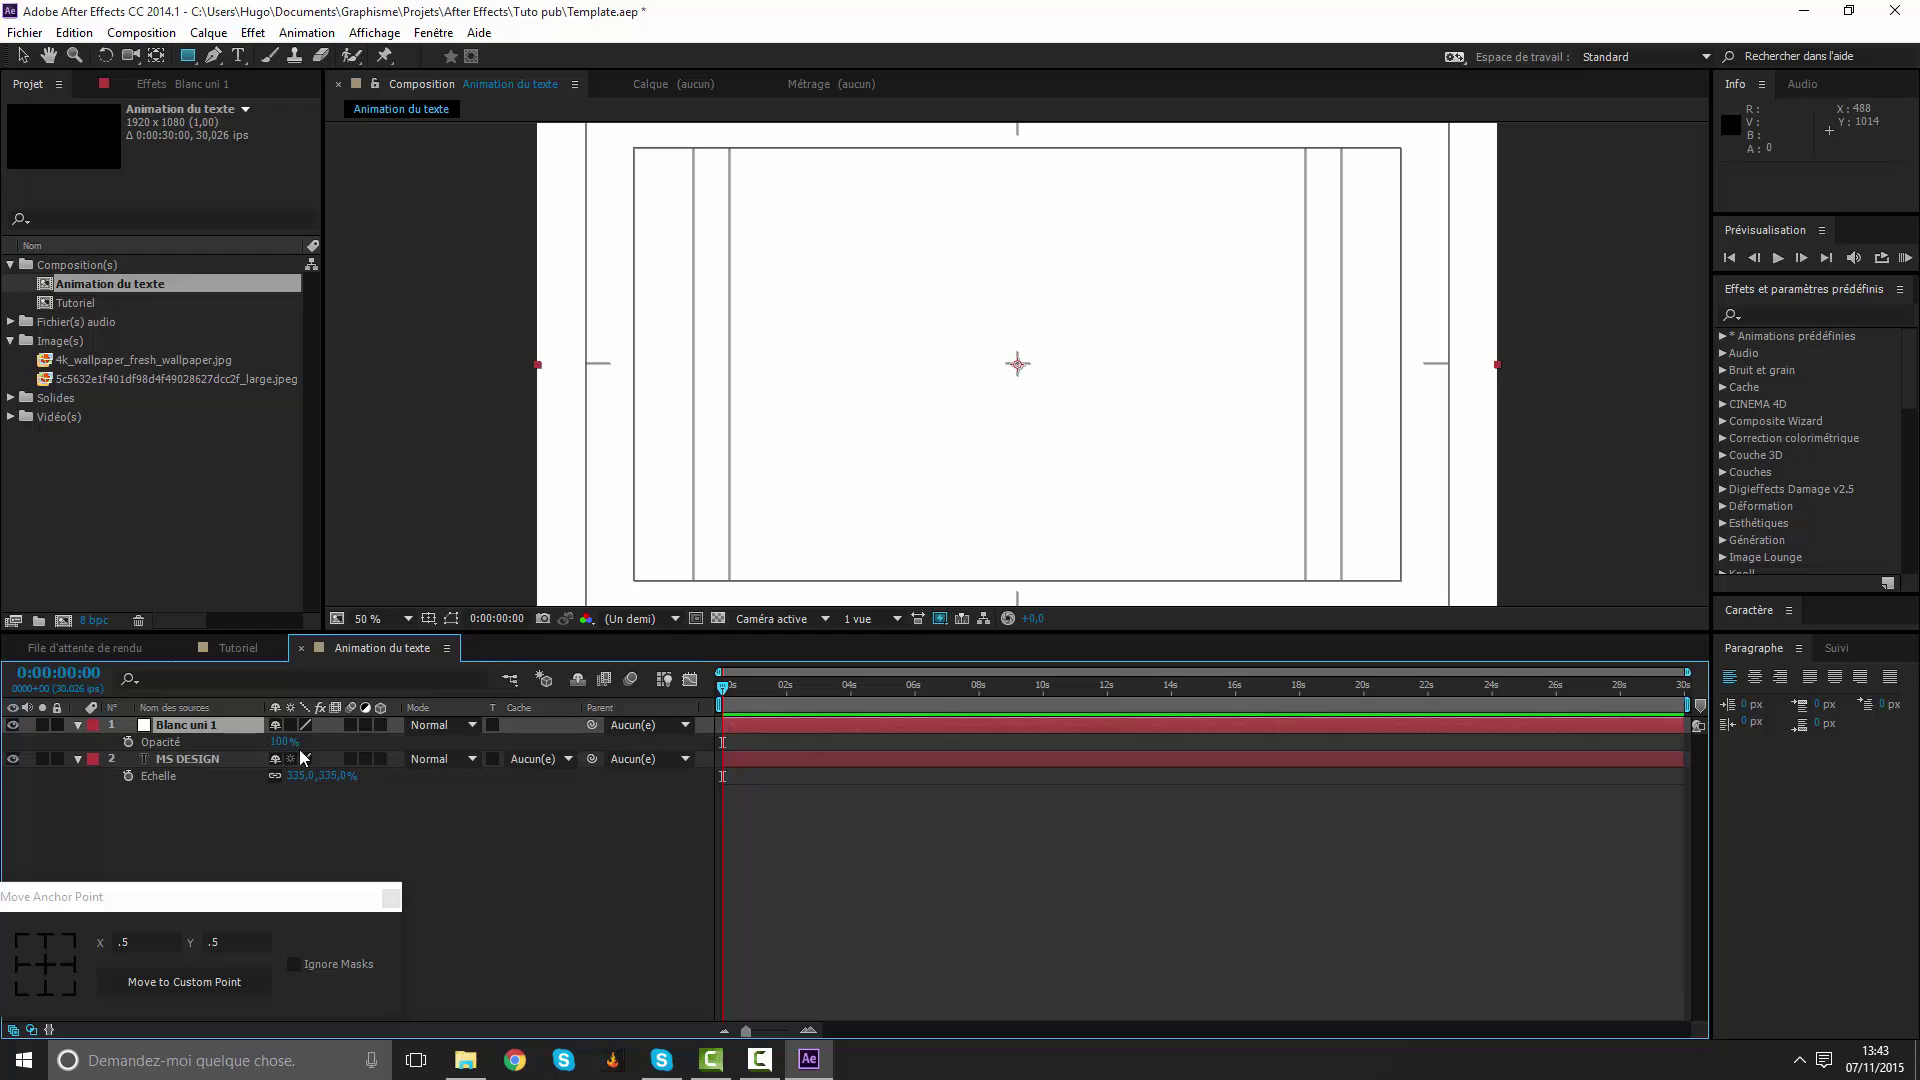
{"action": "left_click_drag", "start_coordinate": [279, 744], "coordinate": [257, 748]}
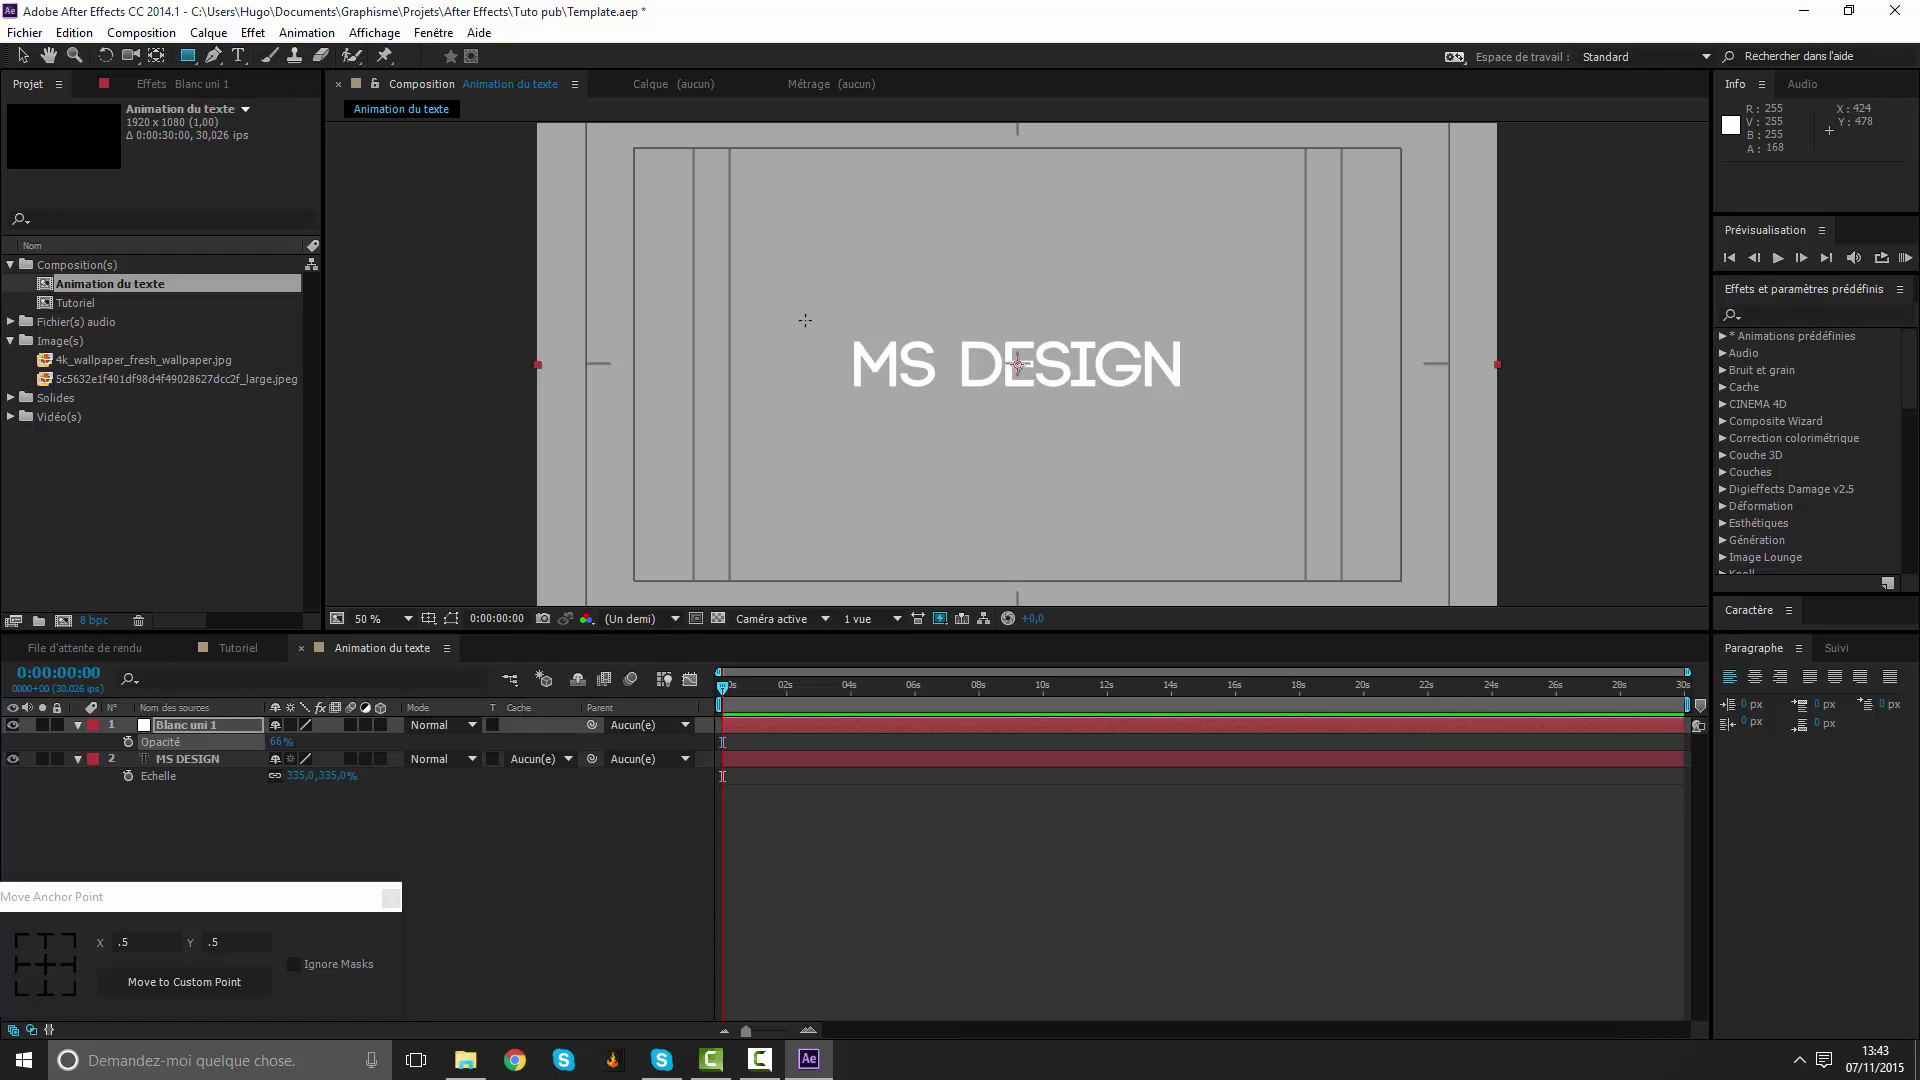
{"action": "left_click_drag", "start_coordinate": [769, 282], "coordinate": [1246, 438]}
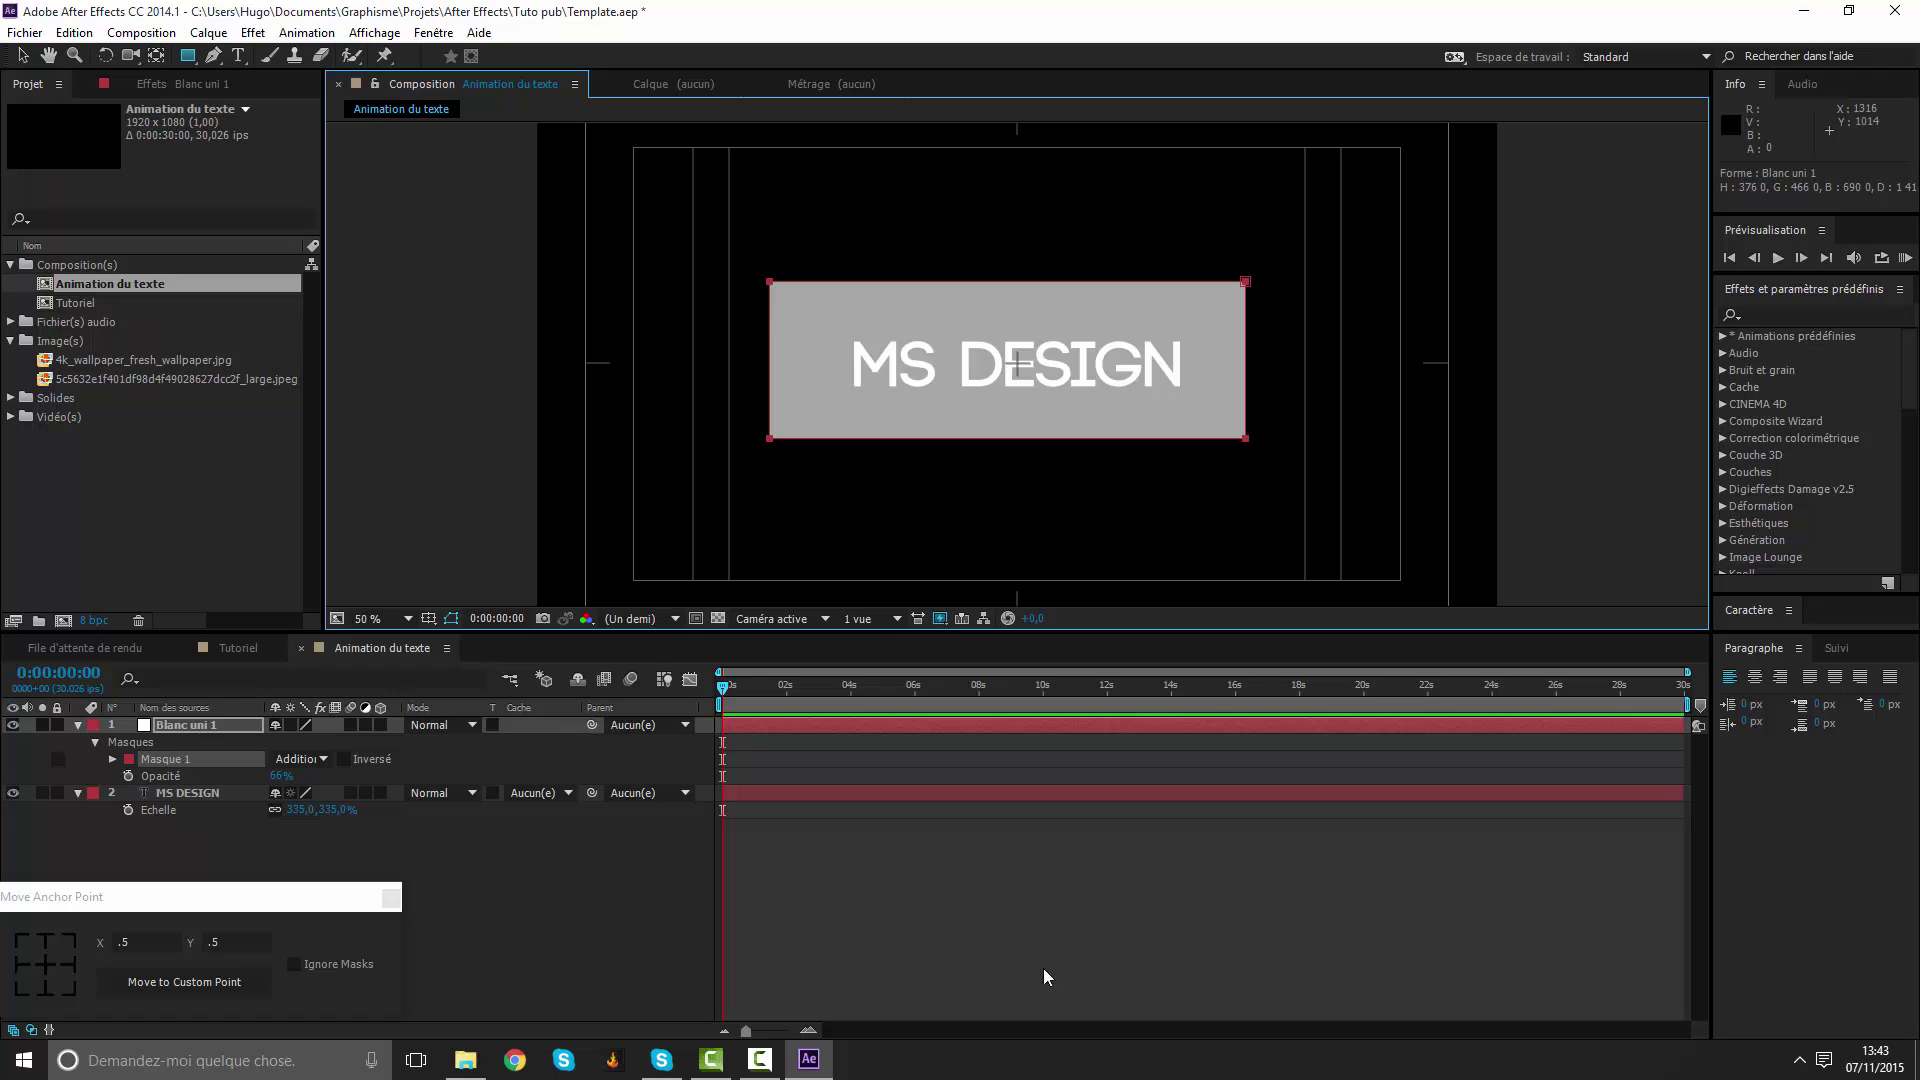
Select the white solid's Masque 1 and show a proportional grid over the composition.
{"action": "left_click", "coordinate": [1024, 1000]}
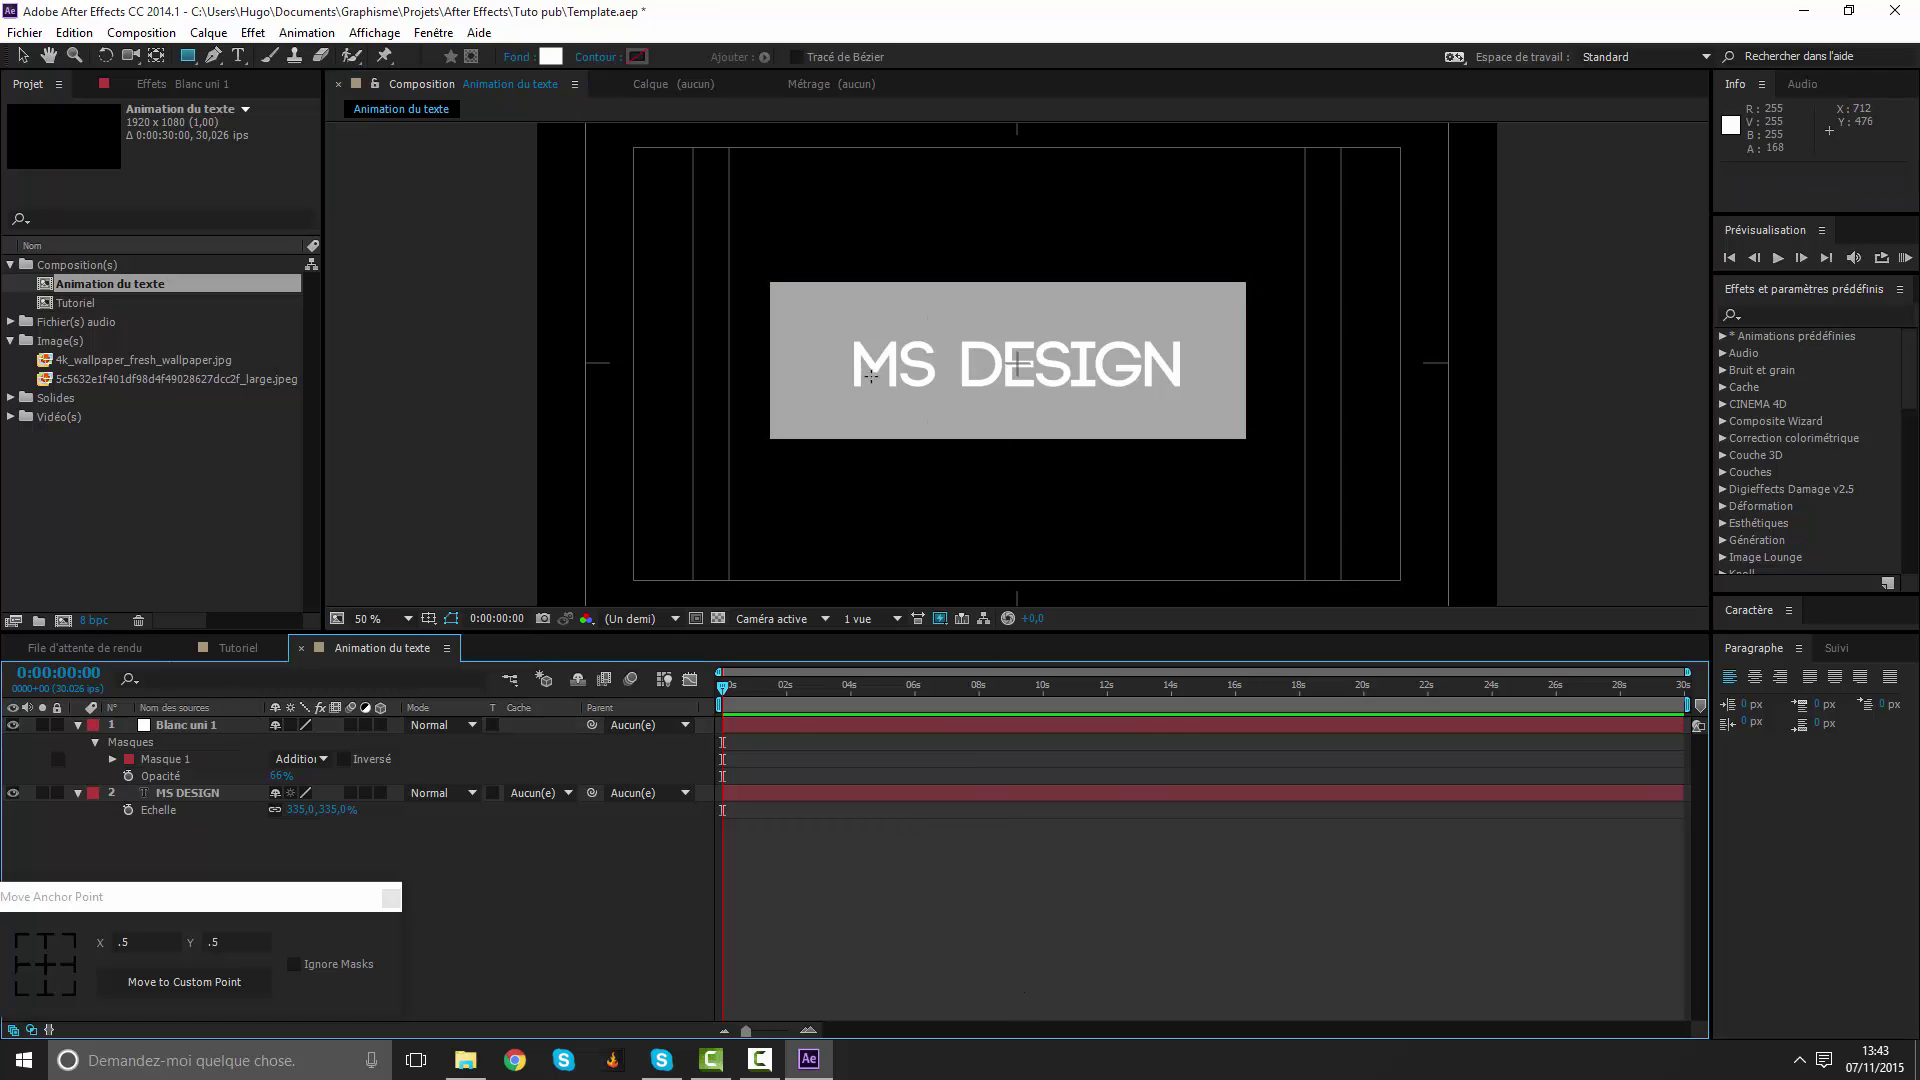
{"action": "left_click", "coordinate": [168, 760]}
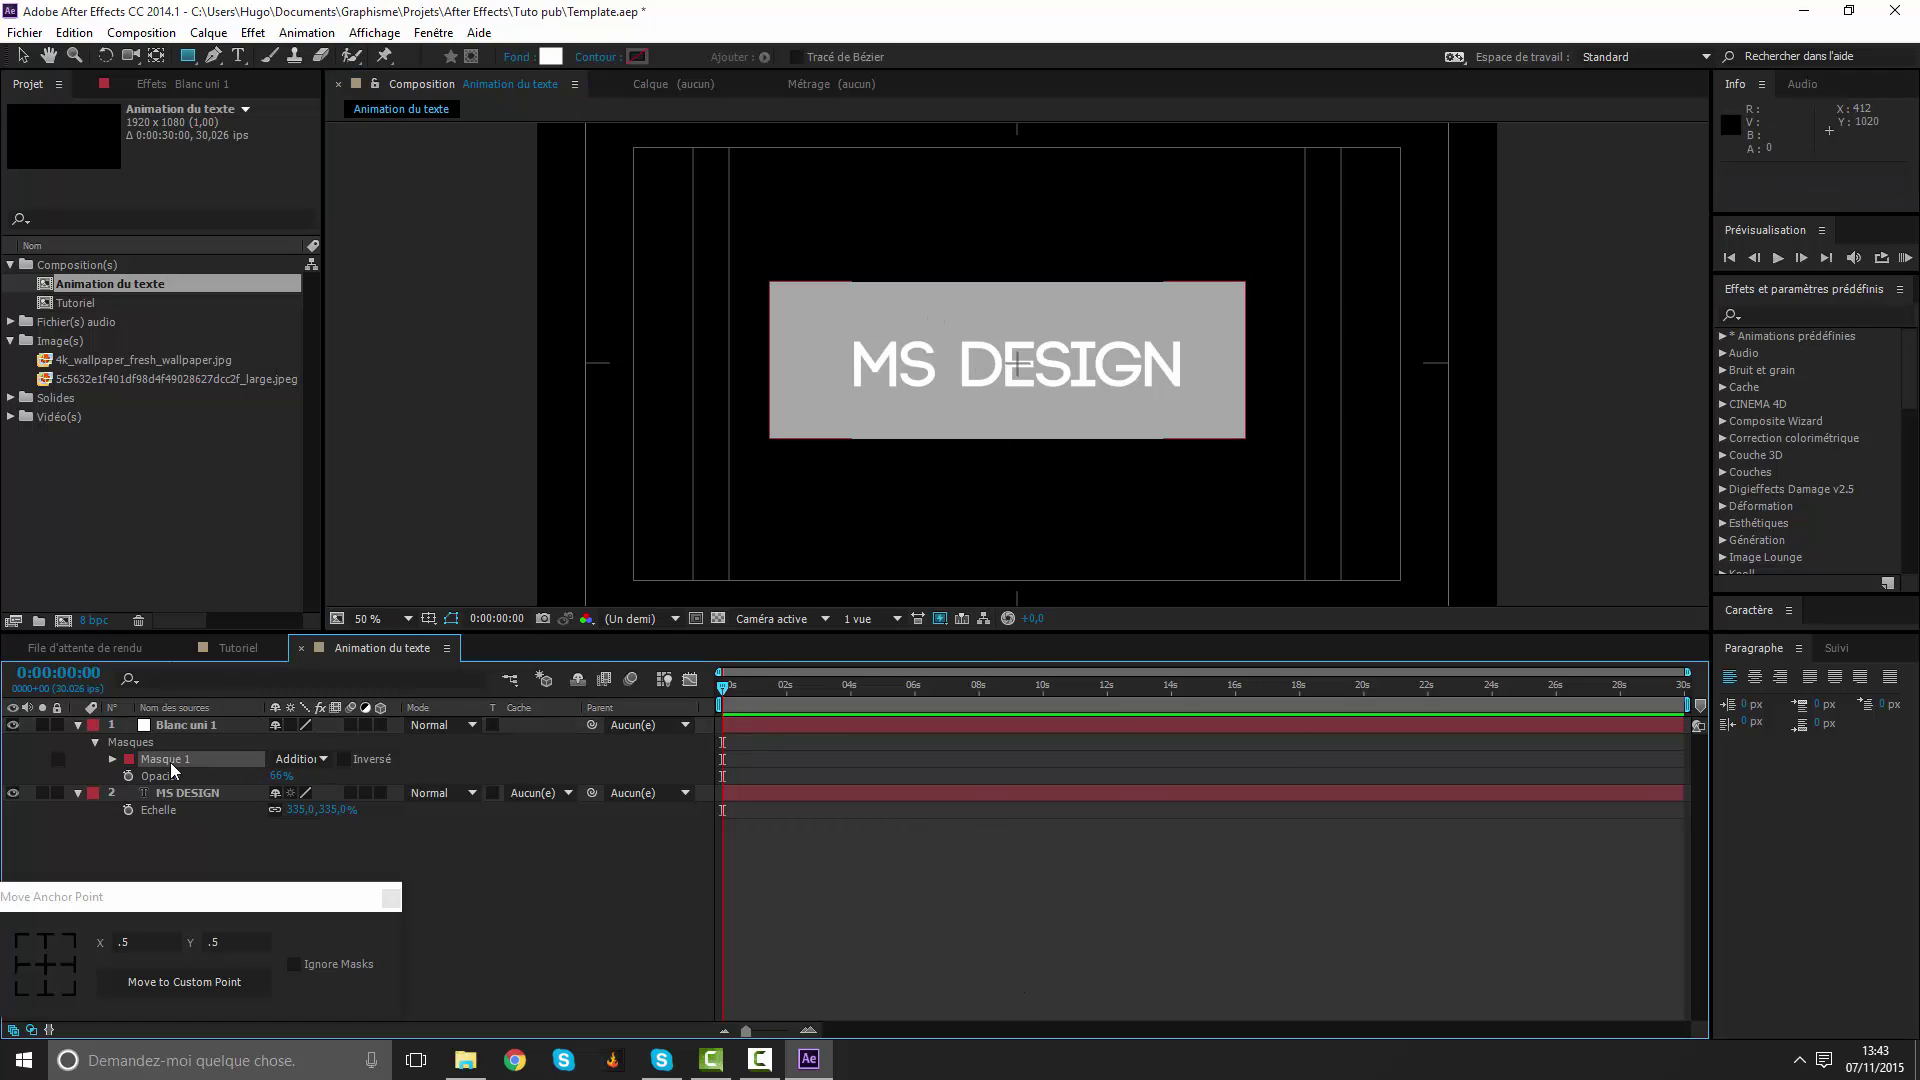
{"action": "left_click", "coordinate": [22, 55]}
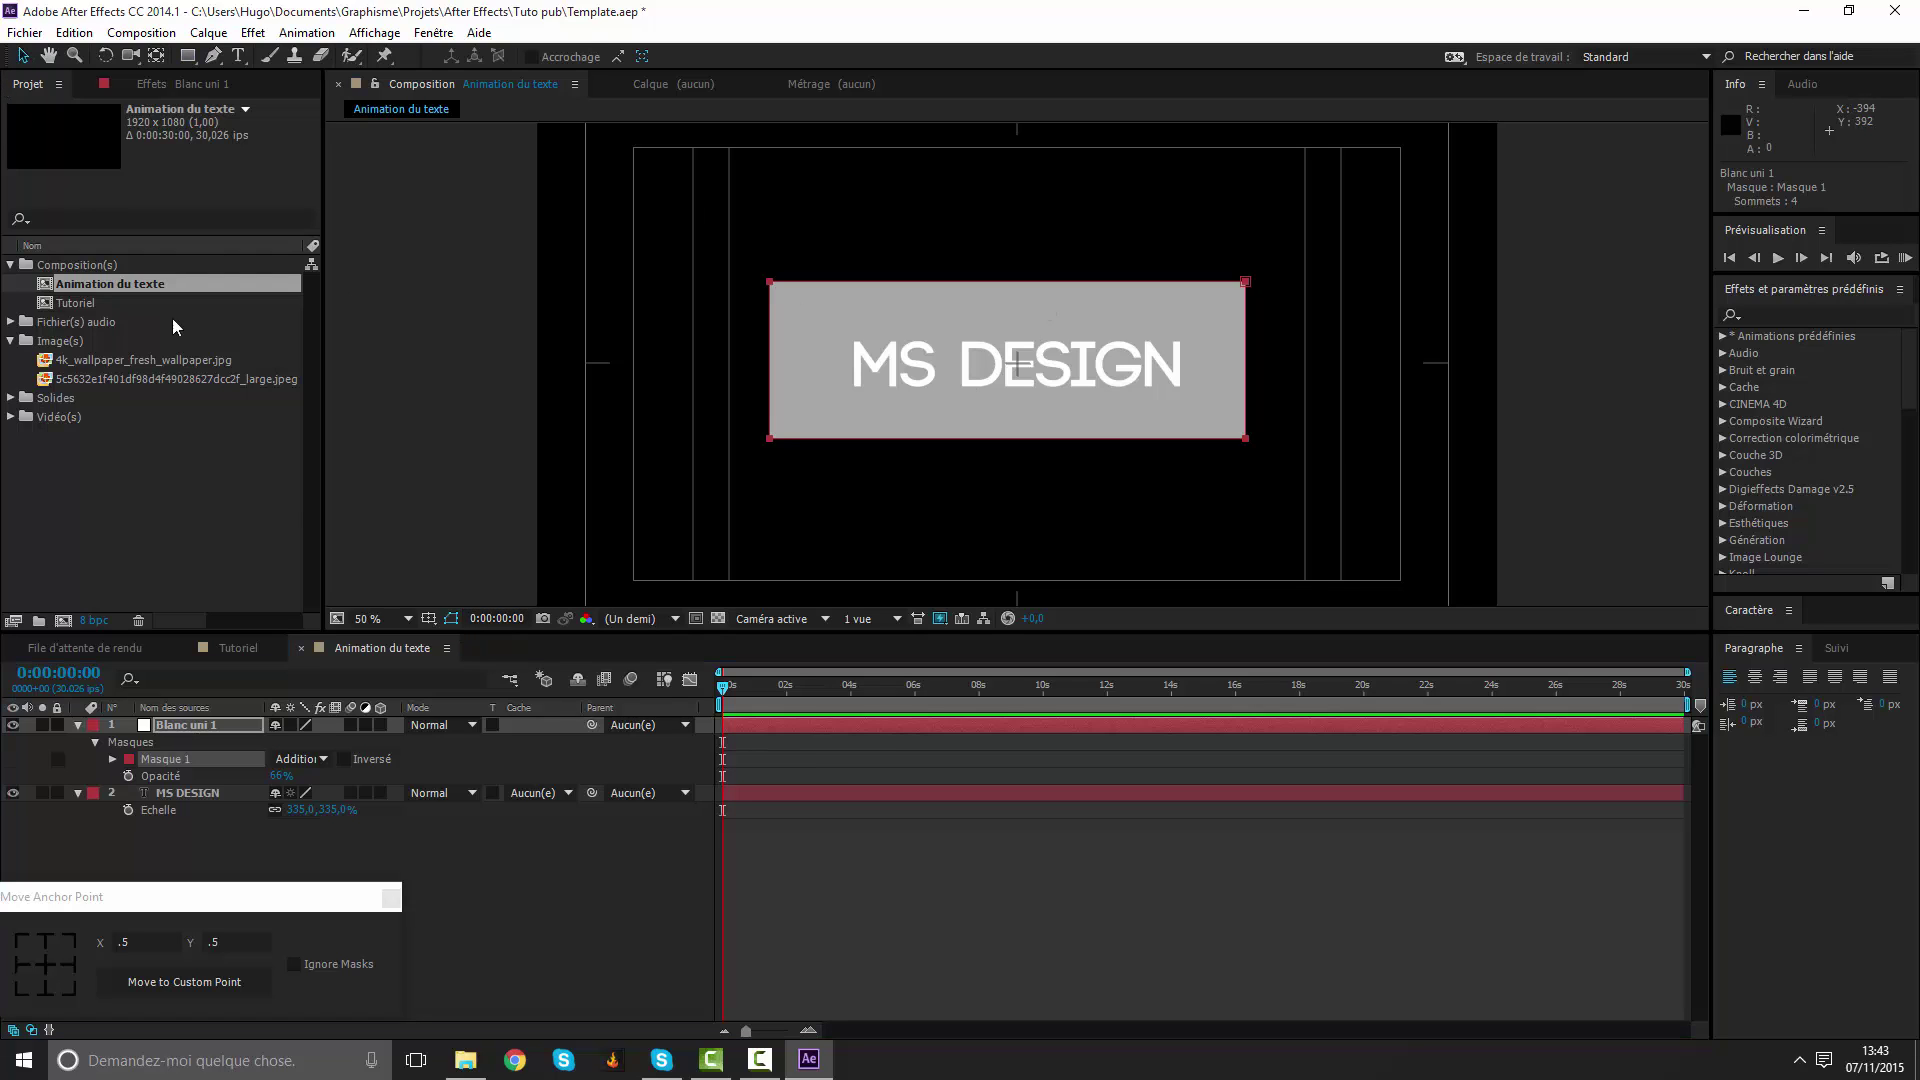
{"action": "left_click", "coordinate": [428, 618]}
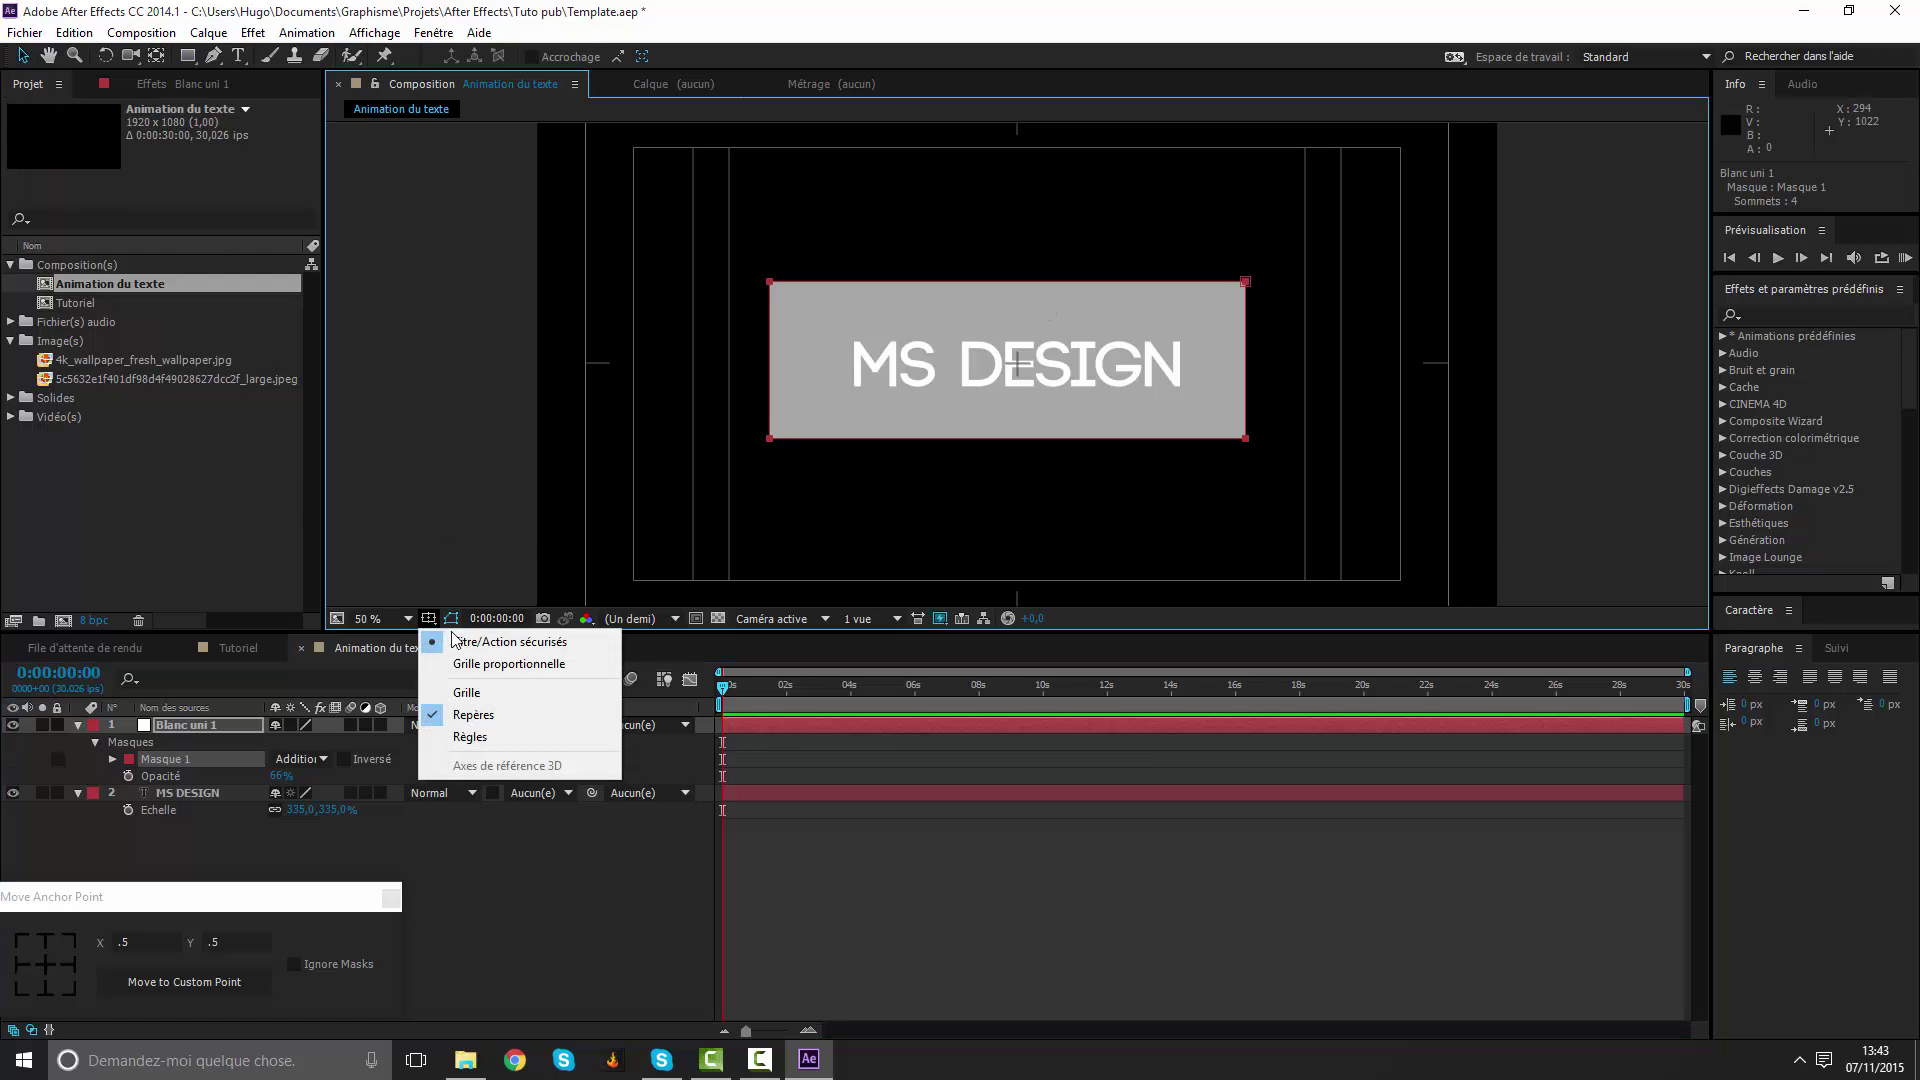
{"action": "left_click", "coordinate": [490, 664]}
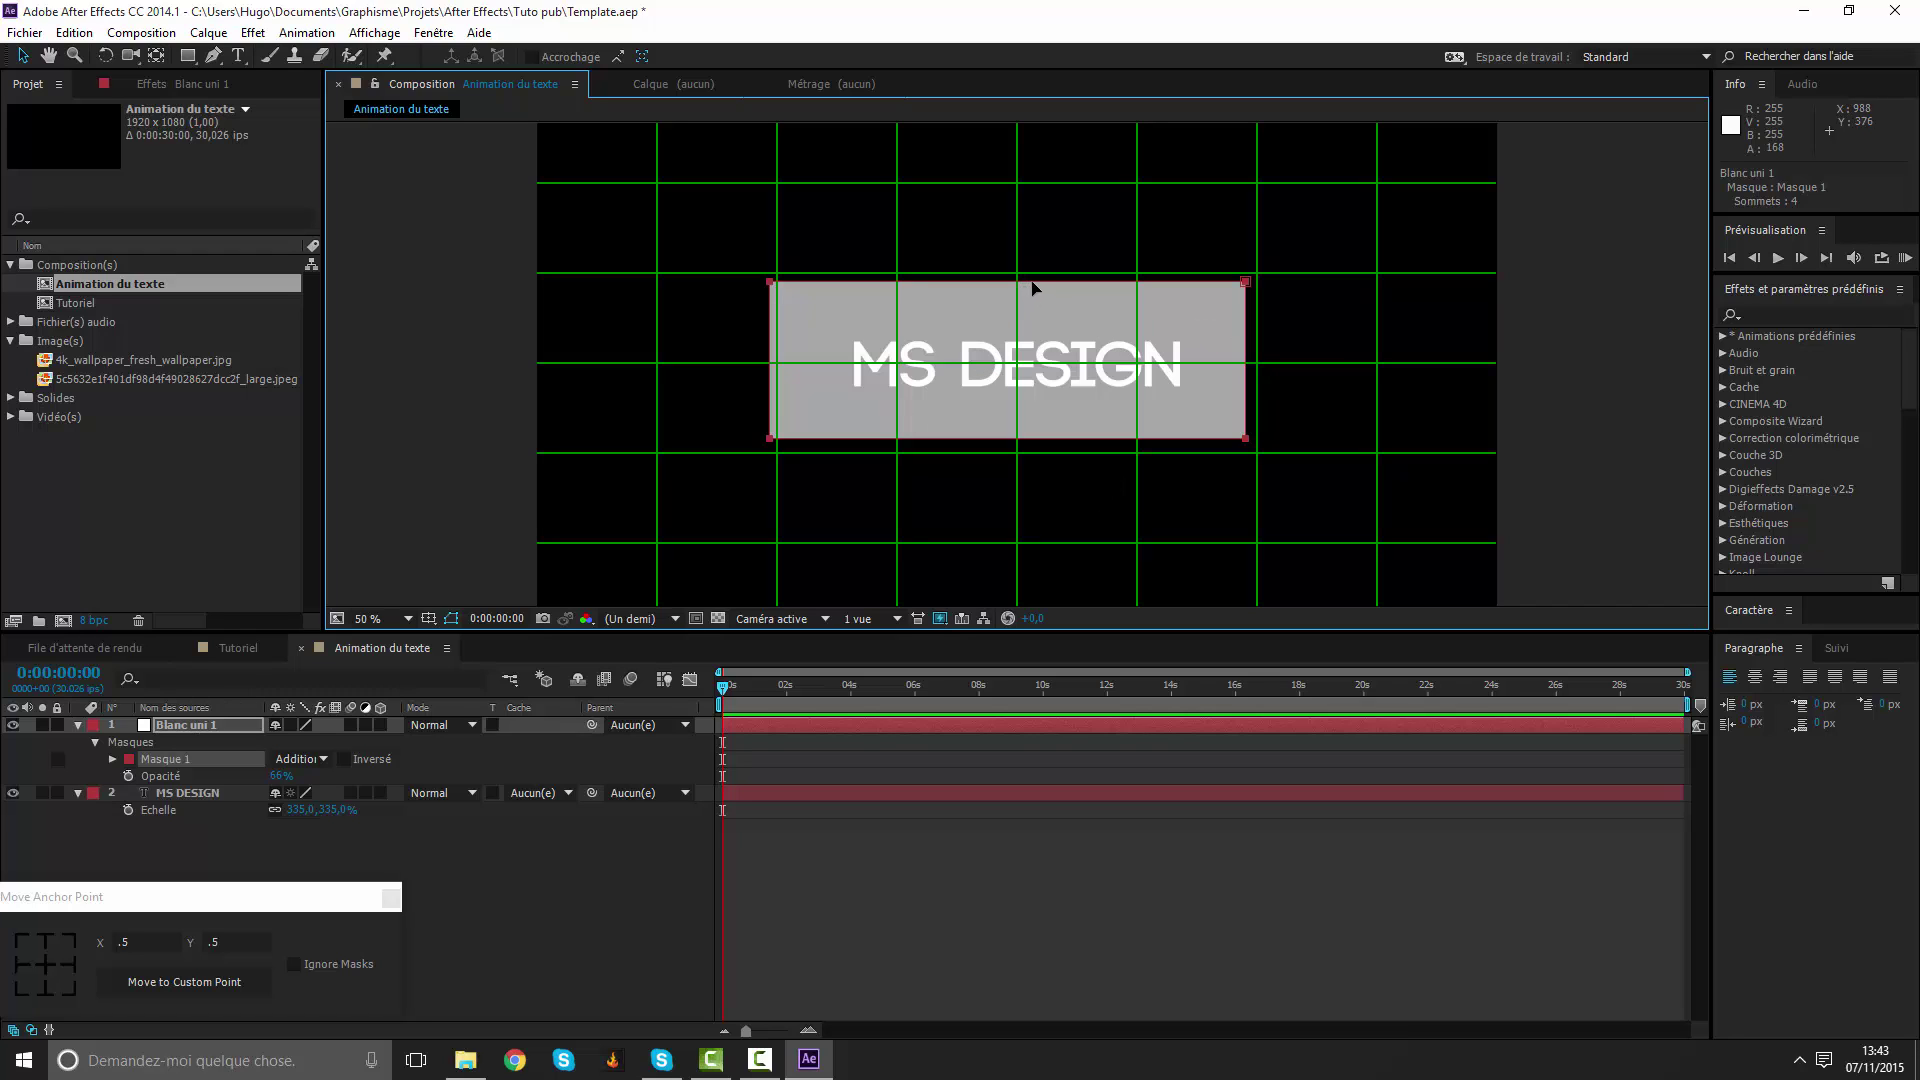
Reposition Masque 1 over MS DESIGN, nudging it up two steps with the arrow keys.
{"action": "scroll", "coordinate": [1092, 343], "scroll_direction": "up", "scroll_amount": 3}
{"action": "scroll", "coordinate": [1136, 394], "scroll_direction": "down", "scroll_amount": 5}
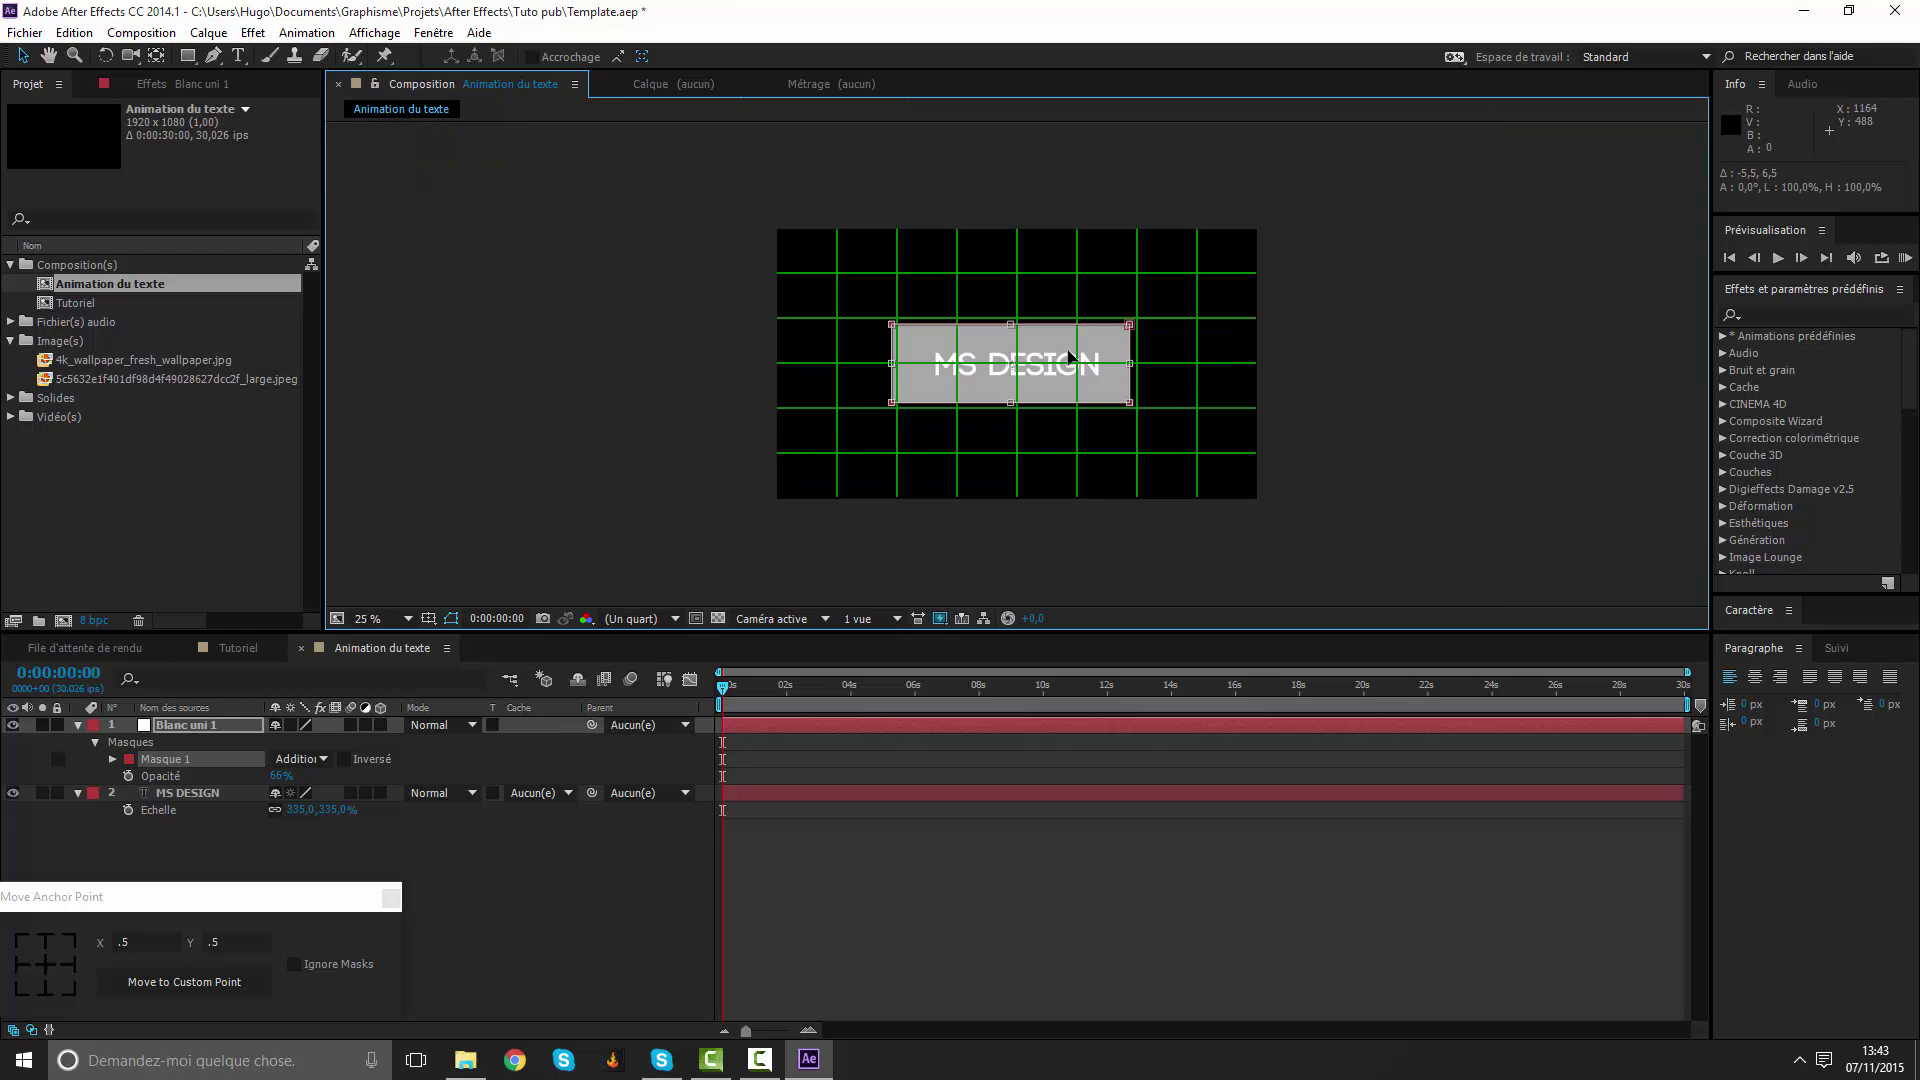
{"action": "mouse_move", "coordinate": [1058, 373]}
{"action": "left_mouse_down"}
{"action": "mouse_move", "coordinate": [1118, 407]}
{"action": "mouse_move", "coordinate": [1051, 374]}
{"action": "left_mouse_up"}
{"action": "scroll", "coordinate": [1100, 395], "scroll_direction": "up", "scroll_amount": 2}
{"action": "scroll", "coordinate": [1100, 395], "scroll_direction": "up", "scroll_amount": 2}
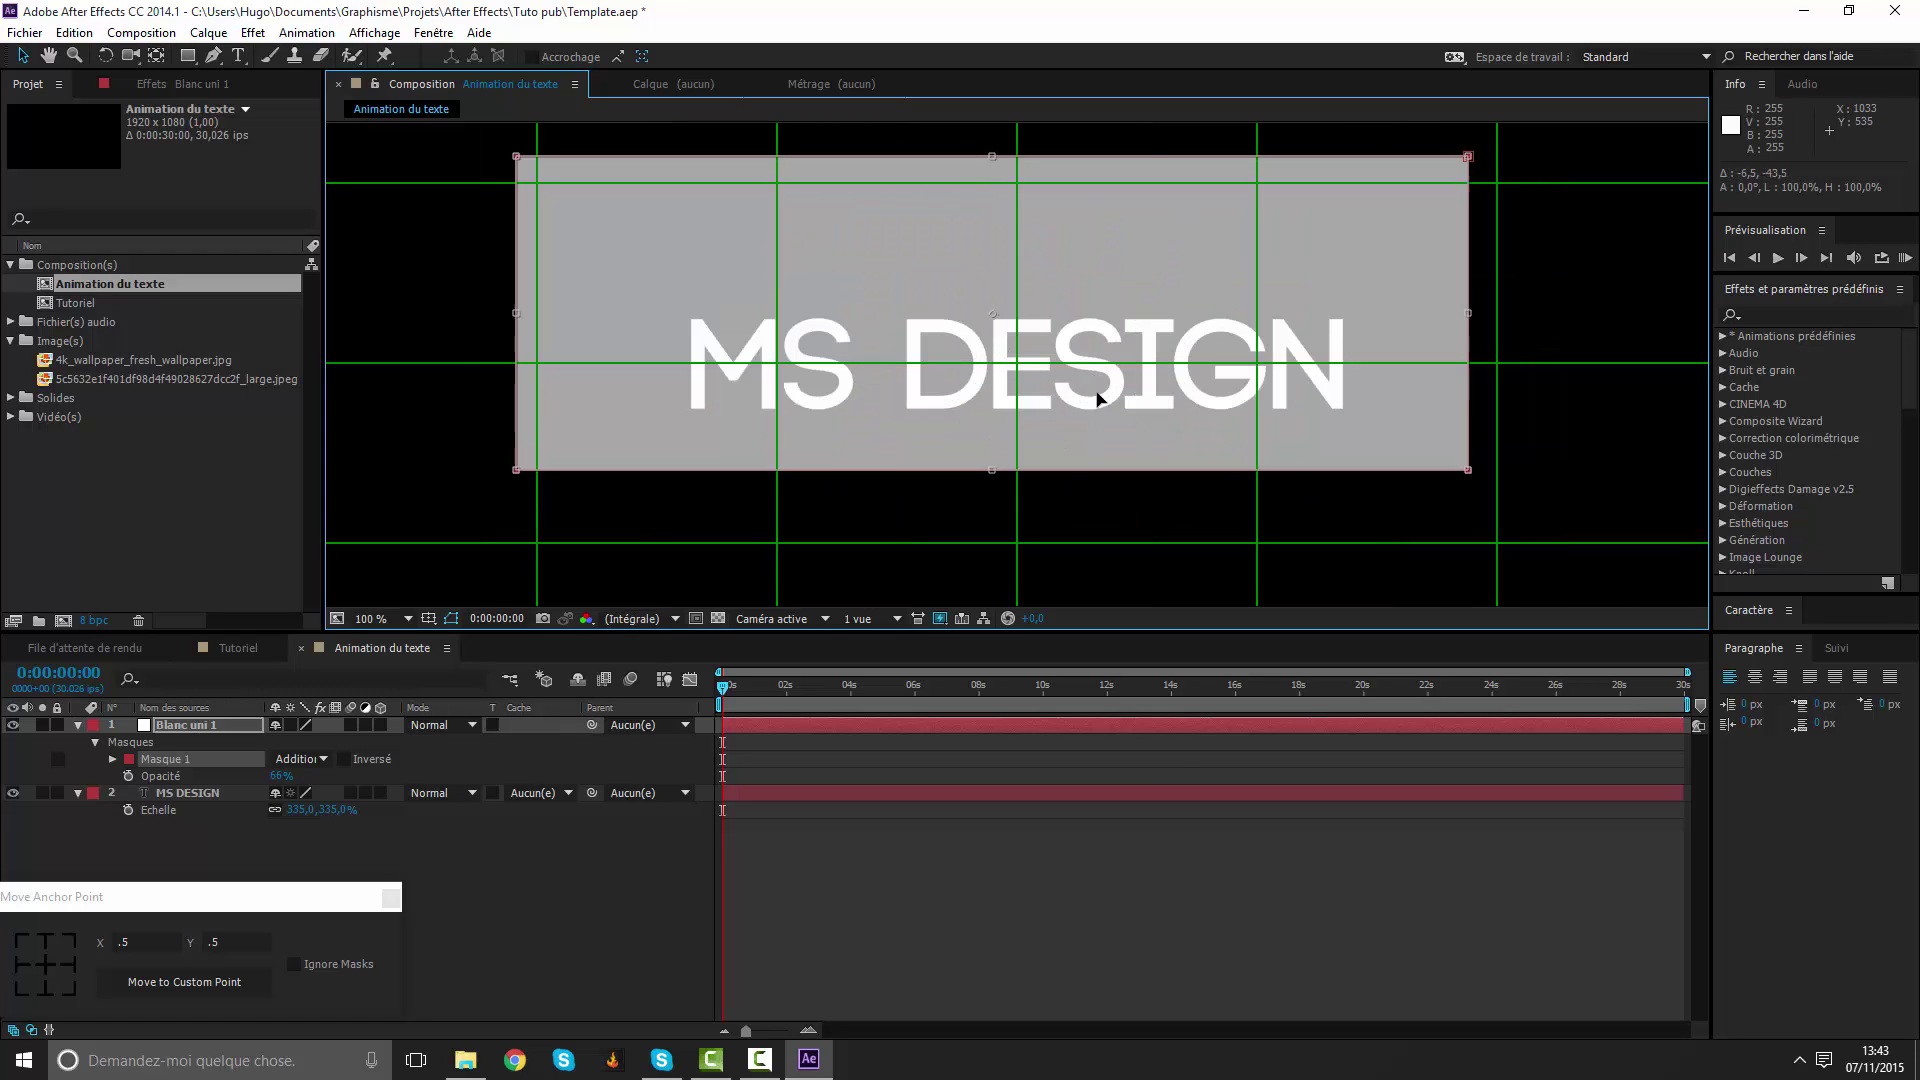
{"action": "left_click_drag", "start_coordinate": [1117, 432], "coordinate": [1090, 408]}
{"action": "key", "text": "Up"}
{"action": "key", "text": "Up"}
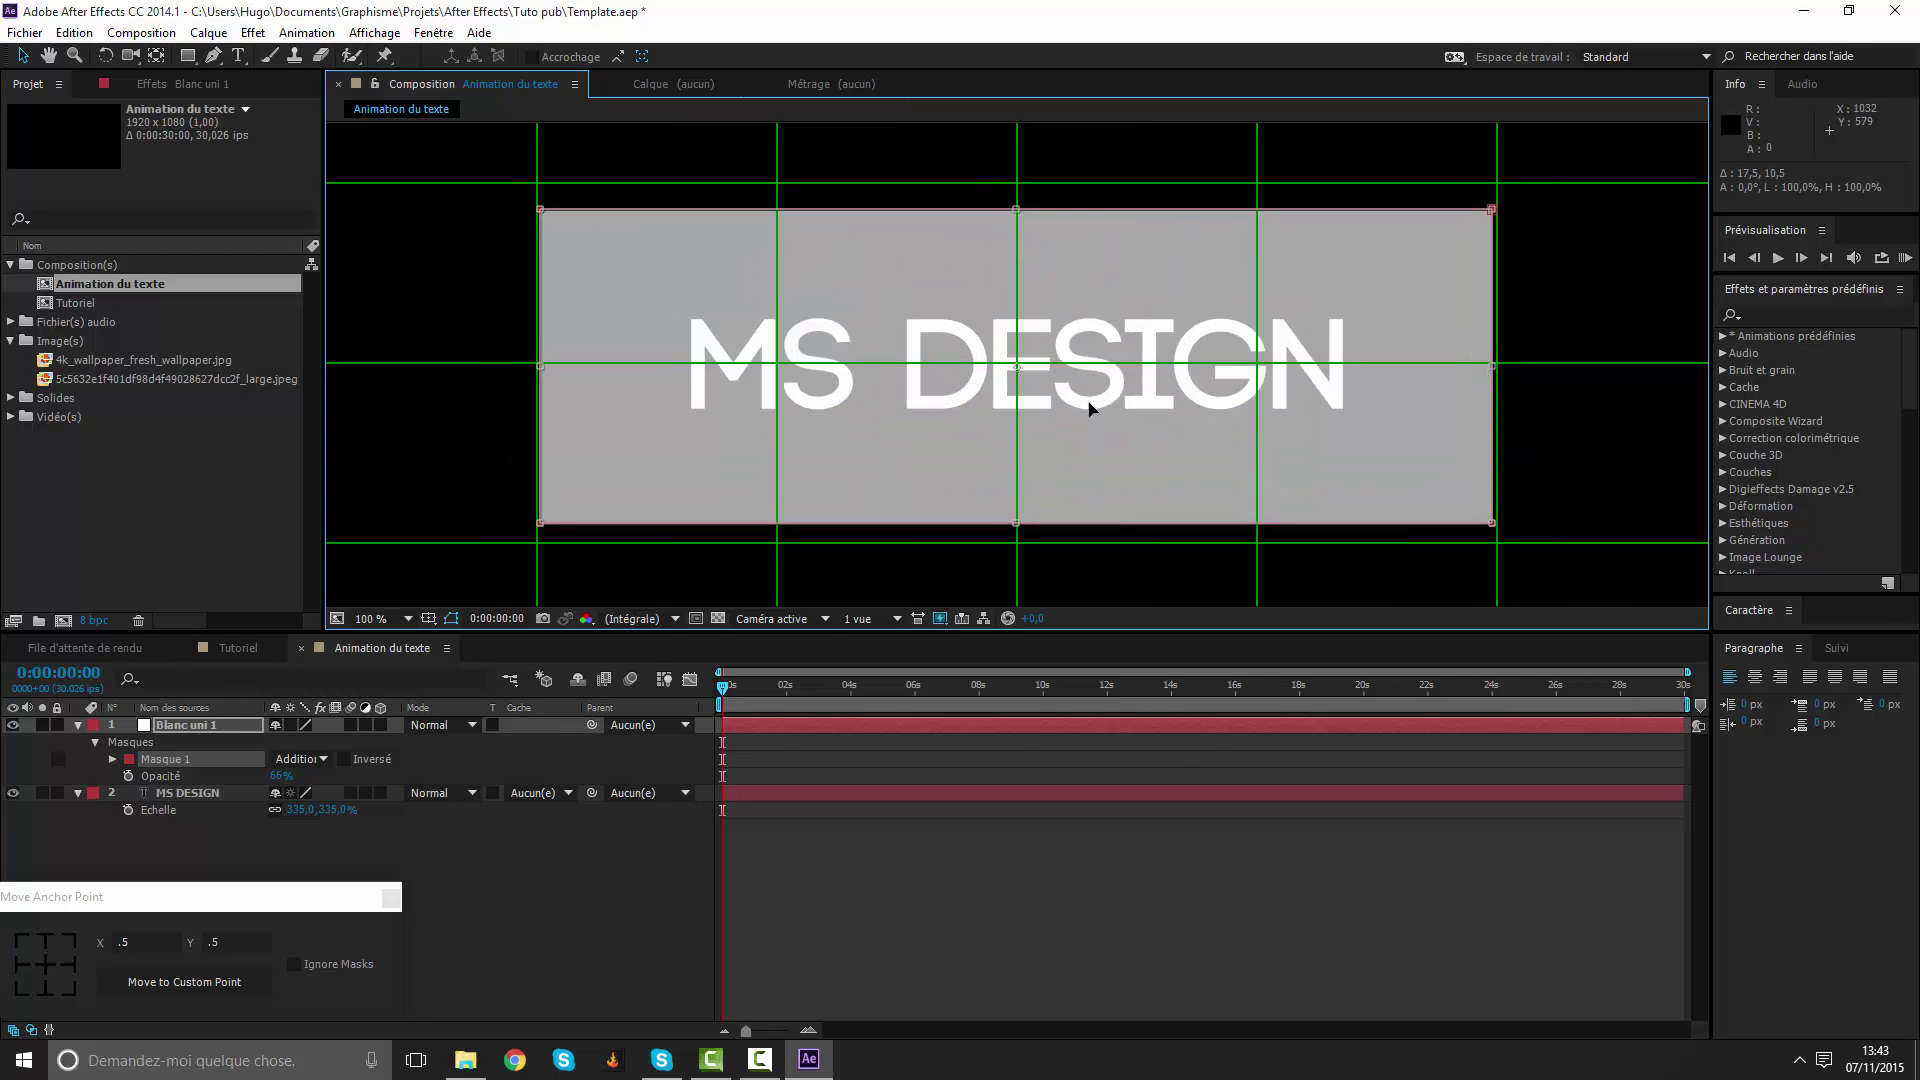
{"action": "key", "text": "Up"}
{"action": "key", "text": "Up"}
{"action": "key", "text": "Up"}
{"action": "key", "text": "Up"}
{"action": "key", "text": "Up"}
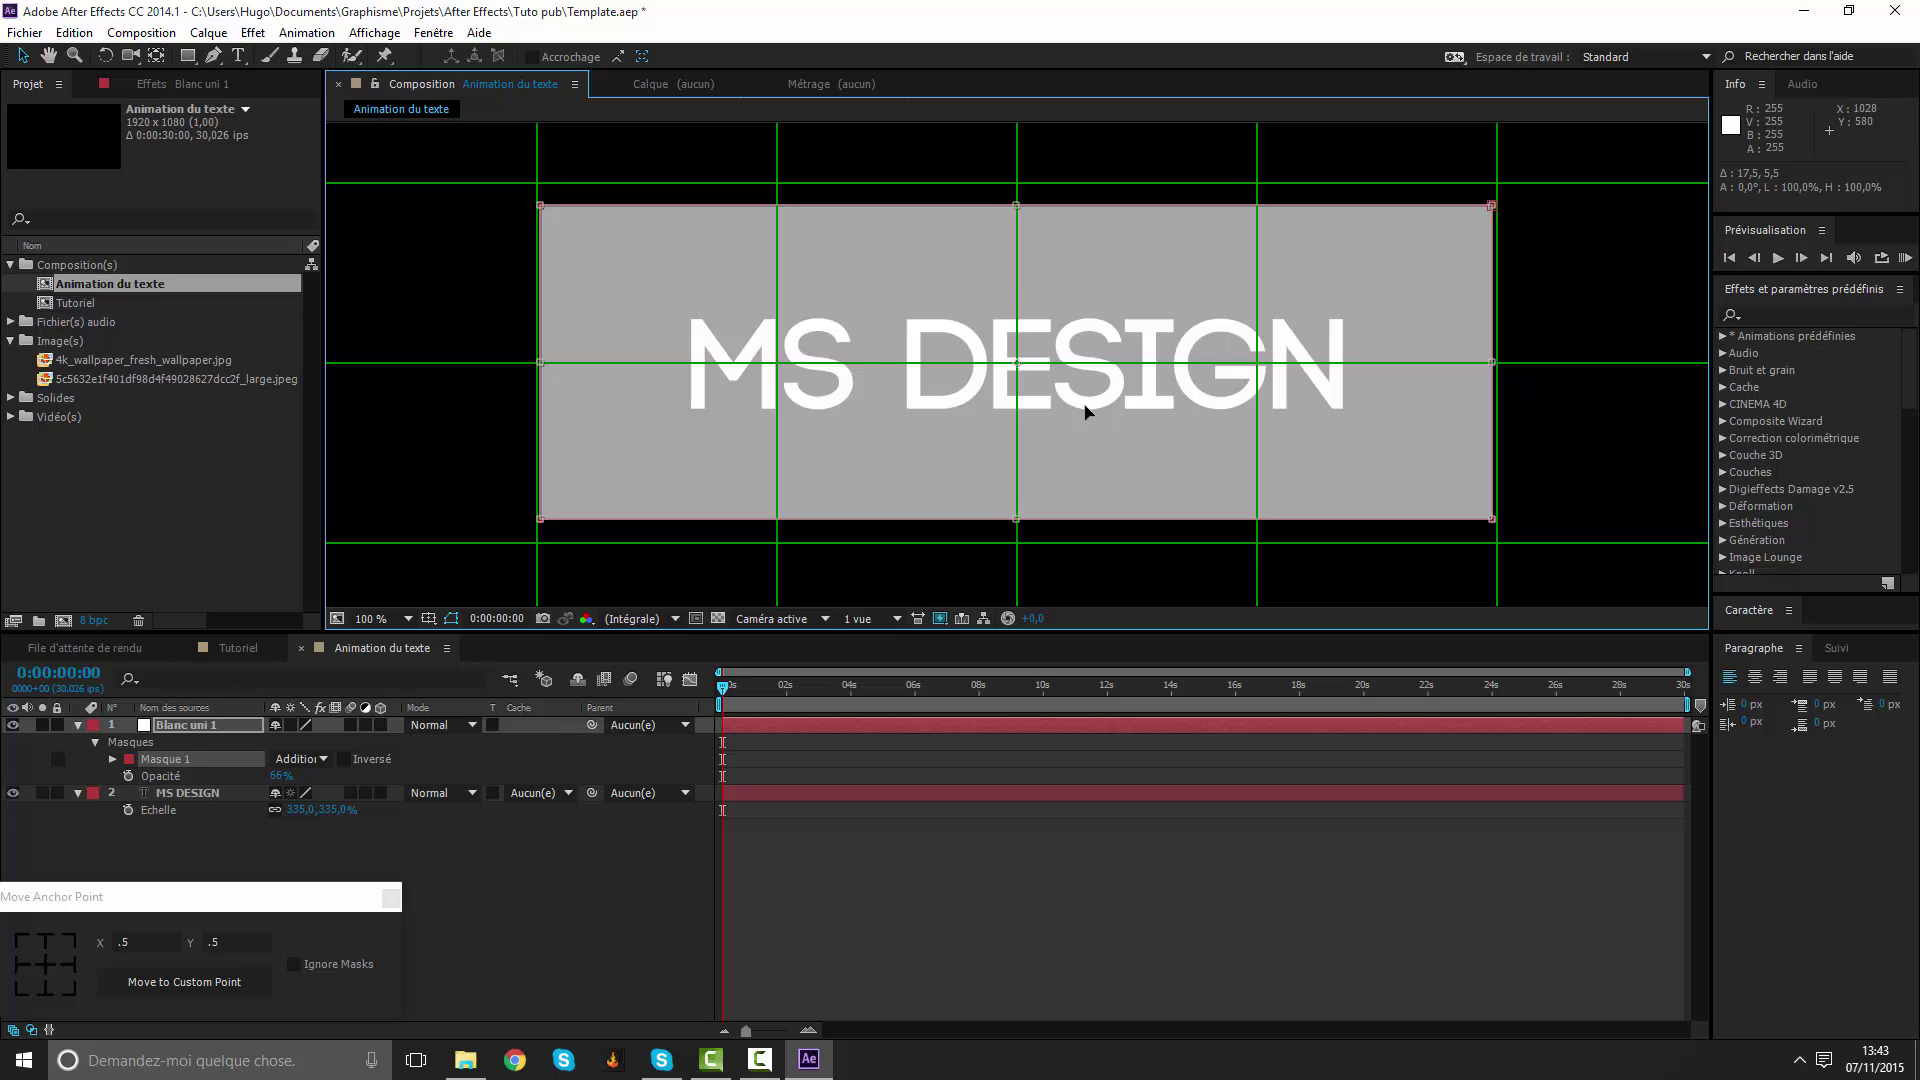
{"action": "scroll", "coordinate": [1088, 410], "scroll_direction": "down", "scroll_amount": 2}
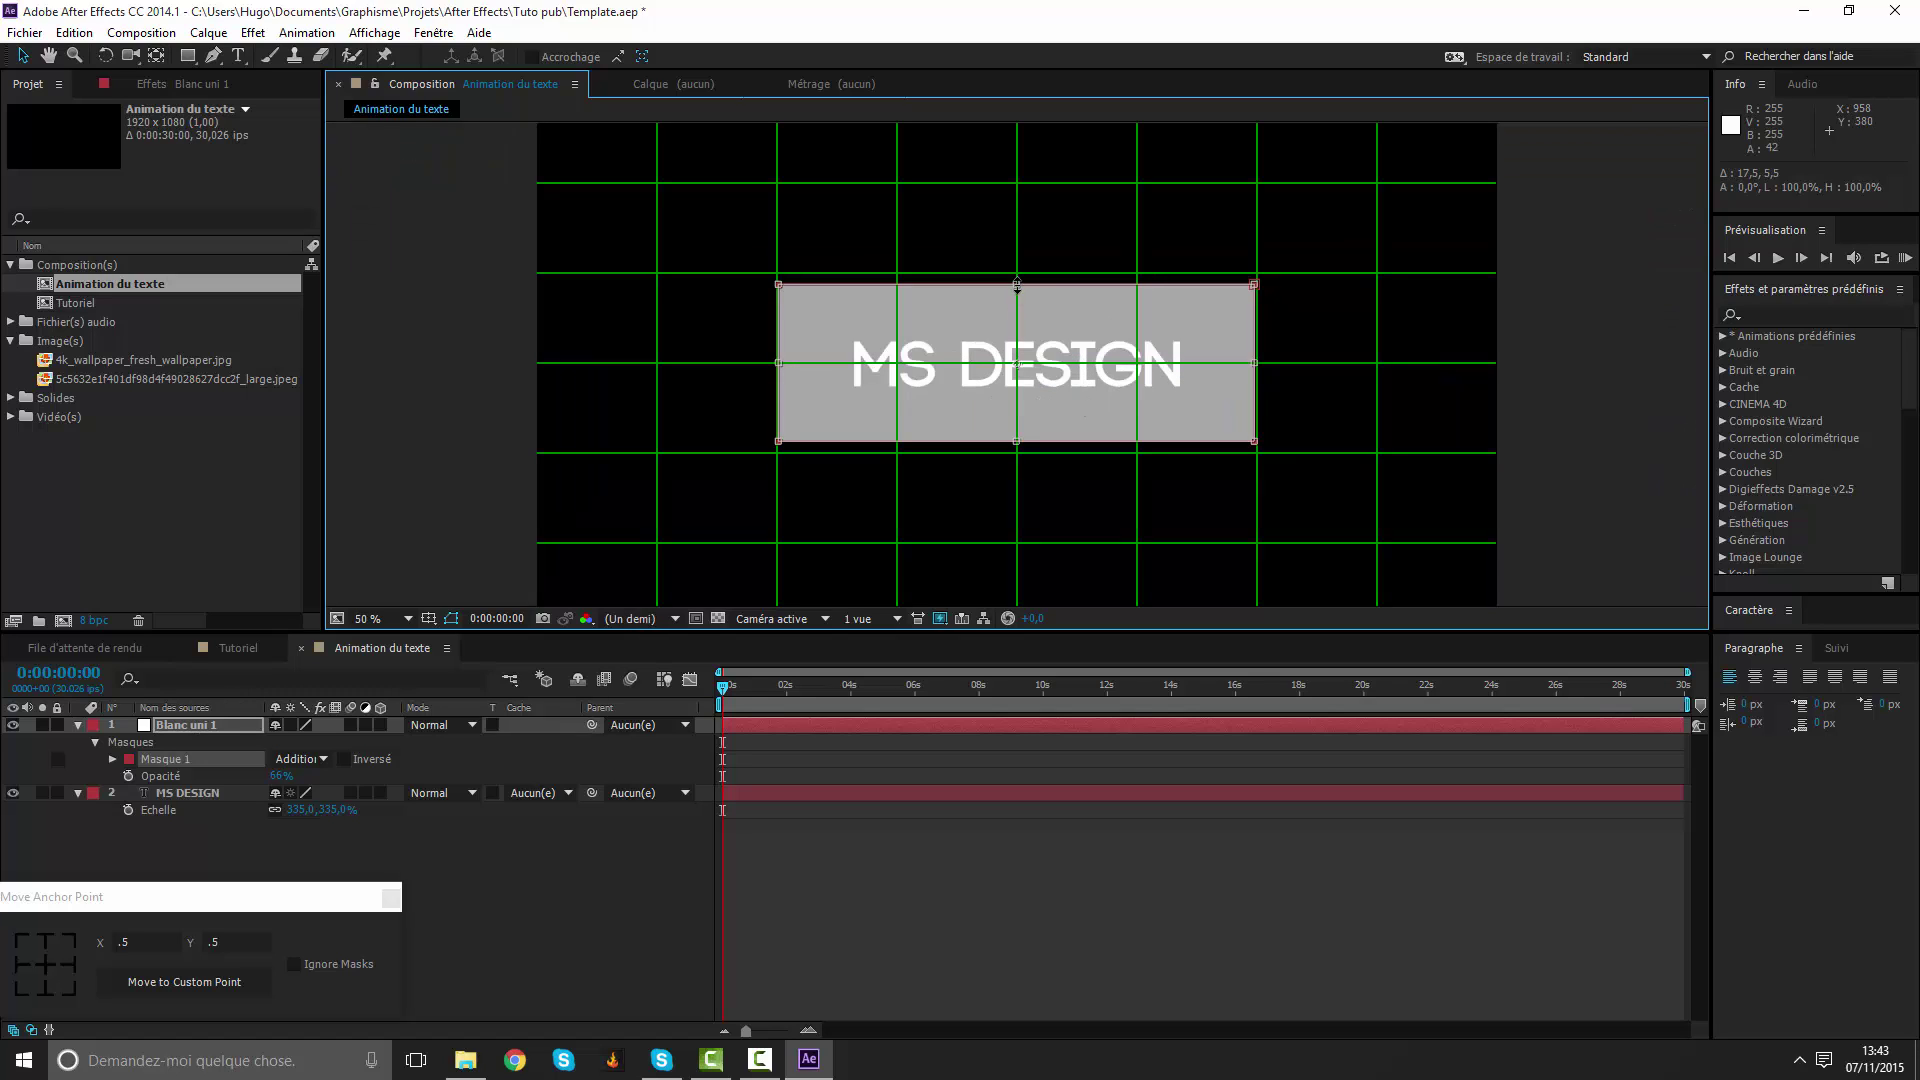
Pull the mask's top, bottom, left and right edges in snugly around the title.
{"action": "left_click_drag", "start_coordinate": [1017, 285], "coordinate": [1030, 309]}
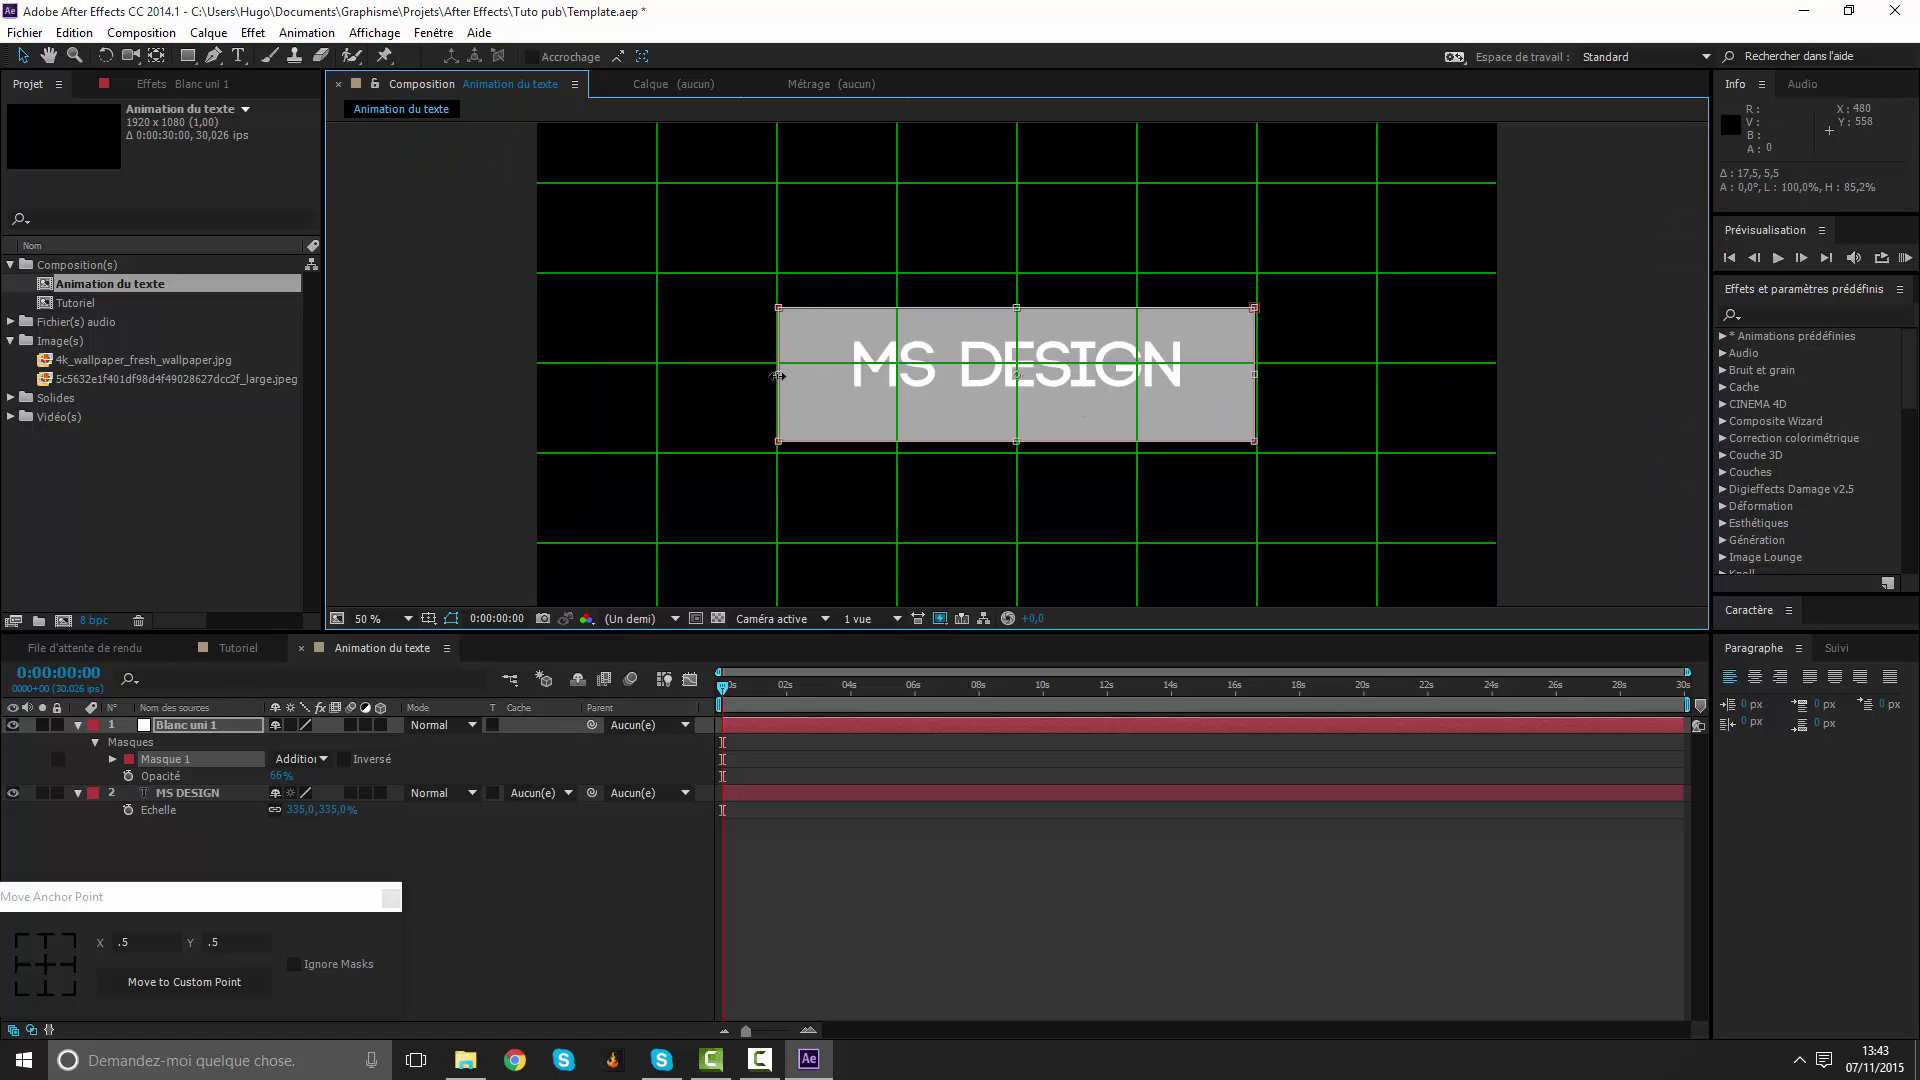
{"action": "left_click_drag", "start_coordinate": [778, 375], "coordinate": [776, 382]}
{"action": "left_click_drag", "start_coordinate": [1253, 377], "coordinate": [1257, 377]}
{"action": "left_click_drag", "start_coordinate": [1017, 441], "coordinate": [1012, 420]}
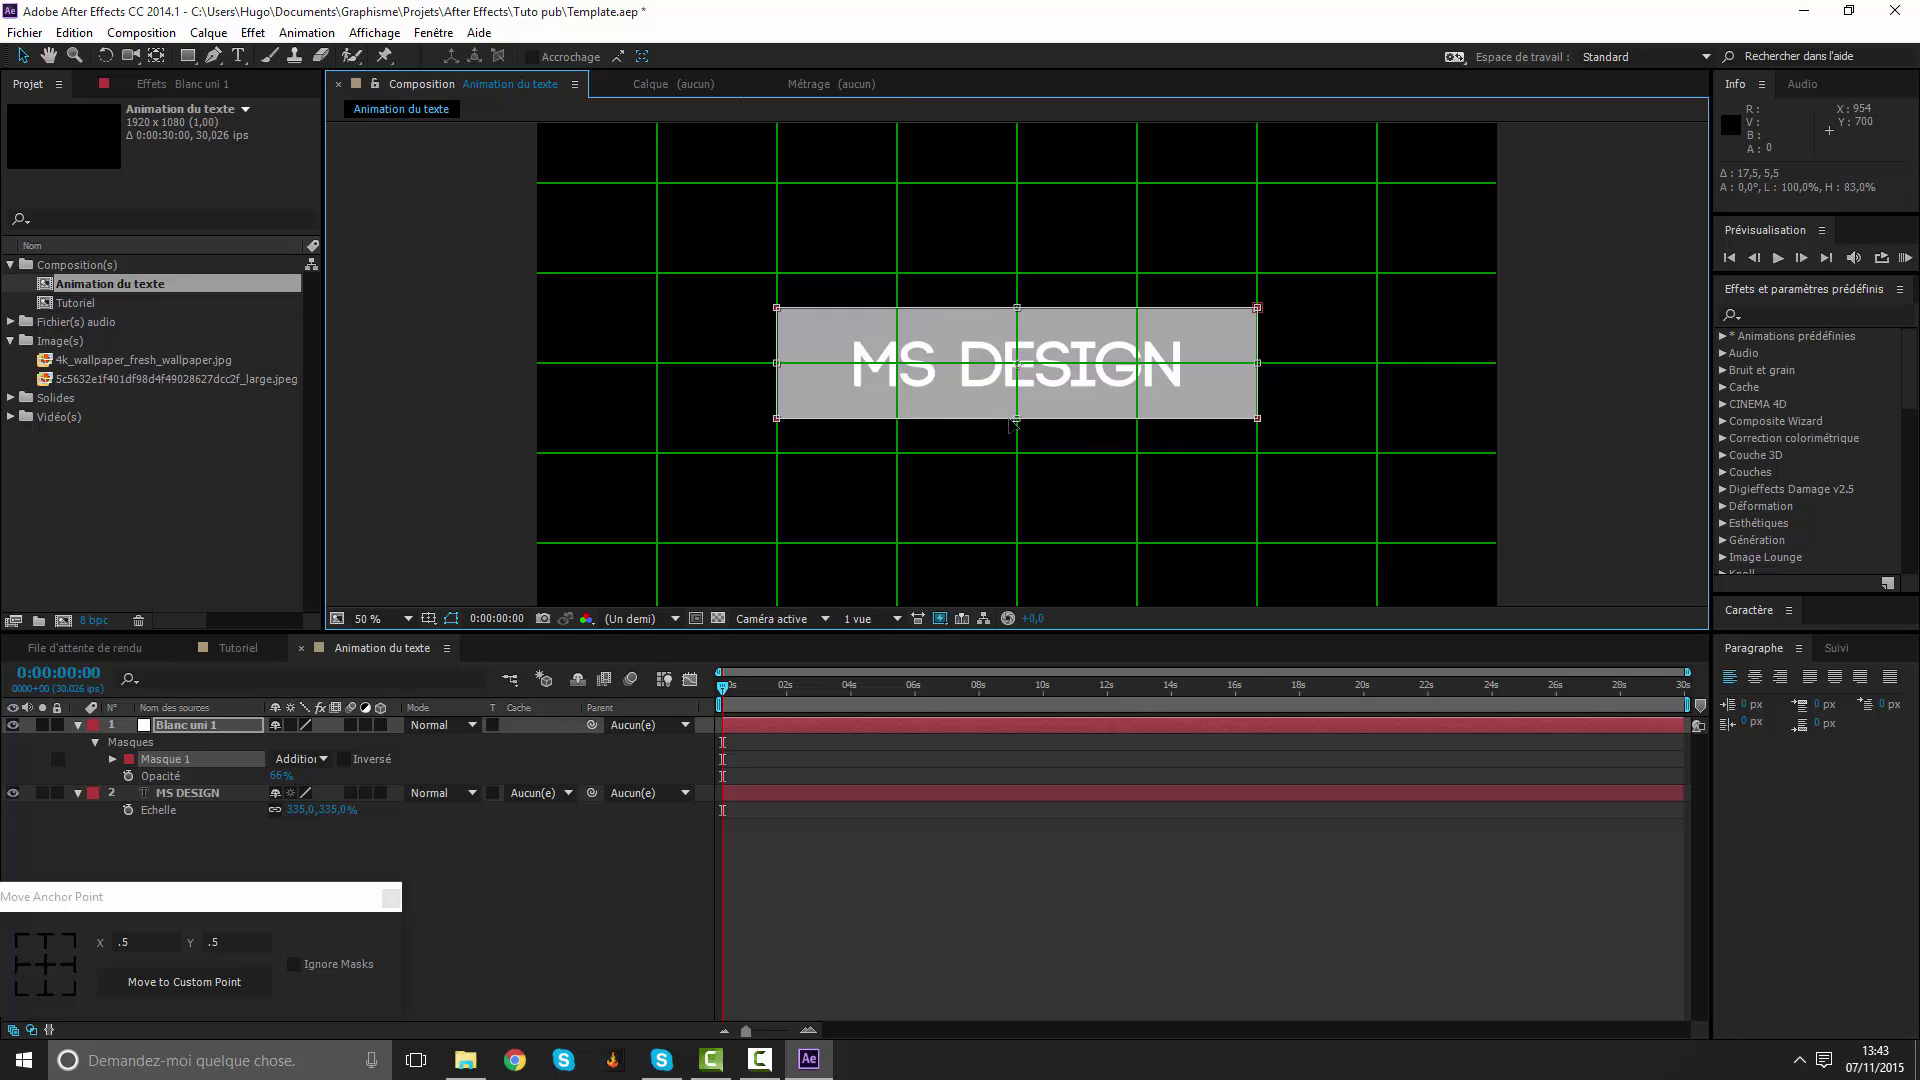
{"action": "left_click_drag", "start_coordinate": [779, 365], "coordinate": [794, 365]}
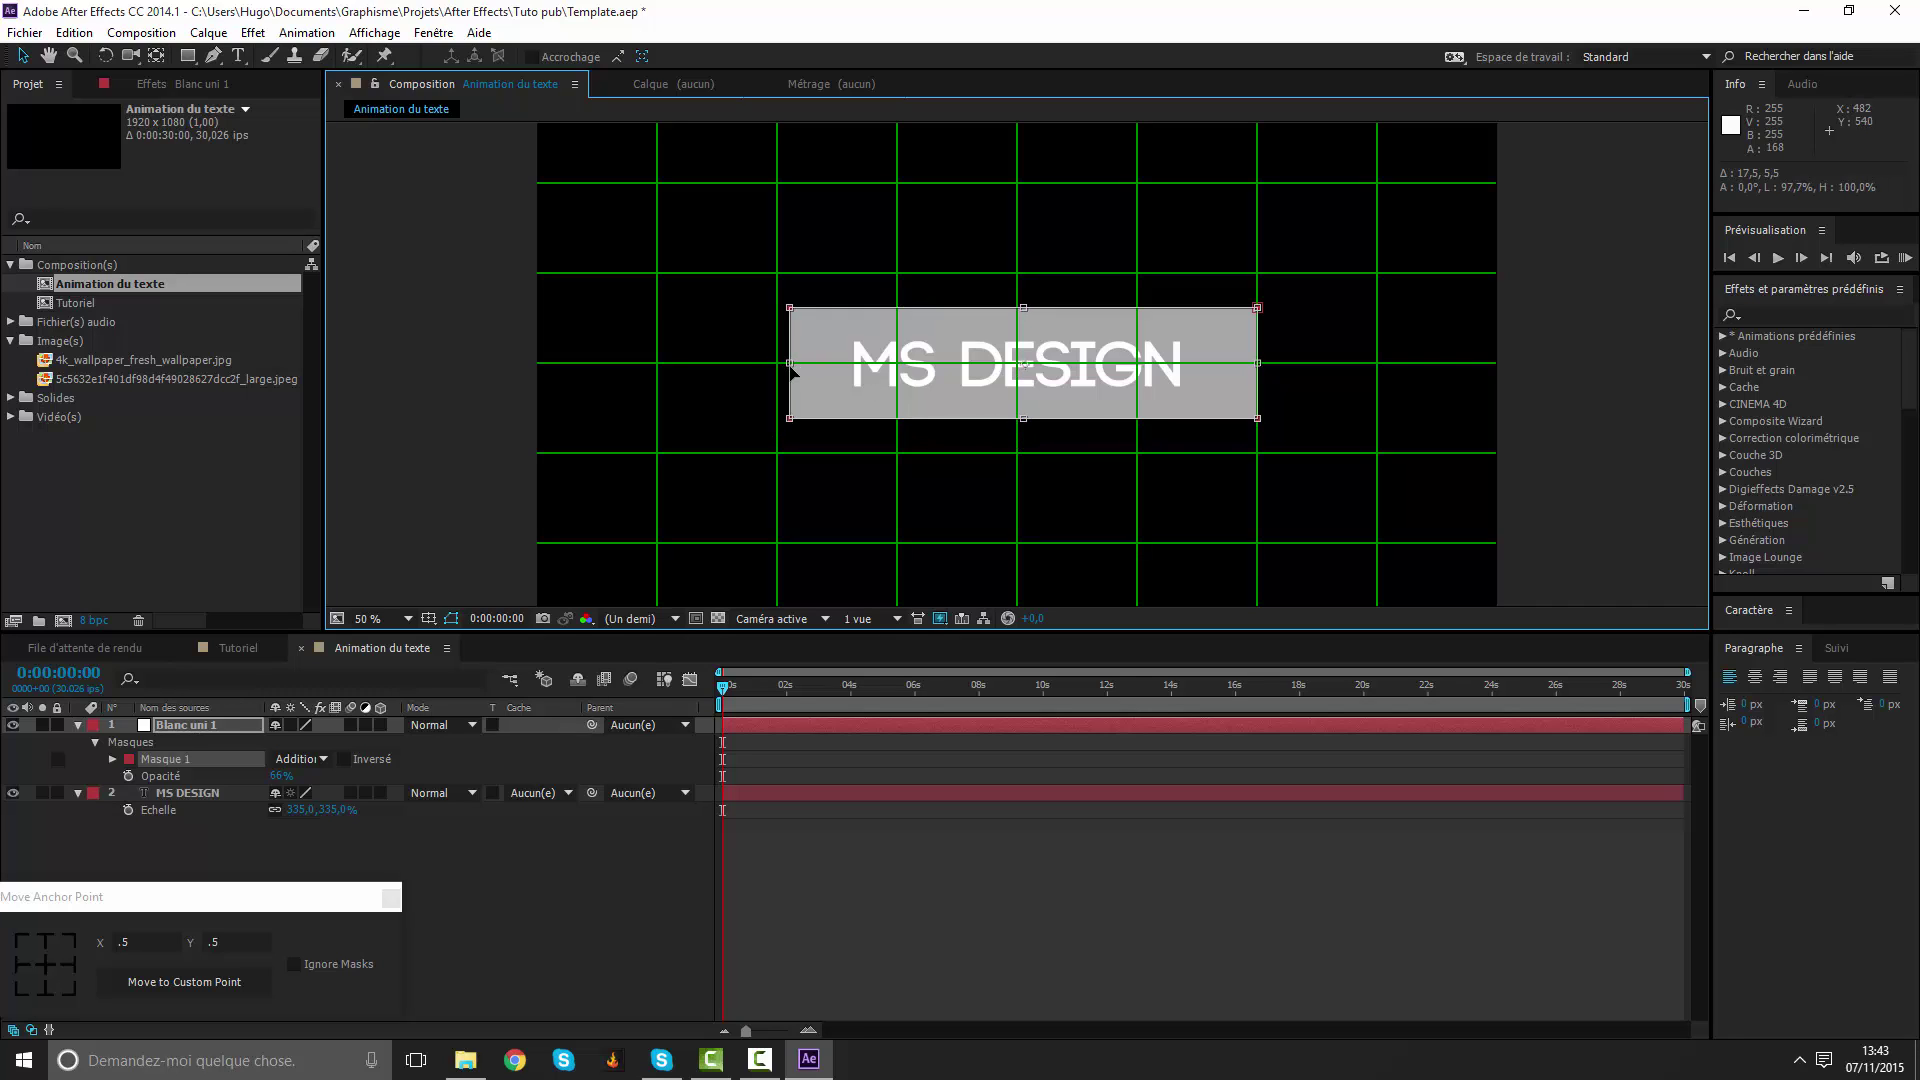
{"action": "left_click_drag", "start_coordinate": [1255, 365], "coordinate": [1249, 365]}
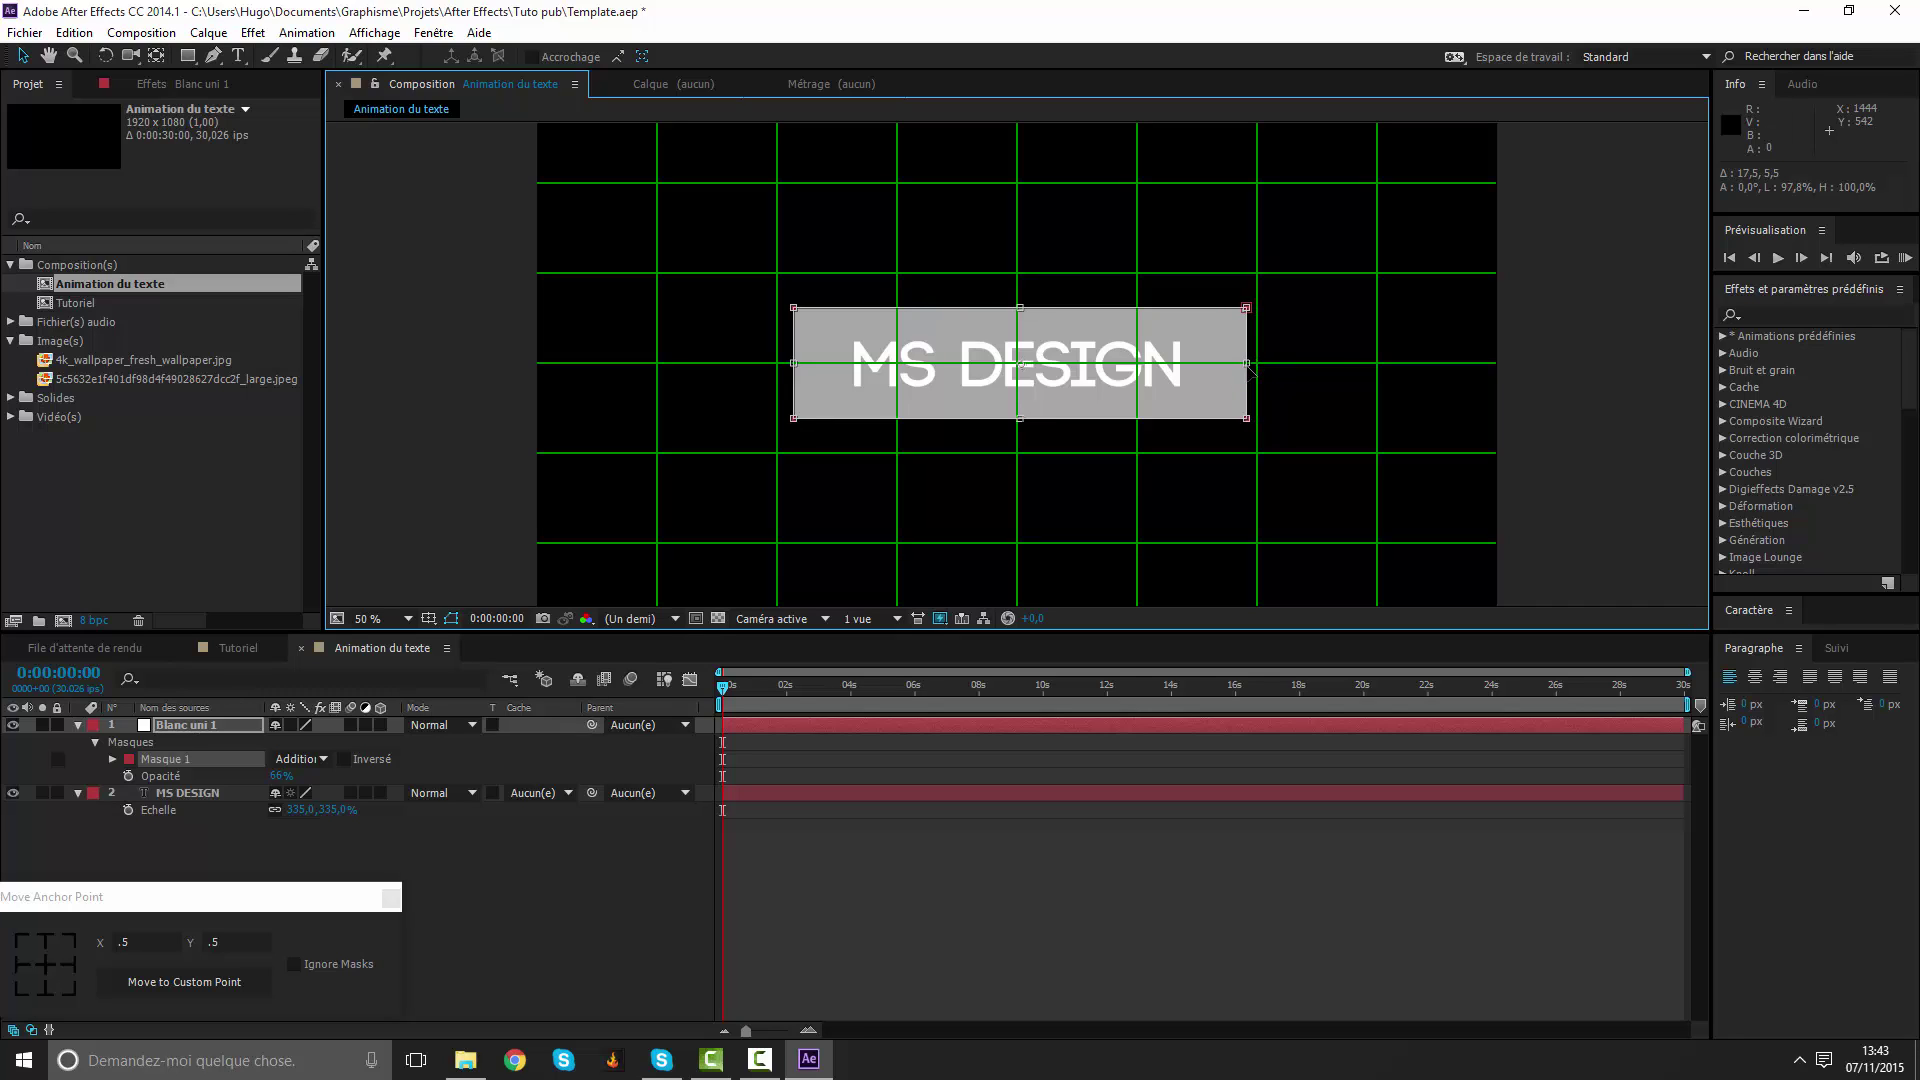
Set the white solid's opacity to 100%.
{"action": "left_click", "coordinate": [929, 895]}
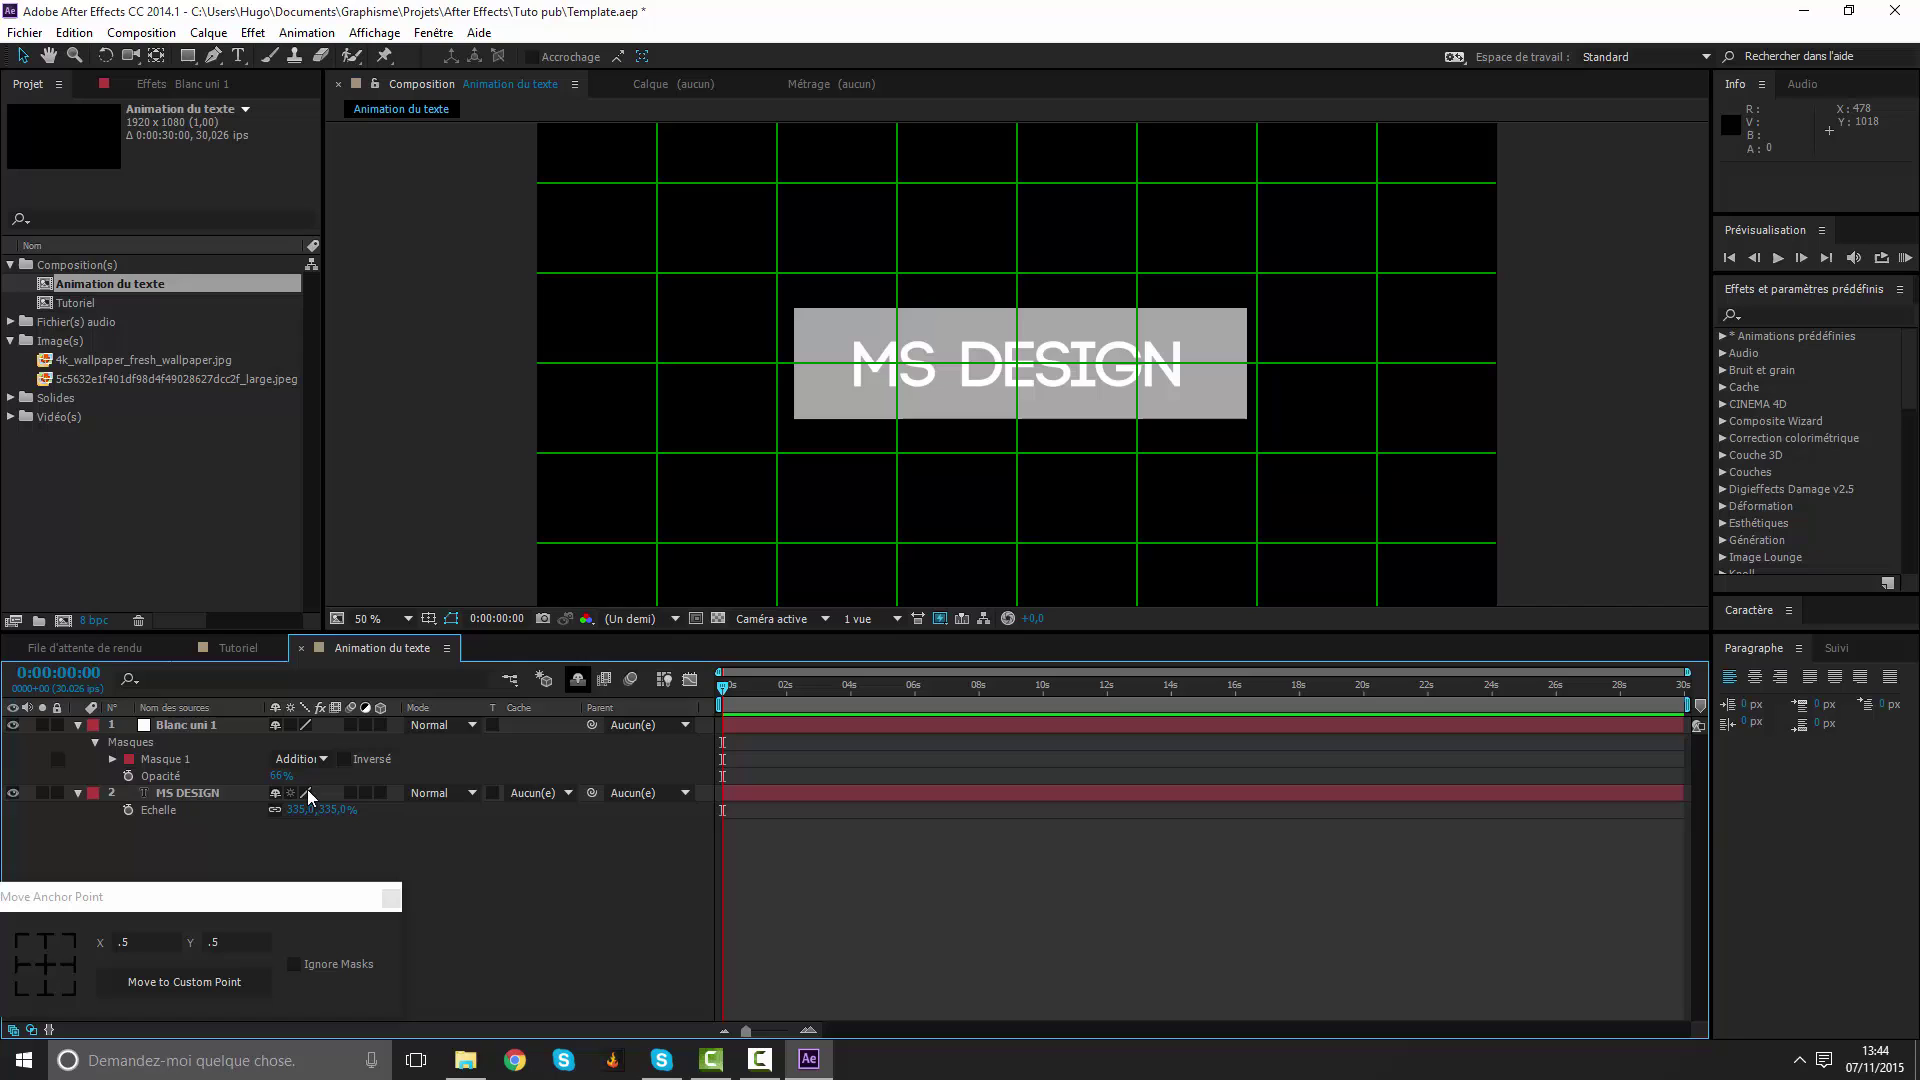
{"action": "left_click", "coordinate": [174, 728]}
{"action": "key", "text": "t"}
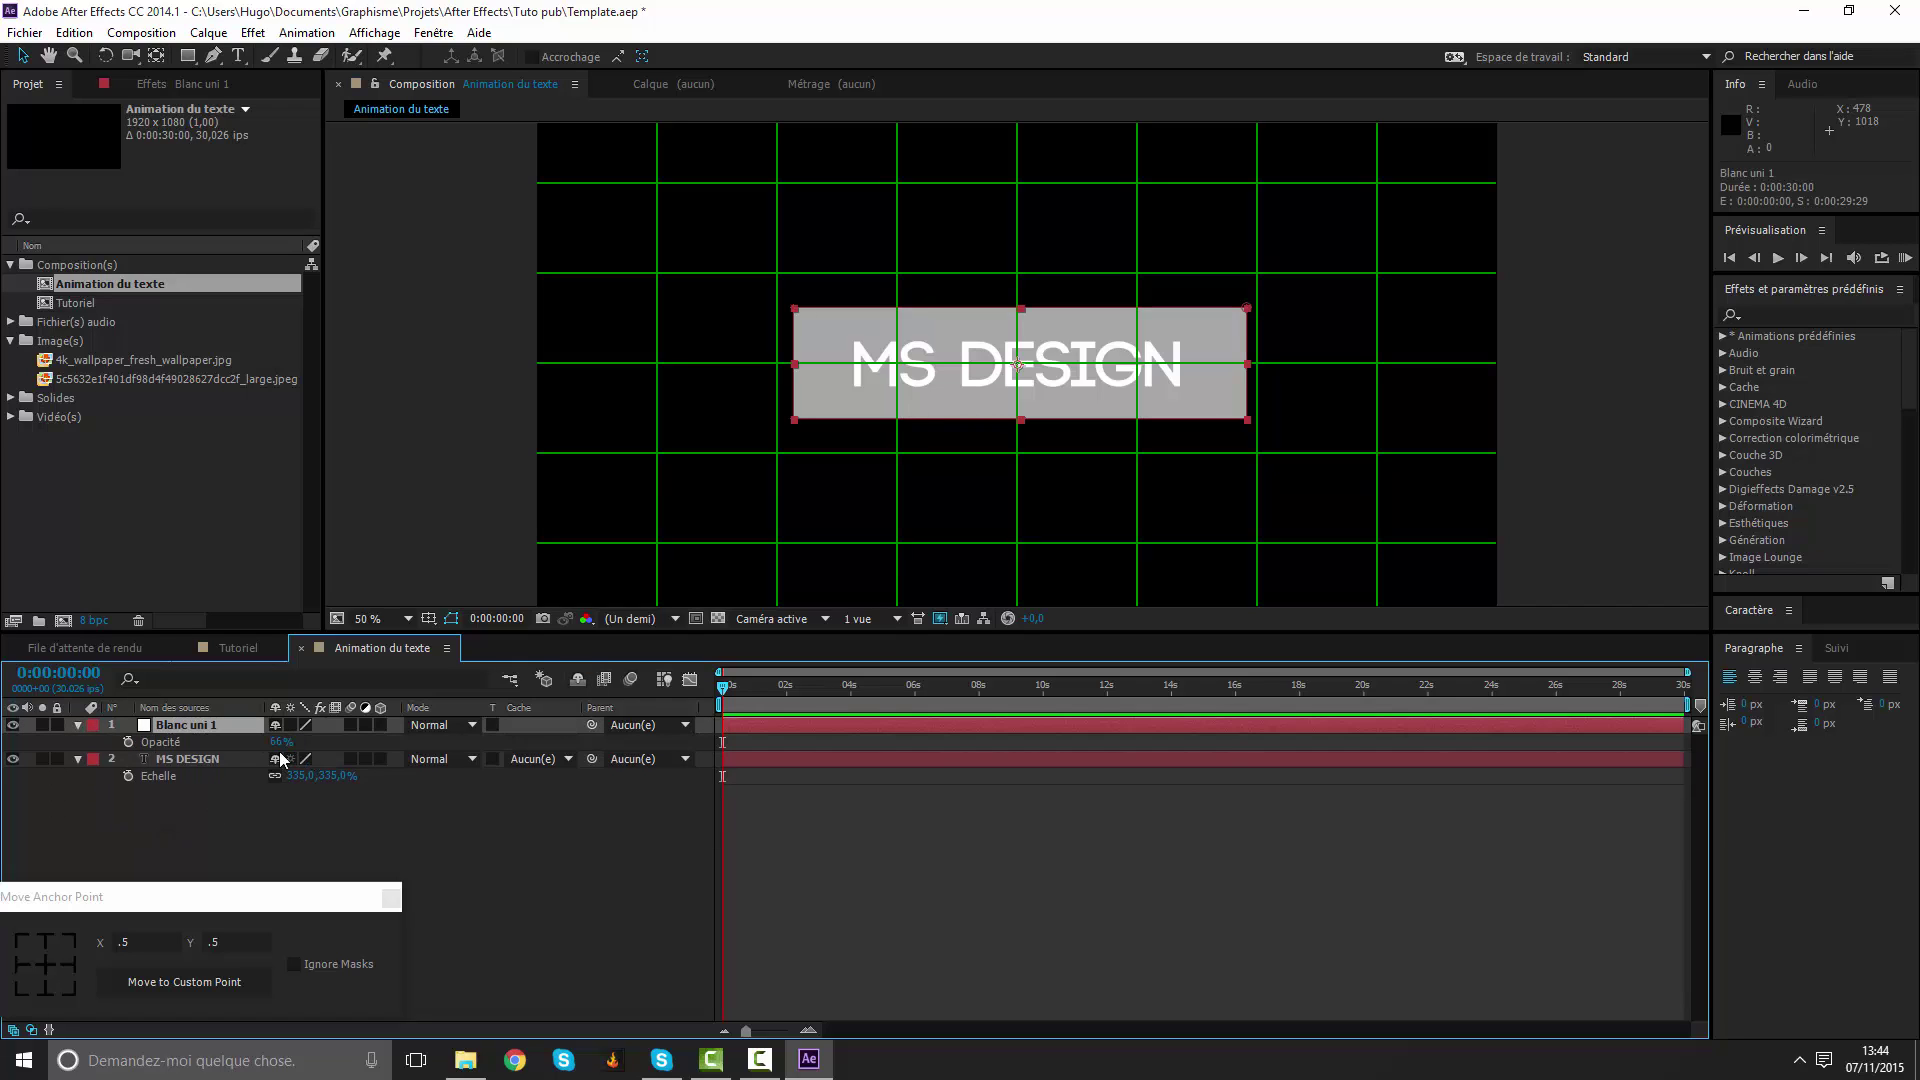
{"action": "left_click_drag", "start_coordinate": [281, 742], "coordinate": [400, 739]}
{"action": "left_click", "coordinate": [1159, 920]}
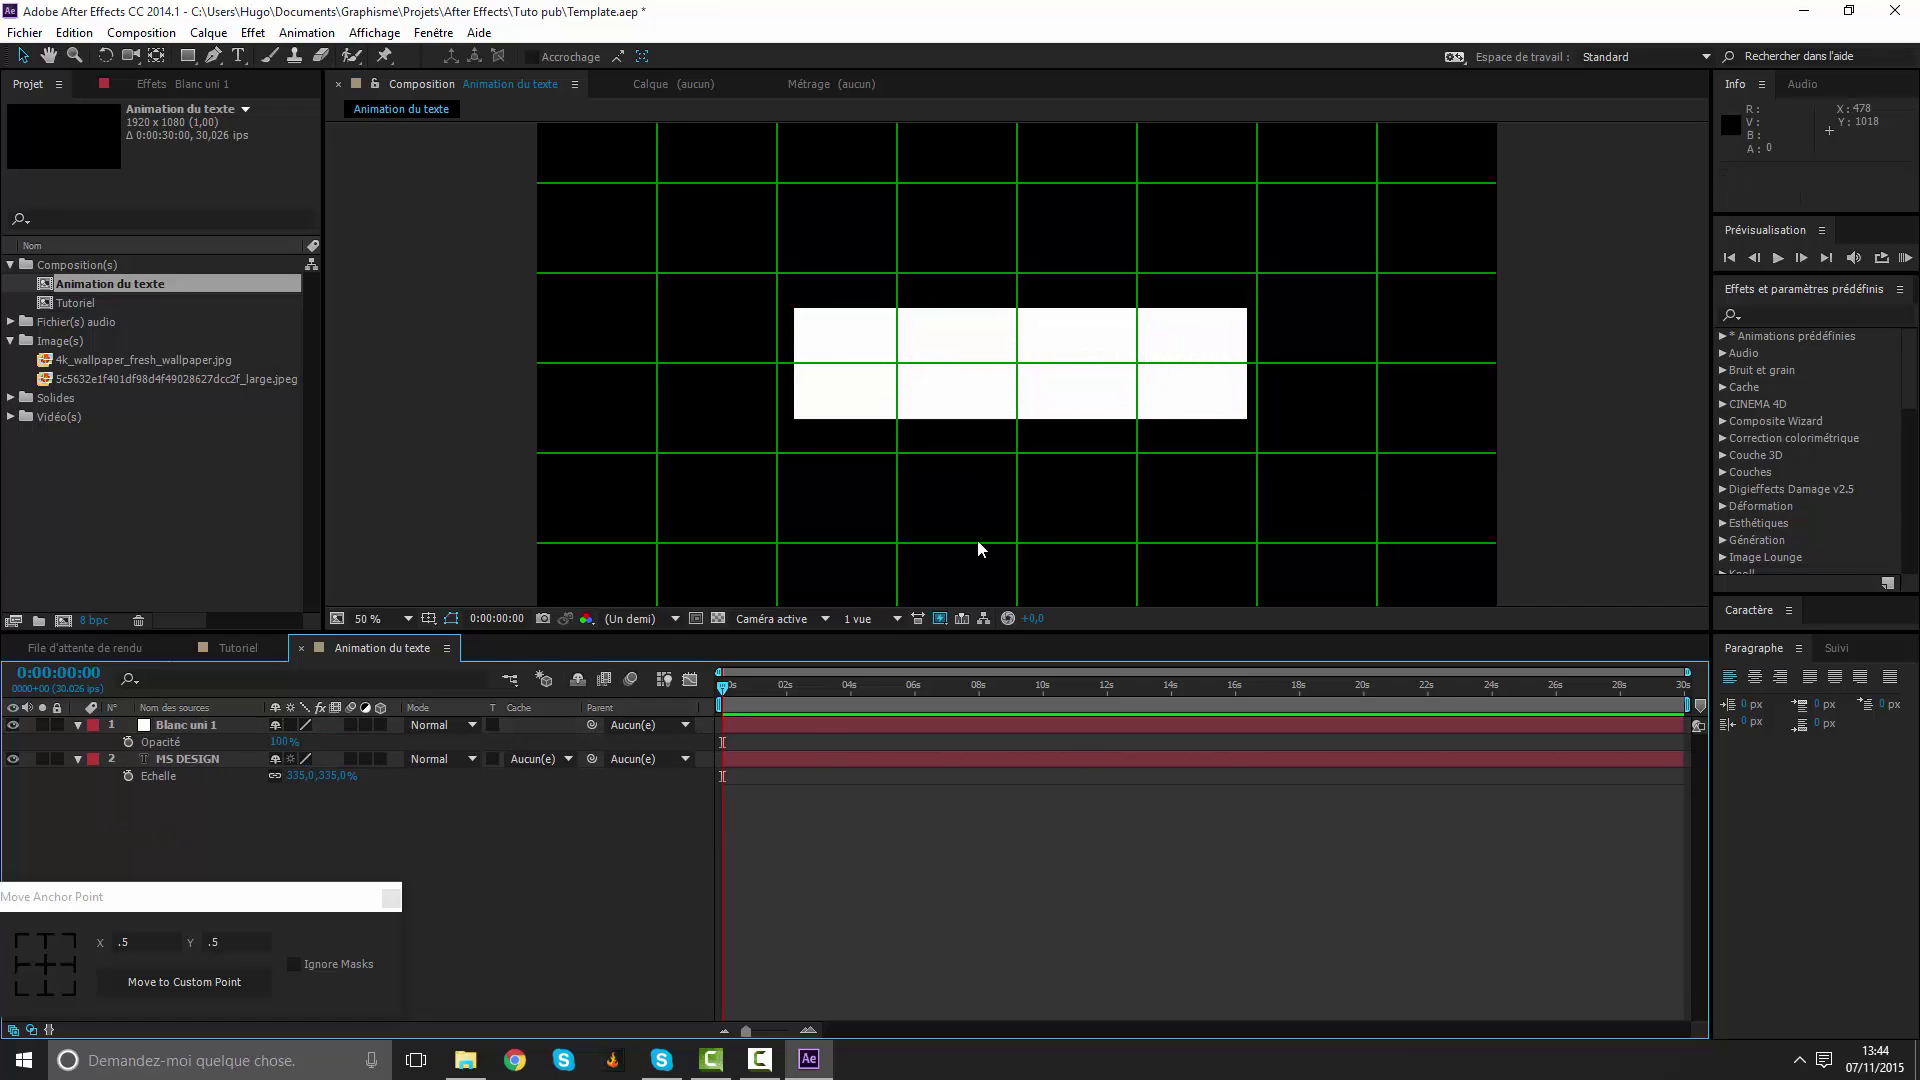
Hide the proportional grid and zoom the composition view out.
{"action": "left_click", "coordinate": [428, 618]}
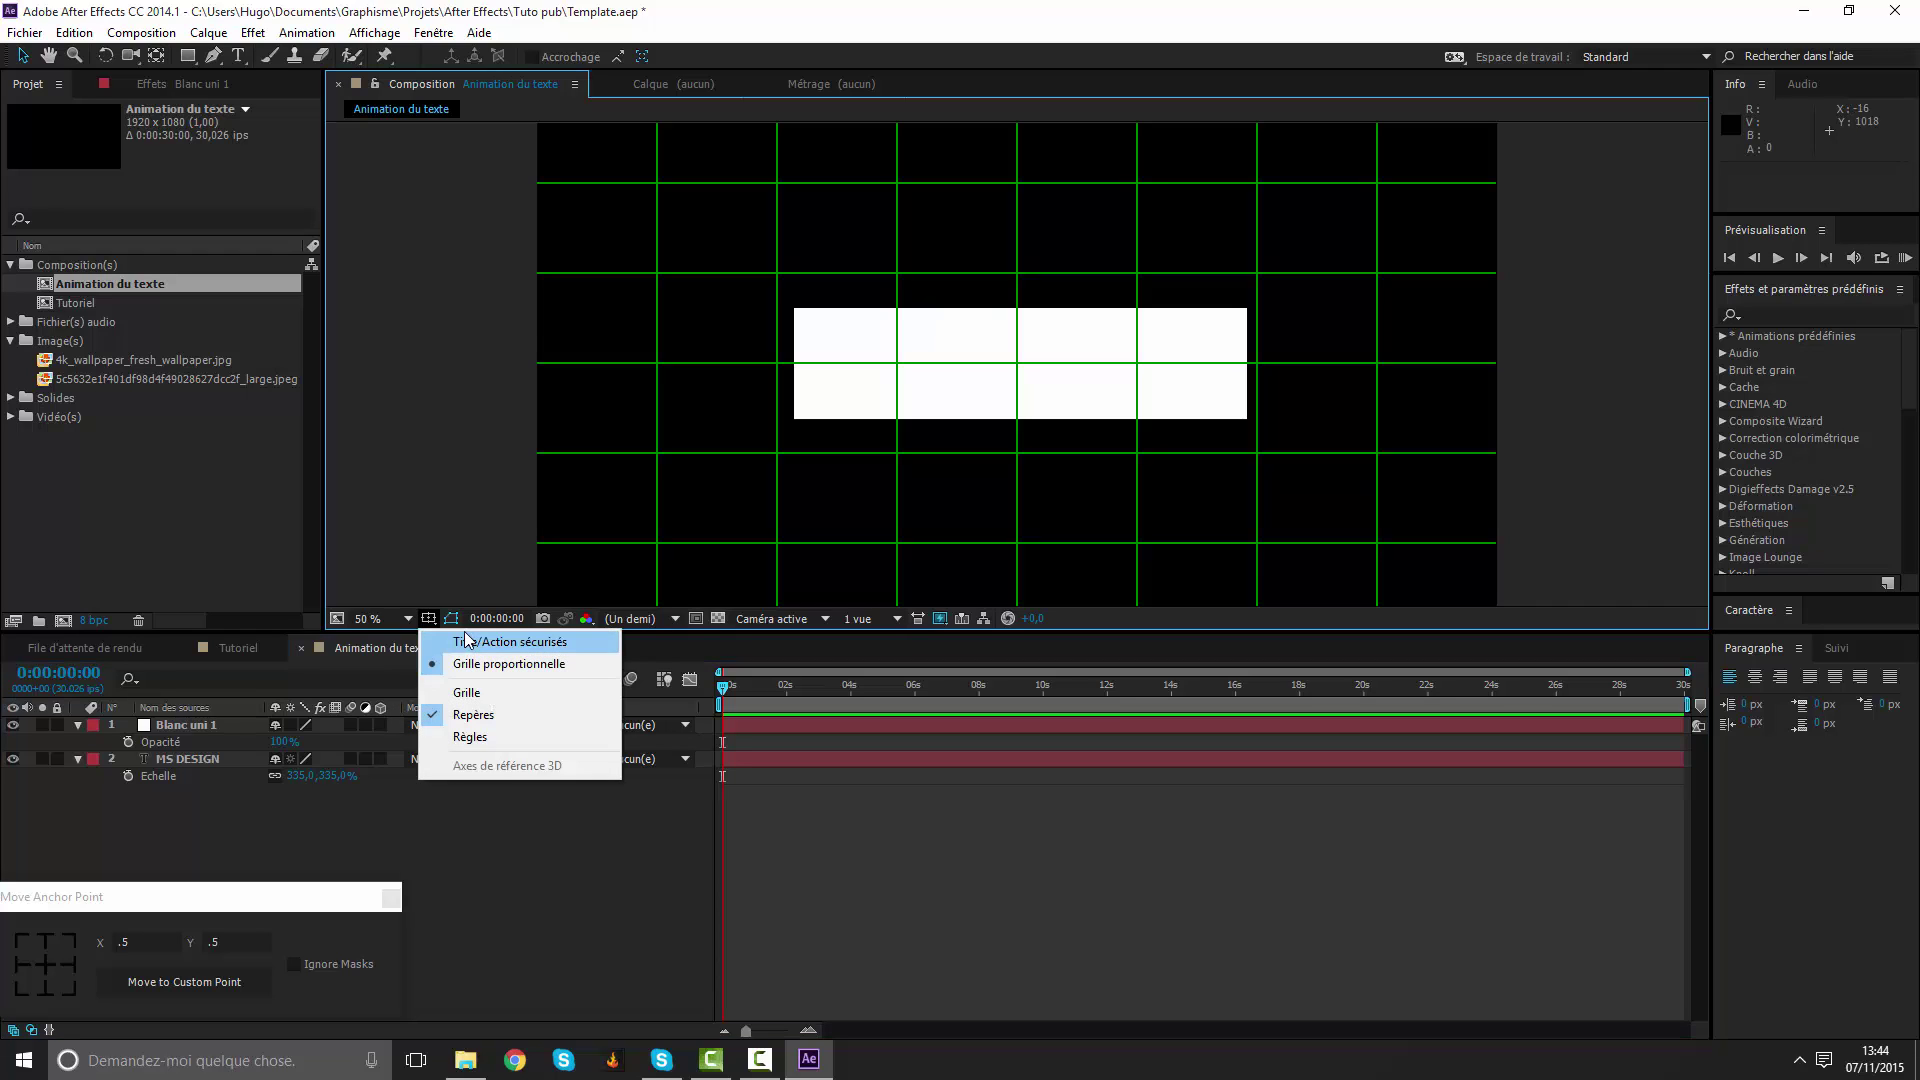
{"action": "left_click", "coordinate": [464, 664]}
{"action": "key", "text": "comma"}
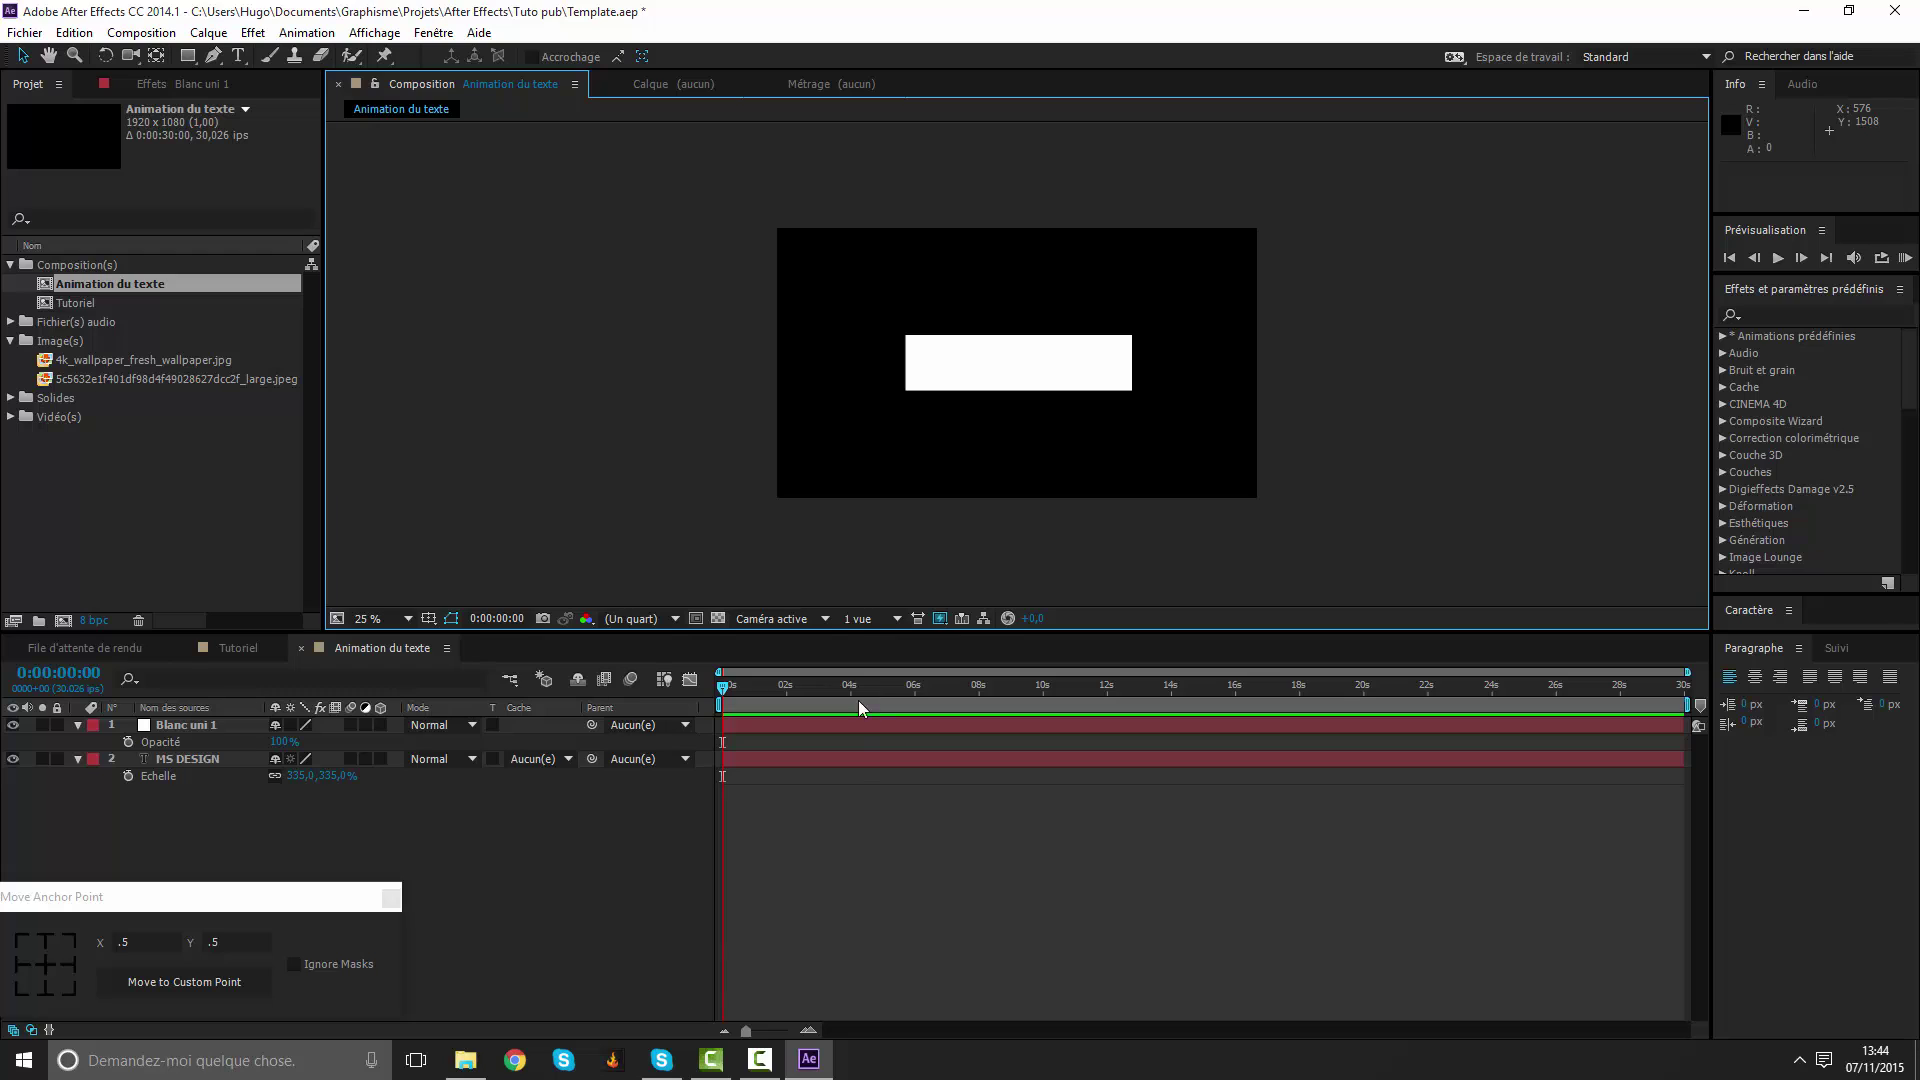
Search the effects list for 'trait', then retype the search as 'stroke' and clear it.
{"action": "left_click", "coordinate": [1762, 307]}
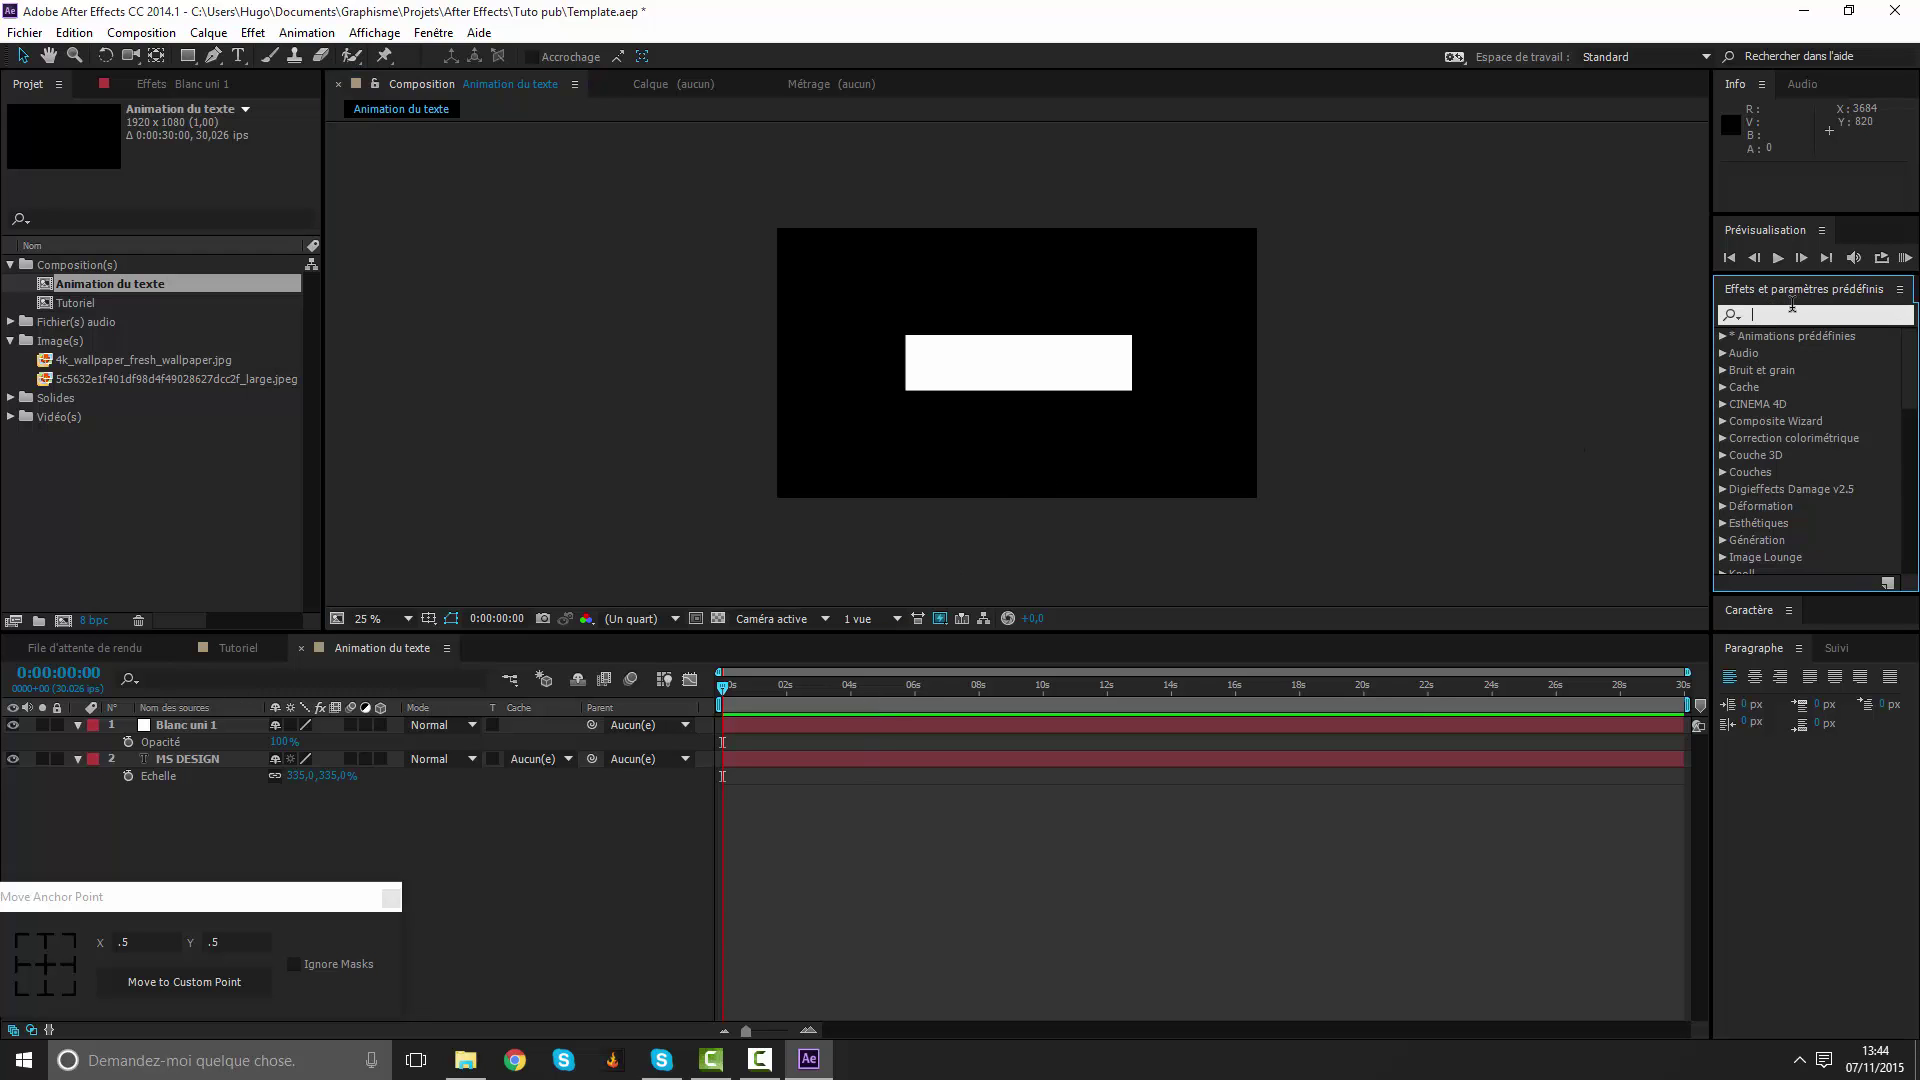
{"action": "type", "text": "trait"}
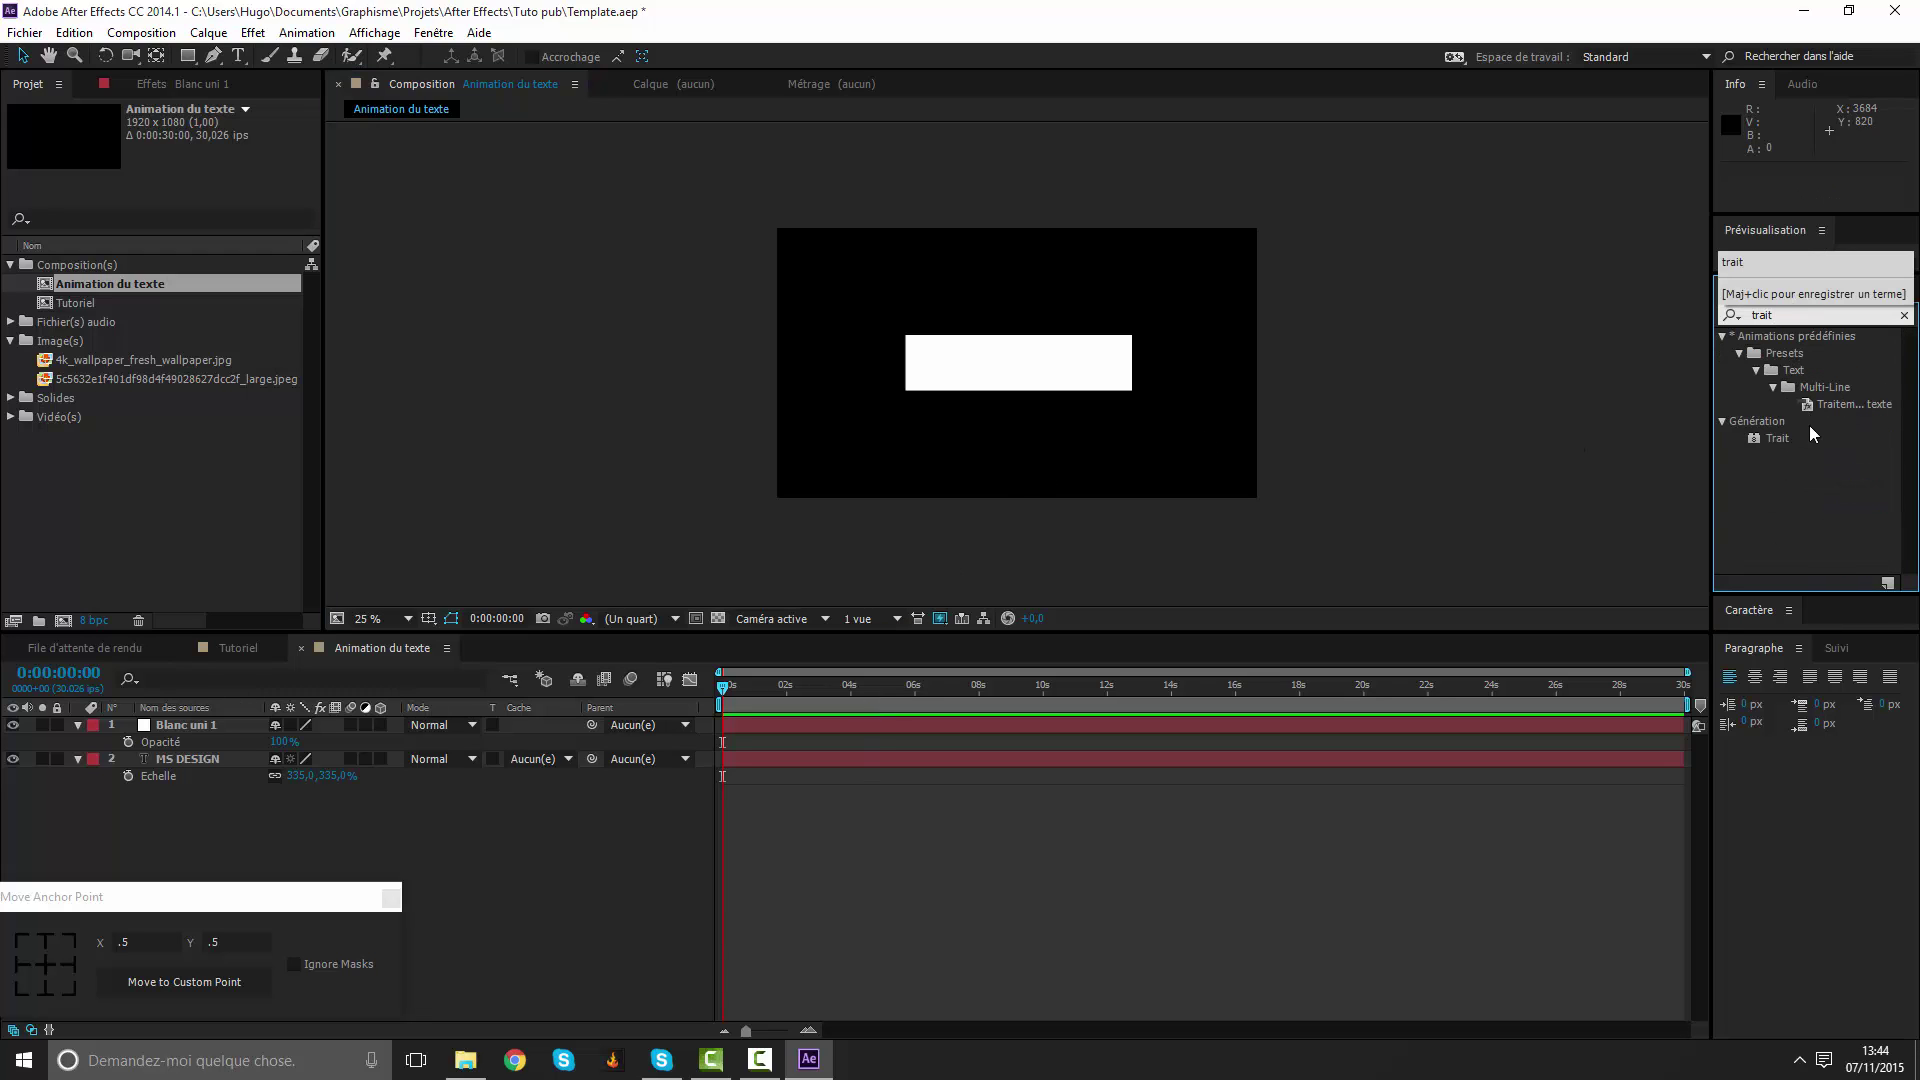
{"action": "left_click", "coordinate": [1771, 441]}
{"action": "left_click_drag", "start_coordinate": [1784, 442], "coordinate": [1761, 446]}
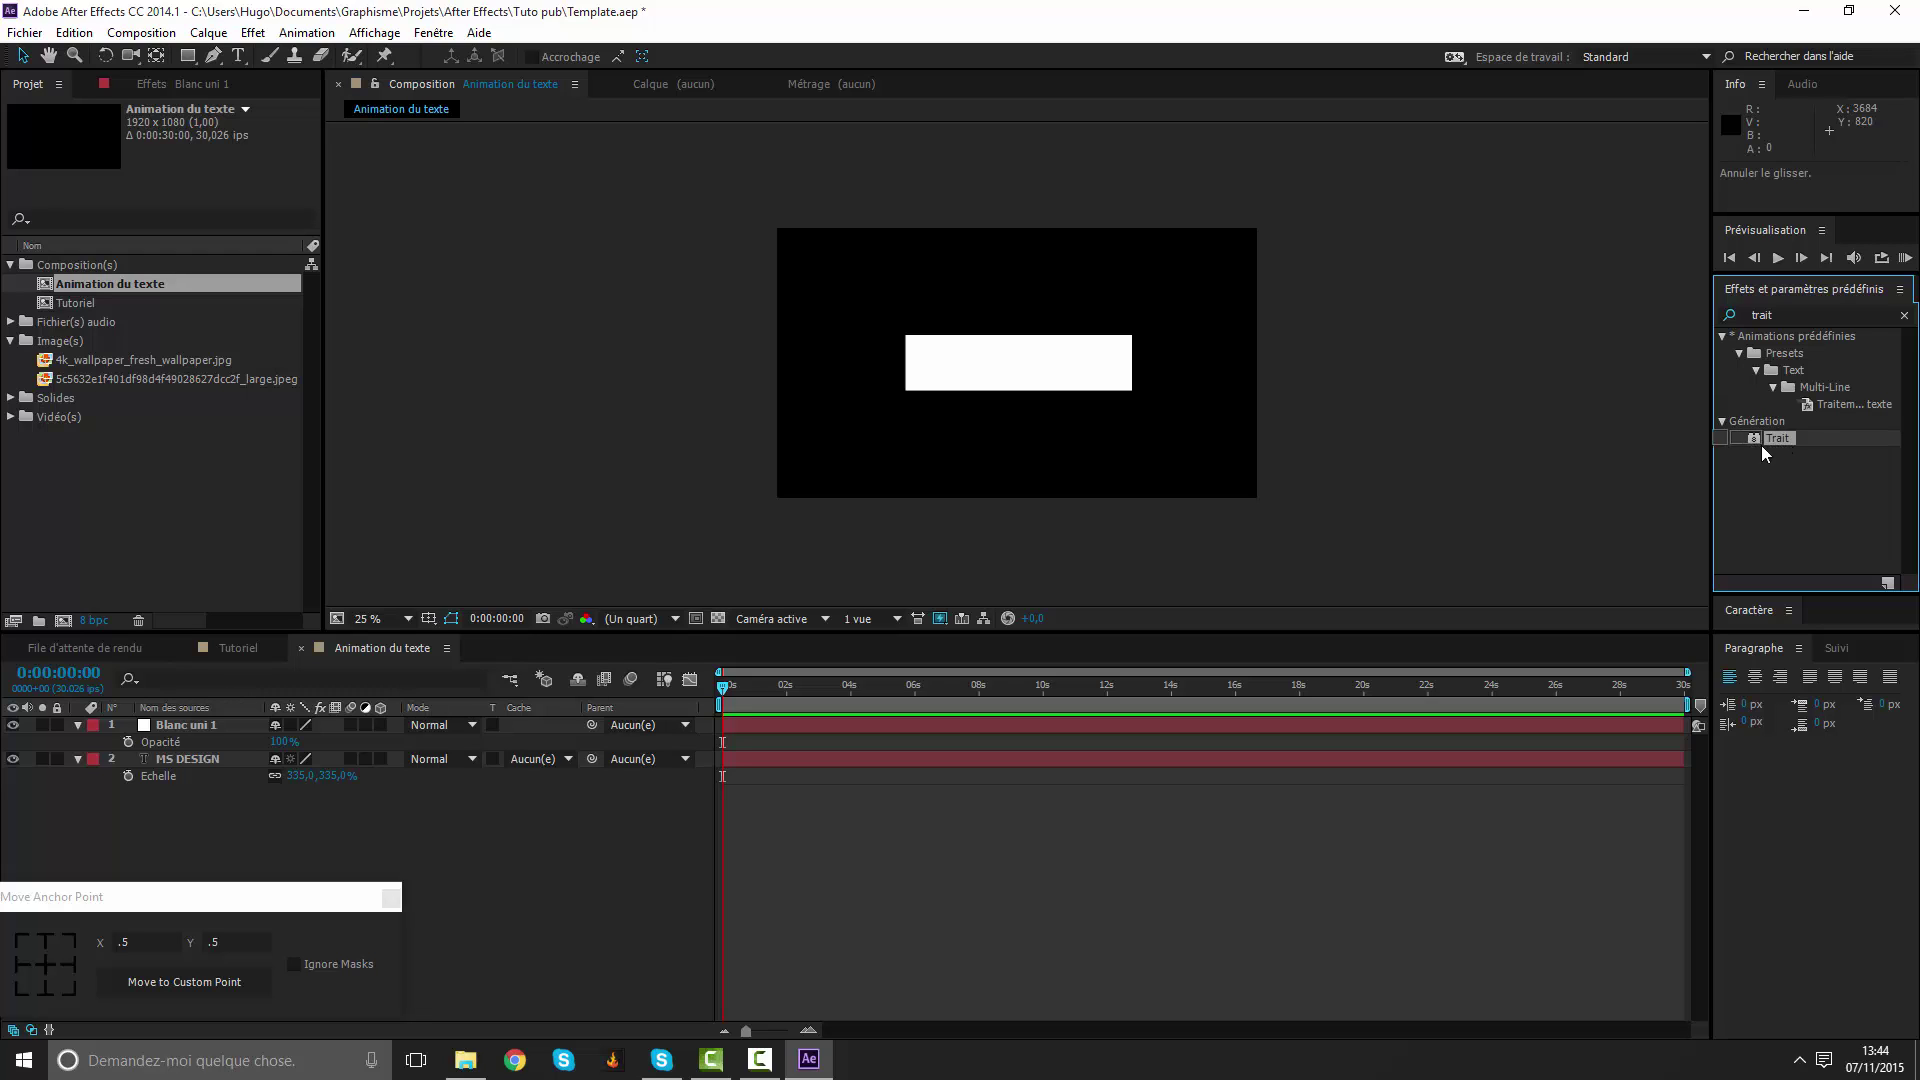
{"action": "double_click", "coordinate": [1806, 314]}
{"action": "type", "text": "stroke"}
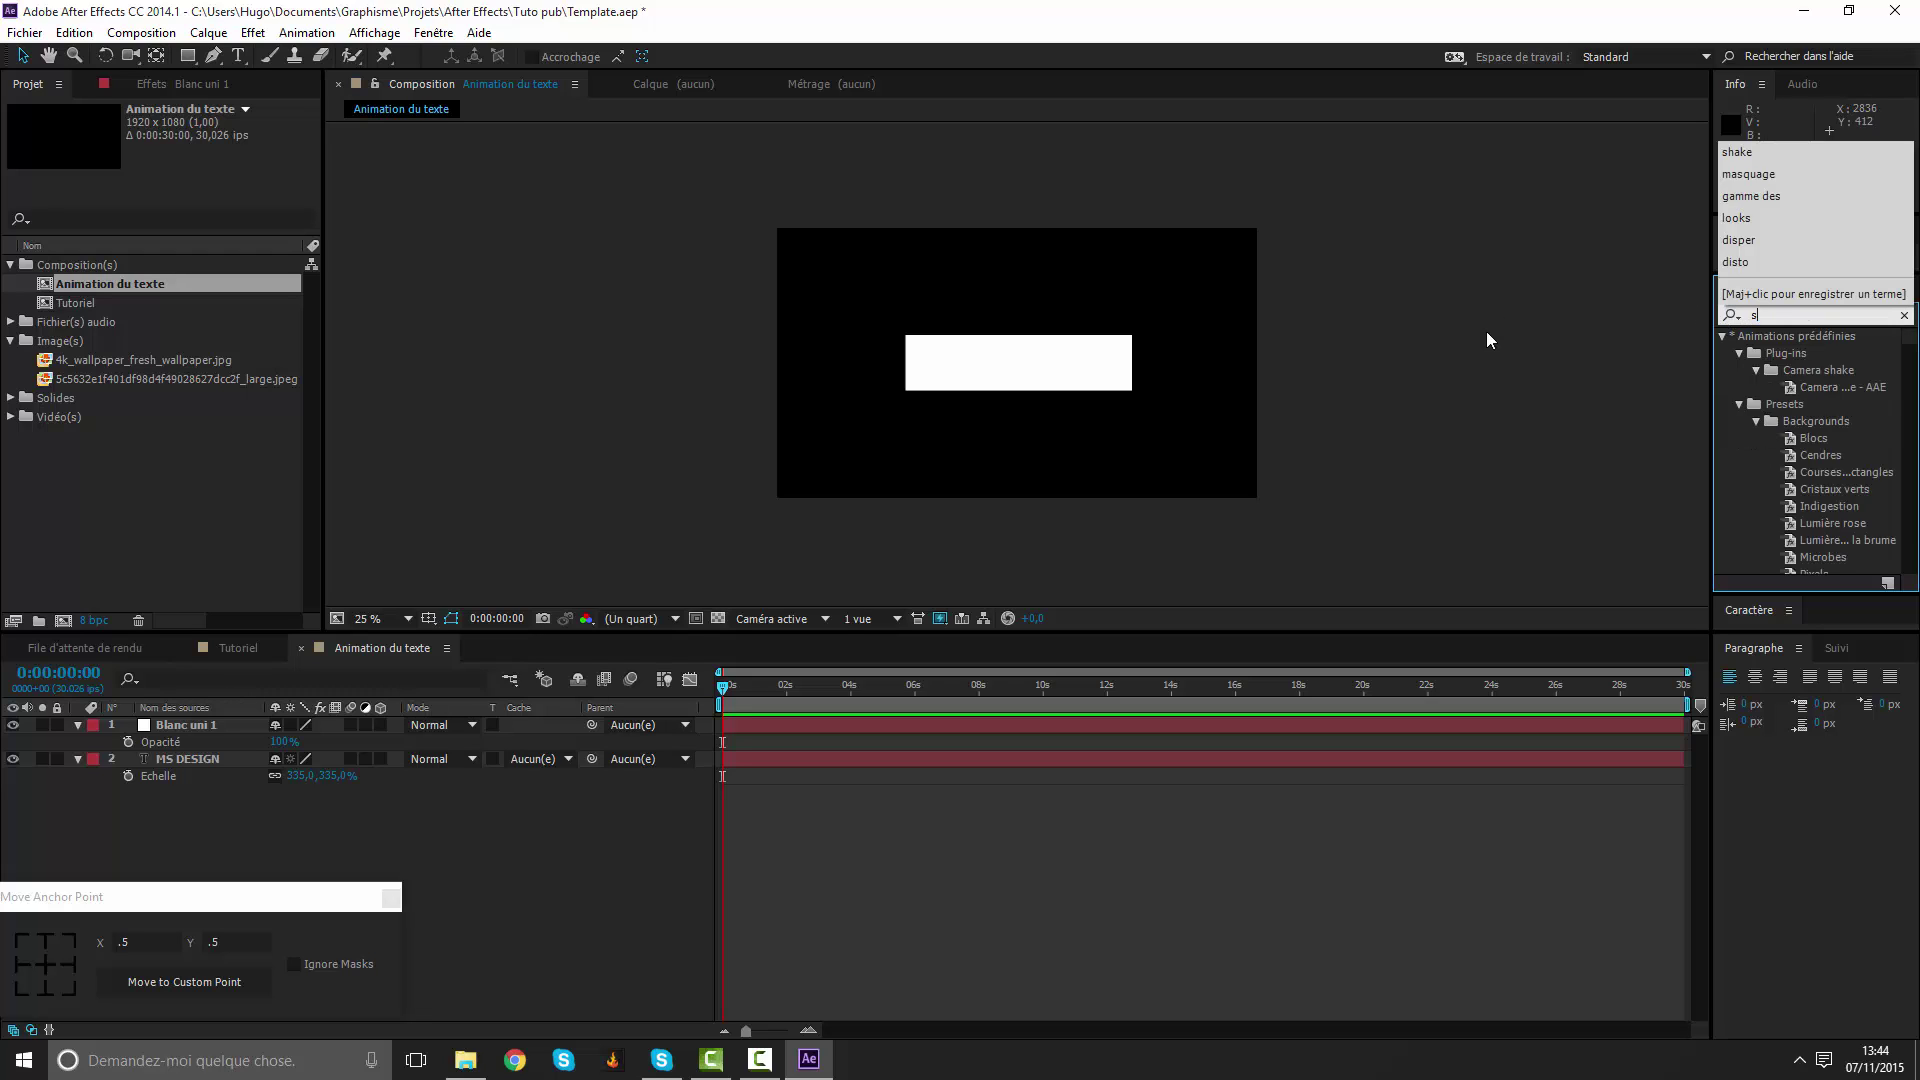
{"action": "key", "text": "BackSpace"}
{"action": "key", "text": "BackSpace"}
{"action": "key", "text": "BackSpace"}
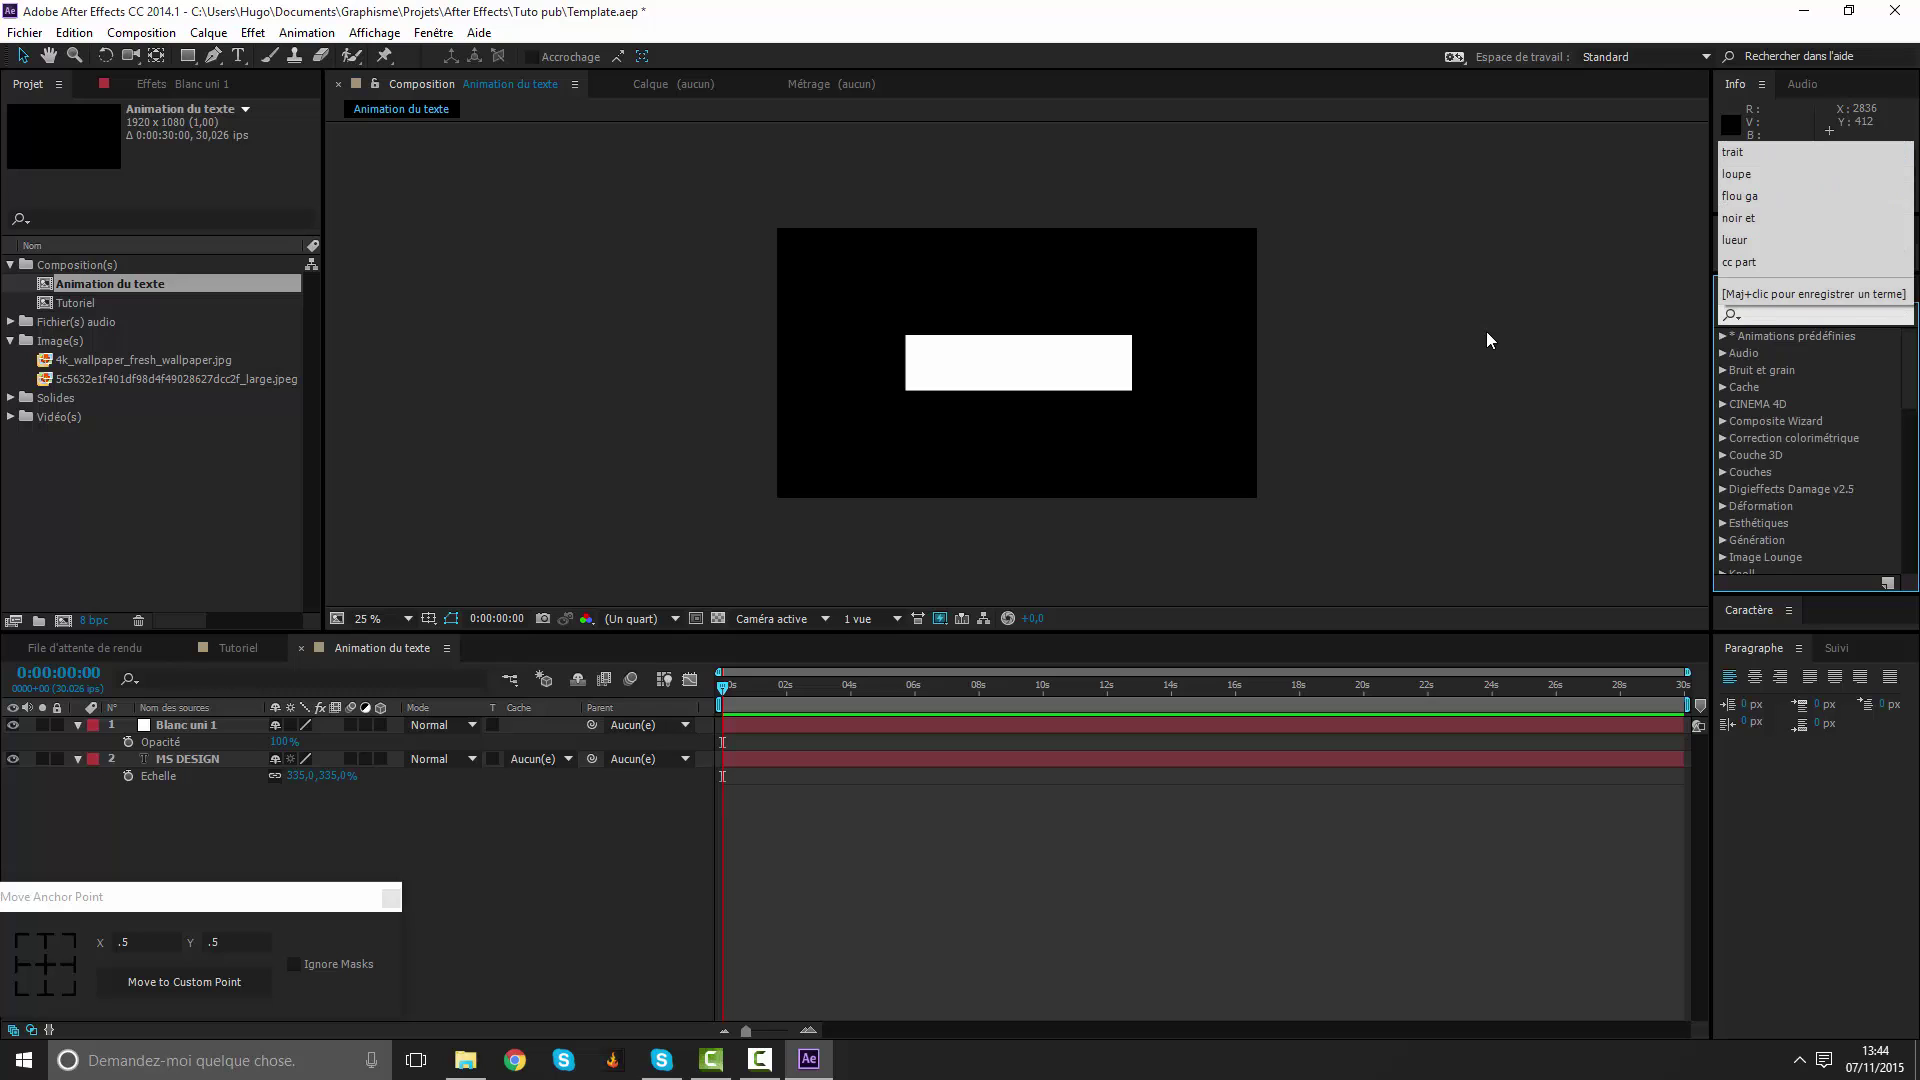
Apply the Trait effect to the white solid and set its Chemin to Masque 1.
{"action": "type", "text": "trait"}
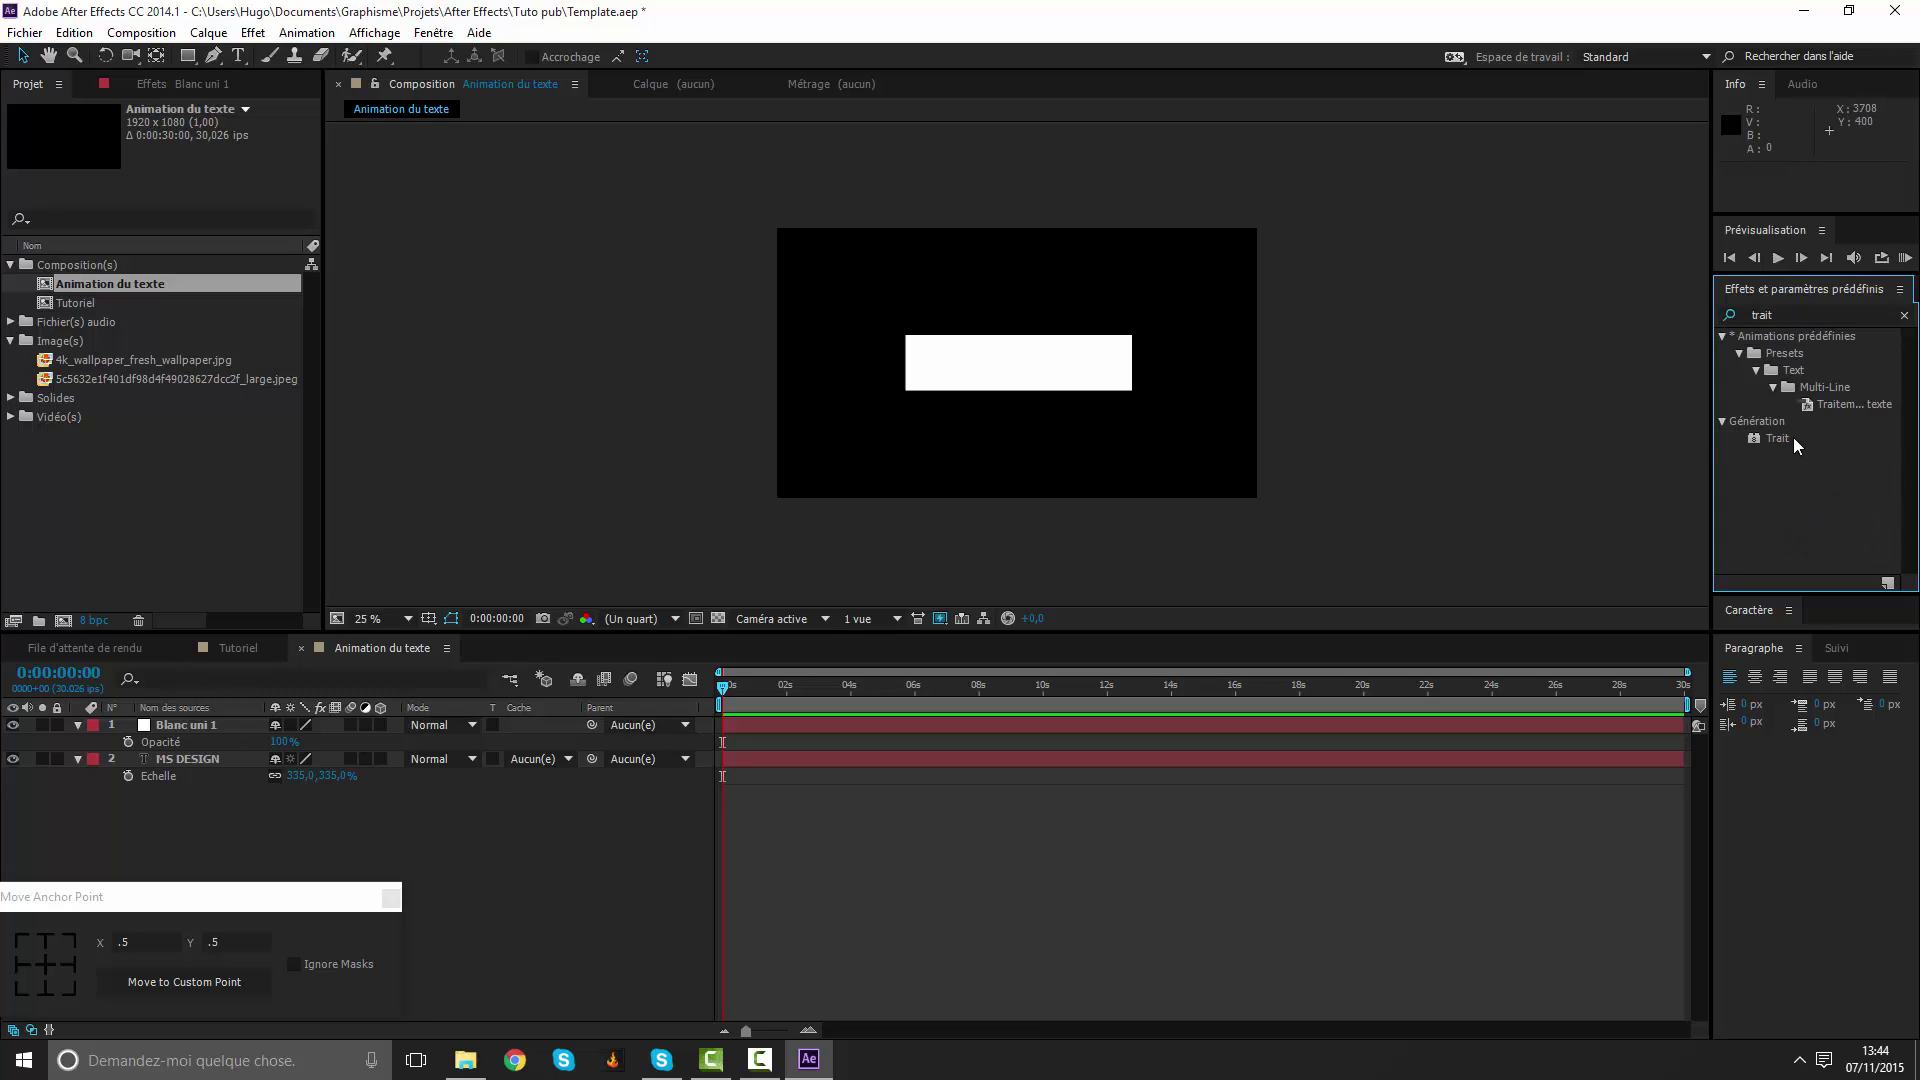
{"action": "mouse_move", "coordinate": [1777, 438]}
{"action": "left_mouse_down"}
{"action": "mouse_move", "coordinate": [938, 811]}
{"action": "mouse_move", "coordinate": [892, 734]}
{"action": "mouse_move", "coordinate": [960, 720]}
{"action": "left_mouse_up"}
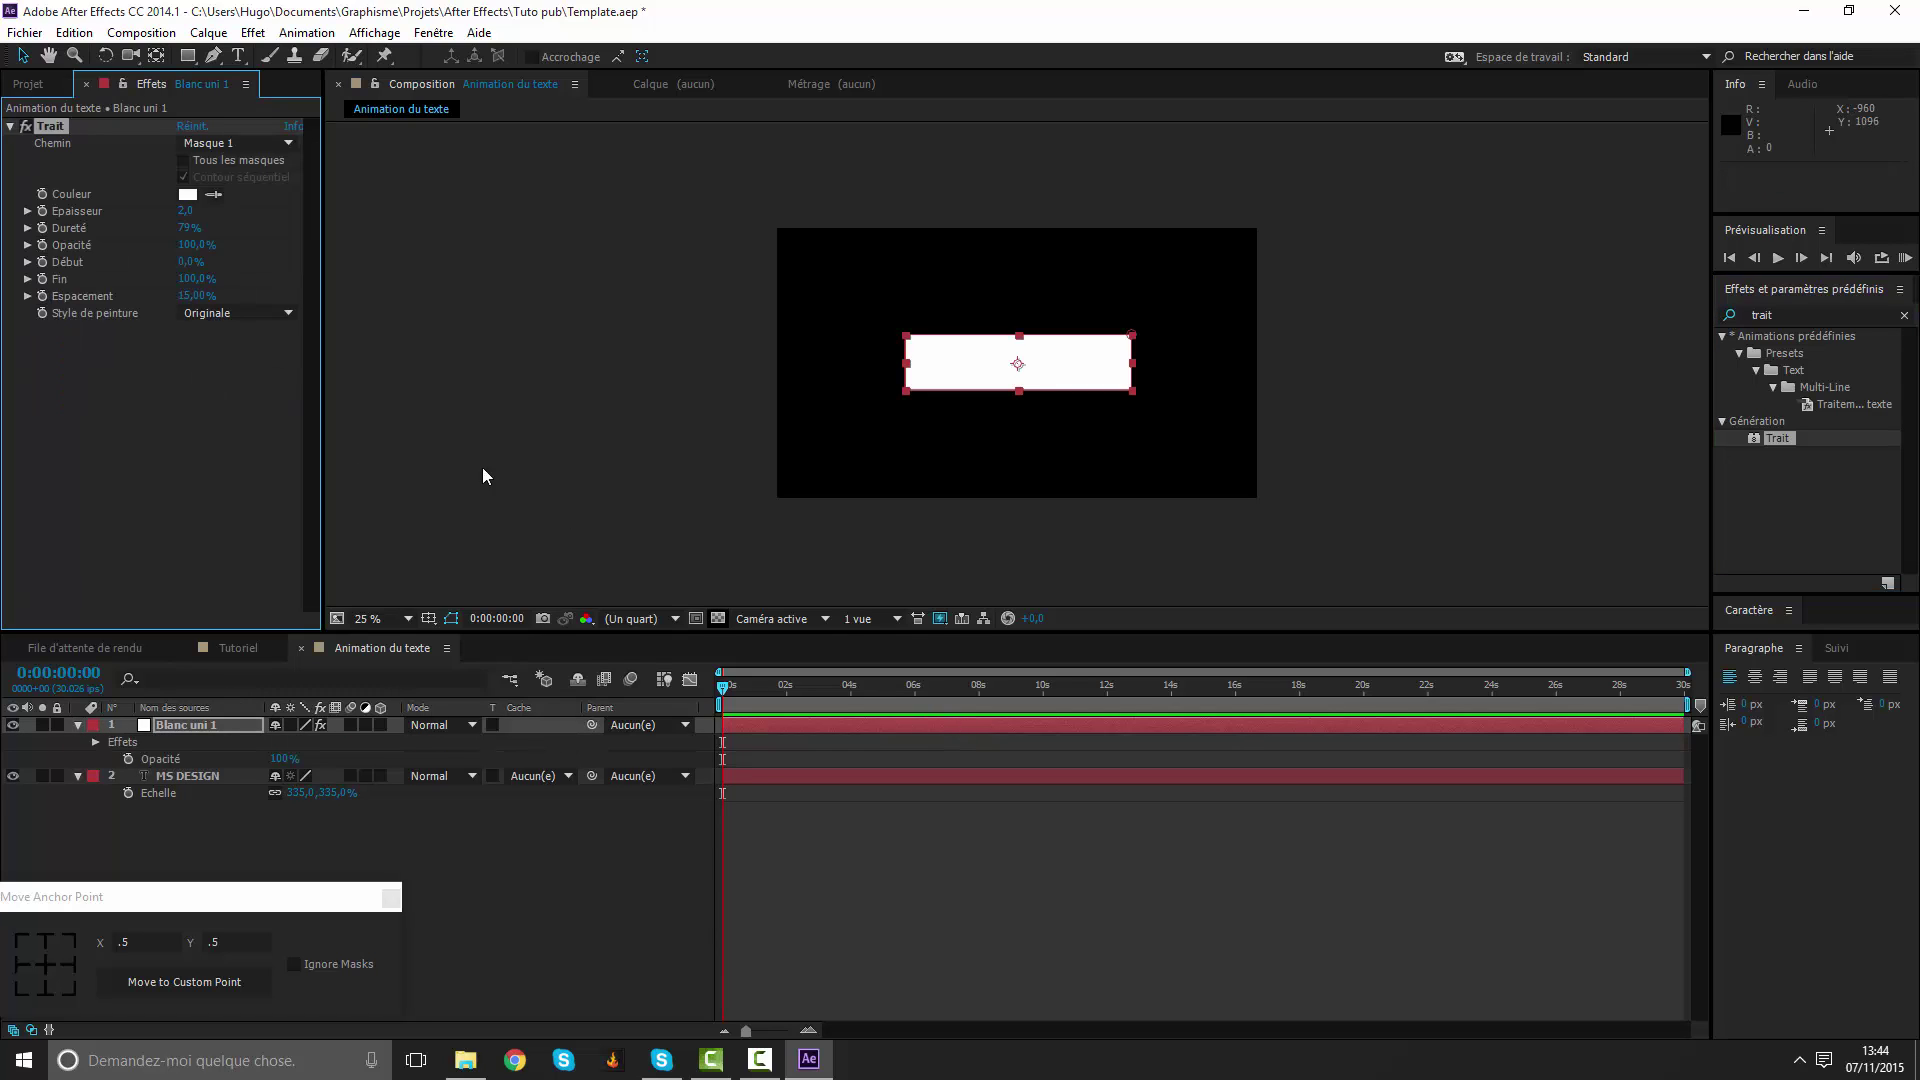
{"action": "left_click", "coordinate": [228, 143]}
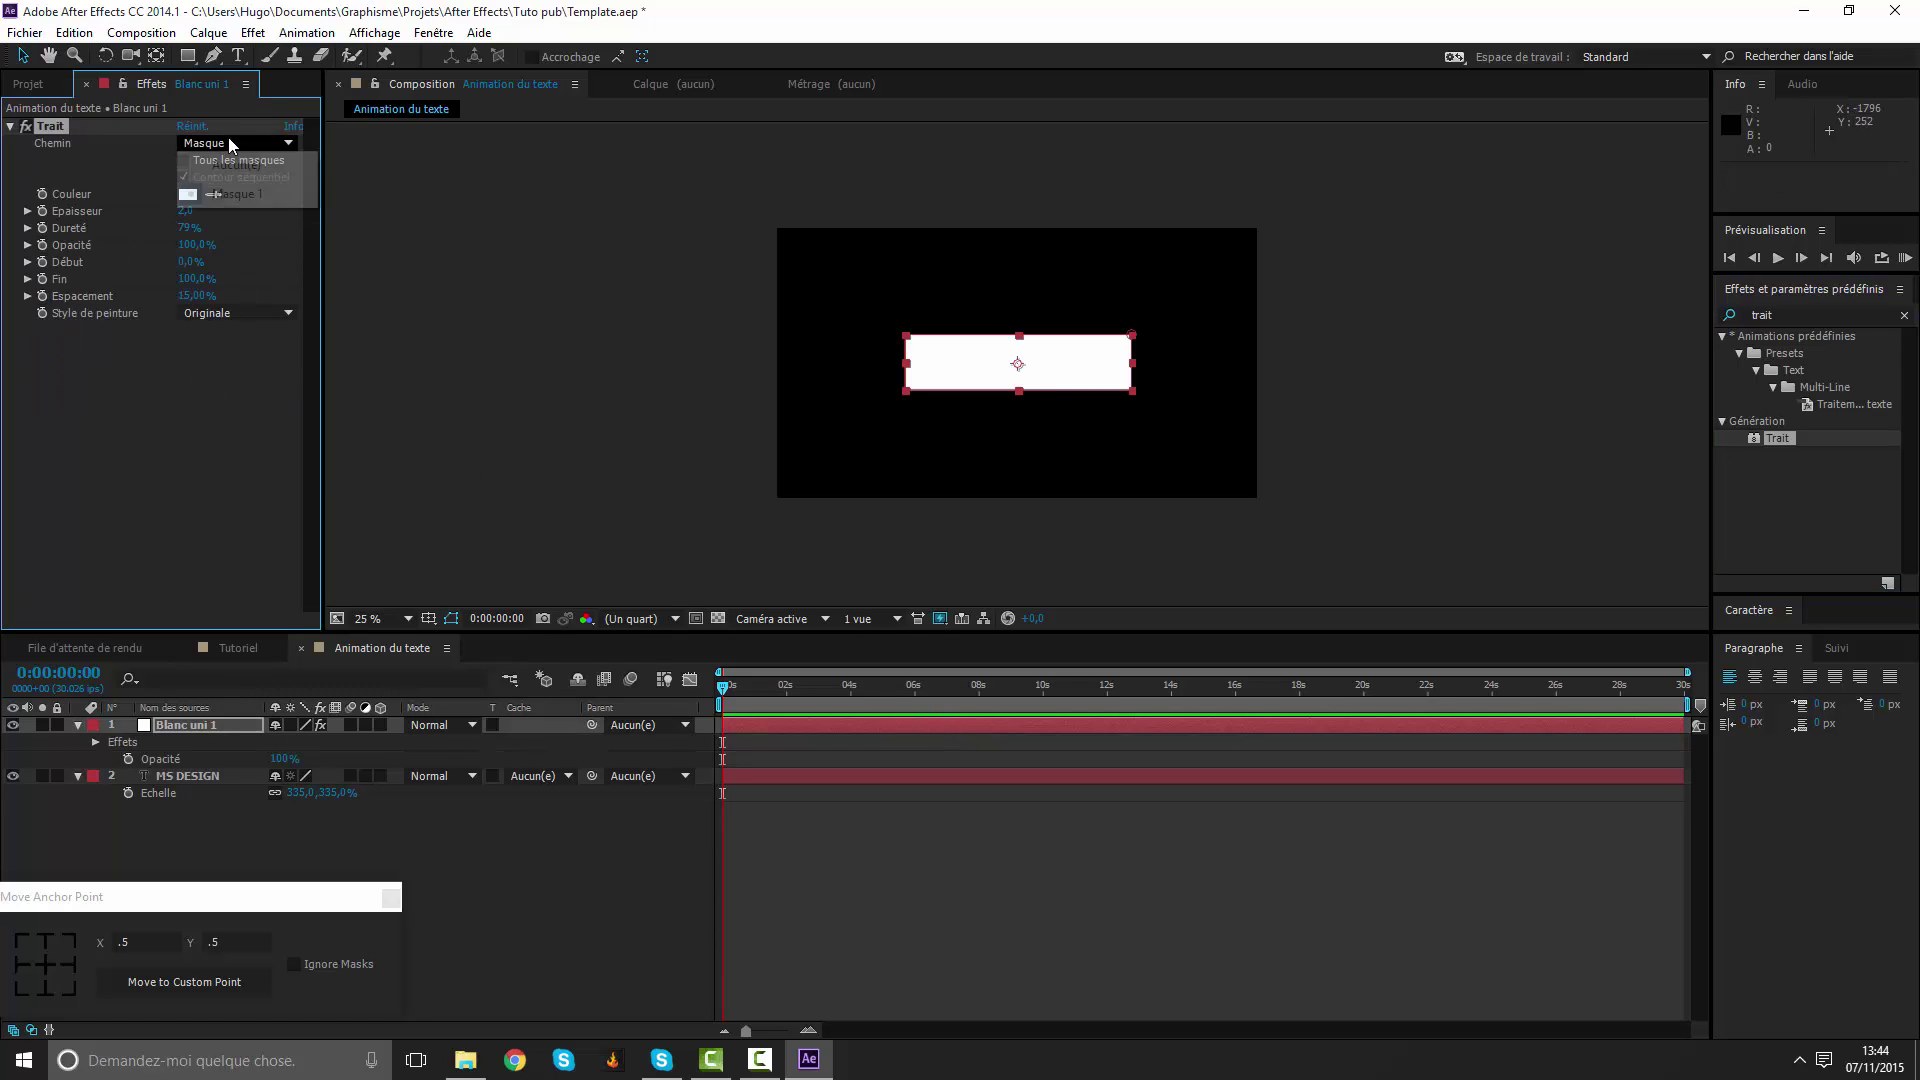
{"action": "left_click", "coordinate": [228, 194]}
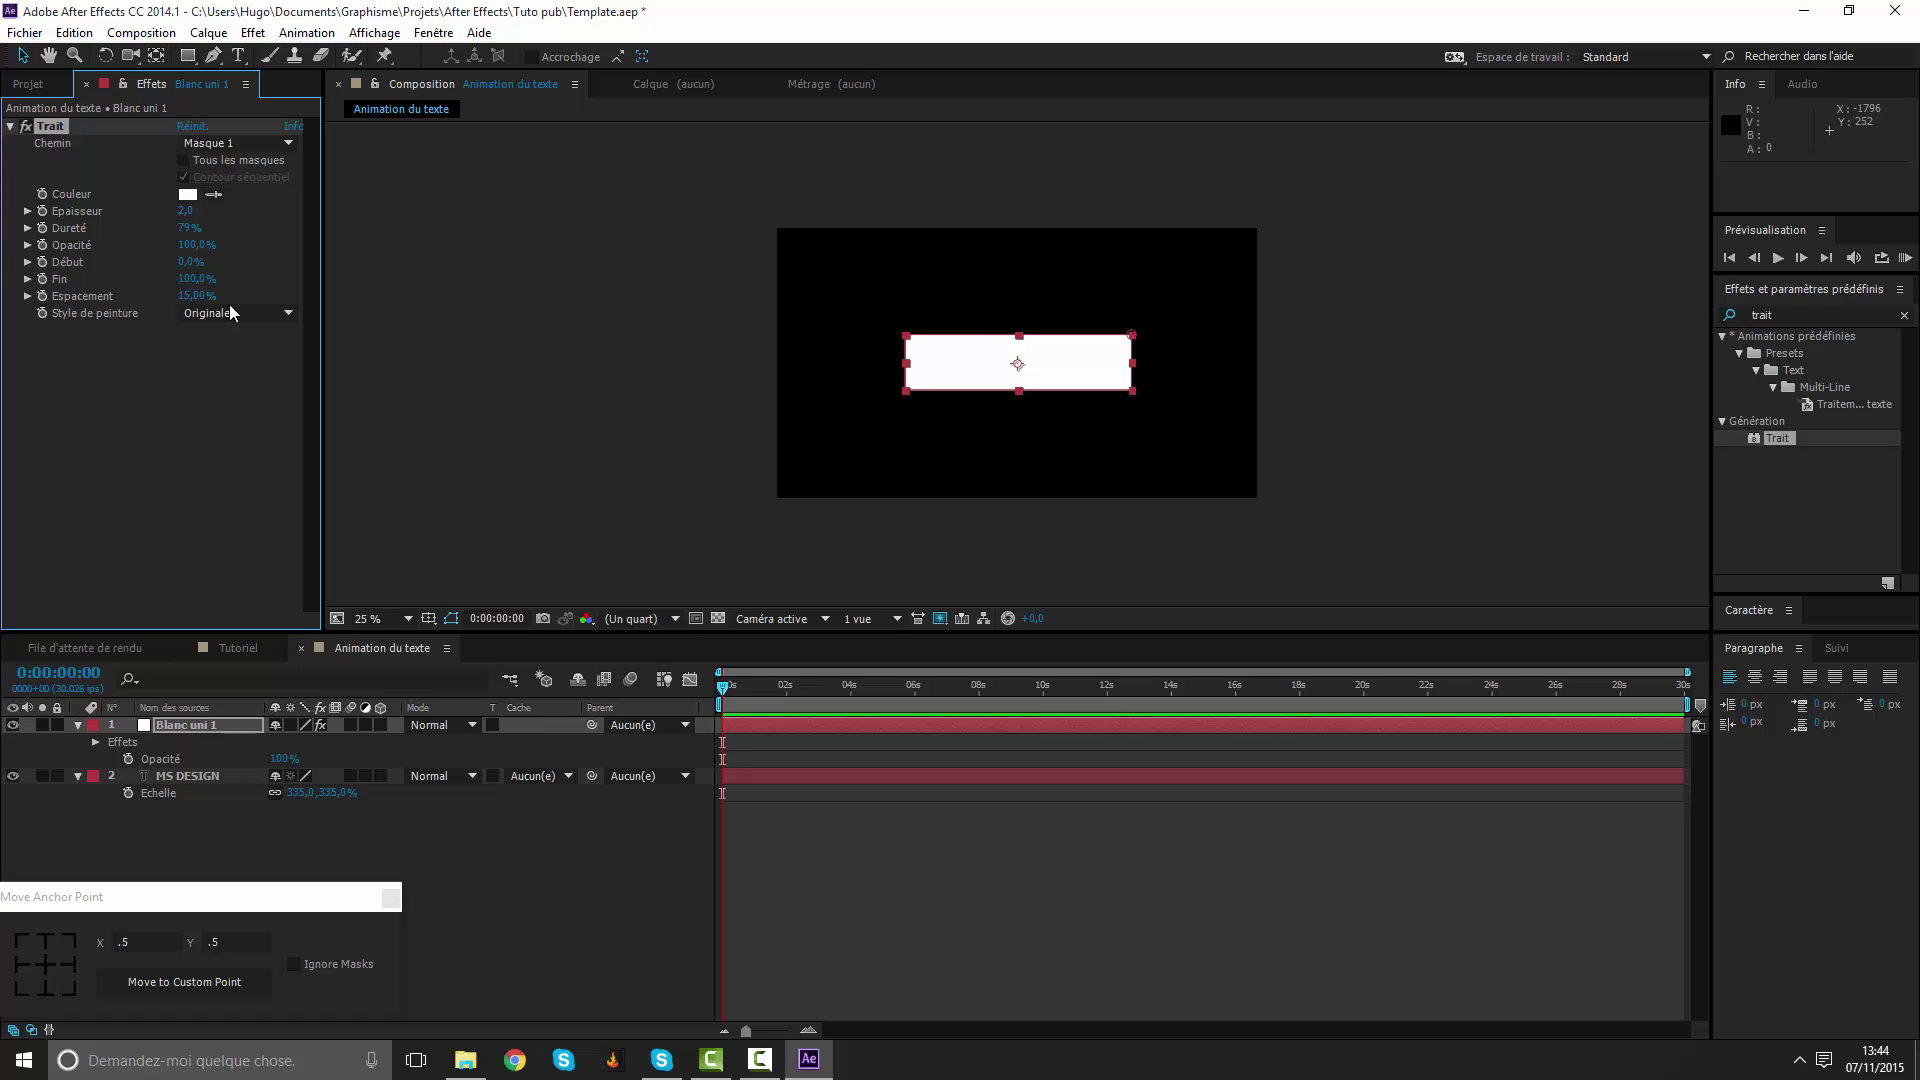
Try the Transparent paint style, then return Style de peinture to Originale and view at 100%.
{"action": "left_click", "coordinate": [230, 310]}
{"action": "left_click", "coordinate": [258, 363]}
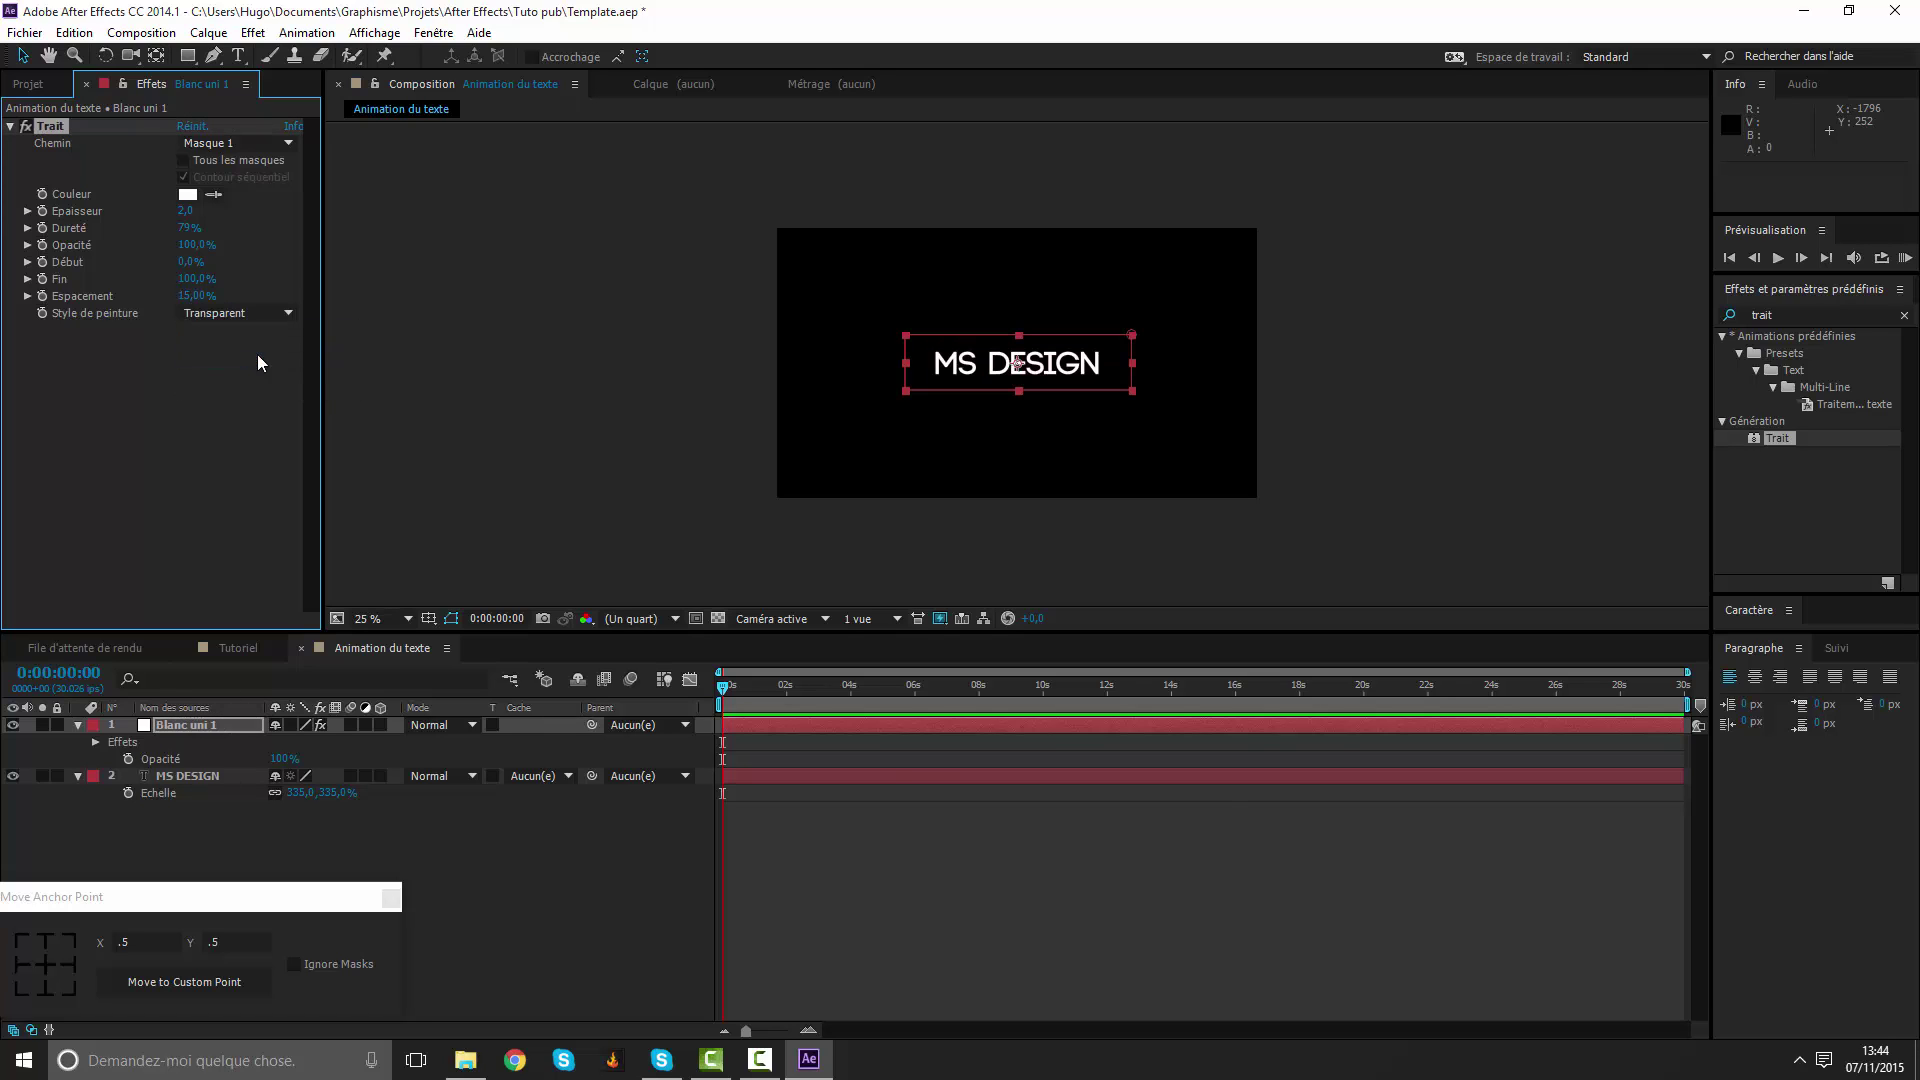
{"action": "left_click", "coordinate": [933, 808]}
{"action": "left_click", "coordinate": [134, 309]}
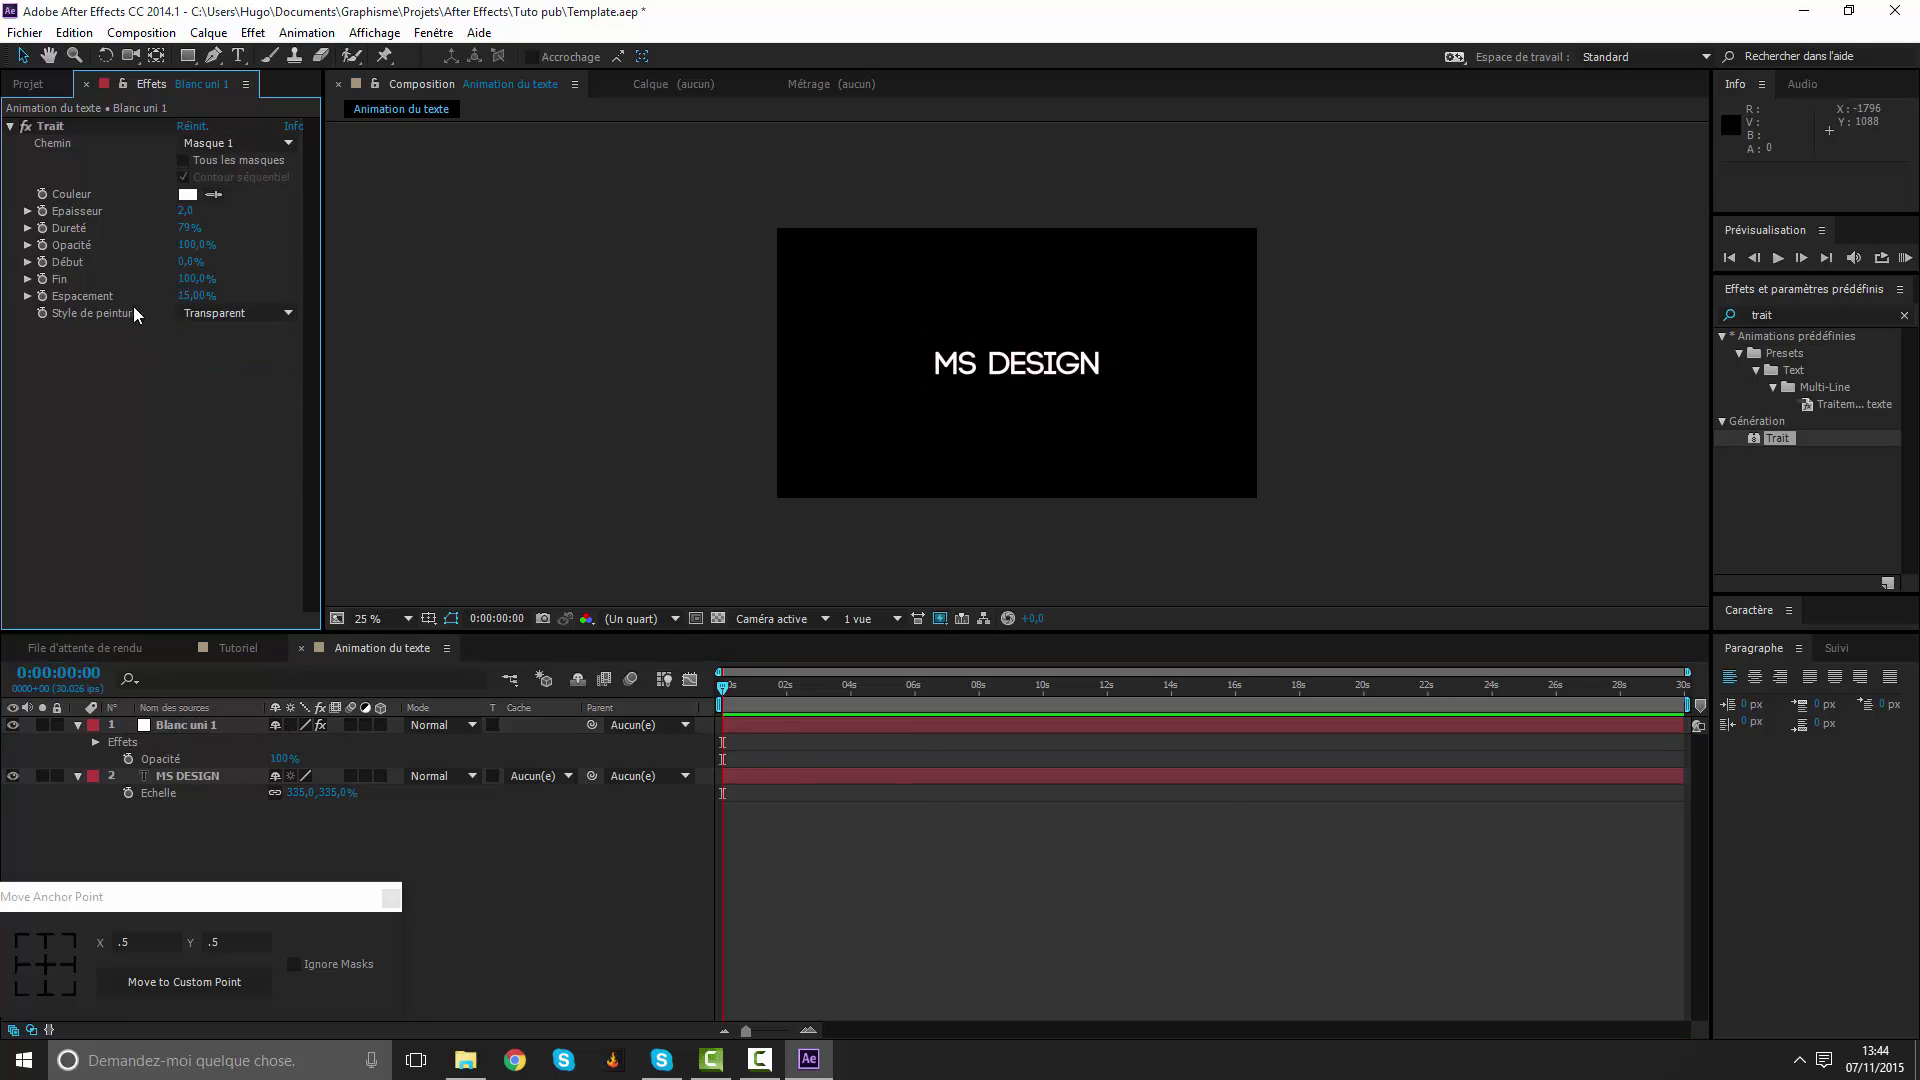
{"action": "left_click", "coordinate": [222, 148]}
{"action": "left_click", "coordinate": [247, 311]}
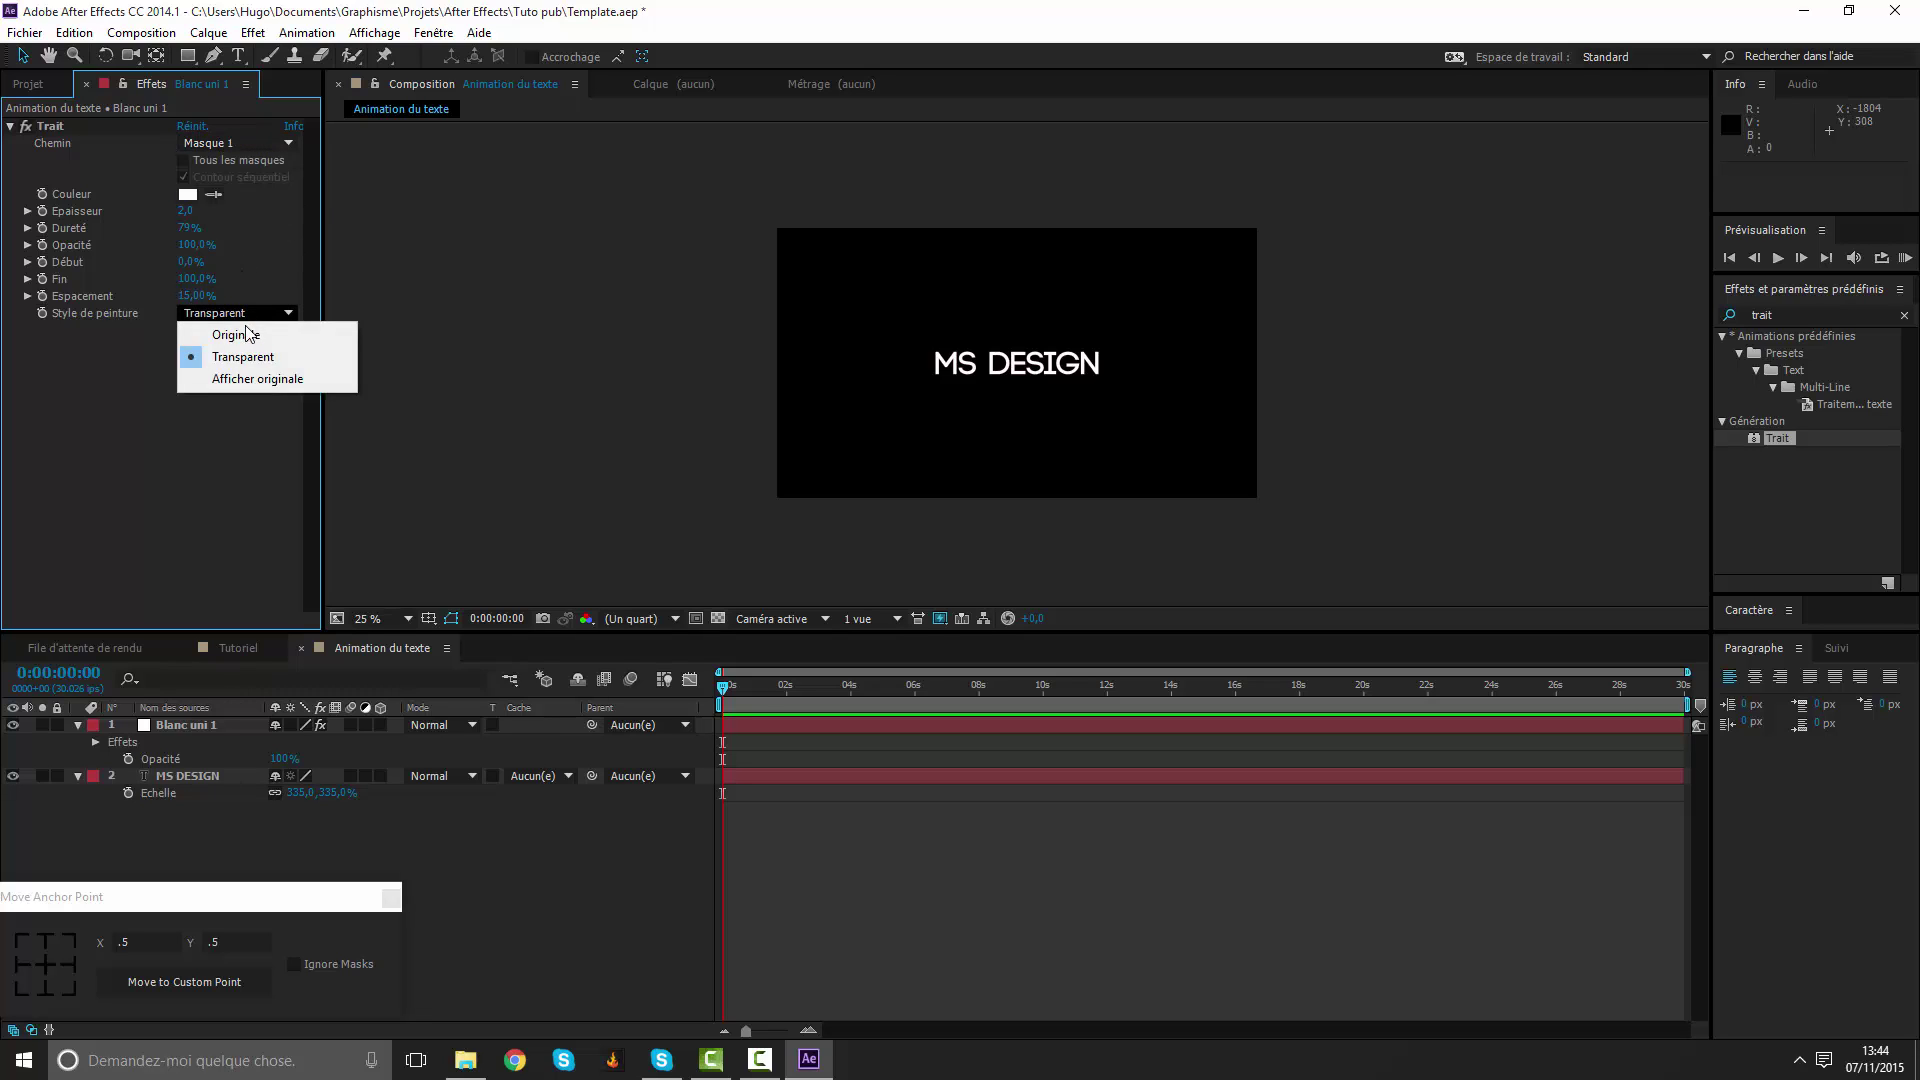
{"action": "left_click", "coordinate": [236, 335]}
{"action": "key", "text": "slash"}
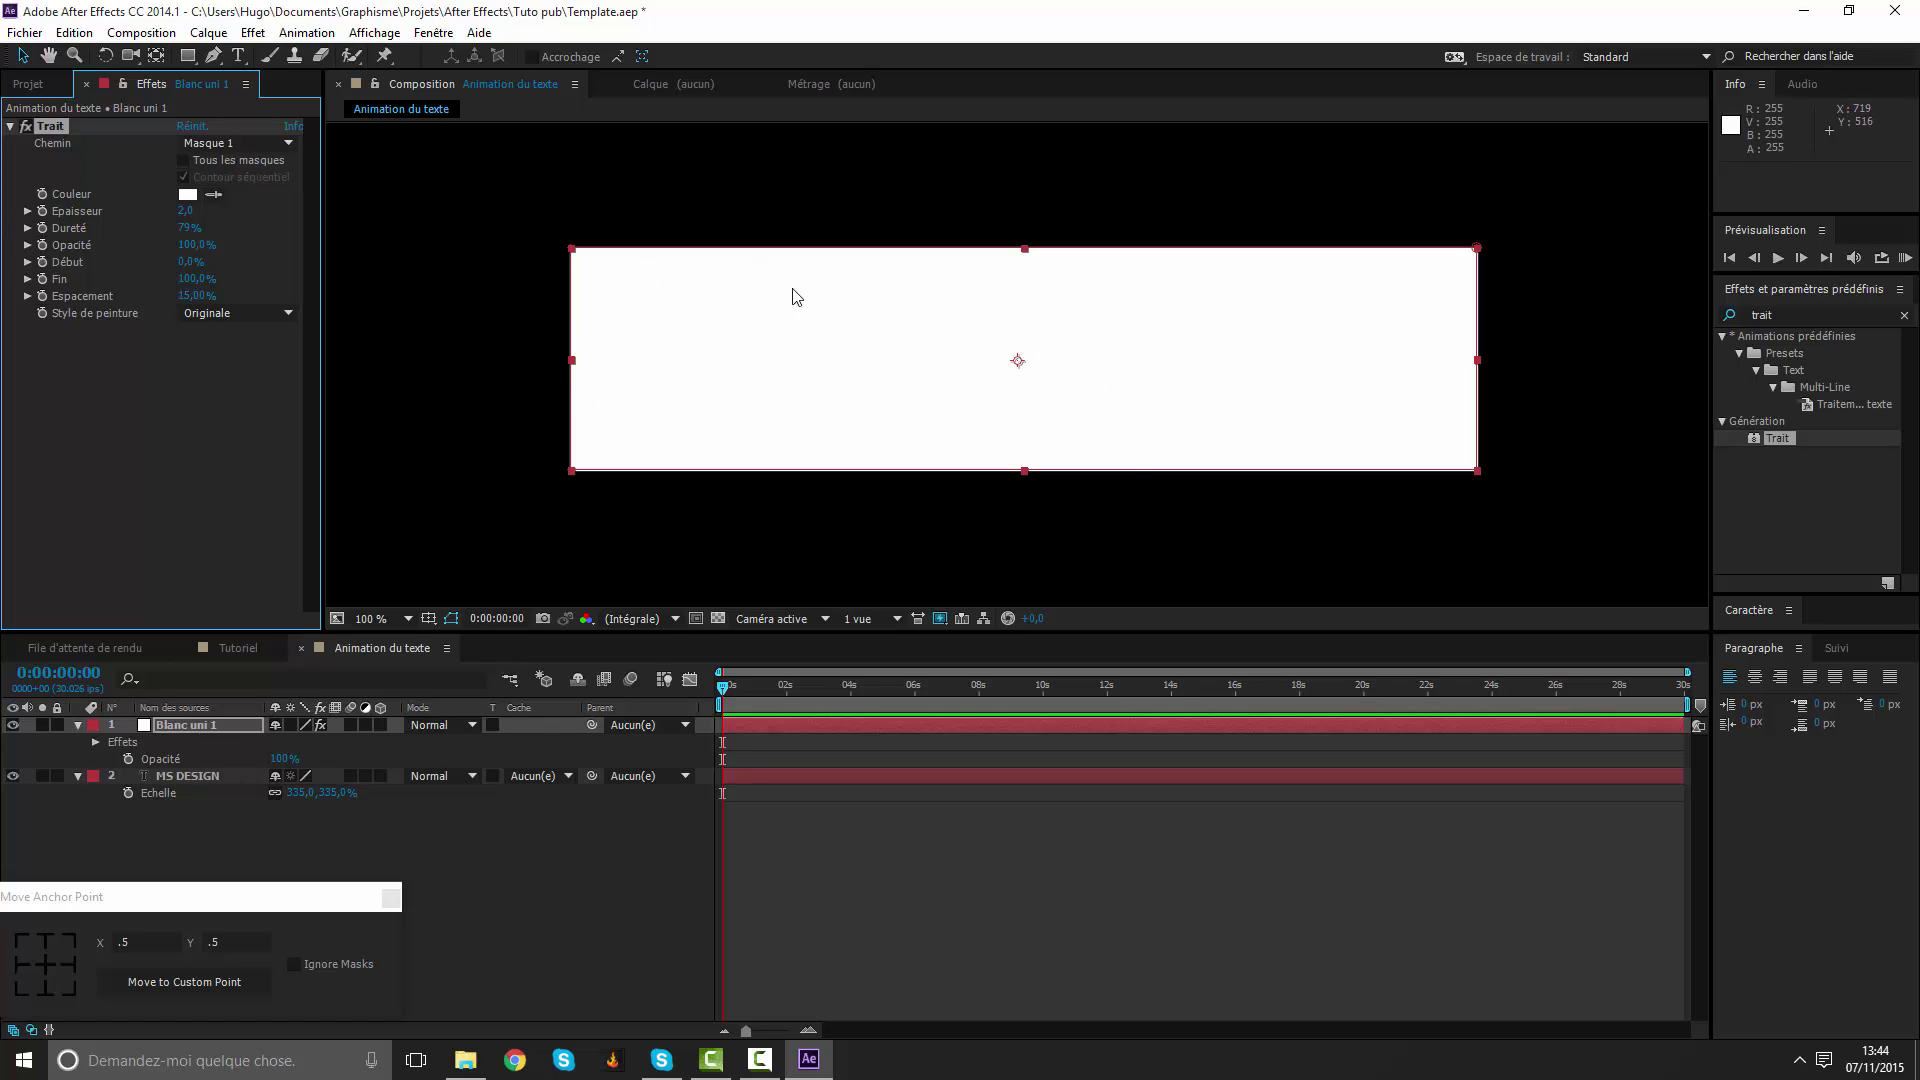
Set the Trait paint style to Transparent, thickness to 4.2, and lower Fin to 0%.
{"action": "left_click", "coordinate": [282, 314]}
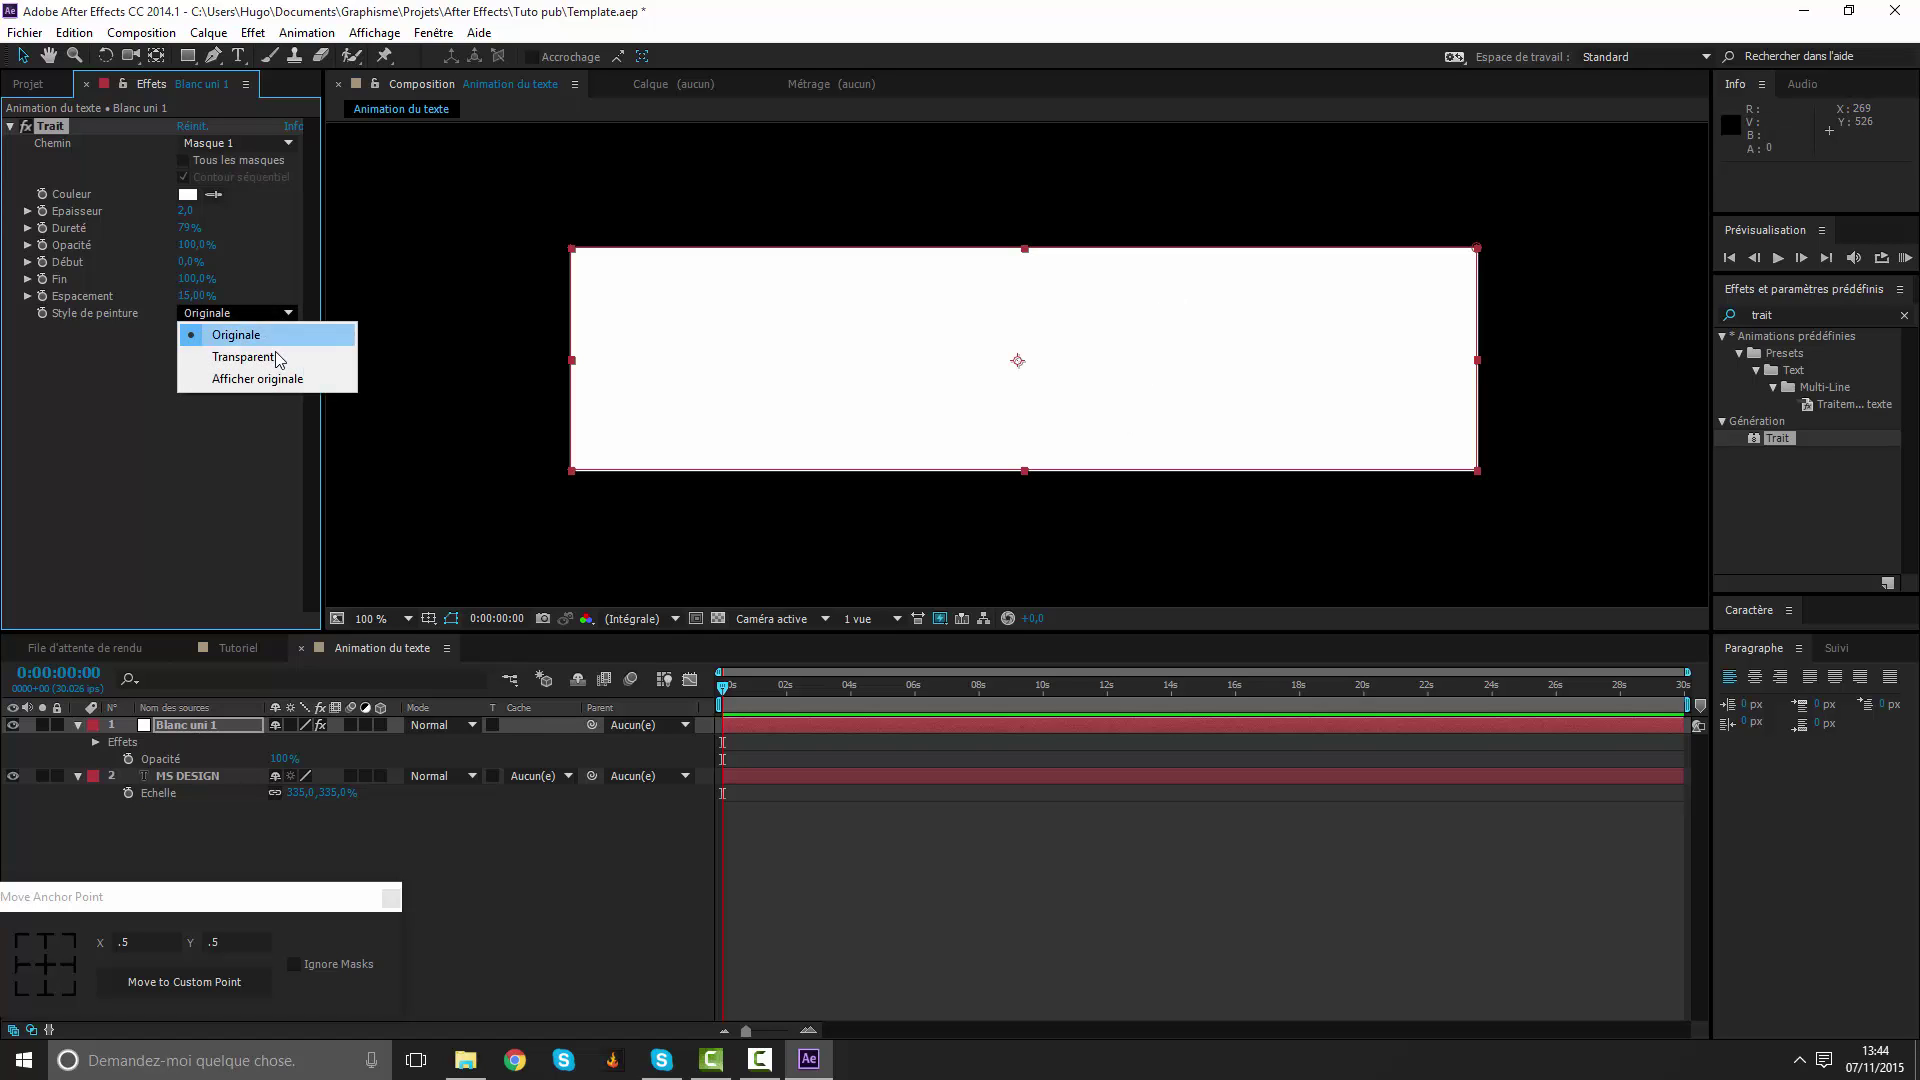
{"action": "left_click", "coordinate": [274, 358]}
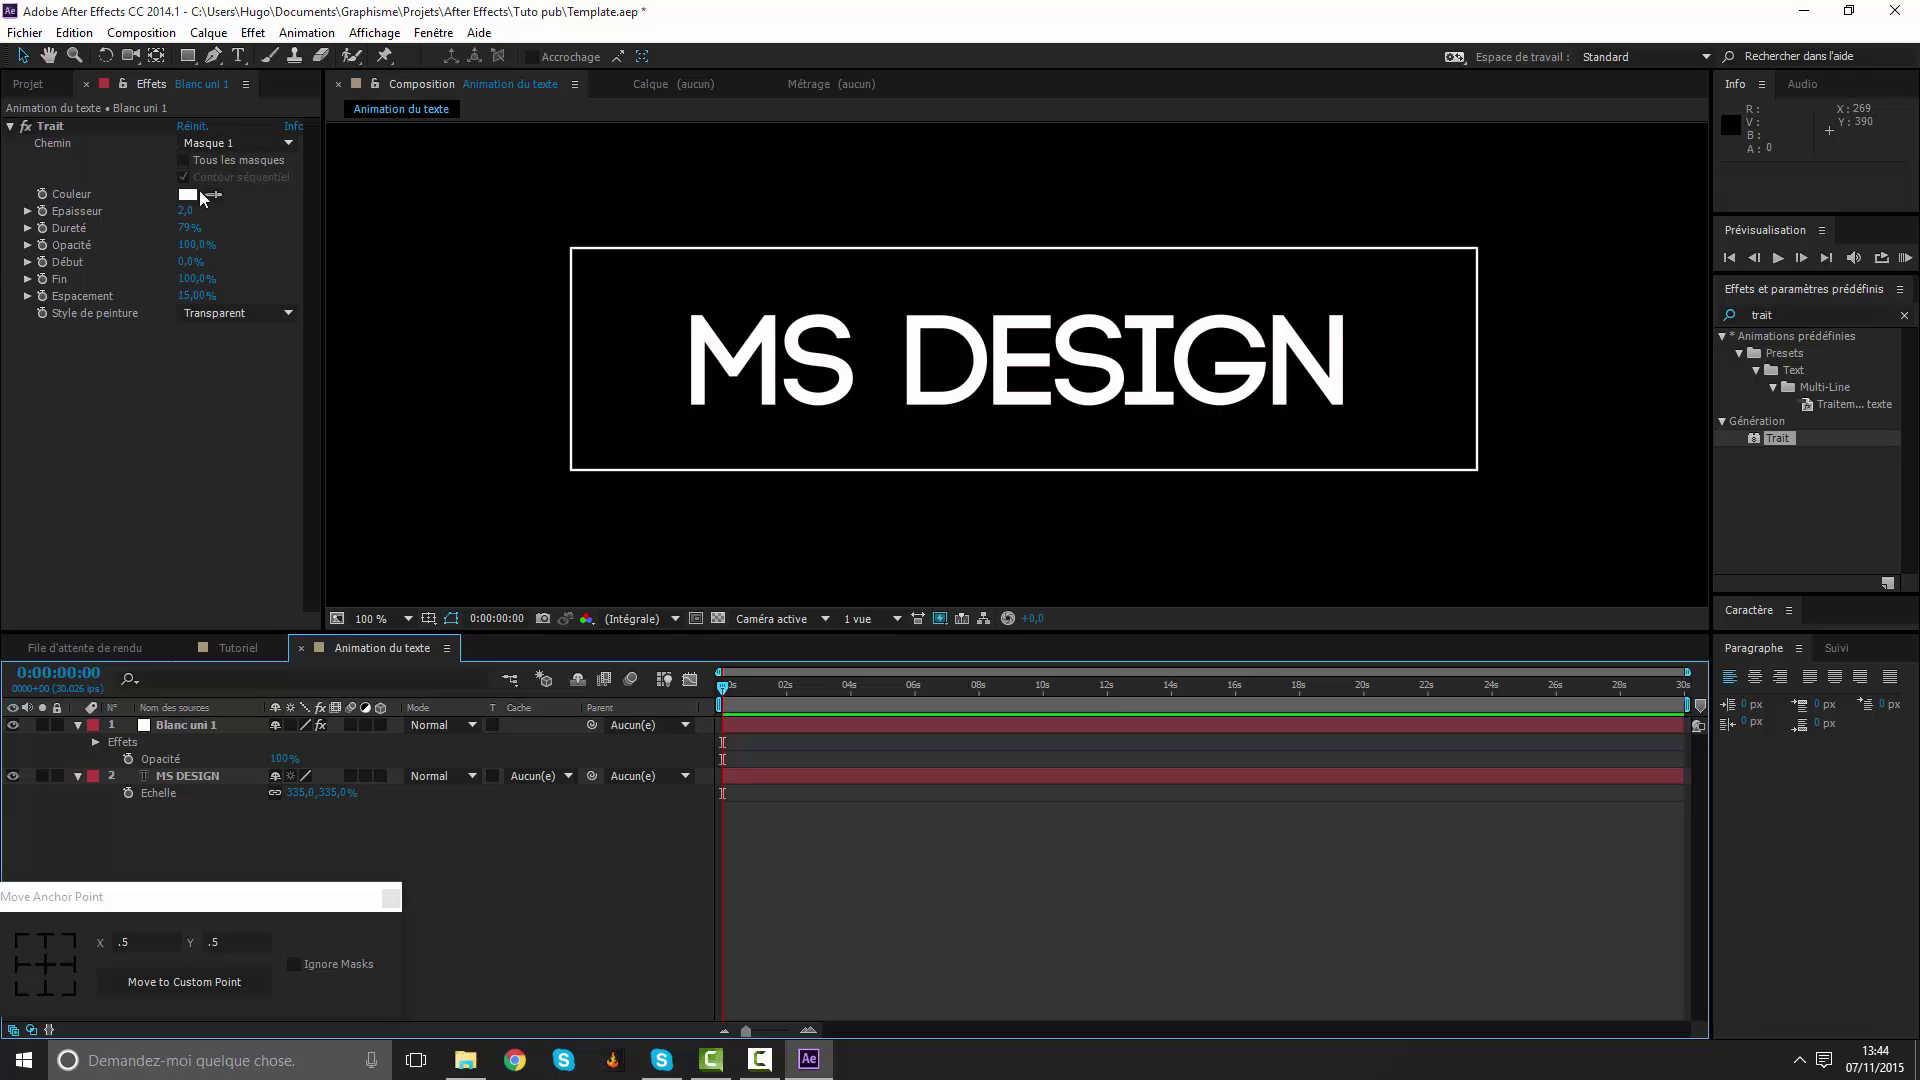
{"action": "left_click_drag", "start_coordinate": [189, 215], "coordinate": [207, 219]}
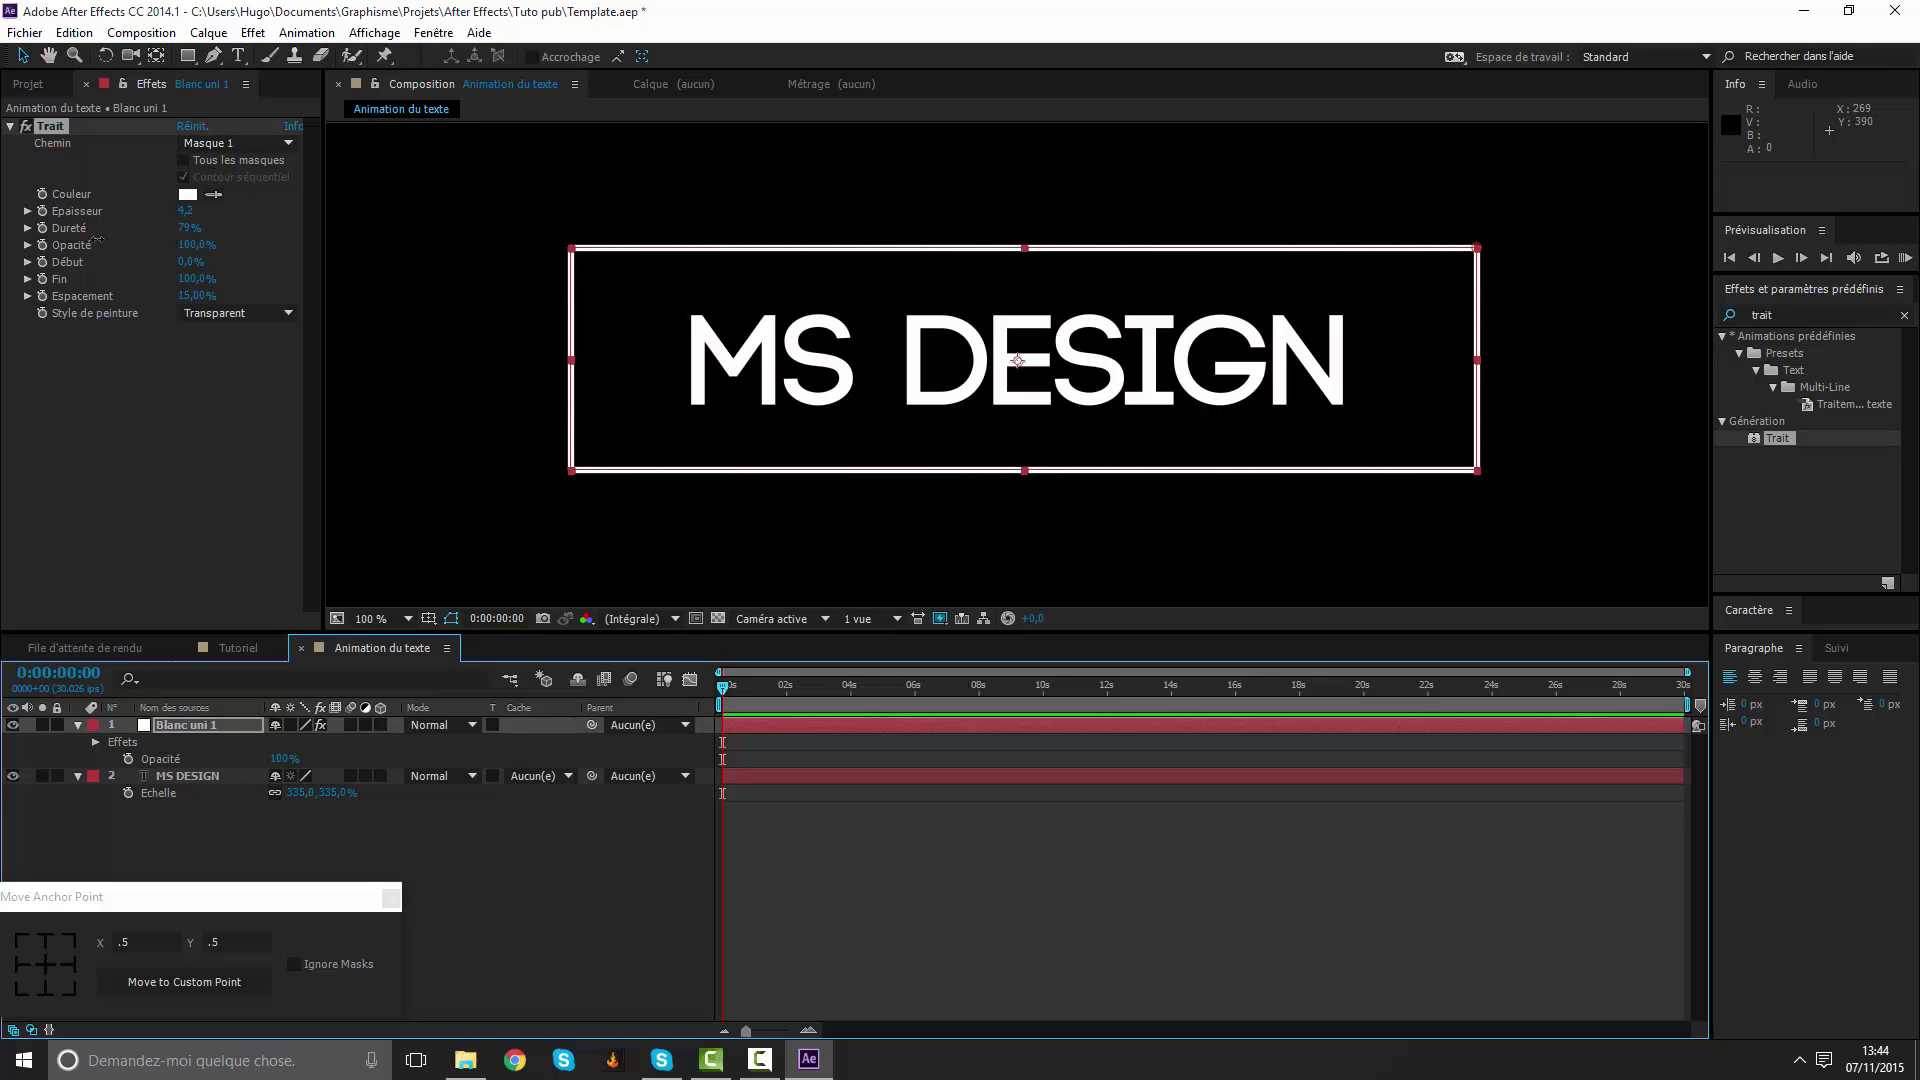
{"action": "left_click", "coordinate": [1148, 852]}
{"action": "scroll", "coordinate": [958, 456], "scroll_direction": "down", "scroll_amount": 2}
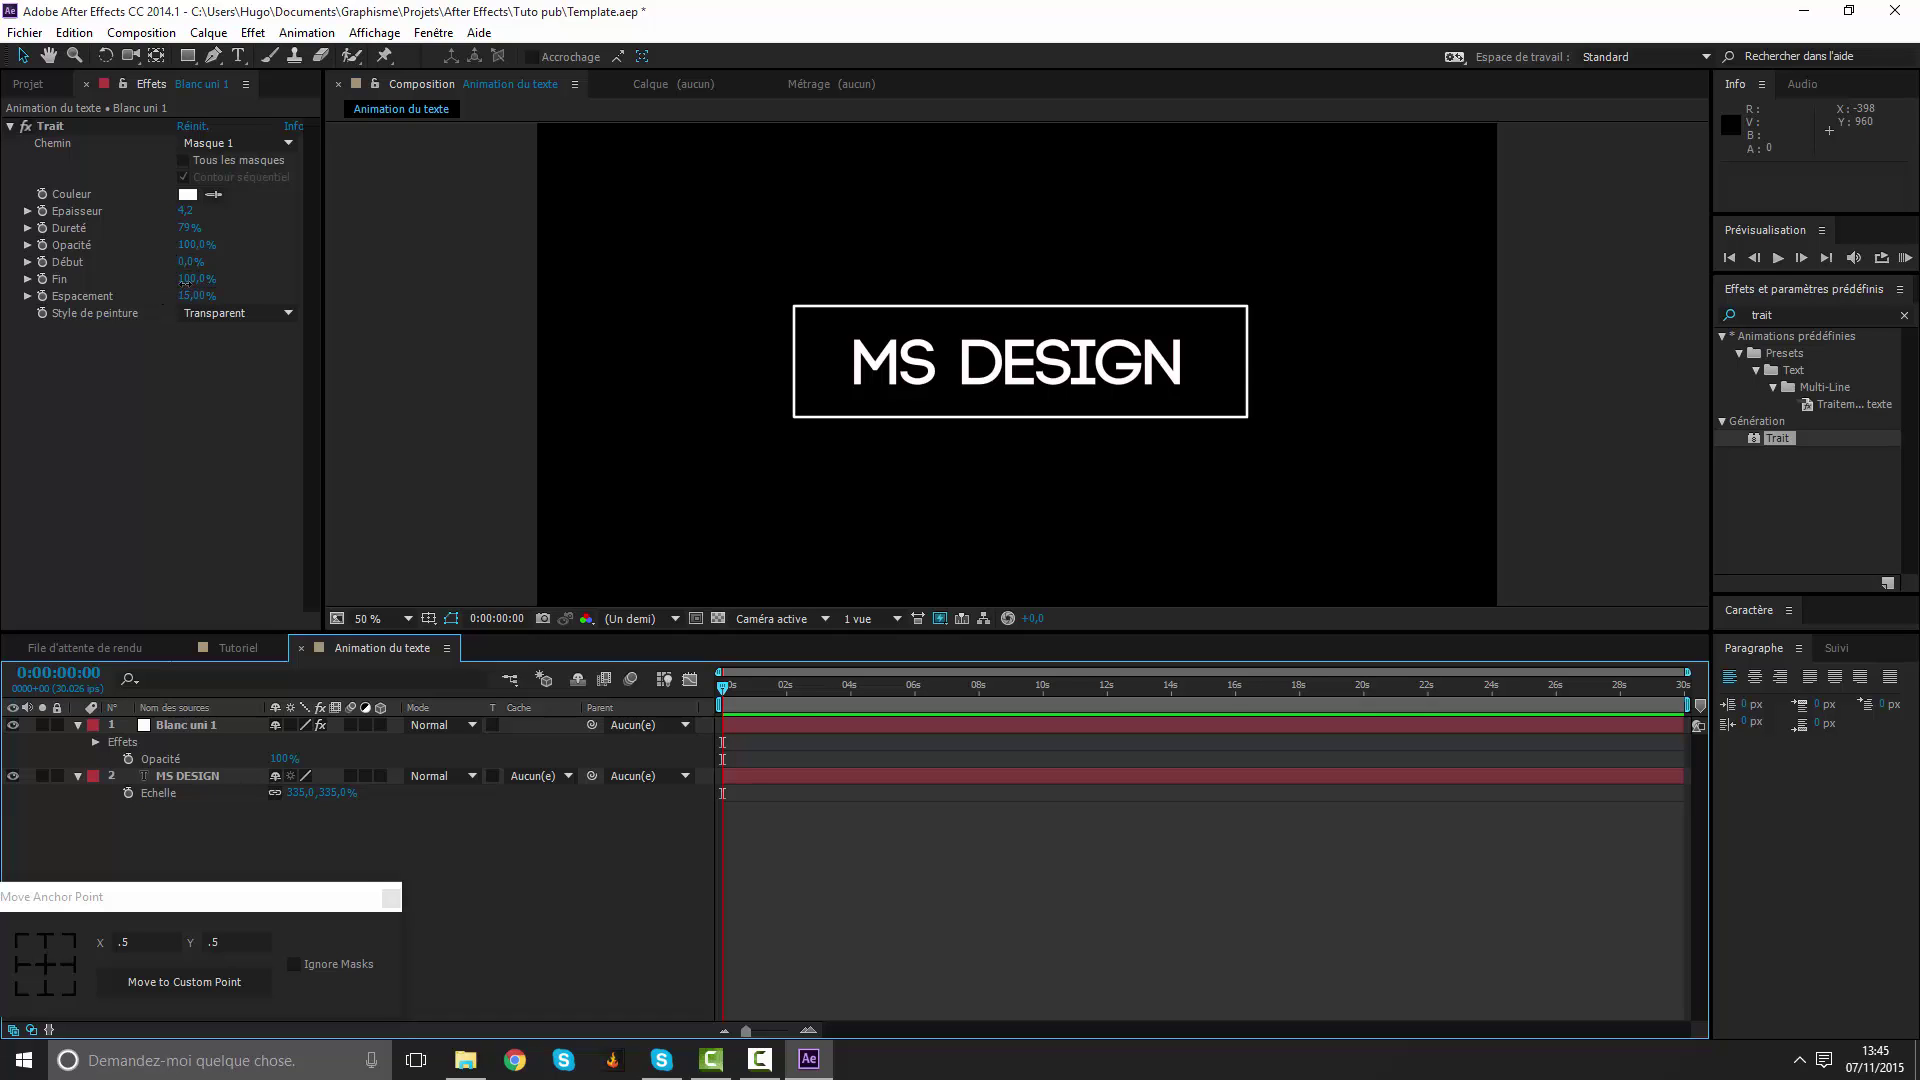
{"action": "mouse_move", "coordinate": [185, 283]}
{"action": "left_mouse_down"}
{"action": "mouse_move", "coordinate": [157, 291]}
{"action": "mouse_move", "coordinate": [124, 400]}
{"action": "left_mouse_up"}
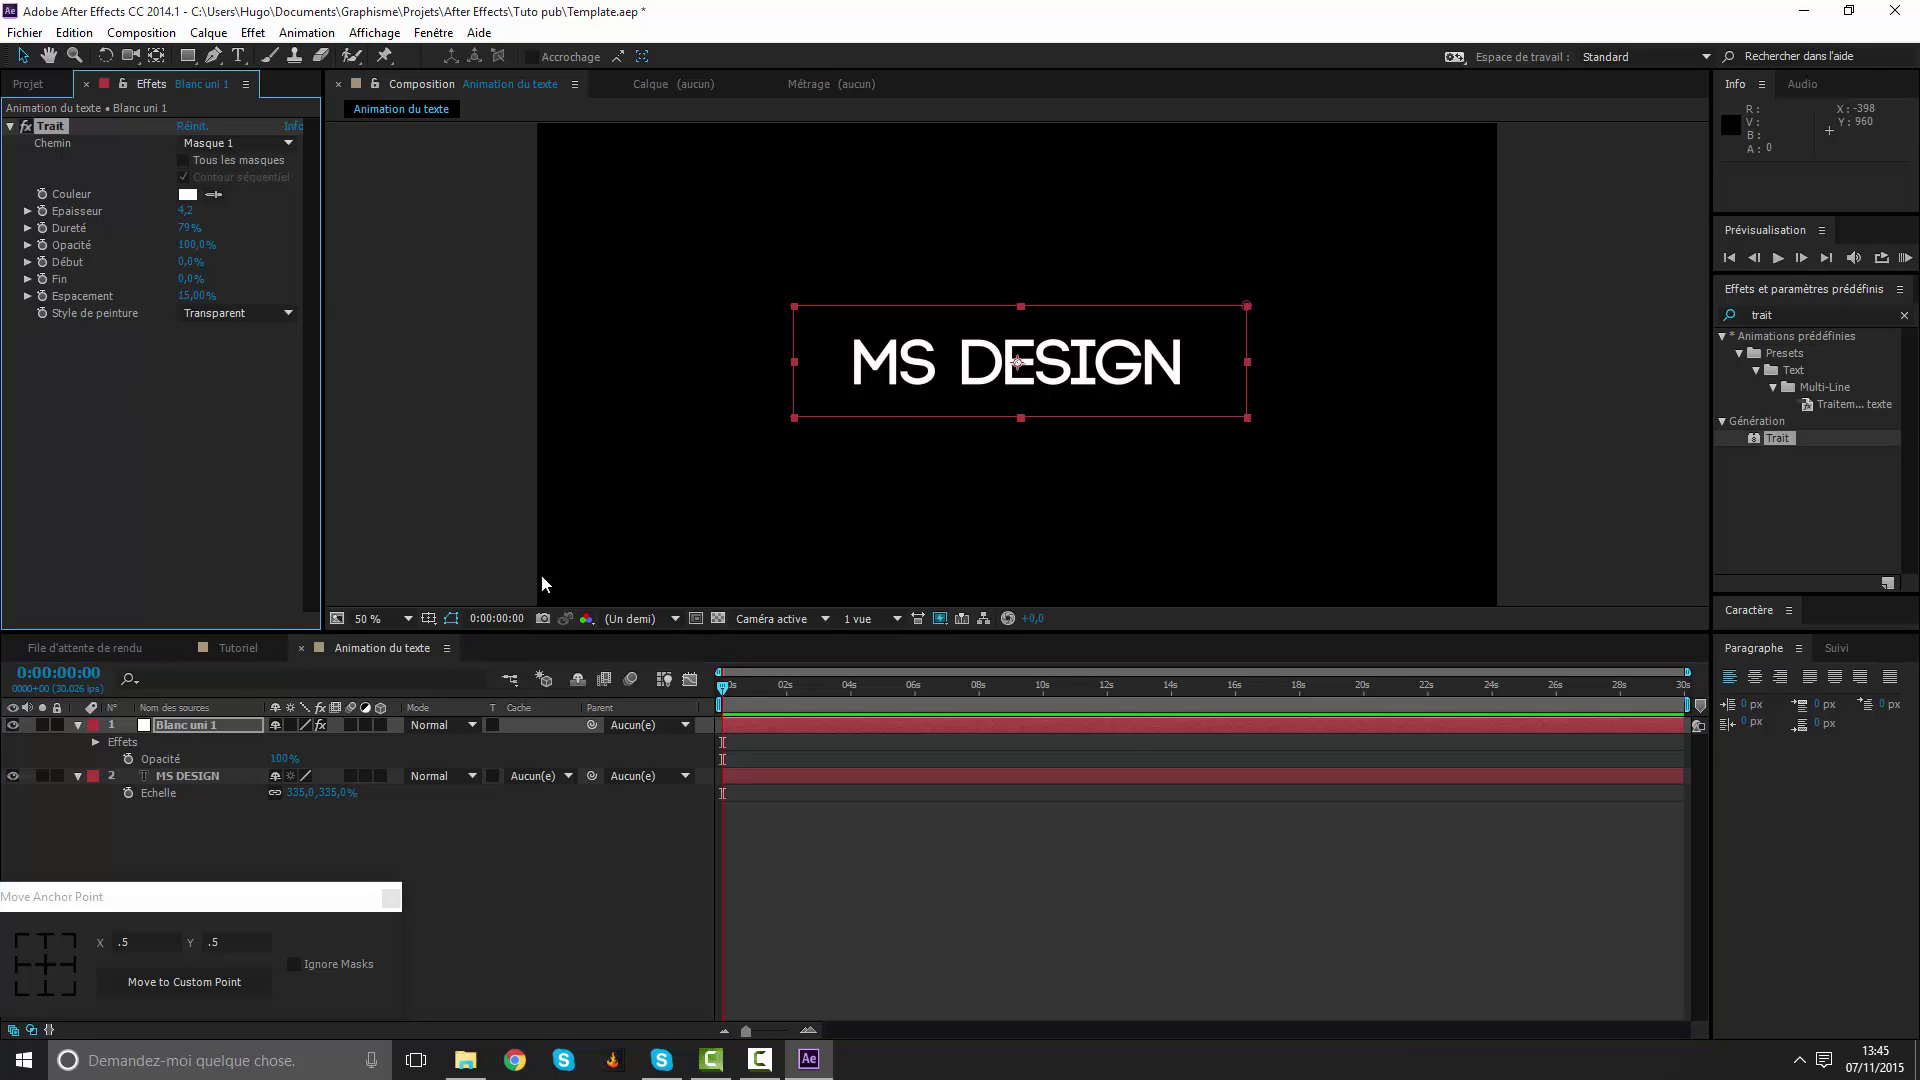
Keyframe Fin, then at 0:00:01:26 set both Début and Fin to 100%.
{"action": "left_click", "coordinate": [42, 279]}
{"action": "left_click", "coordinate": [786, 690]}
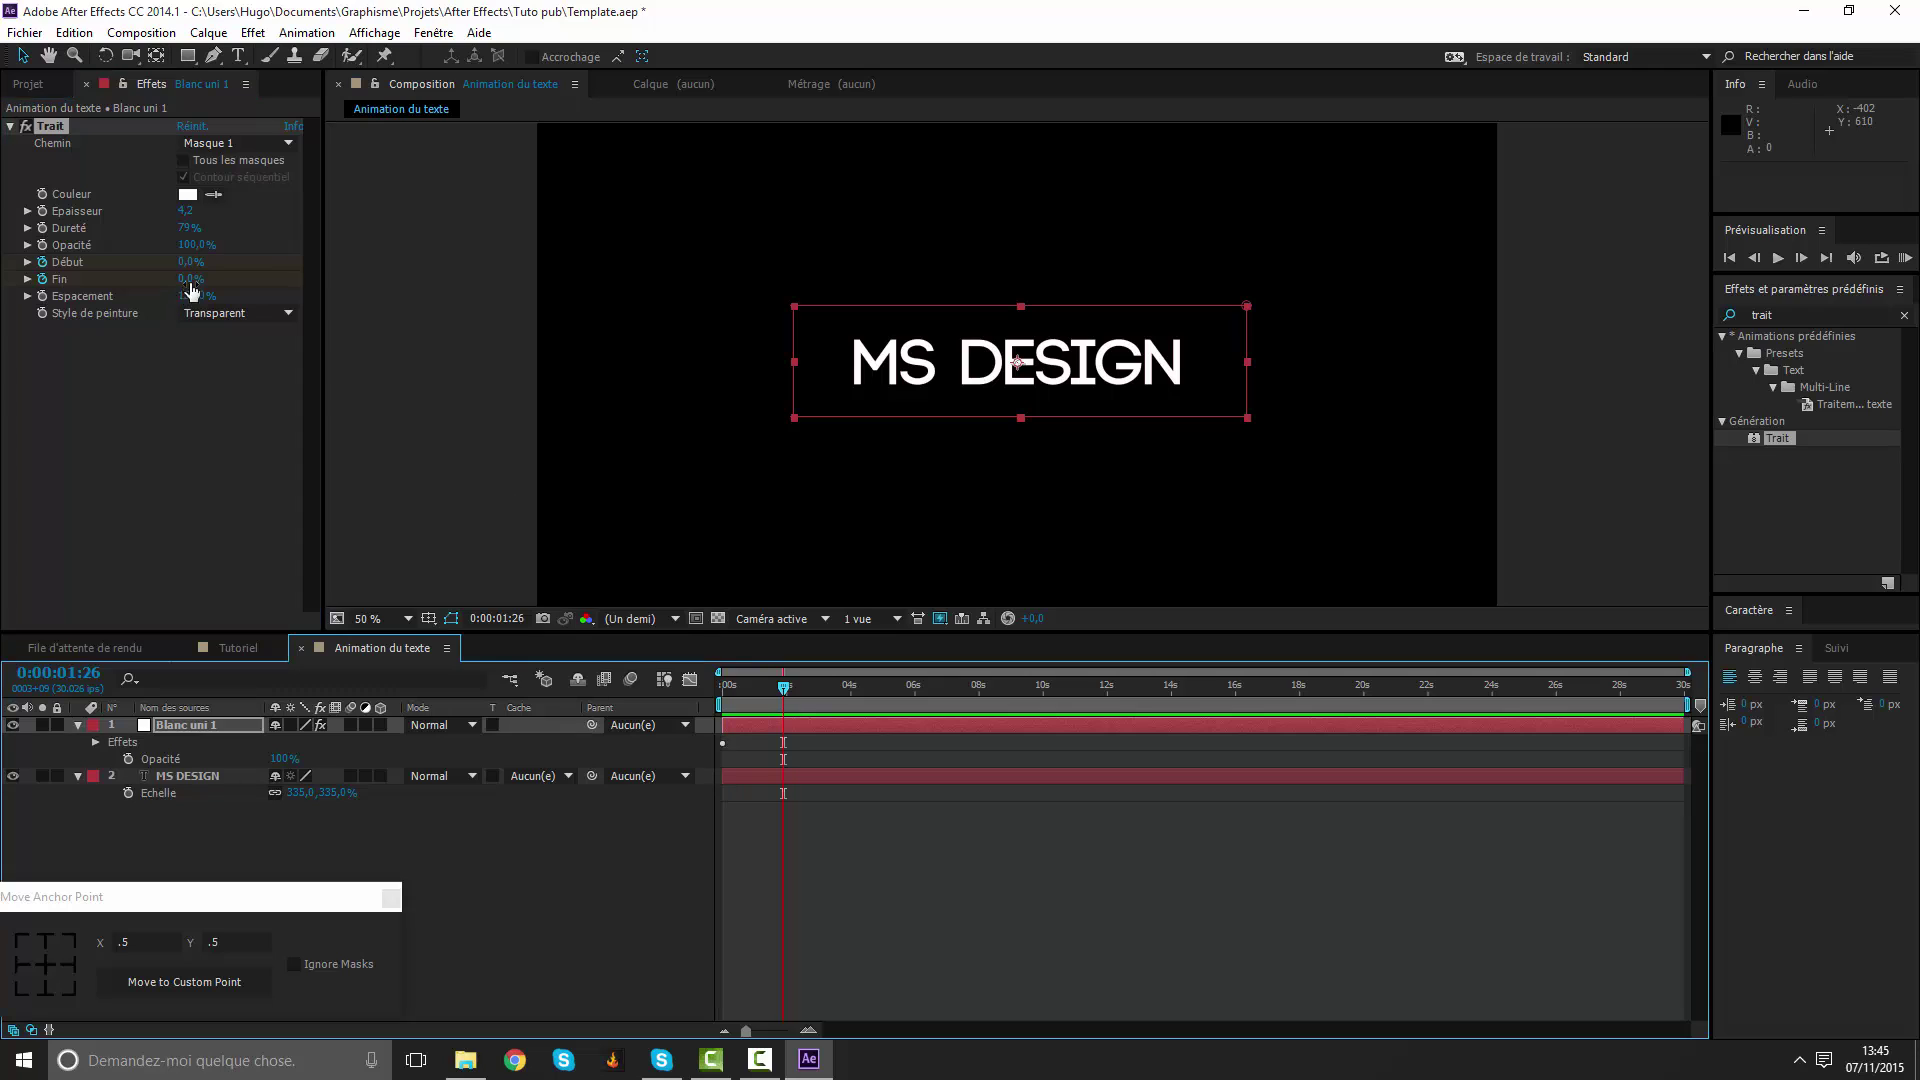
{"action": "mouse_move", "coordinate": [192, 262]}
{"action": "left_mouse_down"}
{"action": "mouse_move", "coordinate": [164, 283]}
{"action": "mouse_move", "coordinate": [724, 393]}
{"action": "left_mouse_up"}
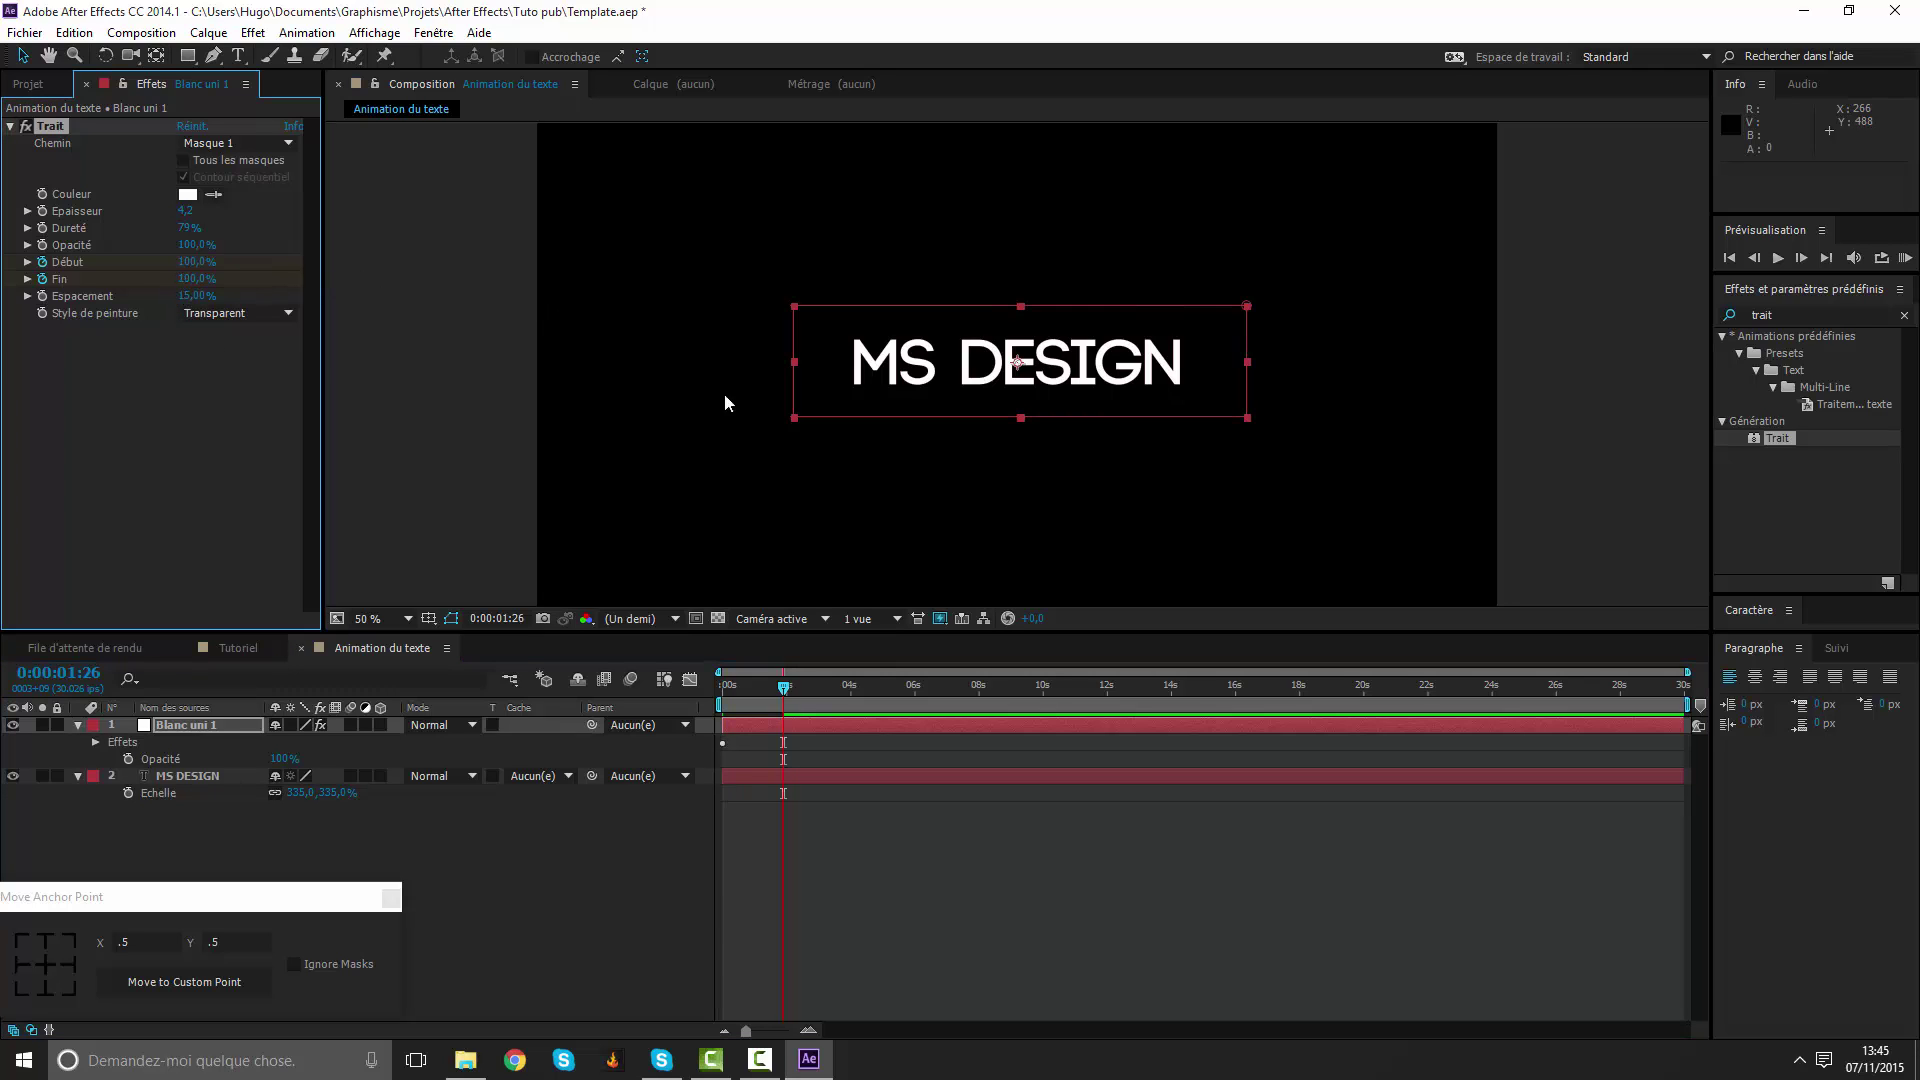
{"action": "left_click", "coordinate": [896, 825]}
{"action": "left_click", "coordinate": [824, 728]}
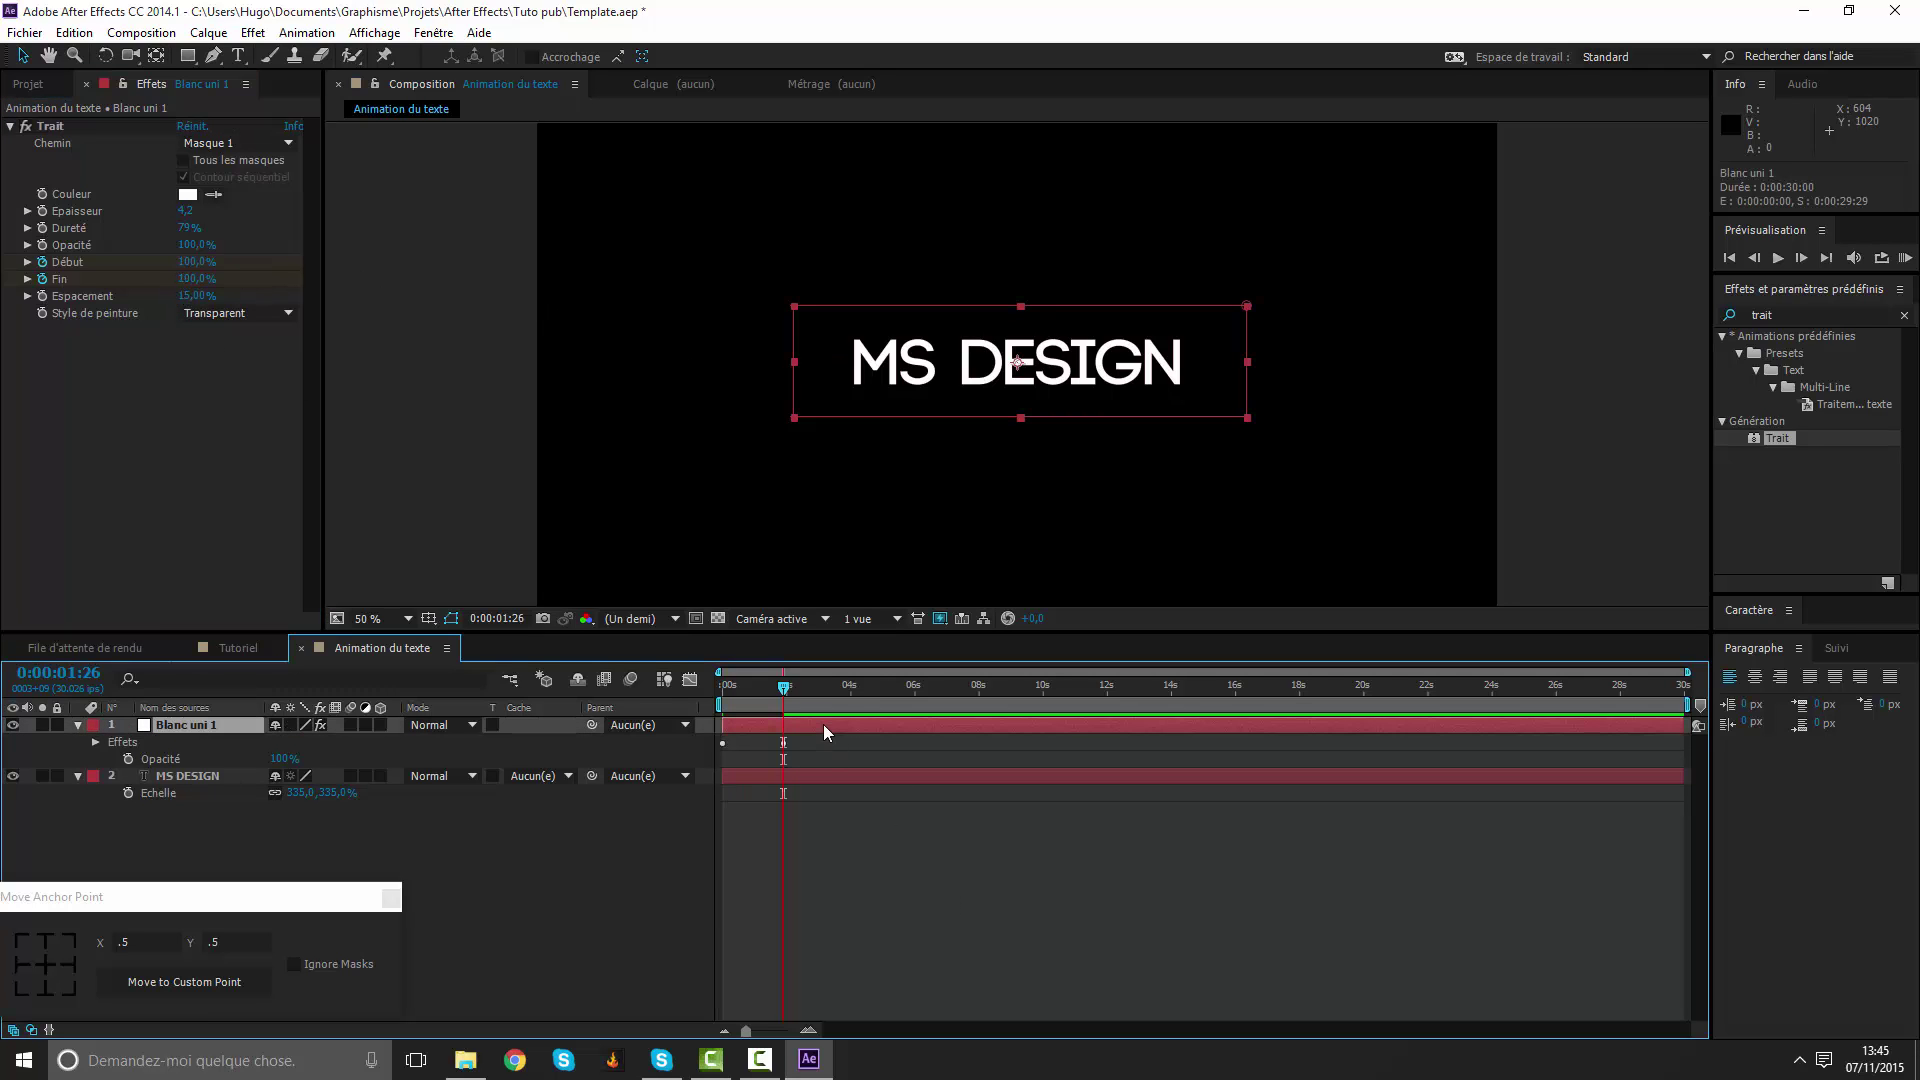
Reveal the stroke keyframes with U and delay the Début keyframes by about 10 frames.
{"action": "key", "text": "u"}
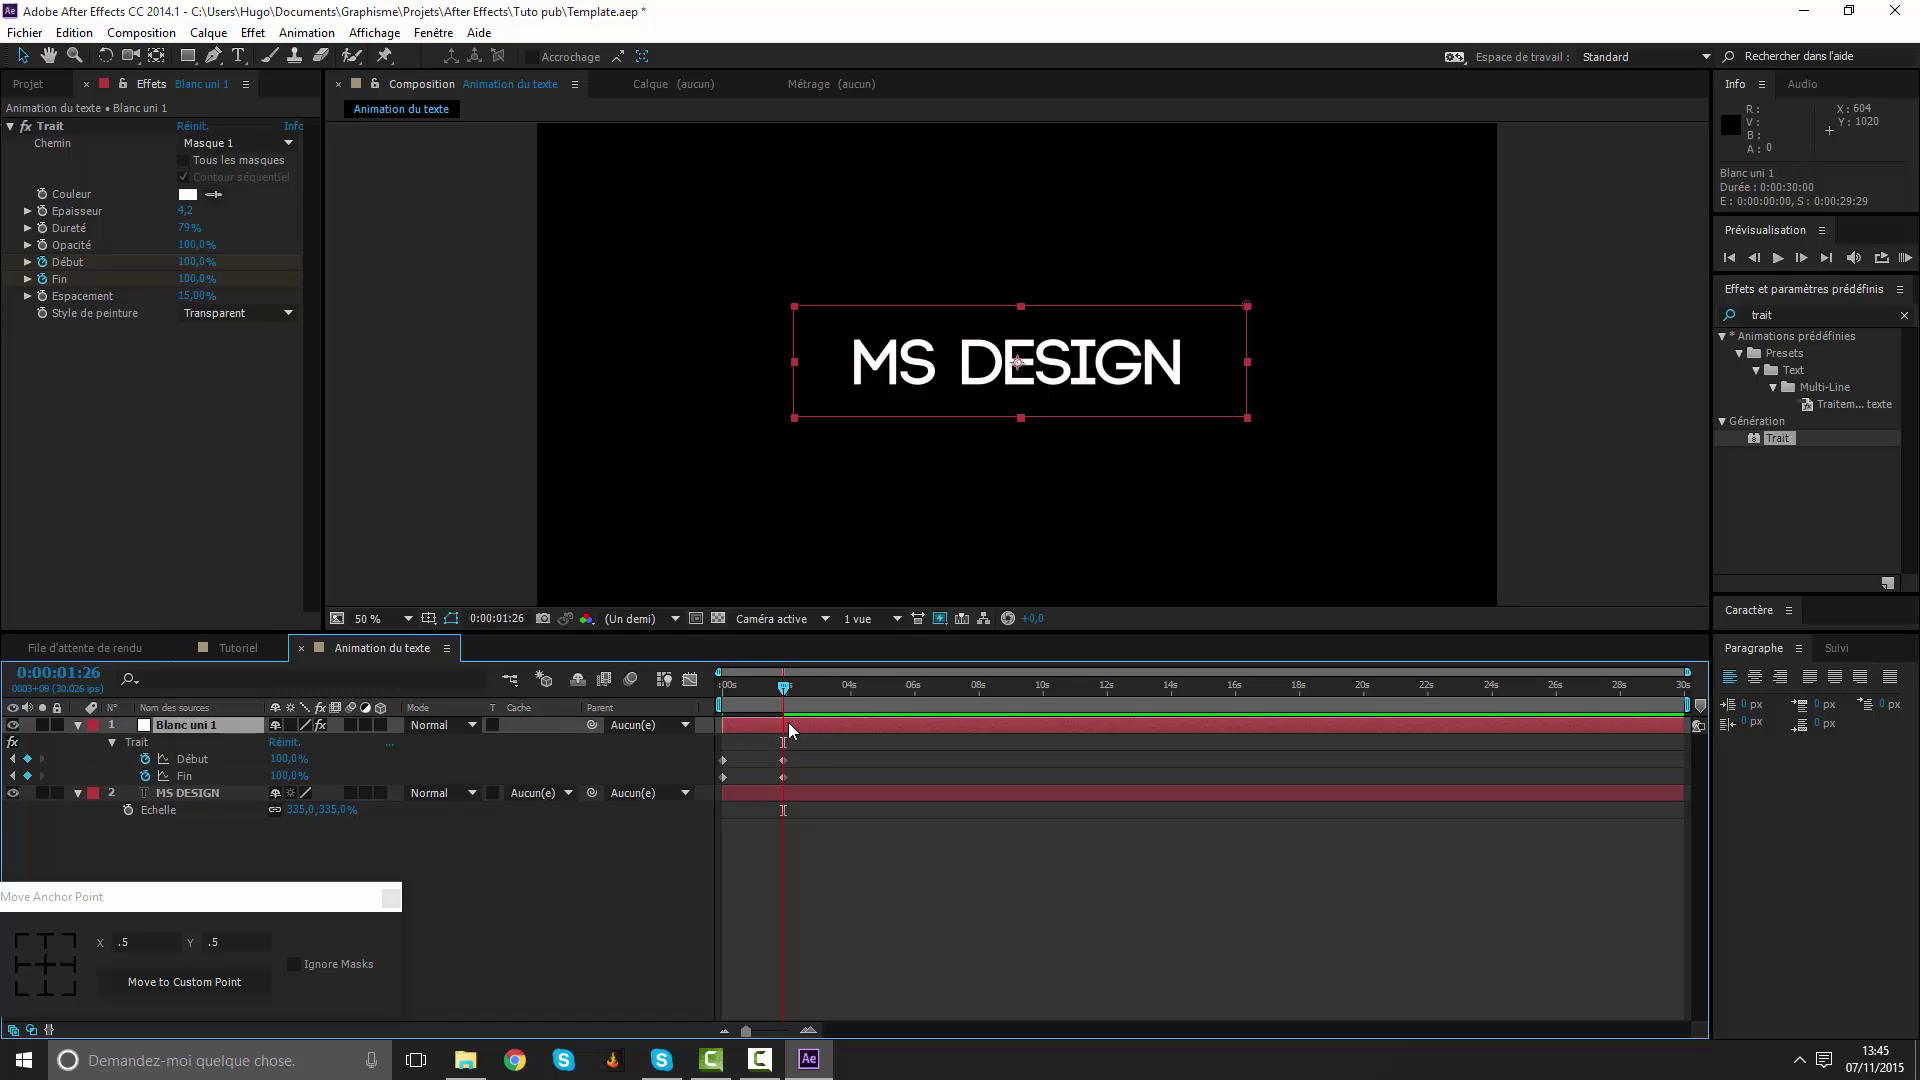
{"action": "left_click_drag", "start_coordinate": [803, 758], "coordinate": [716, 799]}
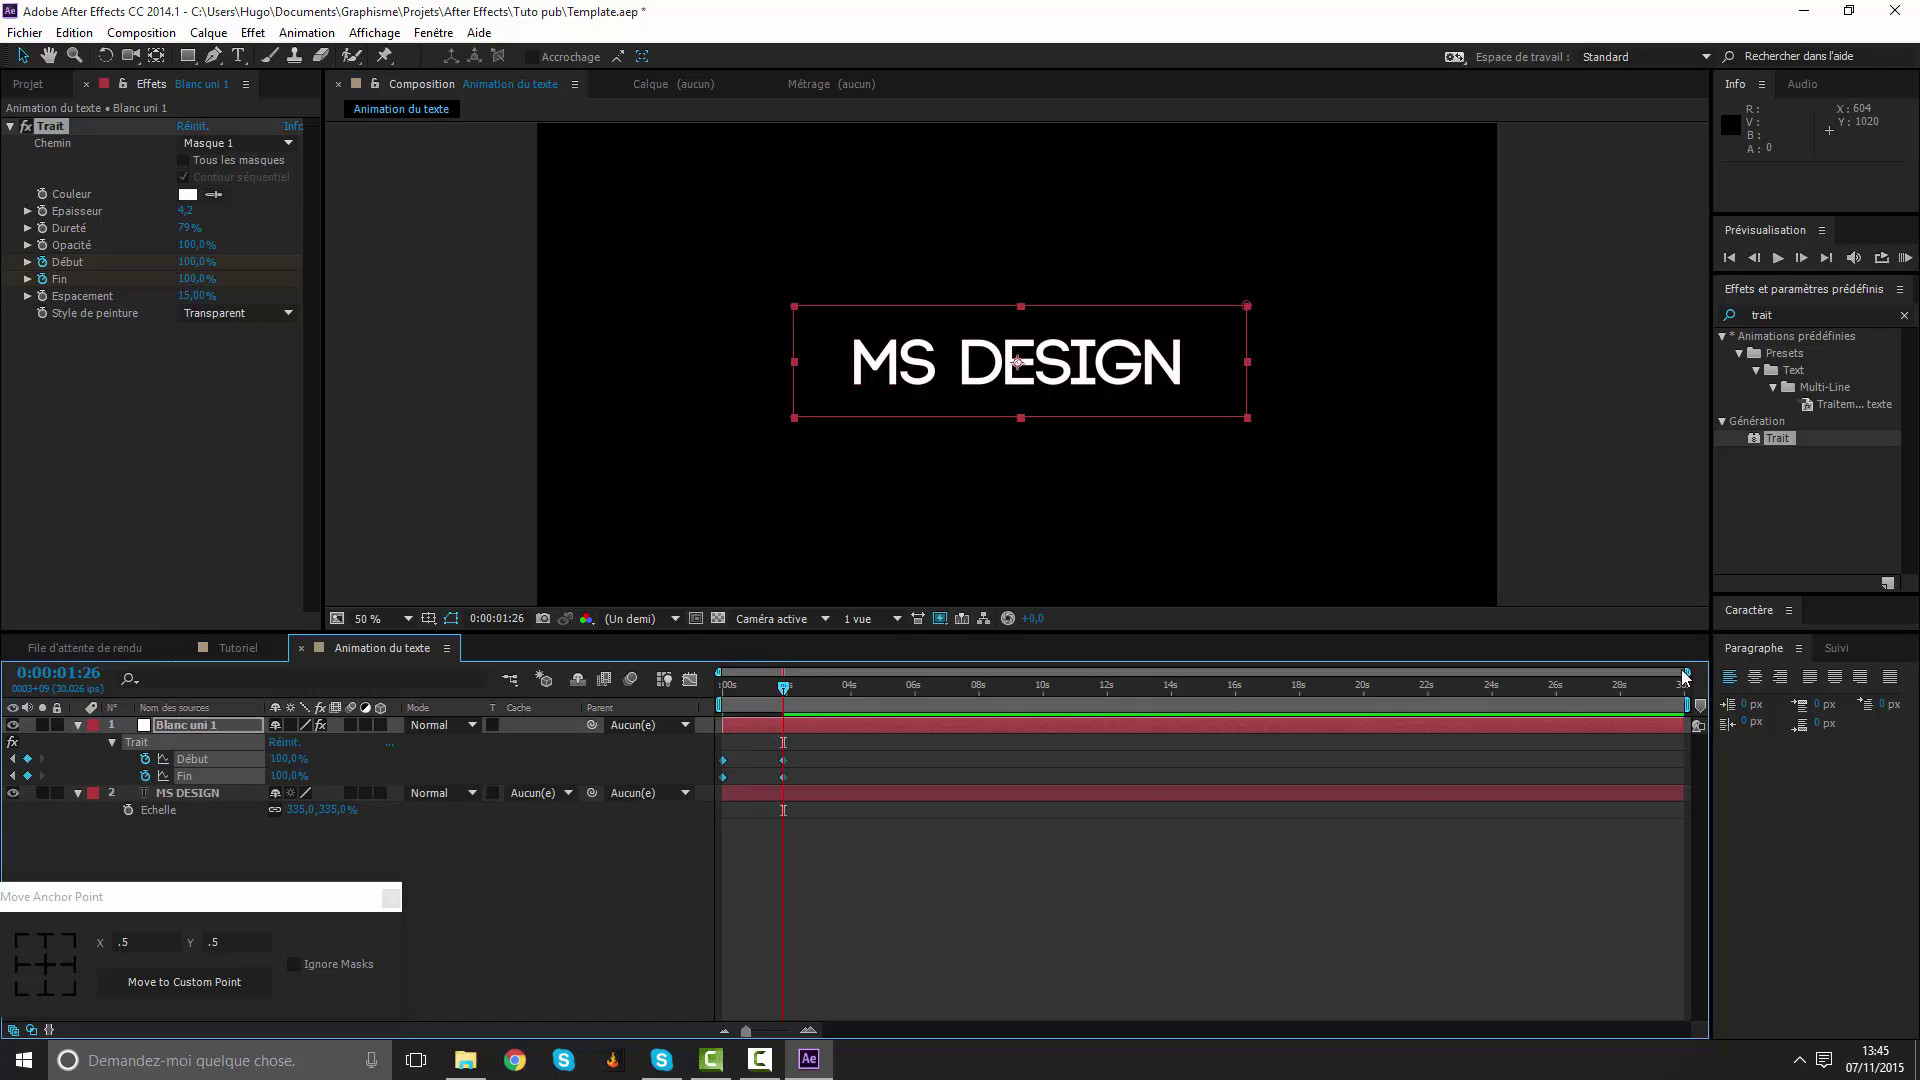
{"action": "left_click_drag", "start_coordinate": [1686, 680], "coordinate": [1090, 694]}
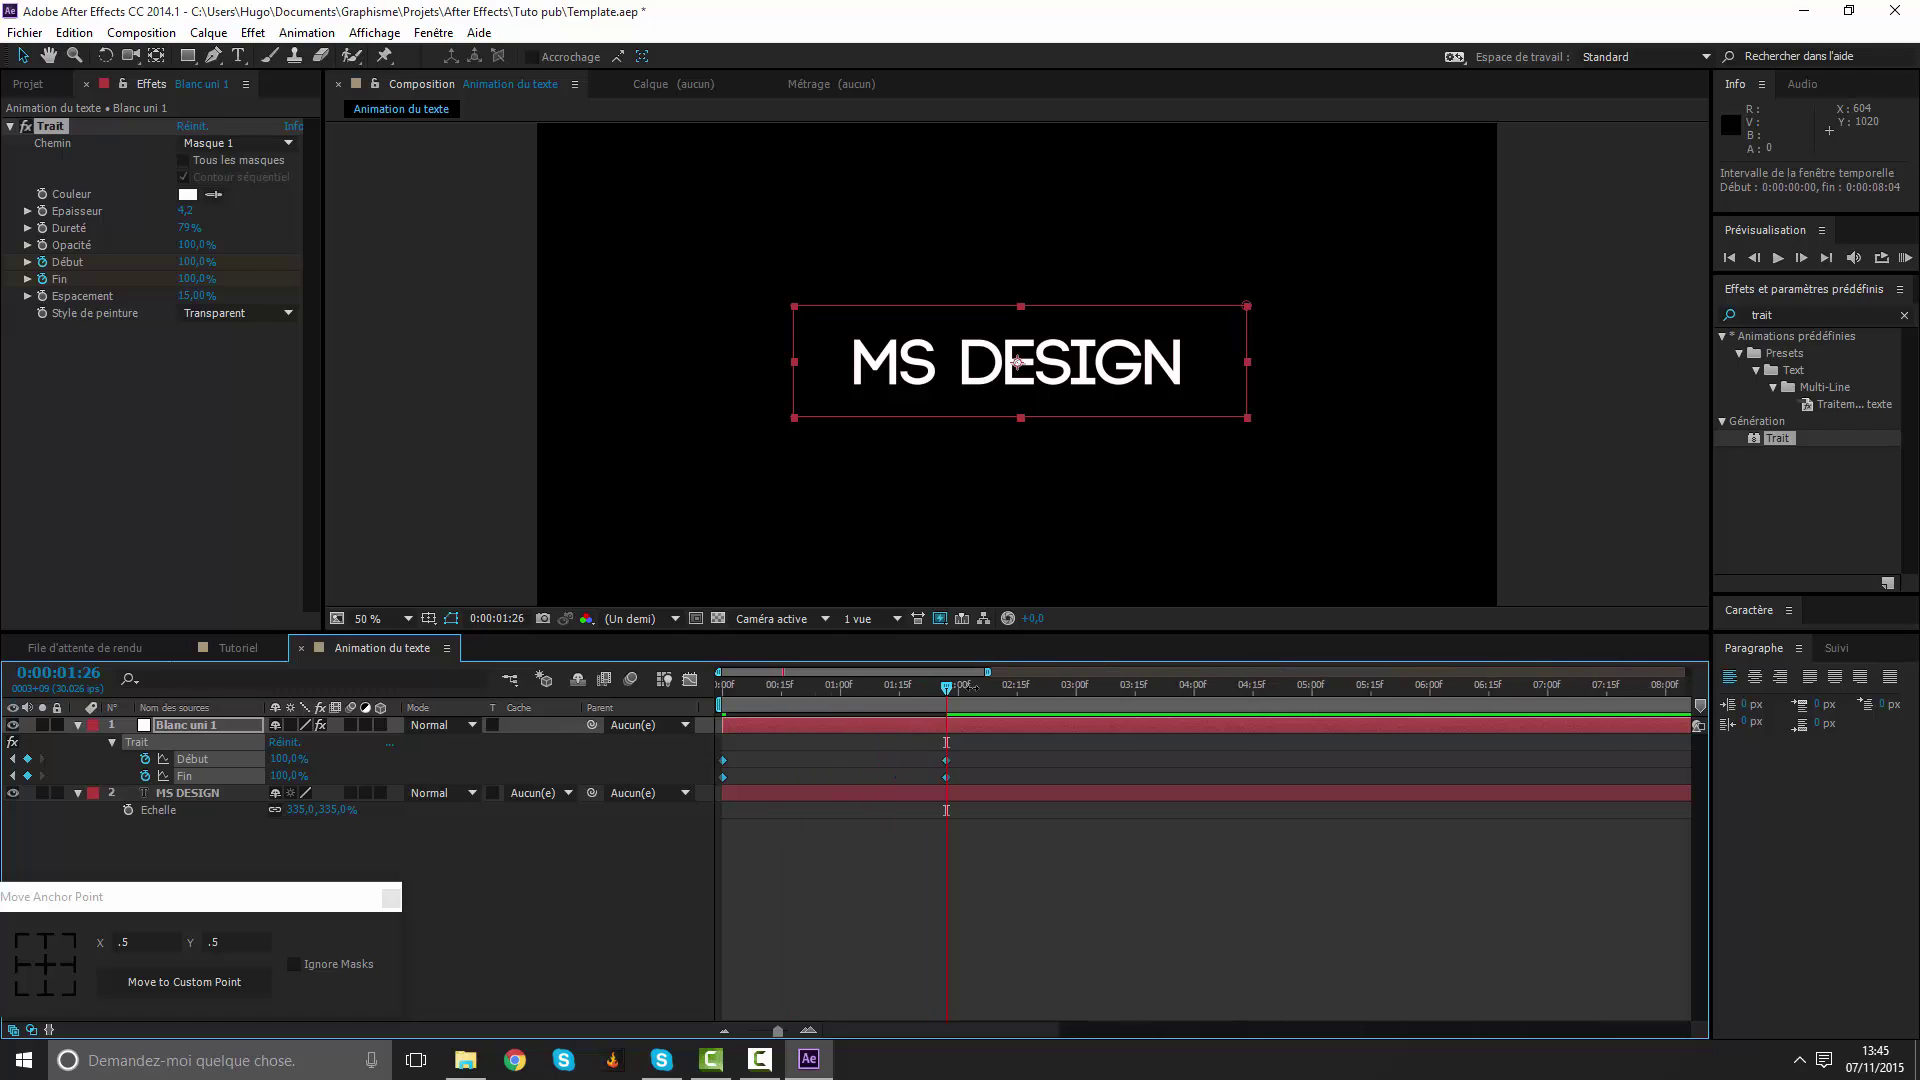
{"action": "left_click", "coordinate": [756, 689]}
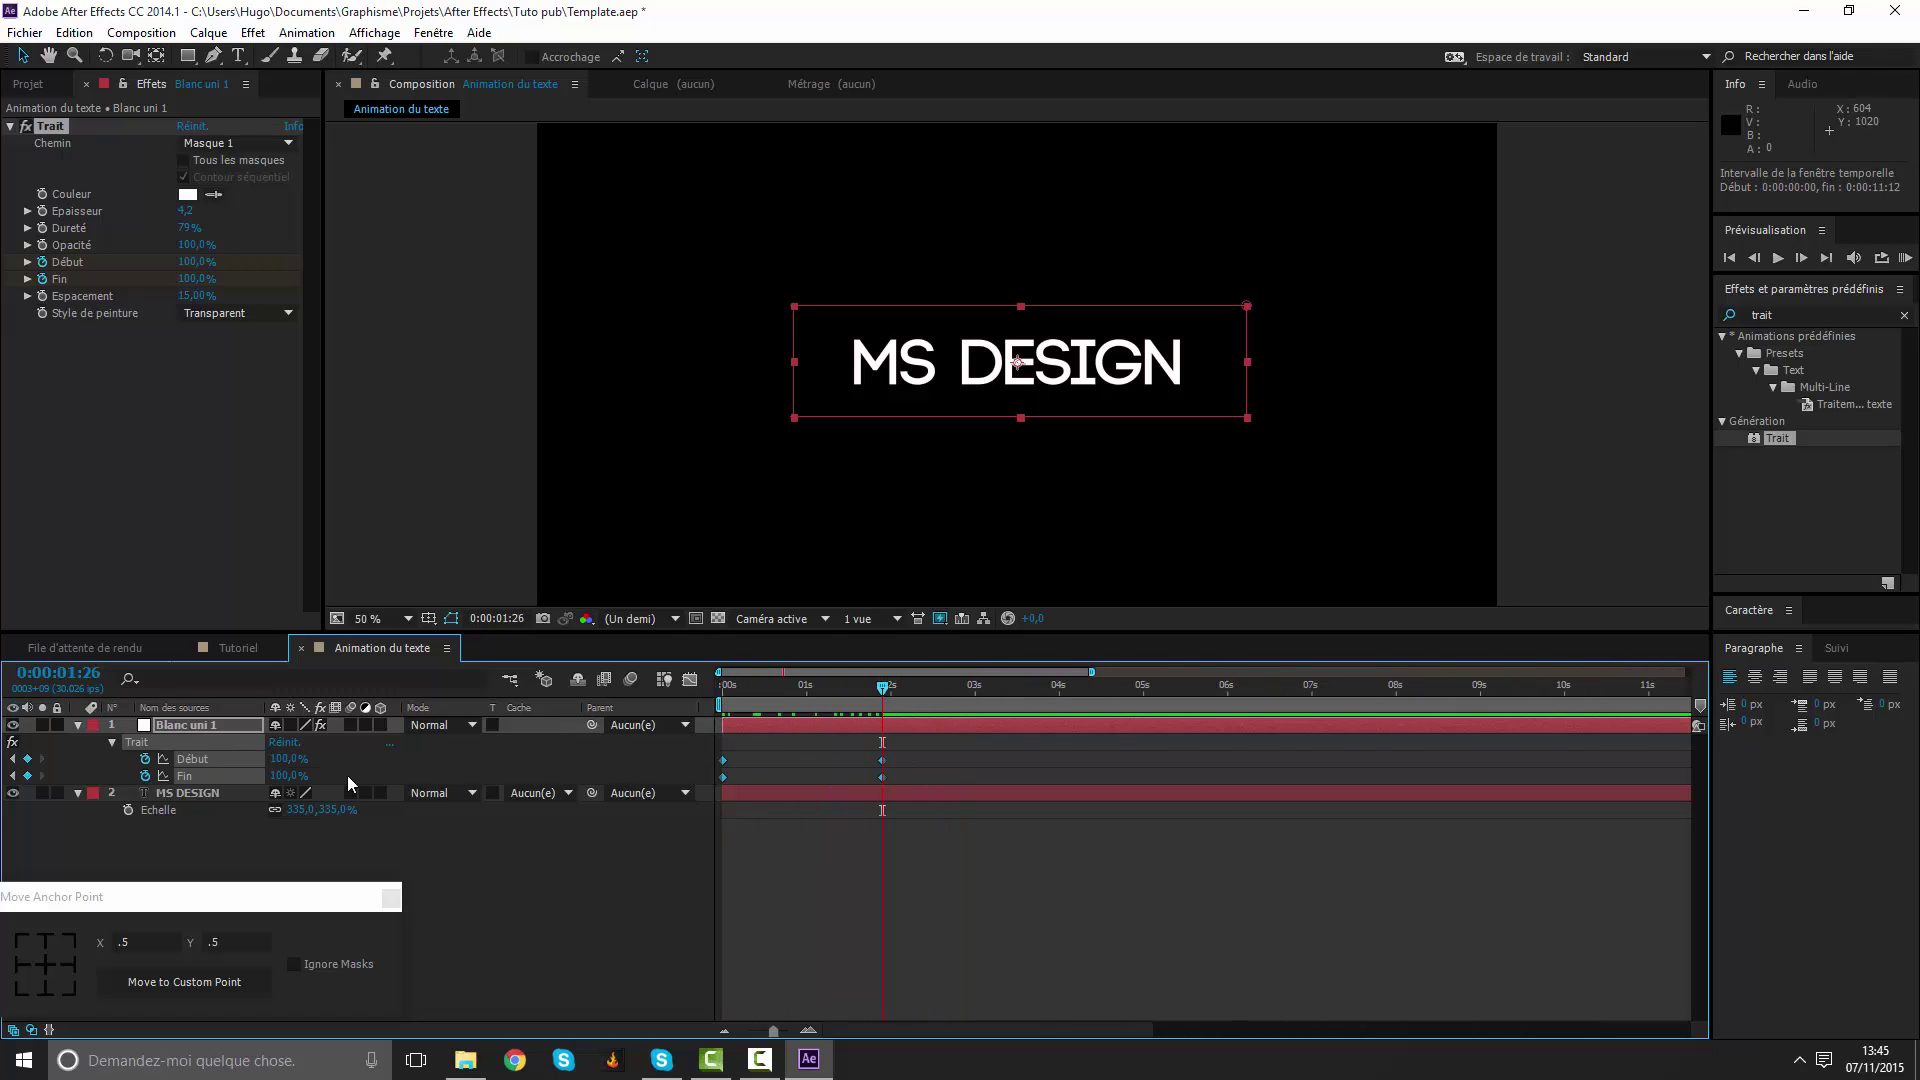
{"action": "left_click", "coordinate": [798, 756]}
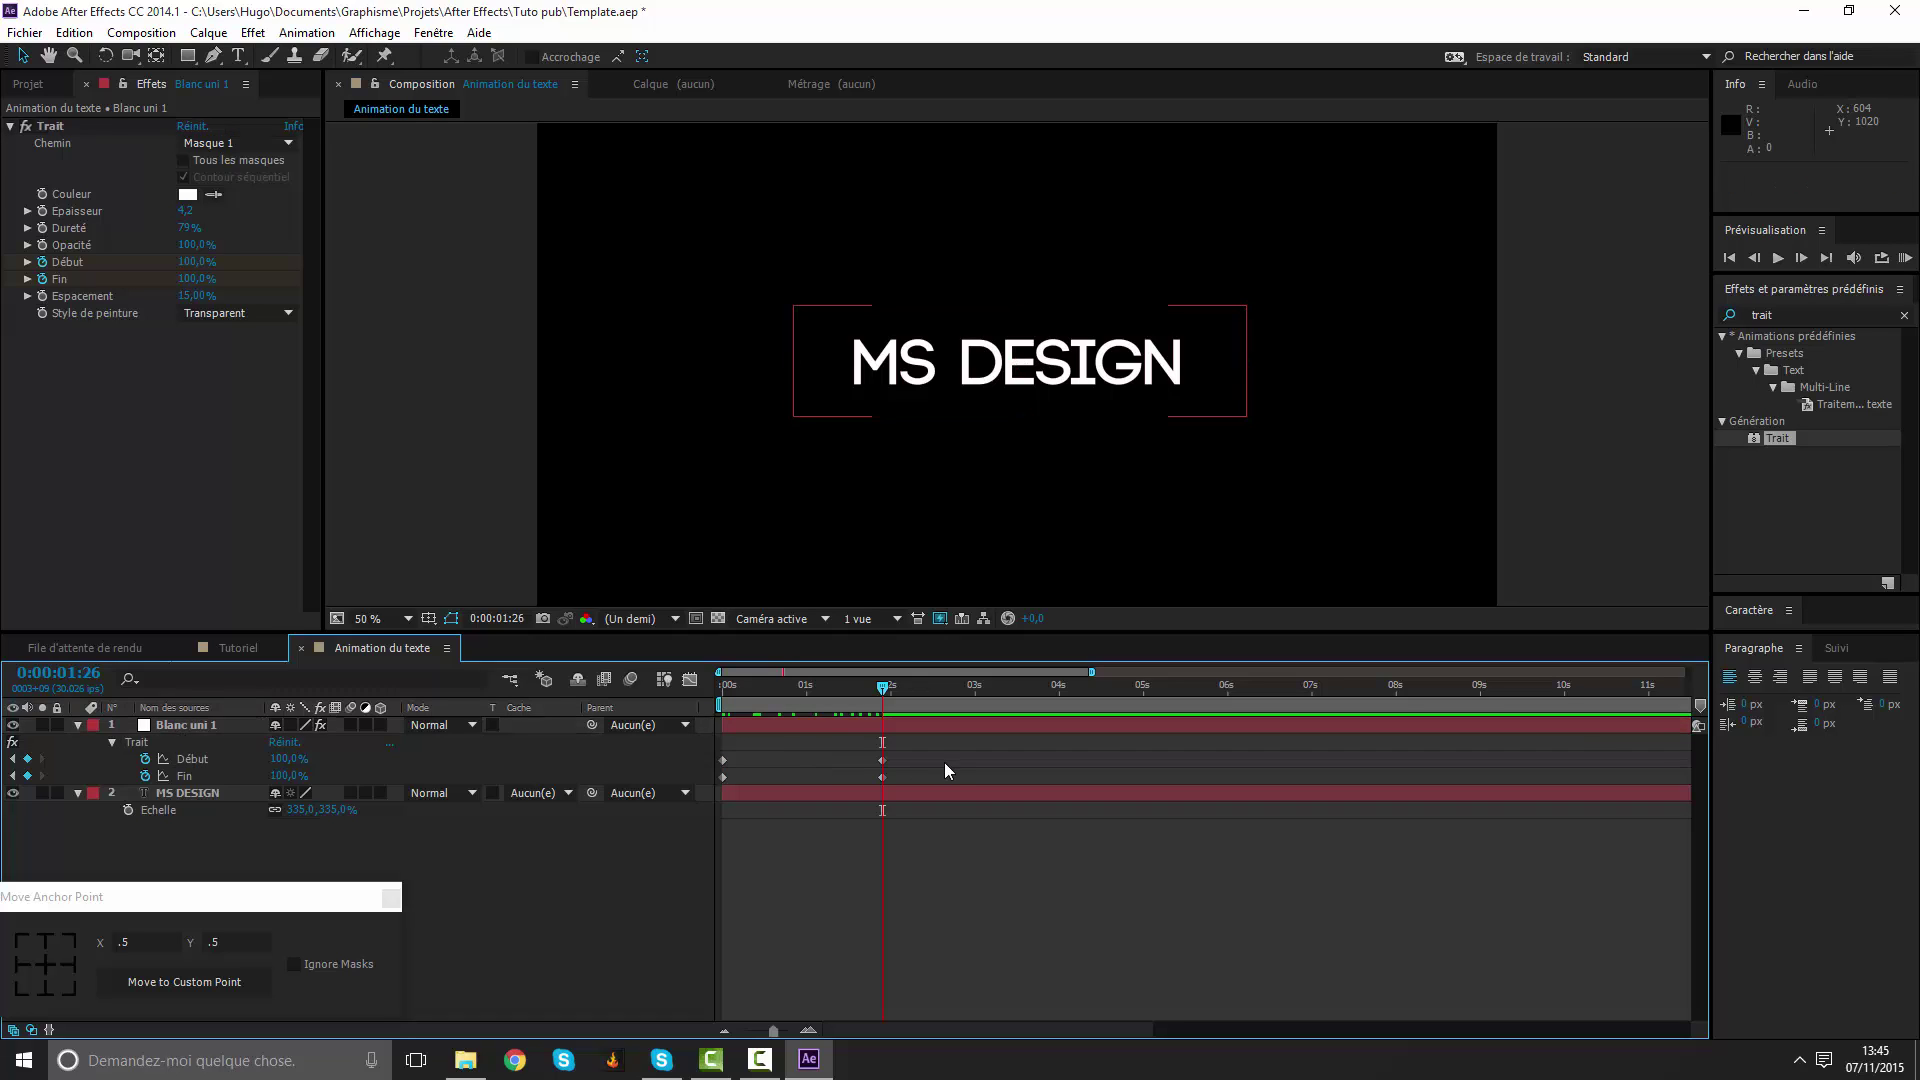
{"action": "mouse_move", "coordinate": [900, 748]}
{"action": "left_mouse_down"}
{"action": "mouse_move", "coordinate": [716, 766]}
{"action": "mouse_move", "coordinate": [754, 760]}
{"action": "left_mouse_up"}
{"action": "left_click", "coordinate": [866, 854]}
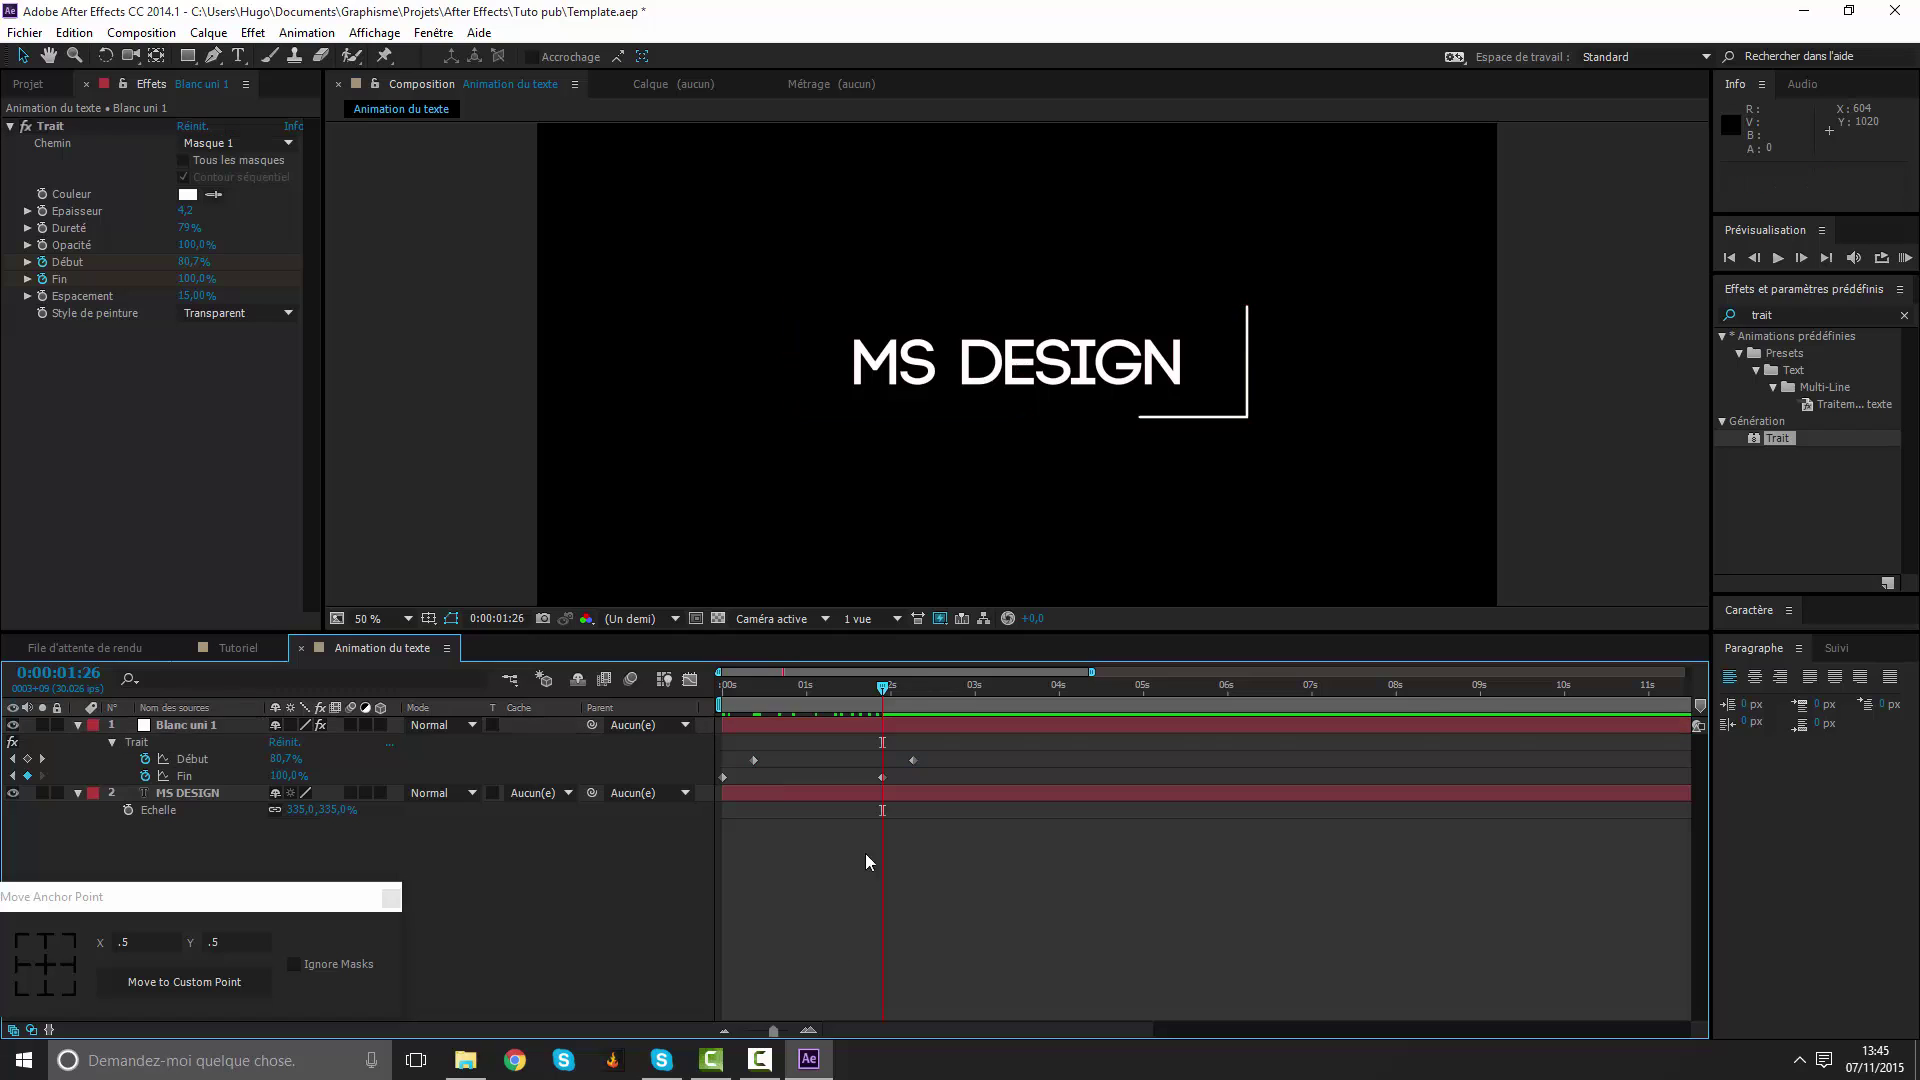
Preview the outline drawing on and off, then select all four Début and Fin keyframes.
{"action": "mouse_move", "coordinate": [890, 684]}
{"action": "left_mouse_down"}
{"action": "mouse_move", "coordinate": [748, 708]}
{"action": "mouse_move", "coordinate": [616, 658]}
{"action": "left_mouse_up"}
{"action": "key", "text": "space"}
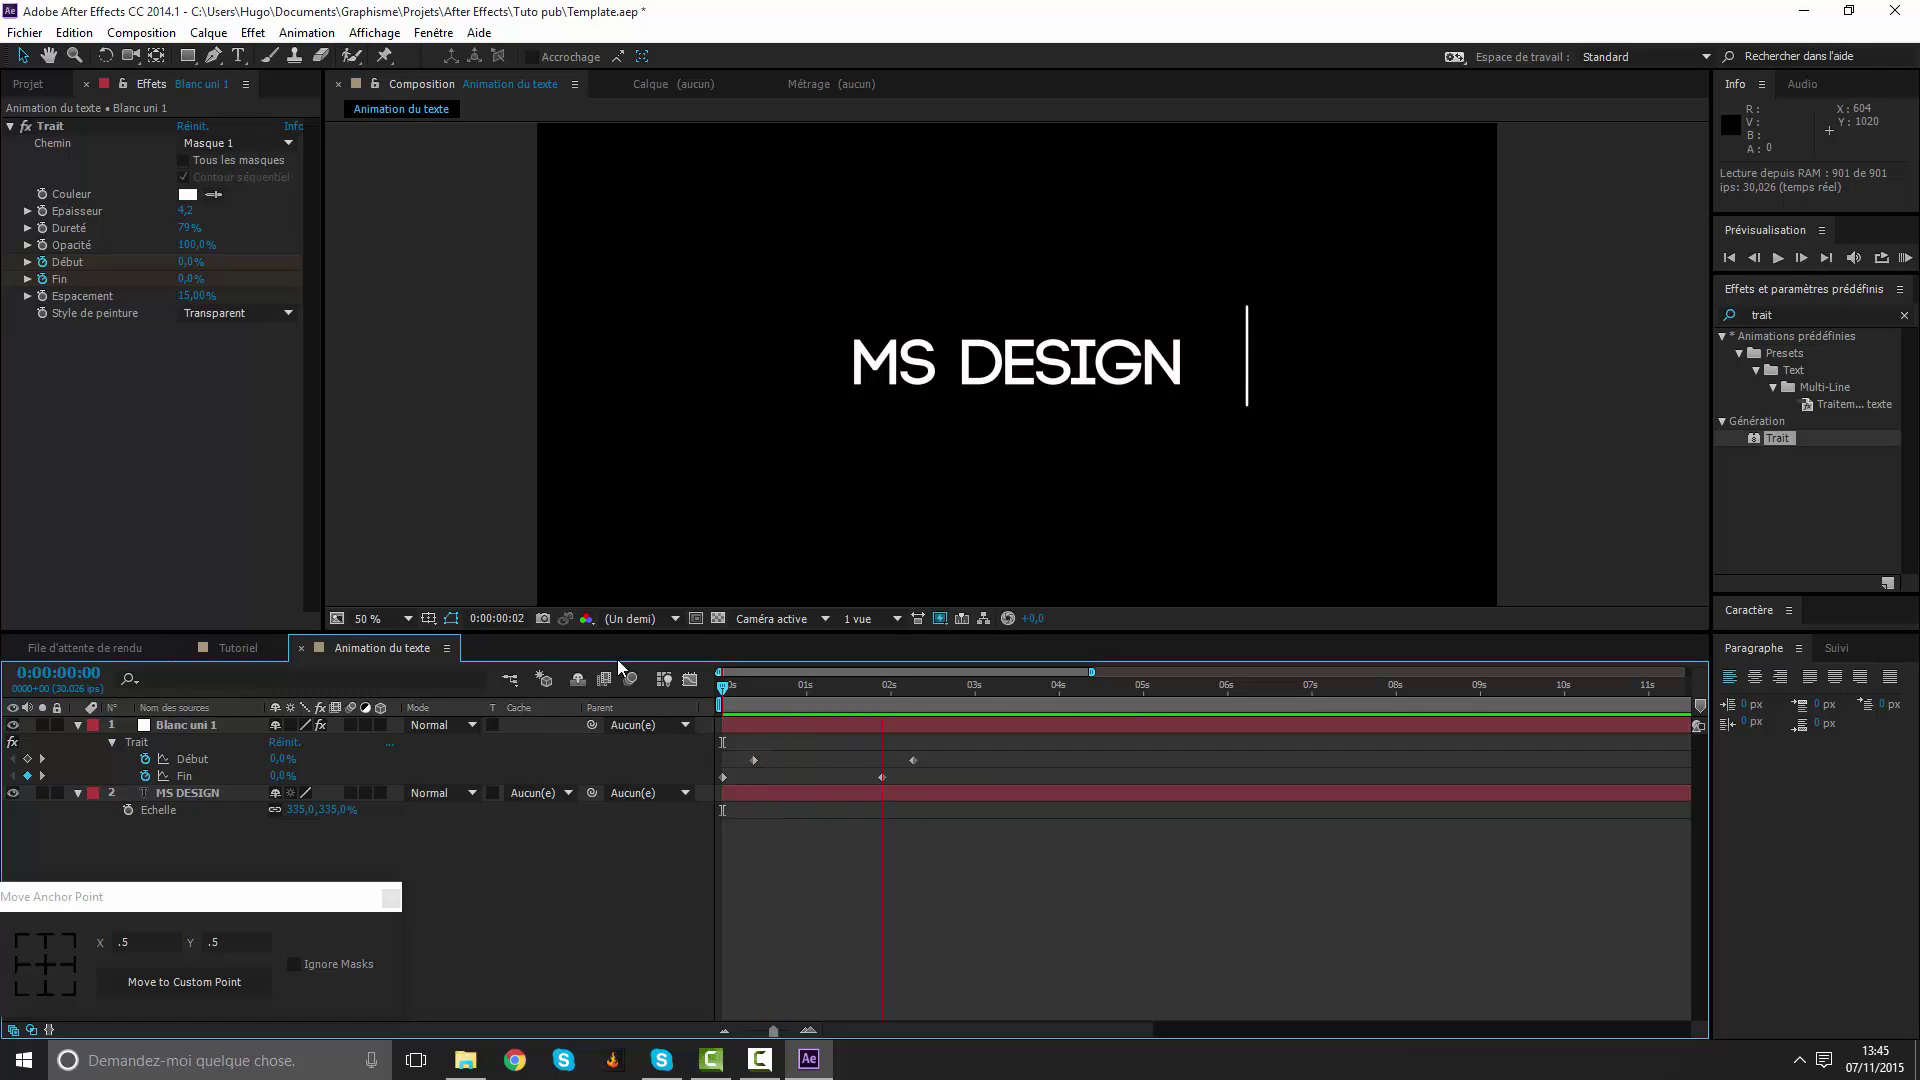
{"action": "key", "text": "space"}
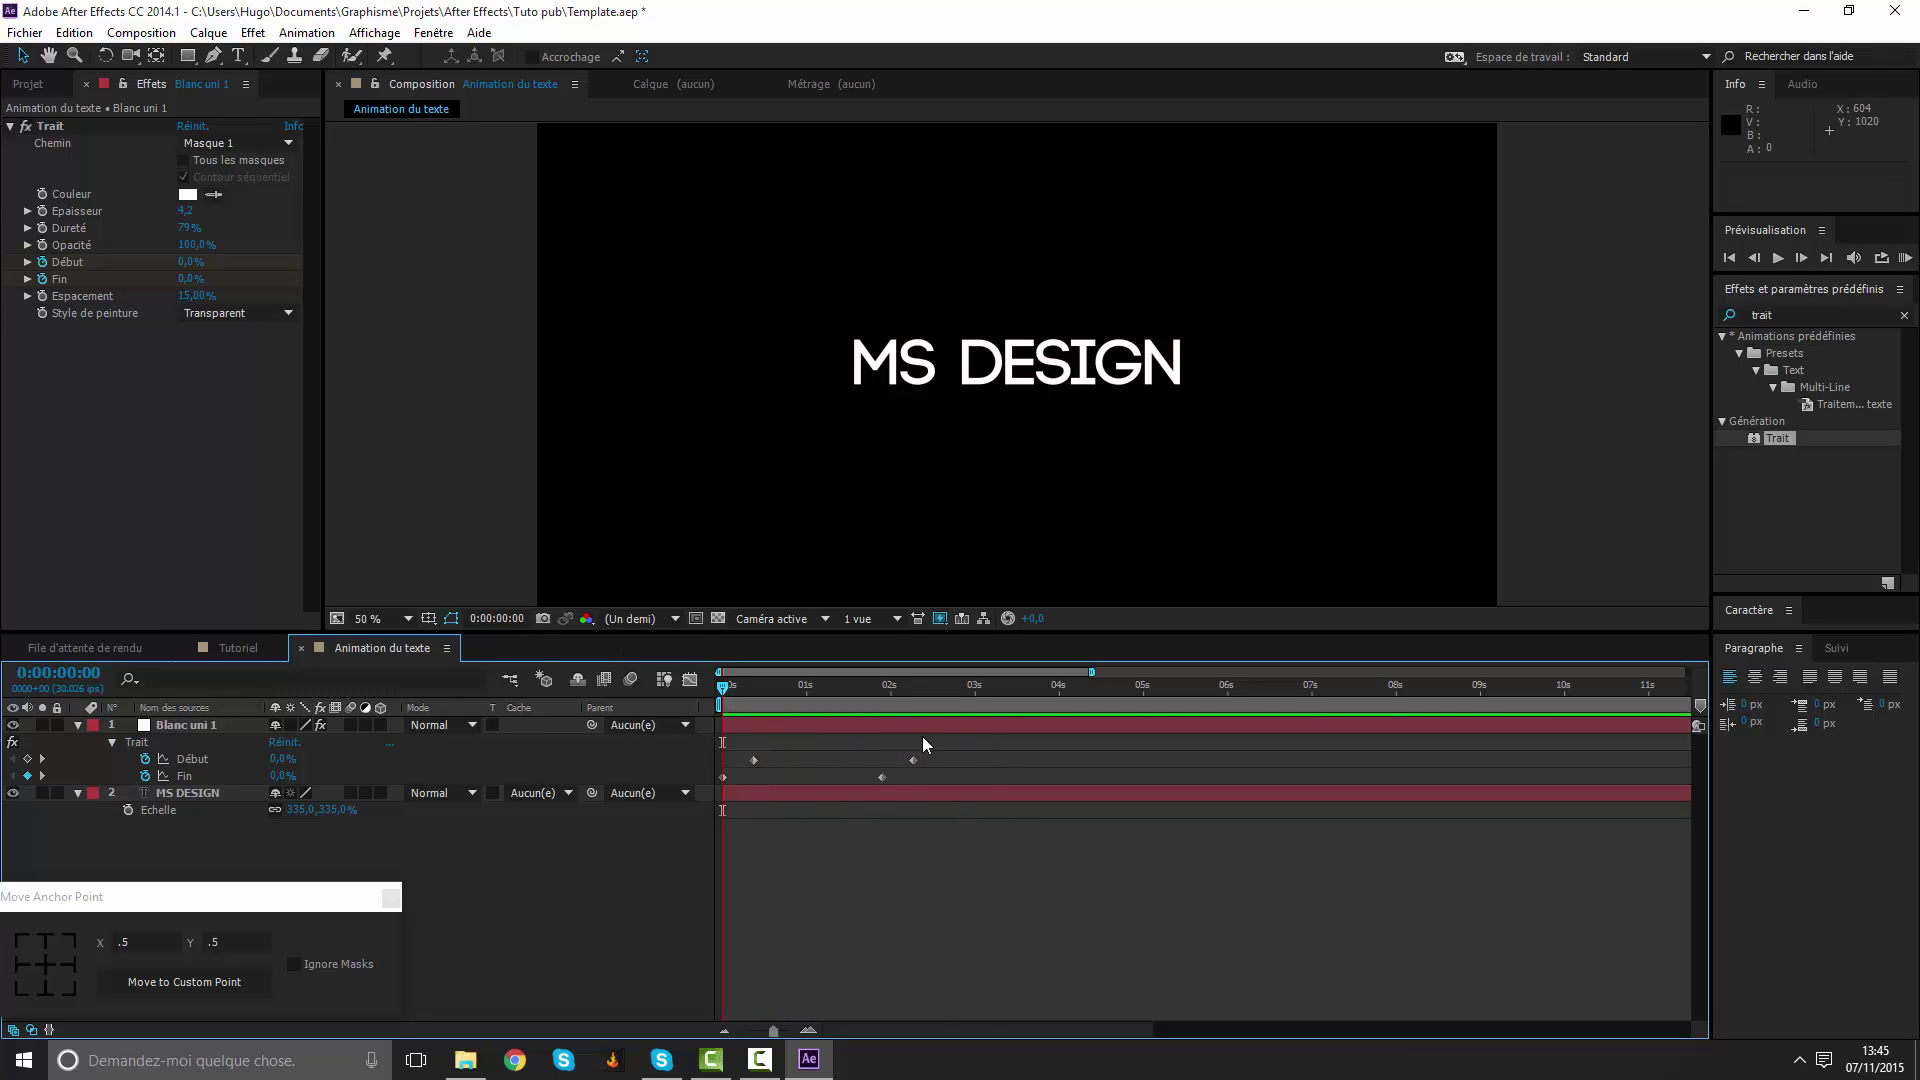
{"action": "left_click_drag", "start_coordinate": [903, 765], "coordinate": [844, 774]}
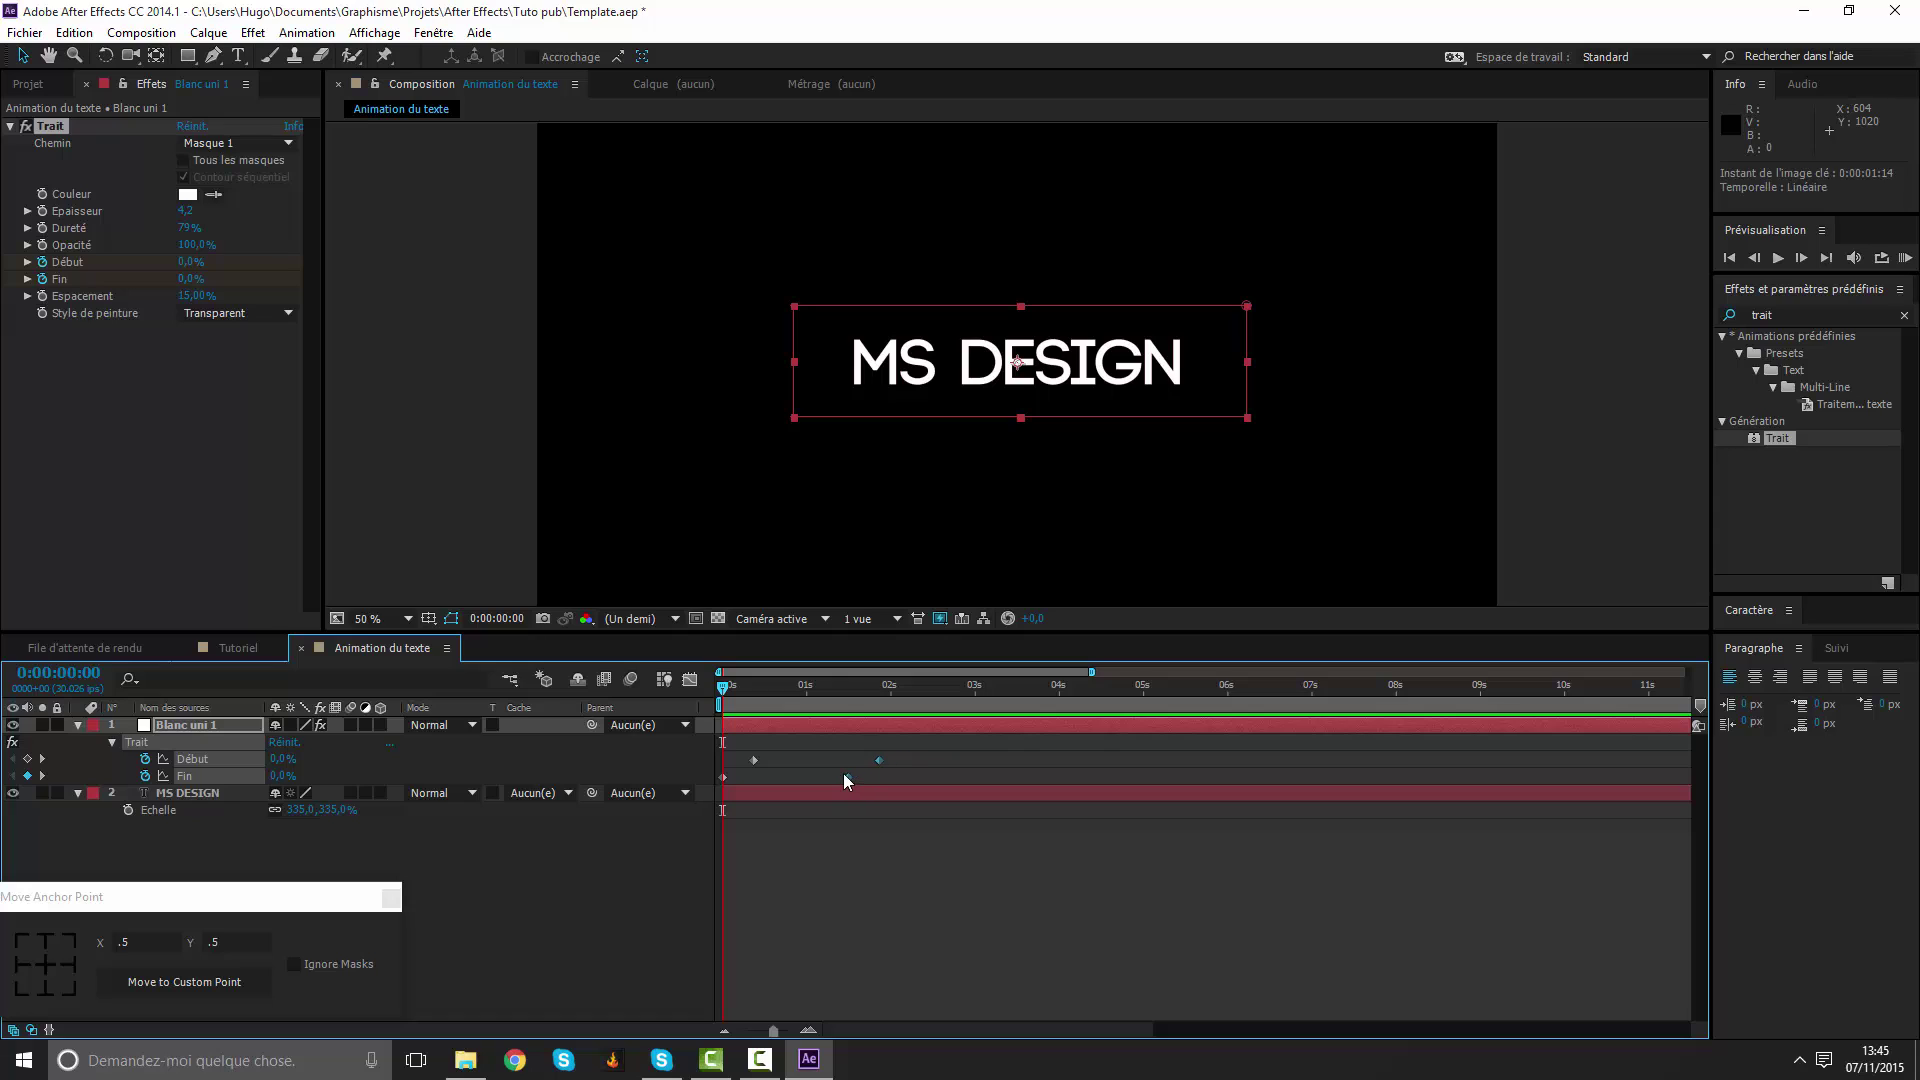
{"action": "key", "text": "space"}
{"action": "left_click_drag", "start_coordinate": [768, 688], "coordinate": [822, 688]}
{"action": "left_click", "coordinate": [886, 908]}
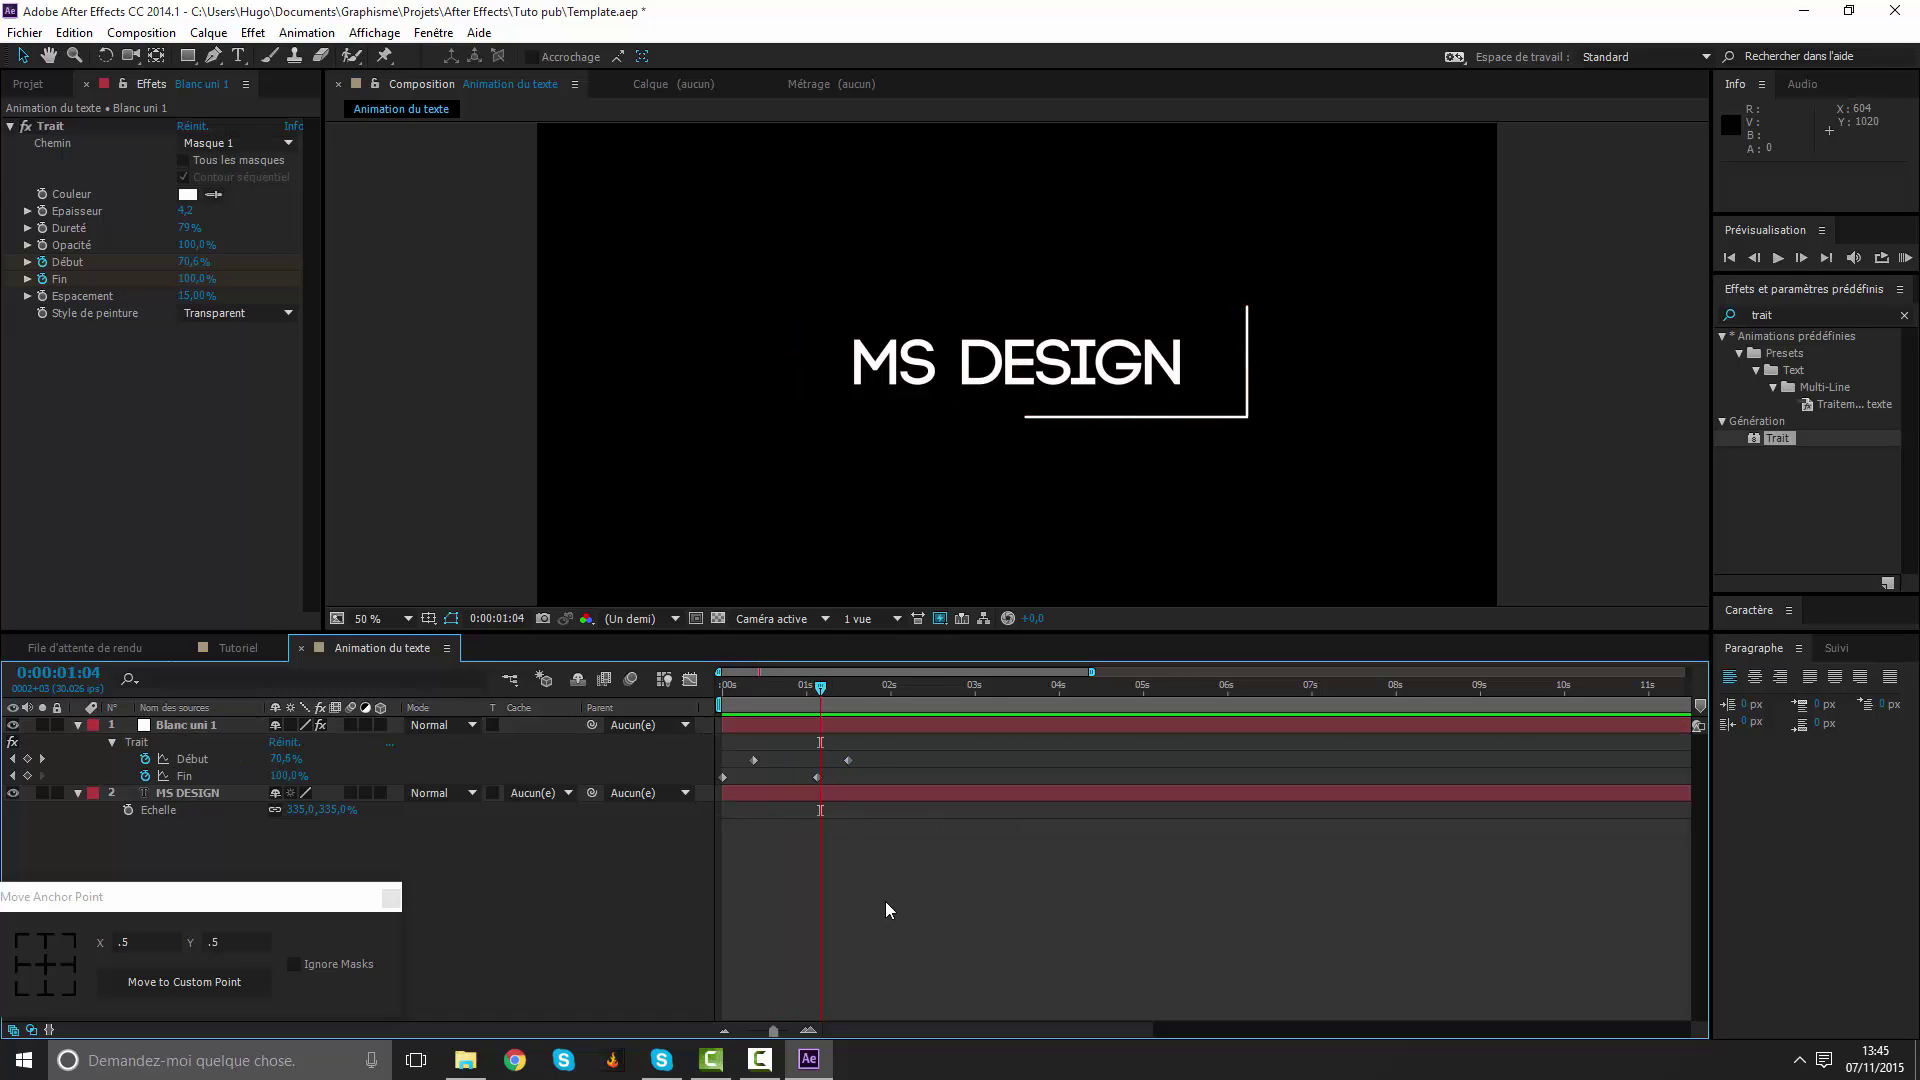
{"action": "left_click_drag", "start_coordinate": [909, 752], "coordinate": [705, 790]}
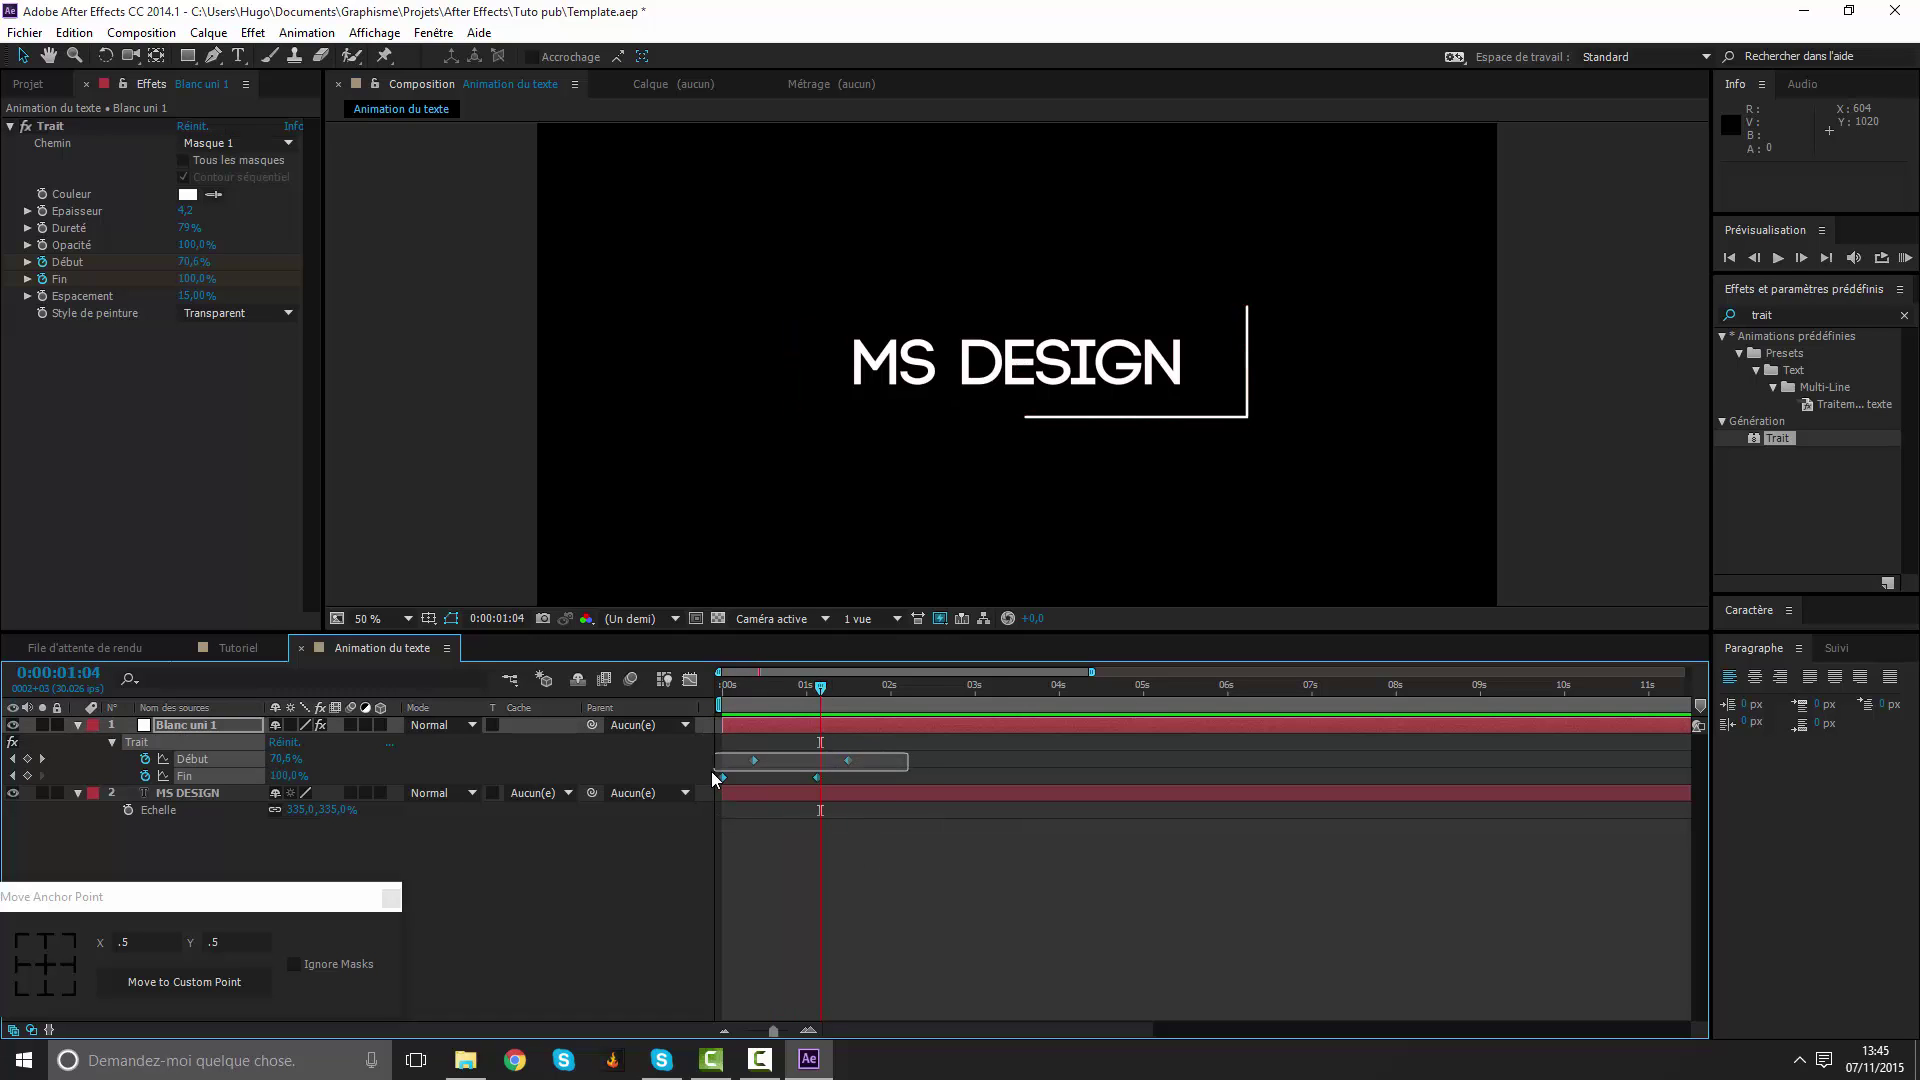
In the Graph Editor, apply Easy Ease to the Début keyframes with speed peaking early.
{"action": "left_click", "coordinate": [691, 681]}
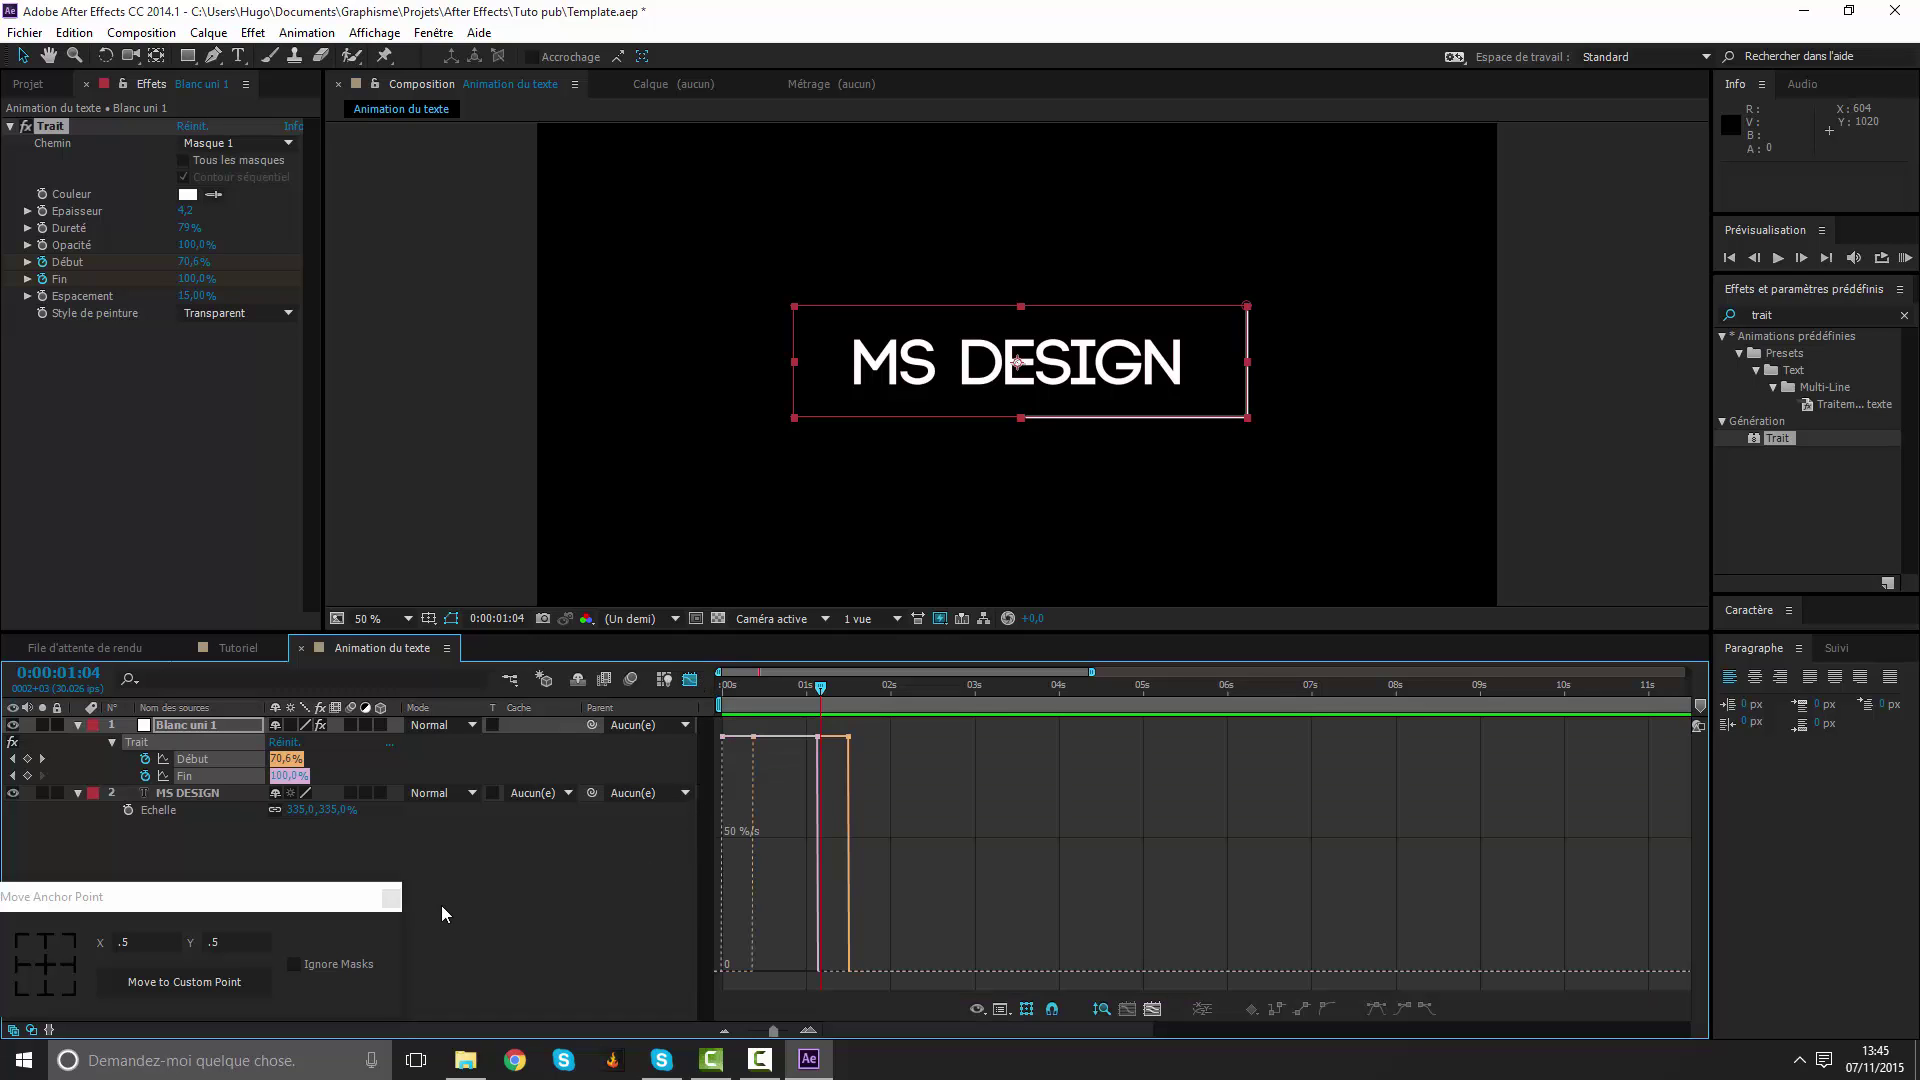
{"action": "left_click", "coordinate": [456, 884]}
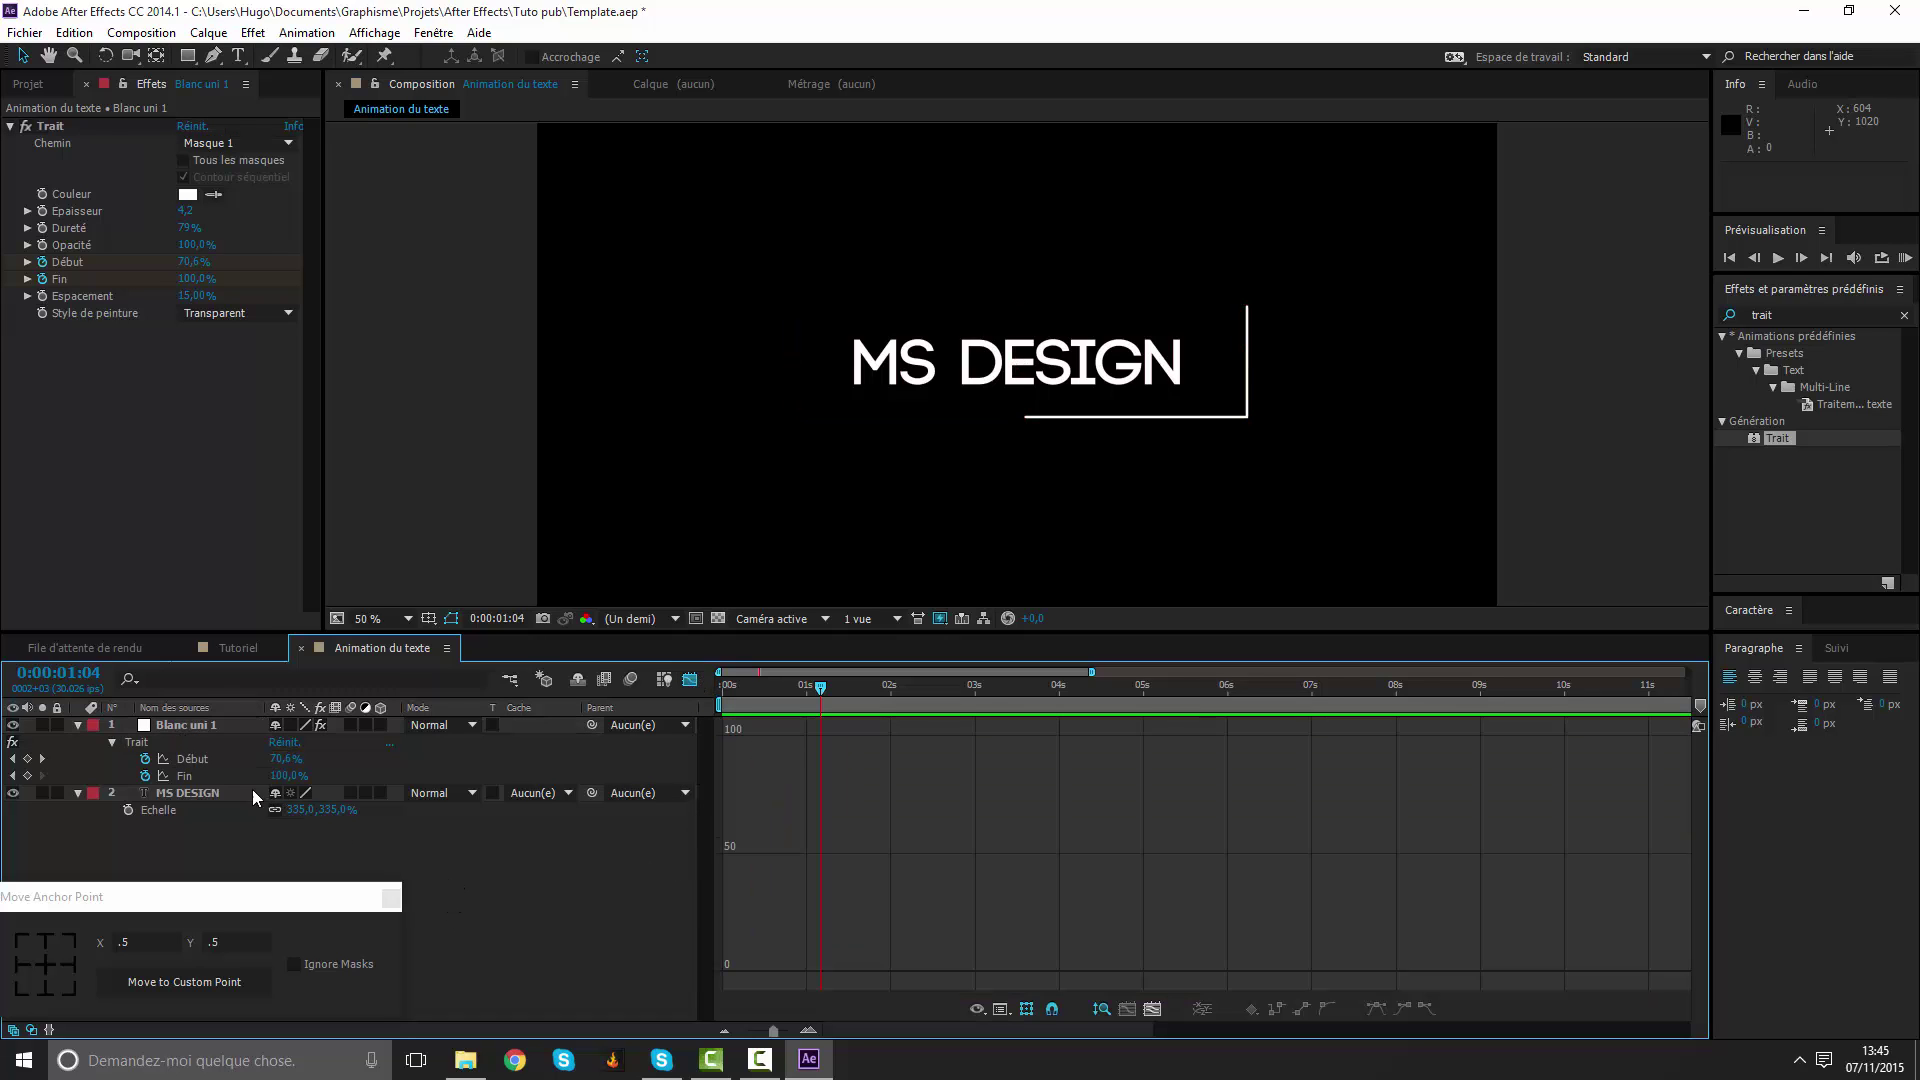
{"action": "left_click", "coordinate": [178, 762]}
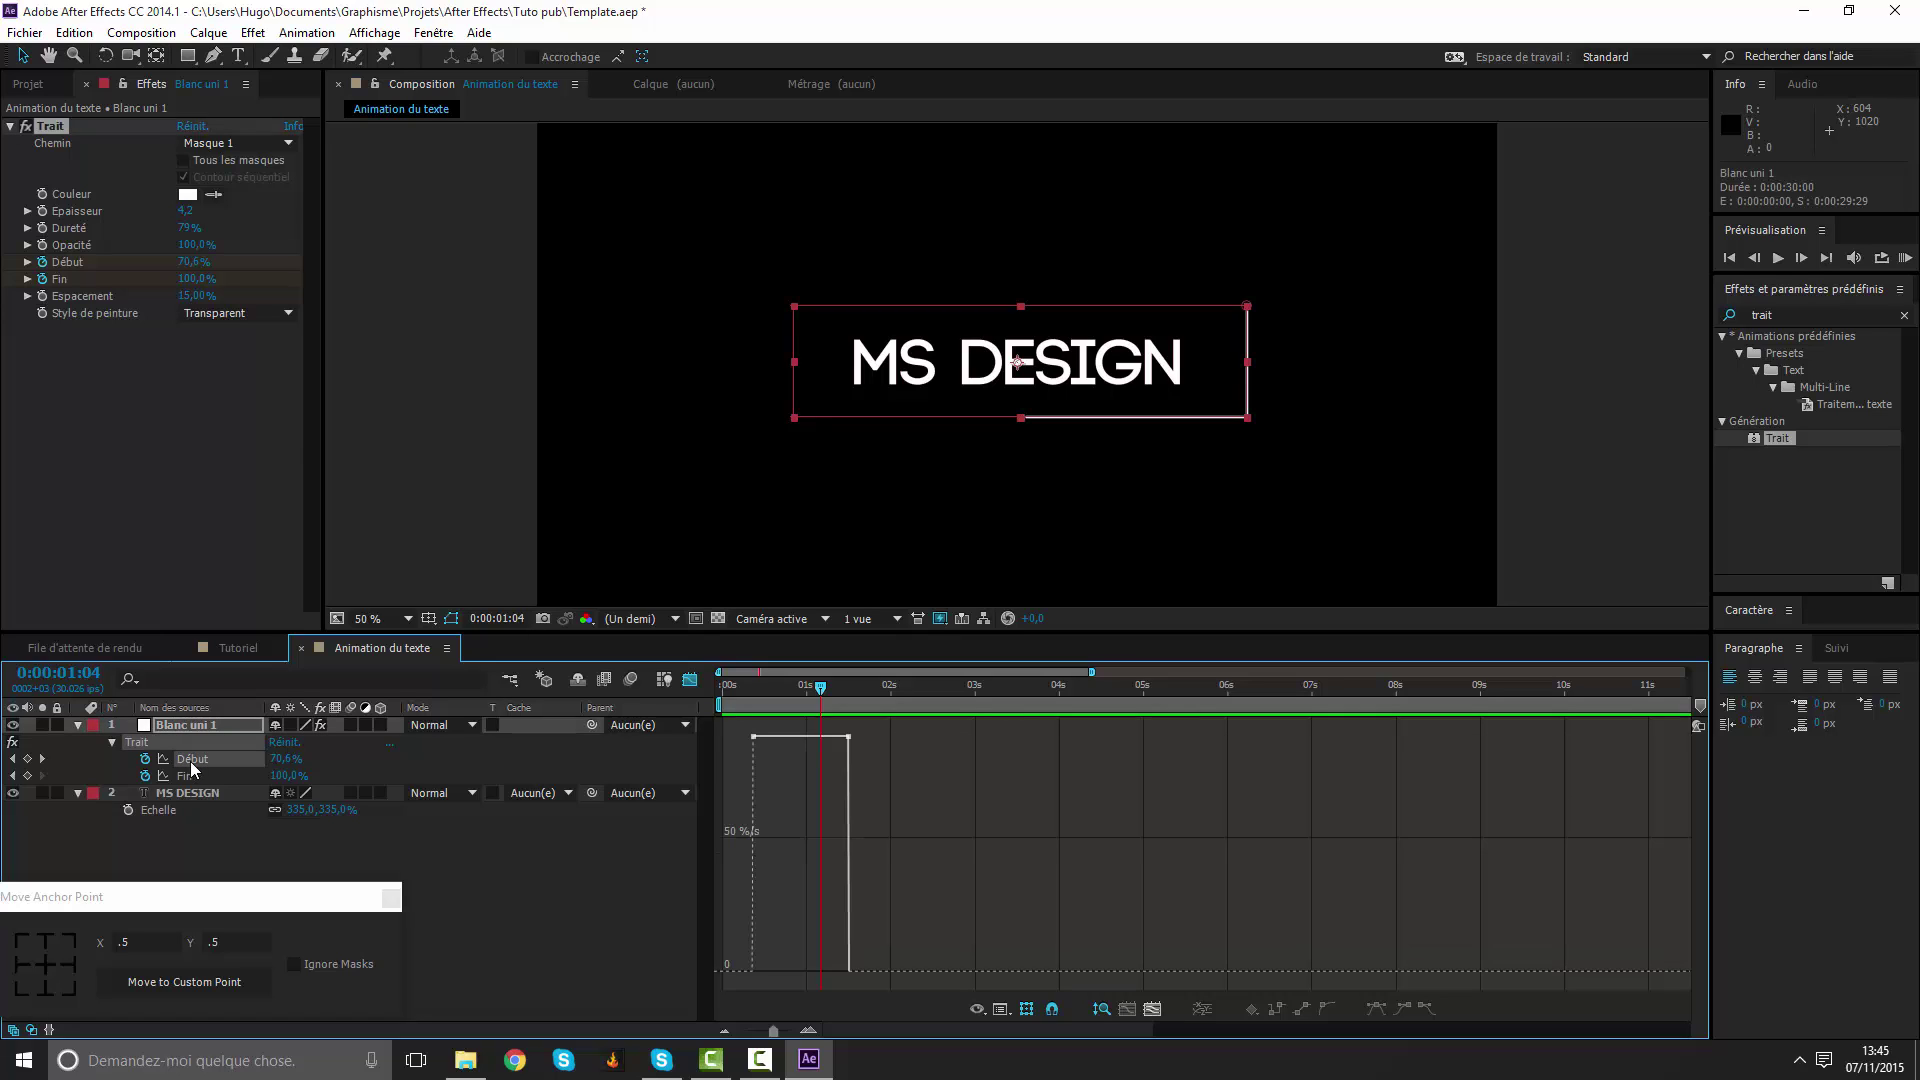
{"action": "left_click", "coordinate": [195, 768]}
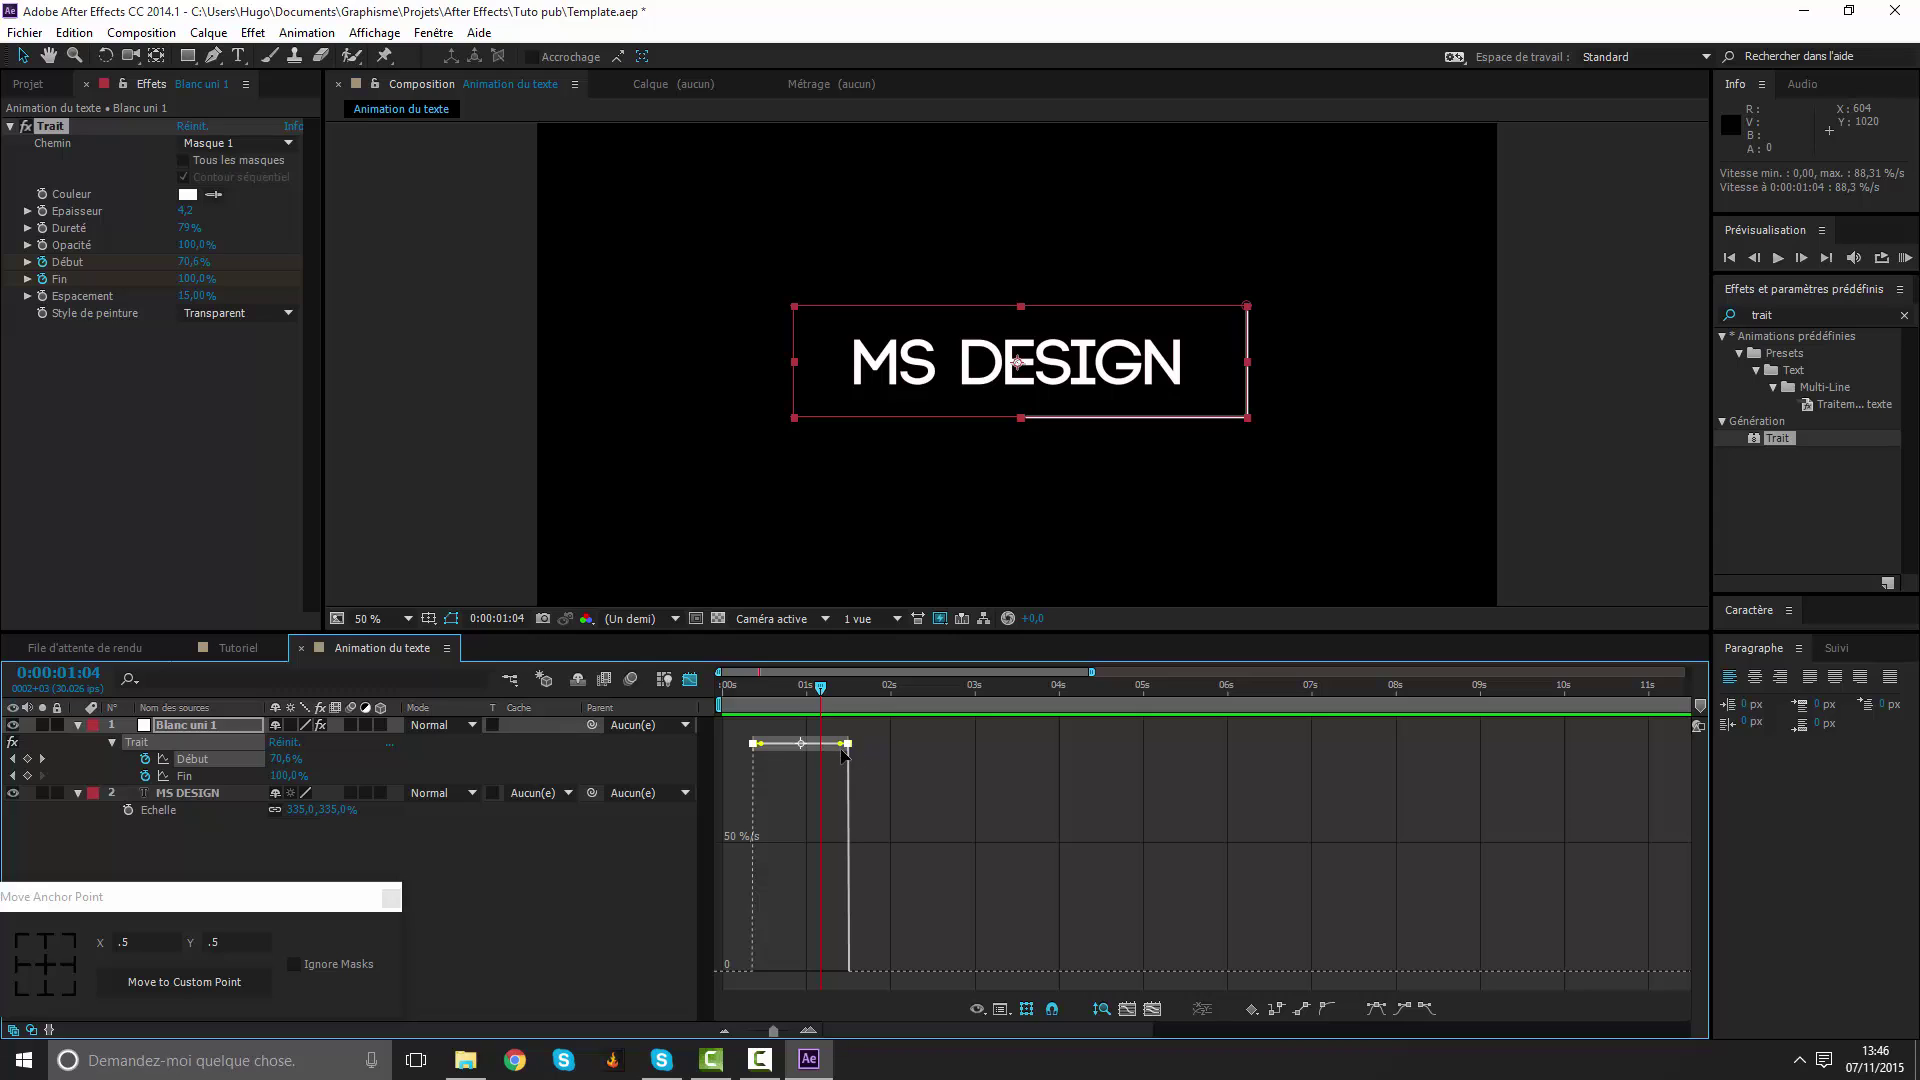
{"action": "left_click", "coordinate": [1376, 1010]}
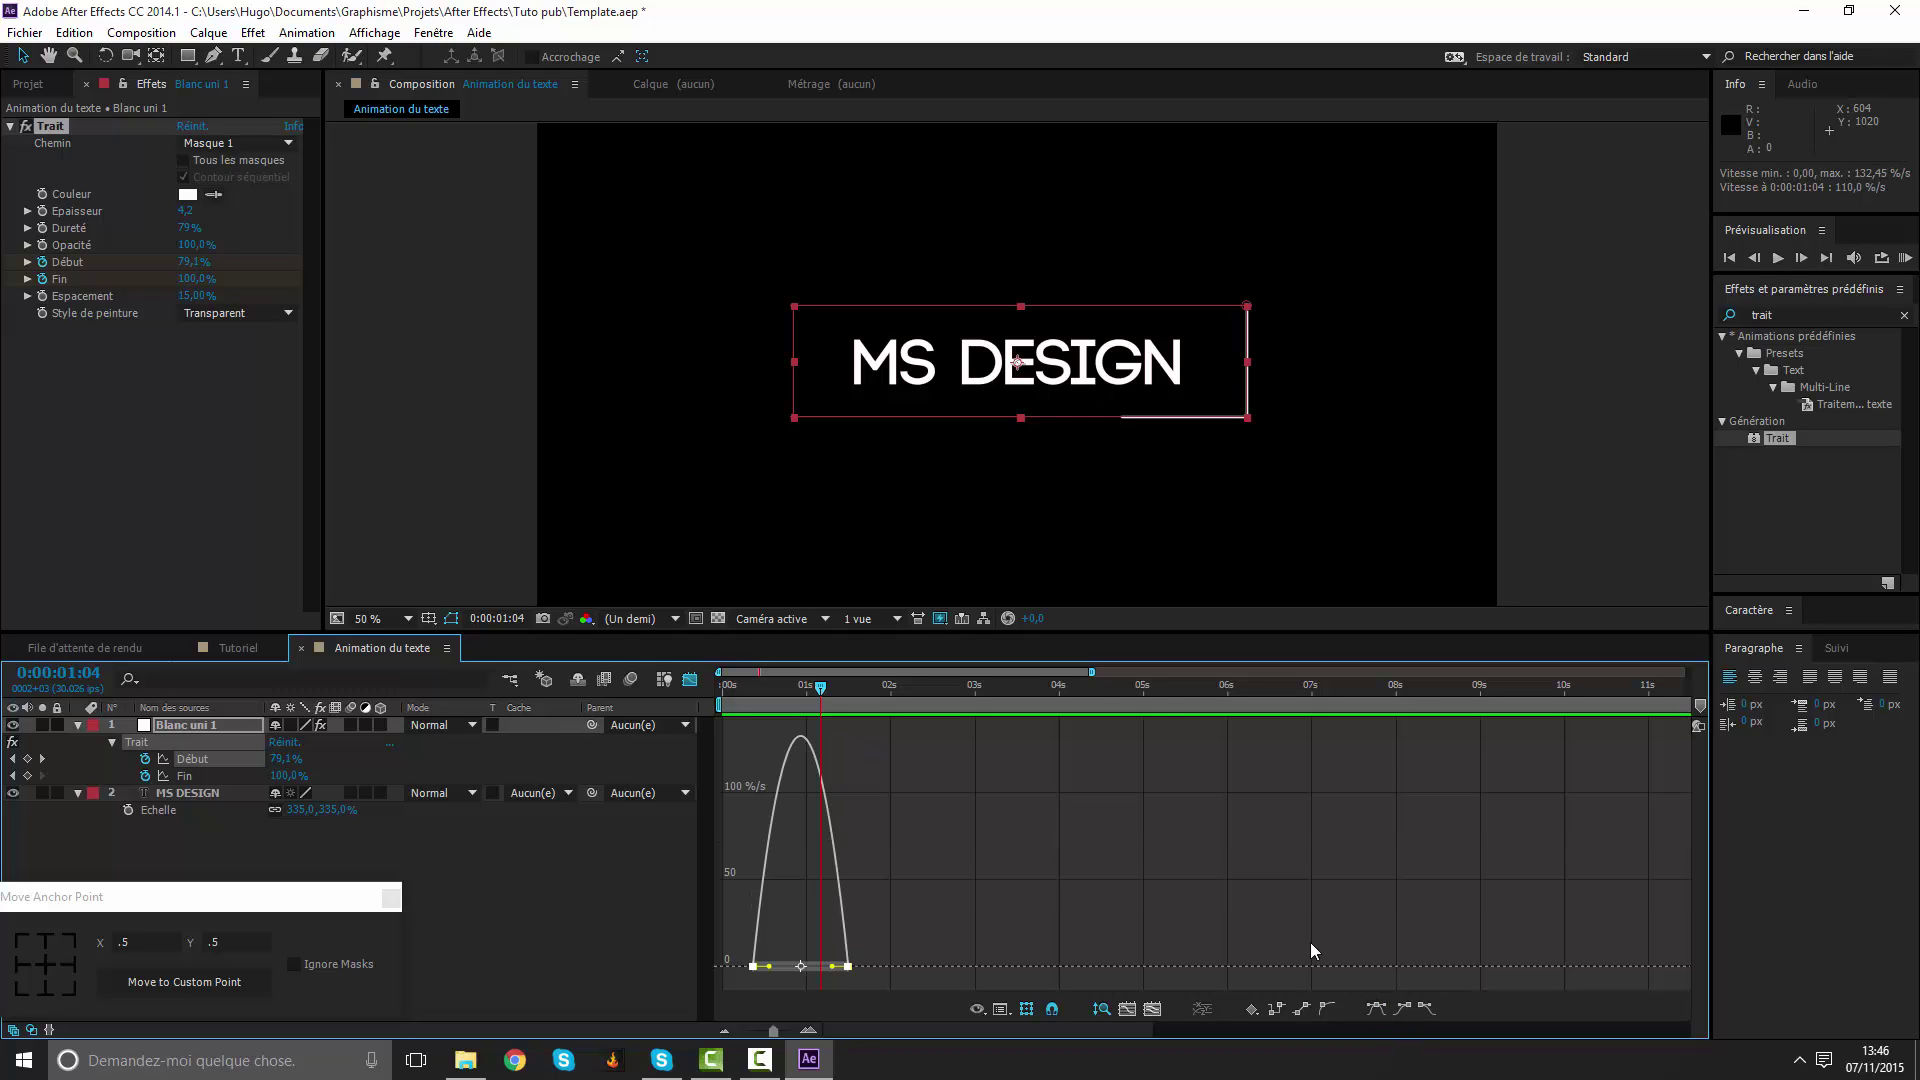
{"action": "mouse_move", "coordinate": [1084, 671]}
{"action": "left_mouse_down"}
{"action": "mouse_move", "coordinate": [836, 669]}
{"action": "mouse_move", "coordinate": [1063, 706]}
{"action": "mouse_move", "coordinate": [825, 688]}
{"action": "mouse_move", "coordinate": [1016, 727]}
{"action": "mouse_move", "coordinate": [844, 703]}
{"action": "left_mouse_up"}
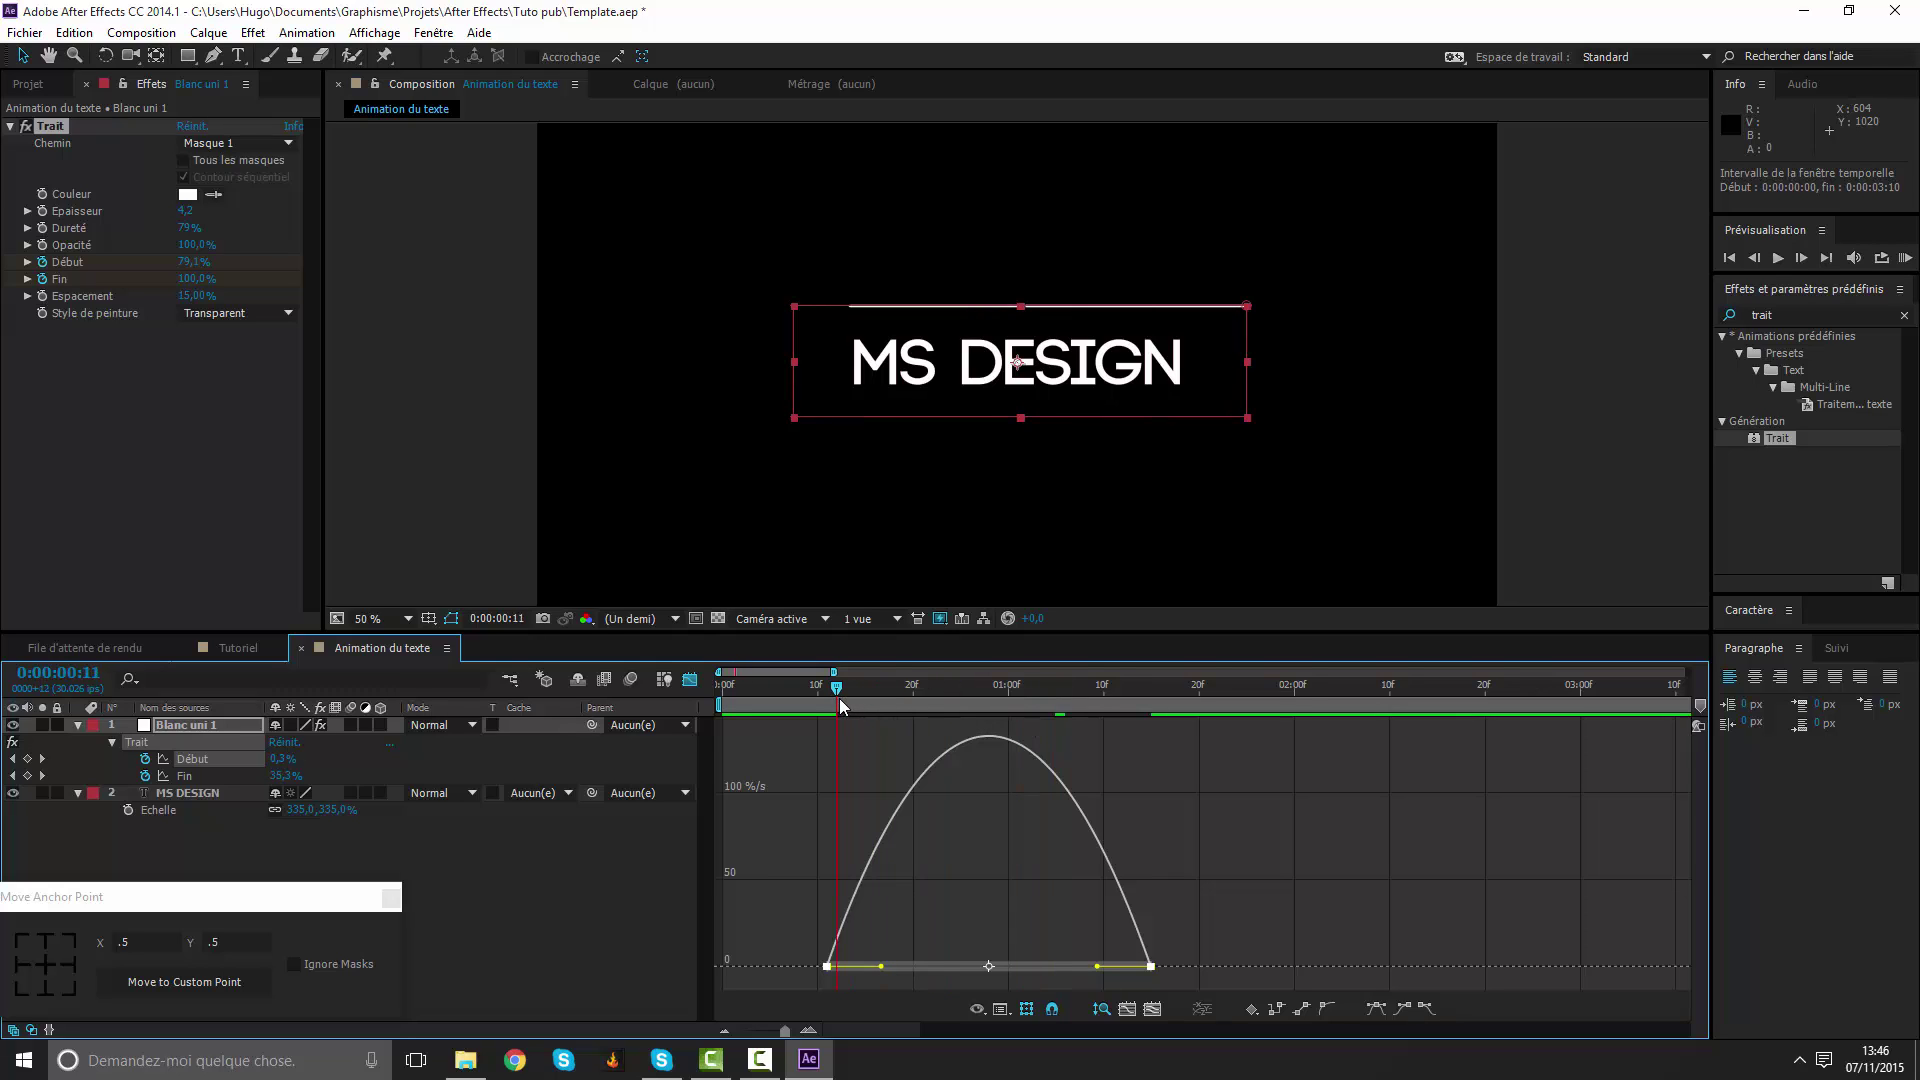
{"action": "left_click_drag", "start_coordinate": [836, 698], "coordinate": [827, 698]}
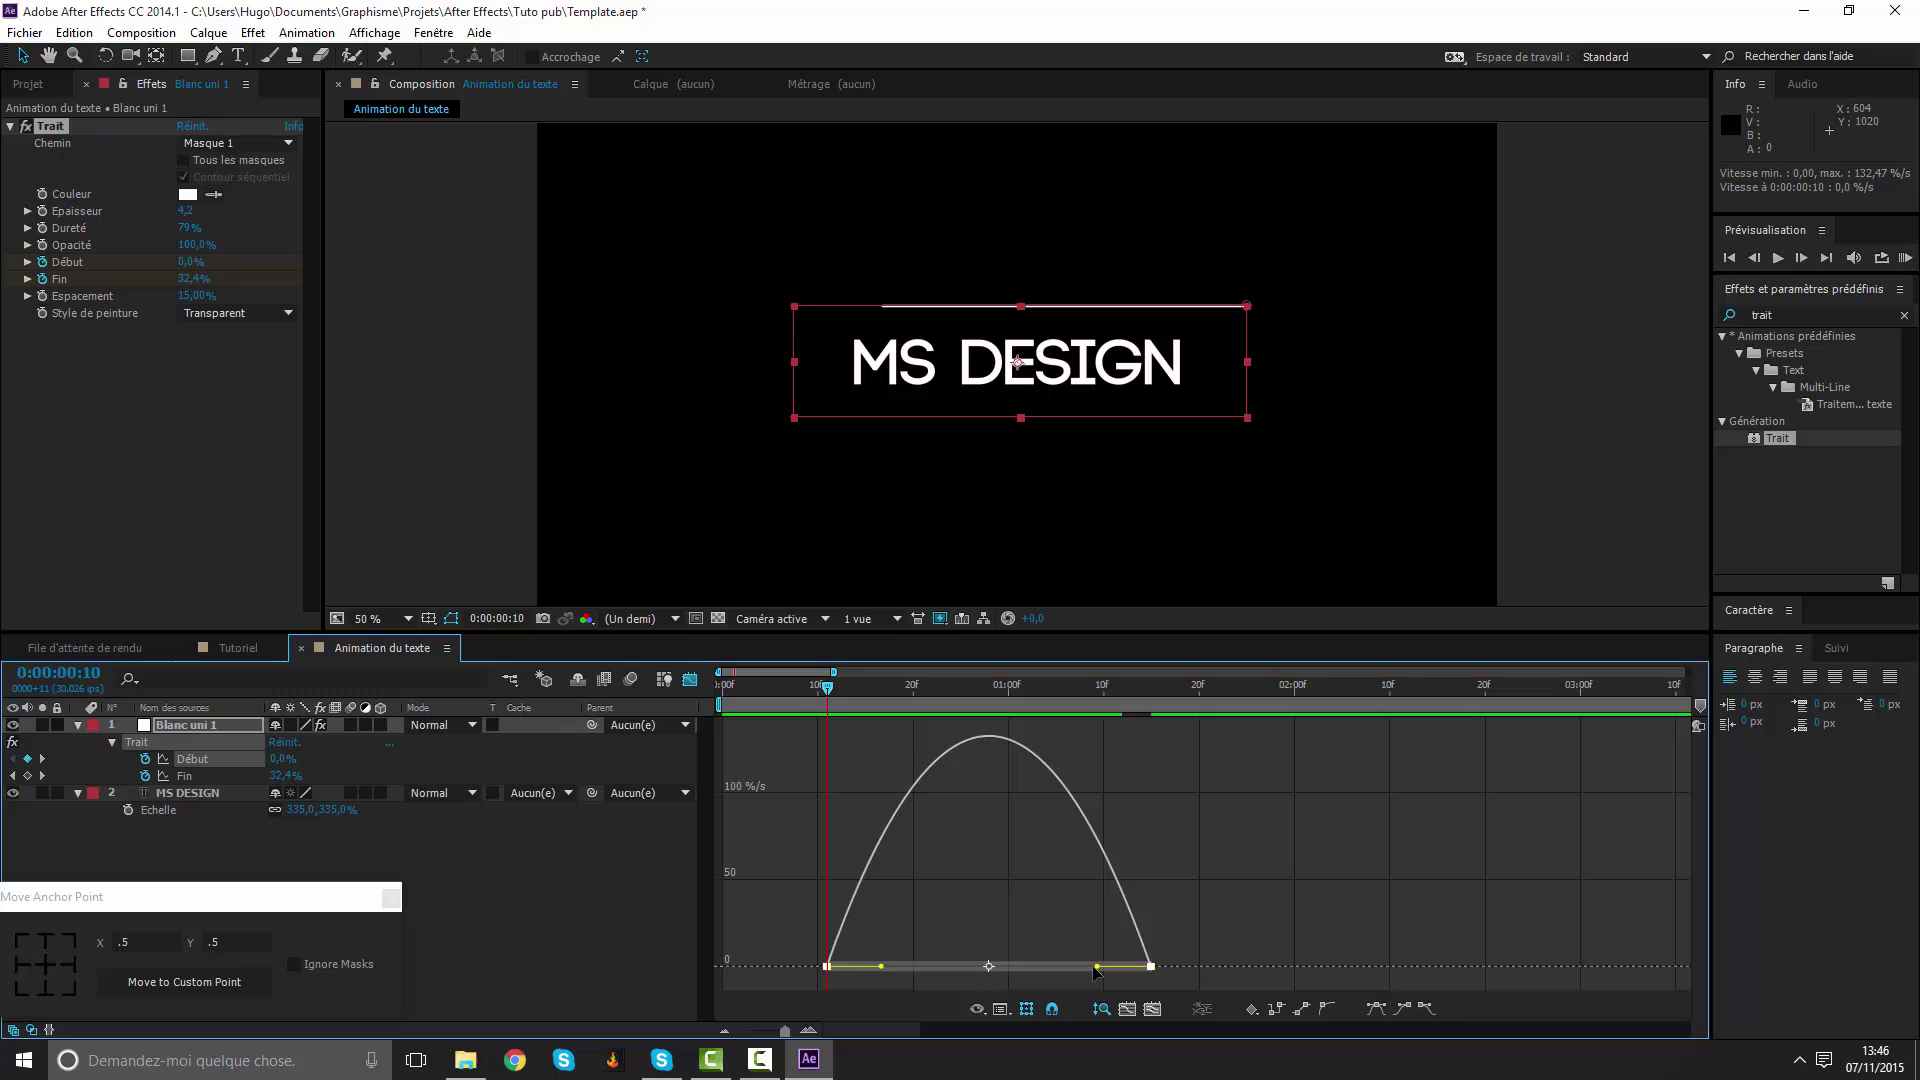
{"action": "left_click_drag", "start_coordinate": [1097, 966], "coordinate": [988, 968]}
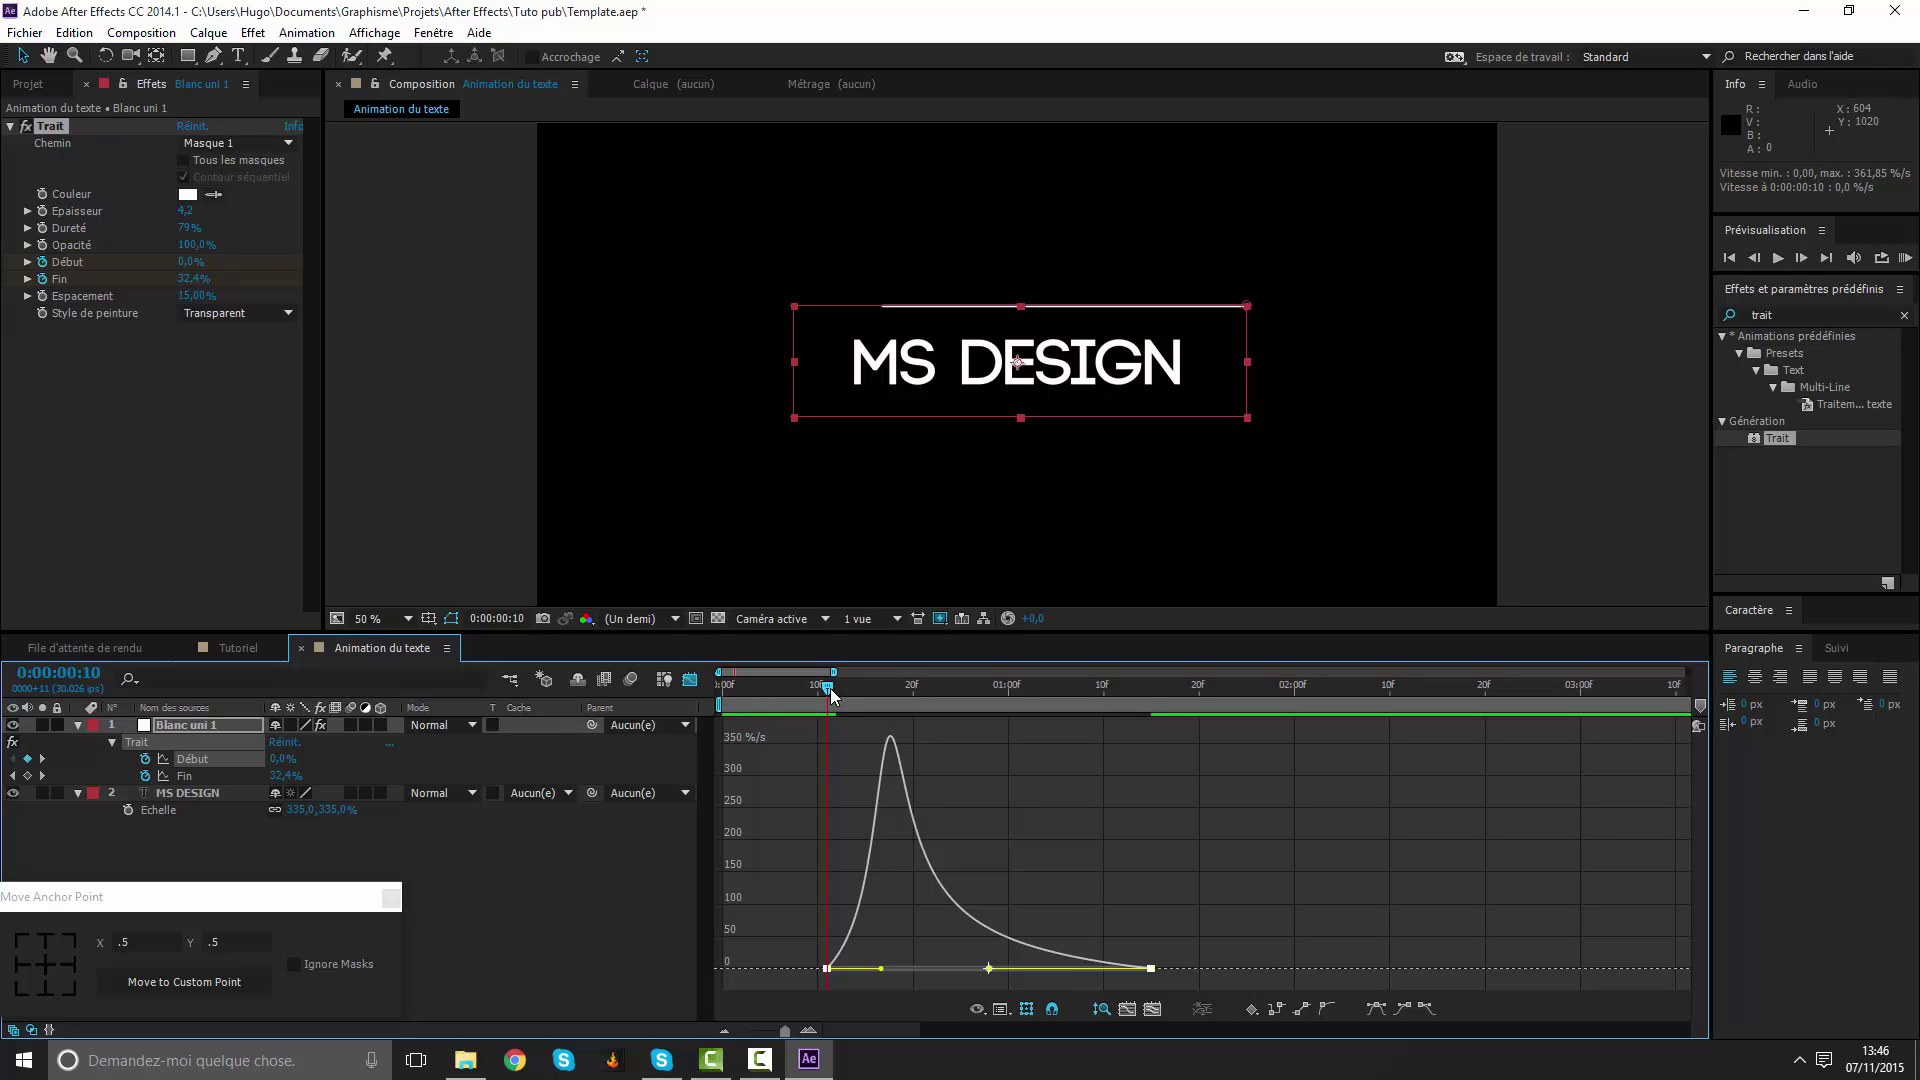
{"action": "left_click_drag", "start_coordinate": [828, 697], "coordinate": [893, 697]}
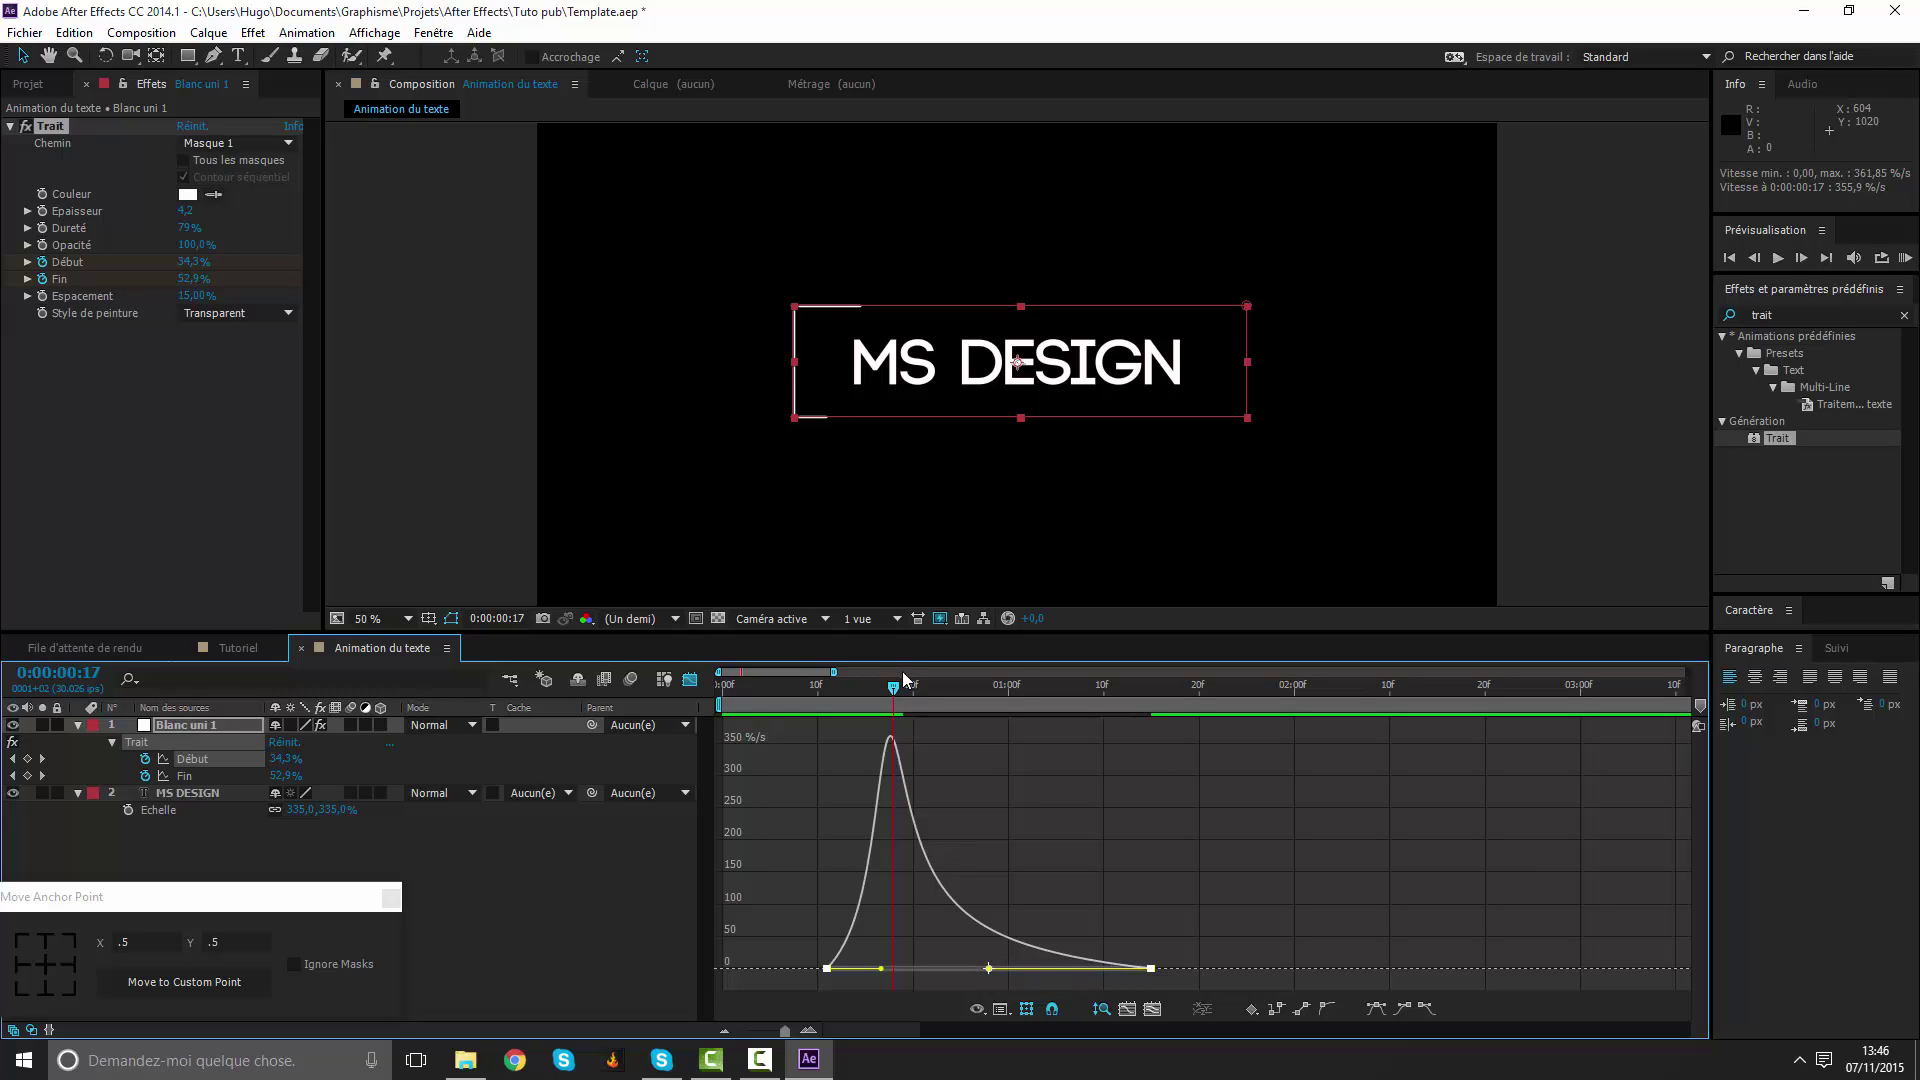
{"action": "mouse_move", "coordinate": [903, 679]}
{"action": "left_mouse_down"}
{"action": "mouse_move", "coordinate": [921, 731]}
{"action": "mouse_move", "coordinate": [862, 748]}
{"action": "left_mouse_up"}
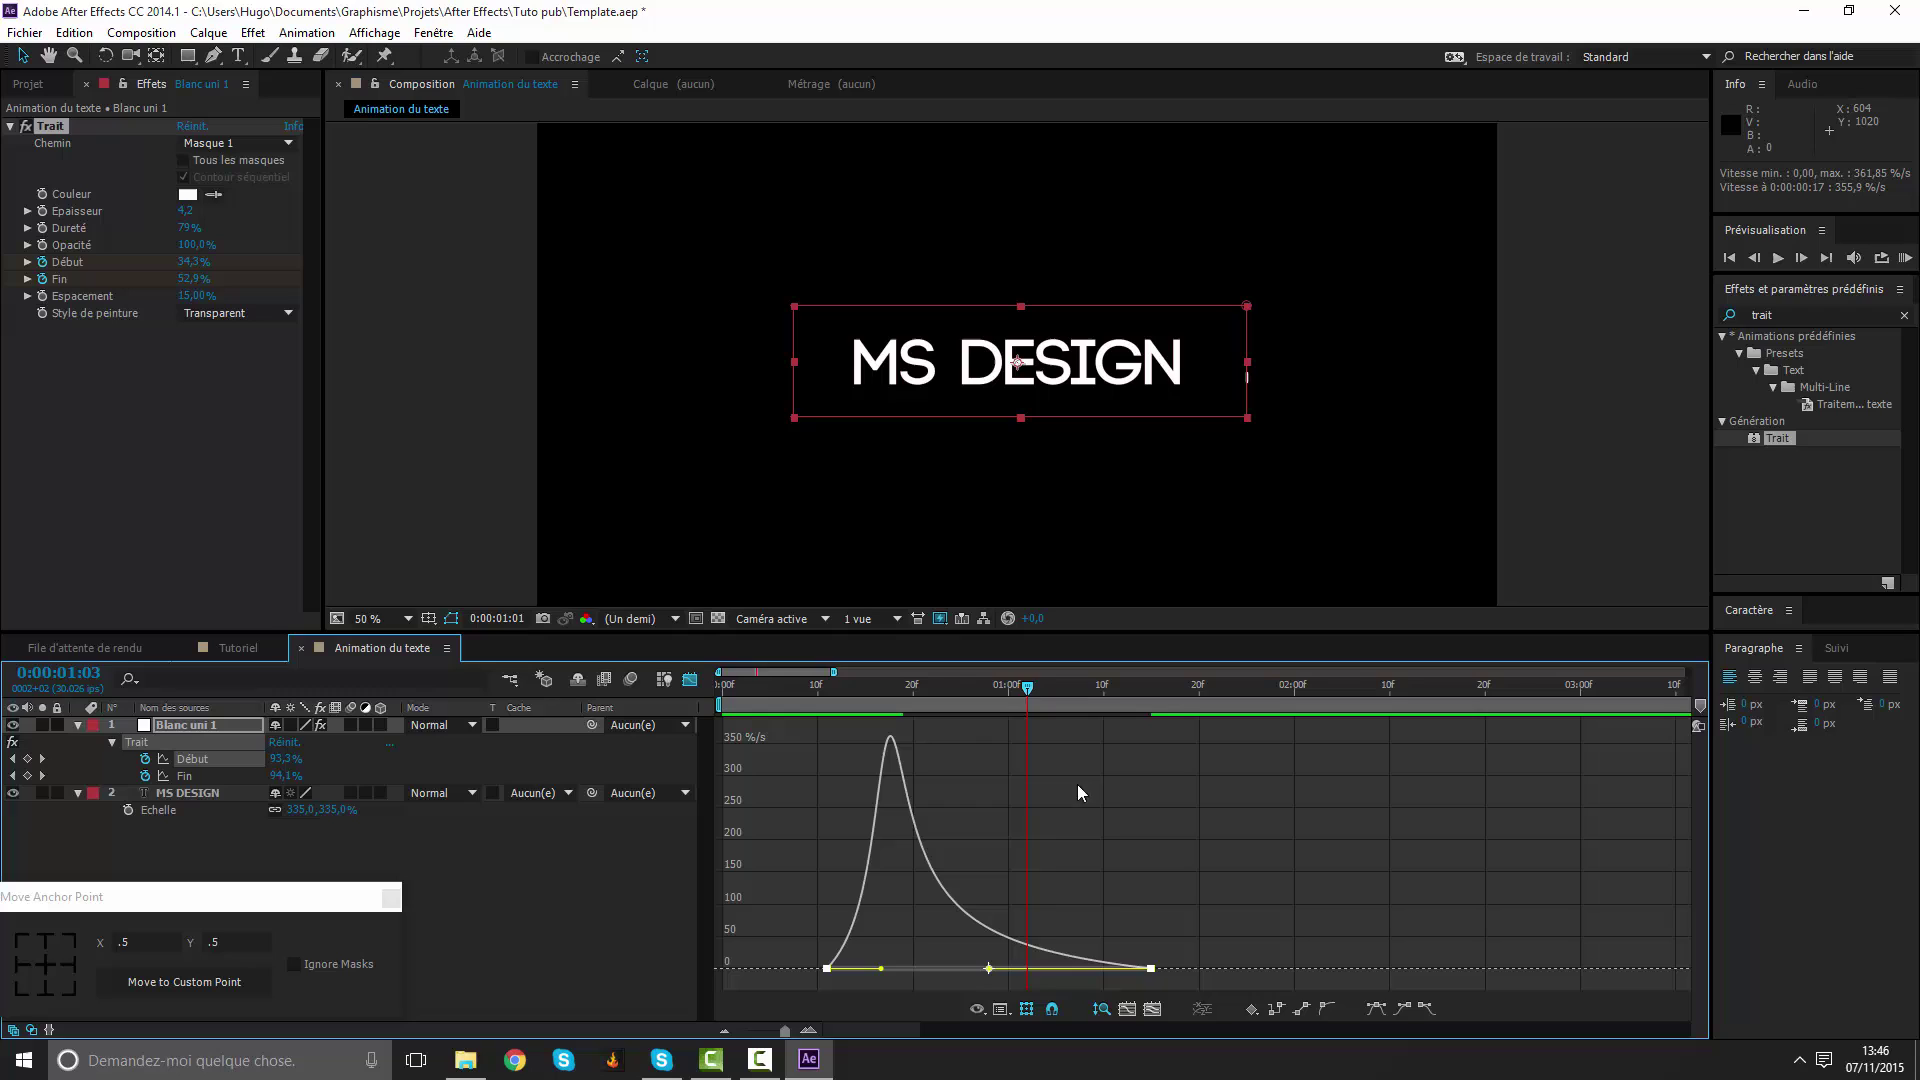
Give the Fin keyframes the same easy ease with an early speed spike, then preview.
{"action": "left_click", "coordinate": [196, 776]}
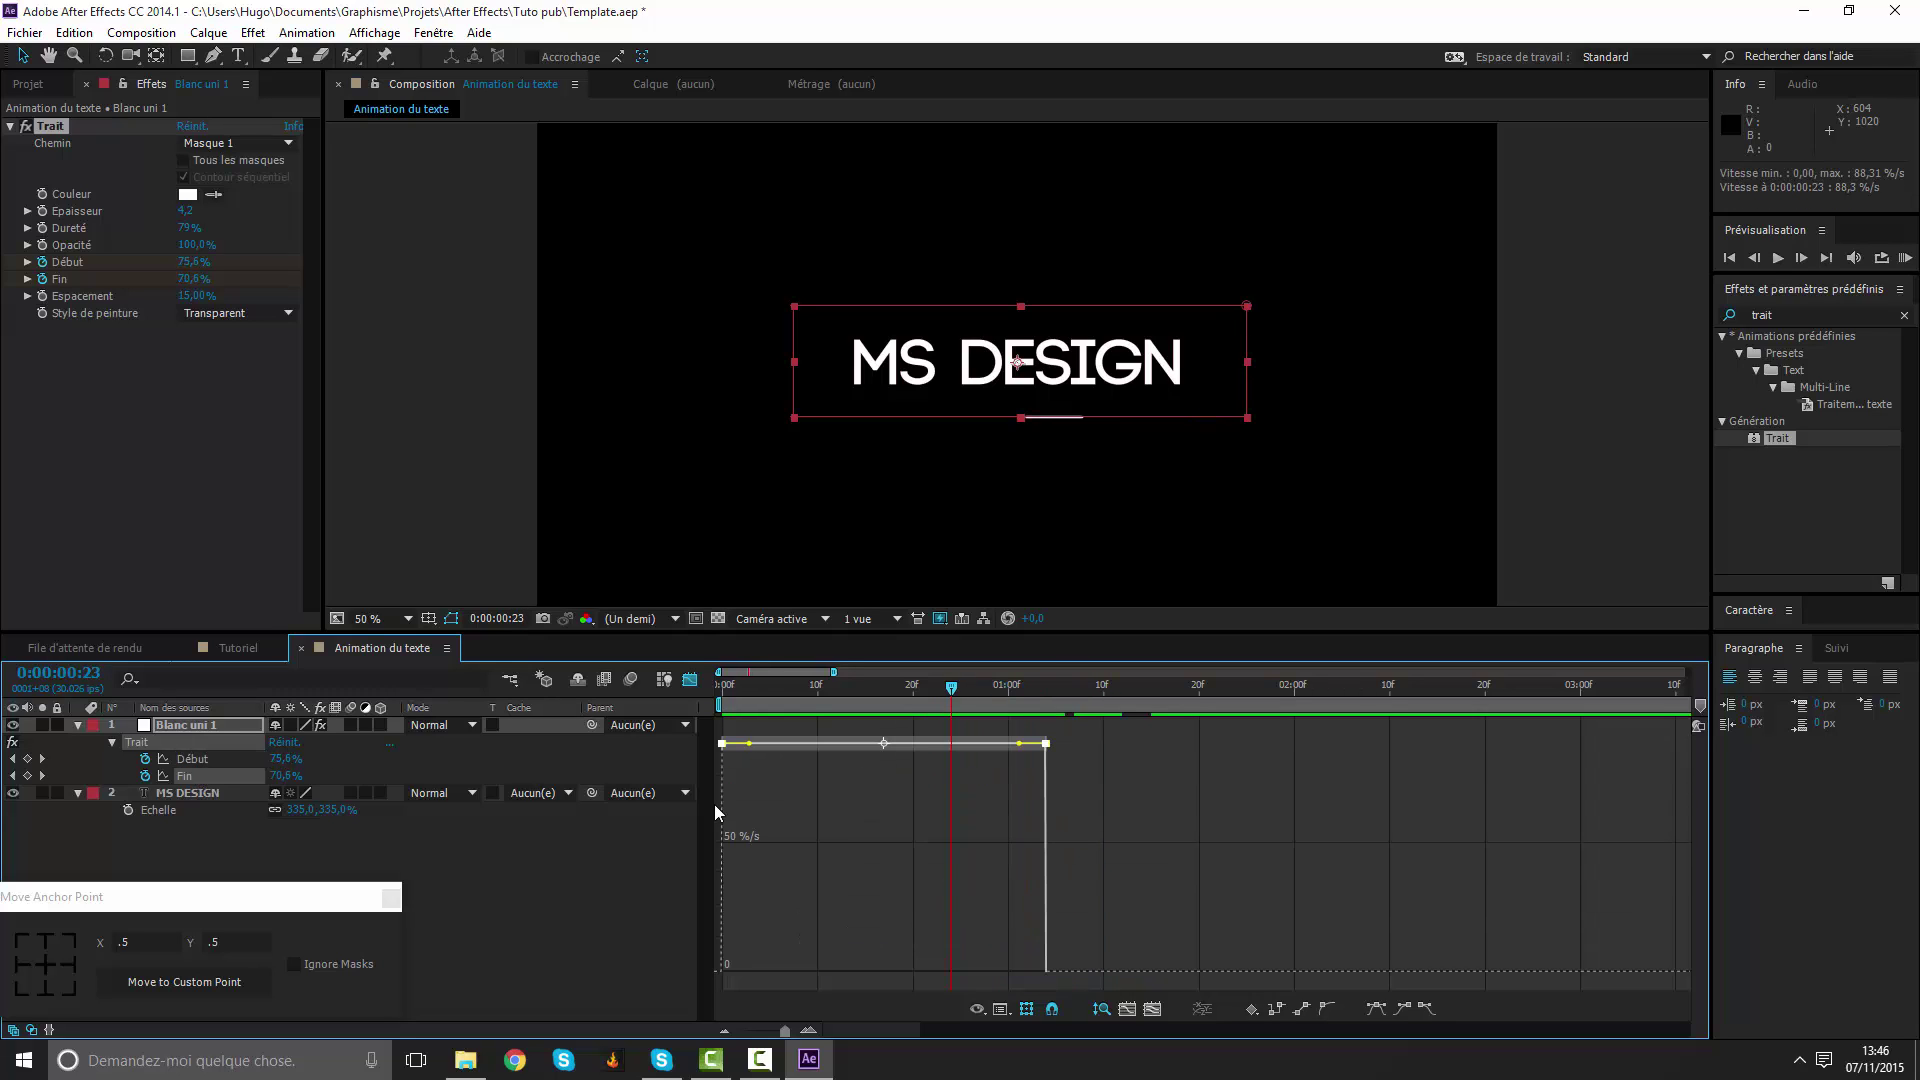
{"action": "left_click", "coordinate": [1376, 1008]}
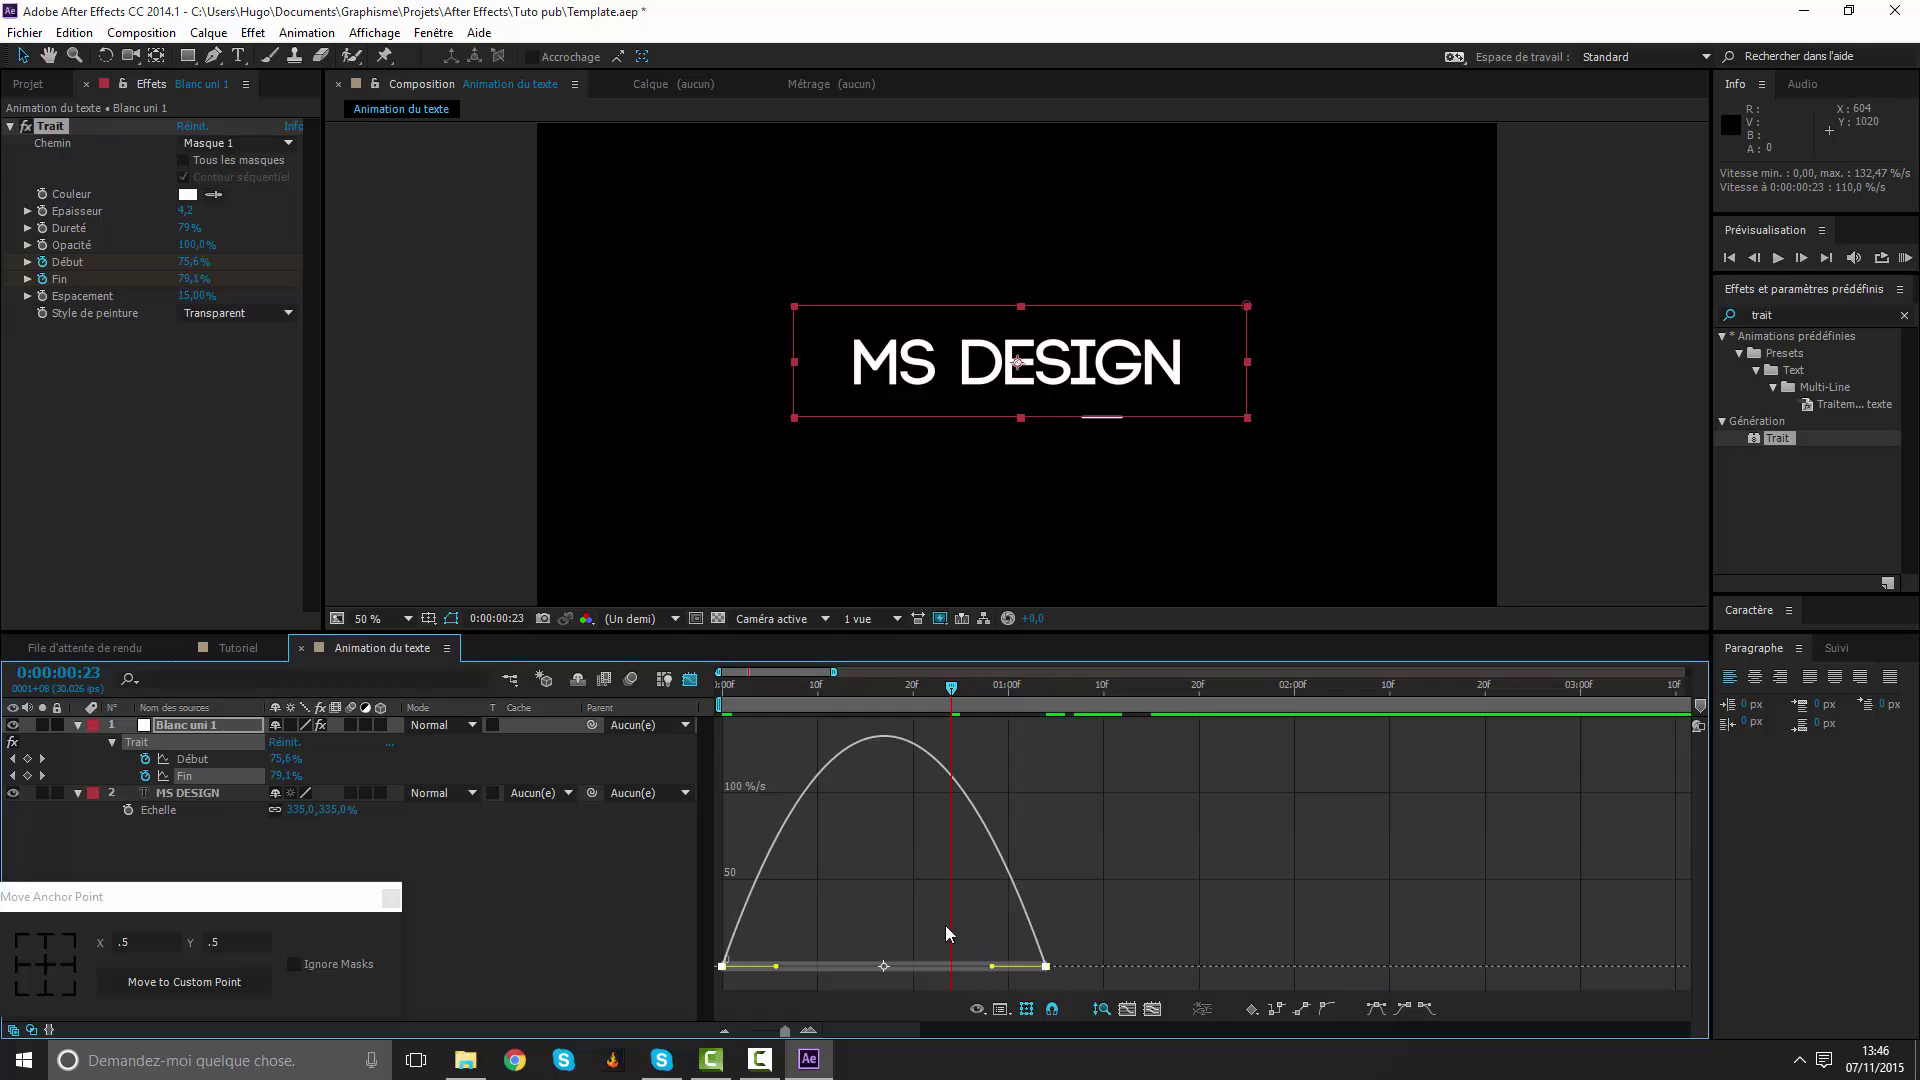
{"action": "left_click_drag", "start_coordinate": [992, 966], "coordinate": [870, 968]}
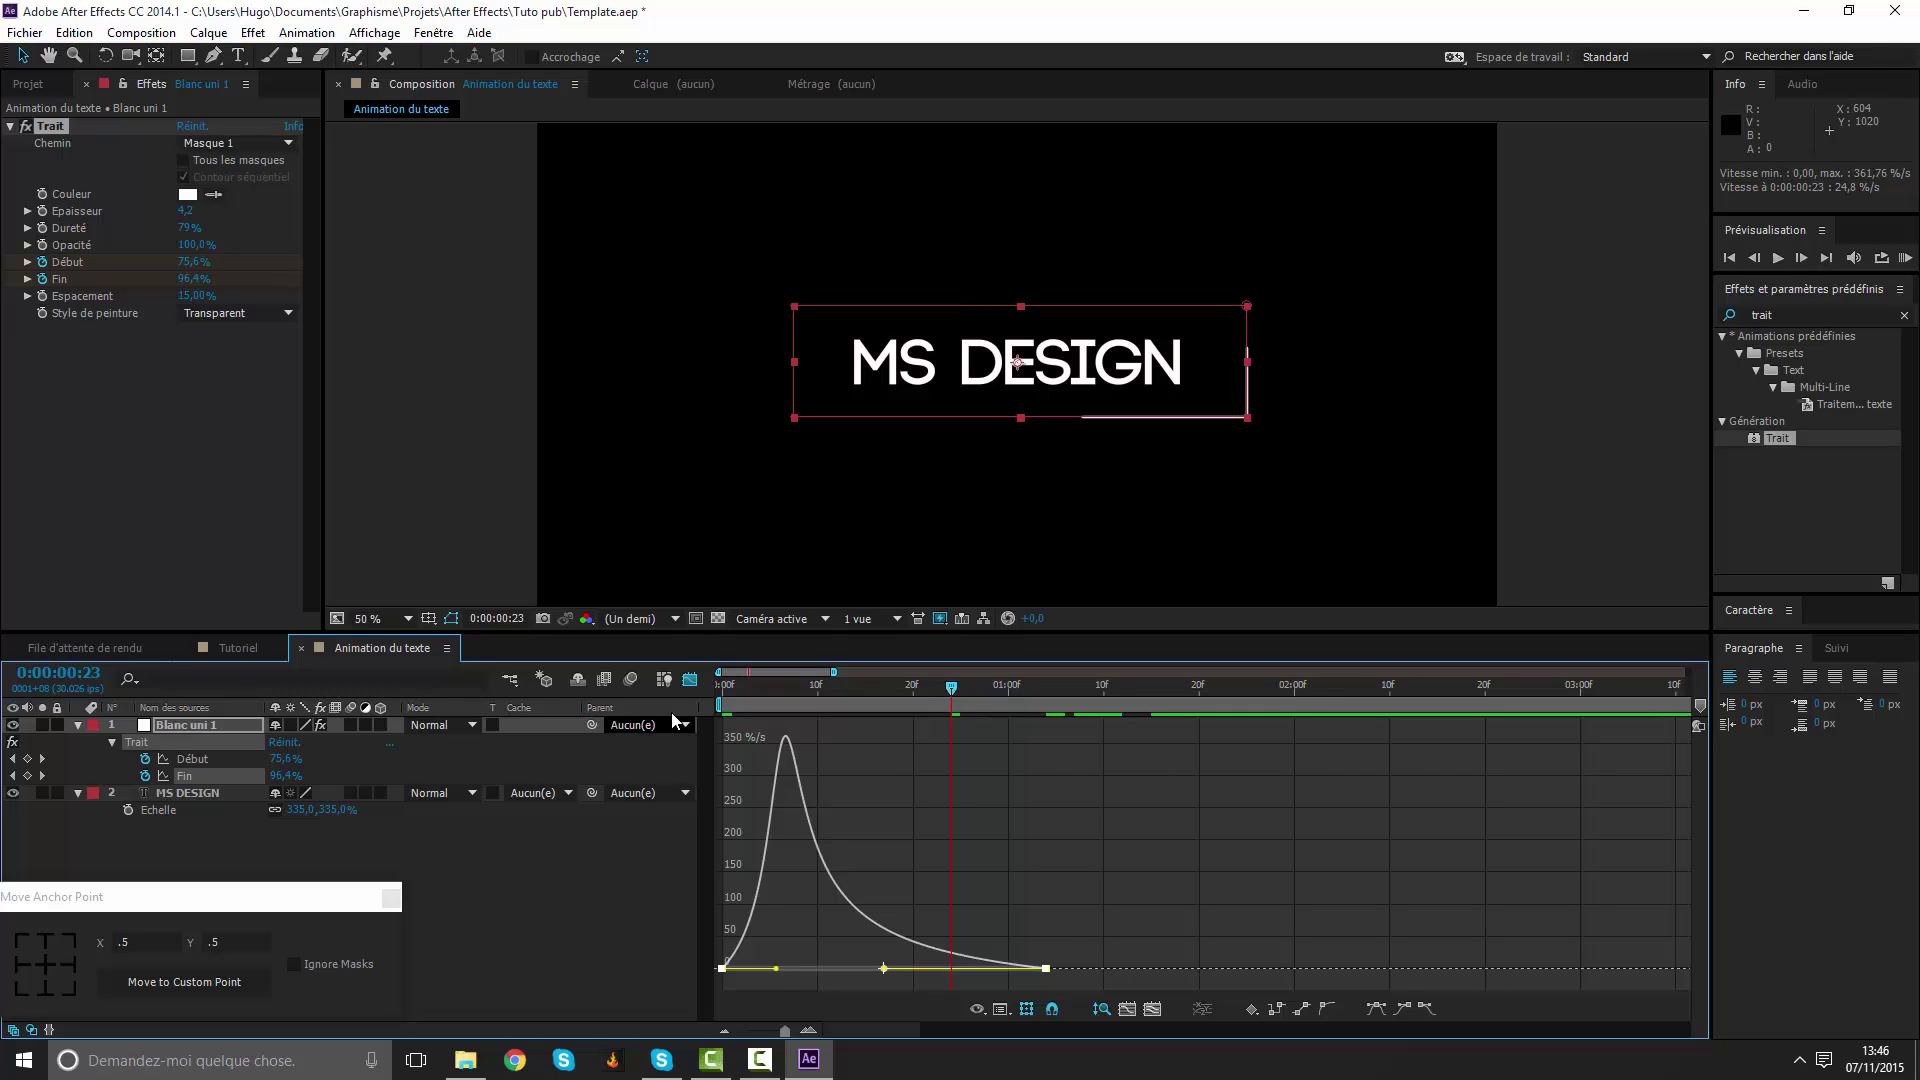
{"action": "left_click", "coordinate": [689, 679]}
{"action": "key", "text": "KP_0"}
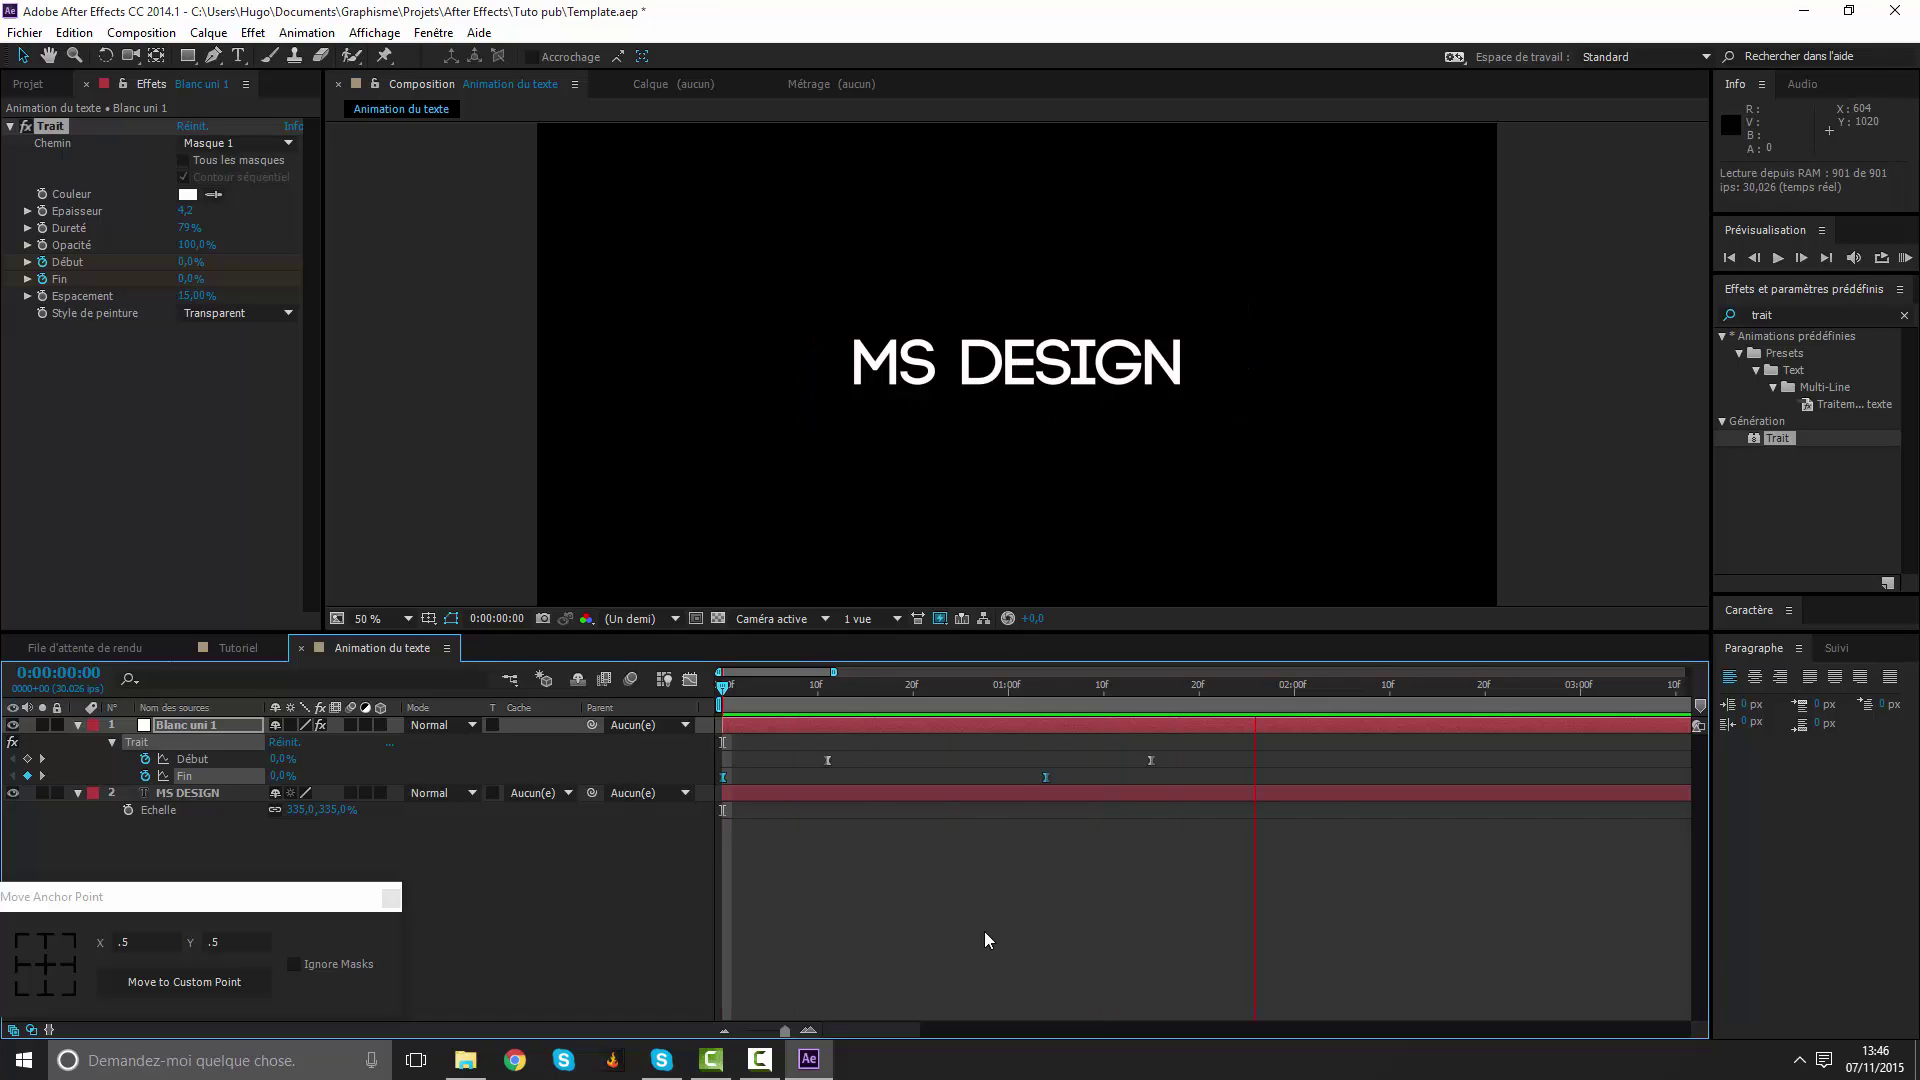
{"action": "left_click", "coordinate": [822, 679]}
Drag the final Début and Fin keyframes later to lengthen the animation, then preview it.
{"action": "left_click_drag", "start_coordinate": [1165, 752], "coordinate": [828, 768]}
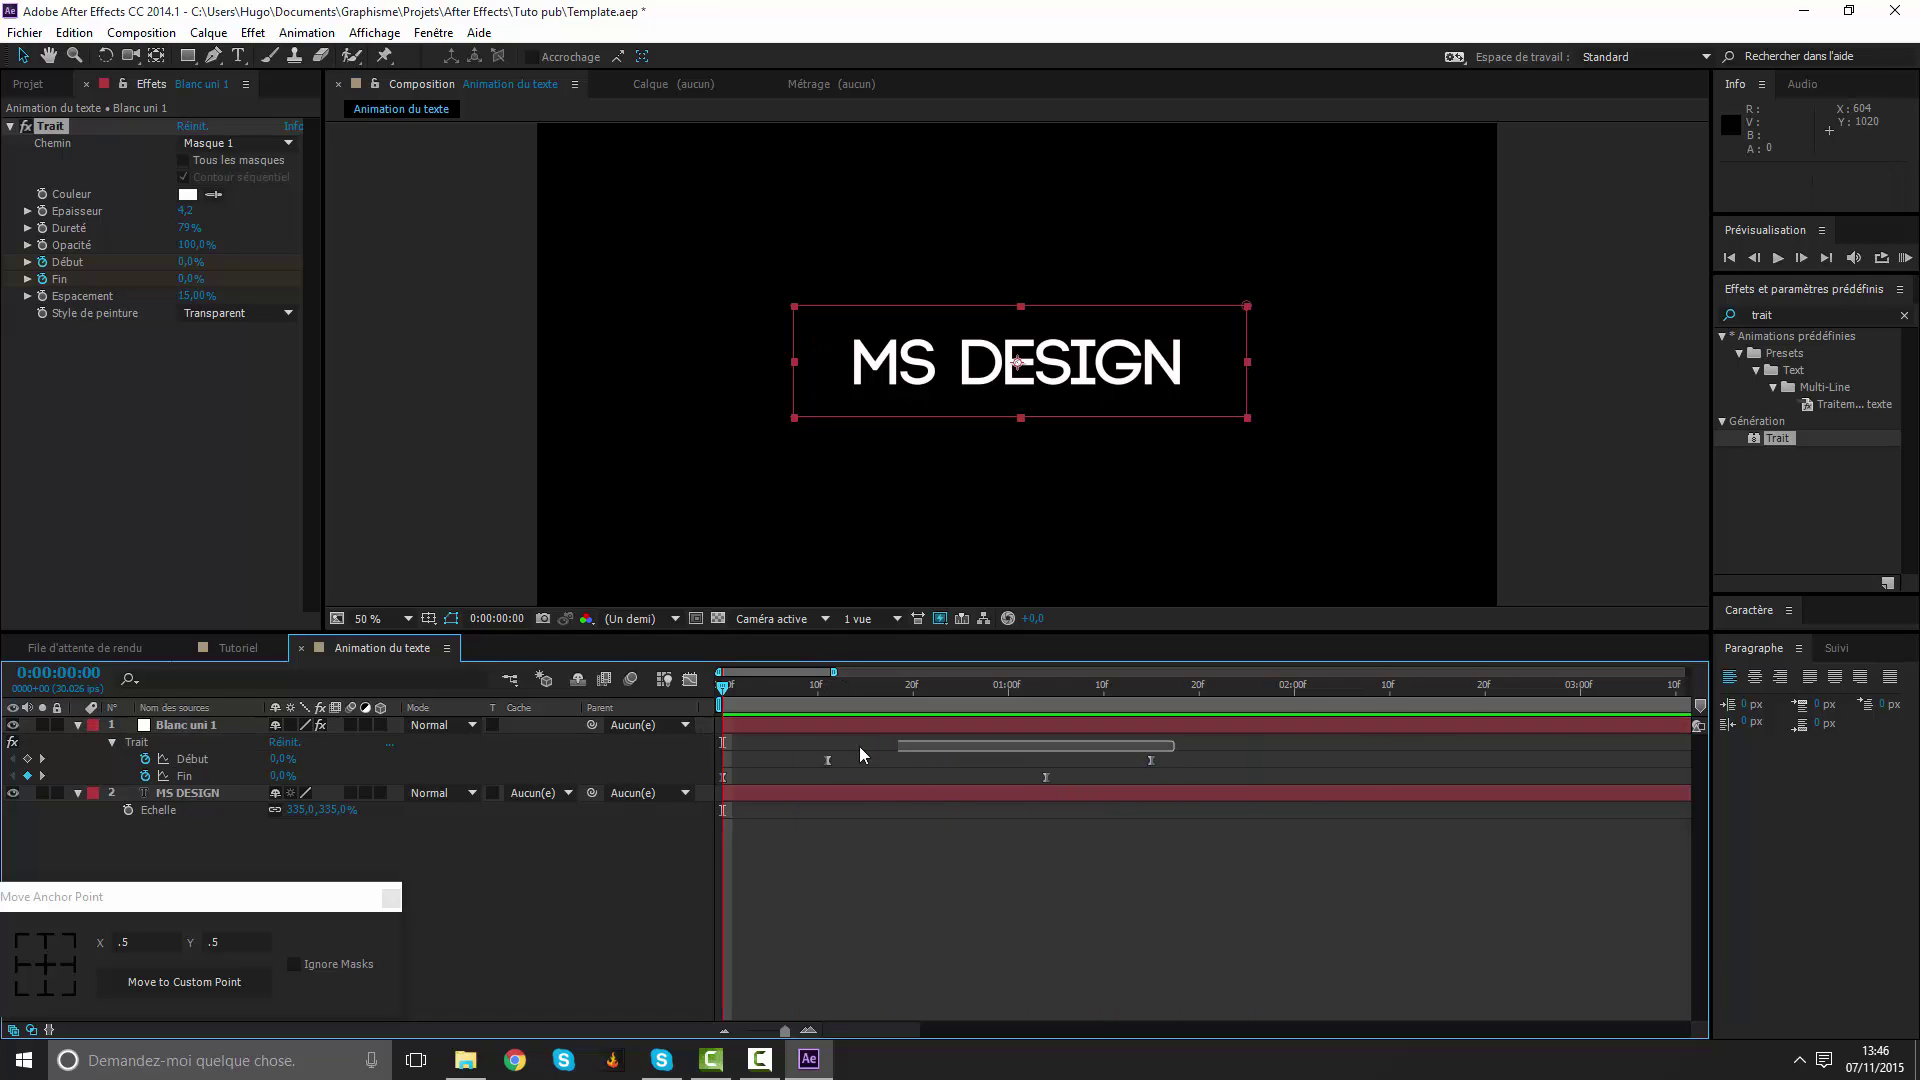
{"action": "left_click", "coordinate": [1020, 760]}
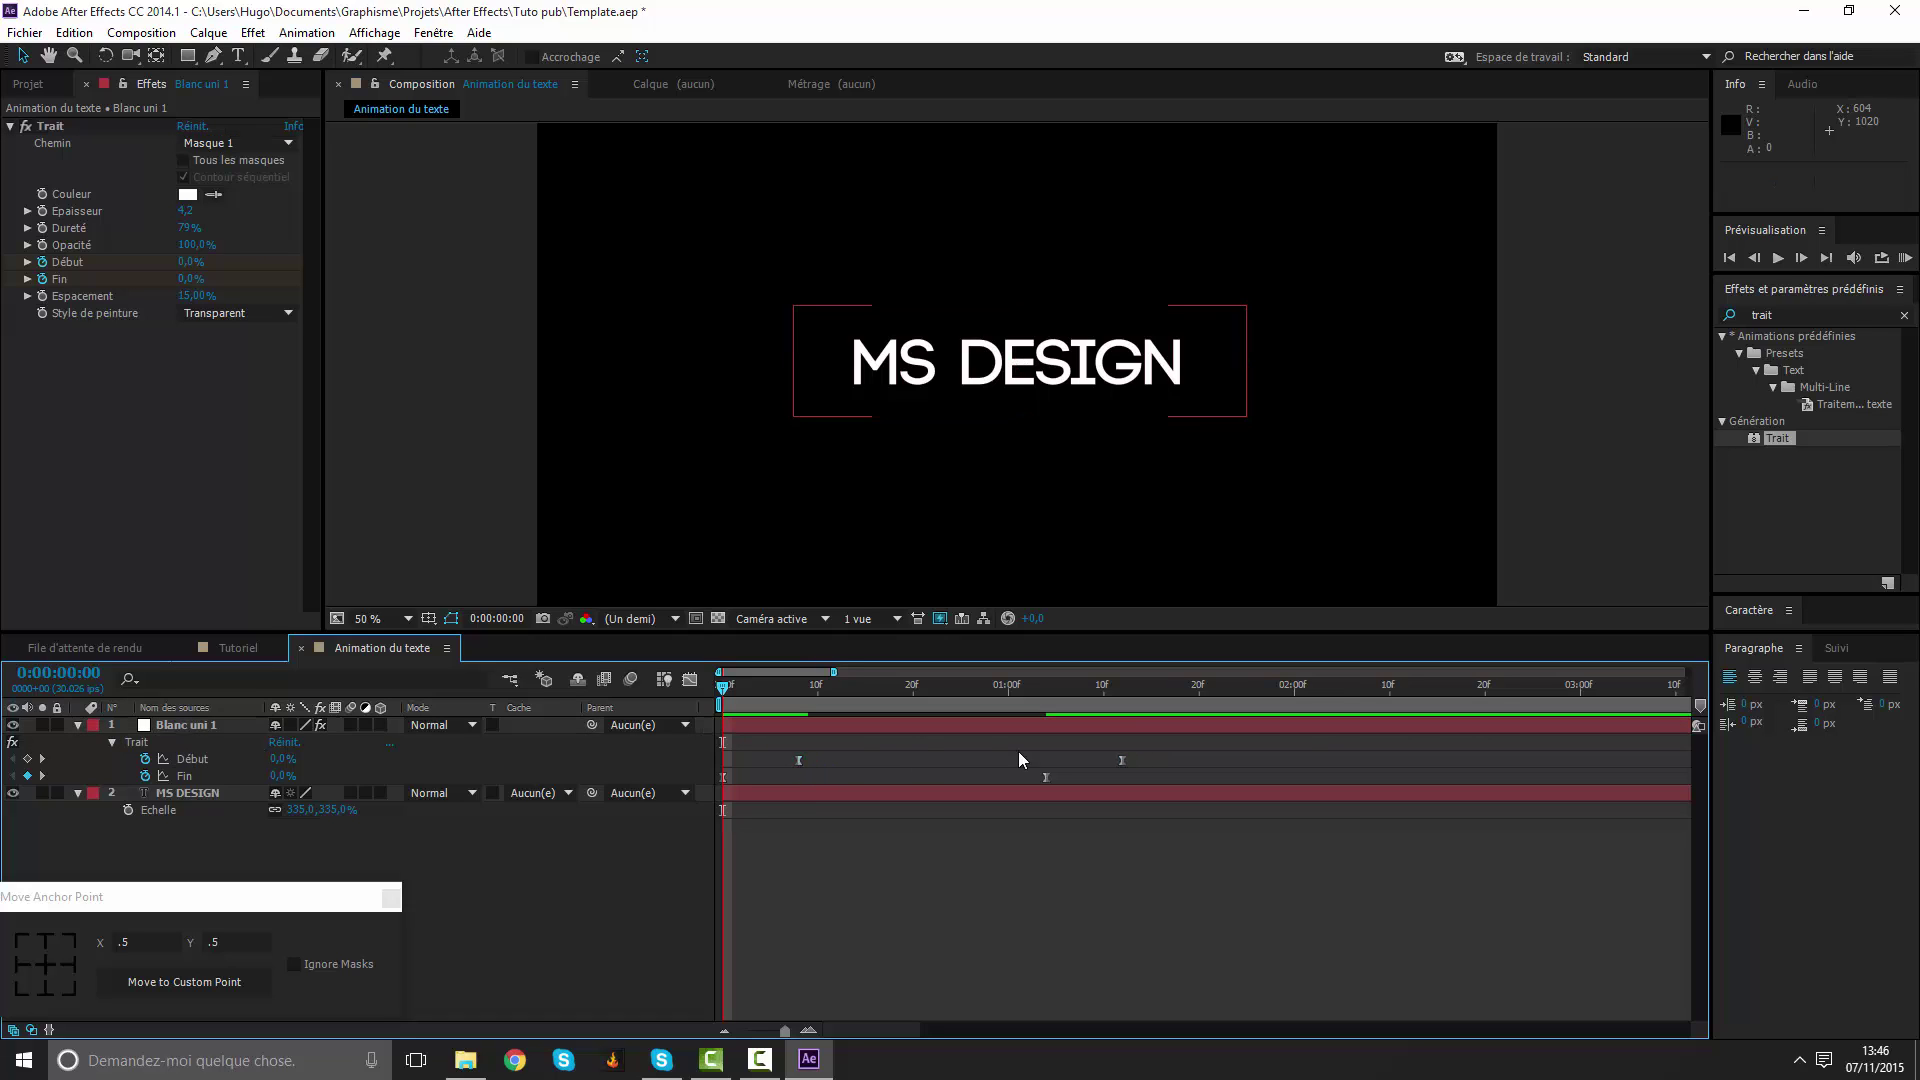
{"action": "mouse_move", "coordinate": [1153, 746]}
{"action": "left_mouse_down"}
{"action": "mouse_move", "coordinate": [1026, 778]}
{"action": "mouse_move", "coordinate": [1107, 782]}
{"action": "left_mouse_up"}
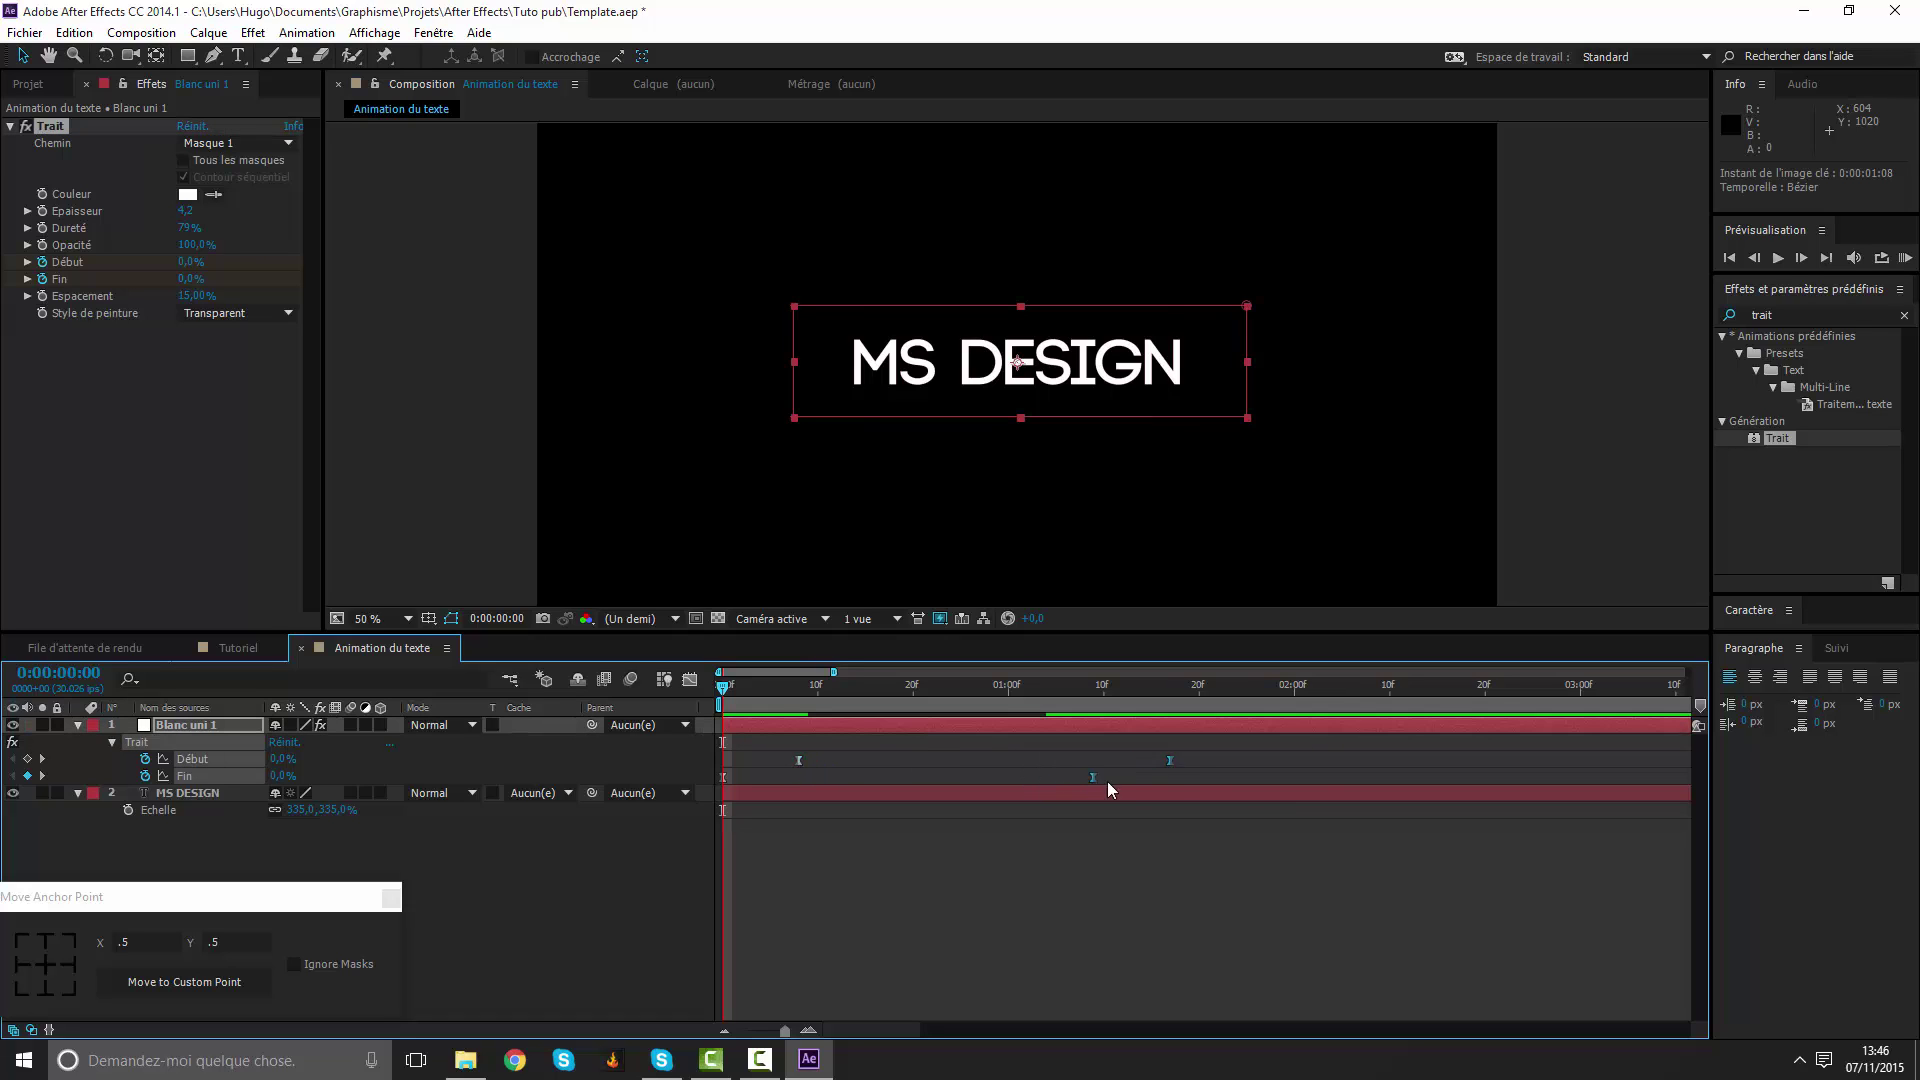
{"action": "left_click_drag", "start_coordinate": [1322, 782], "coordinate": [1399, 782]}
{"action": "left_click", "coordinate": [1368, 928]}
{"action": "key", "text": "space"}
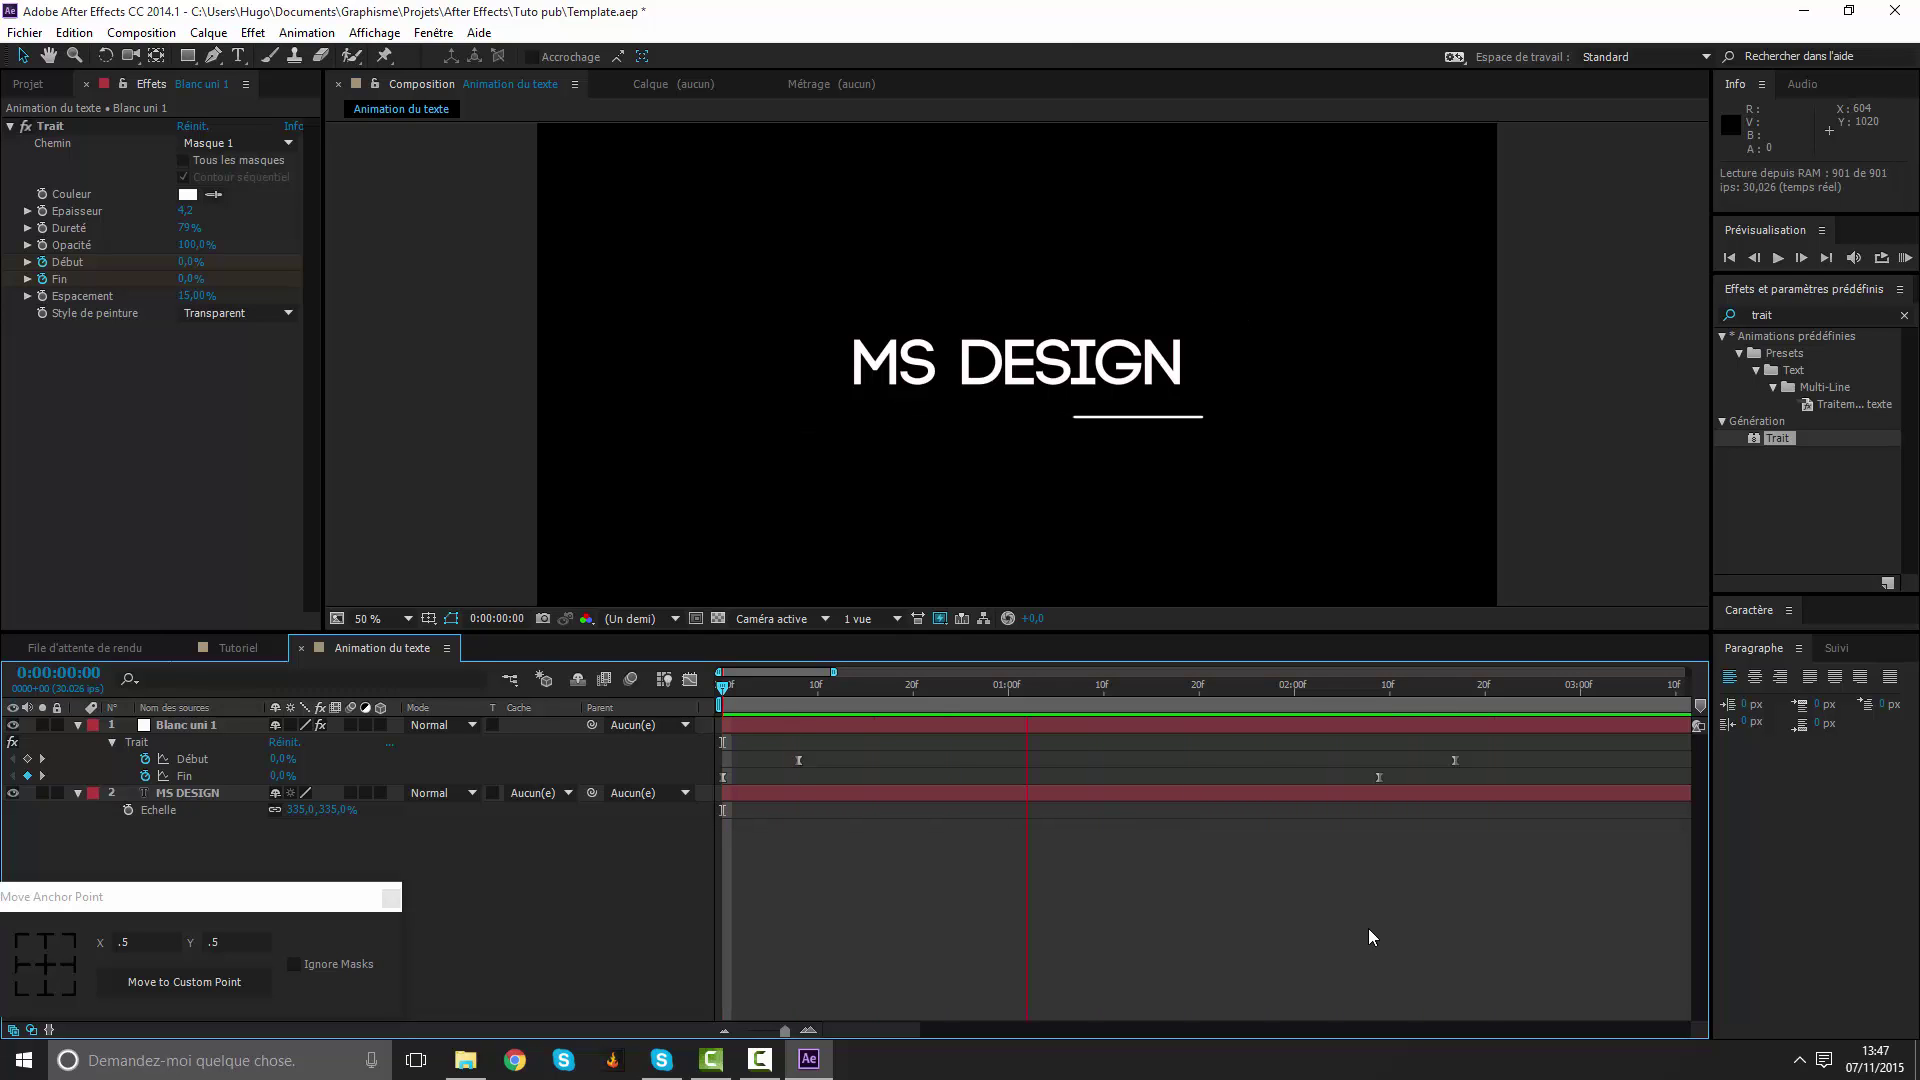
{"action": "key", "text": "space"}
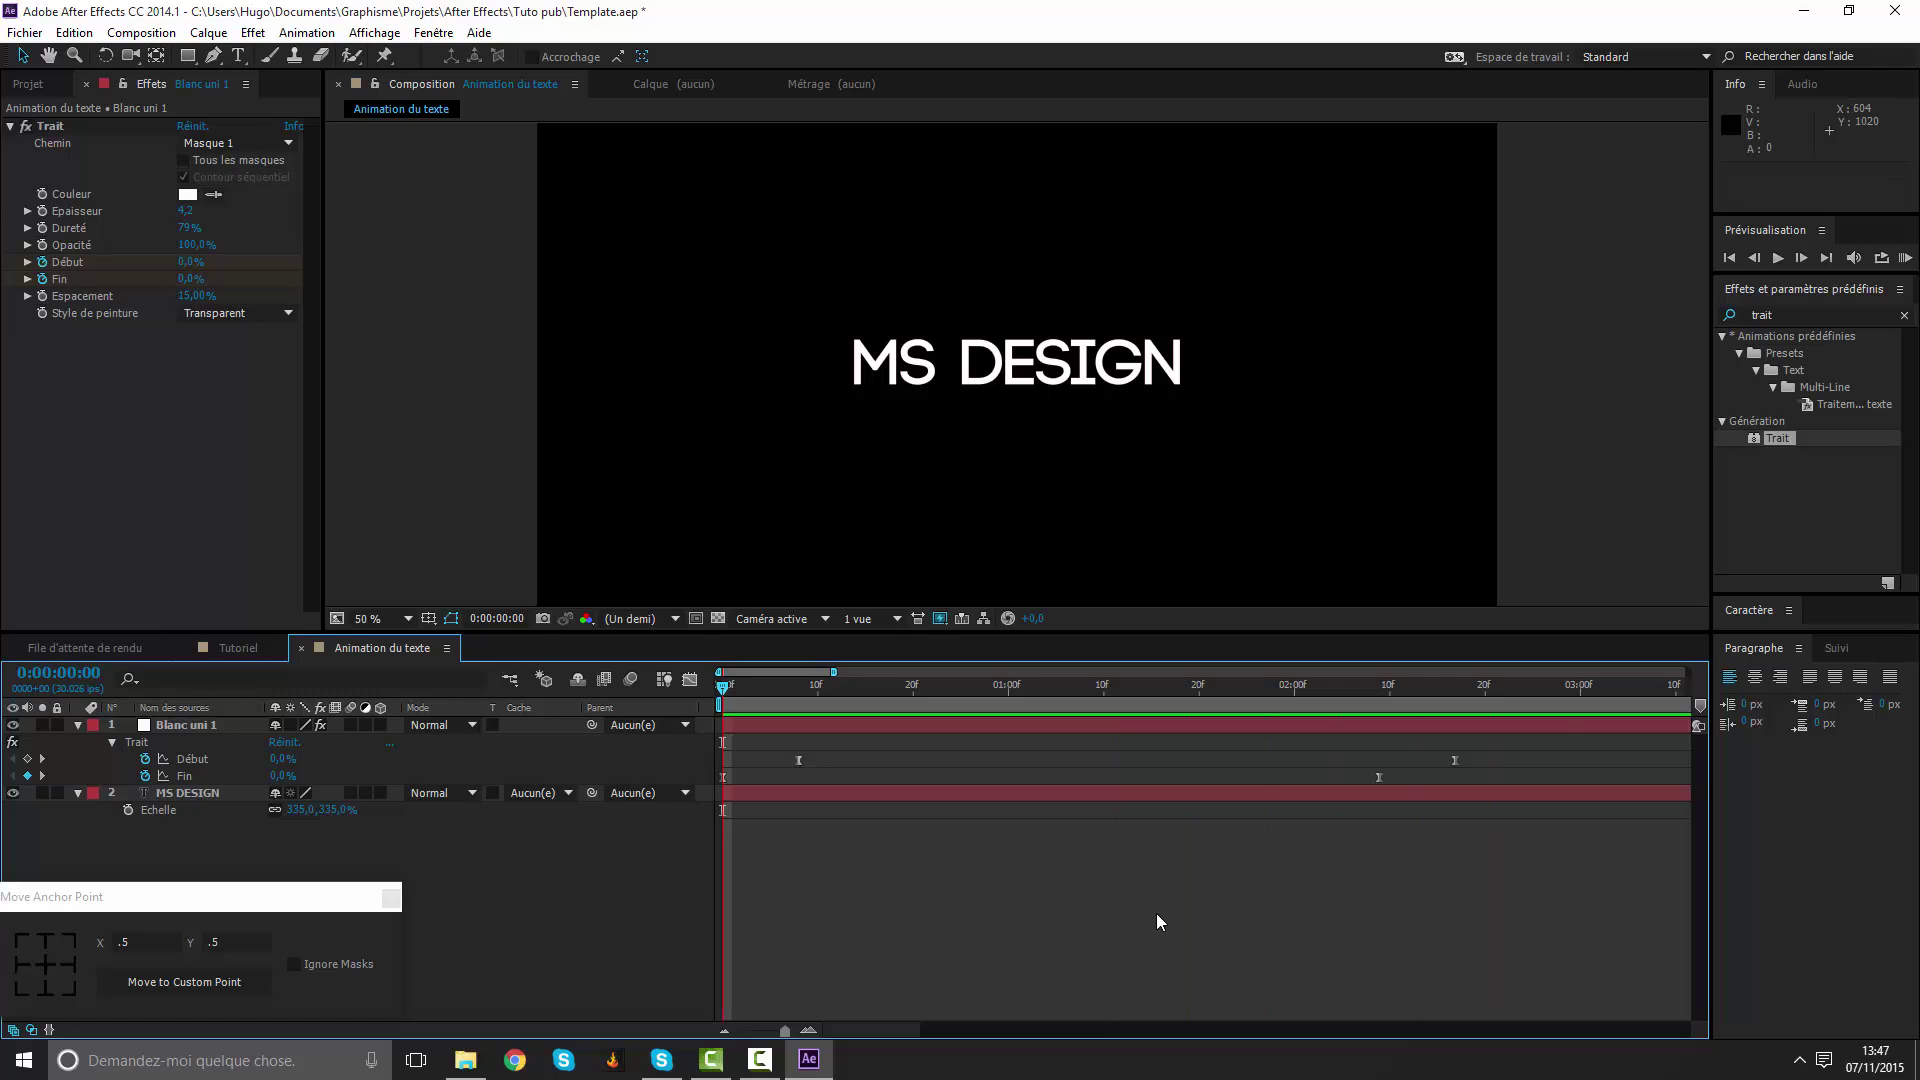
Collapse both layers, show Blanc uni 1's animated properties, and move to about 0:00:02:16.
{"action": "left_click", "coordinate": [79, 792]}
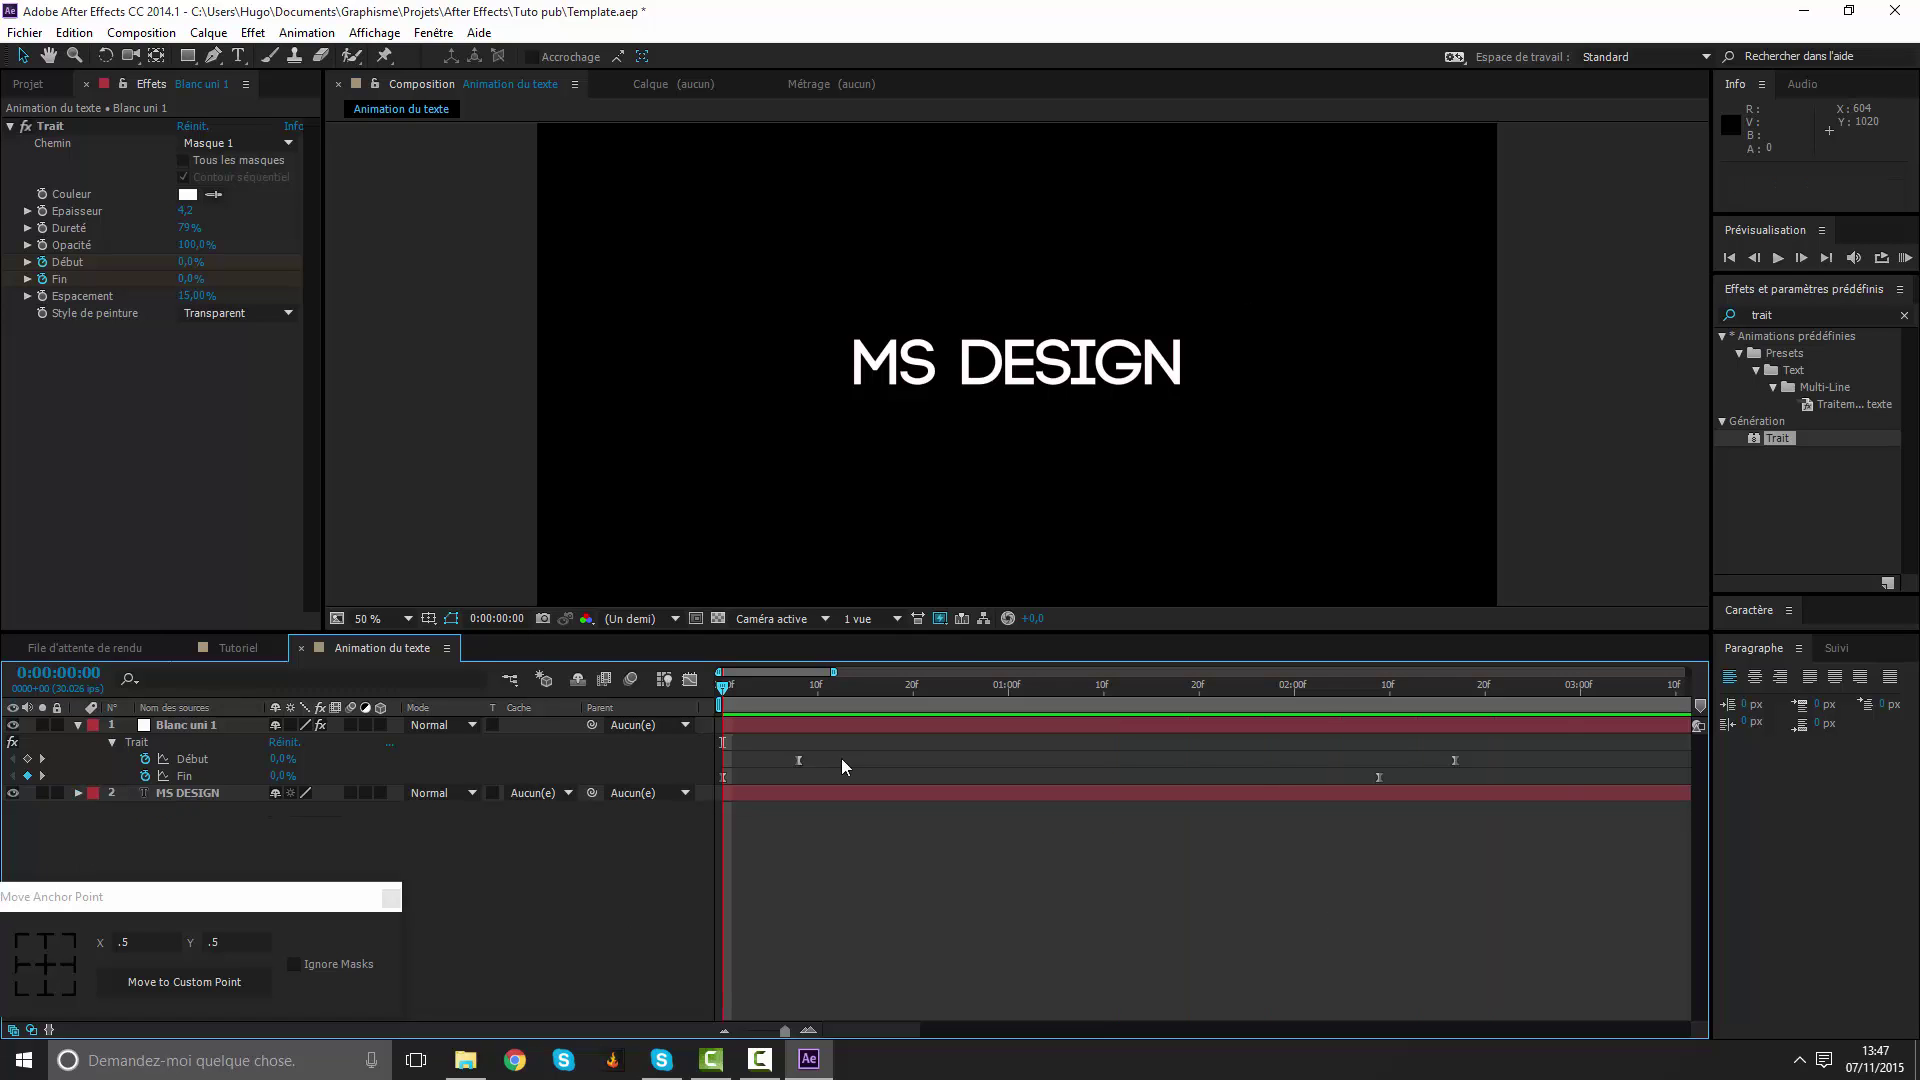
{"action": "left_click", "coordinate": [78, 726]}
{"action": "left_click", "coordinate": [884, 722]}
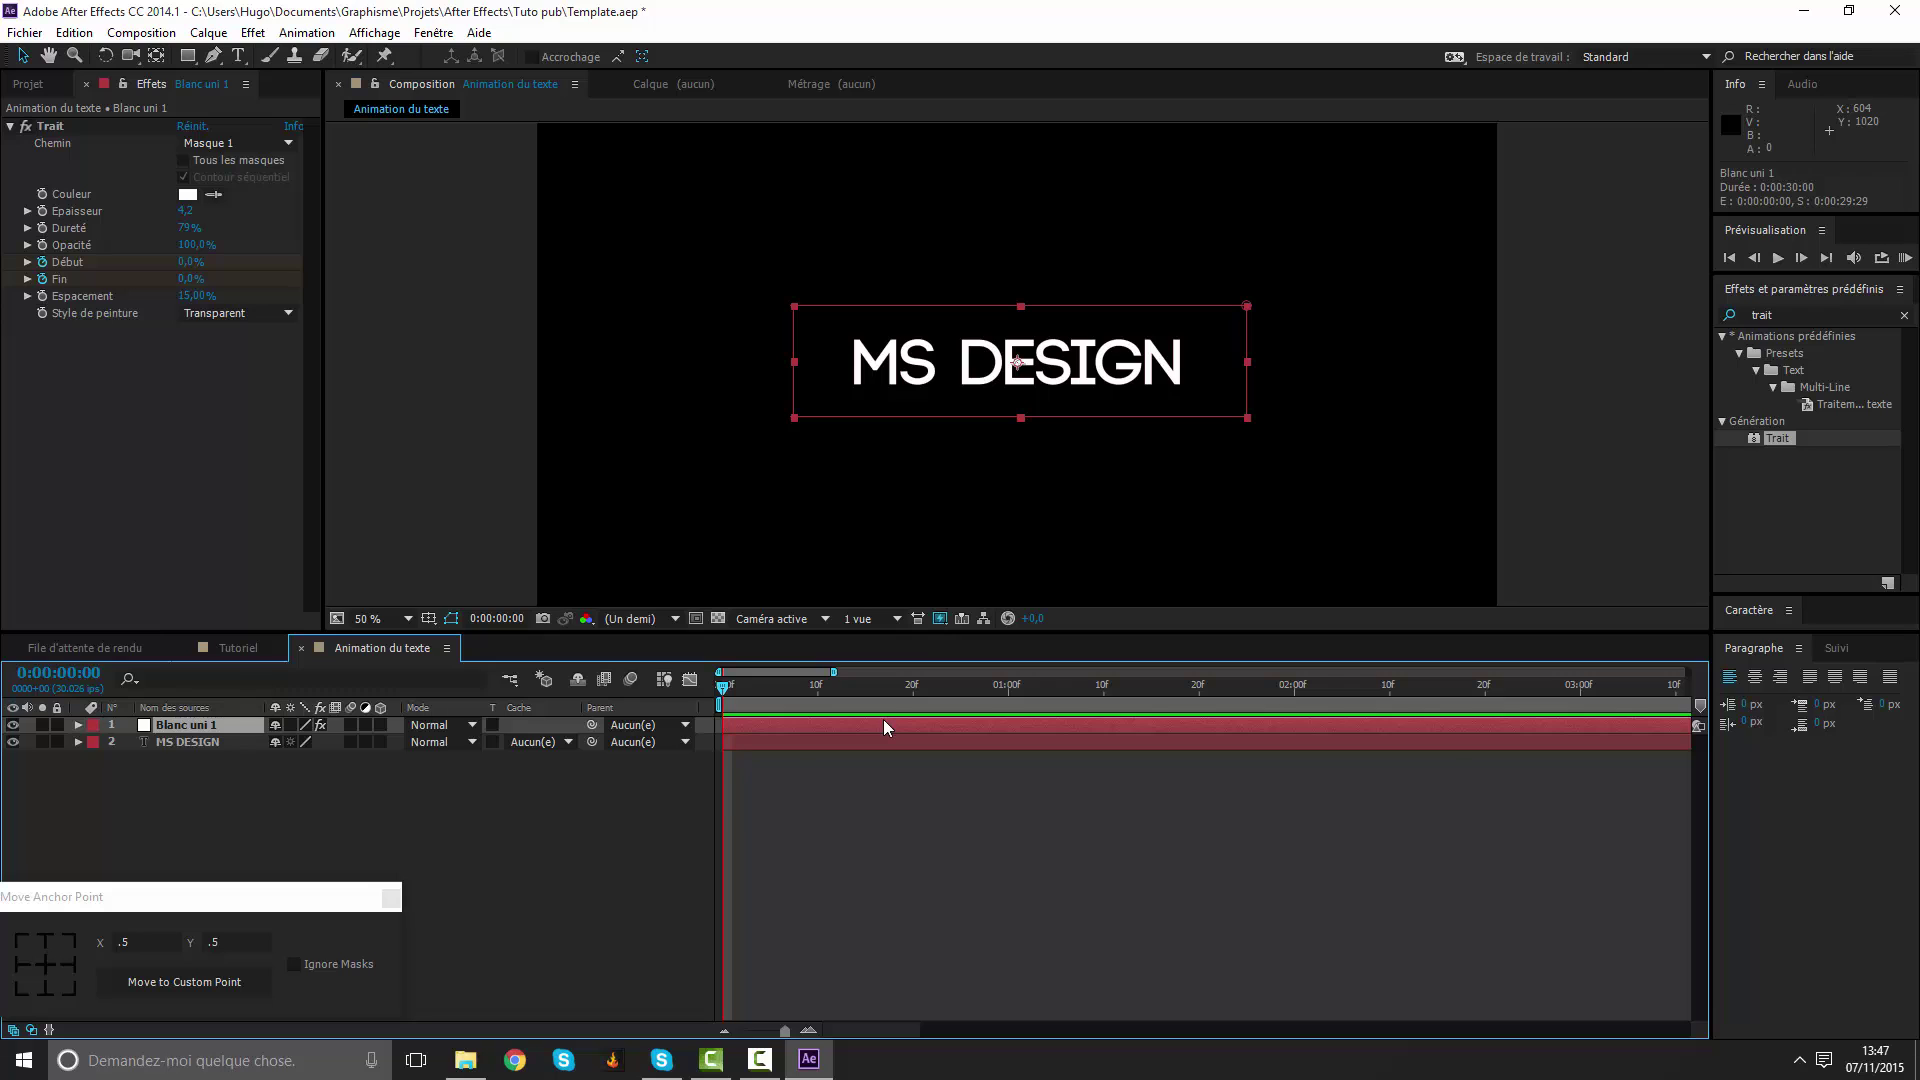
{"action": "key", "text": "u"}
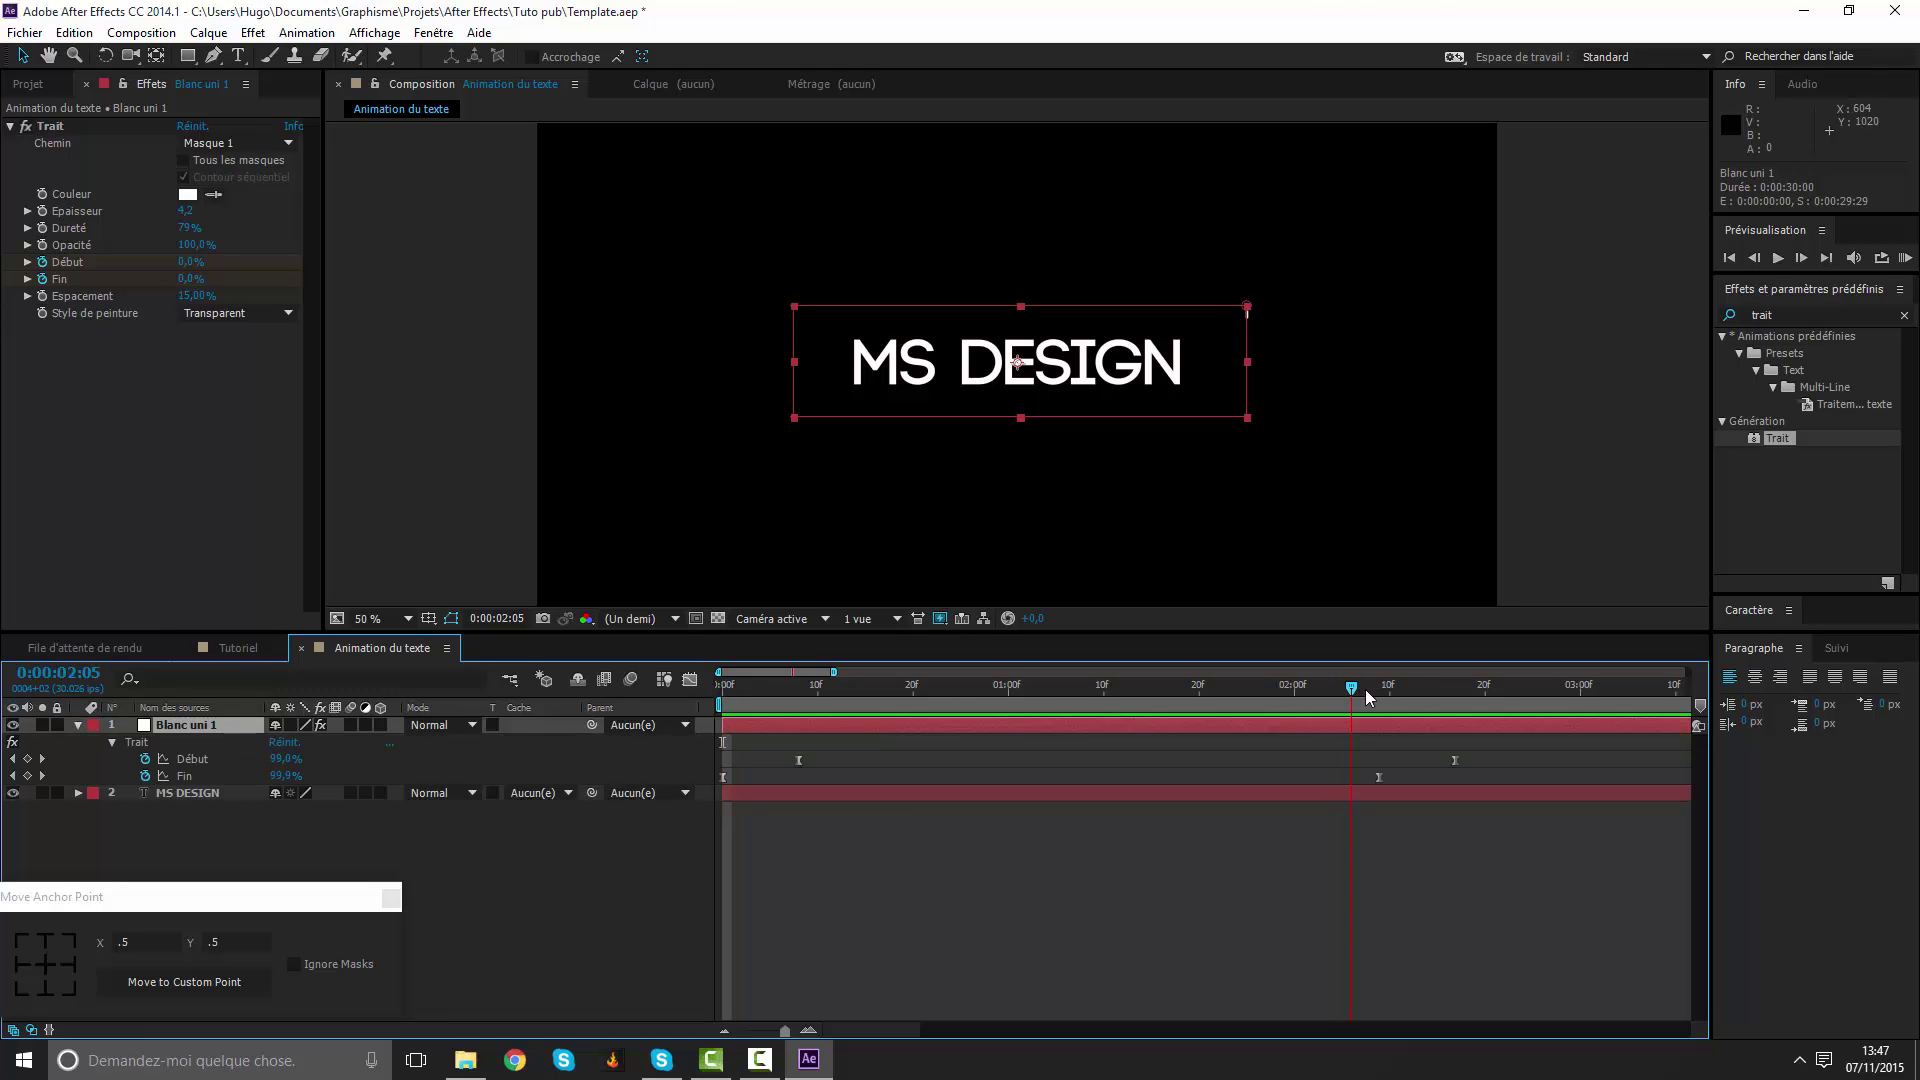
{"action": "left_click", "coordinate": [1454, 699]}
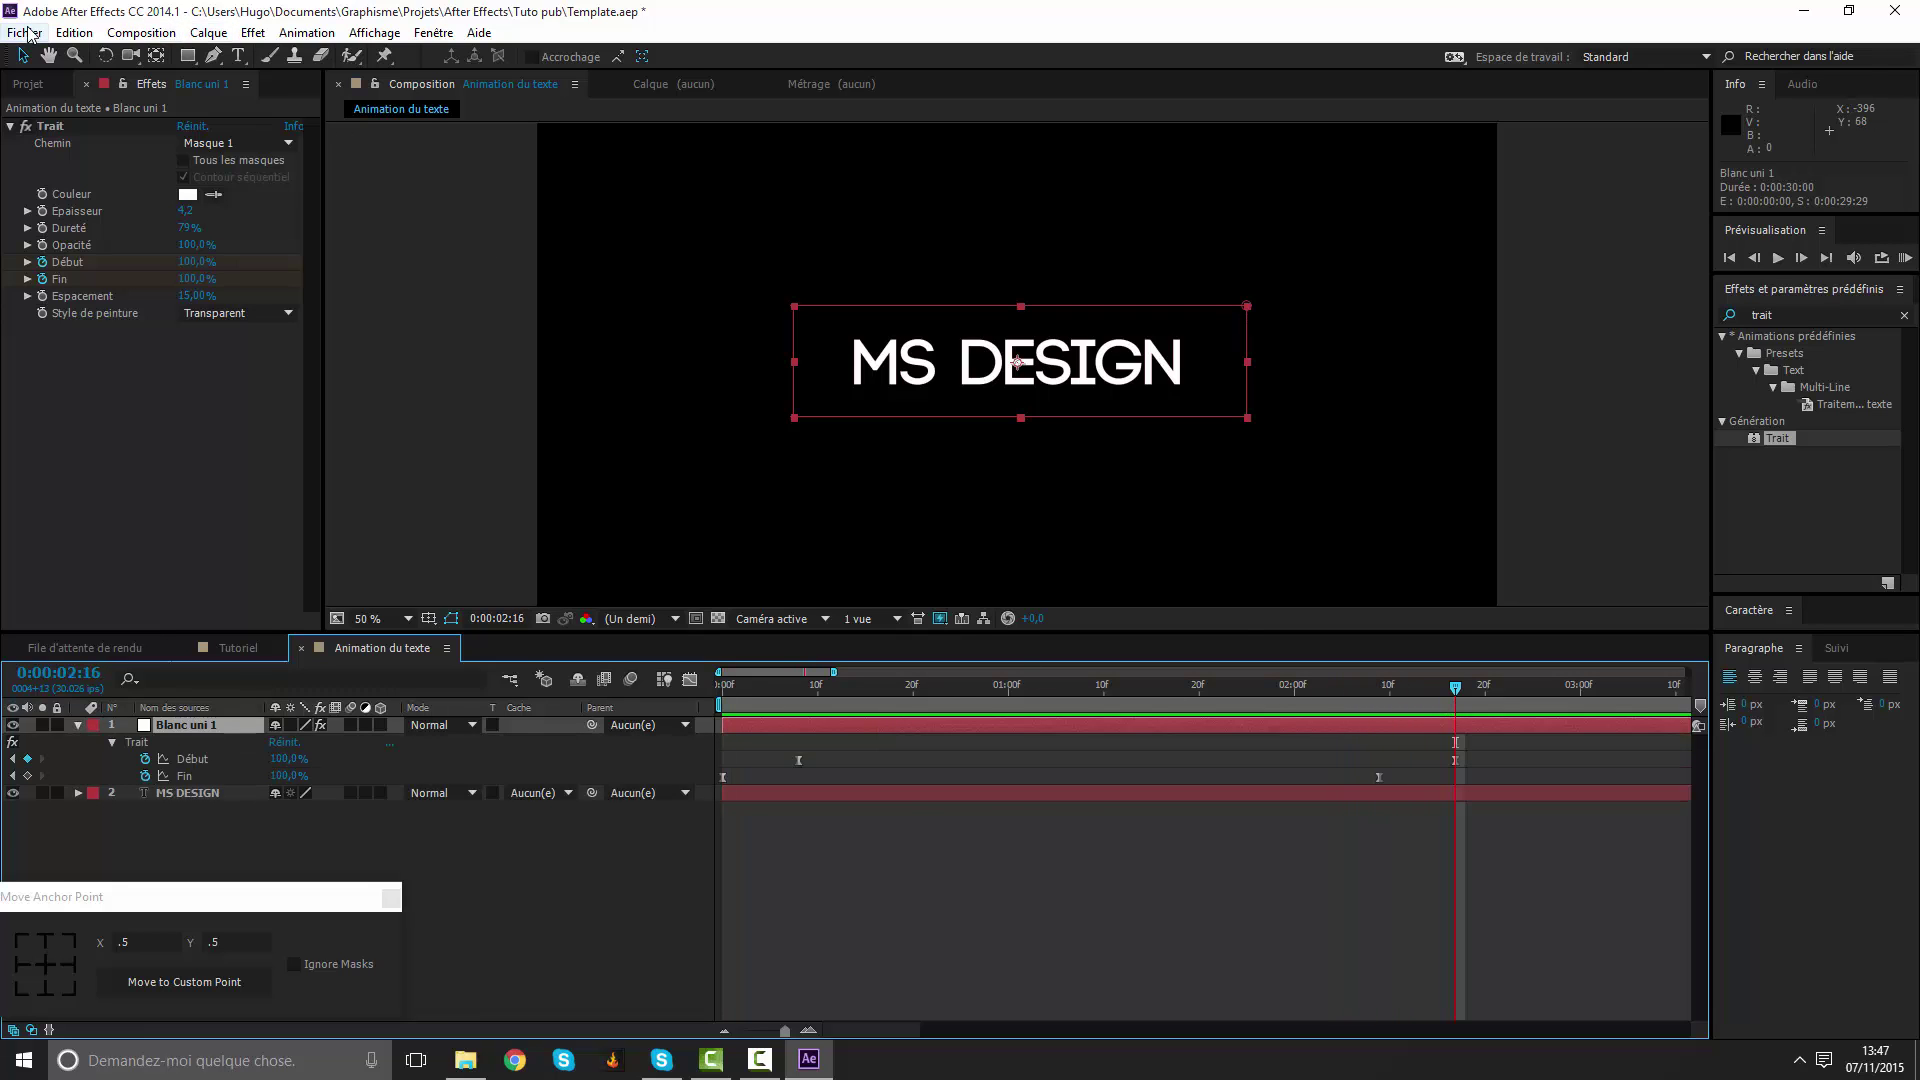
Split the stroke layer at the current time and delete the split-off upper layer.
{"action": "left_click", "coordinate": [25, 32]}
{"action": "mouse_move", "coordinate": [70, 33]}
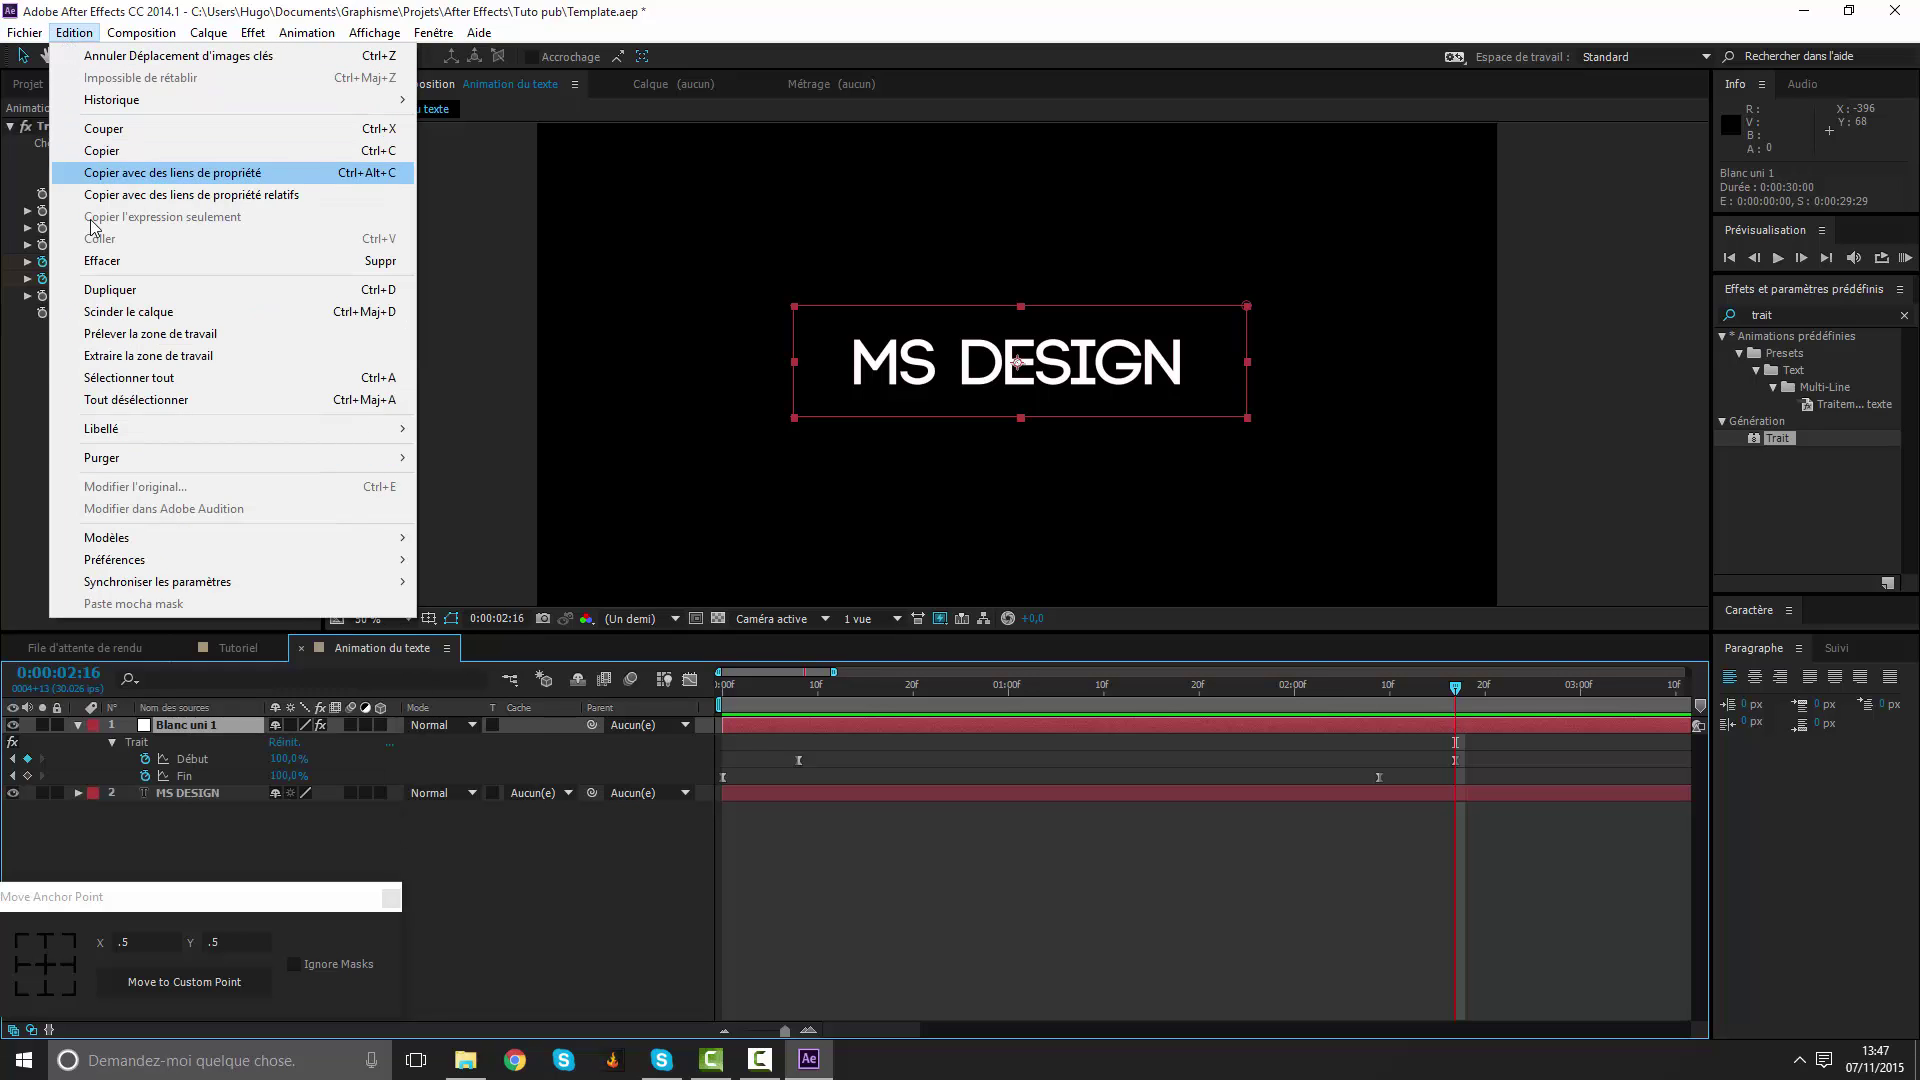
{"action": "left_click", "coordinate": [159, 313]}
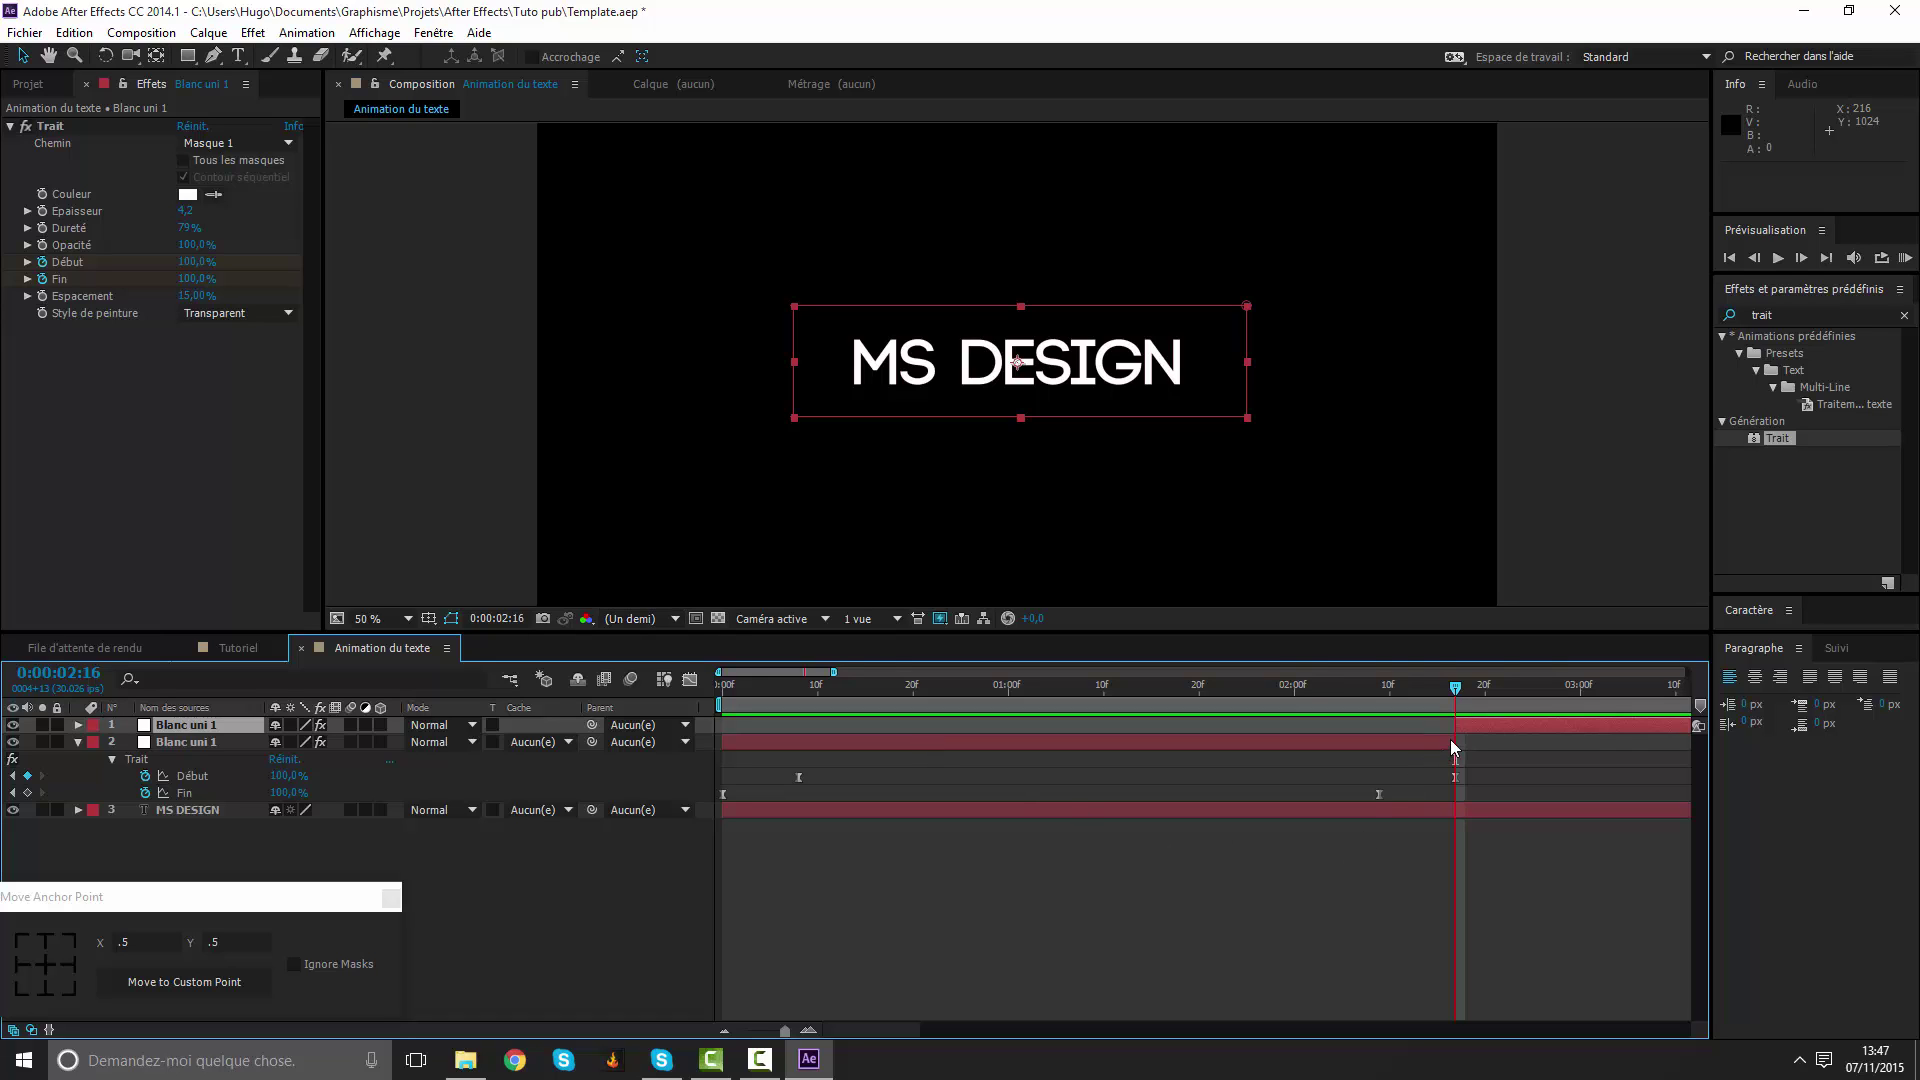
{"action": "key", "text": "Delete"}
{"action": "left_click", "coordinate": [884, 686]}
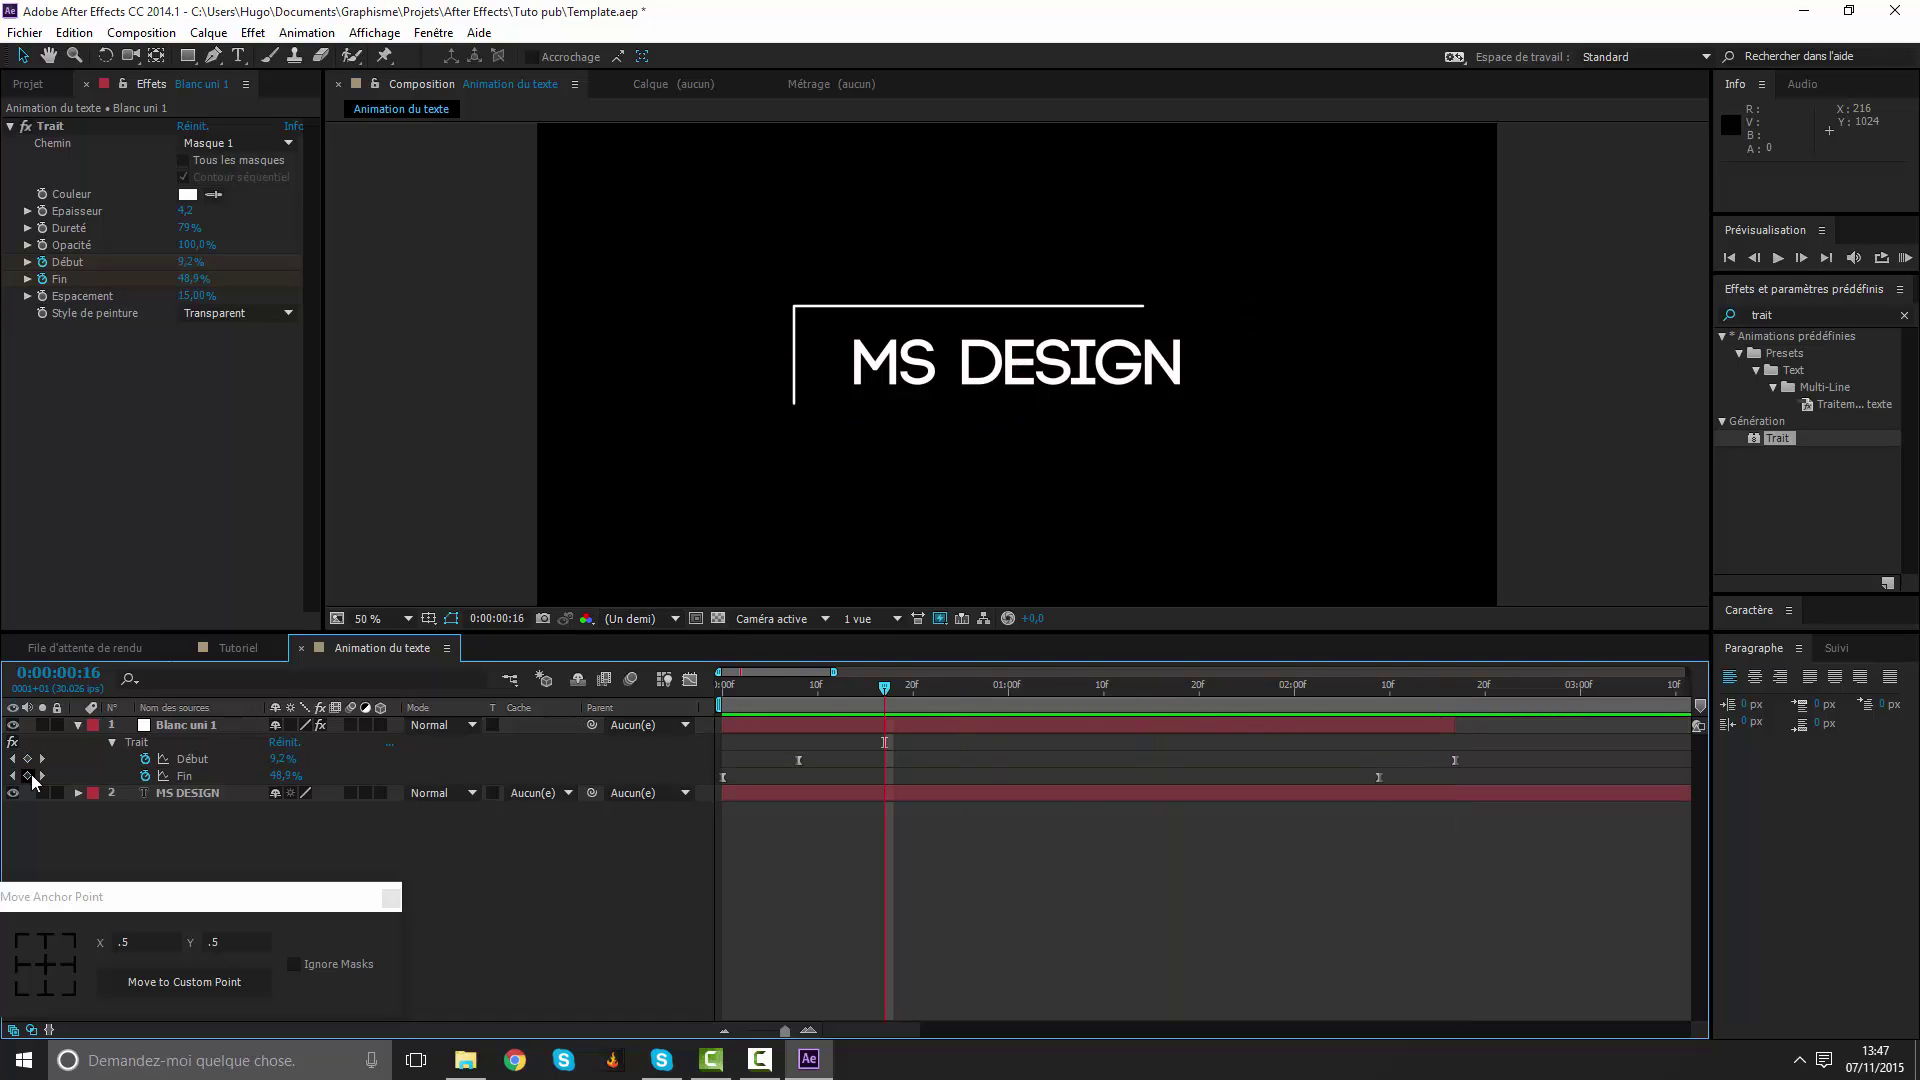
Change the Blanc uni 1 layer's label colour to Fuchsia in the Animation du texte composition.
{"action": "left_click", "coordinate": [93, 725]}
{"action": "left_click", "coordinate": [100, 720]}
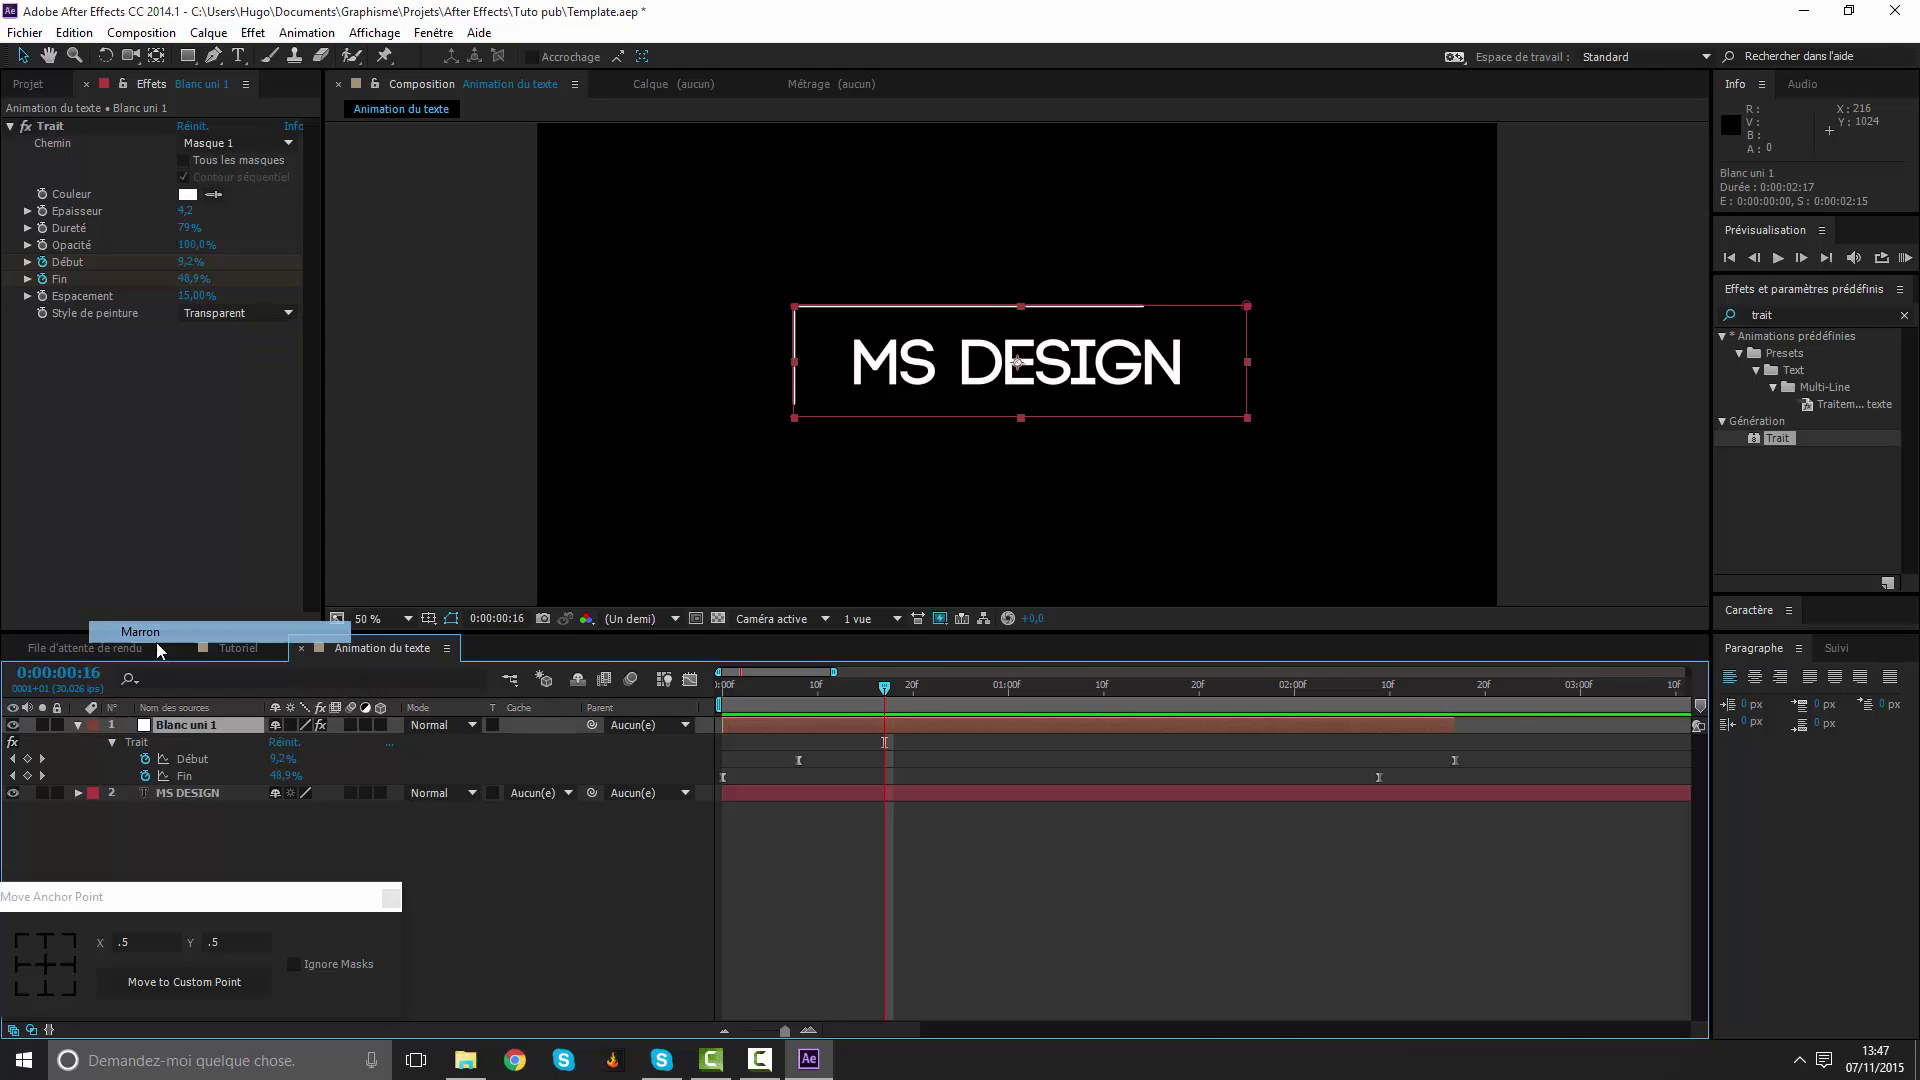
{"action": "left_click", "coordinate": [85, 648]}
{"action": "left_click", "coordinate": [248, 648]}
{"action": "left_click", "coordinate": [348, 647]}
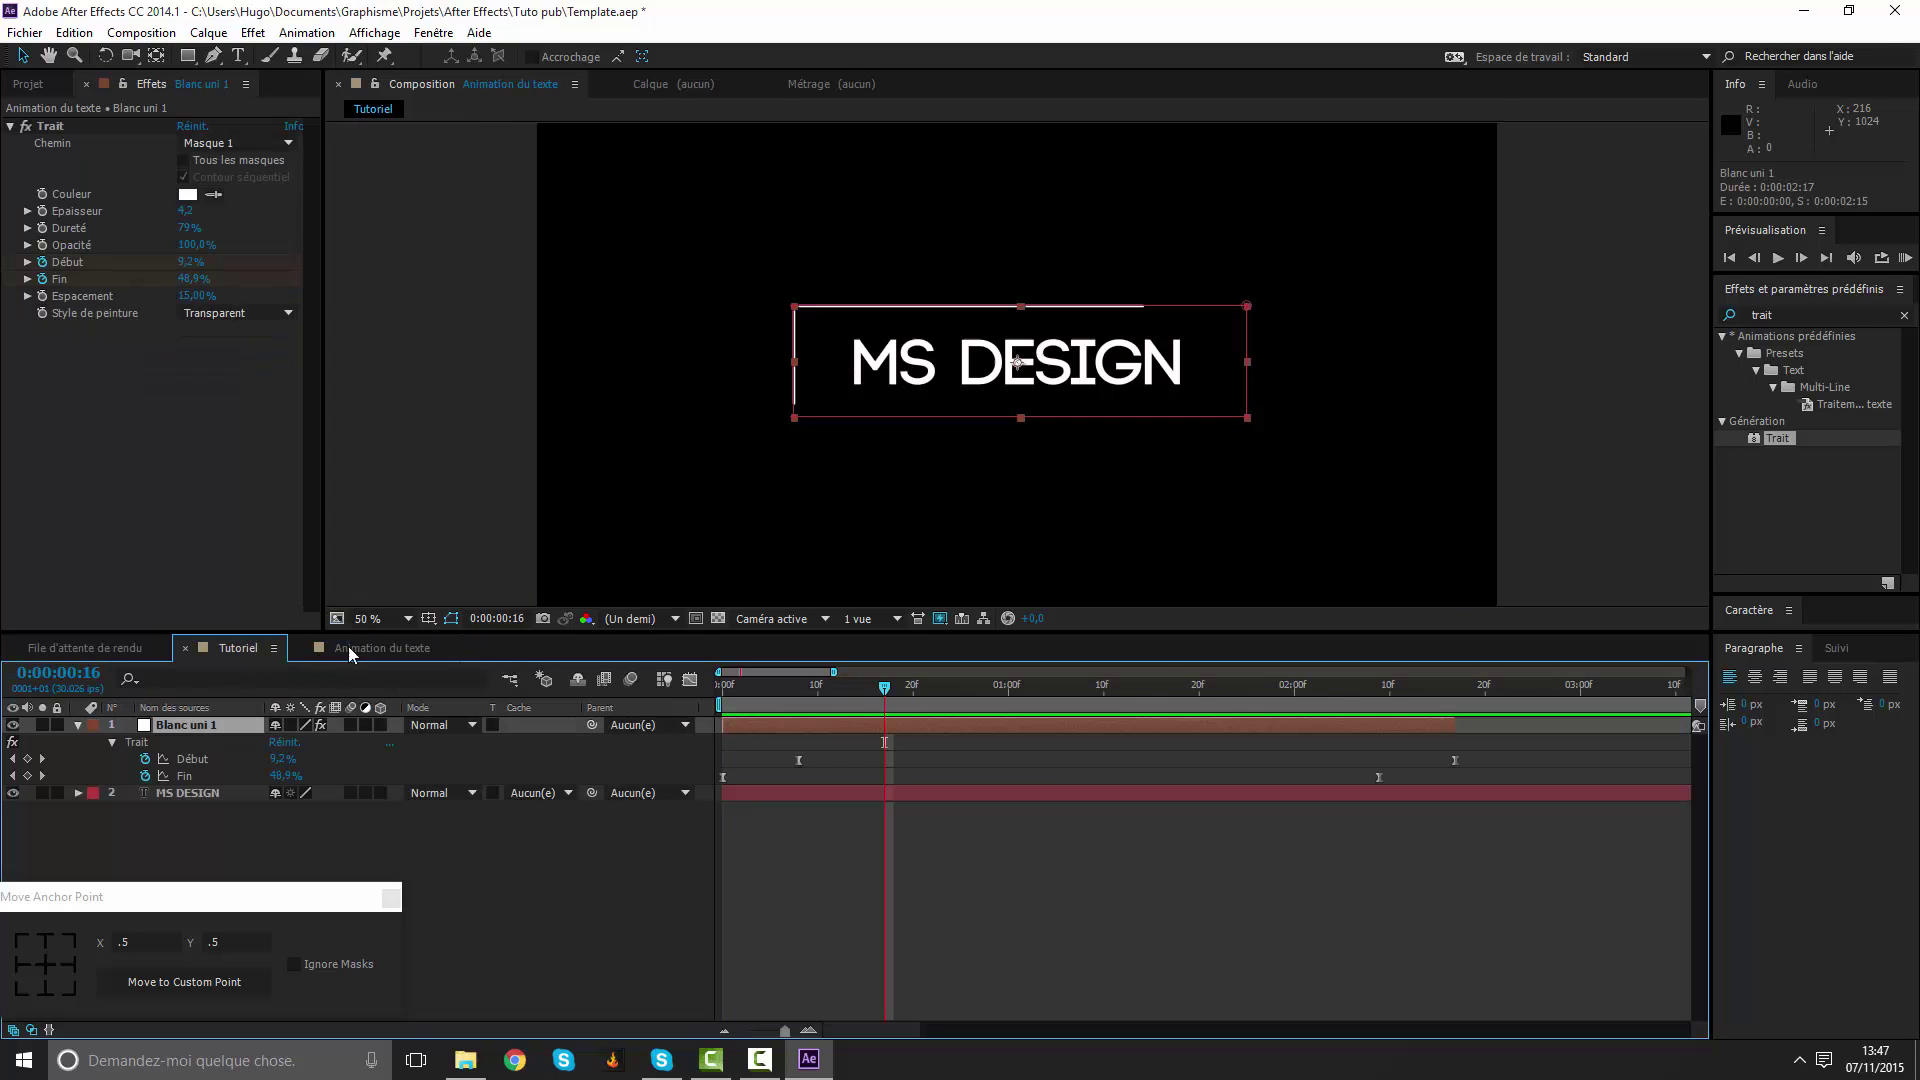
{"action": "left_click", "coordinate": [93, 726]}
{"action": "left_click", "coordinate": [164, 652]}
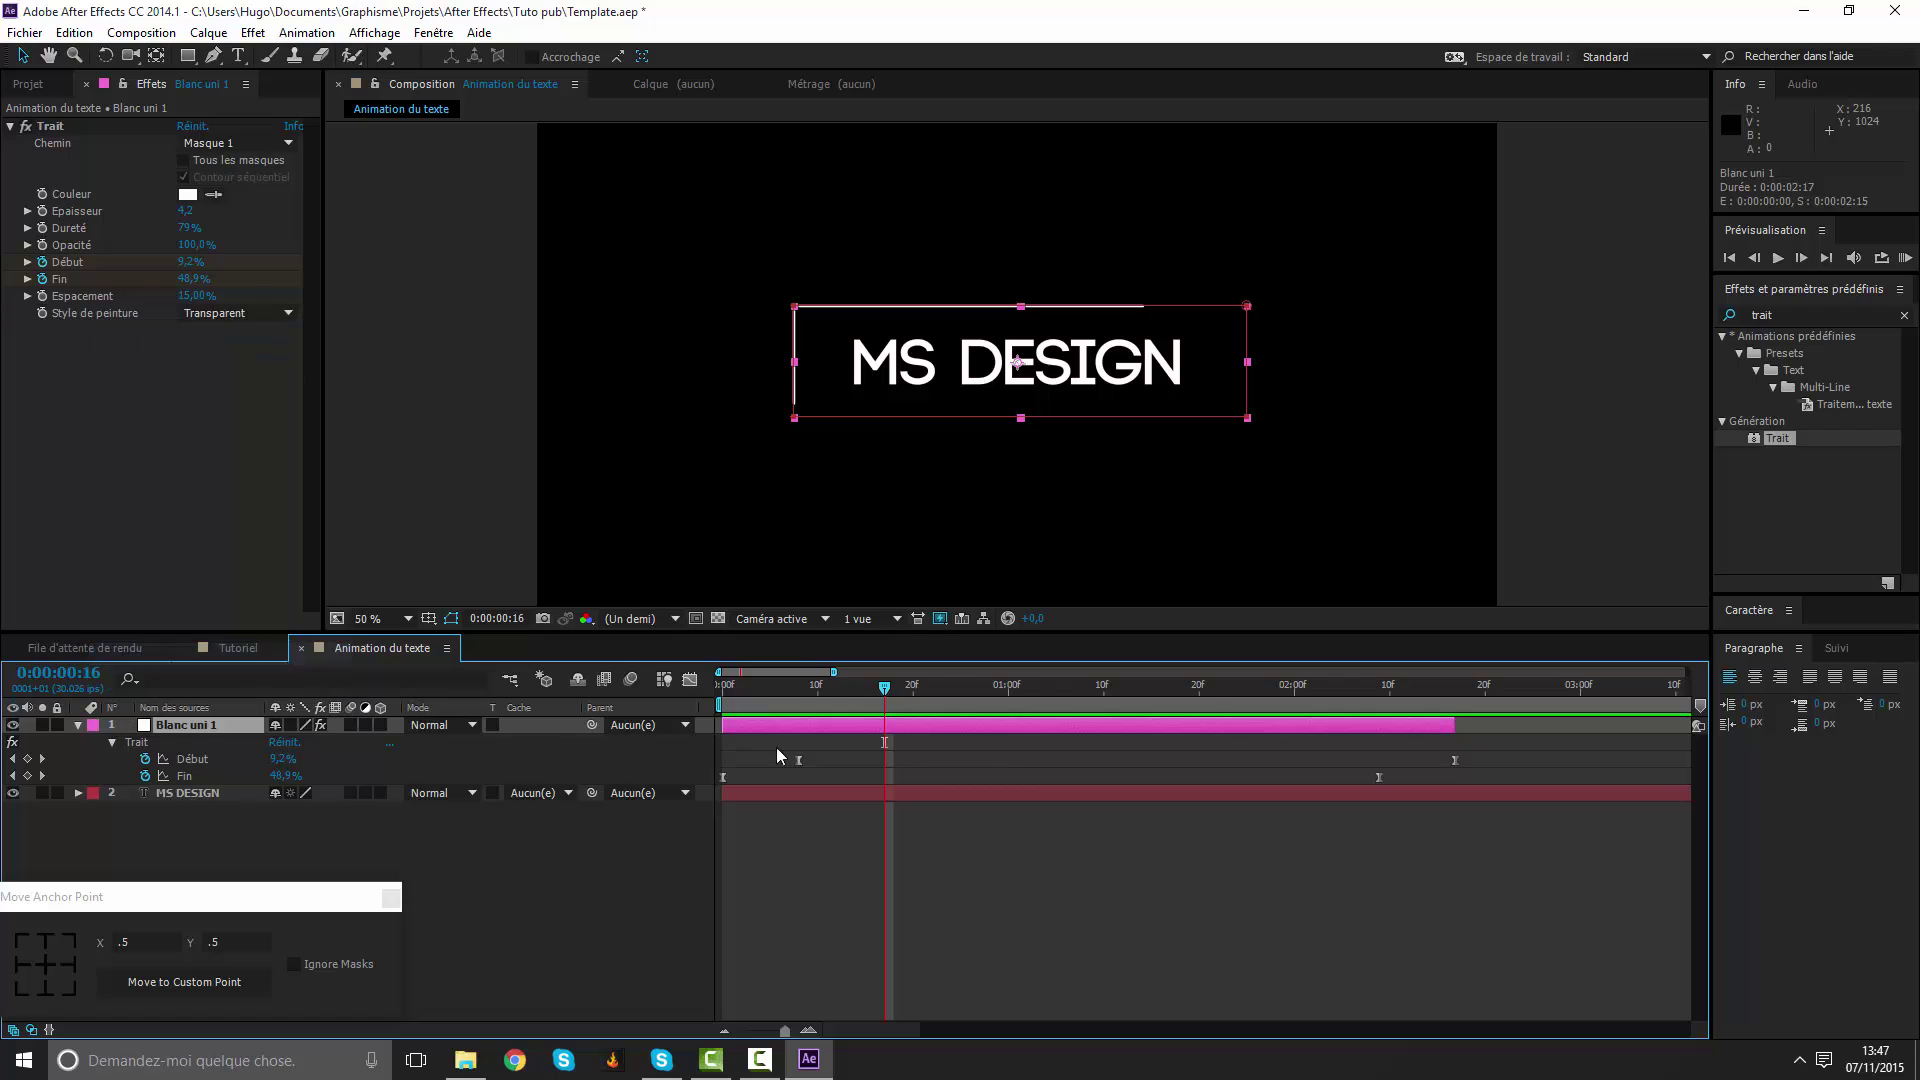
Collapse Blanc uni 1 and scrub from frame 17 to check the stroke around MS DESIGN.
{"action": "left_click", "coordinate": [1018, 831]}
{"action": "left_click", "coordinate": [890, 711]}
{"action": "left_click", "coordinate": [891, 722]}
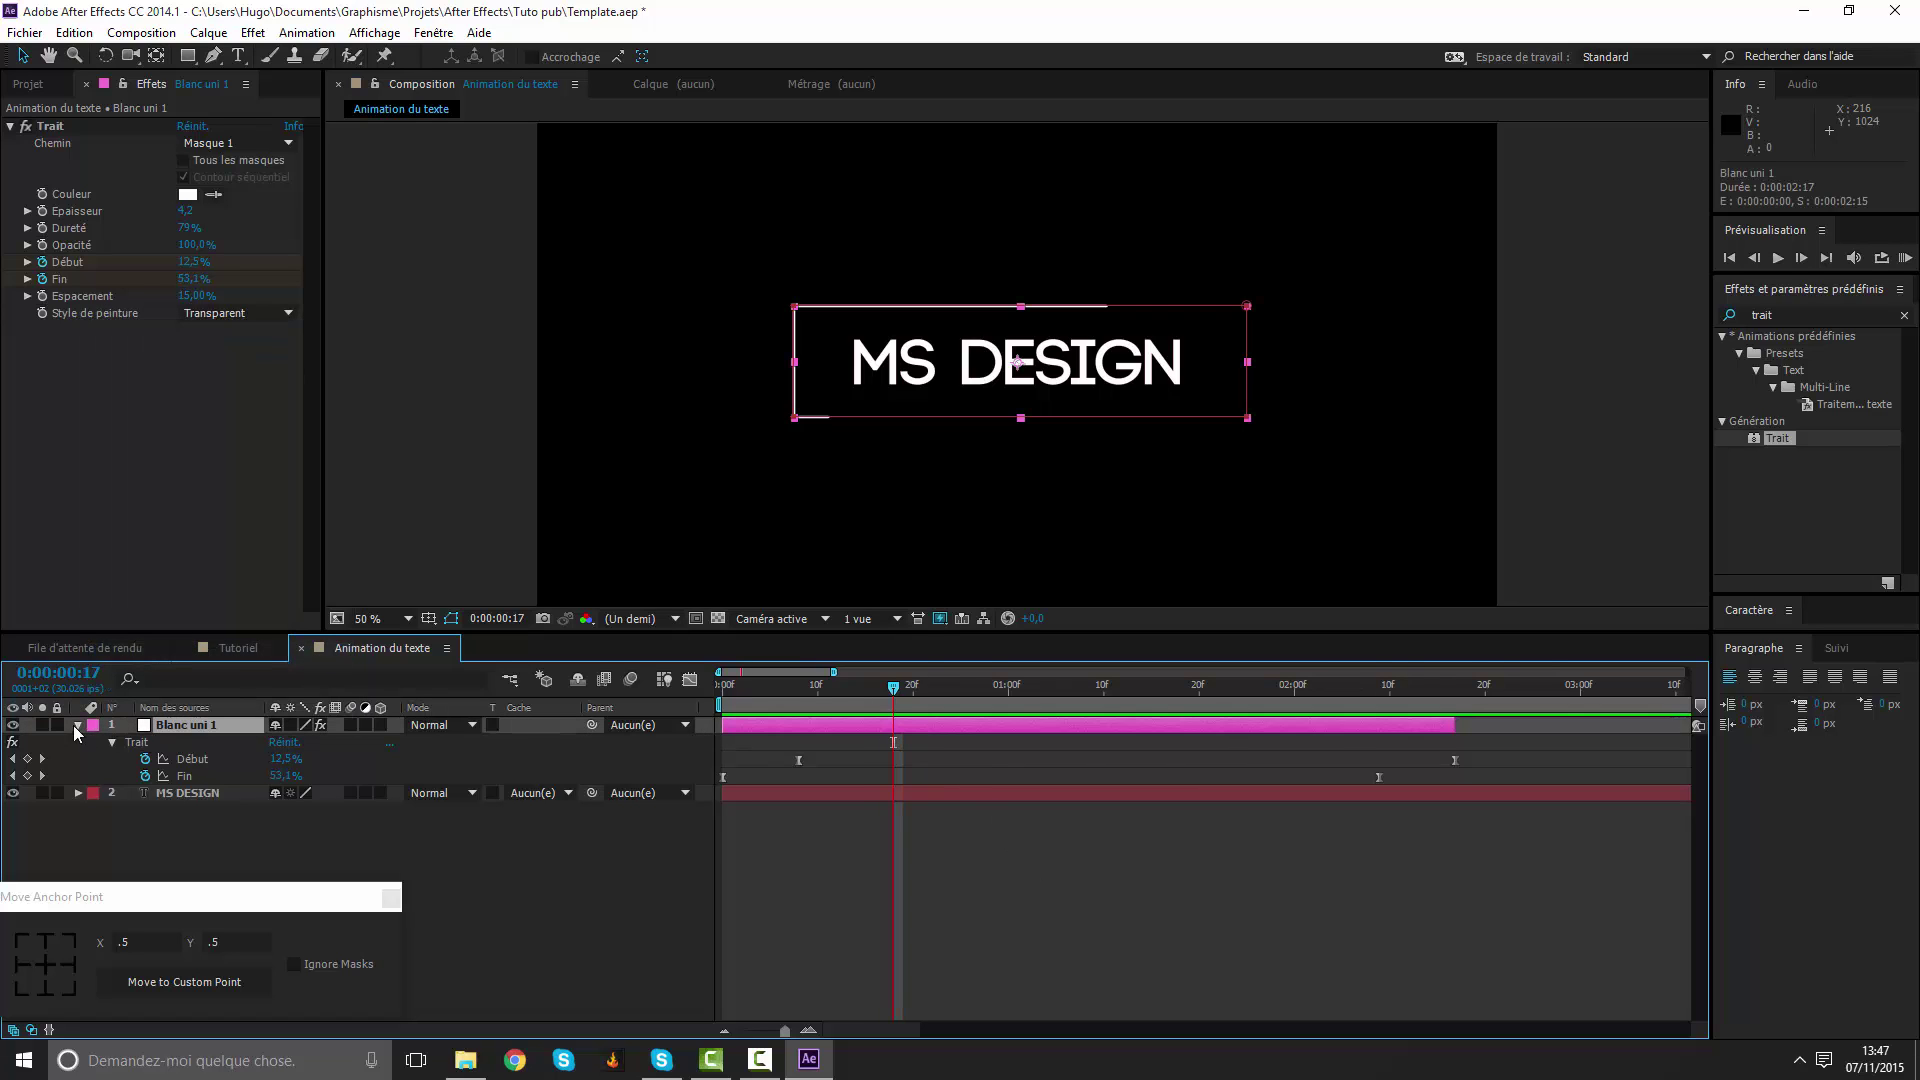
{"action": "left_click", "coordinate": [77, 727]}
{"action": "mouse_move", "coordinate": [856, 690]}
{"action": "left_mouse_down"}
{"action": "mouse_move", "coordinate": [783, 705]}
{"action": "mouse_move", "coordinate": [850, 708]}
{"action": "left_mouse_up"}
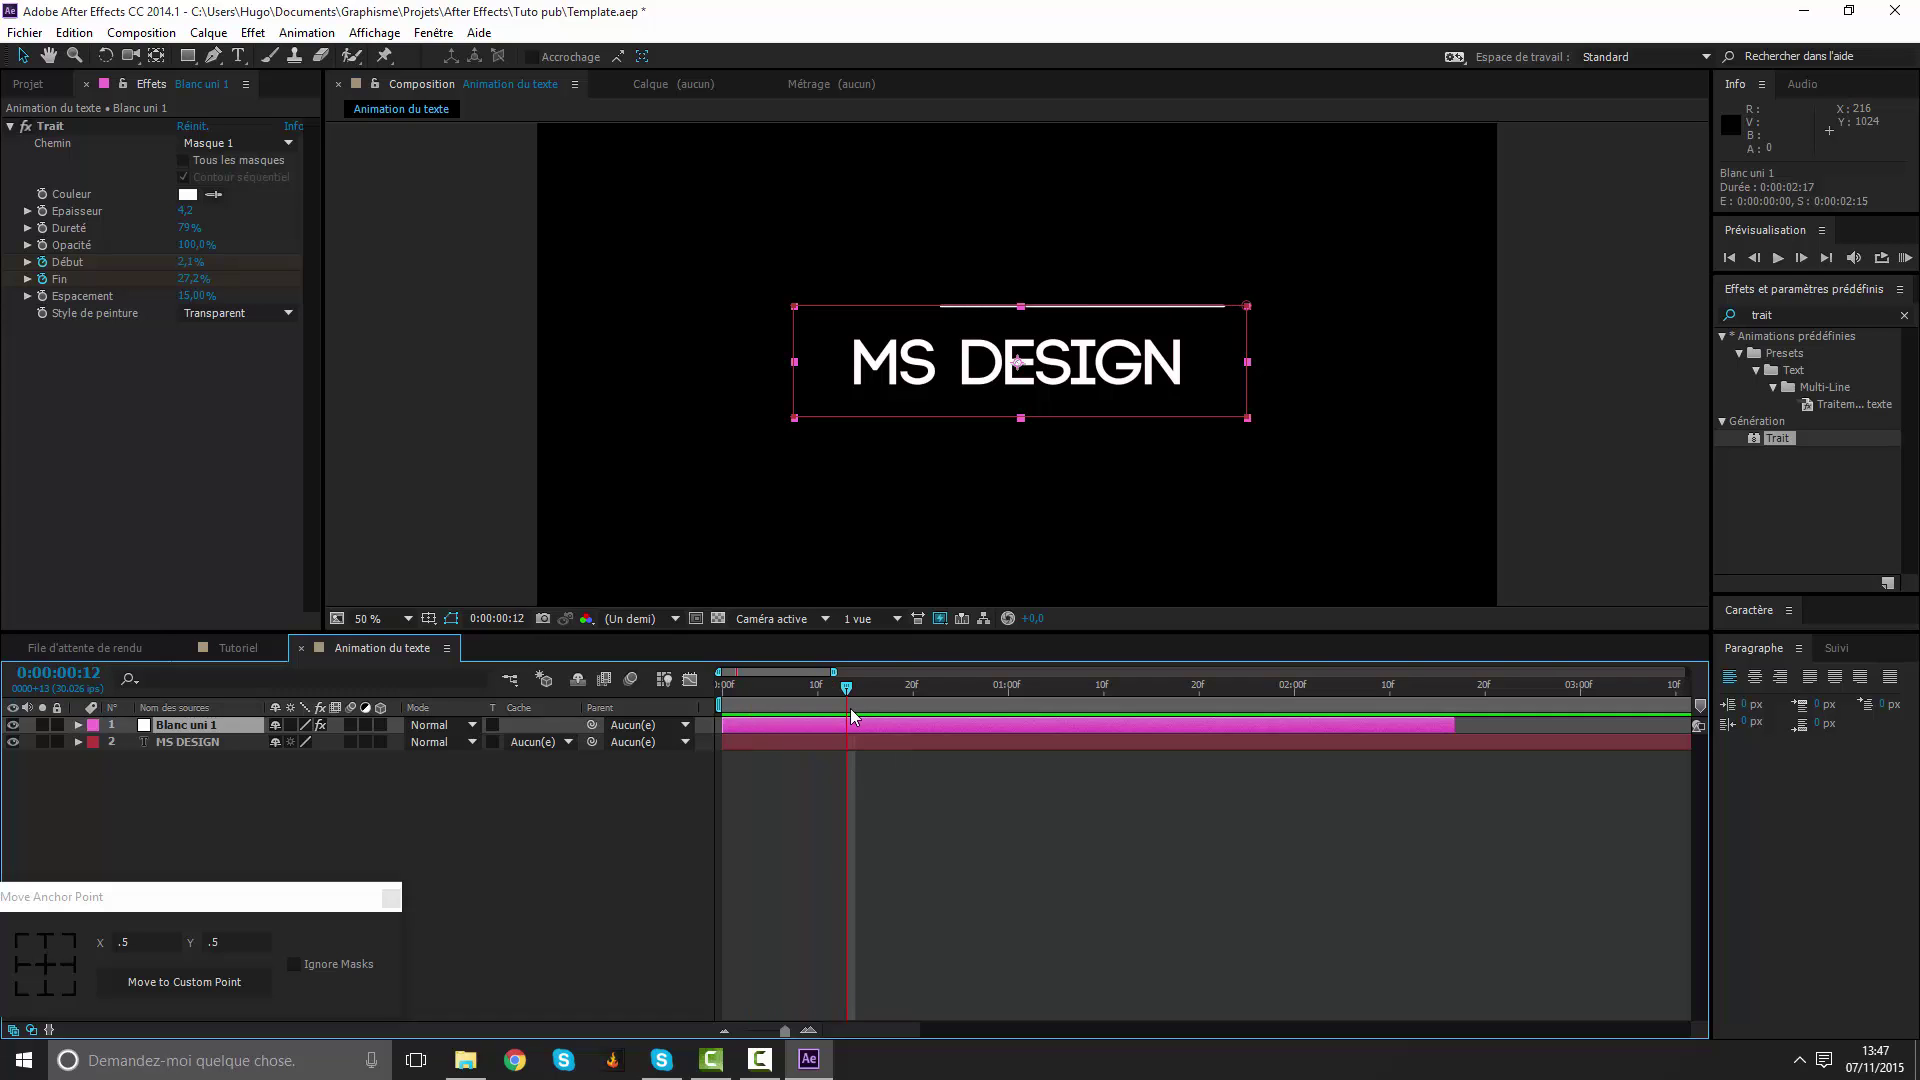
Duplicate Blanc uni 1 with Ctrl+D, slide the copy later, preview, and close the anchor-point panel.
{"action": "key", "text": "ctrl+d"}
{"action": "left_click_drag", "start_coordinate": [730, 726], "coordinate": [1457, 728]}
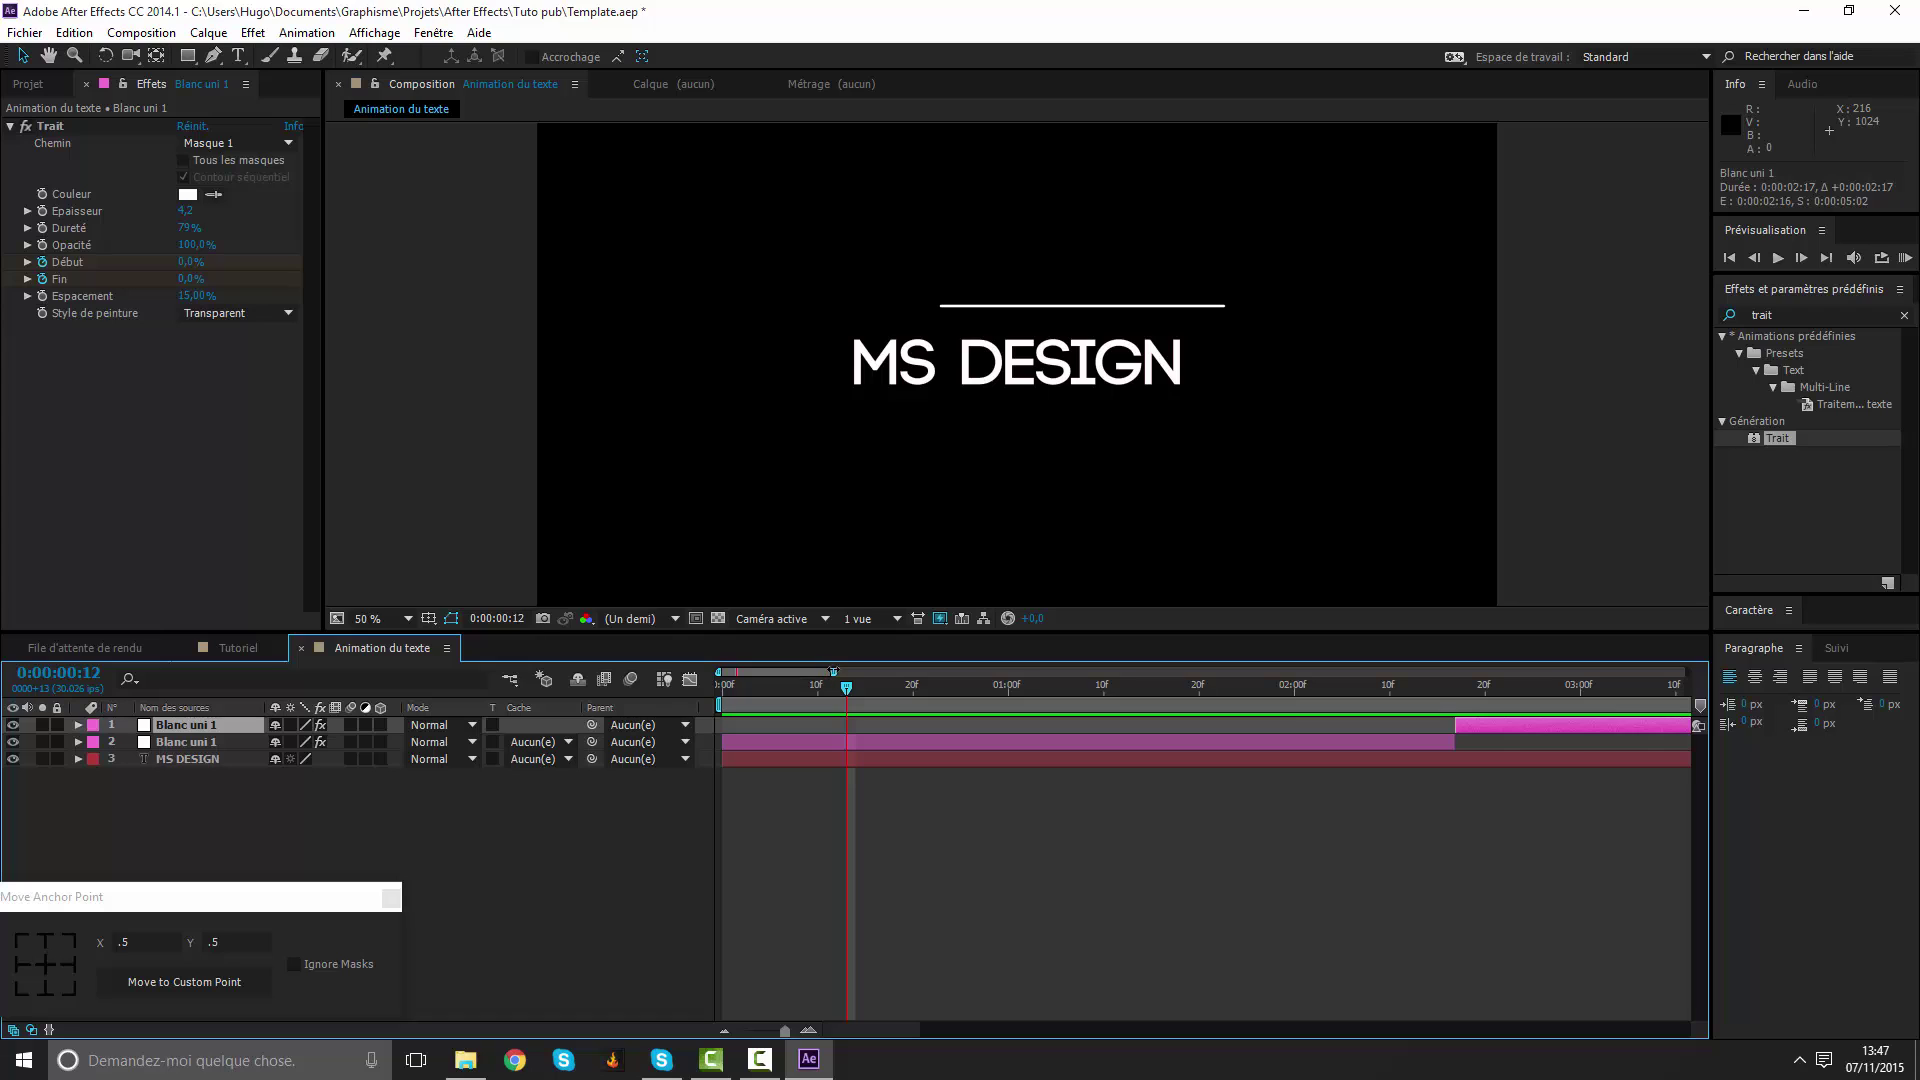
{"action": "key", "text": "minus"}
{"action": "key", "text": "minus"}
{"action": "key", "text": "minus"}
{"action": "key", "text": "Home"}
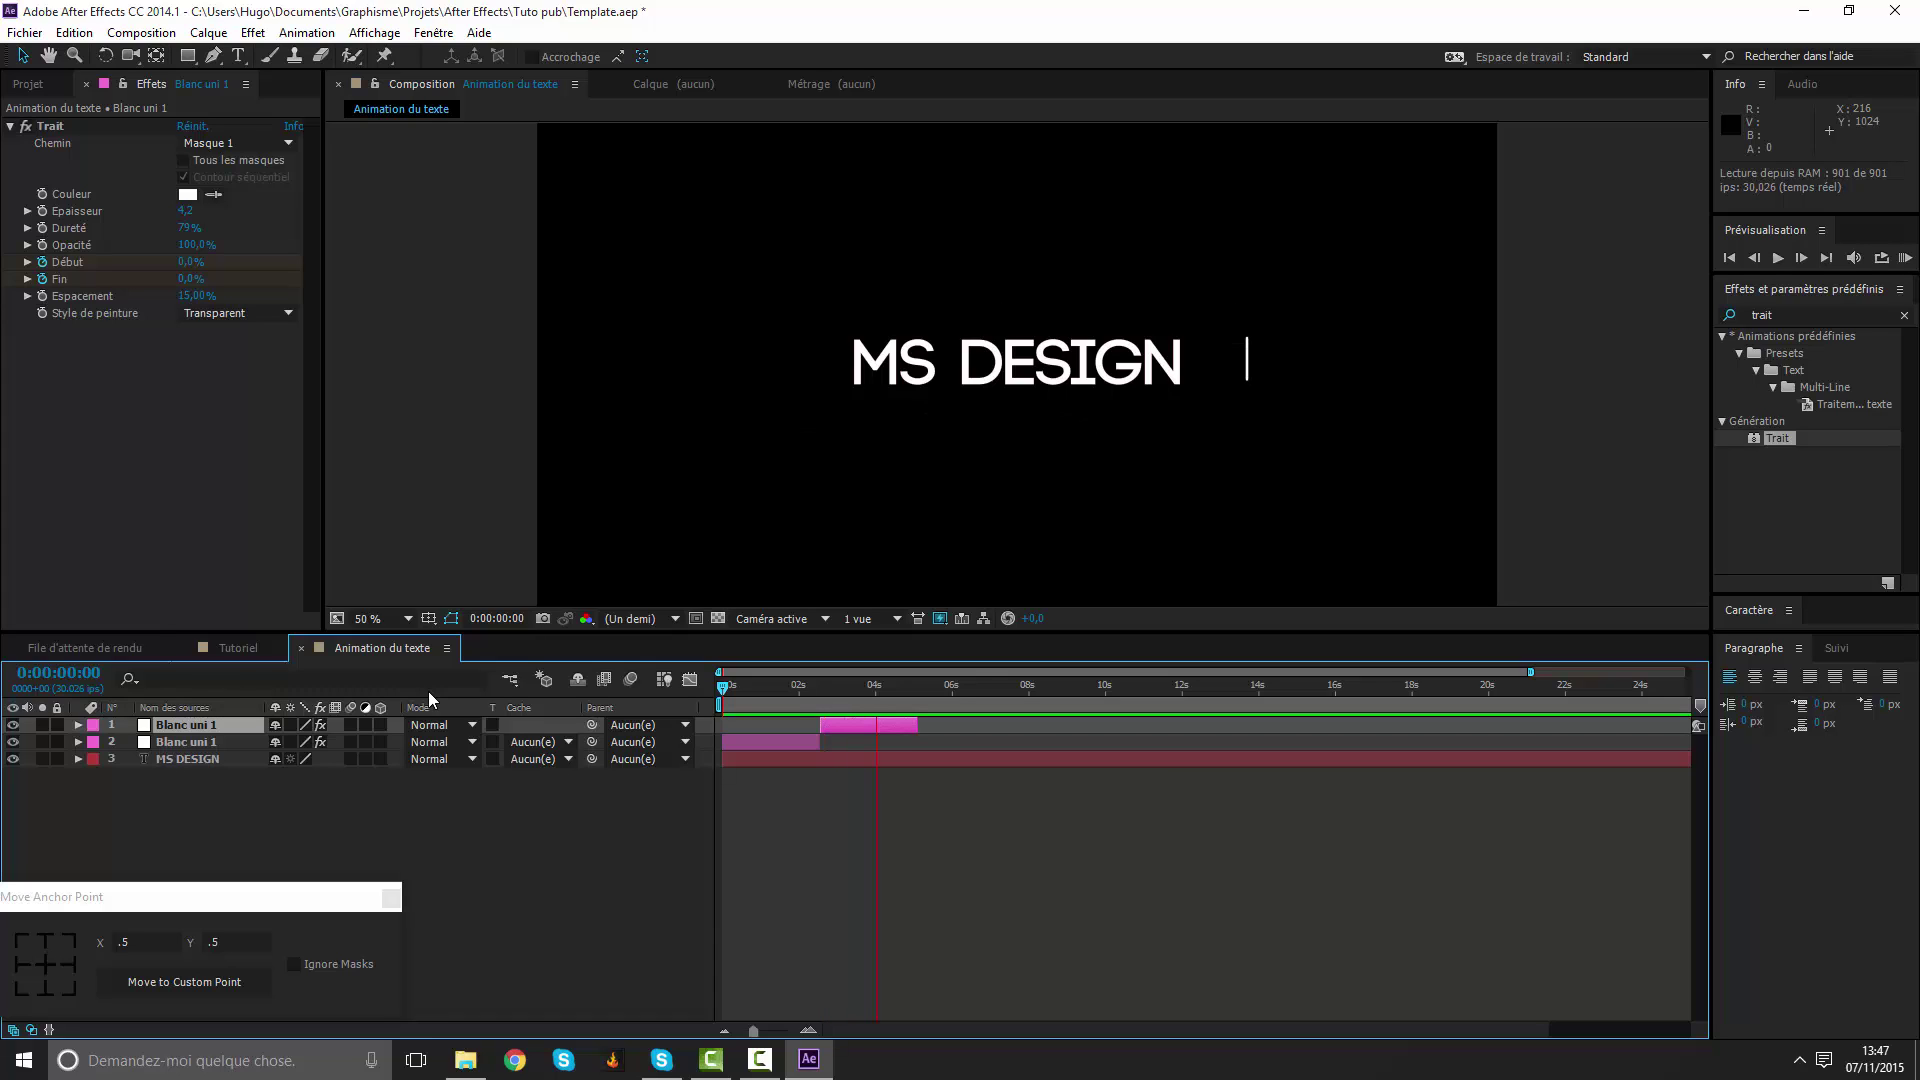
{"action": "left_click", "coordinate": [830, 867]}
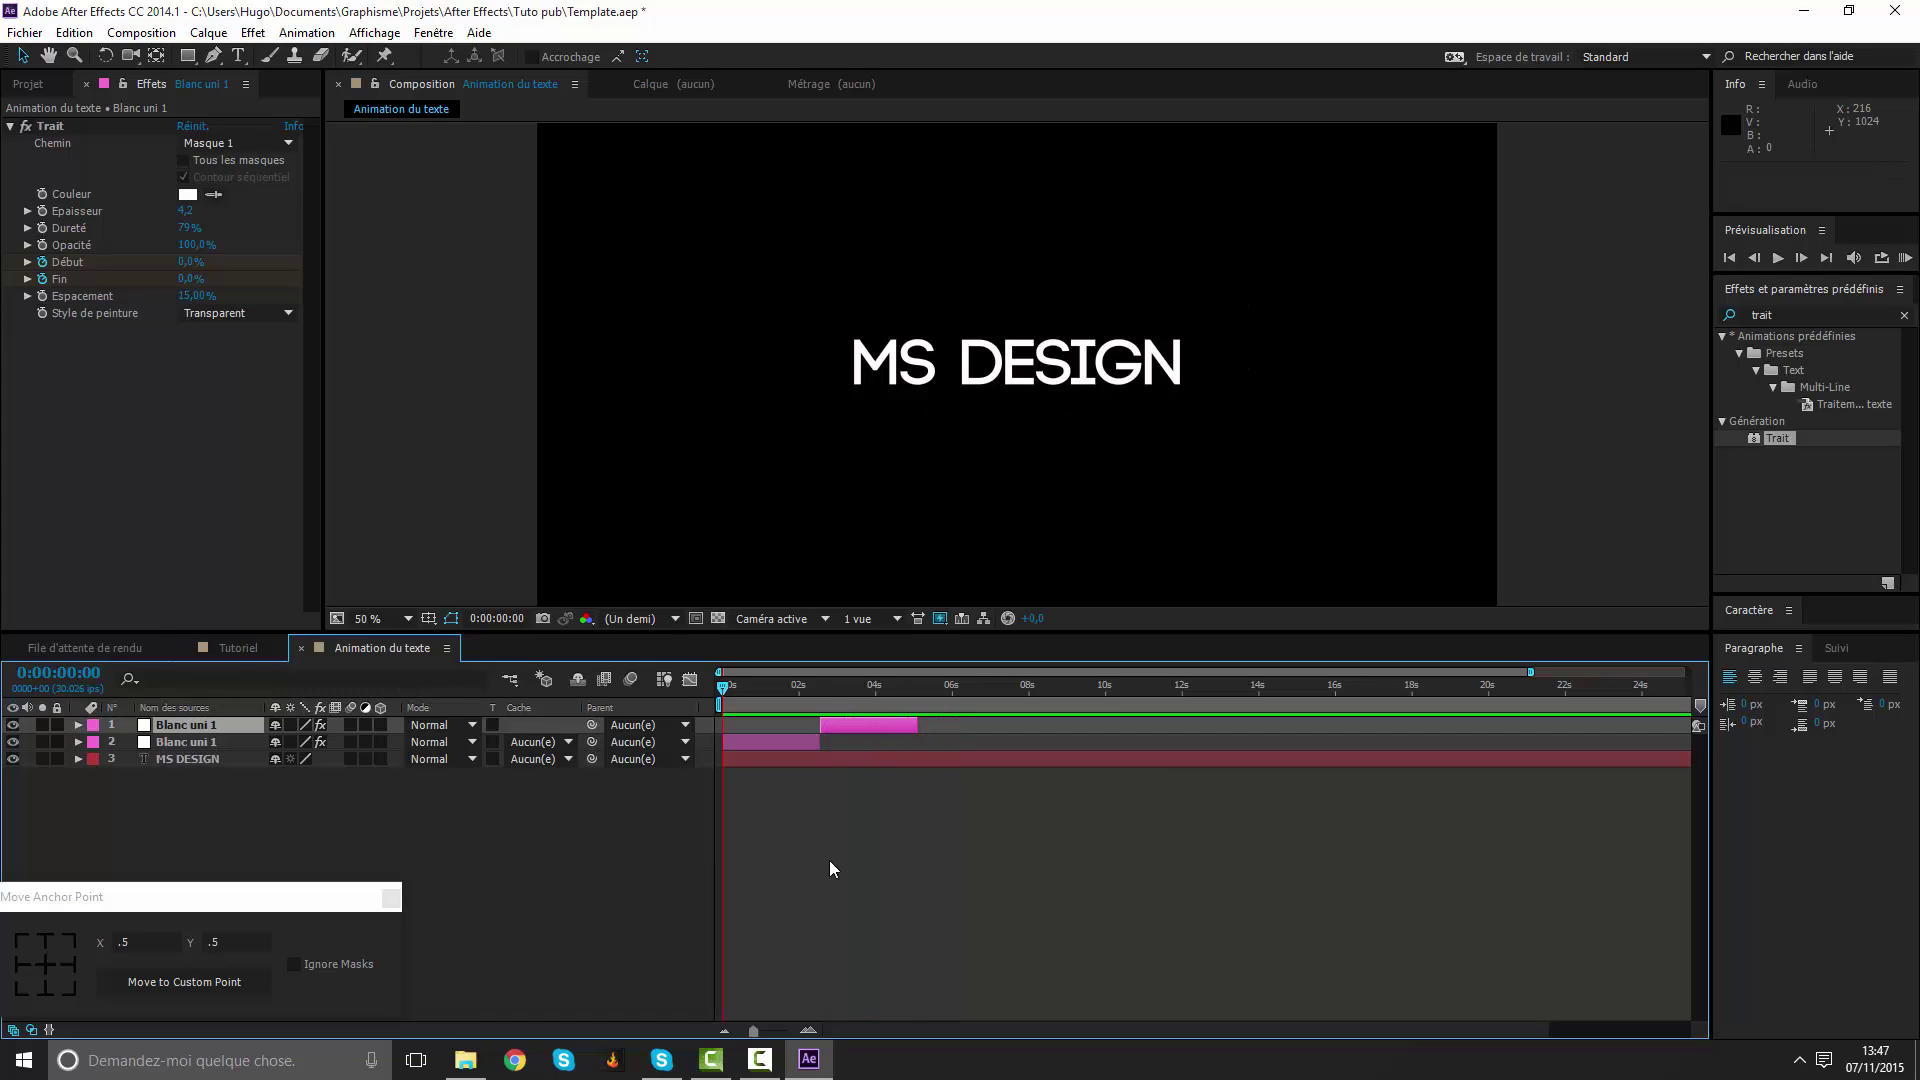
{"action": "left_click_drag", "start_coordinate": [783, 688], "coordinate": [774, 683]}
{"action": "left_click", "coordinate": [388, 899]}
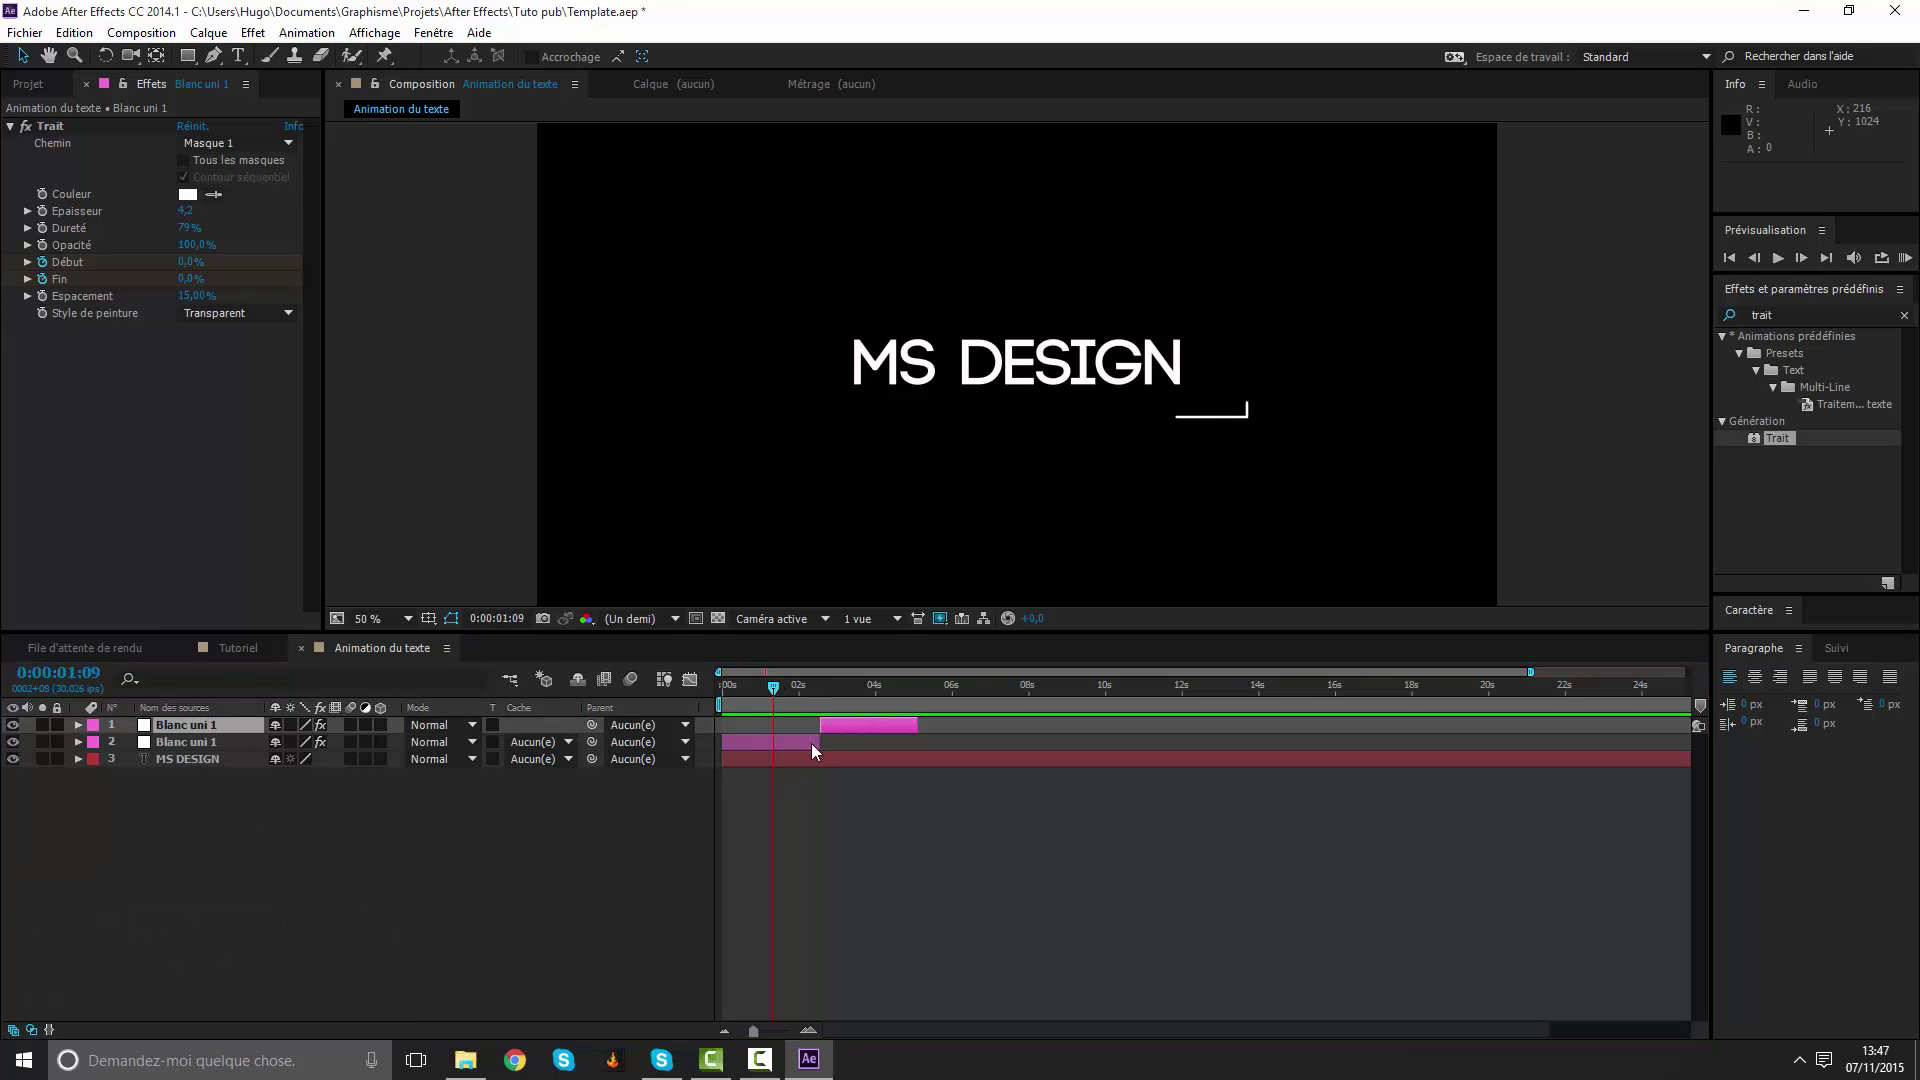
Create a new solid layer named Trait.
{"action": "right_click", "coordinate": [838, 852]}
{"action": "mouse_move", "coordinate": [900, 641]}
{"action": "left_click", "coordinate": [1304, 692]}
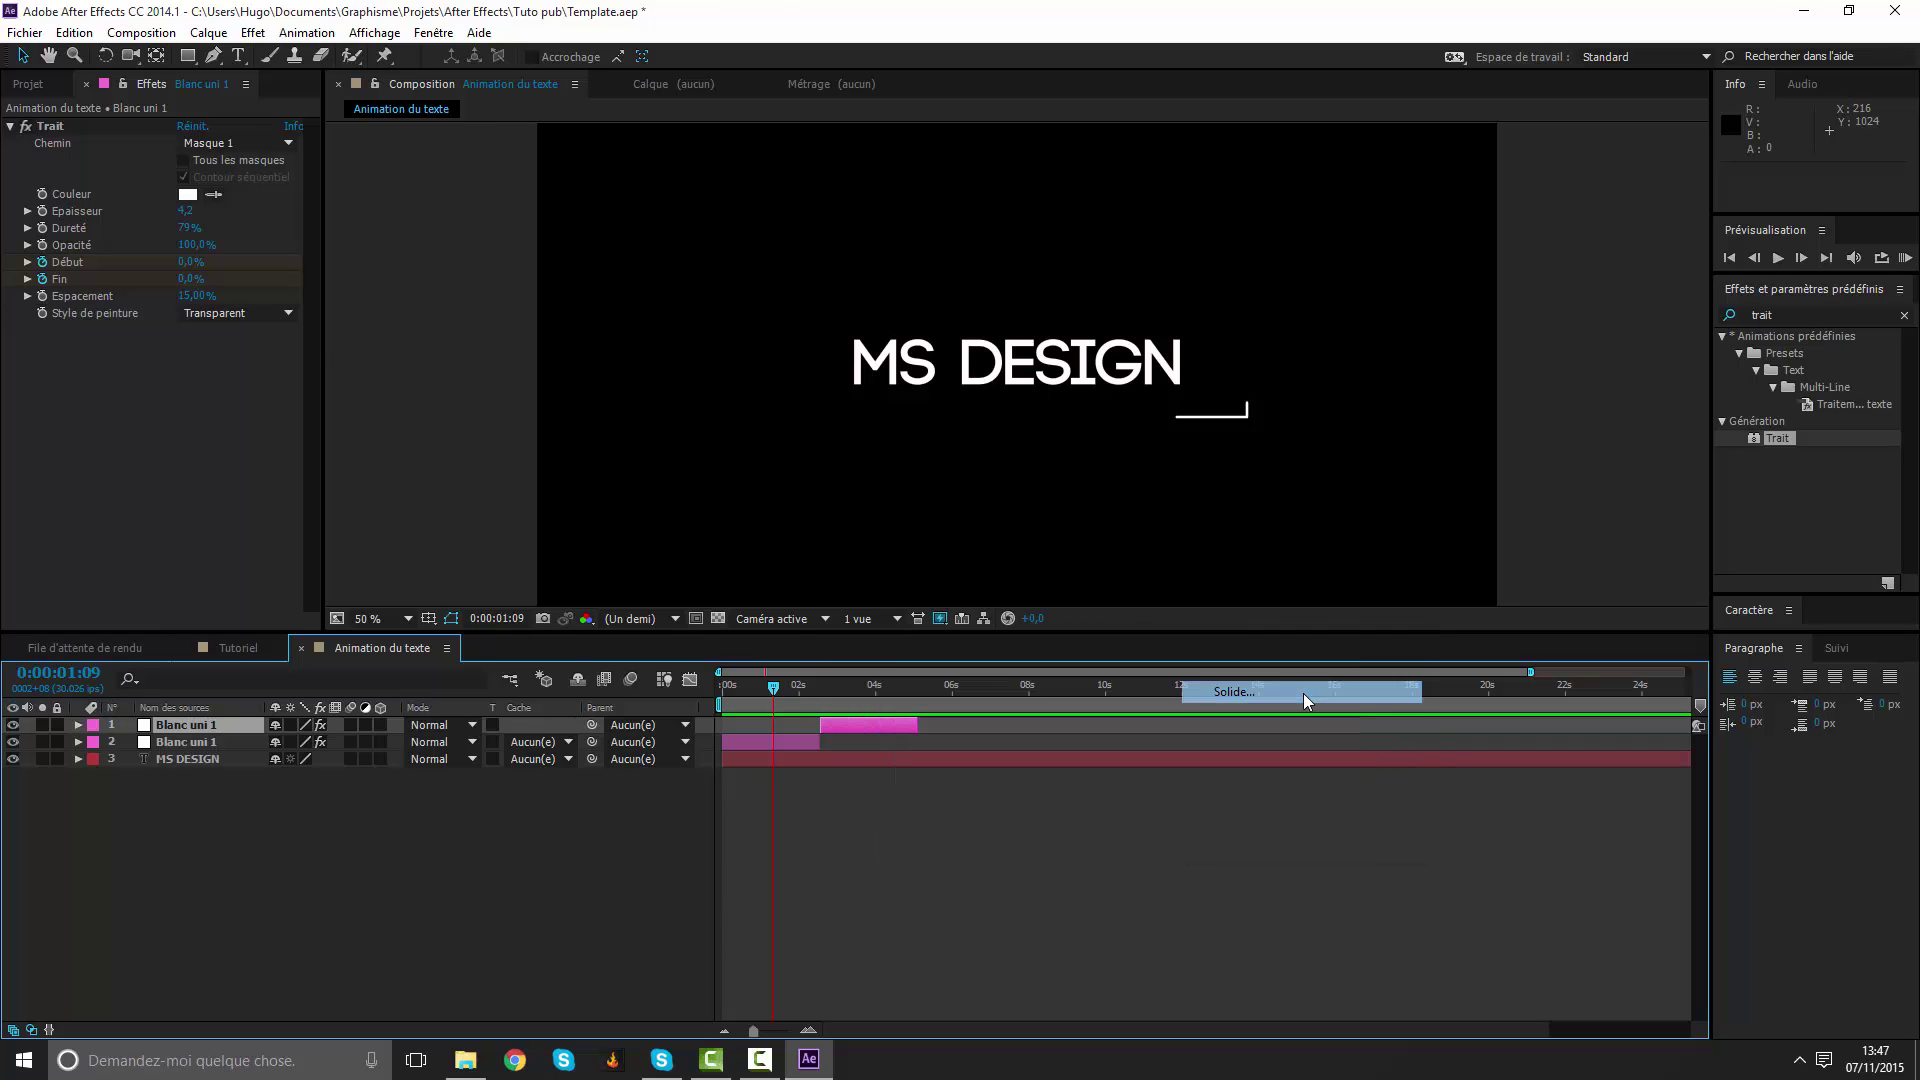
{"action": "type", "text": "Trait"}
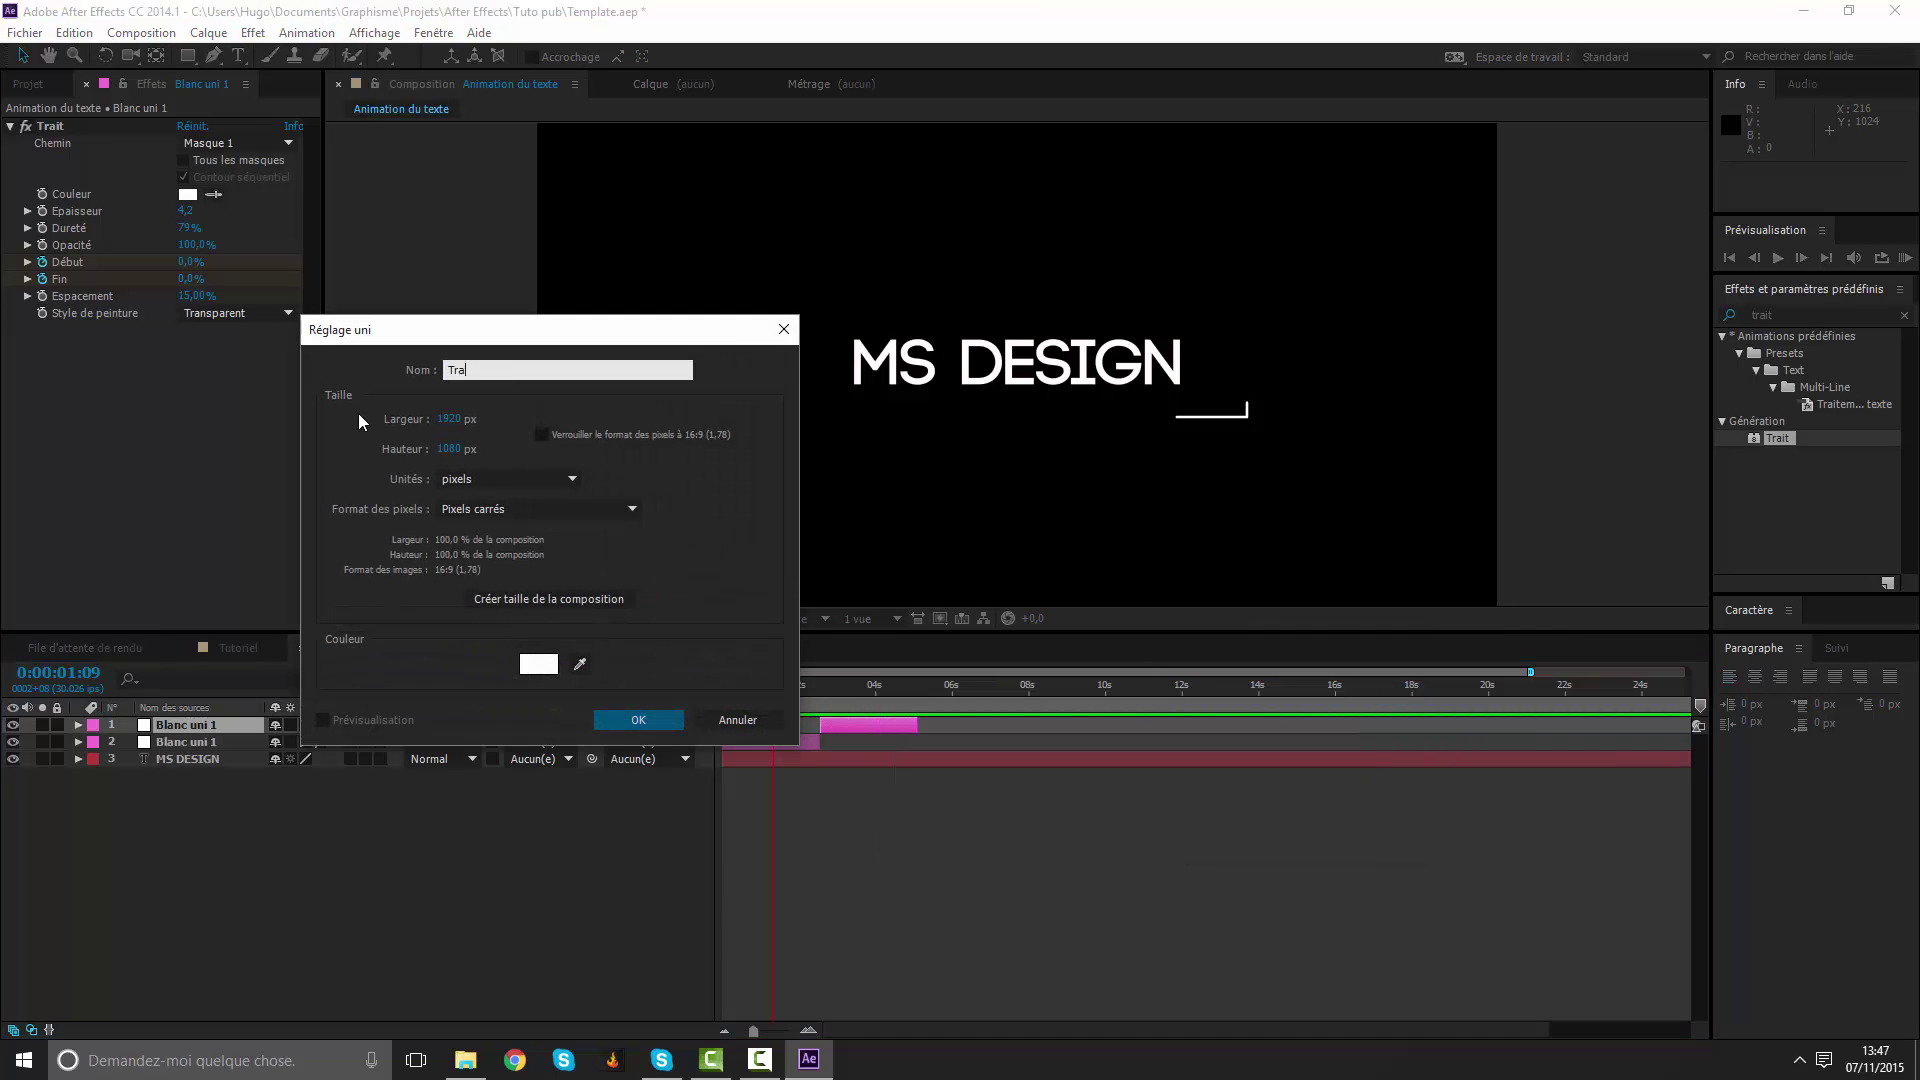
{"action": "key", "text": "Return"}
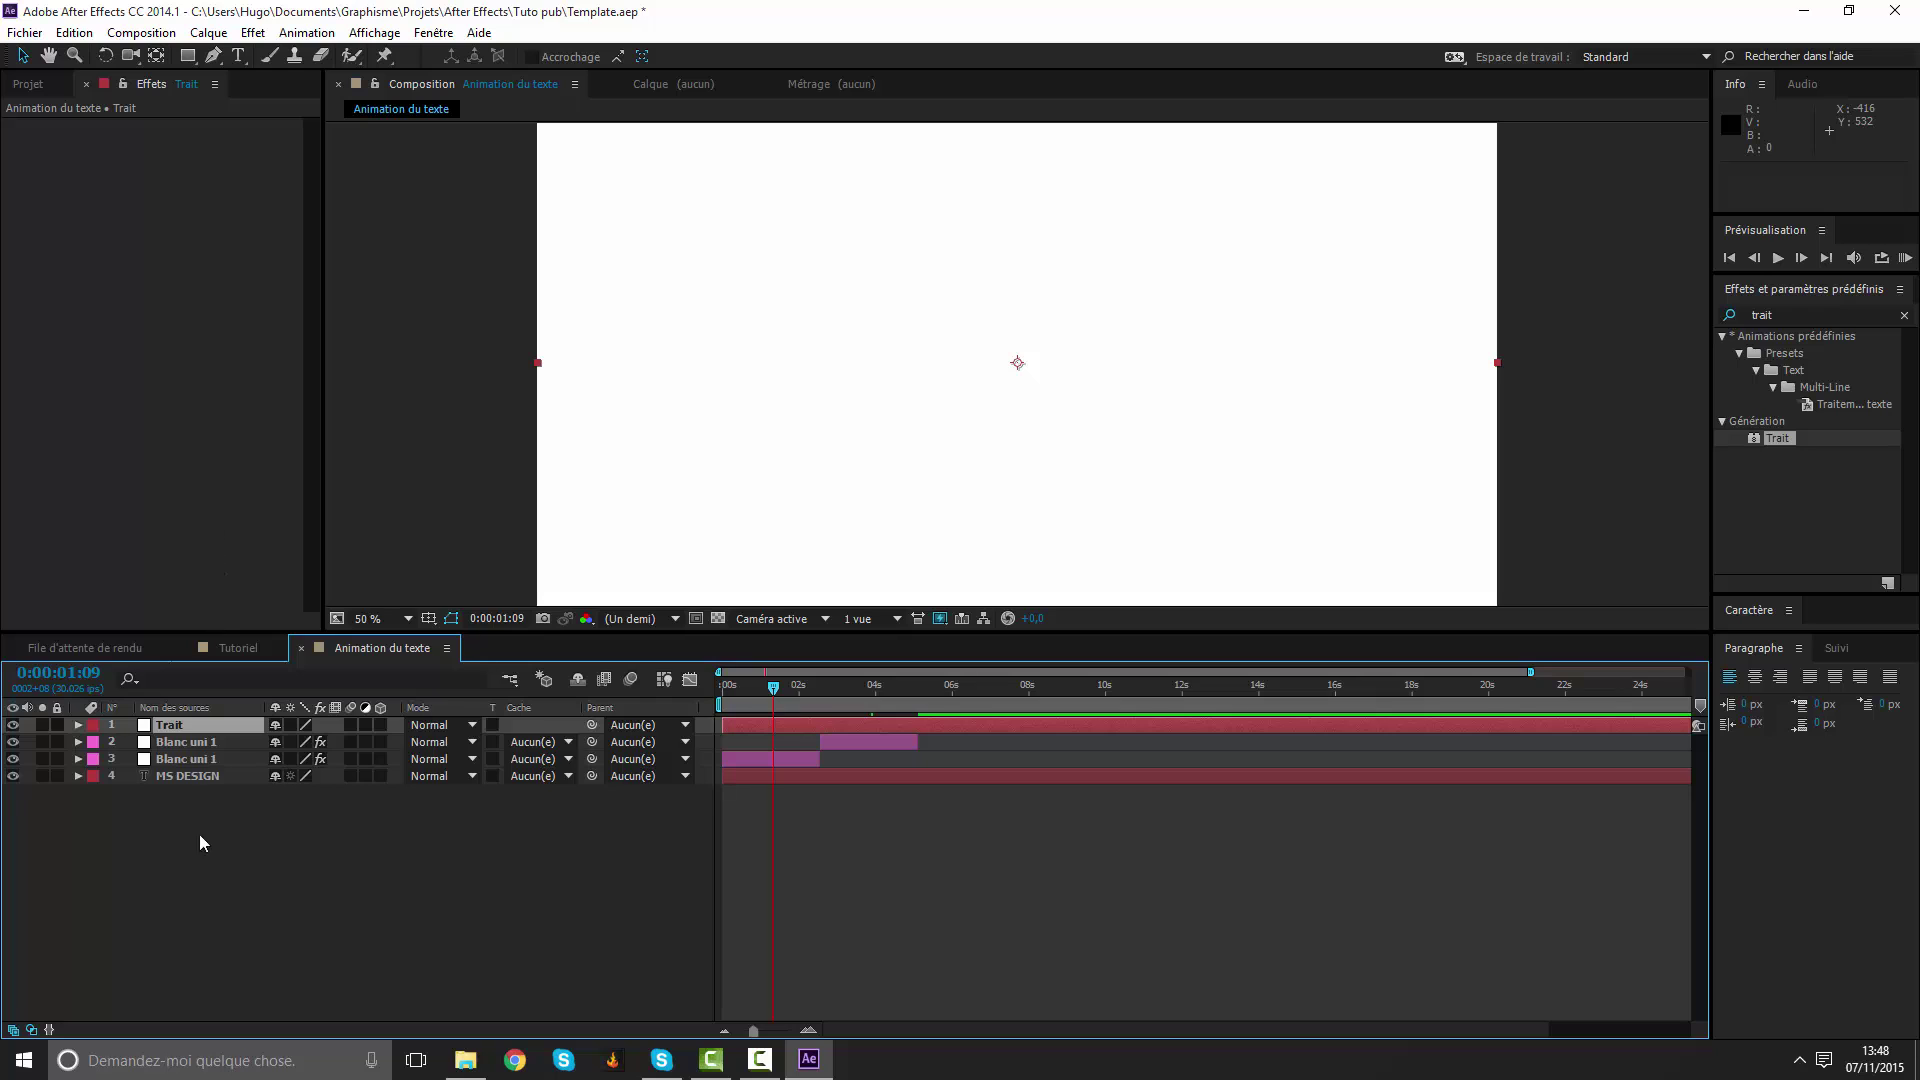
Lower Trait's opacity to 35% and show a grid over the composition.
{"action": "key", "text": "t"}
{"action": "left_click_drag", "start_coordinate": [280, 741], "coordinate": [342, 712]}
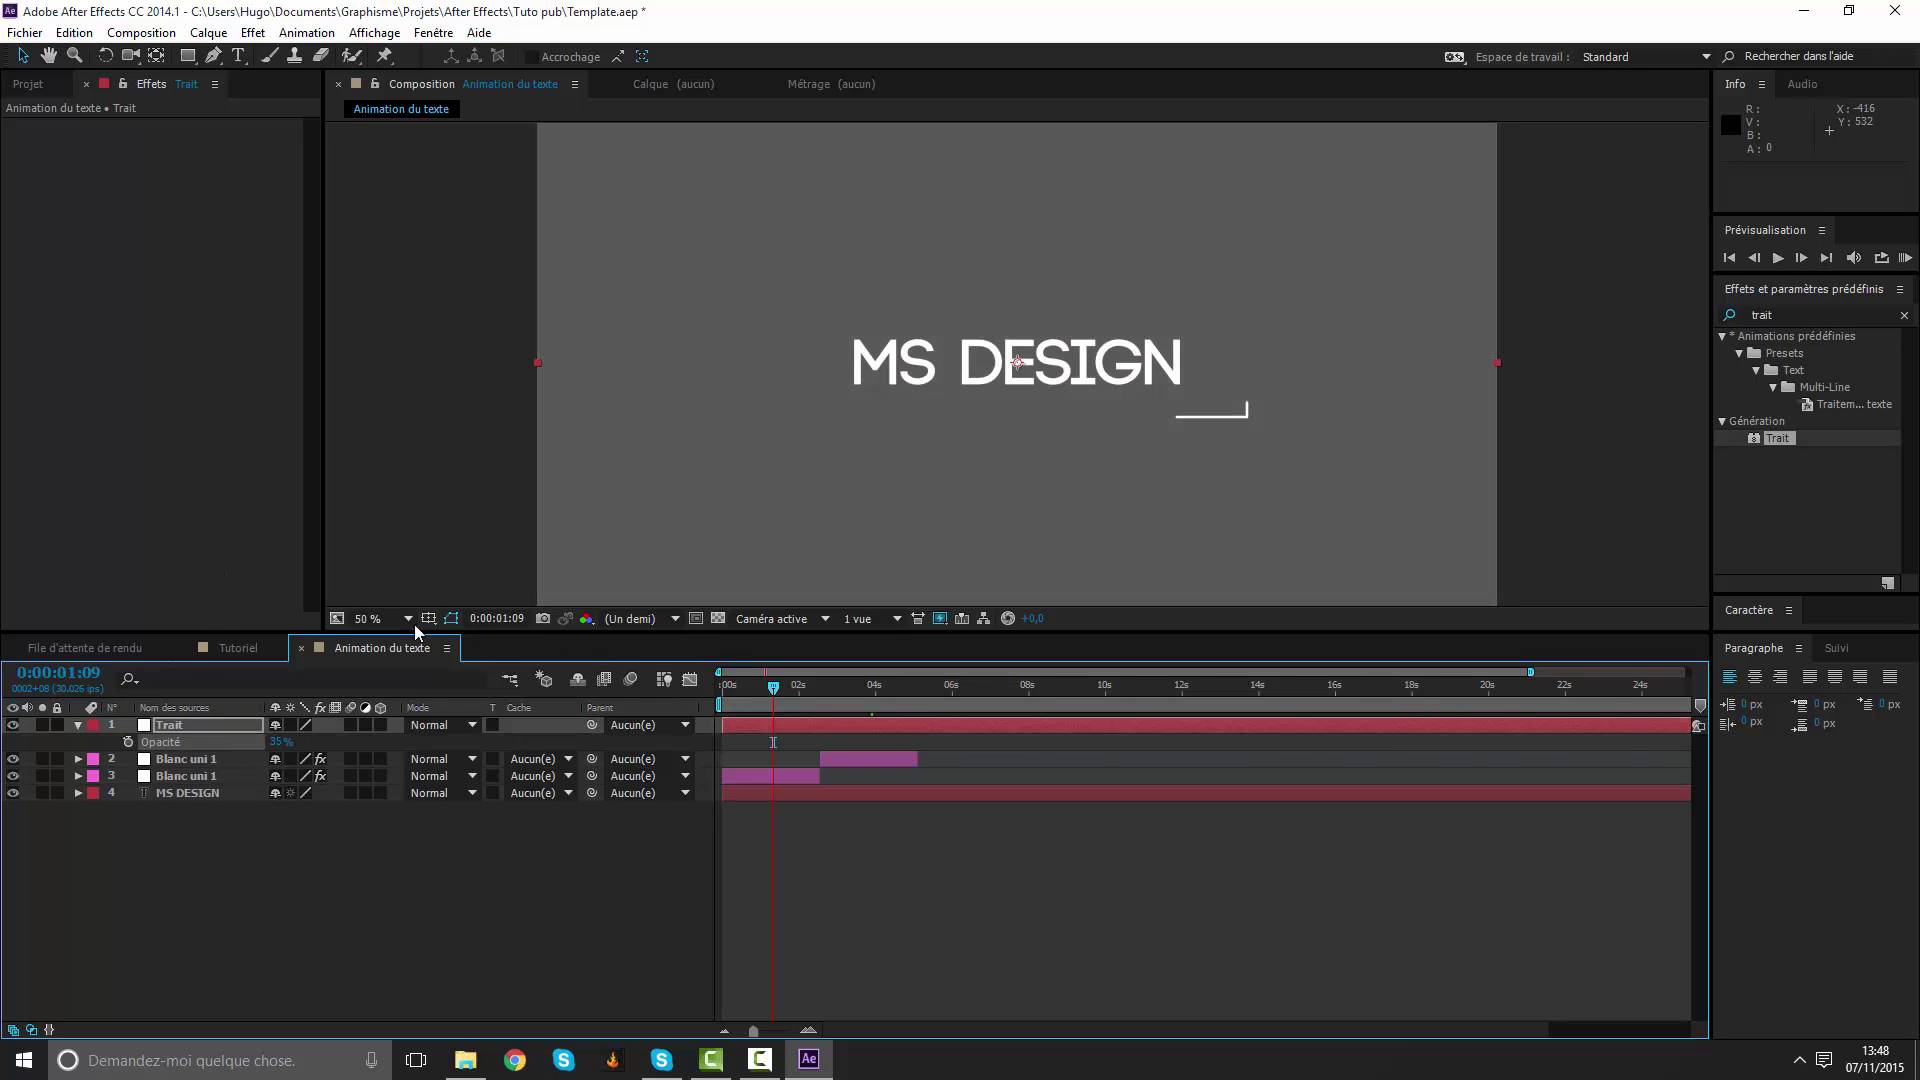
{"action": "left_click", "coordinate": [428, 618]}
{"action": "left_click", "coordinate": [460, 662]}
{"action": "key", "text": "slash"}
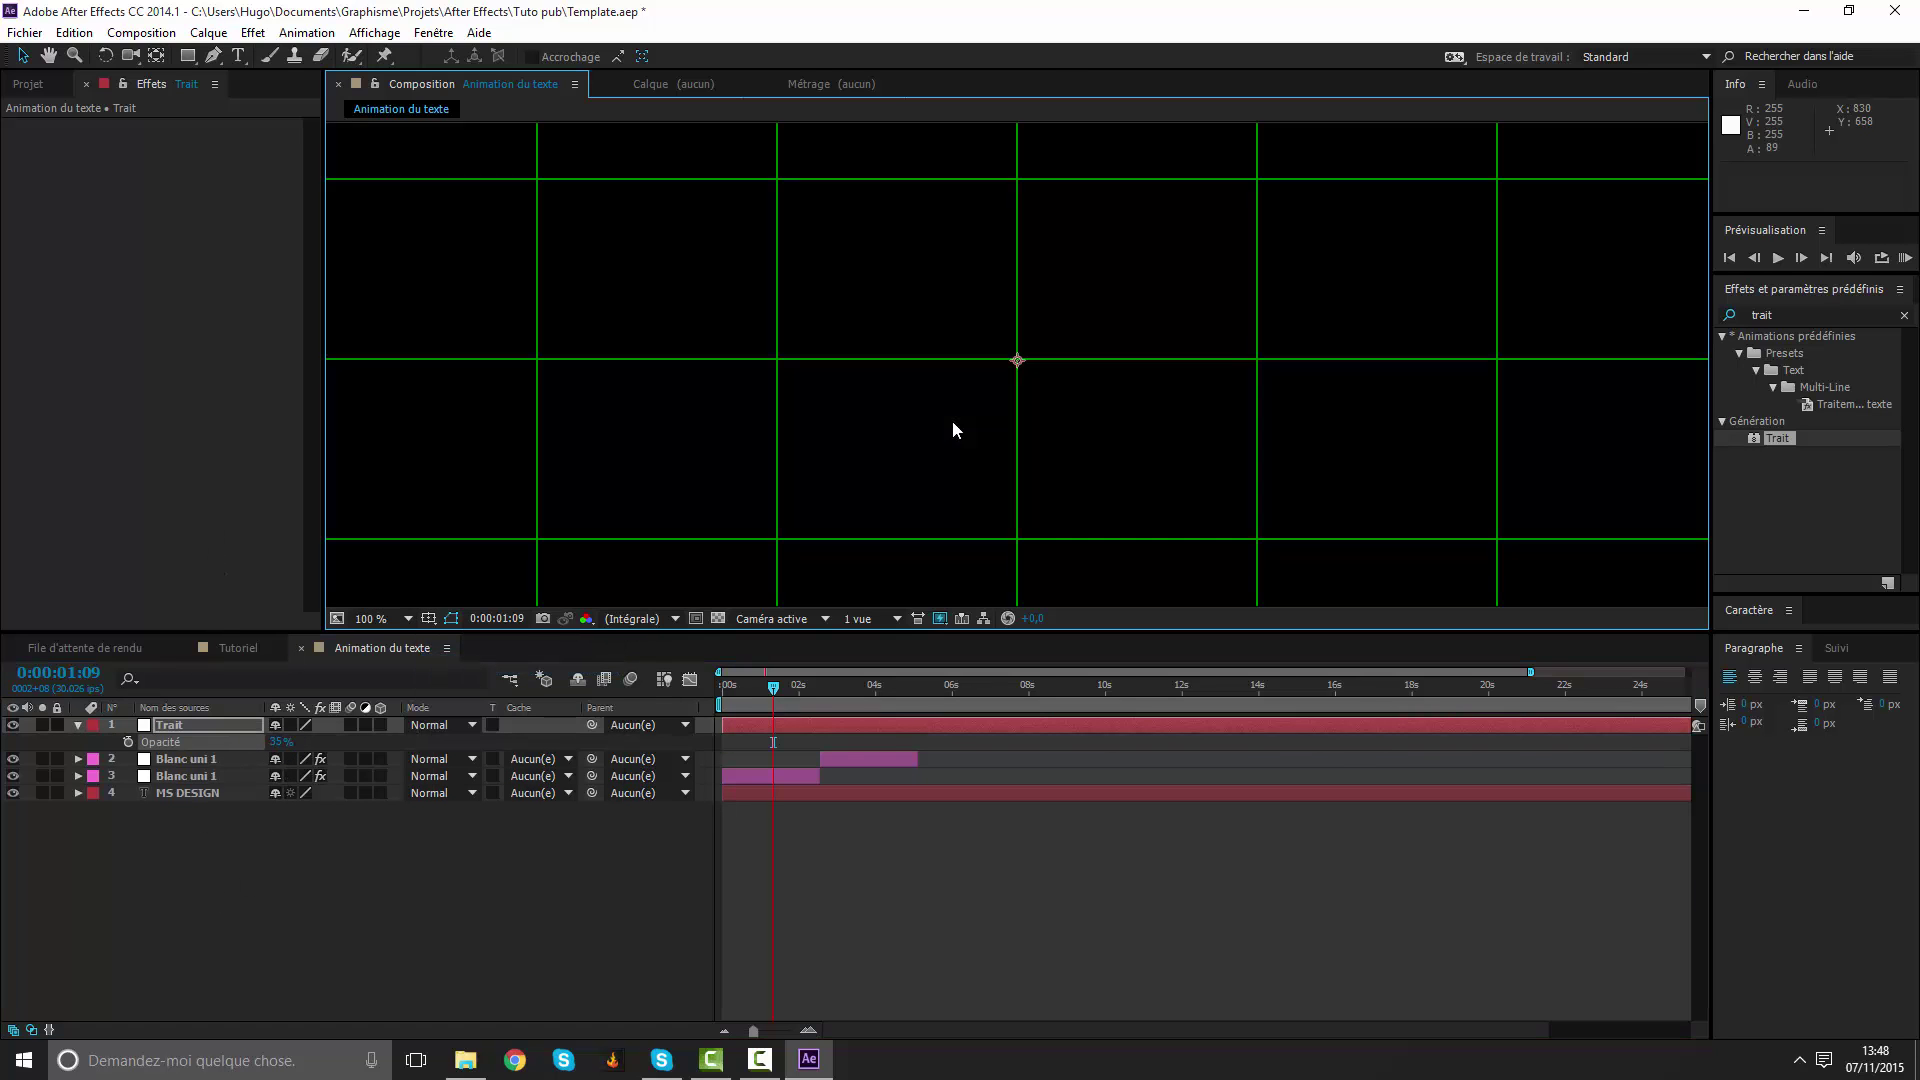
{"action": "key", "text": "comma"}
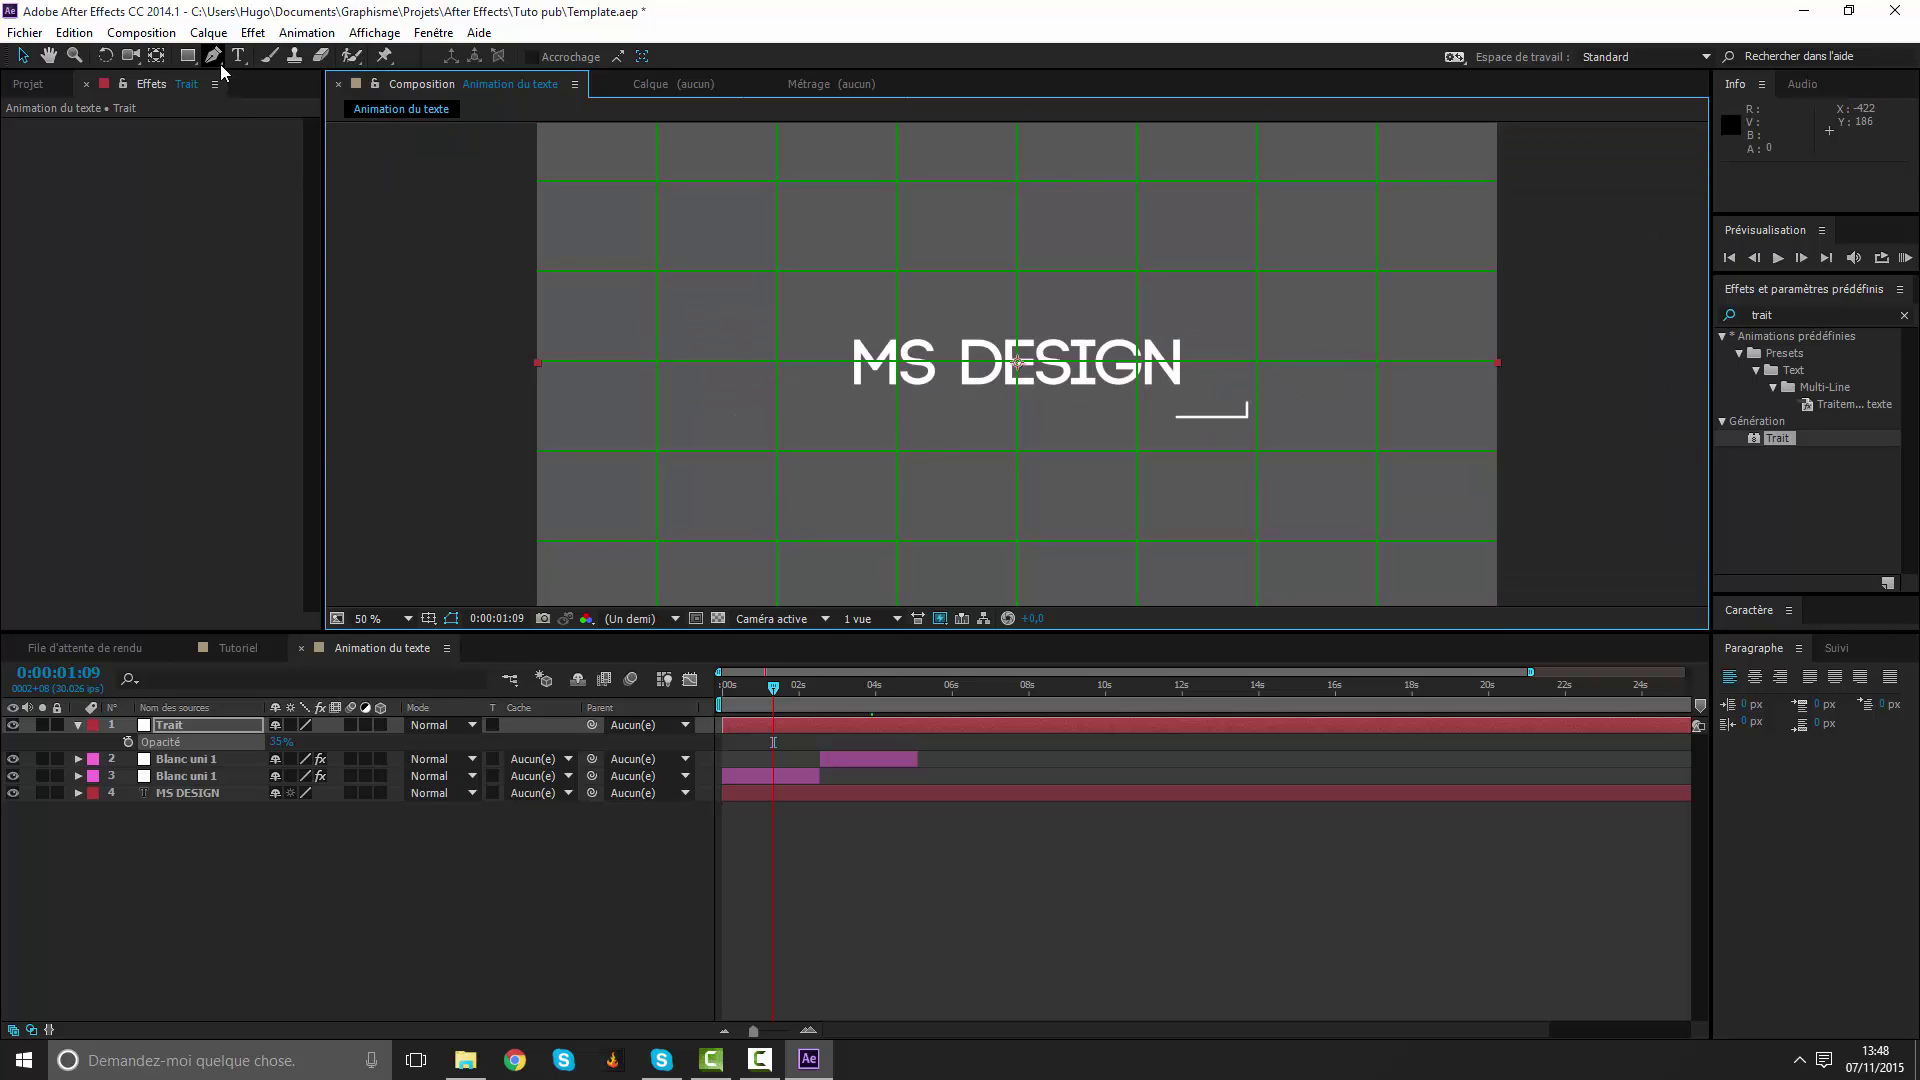
Draw a two-point vertical mask on Trait through the title centre.
{"action": "left_click", "coordinate": [213, 55]}
{"action": "key", "text": "period"}
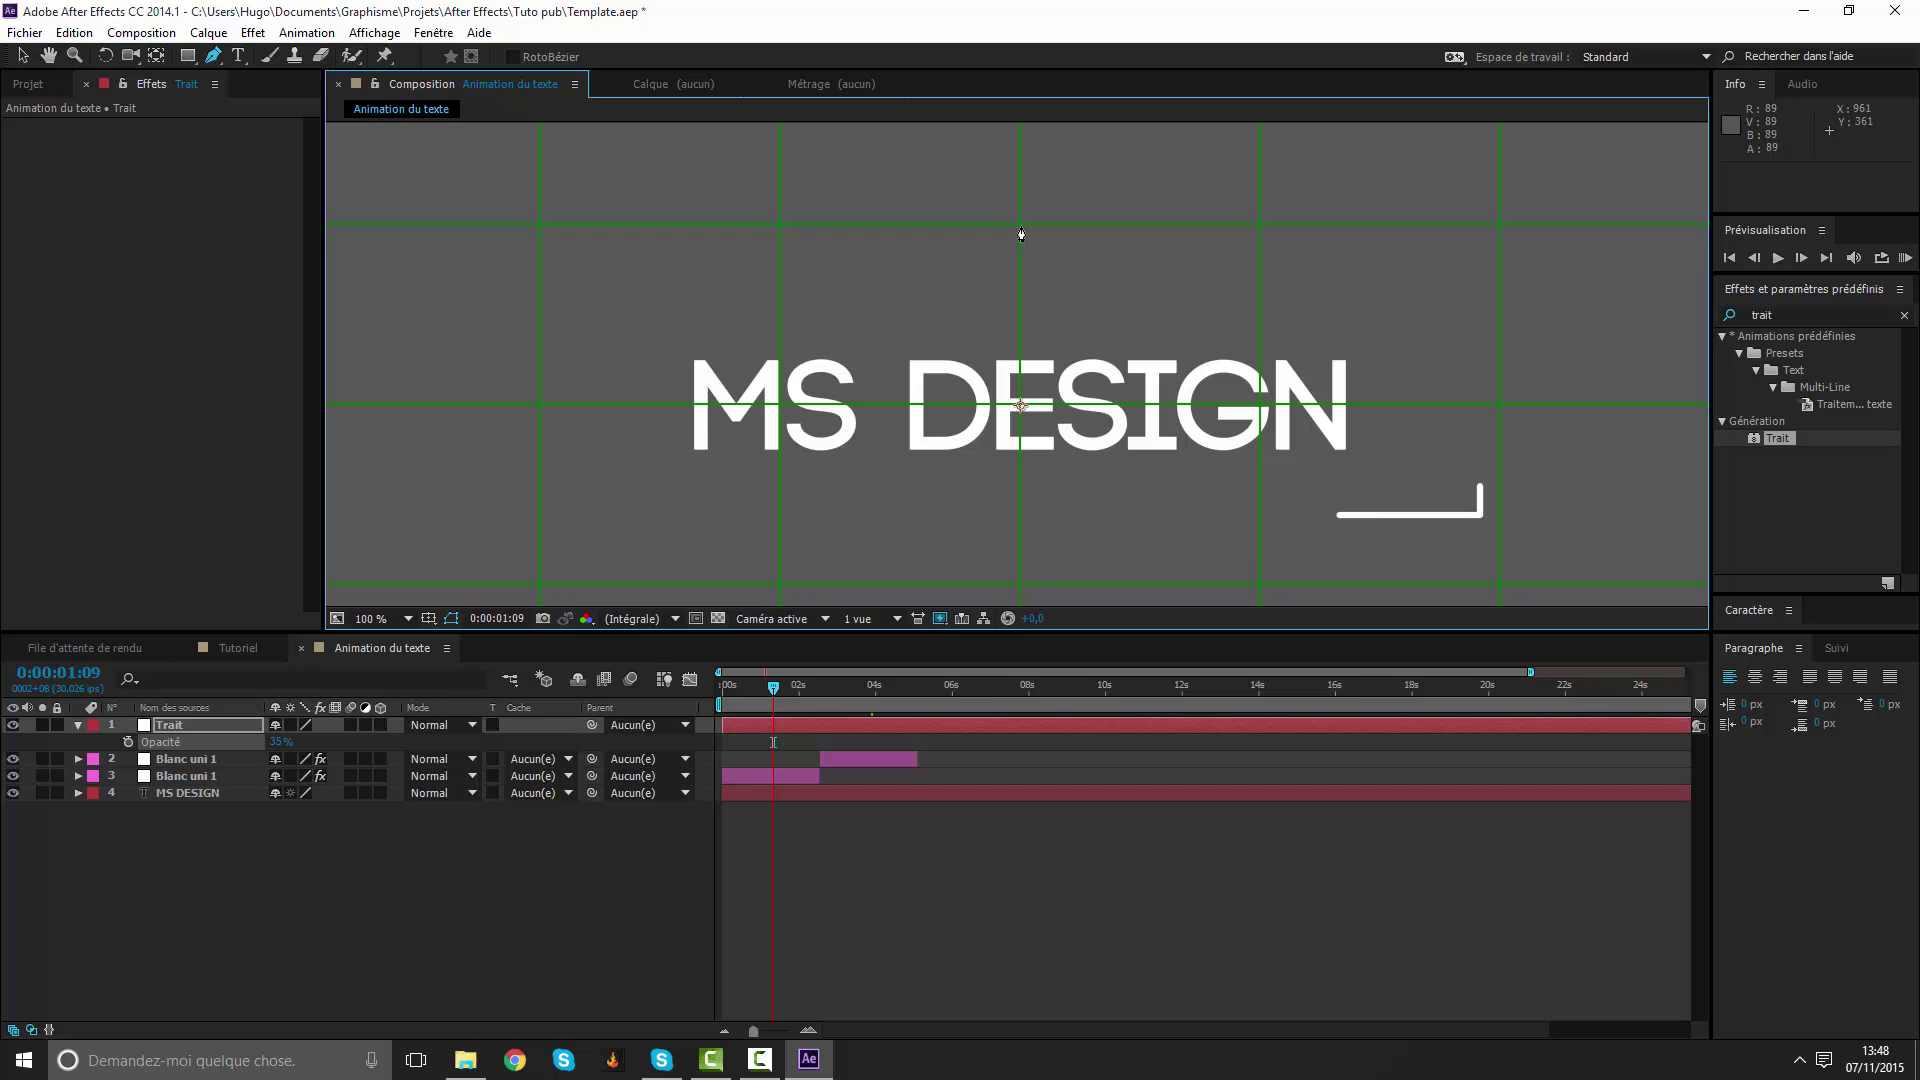
{"action": "left_click", "coordinate": [1020, 225]}
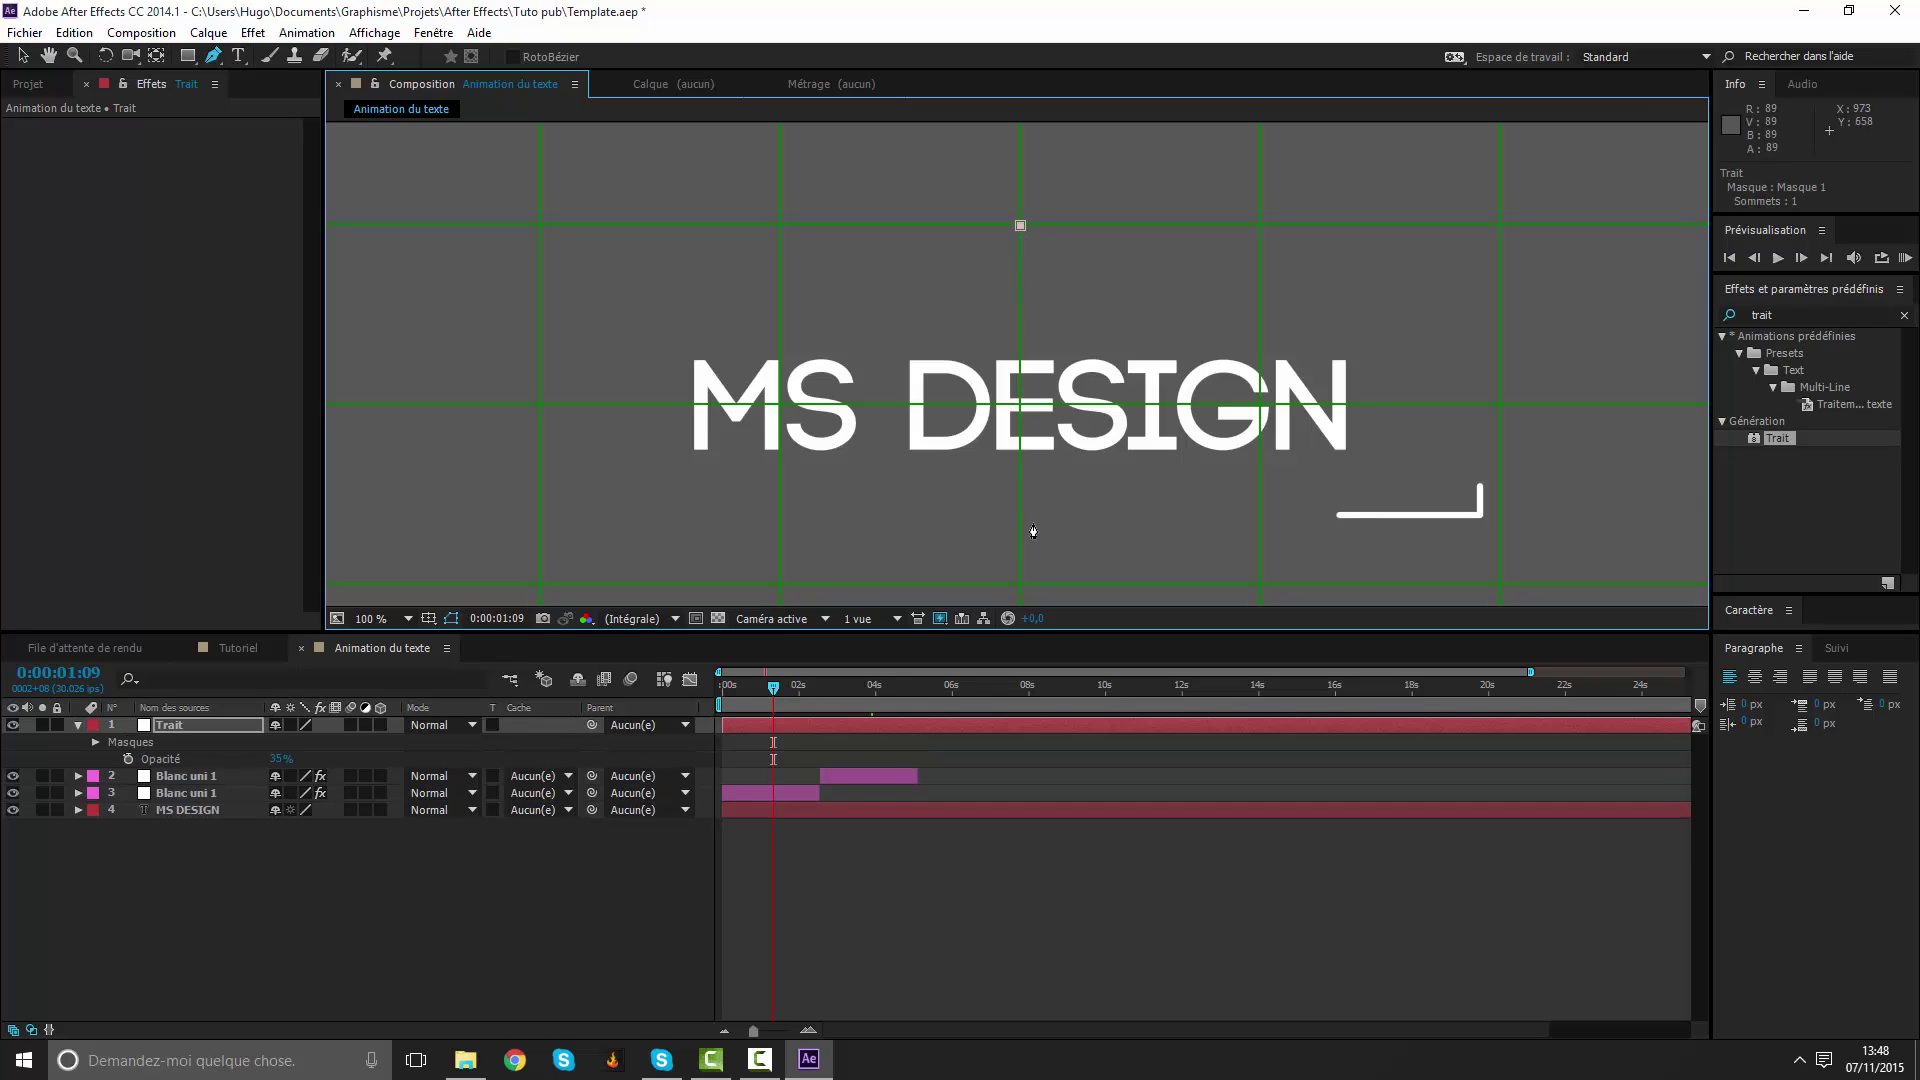
{"action": "left_click", "coordinate": [1078, 585], "text": "shift"}
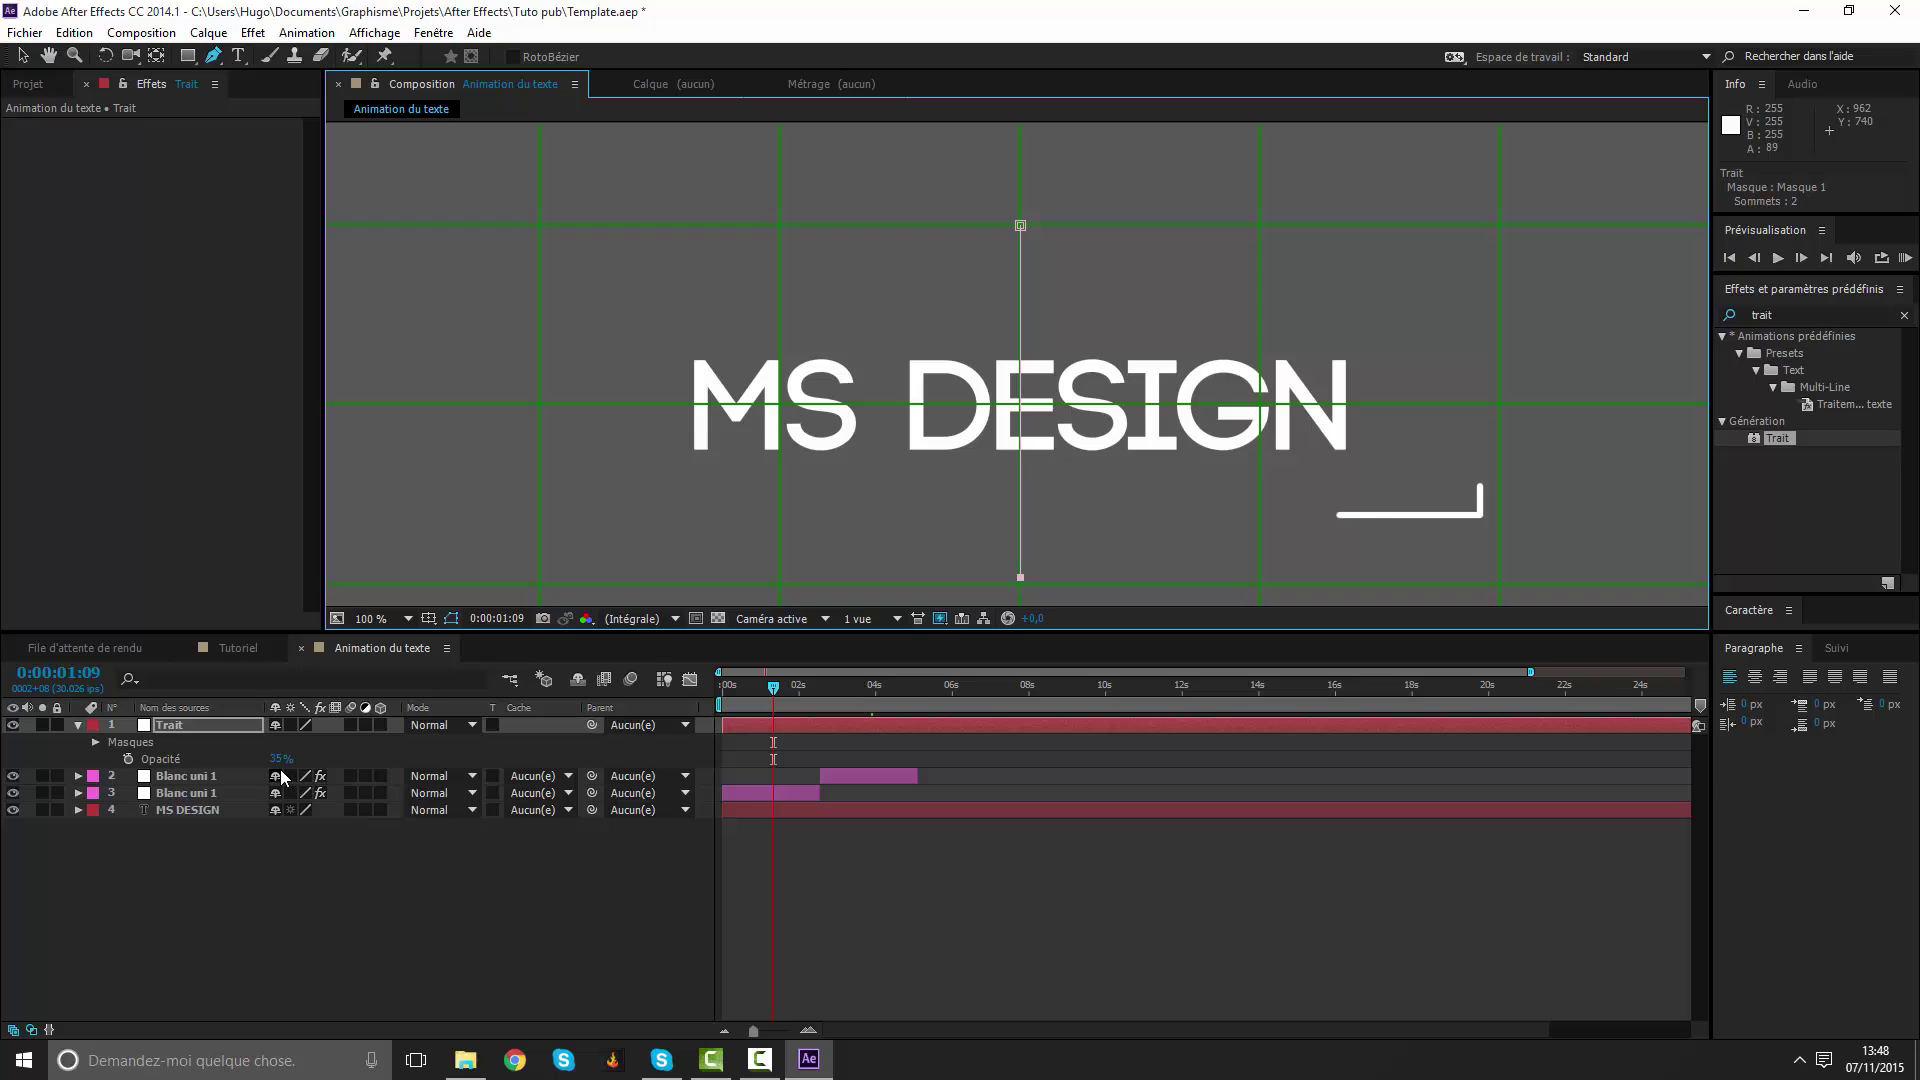
Restore Trait's opacity to 100% and apply the Trait stroke effect to it.
{"action": "left_click_drag", "start_coordinate": [279, 767], "coordinate": [660, 776]}
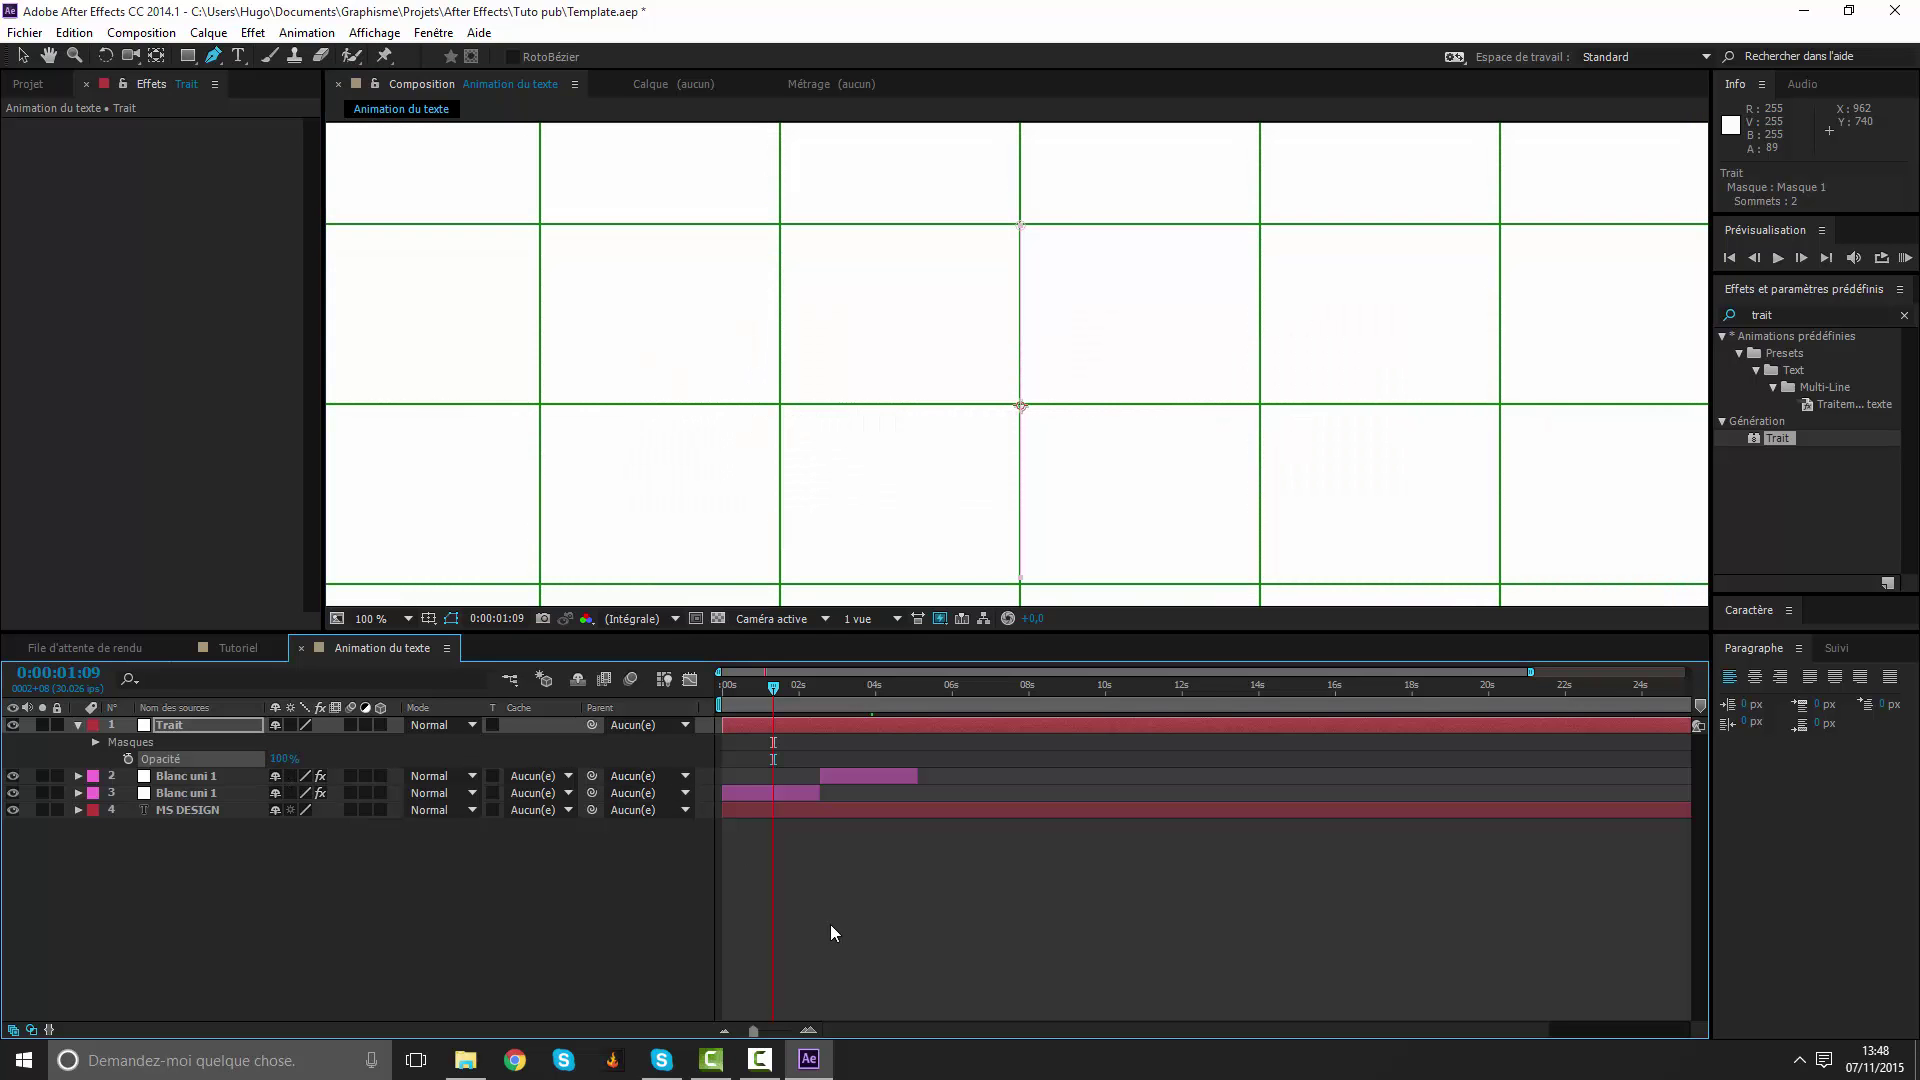
{"action": "left_click", "coordinate": [830, 924]}
{"action": "left_click", "coordinate": [848, 728]}
{"action": "scroll", "coordinate": [956, 441], "scroll_direction": "down", "scroll_amount": 4}
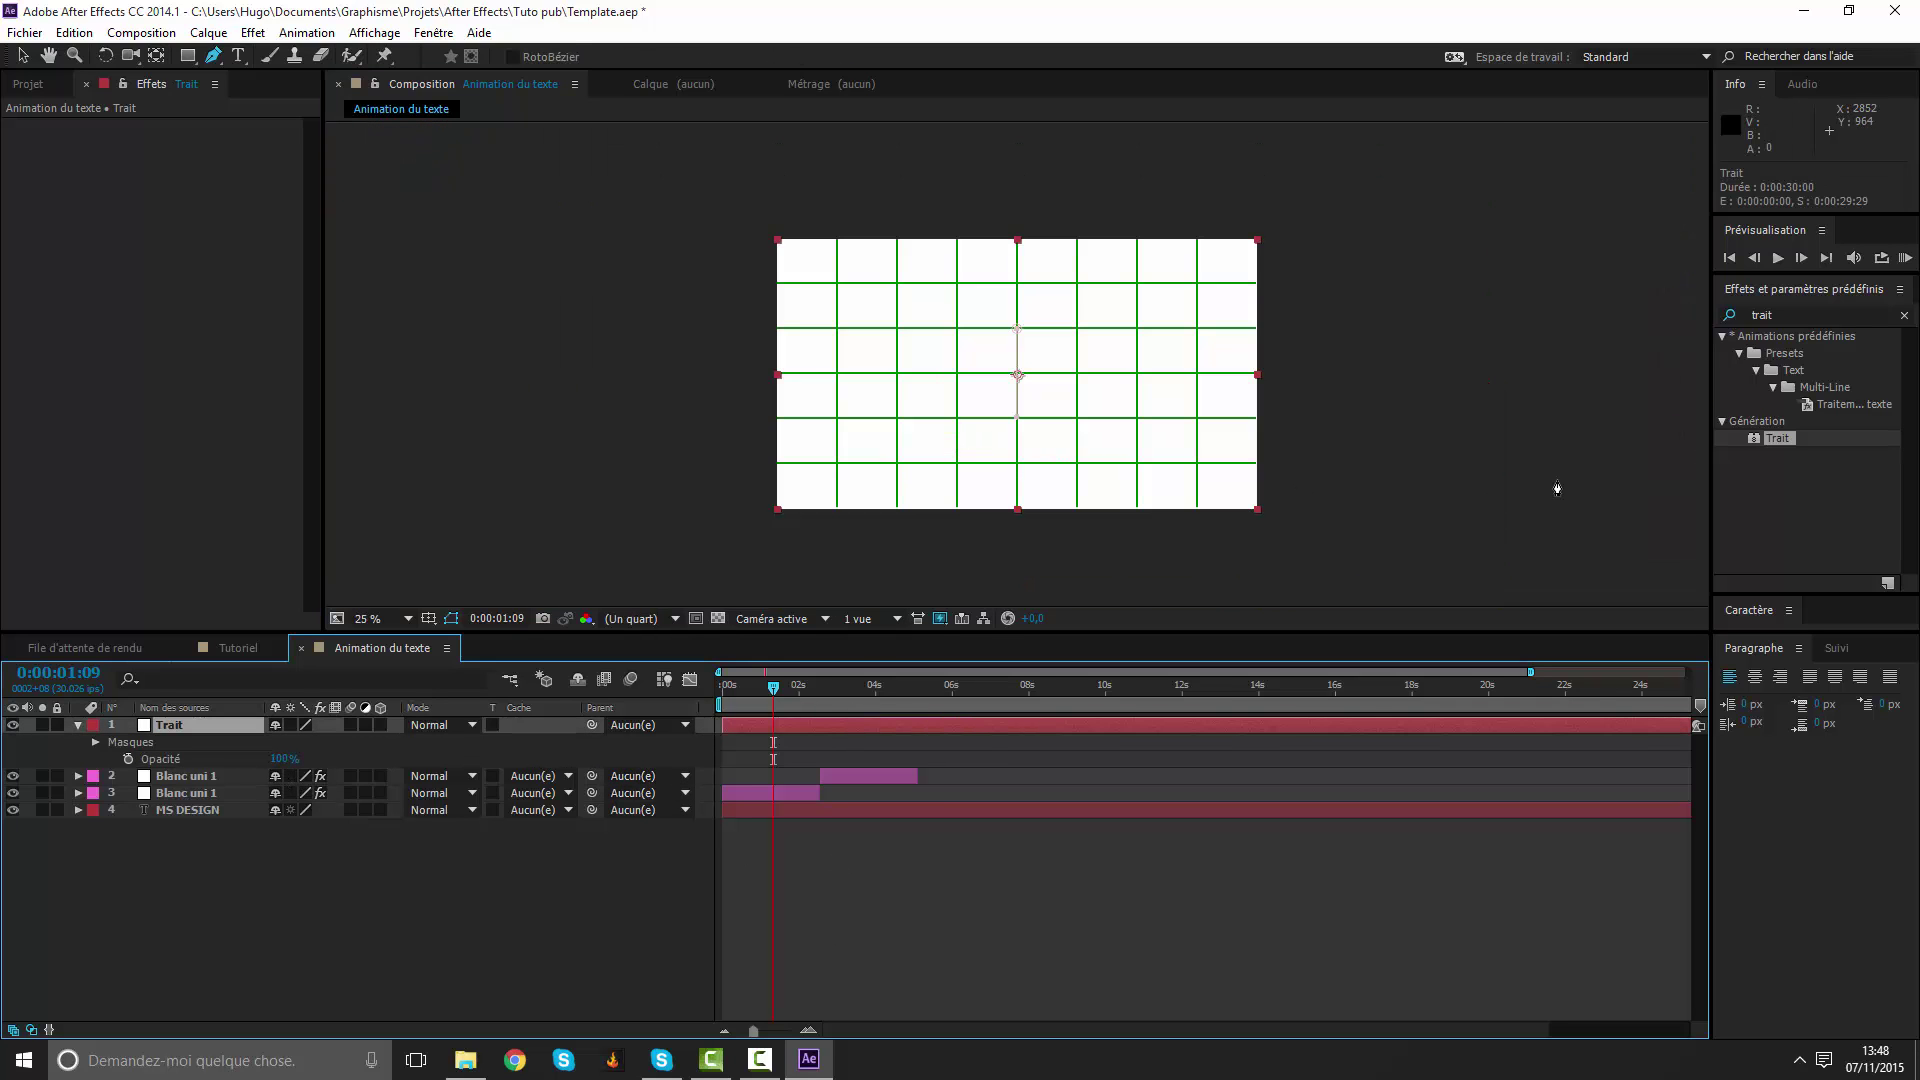
{"action": "left_click_drag", "start_coordinate": [1790, 440], "coordinate": [878, 730]}
Set the paint style to Transparent and the stroke thickness to 25,2 at 50% view.
{"action": "left_click", "coordinate": [235, 313]}
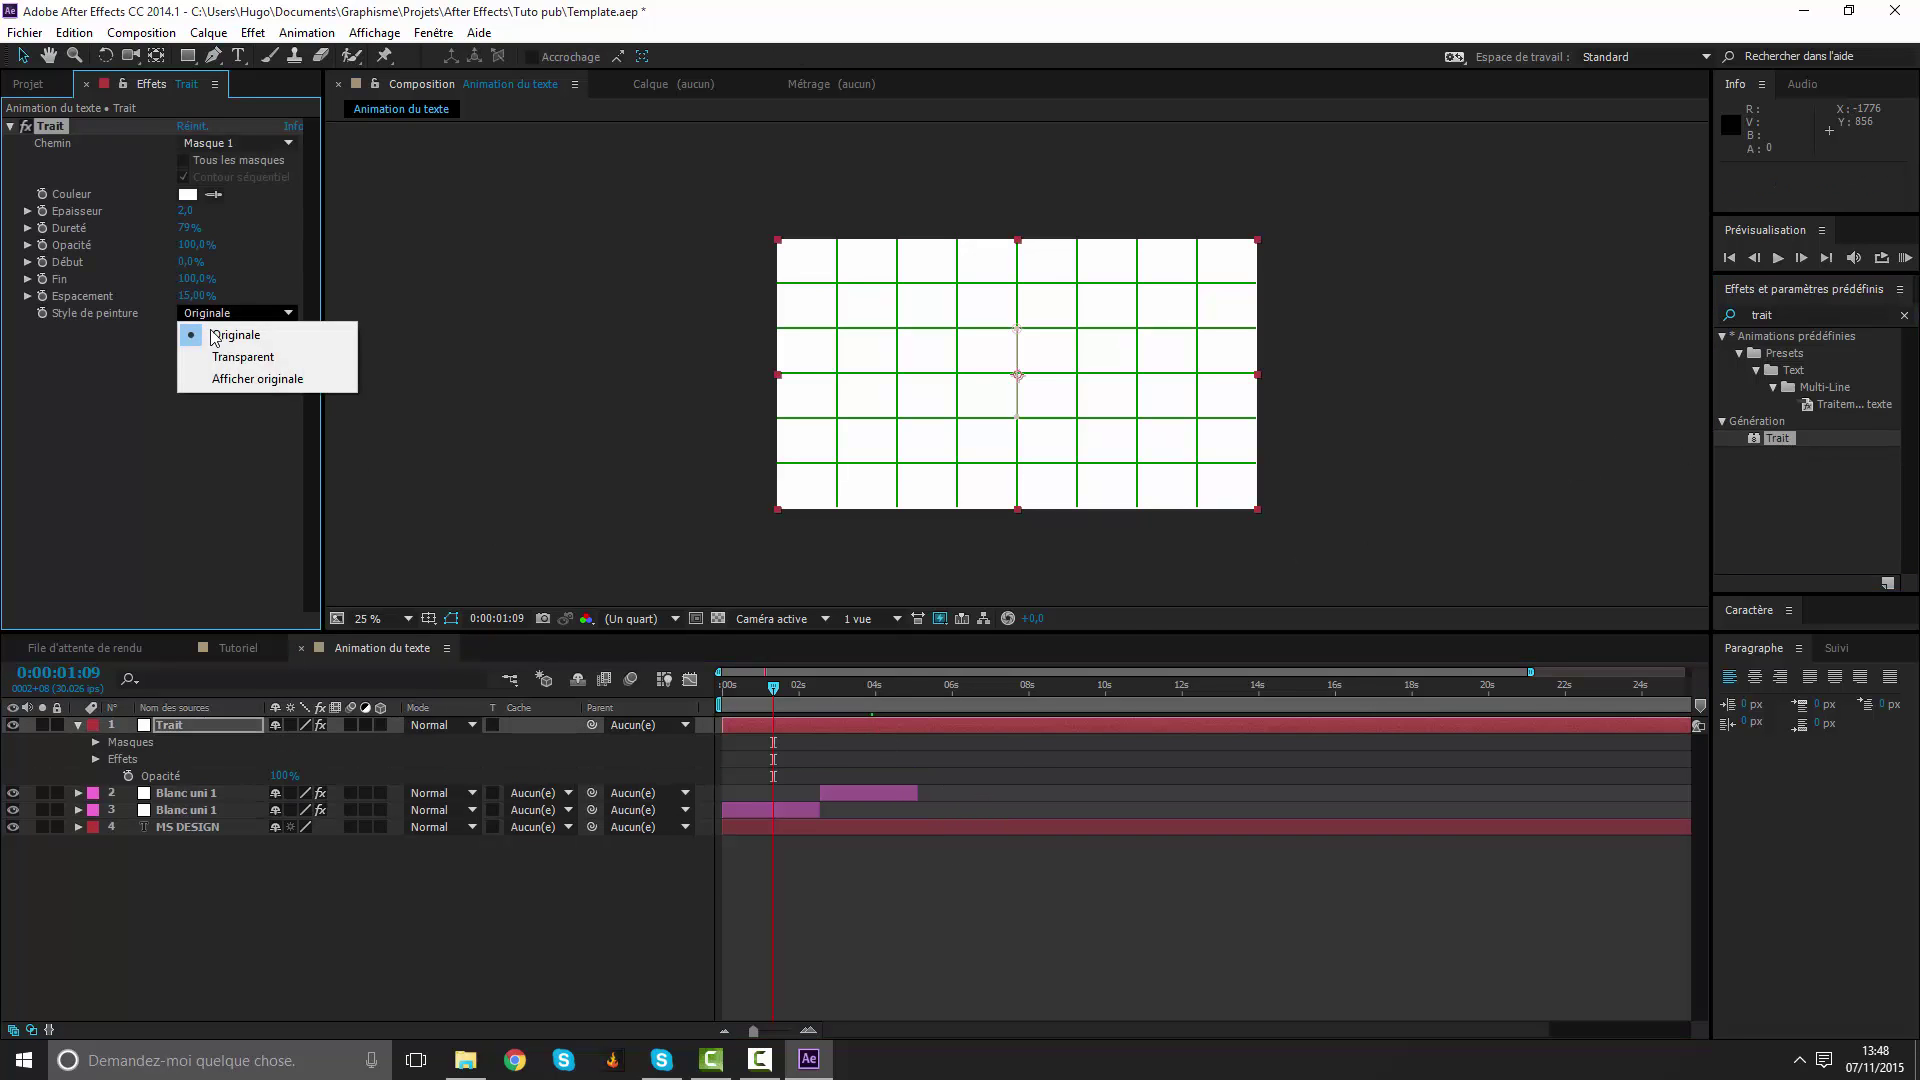
{"action": "left_click", "coordinate": [215, 352]}
{"action": "left_click", "coordinate": [407, 617]}
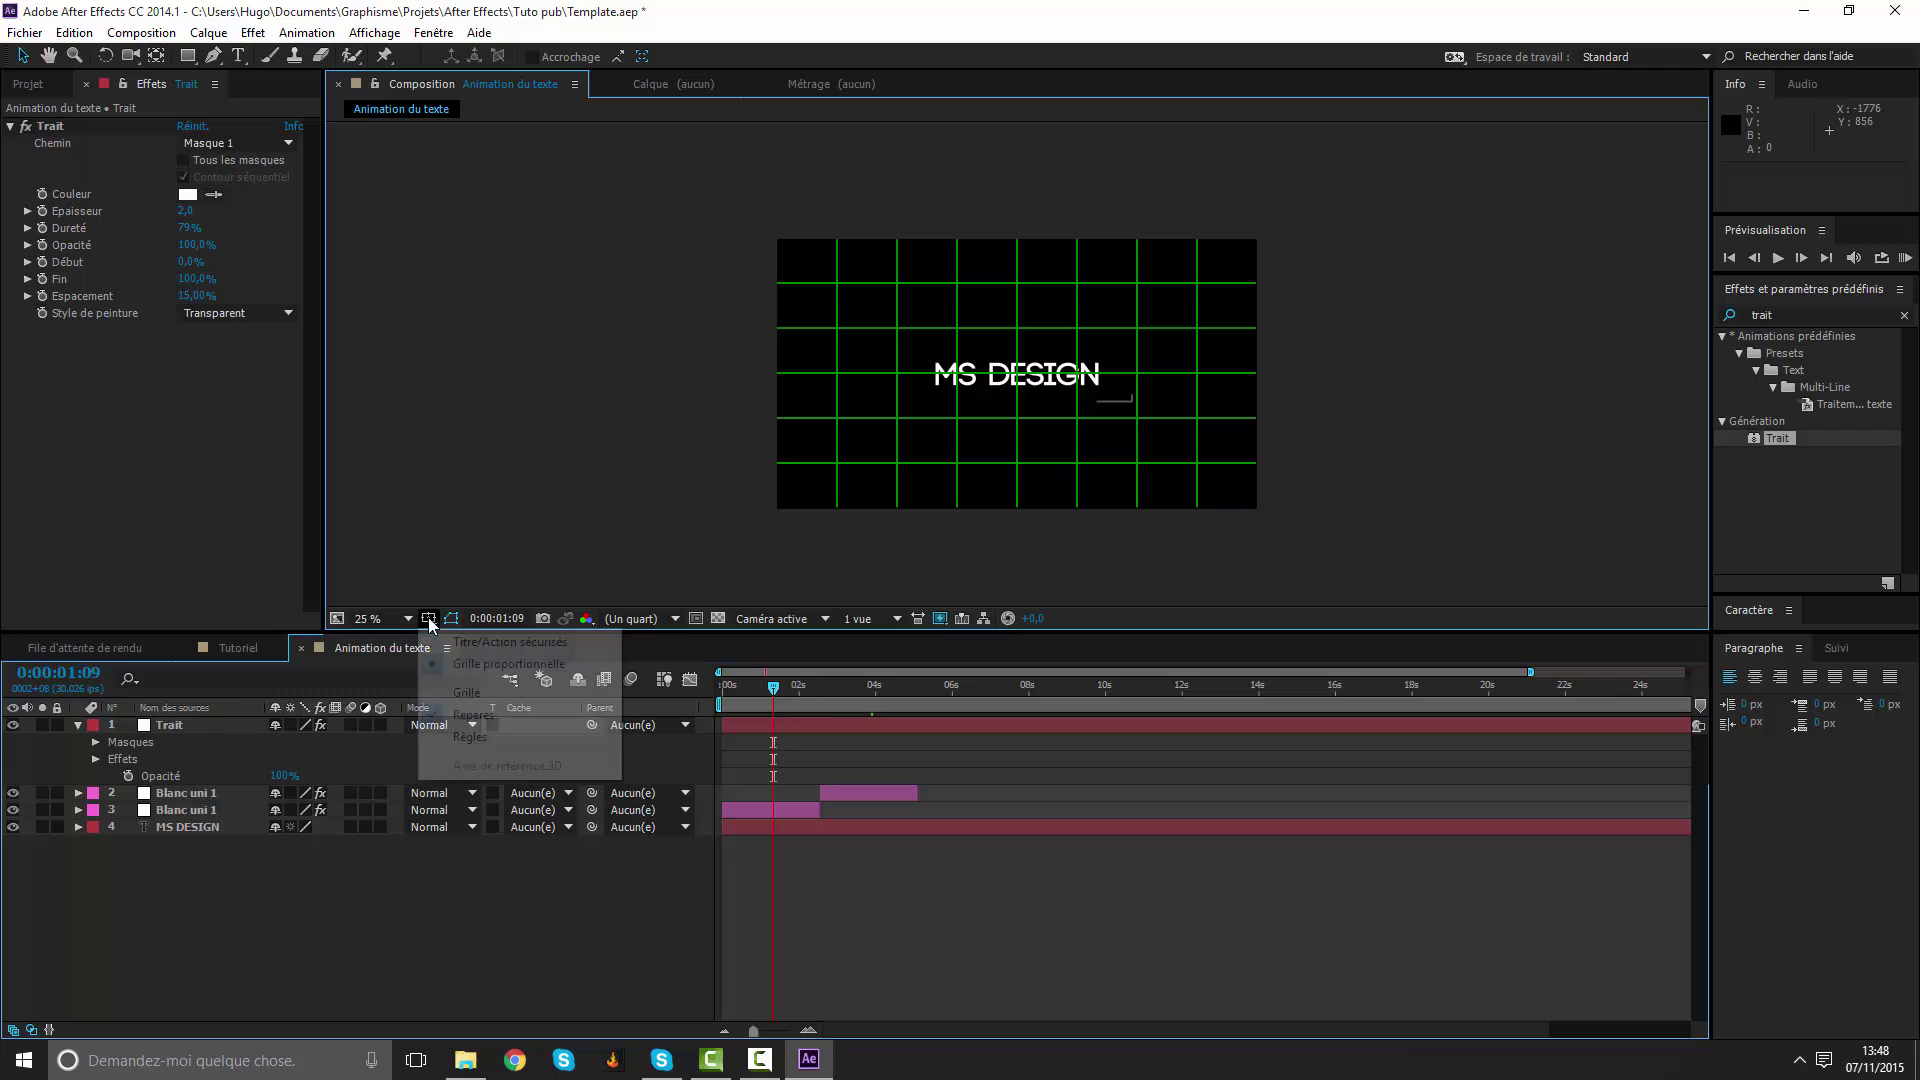
{"action": "left_click", "coordinate": [470, 663]}
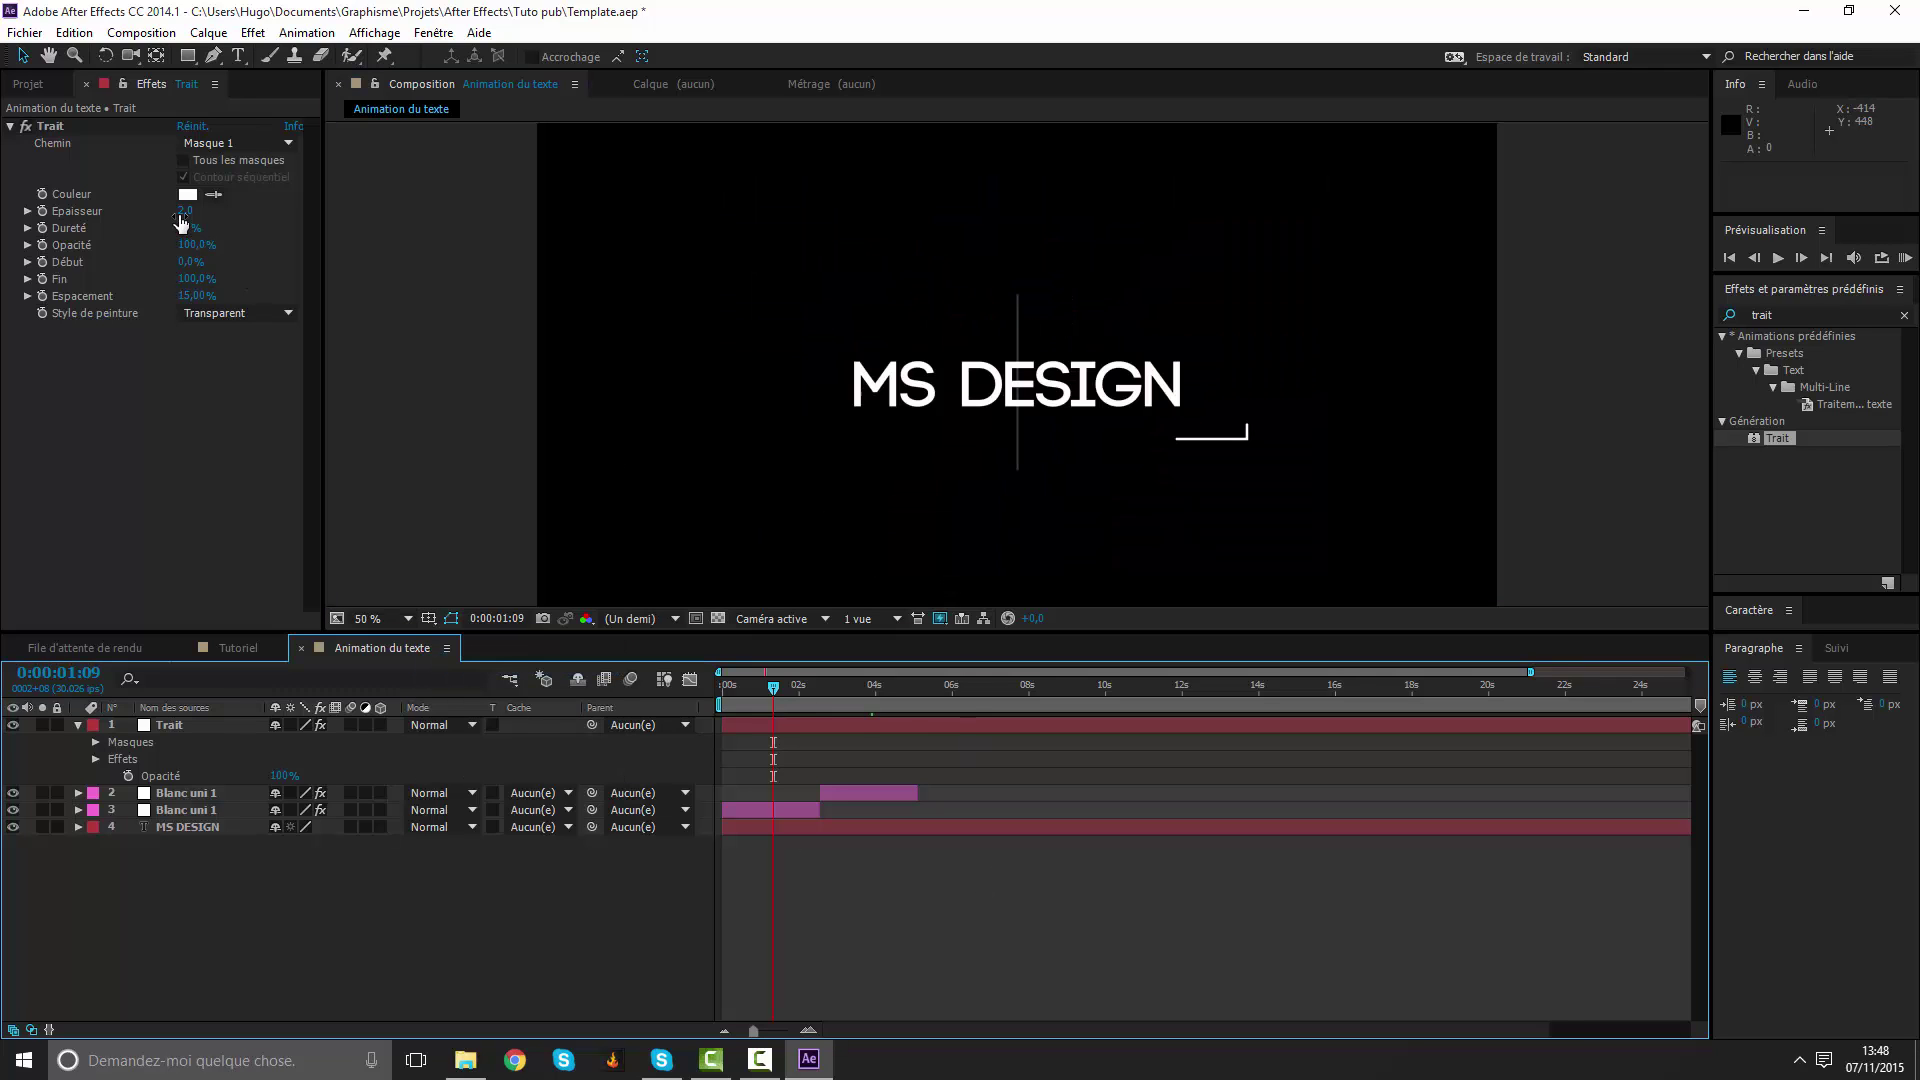
{"action": "mouse_move", "coordinate": [183, 211]}
{"action": "left_mouse_down"}
{"action": "mouse_move", "coordinate": [896, 313]}
{"action": "mouse_move", "coordinate": [960, 873]}
{"action": "left_mouse_up"}
{"action": "left_click", "coordinate": [960, 874]}
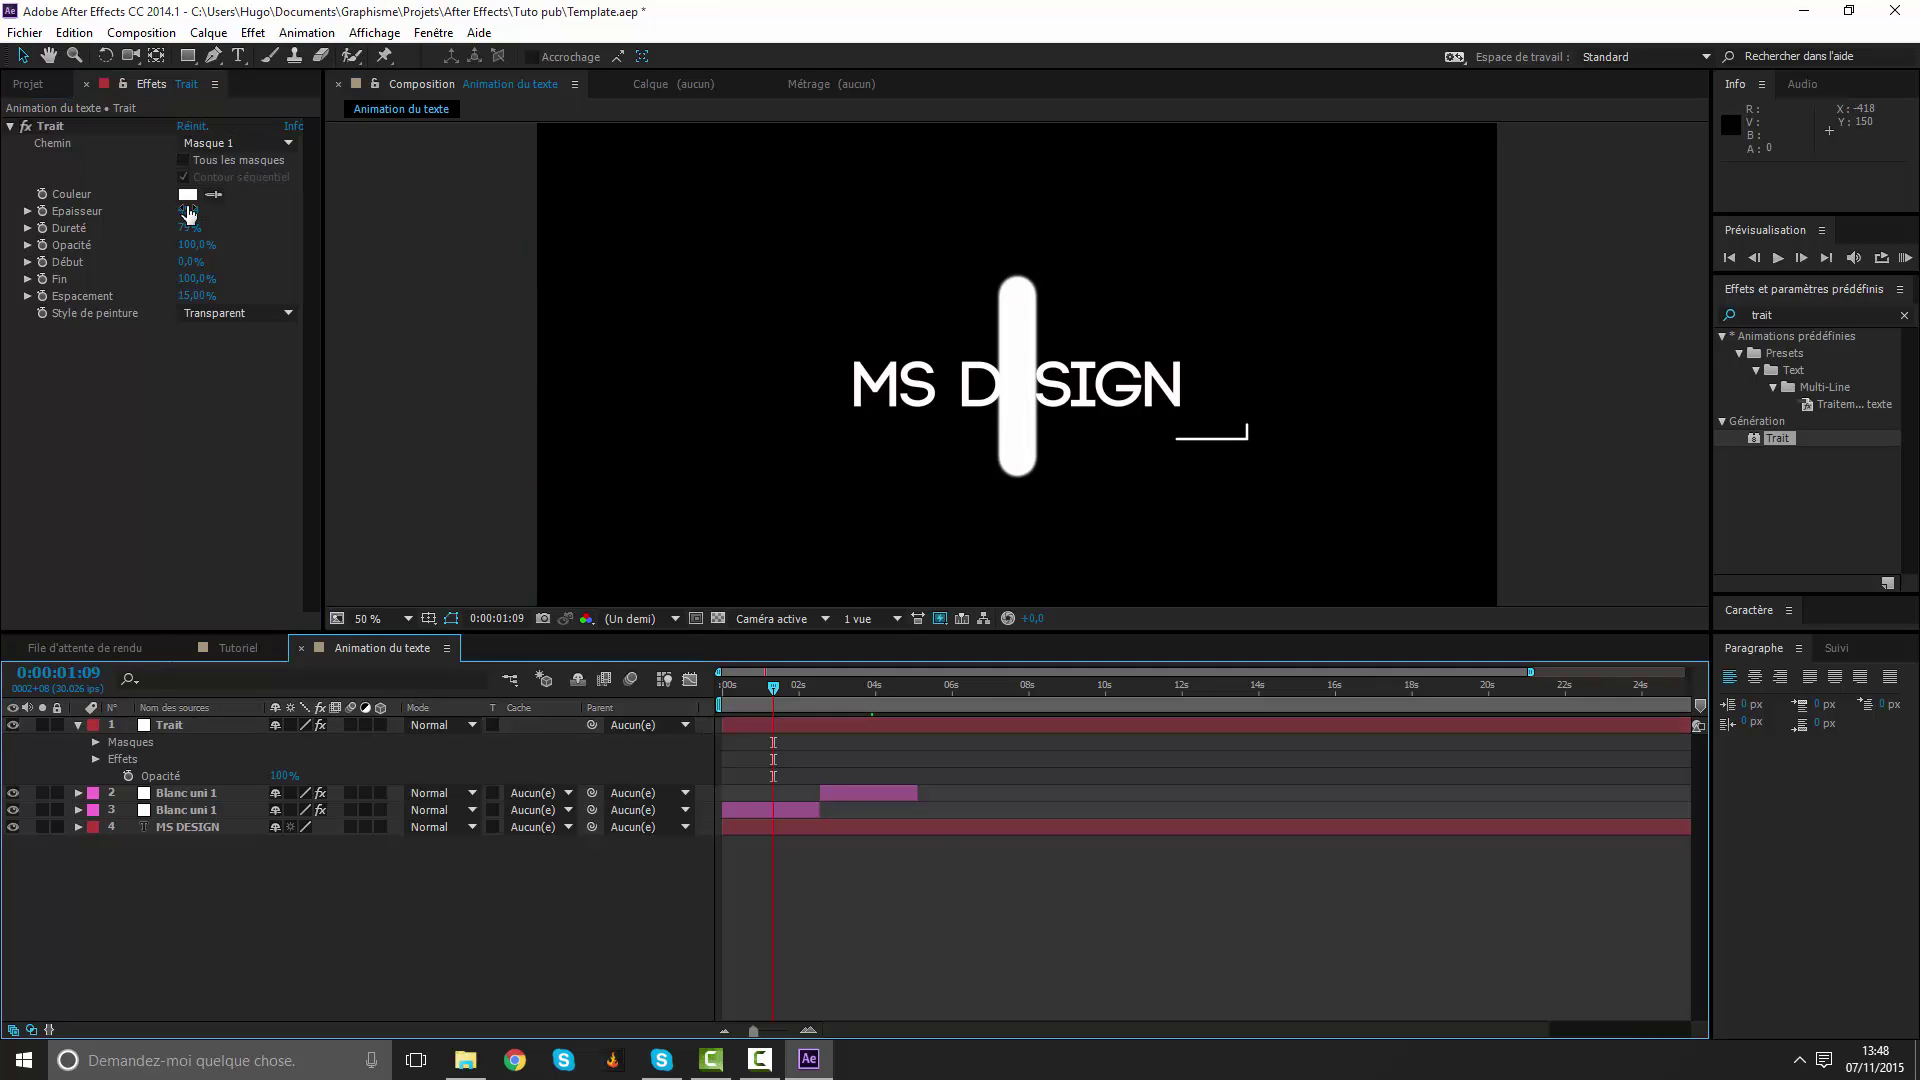
{"action": "left_click_drag", "start_coordinate": [188, 213], "coordinate": [322, 543]}
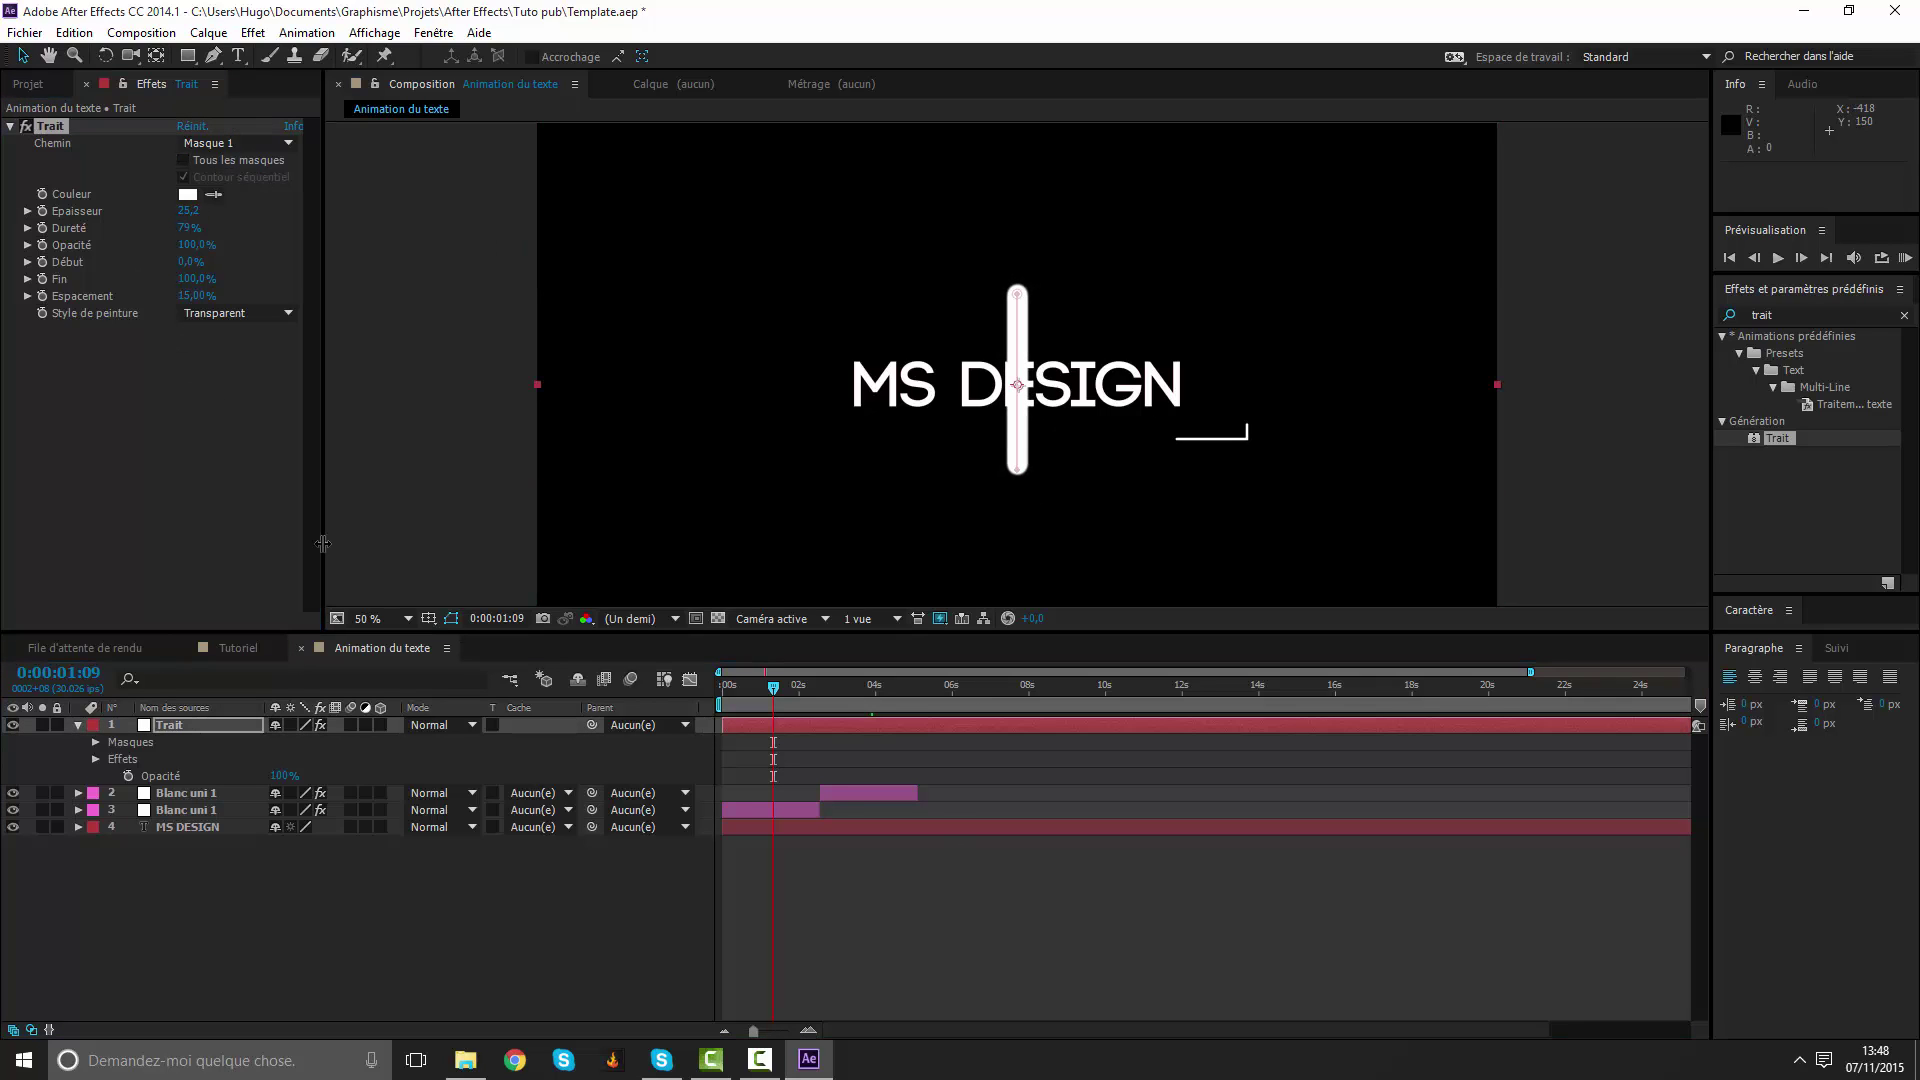
Select the mask's bottom point and show the proportional grid.
{"action": "left_click", "coordinate": [164, 738]}
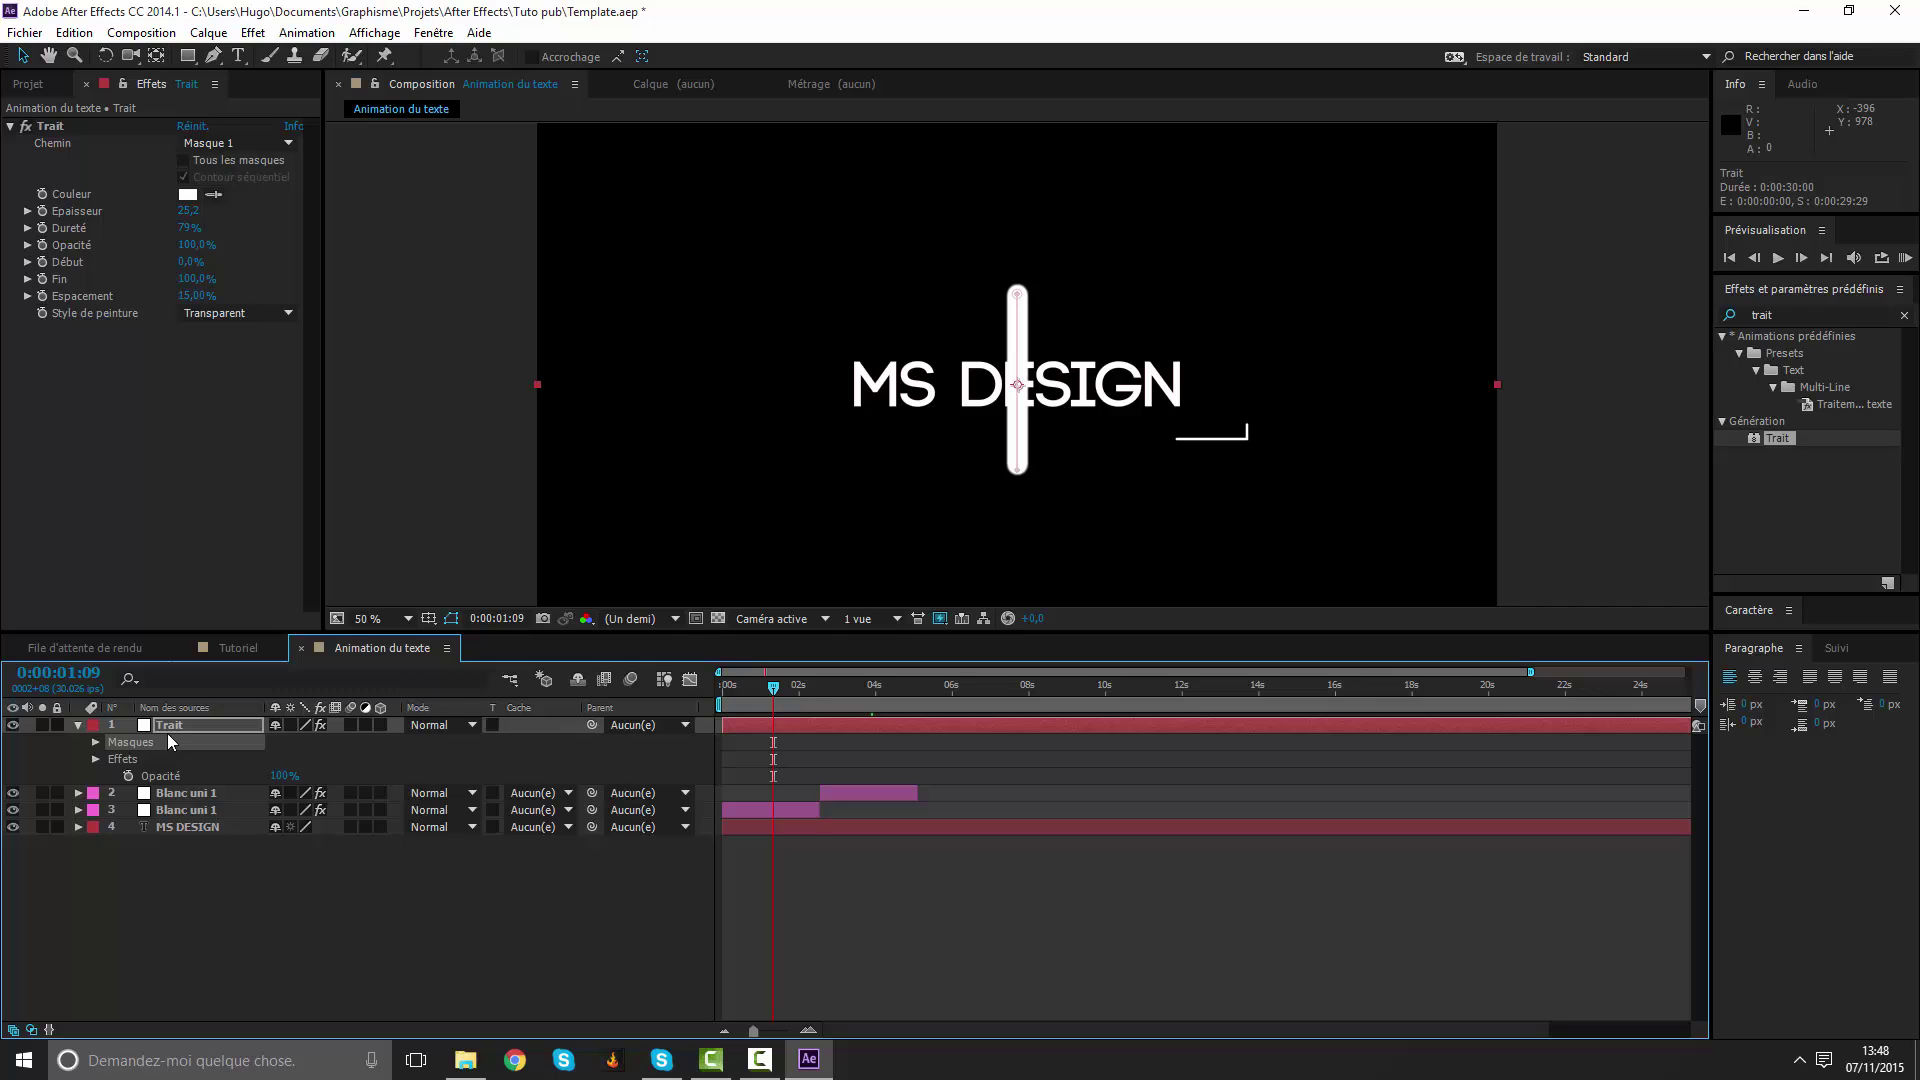
{"action": "left_click", "coordinate": [1016, 466]}
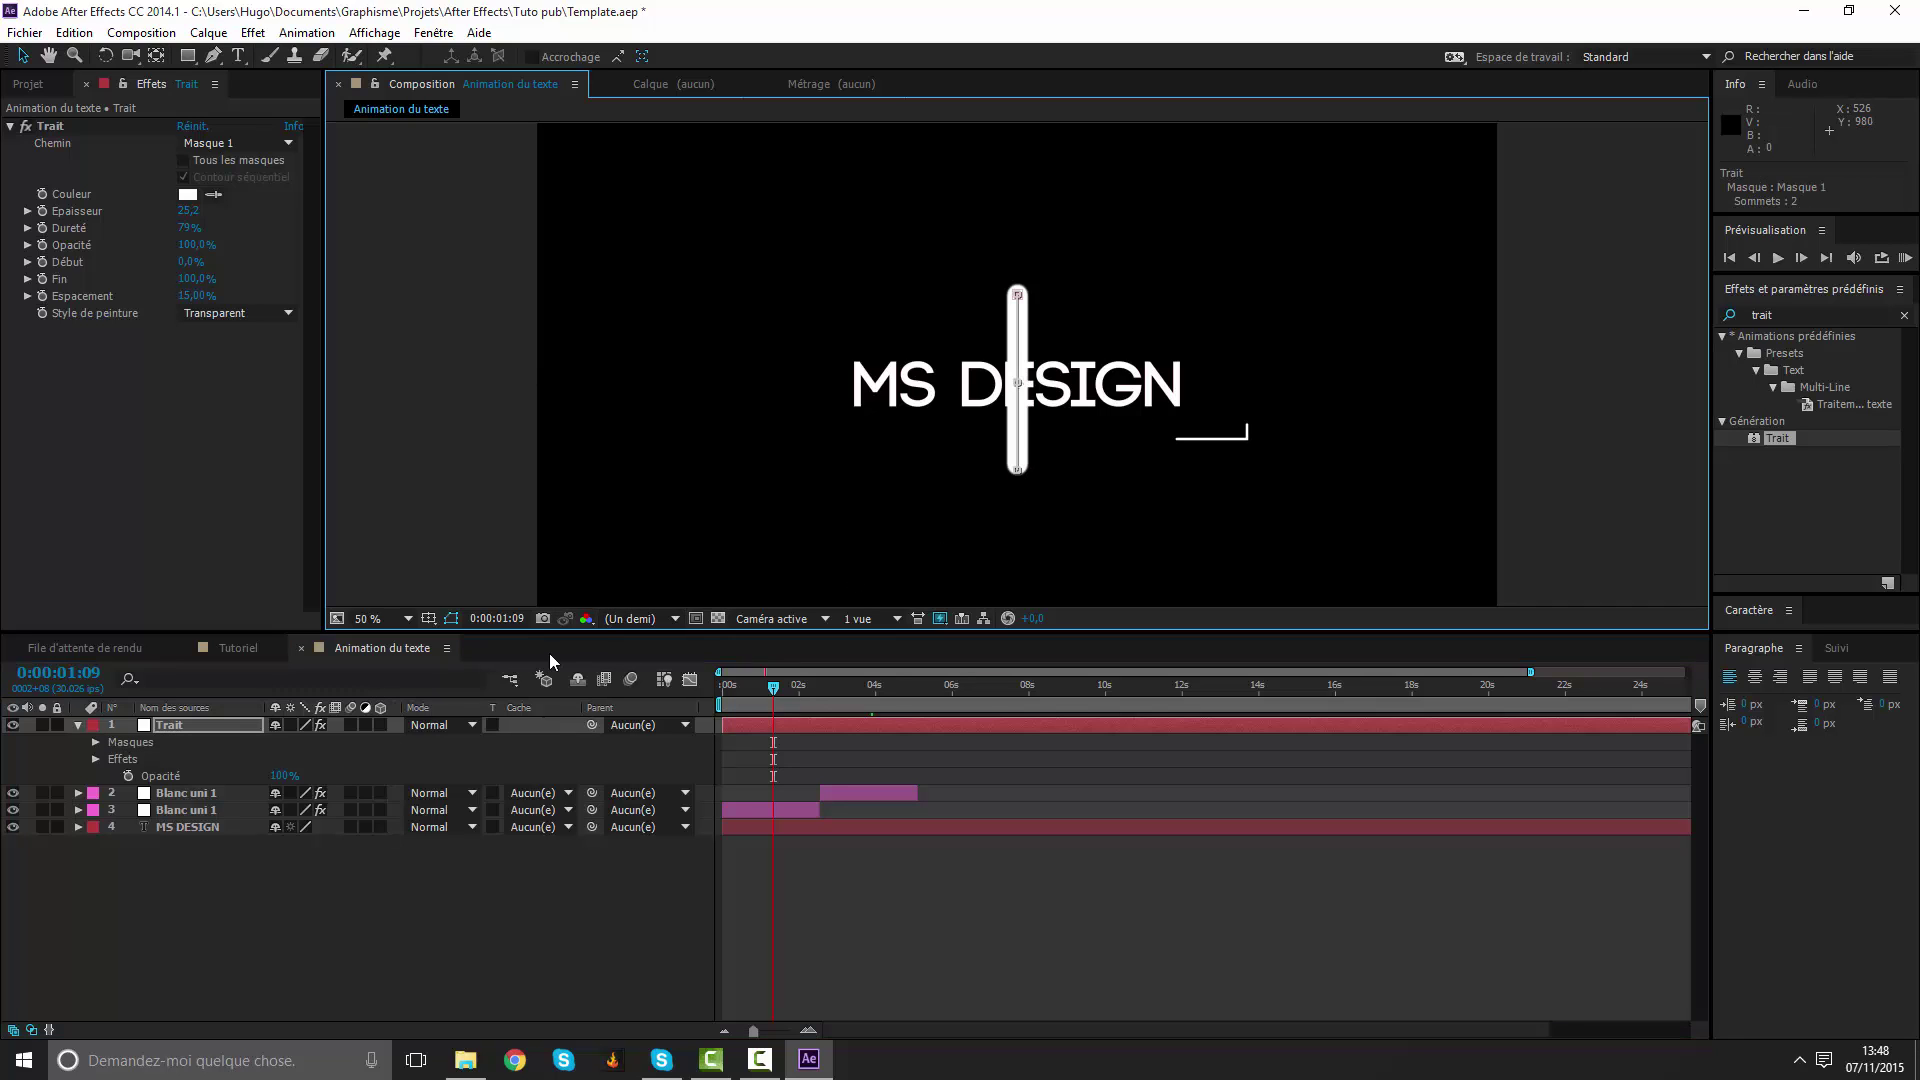
{"action": "left_click", "coordinate": [429, 618]}
{"action": "left_click", "coordinate": [460, 665]}
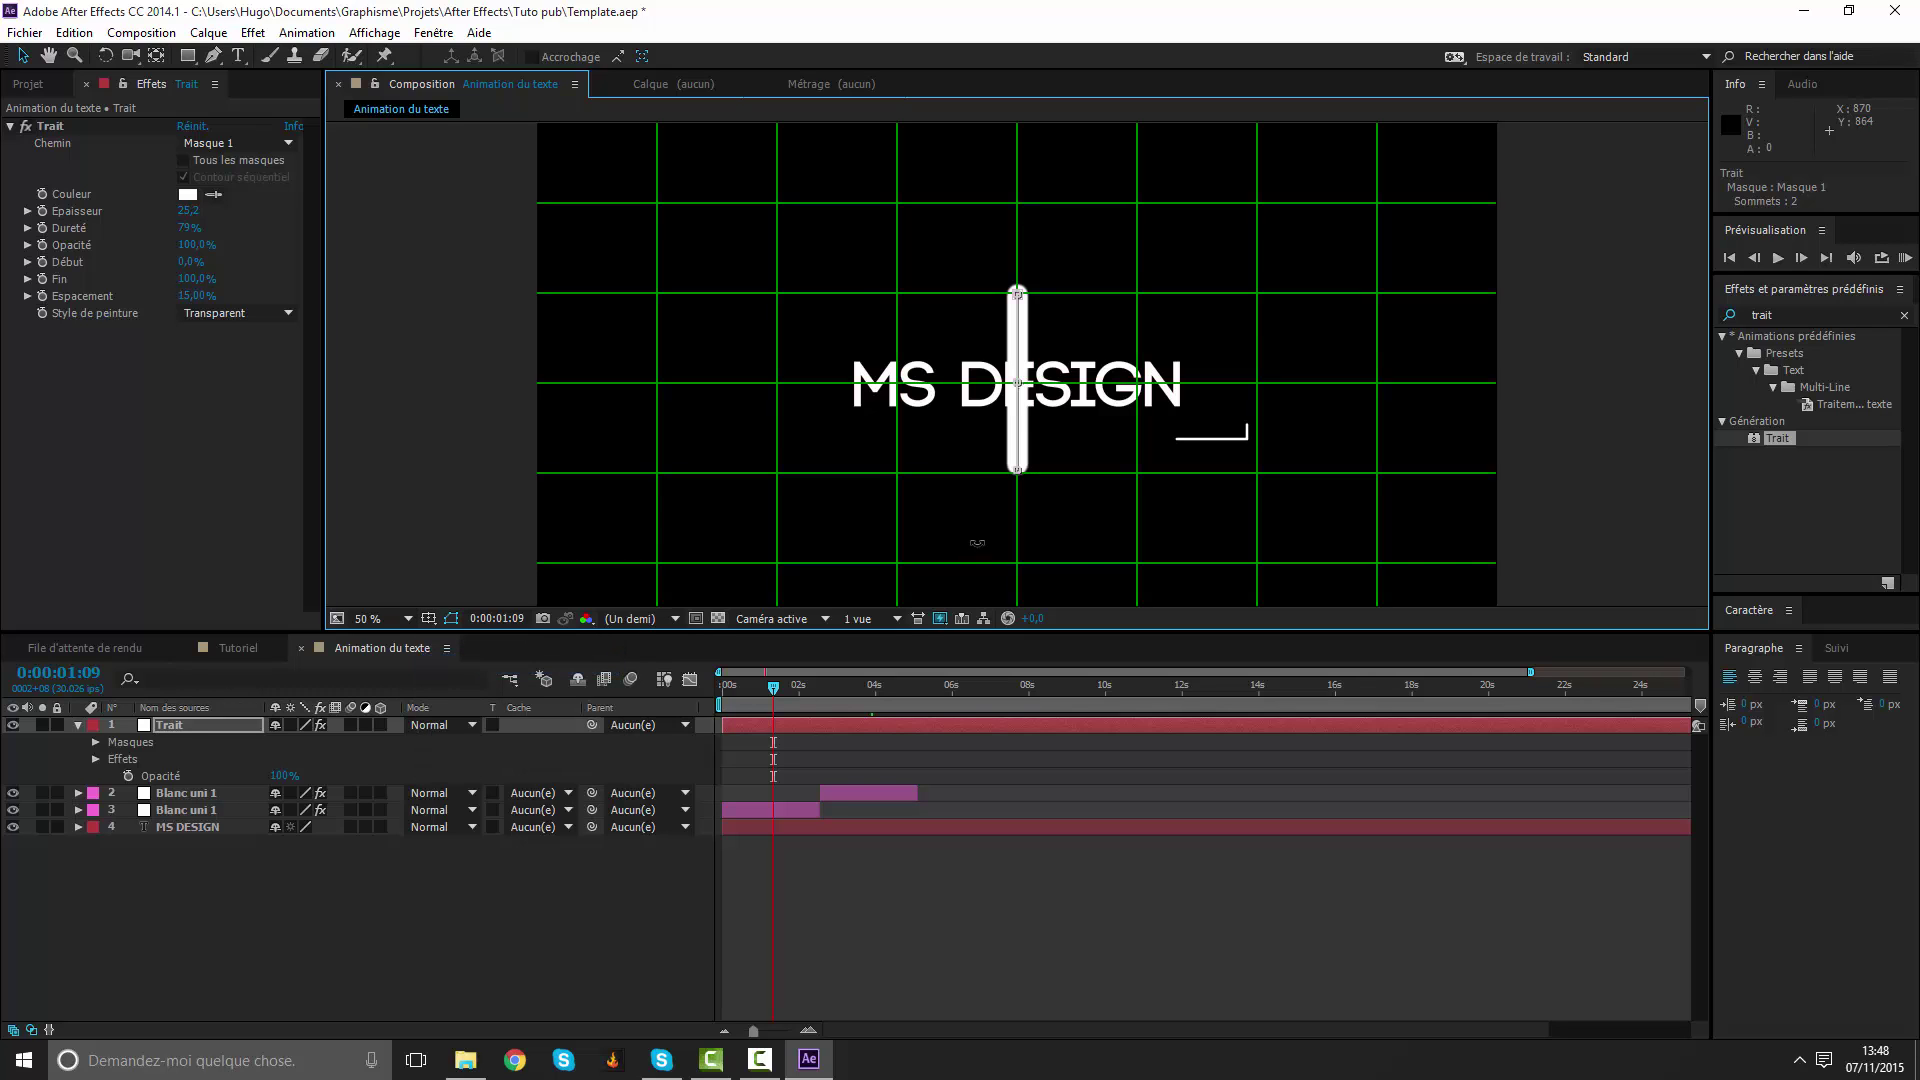
Move the mask's bottom point down onto the grid line.
{"action": "scroll", "coordinate": [981, 540], "scroll_direction": "up", "scroll_amount": 2}
{"action": "scroll", "coordinate": [1041, 394], "scroll_direction": "down", "scroll_amount": 1}
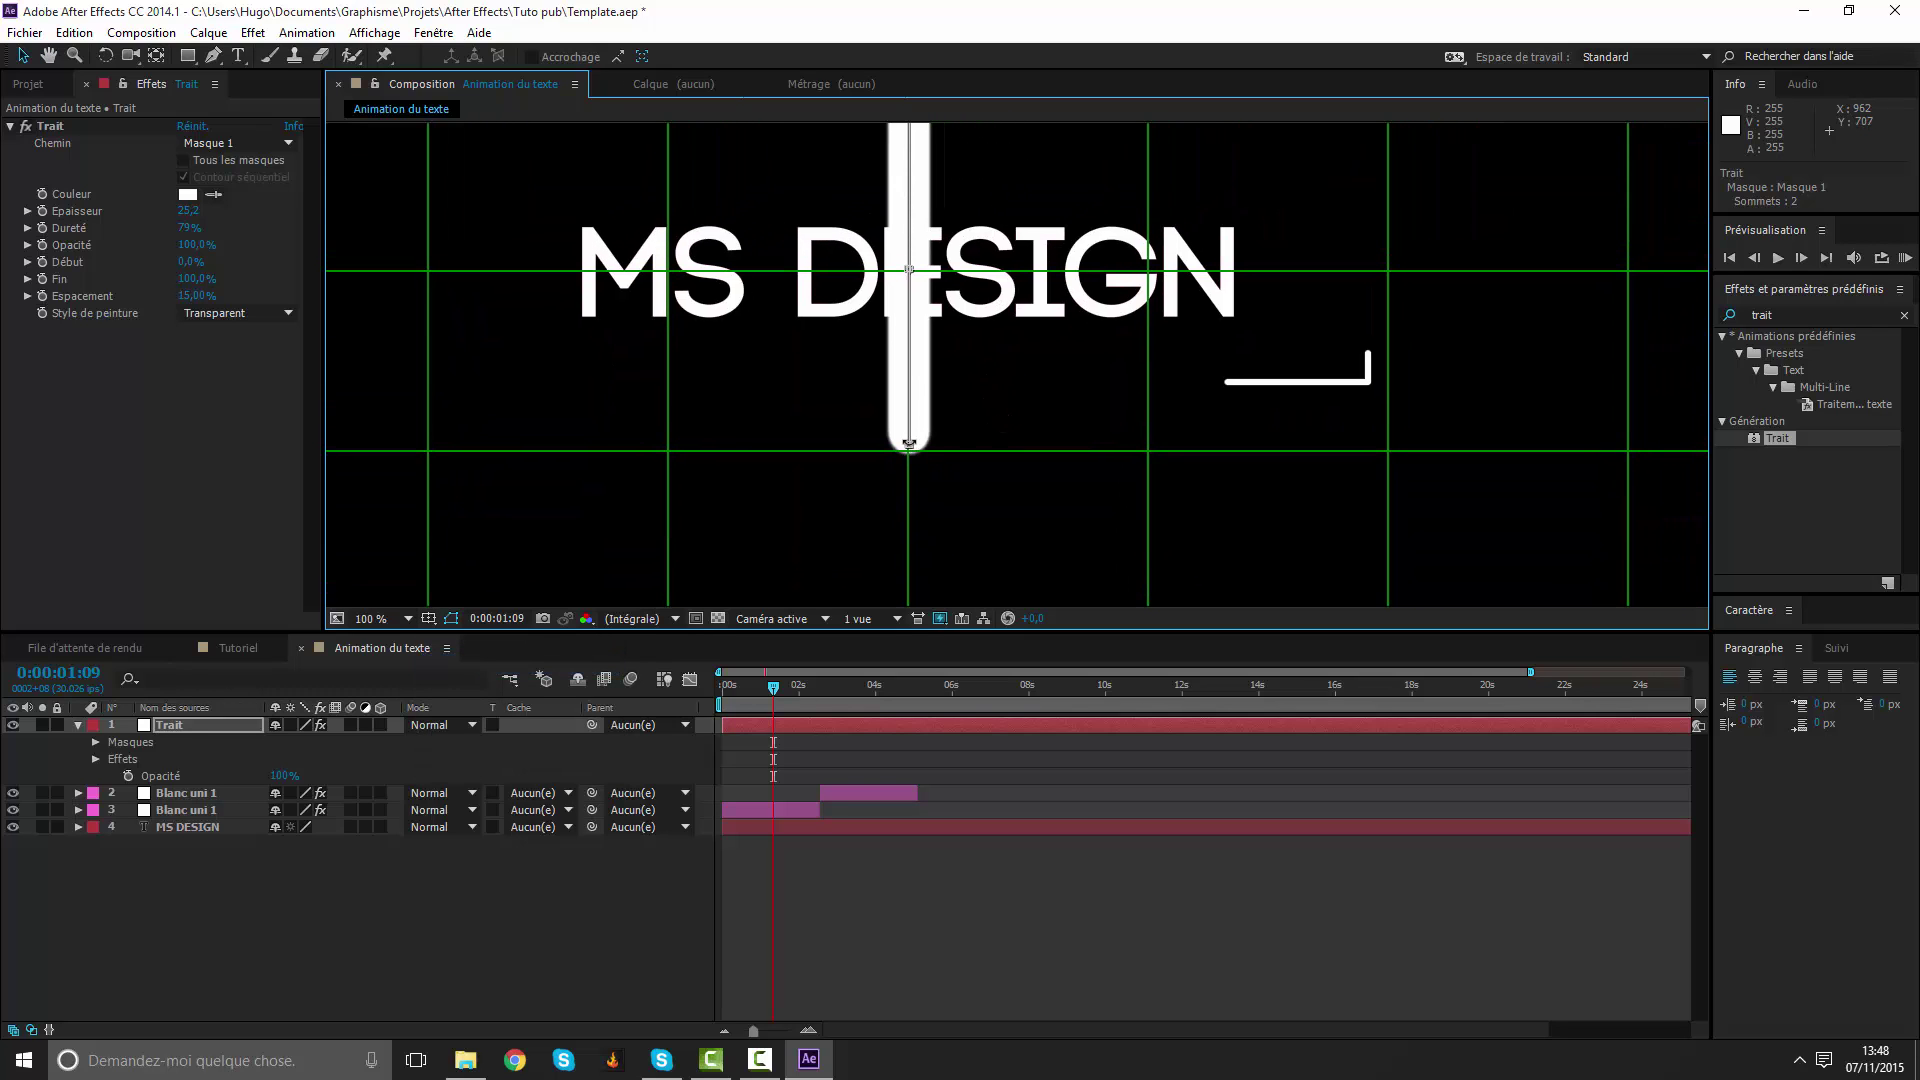
{"action": "scroll", "coordinate": [907, 466], "scroll_direction": "up", "scroll_amount": 4}
{"action": "key", "text": "v"}
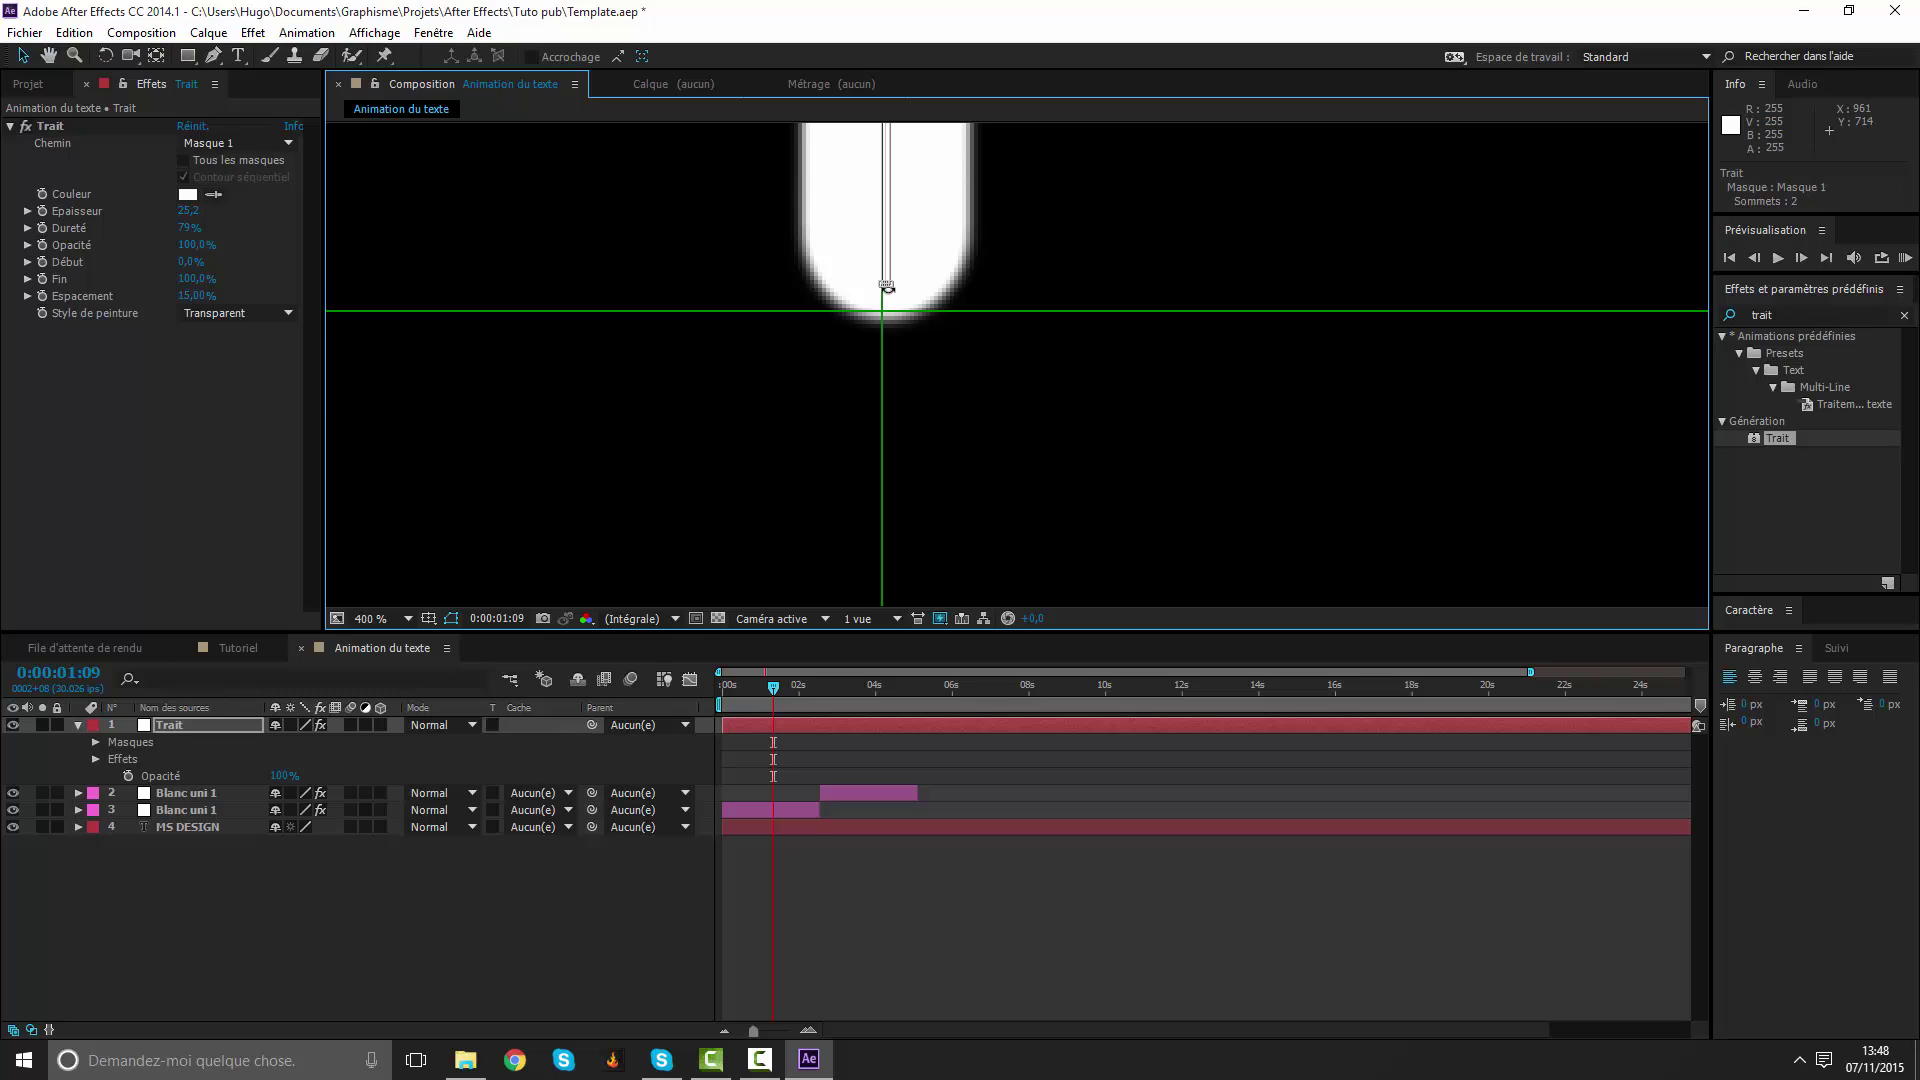
{"action": "left_click_drag", "start_coordinate": [886, 286], "coordinate": [883, 309]}
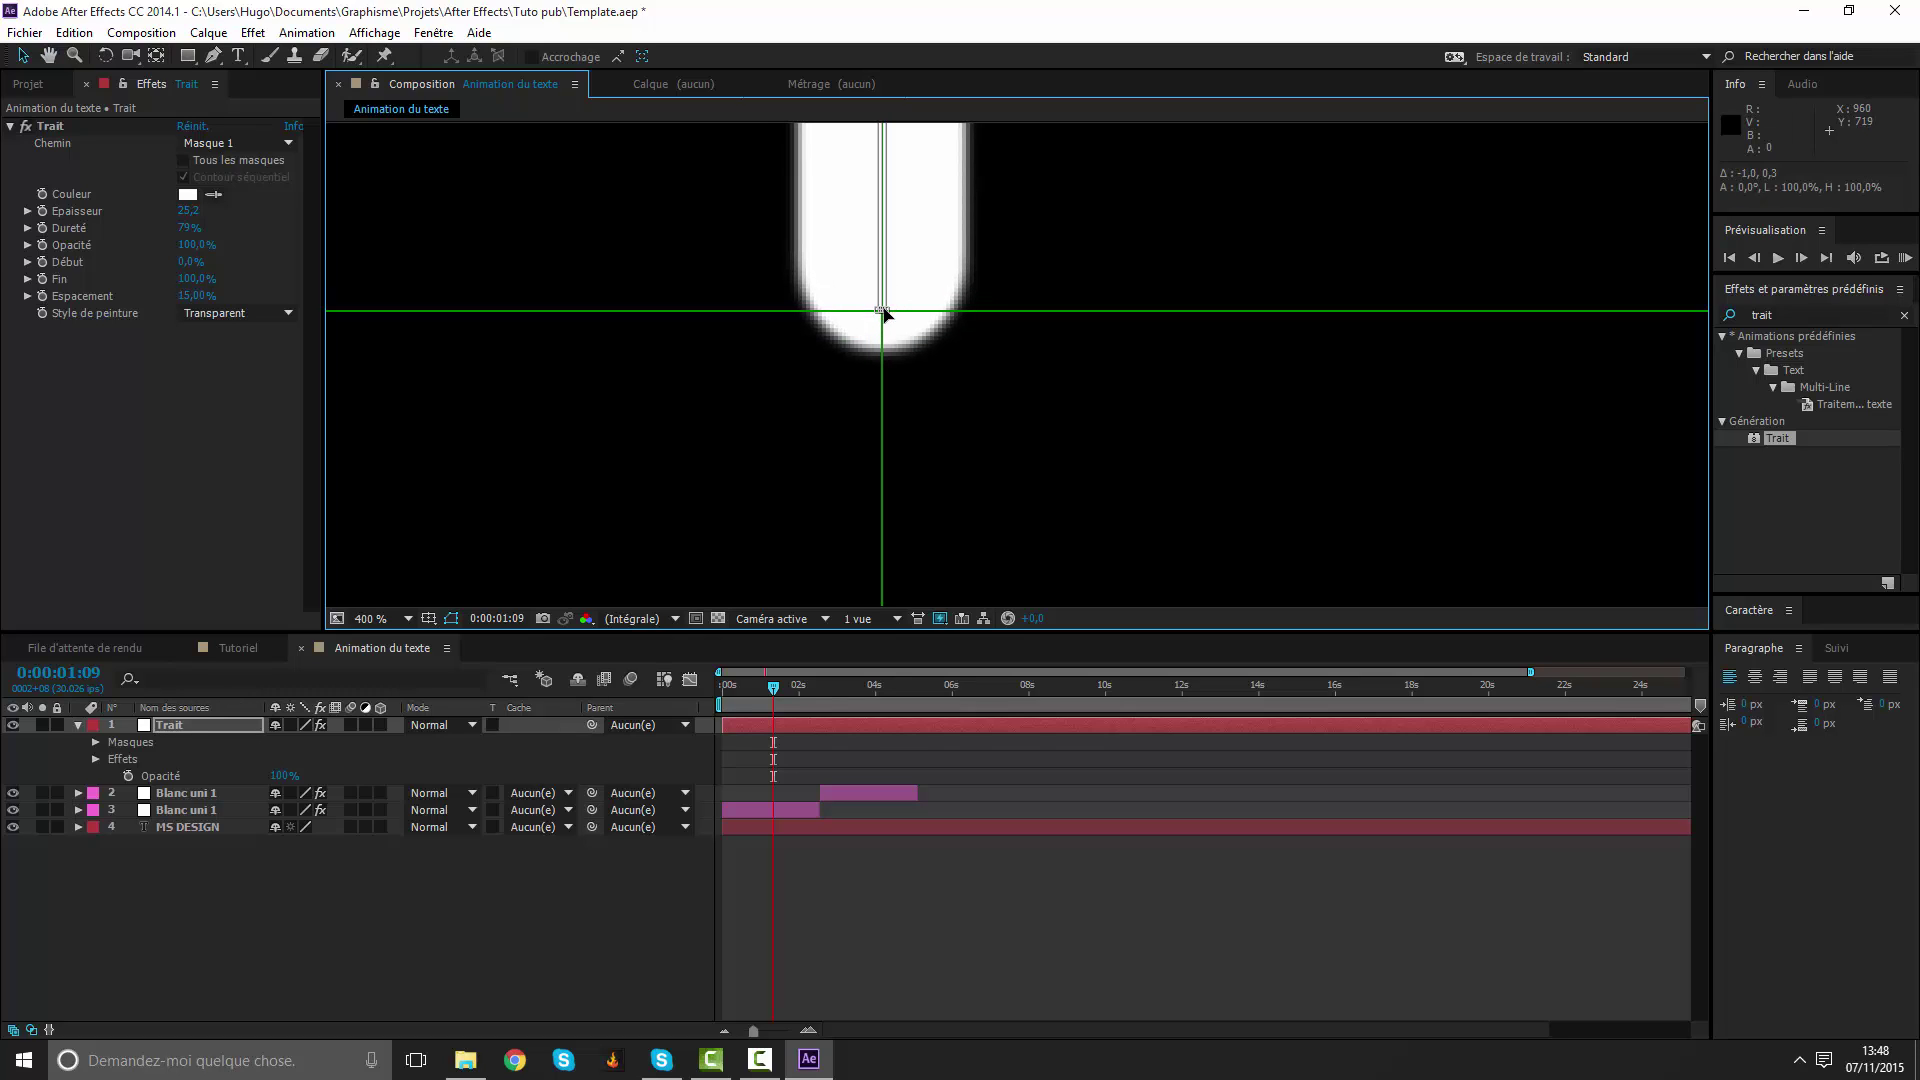
Pull the stroke's top end further upward in the frame.
{"action": "scroll", "coordinate": [1015, 313], "scroll_direction": "up", "scroll_amount": 2}
{"action": "scroll", "coordinate": [827, 291], "scroll_direction": "down", "scroll_amount": 3}
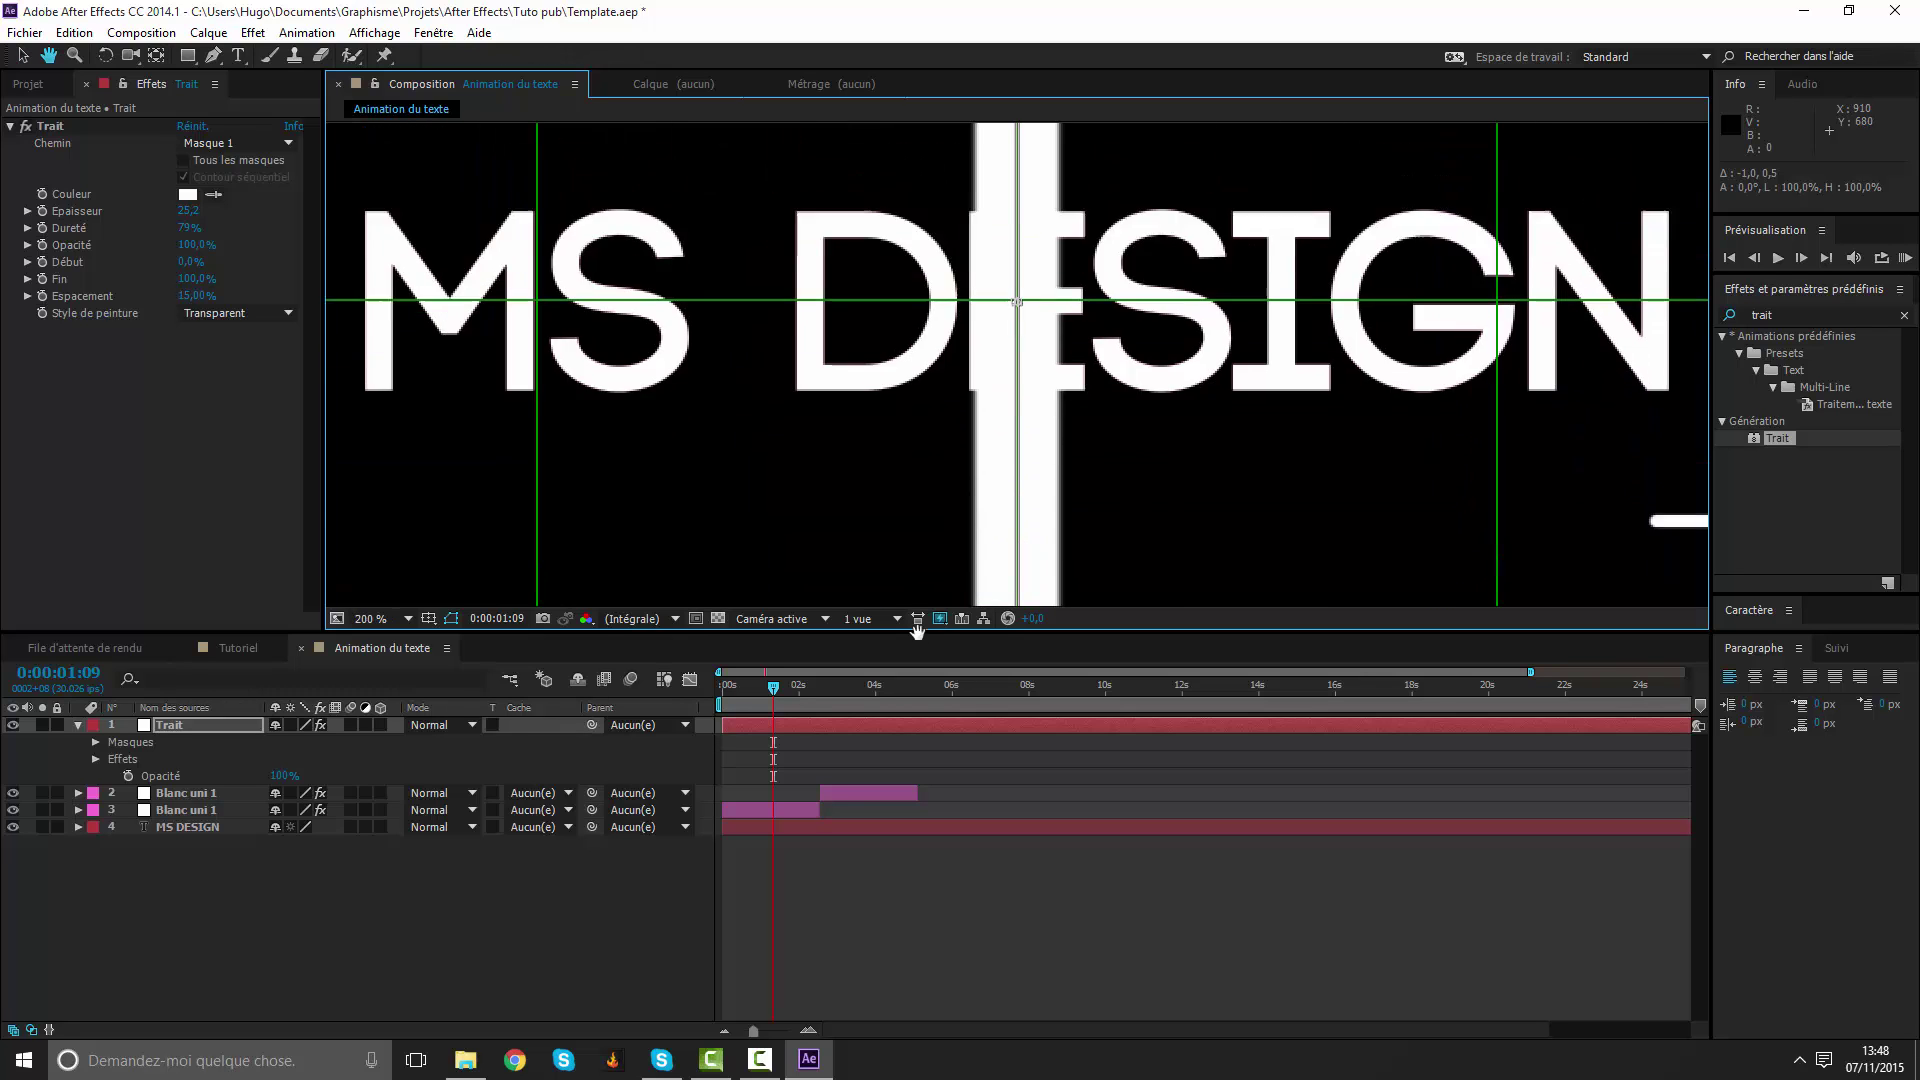
{"action": "scroll", "coordinate": [917, 625], "scroll_direction": "up", "scroll_amount": 3}
{"action": "scroll", "coordinate": [946, 570], "scroll_direction": "down", "scroll_amount": 3}
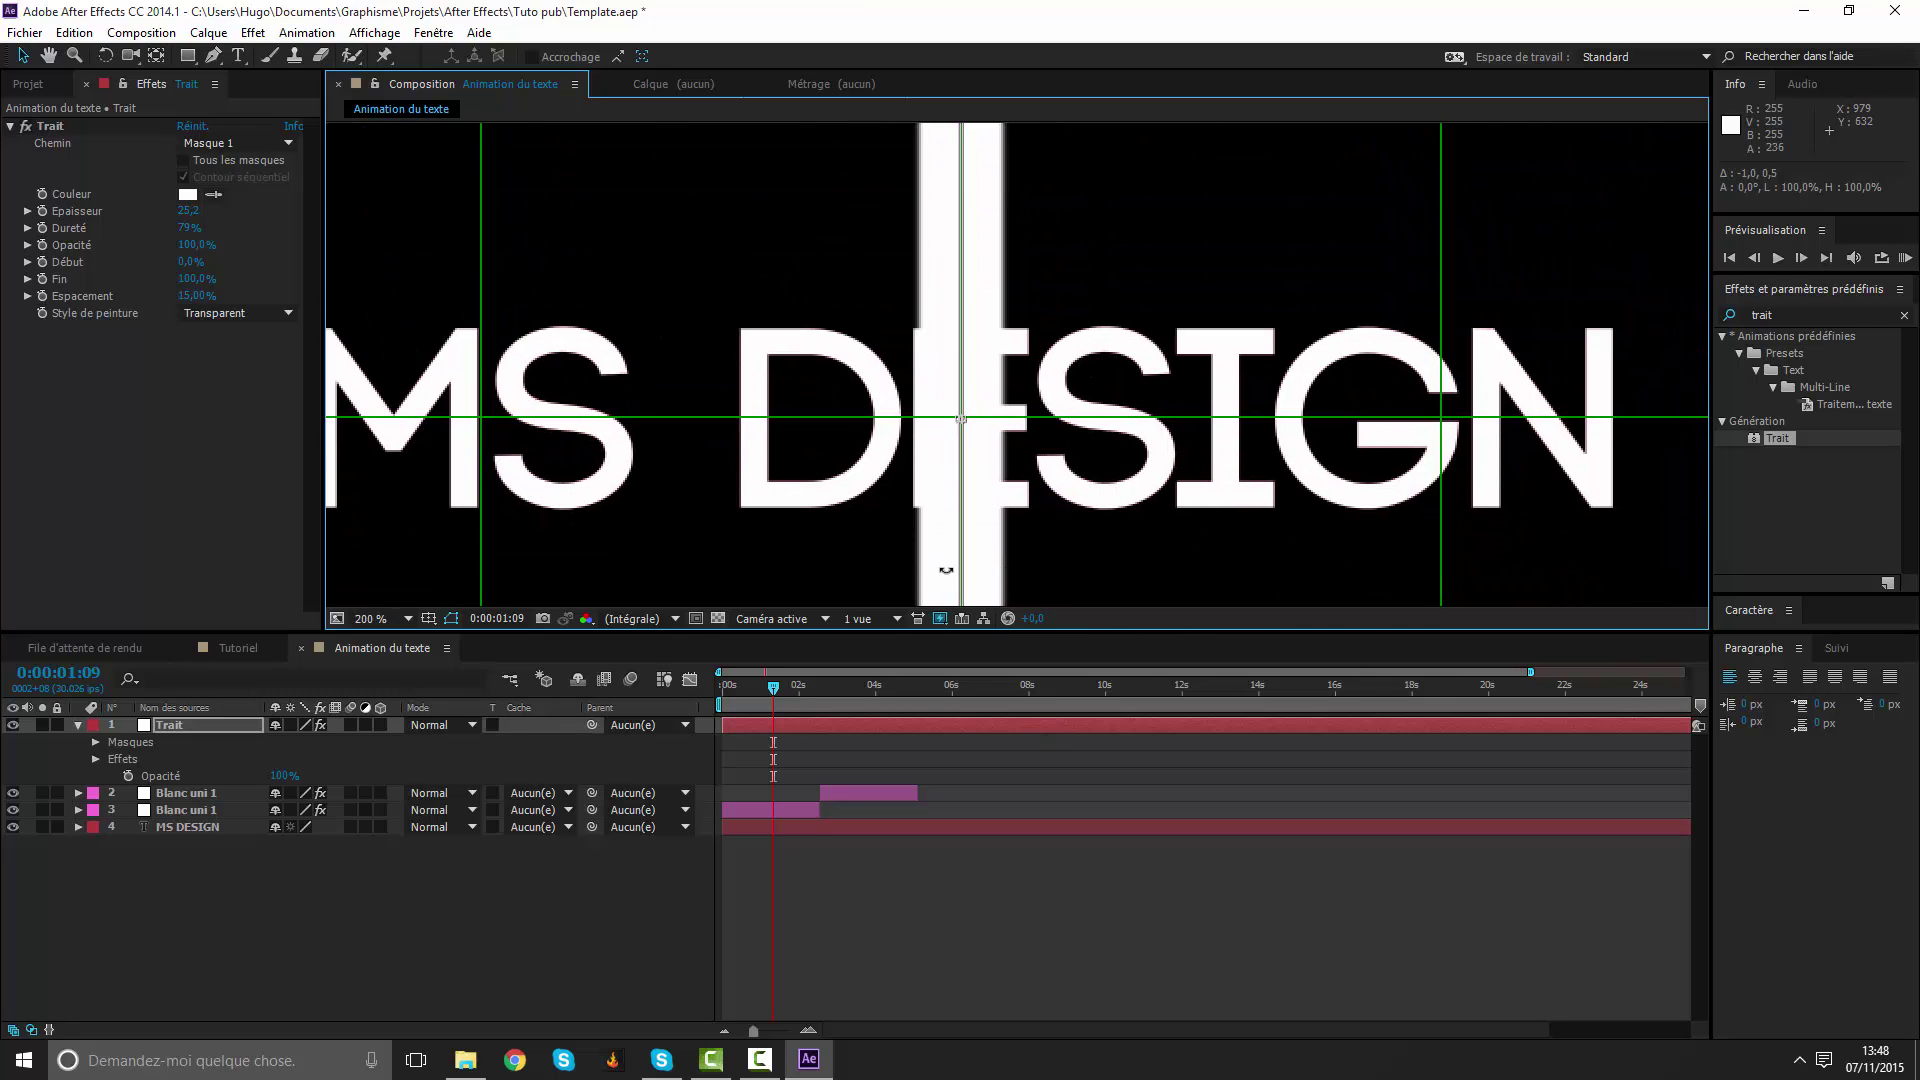
{"action": "scroll", "coordinate": [946, 570], "scroll_direction": "down", "scroll_amount": 4}
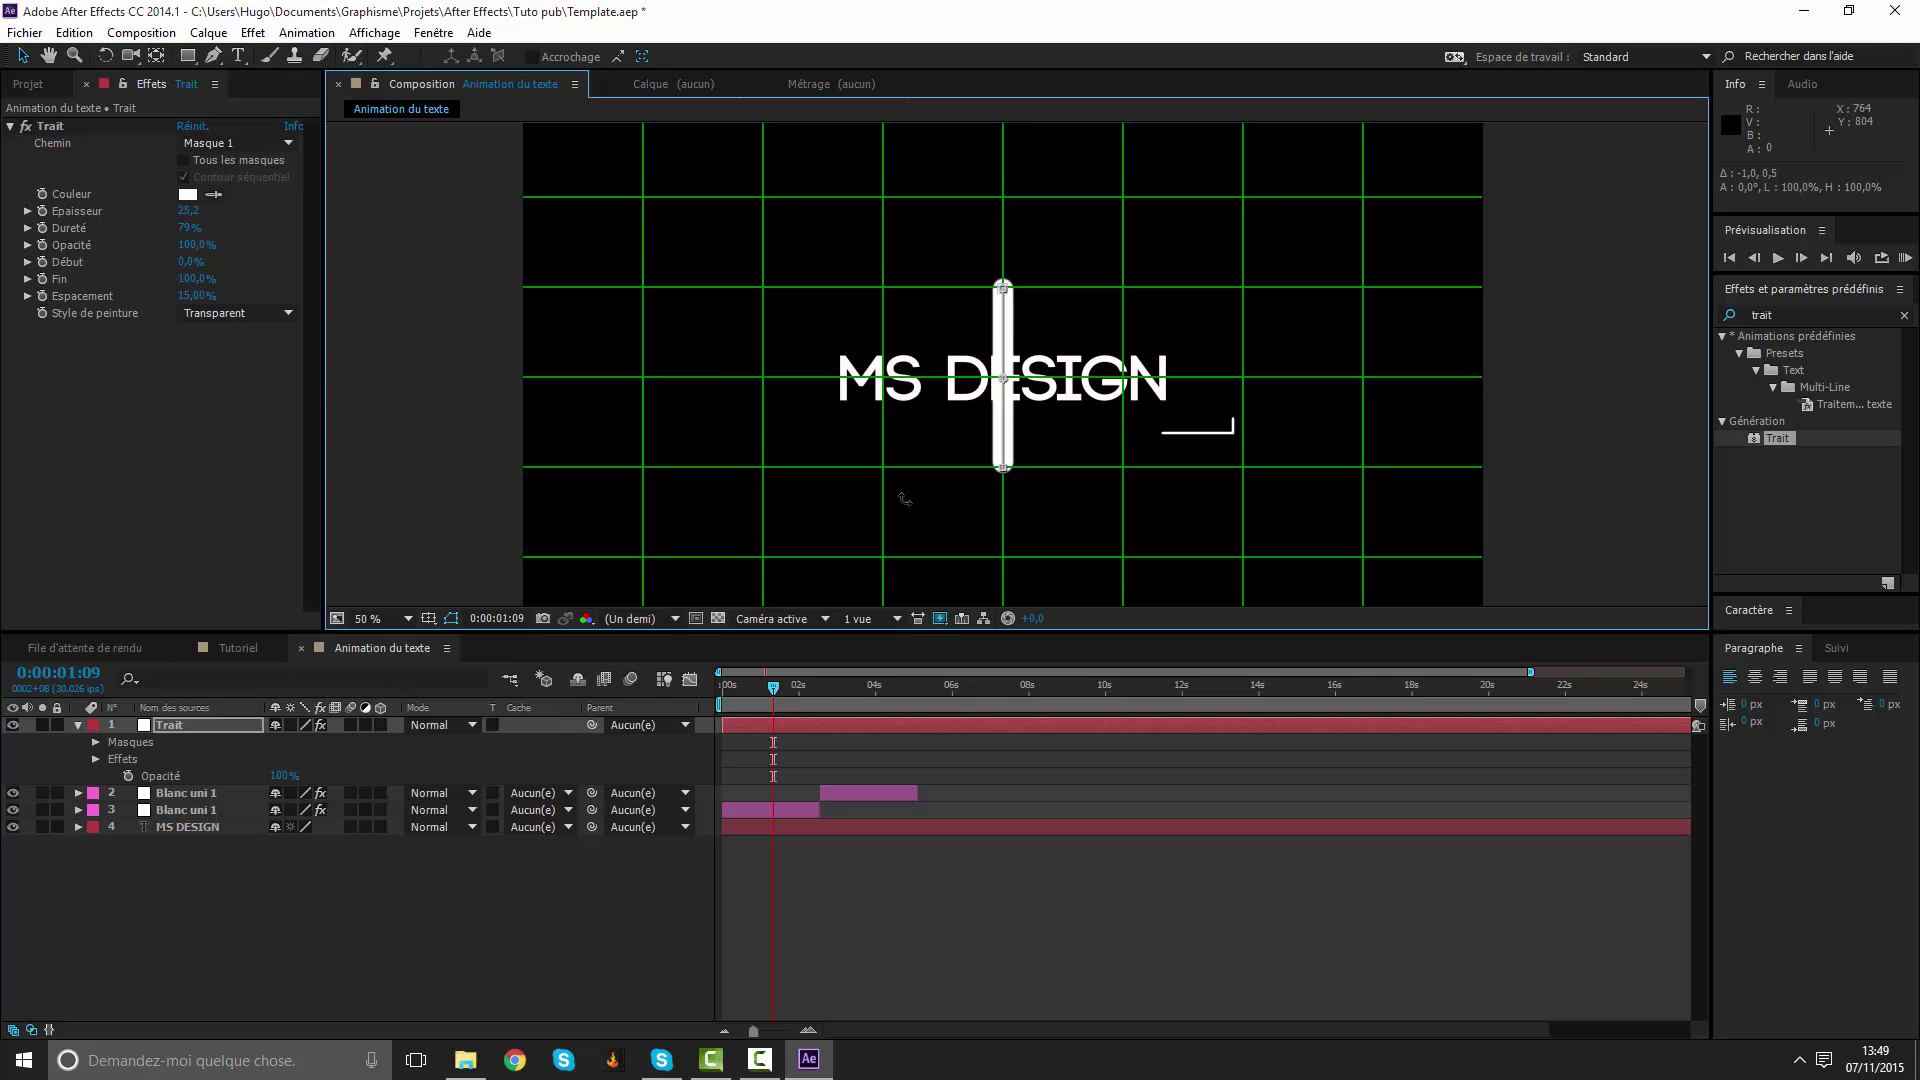
{"action": "scroll", "coordinate": [904, 498], "scroll_direction": "up", "scroll_amount": 2}
{"action": "scroll", "coordinate": [959, 514], "scroll_direction": "up", "scroll_amount": 2}
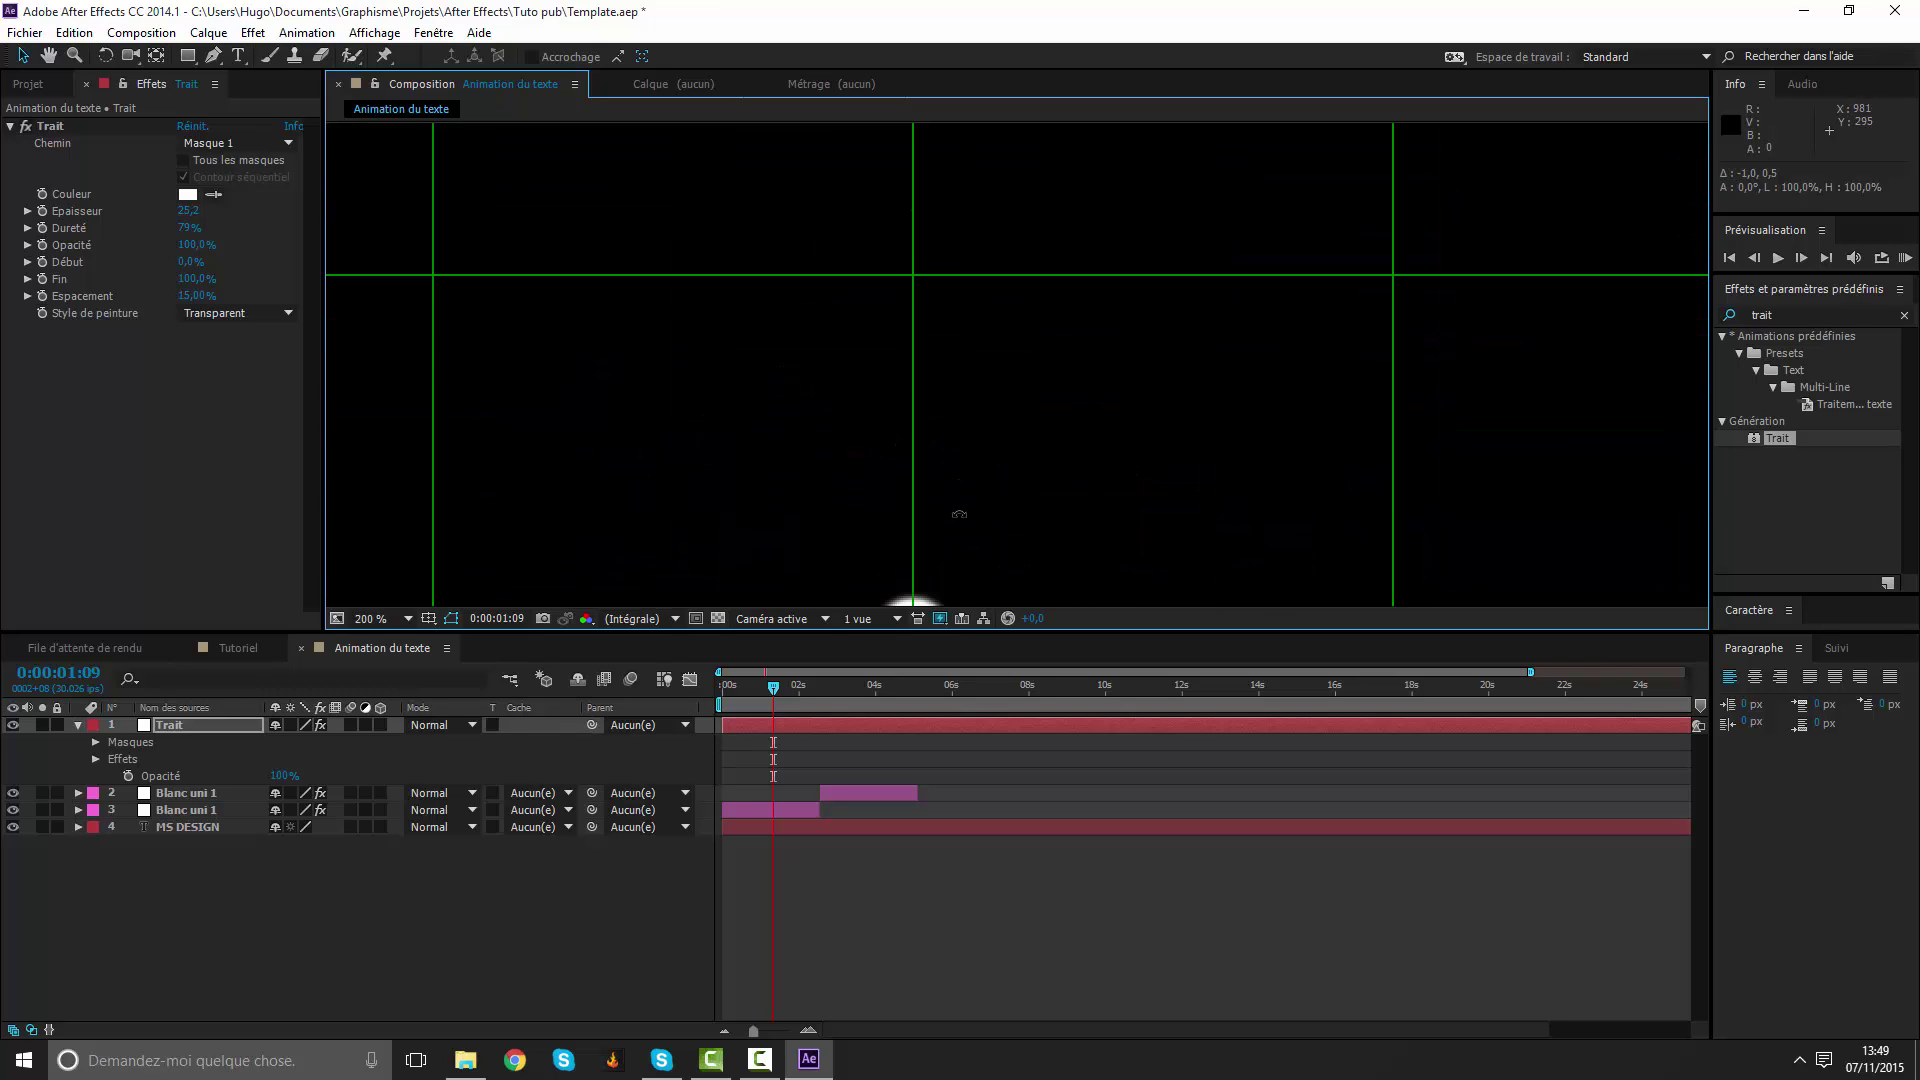
{"action": "scroll", "coordinate": [908, 428], "scroll_direction": "down", "scroll_amount": 3}
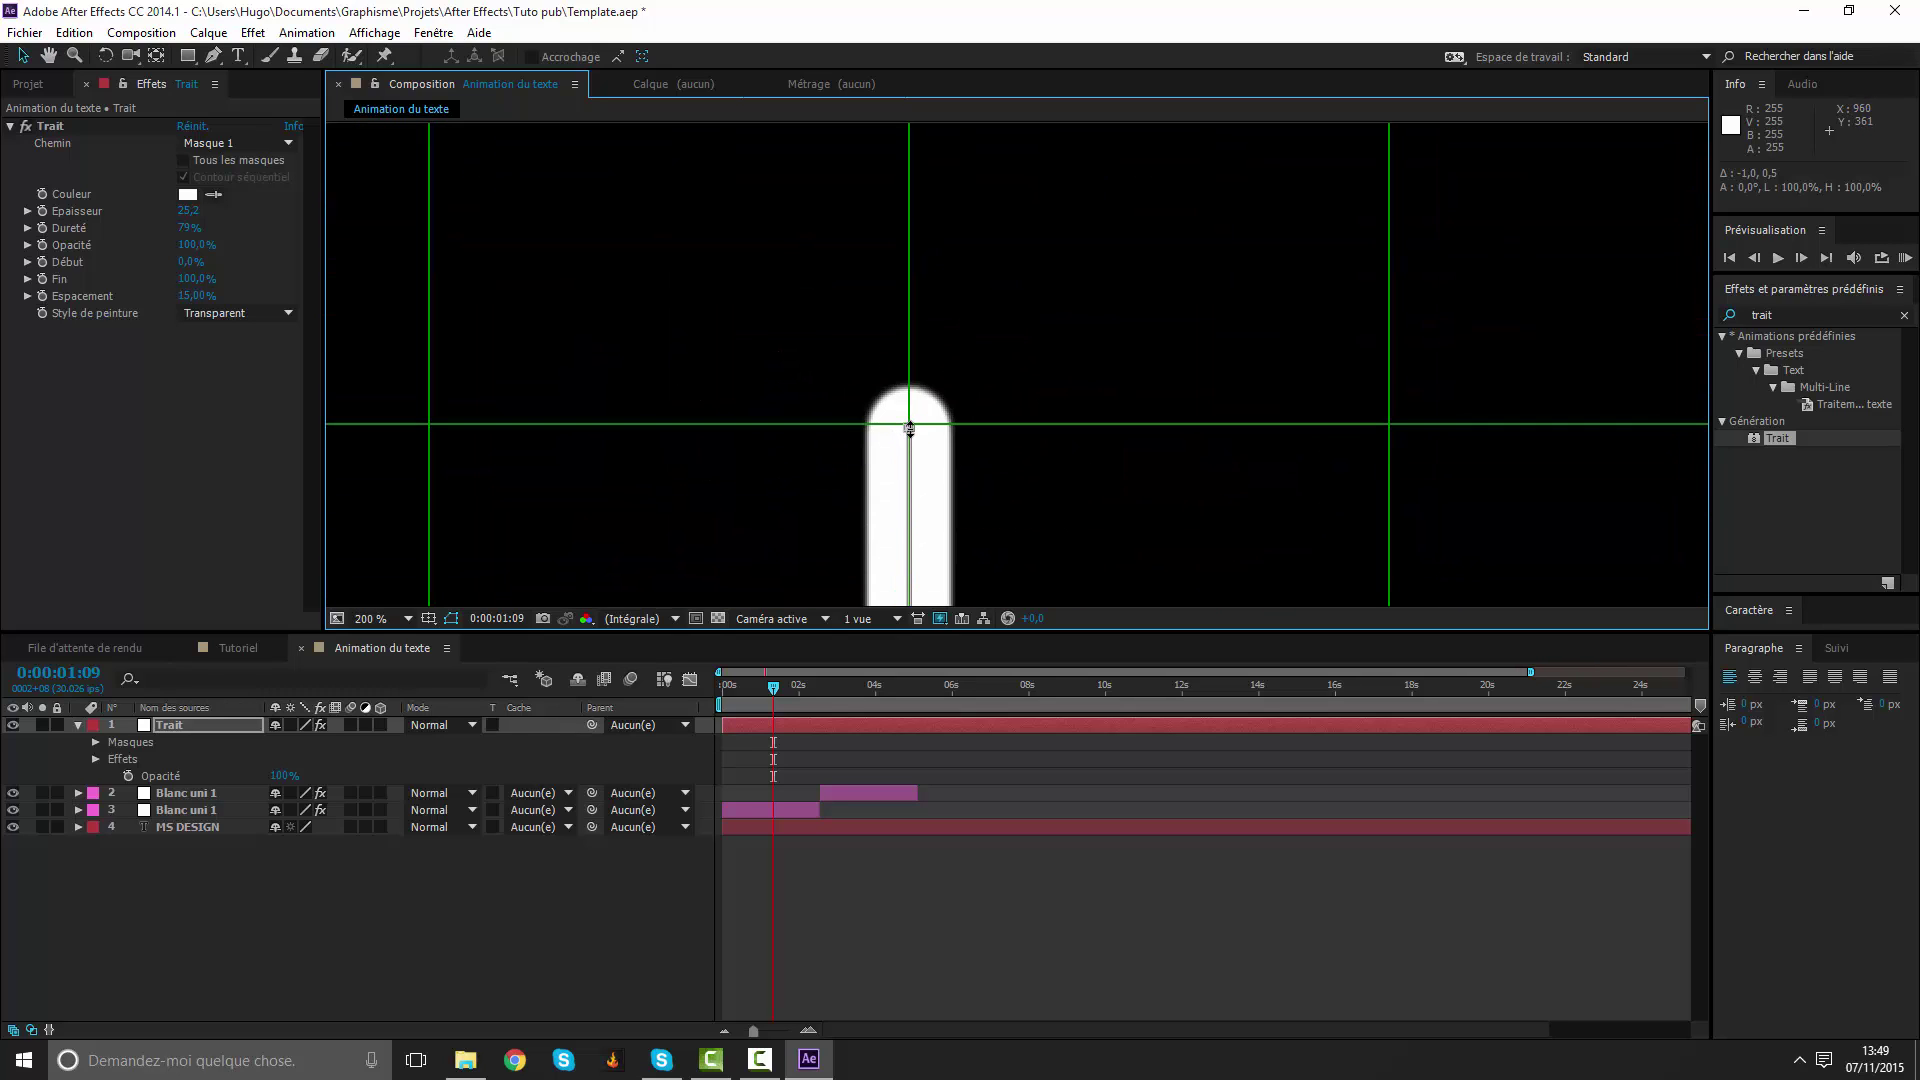
{"action": "mouse_move", "coordinate": [909, 428]}
{"action": "left_mouse_down"}
{"action": "mouse_move", "coordinate": [903, 168]}
{"action": "mouse_move", "coordinate": [906, 572]}
{"action": "mouse_move", "coordinate": [916, 360]}
{"action": "mouse_move", "coordinate": [916, 466]}
{"action": "left_mouse_up"}
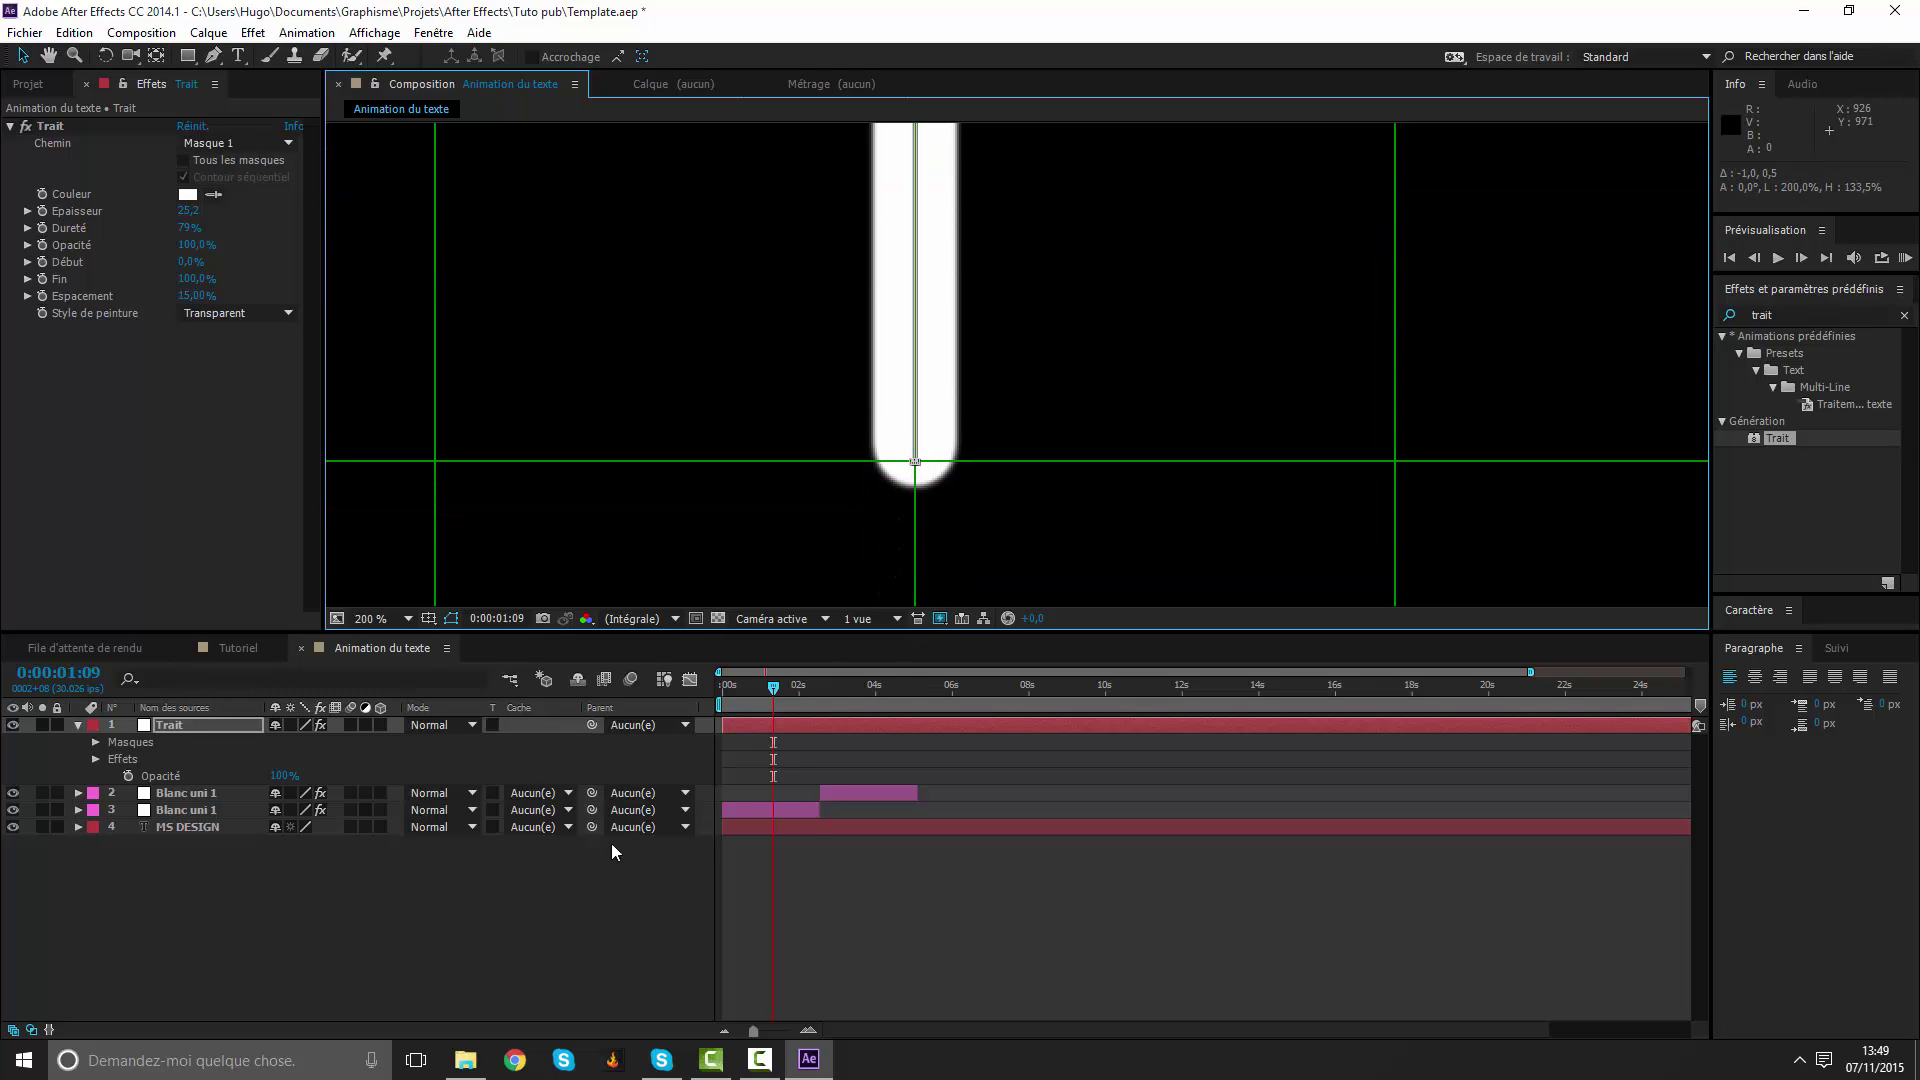
Set the stroke thickness to 2 and turn off the proportional grid.
{"action": "type", "text": "2"}
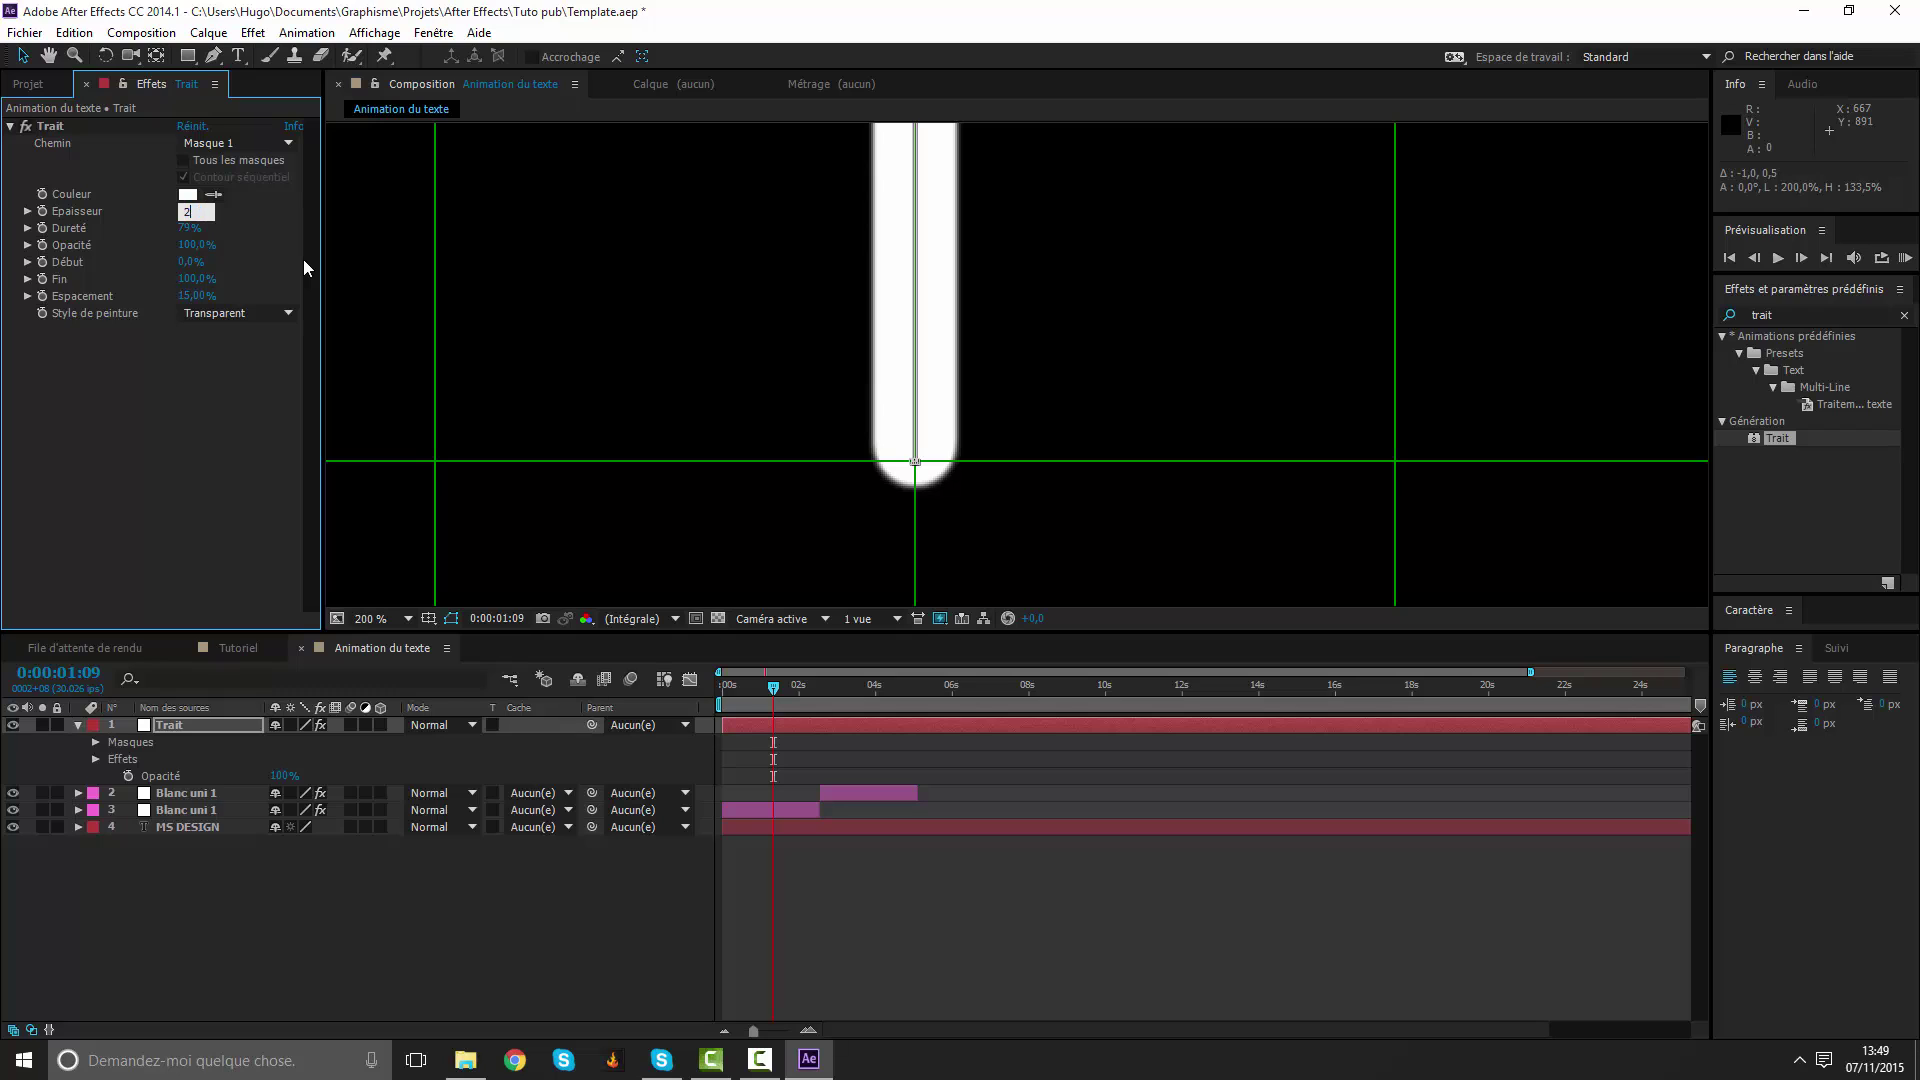
{"action": "key", "text": "Return"}
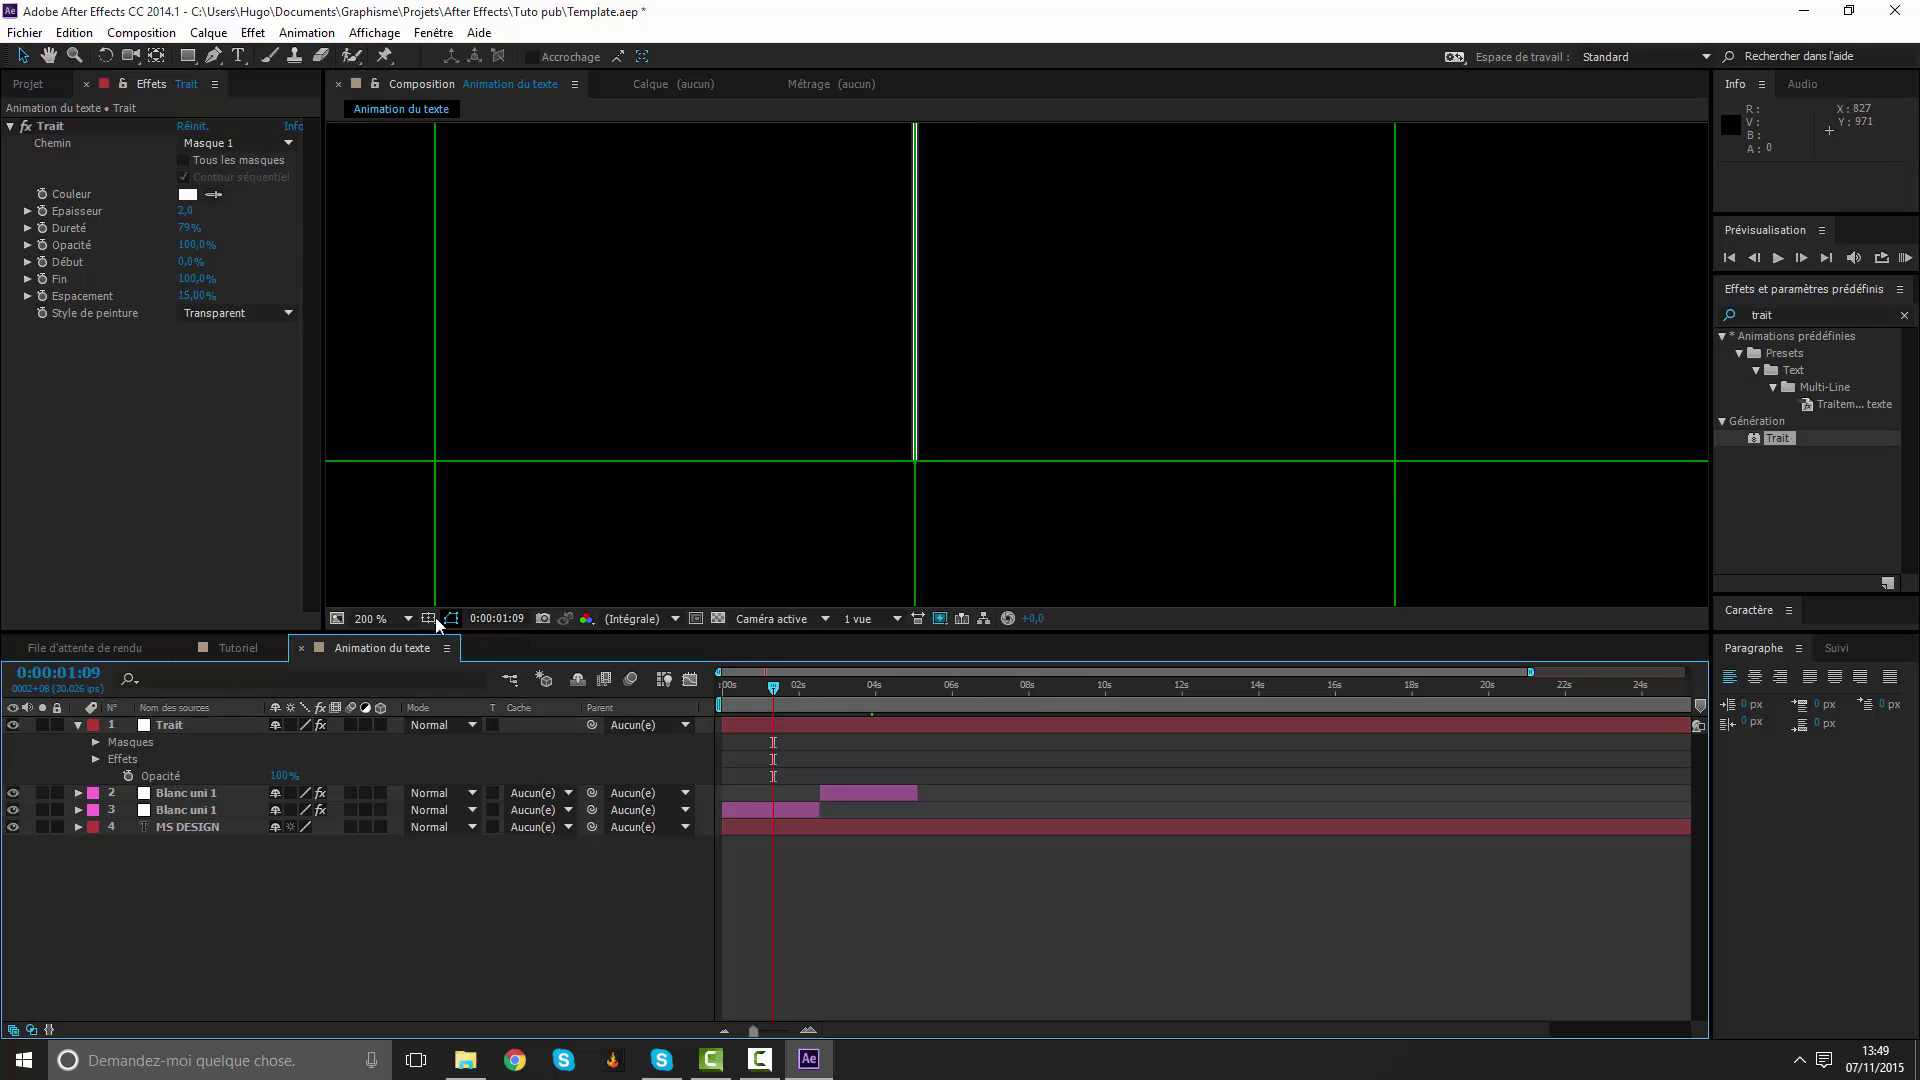
{"action": "left_click", "coordinate": [429, 618]}
{"action": "left_click", "coordinate": [498, 663]}
{"action": "scroll", "coordinate": [842, 368], "scroll_direction": "down", "scroll_amount": 4}
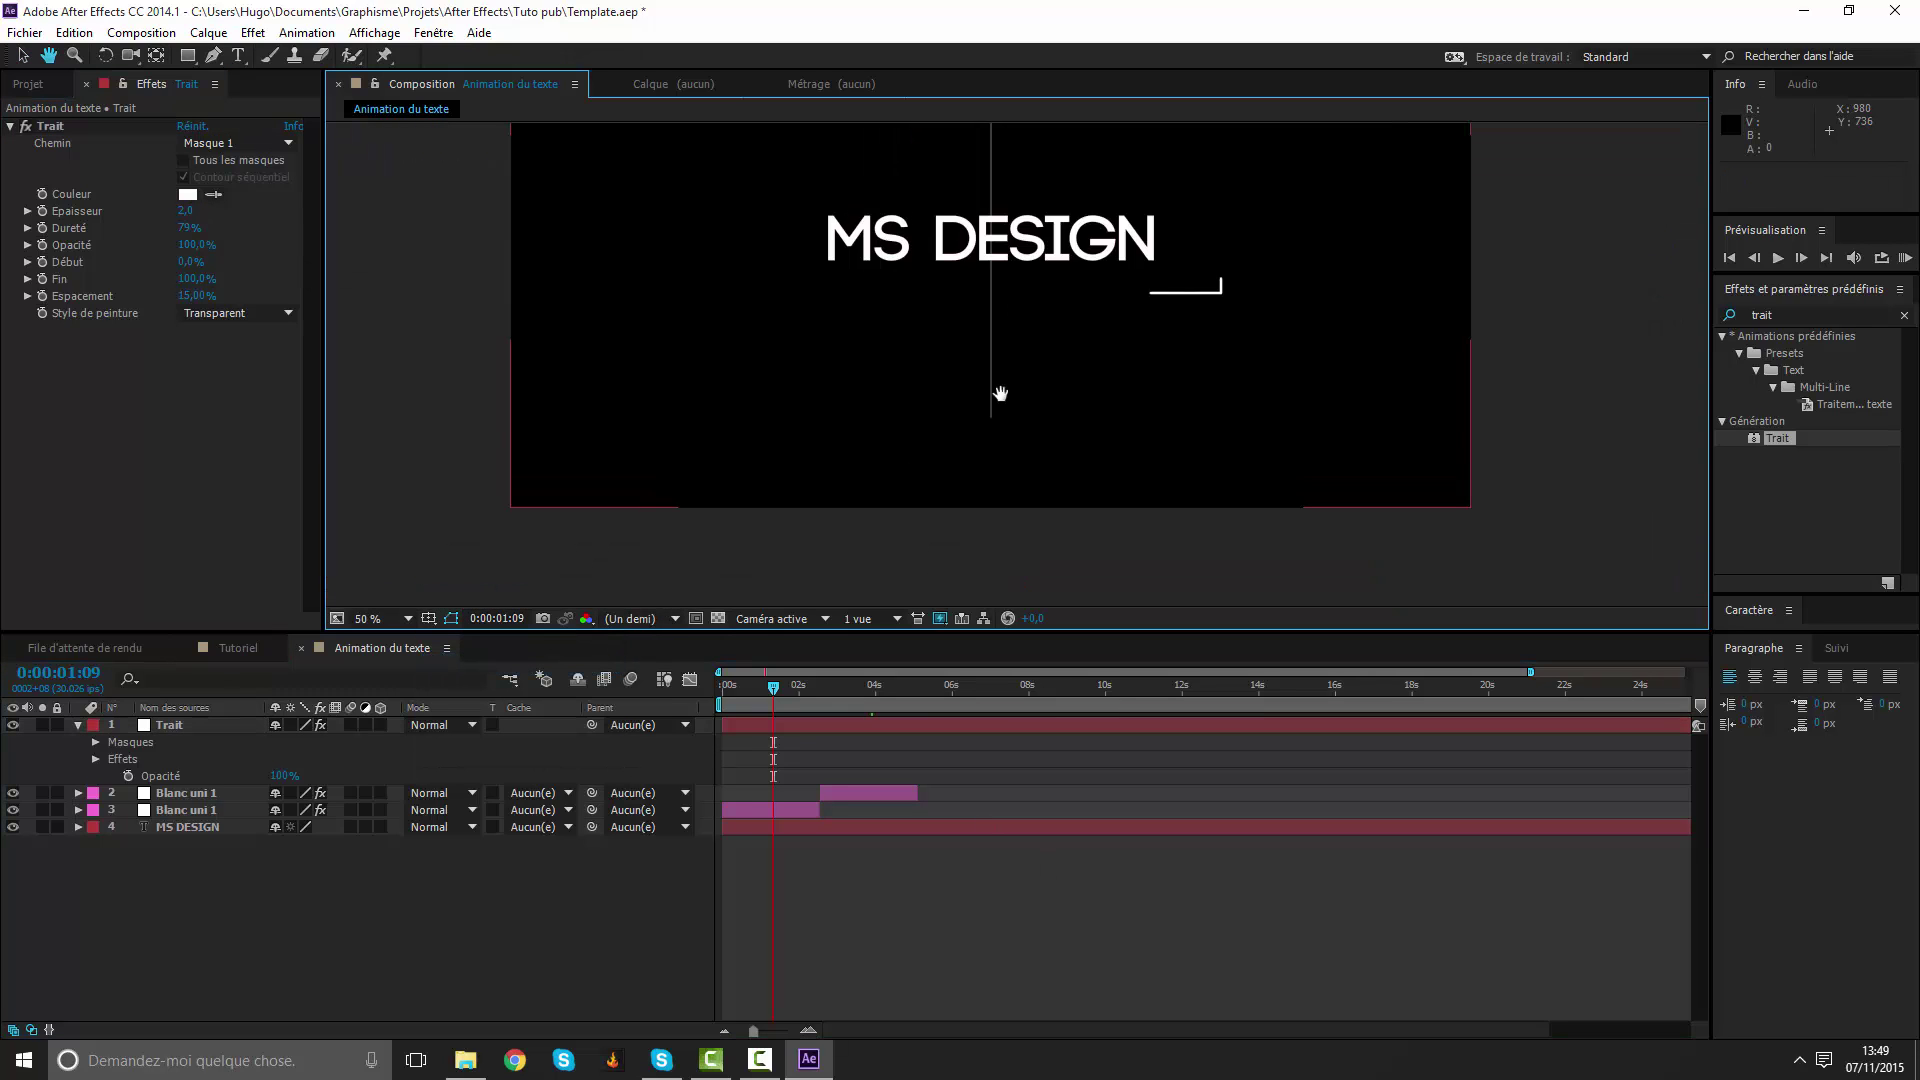
{"action": "left_click_drag", "start_coordinate": [998, 433], "coordinate": [990, 503]}
Set the stroke thickness to 4 and reduce the stroke's end to 0%.
{"action": "left_click", "coordinate": [186, 211]}
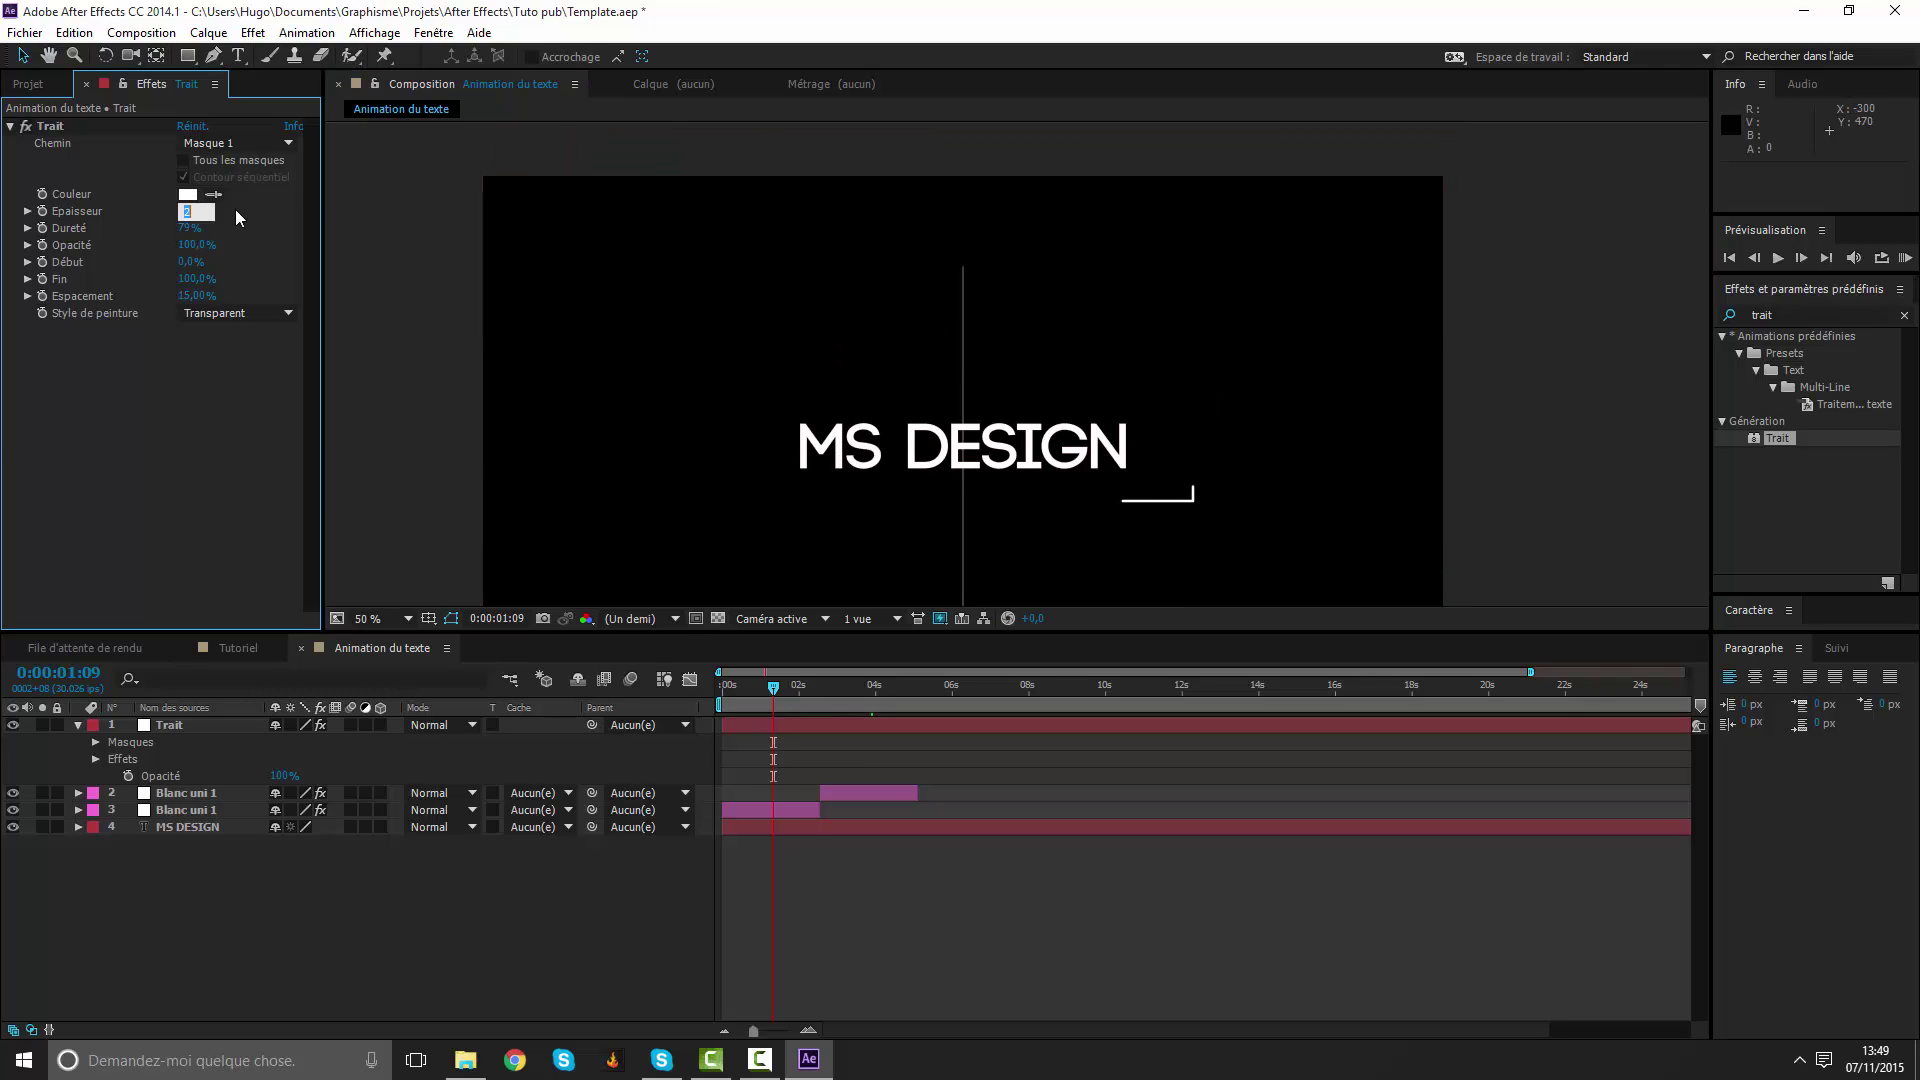
{"action": "type", "text": "4"}
{"action": "key", "text": "Return"}
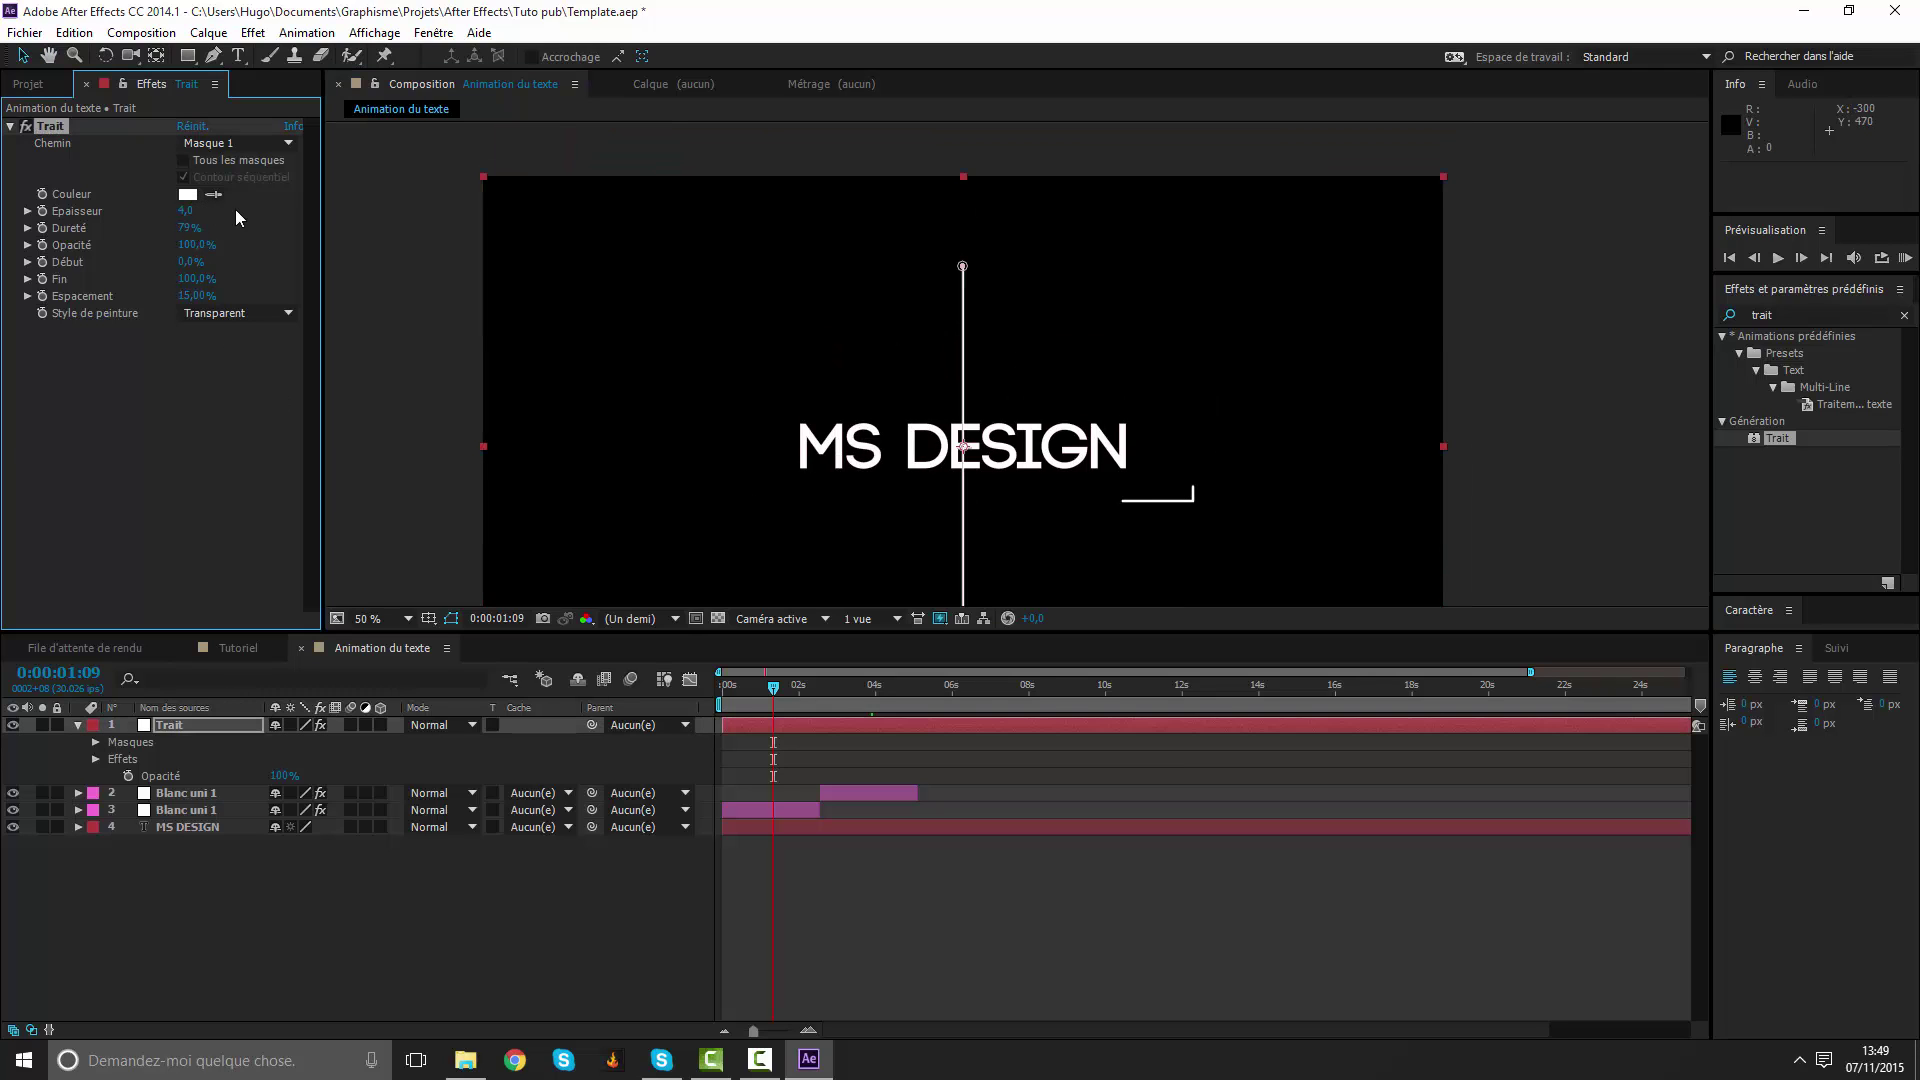
{"action": "left_click", "coordinate": [924, 880]}
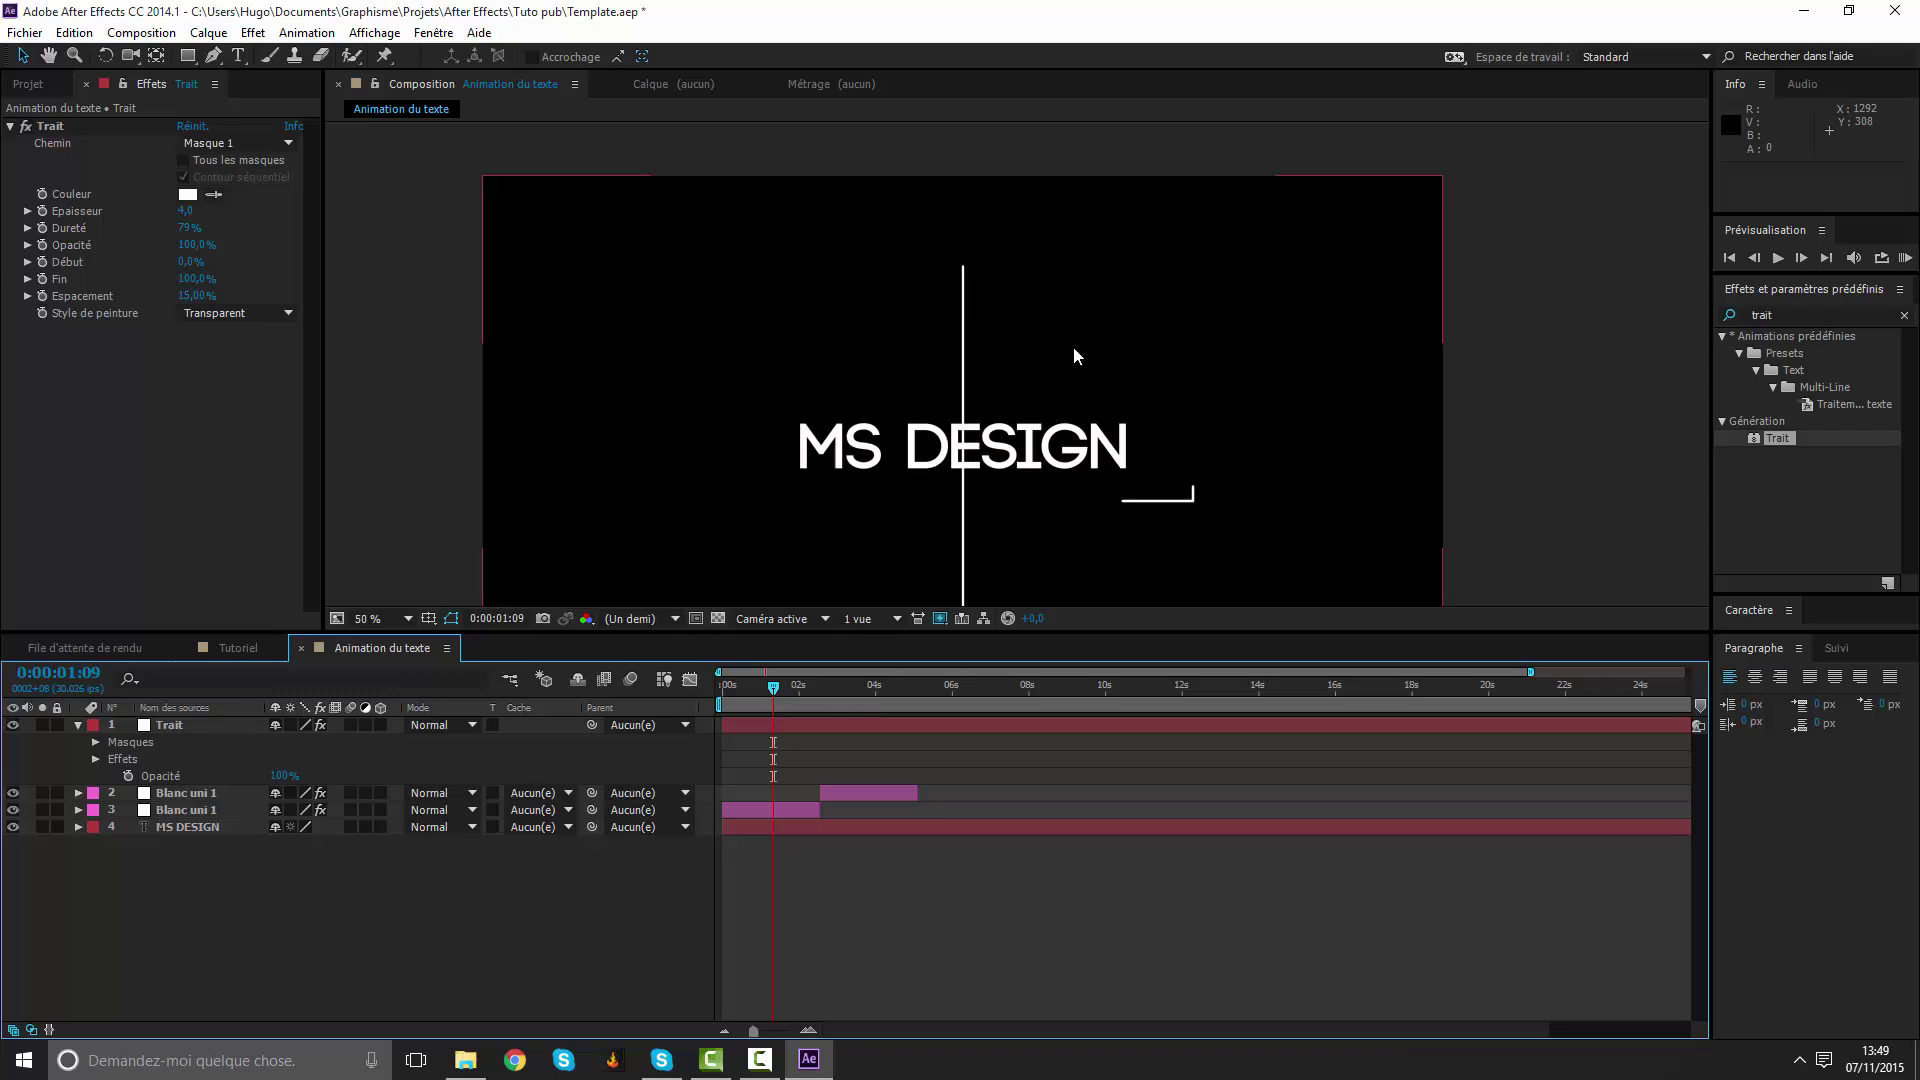
{"action": "key", "text": "space"}
{"action": "left_click_drag", "start_coordinate": [1086, 460], "coordinate": [1067, 365]}
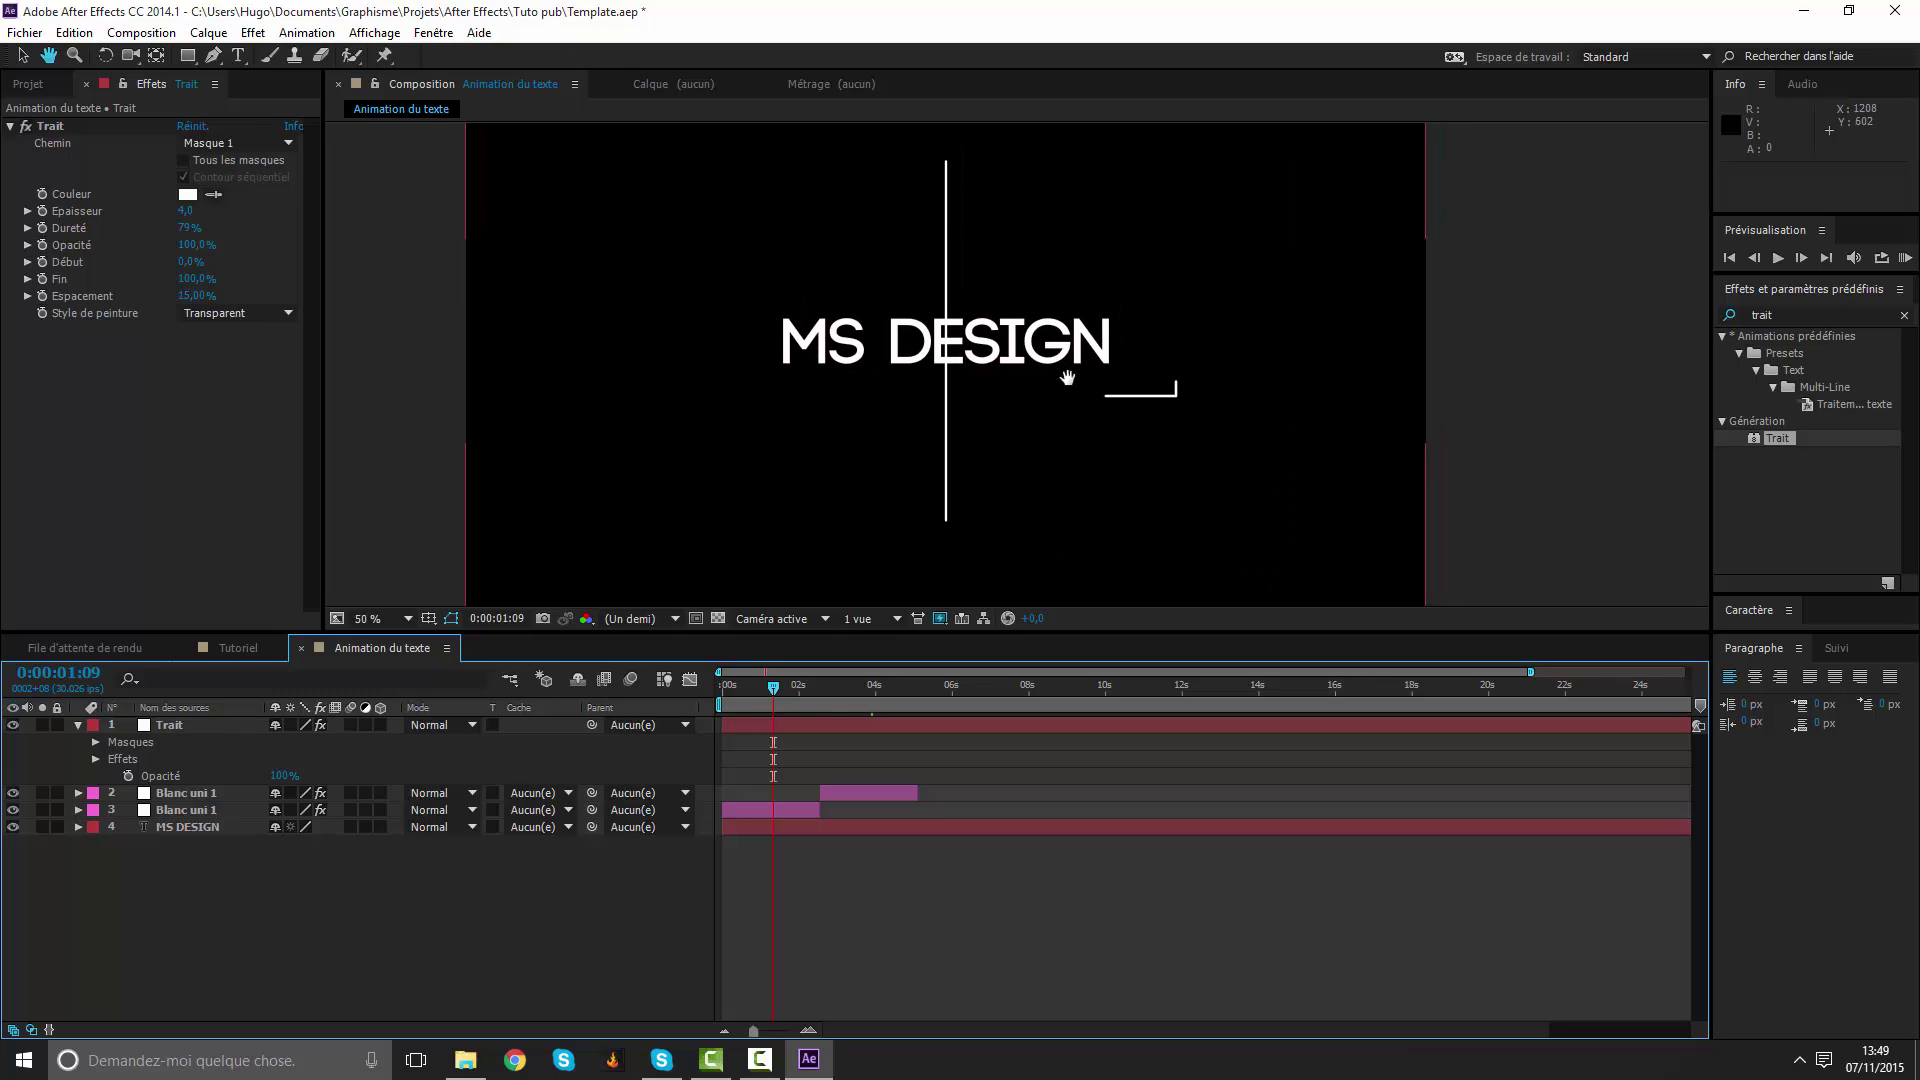
{"action": "mouse_move", "coordinate": [196, 245]}
{"action": "left_mouse_down"}
{"action": "mouse_move", "coordinate": [219, 262]}
{"action": "mouse_move", "coordinate": [250, 401]}
{"action": "left_mouse_up"}
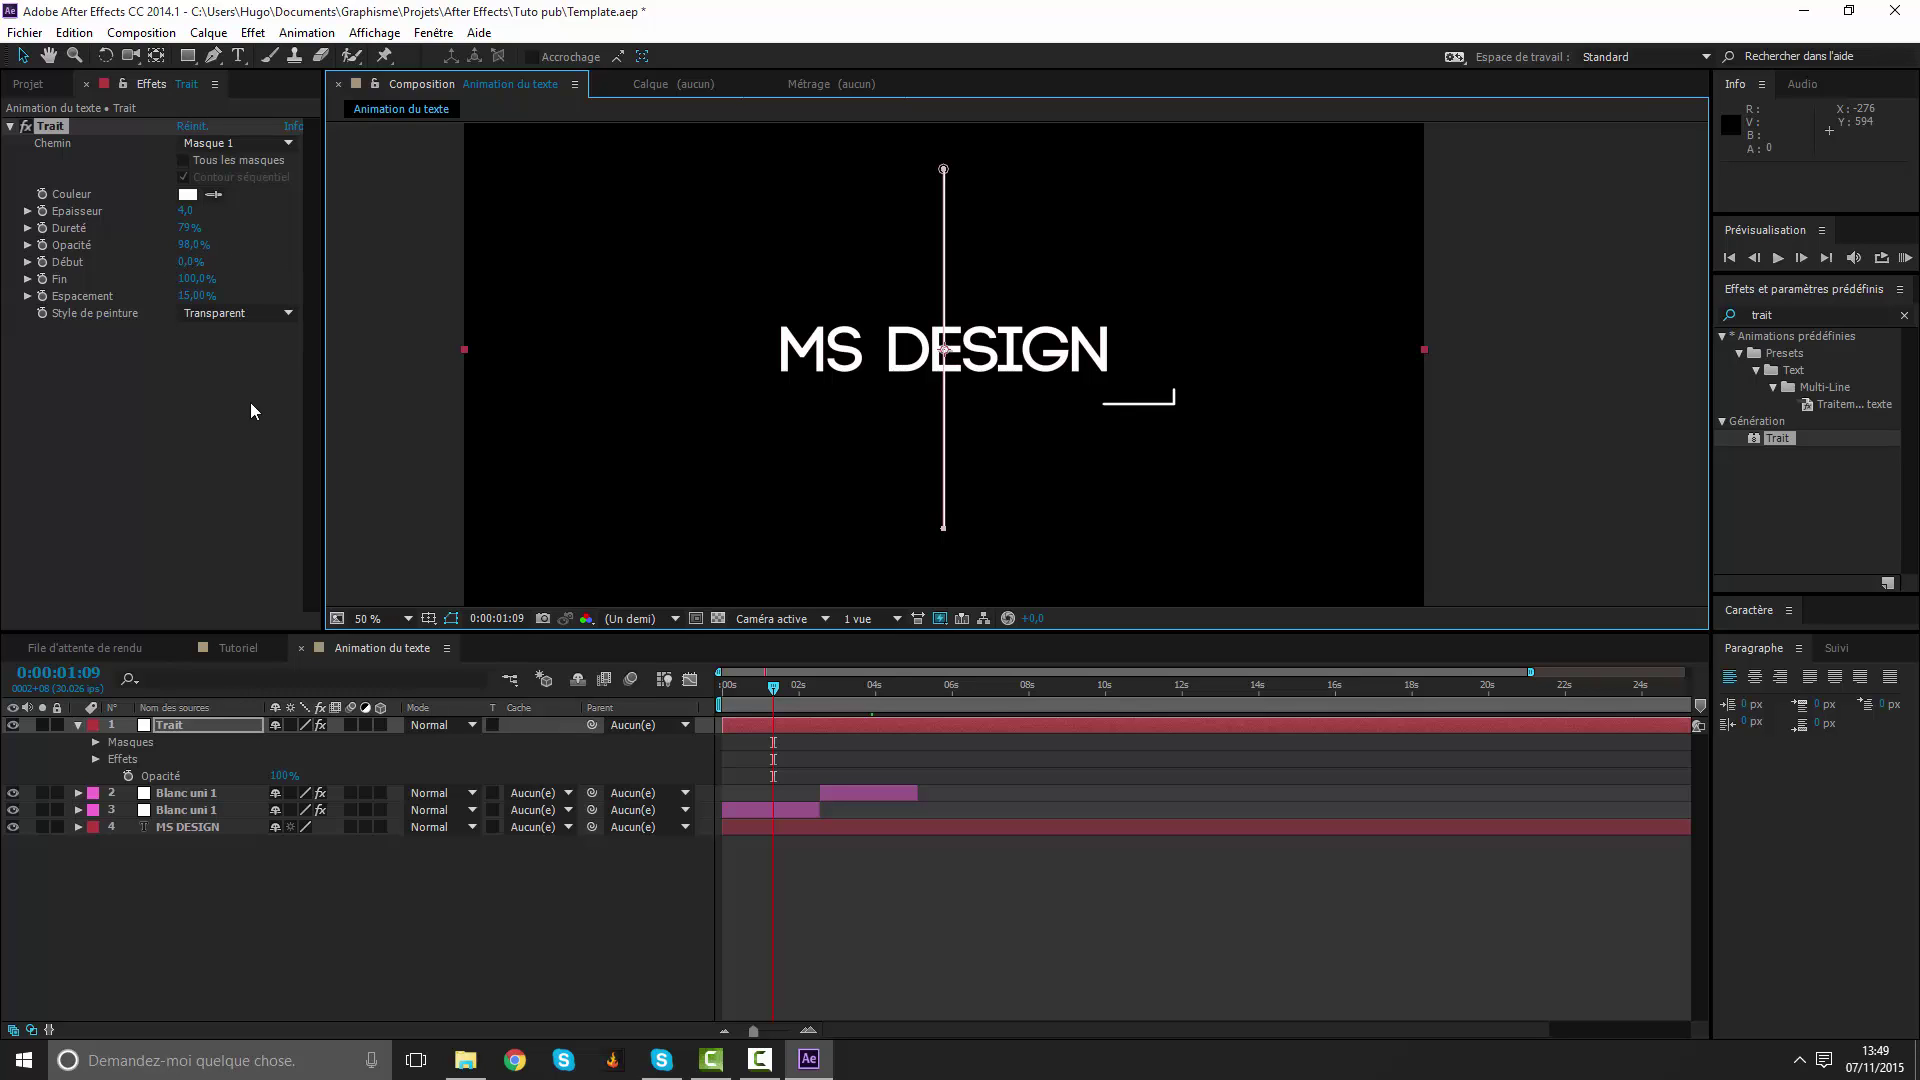
{"action": "left_click", "coordinate": [172, 375]}
{"action": "left_click_drag", "start_coordinate": [188, 245], "coordinate": [55, 310]}
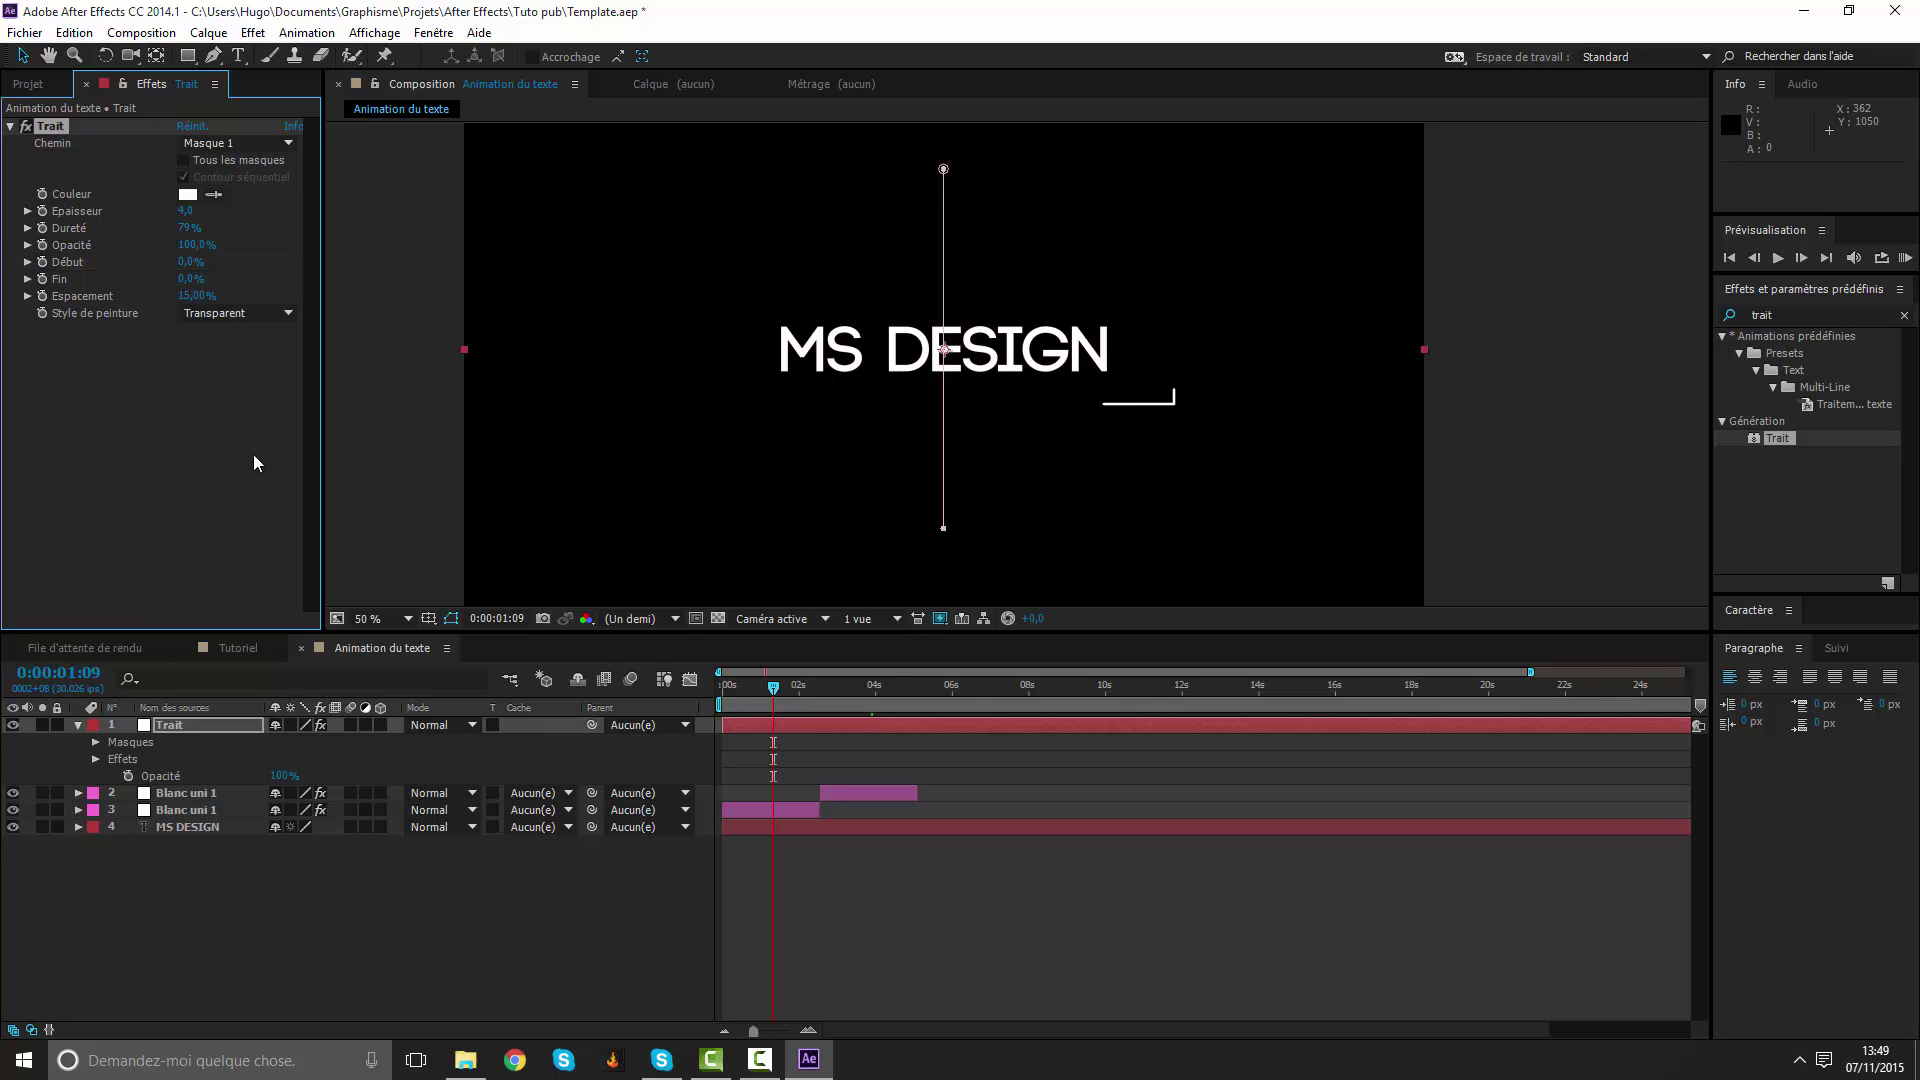
Solo Trait and keyframe stroke start and end from 0% to 100% at 2 seconds.
{"action": "key", "text": "Home"}
{"action": "left_click", "coordinate": [148, 850]}
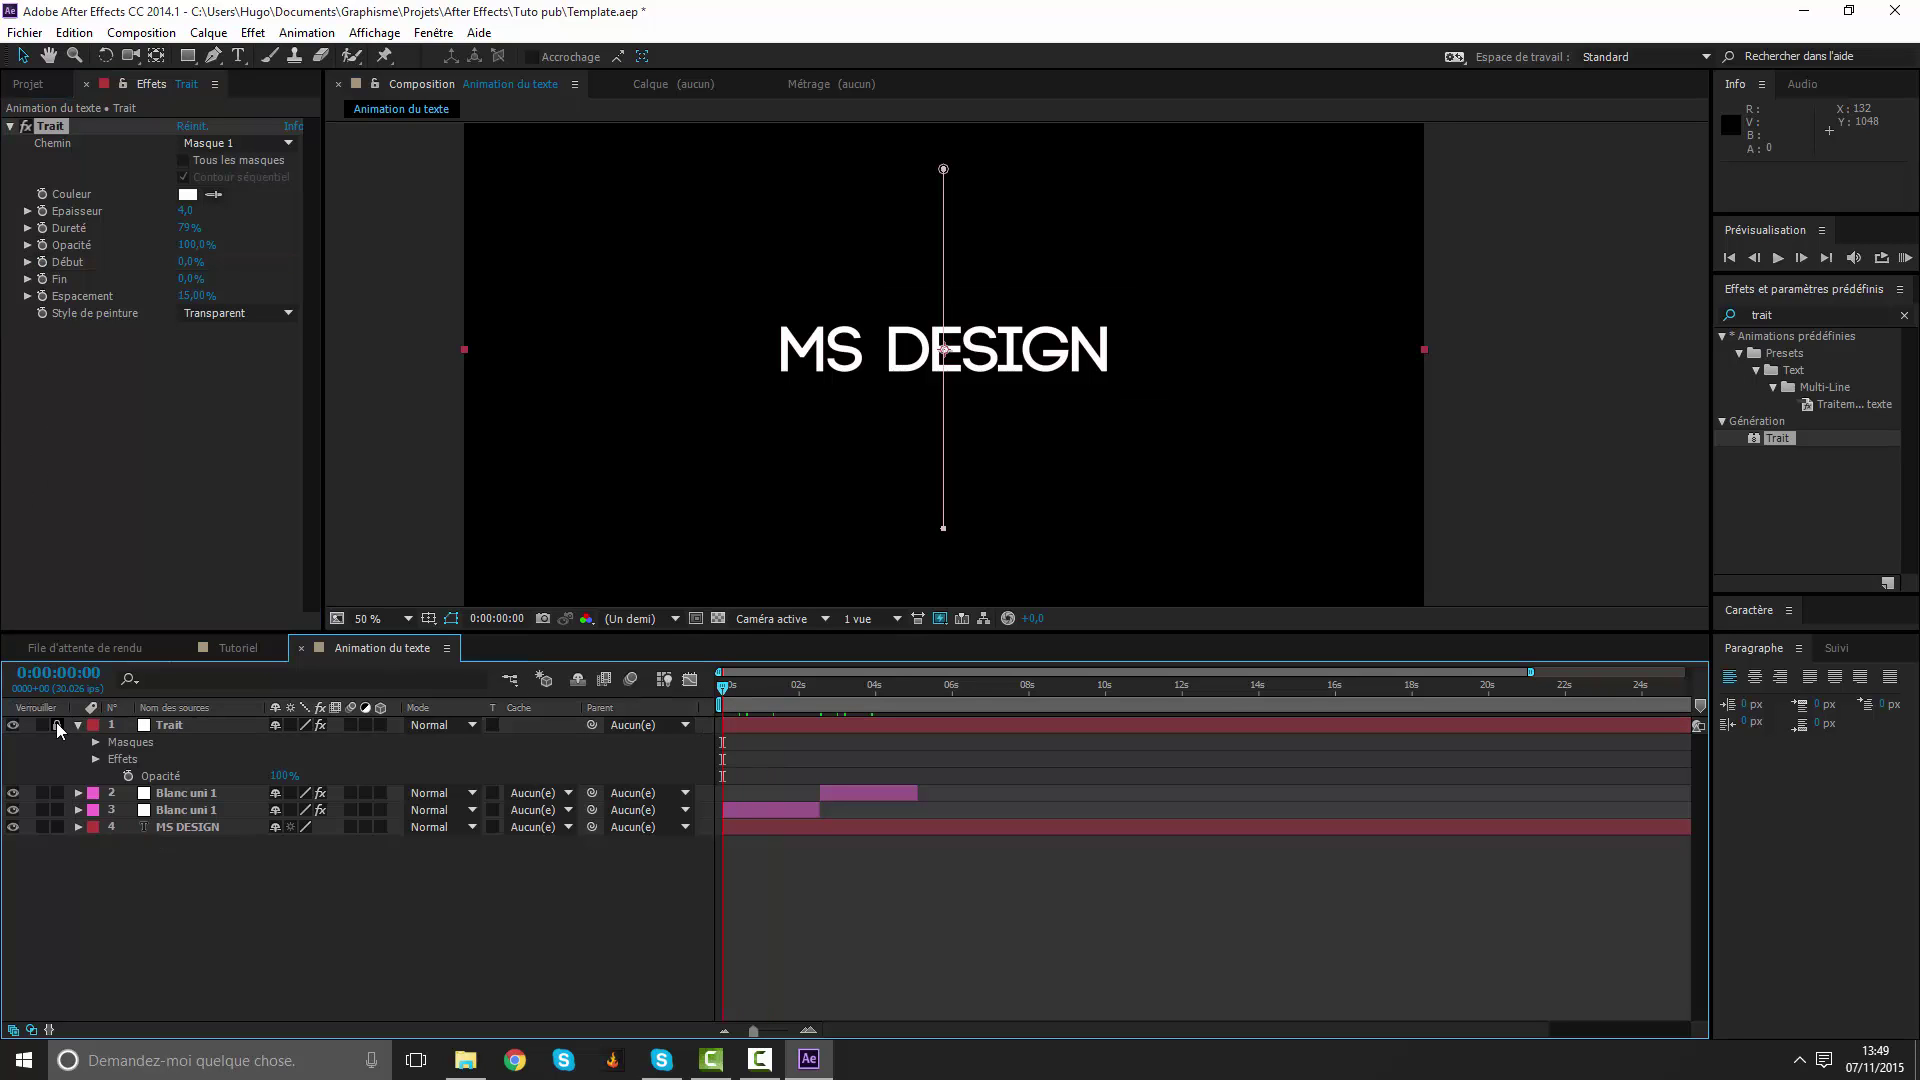
{"action": "left_click", "coordinate": [41, 724]}
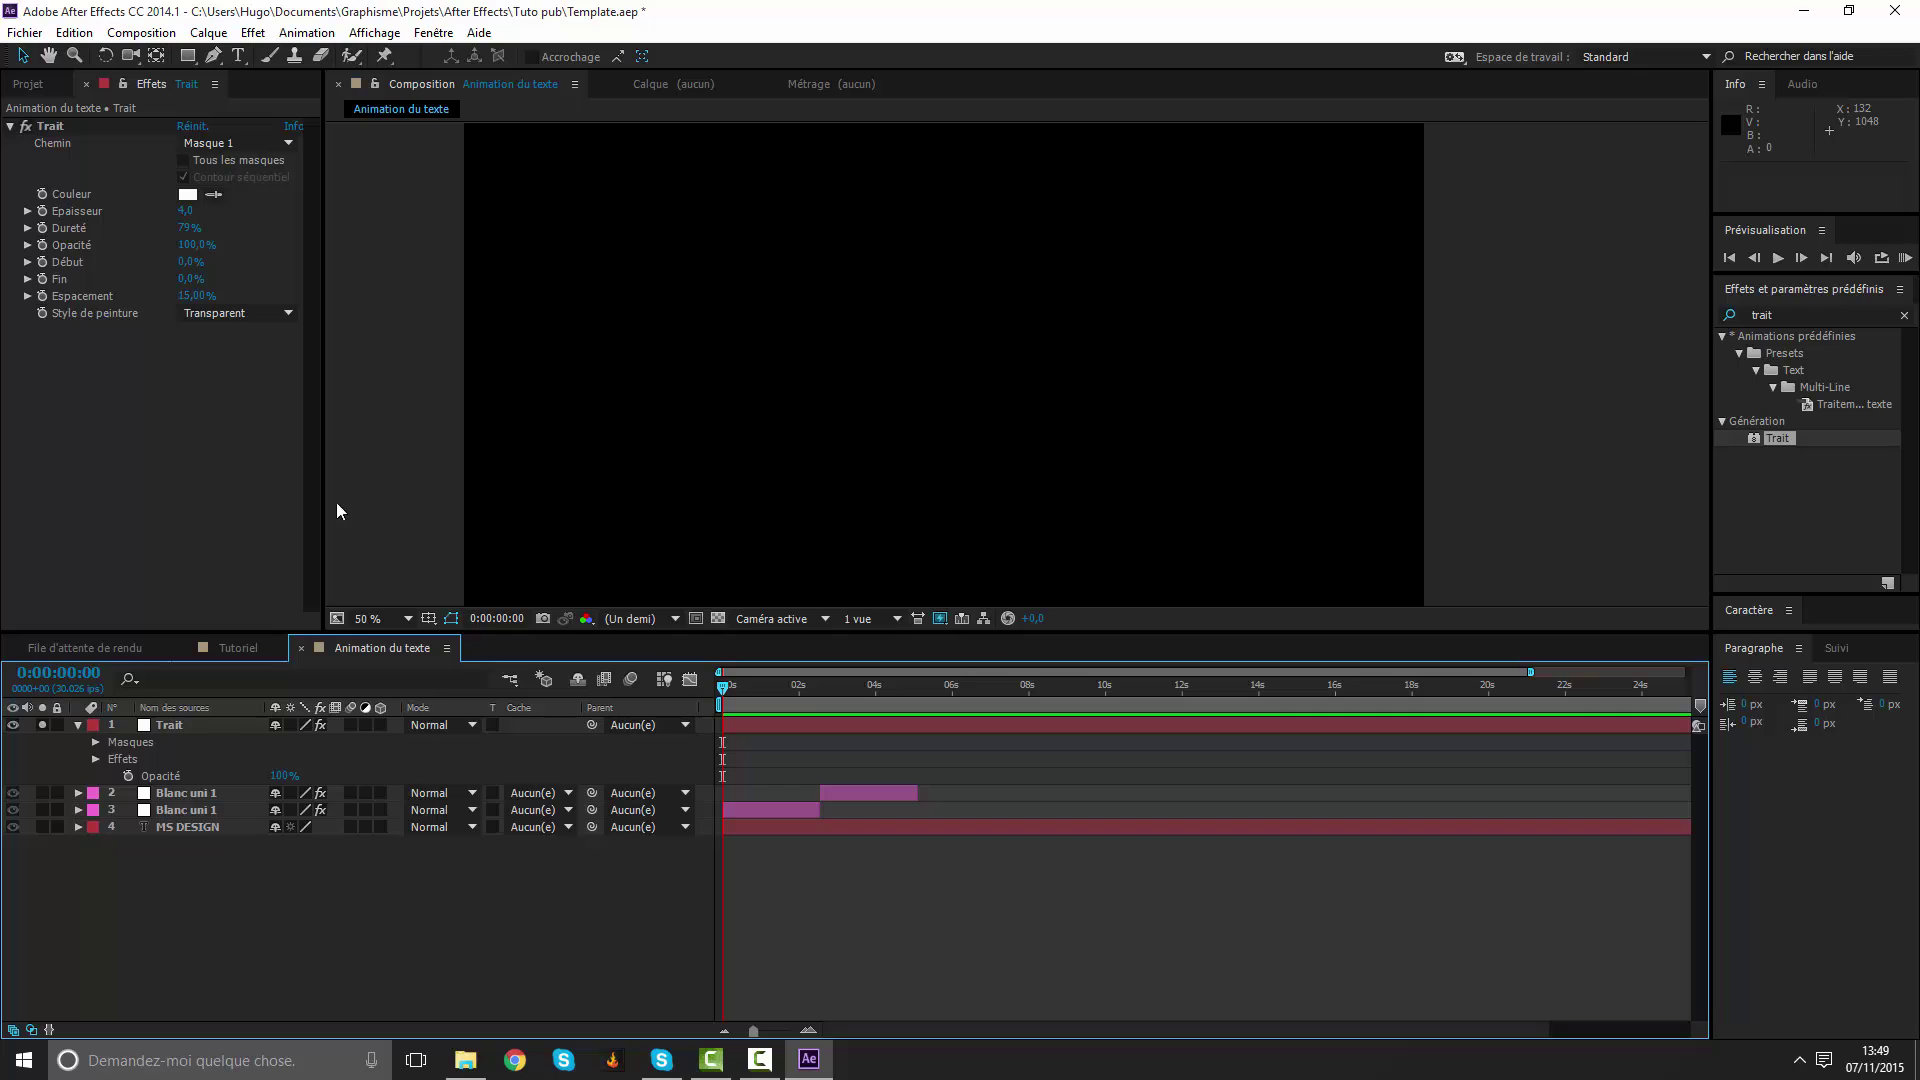
{"action": "left_click", "coordinate": [754, 722]}
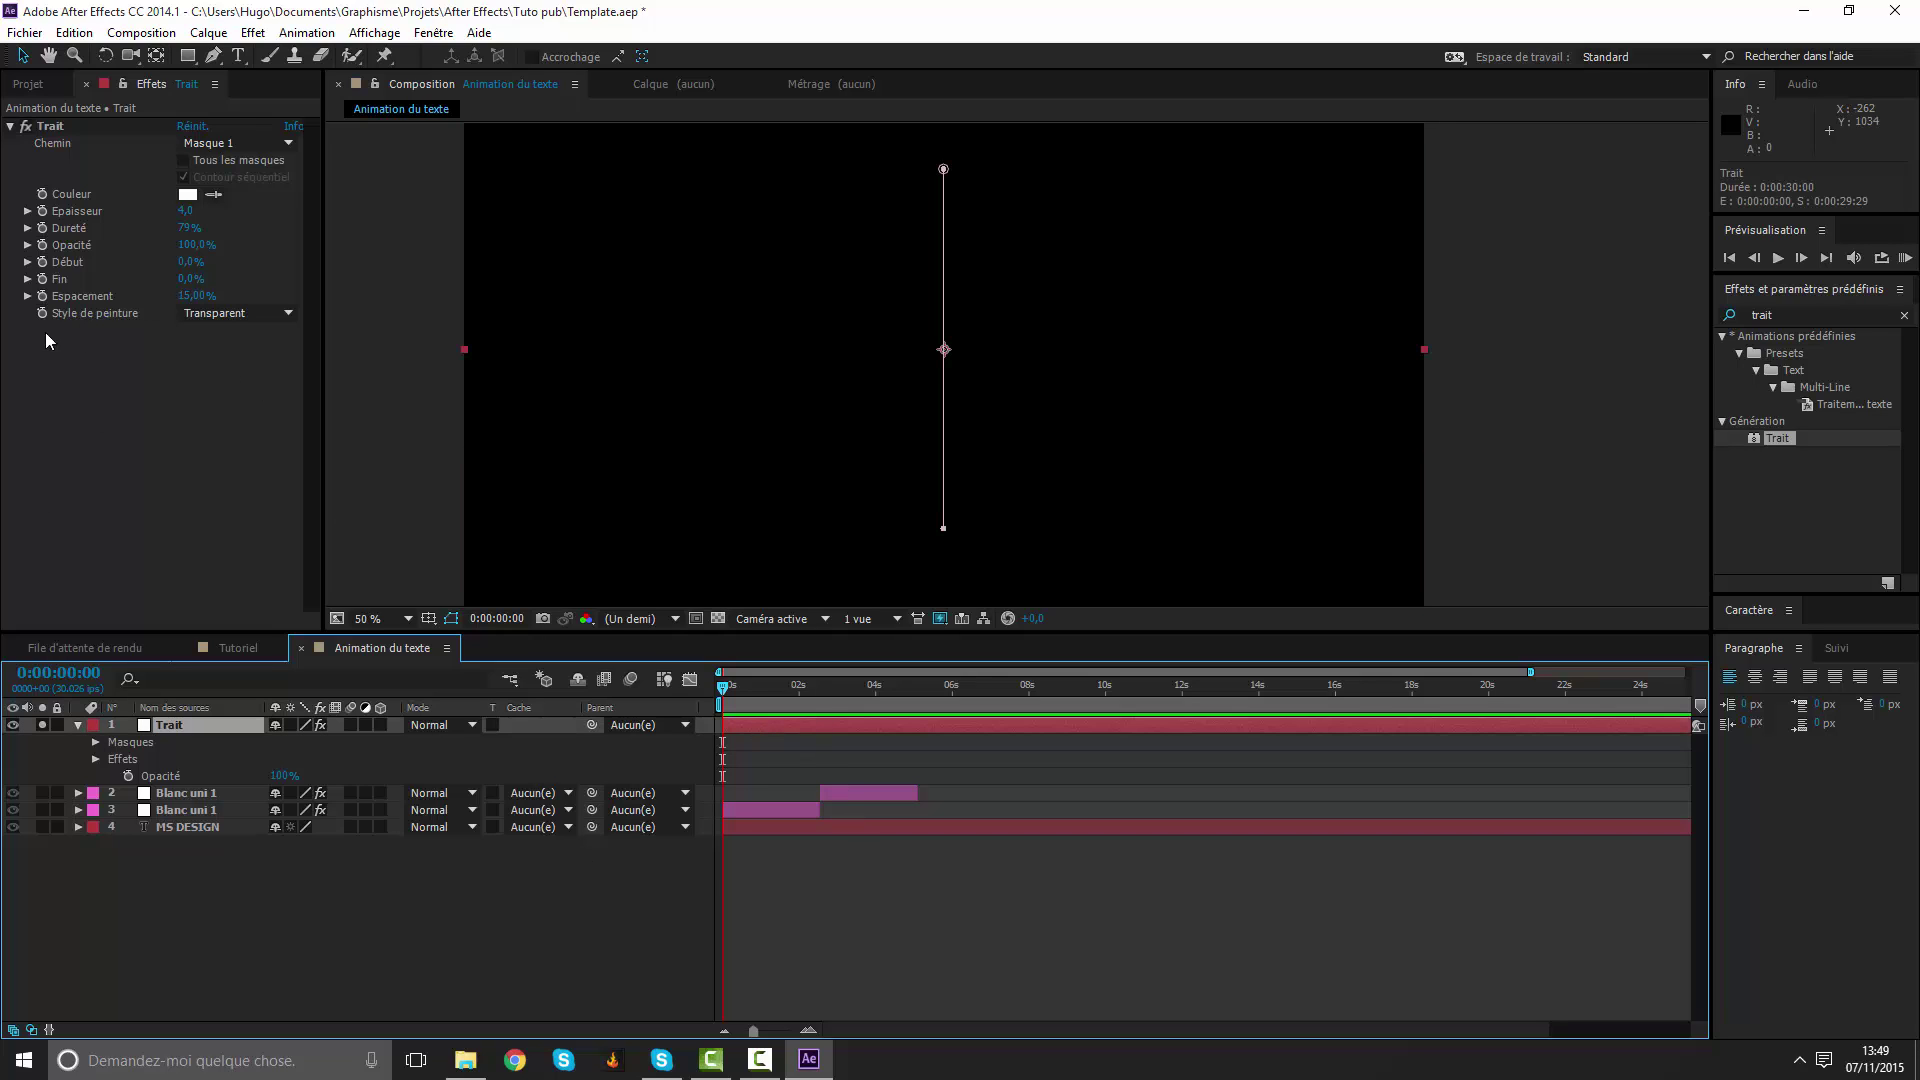
{"action": "left_click", "coordinate": [42, 261]}
{"action": "left_click", "coordinate": [42, 278]}
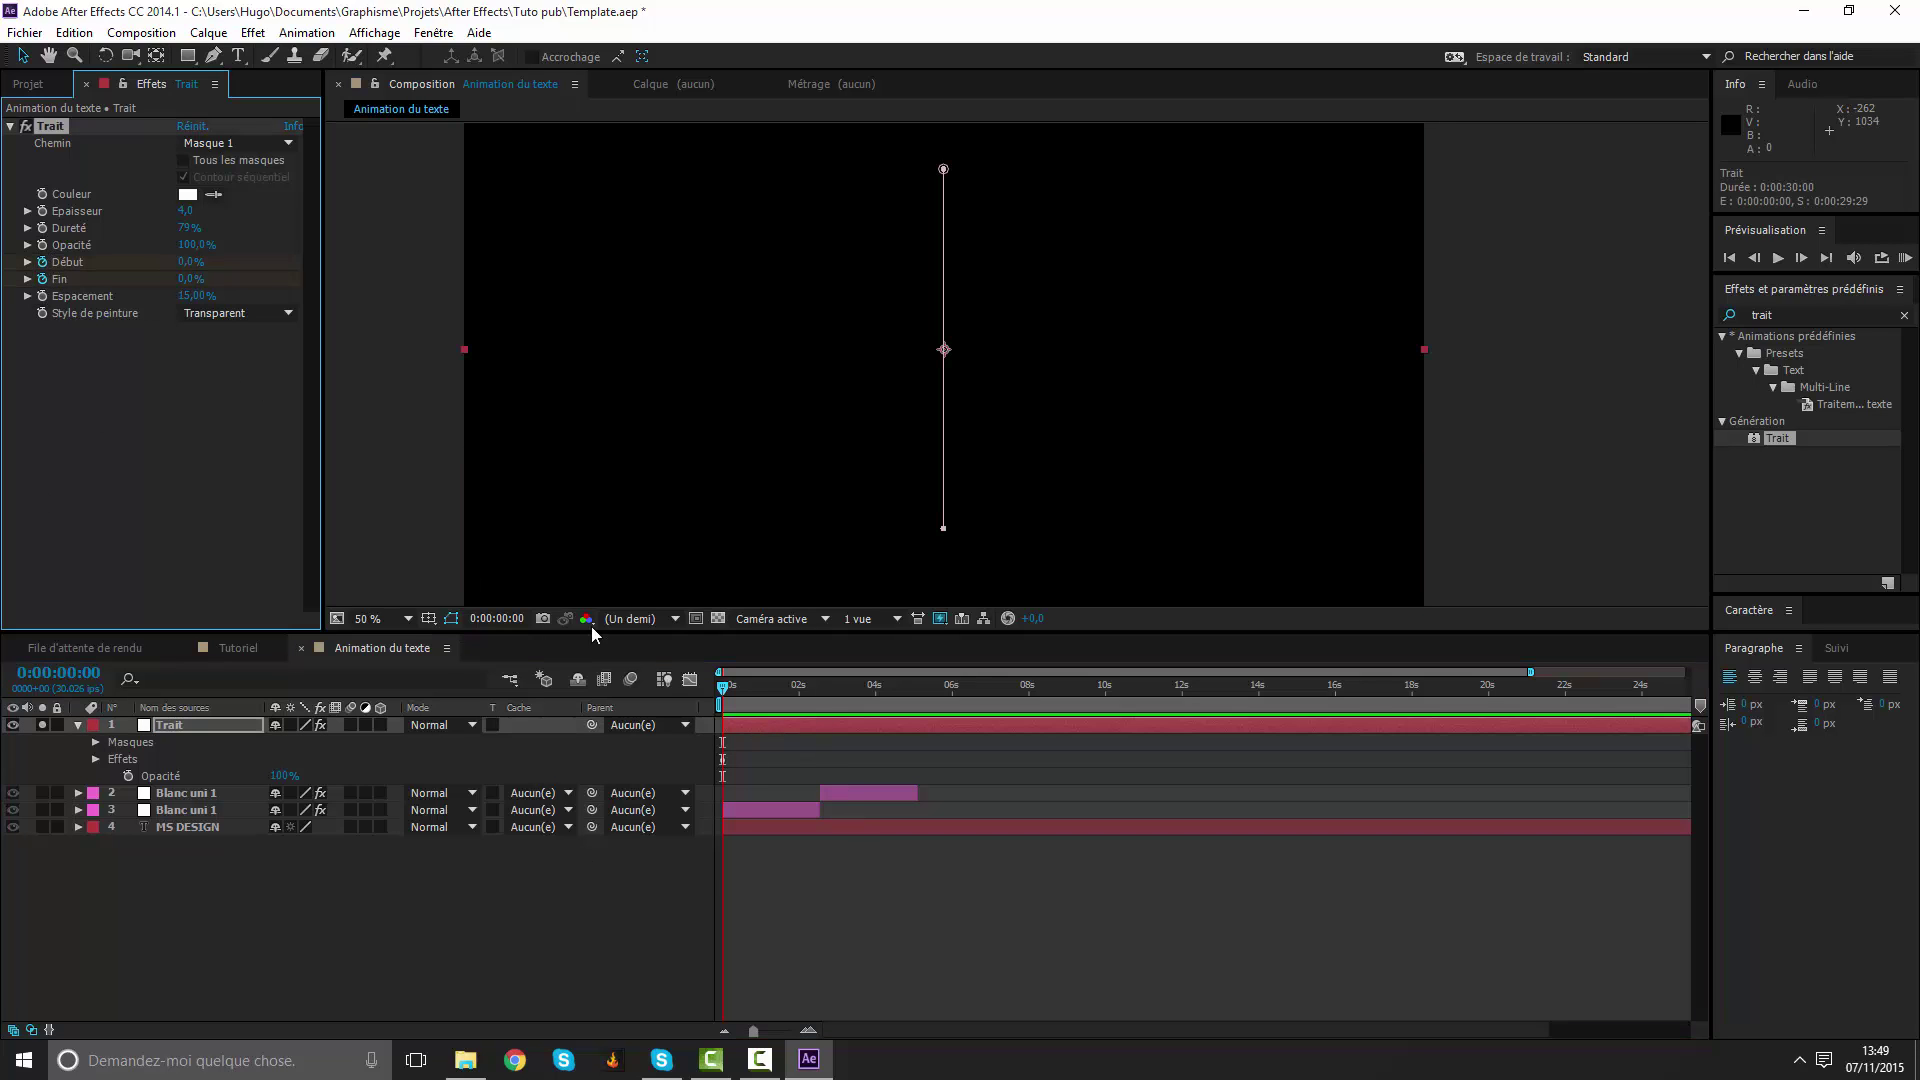
{"action": "left_click", "coordinate": [800, 685]}
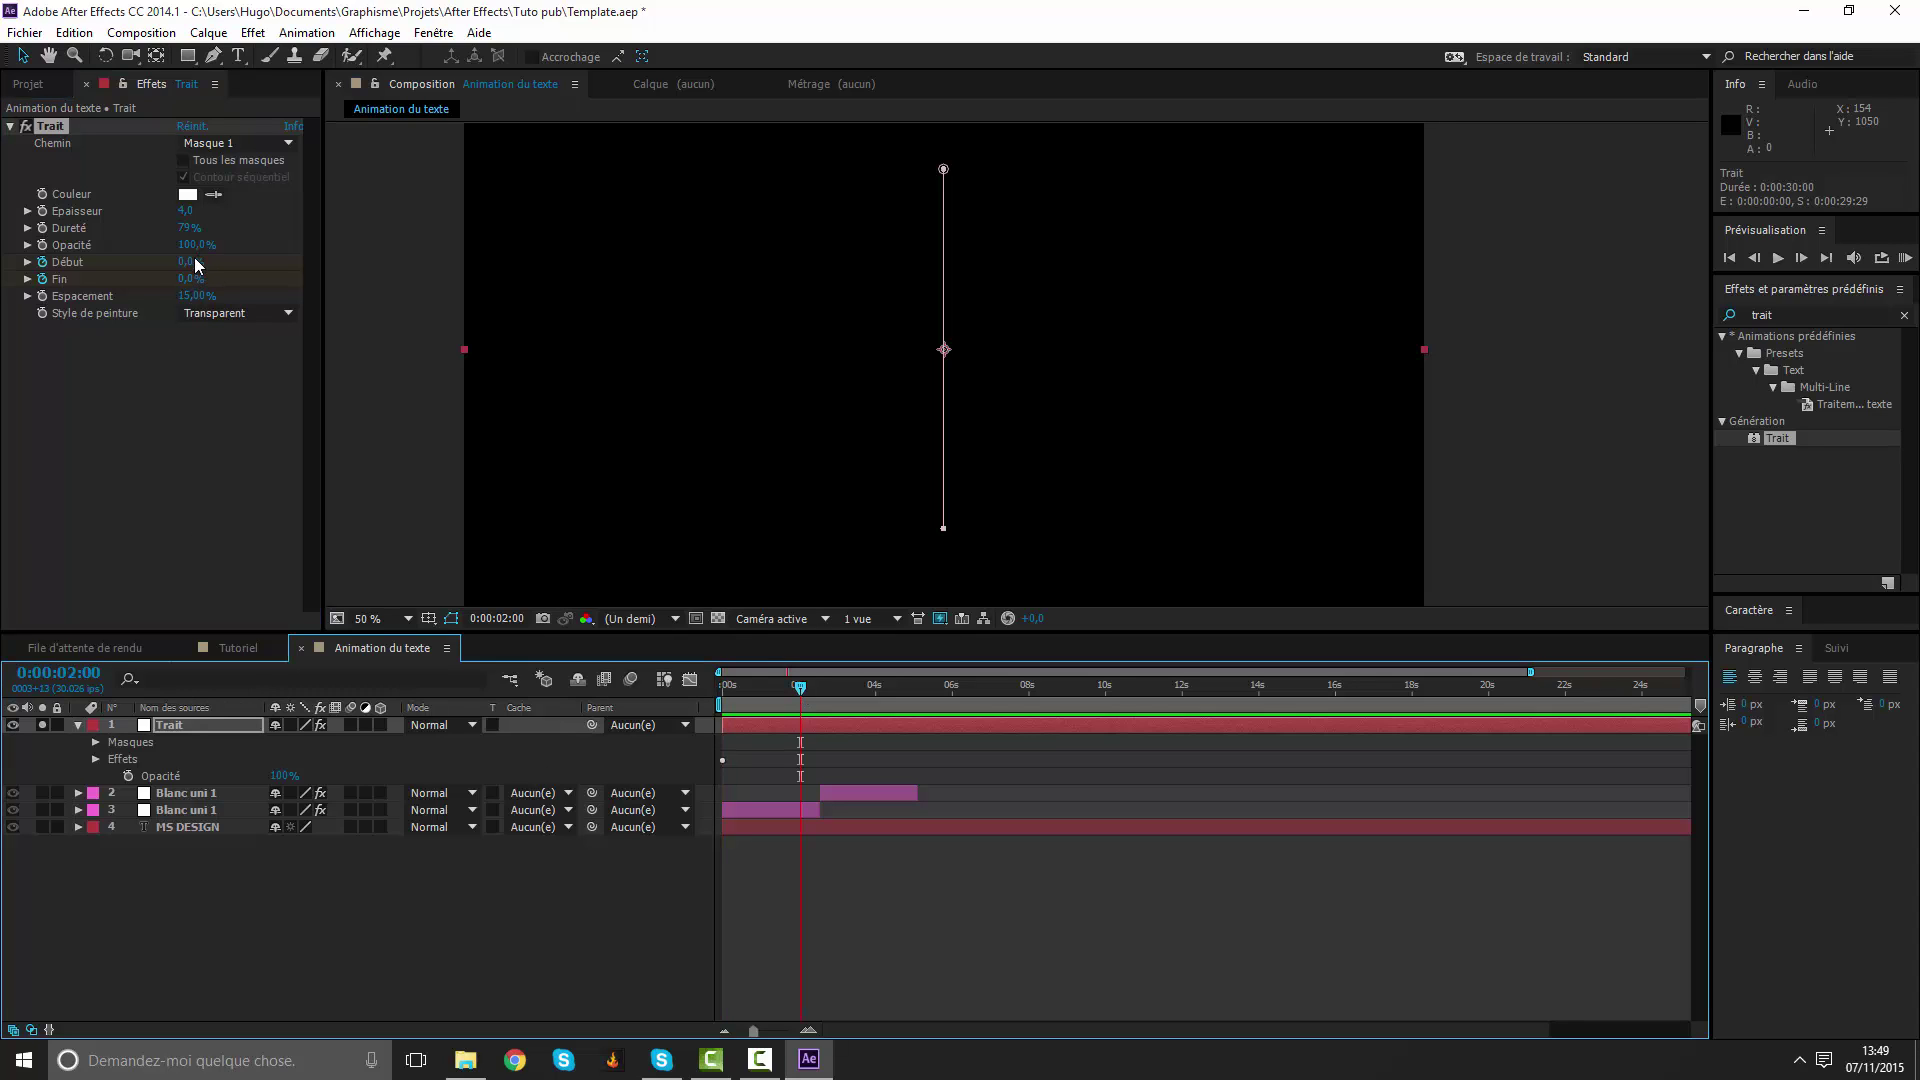
{"action": "mouse_move", "coordinate": [190, 262]}
{"action": "left_mouse_down"}
{"action": "mouse_move", "coordinate": [260, 263]}
{"action": "mouse_move", "coordinate": [240, 279]}
{"action": "left_mouse_up"}
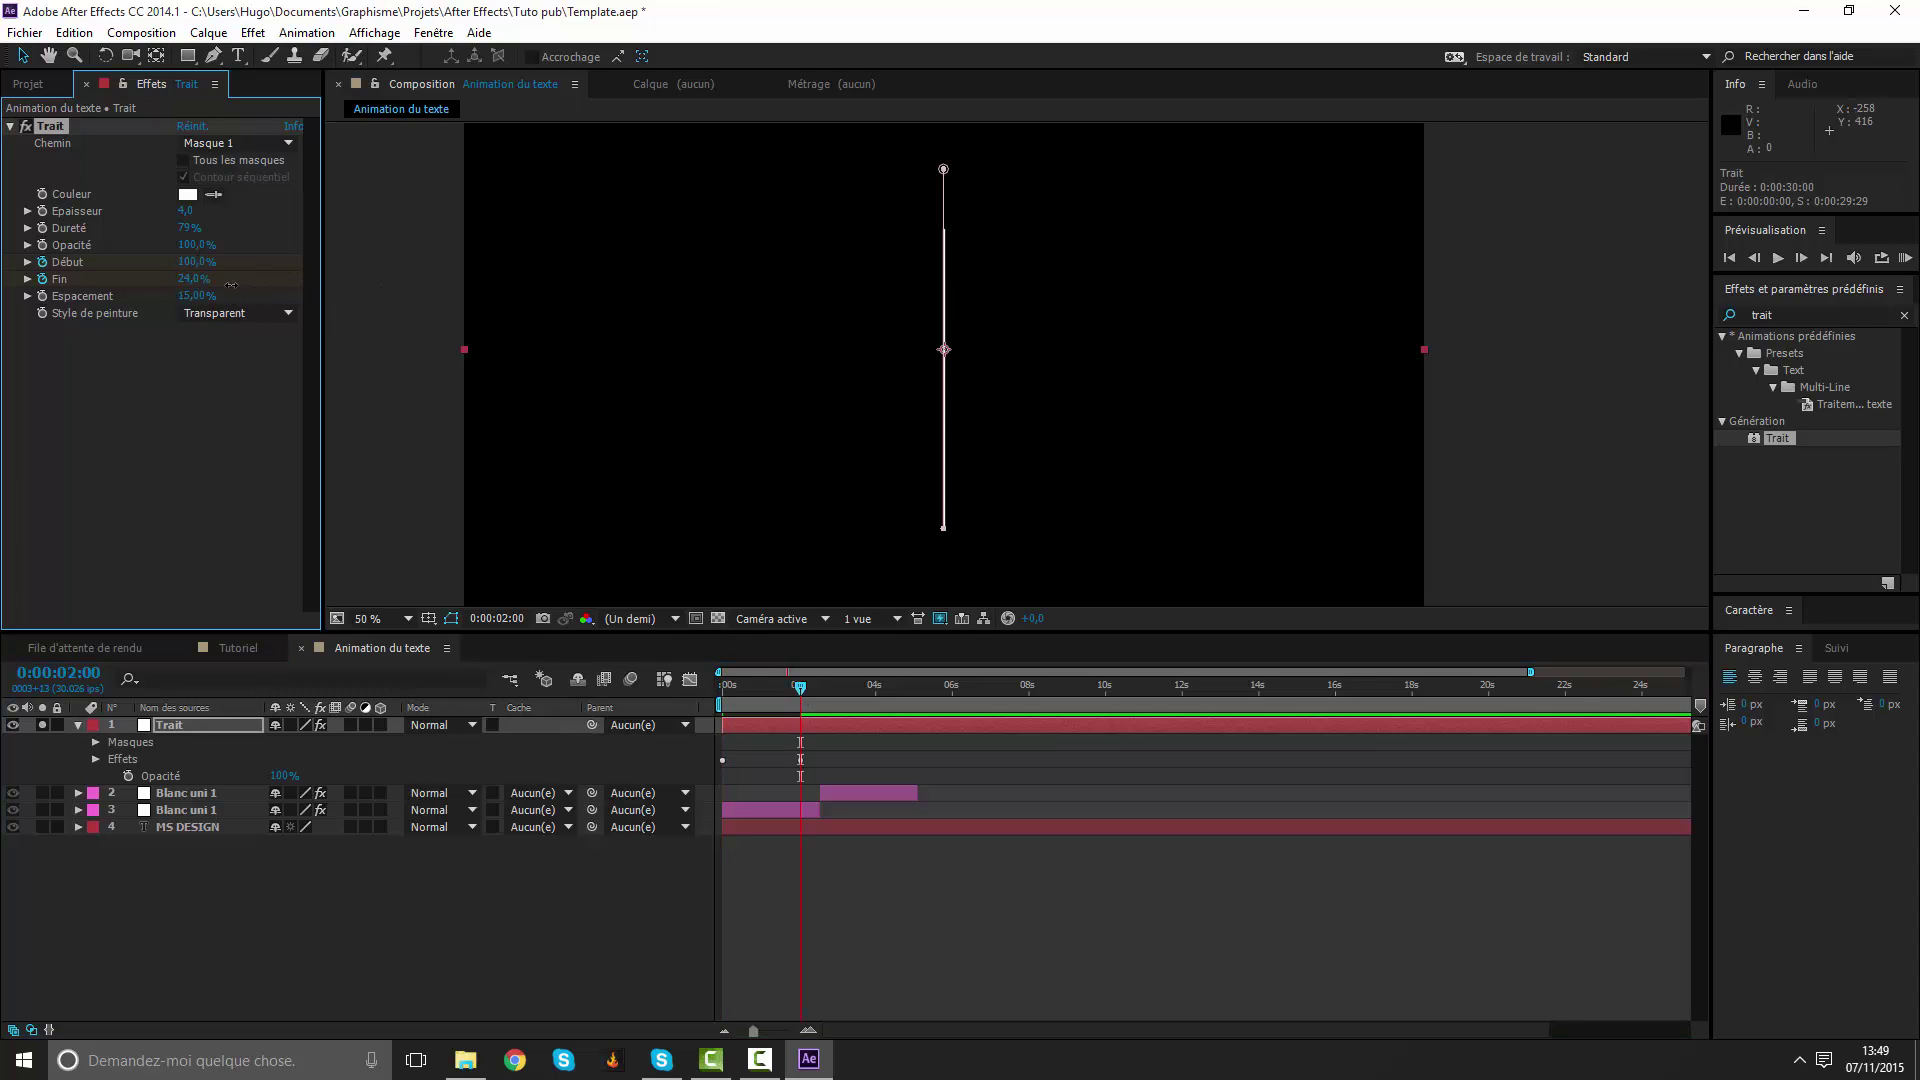
Shift the start keyframes later in time and scrub back to the beginning.
{"action": "left_click", "coordinate": [987, 987]}
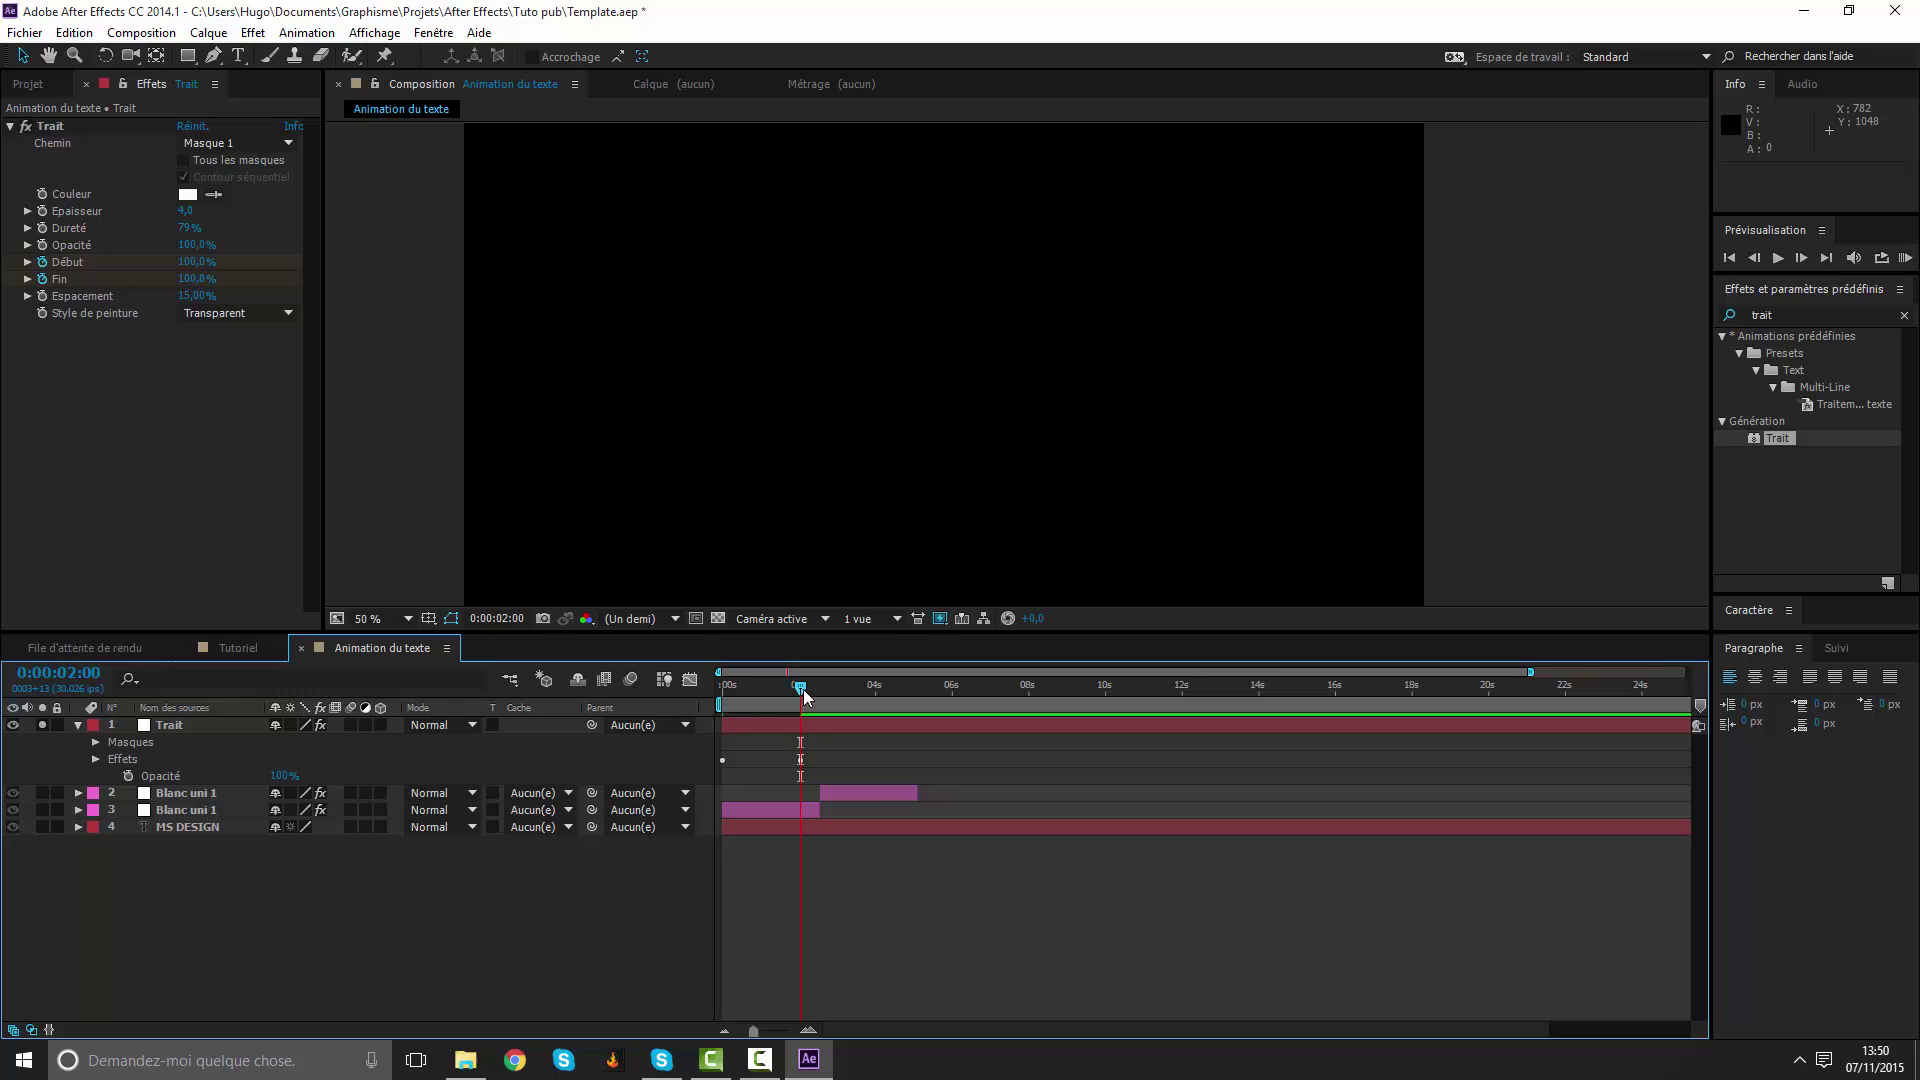
{"action": "left_click", "coordinate": [719, 698]}
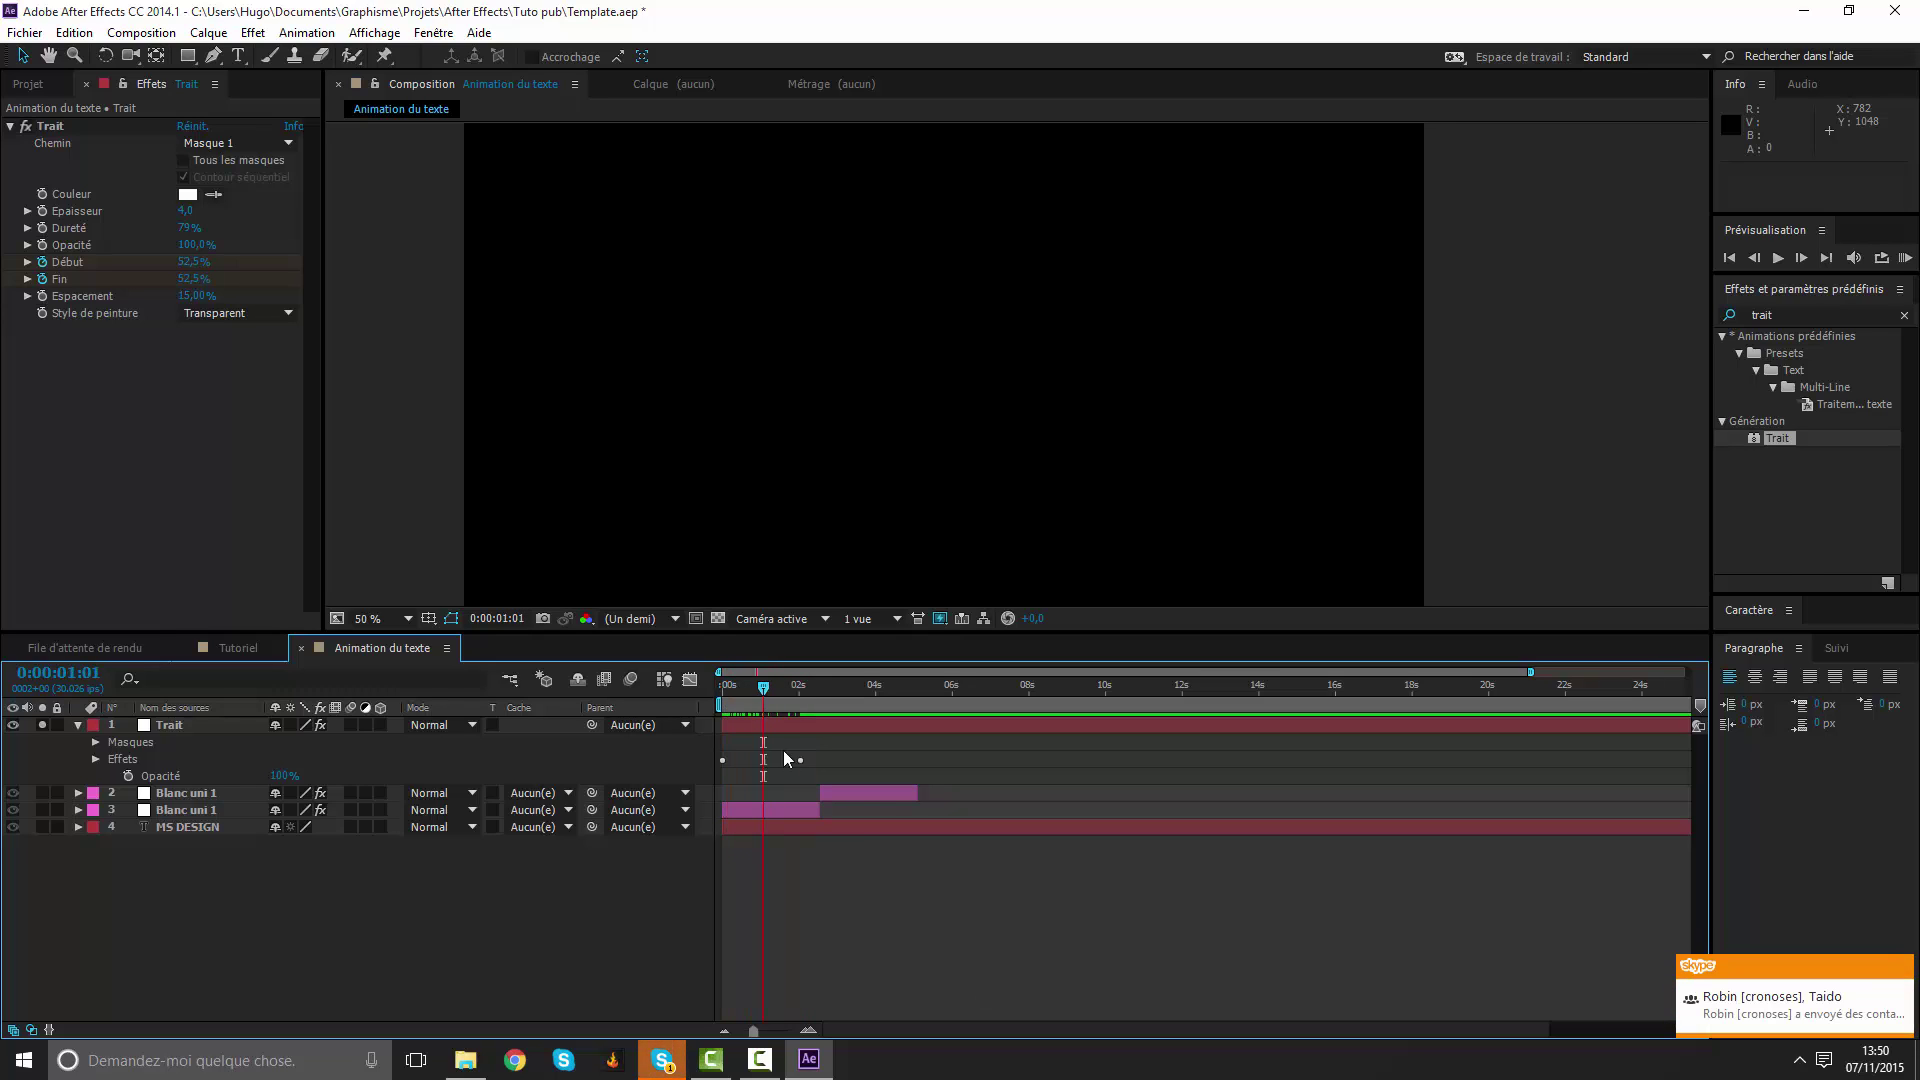
{"action": "left_click", "coordinate": [801, 723]}
{"action": "key", "text": "u"}
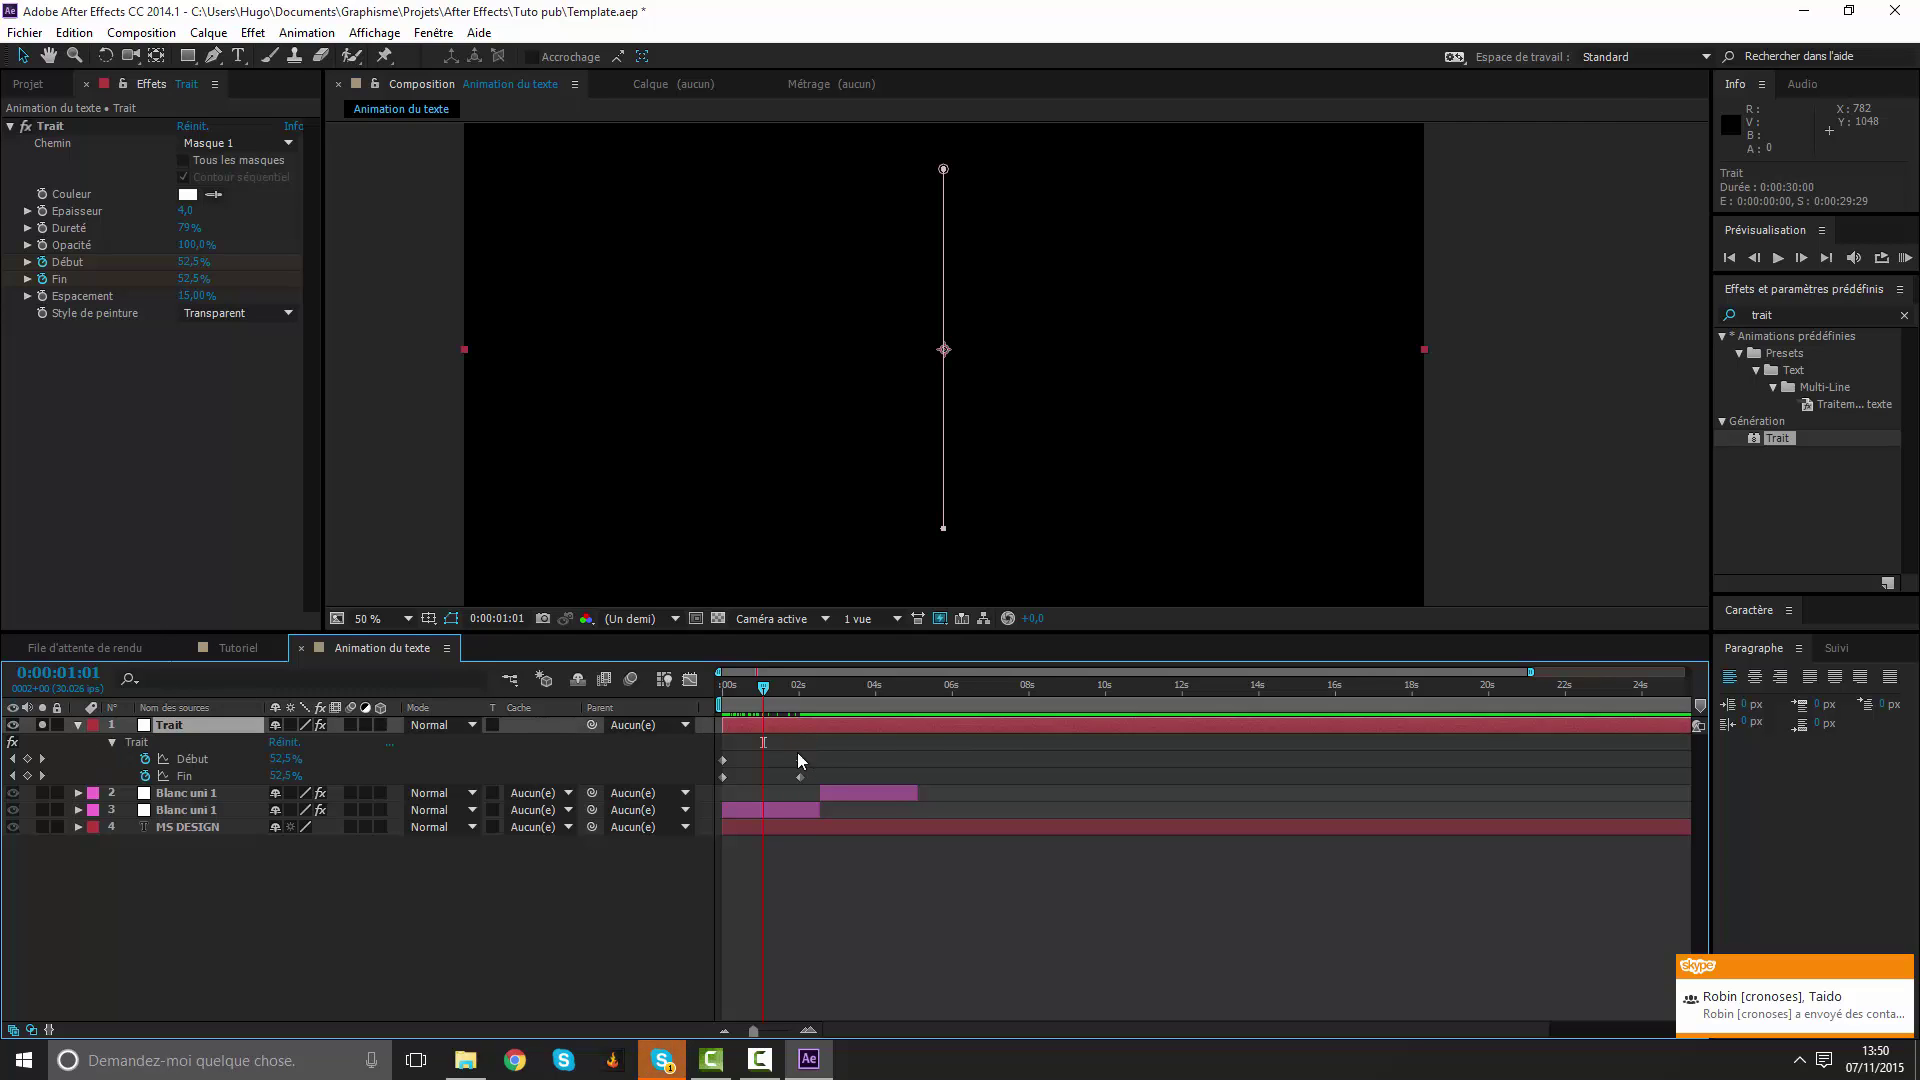
{"action": "left_click_drag", "start_coordinate": [813, 753], "coordinate": [739, 760]}
{"action": "left_click", "coordinate": [811, 688]}
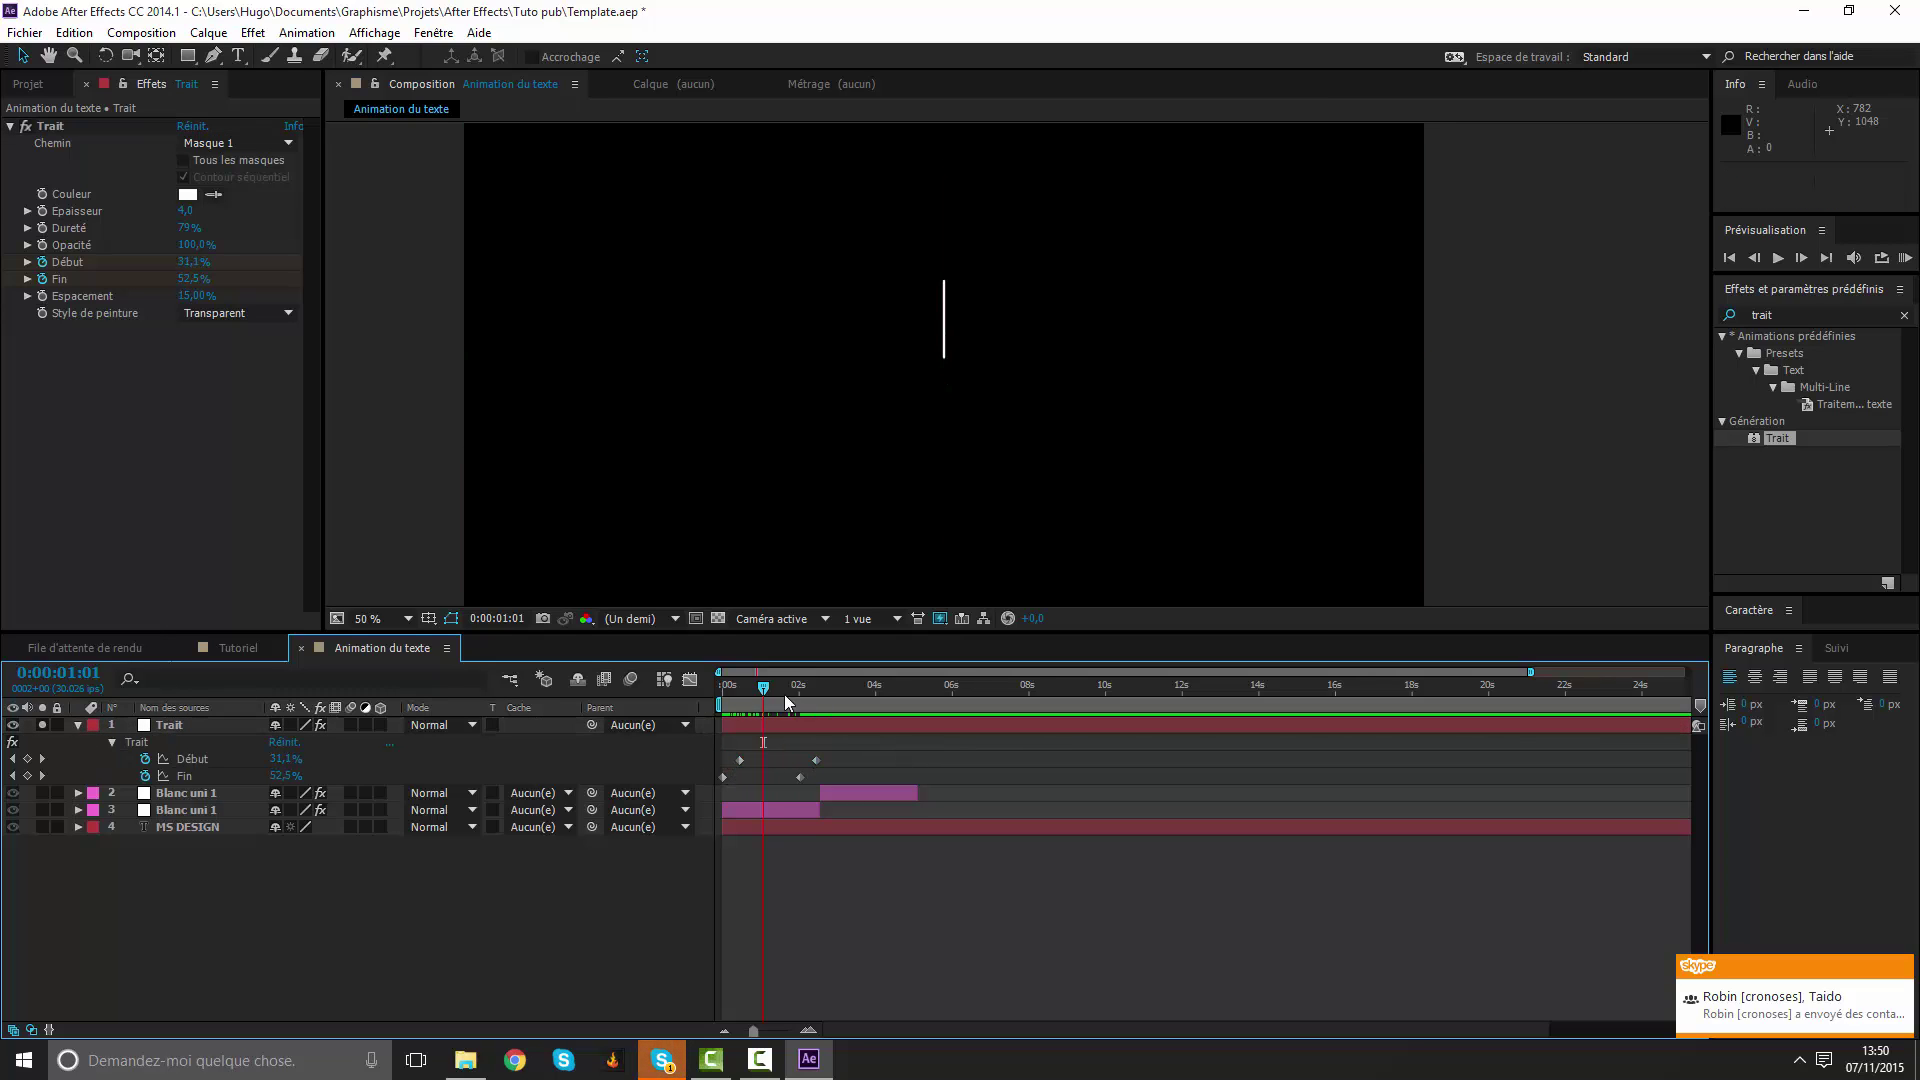
{"action": "left_click_drag", "start_coordinate": [826, 702], "coordinate": [696, 686]}
Delete the Trait stroke effect from the Trait layer.
{"action": "left_click", "coordinate": [254, 729]}
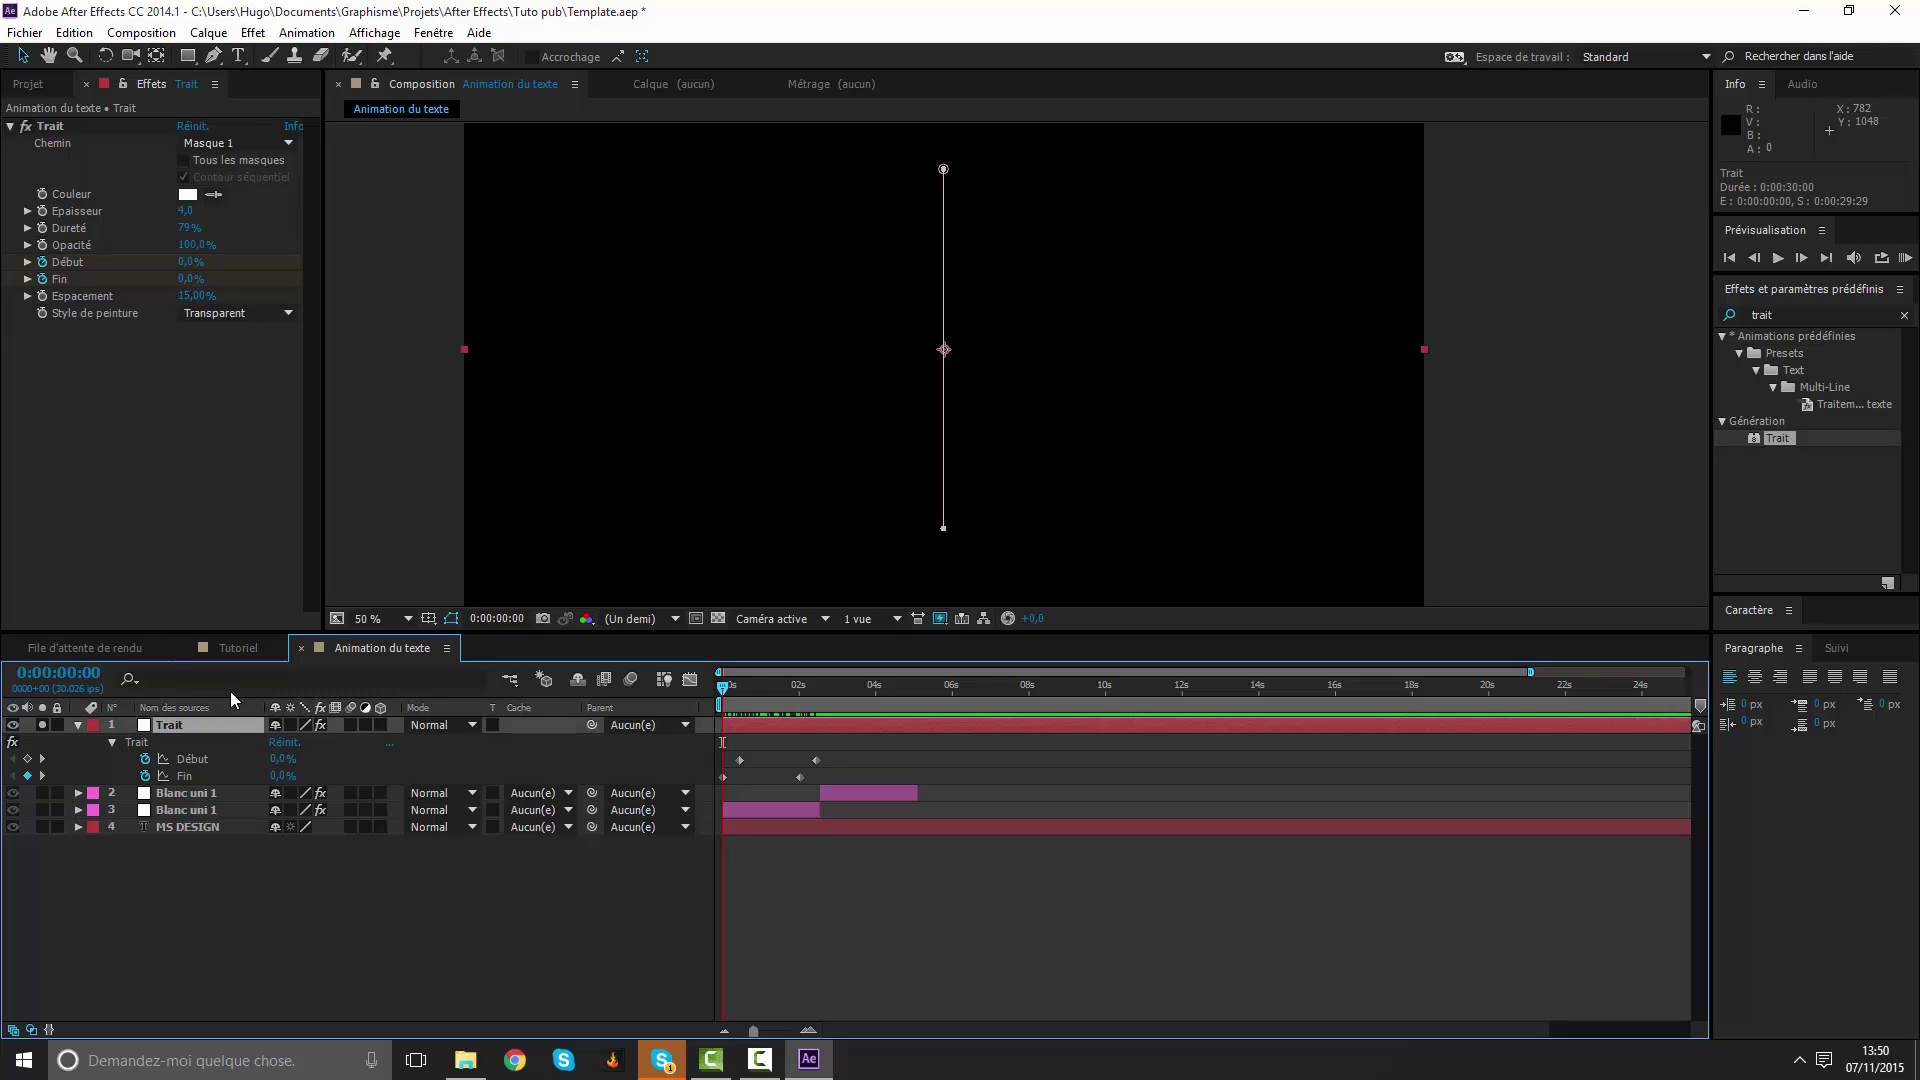
{"action": "left_click", "coordinate": [54, 126]}
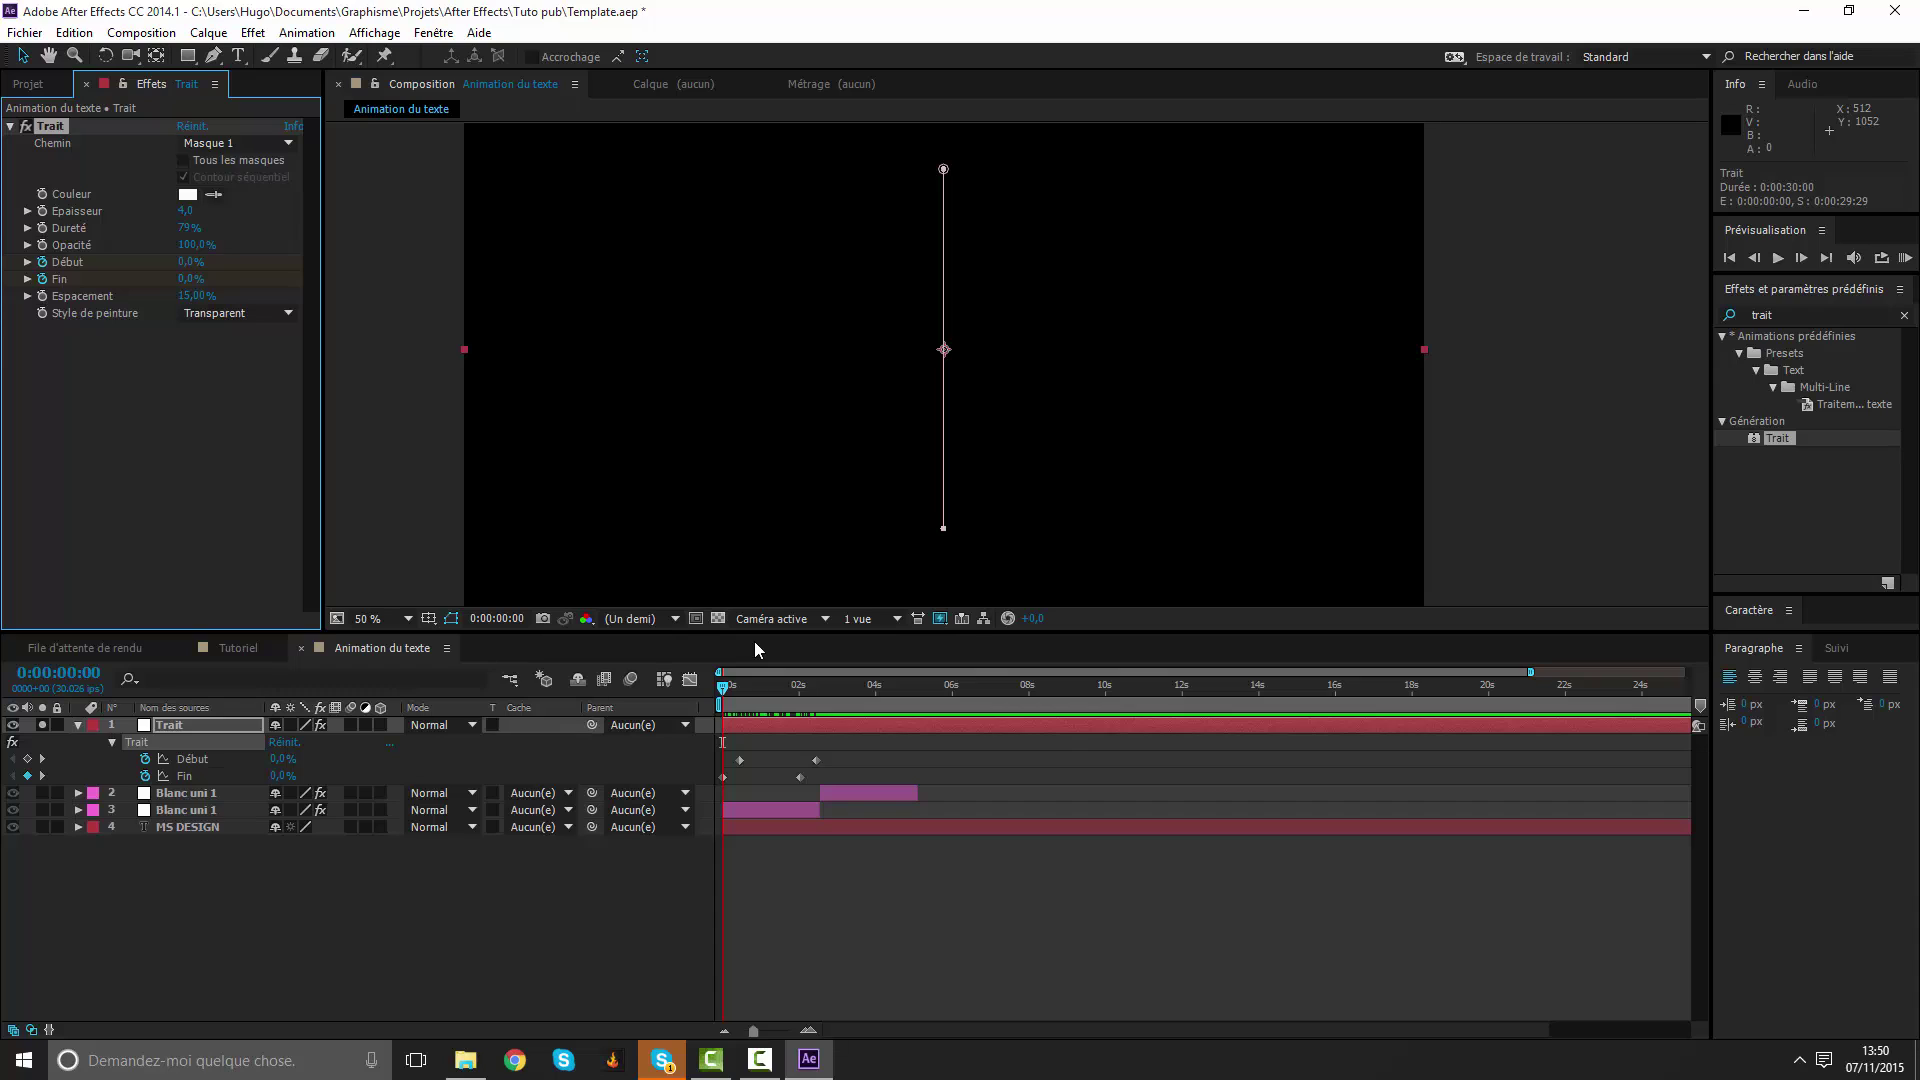
{"action": "key", "text": "Delete"}
Zoom the preview out, check Trait's transform properties, then delete the Trait layer.
{"action": "left_click", "coordinate": [1142, 870]}
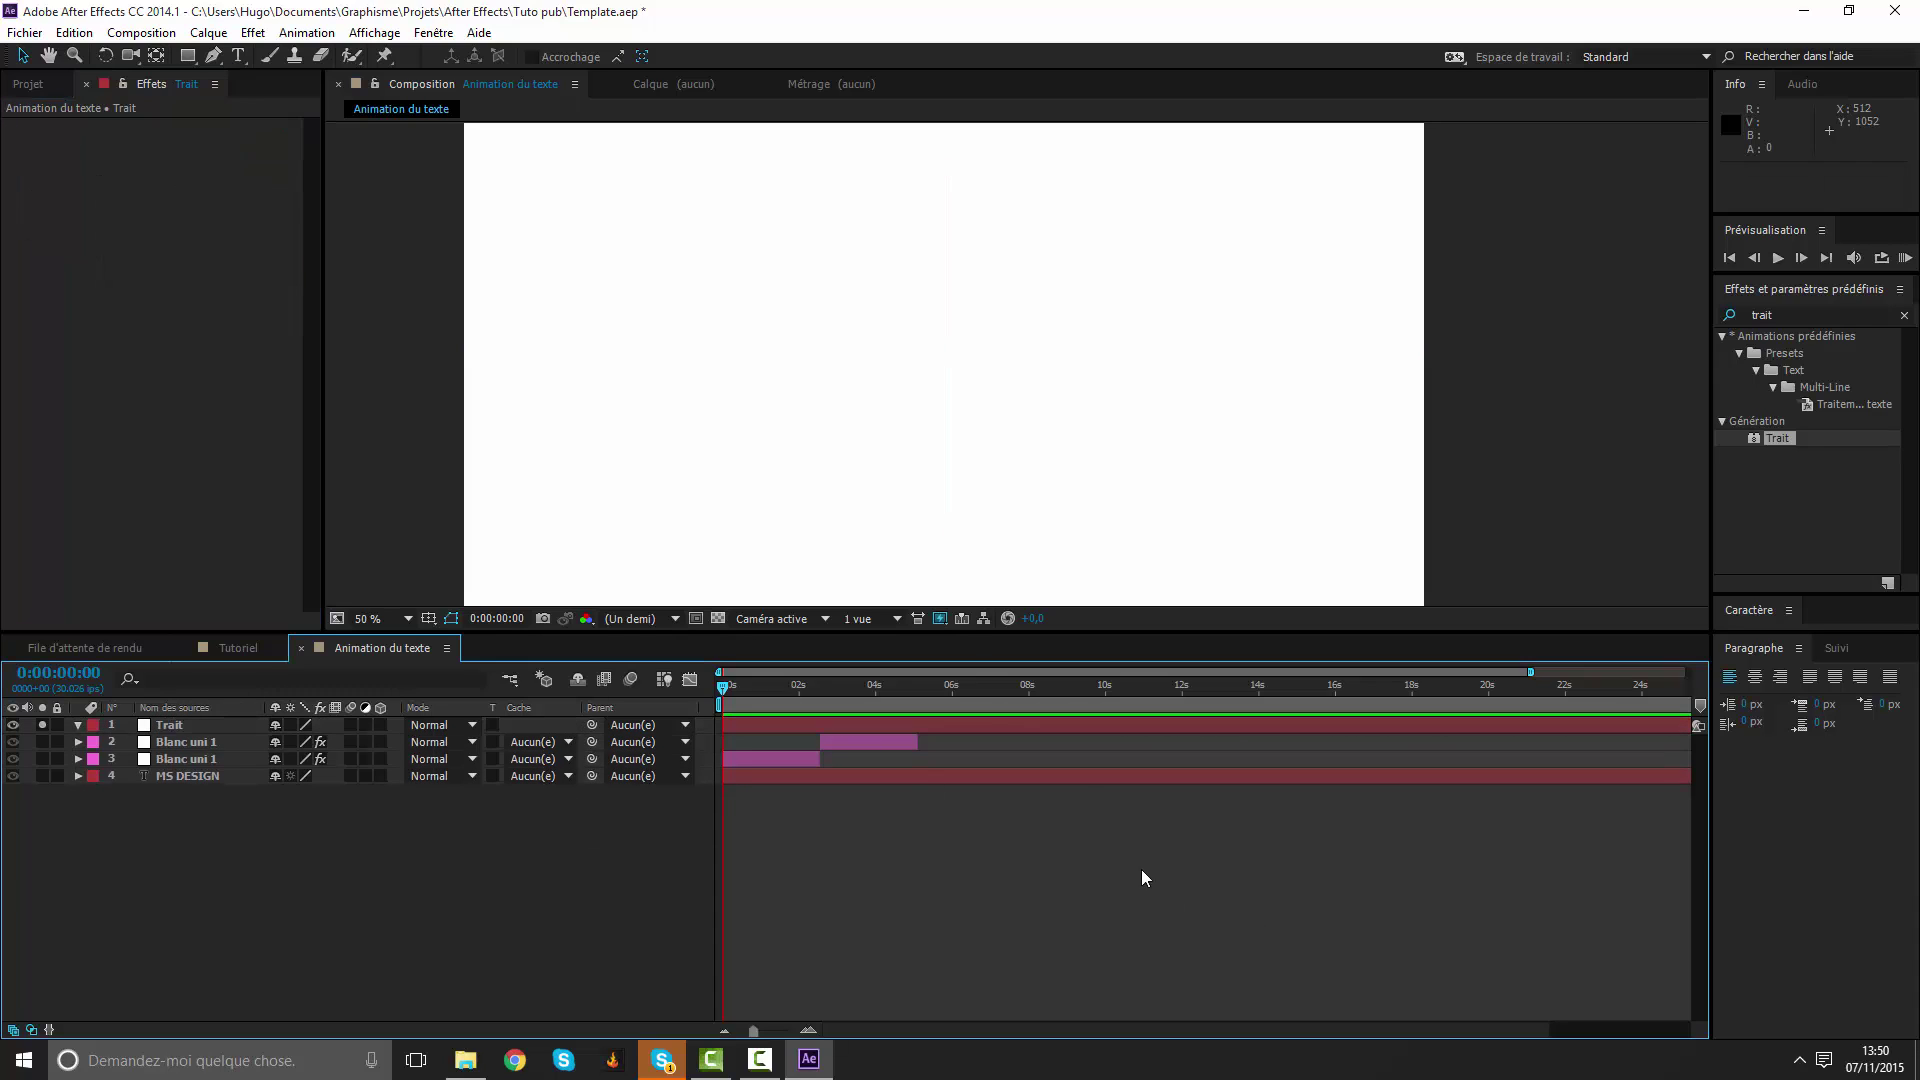
{"action": "left_click", "coordinate": [990, 724]}
{"action": "key", "text": "comma"}
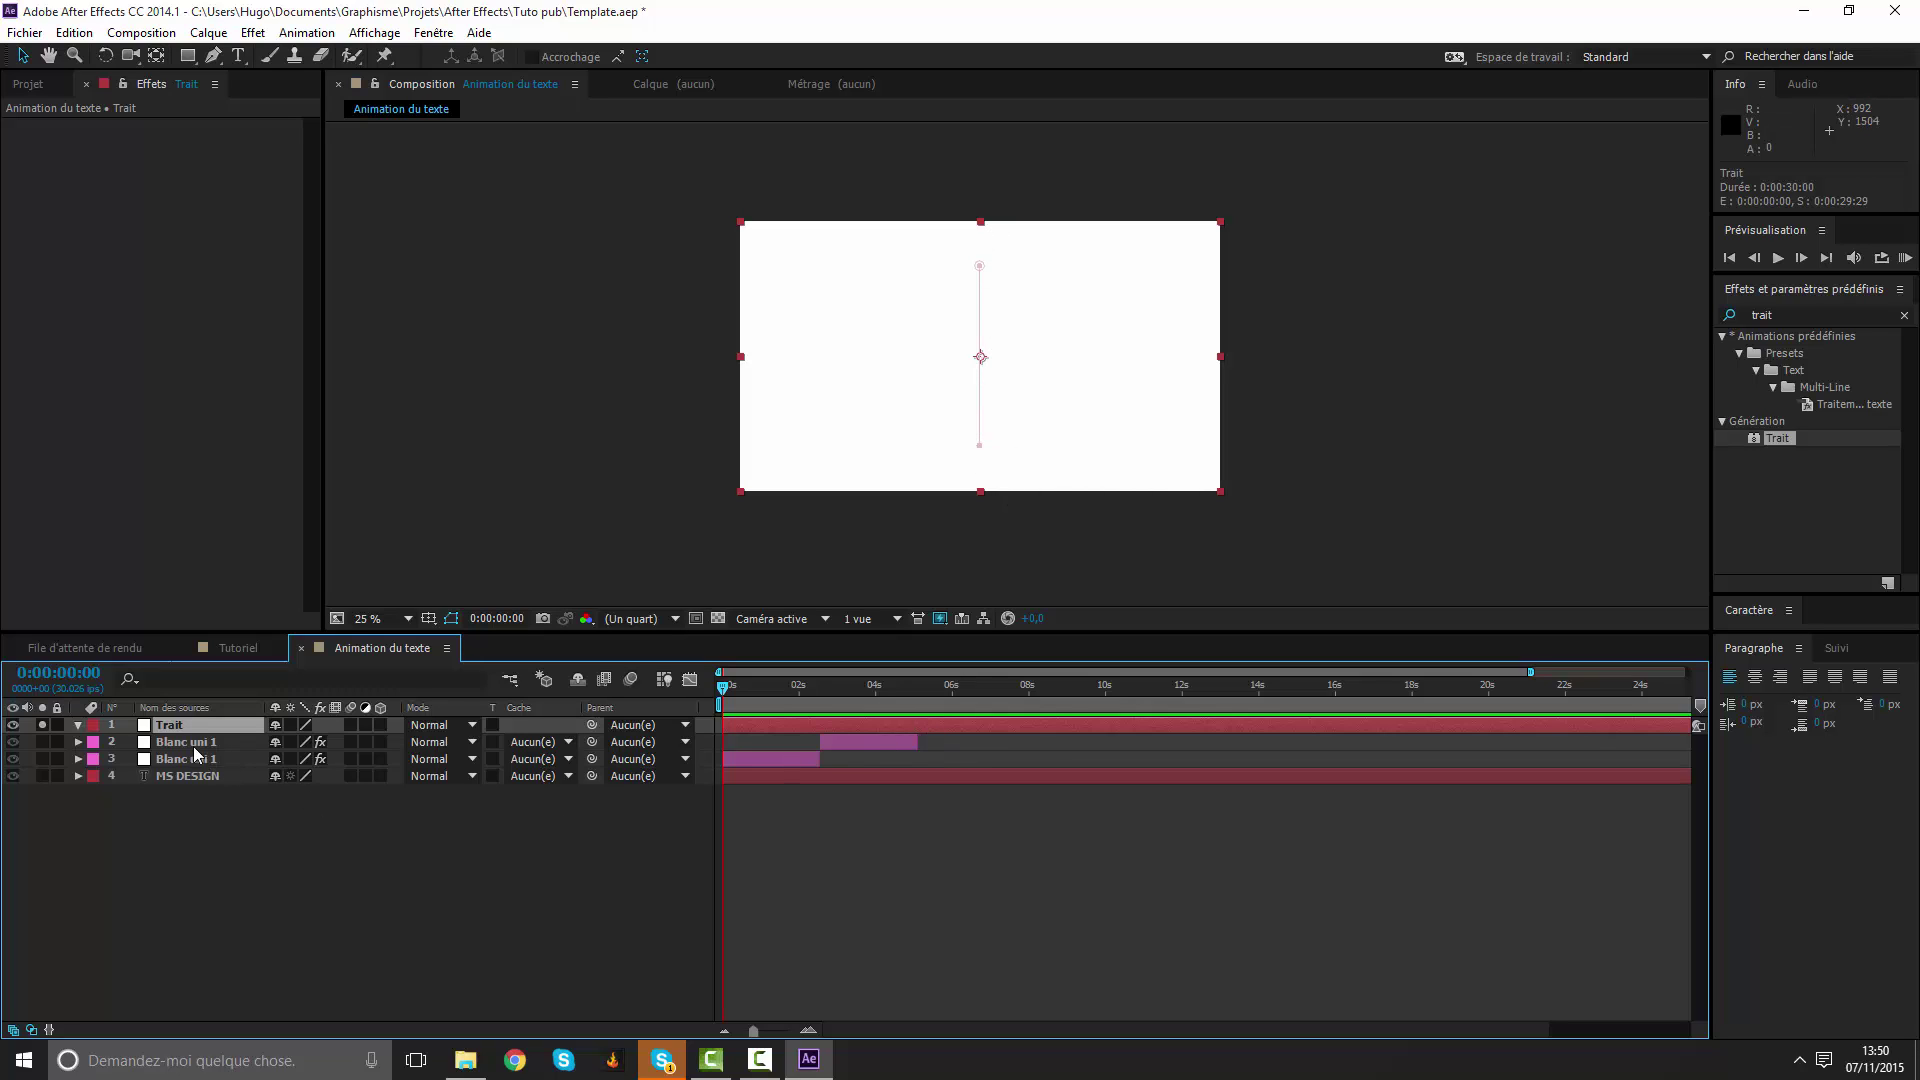
{"action": "left_click", "coordinate": [78, 724]}
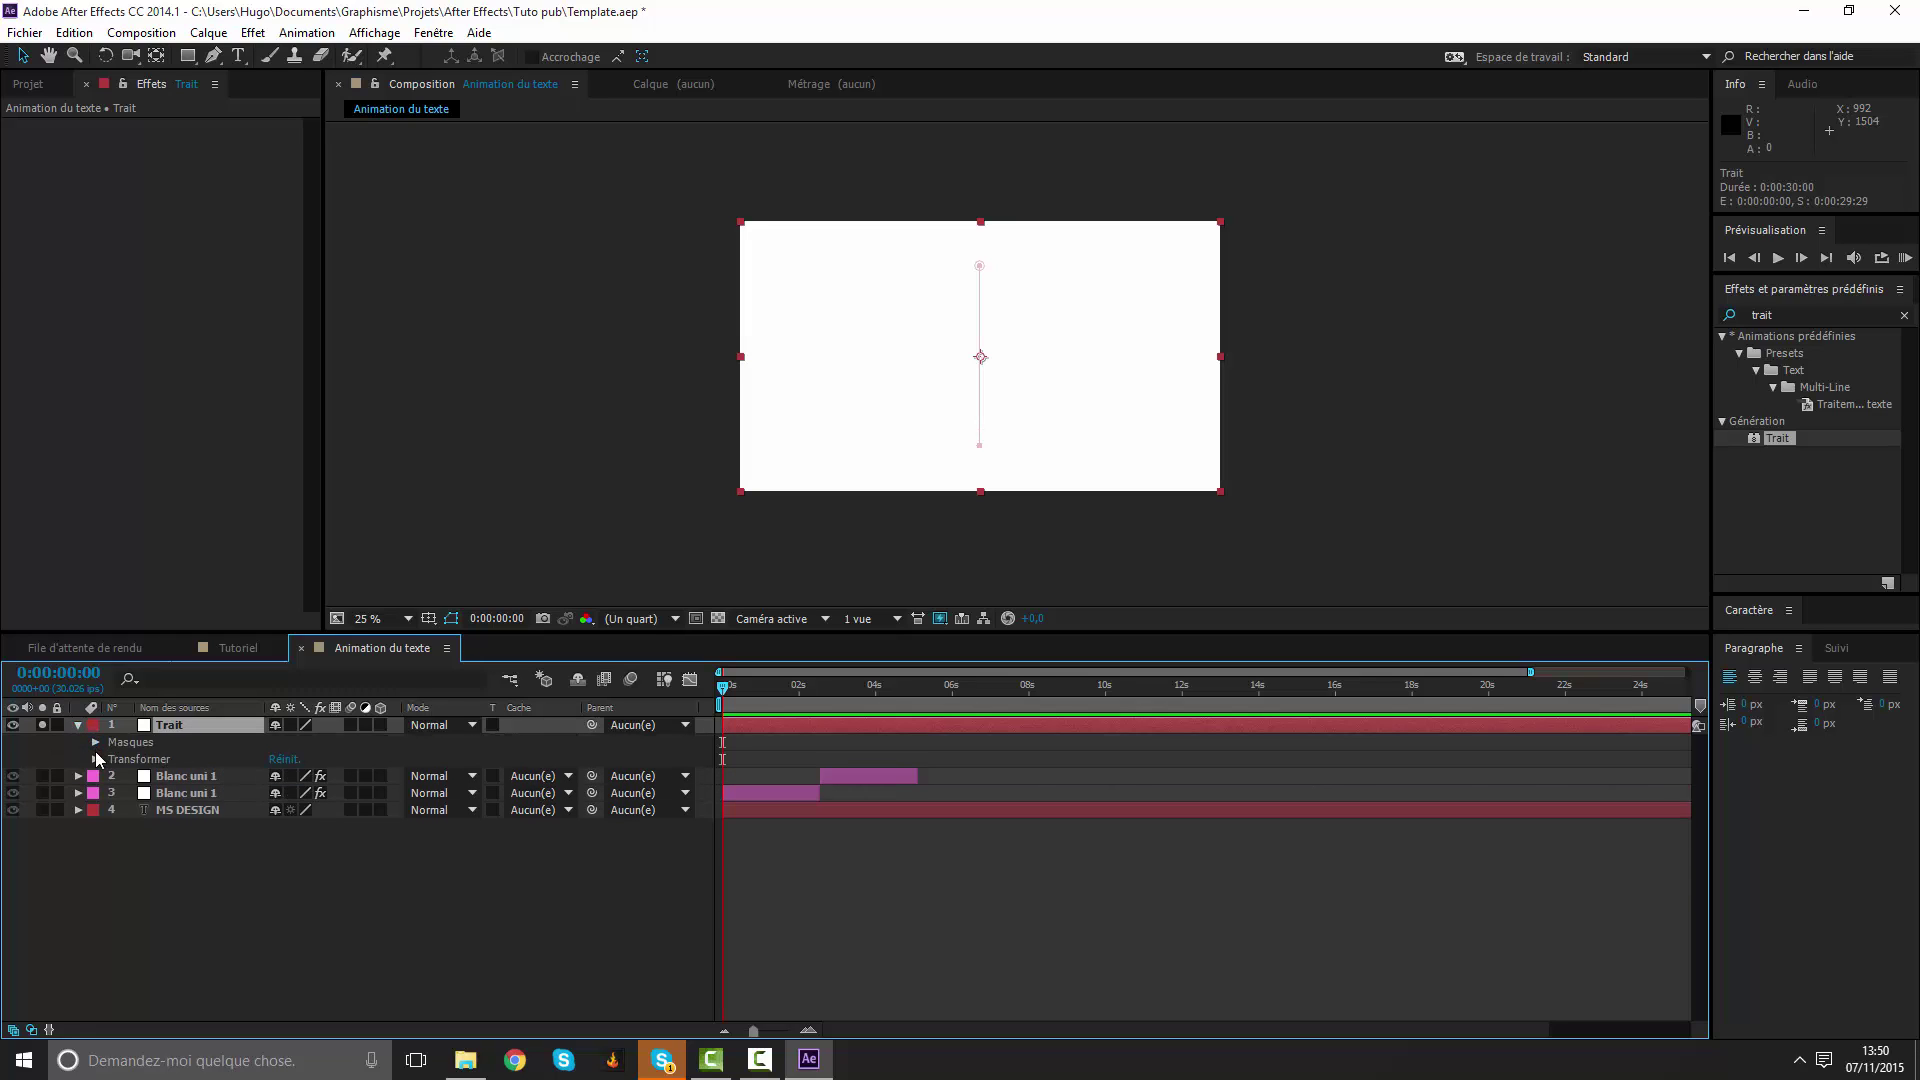
{"action": "left_click", "coordinate": [95, 759]}
{"action": "left_click", "coordinate": [95, 759]}
{"action": "left_click", "coordinate": [218, 724]}
{"action": "key", "text": "Delete"}
Draw a two-point horizontal test line above the title, then delete its shape layer.
{"action": "right_click", "coordinate": [878, 877]}
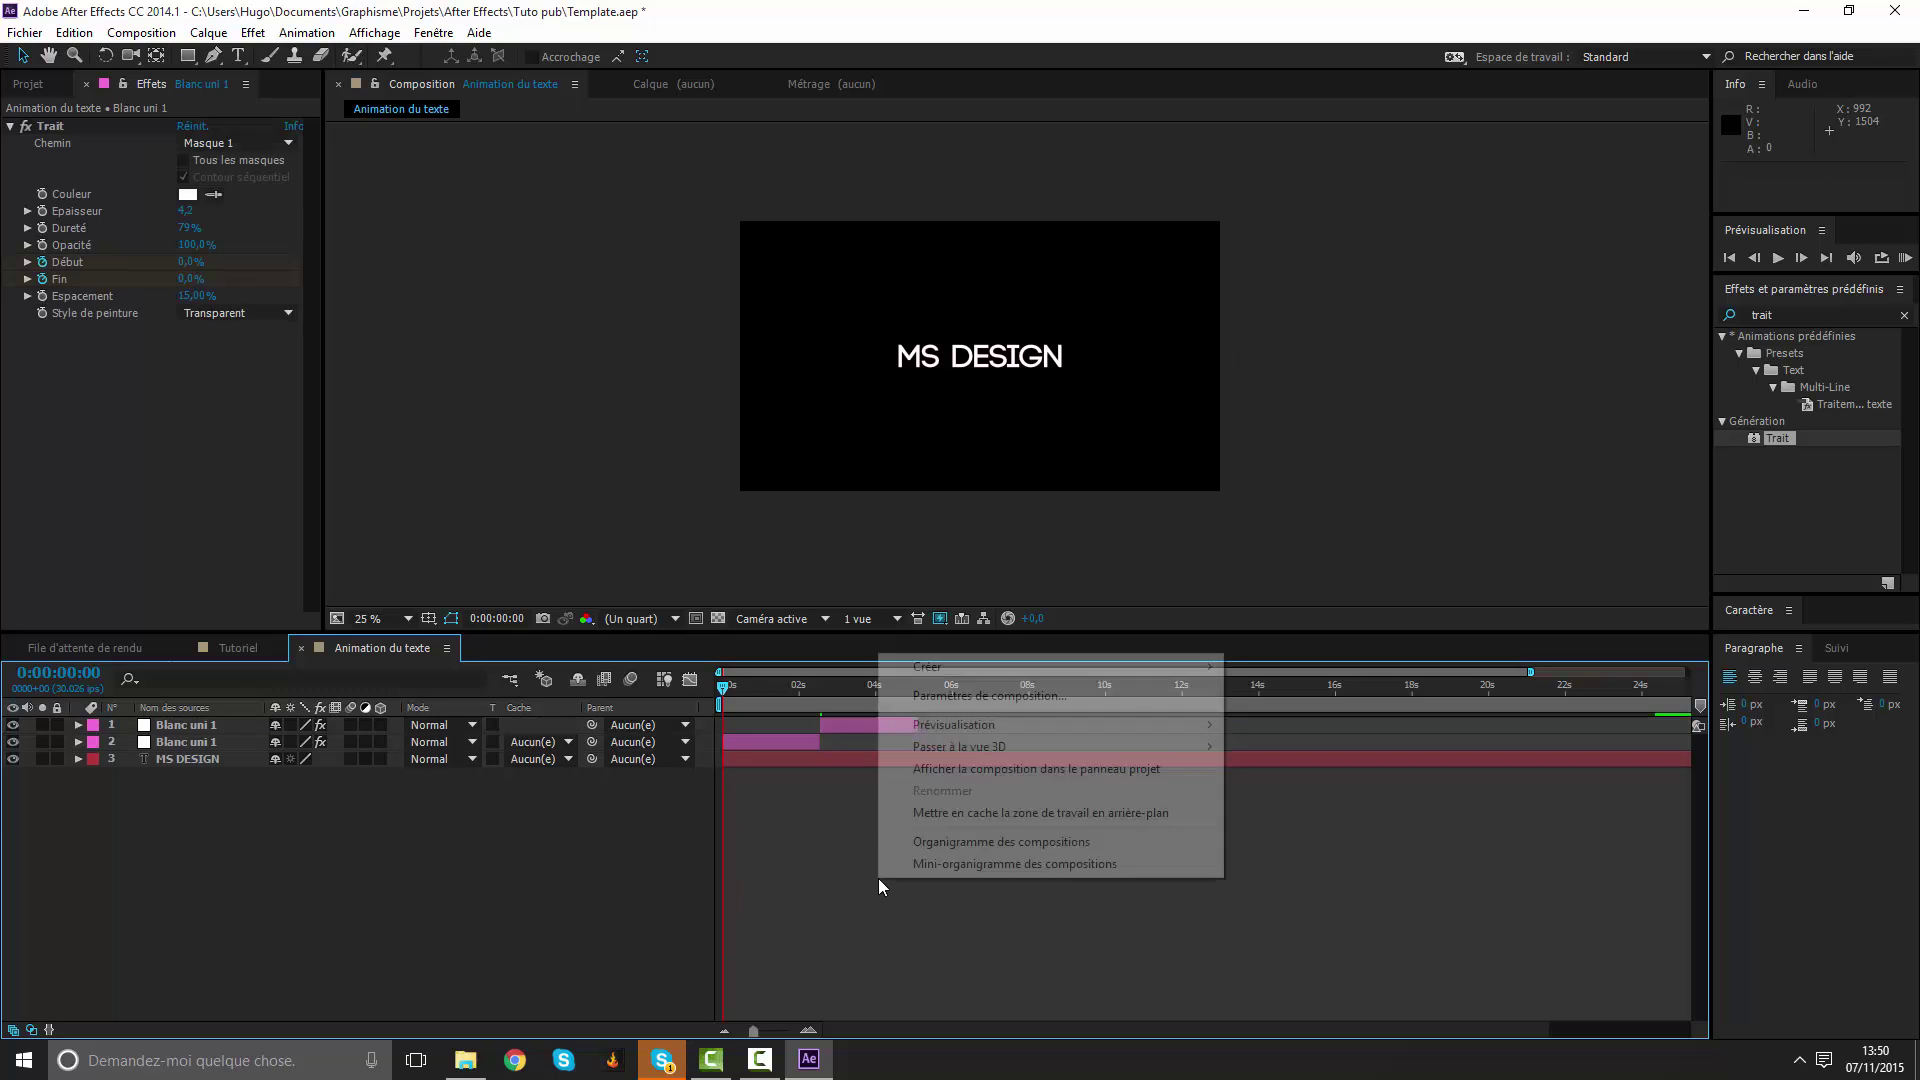
{"action": "left_click", "coordinate": [216, 56]}
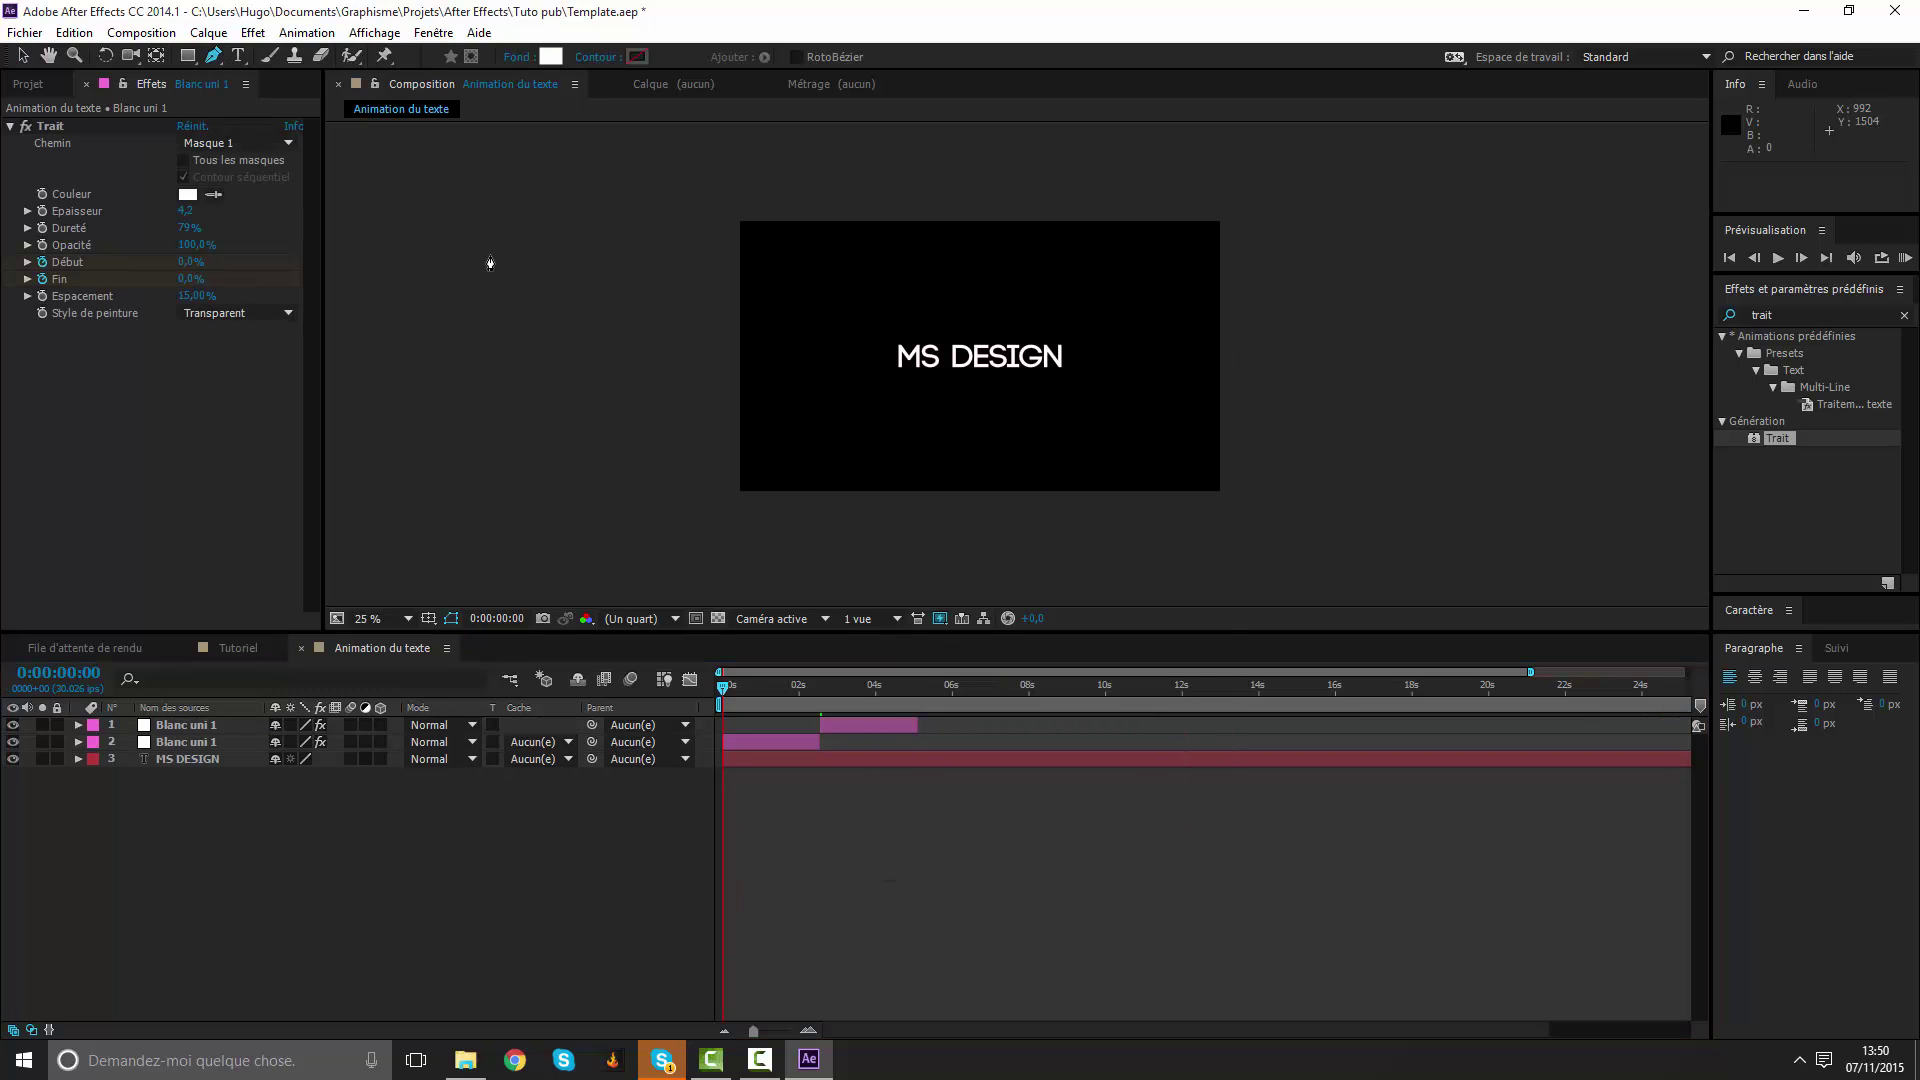
{"action": "left_click", "coordinate": [907, 309]}
{"action": "left_click", "coordinate": [1050, 308]}
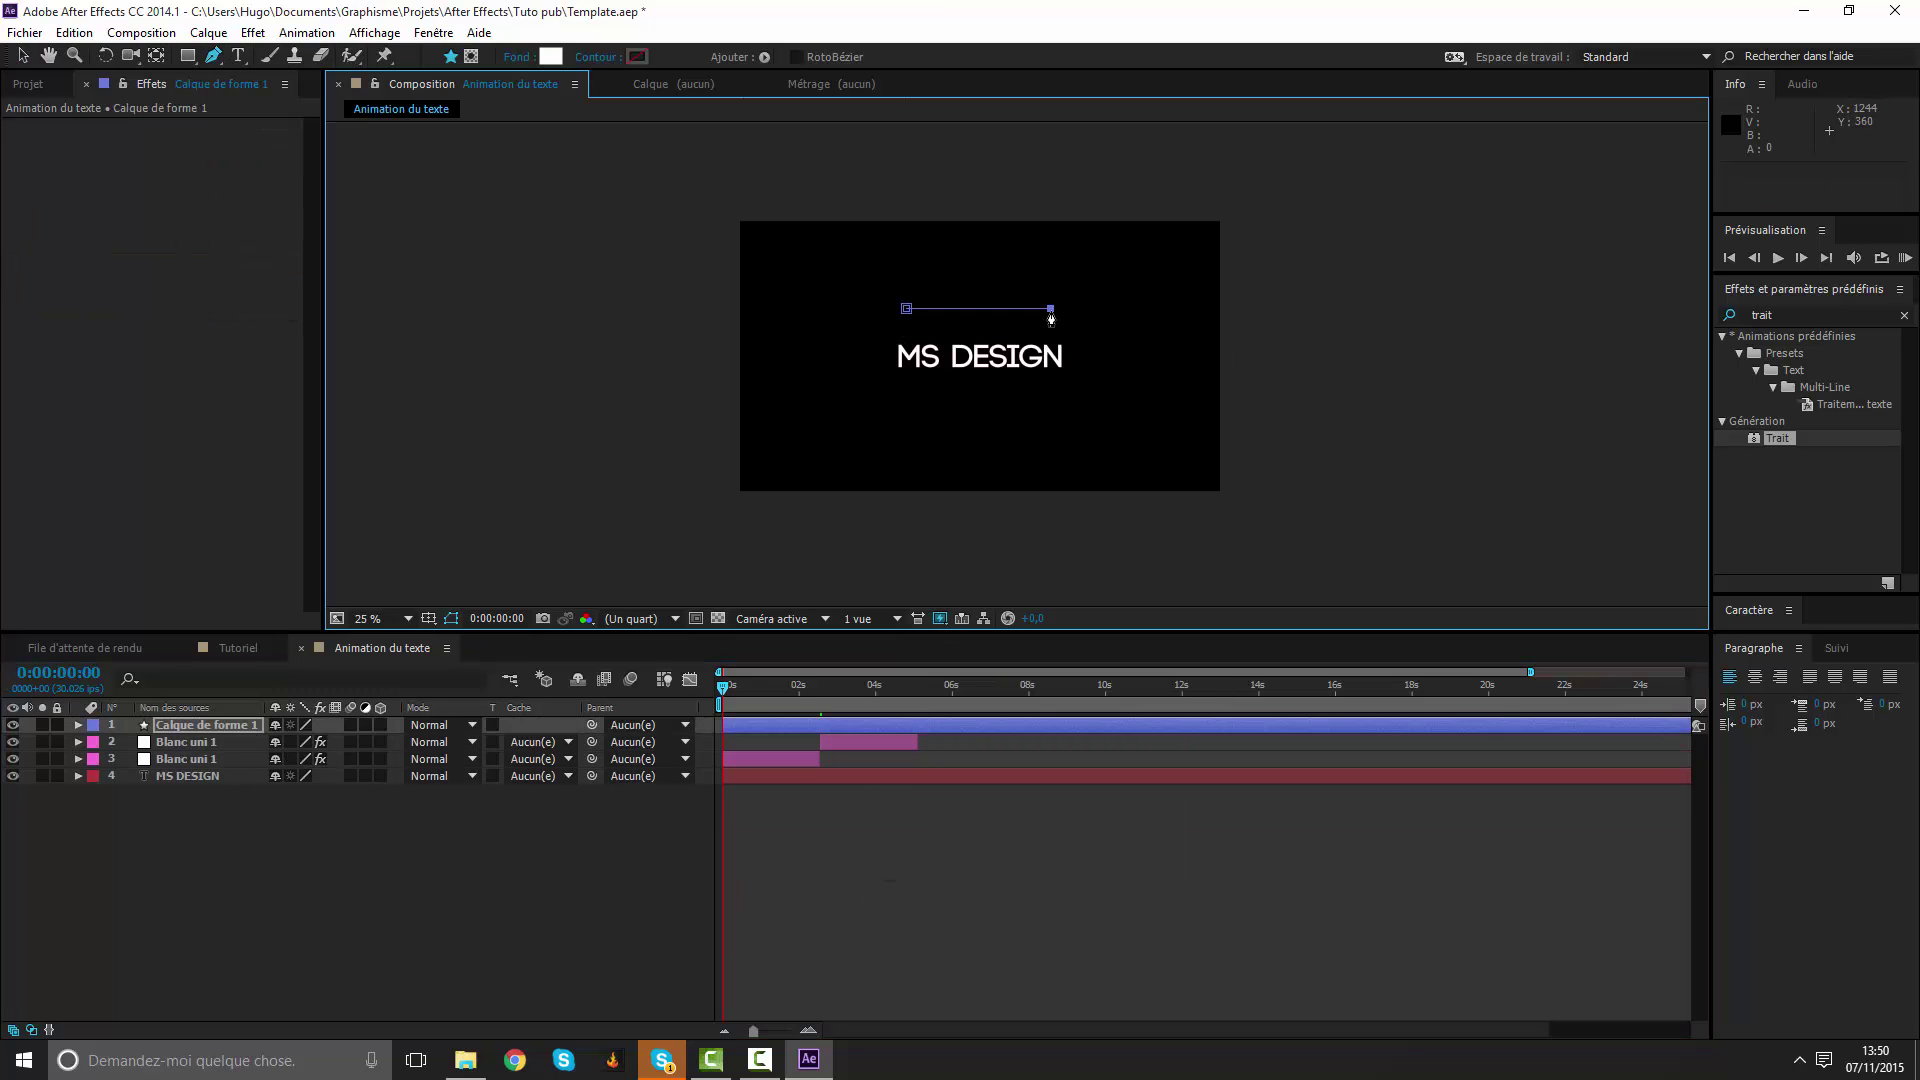
{"action": "left_click", "coordinate": [78, 725]}
{"action": "left_click", "coordinate": [388, 742]}
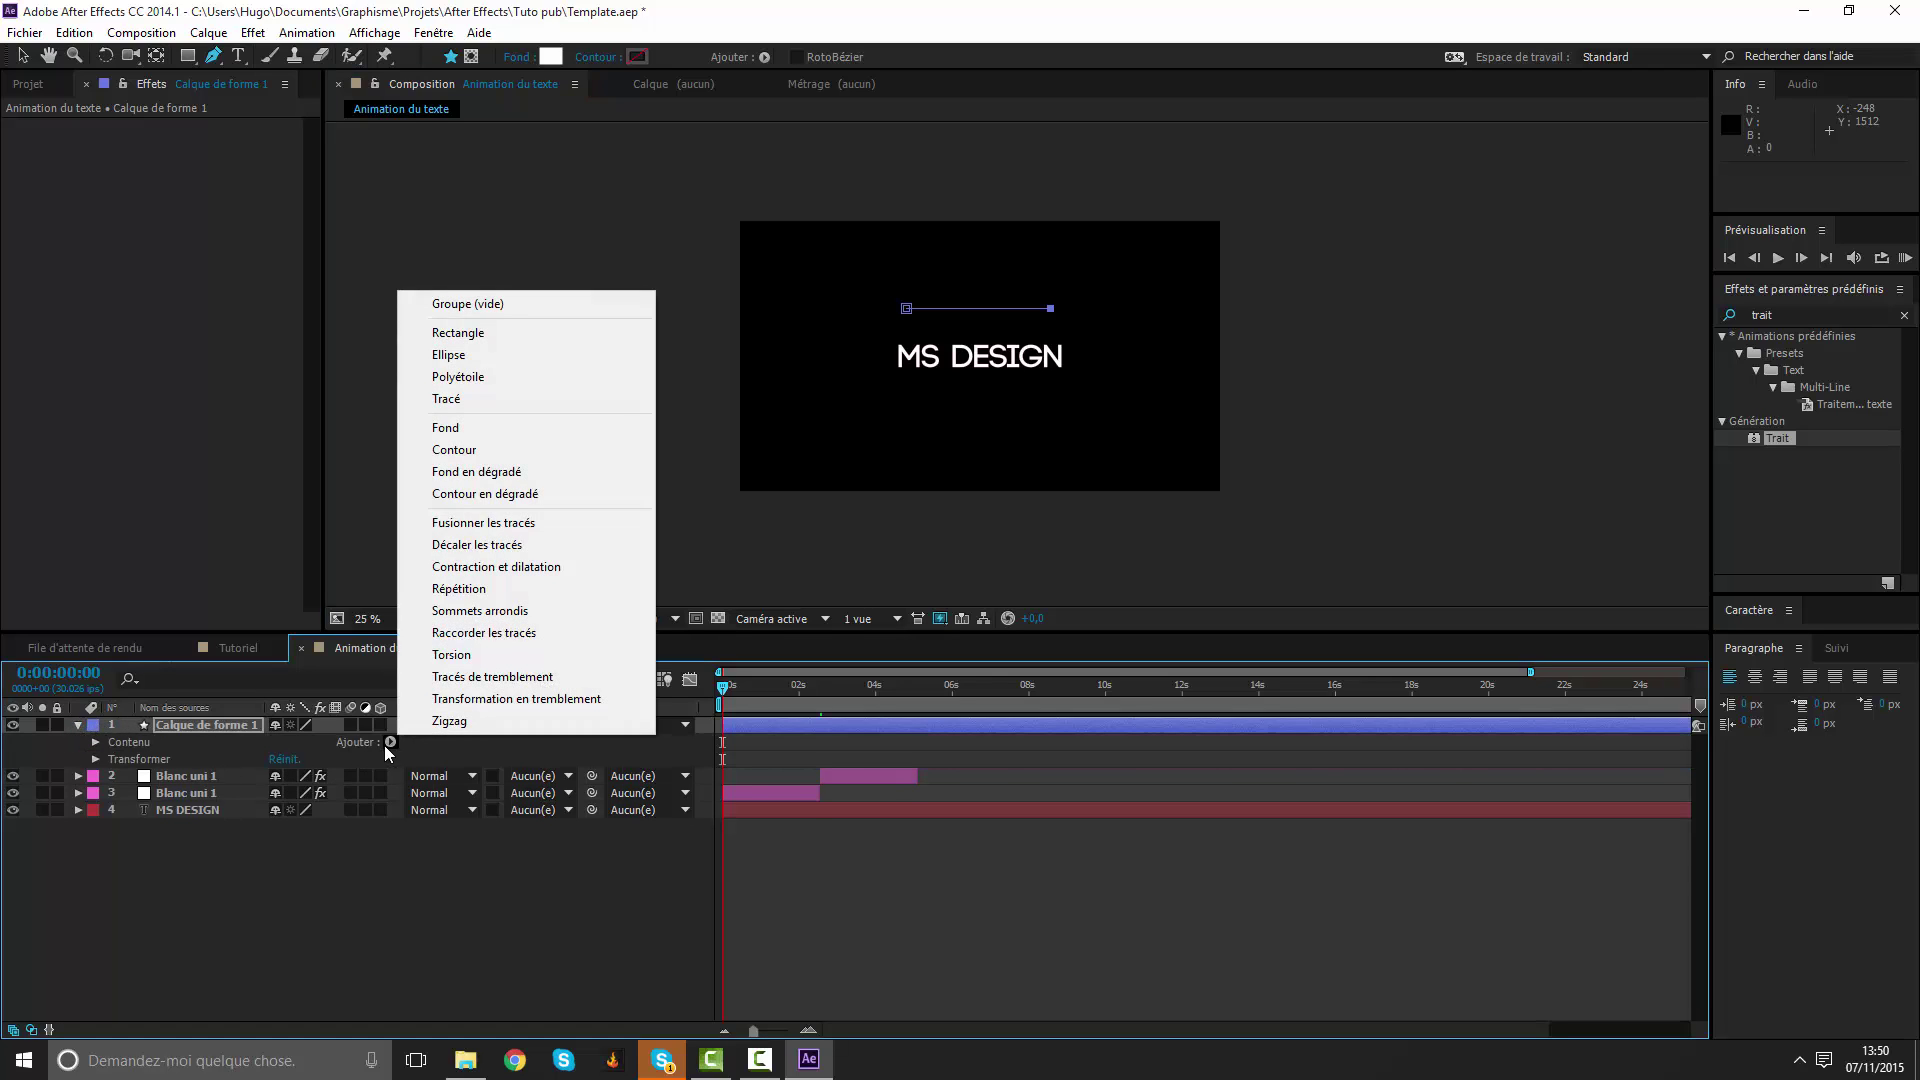
{"action": "left_click", "coordinate": [904, 915]}
{"action": "left_click", "coordinate": [866, 686]}
{"action": "left_click", "coordinate": [871, 722]}
{"action": "key", "text": "Delete"}
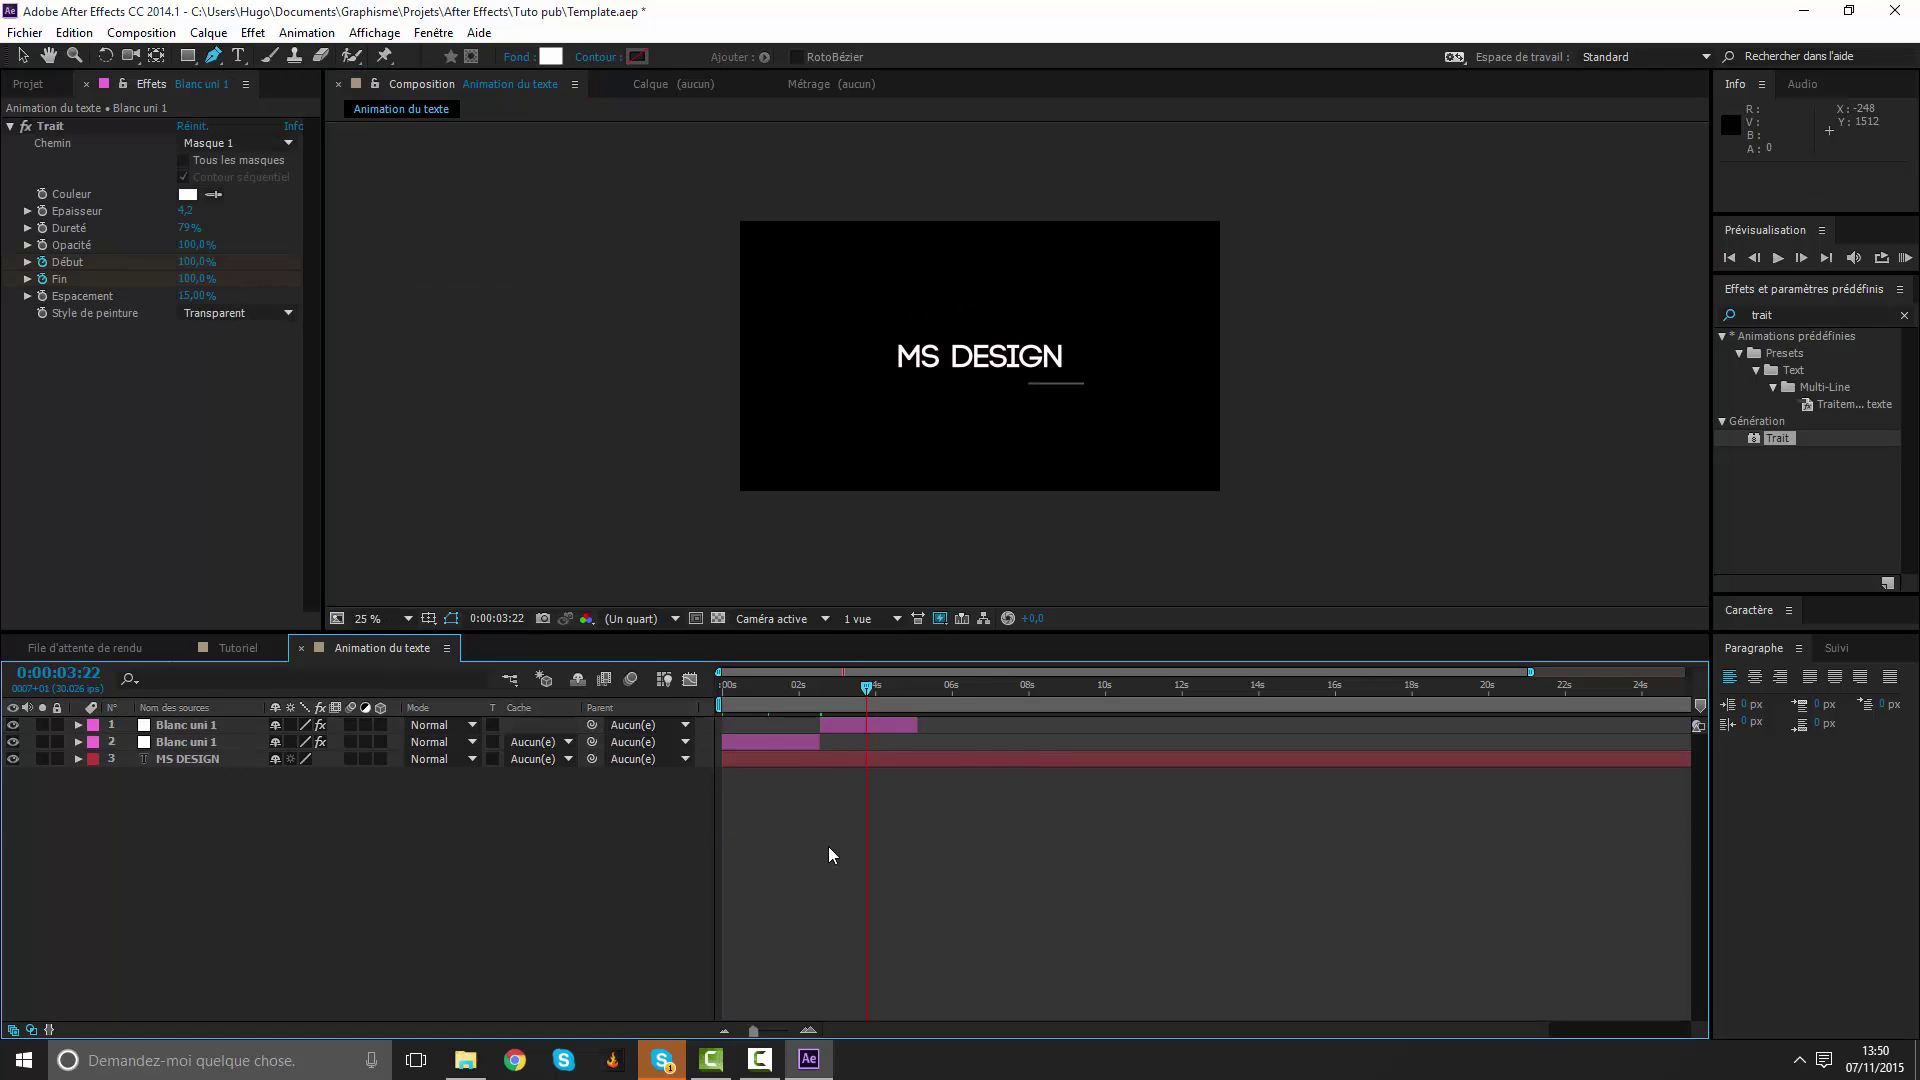
Show the proportional grid and start a vertical Pen path at the frame's top centre.
{"action": "right_click", "coordinate": [826, 822]}
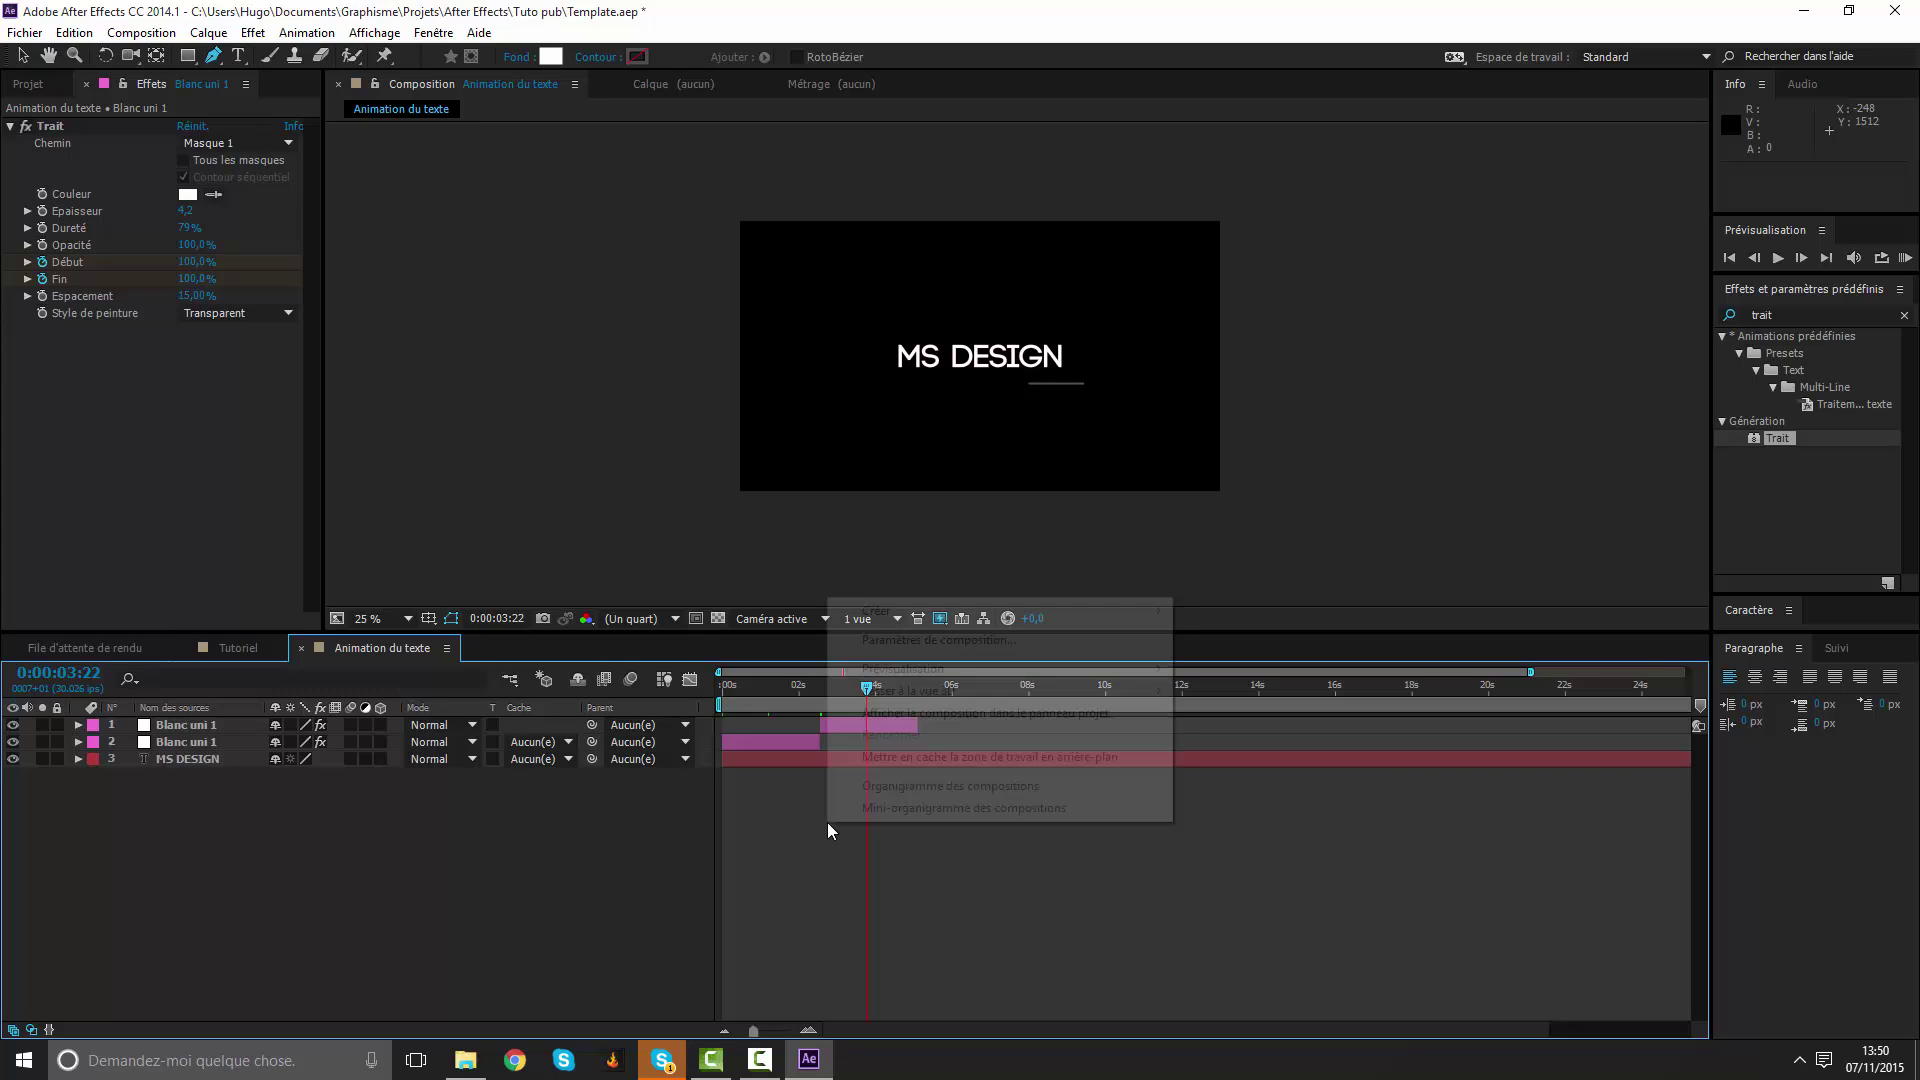
{"action": "mouse_move", "coordinate": [878, 614]}
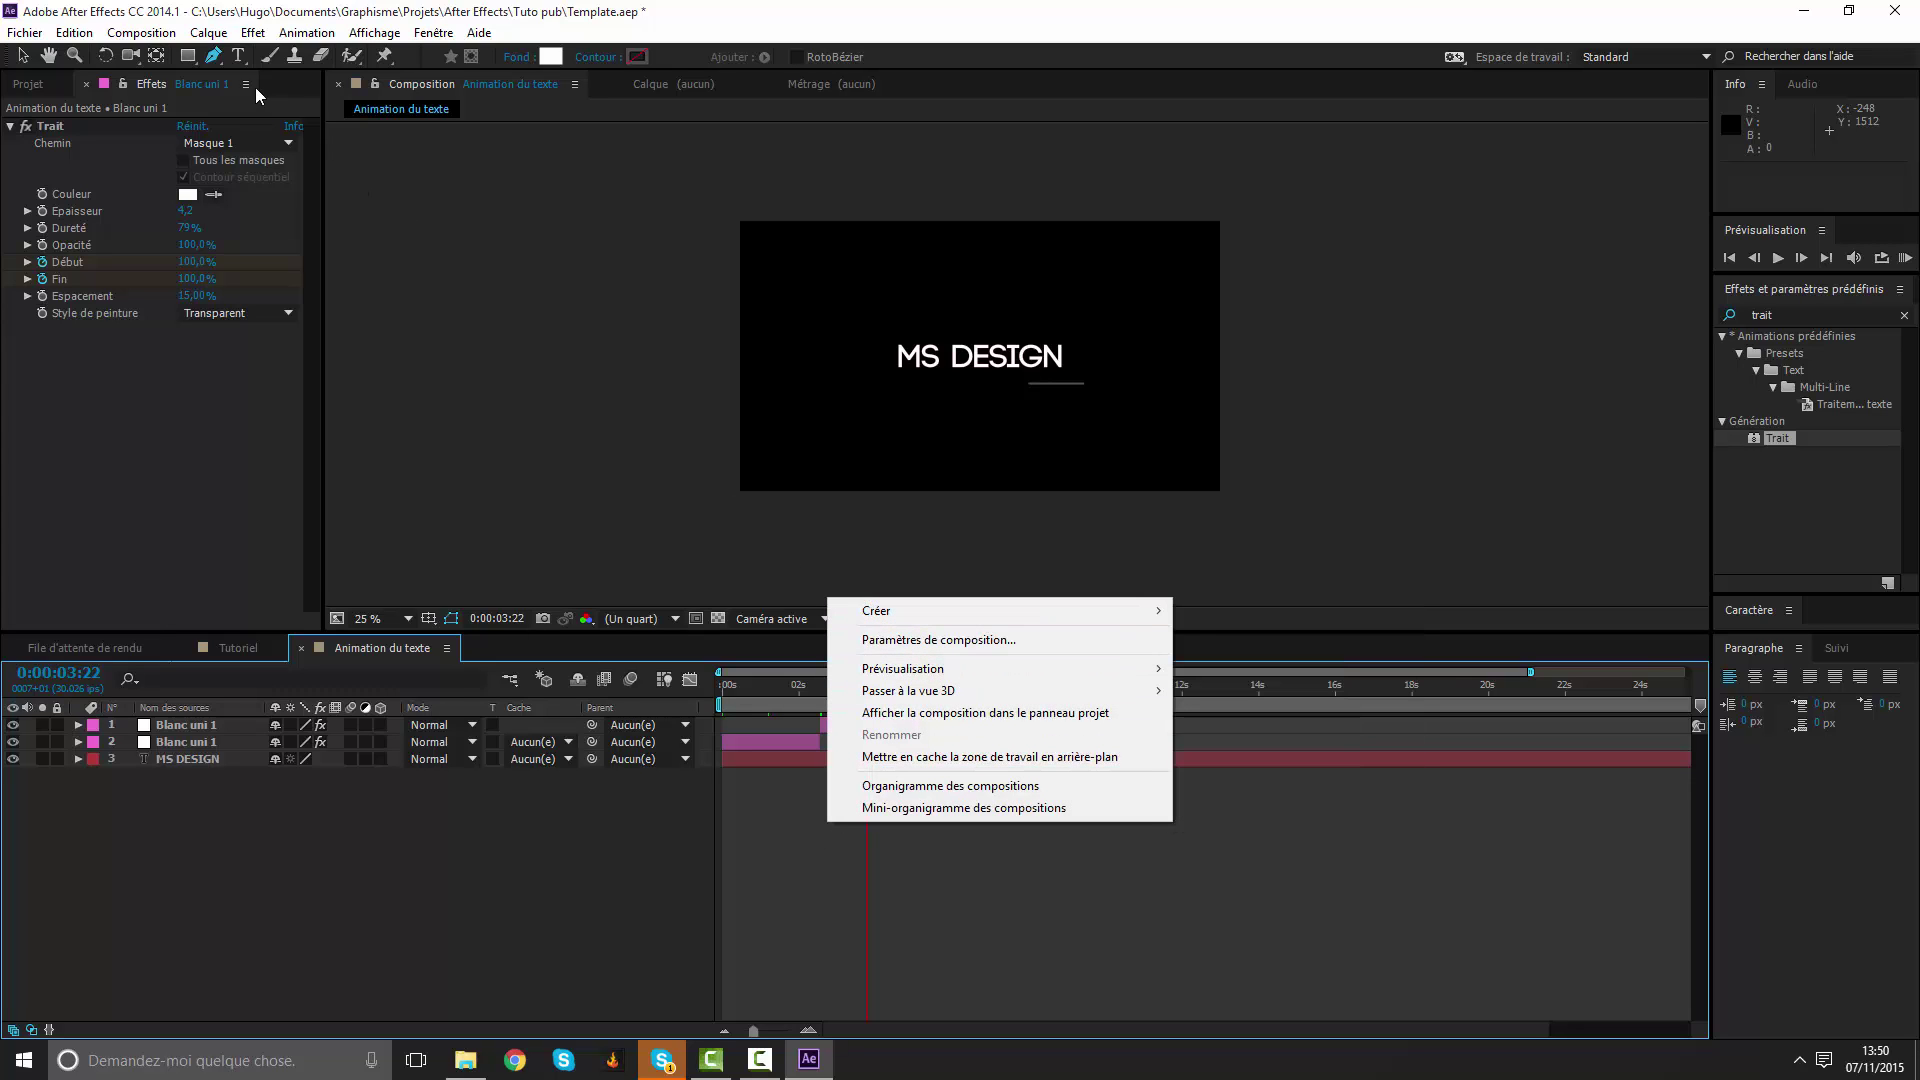
{"action": "left_click", "coordinate": [216, 52]}
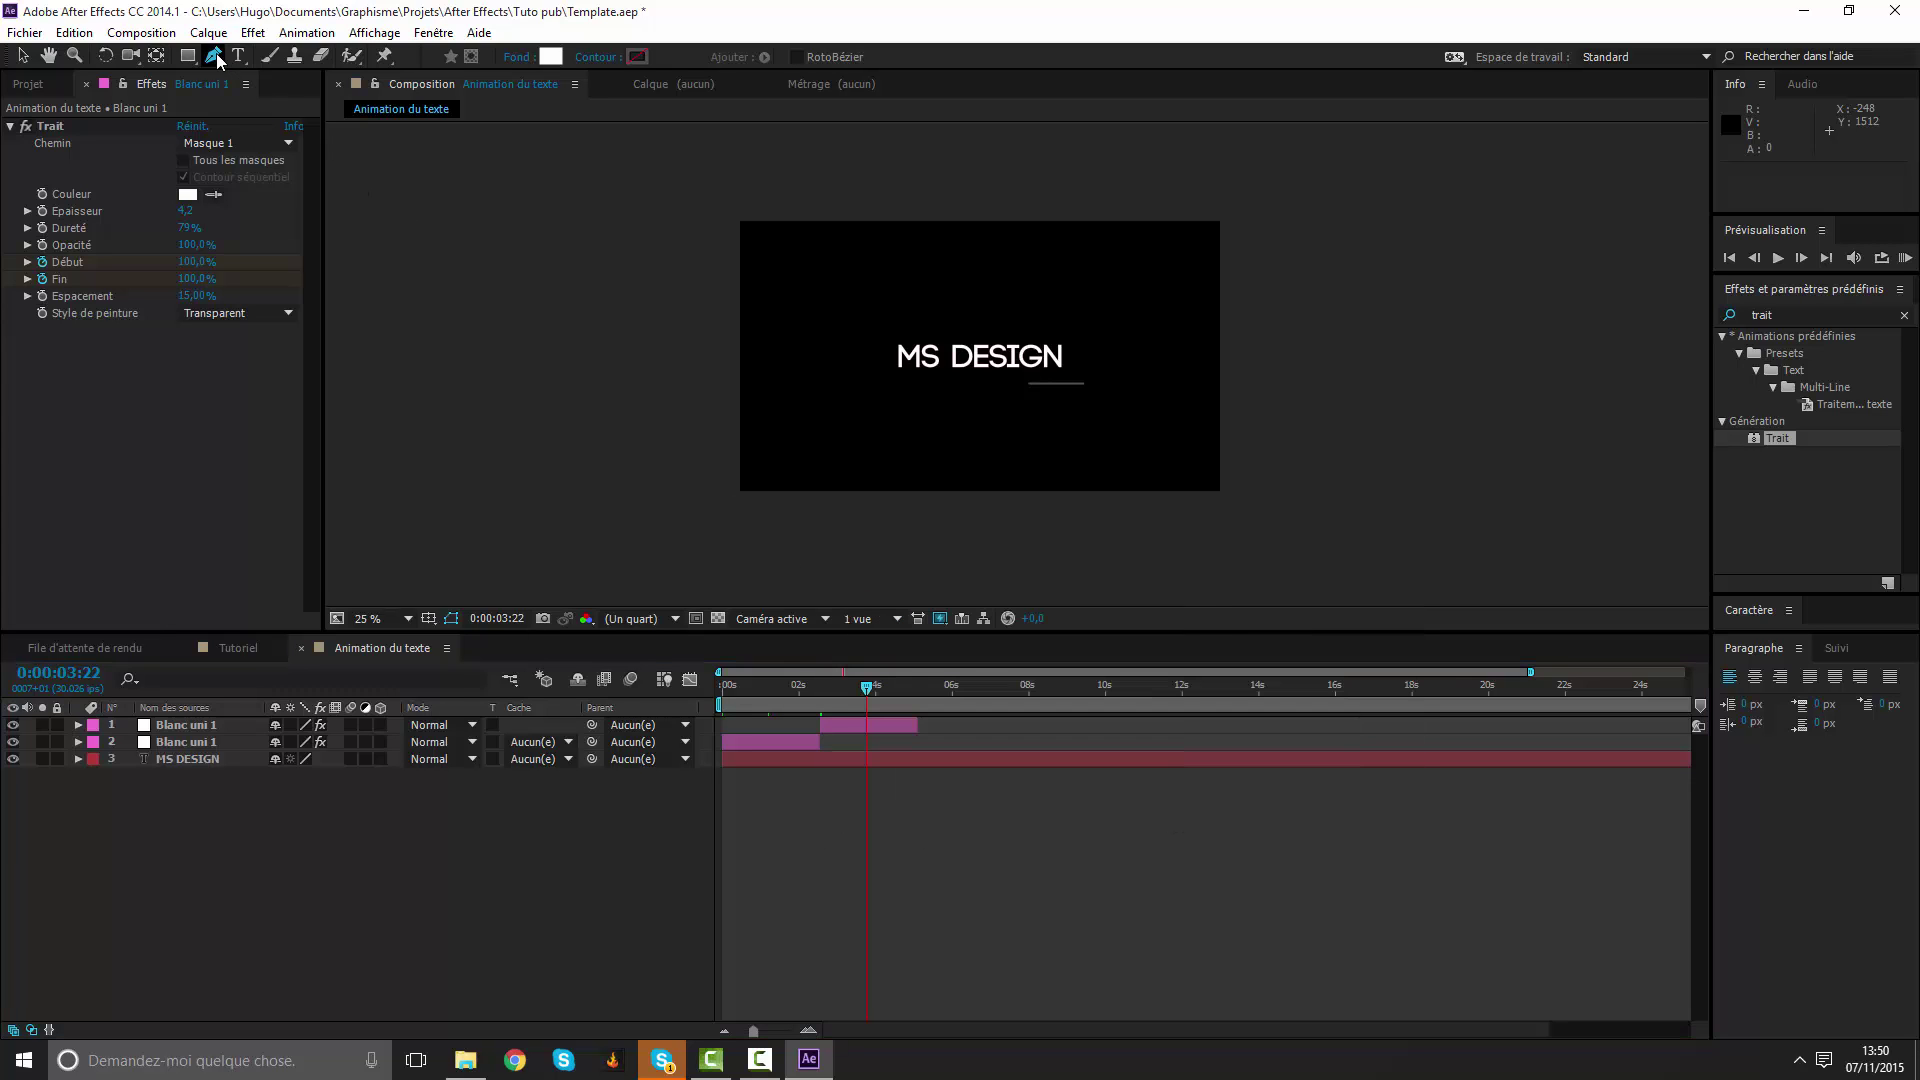
{"action": "left_click", "coordinate": [428, 618]}
{"action": "left_click", "coordinate": [464, 668]}
{"action": "scroll", "coordinate": [990, 506], "scroll_direction": "up", "scroll_amount": 2}
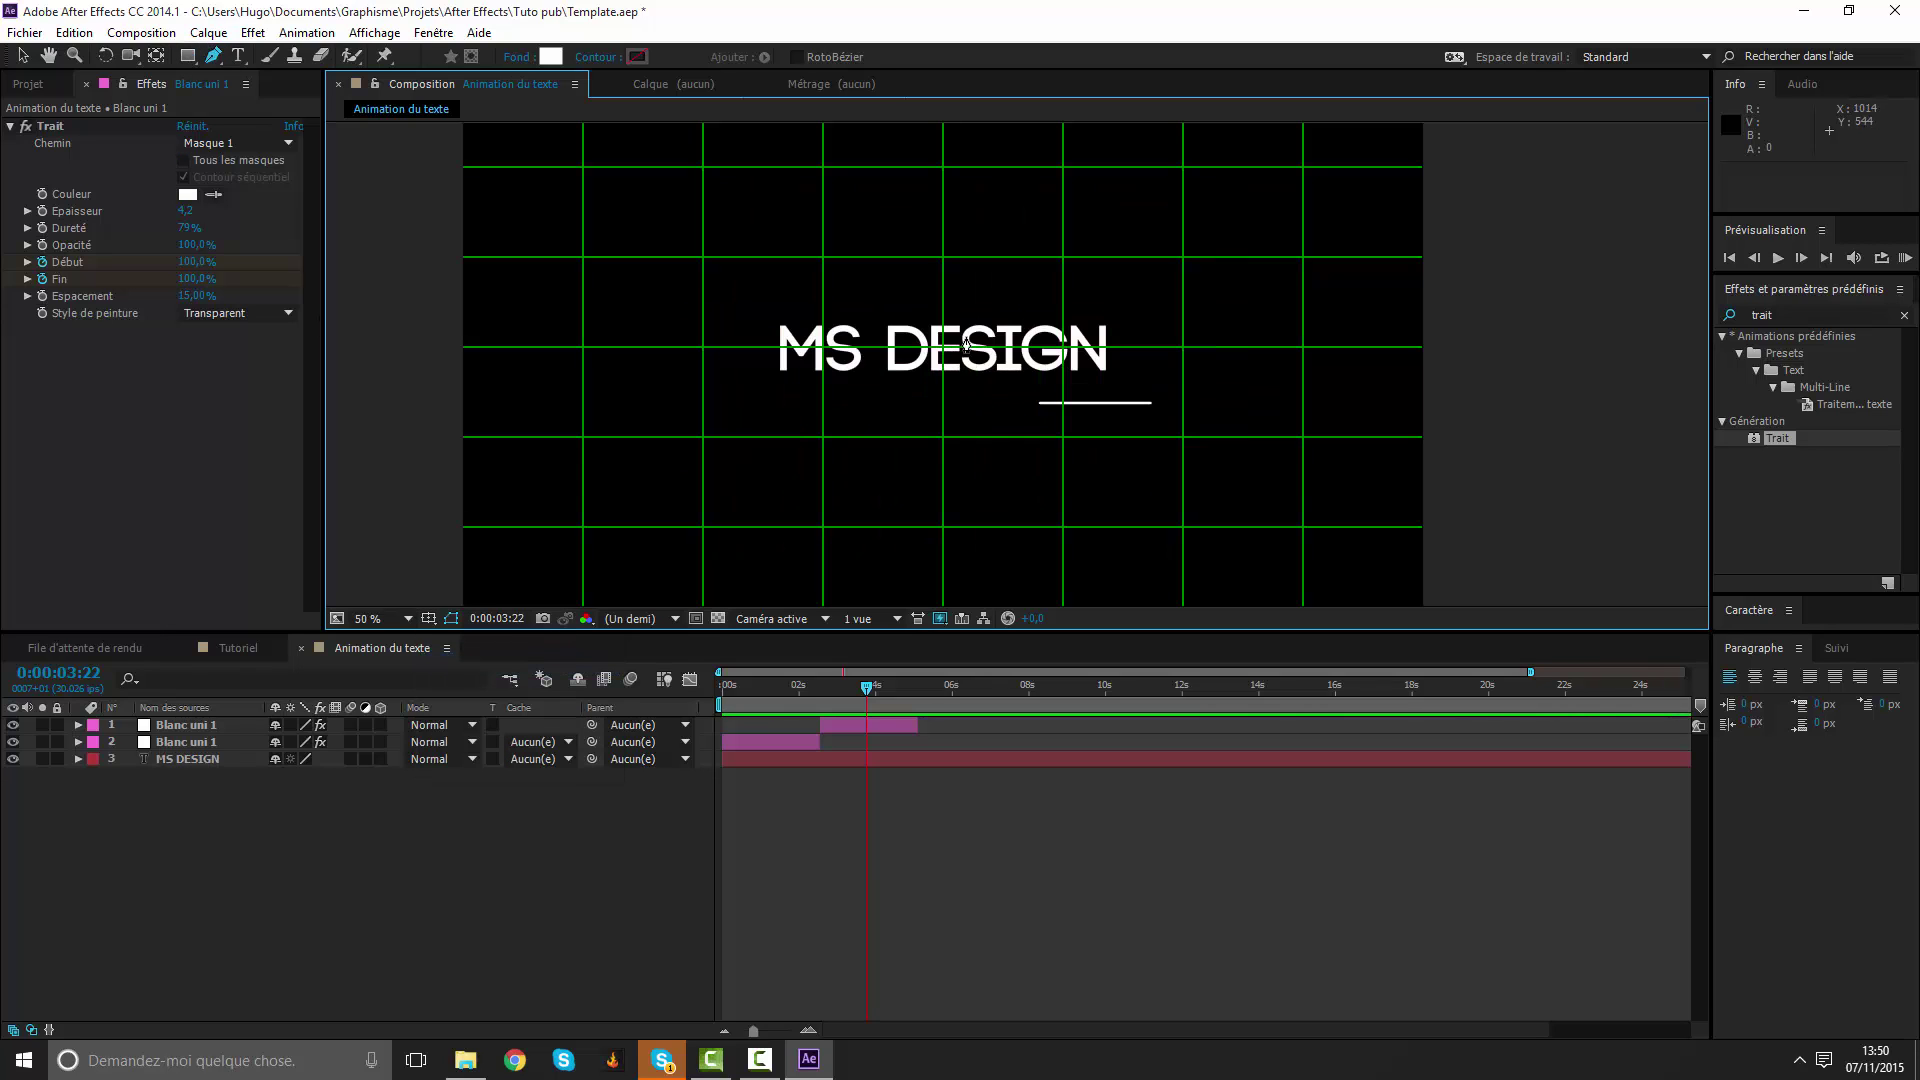
{"action": "key", "text": "g"}
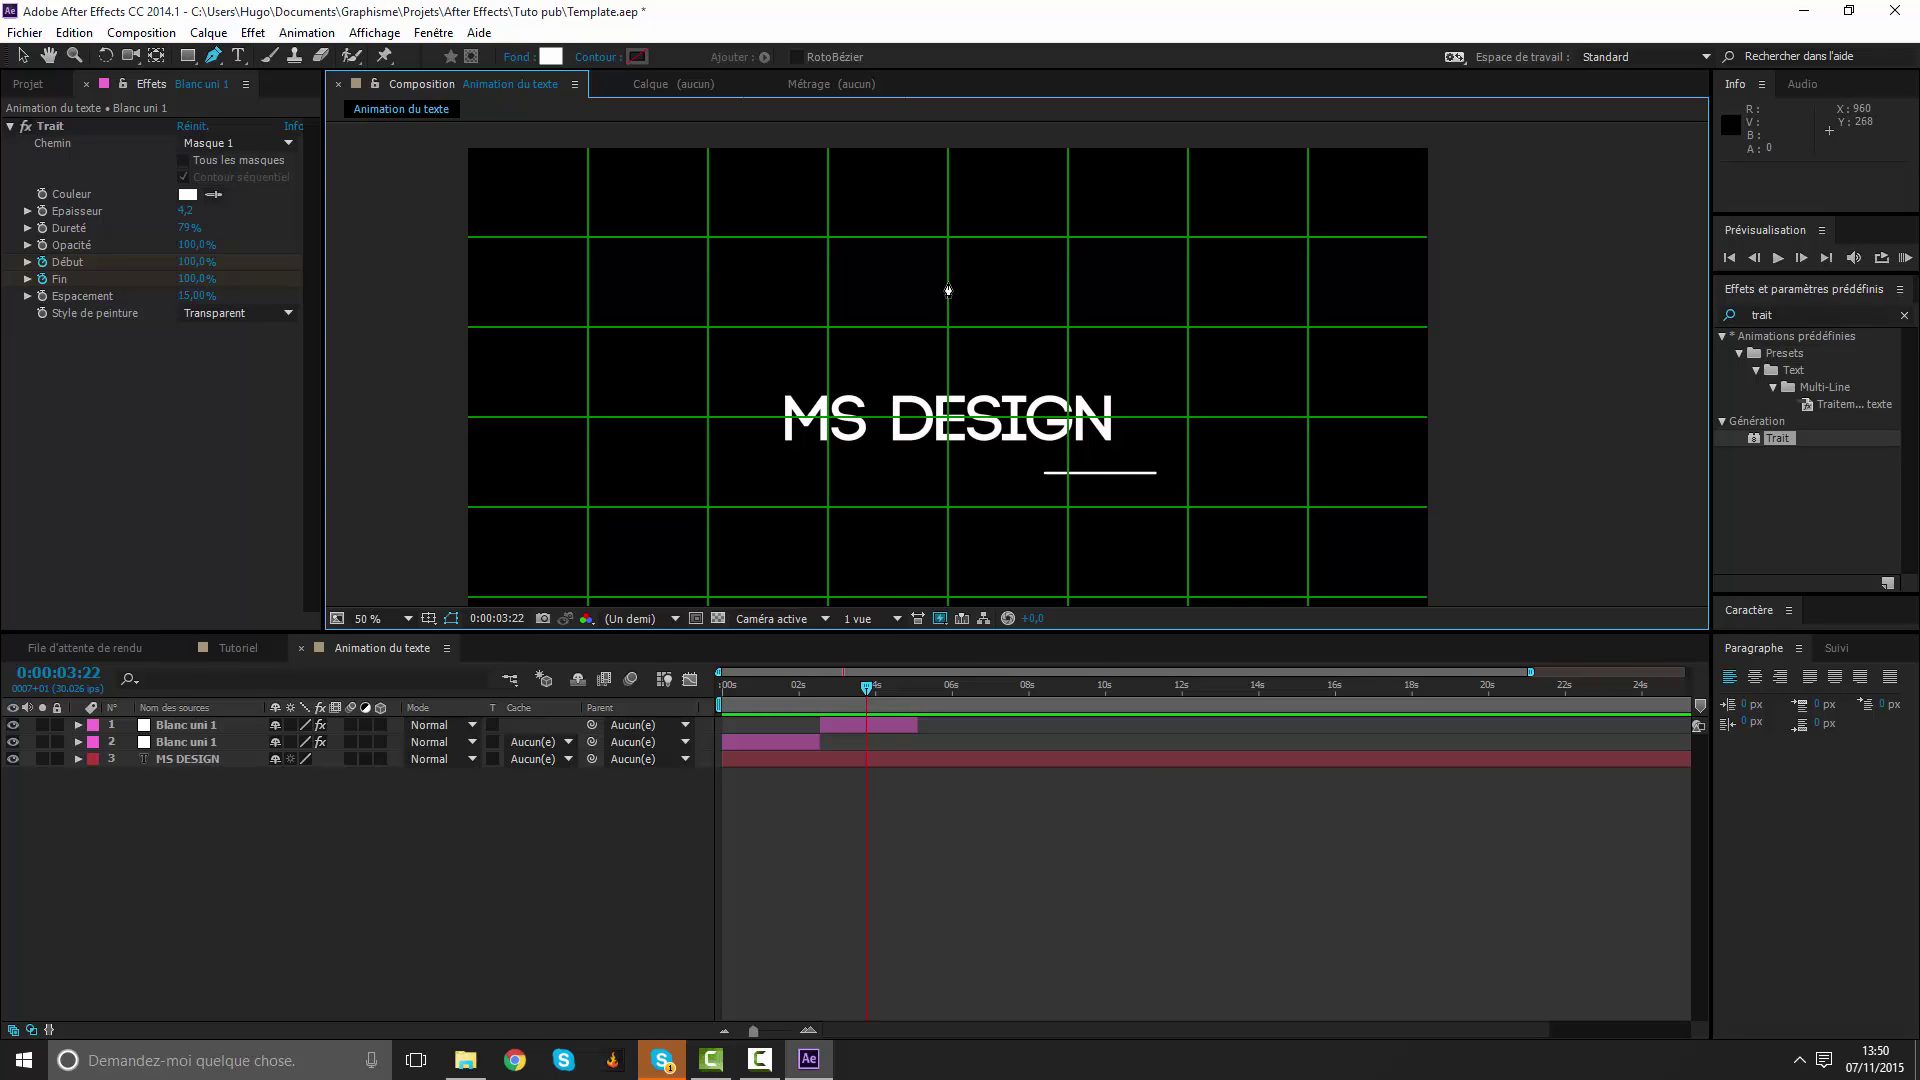
{"action": "left_click", "coordinate": [947, 281]}
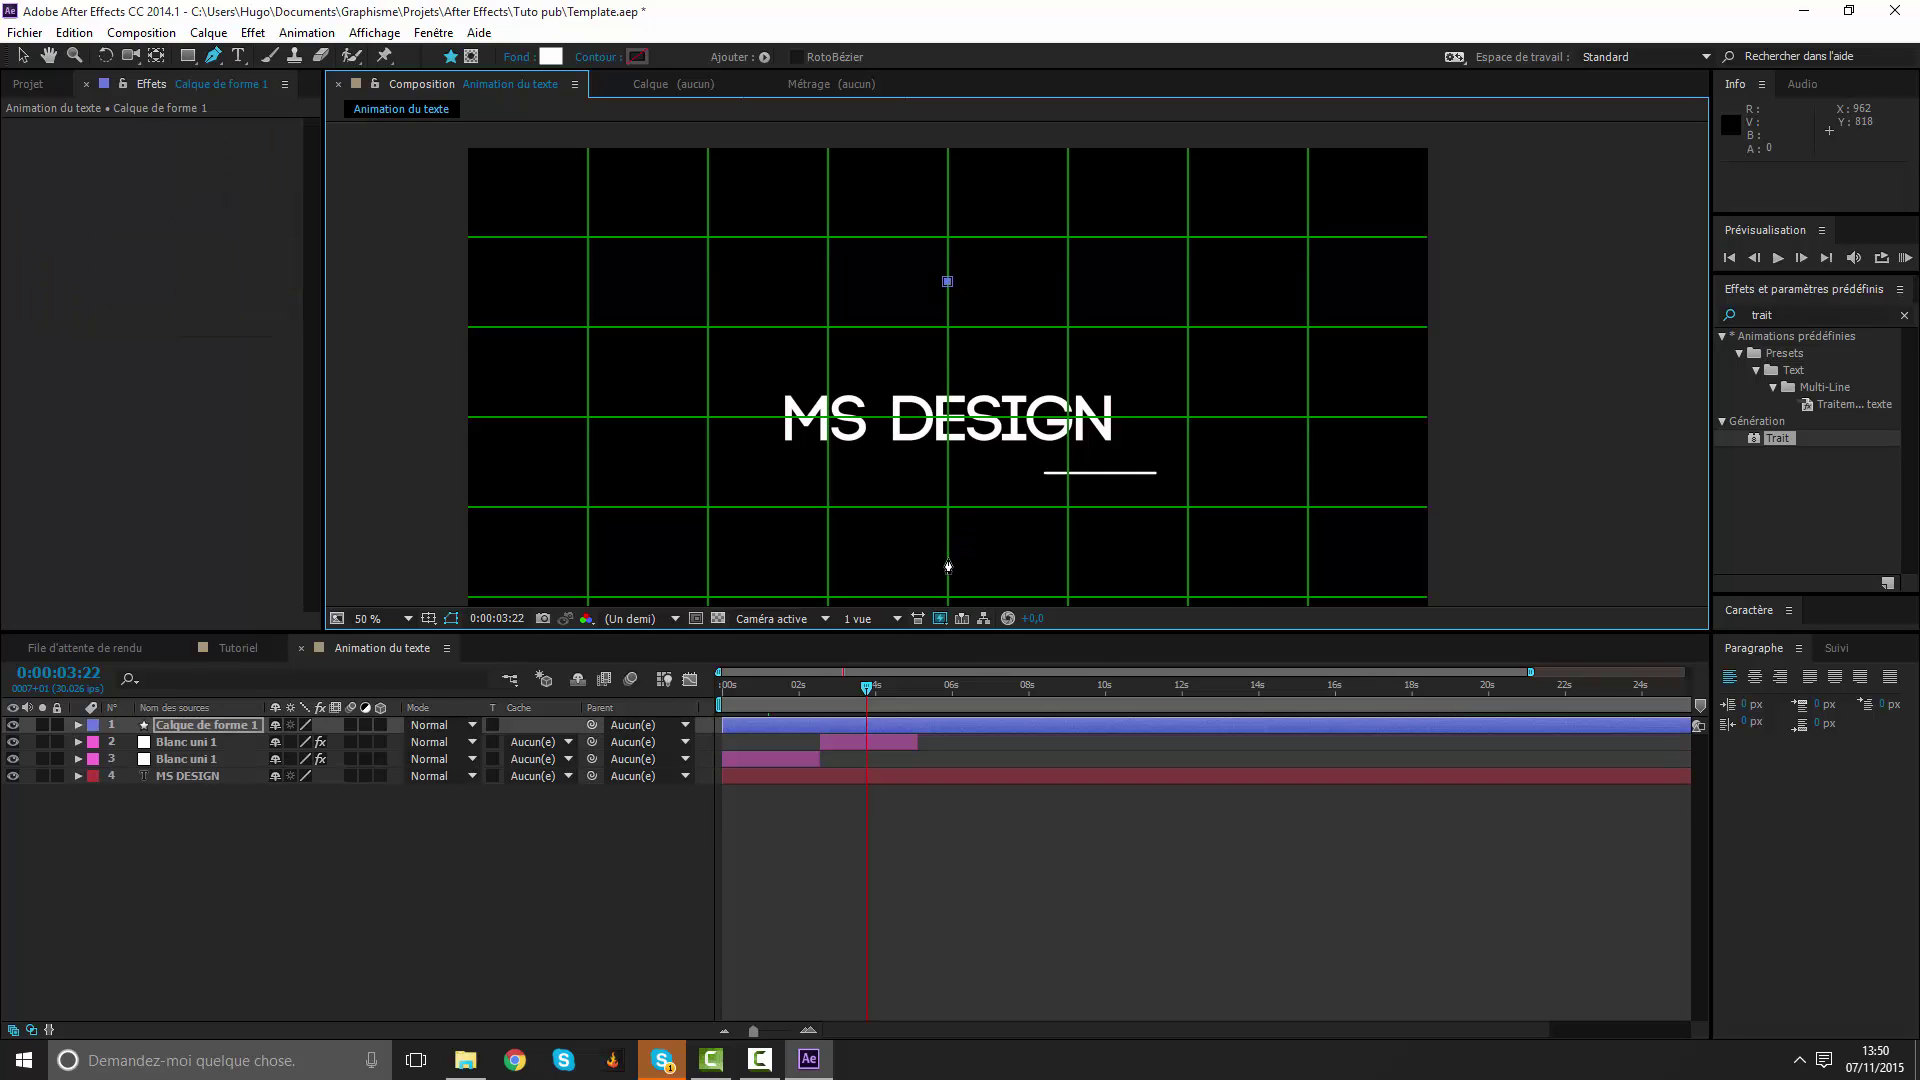
{"action": "left_click", "coordinate": [985, 872]}
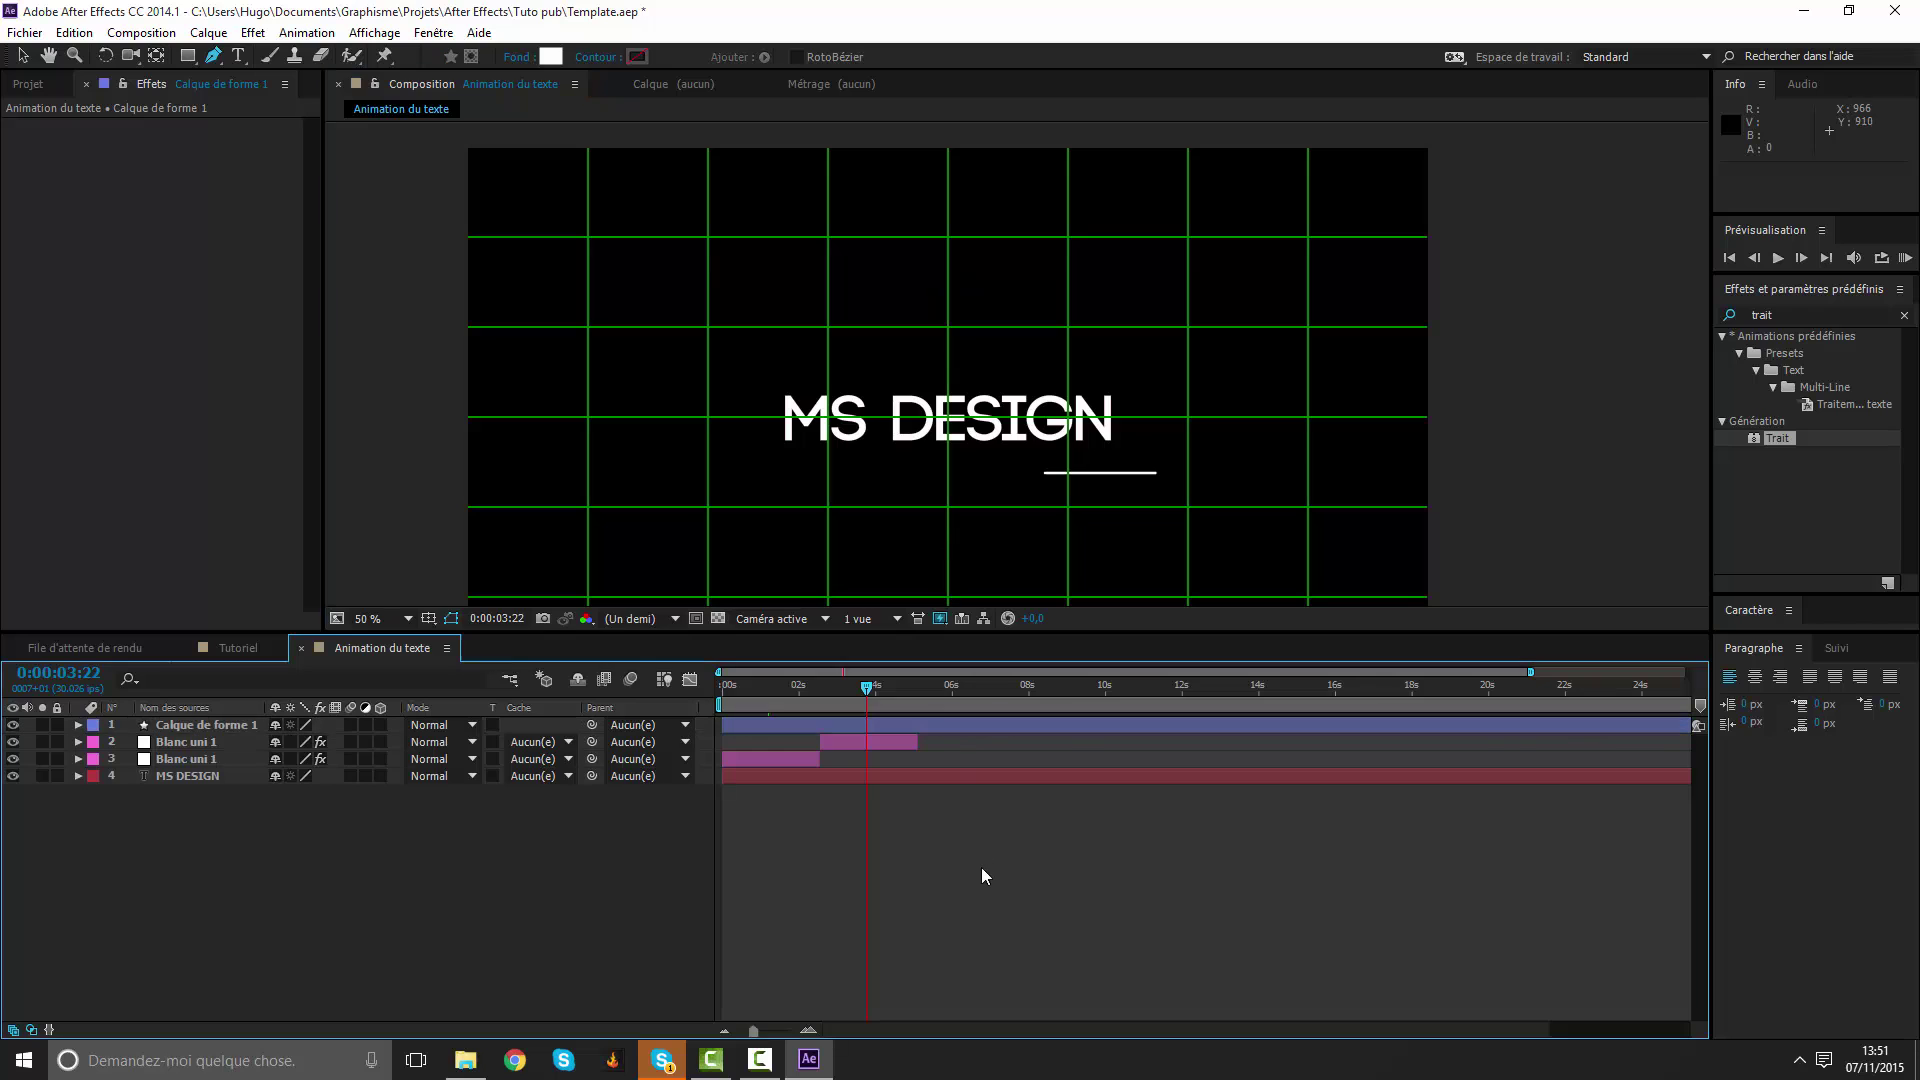
Hide the grid and set shapes to no fill with a solid-colour stroke.
{"action": "left_click", "coordinate": [428, 618]}
{"action": "left_click", "coordinate": [470, 668]}
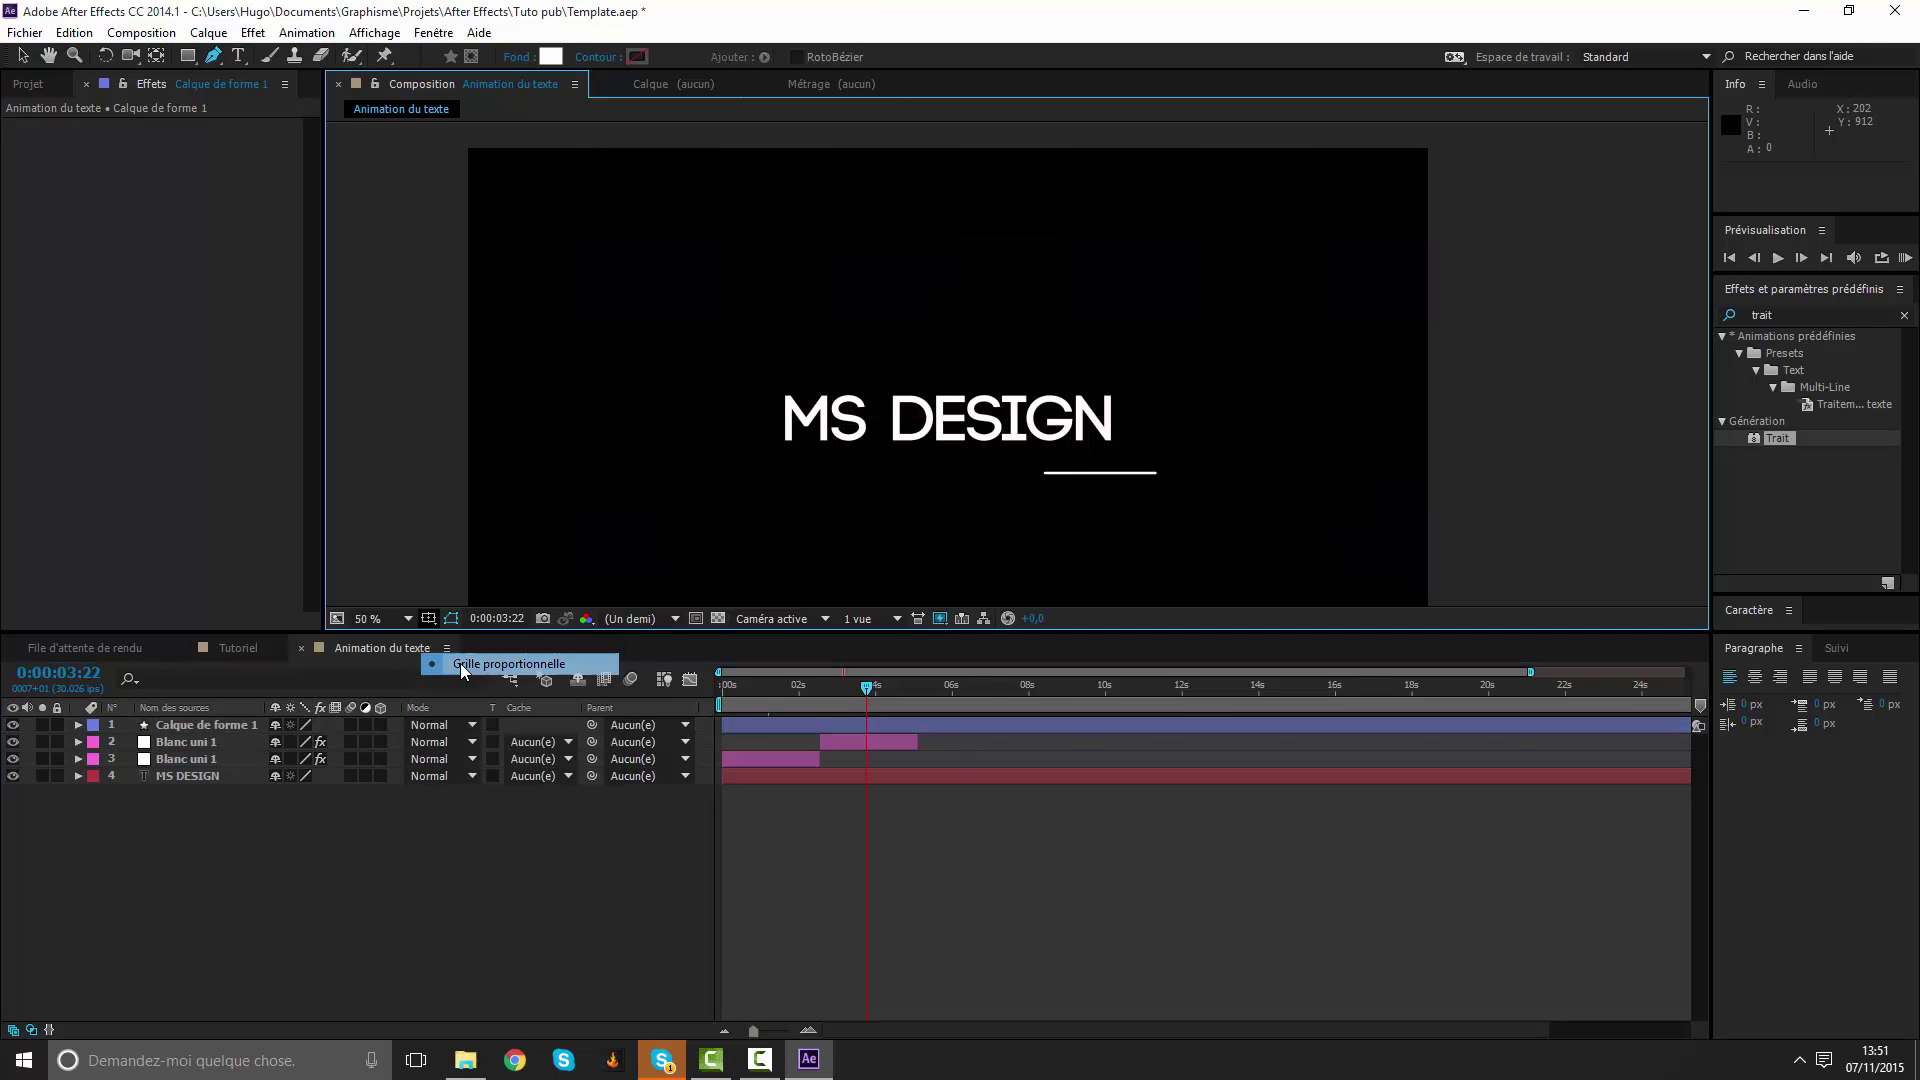
{"action": "left_click", "coordinate": [517, 57]}
{"action": "left_click", "coordinate": [866, 476]}
{"action": "left_click", "coordinate": [910, 588]}
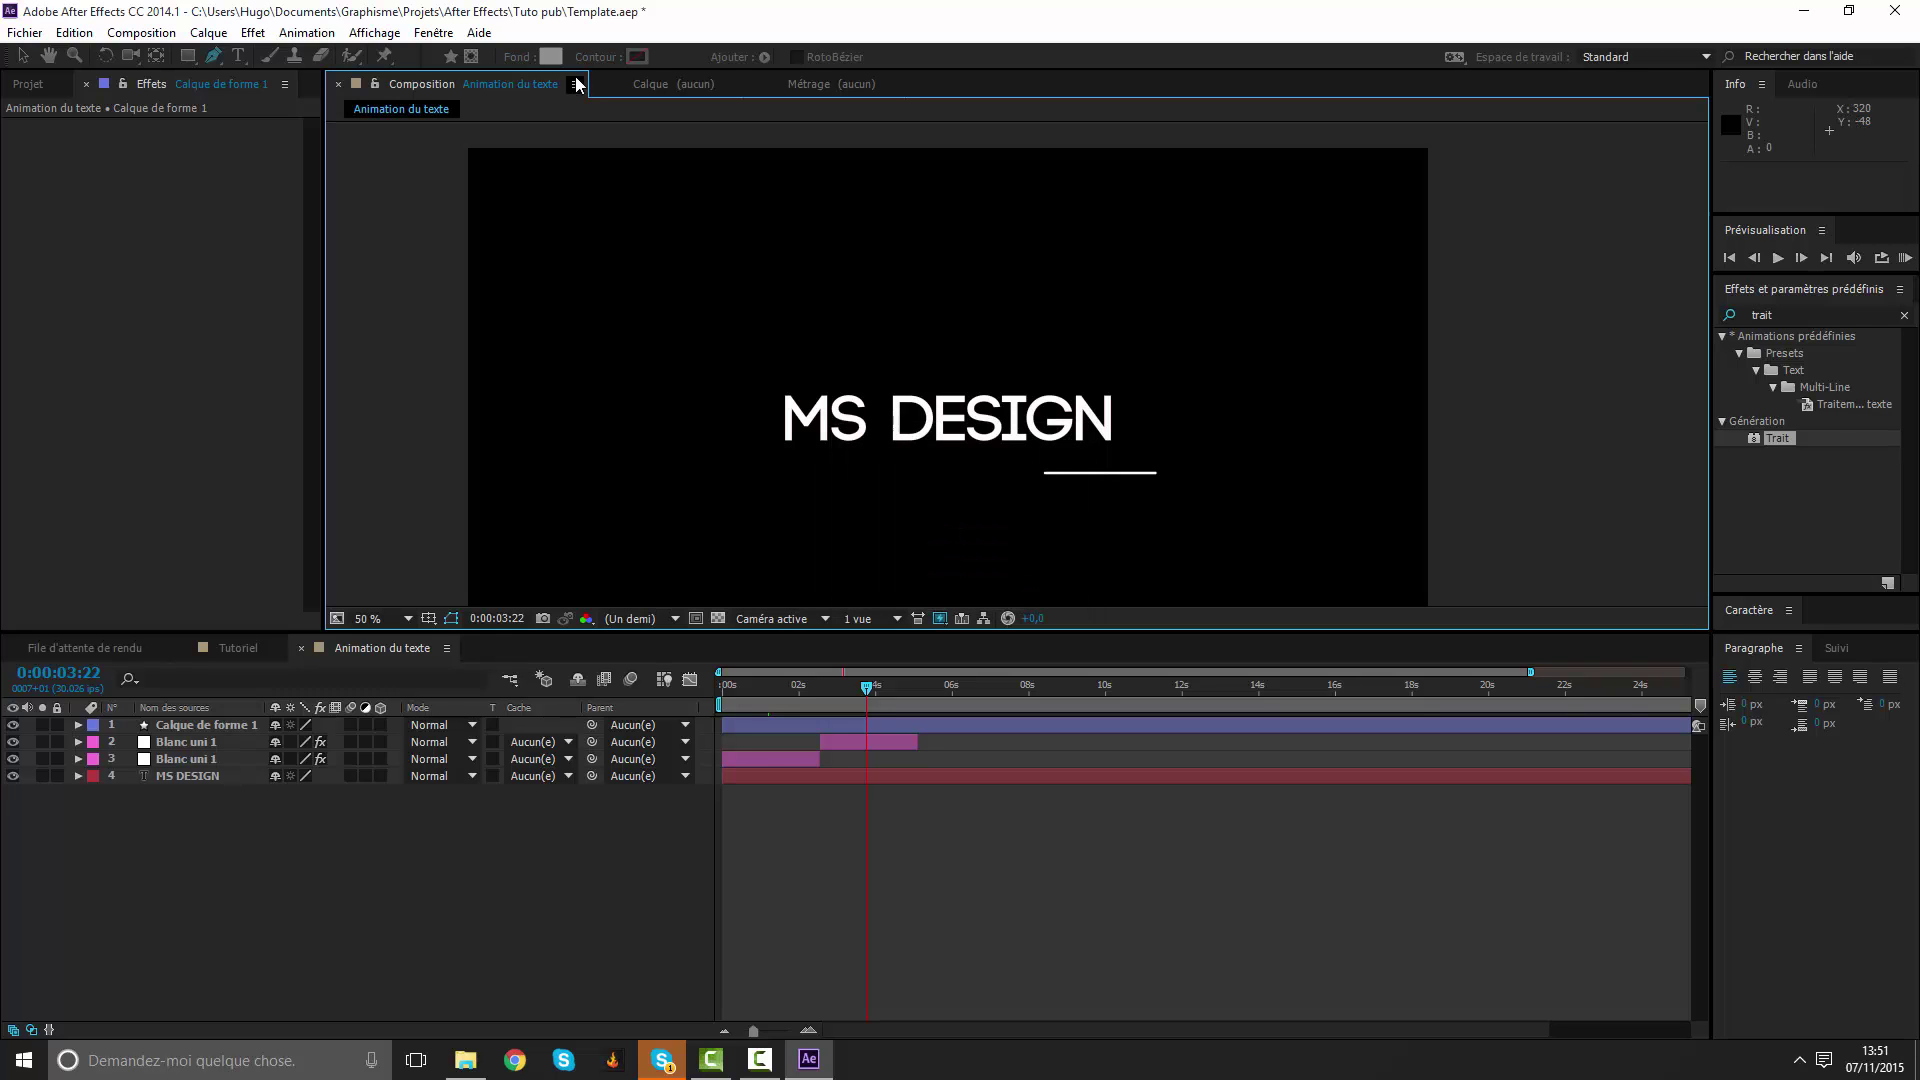
{"action": "left_click", "coordinate": [597, 57]}
{"action": "left_click", "coordinate": [882, 475]}
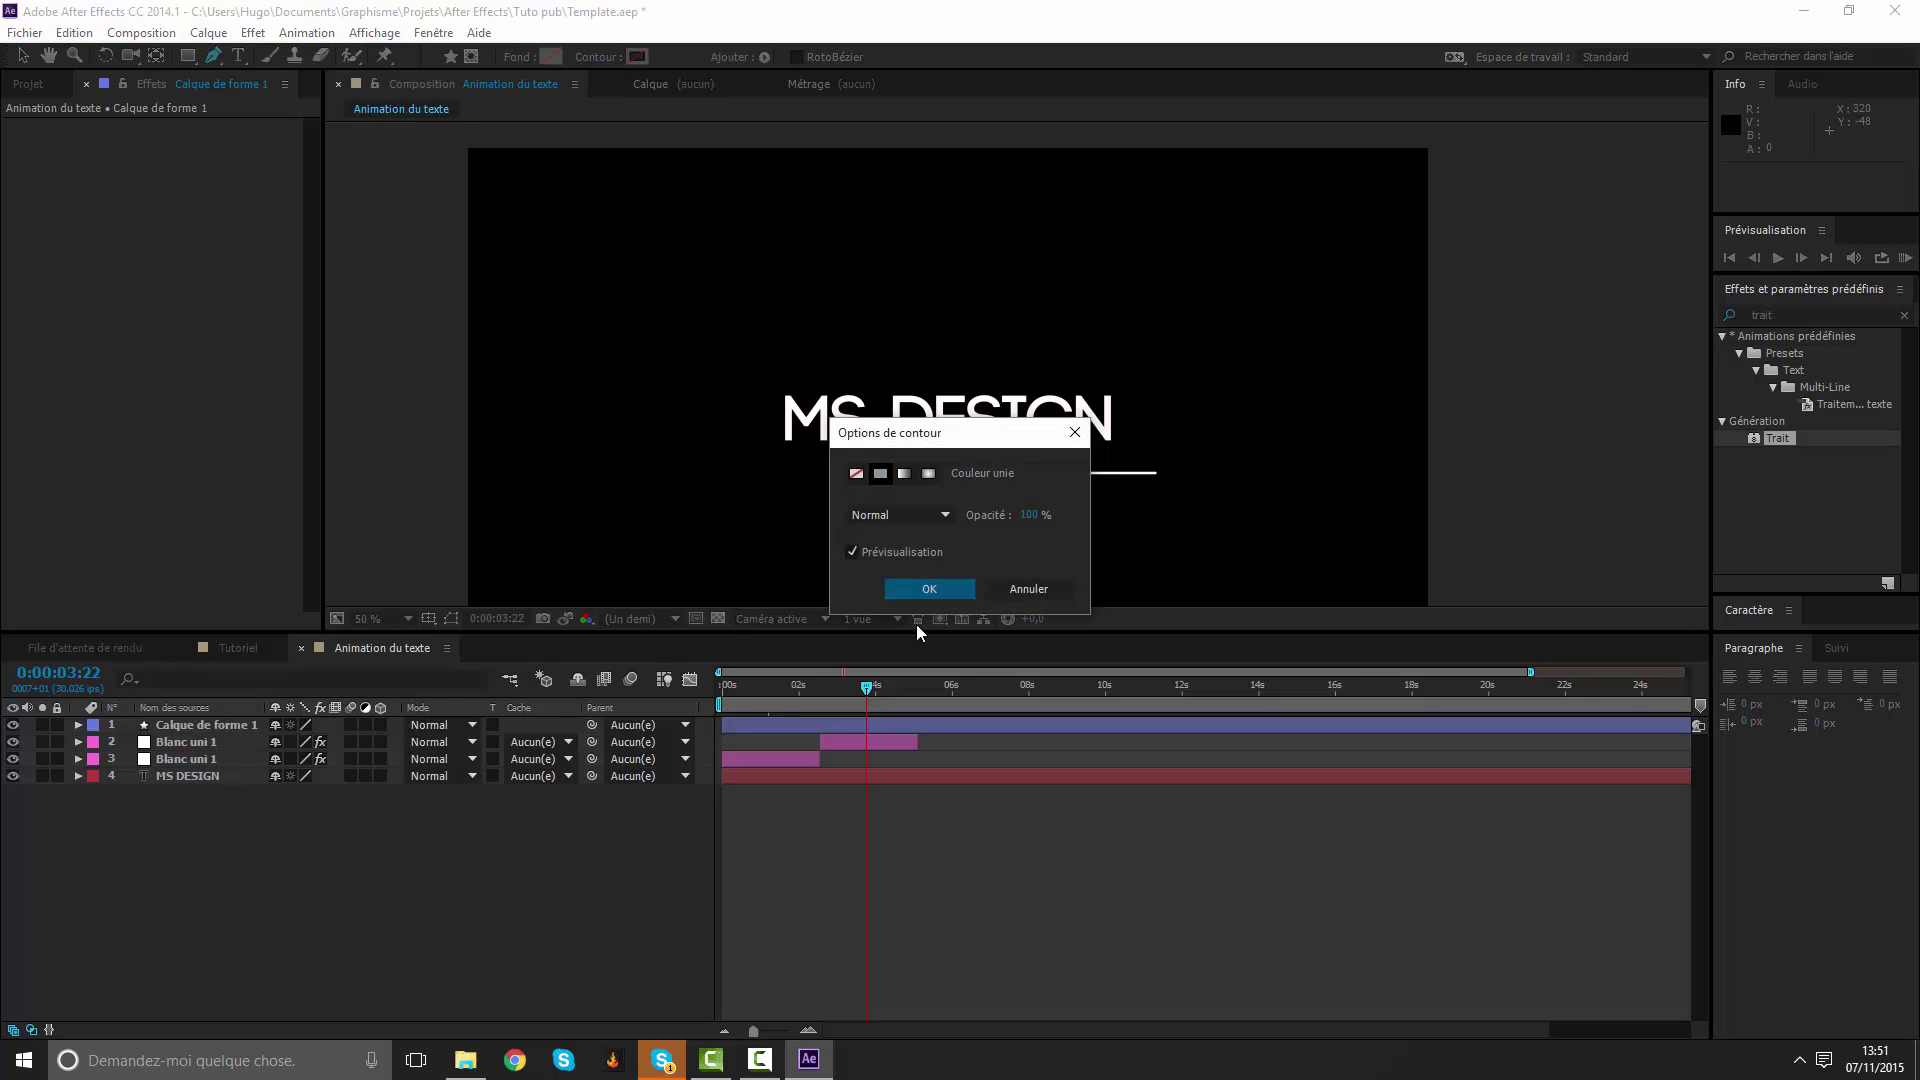
{"action": "left_click", "coordinate": [910, 587]}
{"action": "left_click_drag", "start_coordinate": [668, 57], "coordinate": [727, 501]}
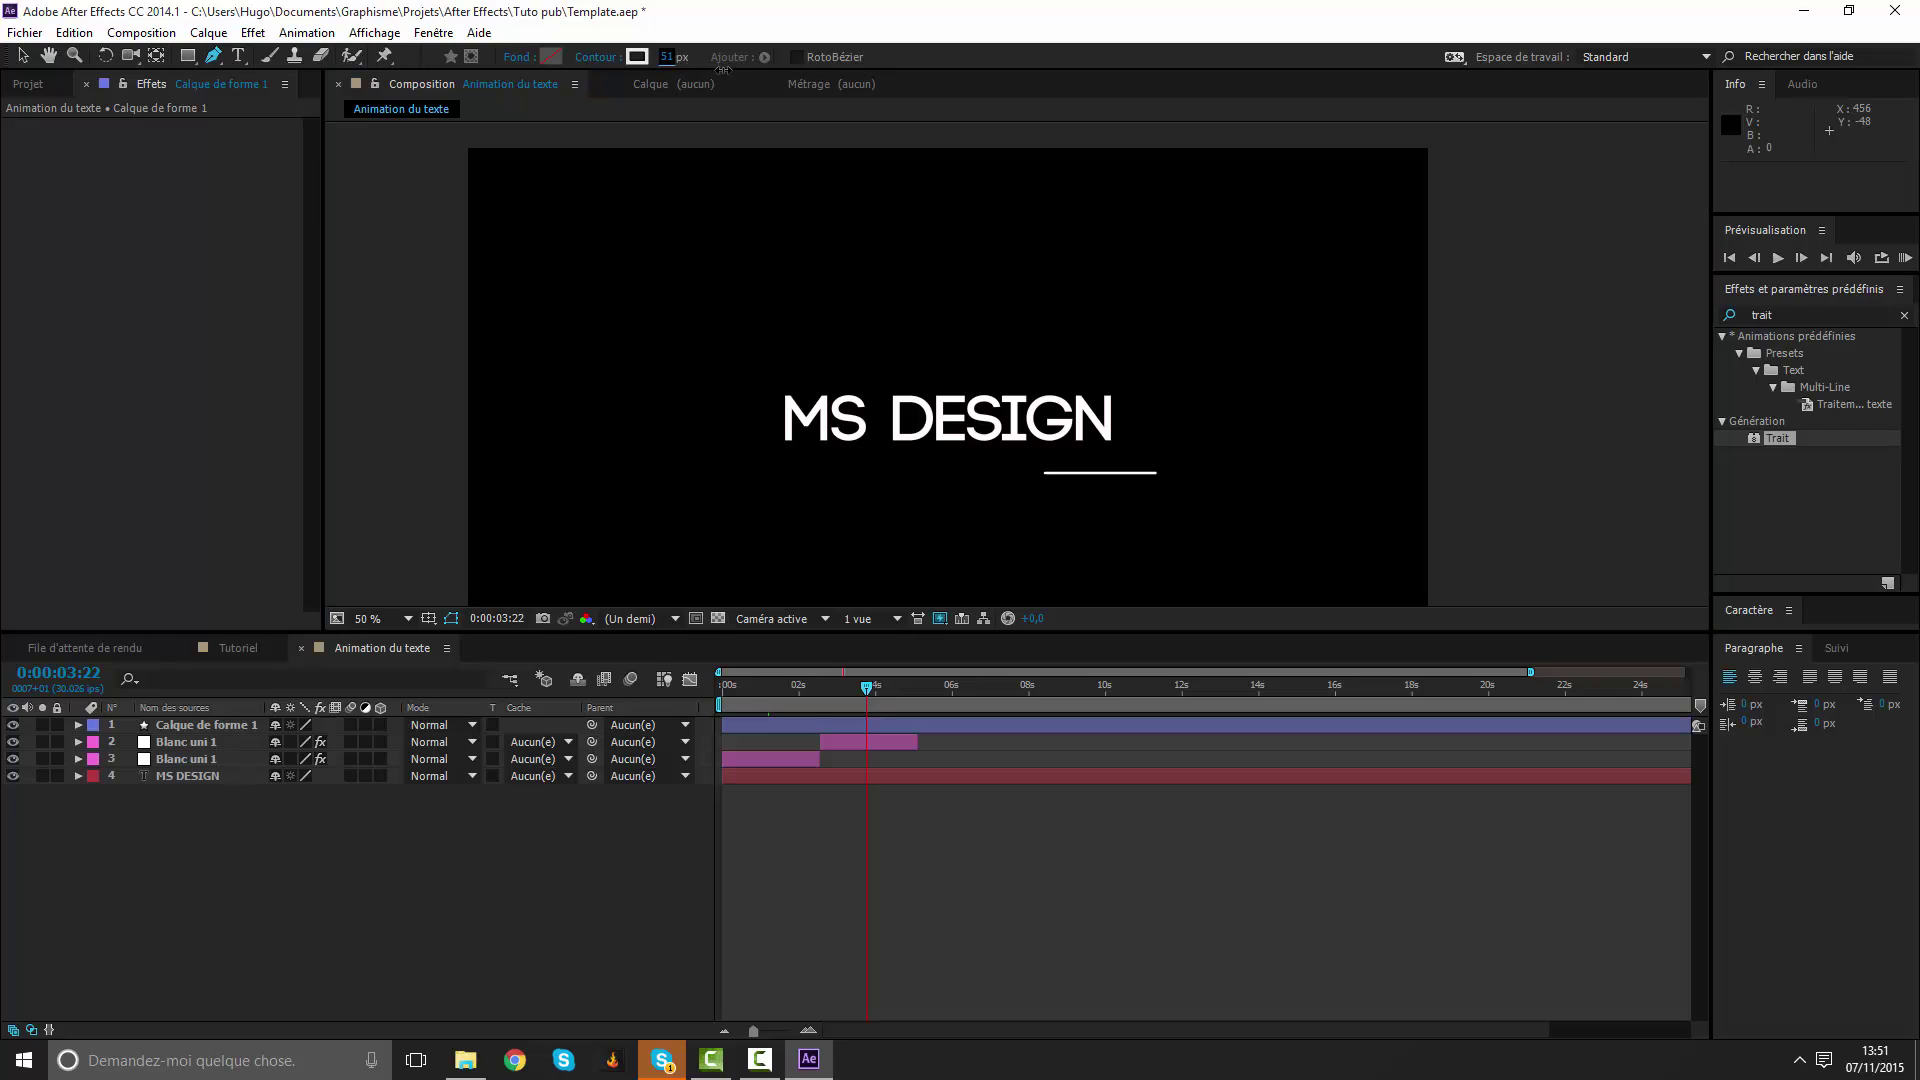
Make the vertical line's stroke colour white.
{"action": "left_click", "coordinate": [816, 738]}
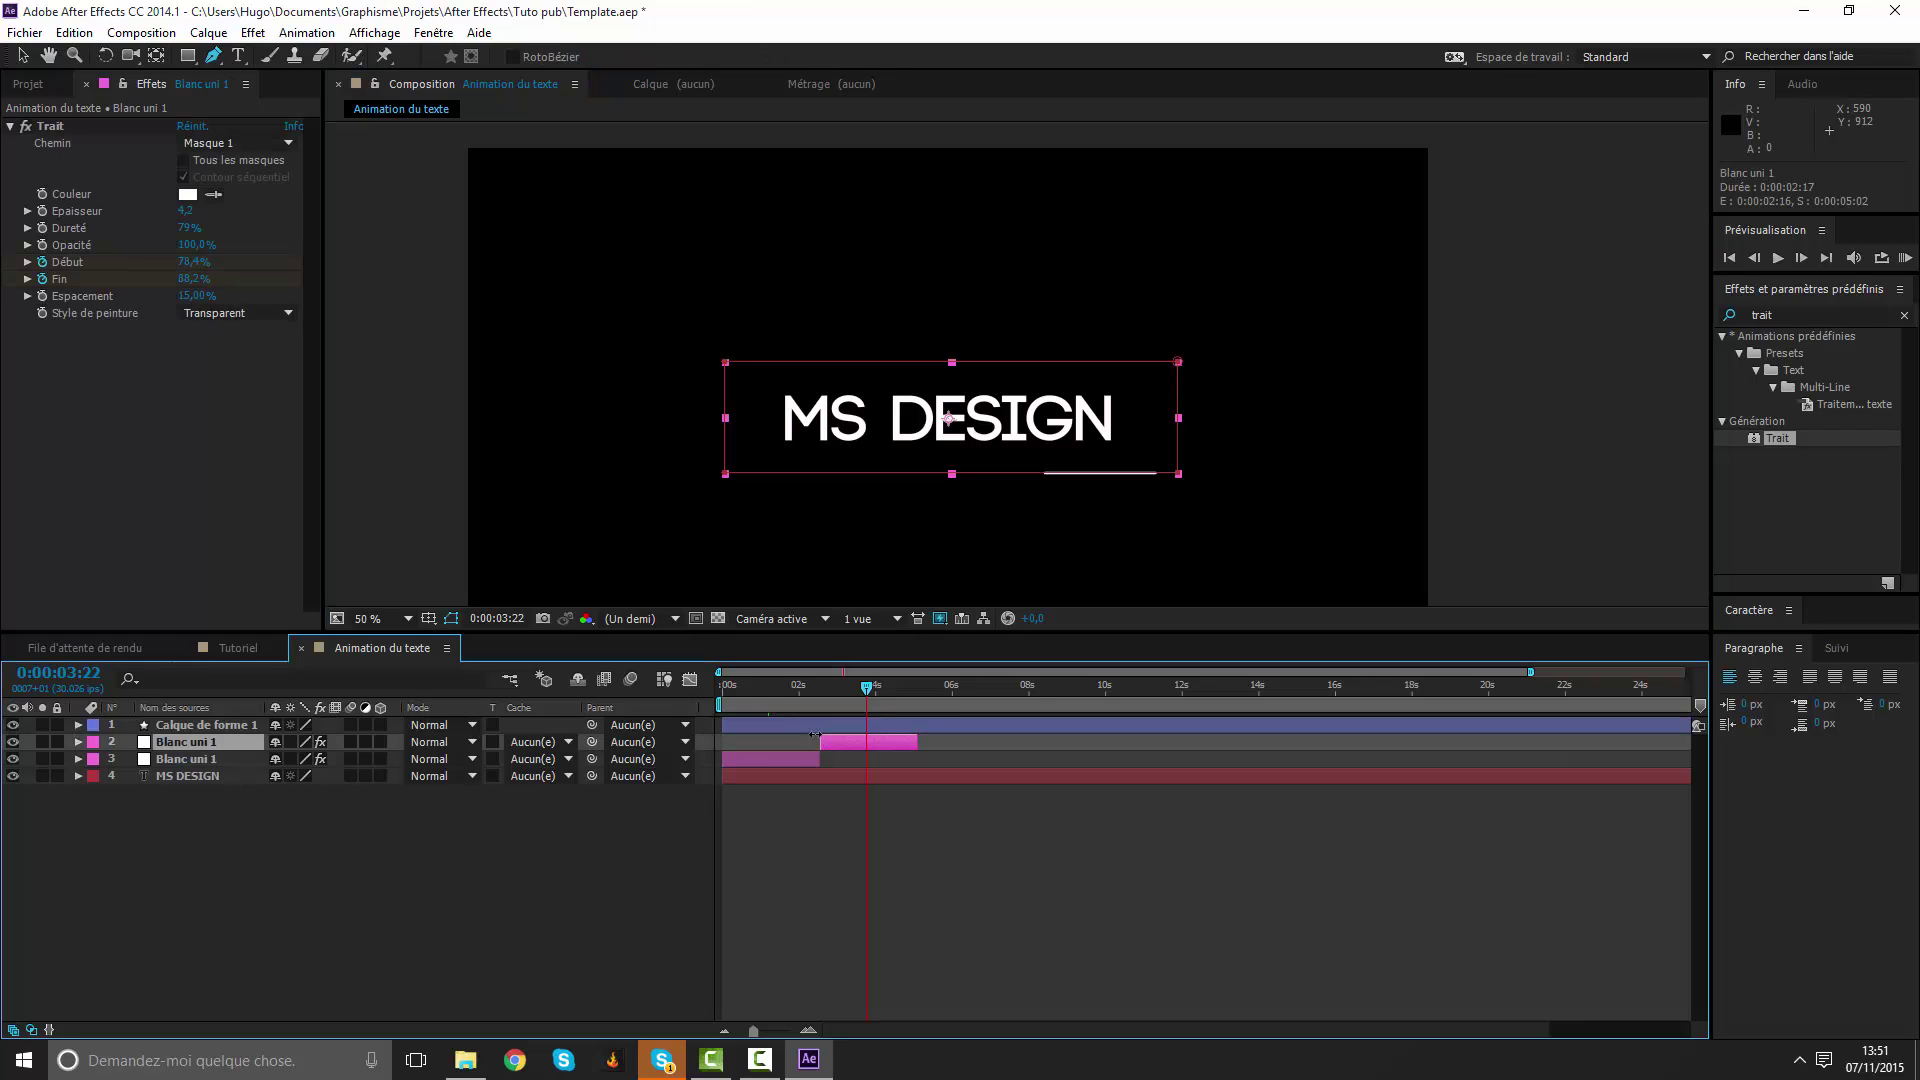
{"action": "left_click", "coordinate": [824, 722]}
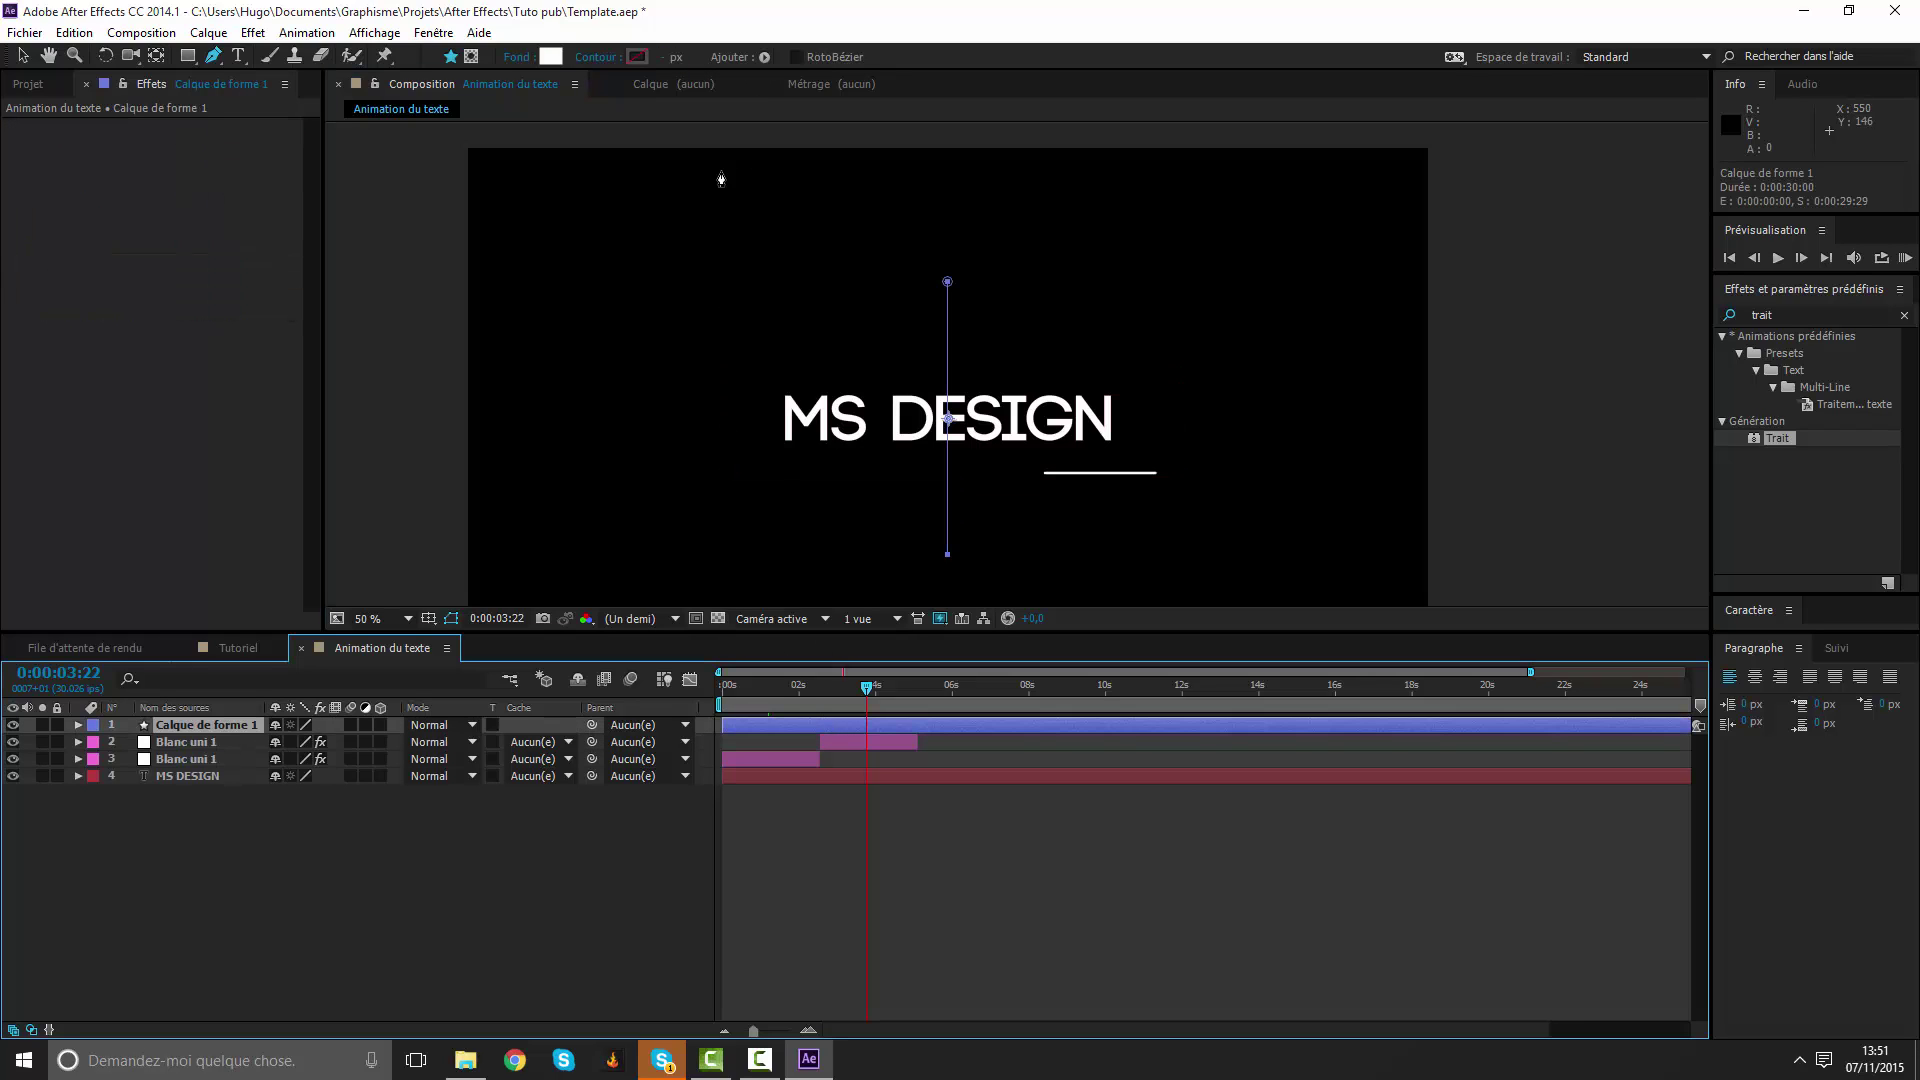
{"action": "left_click", "coordinate": [646, 58]}
{"action": "left_click", "coordinate": [185, 612]}
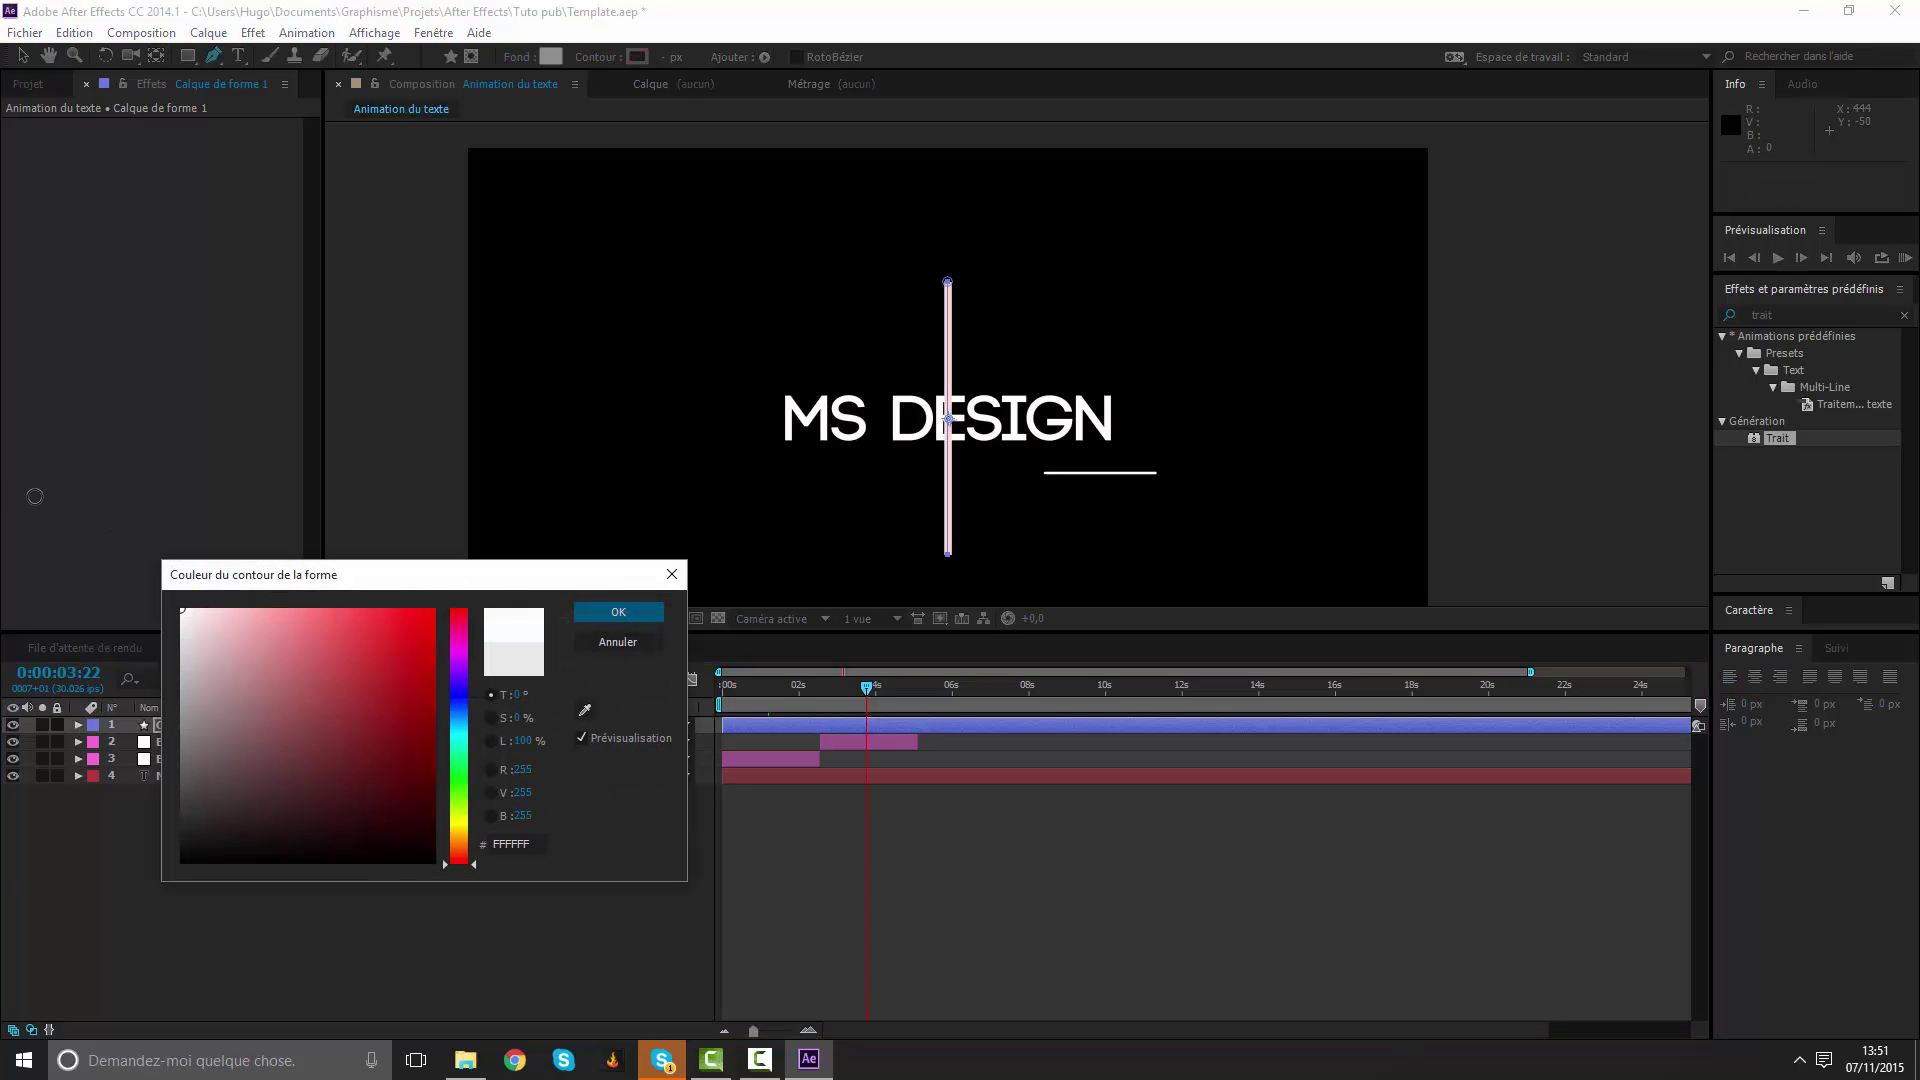
{"action": "left_click", "coordinate": [650, 614]}
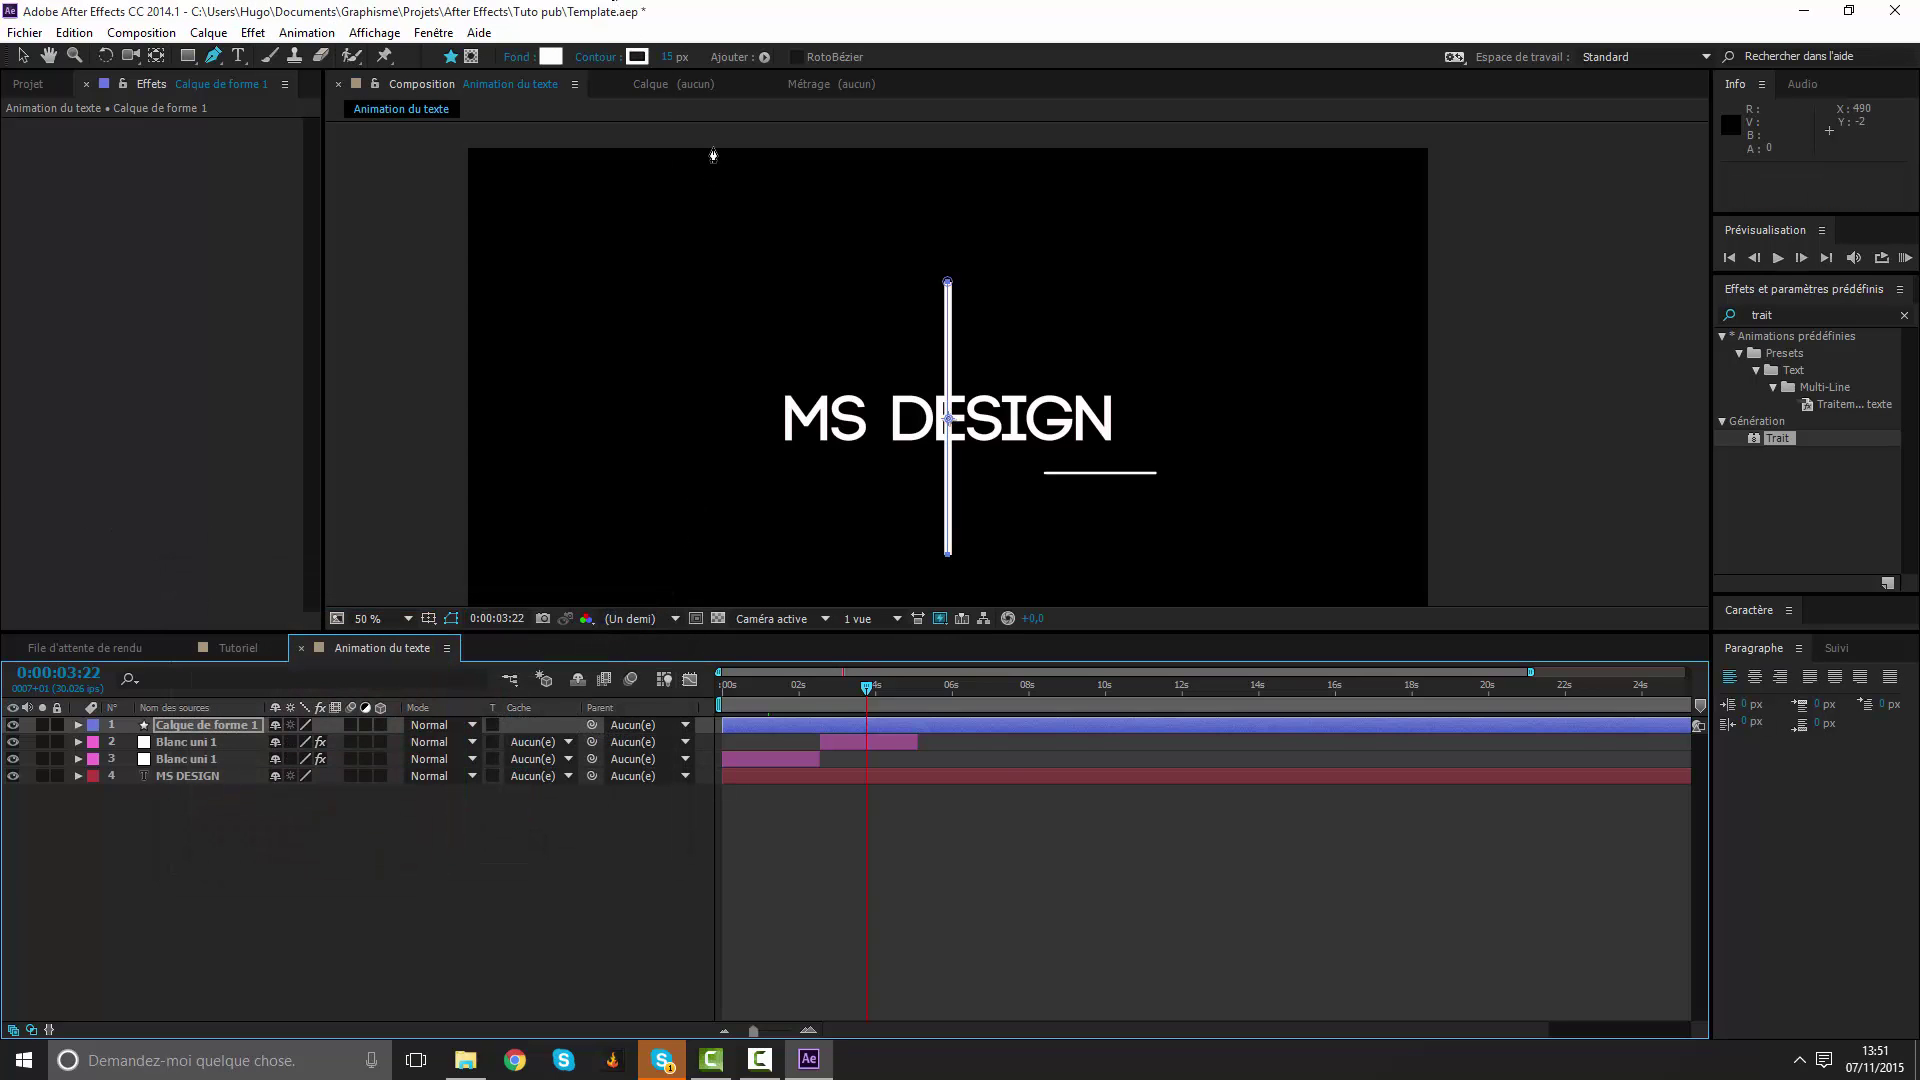
{"action": "left_click", "coordinate": [1024, 866]}
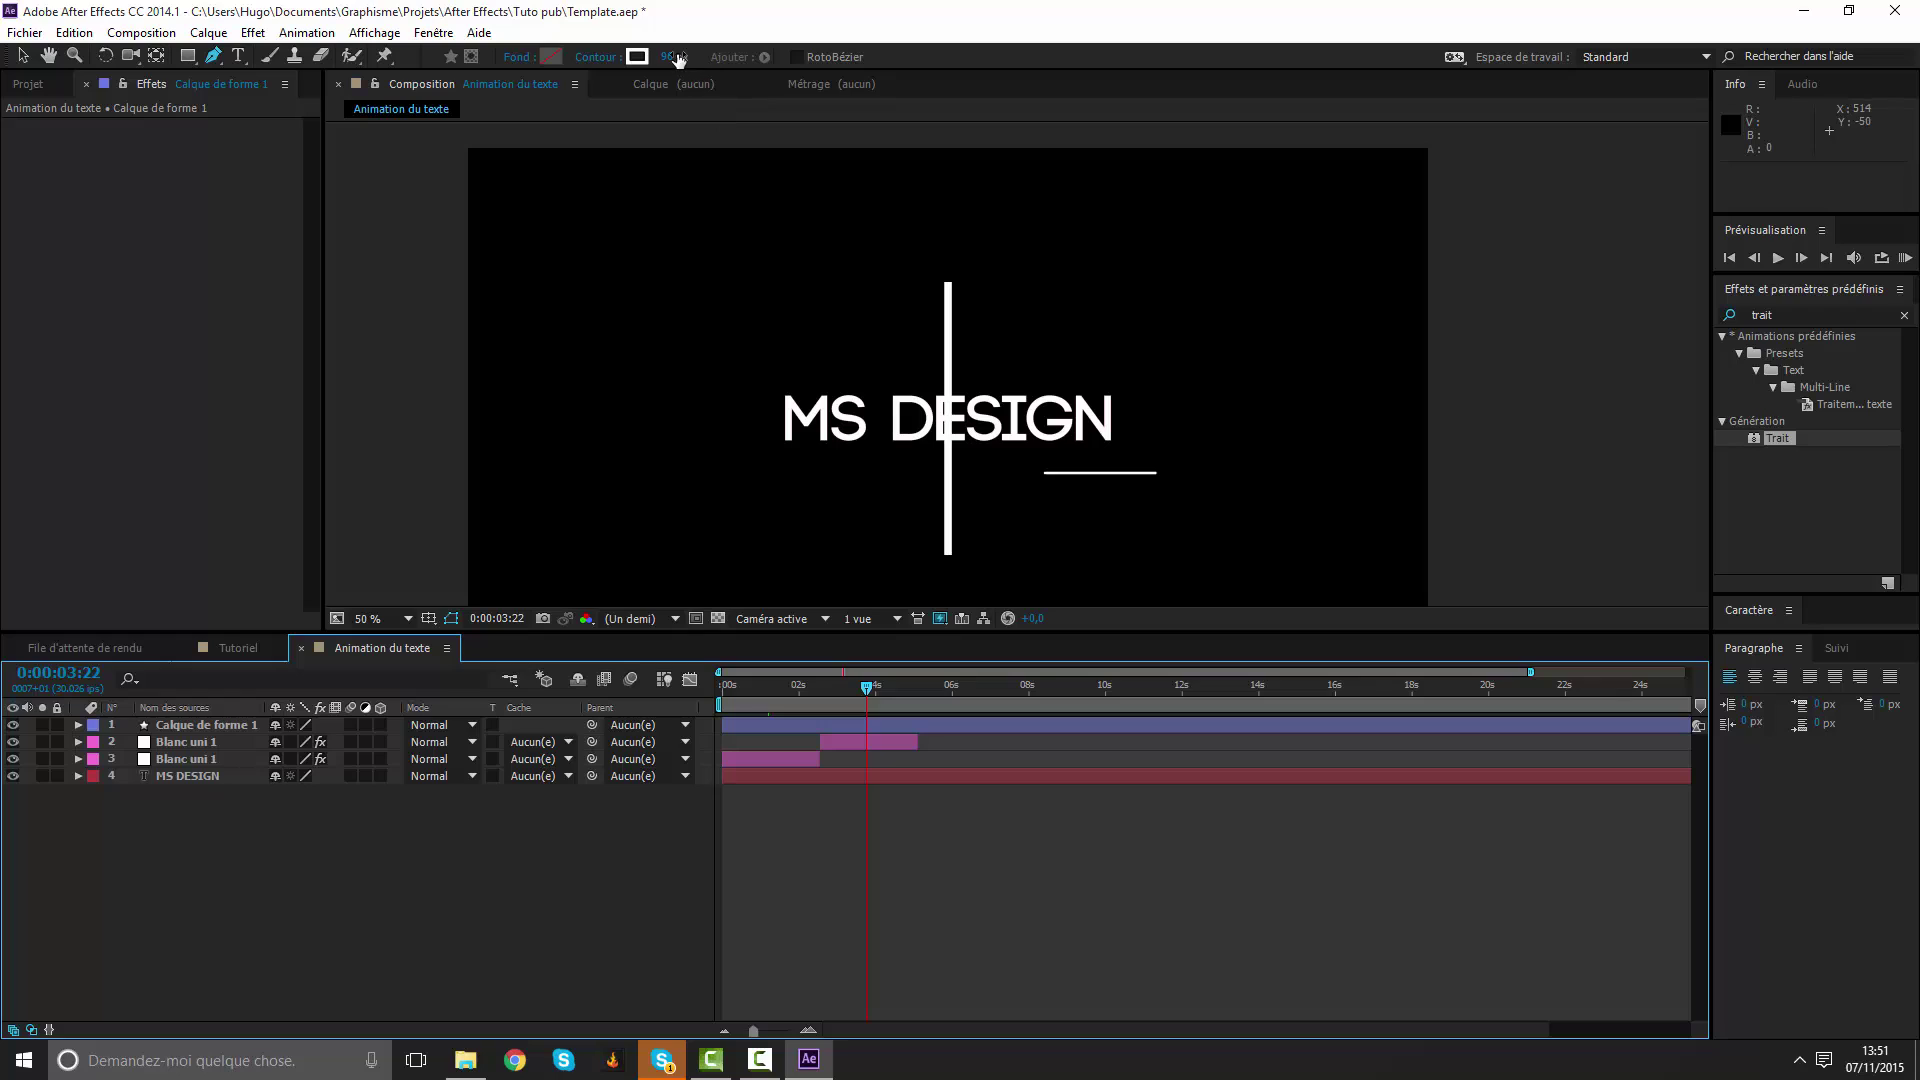
Set the vertical line's stroke width to 3 px.
{"action": "mouse_move", "coordinate": [677, 60]}
{"action": "left_mouse_down"}
{"action": "mouse_move", "coordinate": [757, 66]}
{"action": "mouse_move", "coordinate": [491, 87]}
{"action": "left_mouse_up"}
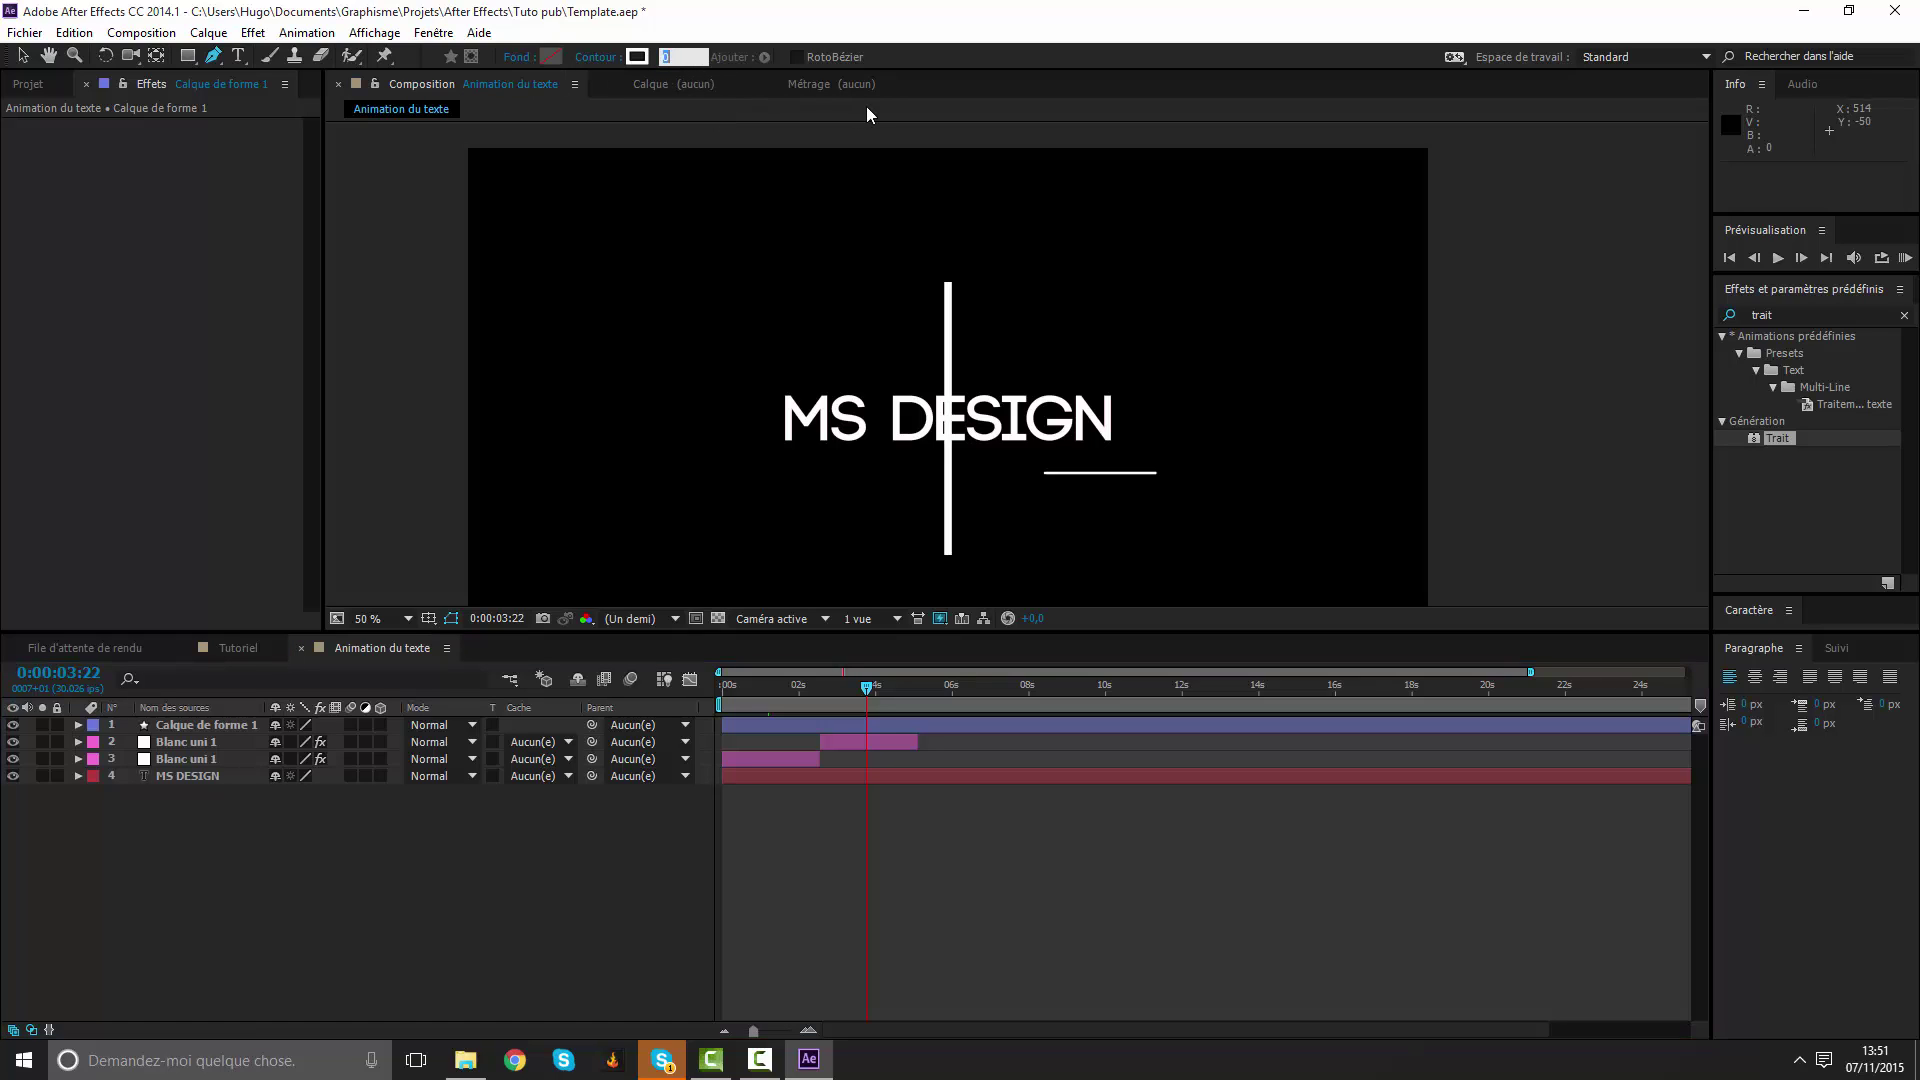
{"action": "left_click", "coordinate": [776, 728]}
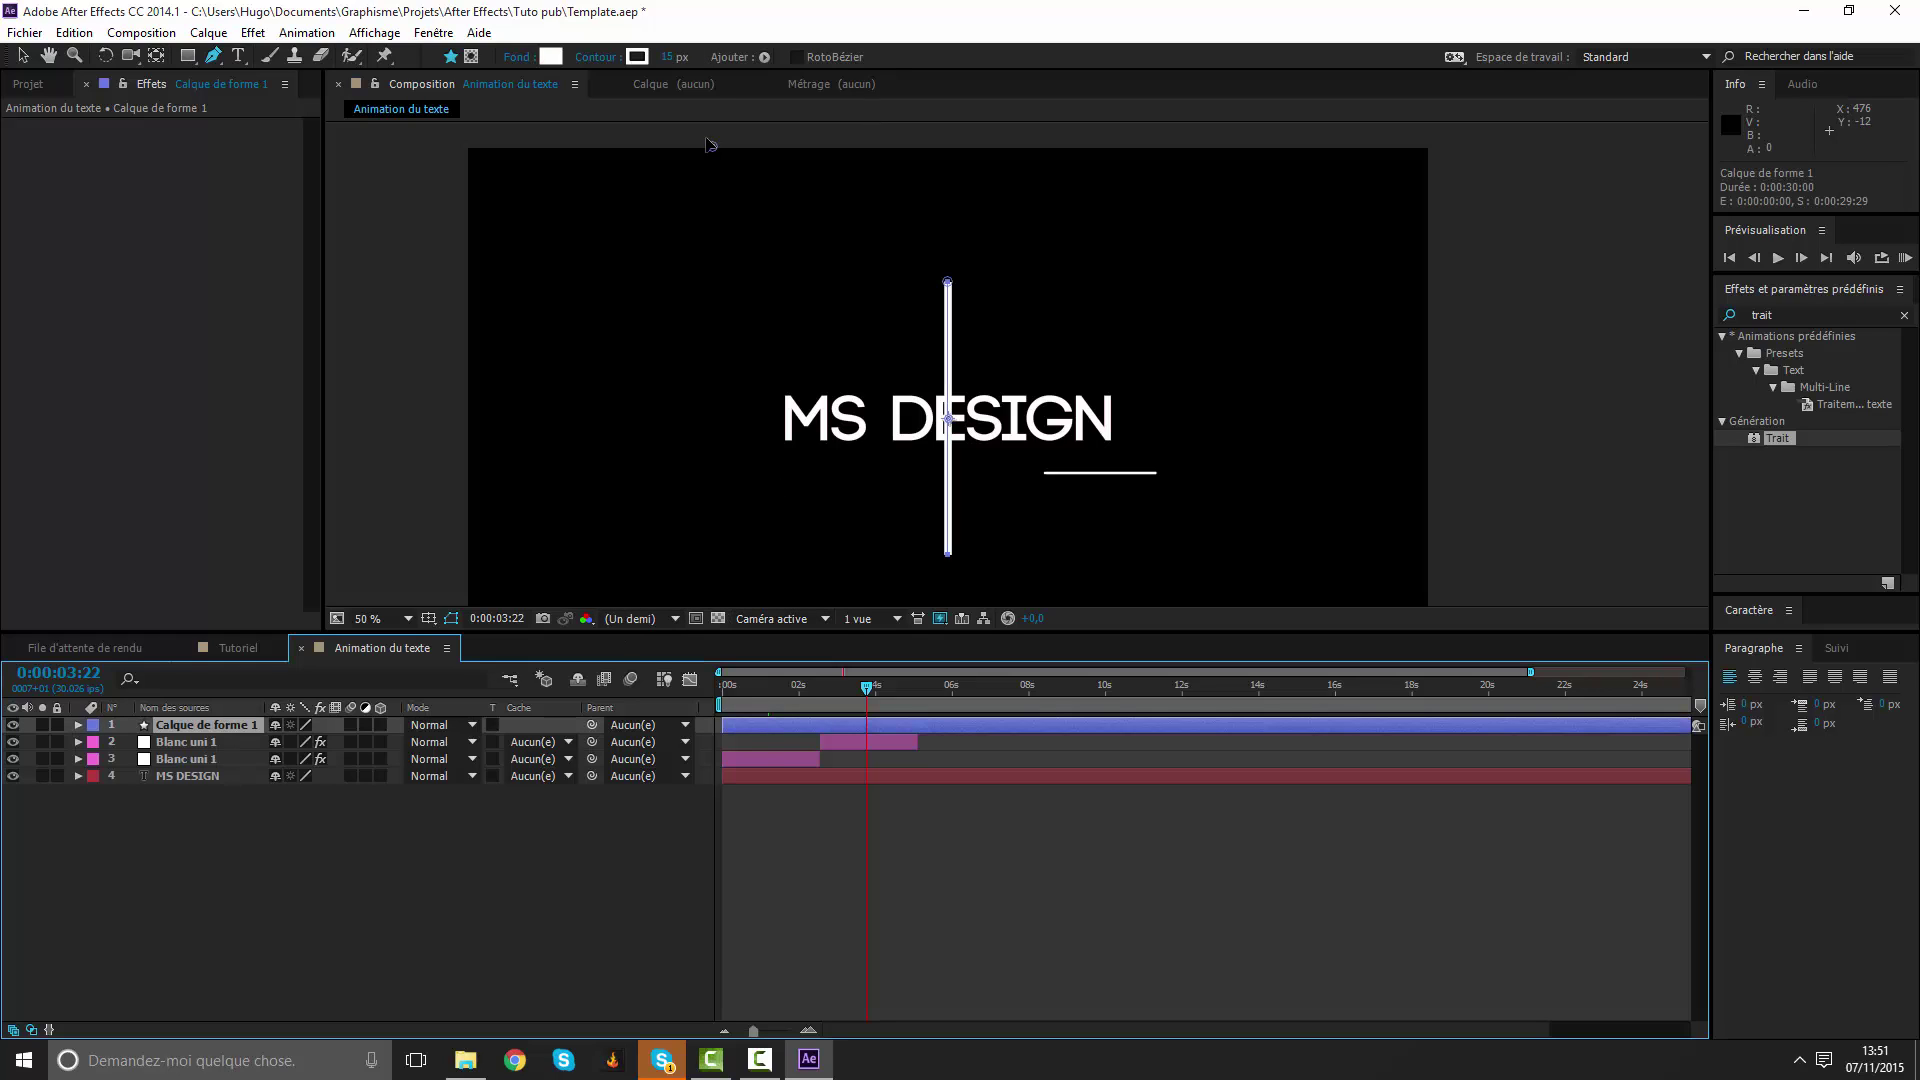
{"action": "left_click", "coordinate": [666, 57]}
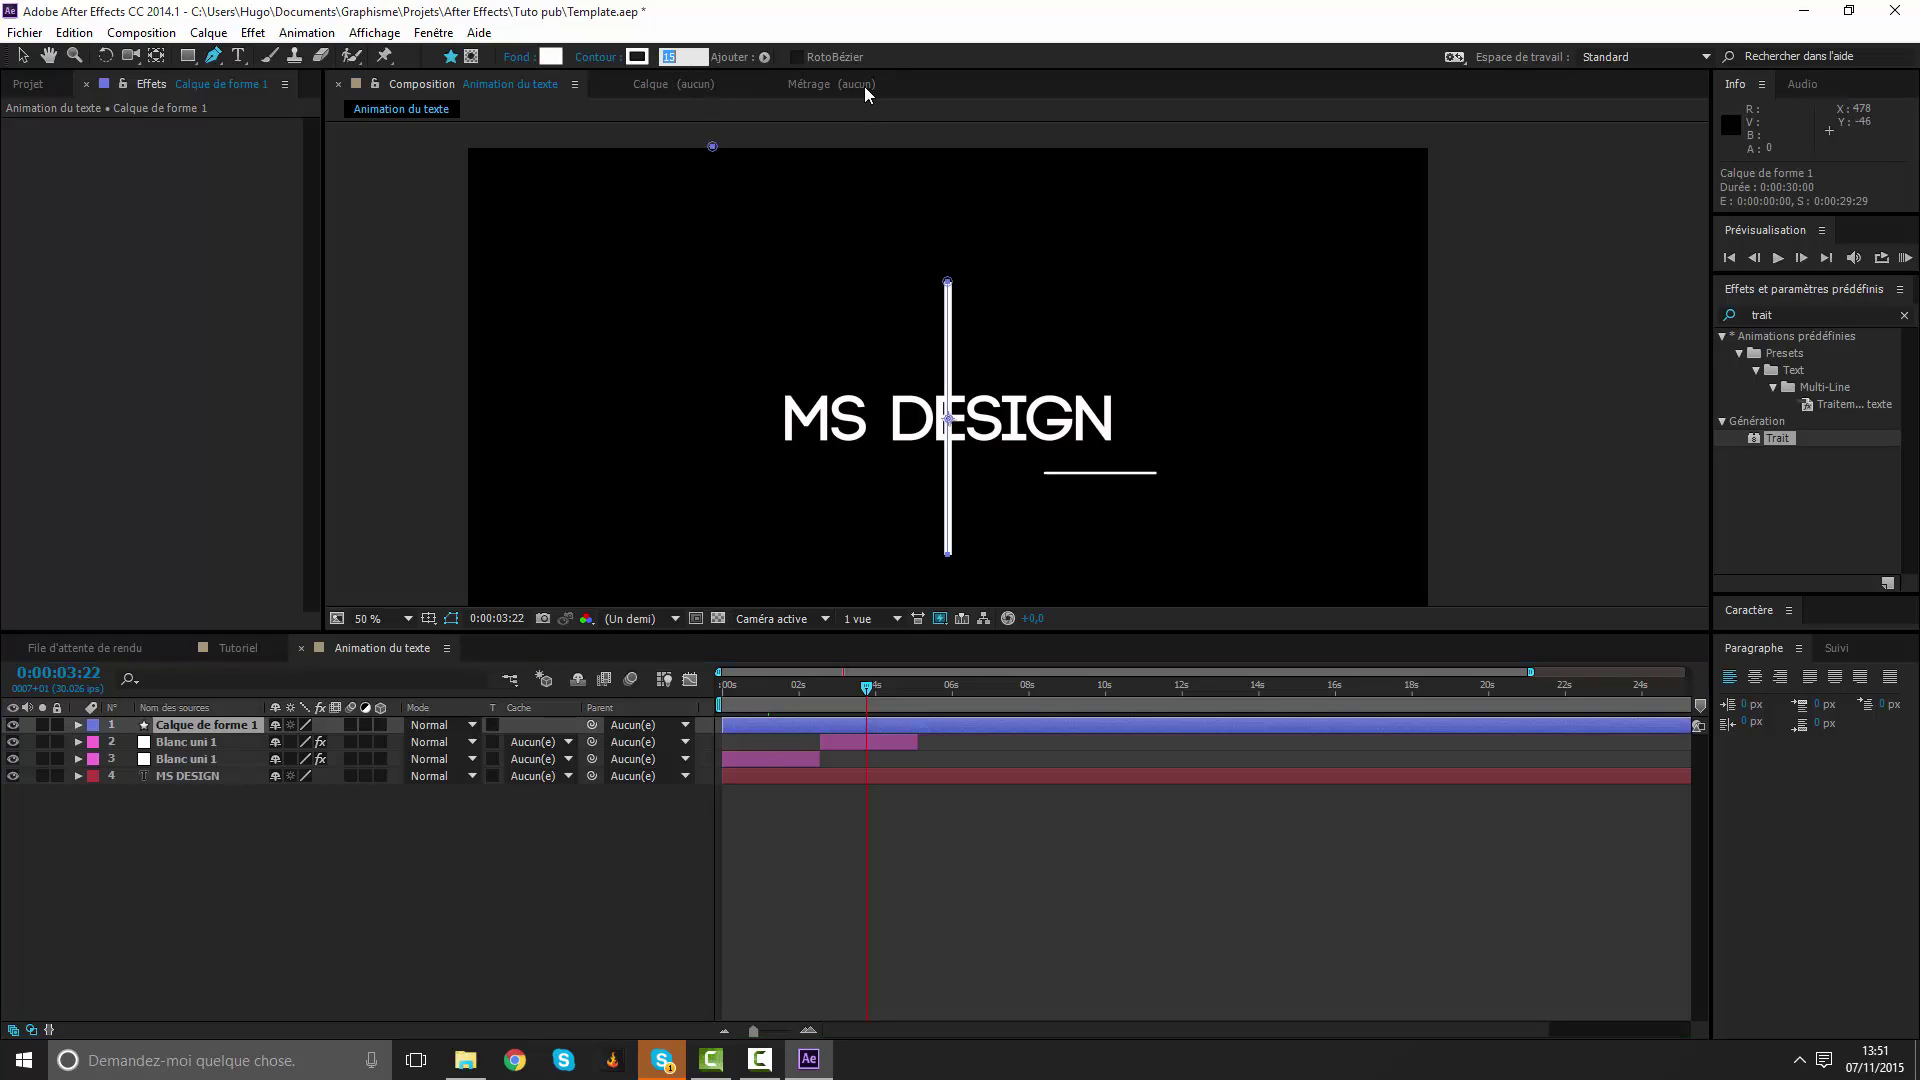
{"action": "type", "text": "3"}
{"action": "key", "text": "Return"}
{"action": "left_click", "coordinate": [1086, 873]}
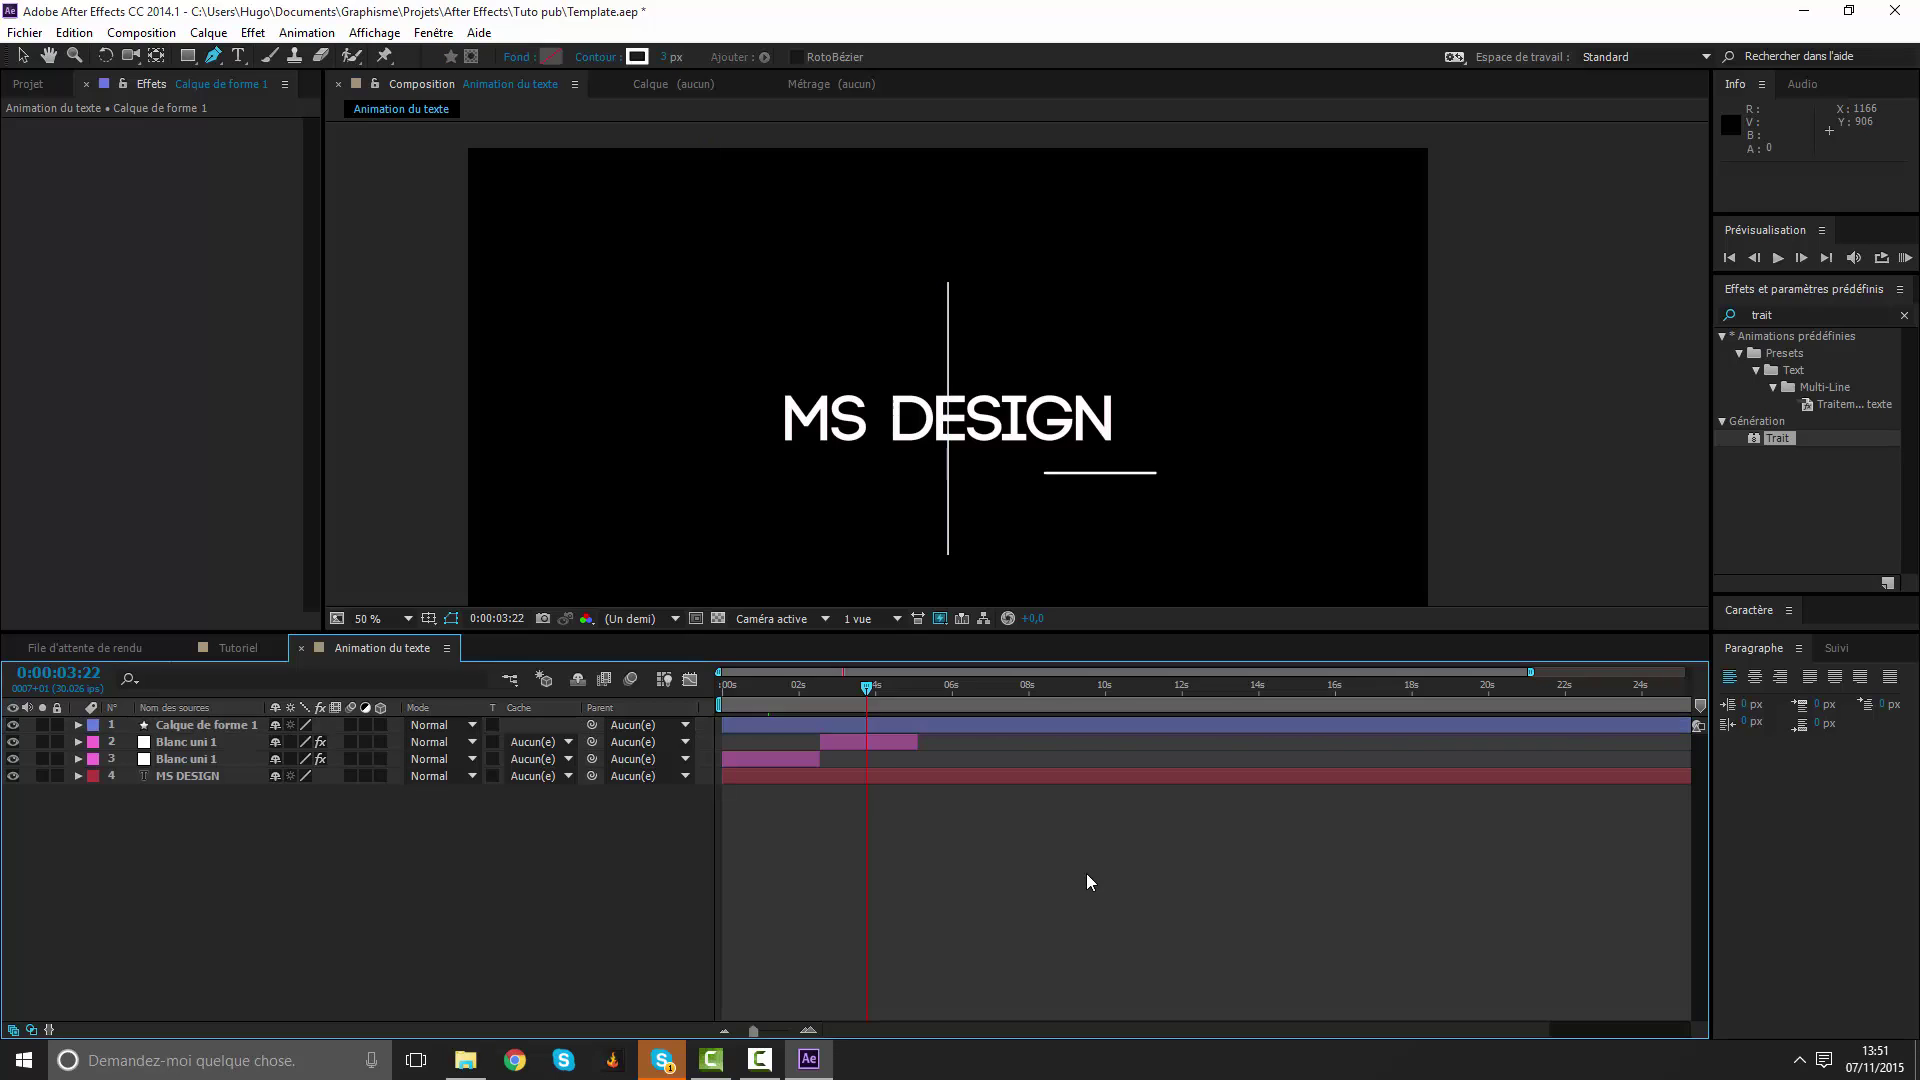
{"action": "left_click", "coordinate": [869, 723]}
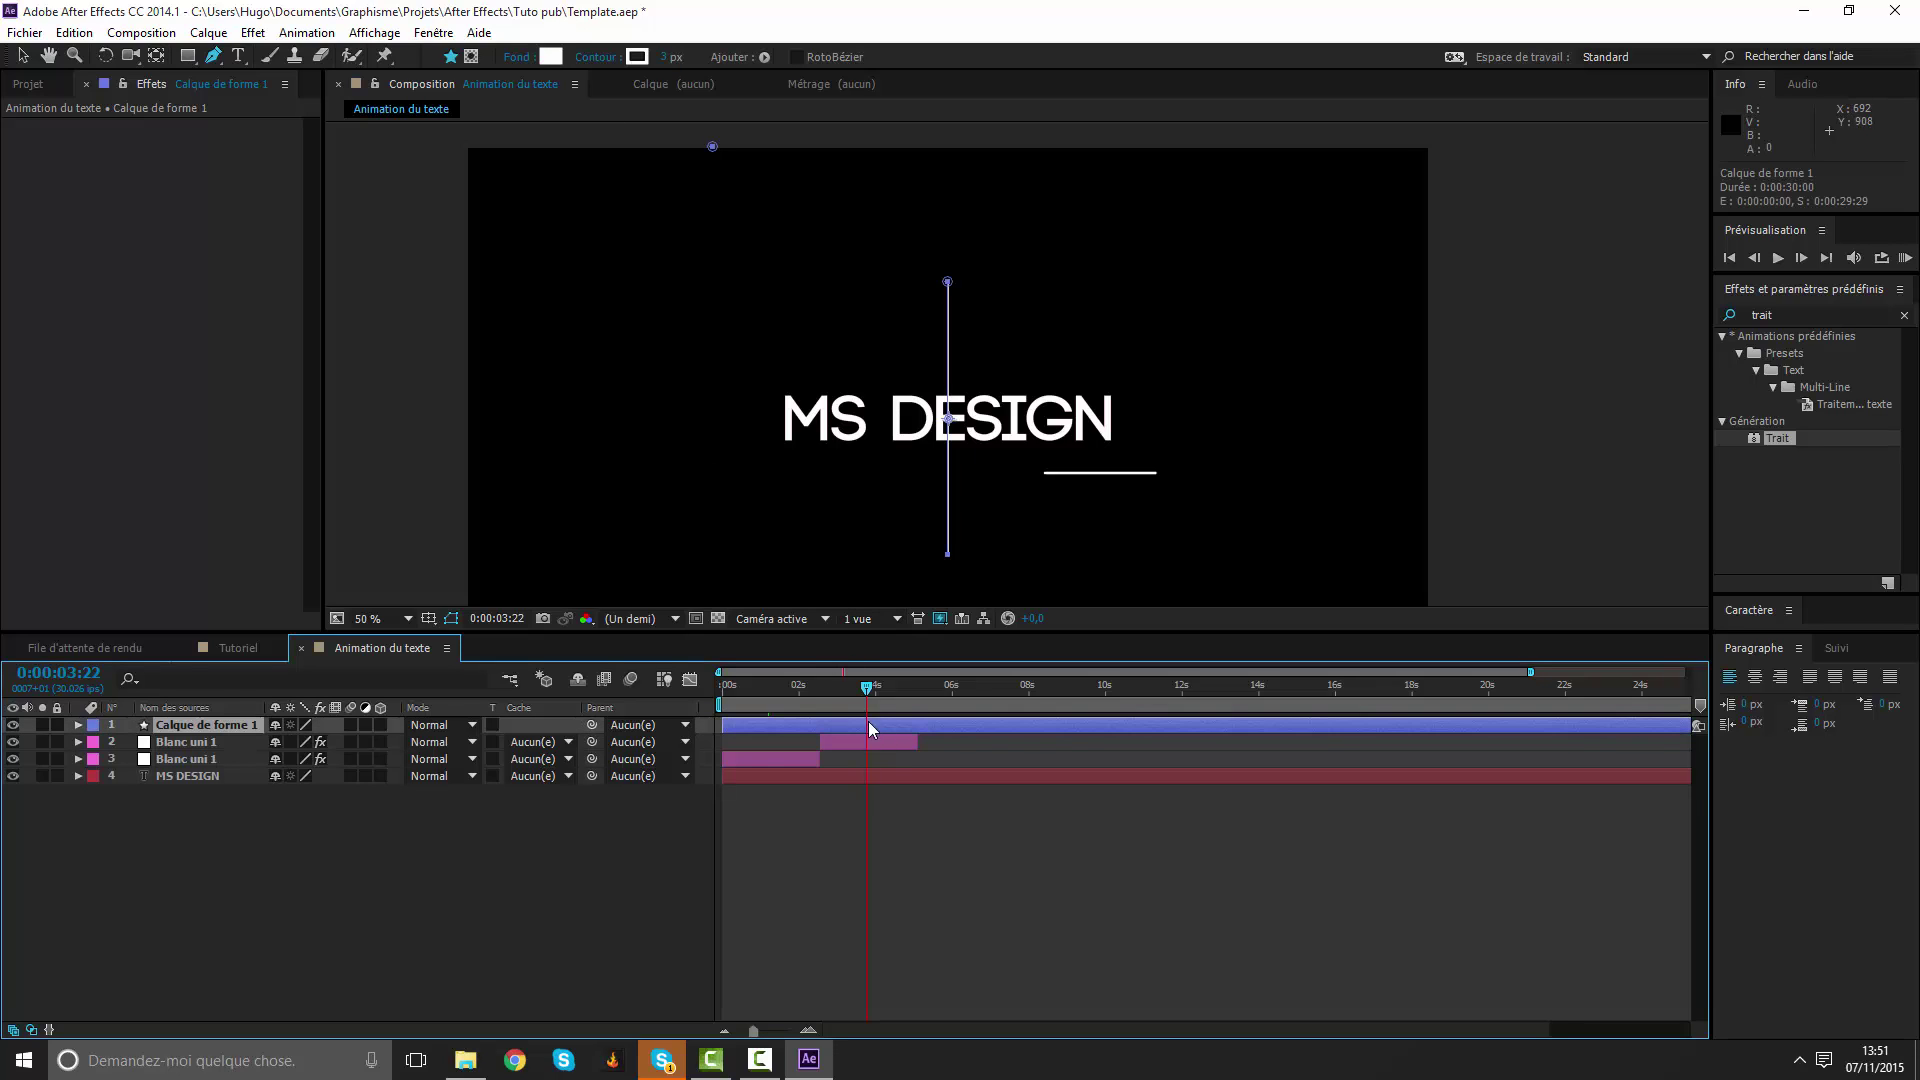
Add a point near the frame top, then add Raccorder les tracés and reveal its settings.
{"action": "left_click", "coordinate": [78, 725]}
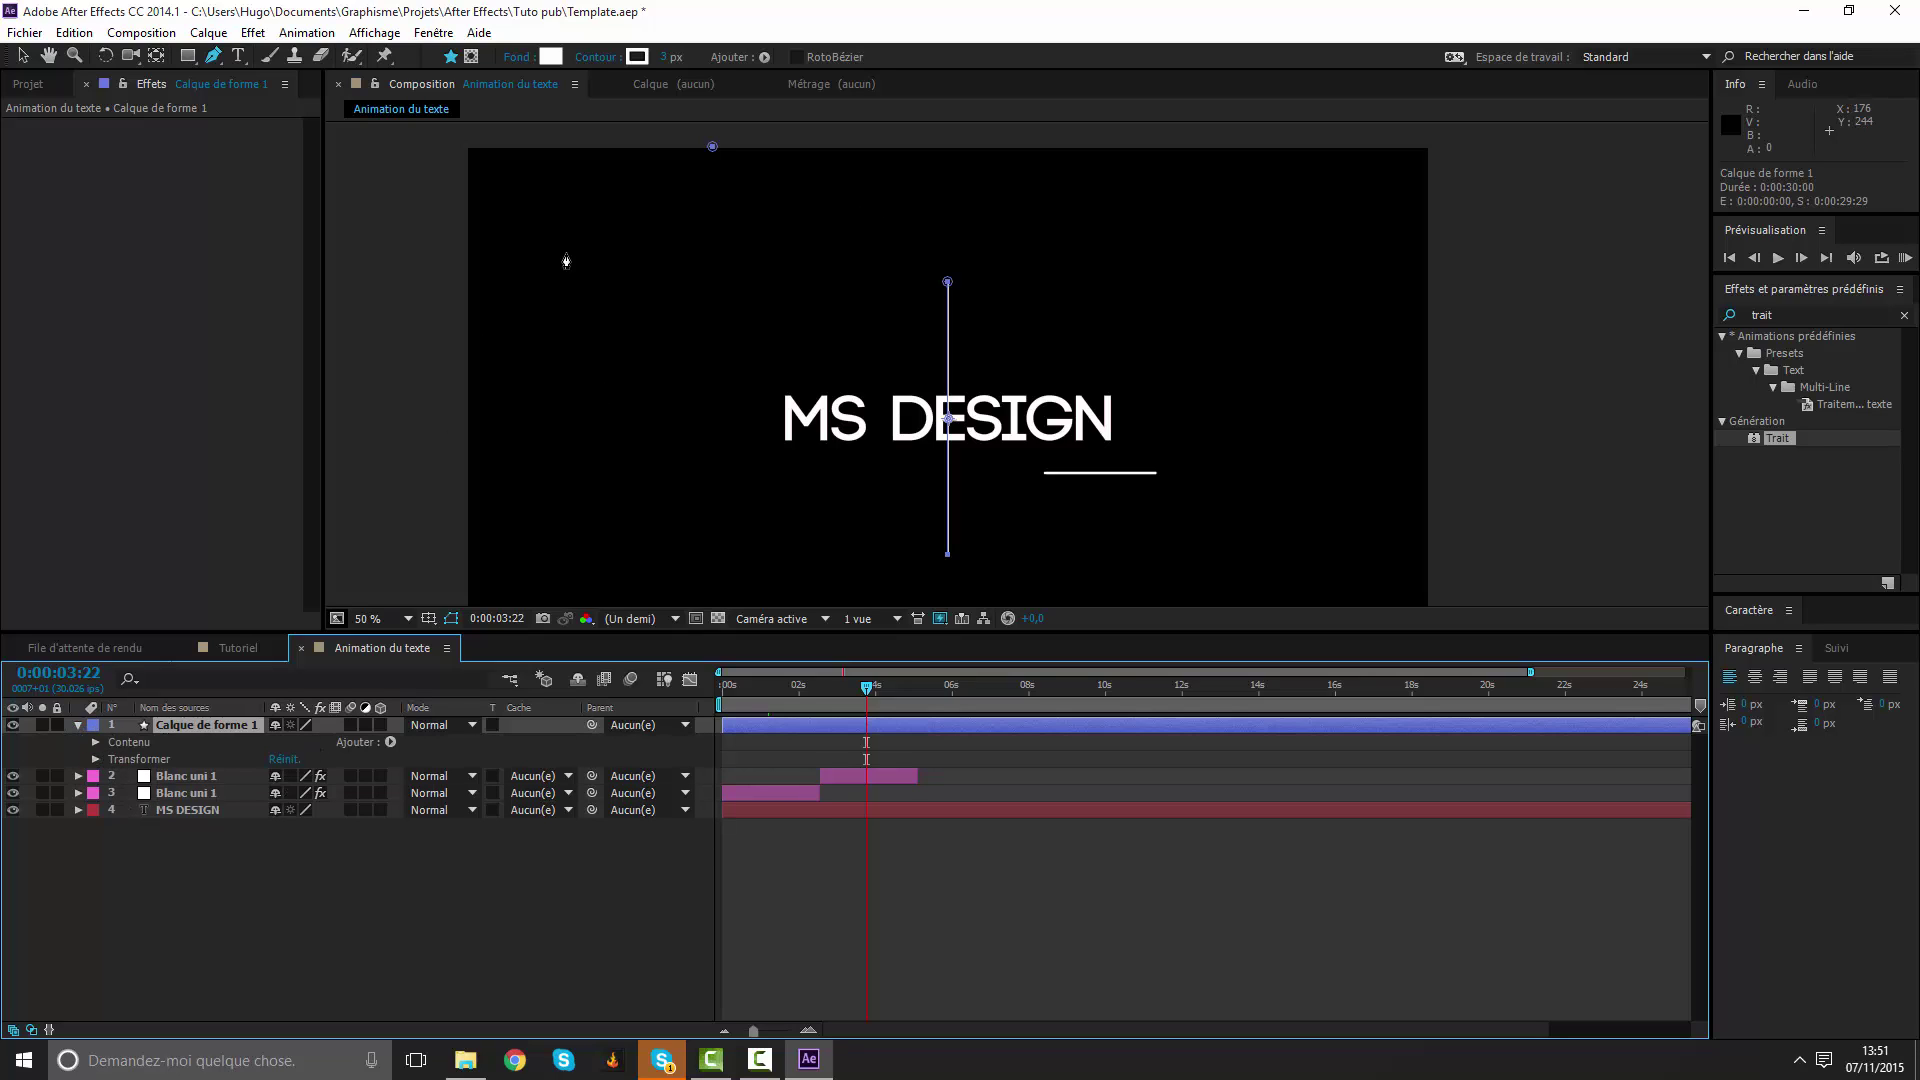
{"action": "left_click", "coordinate": [1044, 150]}
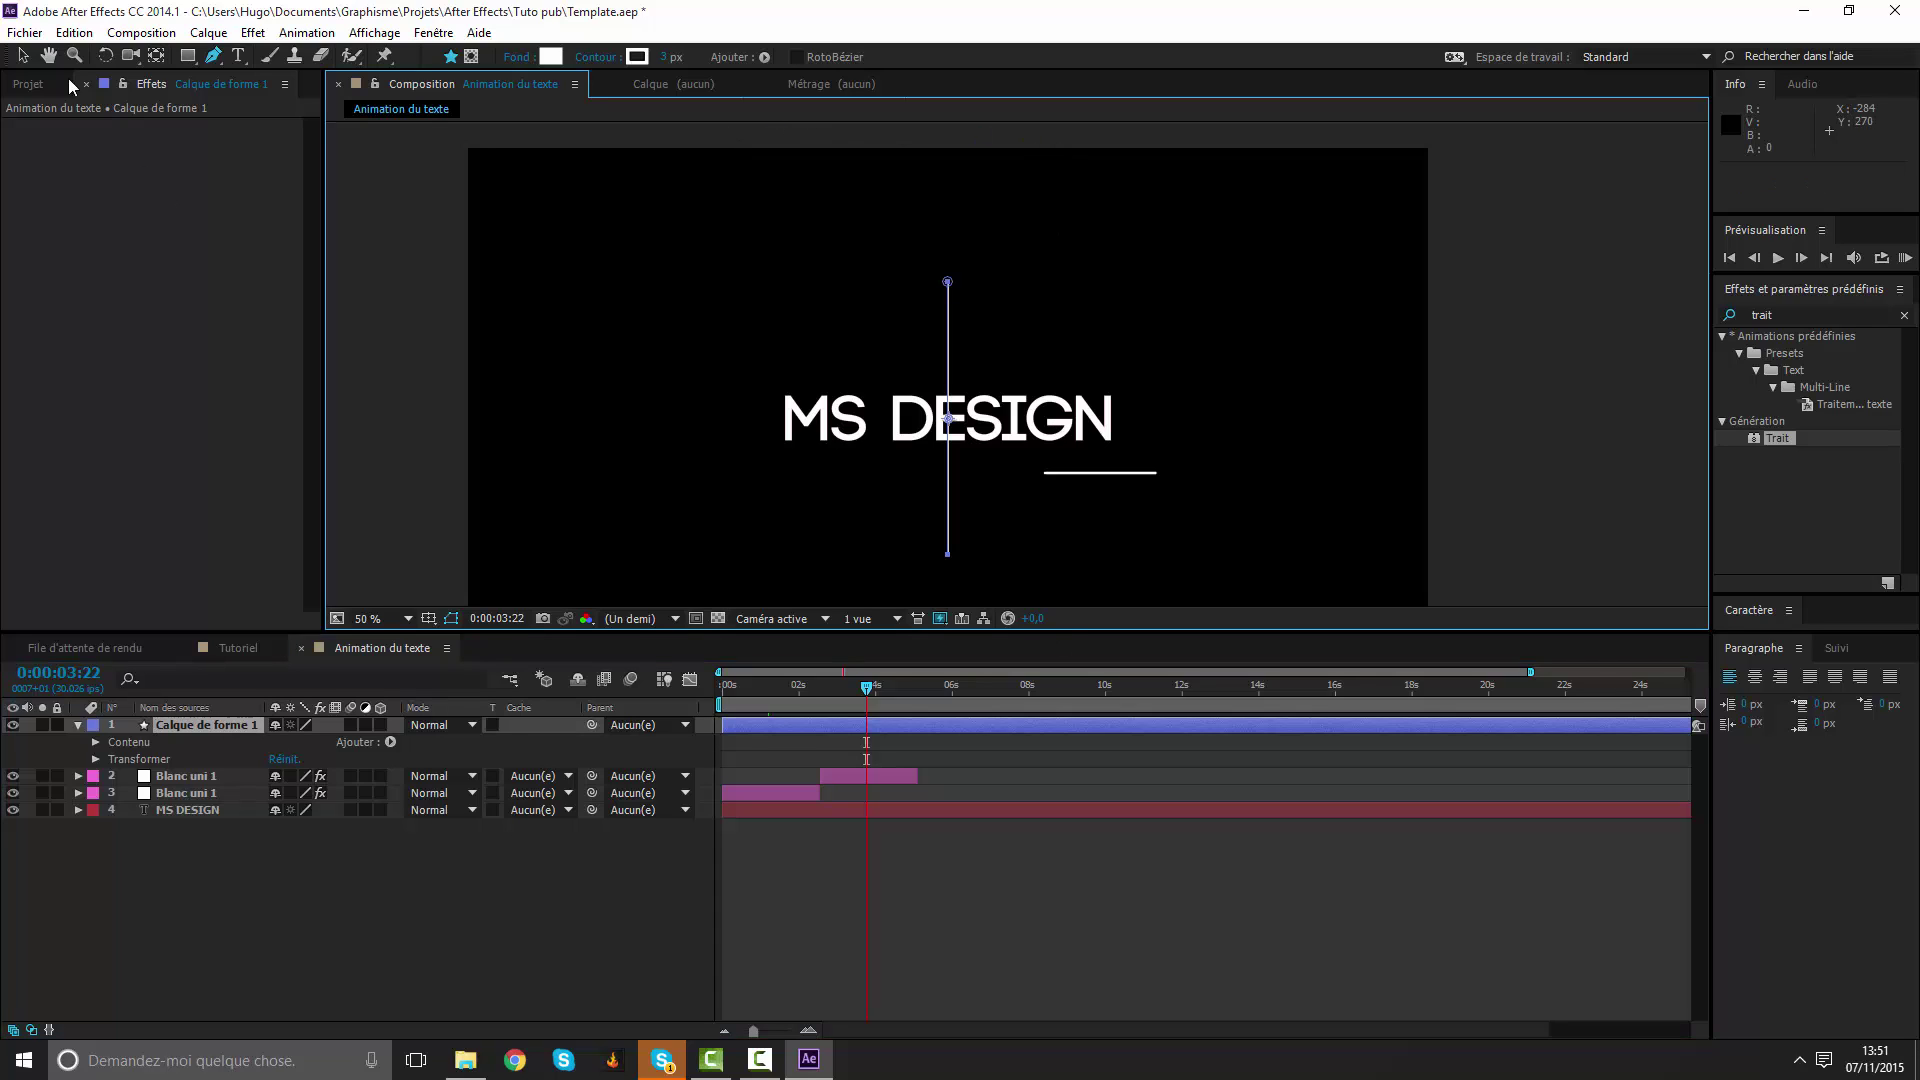
{"action": "left_click", "coordinate": [20, 57]}
{"action": "left_click", "coordinate": [390, 742]}
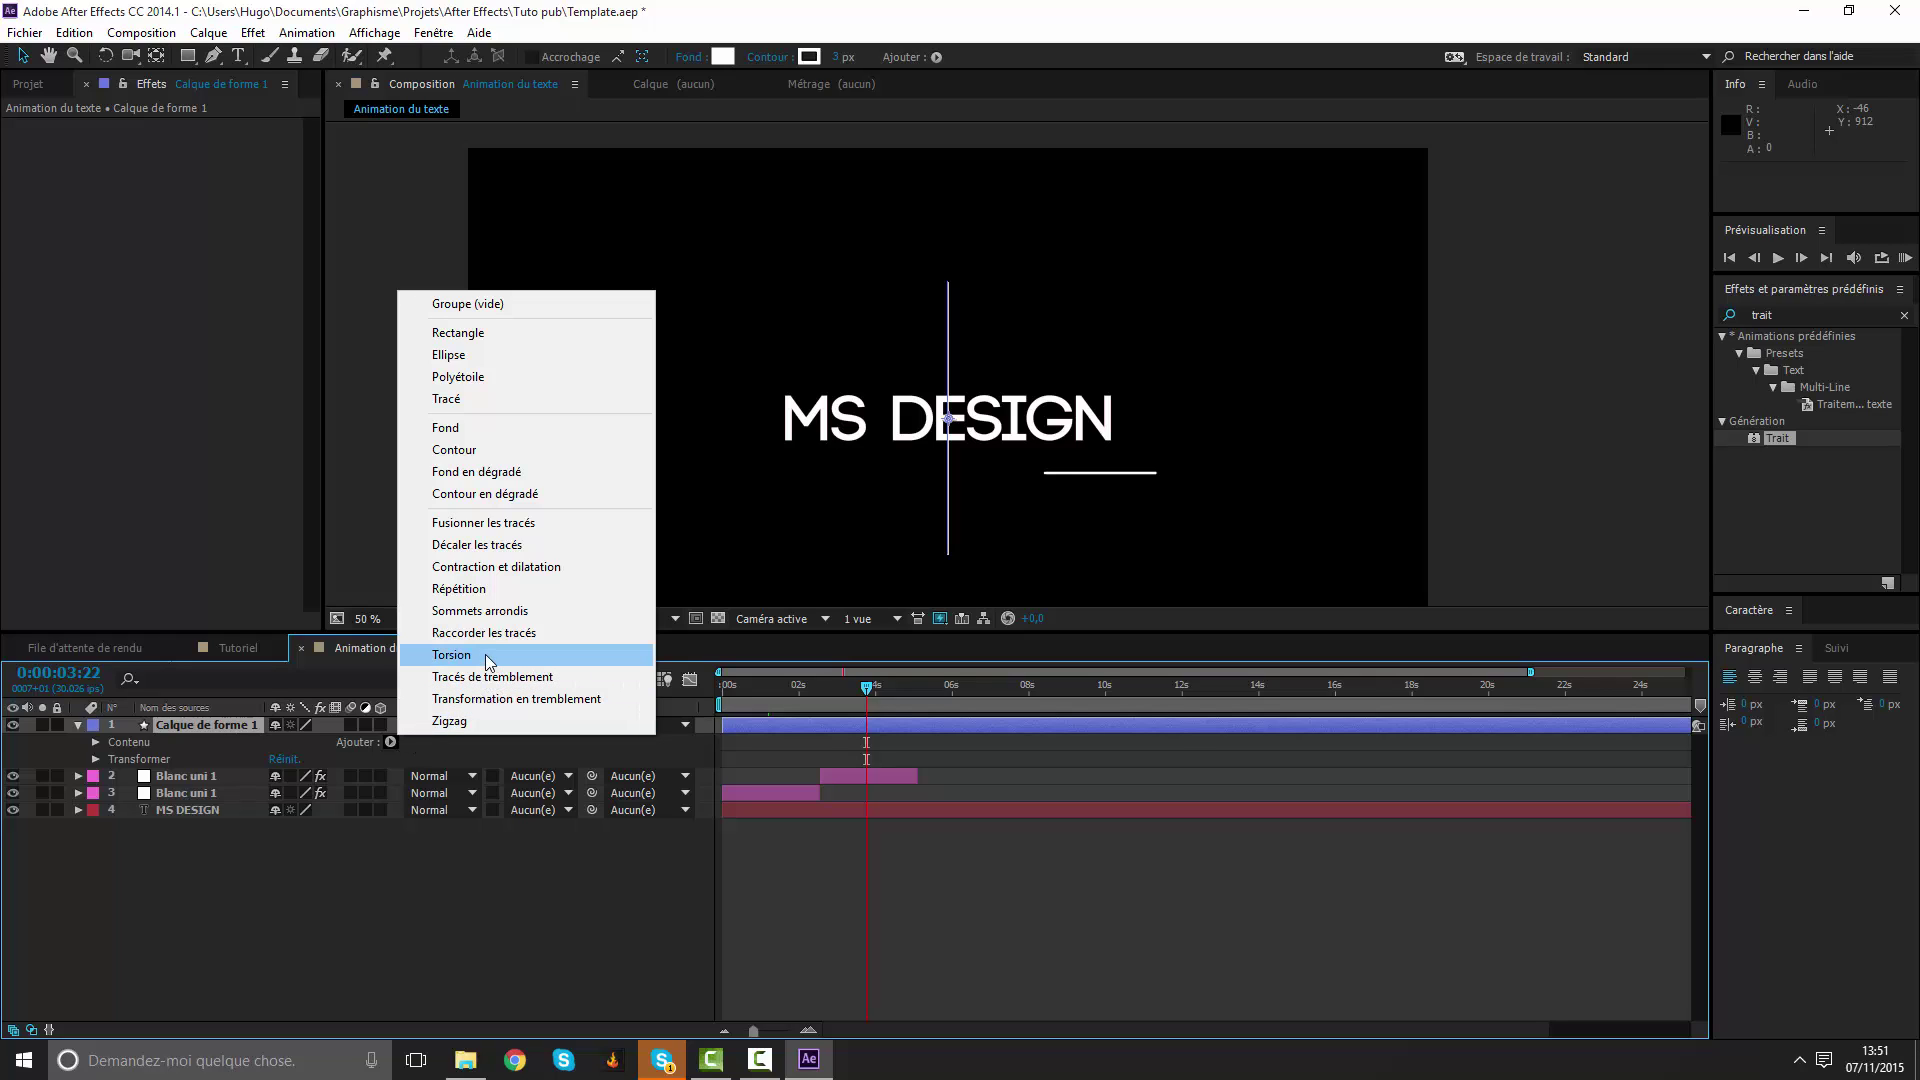
{"action": "left_click", "coordinate": [494, 634]}
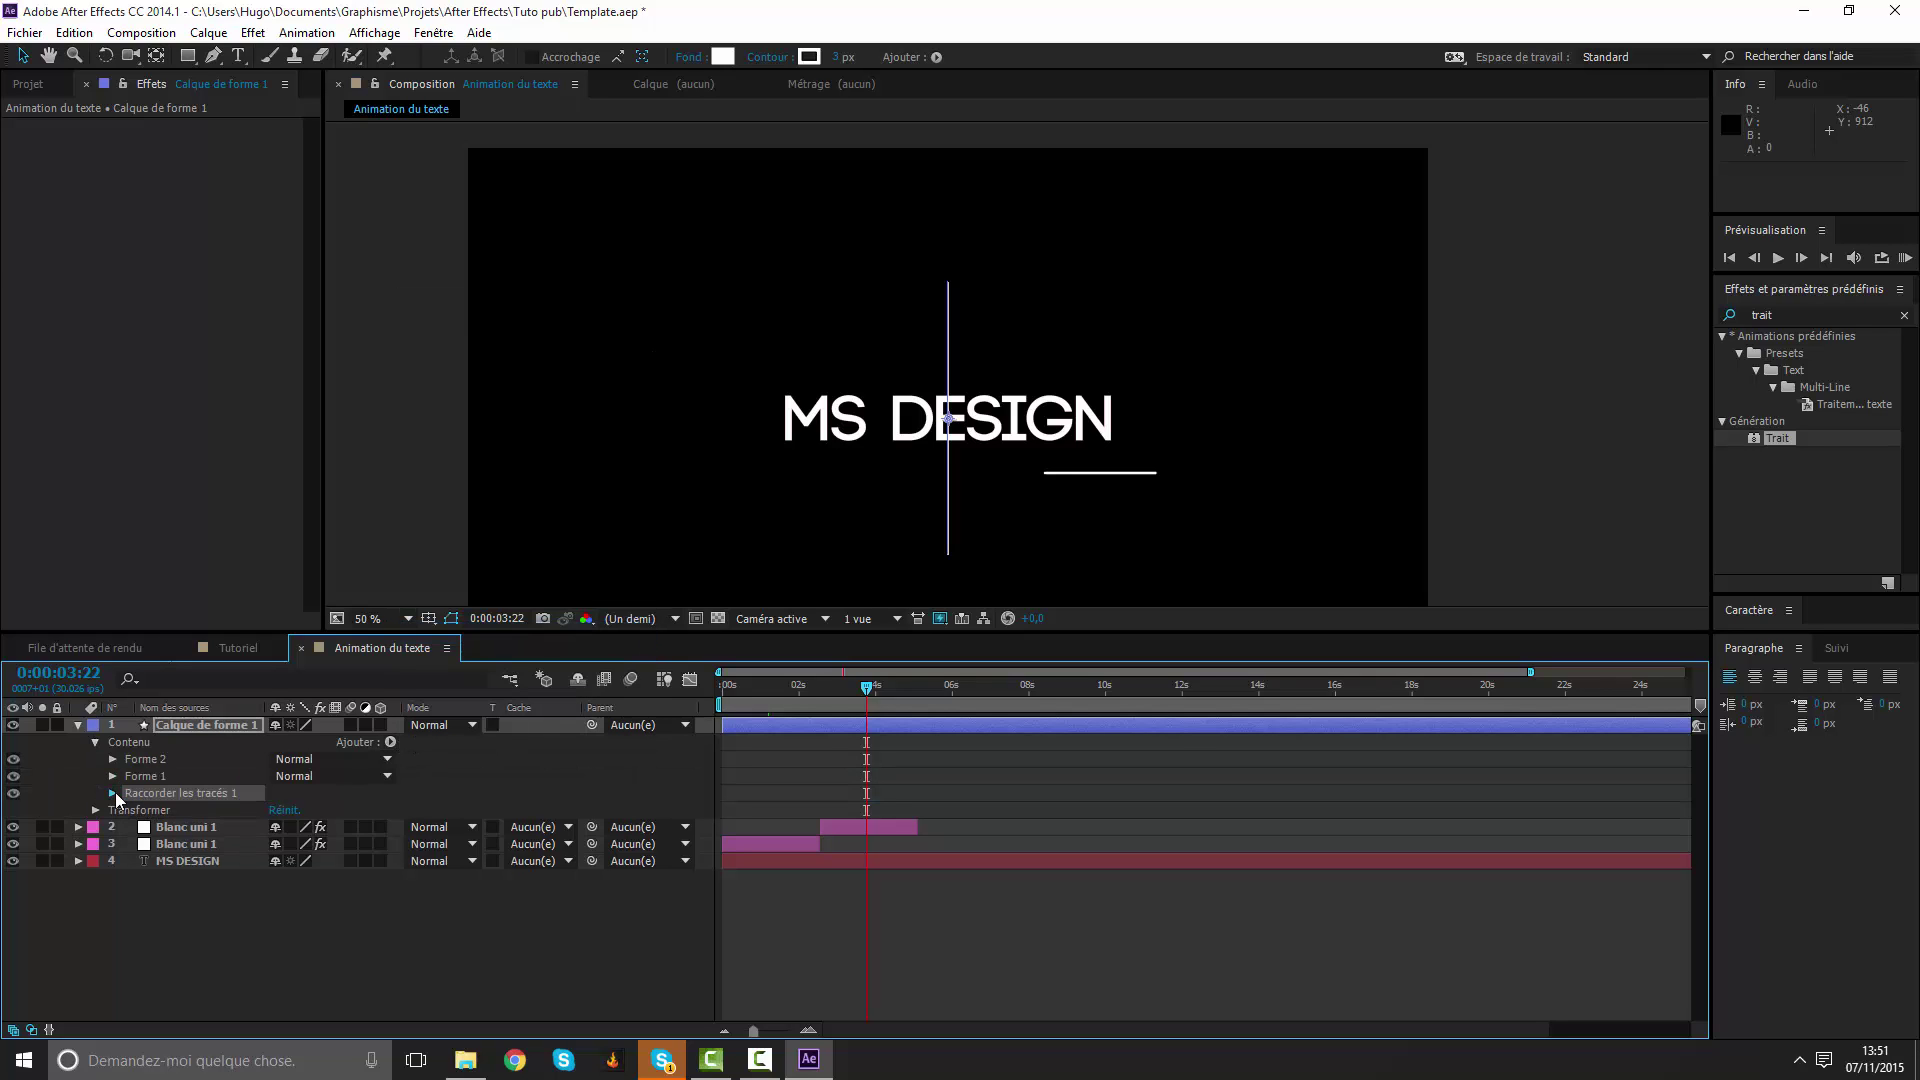
{"action": "left_click", "coordinate": [113, 792]}
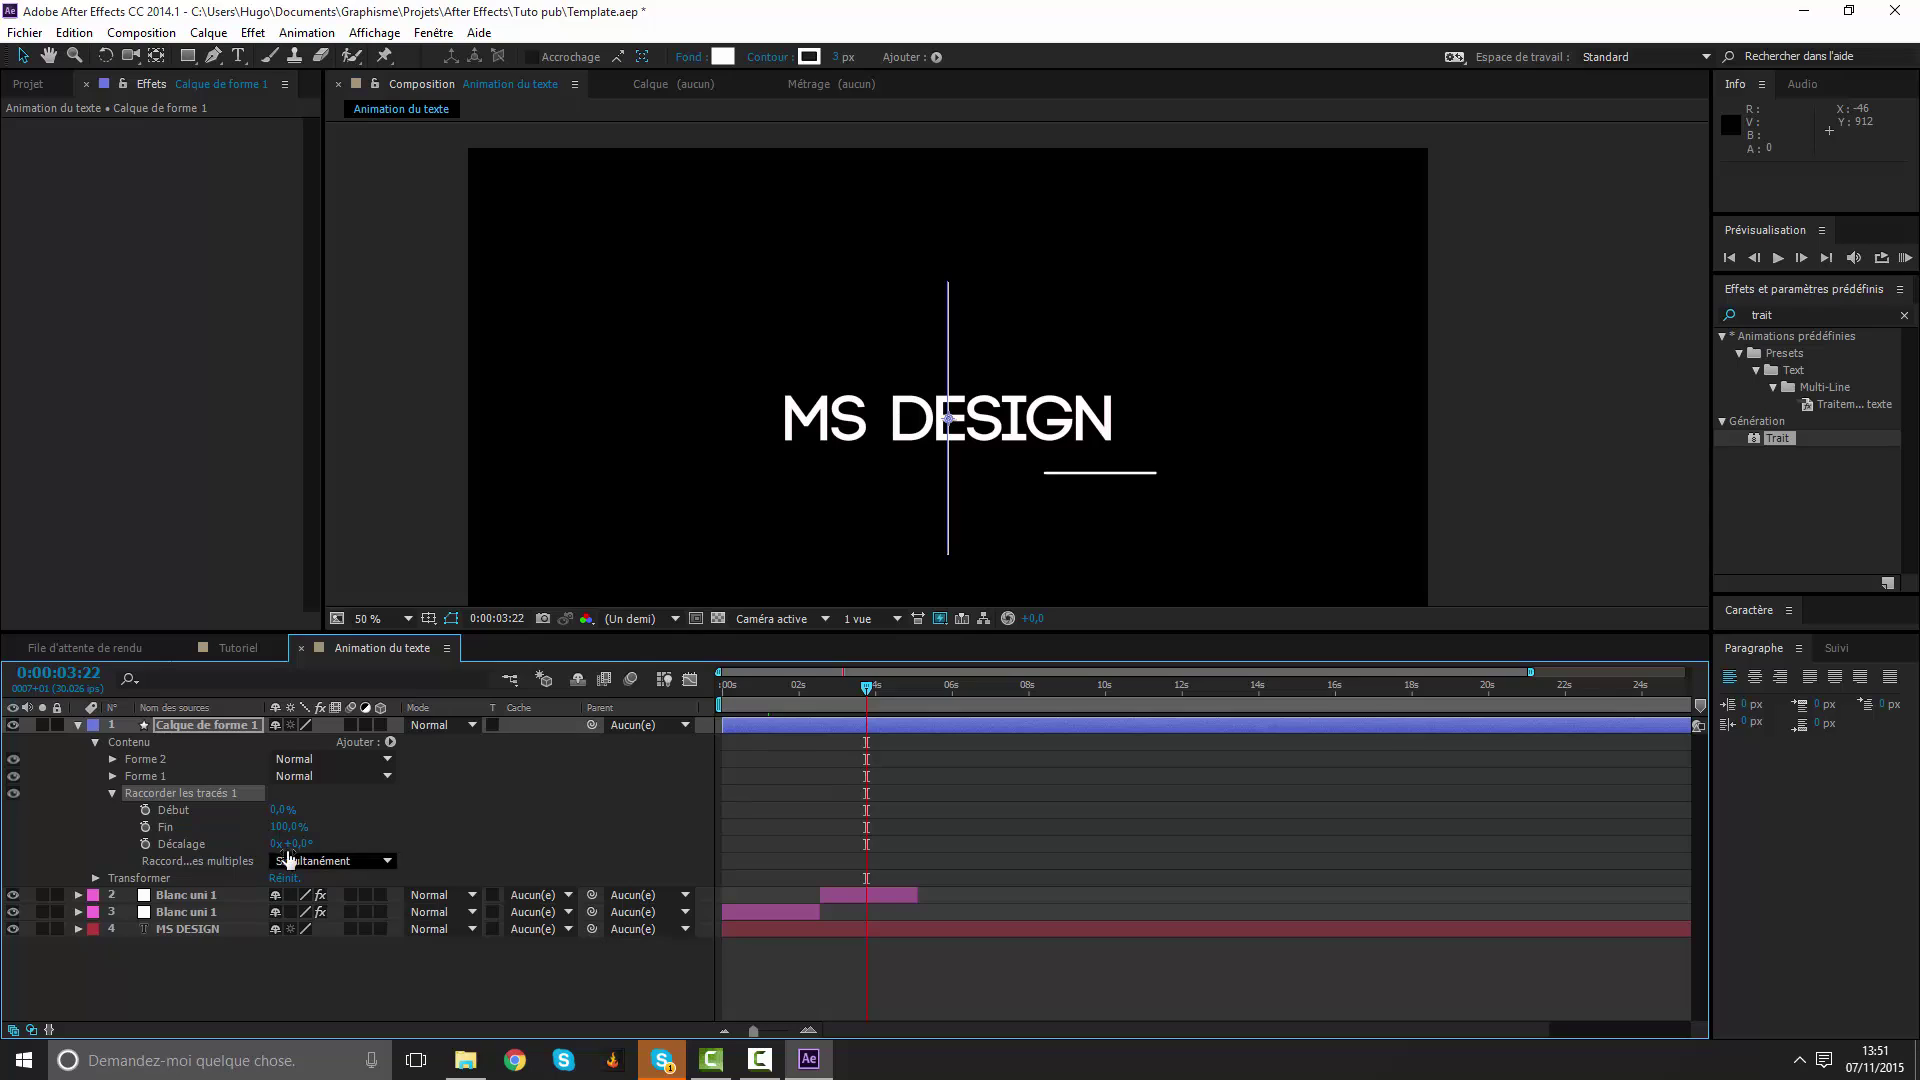
{"action": "left_click", "coordinate": [747, 792]}
Solo Calque de forme 1 and keyframe its trim End (Fin) at 0% at frame 0.
{"action": "key", "text": "Home"}
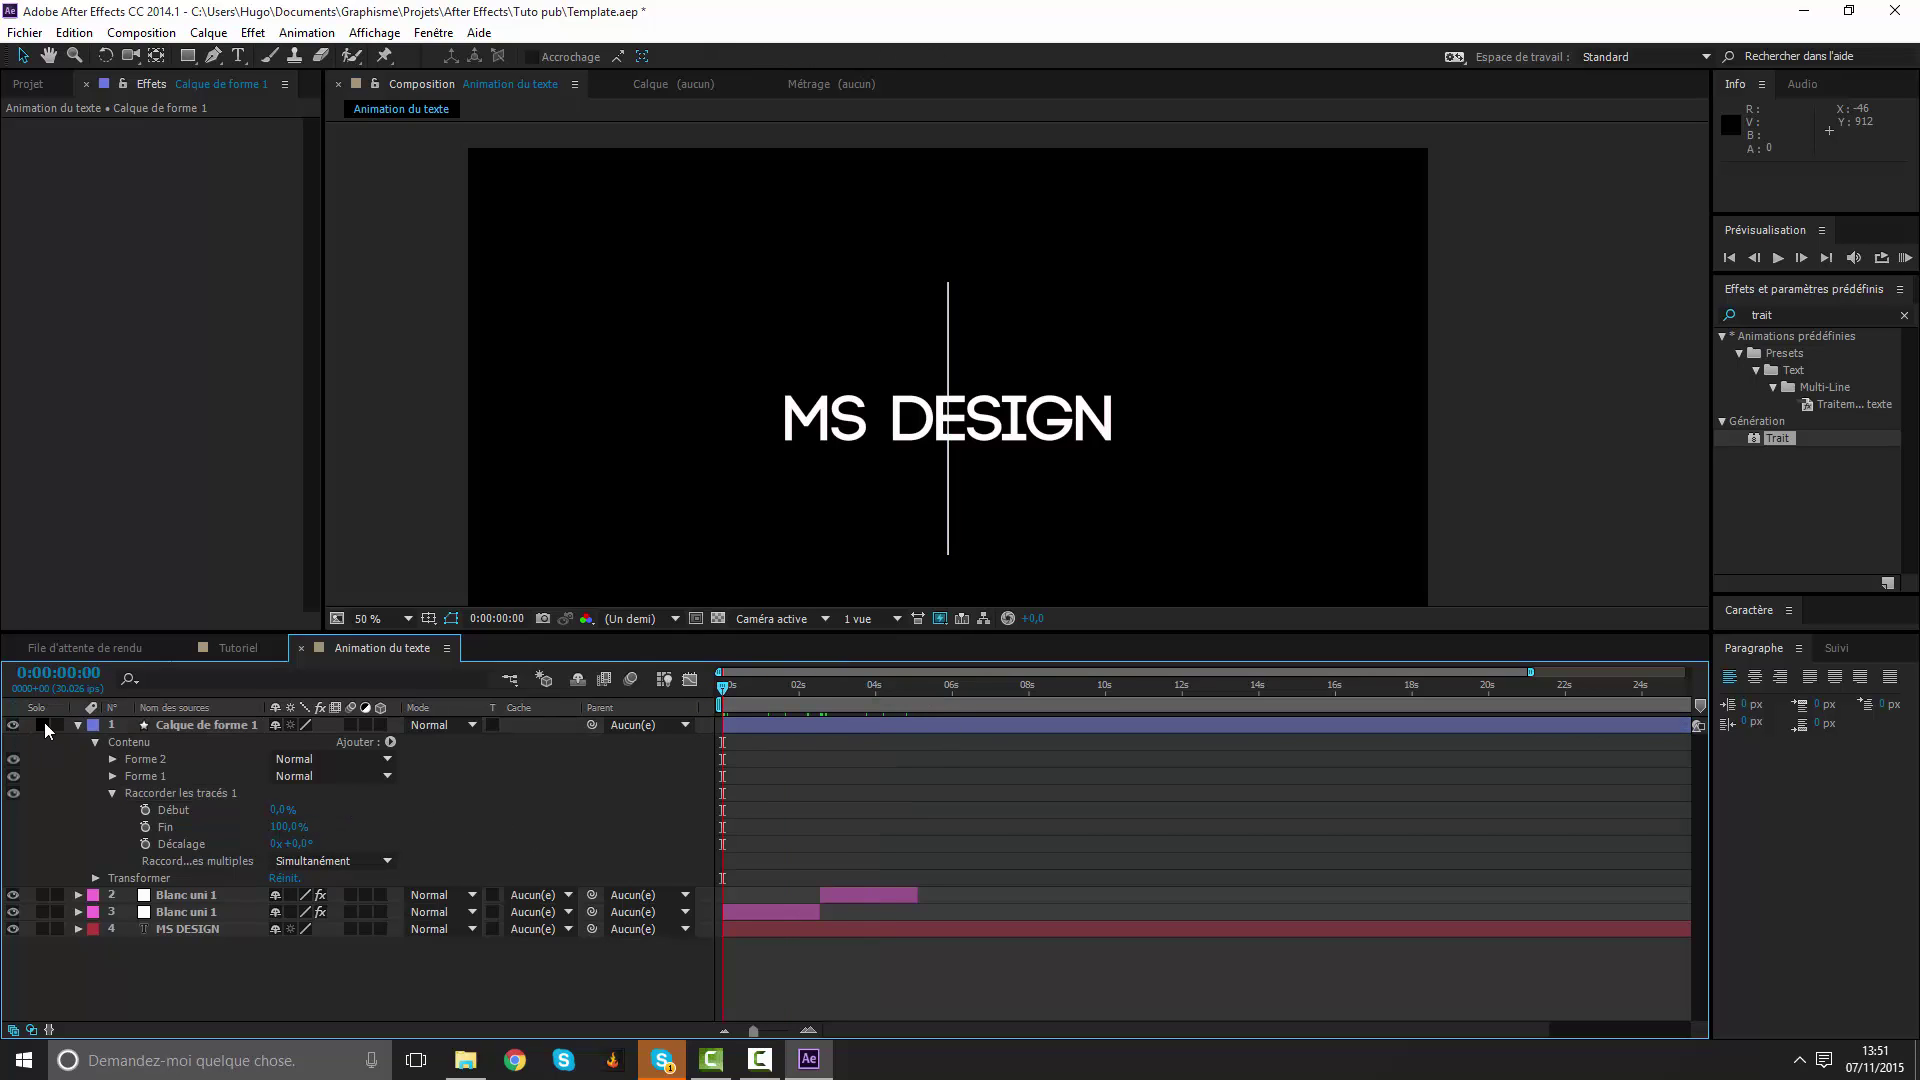
{"action": "left_click", "coordinate": [43, 724]}
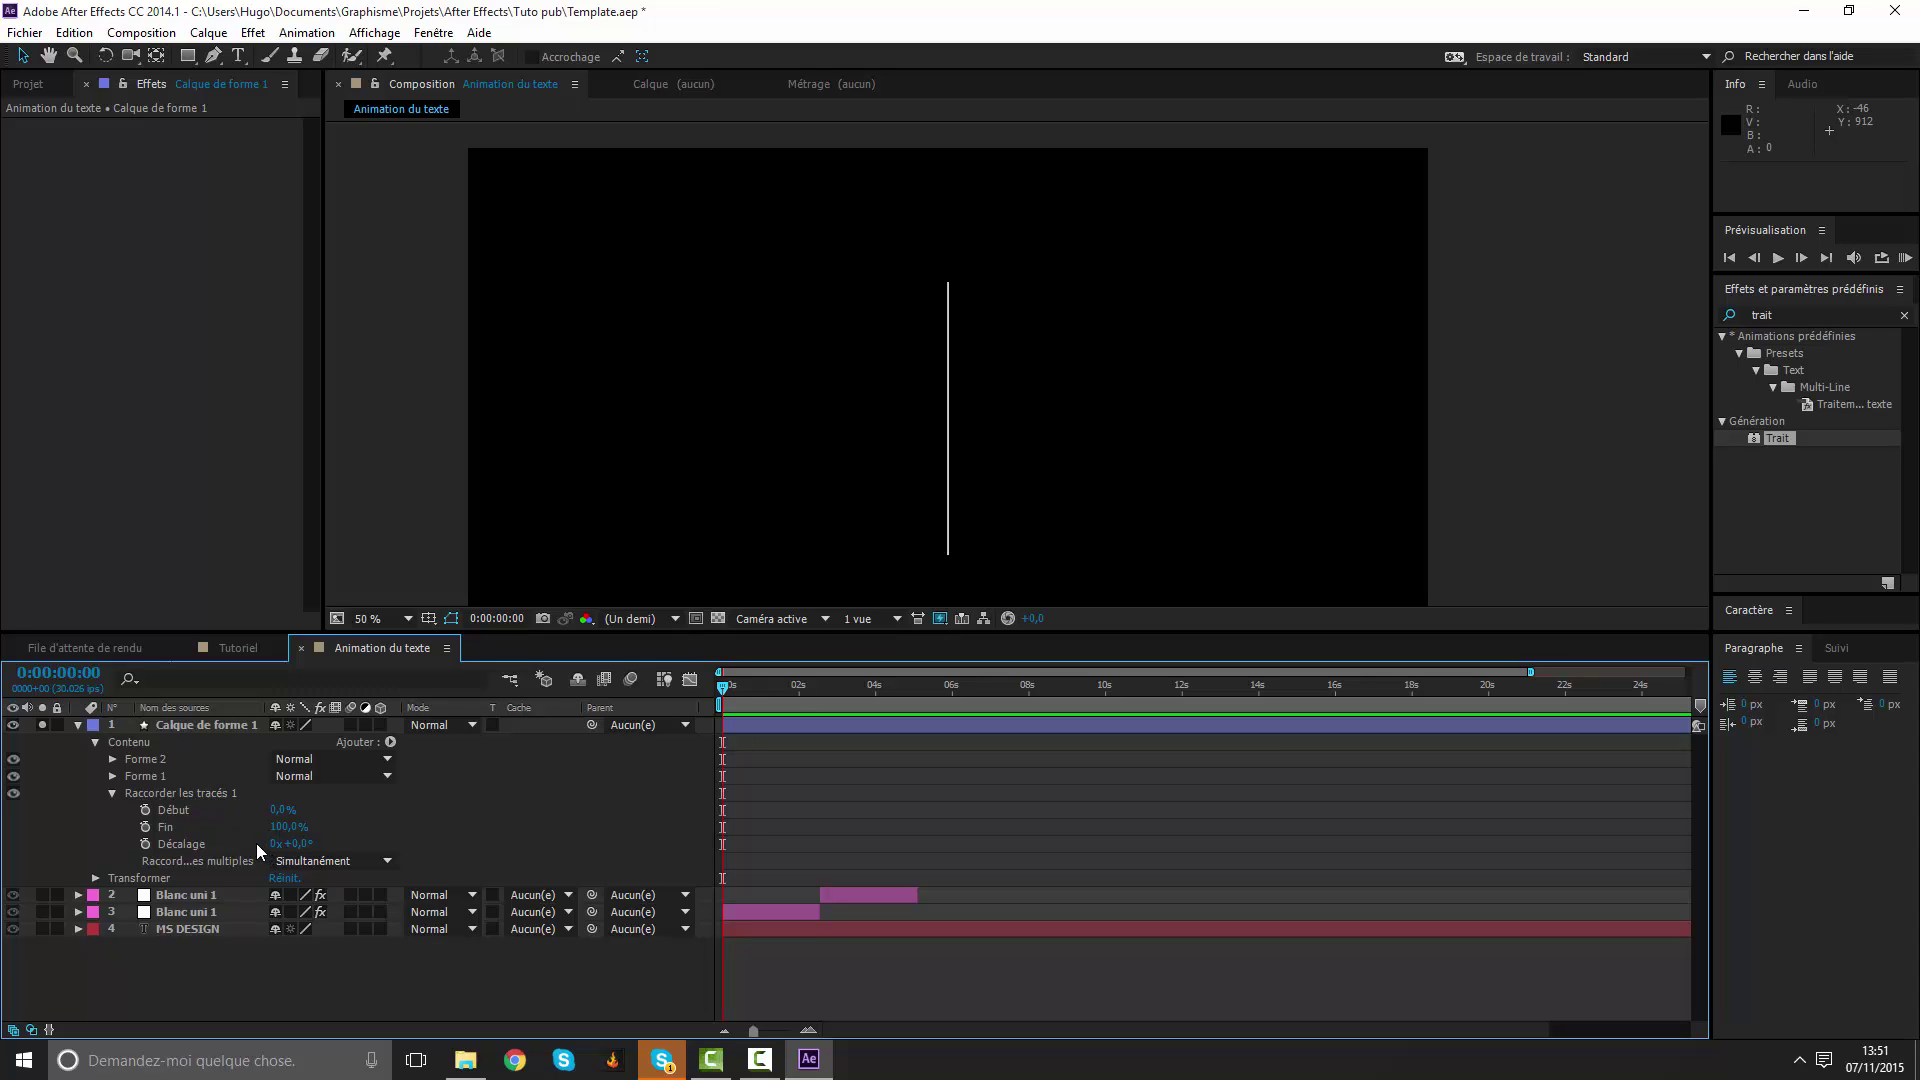
{"action": "left_click", "coordinate": [145, 810]}
{"action": "left_click", "coordinate": [145, 826]}
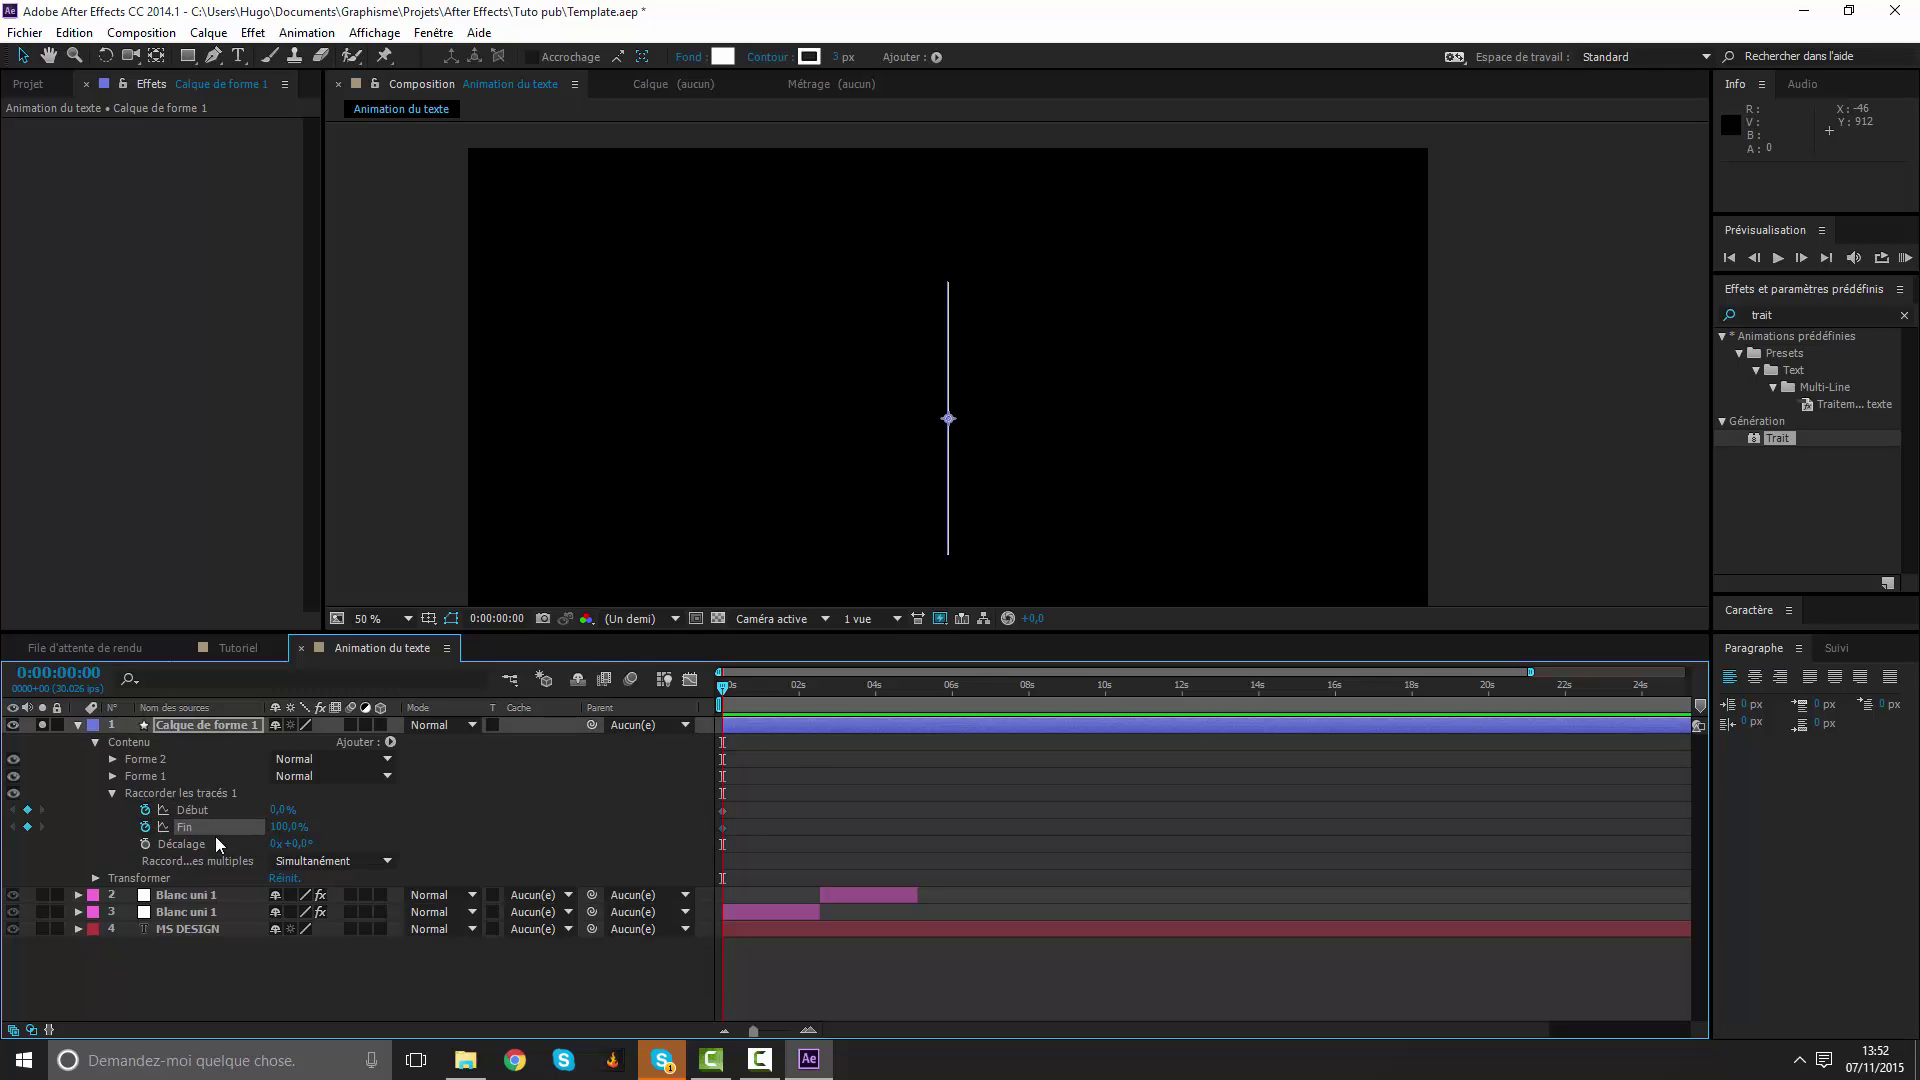
{"action": "key", "text": "ctrl+z"}
{"action": "key", "text": "ctrl+z"}
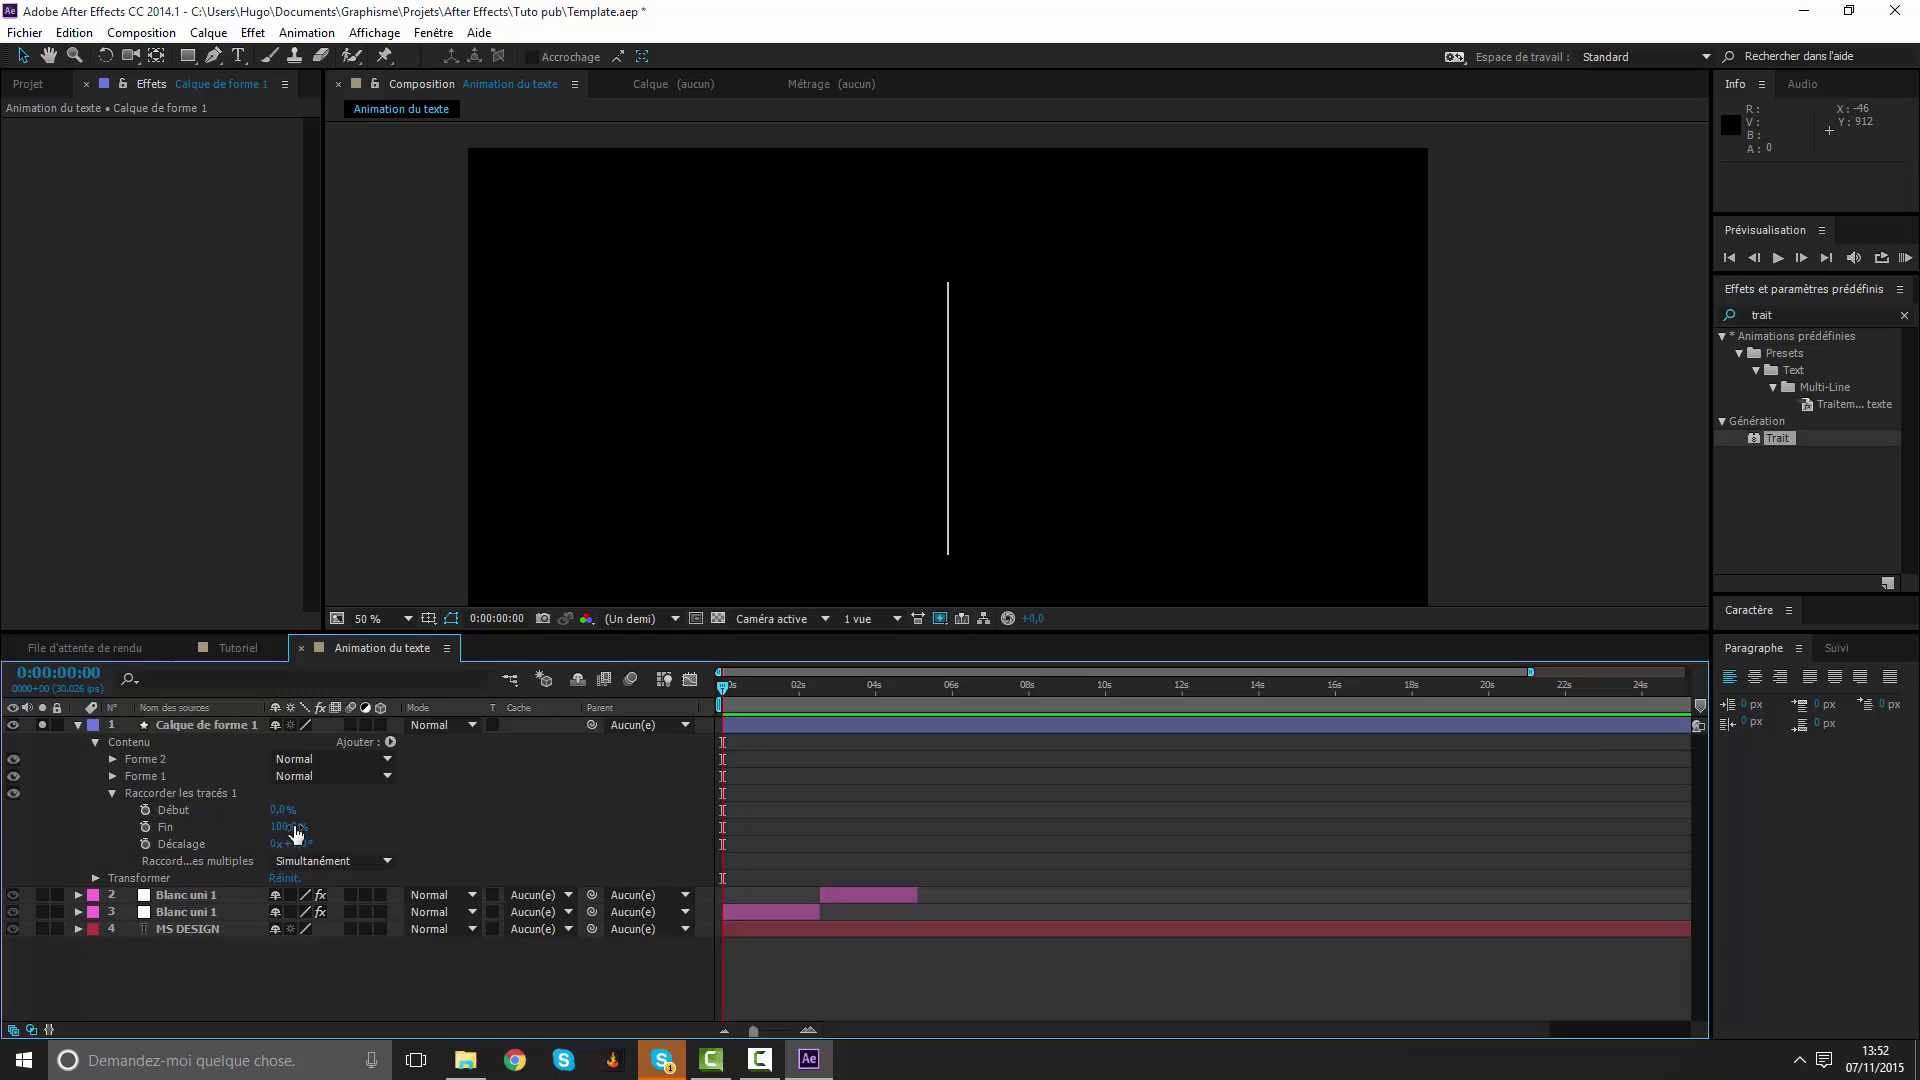
{"action": "left_click_drag", "start_coordinate": [296, 830], "coordinate": [111, 826]}
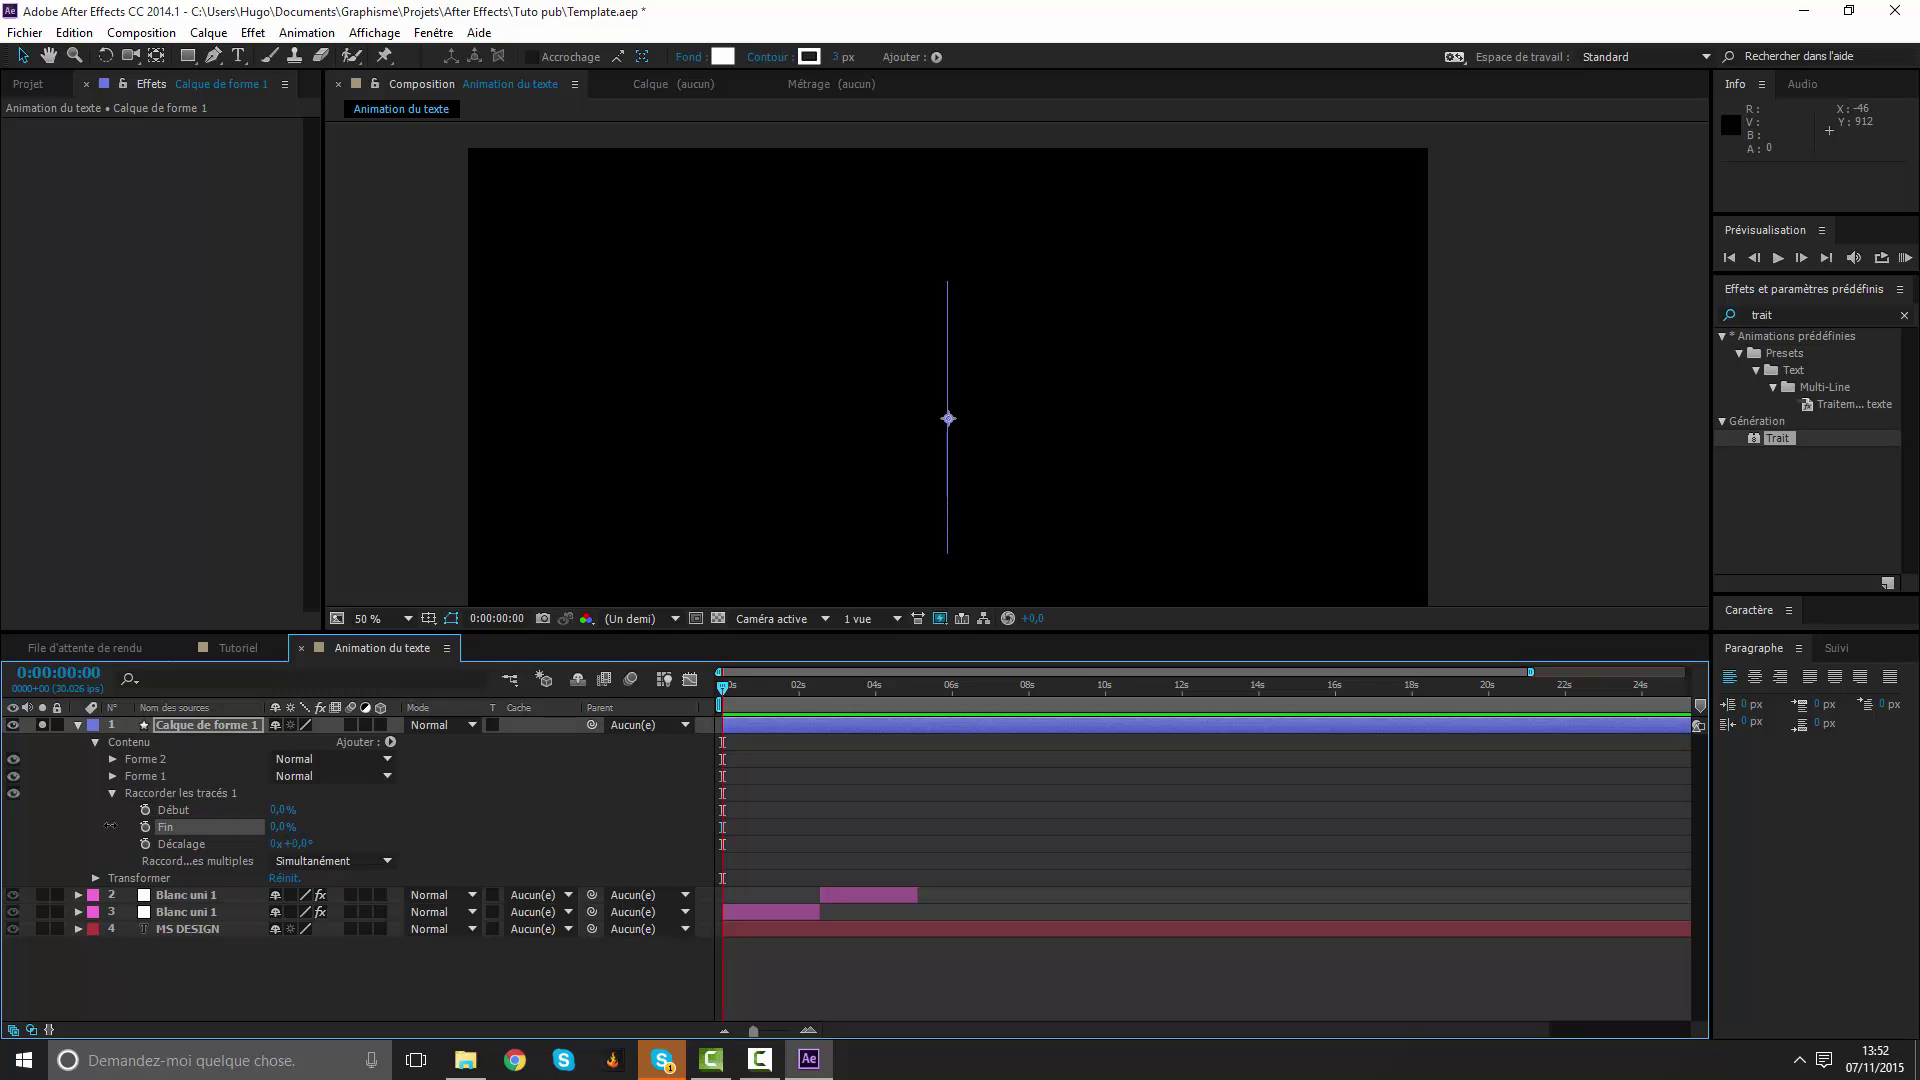
{"action": "left_click", "coordinate": [146, 826]}
Set the trim End to 100% at 0:00:00:09 so the line draws on.
{"action": "left_click", "coordinate": [800, 697]}
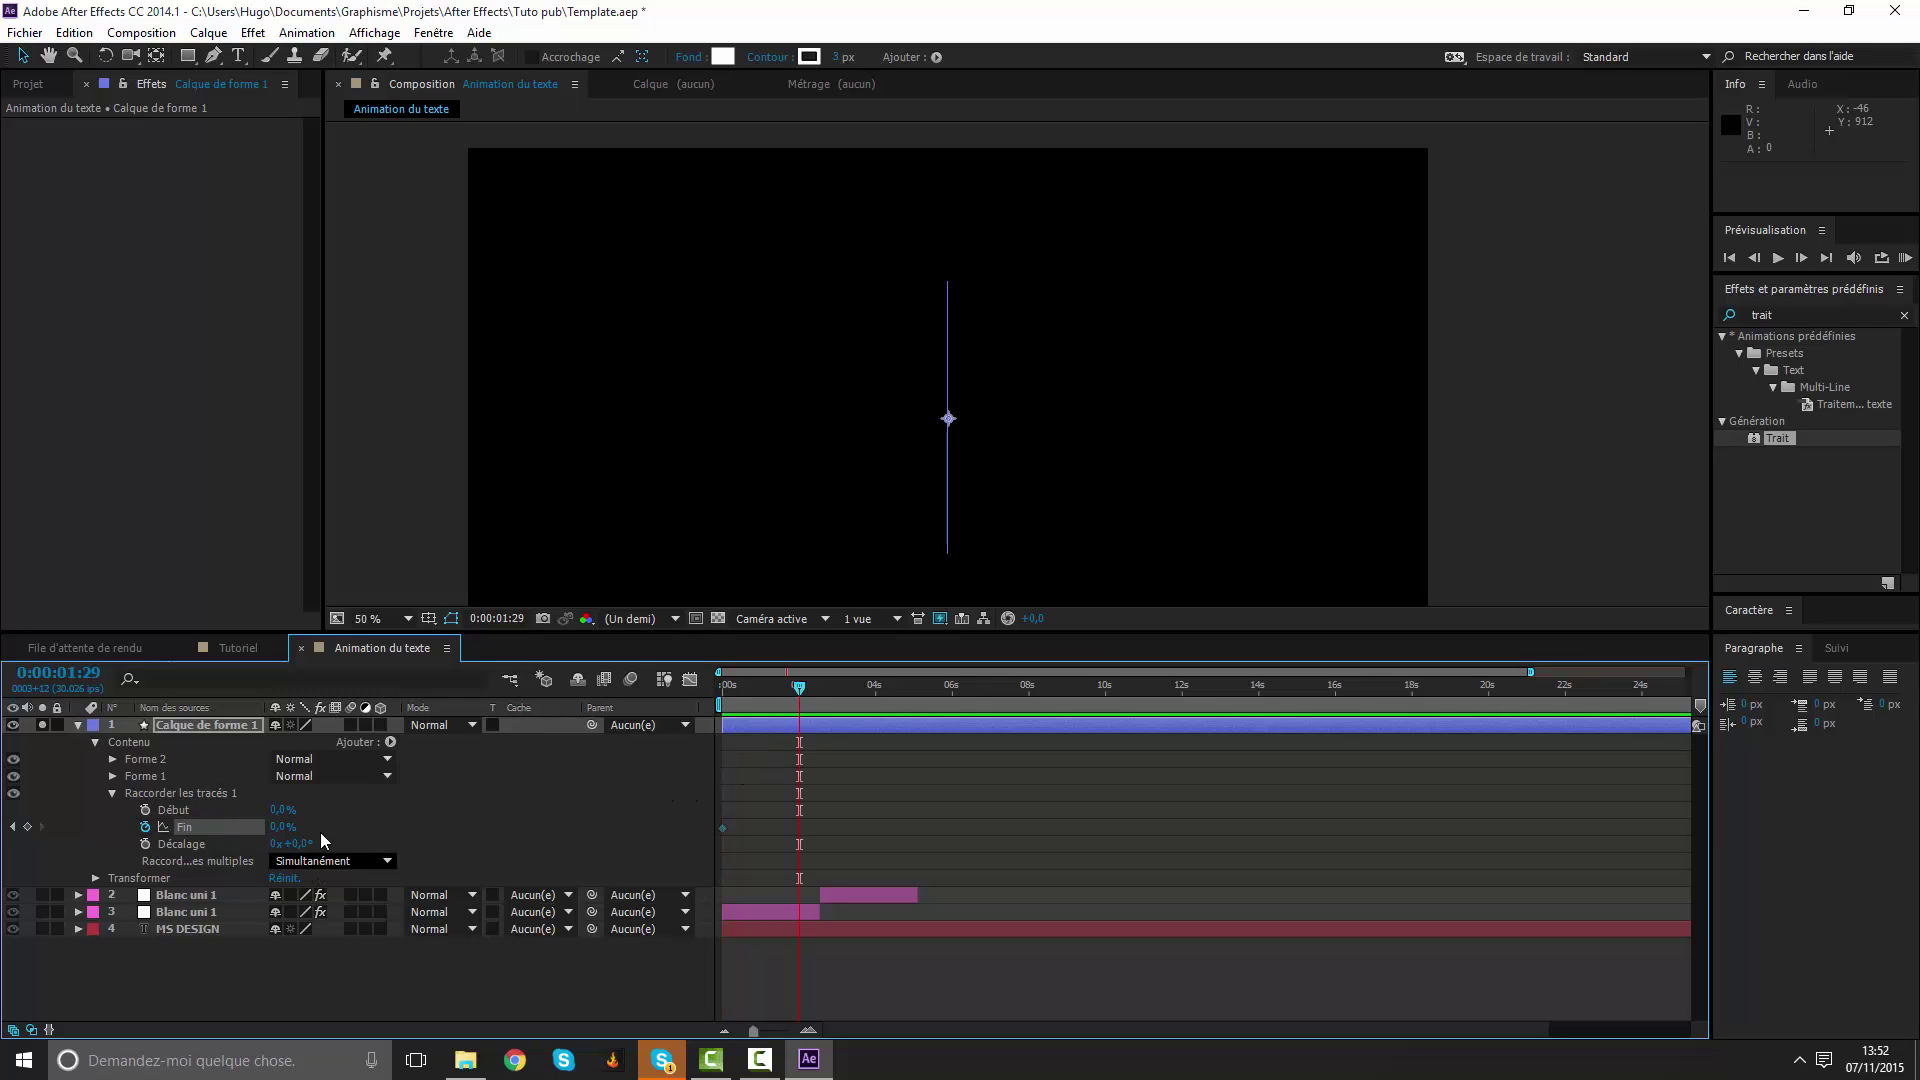
{"action": "left_click", "coordinate": [717, 693]}
{"action": "key", "text": "space"}
{"action": "left_click_drag", "start_coordinate": [277, 833], "coordinate": [884, 840]}
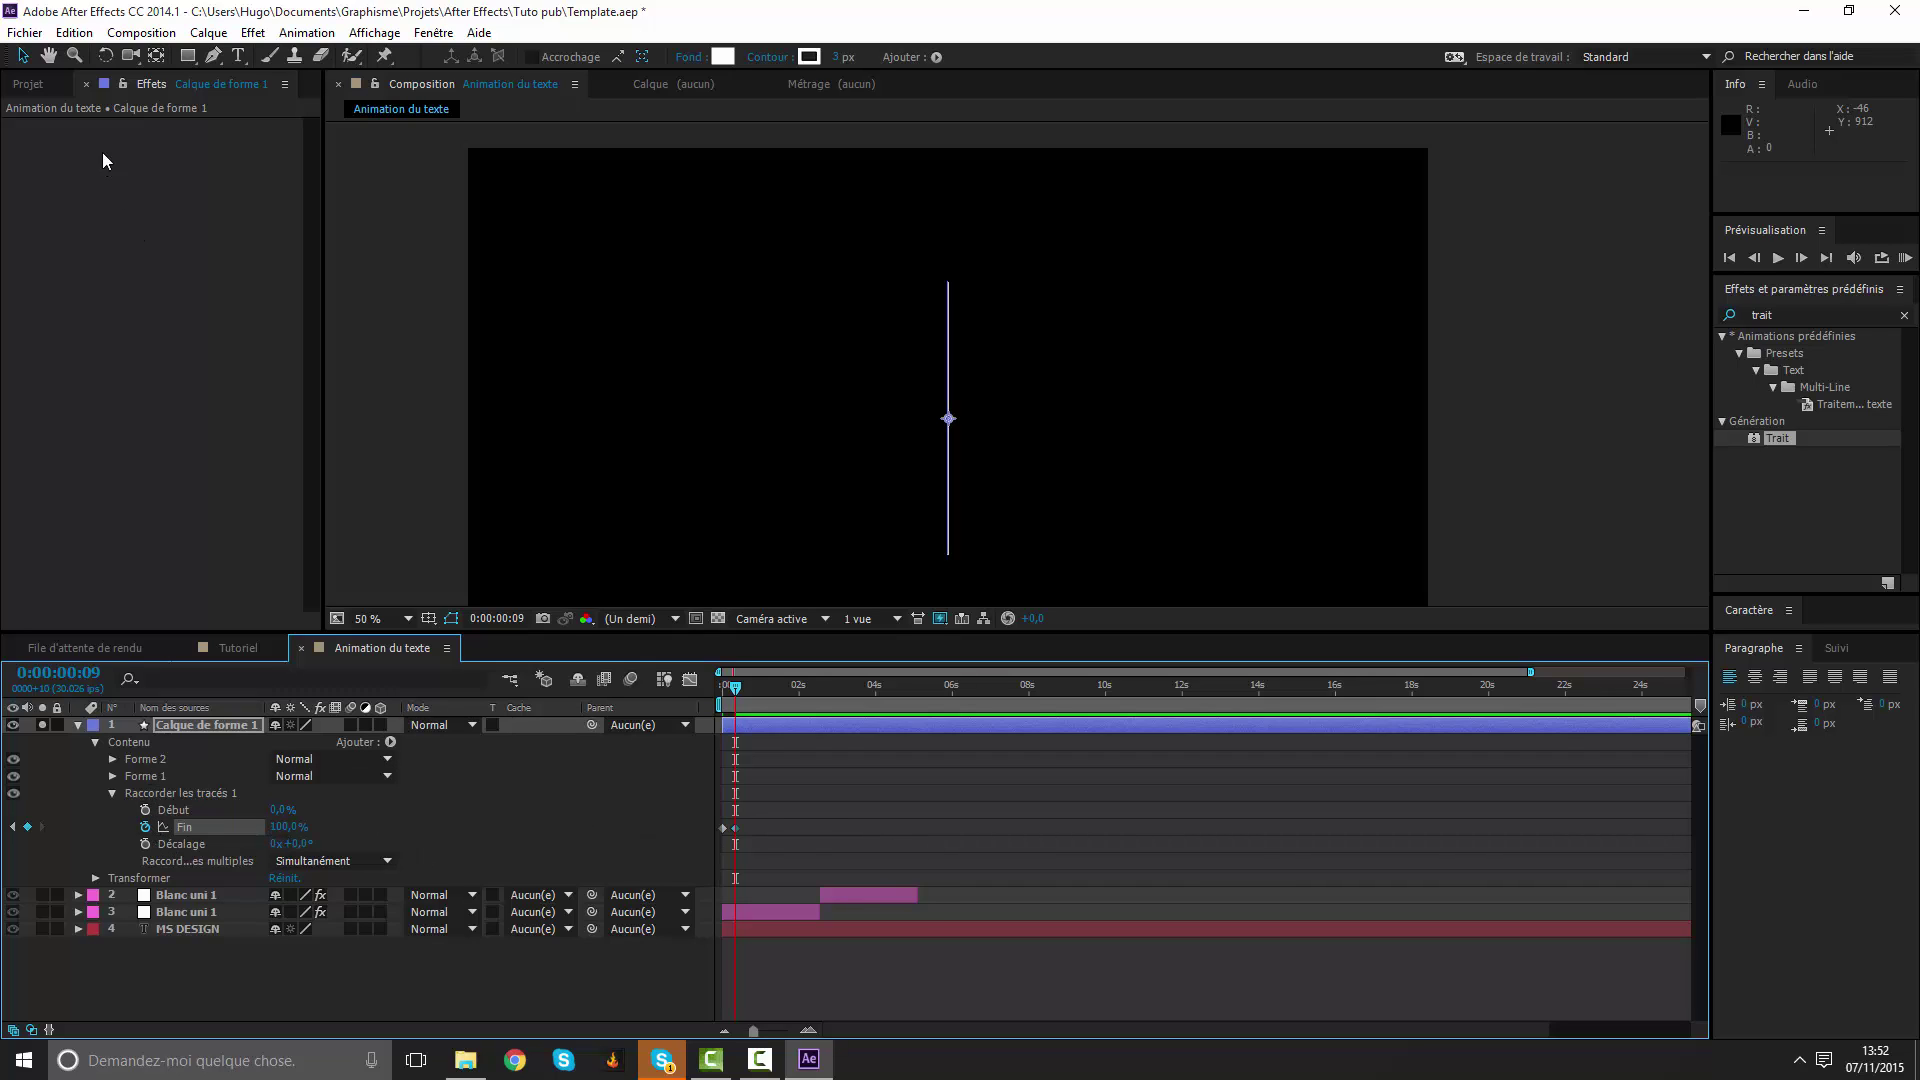
{"action": "left_click", "coordinate": [40, 36]}
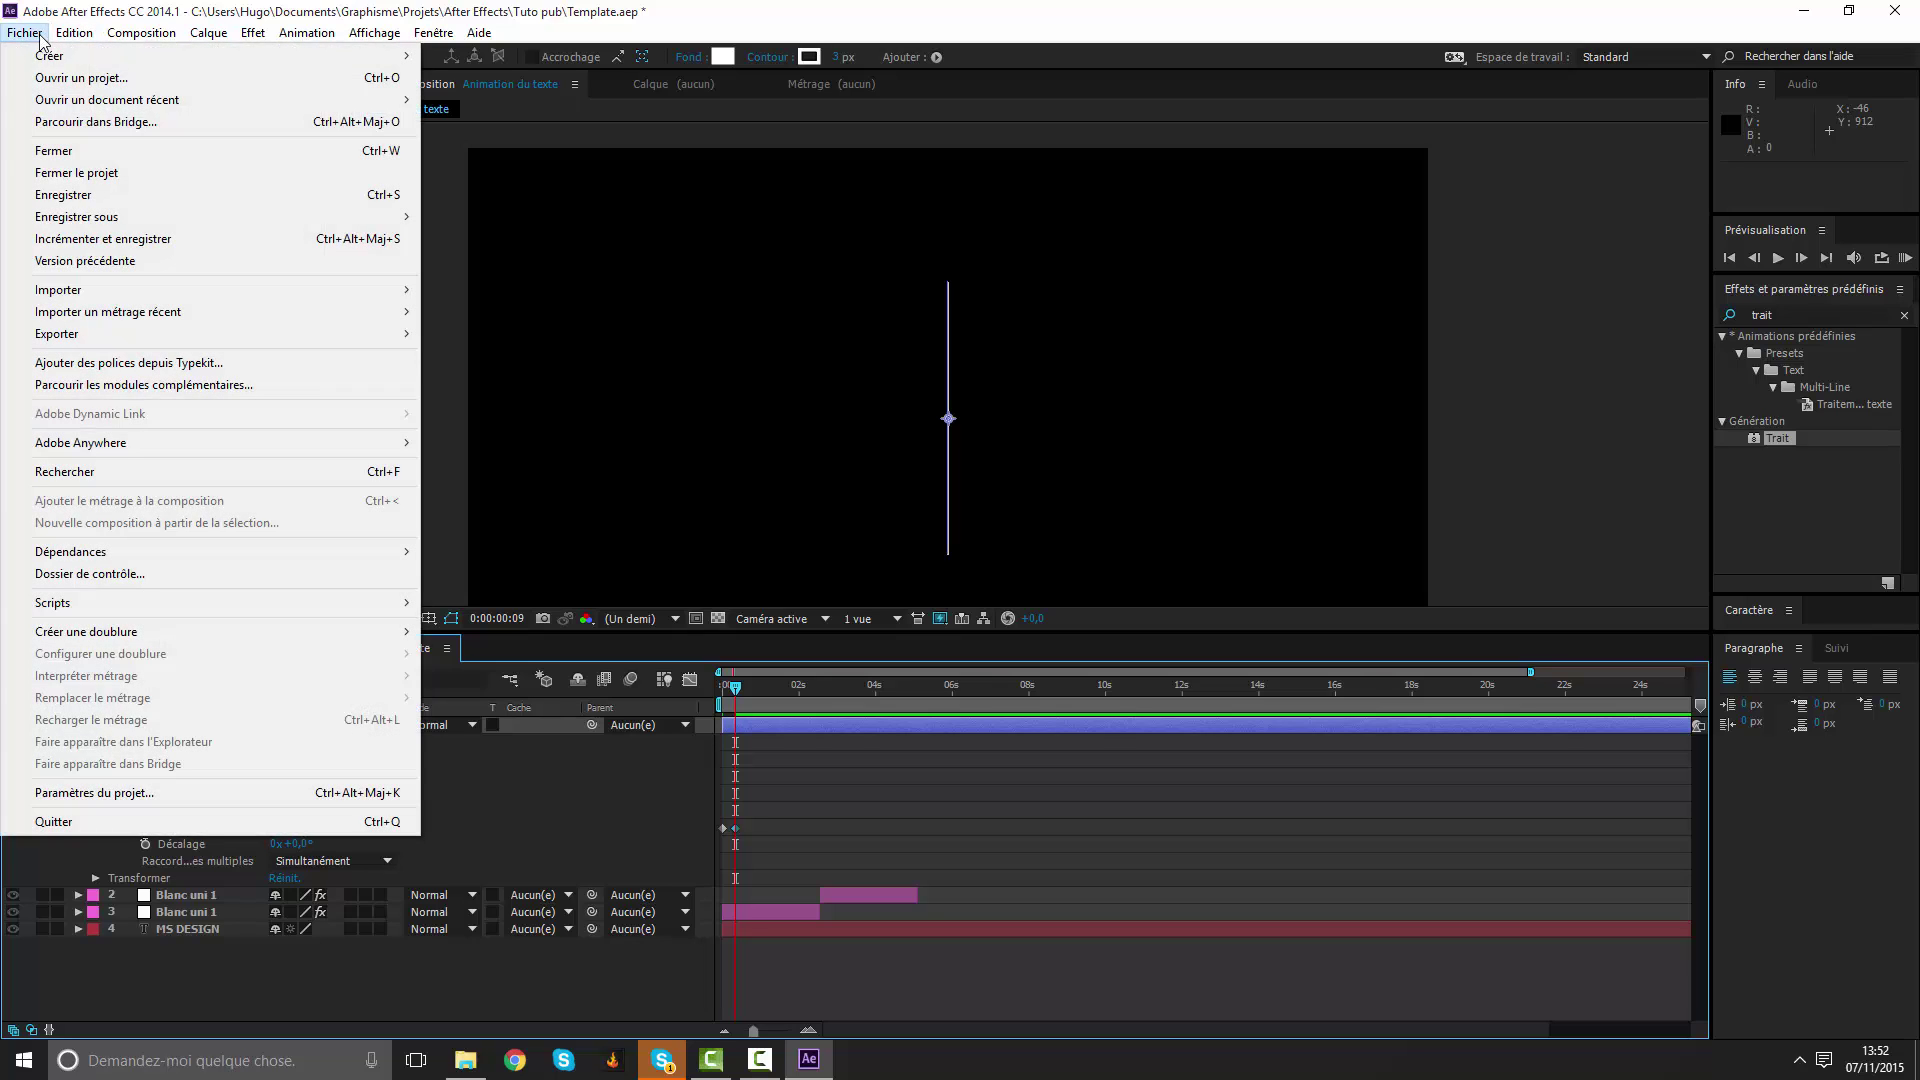
Split the line layer at 0:00:00:09 and reveal the new layer's Trim Paths settings.
{"action": "mouse_move", "coordinate": [70, 42]}
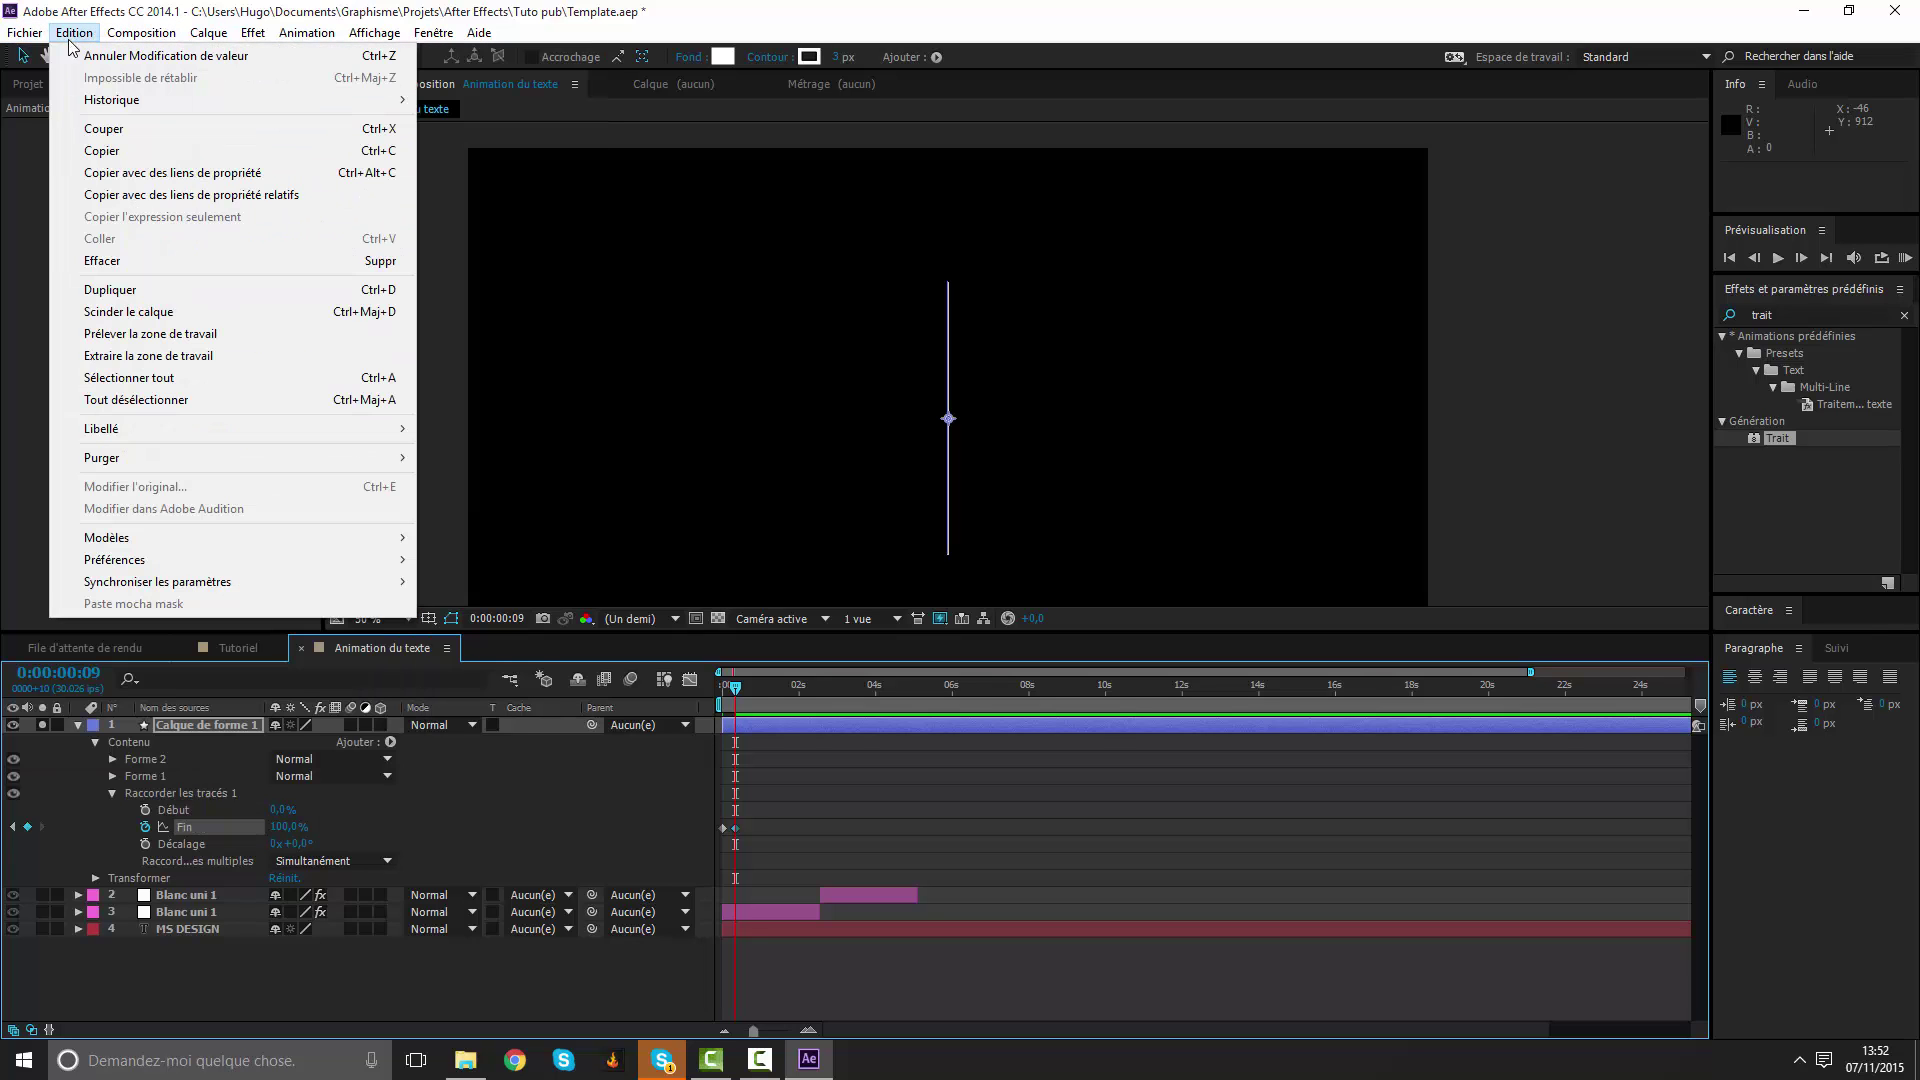
{"action": "left_click", "coordinate": [150, 311]}
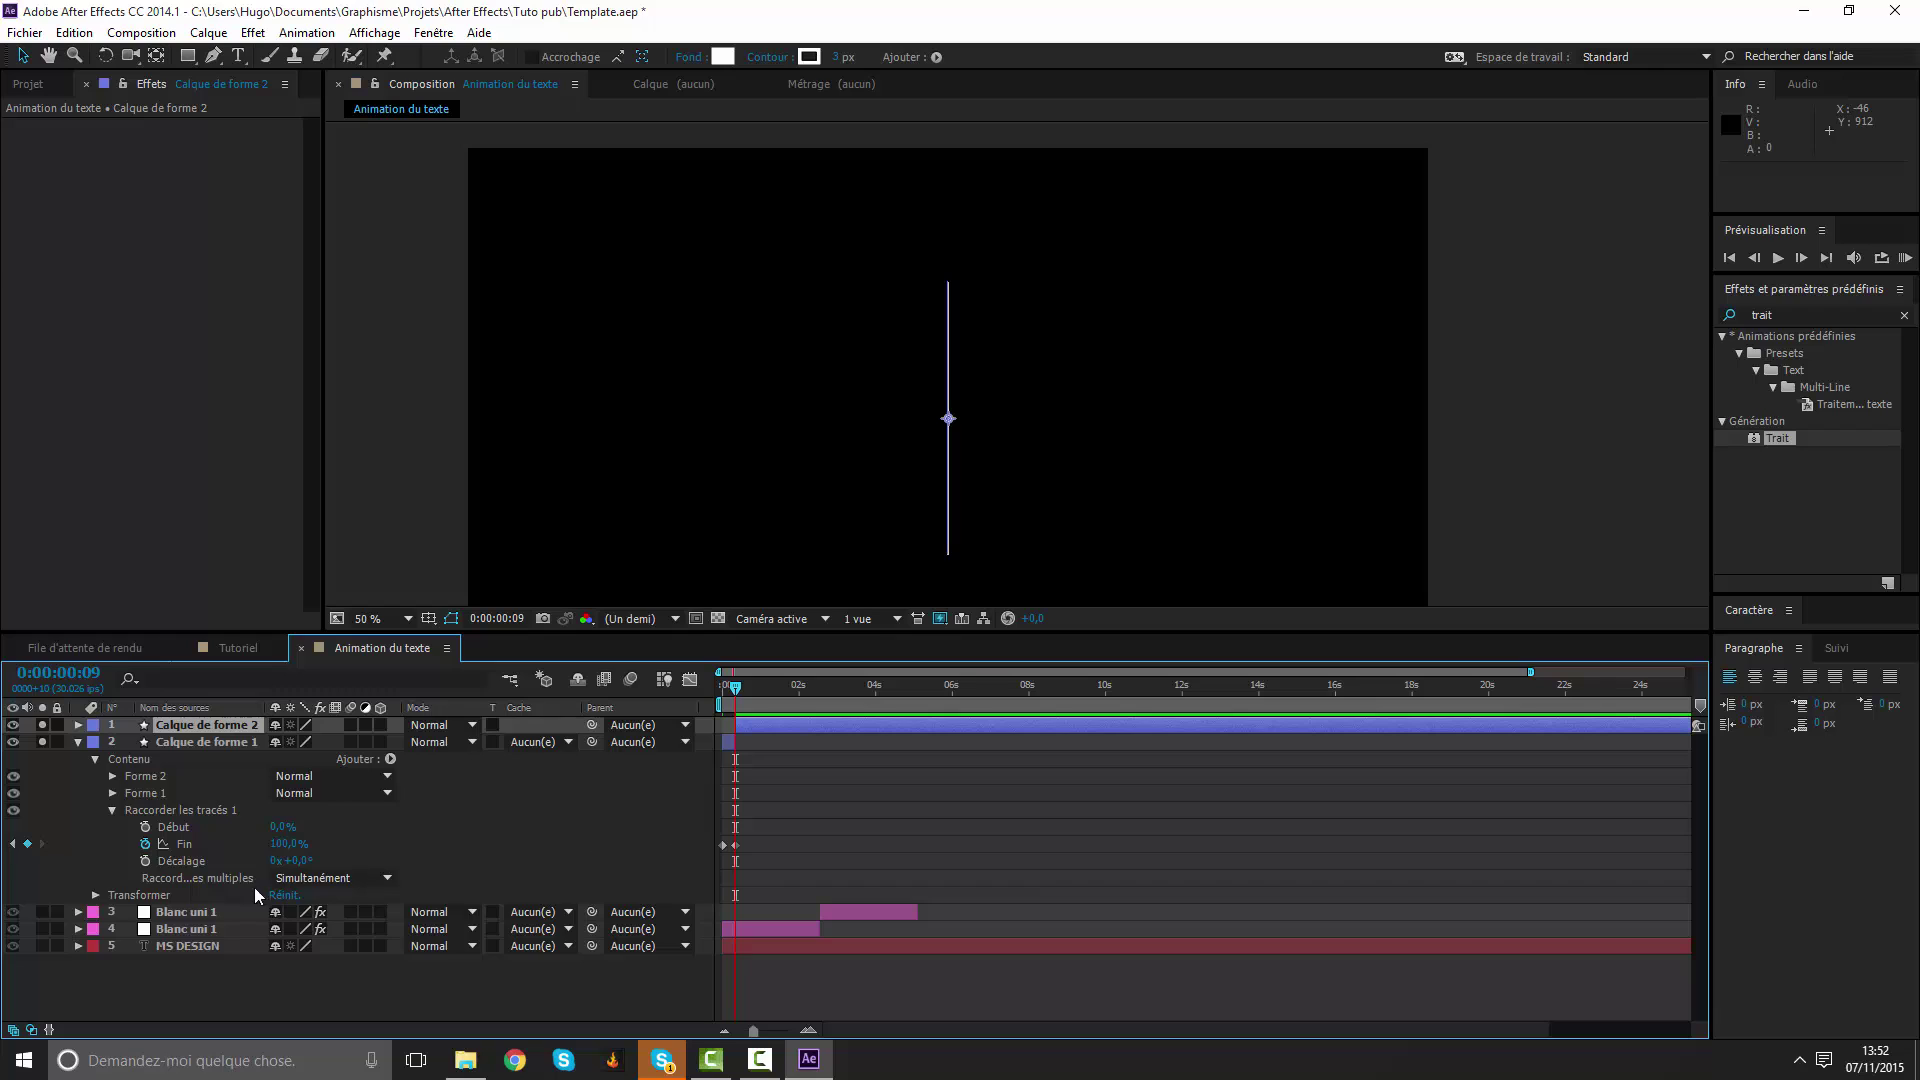
{"action": "left_click", "coordinate": [77, 724]}
{"action": "left_click", "coordinate": [95, 758]}
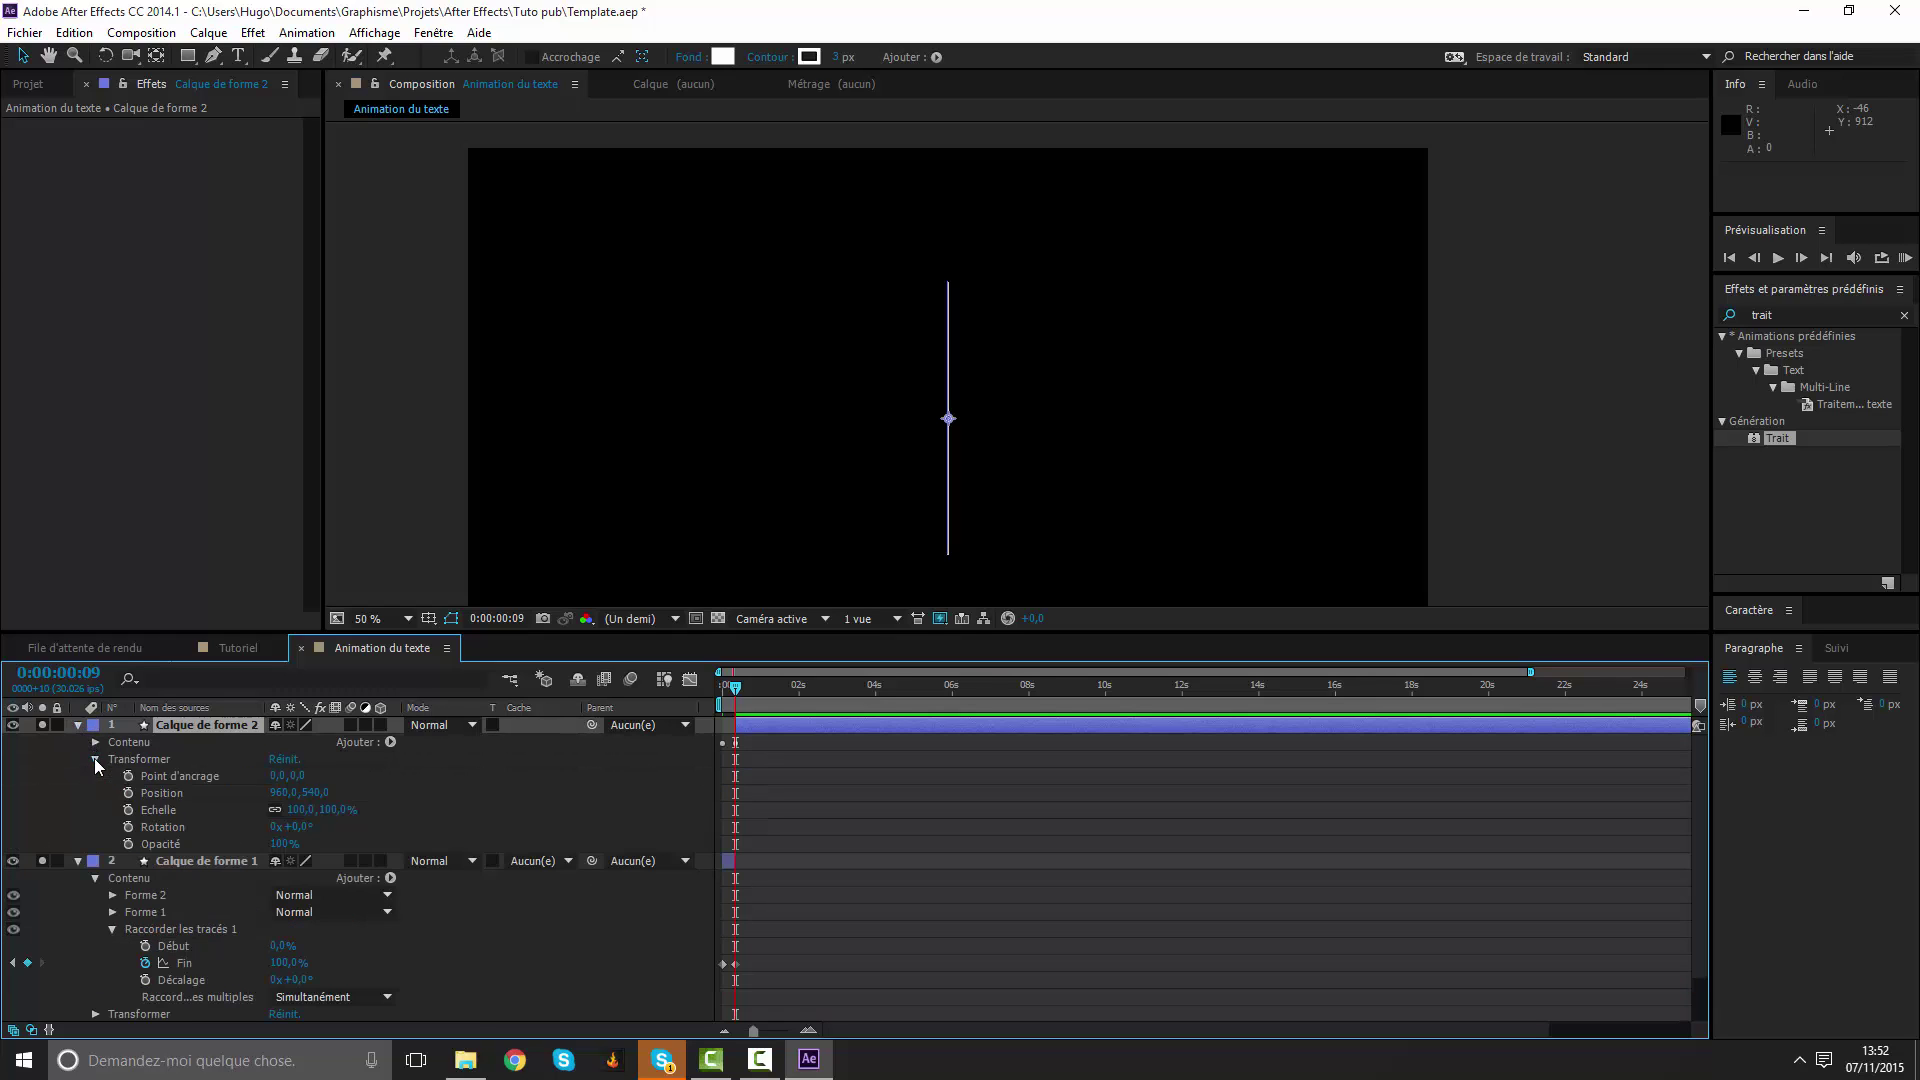
{"action": "left_click", "coordinate": [95, 758]}
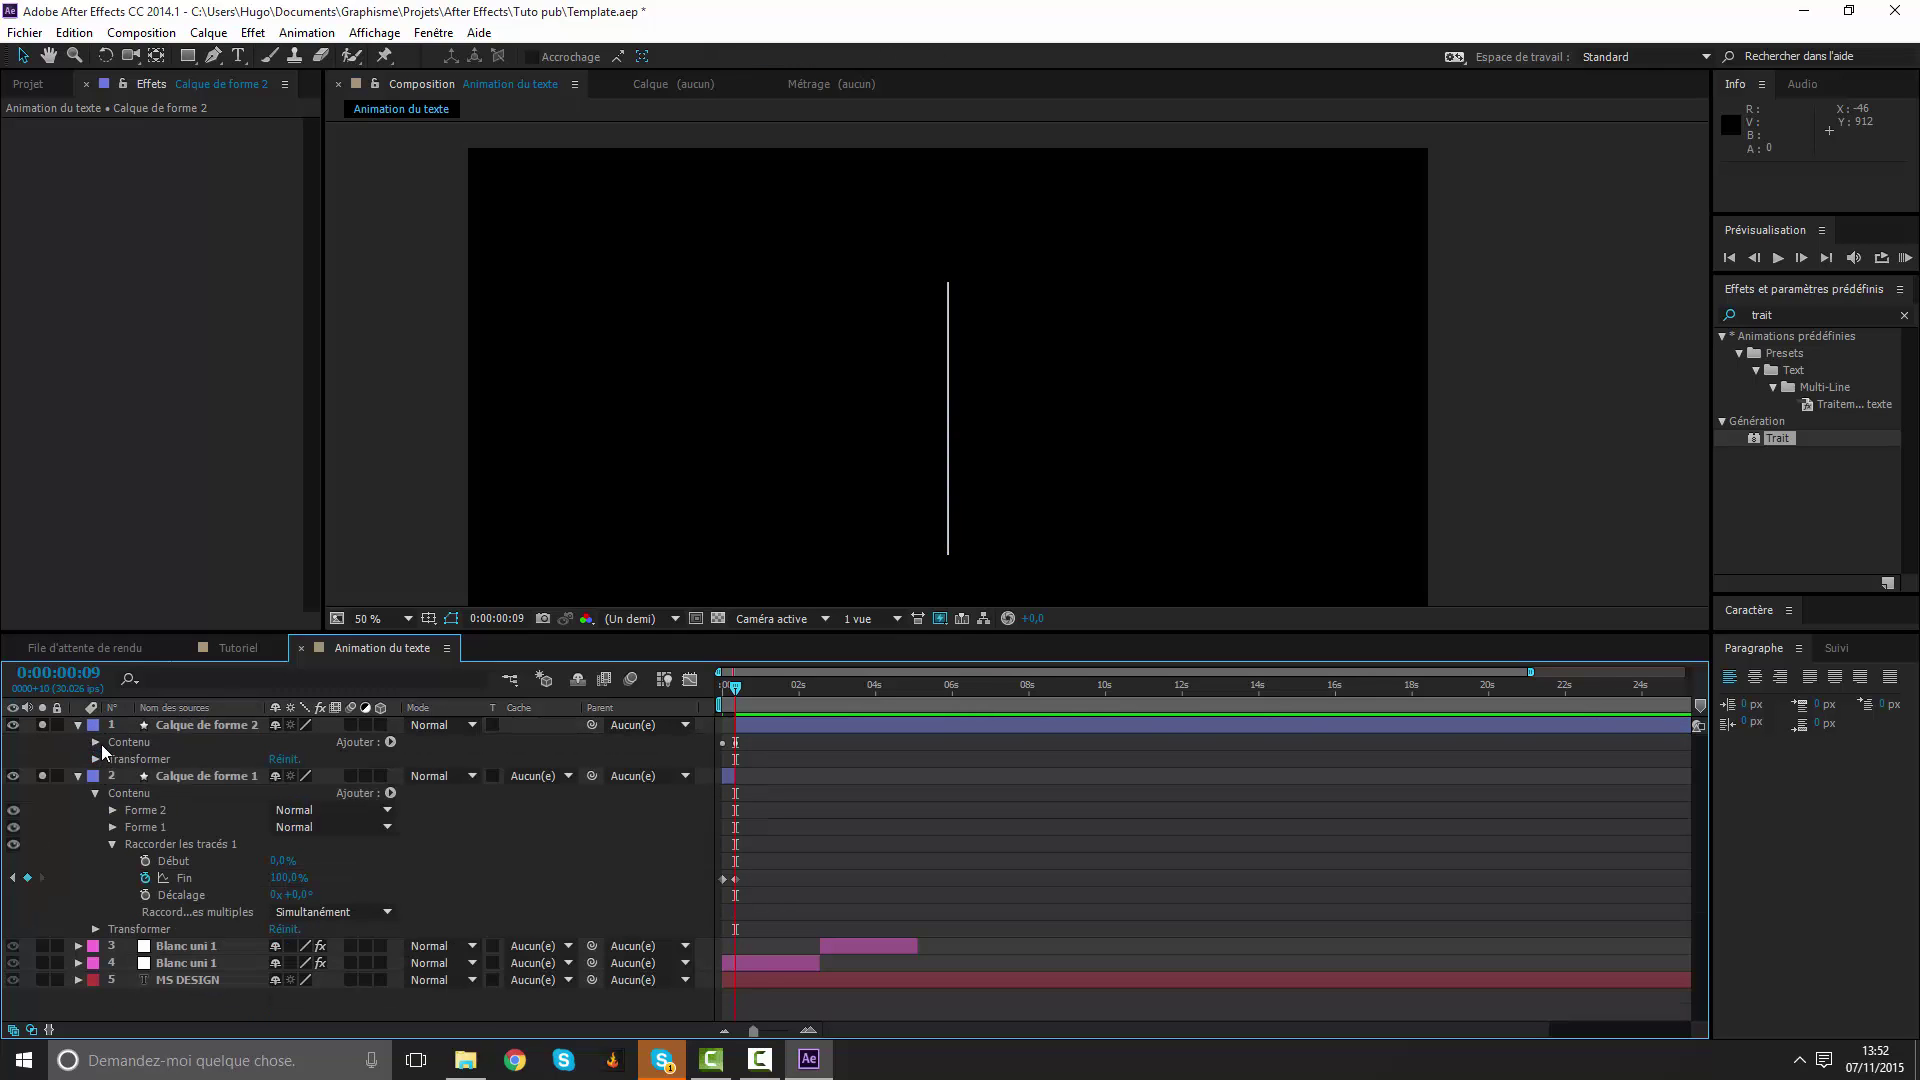
{"action": "left_click", "coordinate": [96, 745]}
{"action": "left_click", "coordinate": [113, 791]}
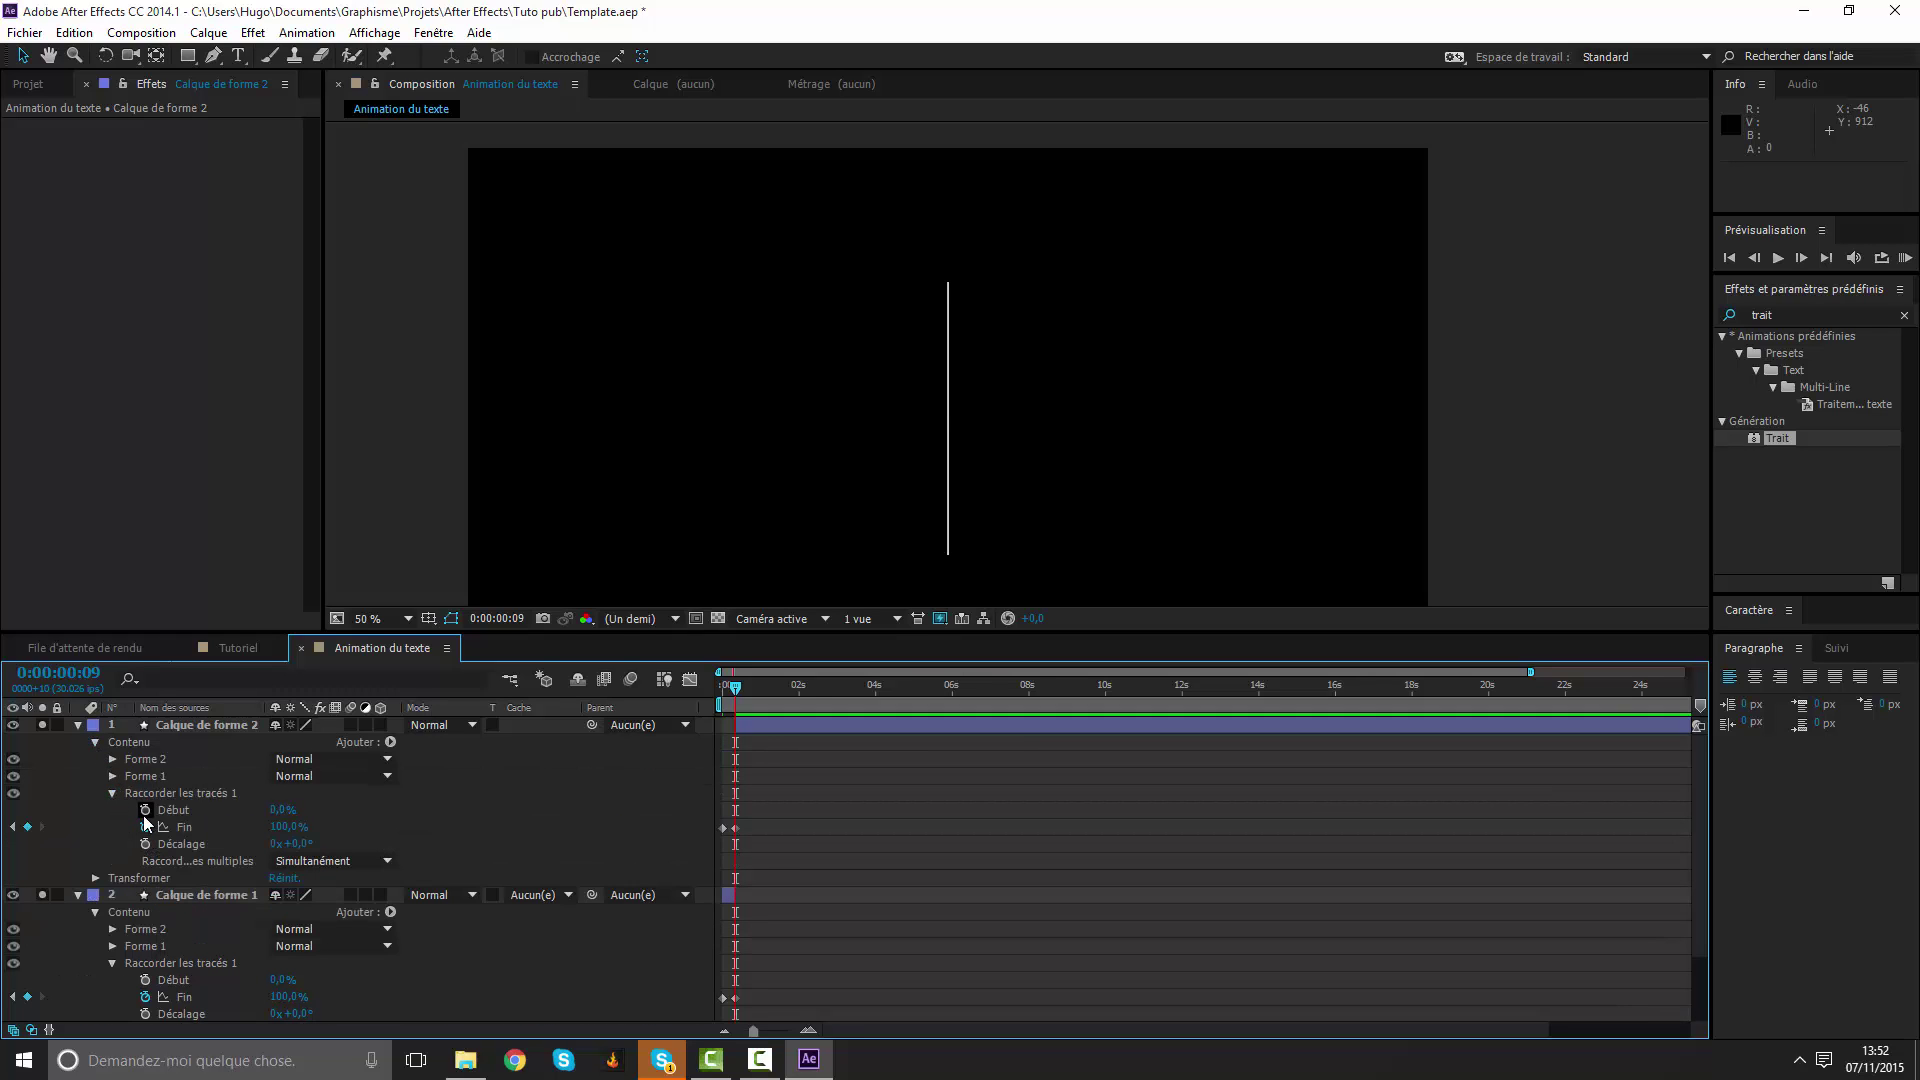
Keyframe Calque de forme 2's trim Start (Début) from 0% at 0:00:00:09 to 100% at 0:00:00:19.
{"action": "left_click", "coordinate": [144, 811]}
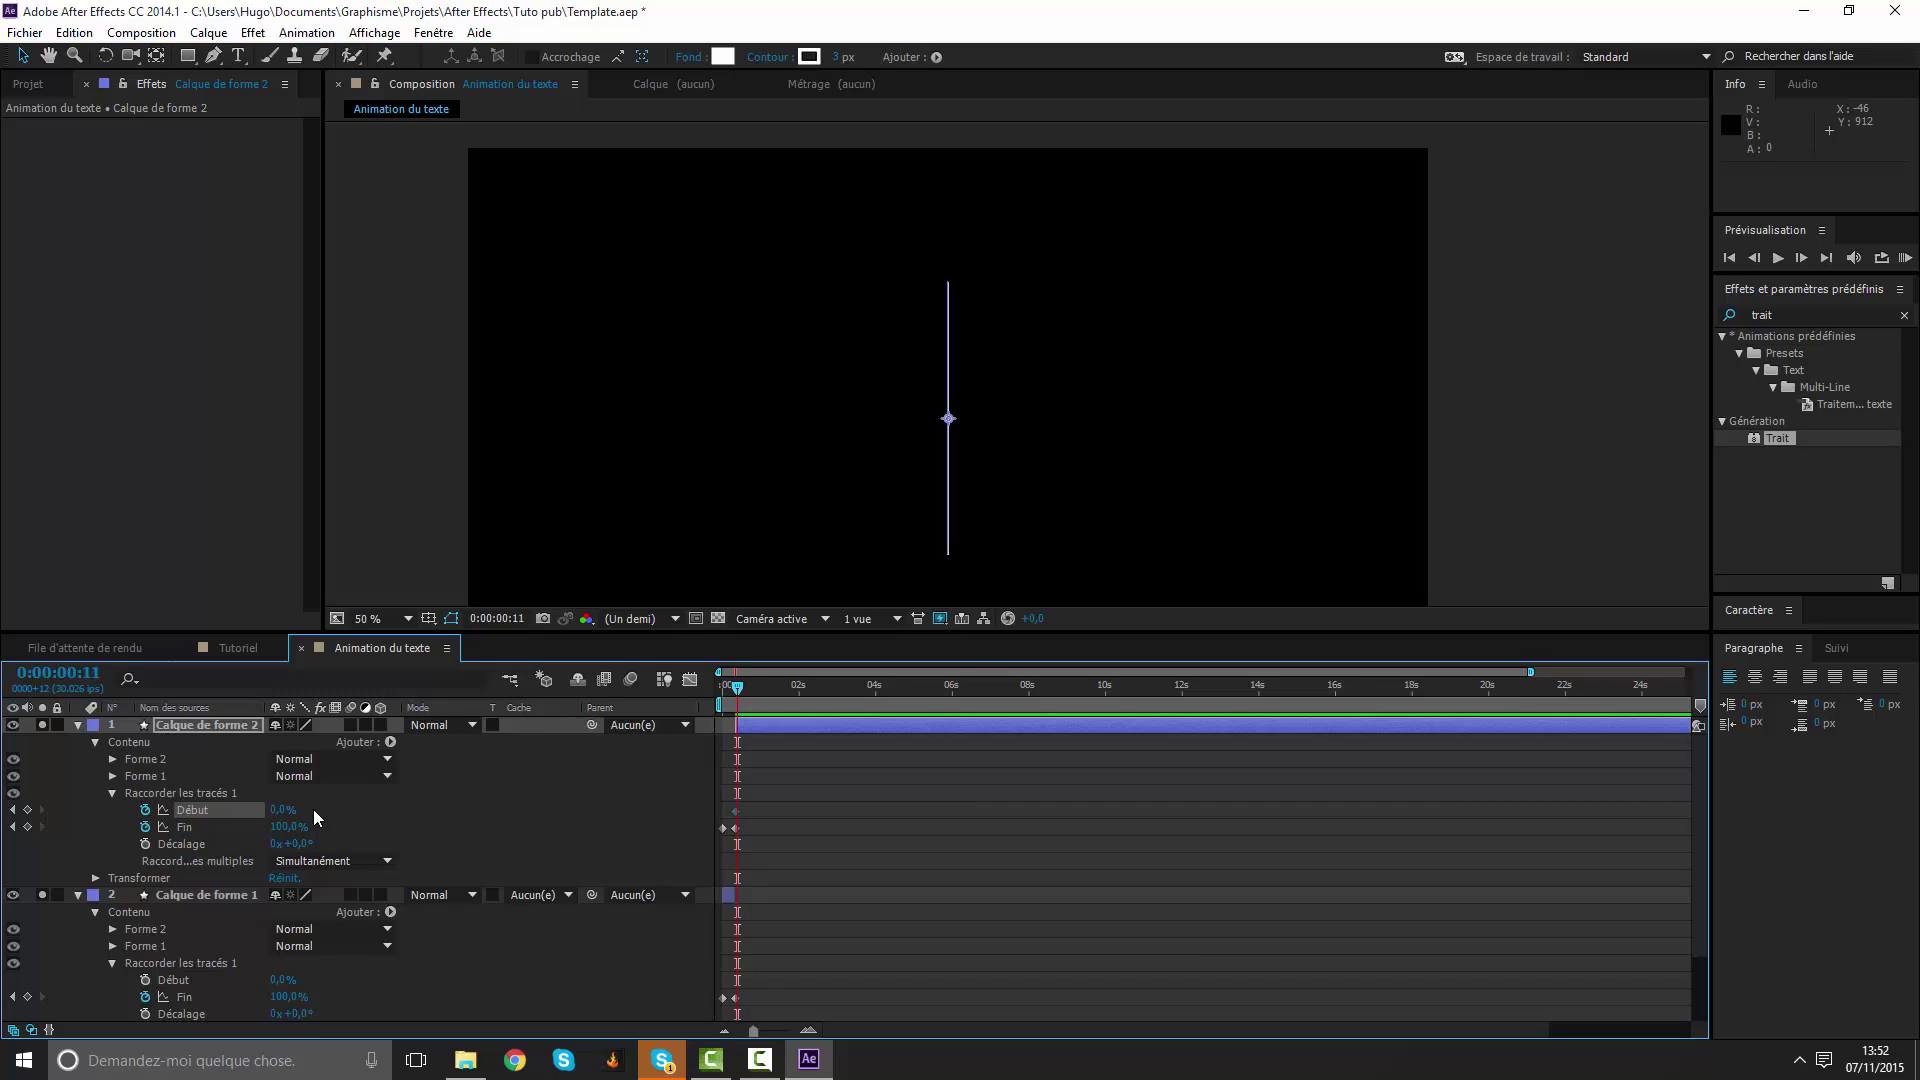
{"action": "key", "text": "ctrl+z"}
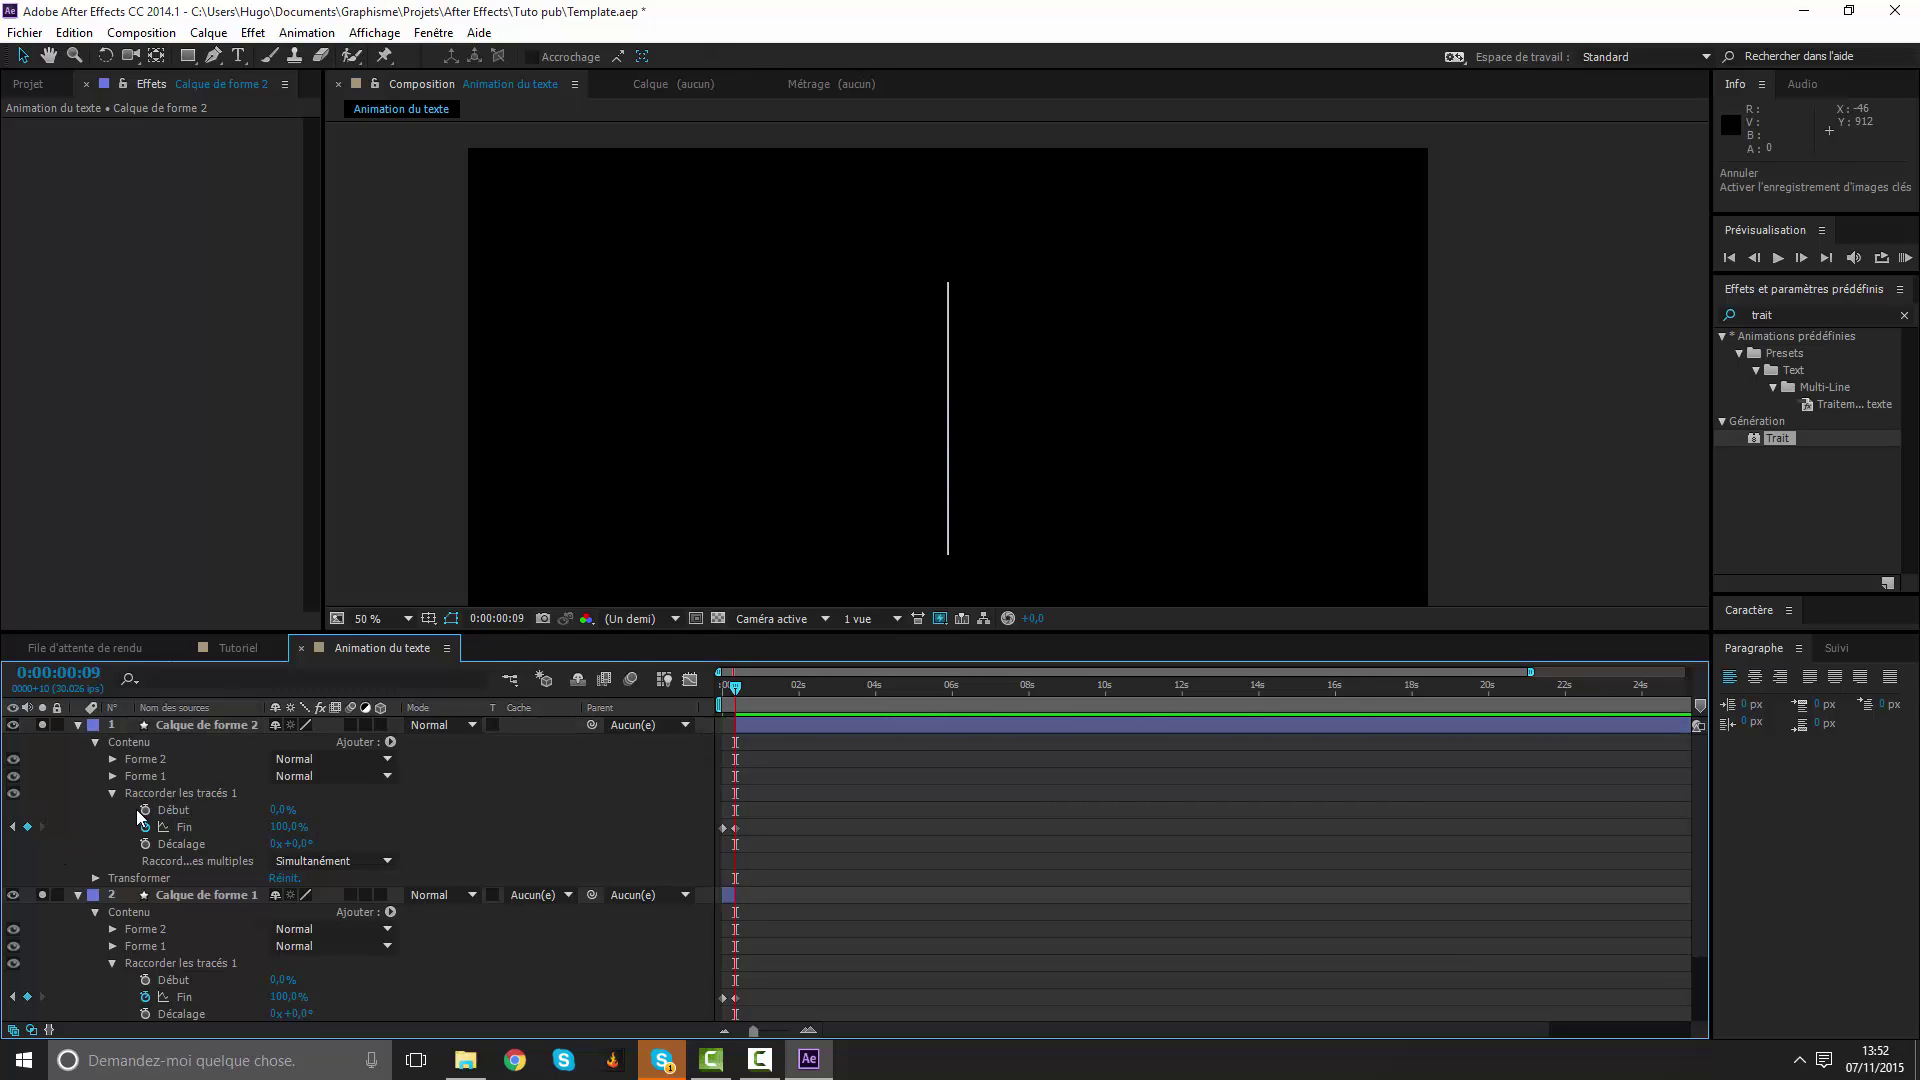
{"action": "left_click", "coordinate": [145, 810]}
{"action": "key", "text": "Page_Down"}
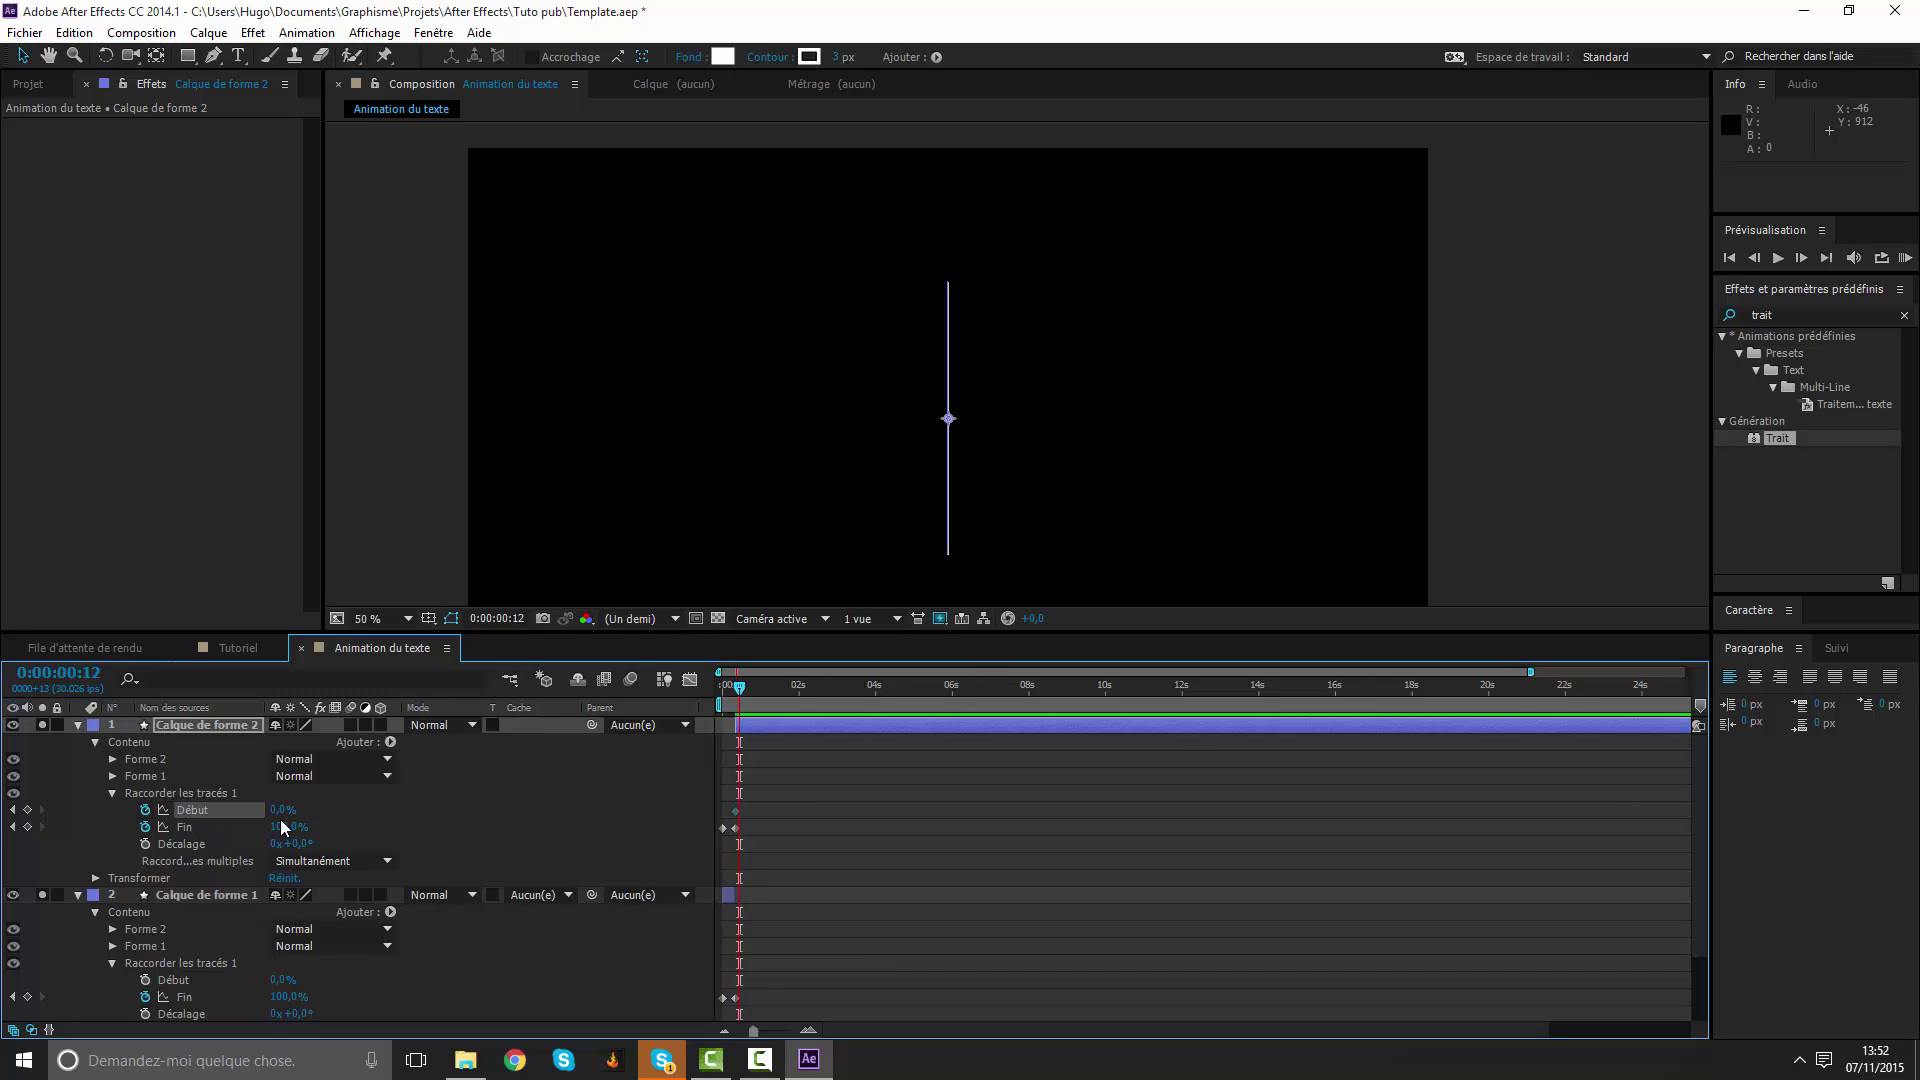
{"action": "key", "text": "Page_Down"}
{"action": "key", "text": "Page_Down"}
{"action": "key", "text": "Page_Down"}
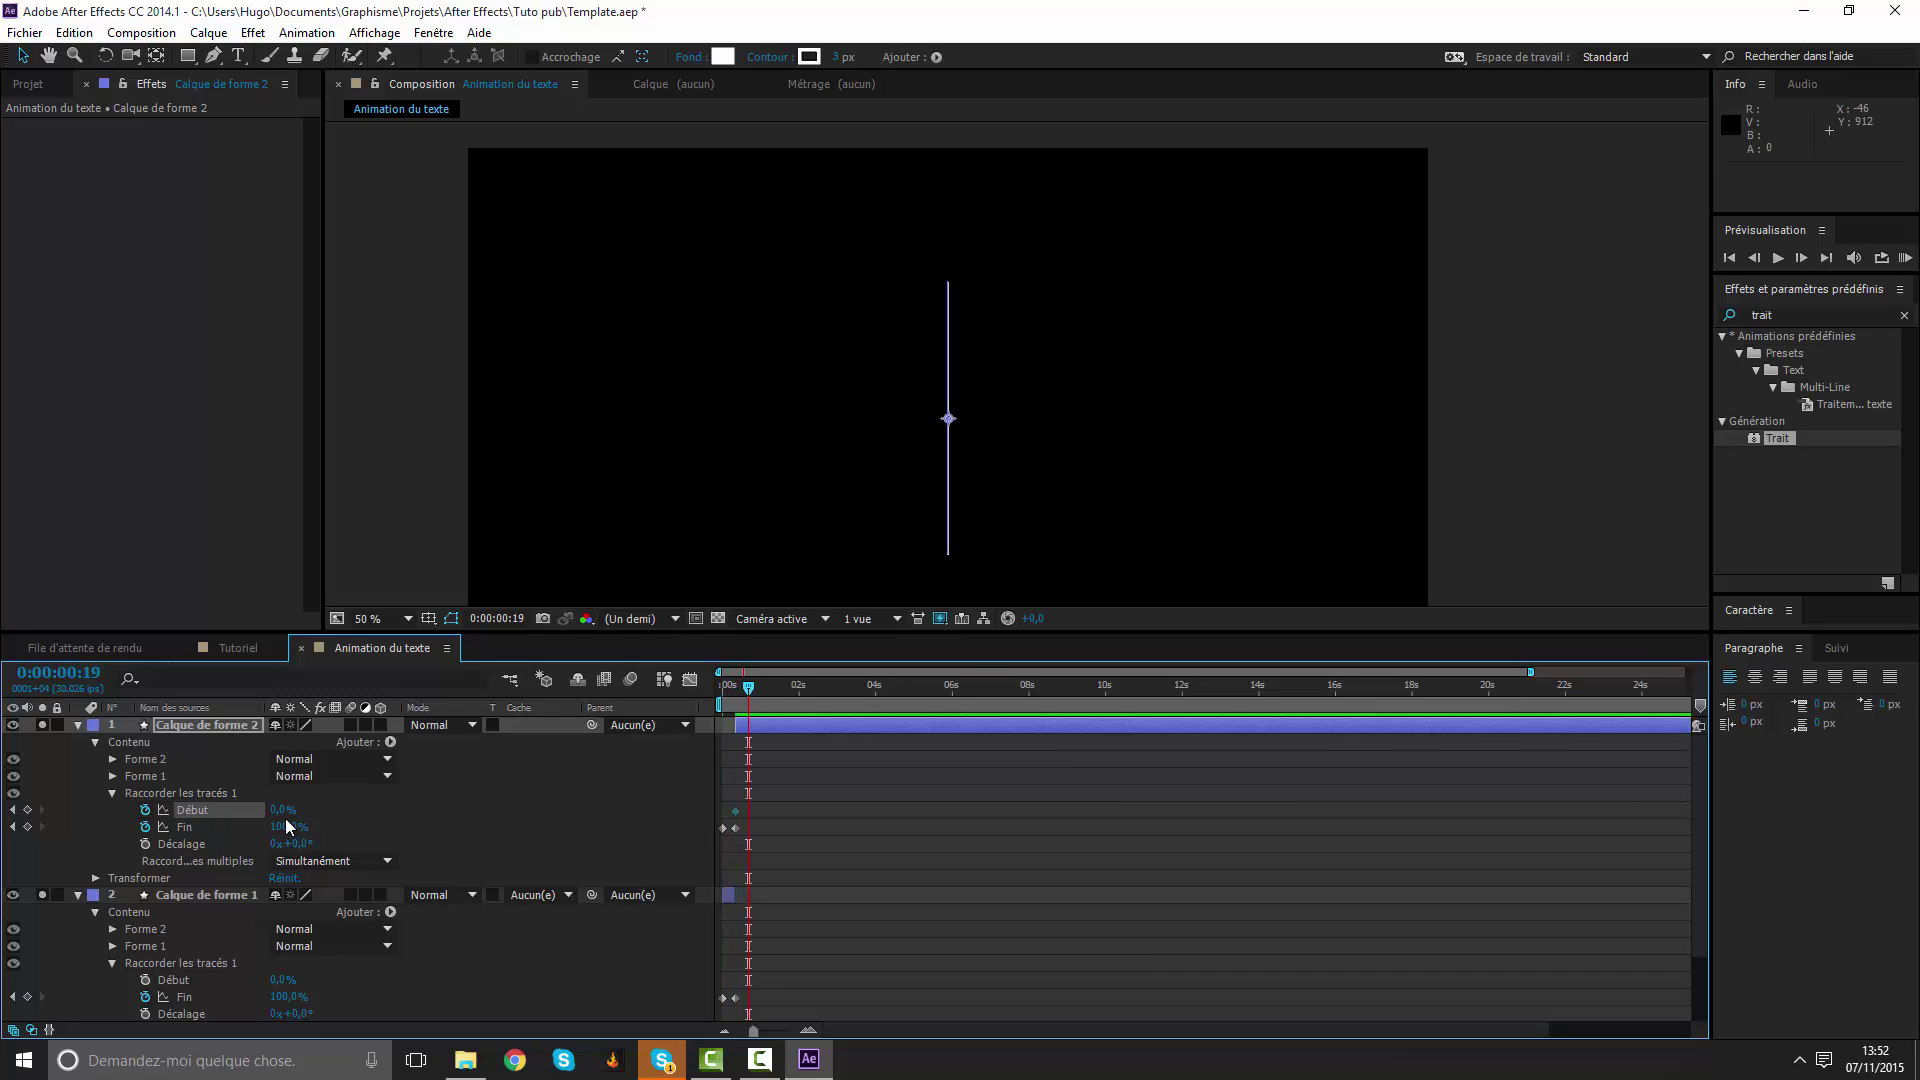
{"action": "left_click_drag", "start_coordinate": [280, 811], "coordinate": [987, 798]}
{"action": "left_click", "coordinate": [1033, 793]}
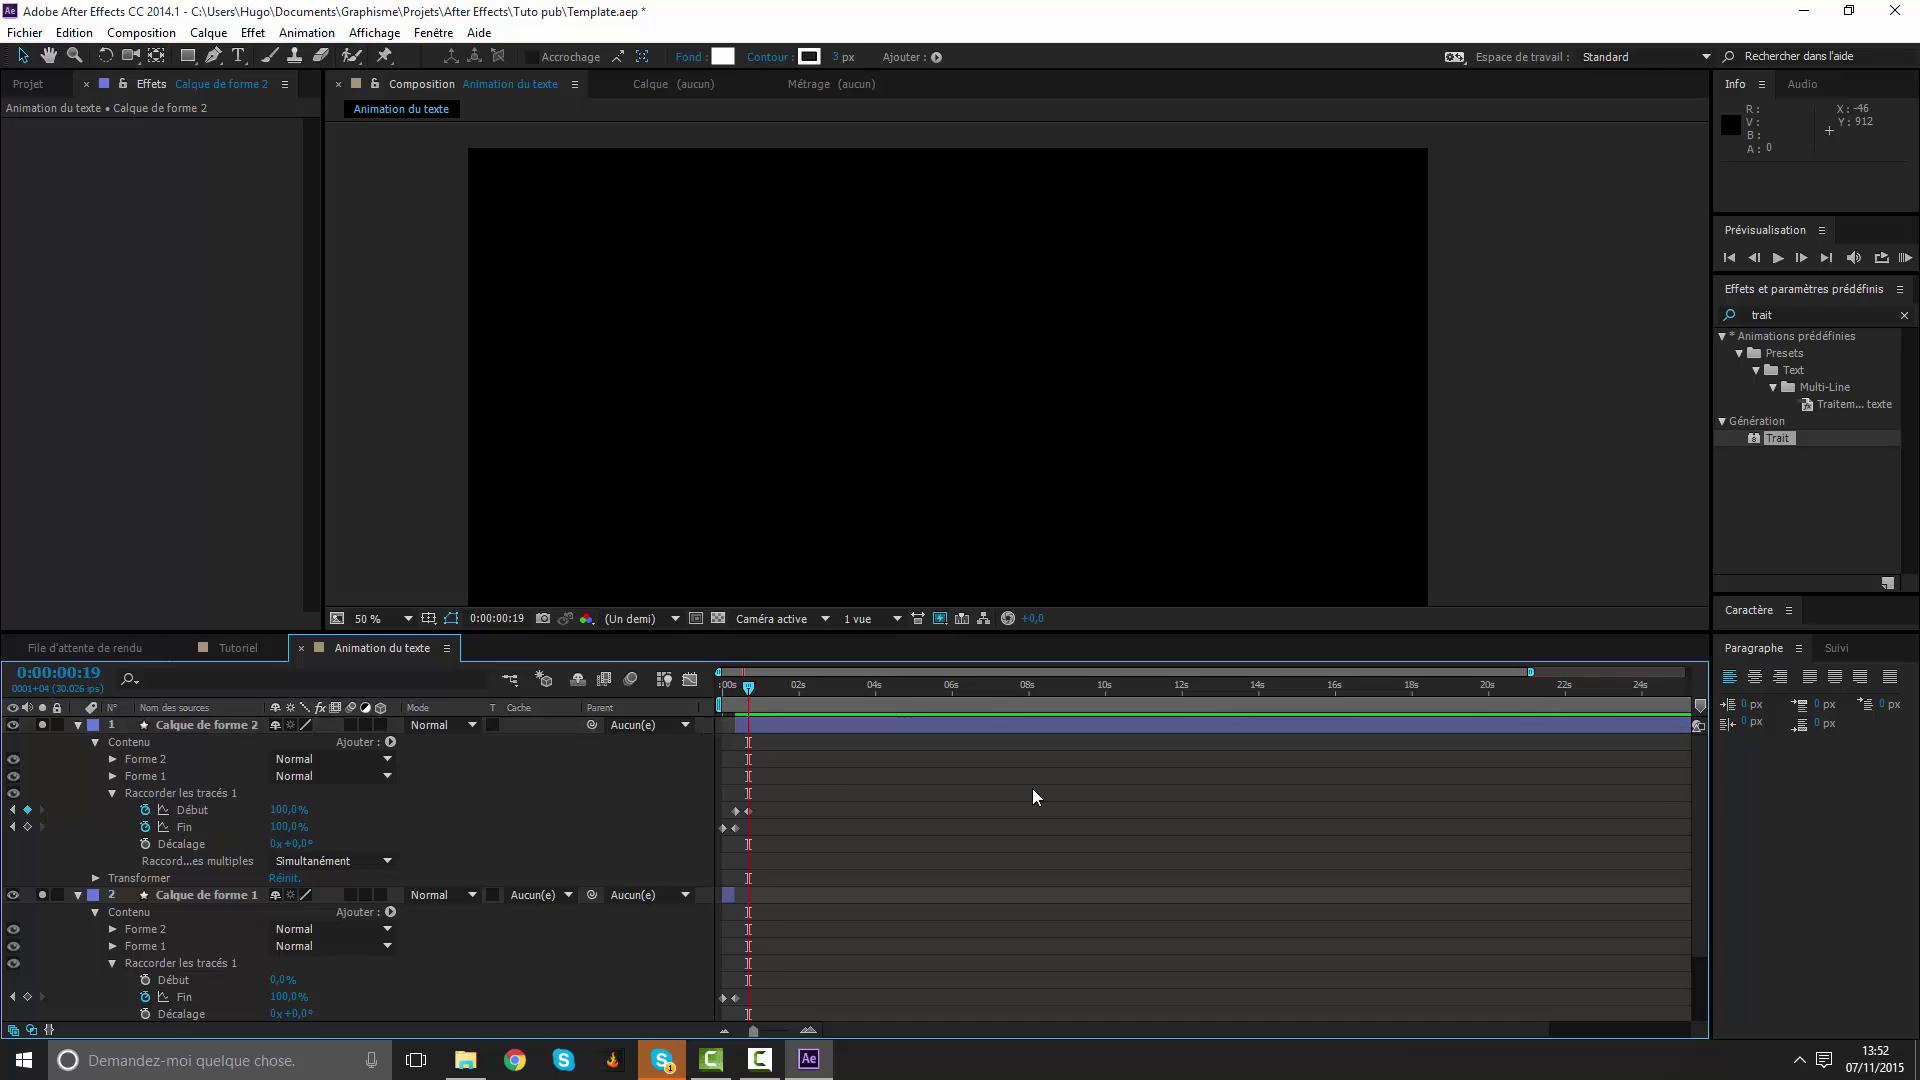
{"action": "left_click_drag", "start_coordinate": [745, 686], "coordinate": [736, 698]}
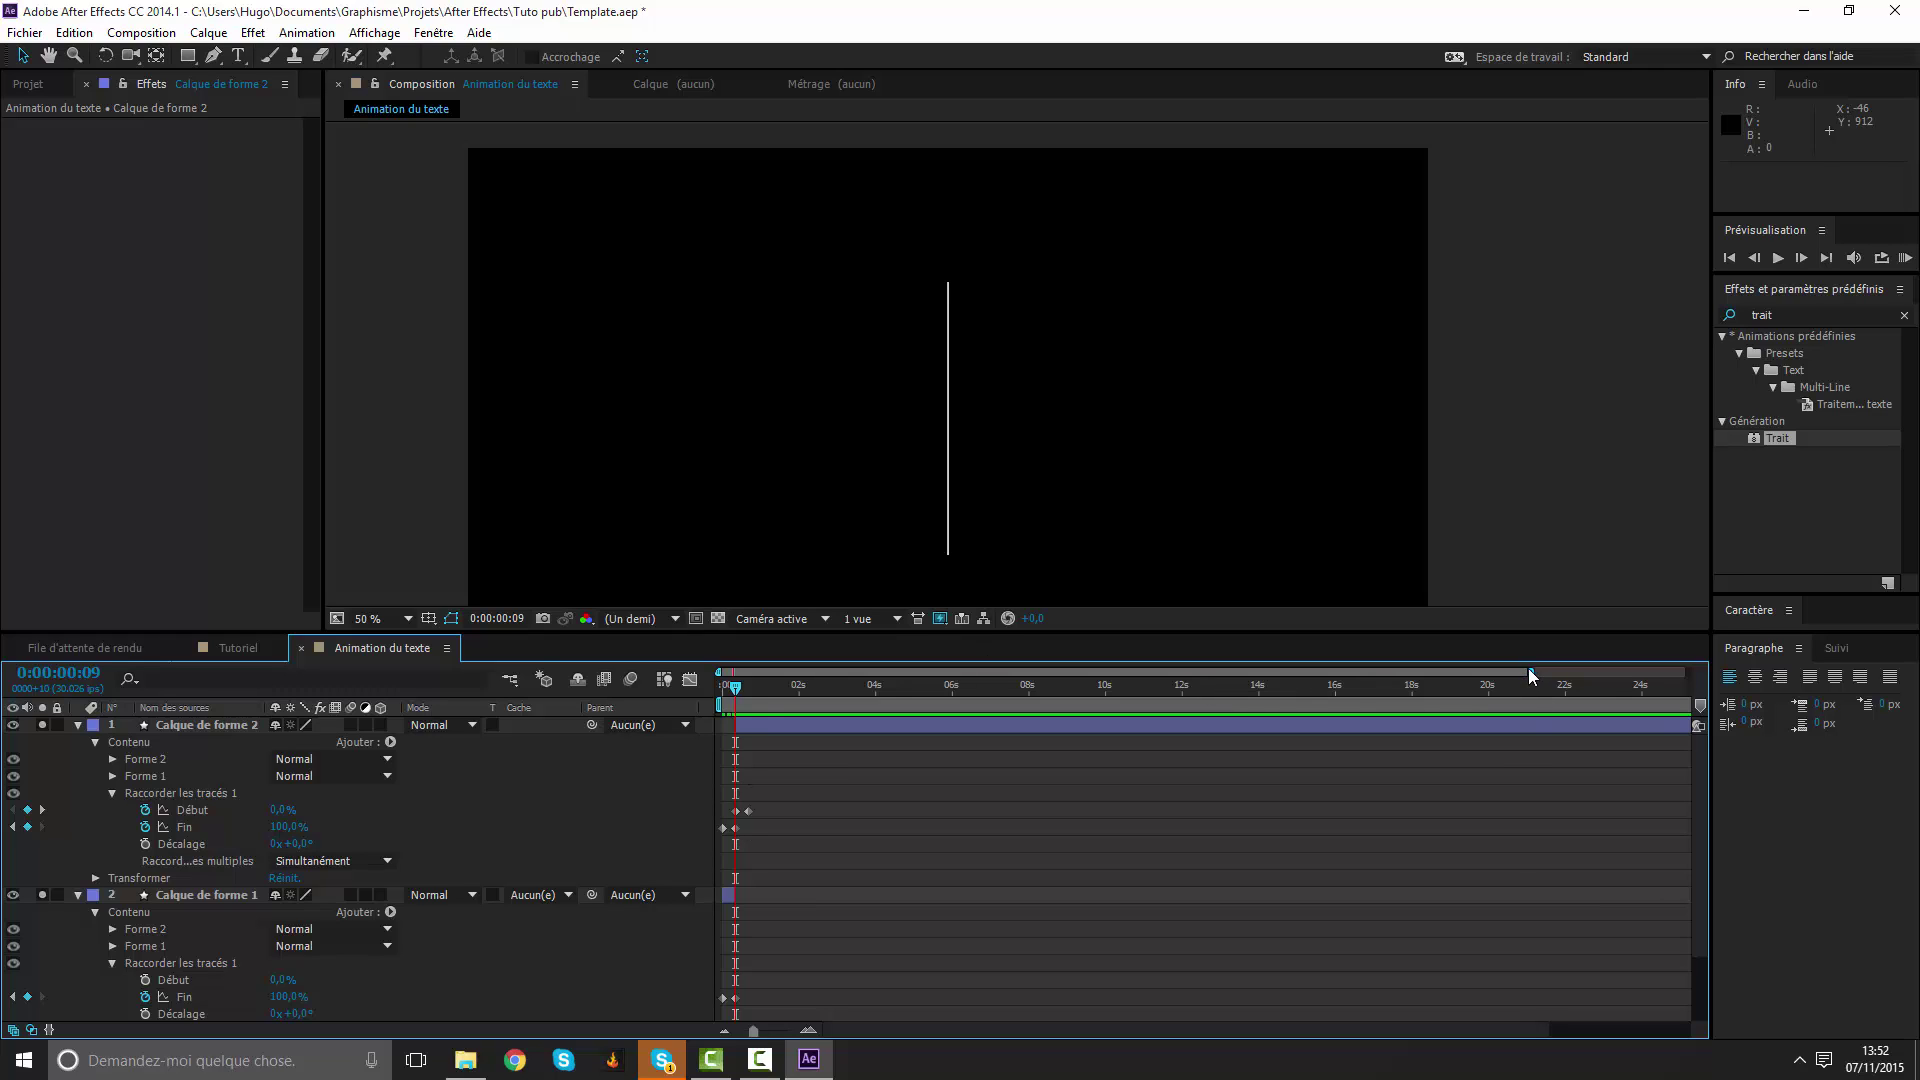
{"action": "left_click_drag", "start_coordinate": [1530, 675], "coordinate": [918, 672]}
Clear Calque de forme 2's copied Fin keyframes, then view Calque de forme 1's Fin keyframes as a speed graph.
{"action": "left_click", "coordinate": [143, 826]}
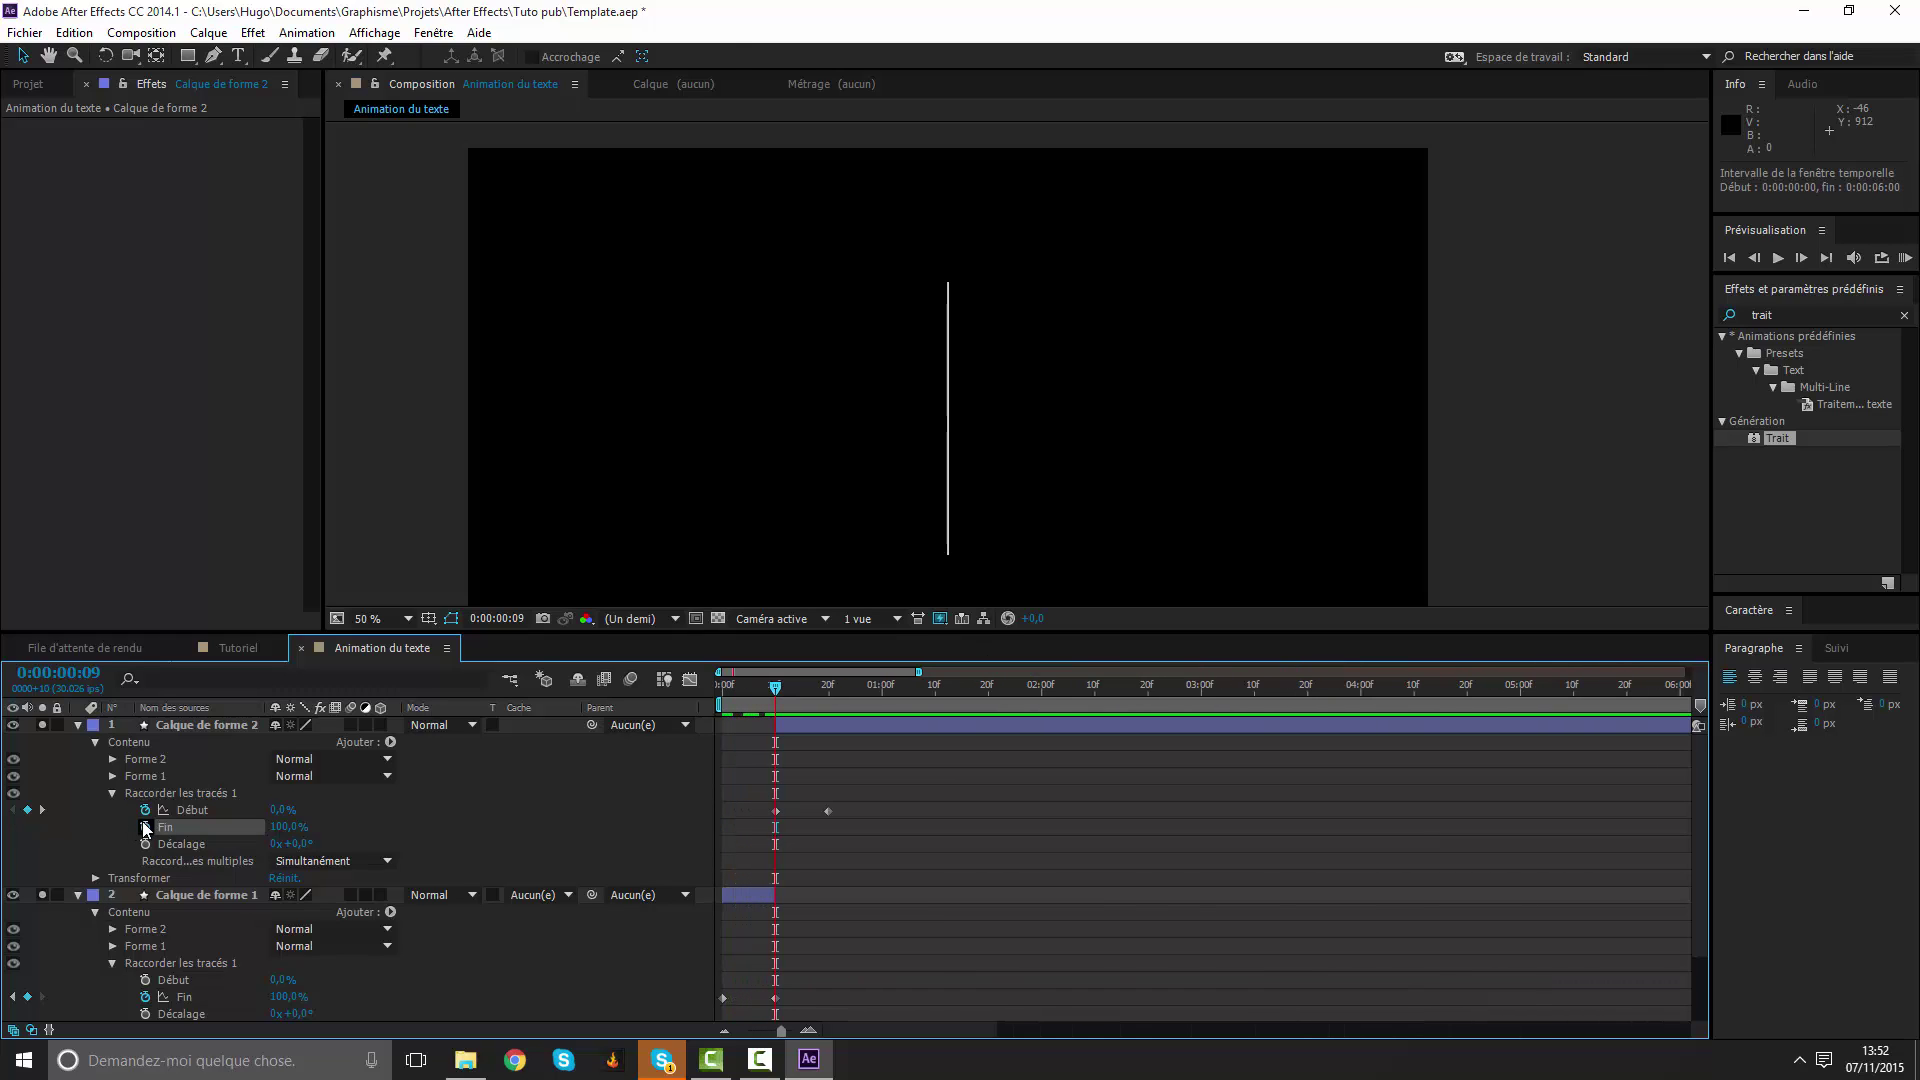
{"action": "scroll", "coordinate": [351, 878], "scroll_direction": "down", "scroll_amount": 1}
{"action": "left_click", "coordinate": [838, 920]}
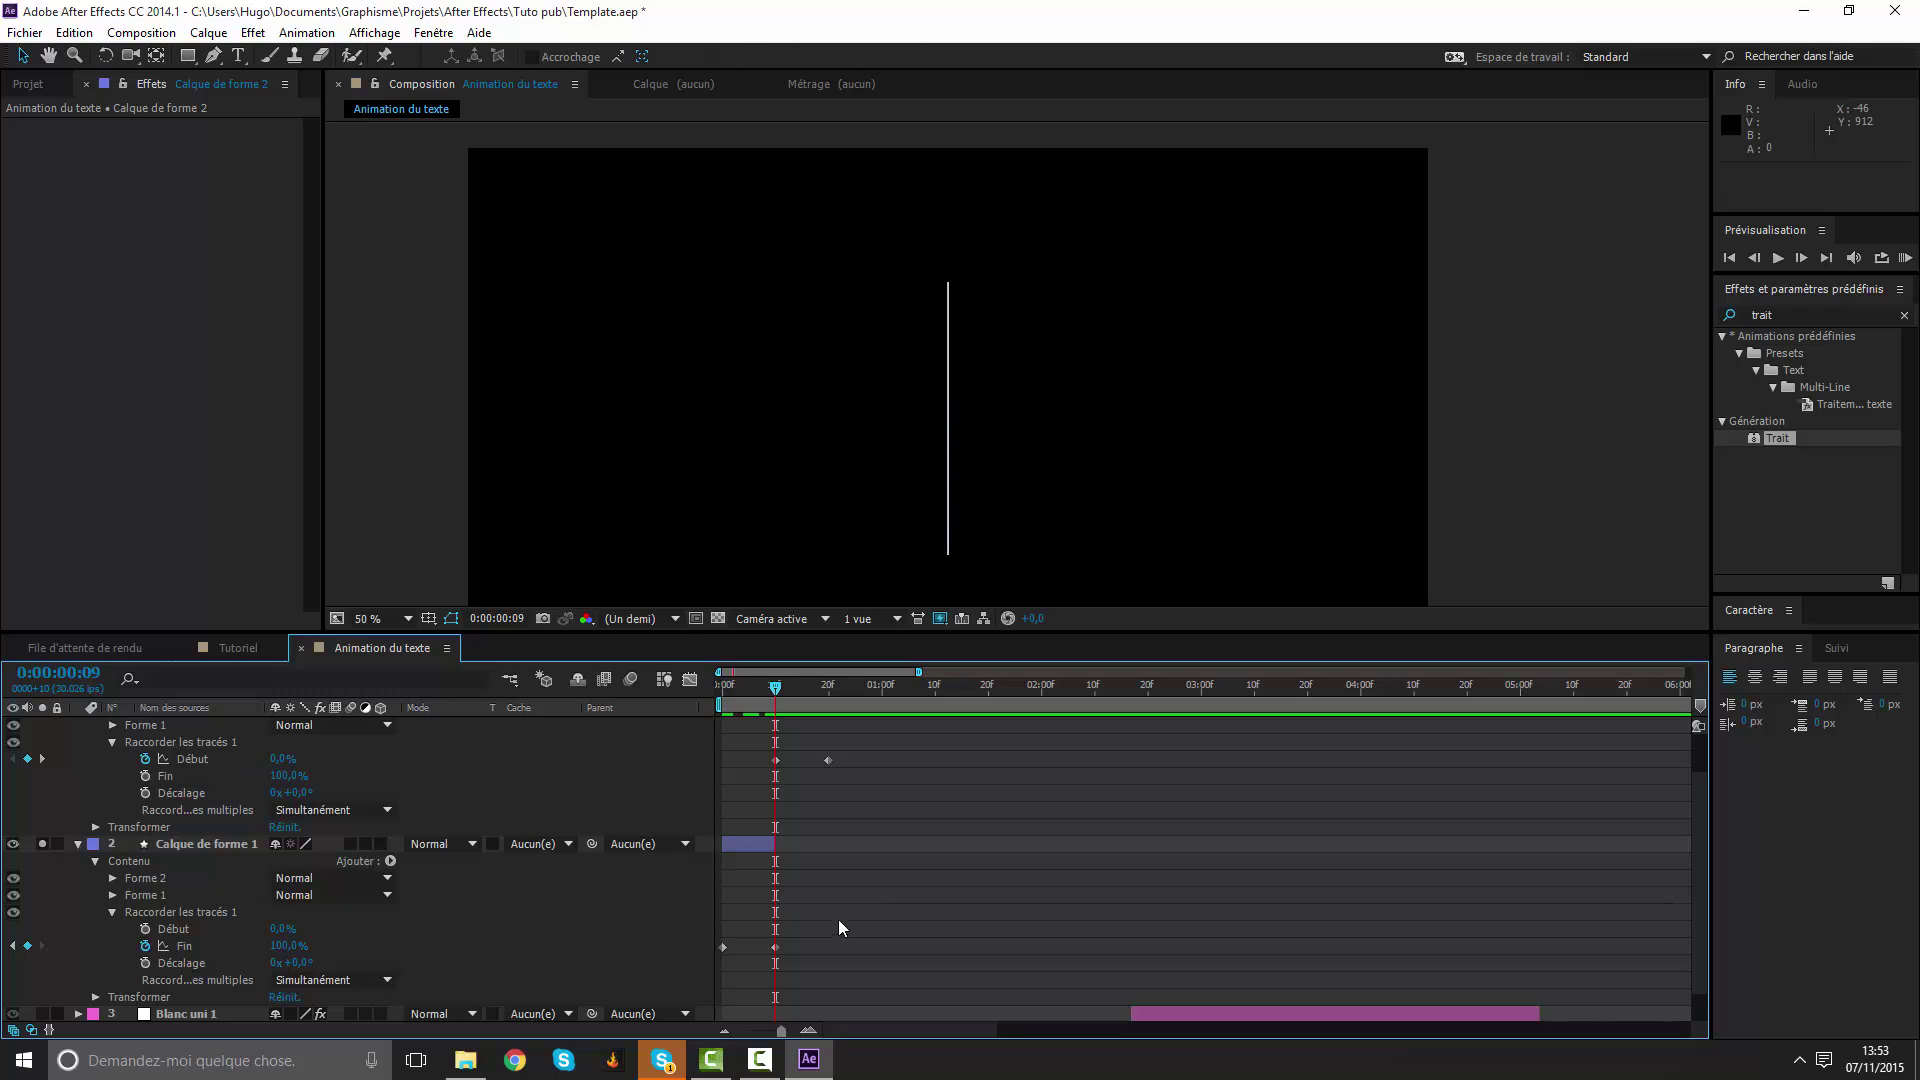
{"action": "left_click_drag", "start_coordinate": [769, 687], "coordinate": [844, 688]}
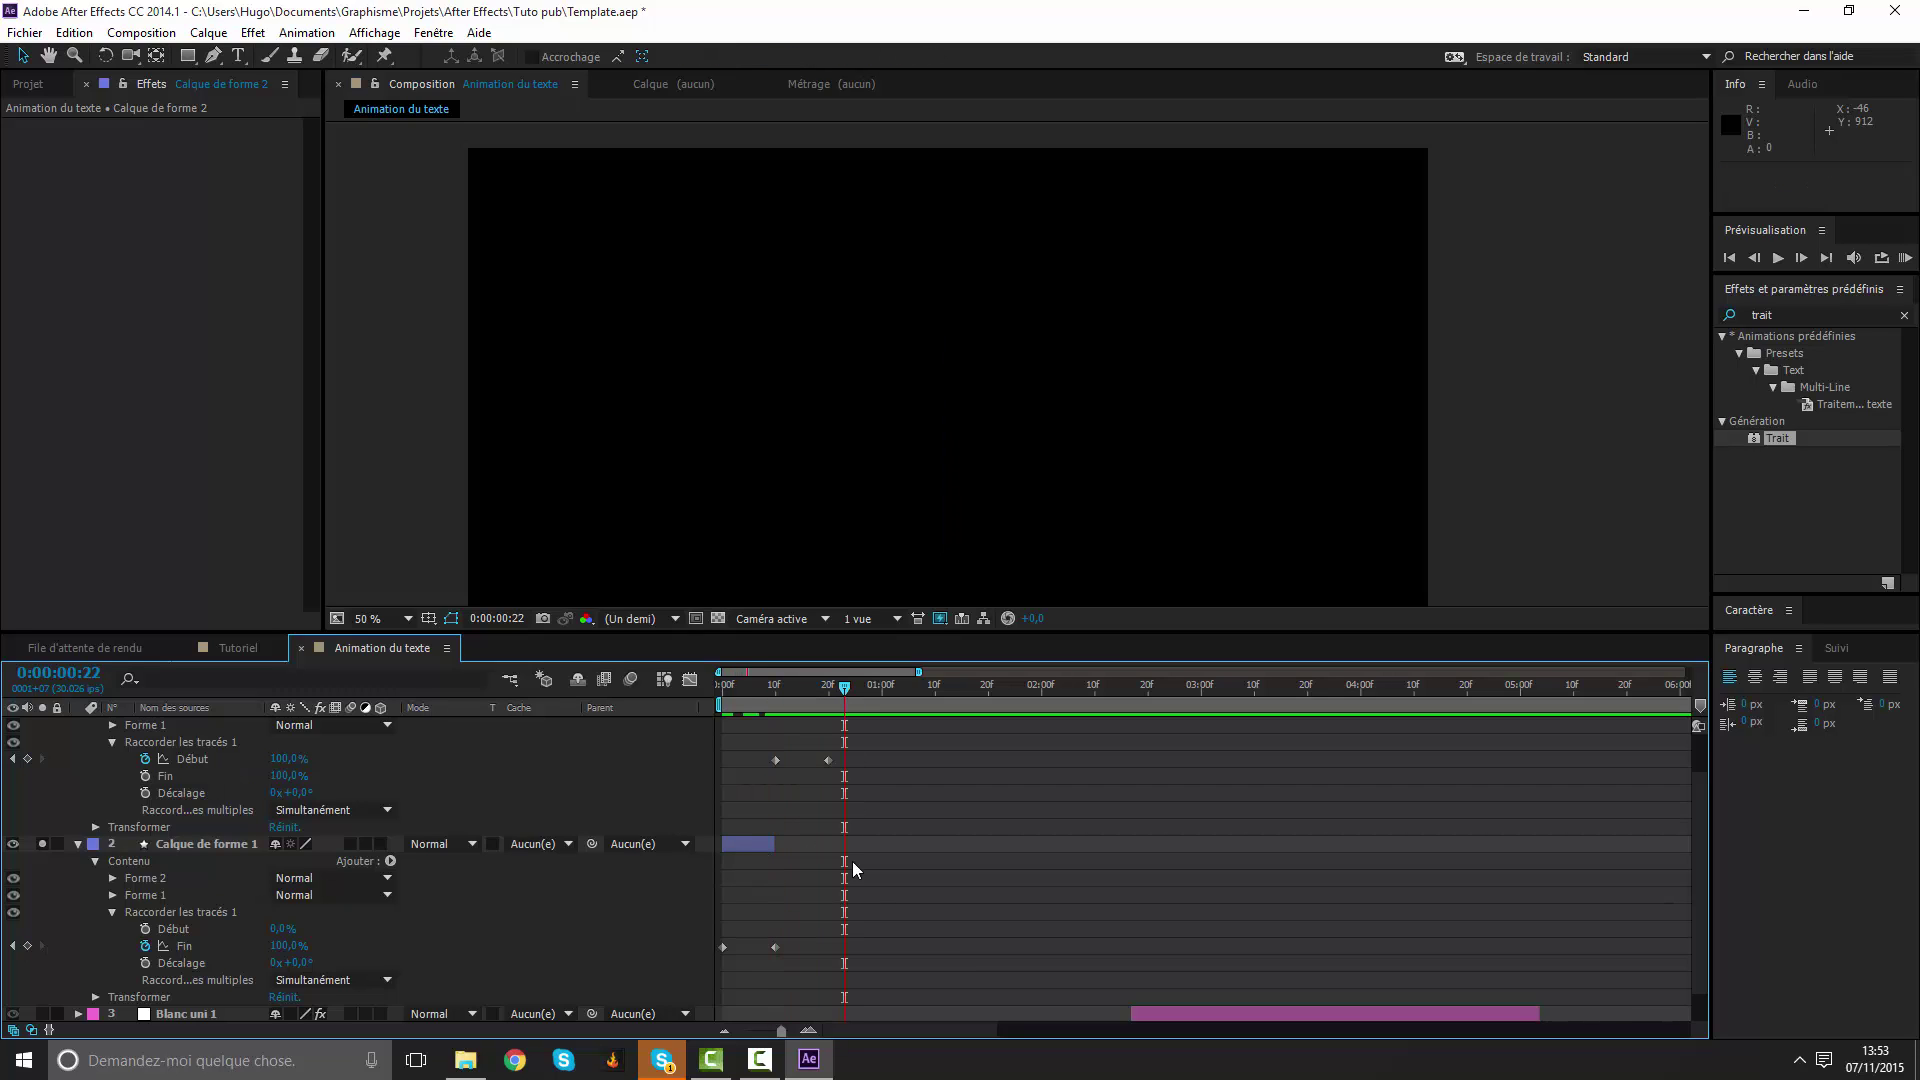
{"action": "left_click_drag", "start_coordinate": [811, 939], "coordinate": [722, 949]}
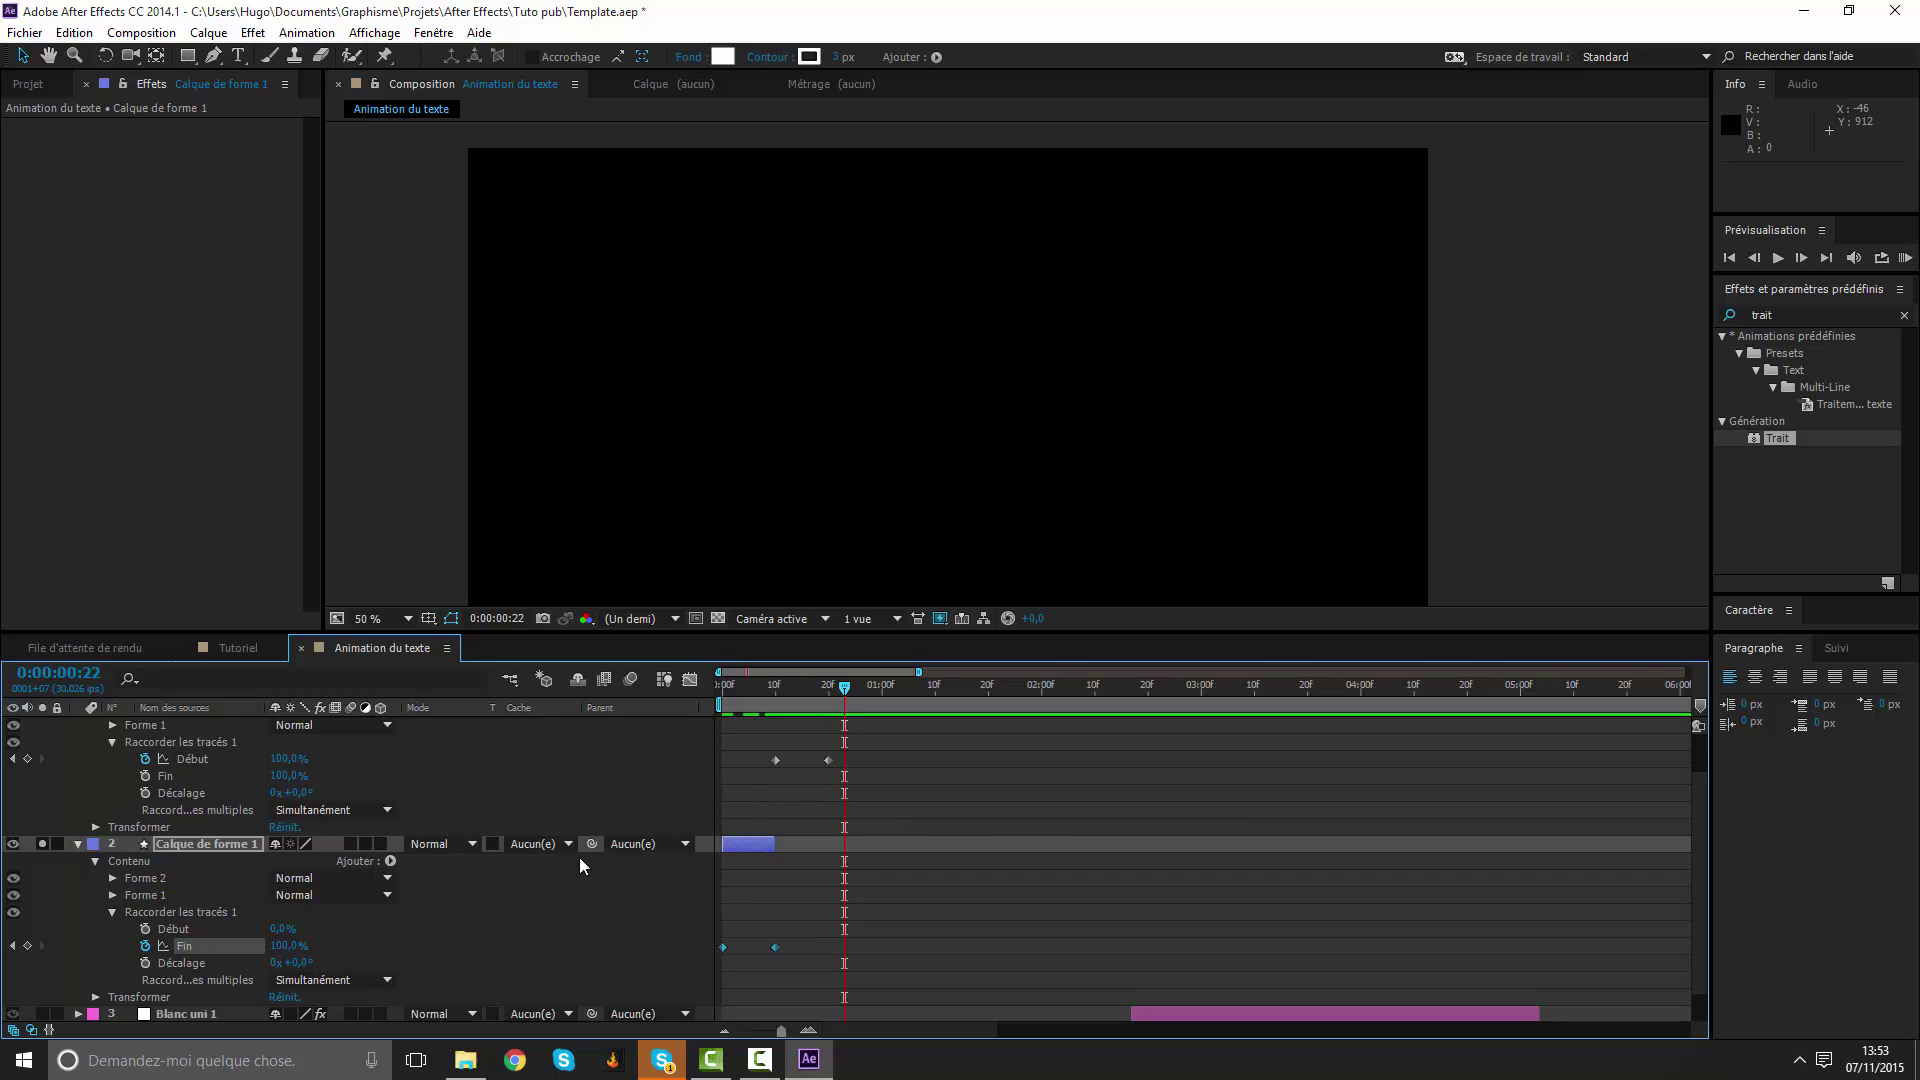
{"action": "left_click", "coordinate": [689, 679]}
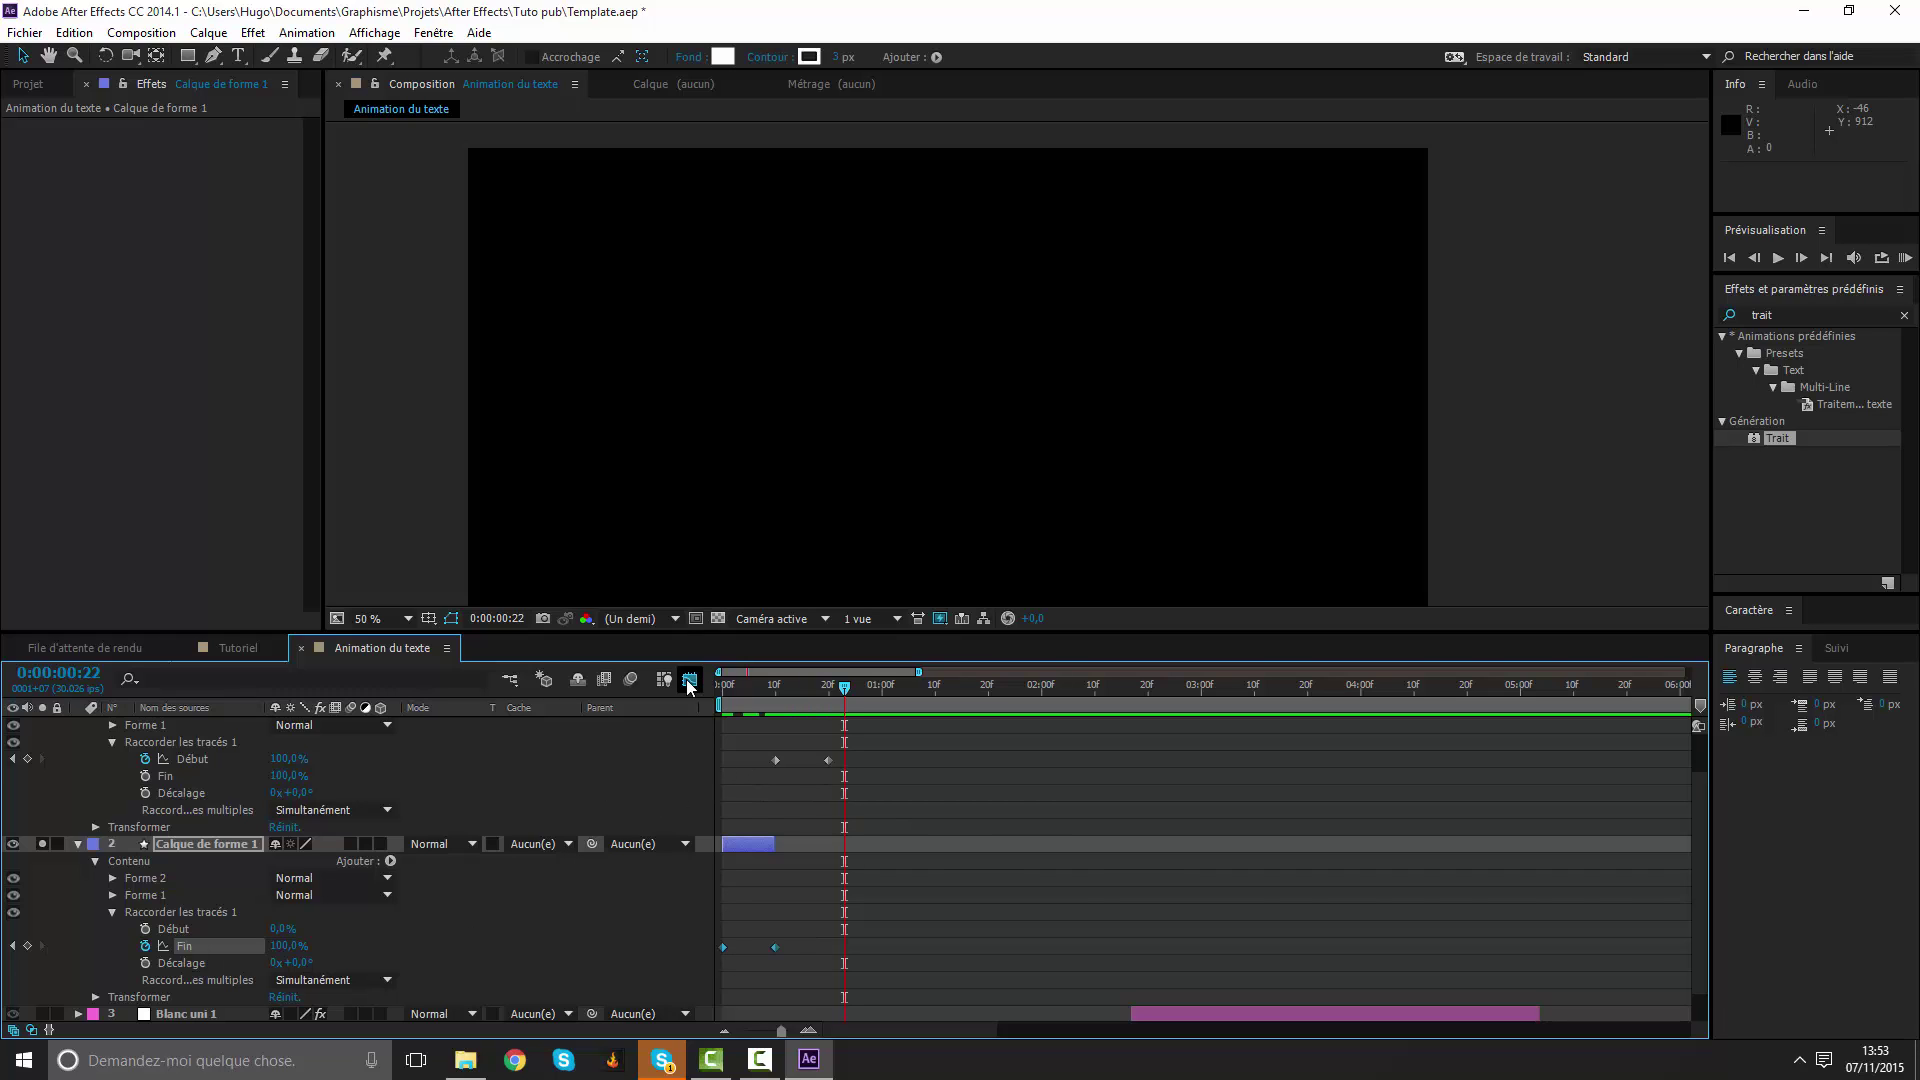
Apply Easy Ease to Calque de forme 1's Fin keyframes in the Graph Editor.
{"action": "left_click", "coordinate": [189, 946]}
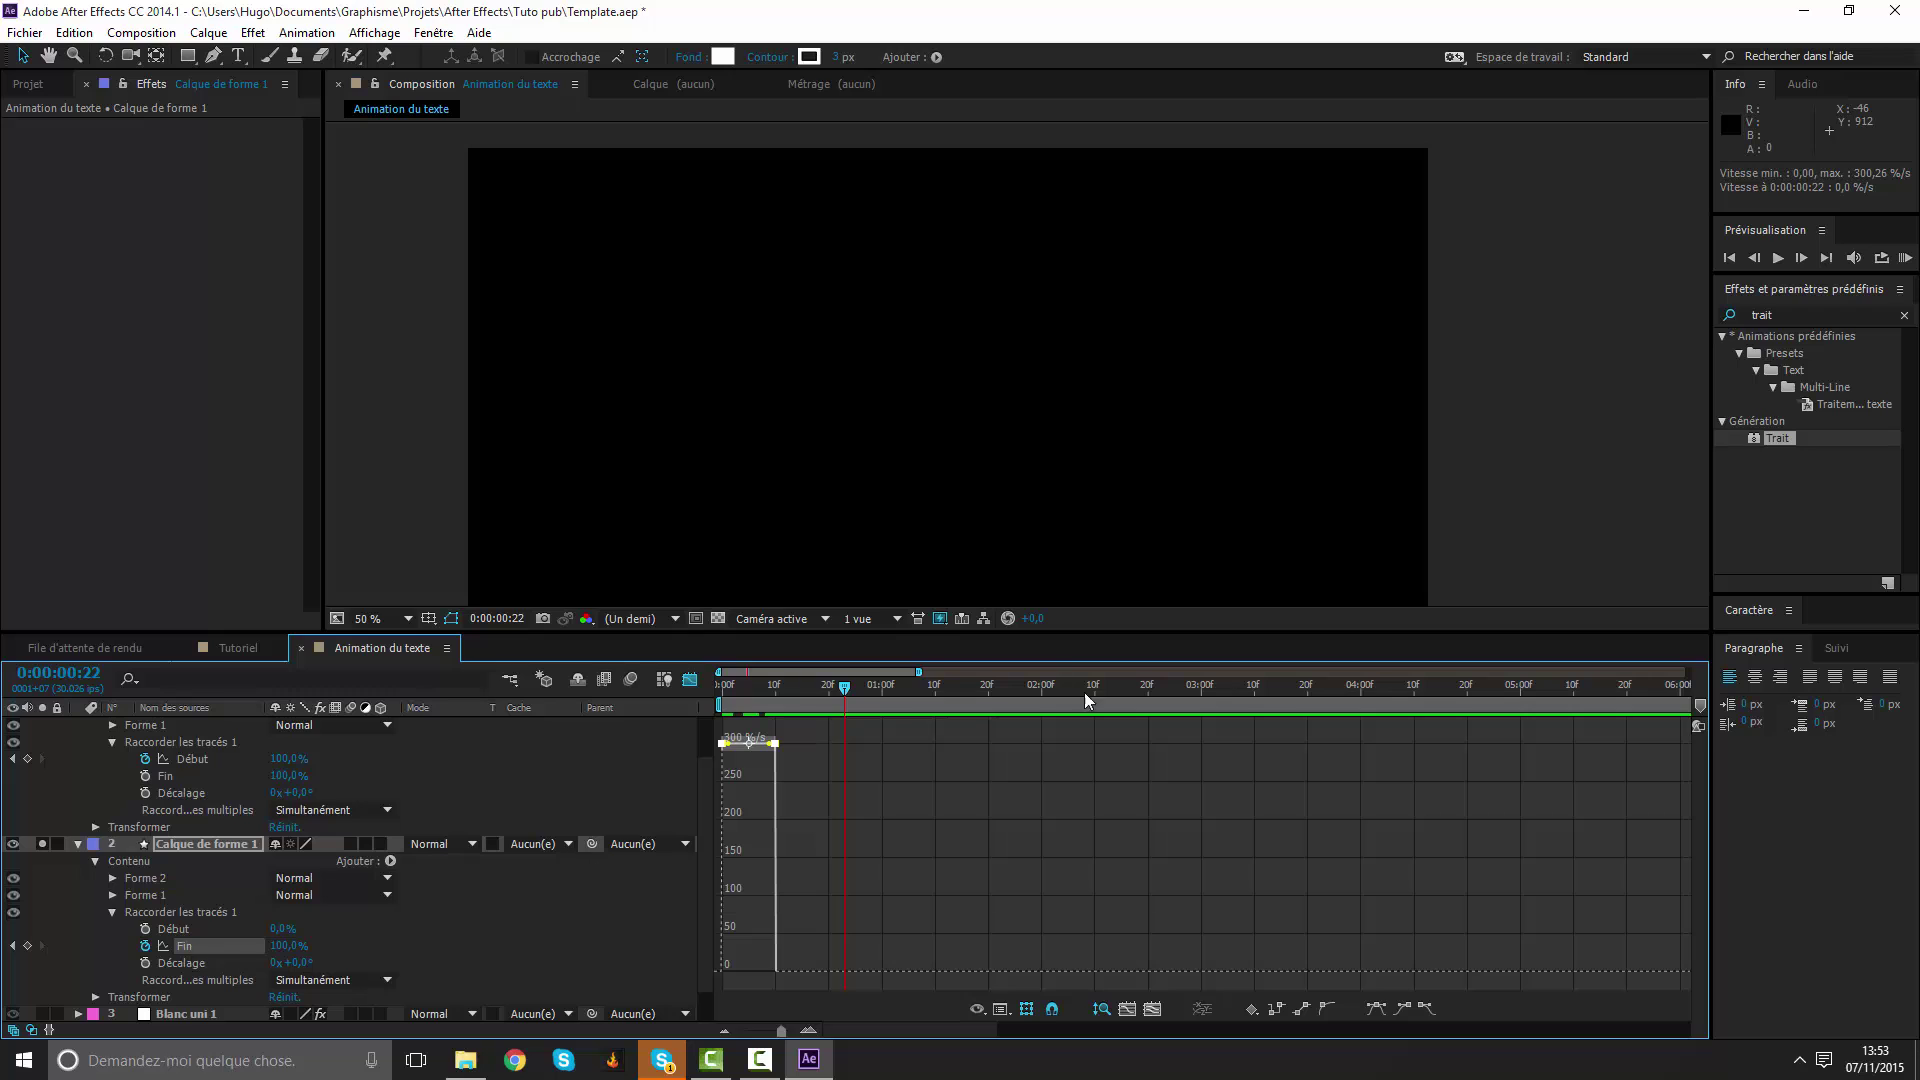
{"action": "scroll", "coordinate": [1278, 956], "scroll_direction": "up", "scroll_amount": 5}
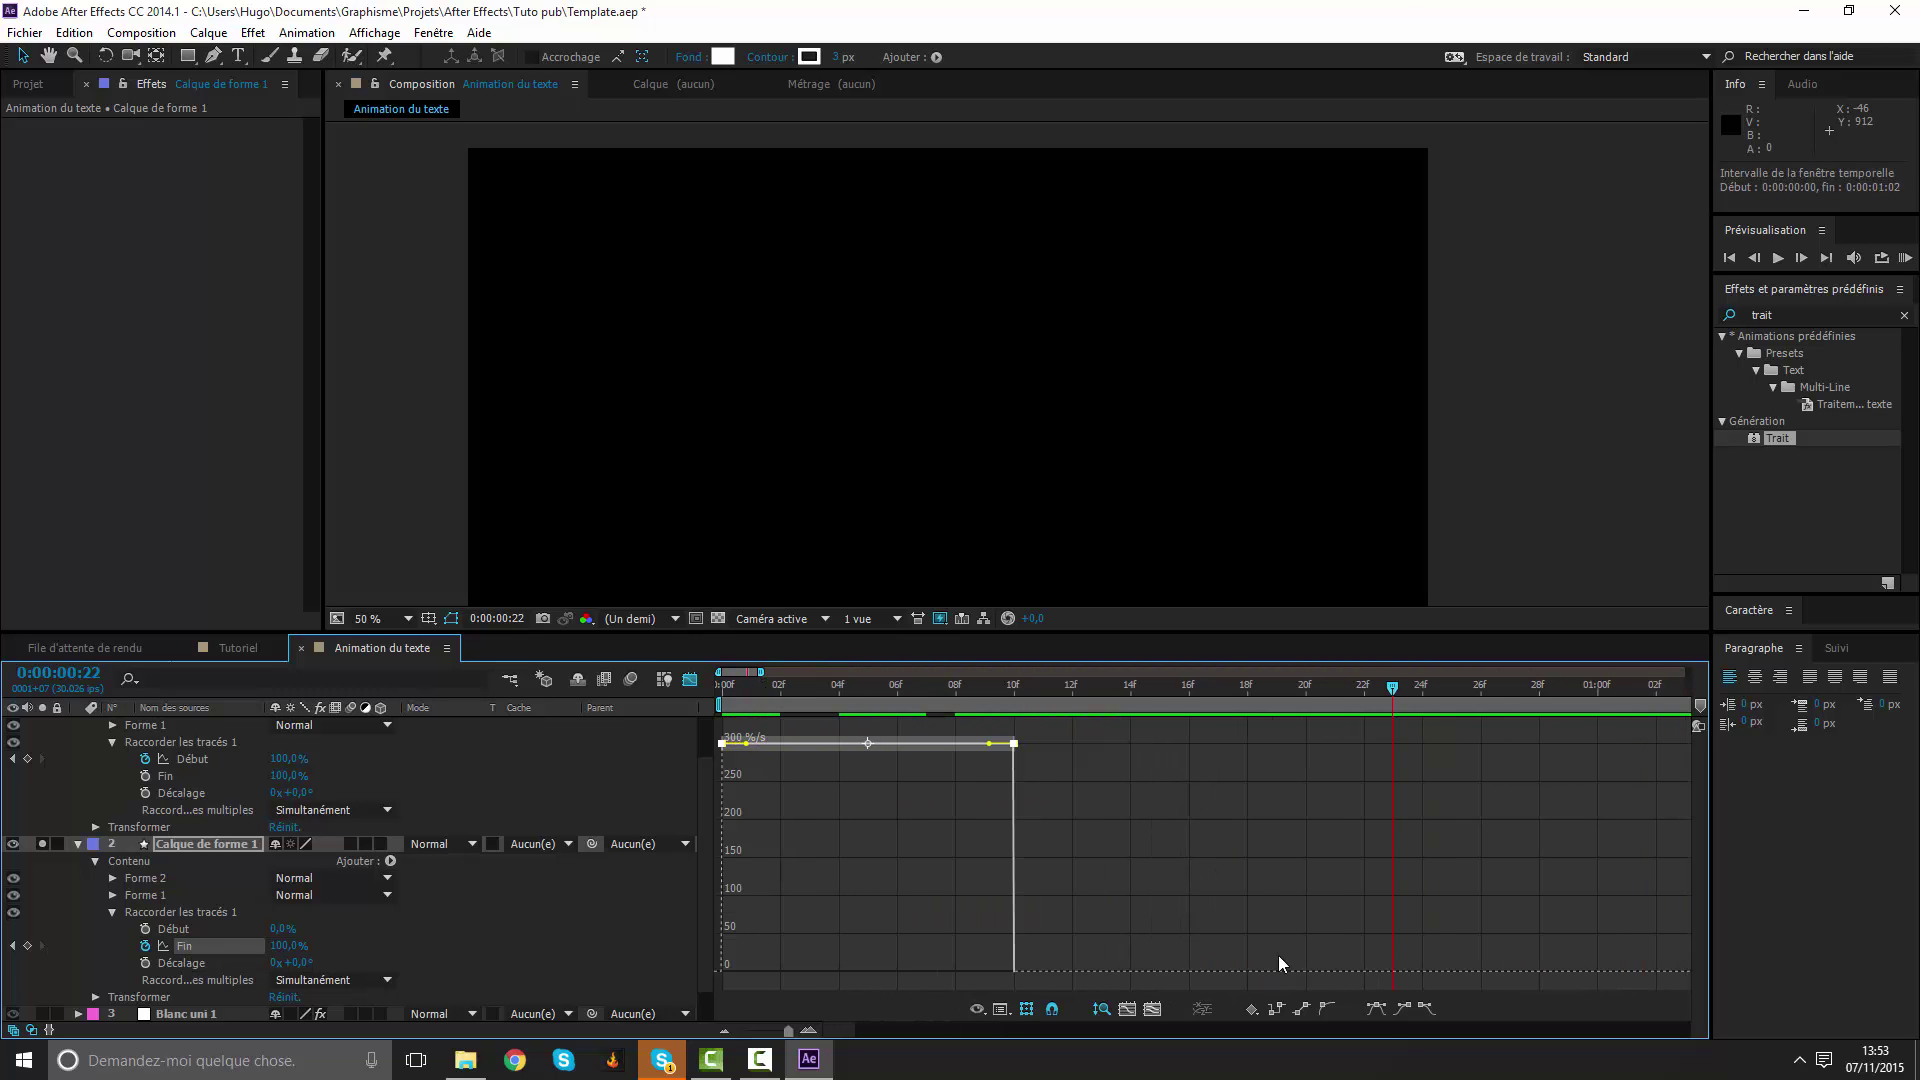
{"action": "left_click", "coordinate": [1382, 1014]}
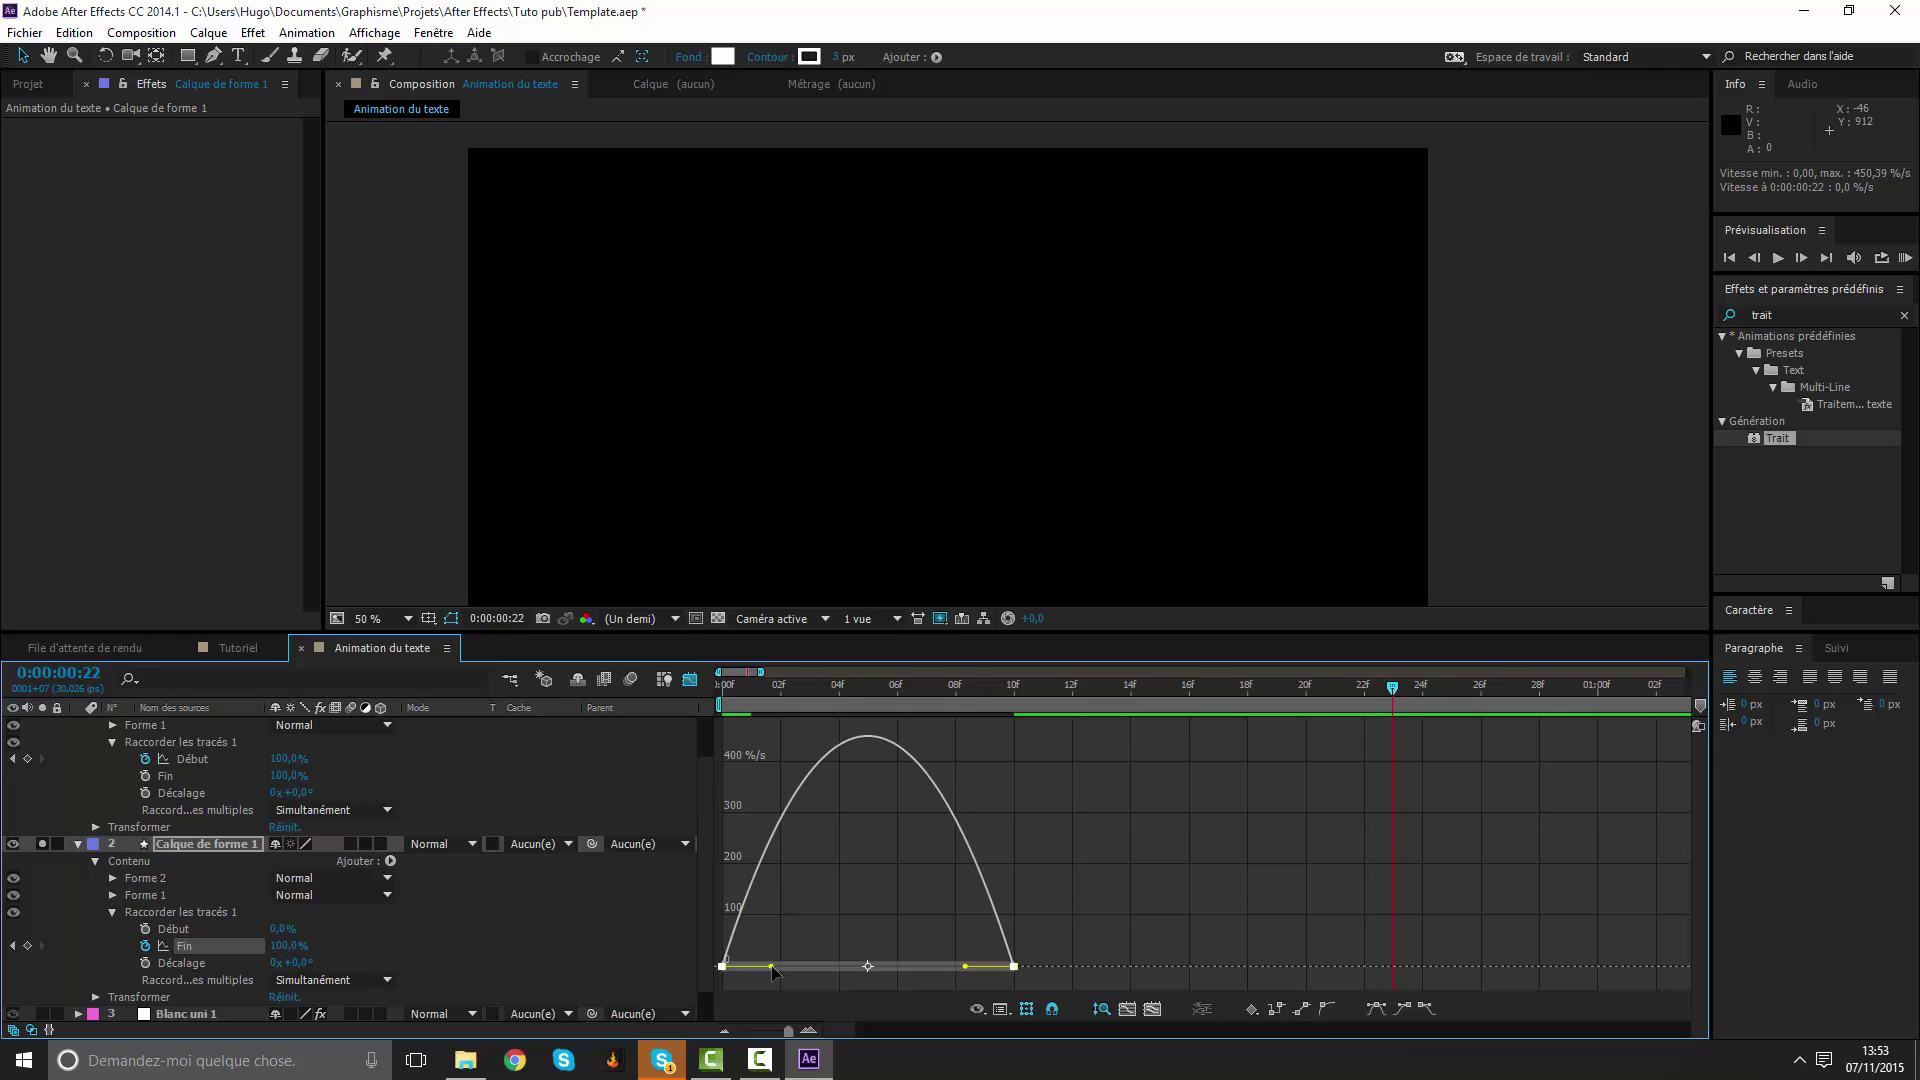
Give the first line's End speed a sharp late peak near 1230 %/s, then scrub to check.
{"action": "left_click_drag", "start_coordinate": [771, 966], "coordinate": [867, 968]}
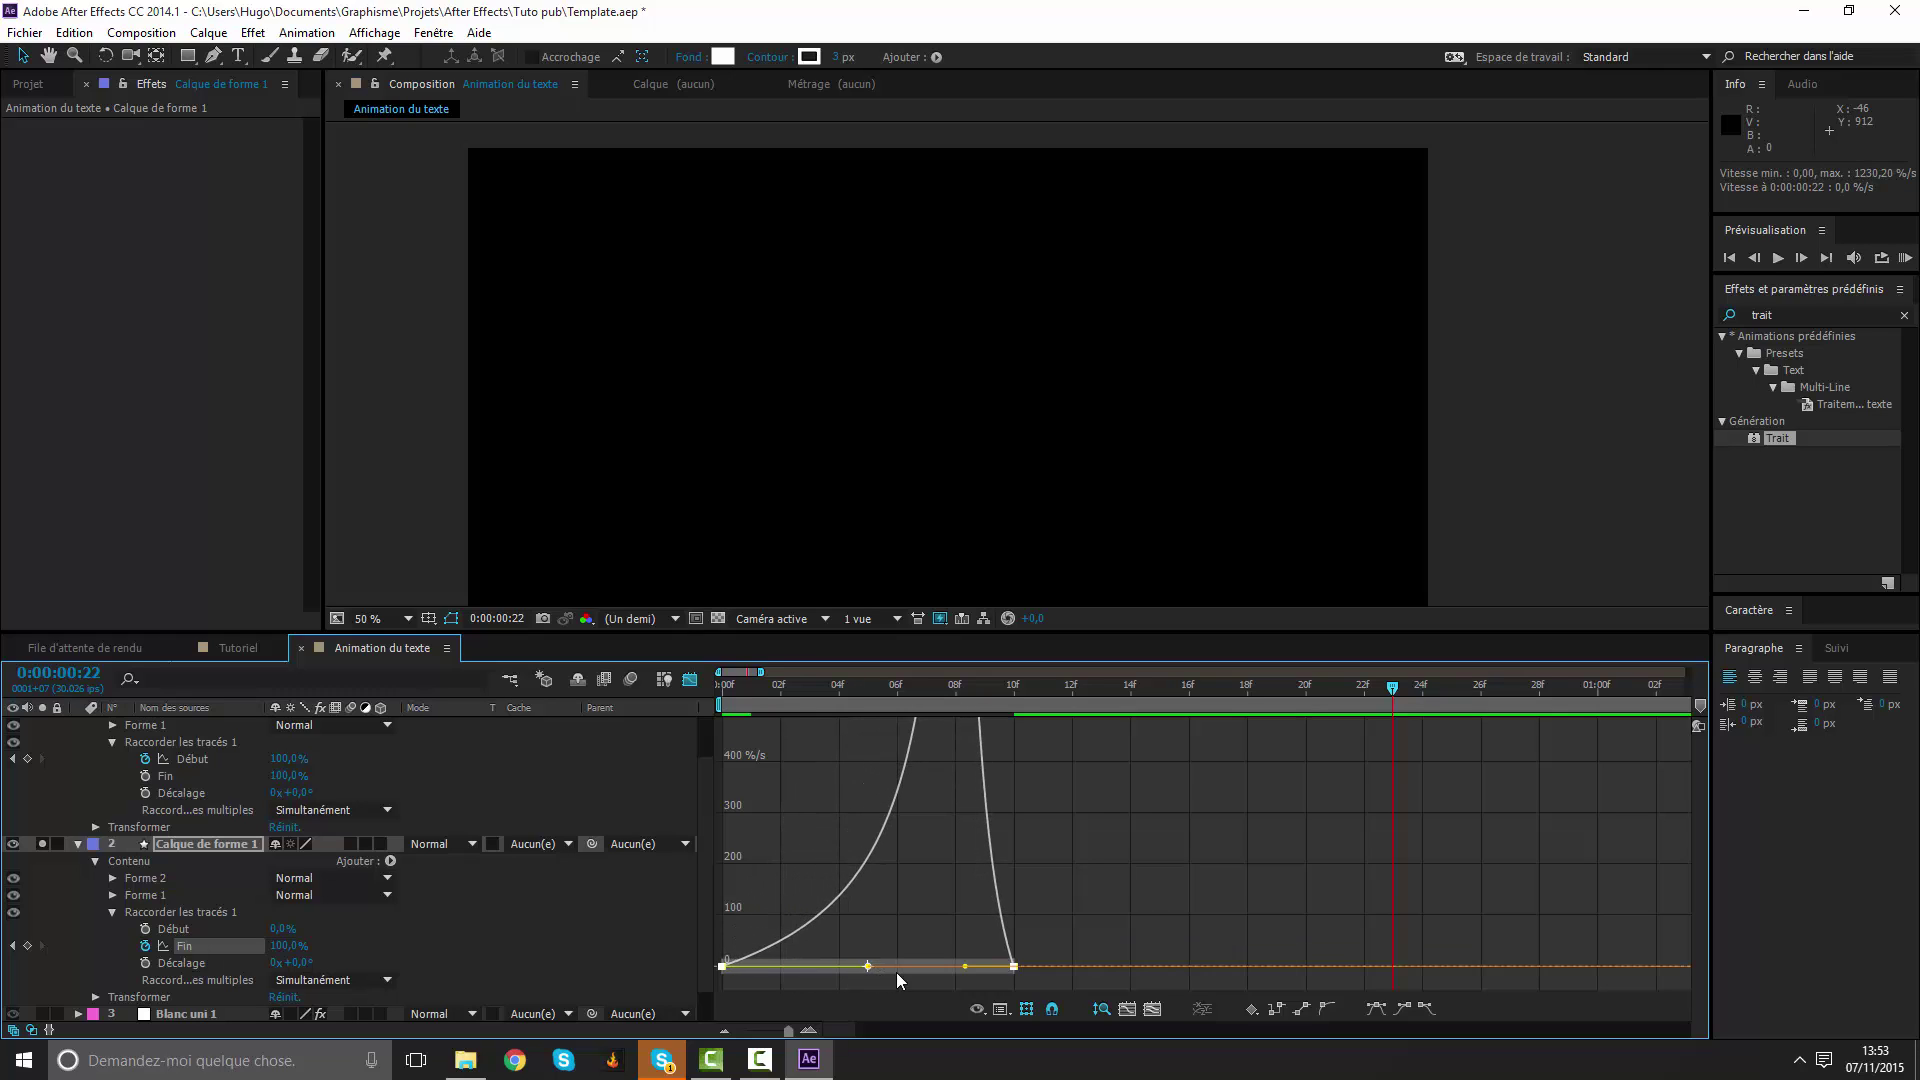
{"action": "left_click_drag", "start_coordinate": [766, 704], "coordinate": [711, 704]}
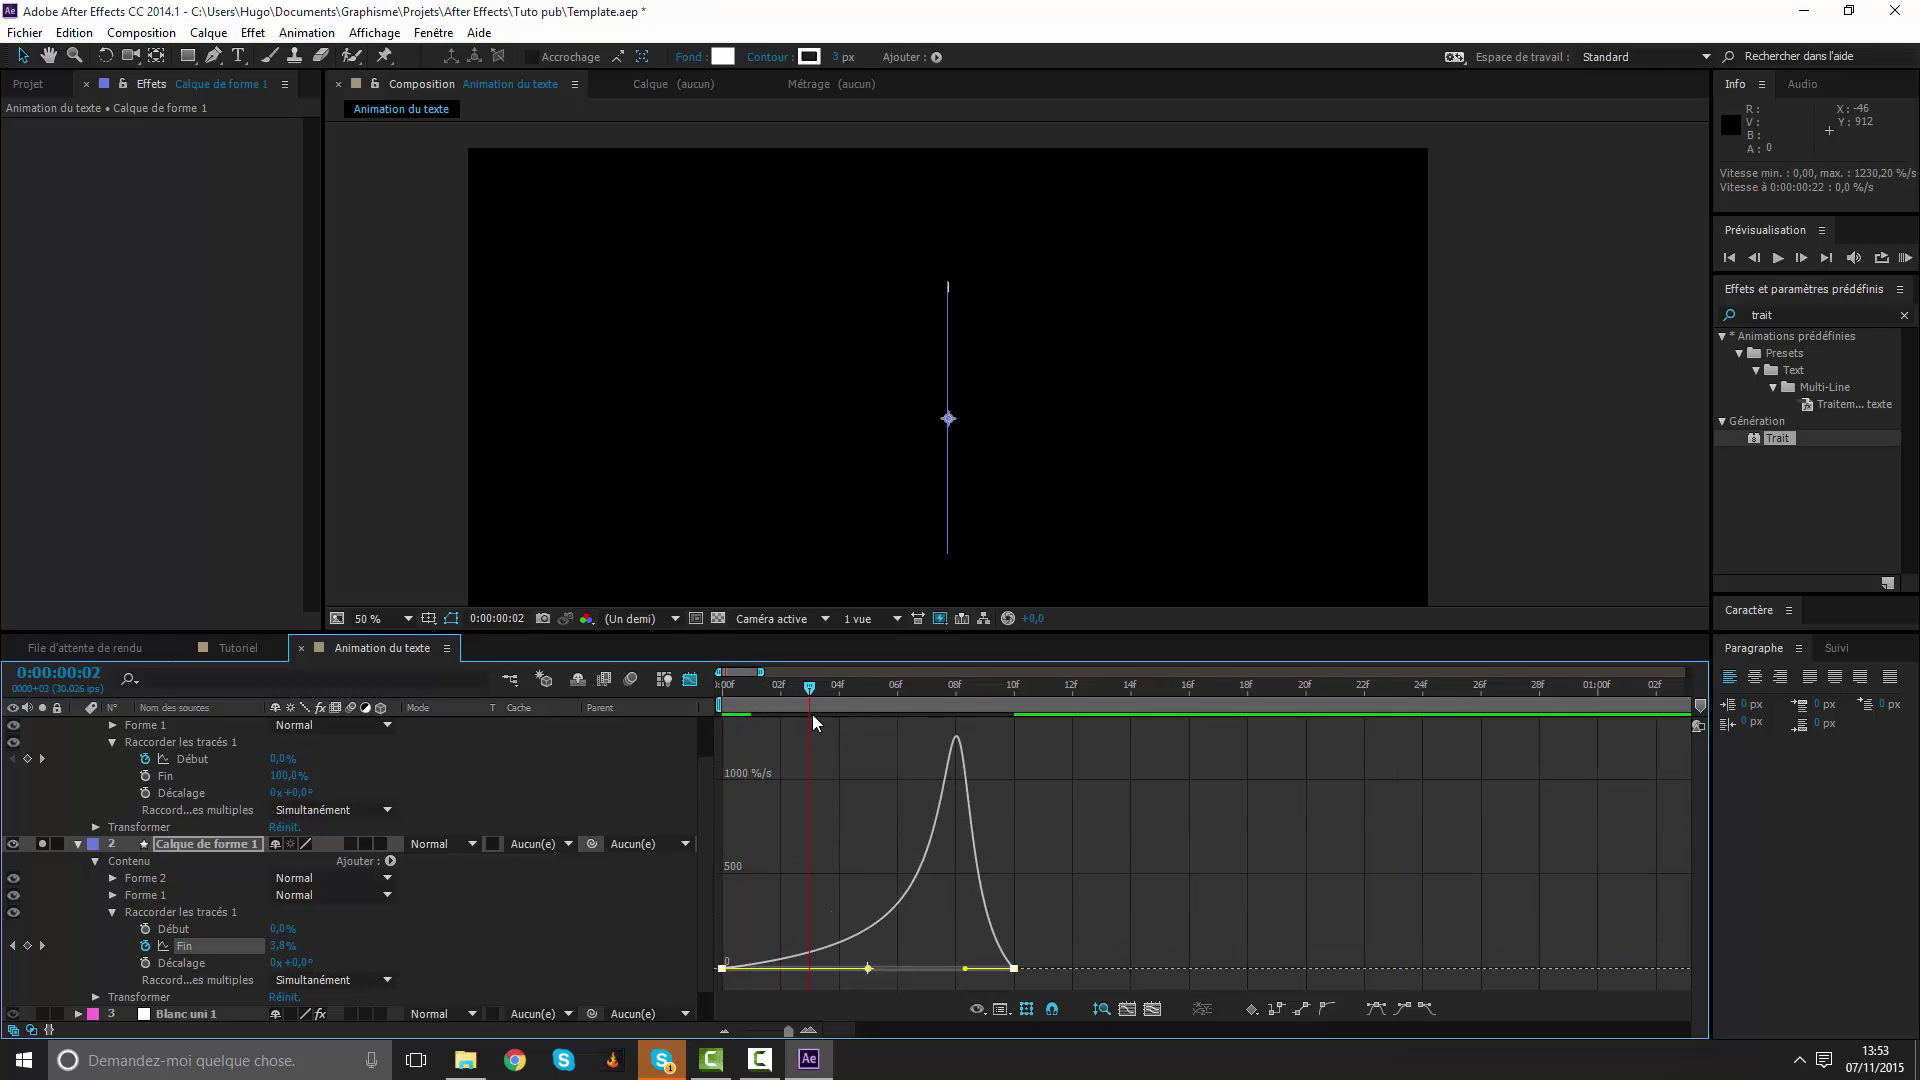
{"action": "left_click_drag", "start_coordinate": [855, 742], "coordinate": [948, 752]}
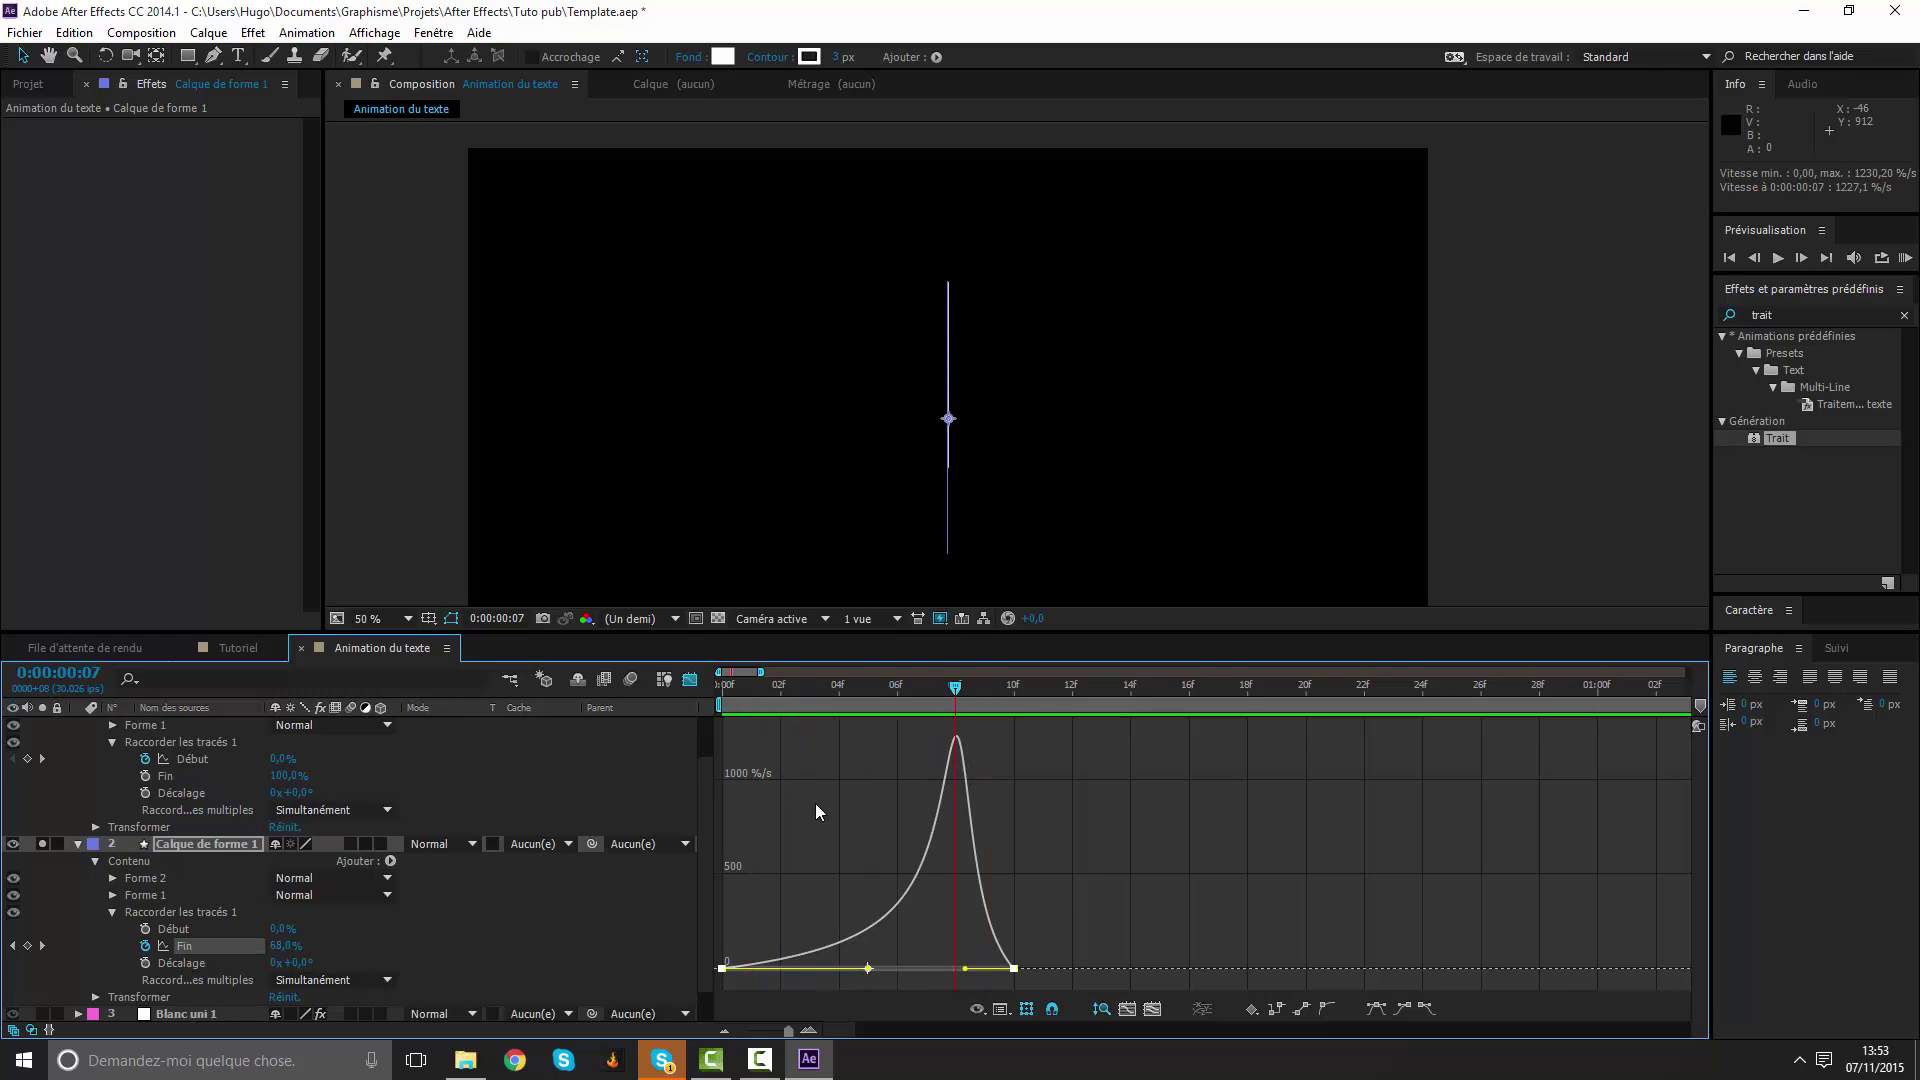
Easy-ease both Start keyframes of Calque de forme 2 so the erase speed spikes early, then preview.
{"action": "left_click", "coordinate": [193, 759]}
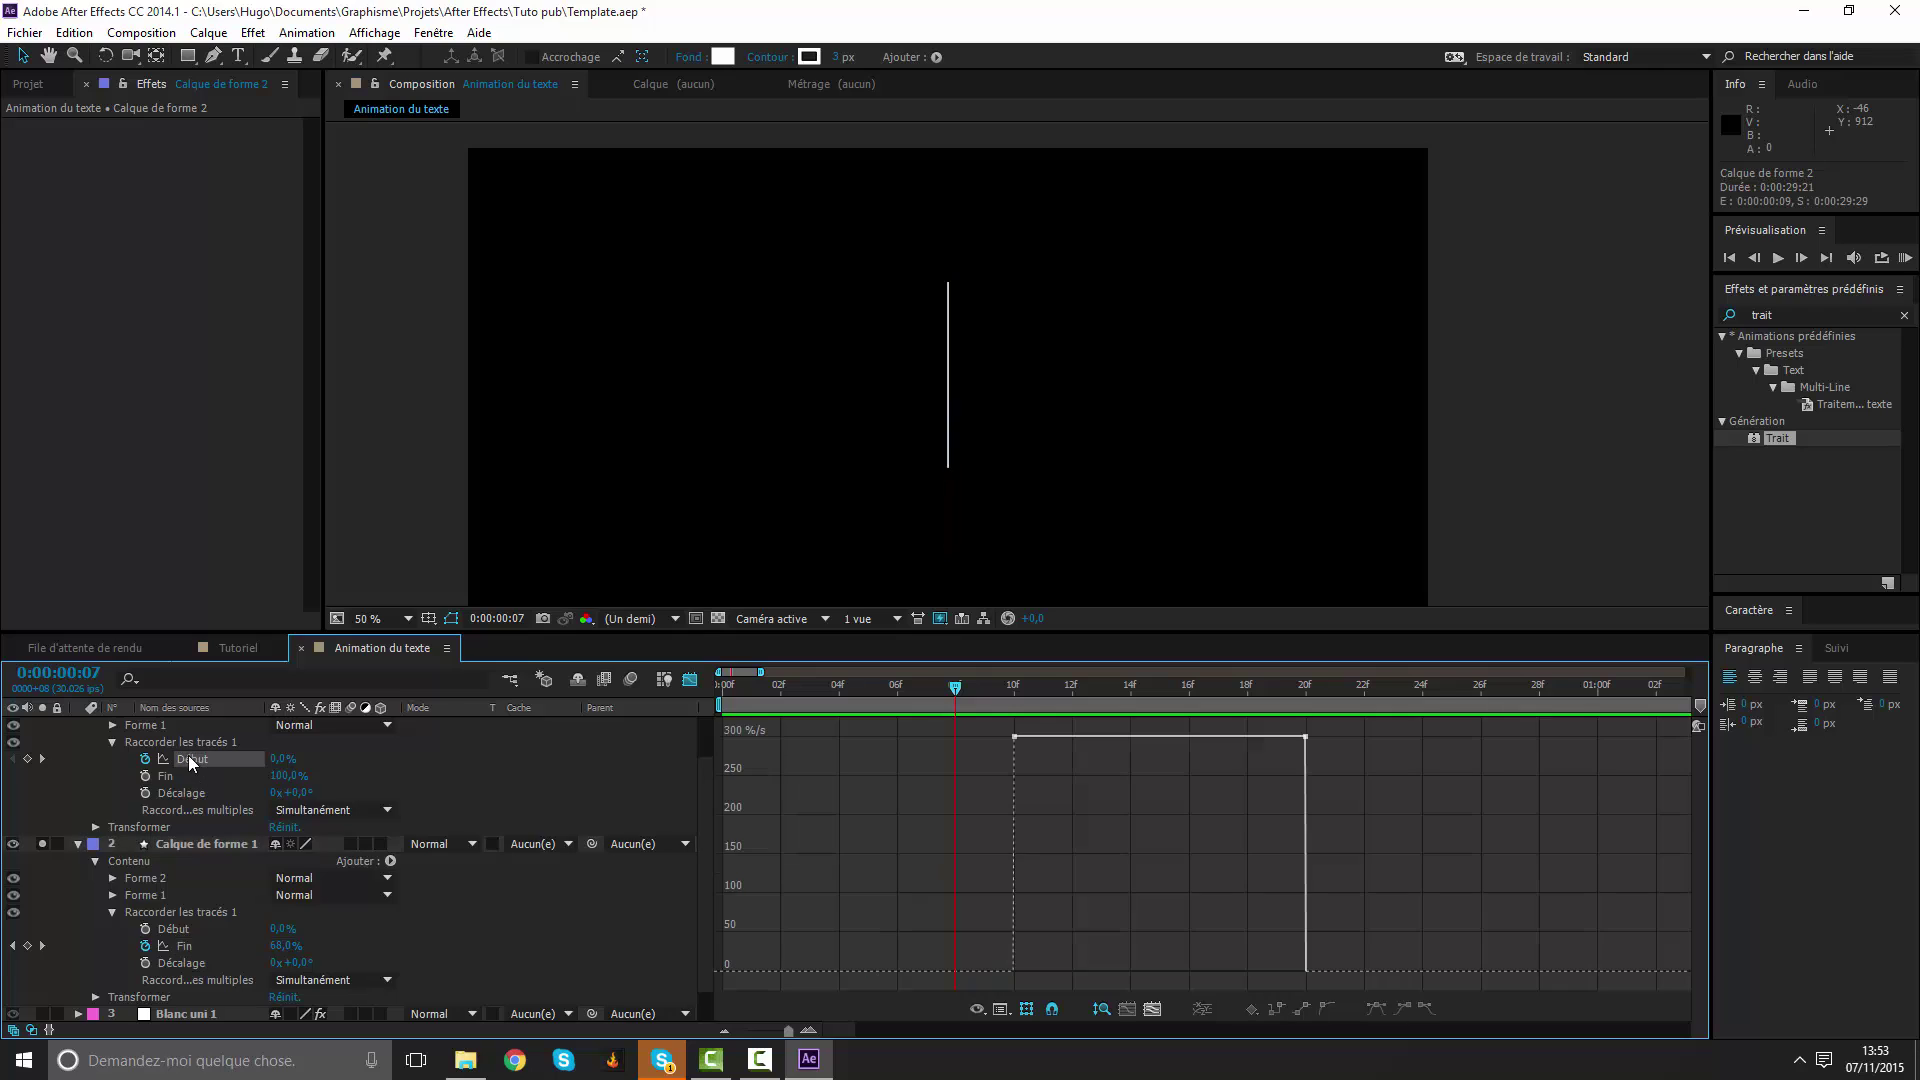
{"action": "scroll", "coordinate": [190, 756], "scroll_direction": "up", "scroll_amount": 1}
{"action": "left_click", "coordinate": [202, 807]}
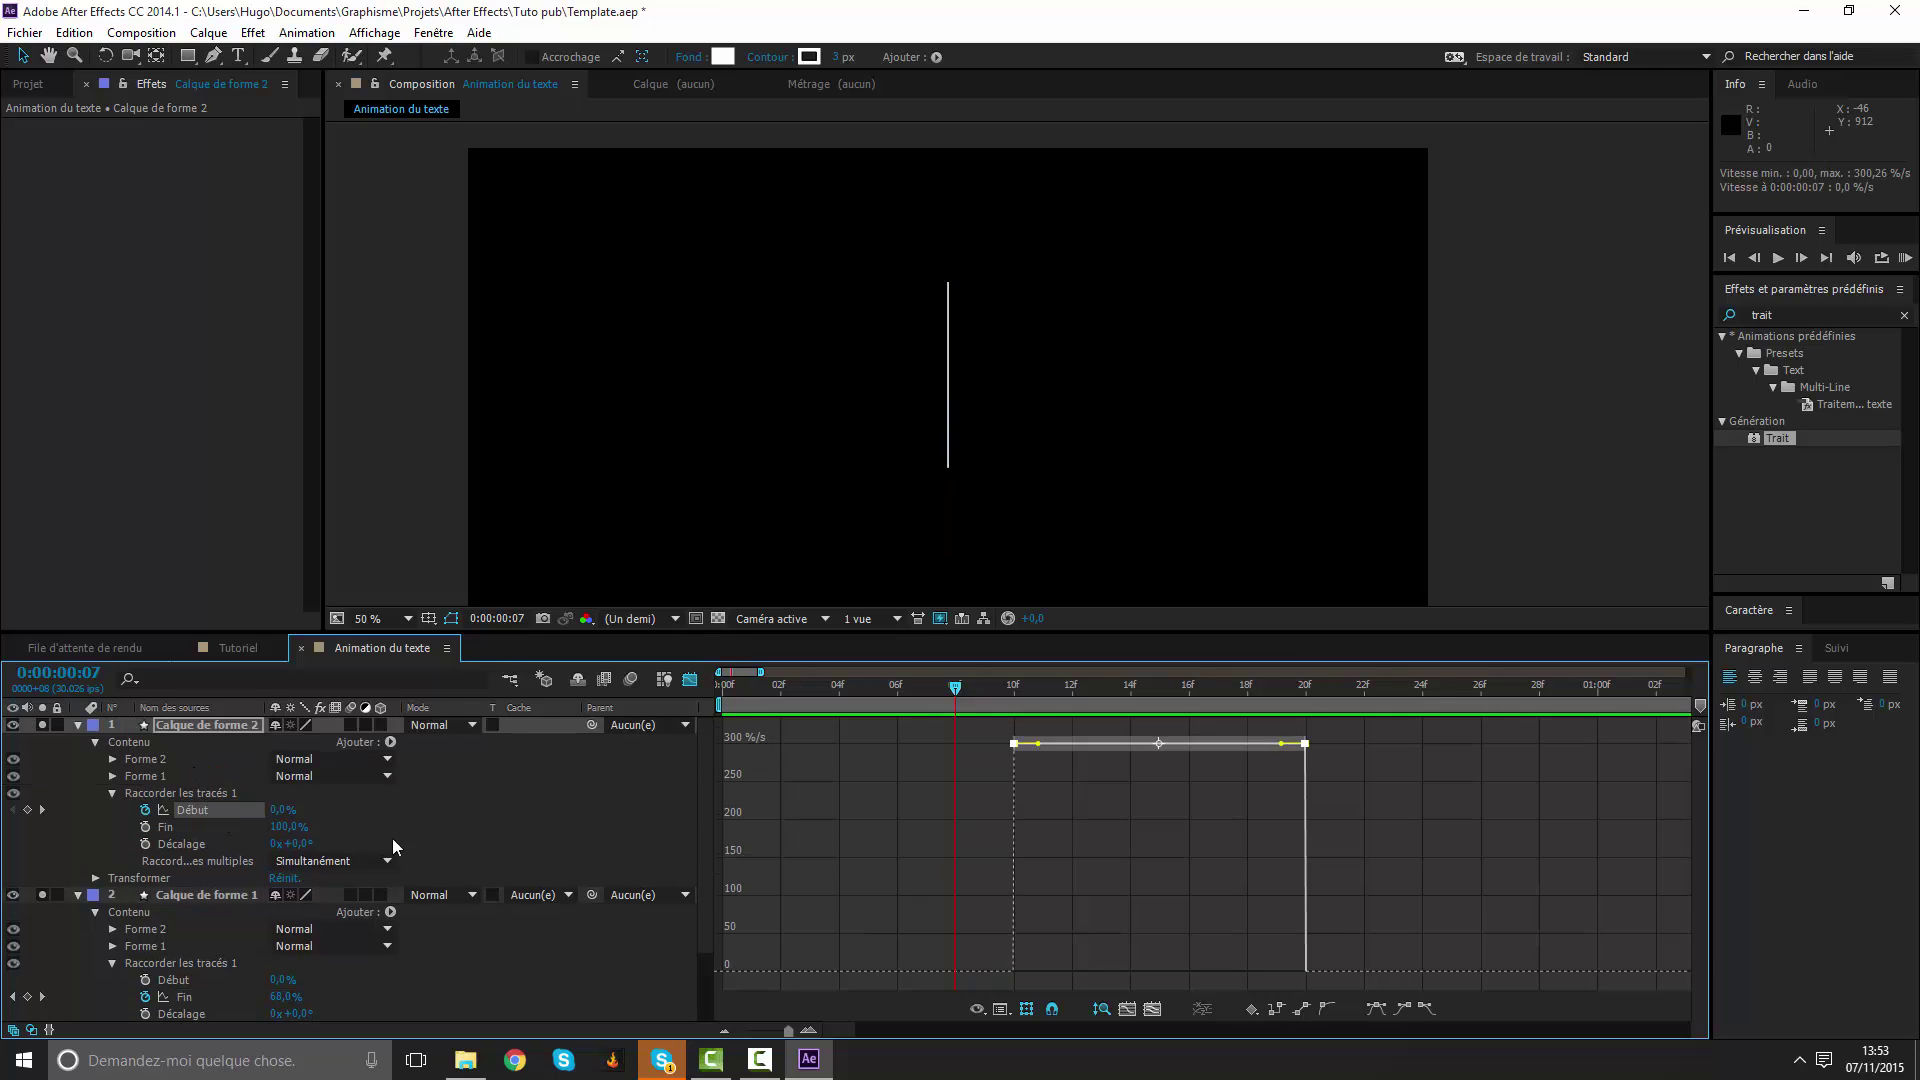
{"action": "left_click", "coordinate": [1374, 1009]}
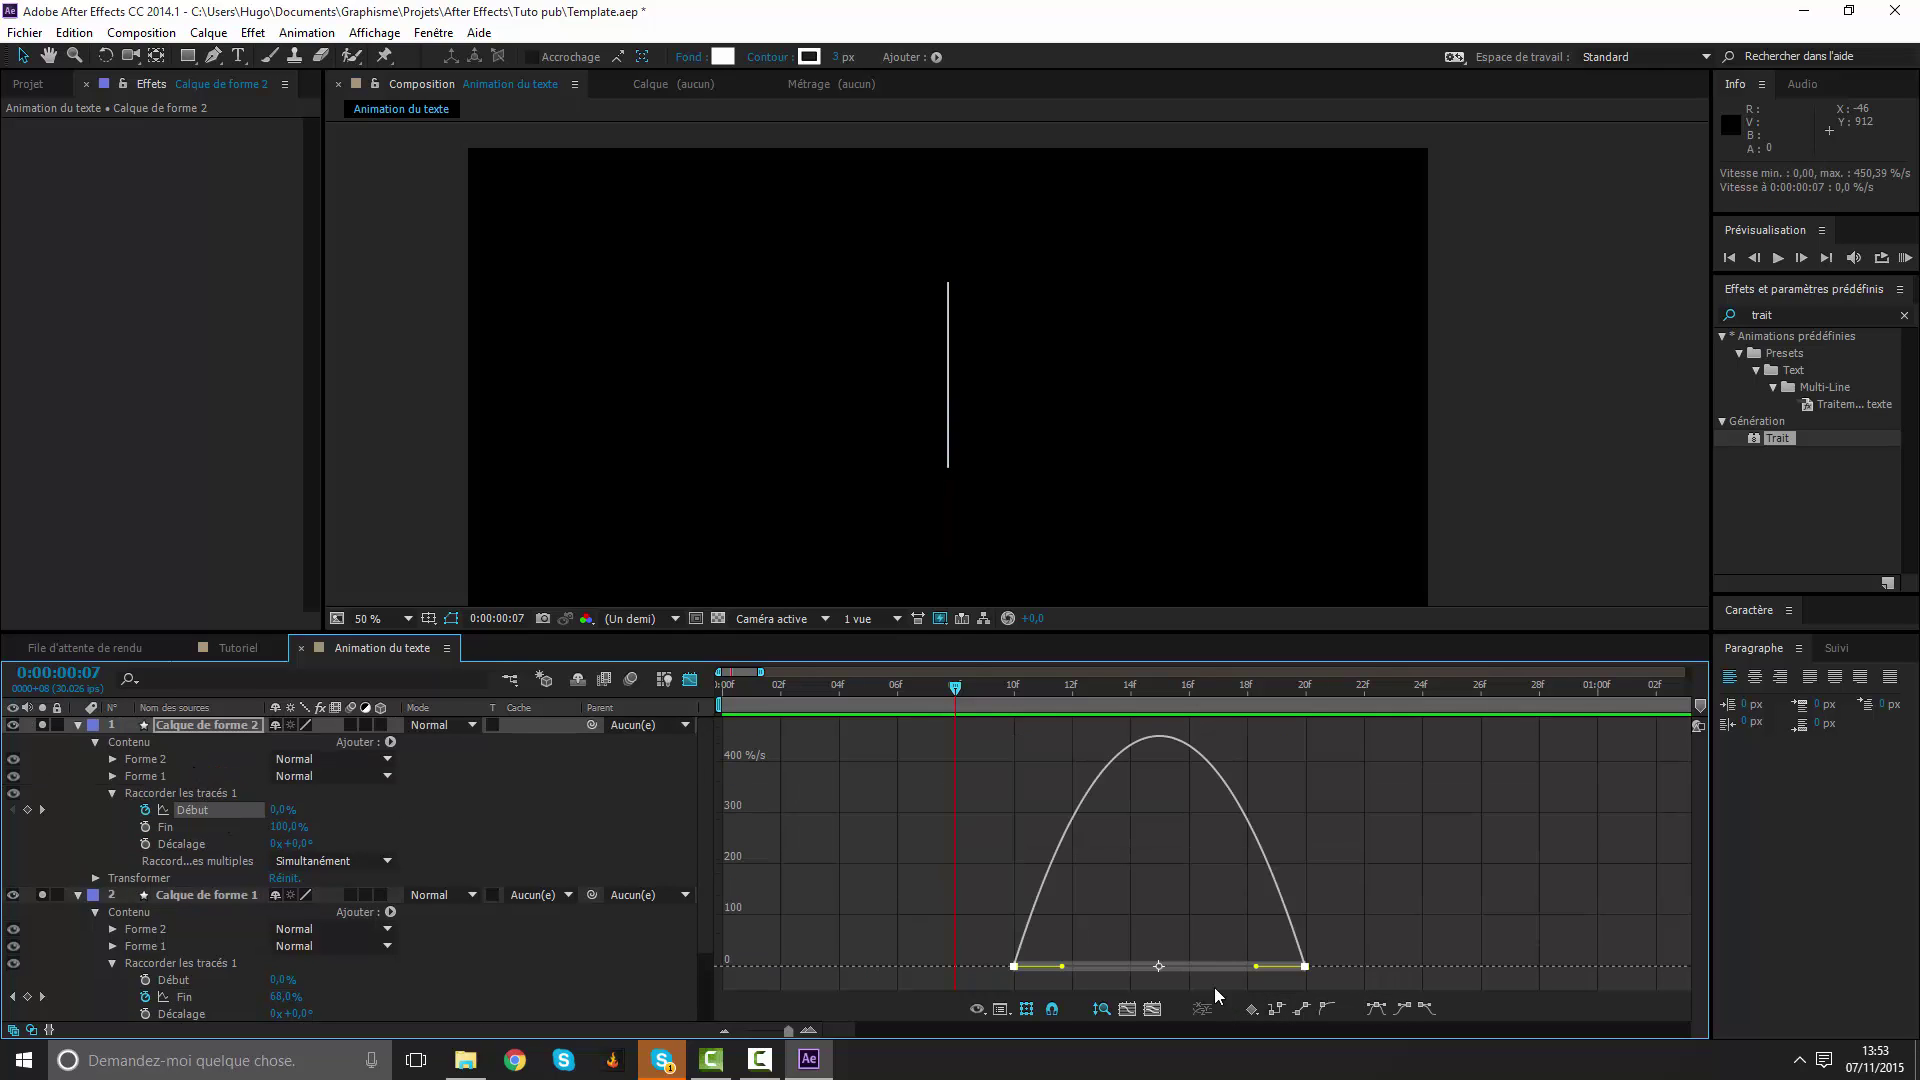
{"action": "left_click_drag", "start_coordinate": [1254, 967], "coordinate": [1123, 973]}
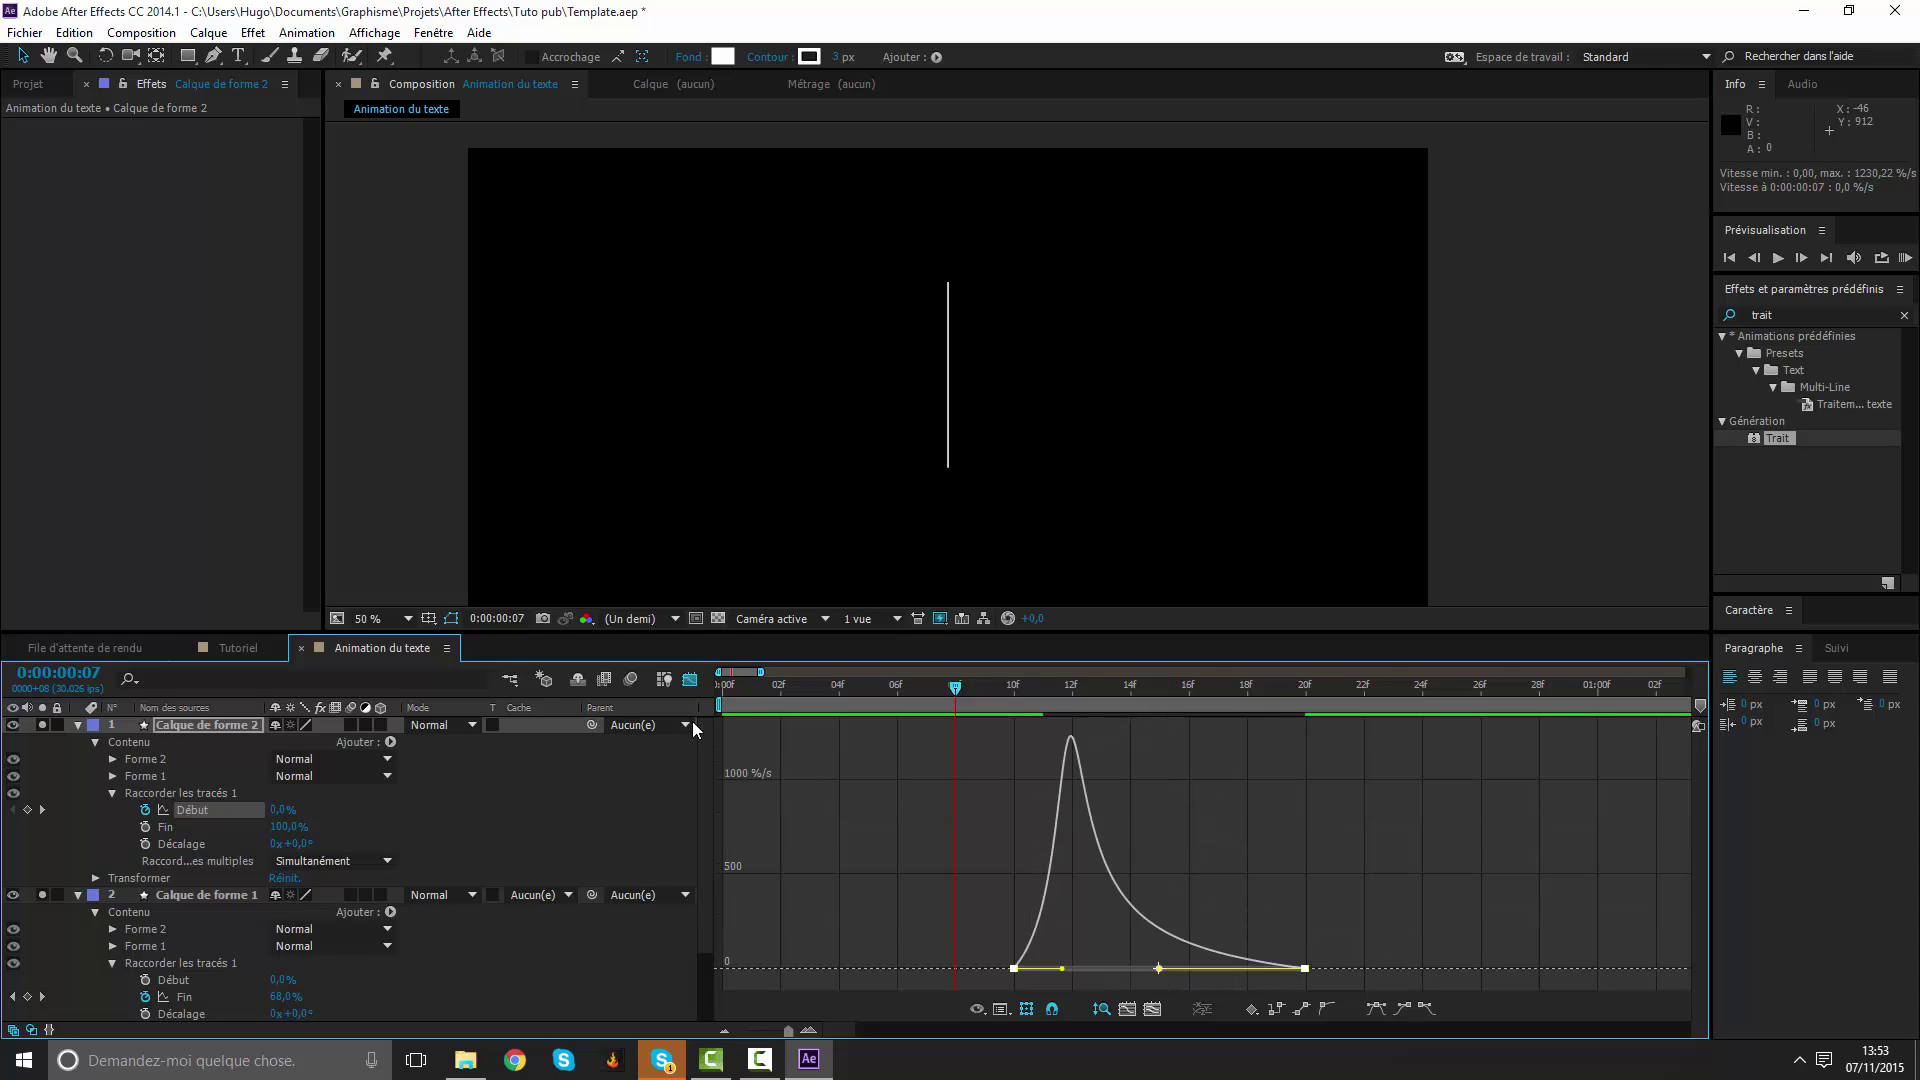
{"action": "left_click", "coordinate": [690, 680]}
{"action": "left_click", "coordinate": [714, 688]}
{"action": "key", "text": "space"}
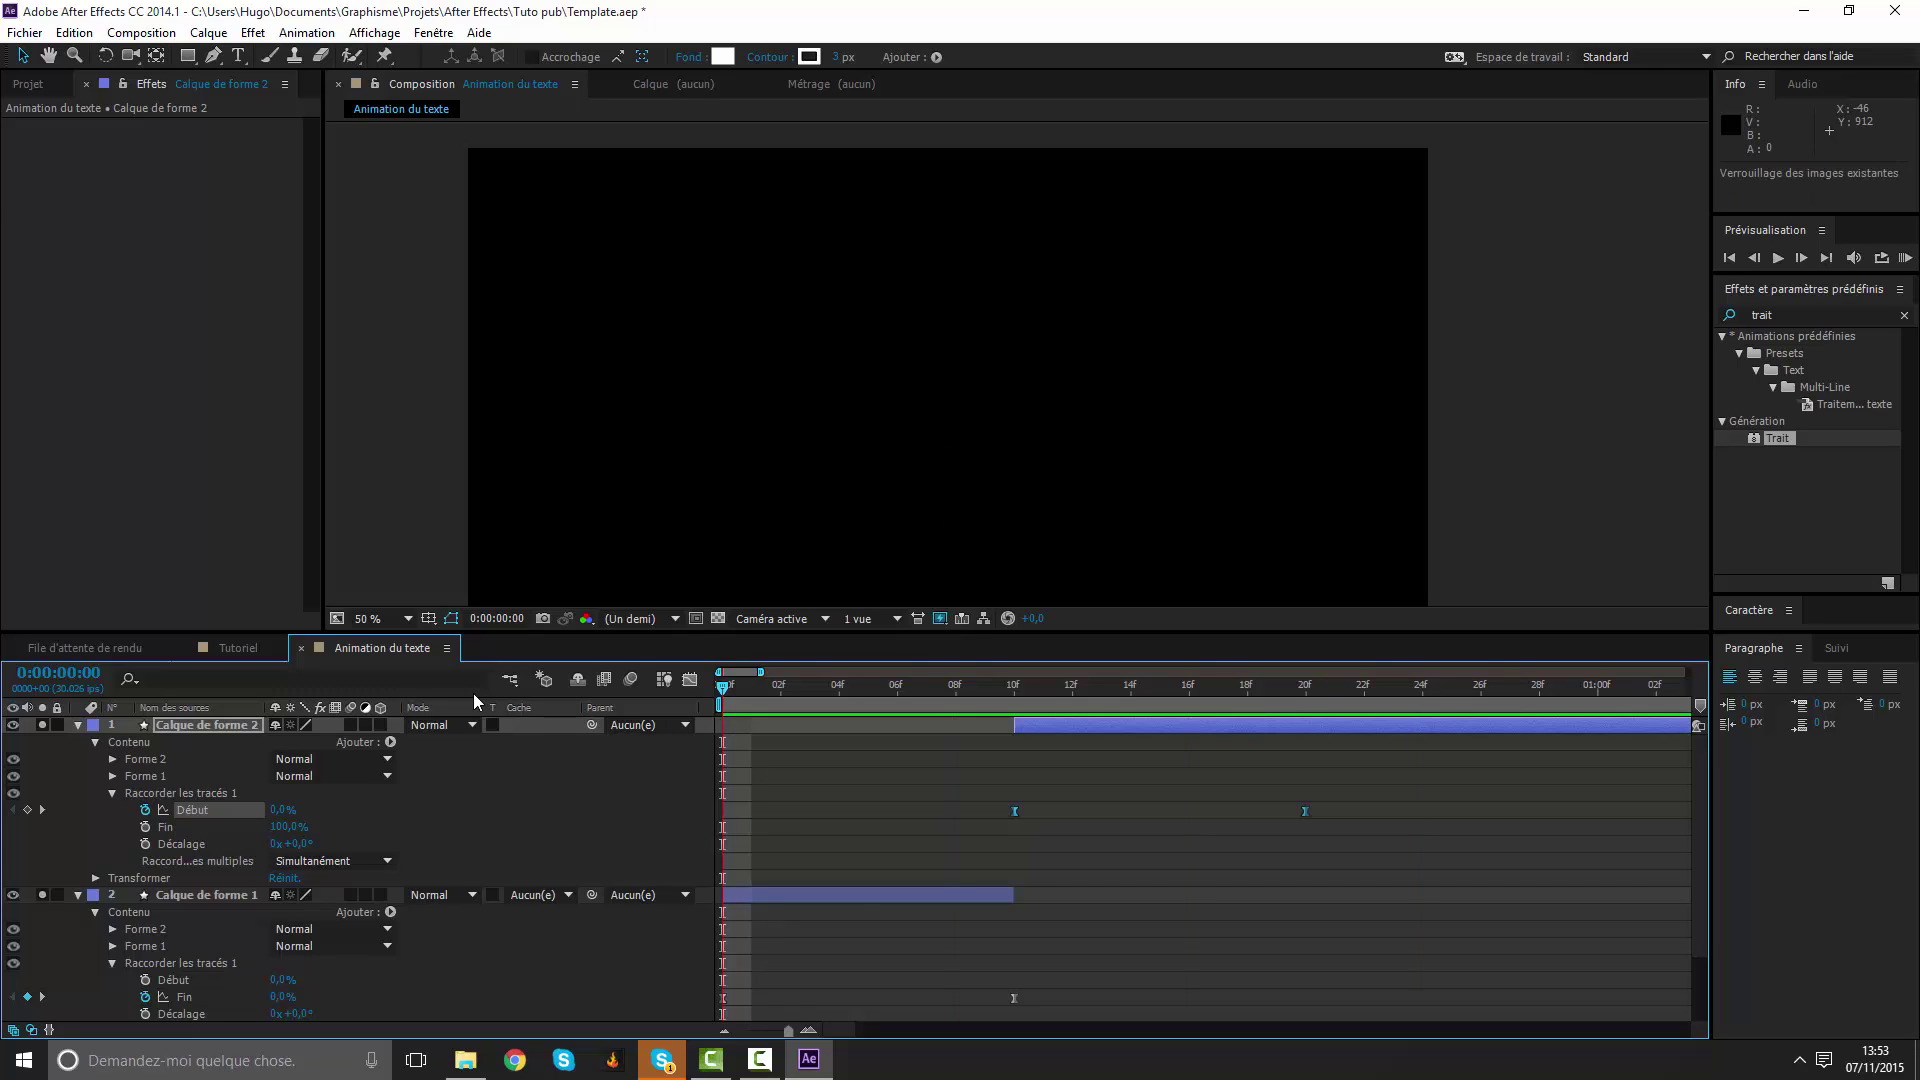
Collapse both shape layers and reveal only their animated End and Start properties with U.
{"action": "left_click", "coordinate": [77, 726]}
{"action": "left_click", "coordinate": [76, 740]}
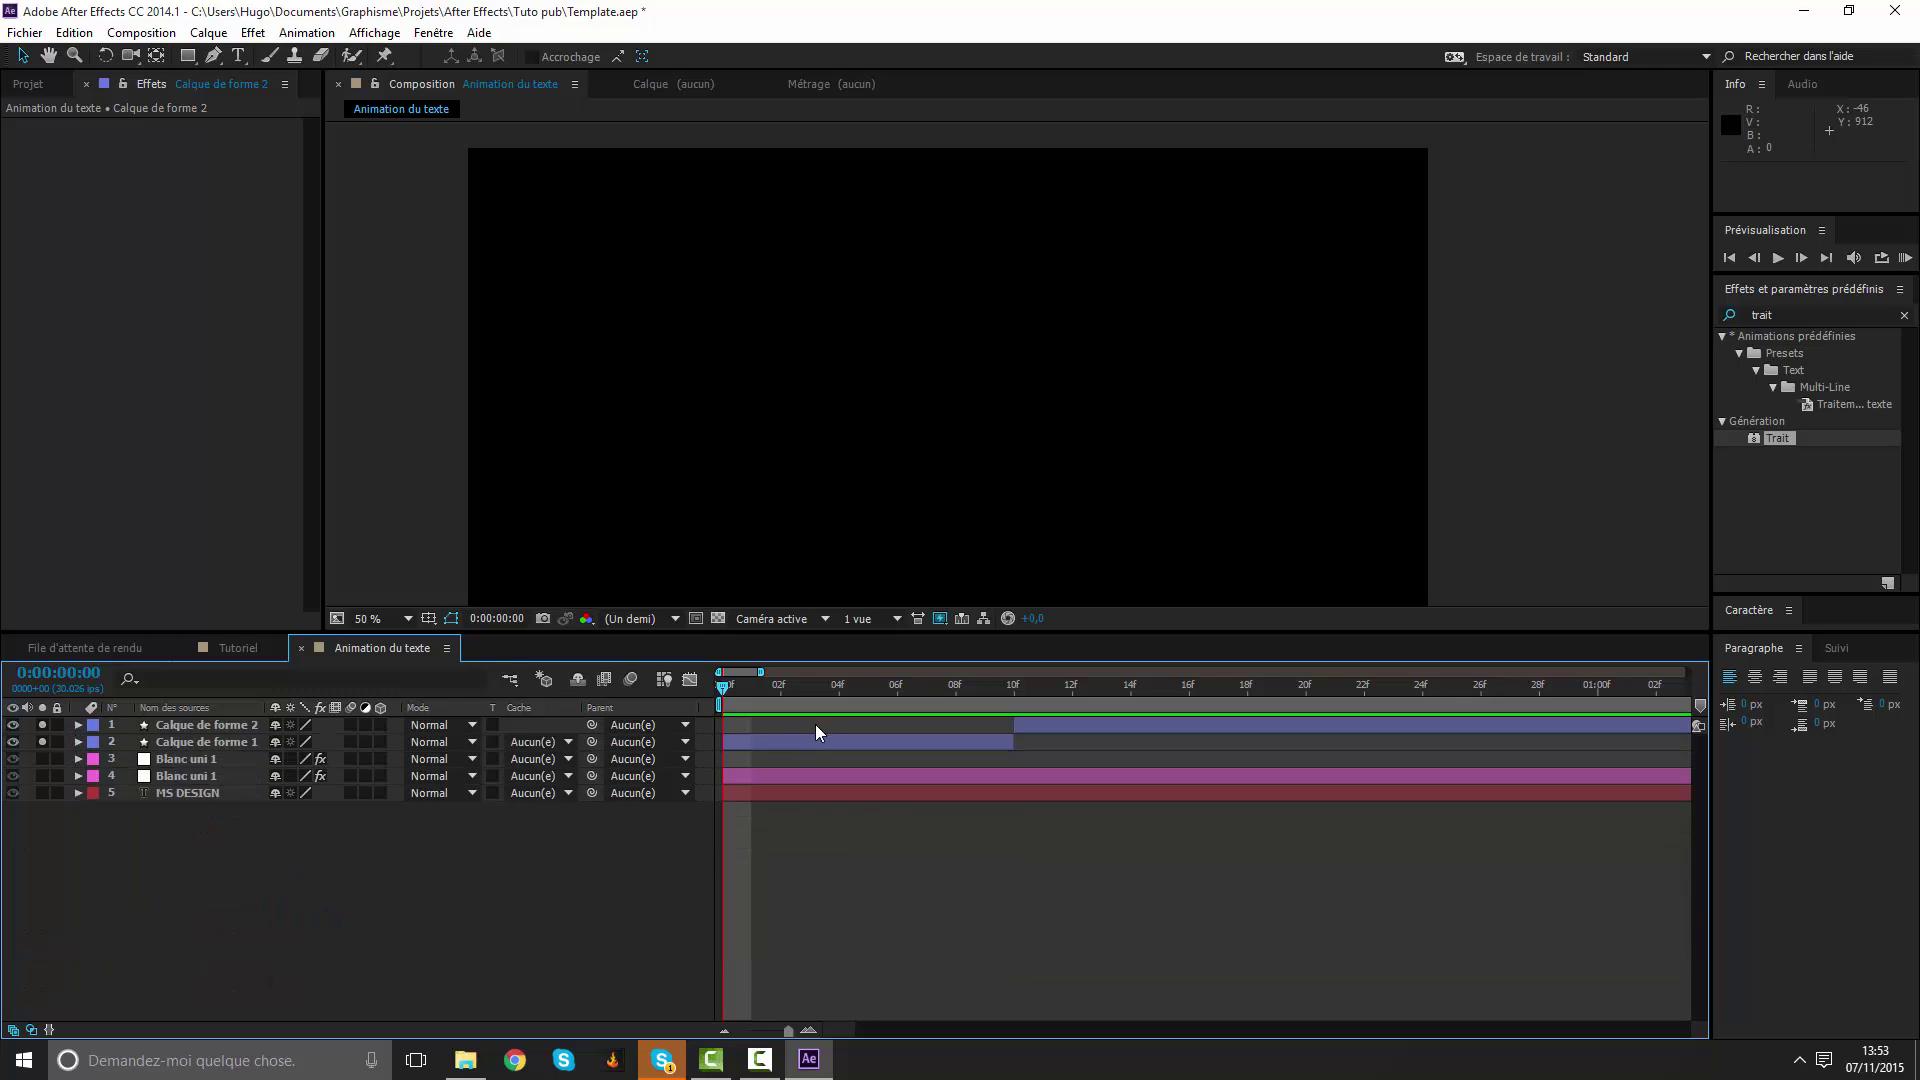
{"action": "left_click", "coordinate": [820, 740]}
{"action": "key", "text": "u"}
{"action": "left_click", "coordinate": [1048, 728]}
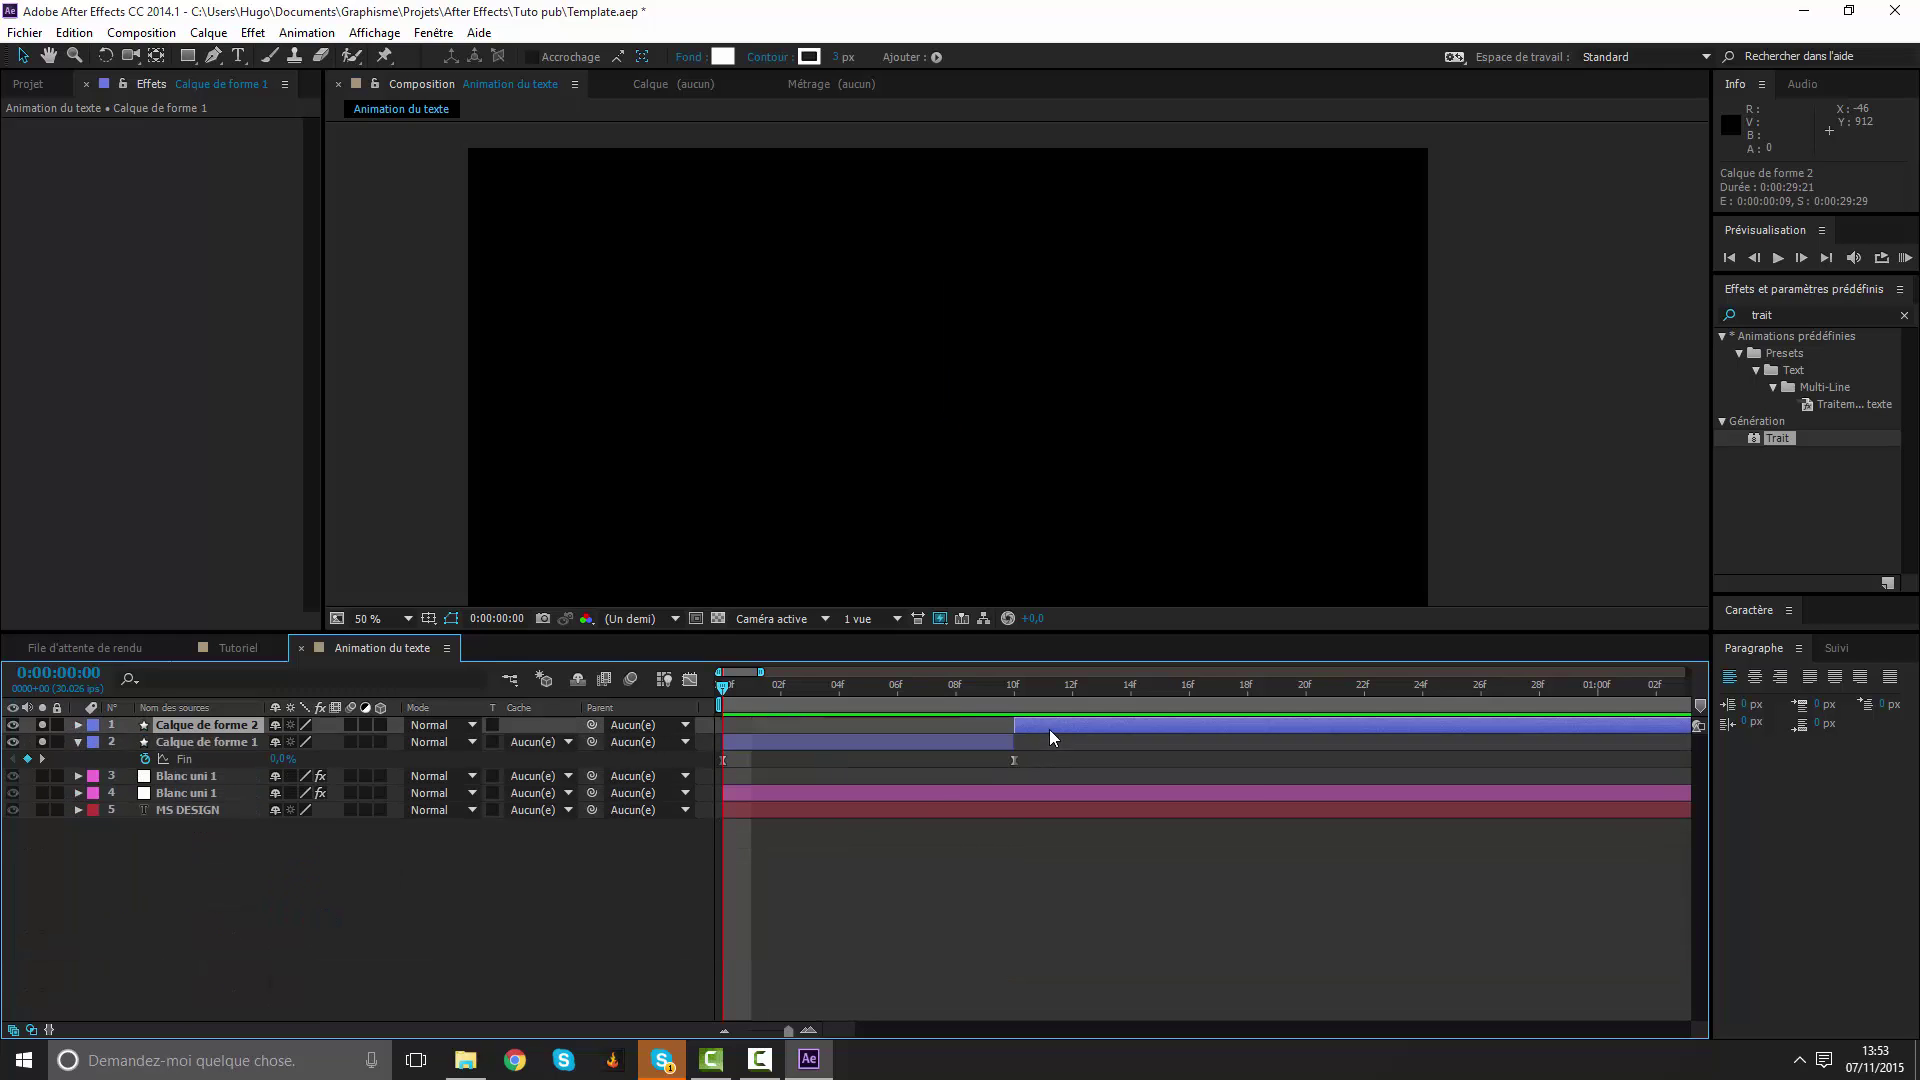
{"action": "key", "text": "u"}
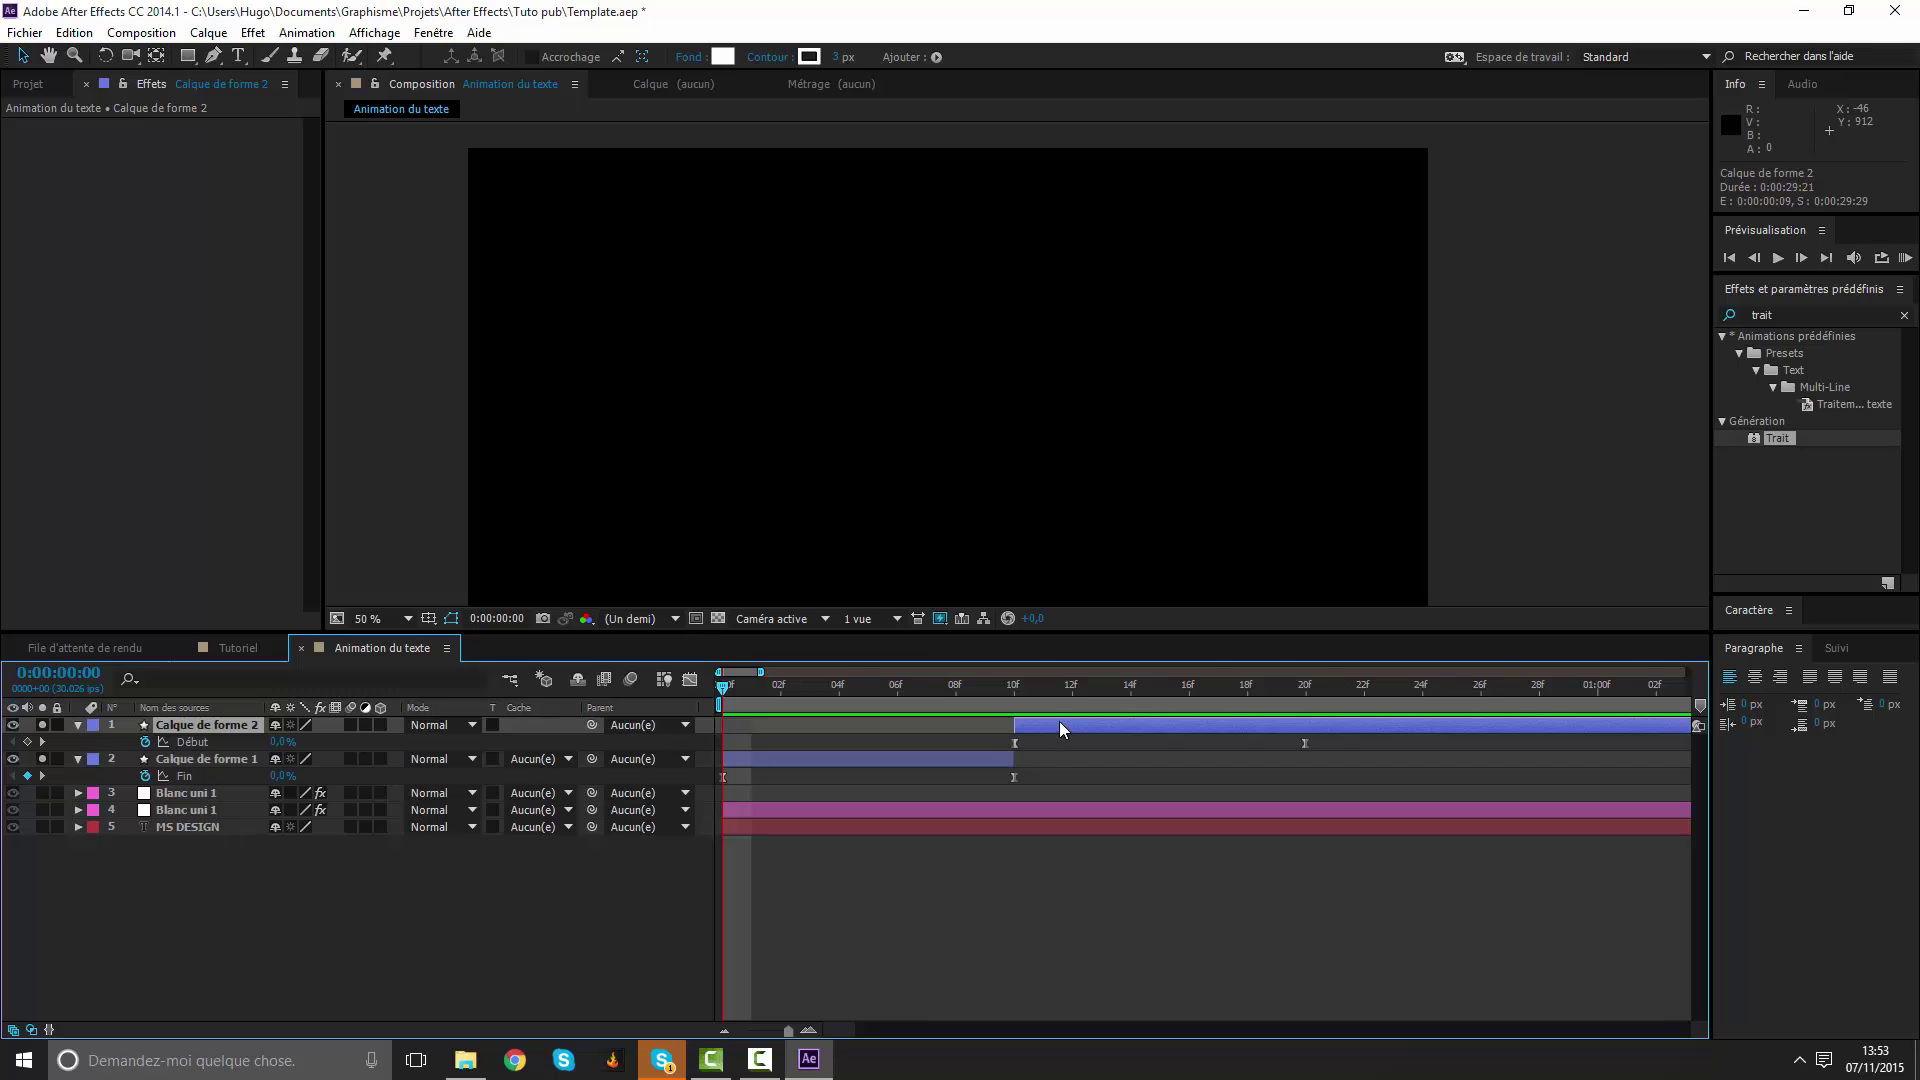
Shift Calque de forme 2 five frames later, extend Calque de forme 1 to 15f, and preview.
{"action": "left_click_drag", "start_coordinate": [1046, 726], "coordinate": [1191, 726]}
{"action": "mouse_move", "coordinate": [1013, 760]}
{"action": "left_mouse_down"}
{"action": "mouse_move", "coordinate": [1122, 758]}
{"action": "mouse_move", "coordinate": [1110, 778]}
{"action": "left_mouse_up"}
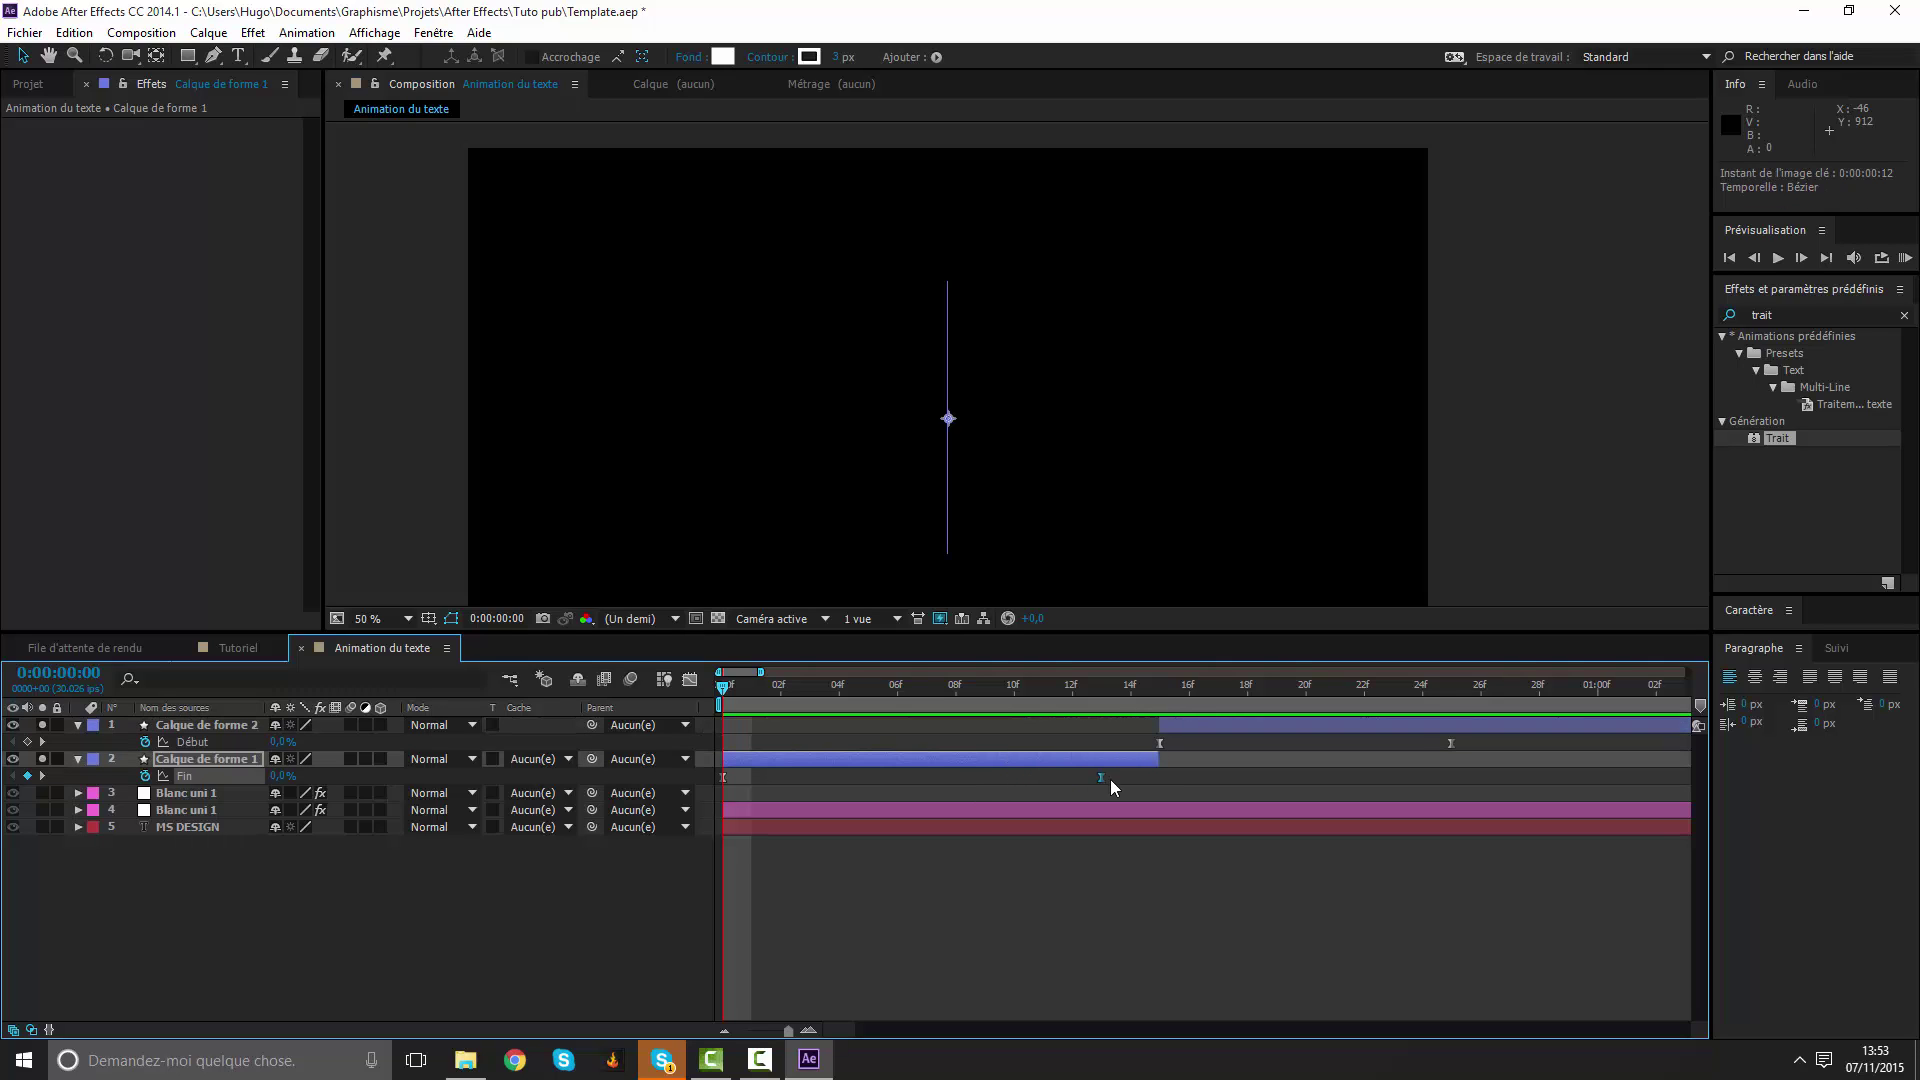
{"action": "scroll", "coordinate": [1190, 795], "scroll_direction": "right", "scroll_amount": 3}
{"action": "scroll", "coordinate": [1000, 760], "scroll_direction": "right", "scroll_amount": 2}
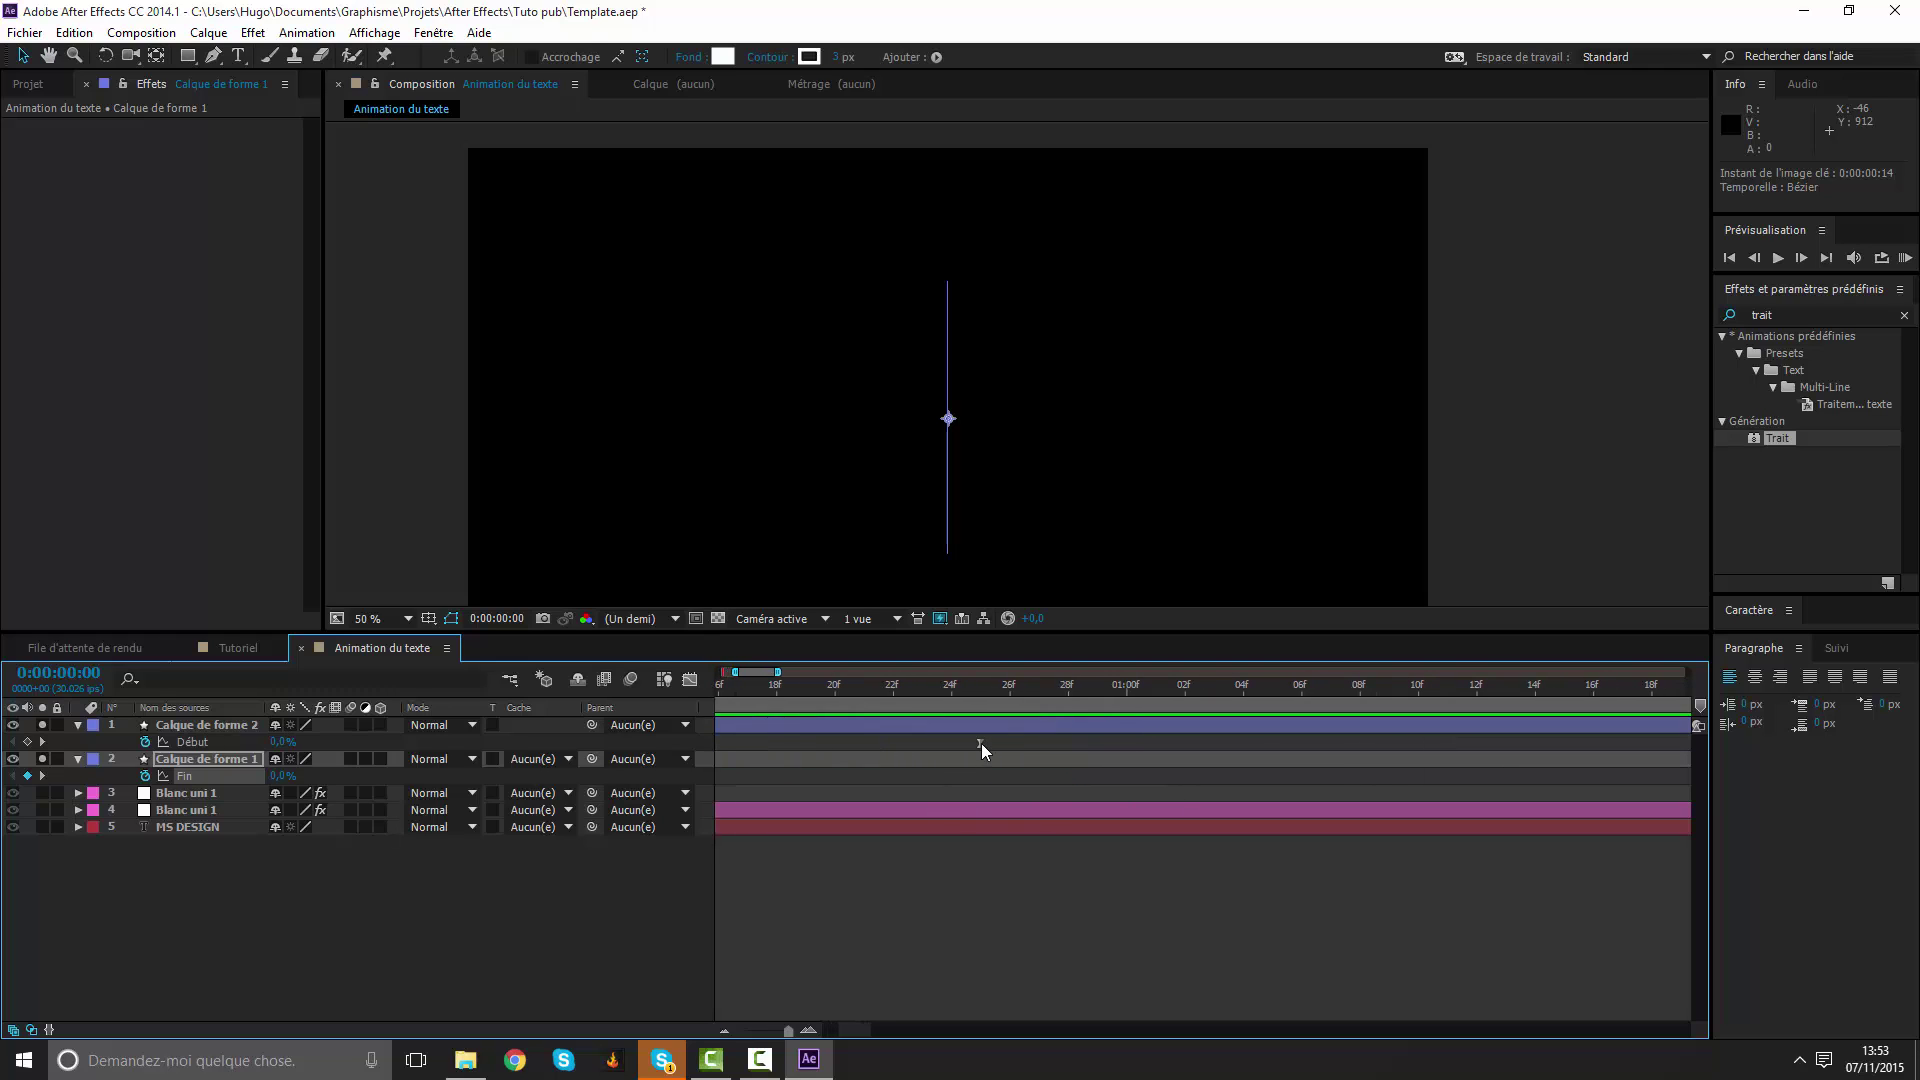
{"action": "left_click_drag", "start_coordinate": [981, 742], "coordinate": [1066, 744]}
{"action": "key", "text": "KP_0"}
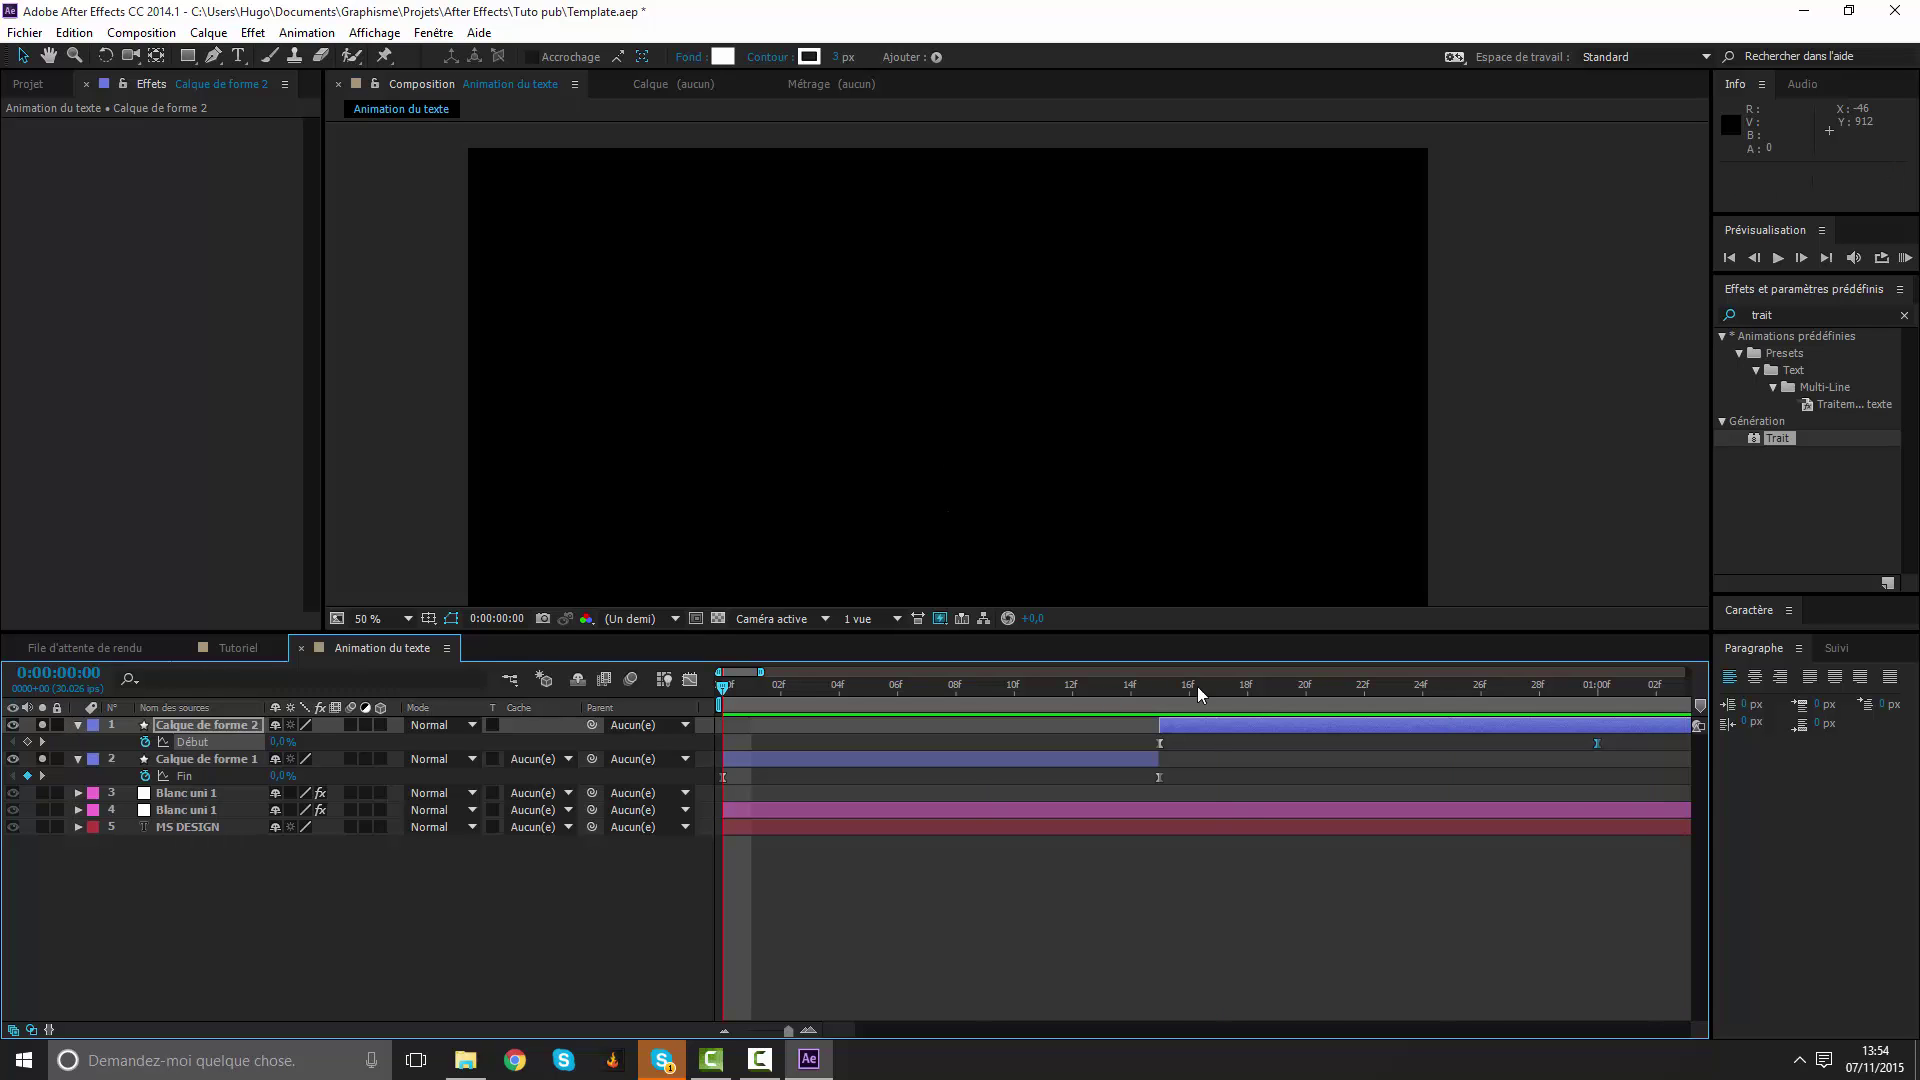
{"action": "left_click_drag", "start_coordinate": [1197, 686], "coordinate": [1572, 690]}
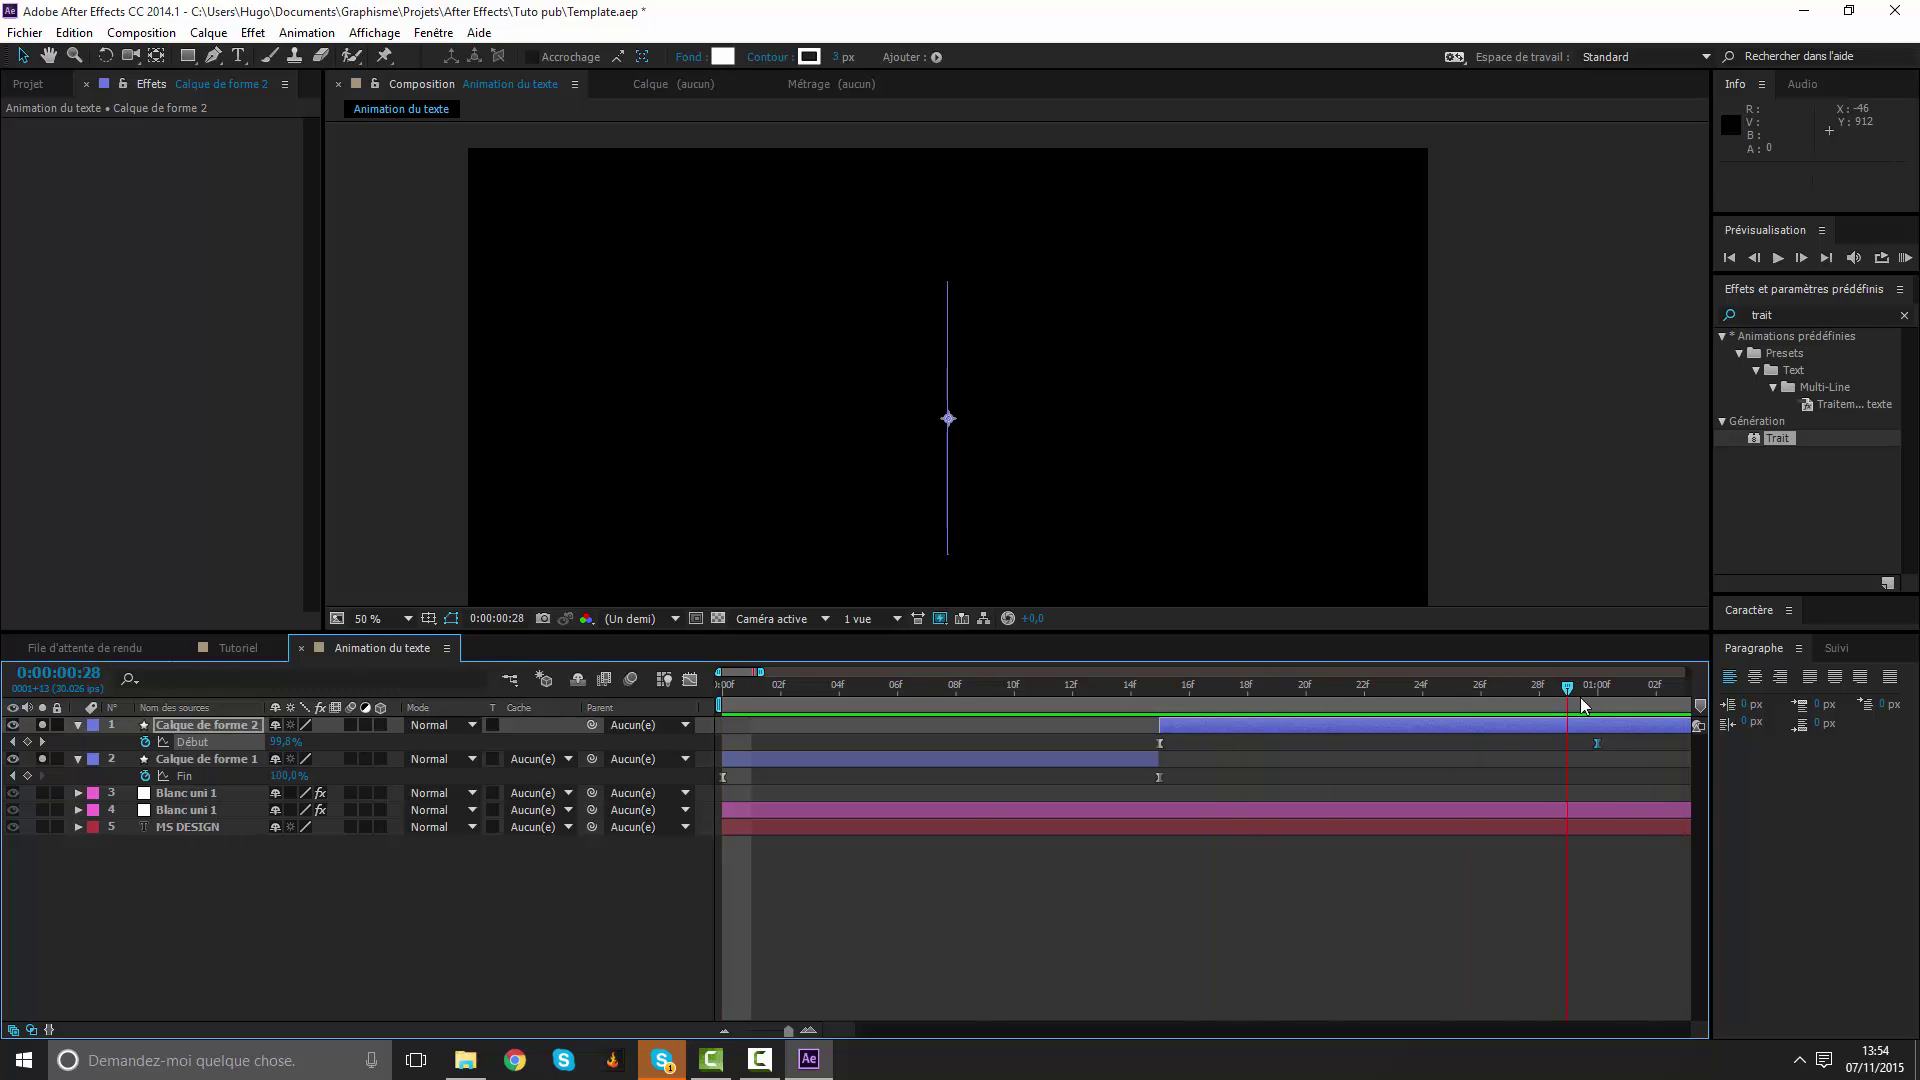
Duplicate the line layer from the Edit menu, then delete the extra copy.
{"action": "left_click", "coordinate": [74, 32]}
{"action": "left_click", "coordinate": [144, 290]}
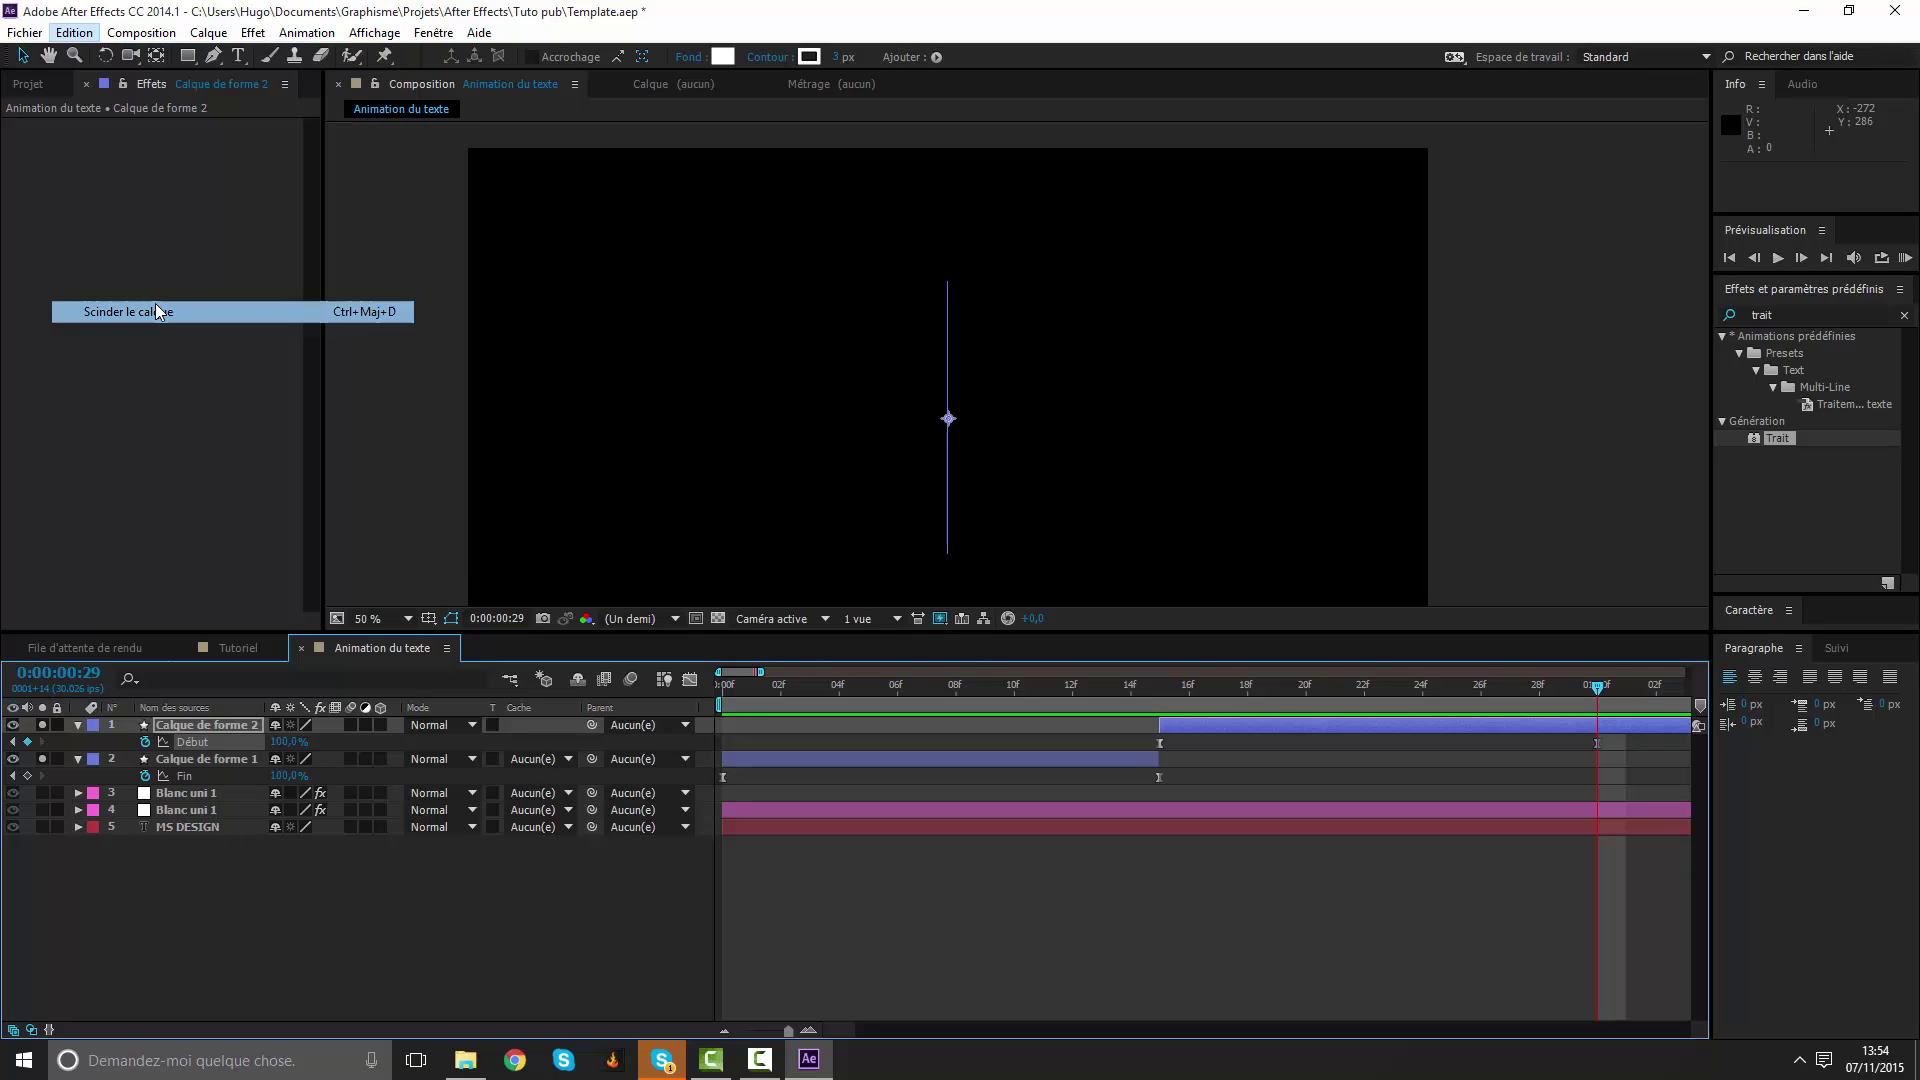
{"action": "key", "text": "Delete"}
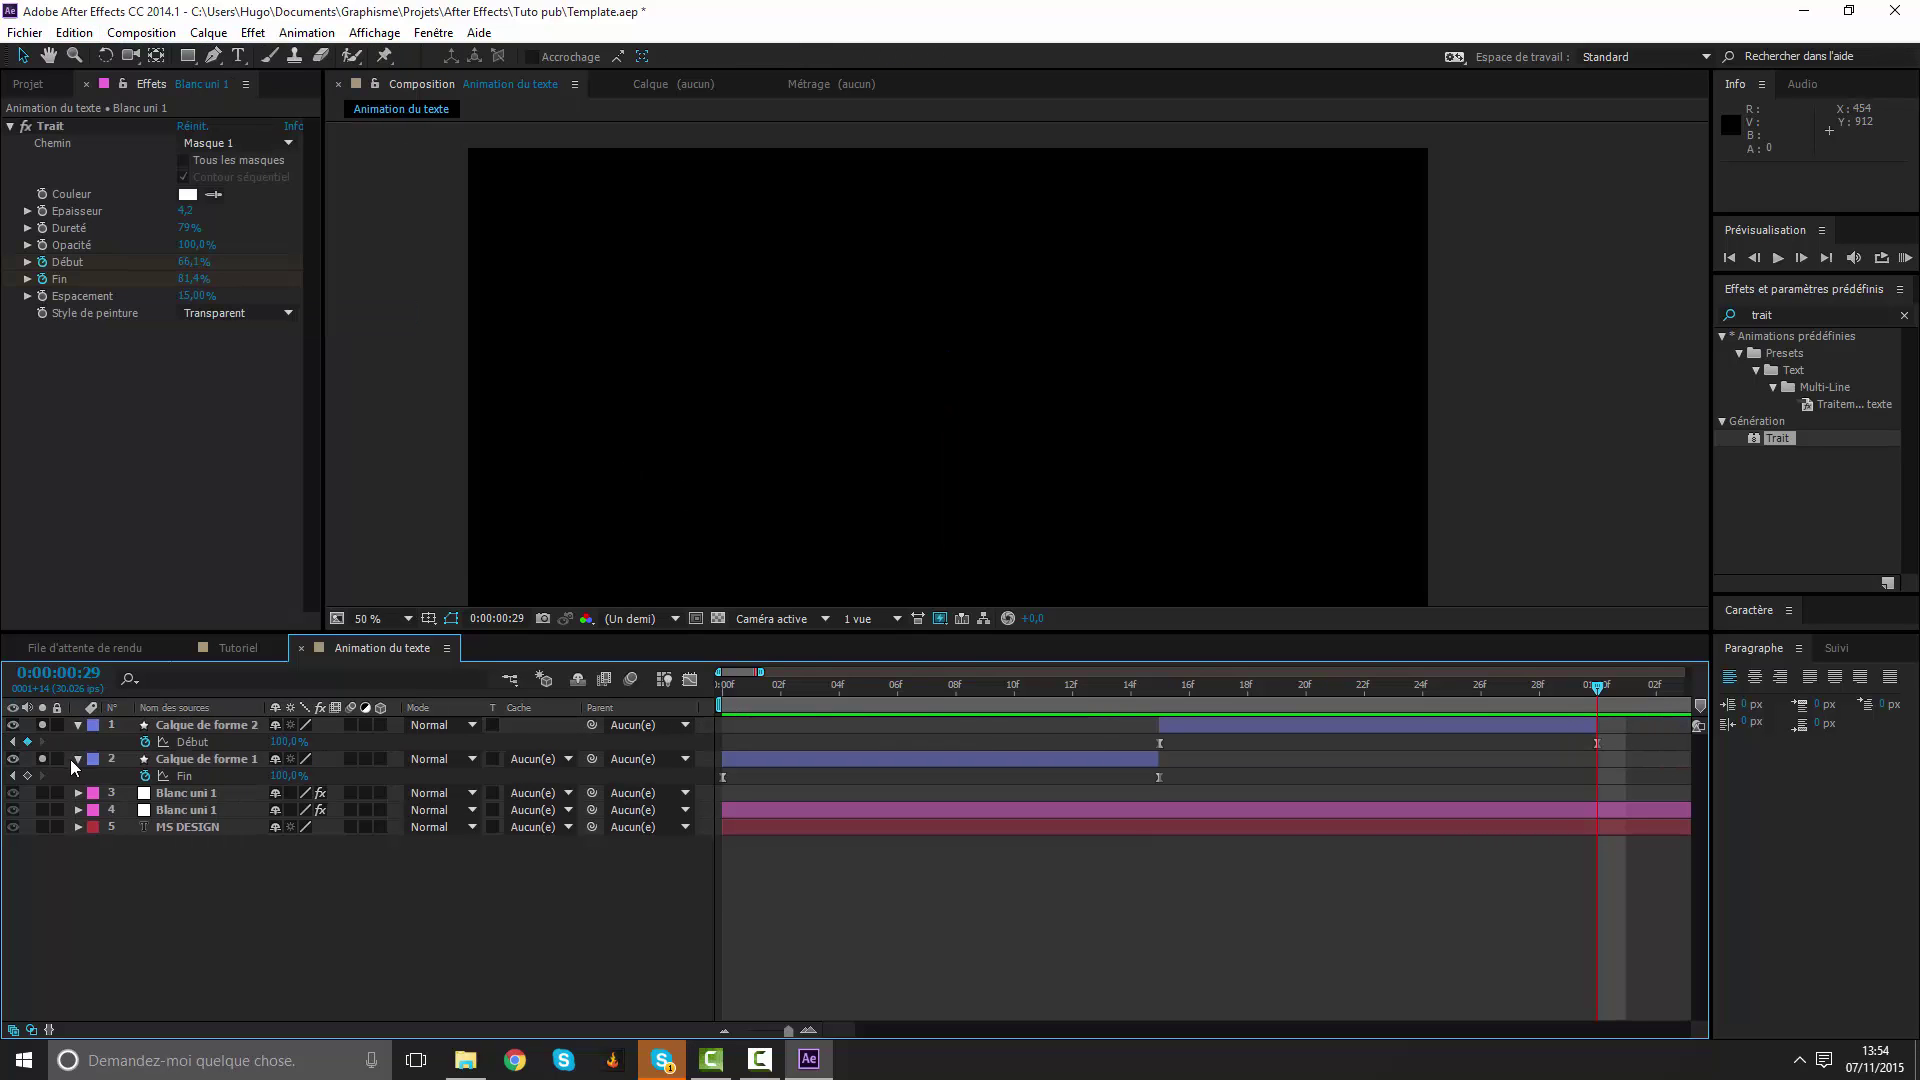
Collapse the property rows, turn off Solo on layers 1 and 2, and go to frame 12.
{"action": "left_click", "coordinate": [74, 759]}
{"action": "left_click", "coordinate": [76, 723]}
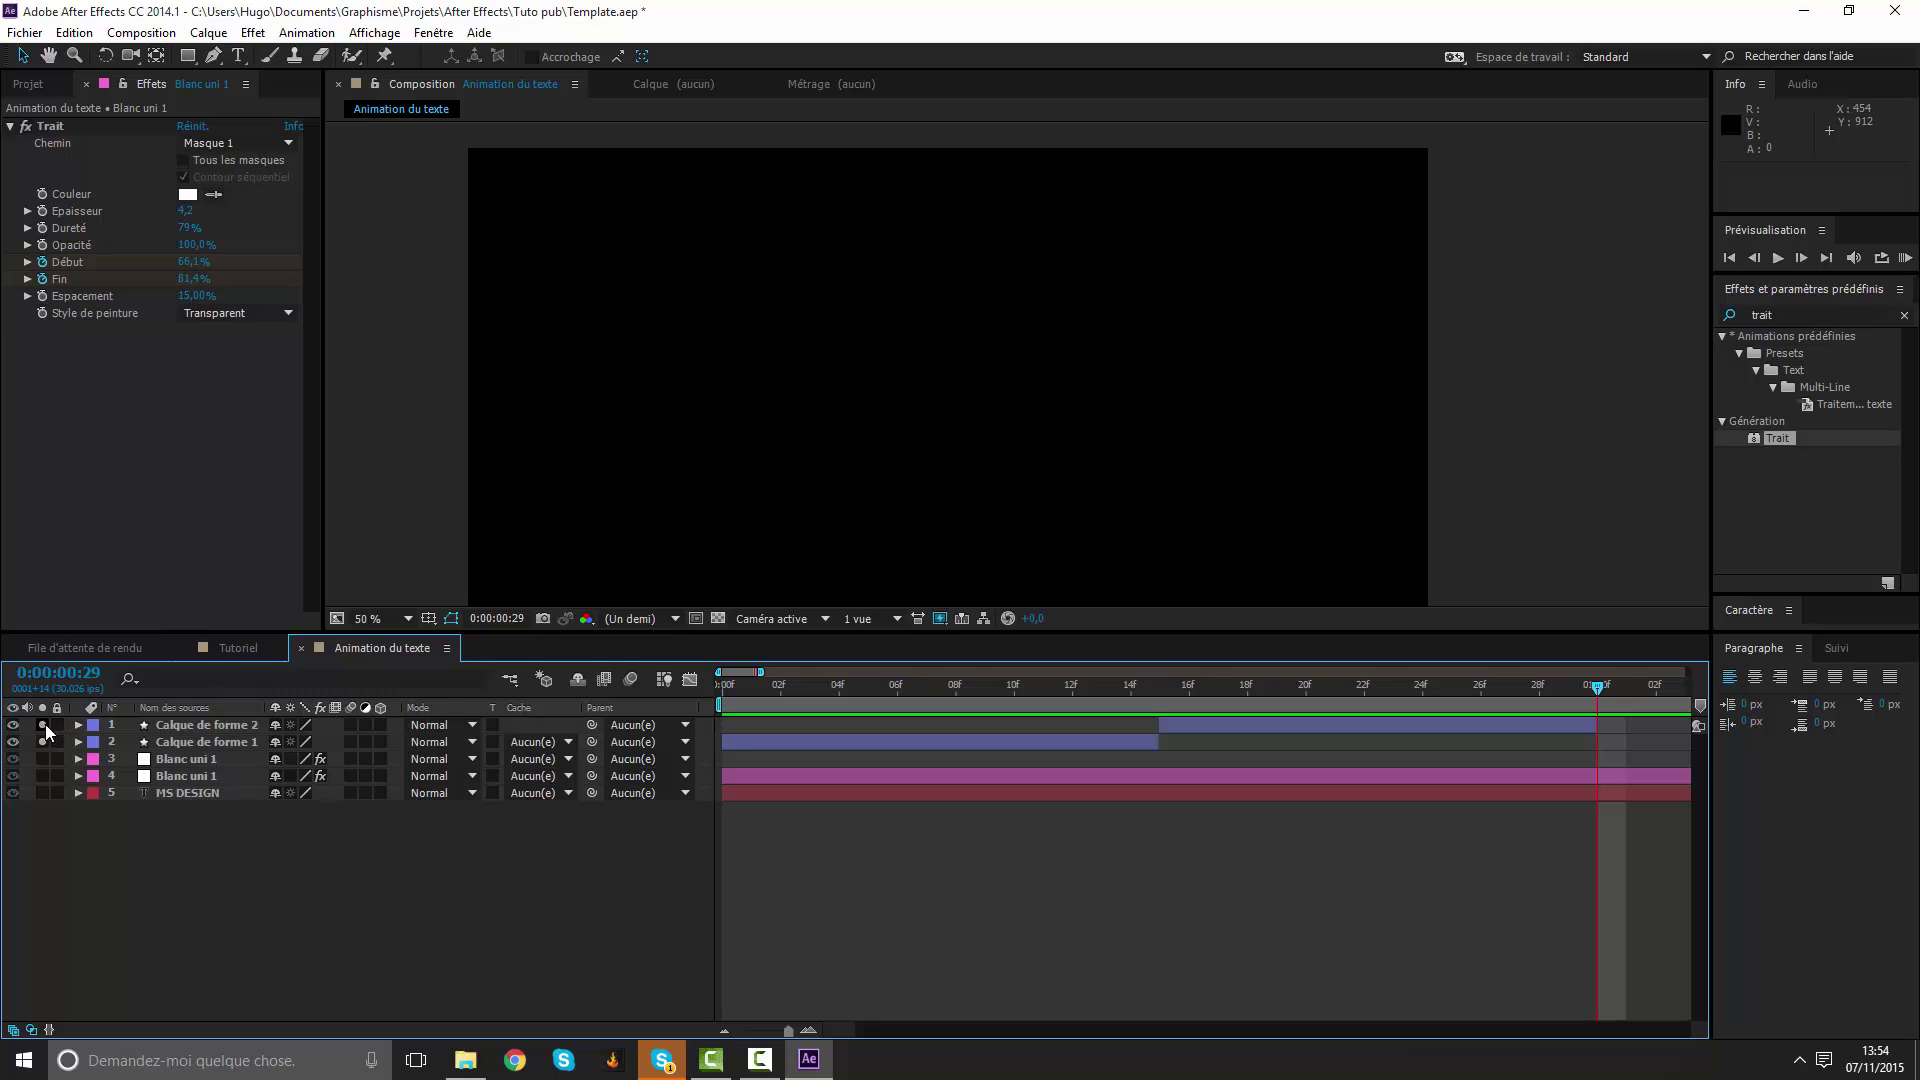
{"action": "left_click_drag", "start_coordinate": [45, 724], "coordinate": [43, 741]}
{"action": "mouse_move", "coordinate": [1125, 724]}
{"action": "left_mouse_down"}
{"action": "mouse_move", "coordinate": [1173, 745]}
{"action": "mouse_move", "coordinate": [1101, 692]}
{"action": "left_mouse_up"}
{"action": "left_click", "coordinate": [1148, 792]}
Show both line layers' Position, try raising them, then undo and collapse the rows.
{"action": "left_click", "coordinate": [1180, 728]}
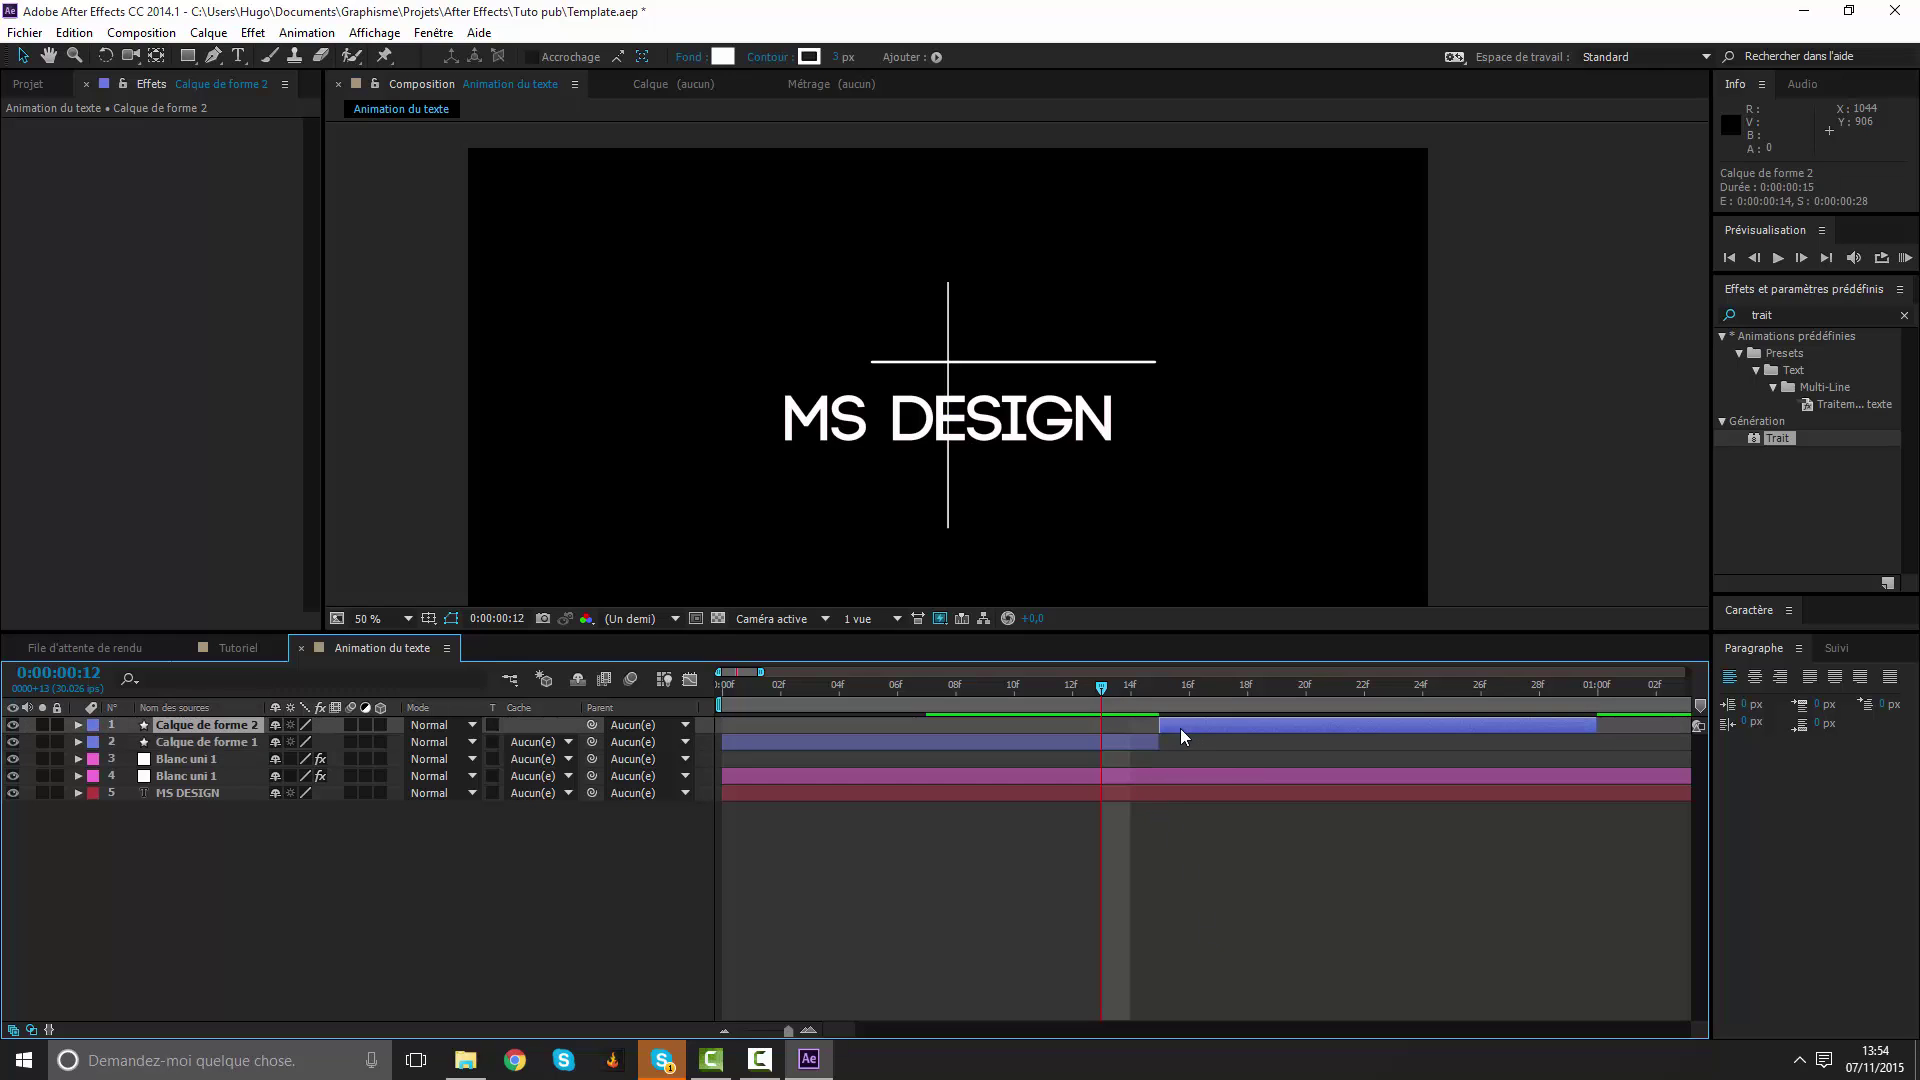
{"action": "left_click", "coordinate": [1136, 747], "text": "ctrl"}
{"action": "left_click", "coordinate": [1020, 544]}
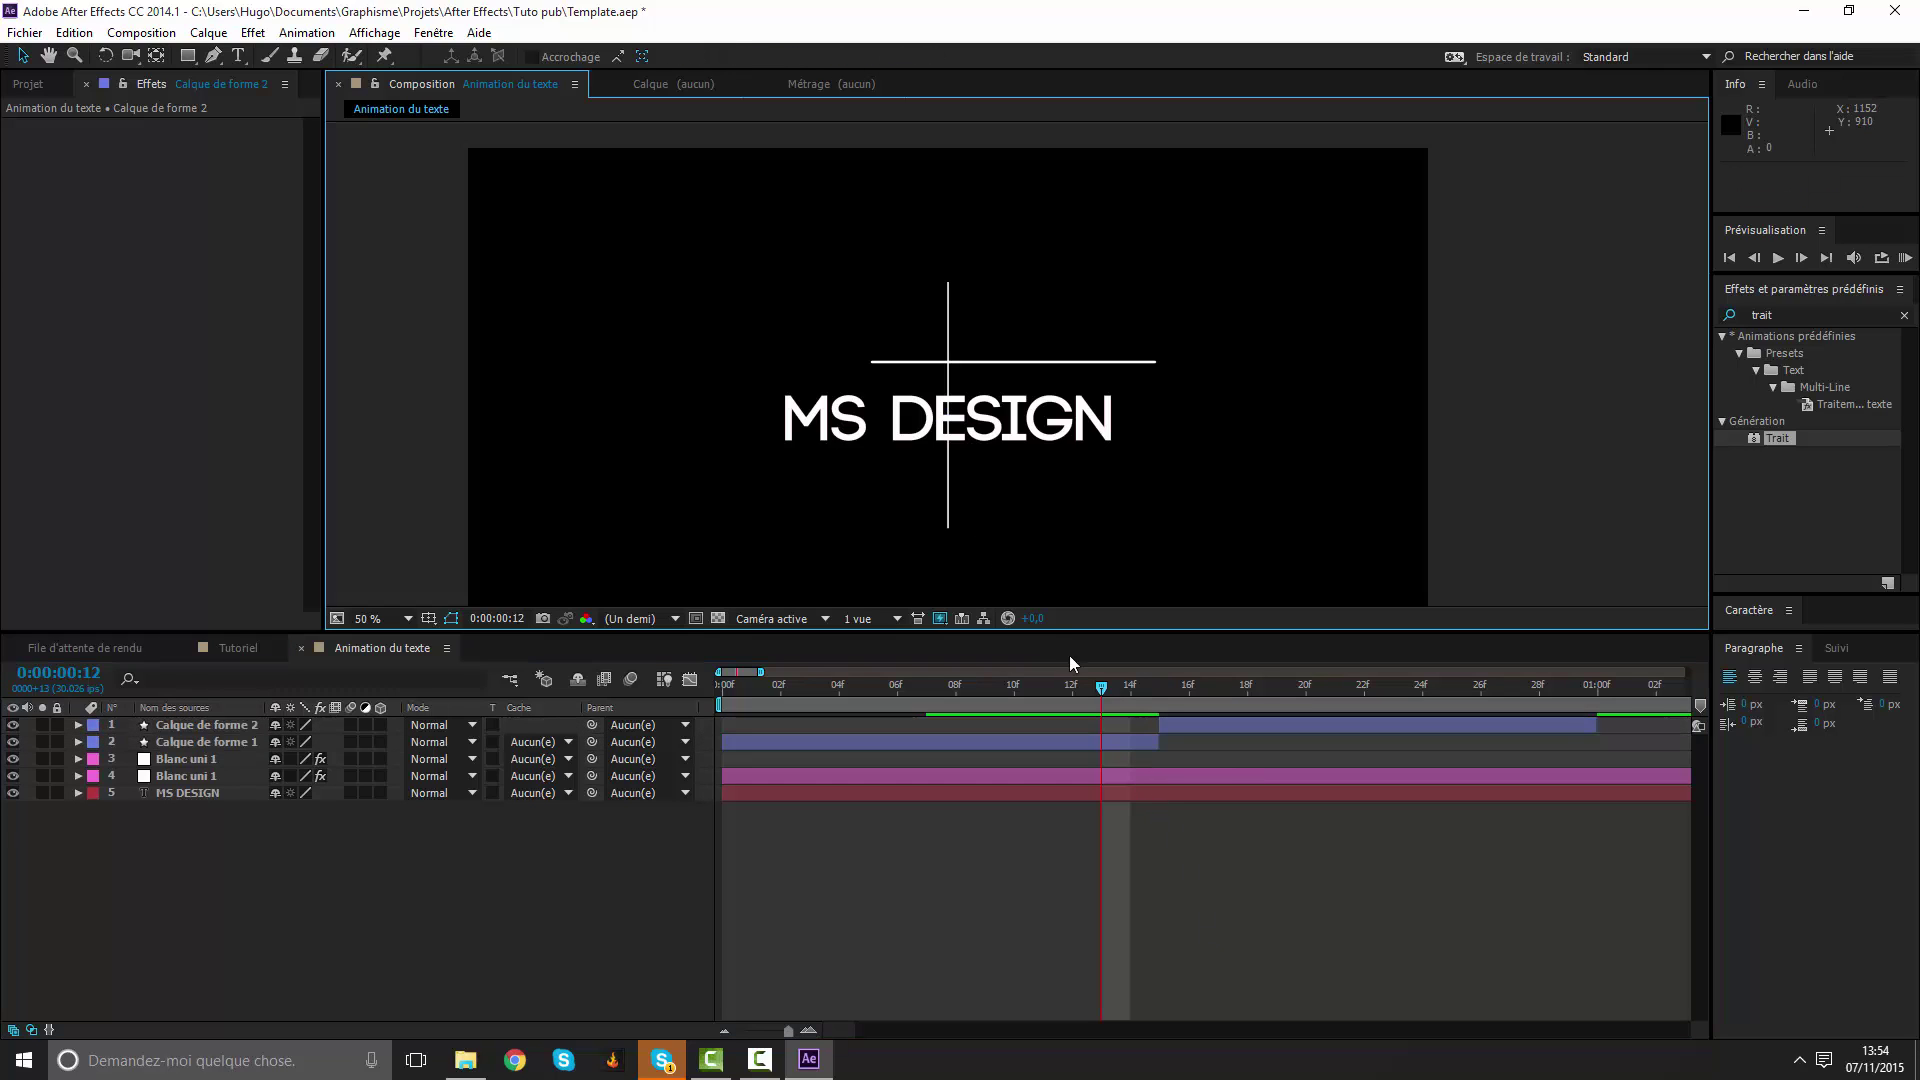
{"action": "left_click", "coordinate": [1186, 724]}
{"action": "left_click", "coordinate": [1113, 741], "text": "ctrl"}
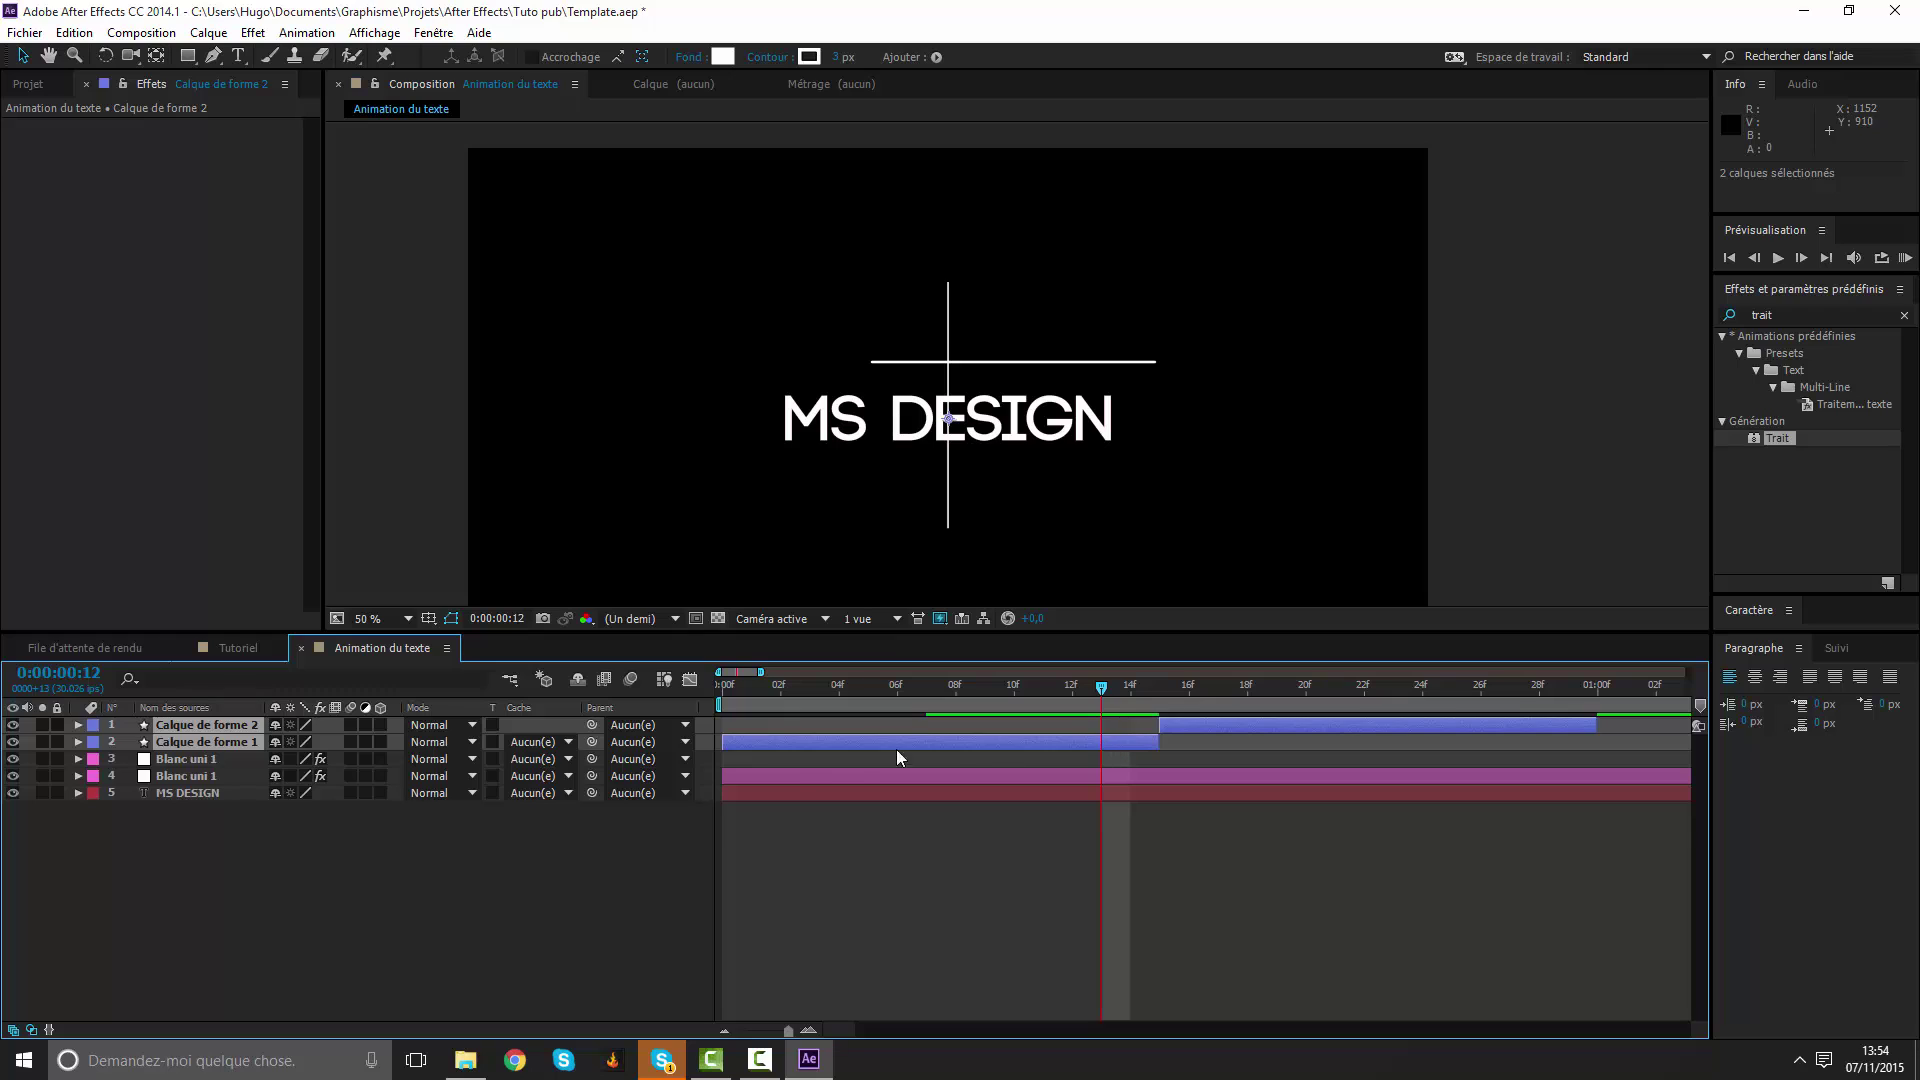
{"action": "key", "text": "p"}
{"action": "left_click_drag", "start_coordinate": [320, 741], "coordinate": [306, 726]}
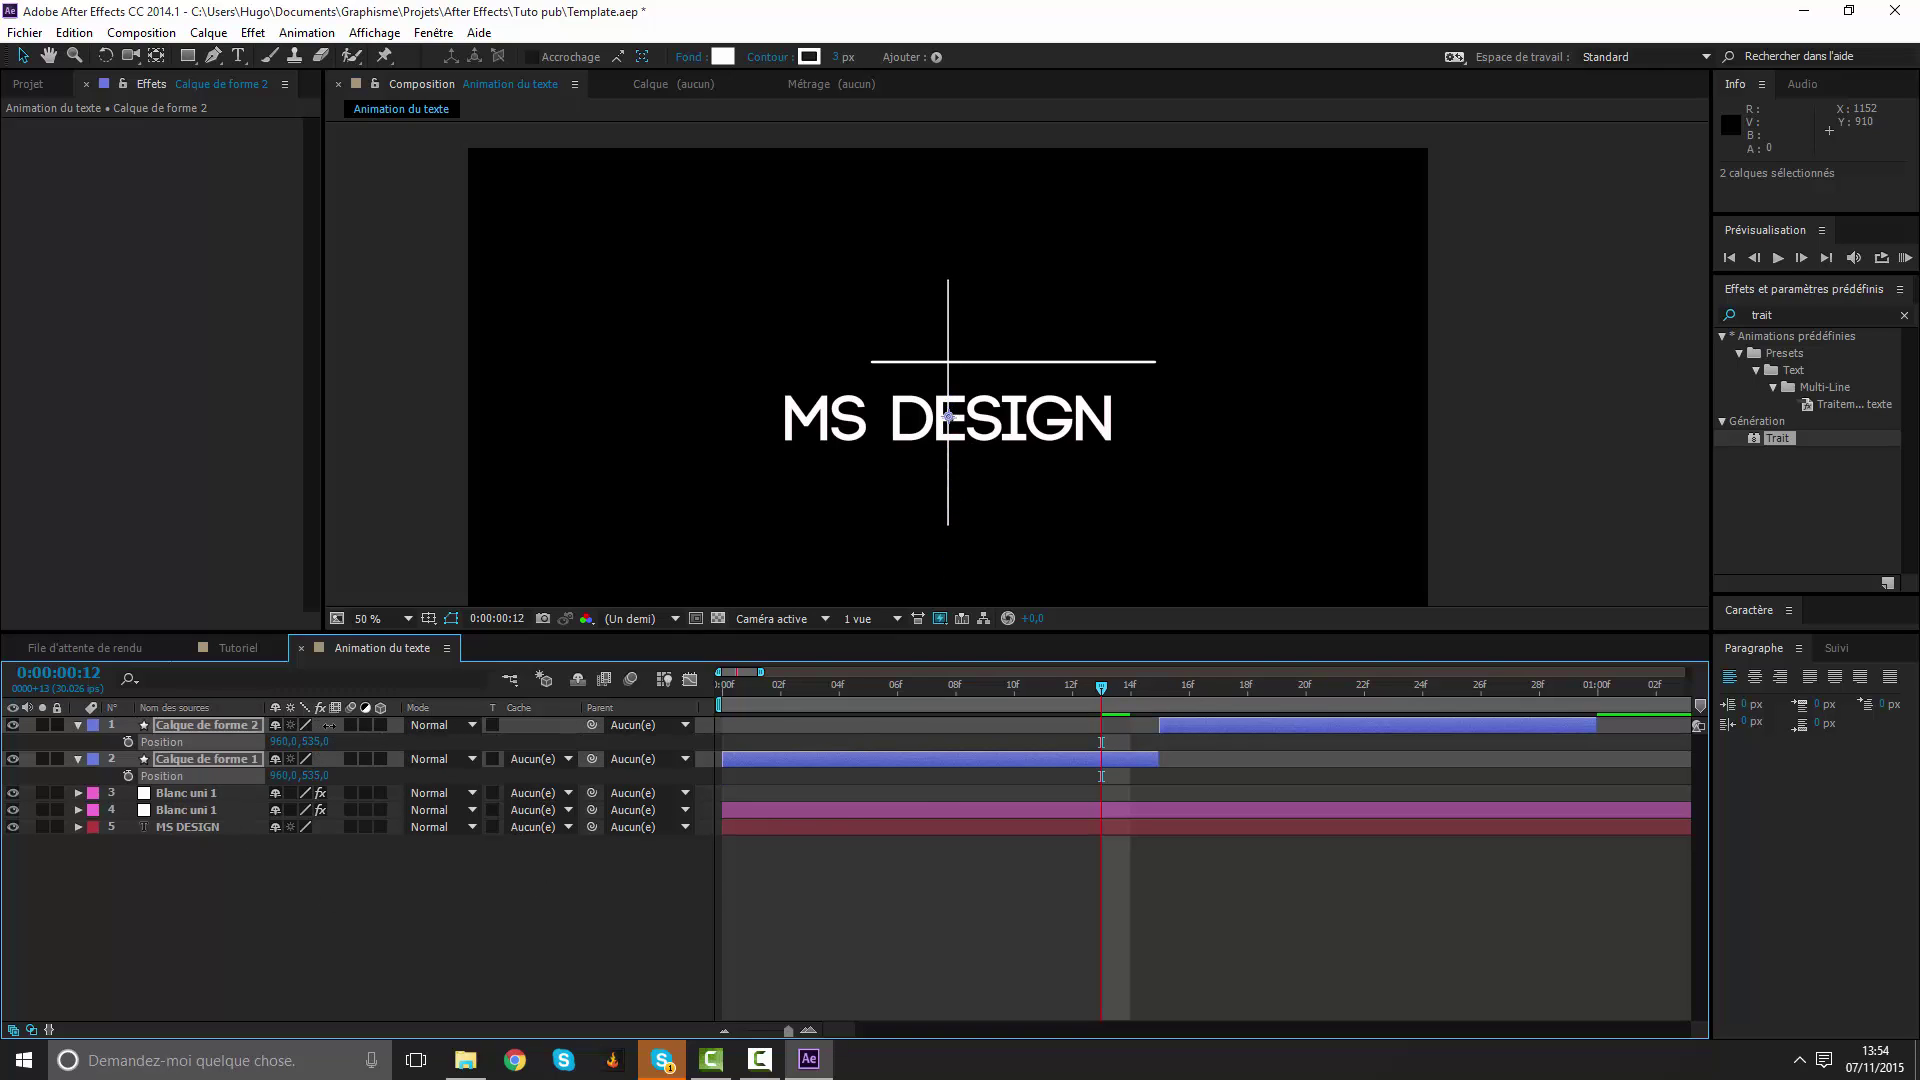
{"action": "key", "text": "ctrl+z"}
{"action": "left_click", "coordinate": [1200, 893]}
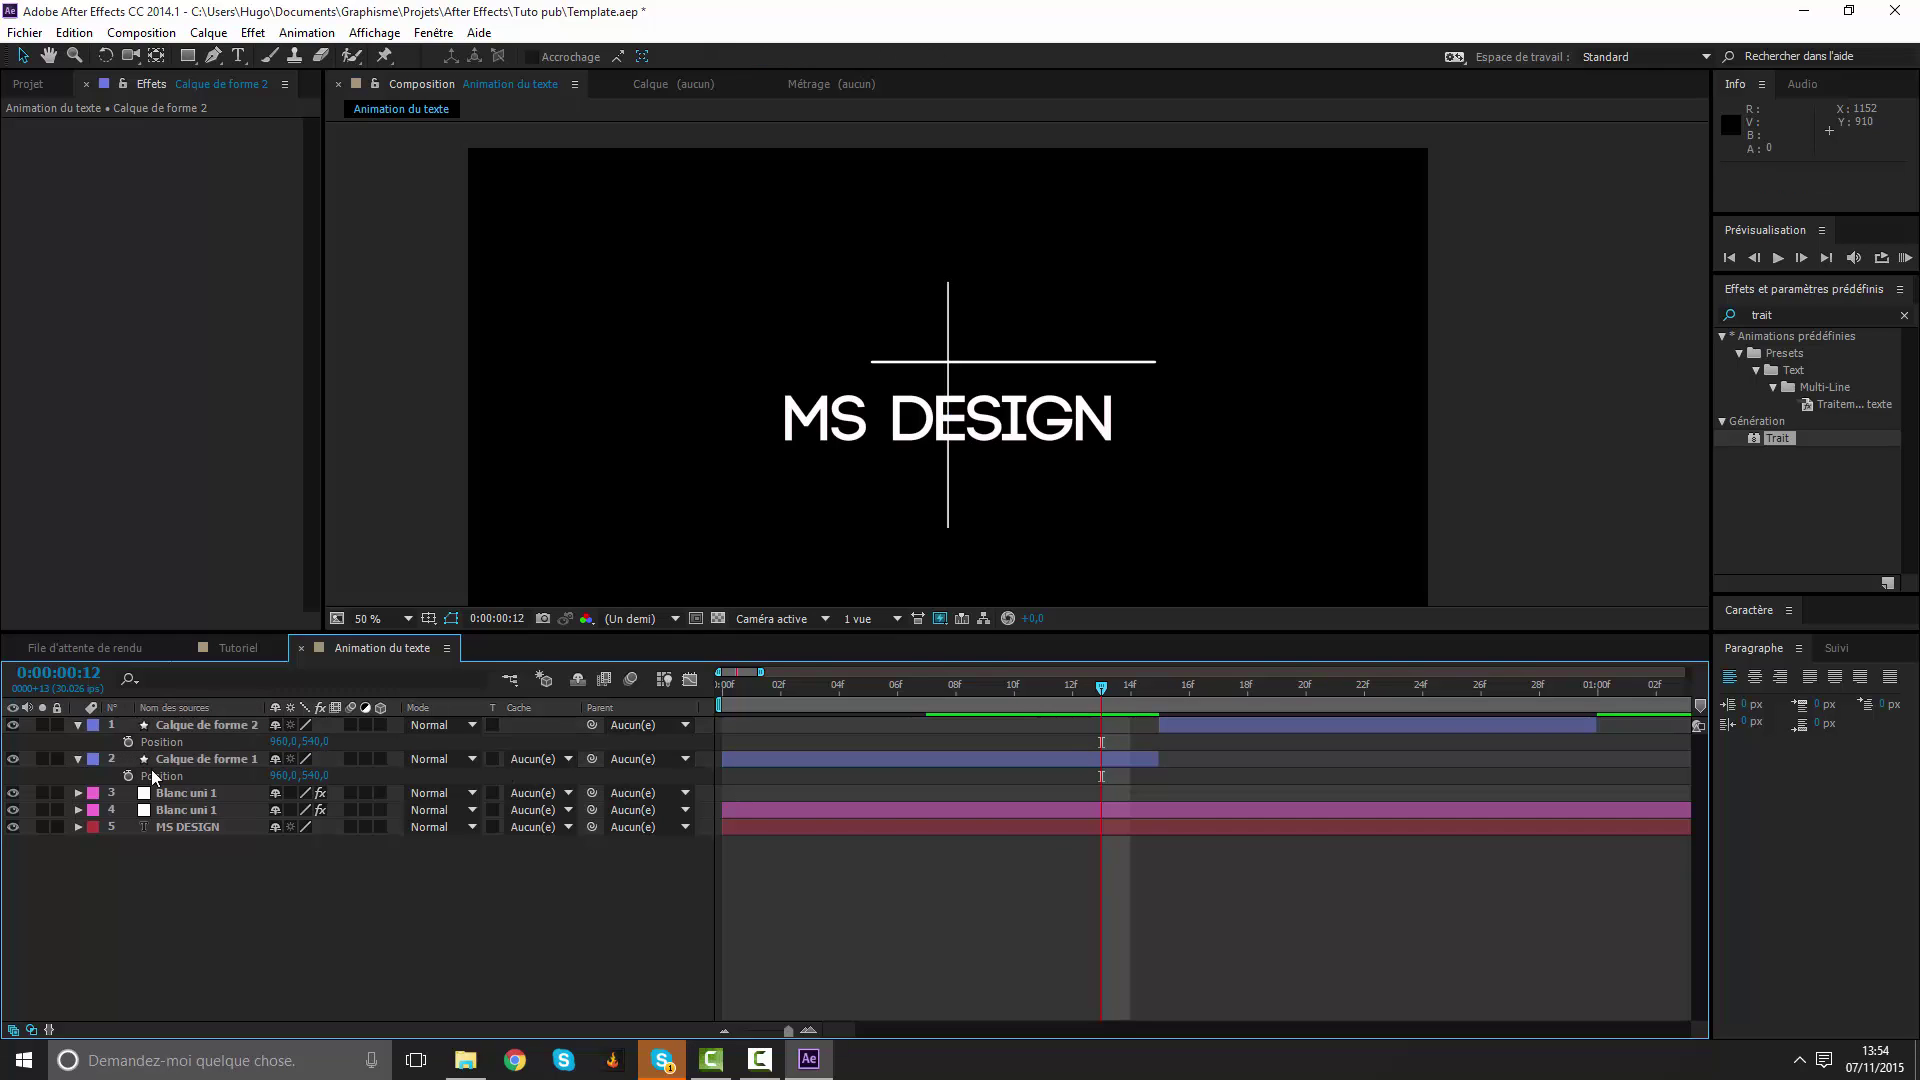
{"action": "left_click", "coordinate": [78, 759]}
{"action": "left_click", "coordinate": [78, 725]}
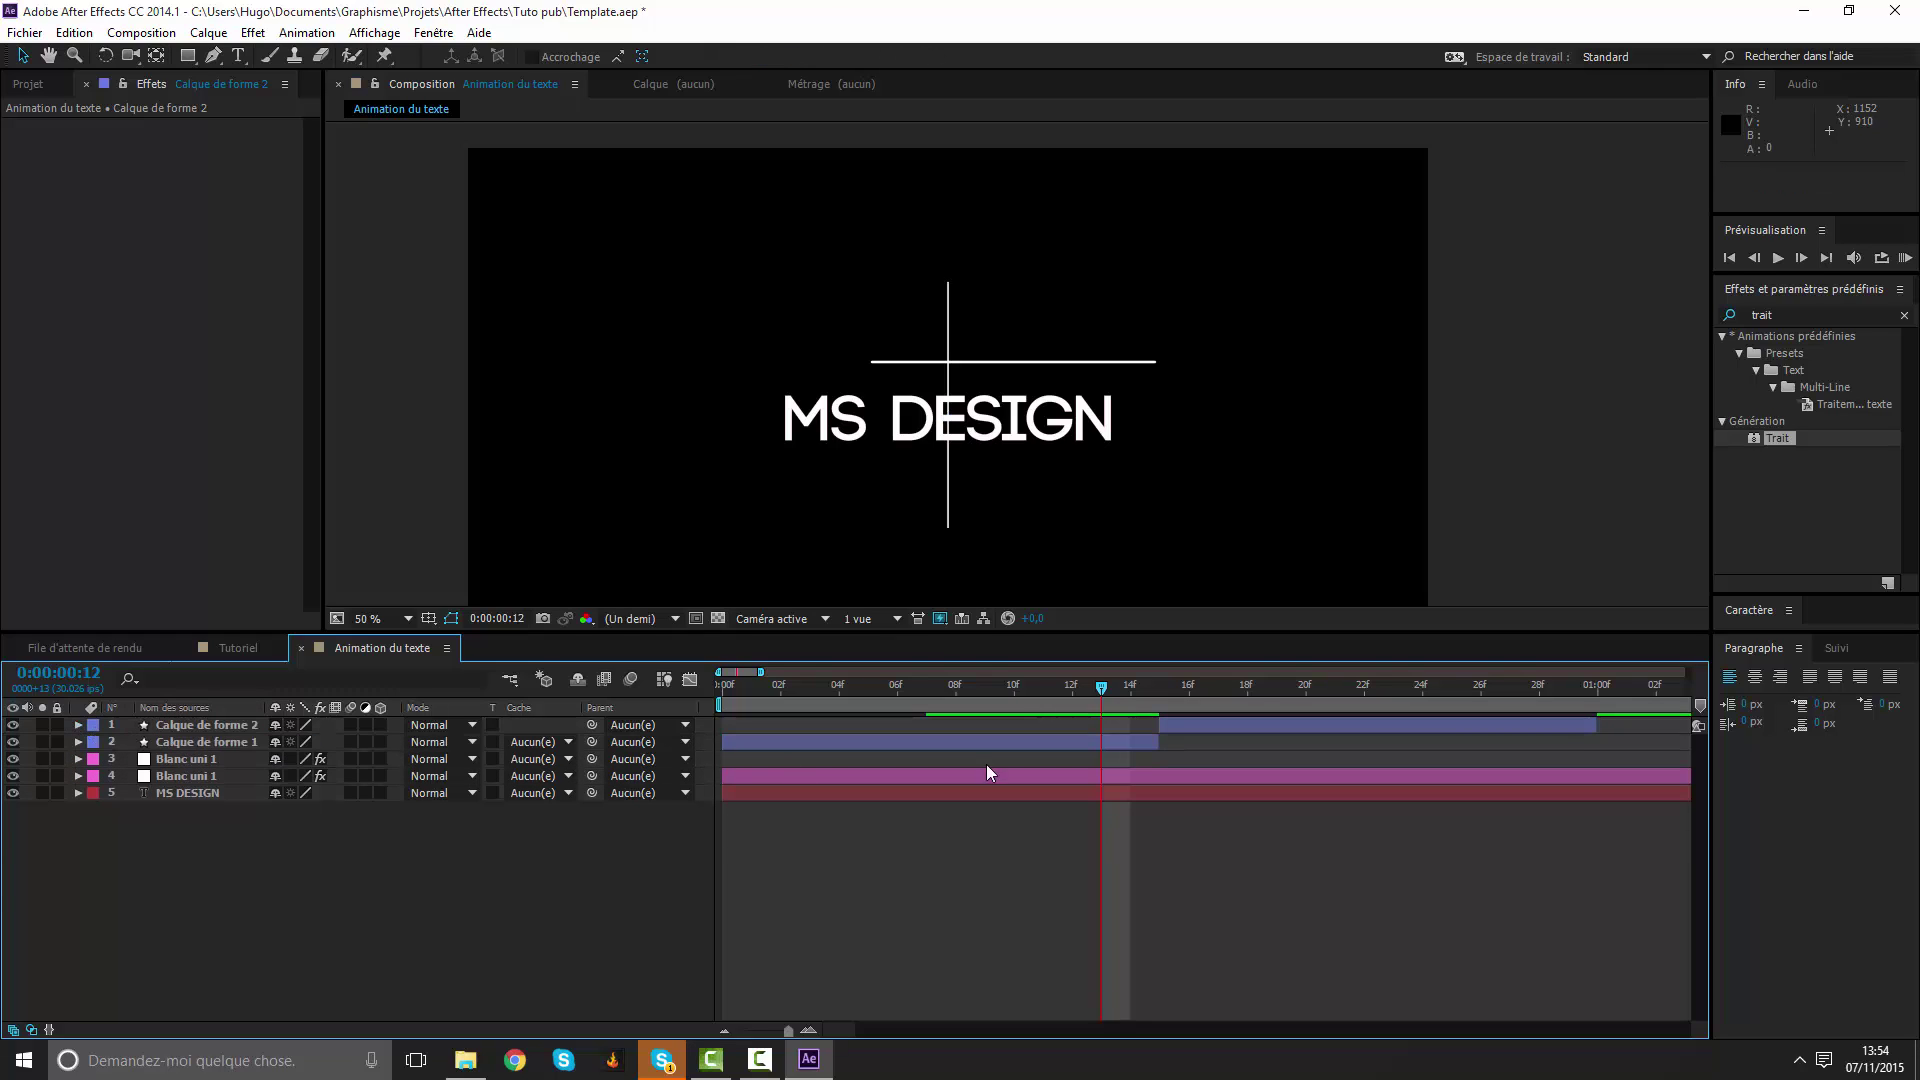
Duplicate both line layers and shift the copied vertical line to the left.
{"action": "left_click", "coordinate": [1063, 745]}
{"action": "left_click", "coordinate": [1202, 726], "text": "shift"}
{"action": "key", "text": "ctrl+d"}
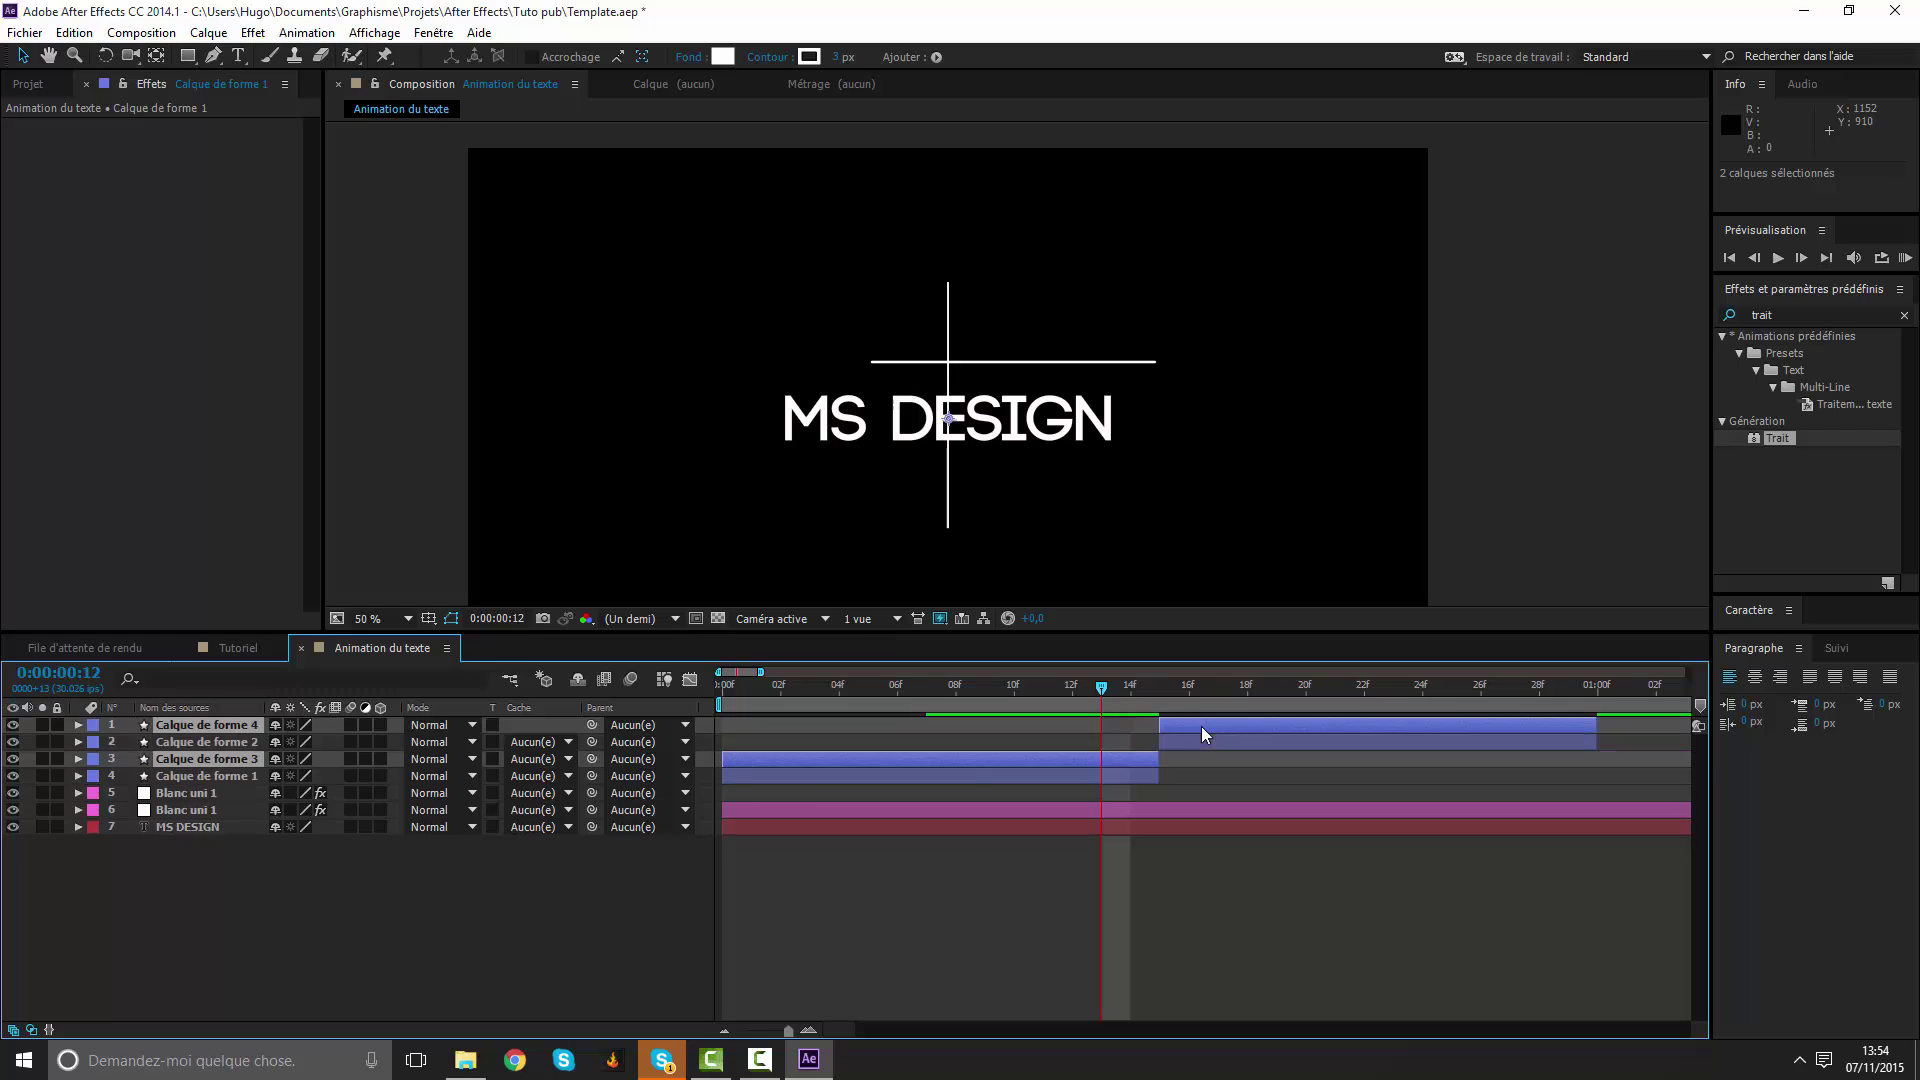
{"action": "left_click_drag", "start_coordinate": [216, 756], "coordinate": [228, 737]}
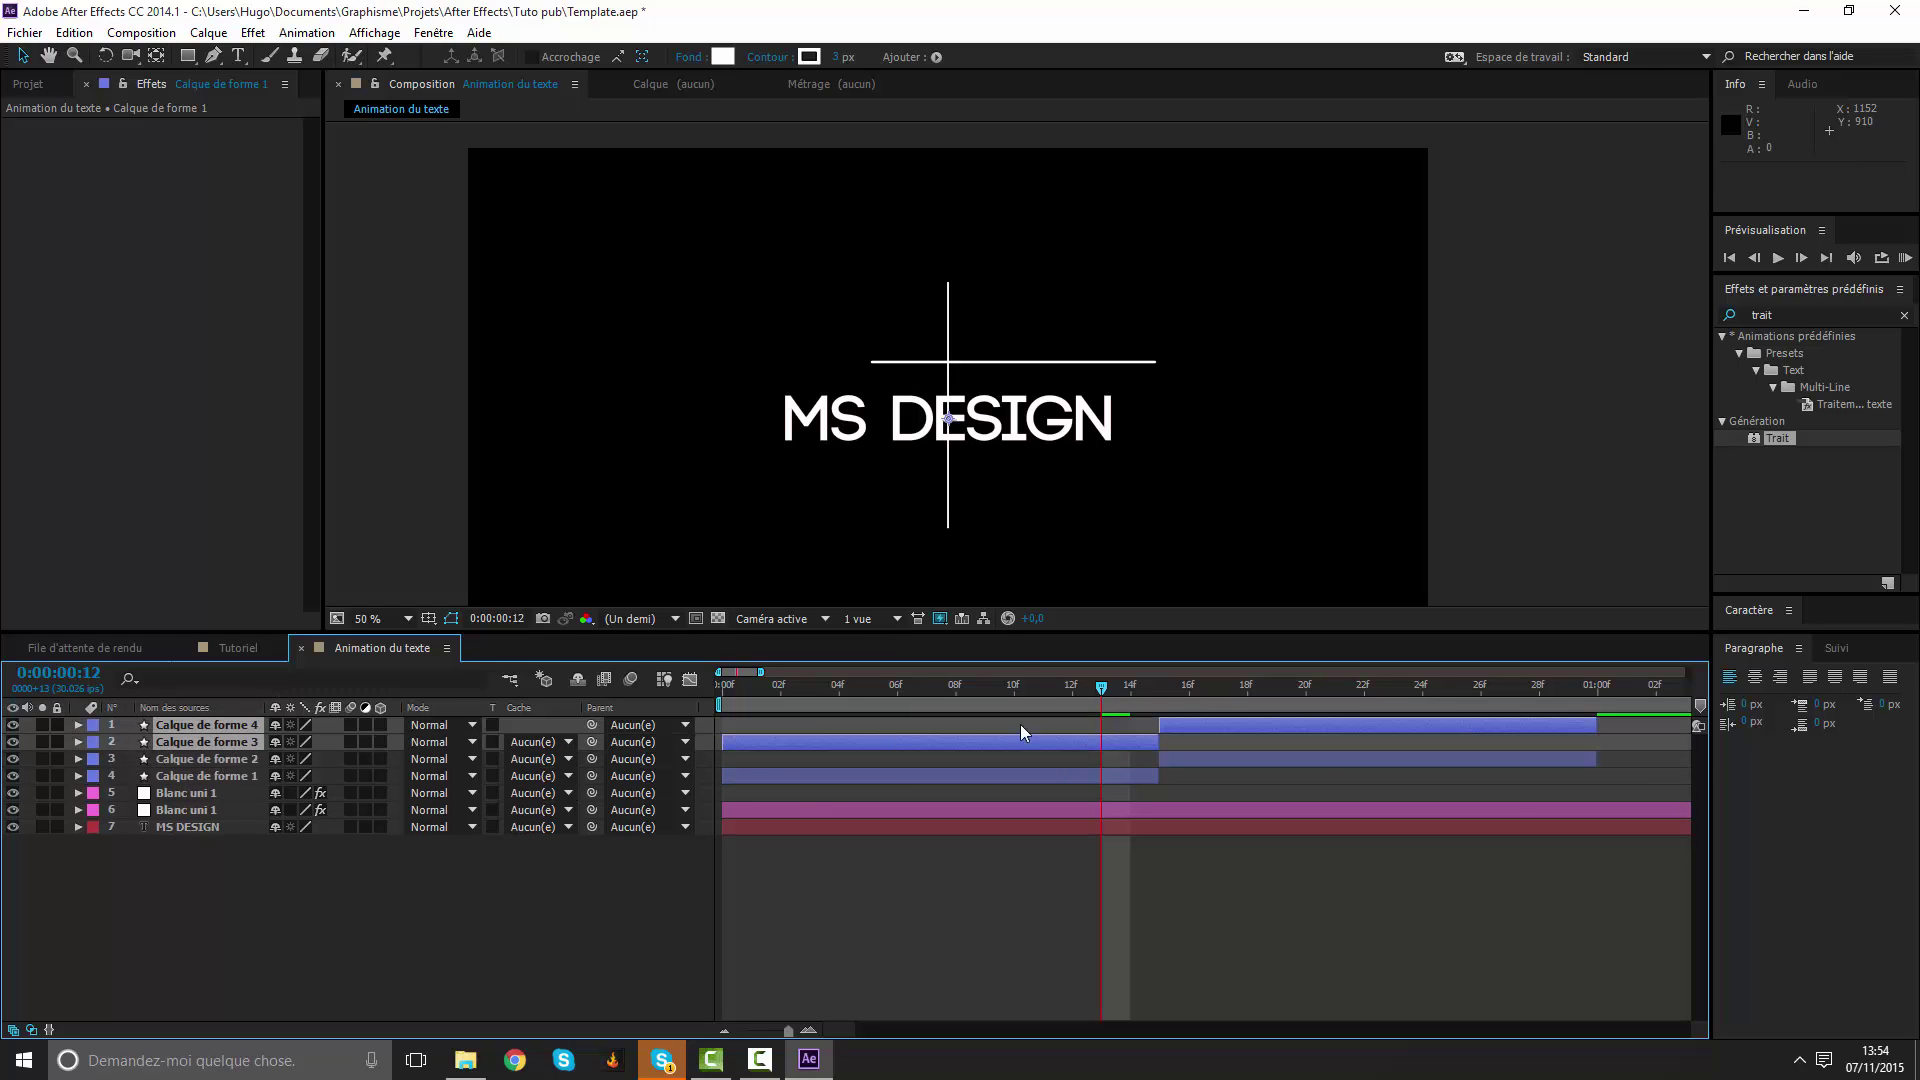
{"action": "left_click_drag", "start_coordinate": [948, 466], "coordinate": [893, 425]}
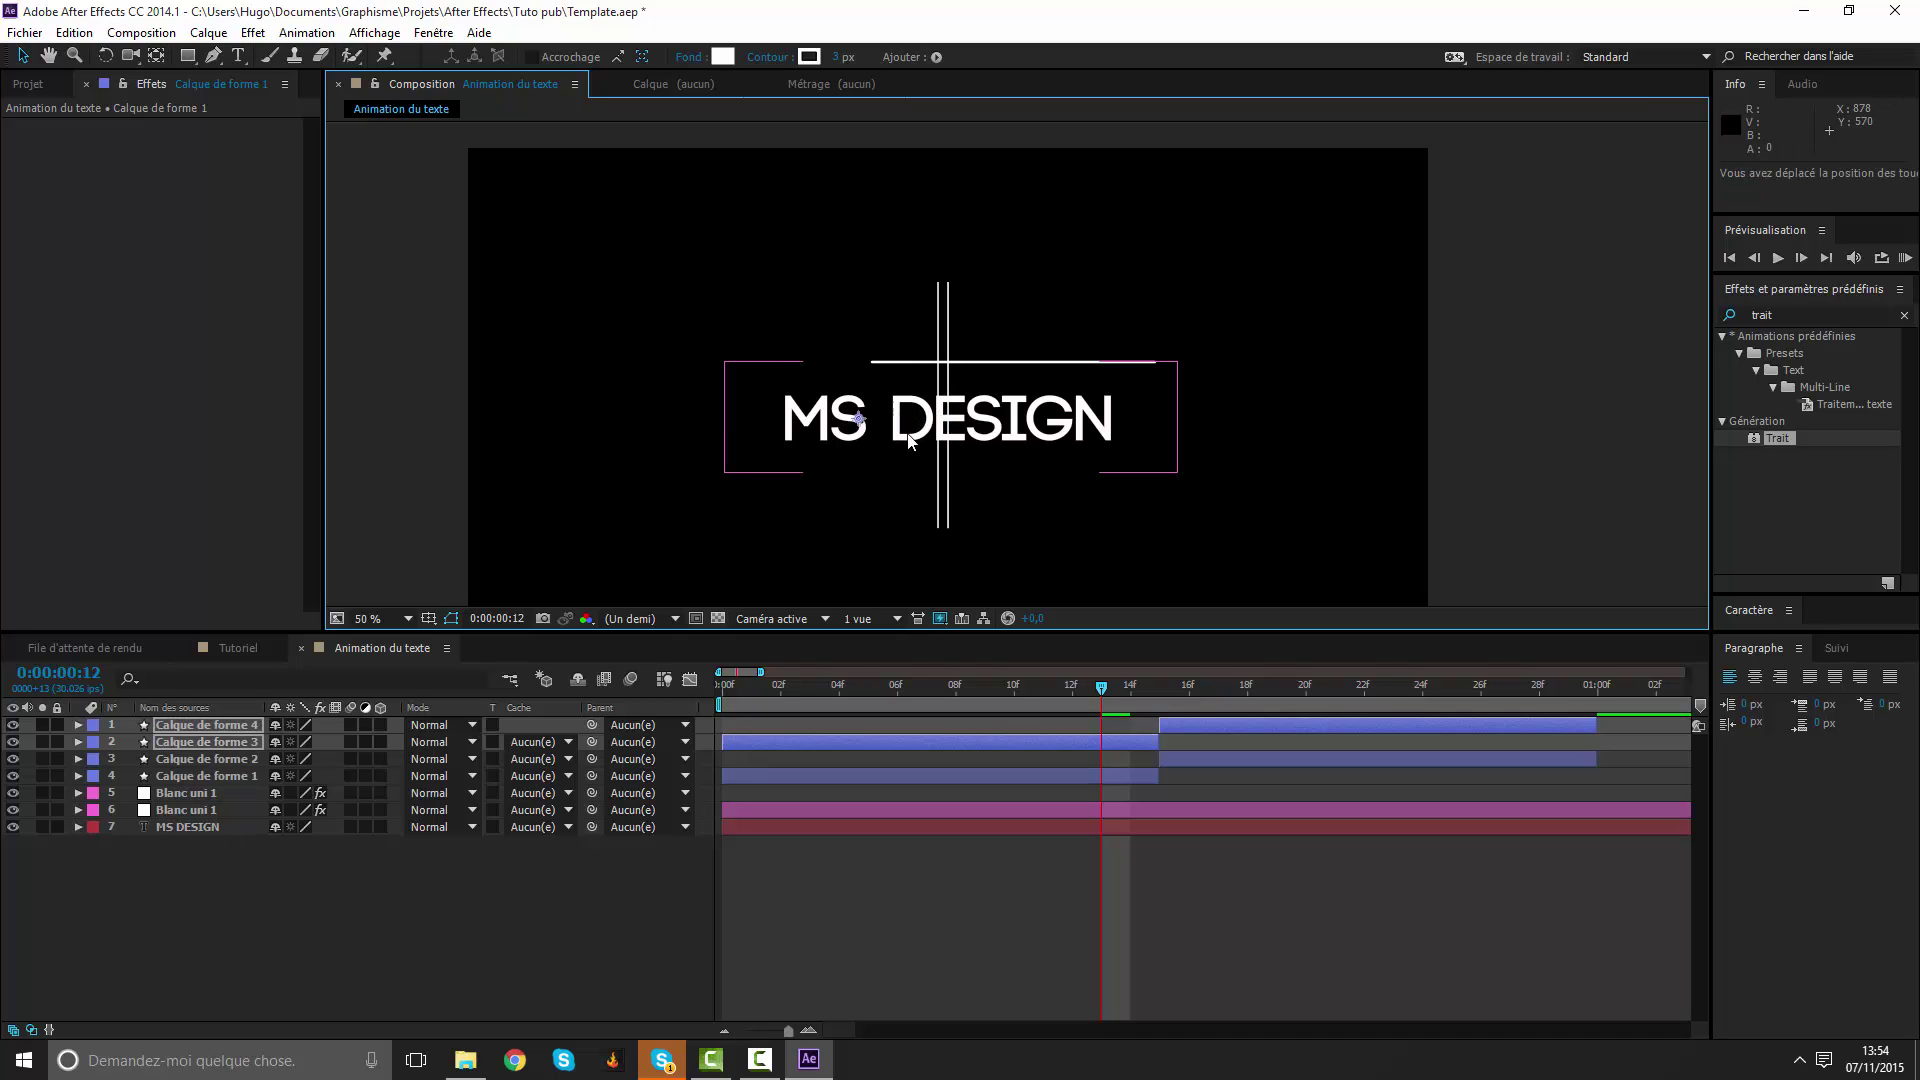
{"action": "key", "text": "shift+Left"}
{"action": "key", "text": "shift+Left"}
{"action": "key", "text": "shift+Left"}
{"action": "key", "text": "shift+Right"}
{"action": "key", "text": "shift+Right"}
{"action": "key", "text": "shift+Right"}
{"action": "key", "text": "shift+Right"}
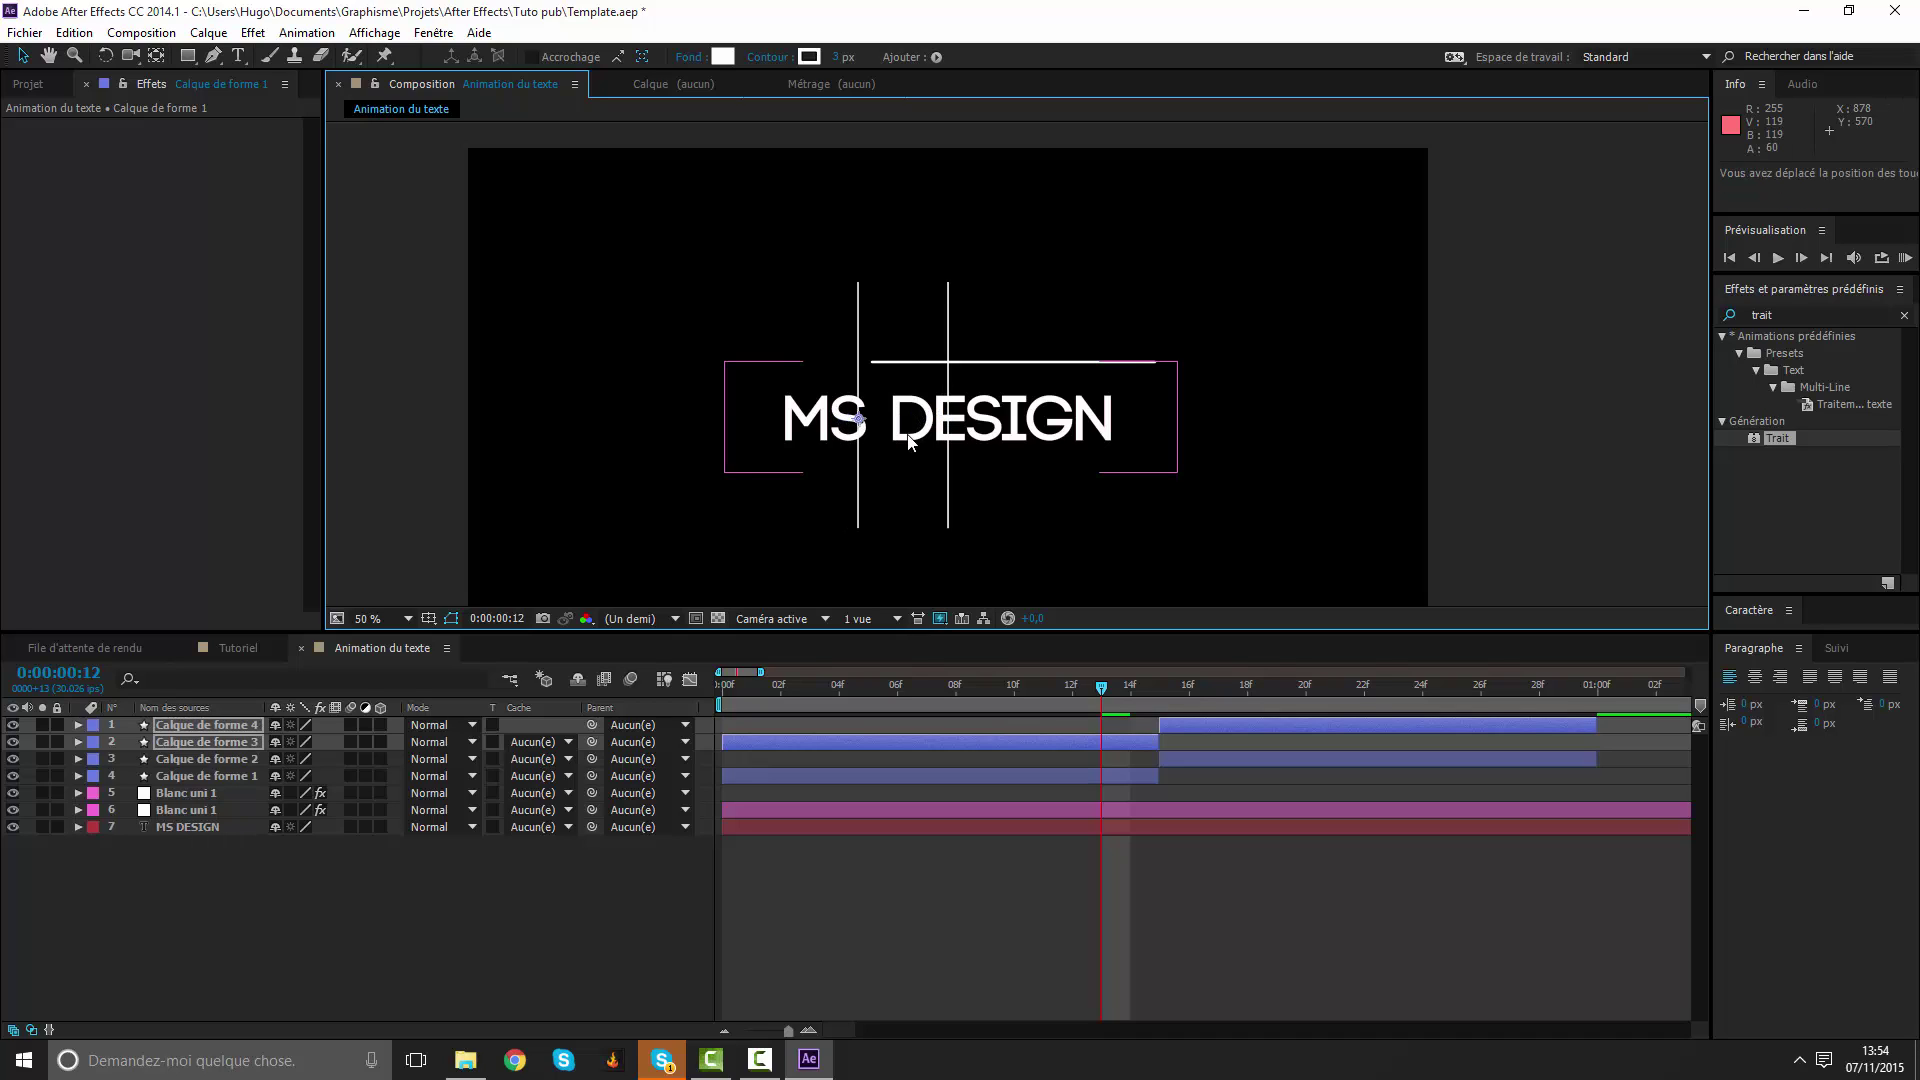
Duplicate the pair again, place it above Calque de forme 4, and nudge the new line right.
{"action": "key", "text": "ctrl+d"}
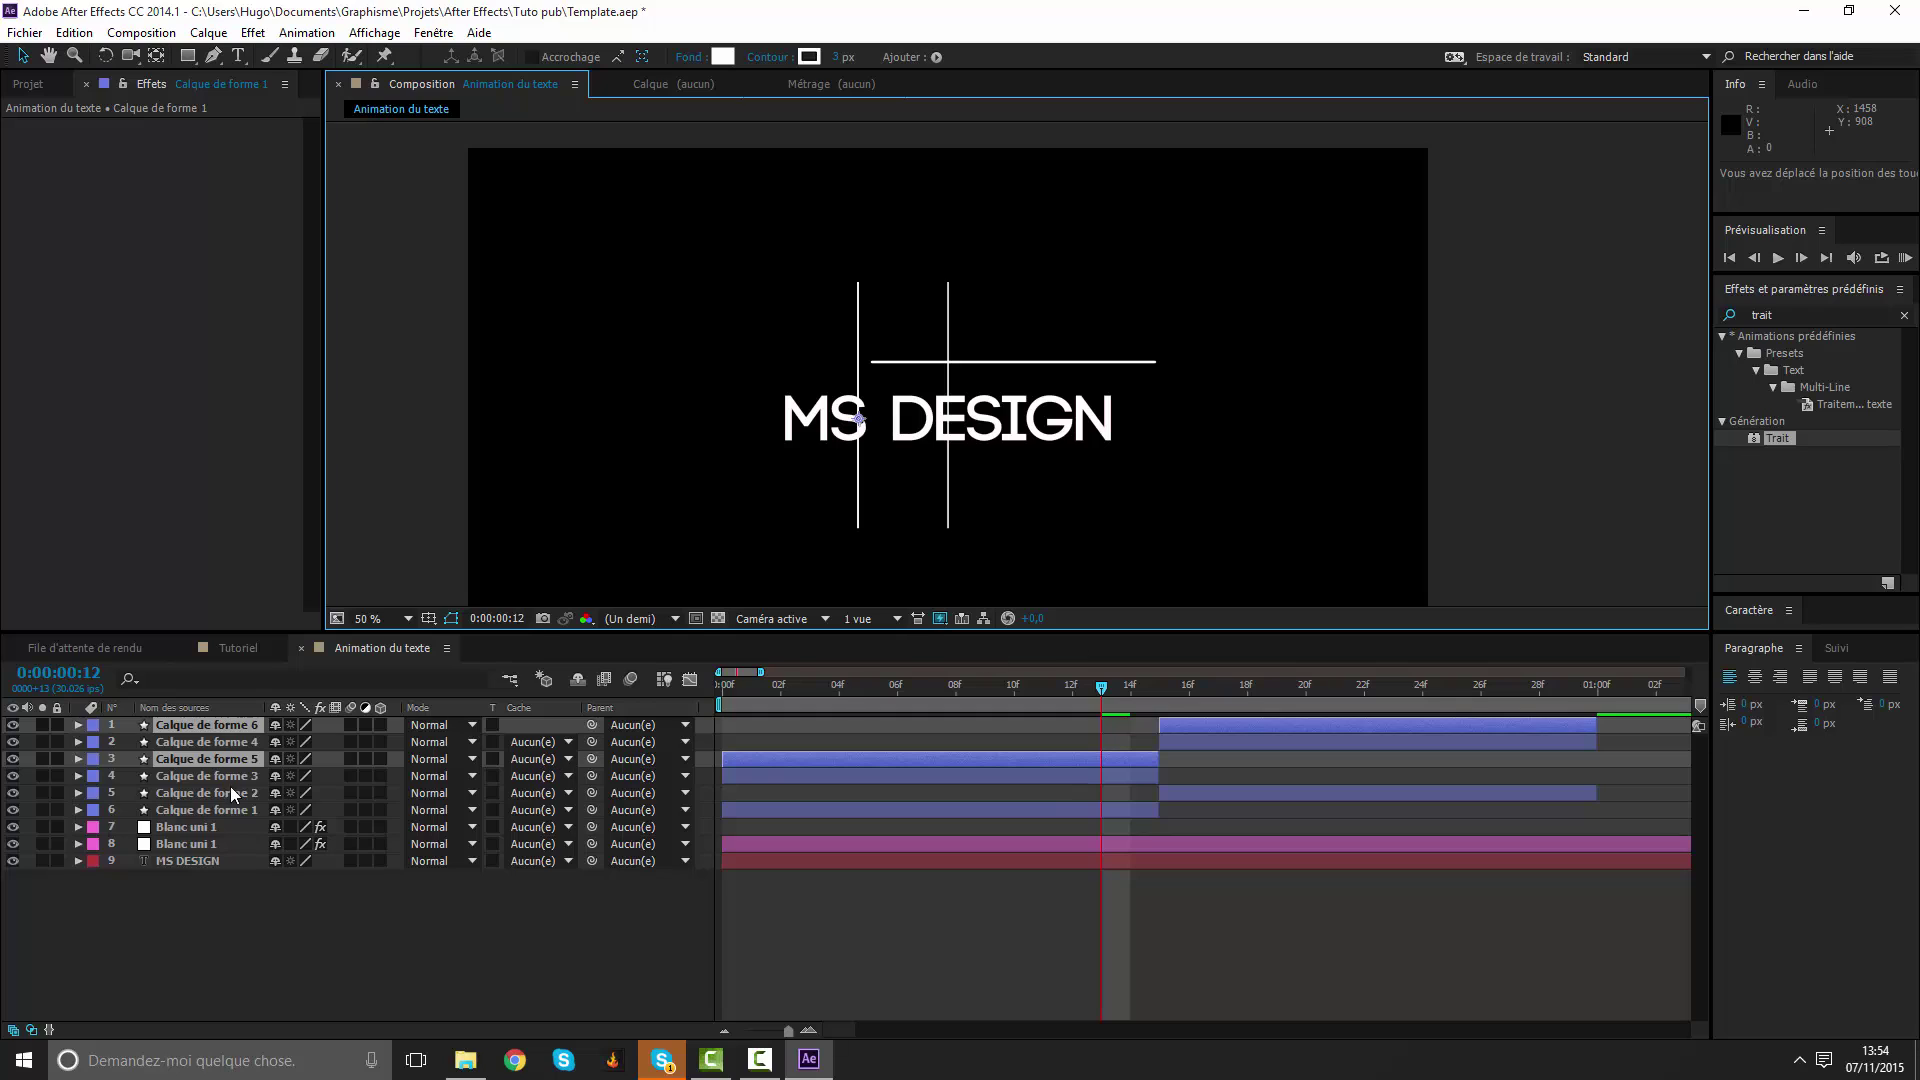
{"action": "left_click_drag", "start_coordinate": [219, 754], "coordinate": [221, 741]}
{"action": "key", "text": "shift+Right"}
{"action": "key", "text": "shift+Right"}
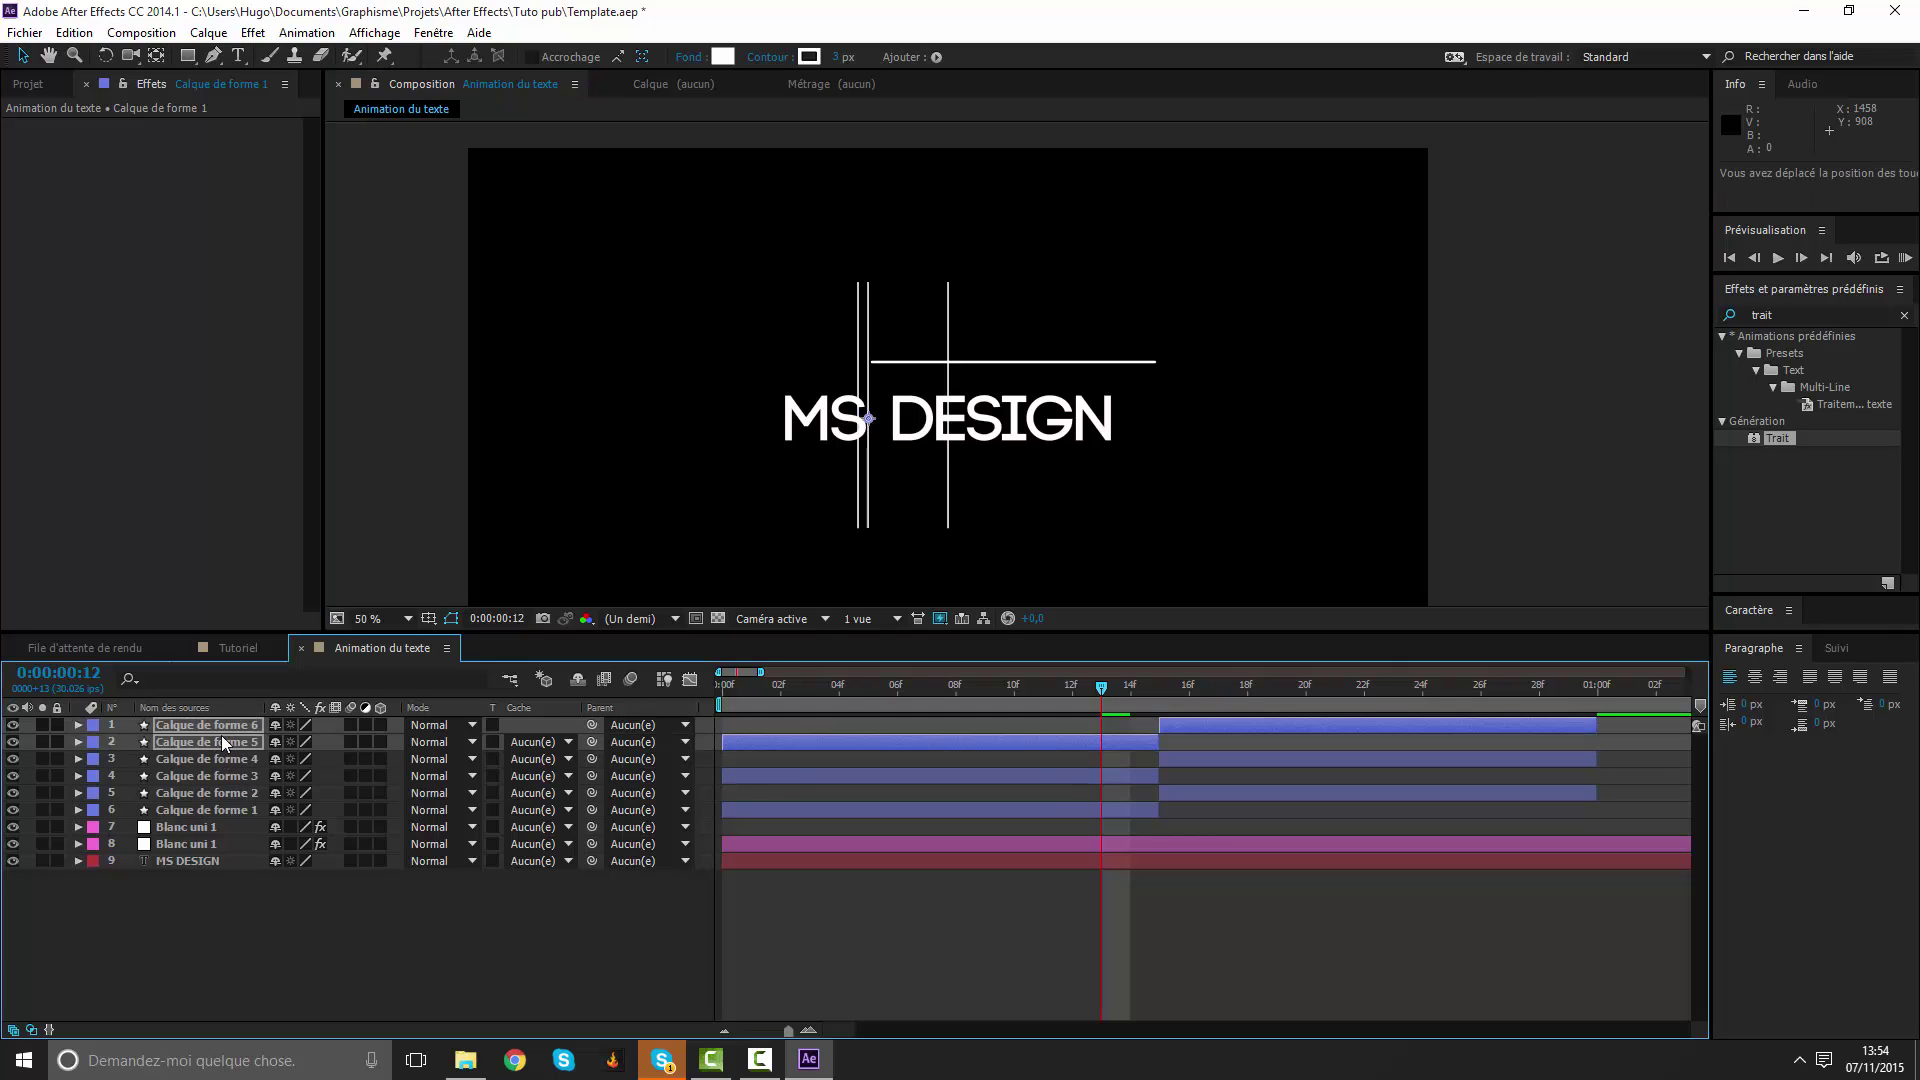
{"action": "key", "text": "shift+Right"}
{"action": "key", "text": "shift+Right"}
{"action": "key", "text": "shift+Right"}
{"action": "key", "text": "shift+Right"}
{"action": "key", "text": "shift+Right"}
{"action": "key", "text": "shift+Right"}
{"action": "key", "text": "shift+Right"}
{"action": "key", "text": "shift+Right"}
{"action": "left_click", "coordinate": [976, 968]}
Preview the finished line animation, stop back at frame 12, and show the Project panel.
{"action": "left_click_drag", "start_coordinate": [1098, 690], "coordinate": [724, 690]}
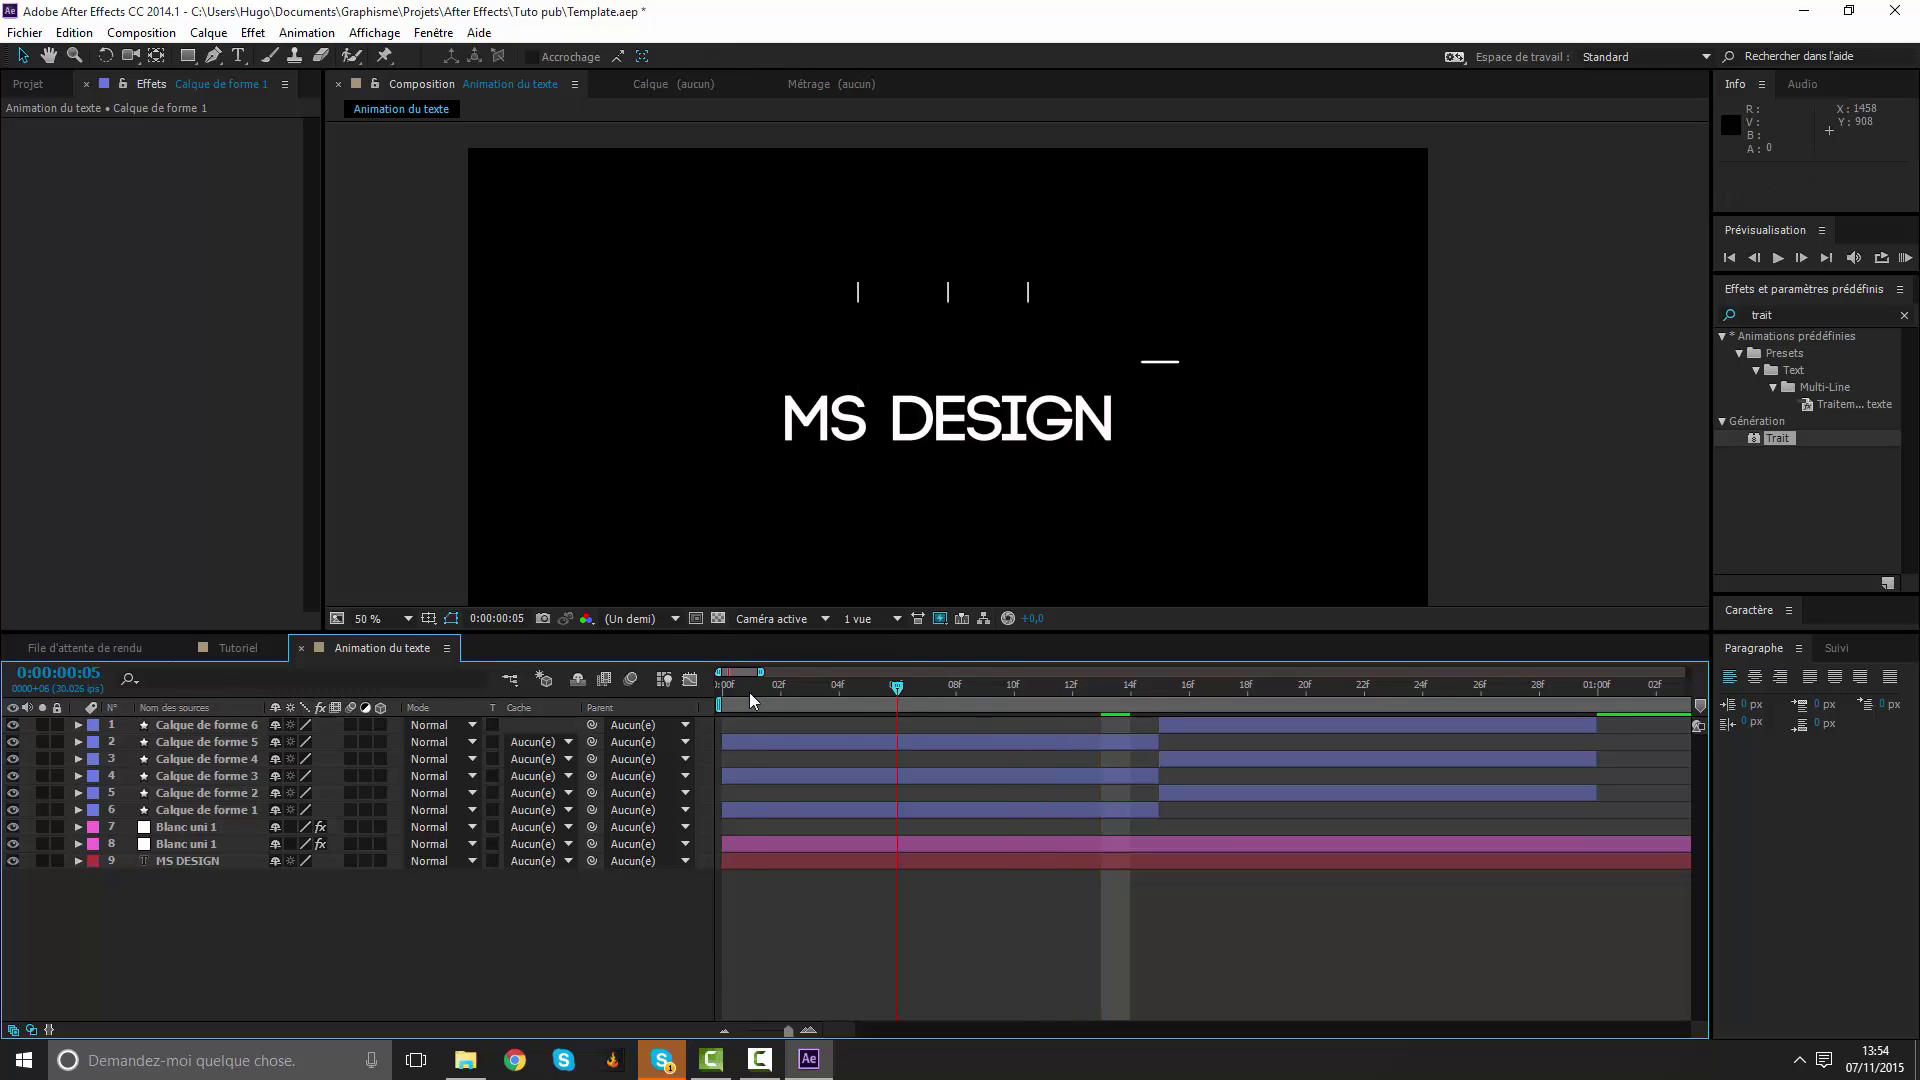
{"action": "key", "text": "space"}
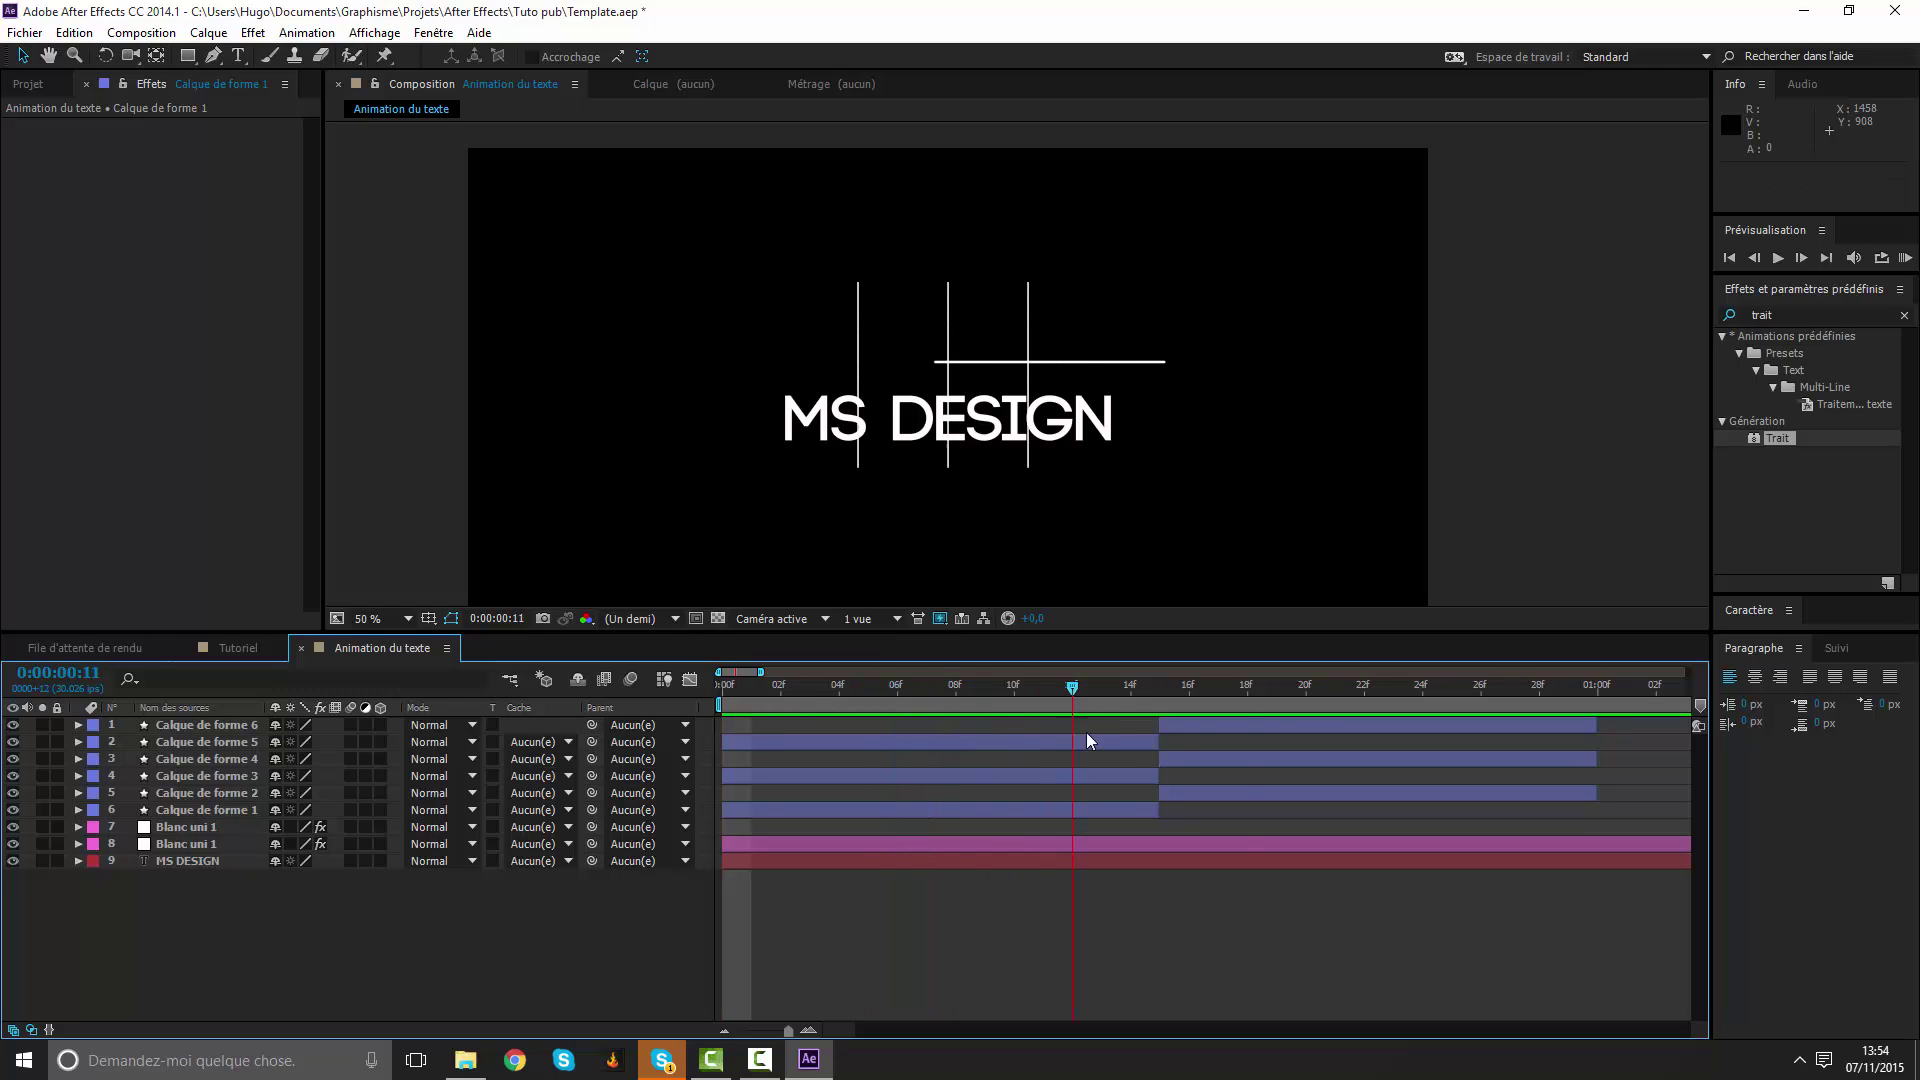
{"action": "left_click", "coordinate": [1299, 724]}
{"action": "left_click_drag", "start_coordinate": [1304, 687], "coordinate": [1100, 687]}
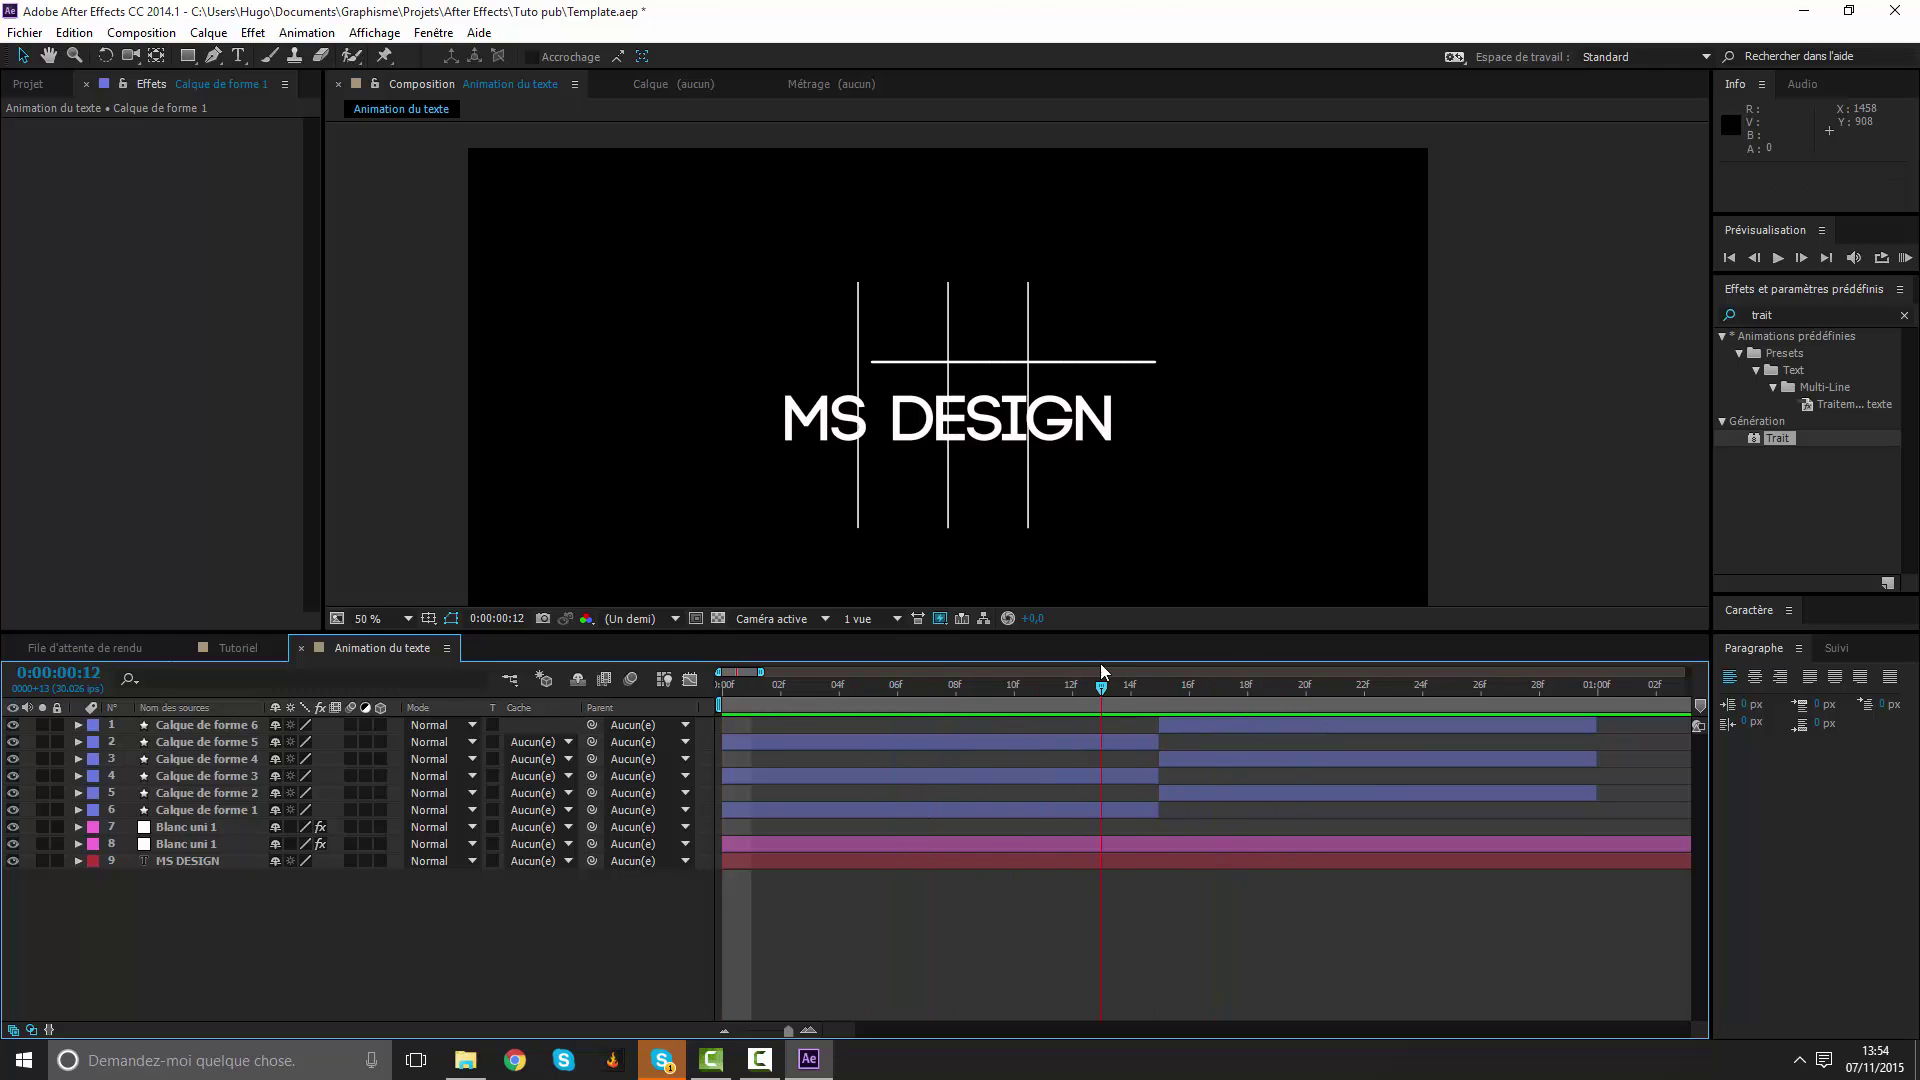
{"action": "left_click", "coordinate": [50, 84]}
{"action": "left_click", "coordinate": [178, 560]}
Drag Animation du texte into Tutoriel's timeline above the lake photo and RAM-preview it.
{"action": "left_click", "coordinate": [256, 646]}
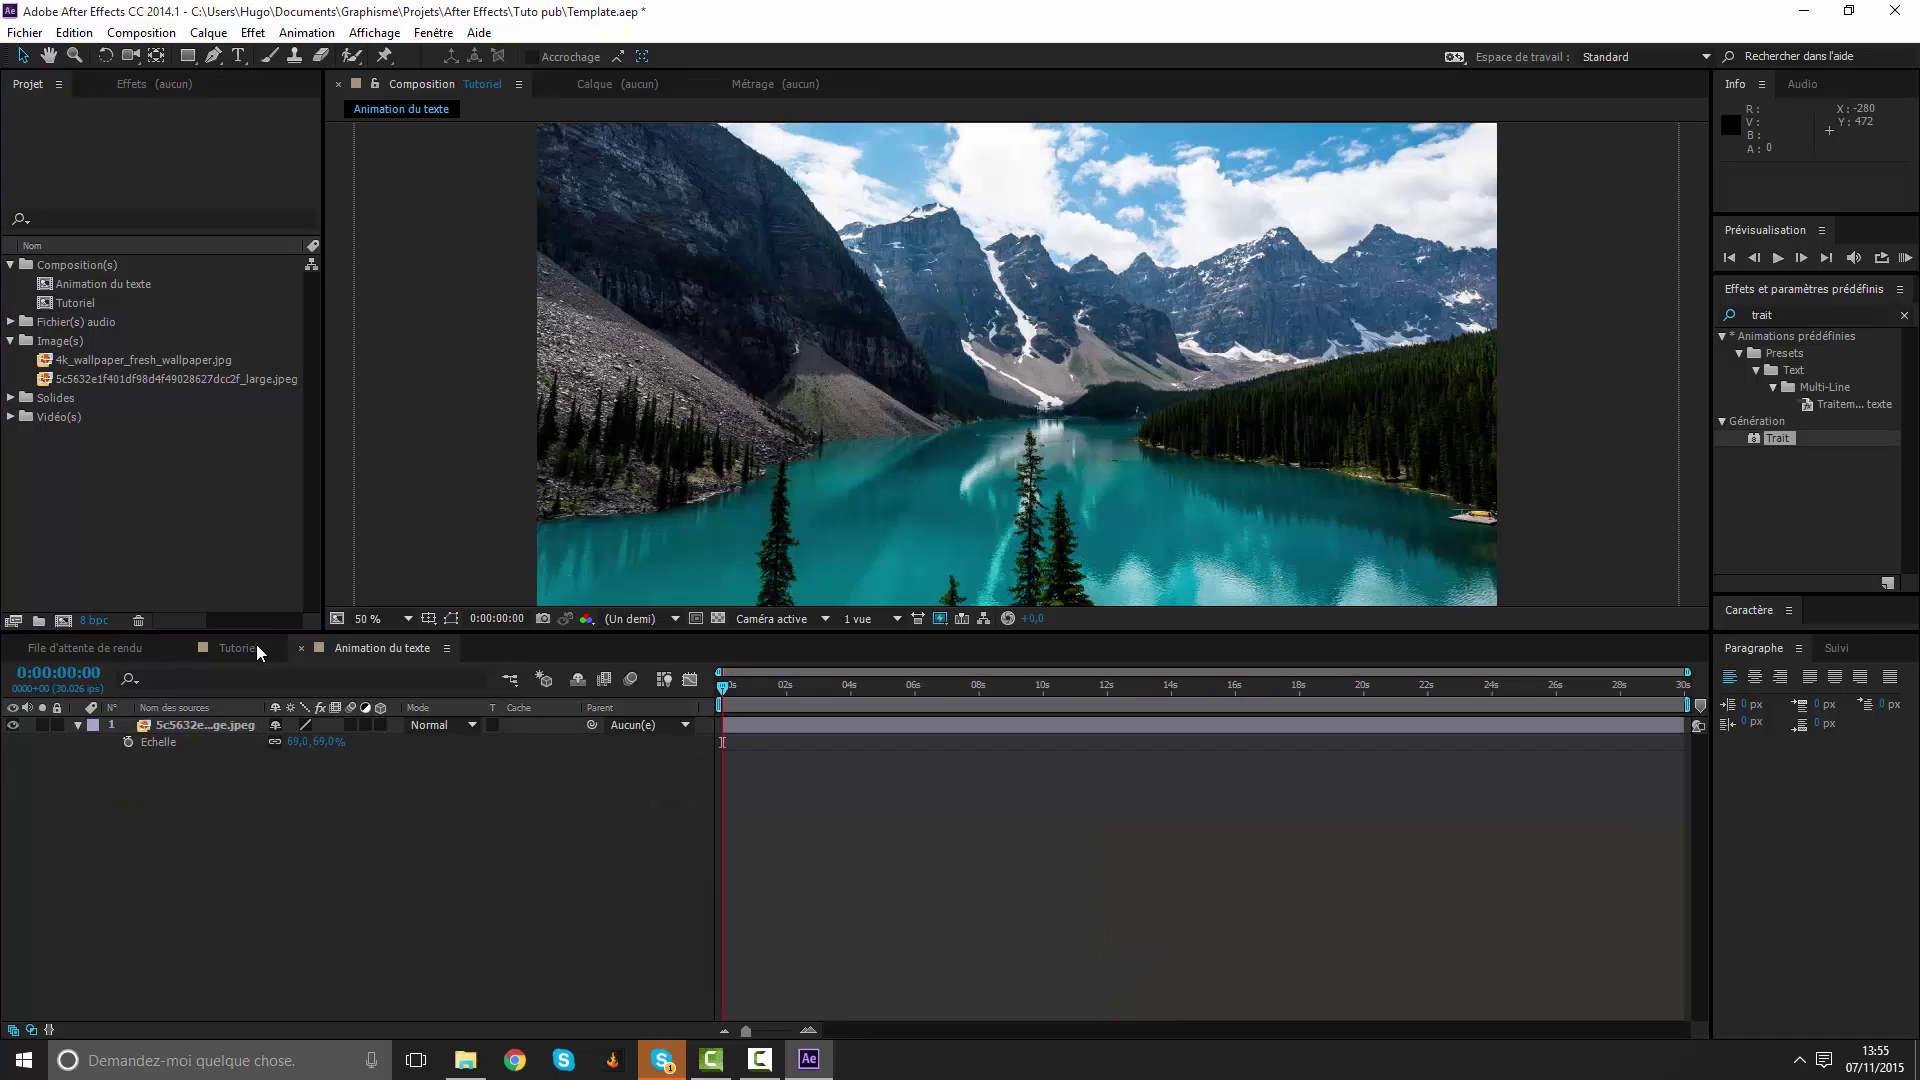
{"action": "left_click", "coordinate": [770, 690]}
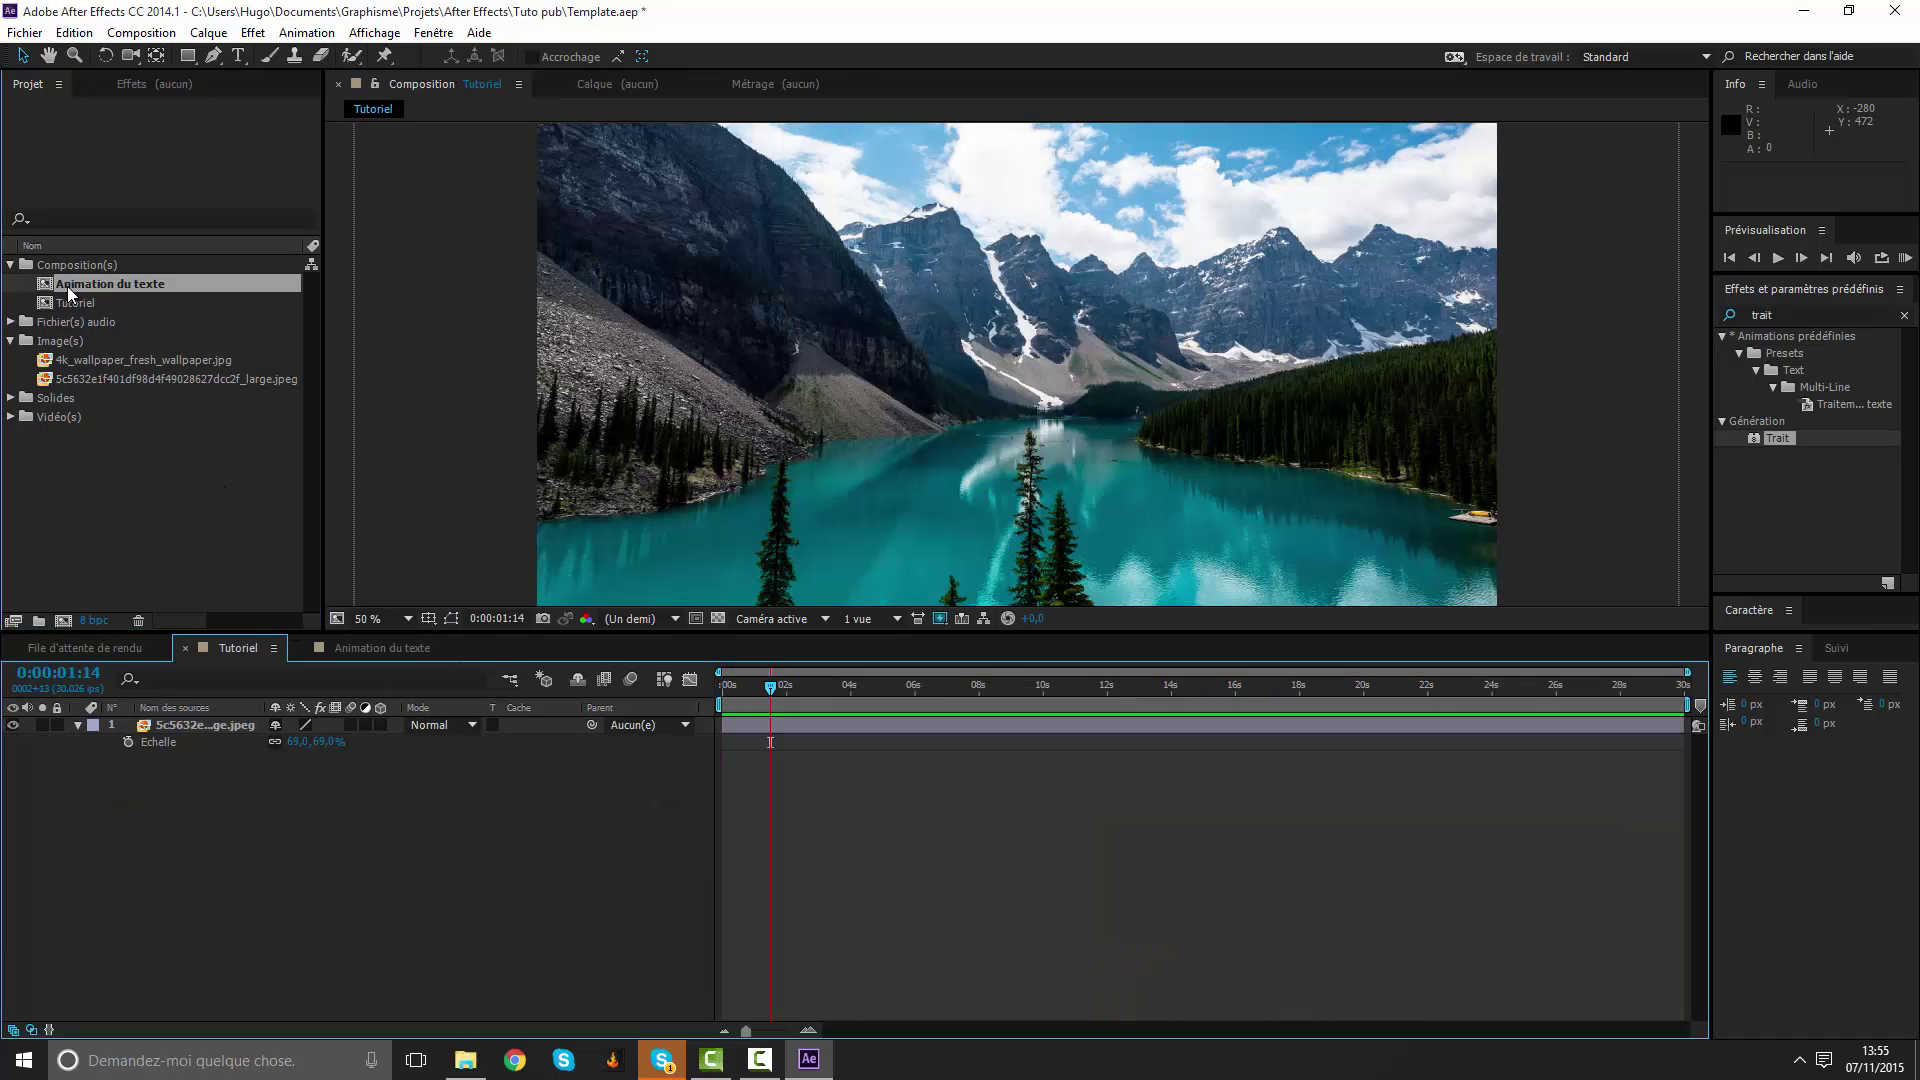
{"action": "mouse_move", "coordinate": [68, 286]}
{"action": "left_mouse_down"}
{"action": "mouse_move", "coordinate": [706, 718]}
{"action": "mouse_move", "coordinate": [686, 692]}
{"action": "left_mouse_up"}
{"action": "key", "text": "KP_0"}
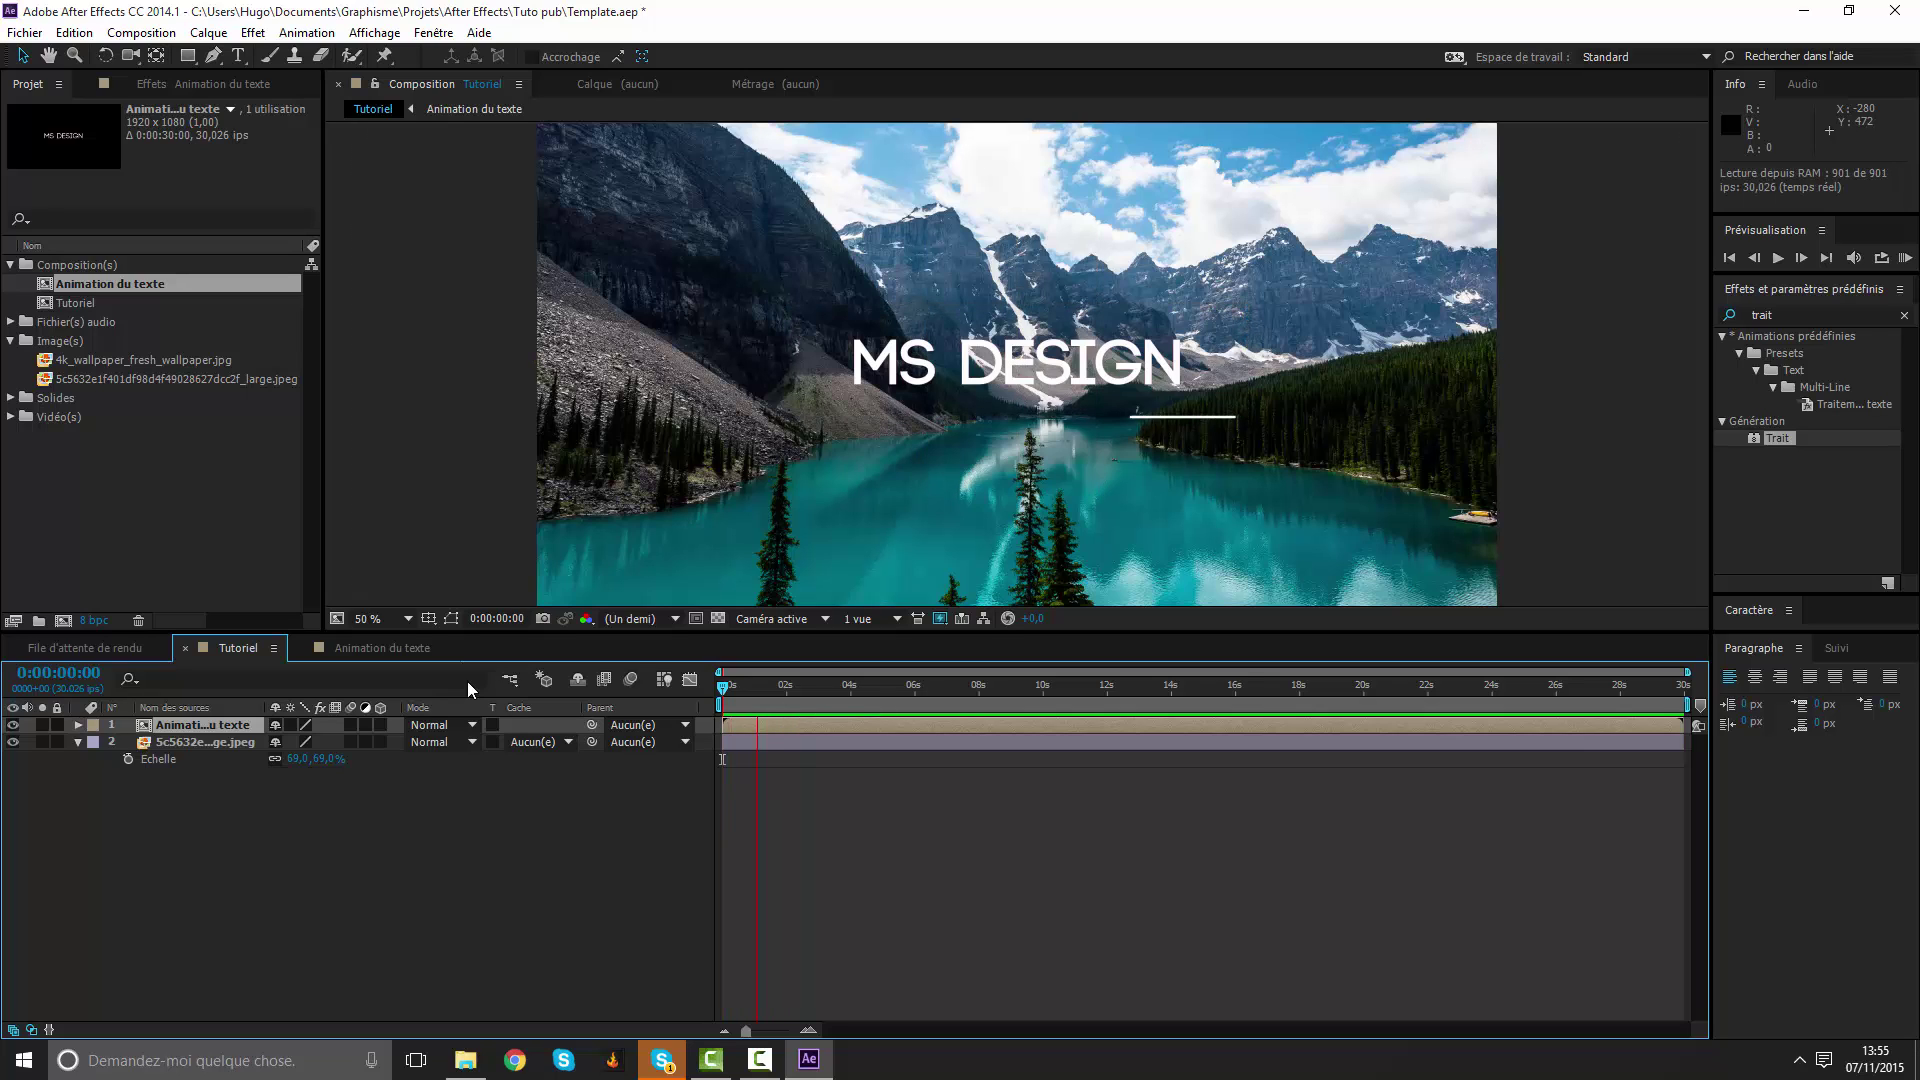
{"action": "key", "text": "space"}
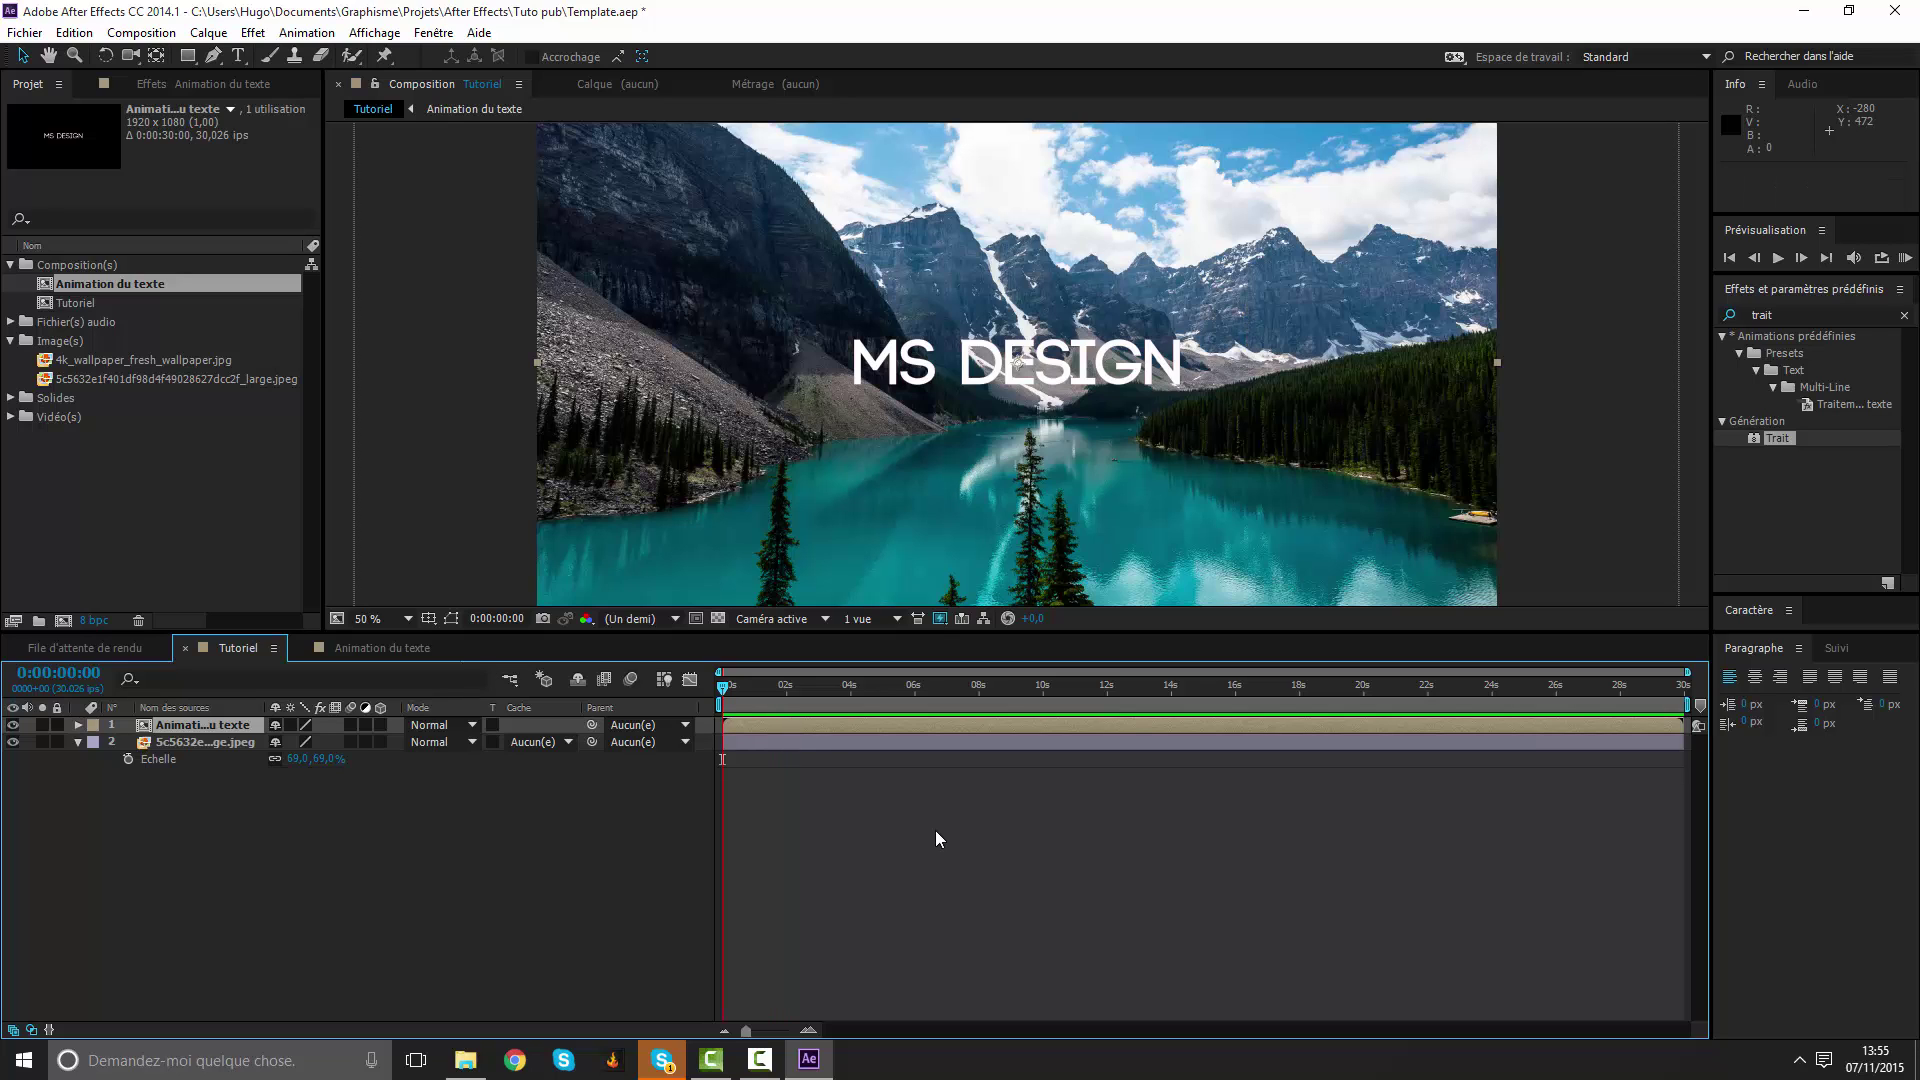
Add a new camera, Caméra 1, to Tutoriel with default settings.
{"action": "right_click", "coordinate": [814, 842]}
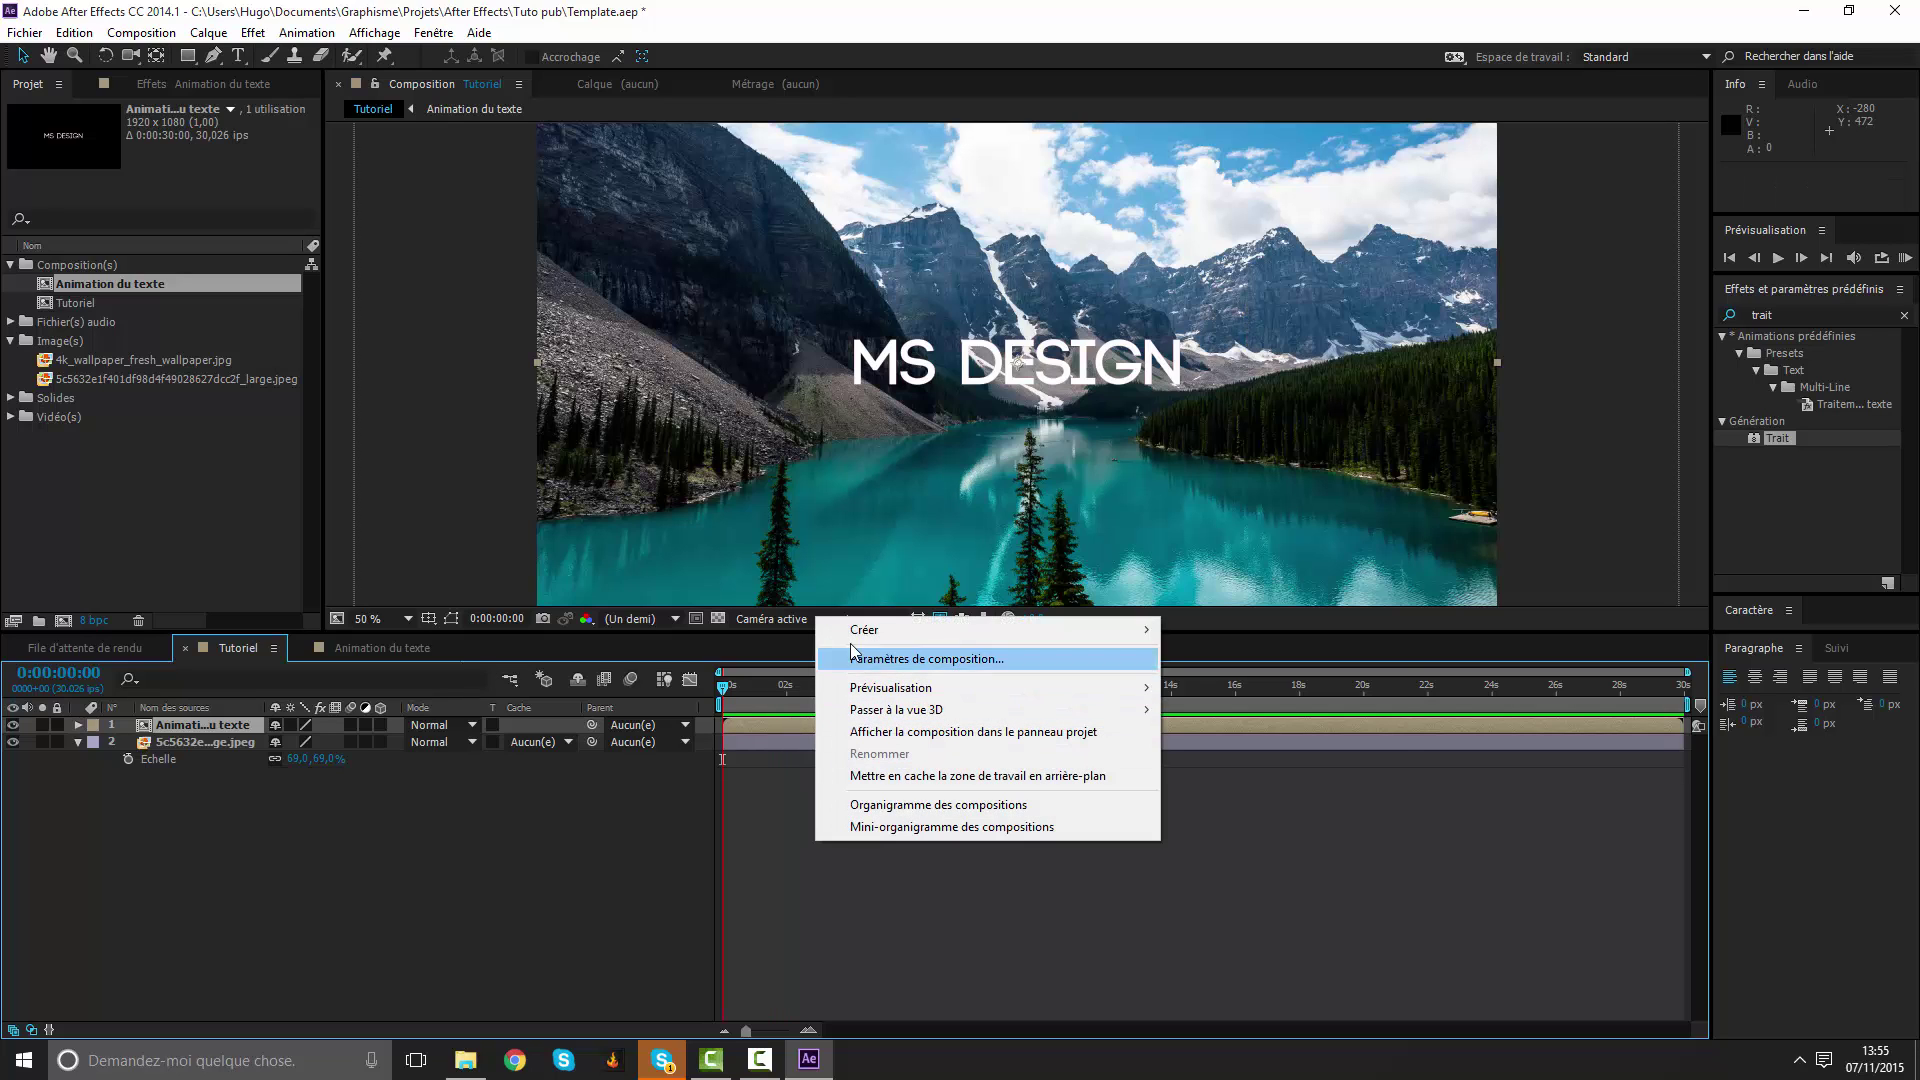
{"action": "mouse_move", "coordinate": [862, 632]}
{"action": "left_click", "coordinate": [1234, 720]}
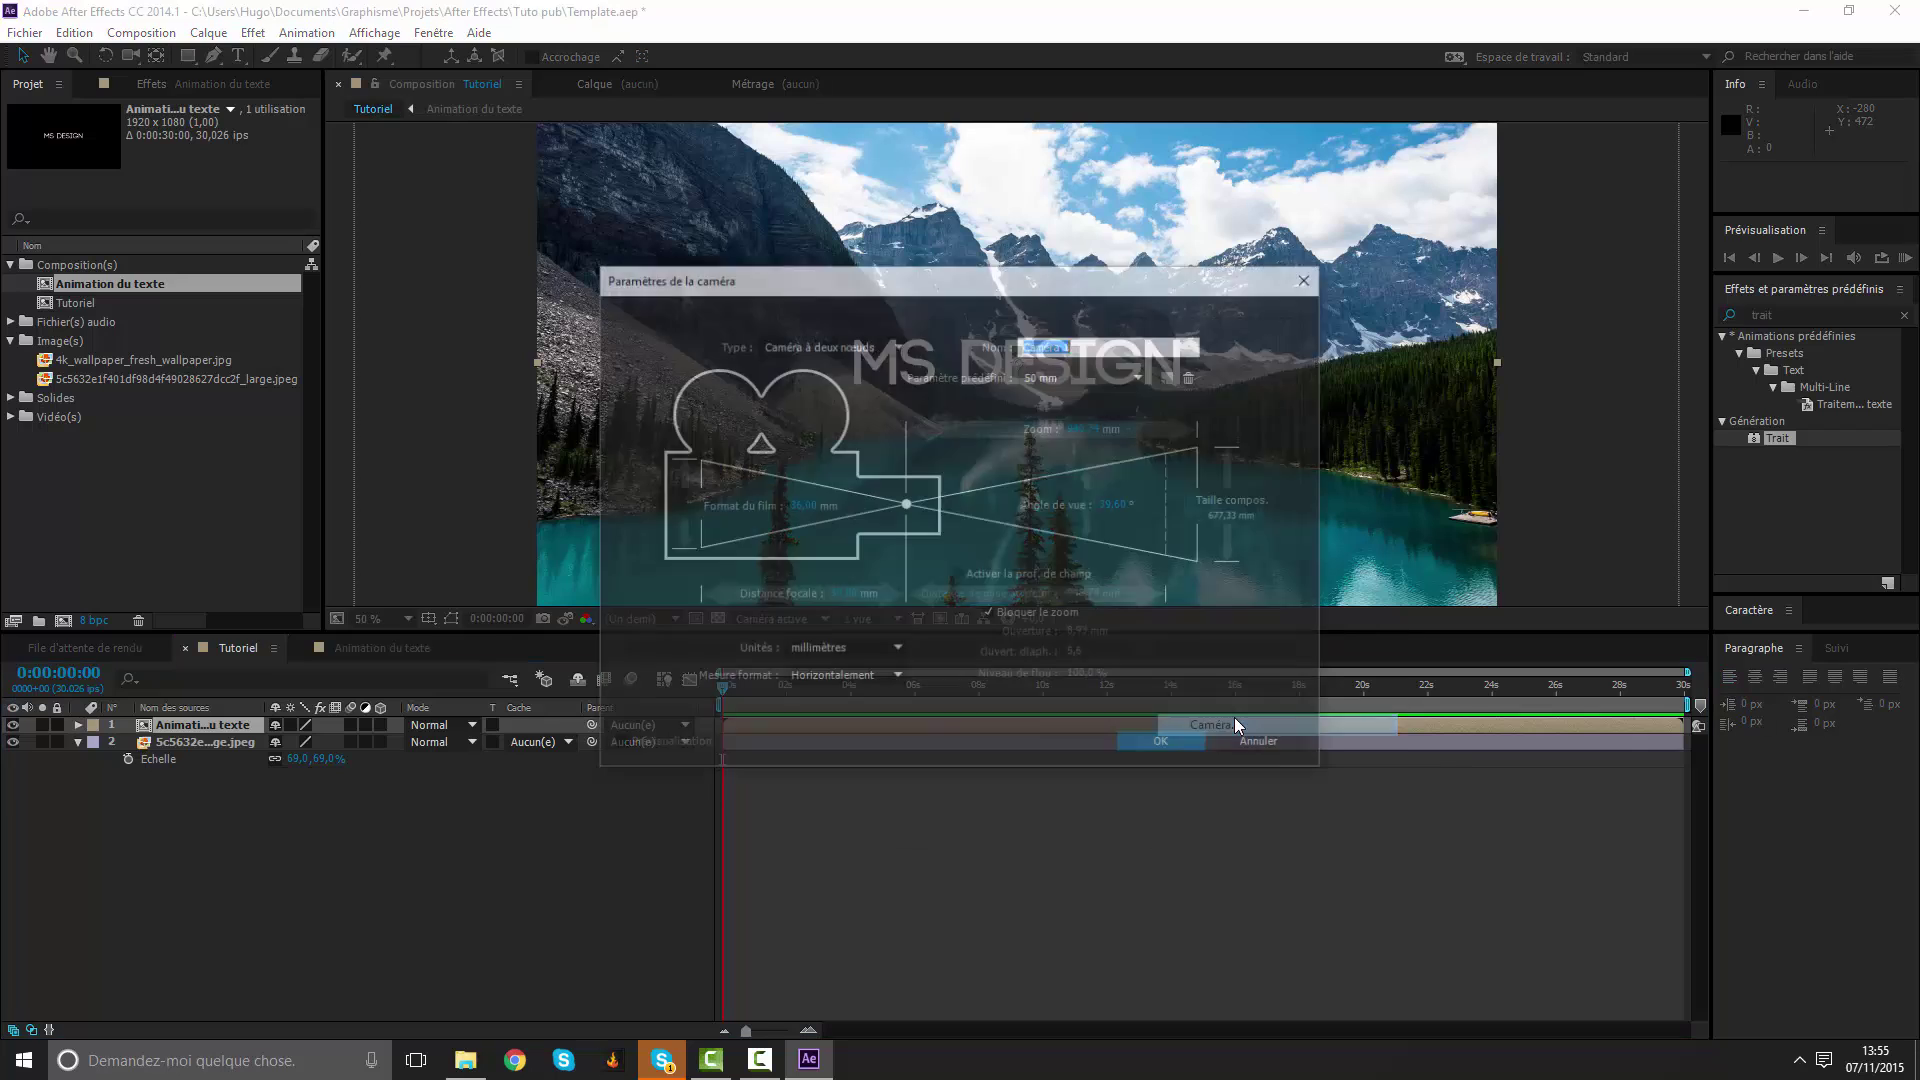
{"action": "left_click", "coordinate": [1136, 740]}
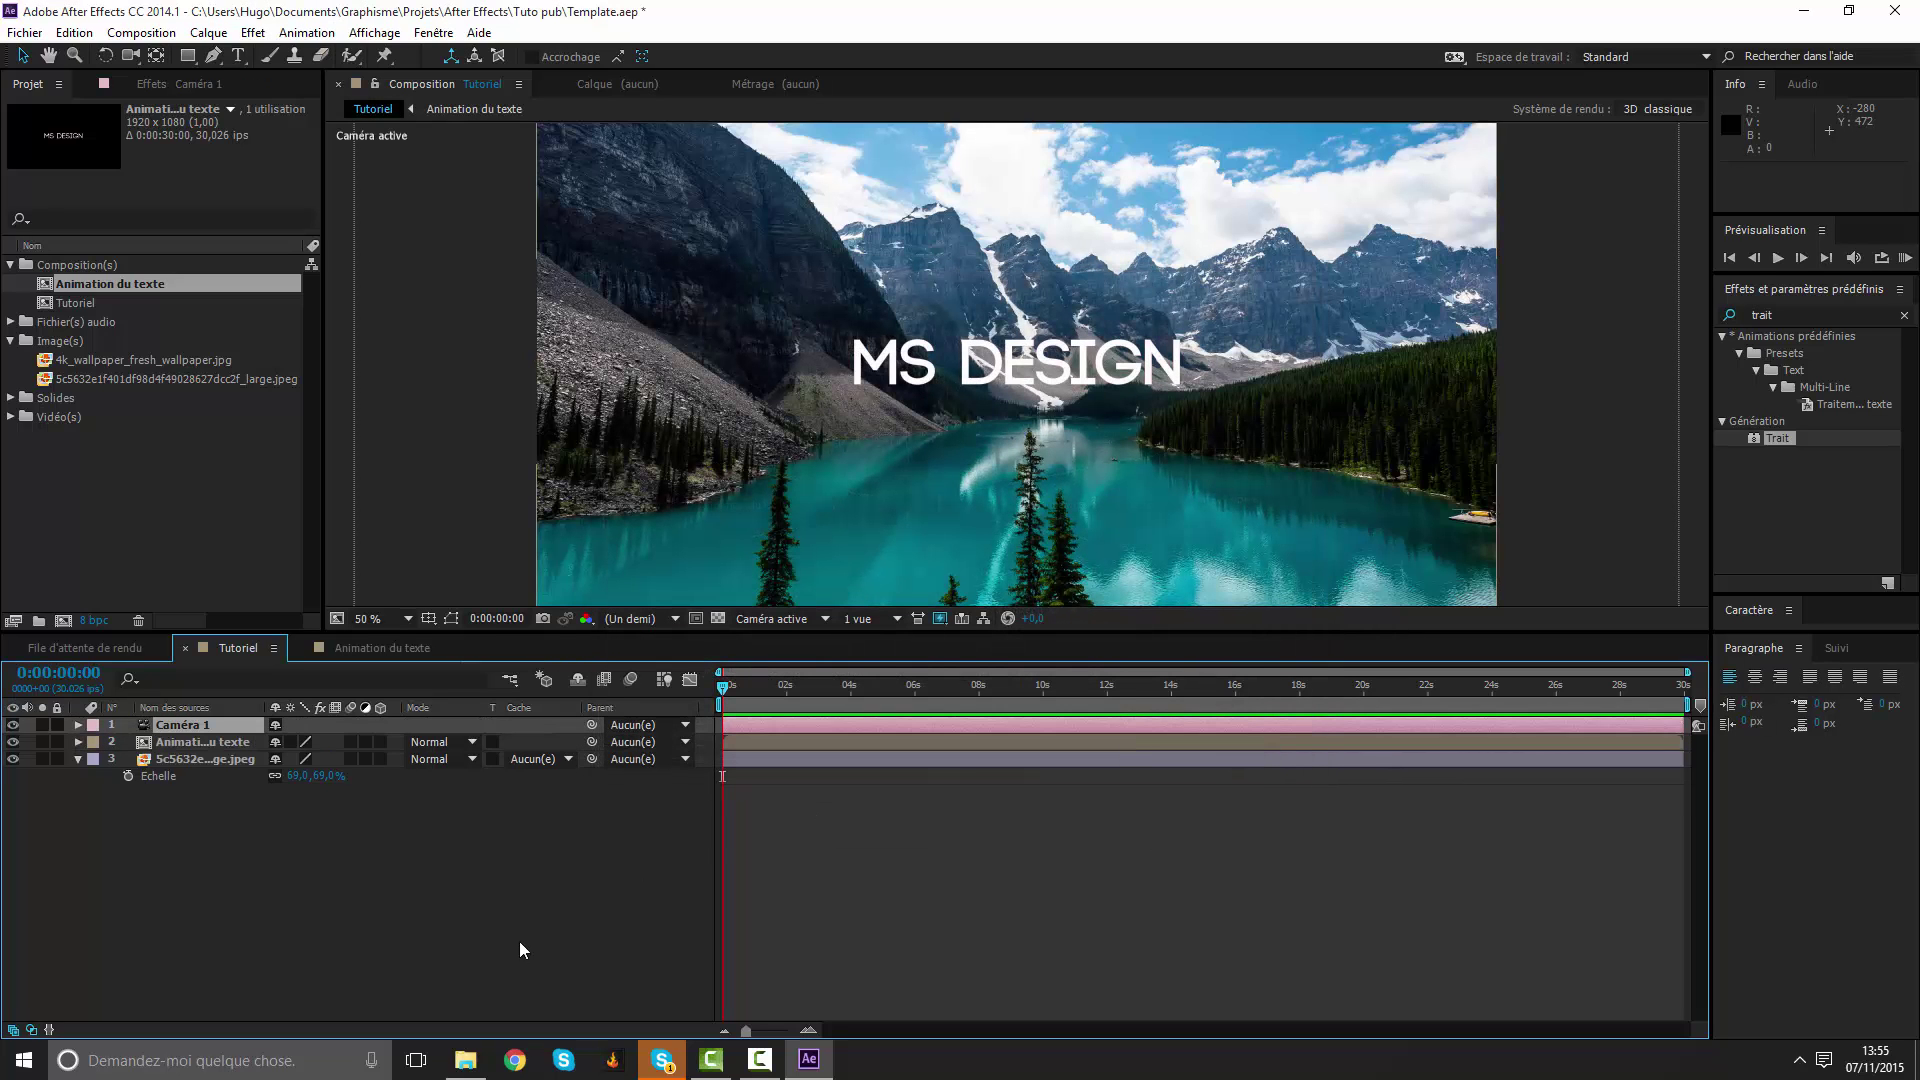
Switch the lake photo layer to 3D.
{"action": "left_click", "coordinate": [214, 760]}
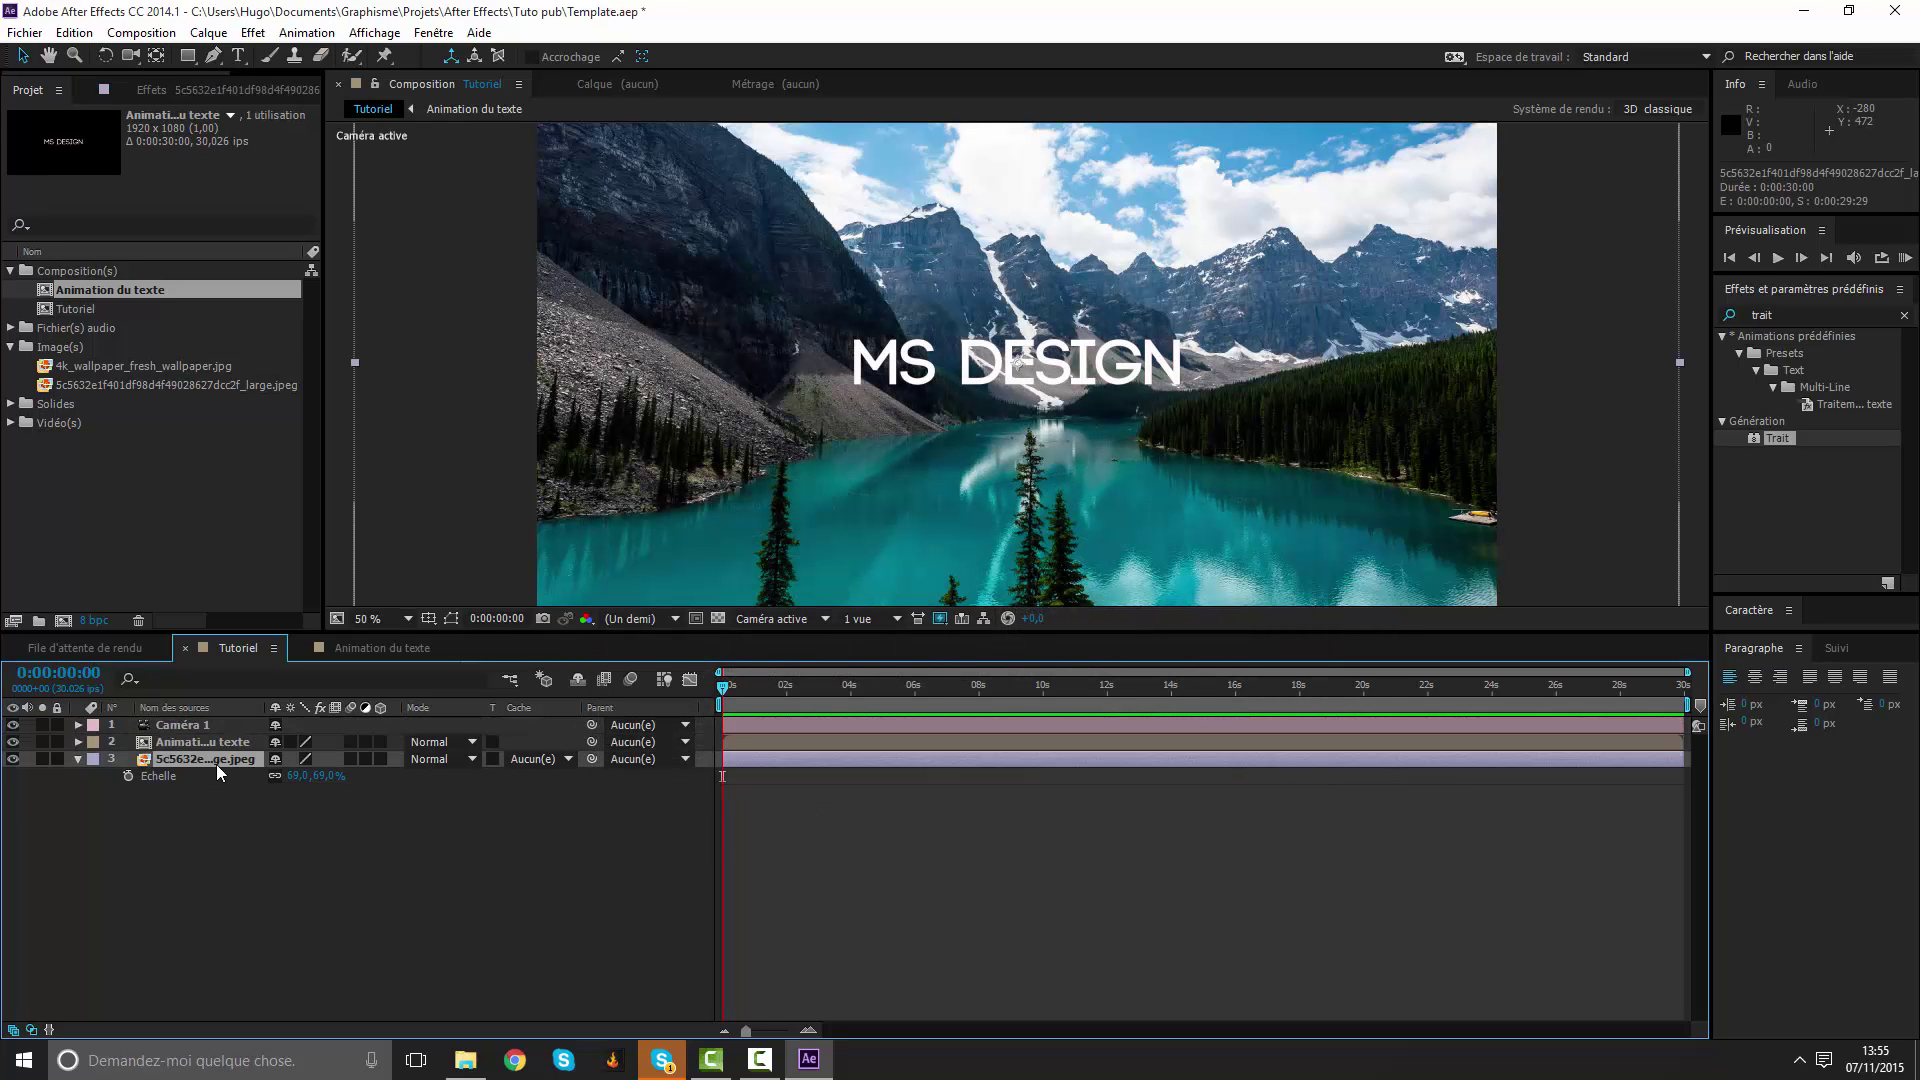
{"action": "left_click", "coordinate": [380, 759]}
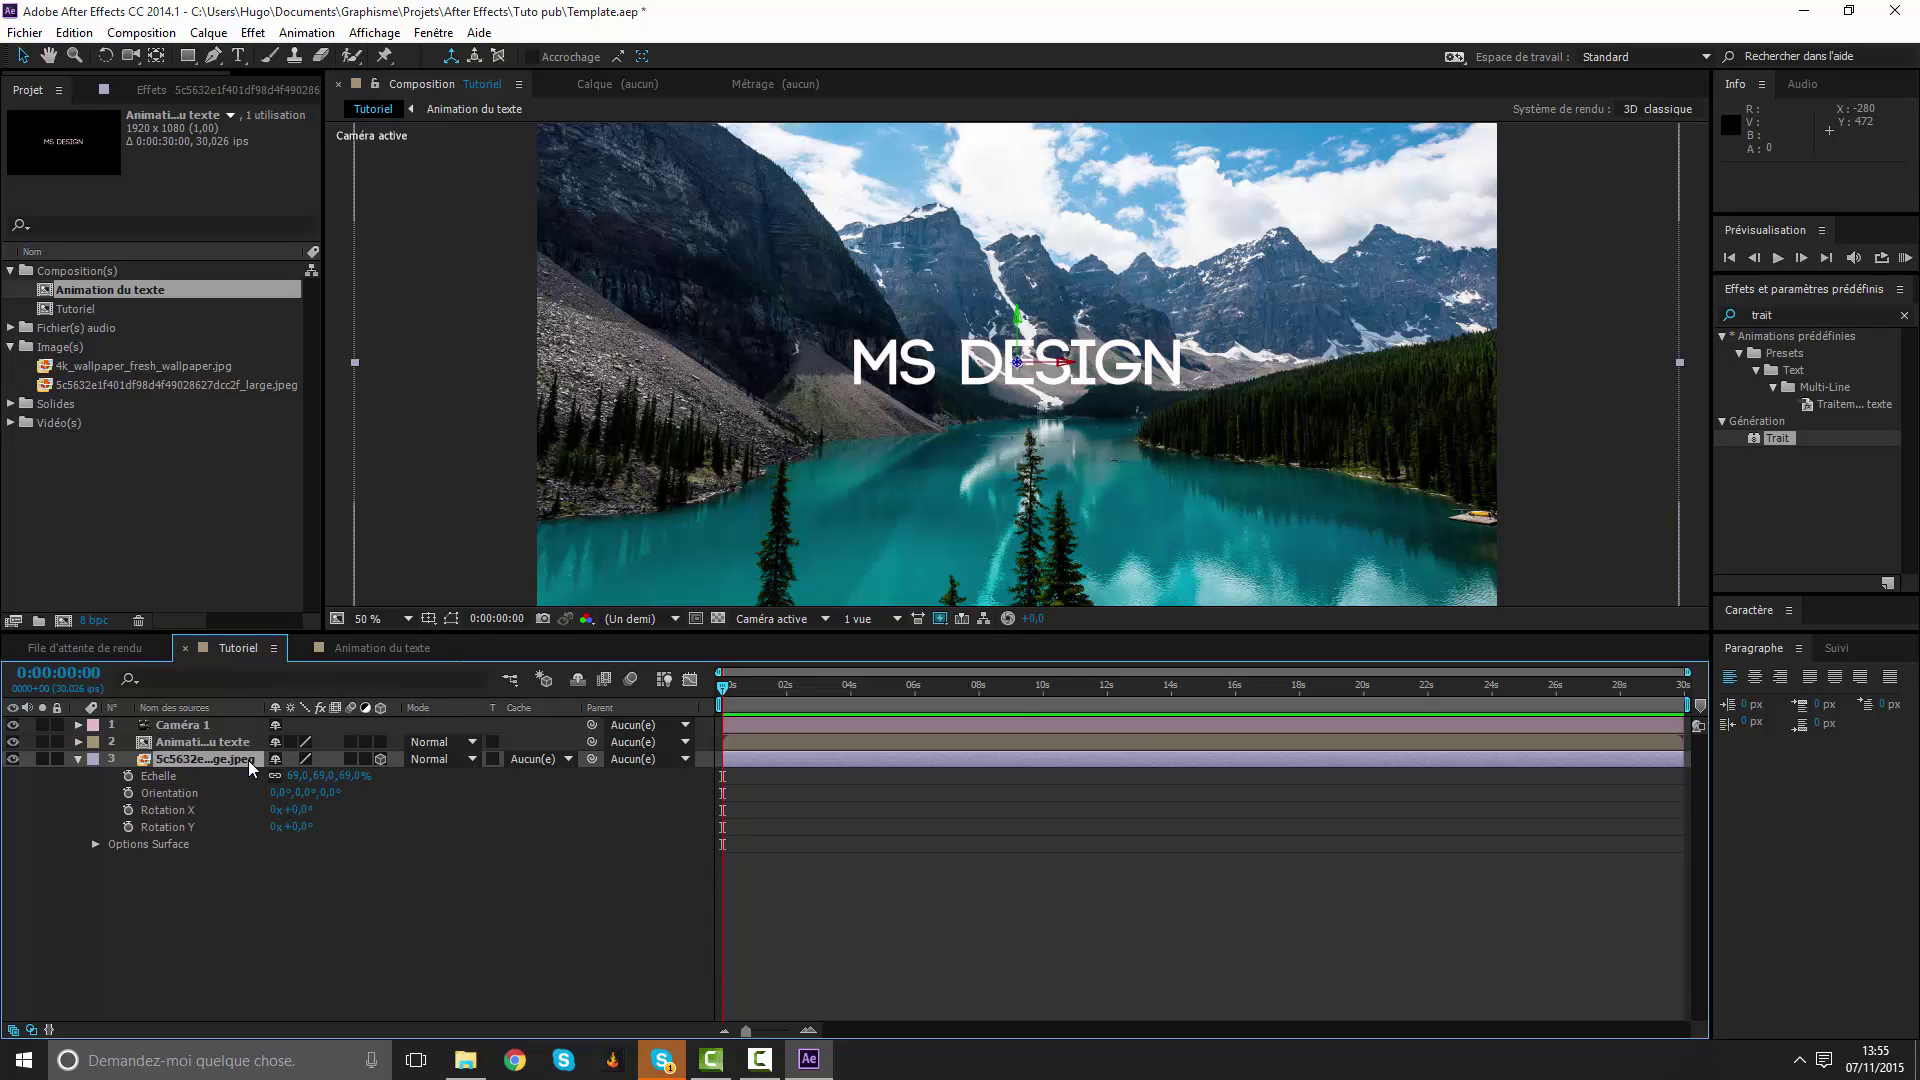
{"action": "left_click", "coordinate": [260, 746]}
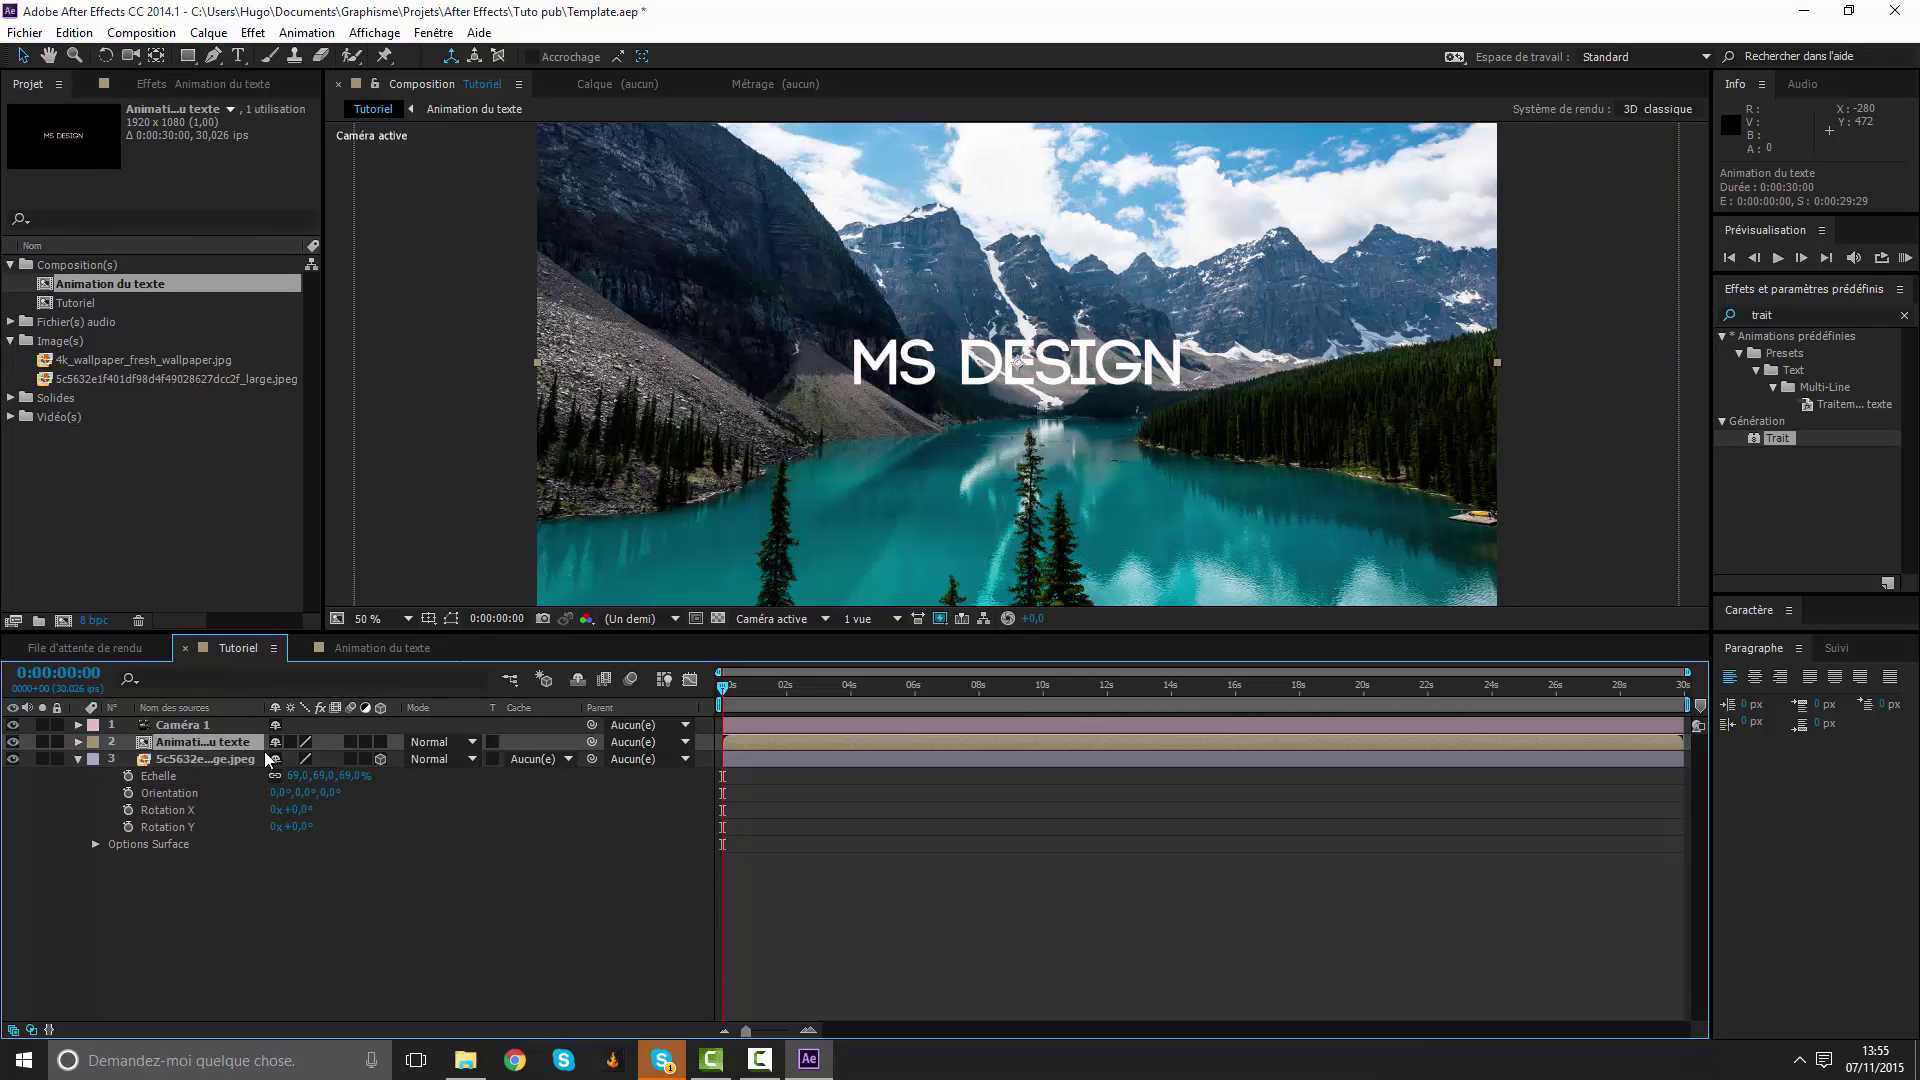
Make the MS DESIGN text layer 3D and push it back in depth, orbiting to check.
{"action": "left_click", "coordinate": [380, 742]}
{"action": "left_click", "coordinate": [129, 60]}
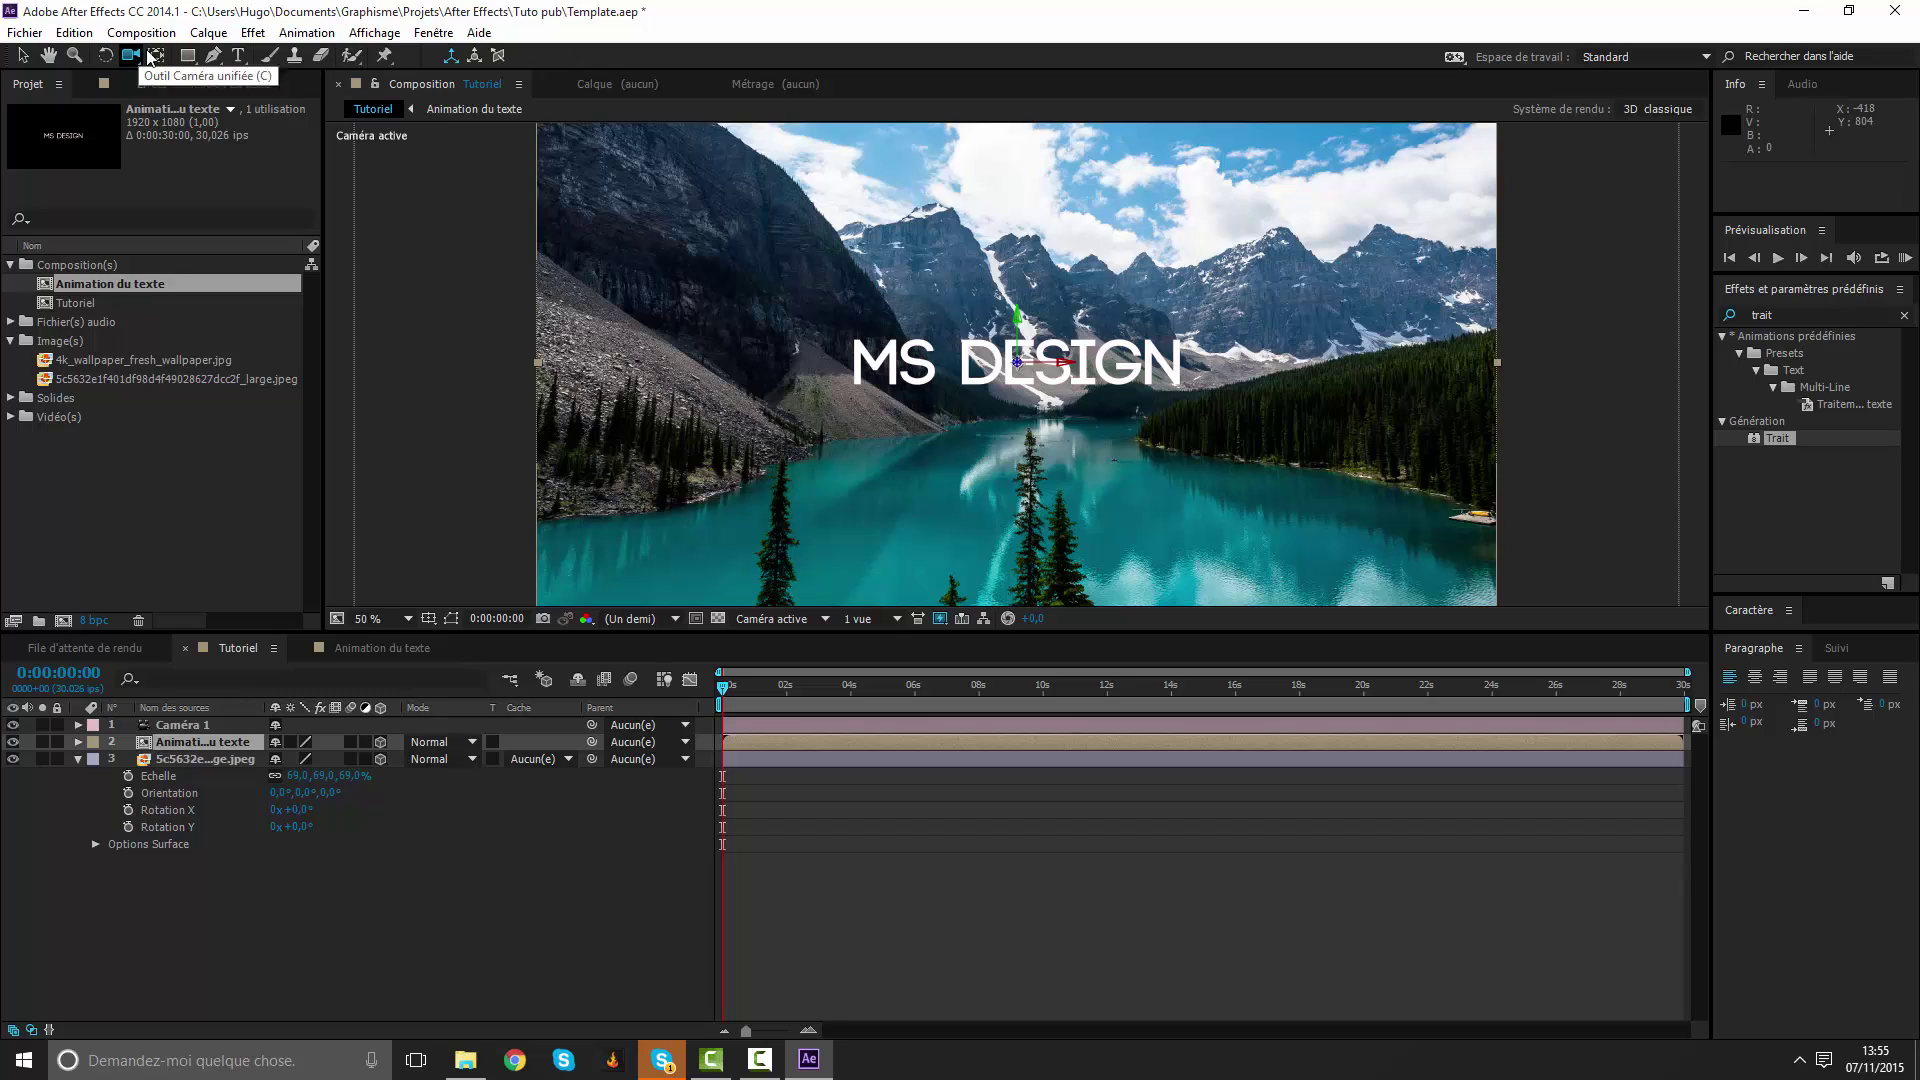
{"action": "left_click_drag", "start_coordinate": [944, 274], "coordinate": [1250, 290]}
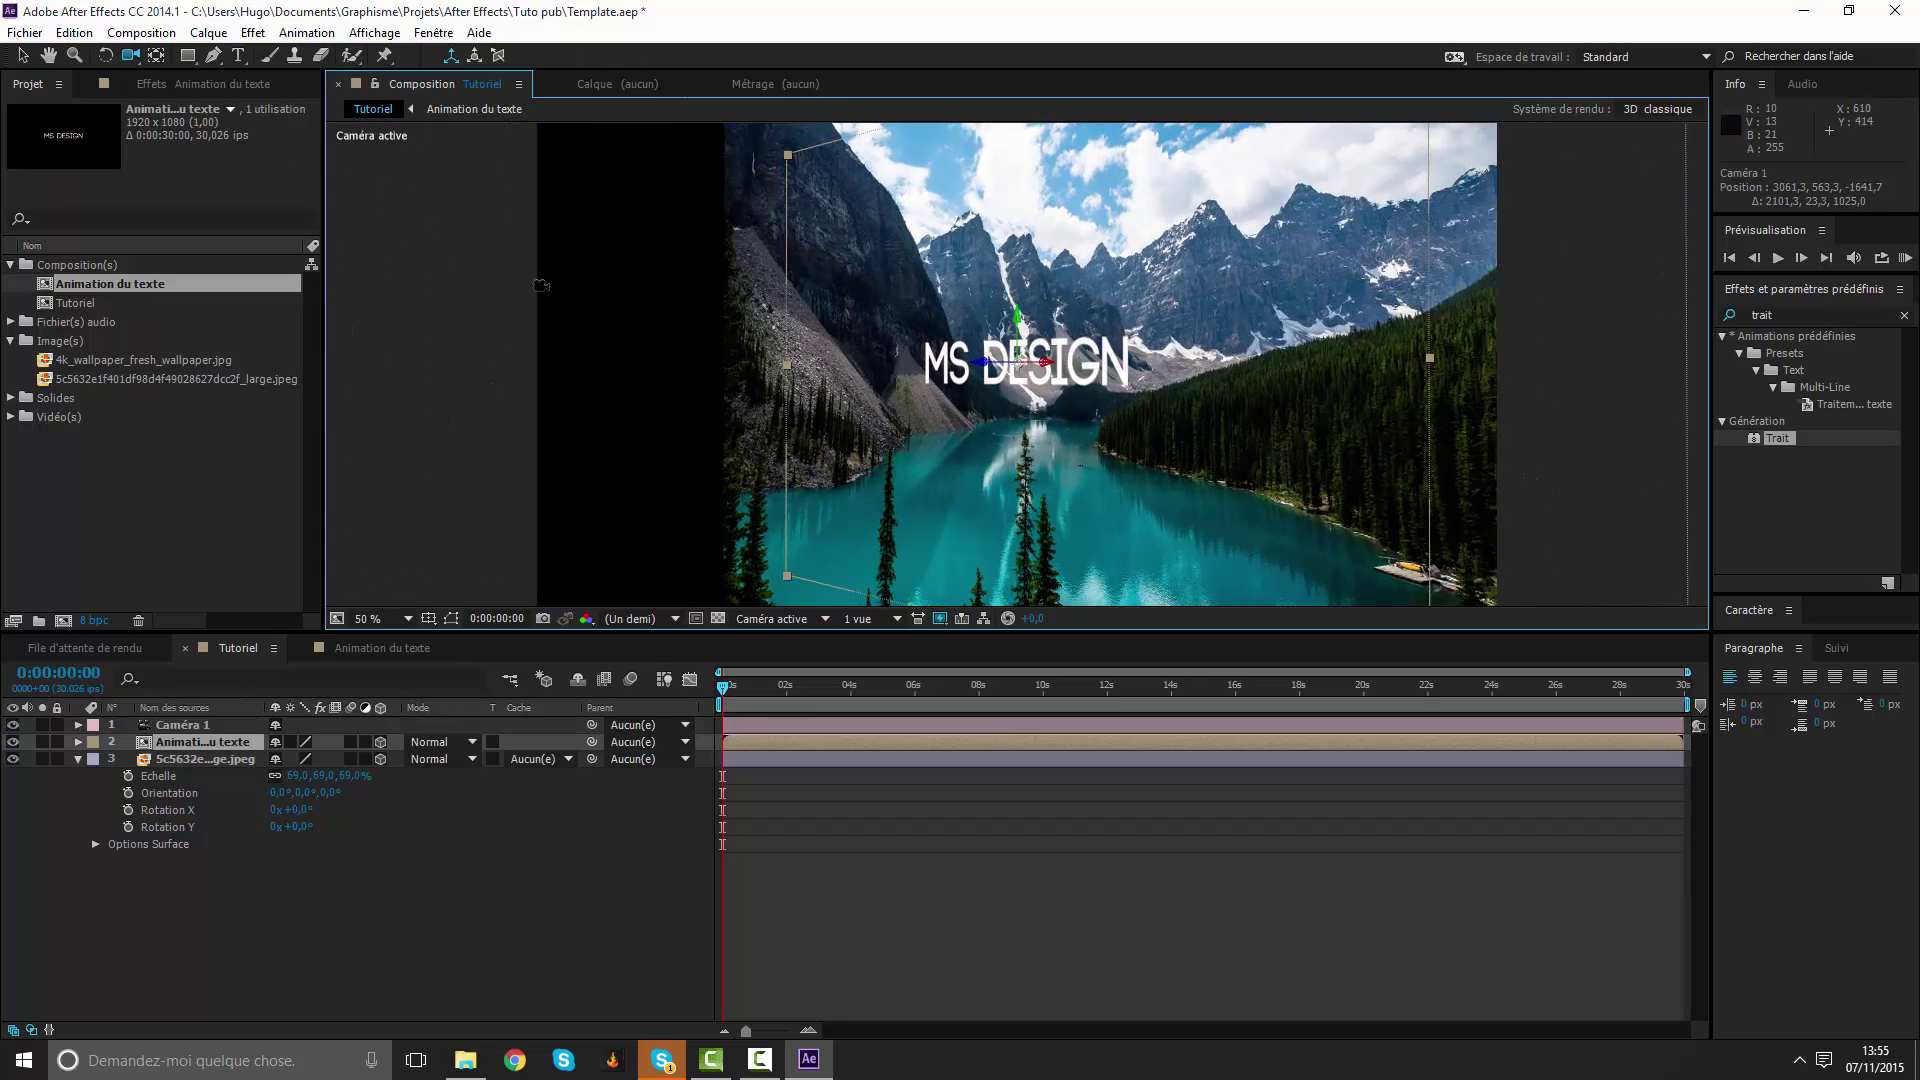
{"action": "left_click", "coordinate": [22, 56]}
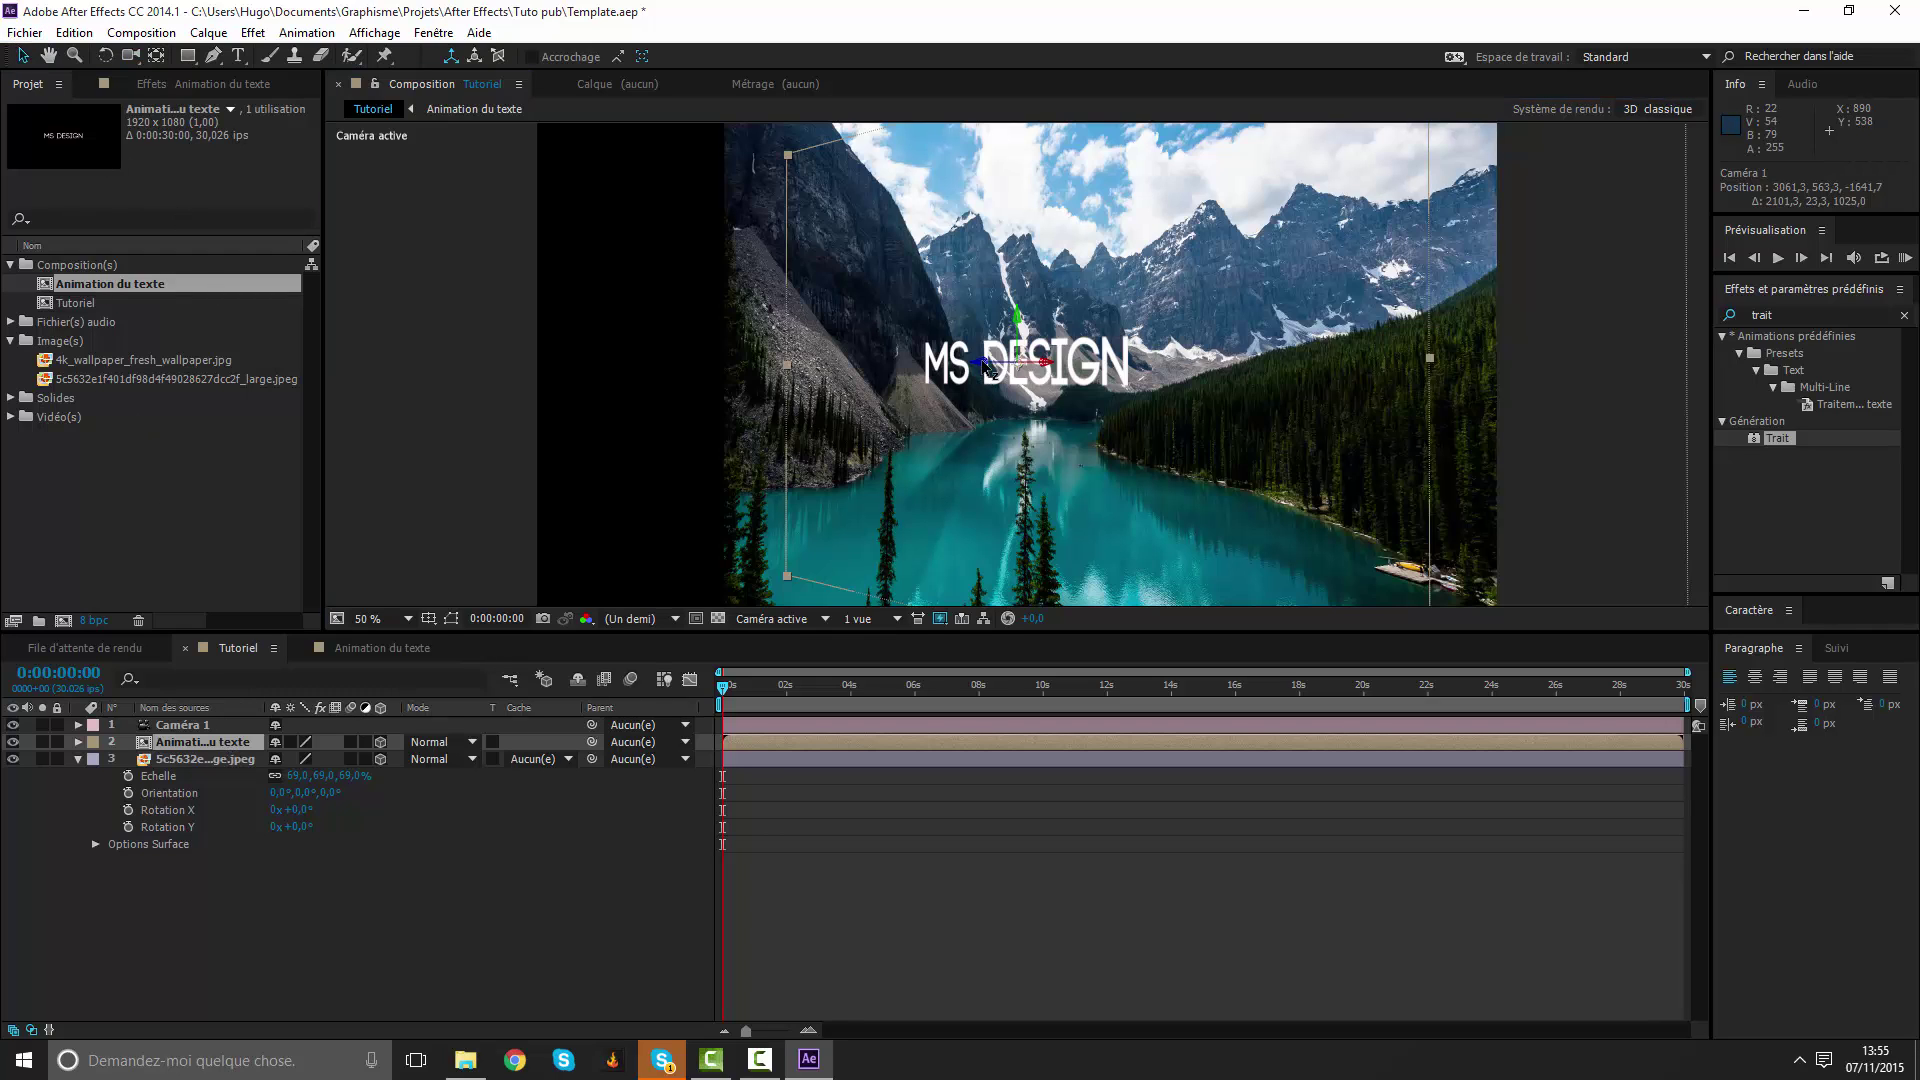
{"action": "left_click_drag", "start_coordinate": [979, 362], "coordinate": [900, 362]}
{"action": "key", "text": "c"}
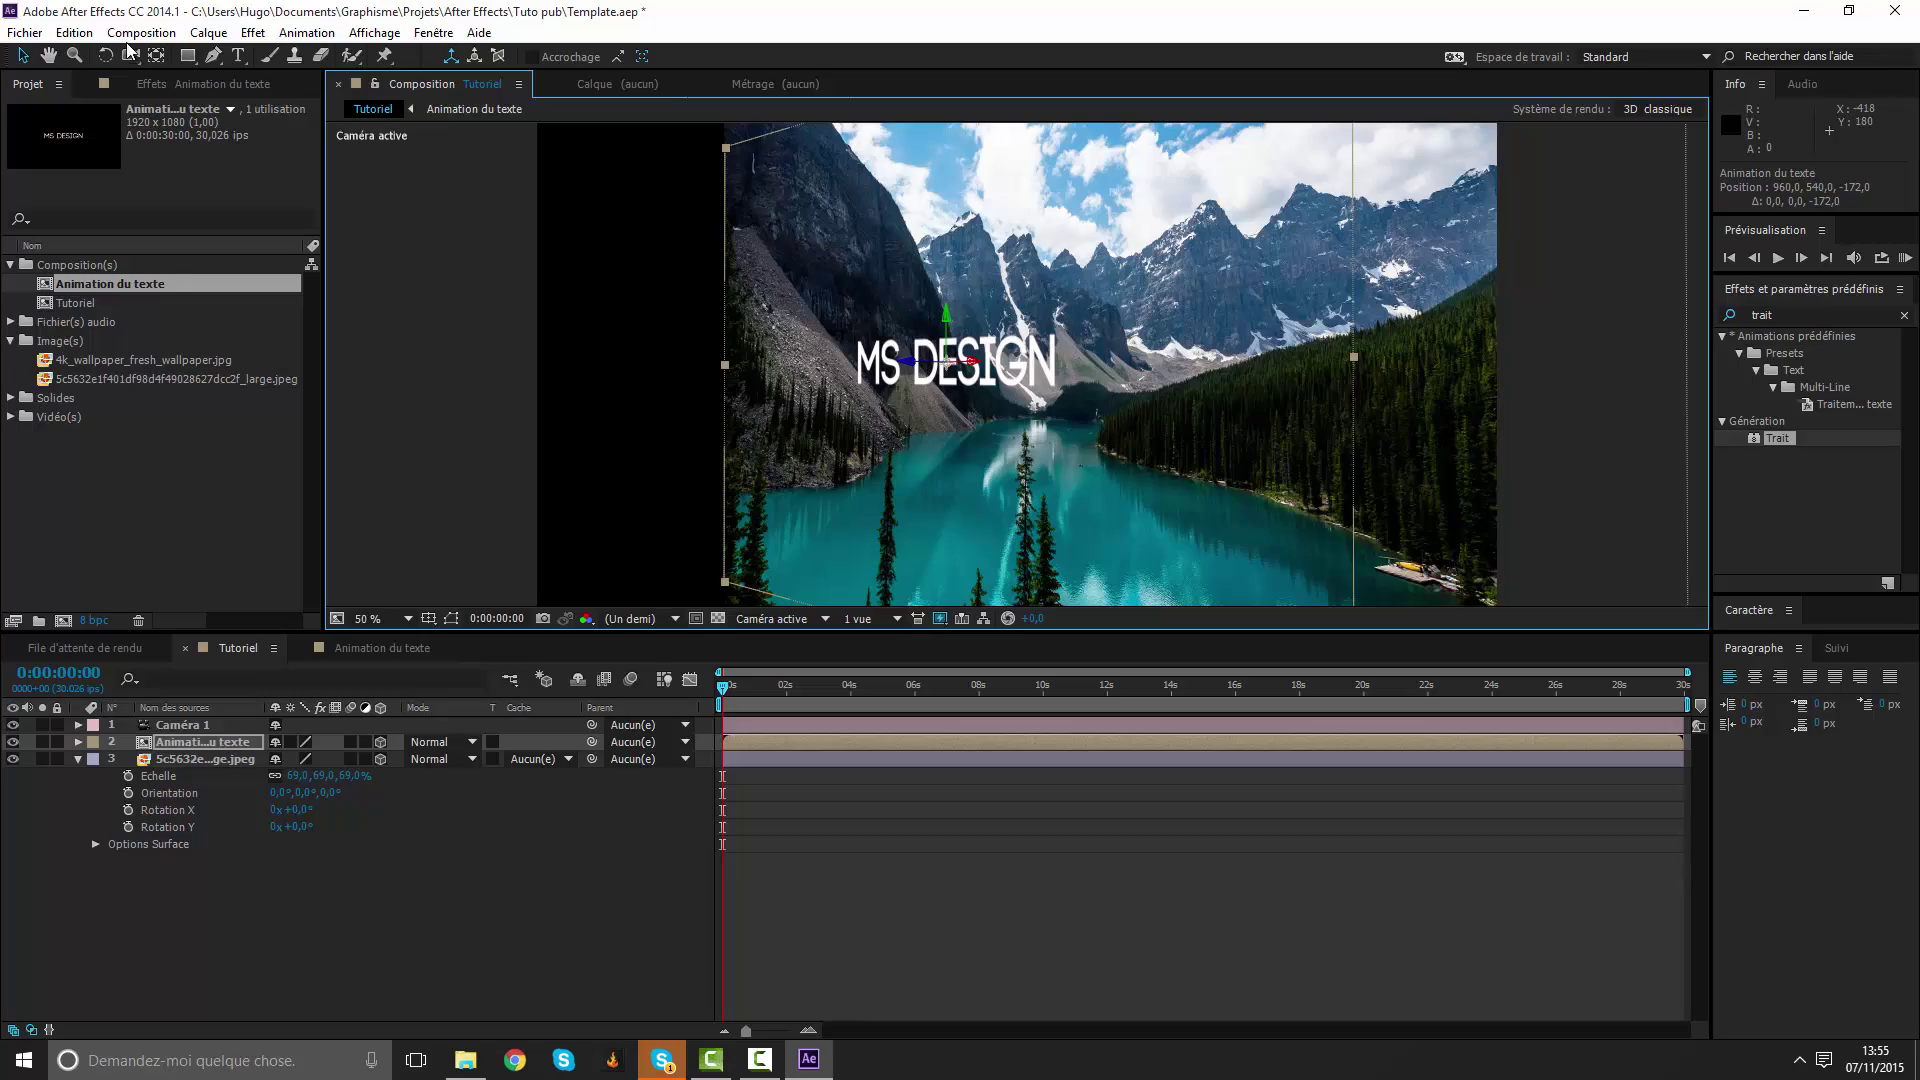
{"action": "mouse_move", "coordinate": [429, 199]}
{"action": "left_mouse_down"}
{"action": "mouse_move", "coordinate": [812, 218]}
{"action": "mouse_move", "coordinate": [985, 281]}
{"action": "mouse_move", "coordinate": [970, 290]}
{"action": "left_mouse_up"}
Move the MS DESIGN title toward the upper left and orbit Caméra 1 to reframe lake and text.
{"action": "left_click_drag", "start_coordinate": [723, 688], "coordinate": [723, 690]}
{"action": "mouse_move", "coordinate": [760, 560]}
{"action": "left_mouse_down"}
{"action": "mouse_move", "coordinate": [838, 576]}
{"action": "mouse_move", "coordinate": [986, 517]}
{"action": "mouse_move", "coordinate": [940, 505]}
{"action": "left_mouse_up"}
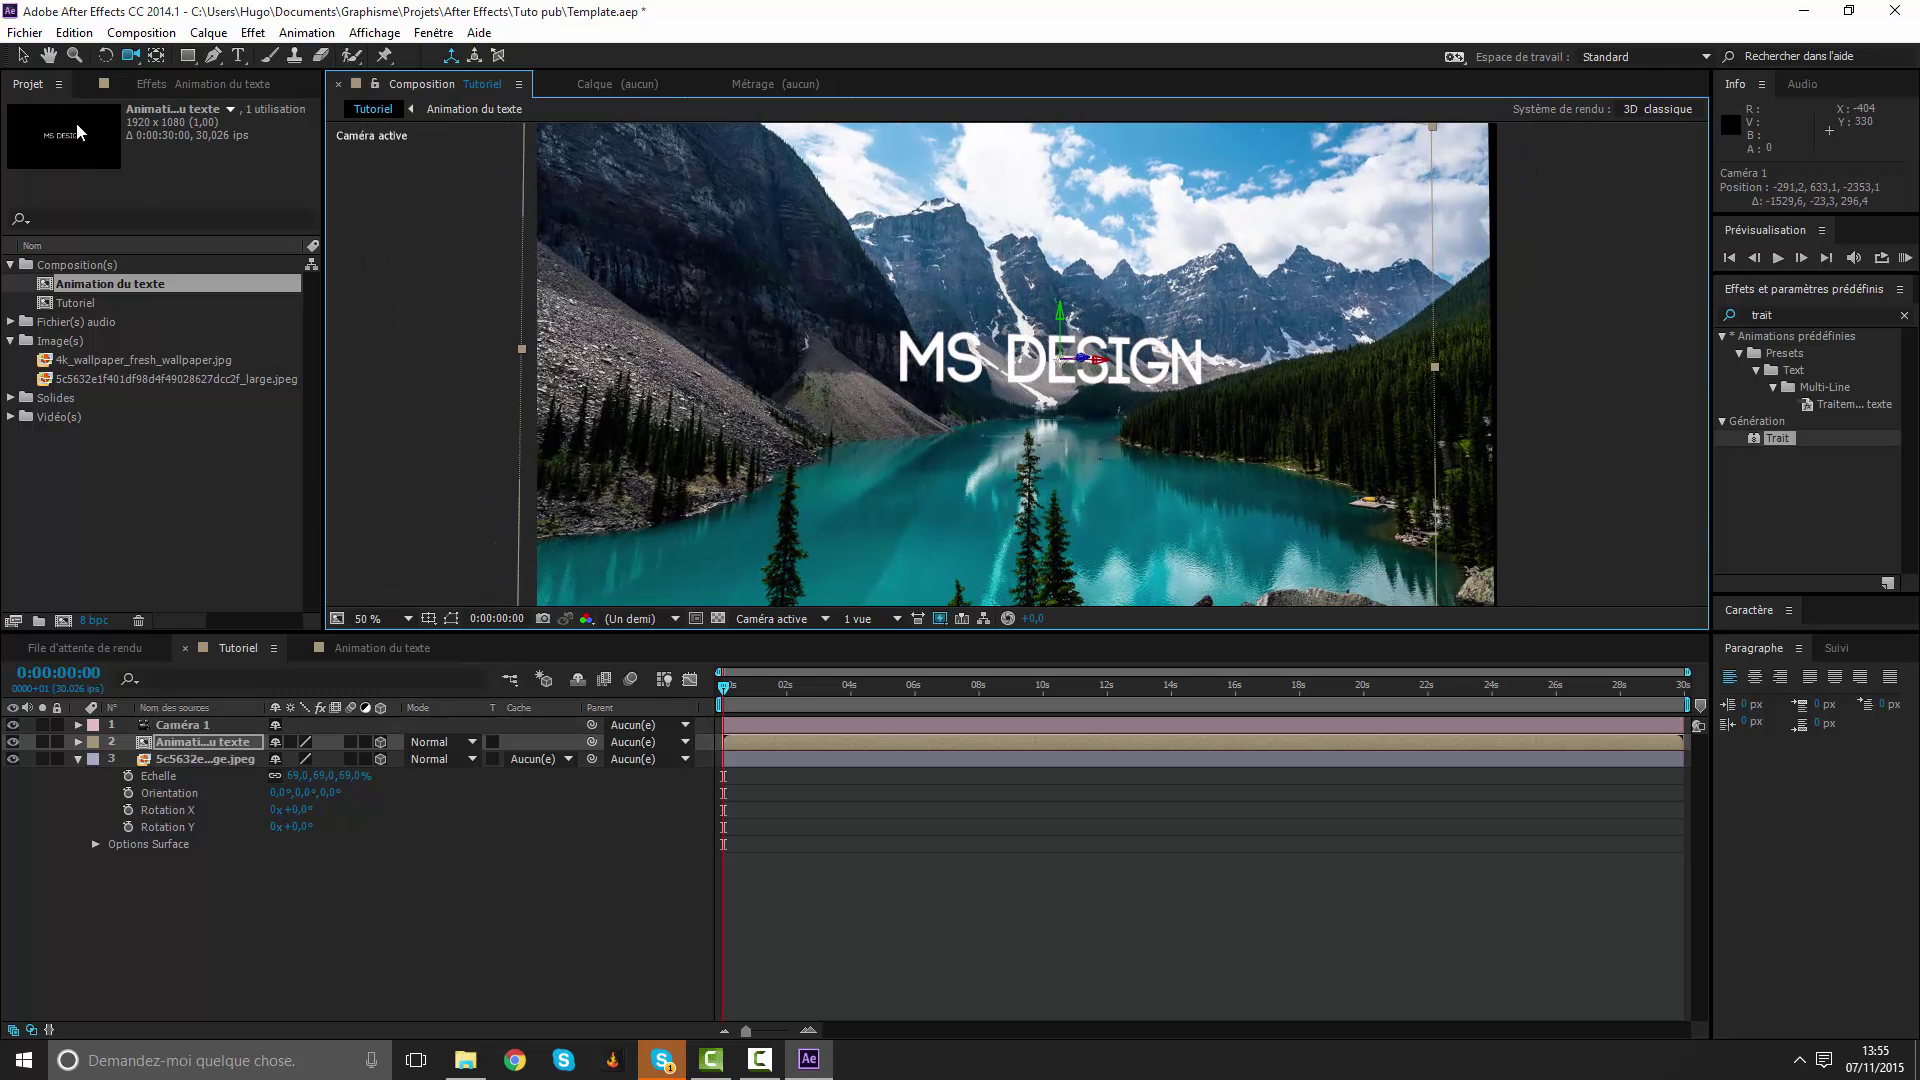
{"action": "left_click", "coordinate": [22, 57]}
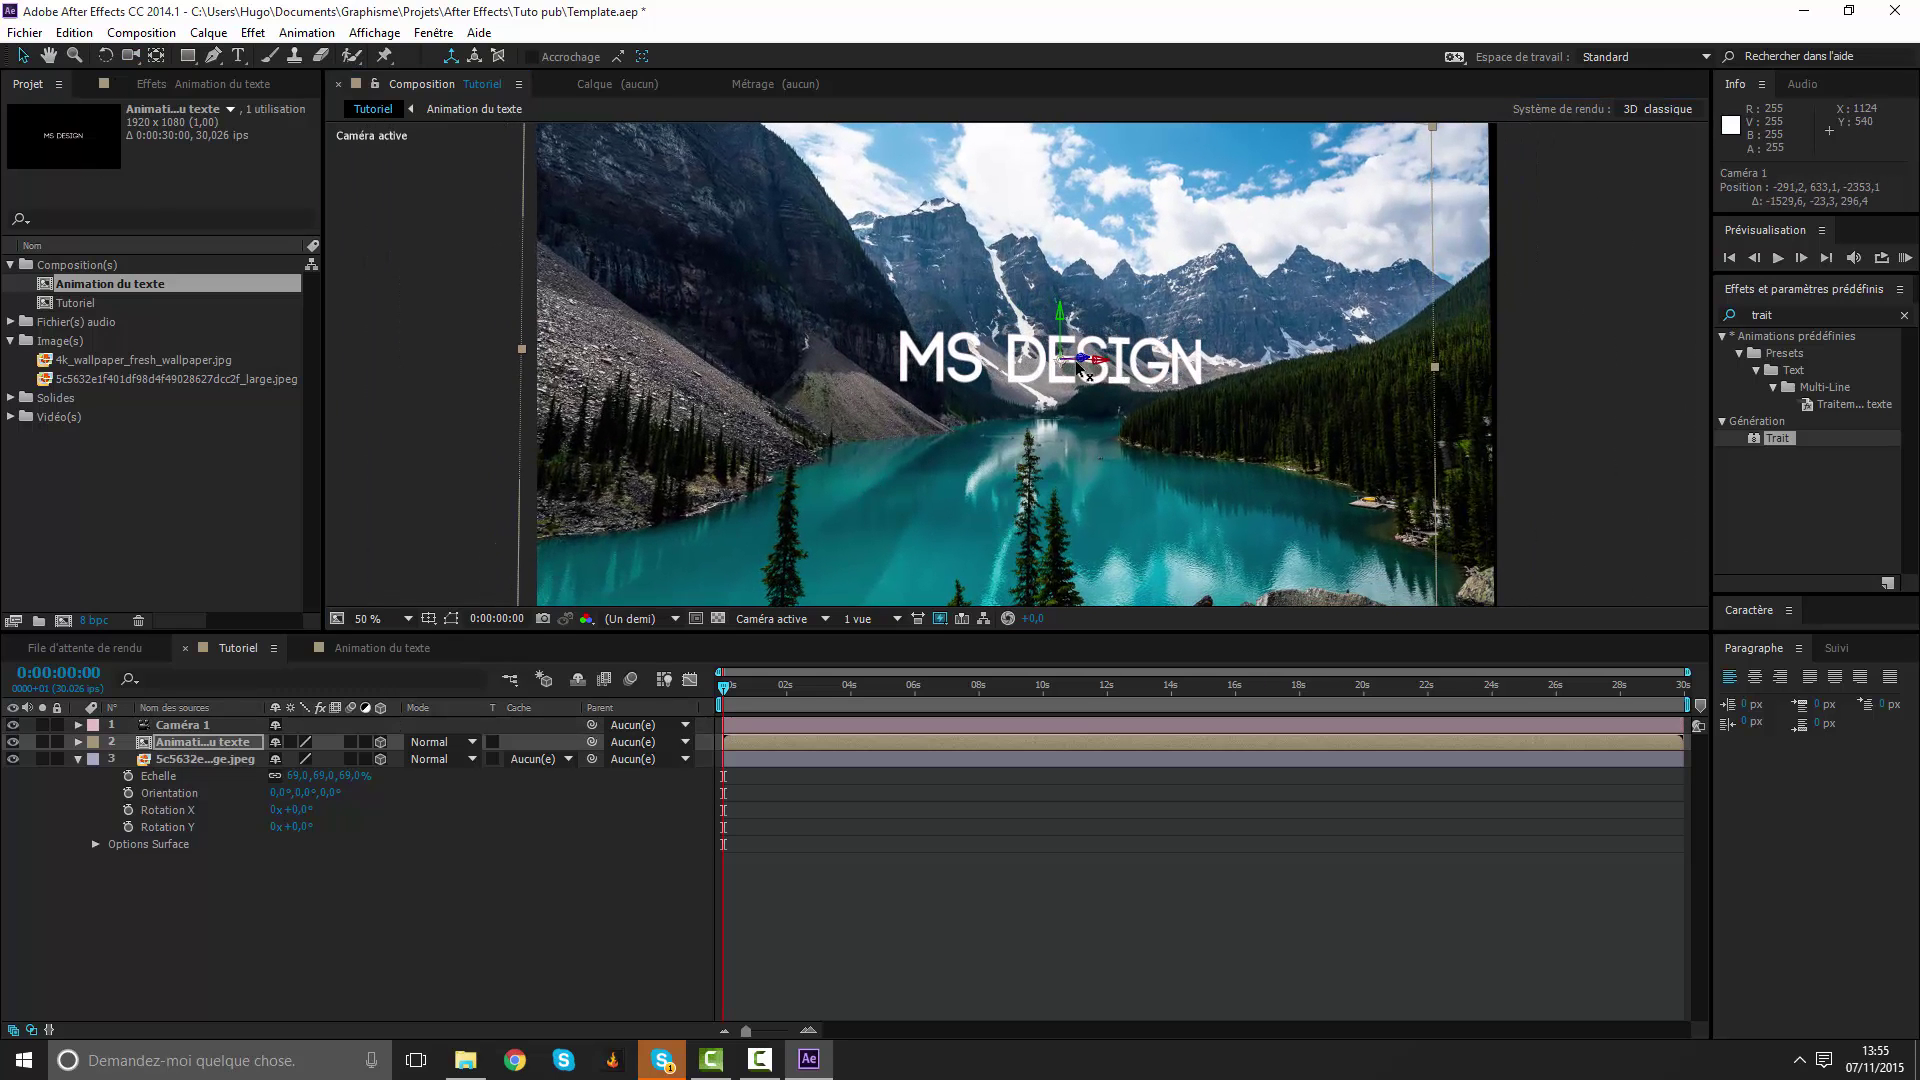
{"action": "mouse_move", "coordinate": [1078, 367]}
{"action": "left_mouse_down"}
{"action": "mouse_move", "coordinate": [837, 322]}
{"action": "mouse_move", "coordinate": [838, 165]}
{"action": "left_mouse_up"}
{"action": "left_click", "coordinate": [130, 55]}
{"action": "left_click_drag", "start_coordinate": [900, 380], "coordinate": [1050, 377]}
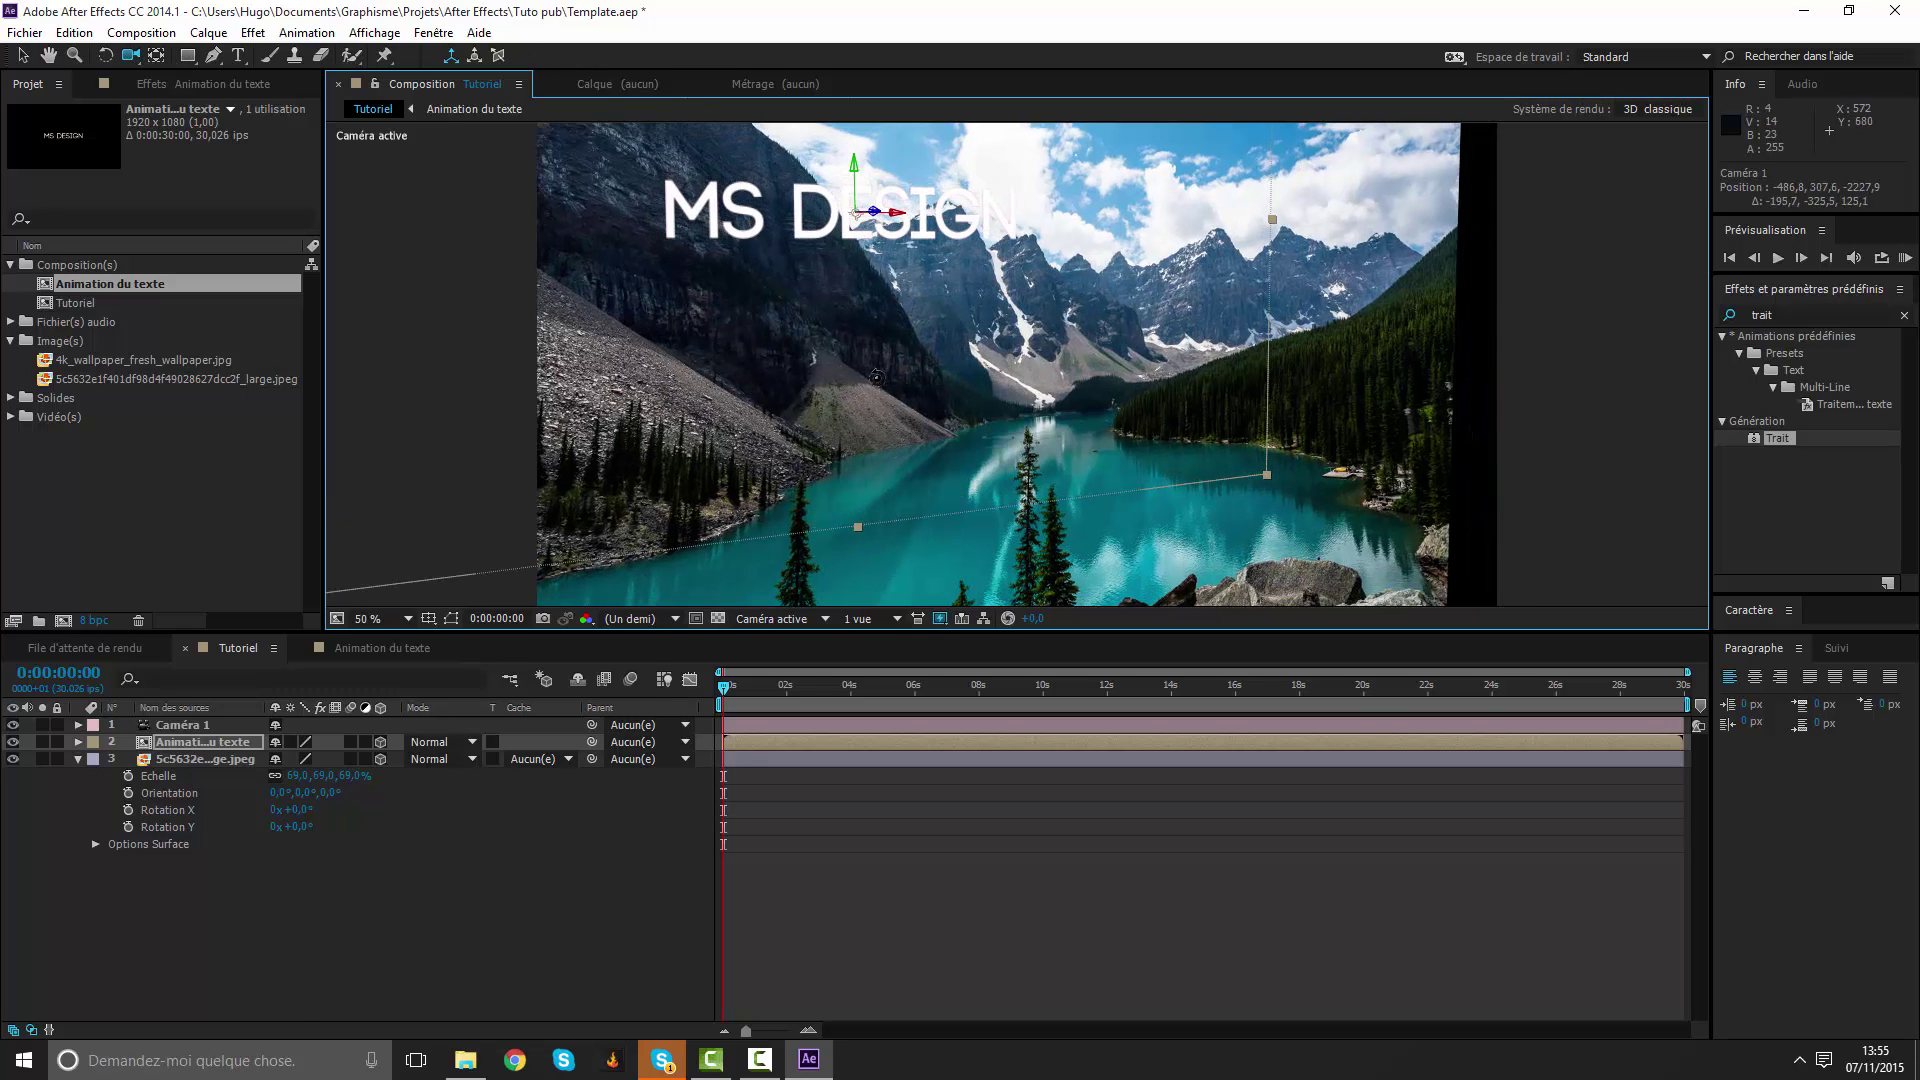
{"action": "mouse_move", "coordinate": [1021, 369]}
{"action": "left_mouse_down"}
{"action": "mouse_move", "coordinate": [1050, 372]}
{"action": "mouse_move", "coordinate": [1032, 445]}
{"action": "left_mouse_up"}
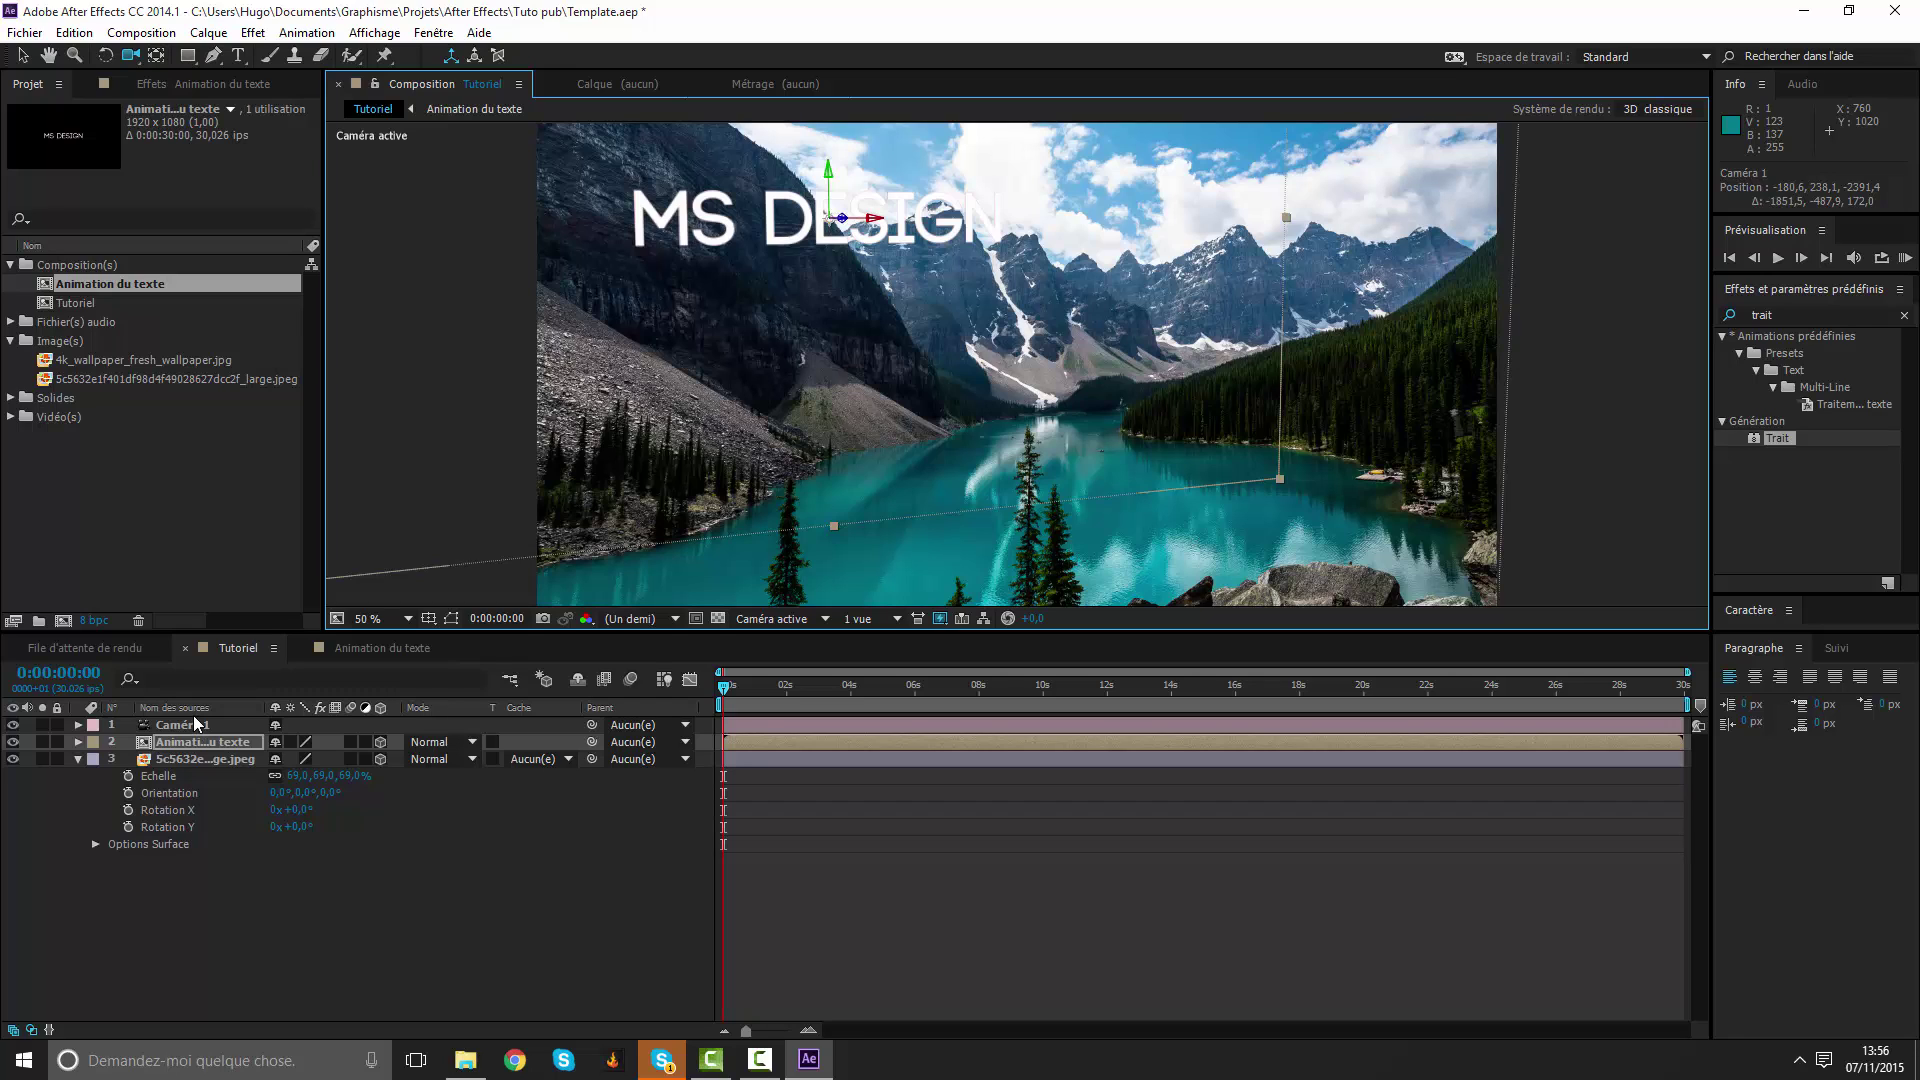
{"action": "left_click", "coordinate": [182, 728]}
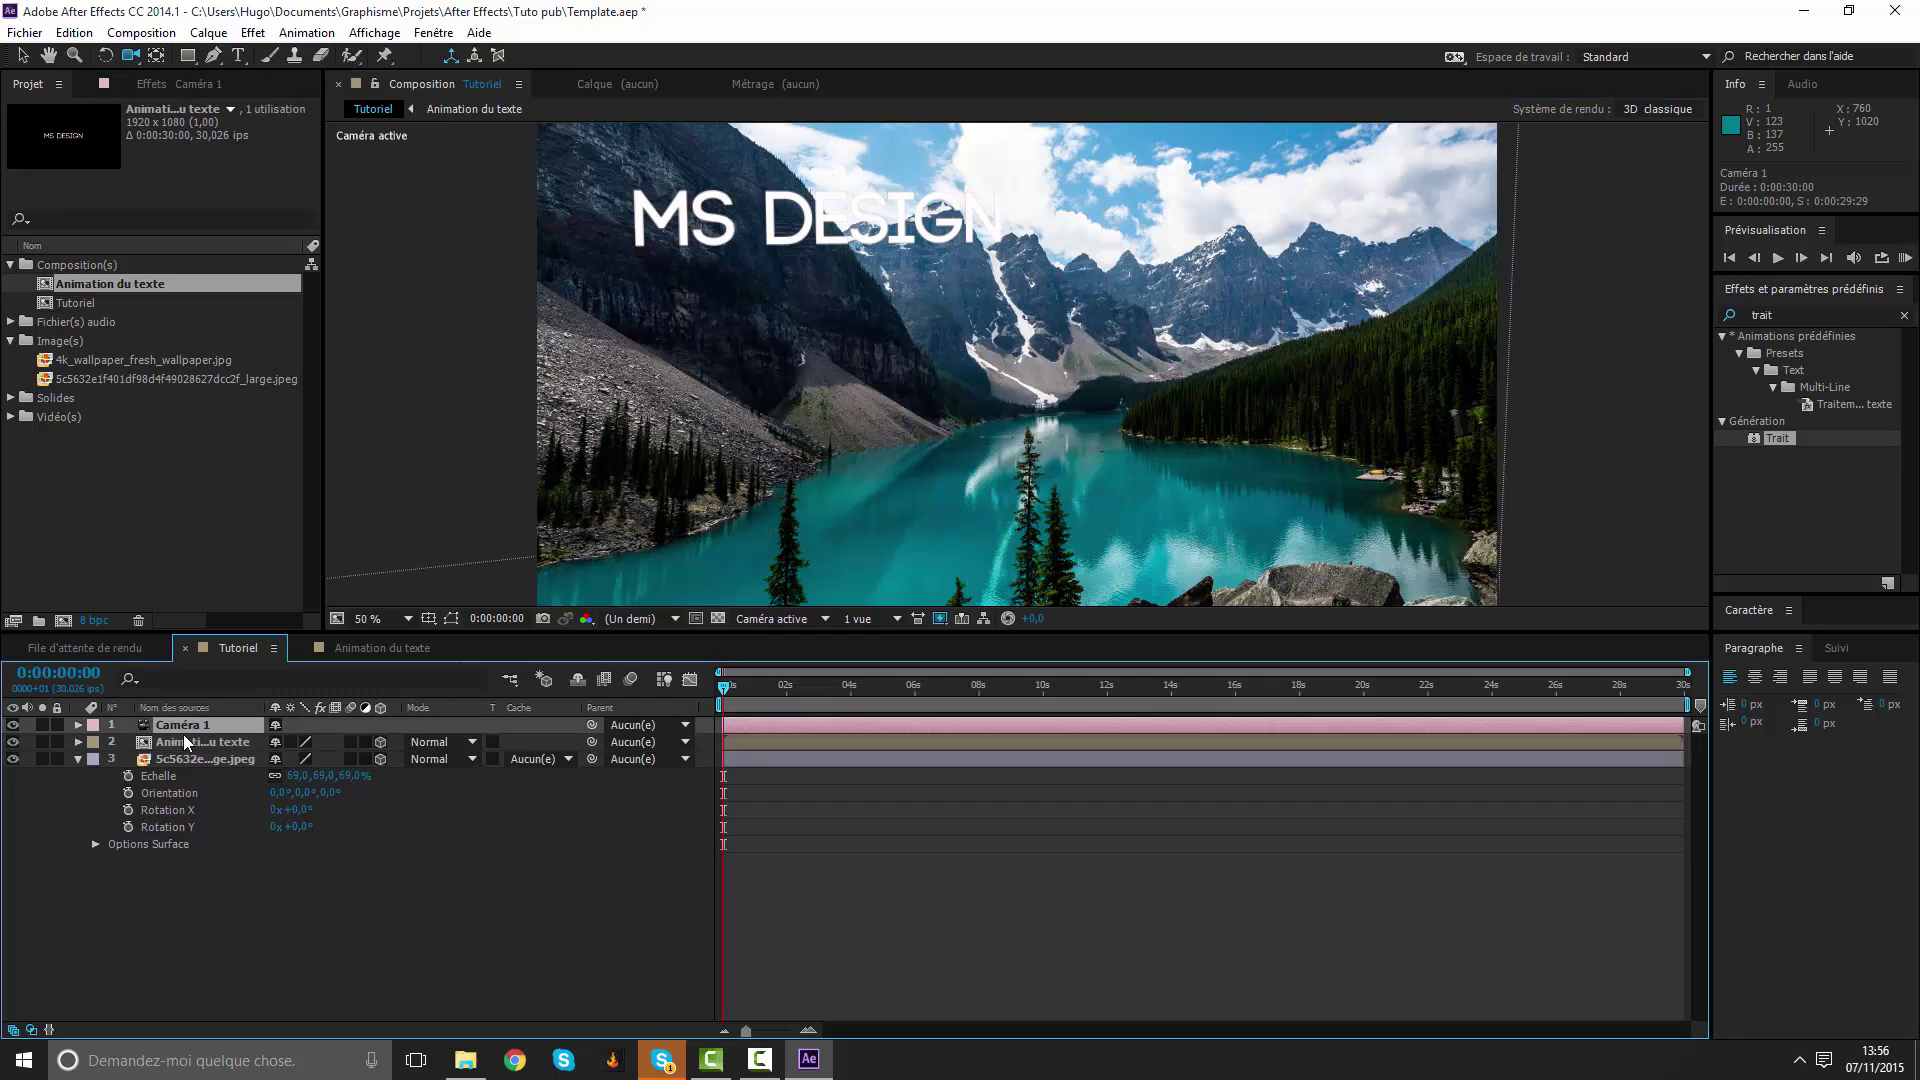
Keyframe Caméra 1's Position at 0 s, move the camera at a later time, and preview.
{"action": "key", "text": "p"}
{"action": "left_click", "coordinate": [128, 742]}
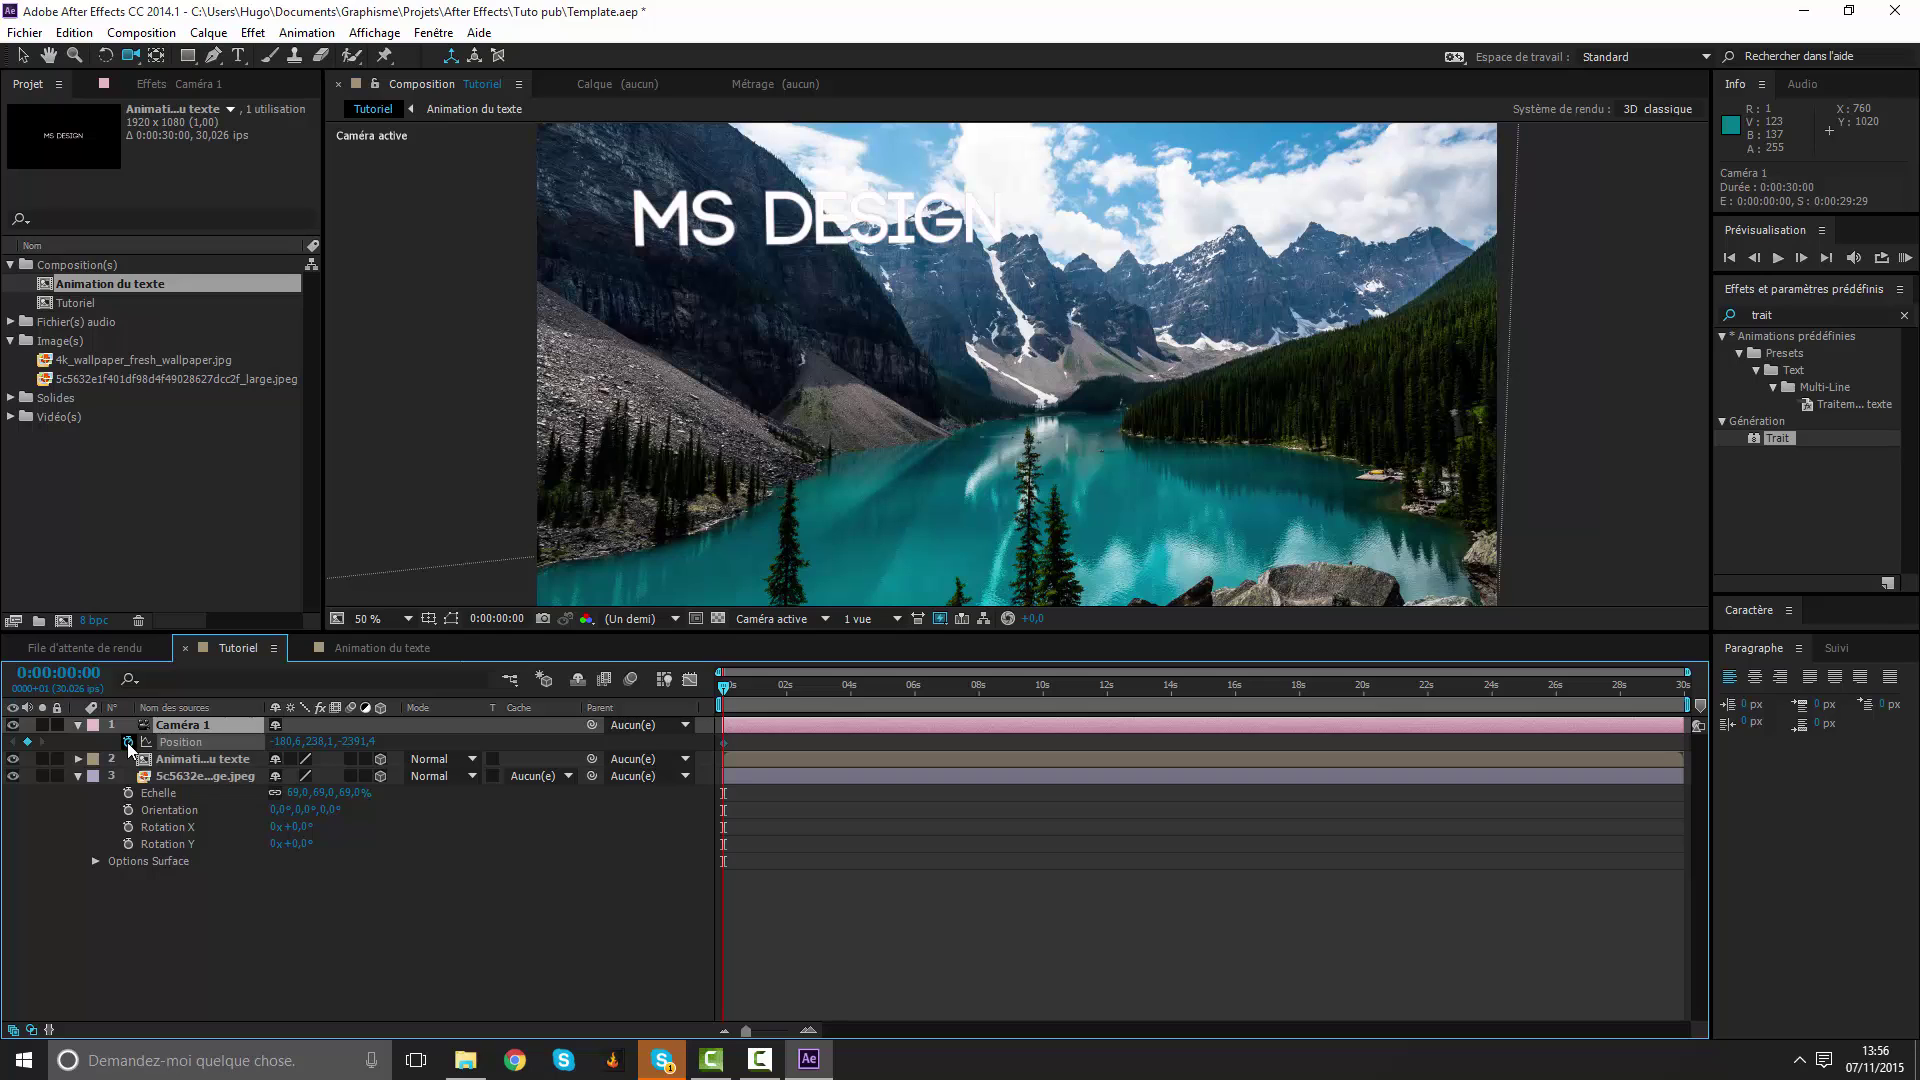
{"action": "mouse_move", "coordinate": [818, 694]}
{"action": "left_mouse_down"}
{"action": "mouse_move", "coordinate": [917, 693]}
{"action": "mouse_move", "coordinate": [847, 690]}
{"action": "left_mouse_up"}
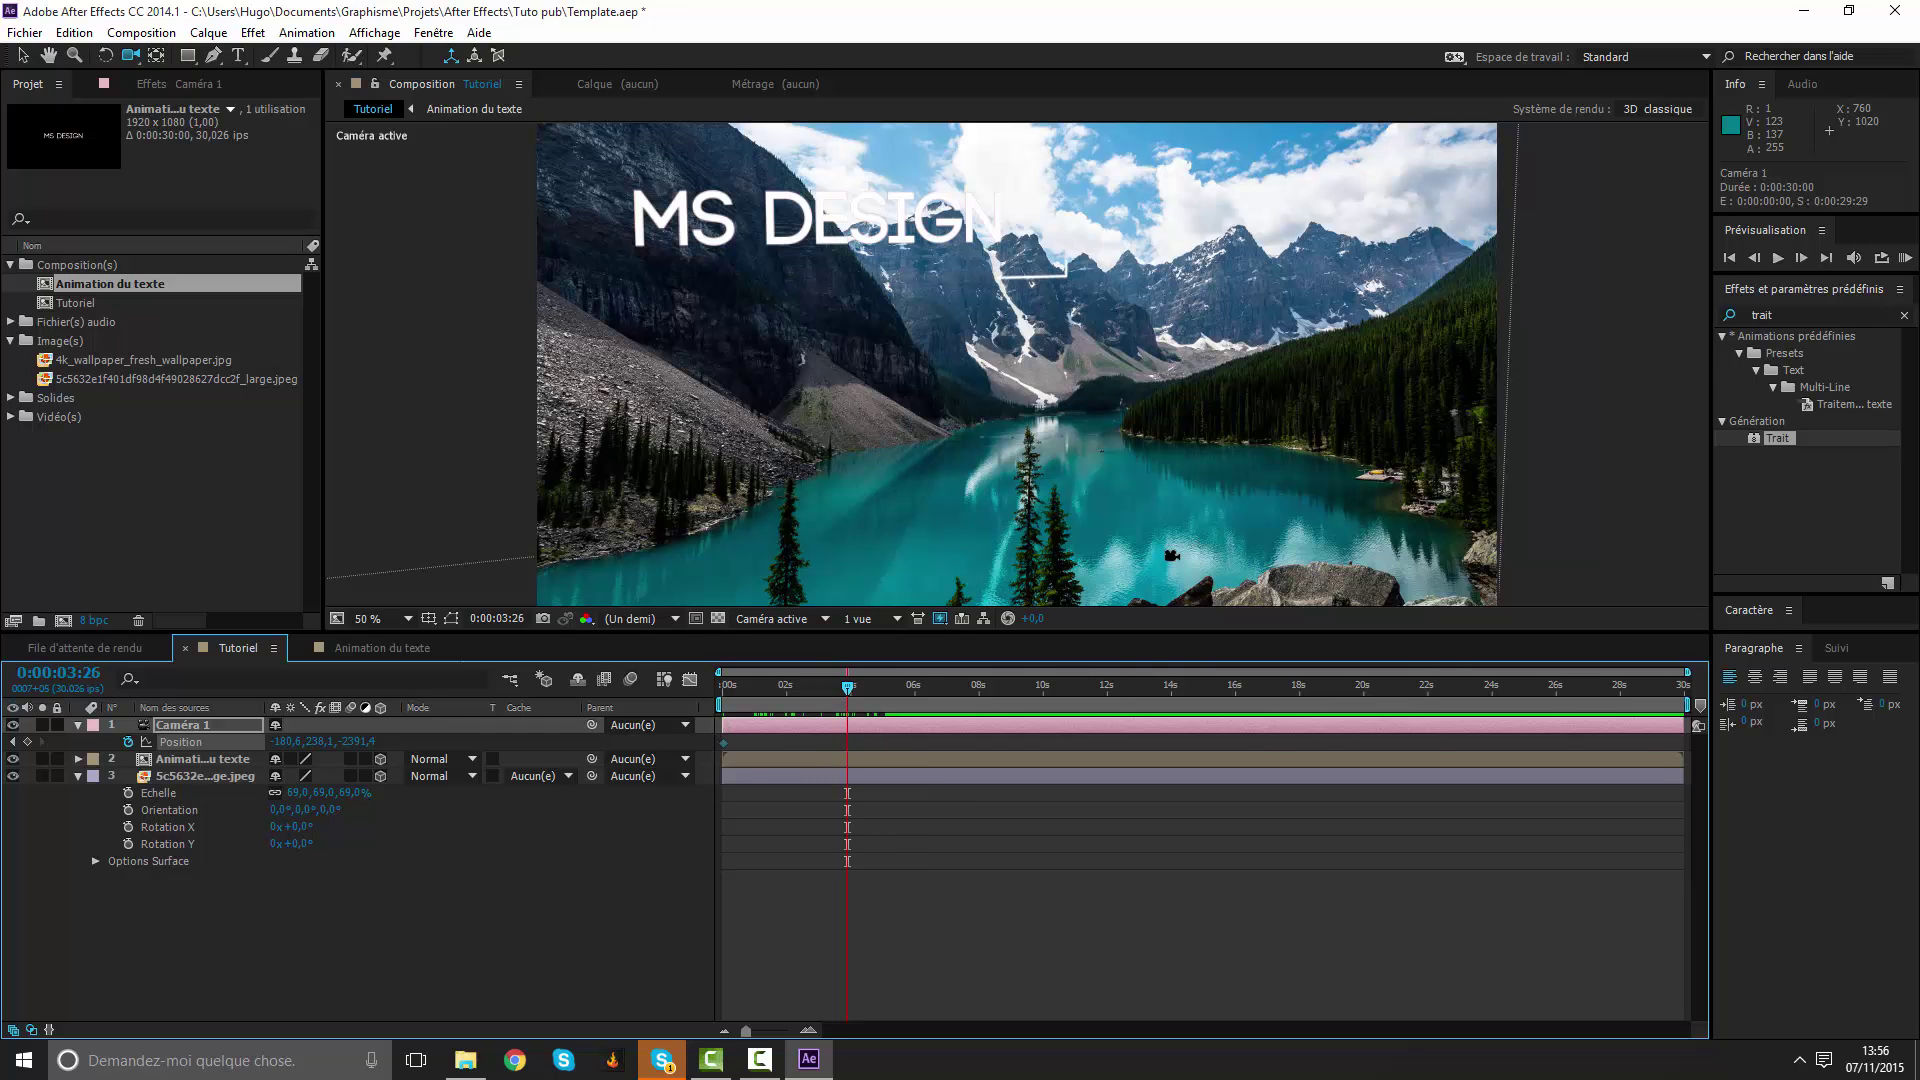
{"action": "left_click_drag", "start_coordinate": [1238, 506], "coordinate": [1157, 461]}
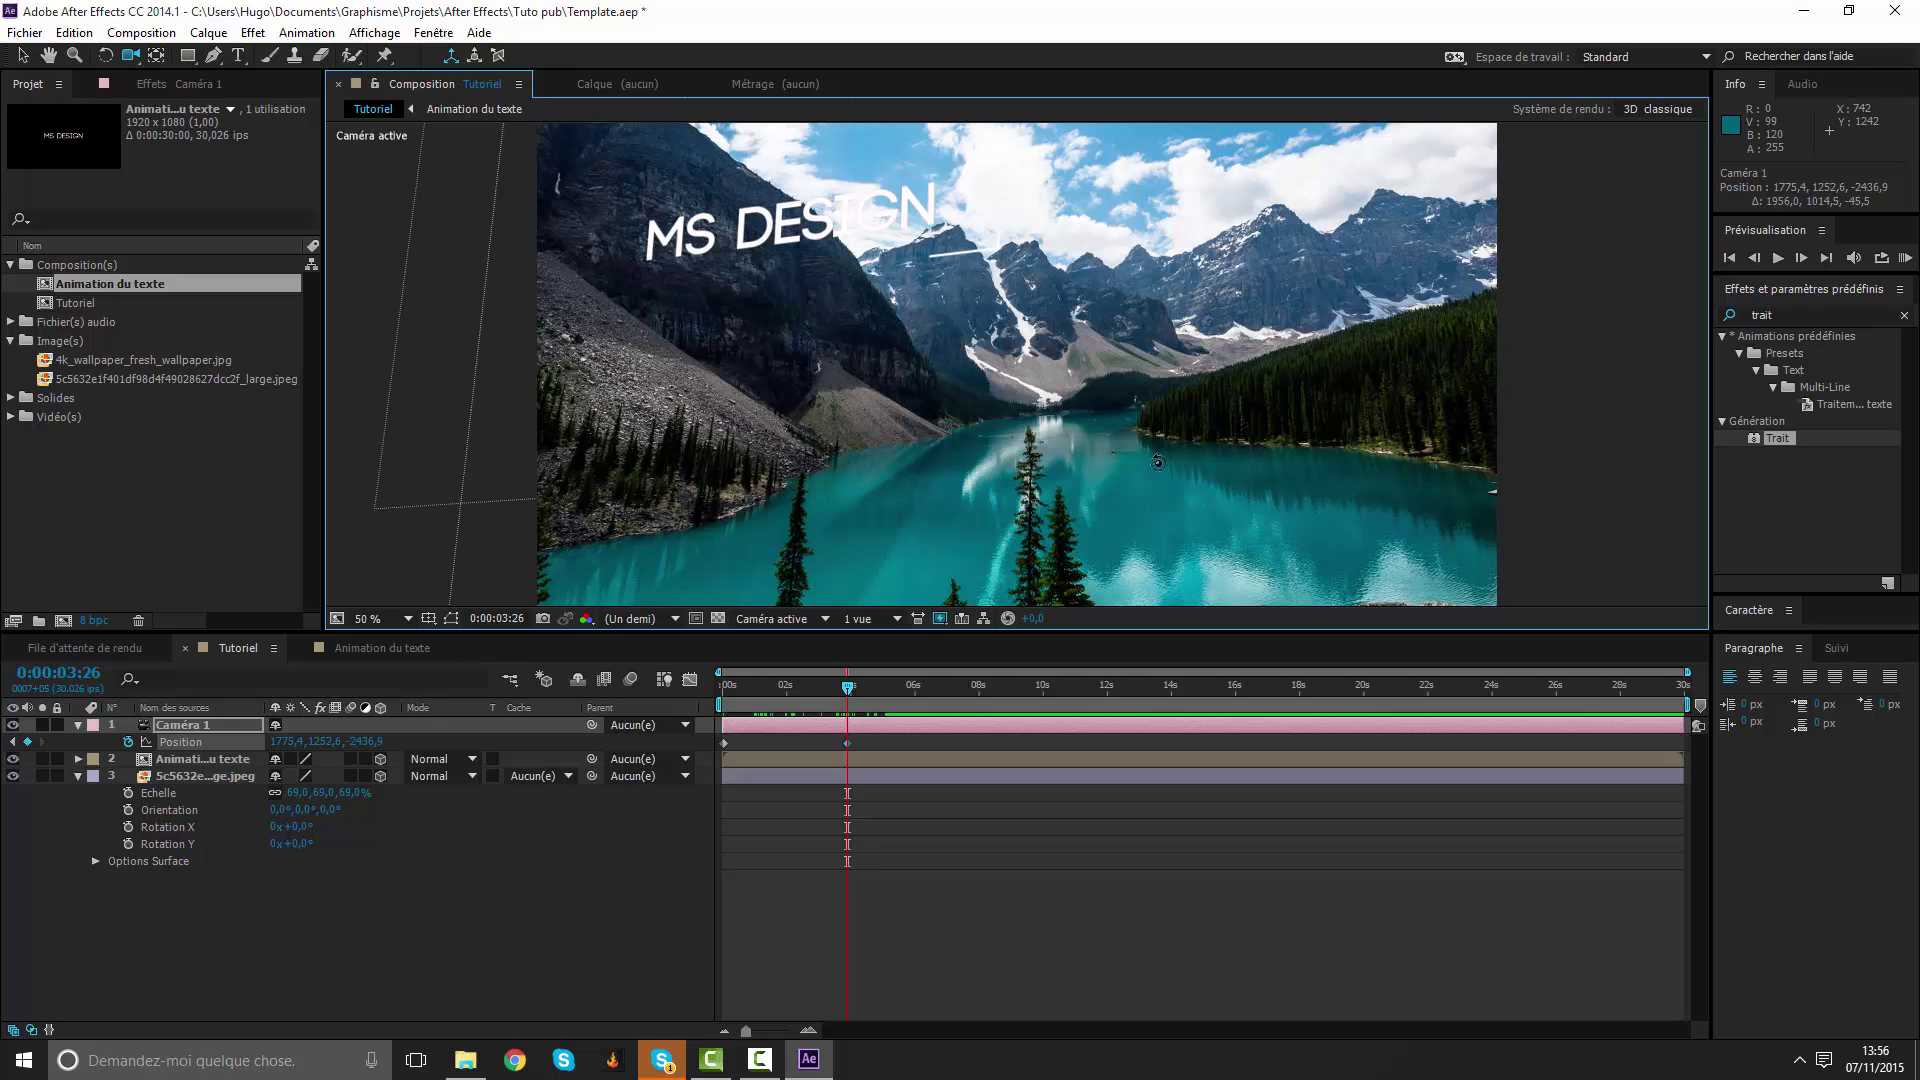
{"action": "left_click", "coordinate": [836, 684]}
{"action": "key", "text": "KP_0"}
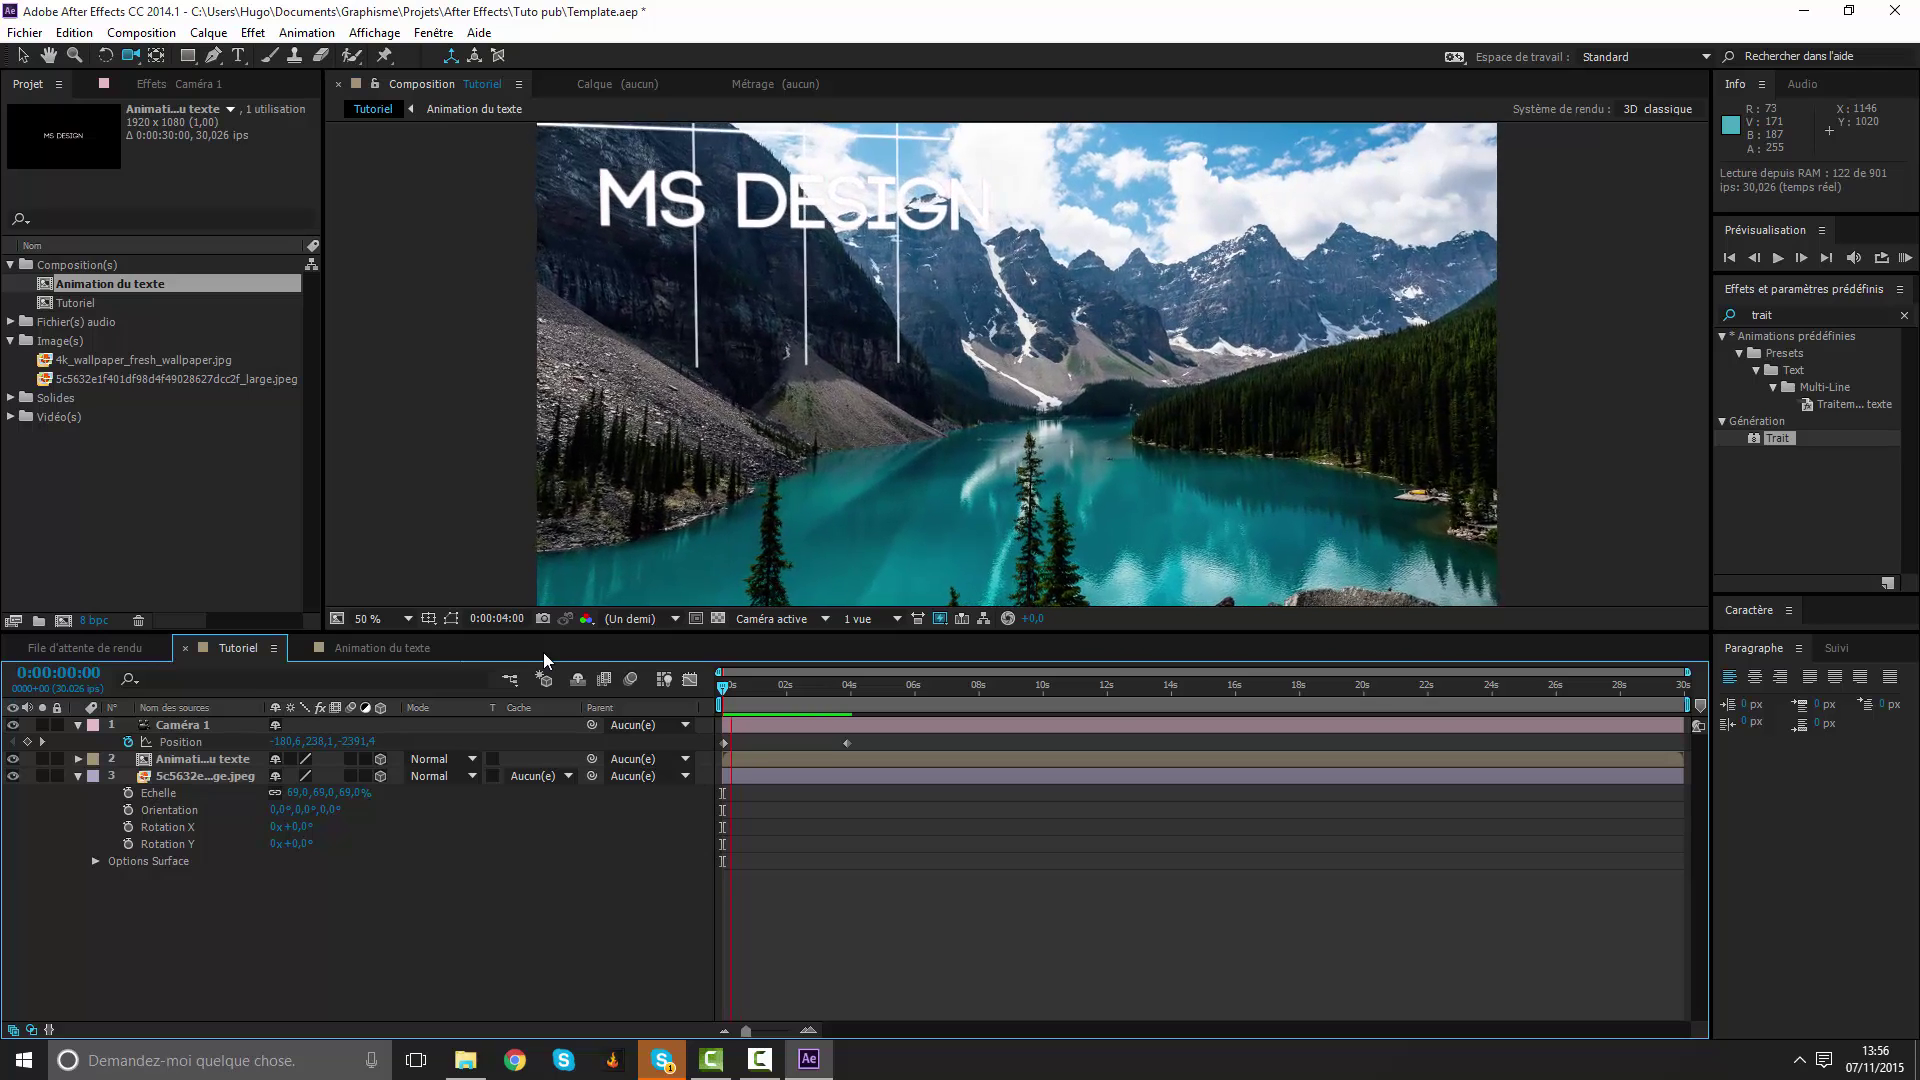
{"action": "left_click", "coordinate": [819, 748]}
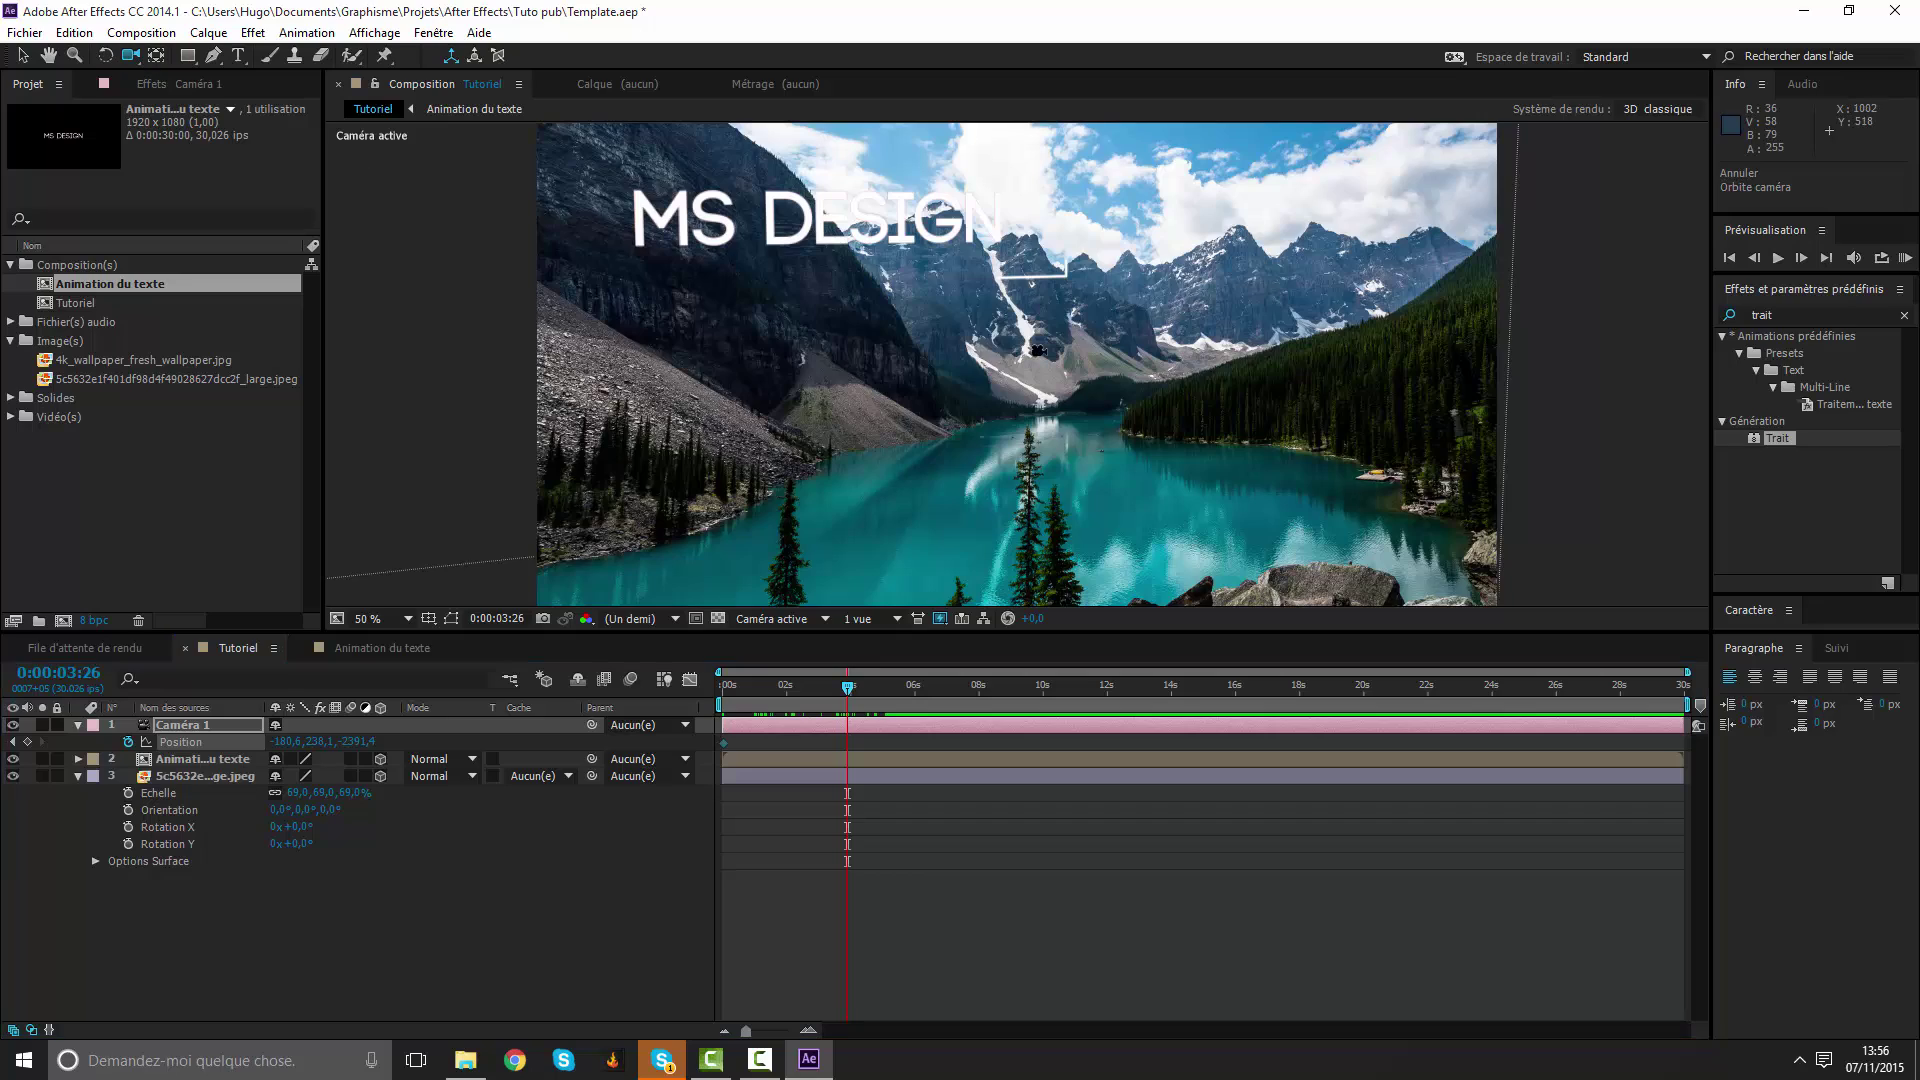
Refine the later camera position, undo an extra 2-second dolly, and preview the camera move.
{"action": "mouse_move", "coordinate": [1050, 350]}
{"action": "left_mouse_down"}
{"action": "mouse_move", "coordinate": [943, 345]}
{"action": "mouse_move", "coordinate": [870, 480]}
{"action": "left_mouse_up"}
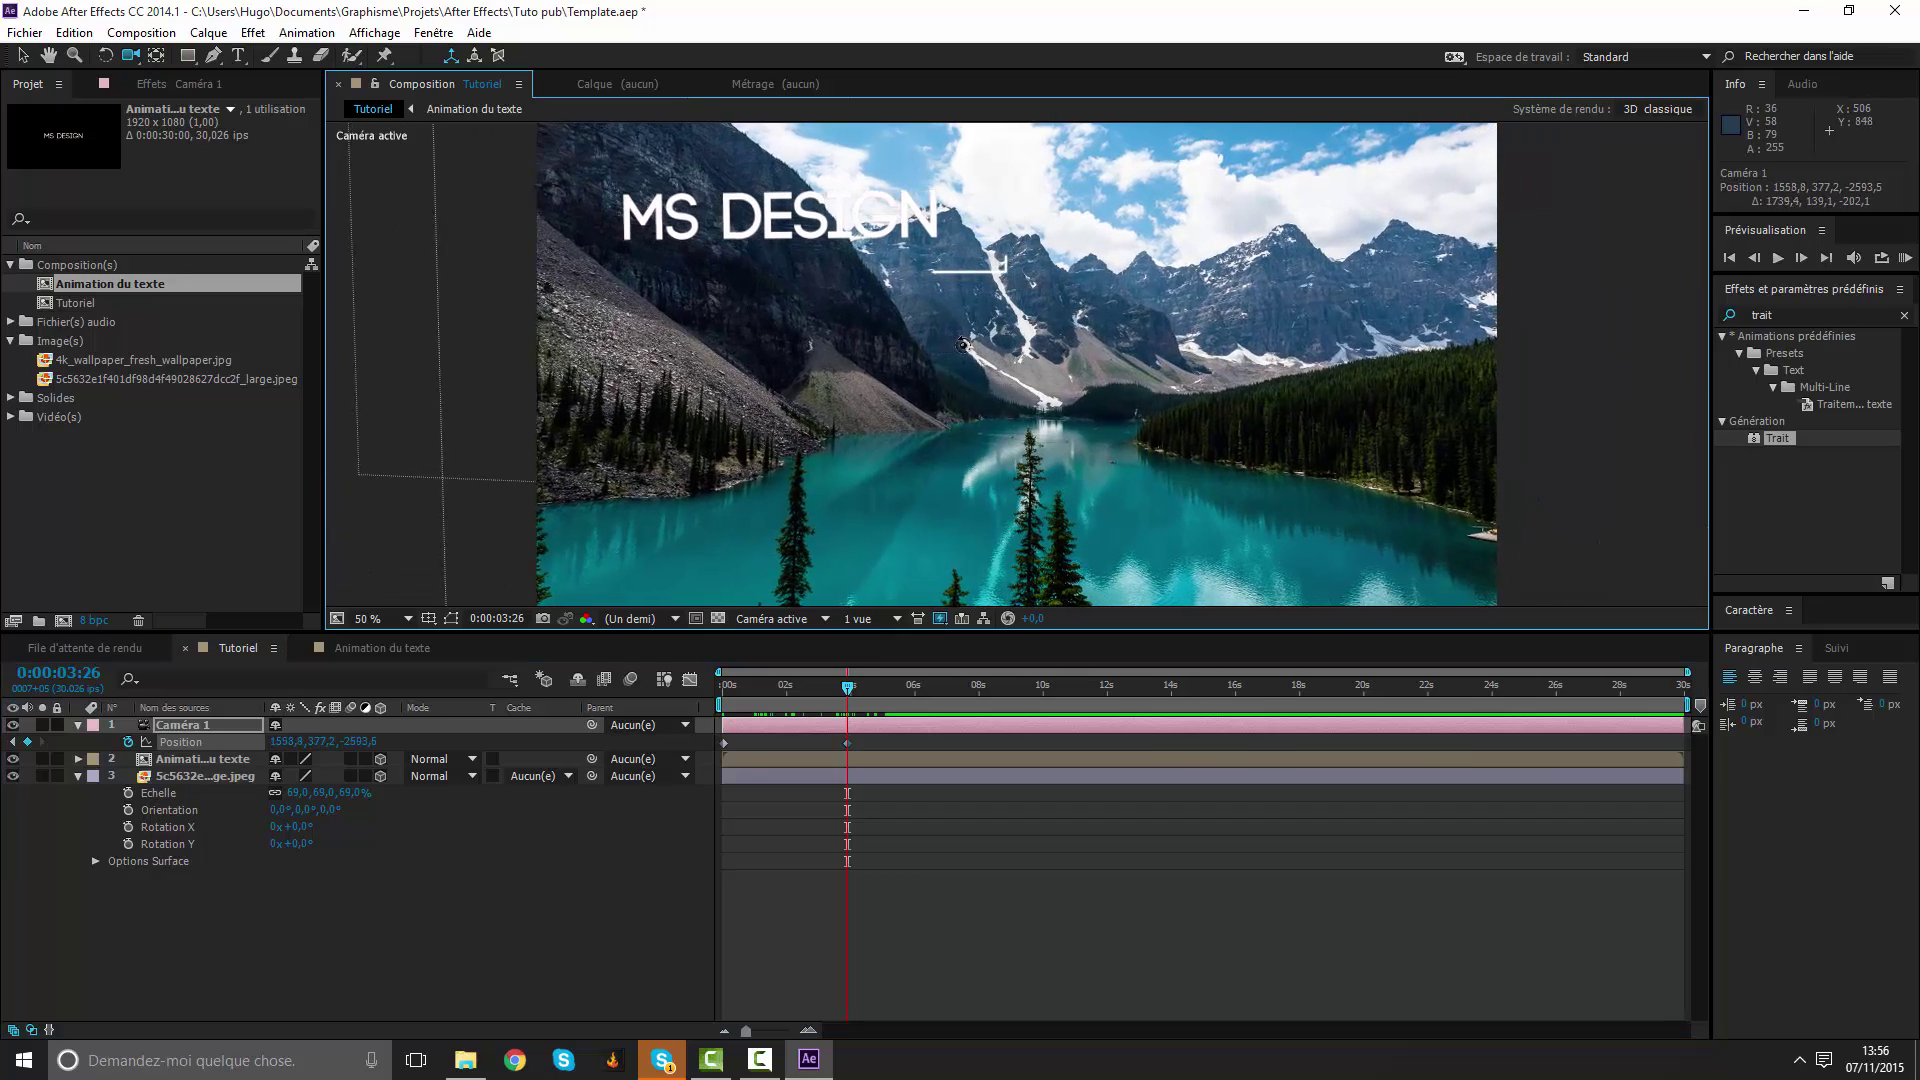
{"action": "left_click_drag", "start_coordinate": [849, 690], "coordinate": [787, 683]}
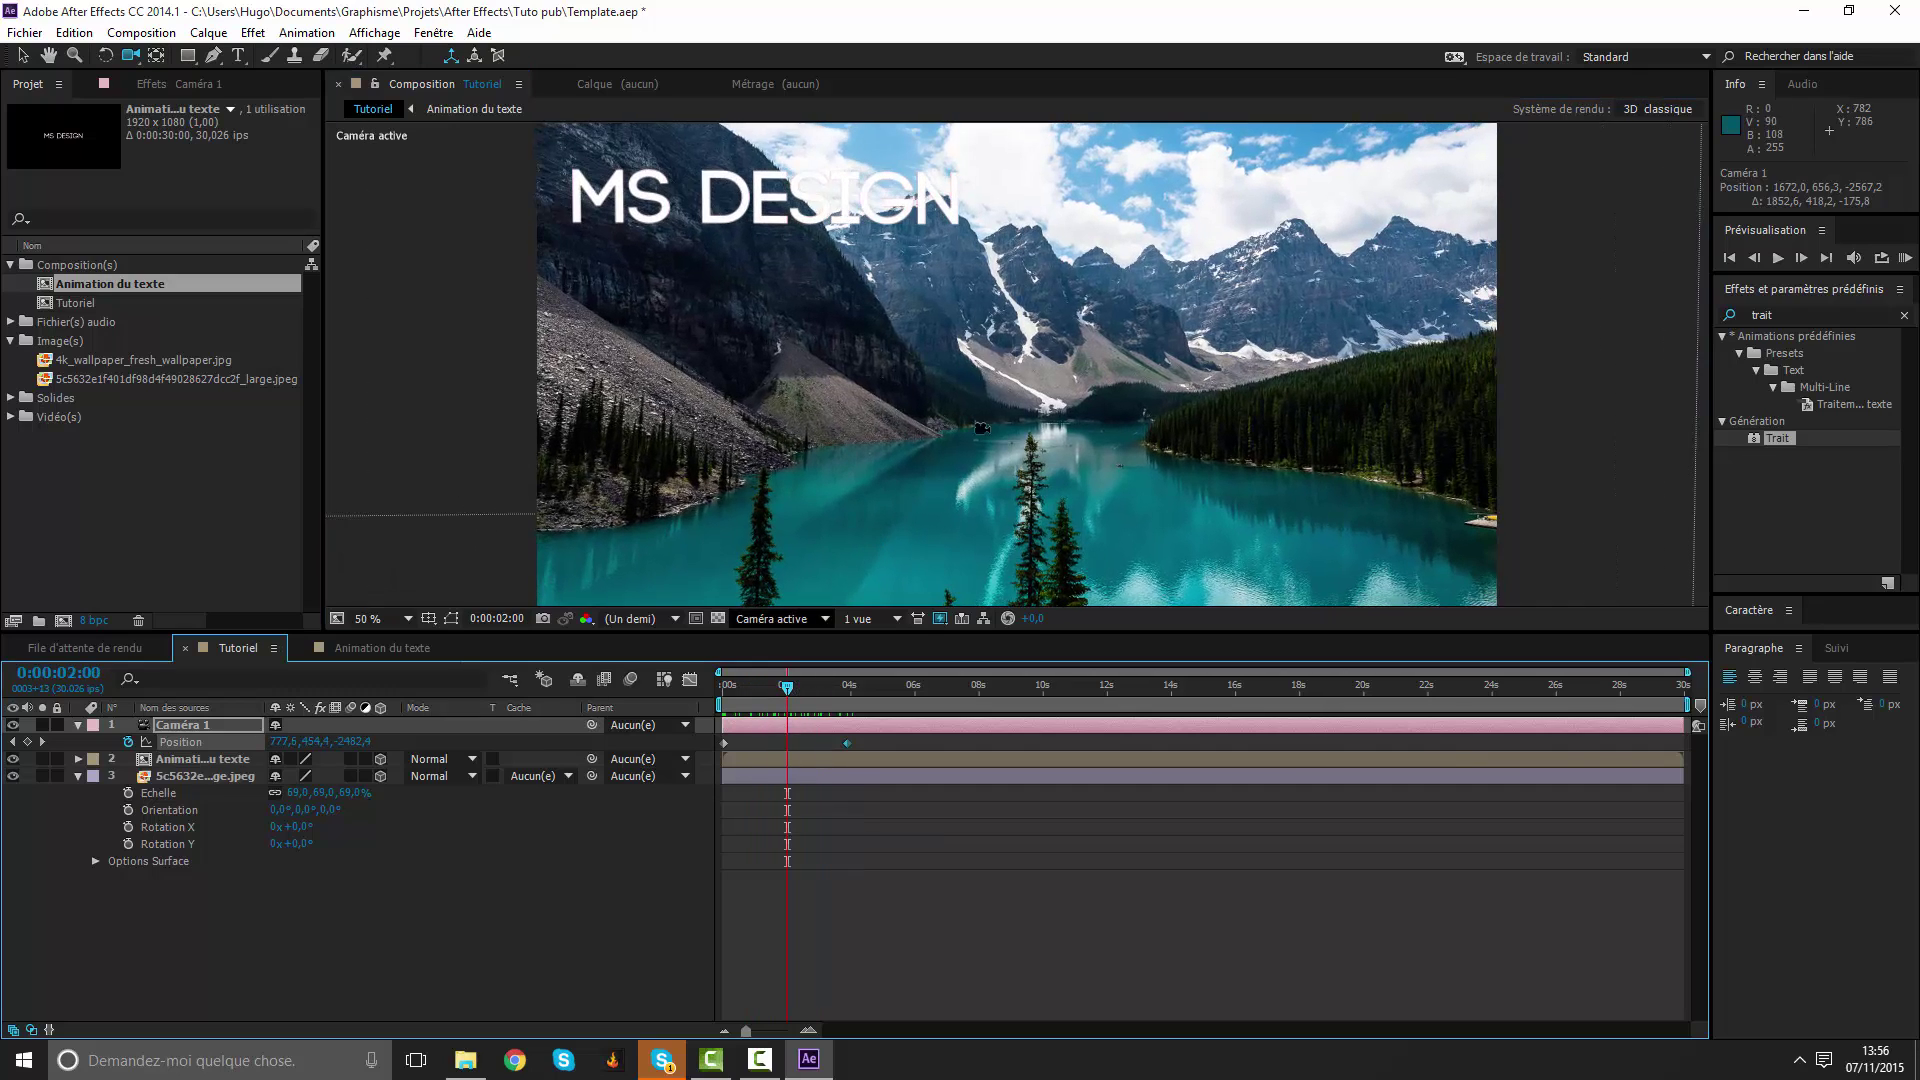
{"action": "left_click_drag", "start_coordinate": [960, 470], "coordinate": [942, 527]}
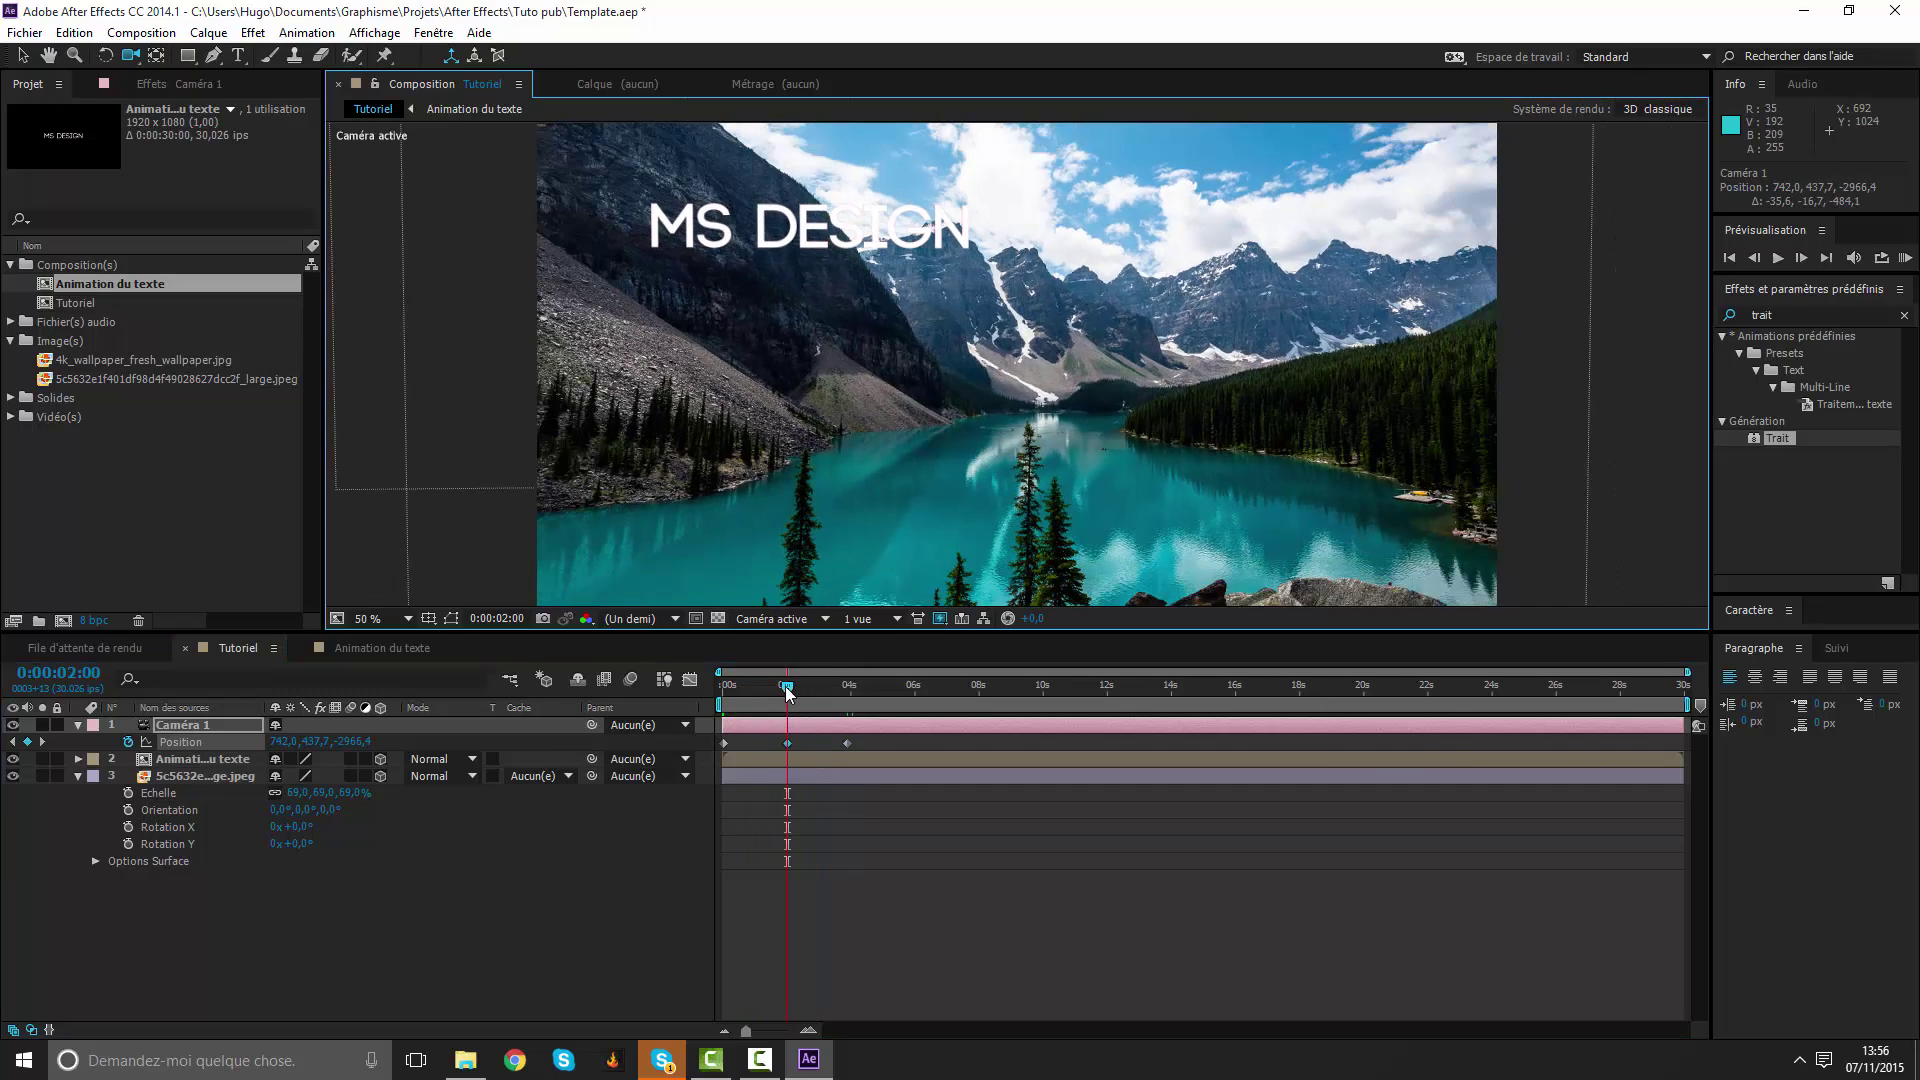
{"action": "left_click_drag", "start_coordinate": [787, 688], "coordinate": [865, 698]}
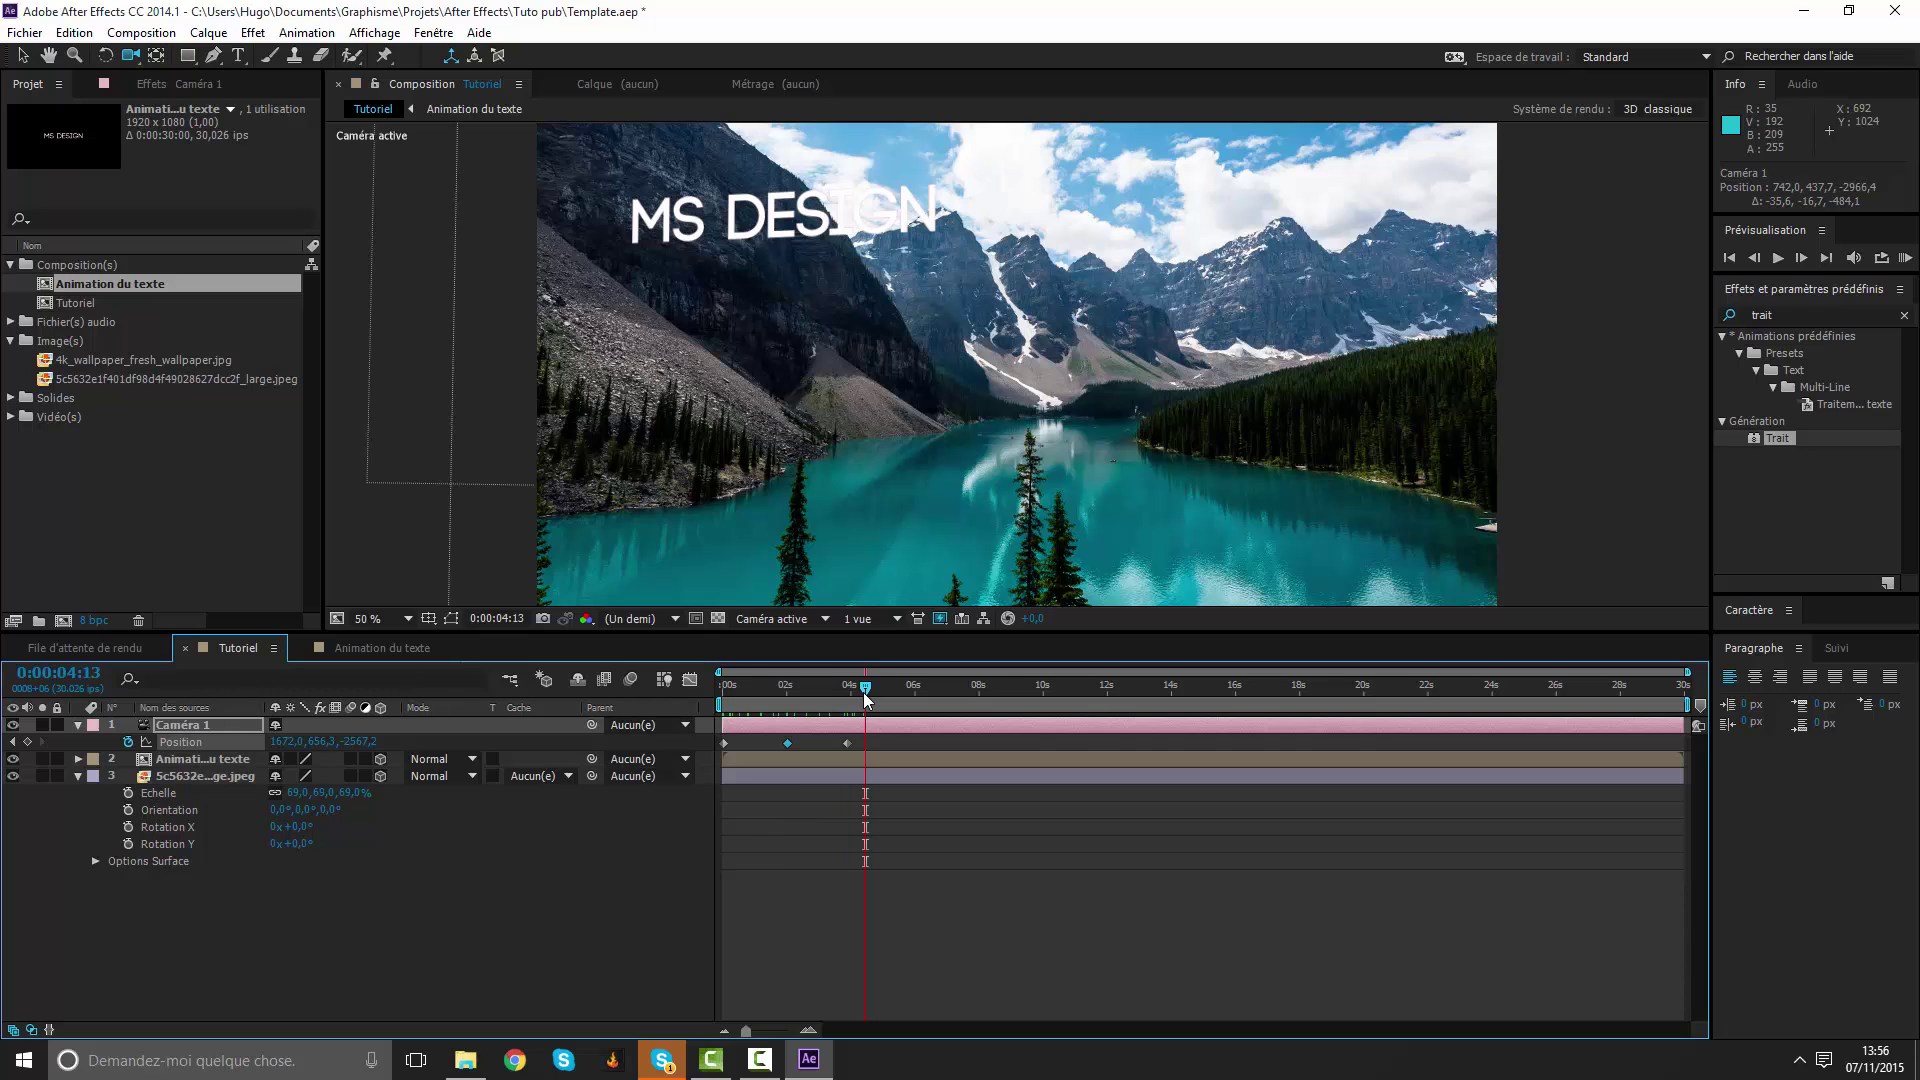
{"action": "key", "text": "ctrl+z"}
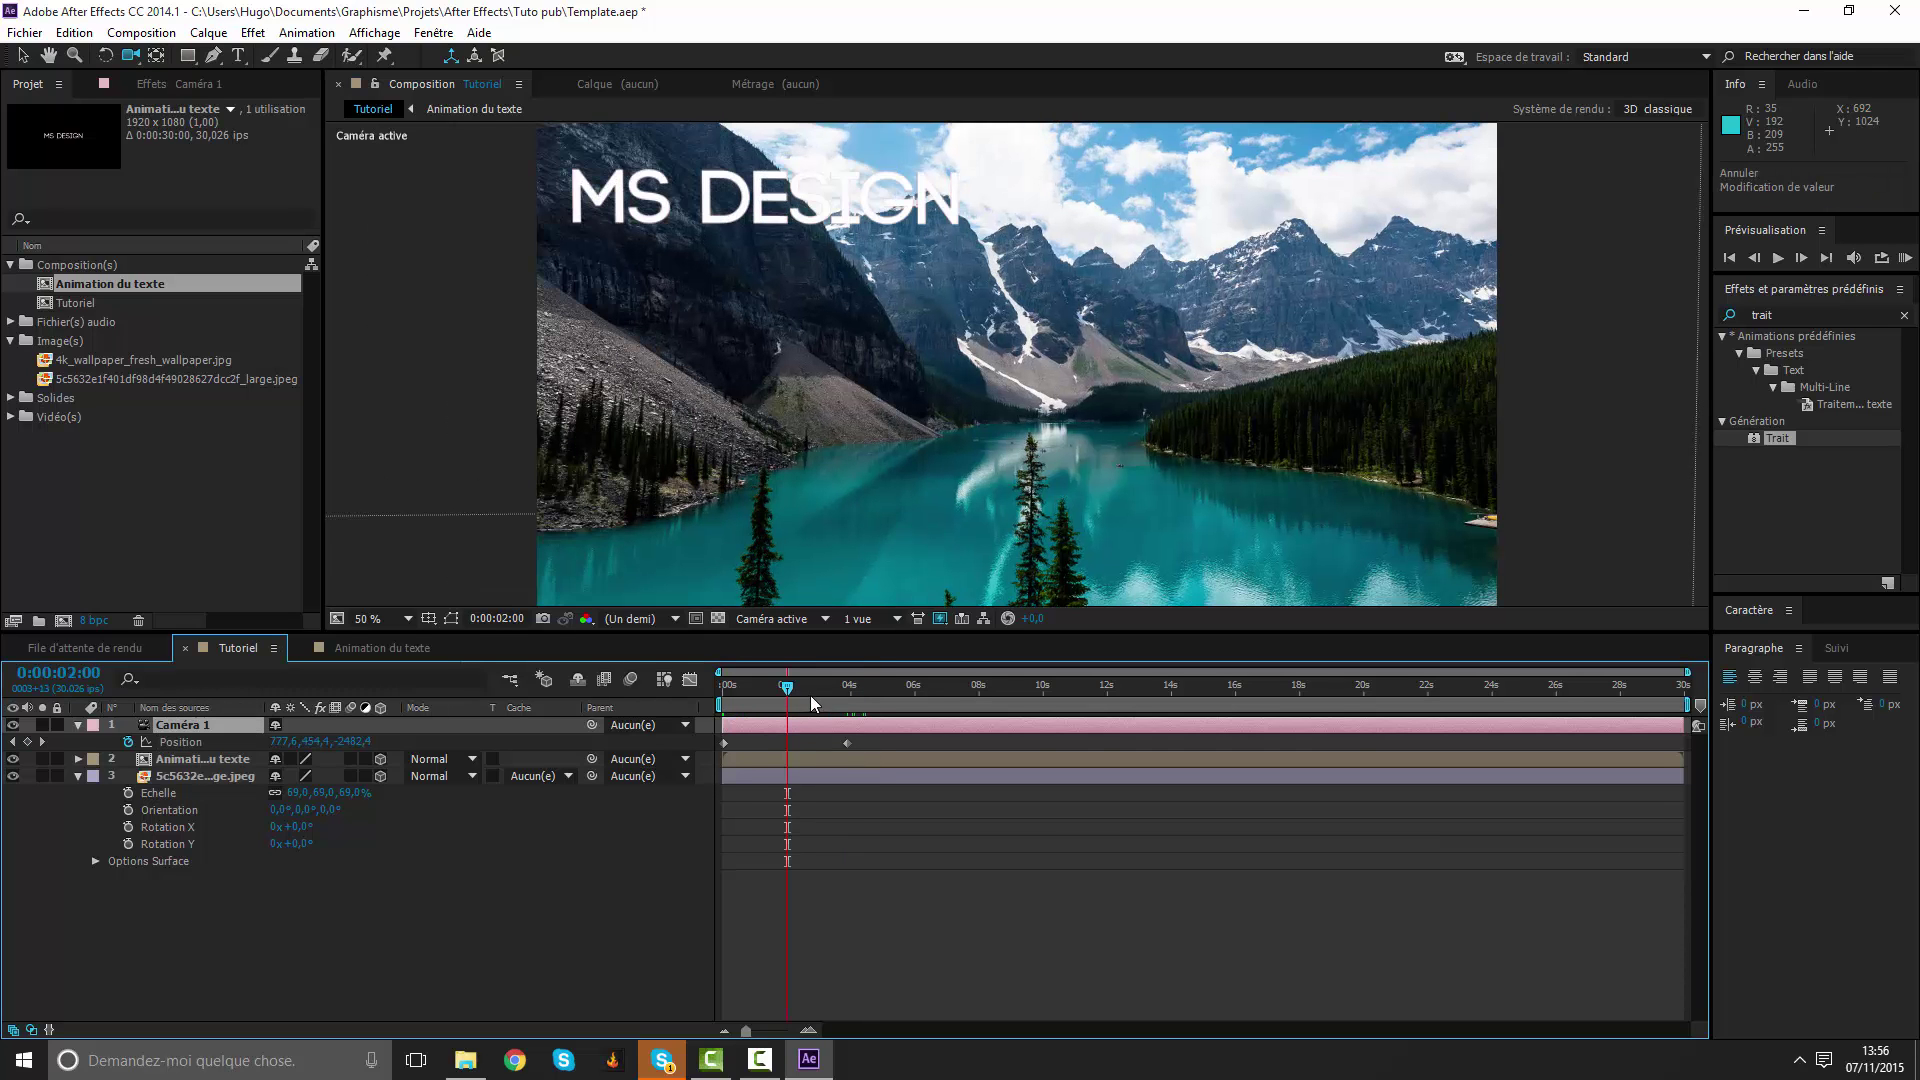
{"action": "key", "text": "KP_0"}
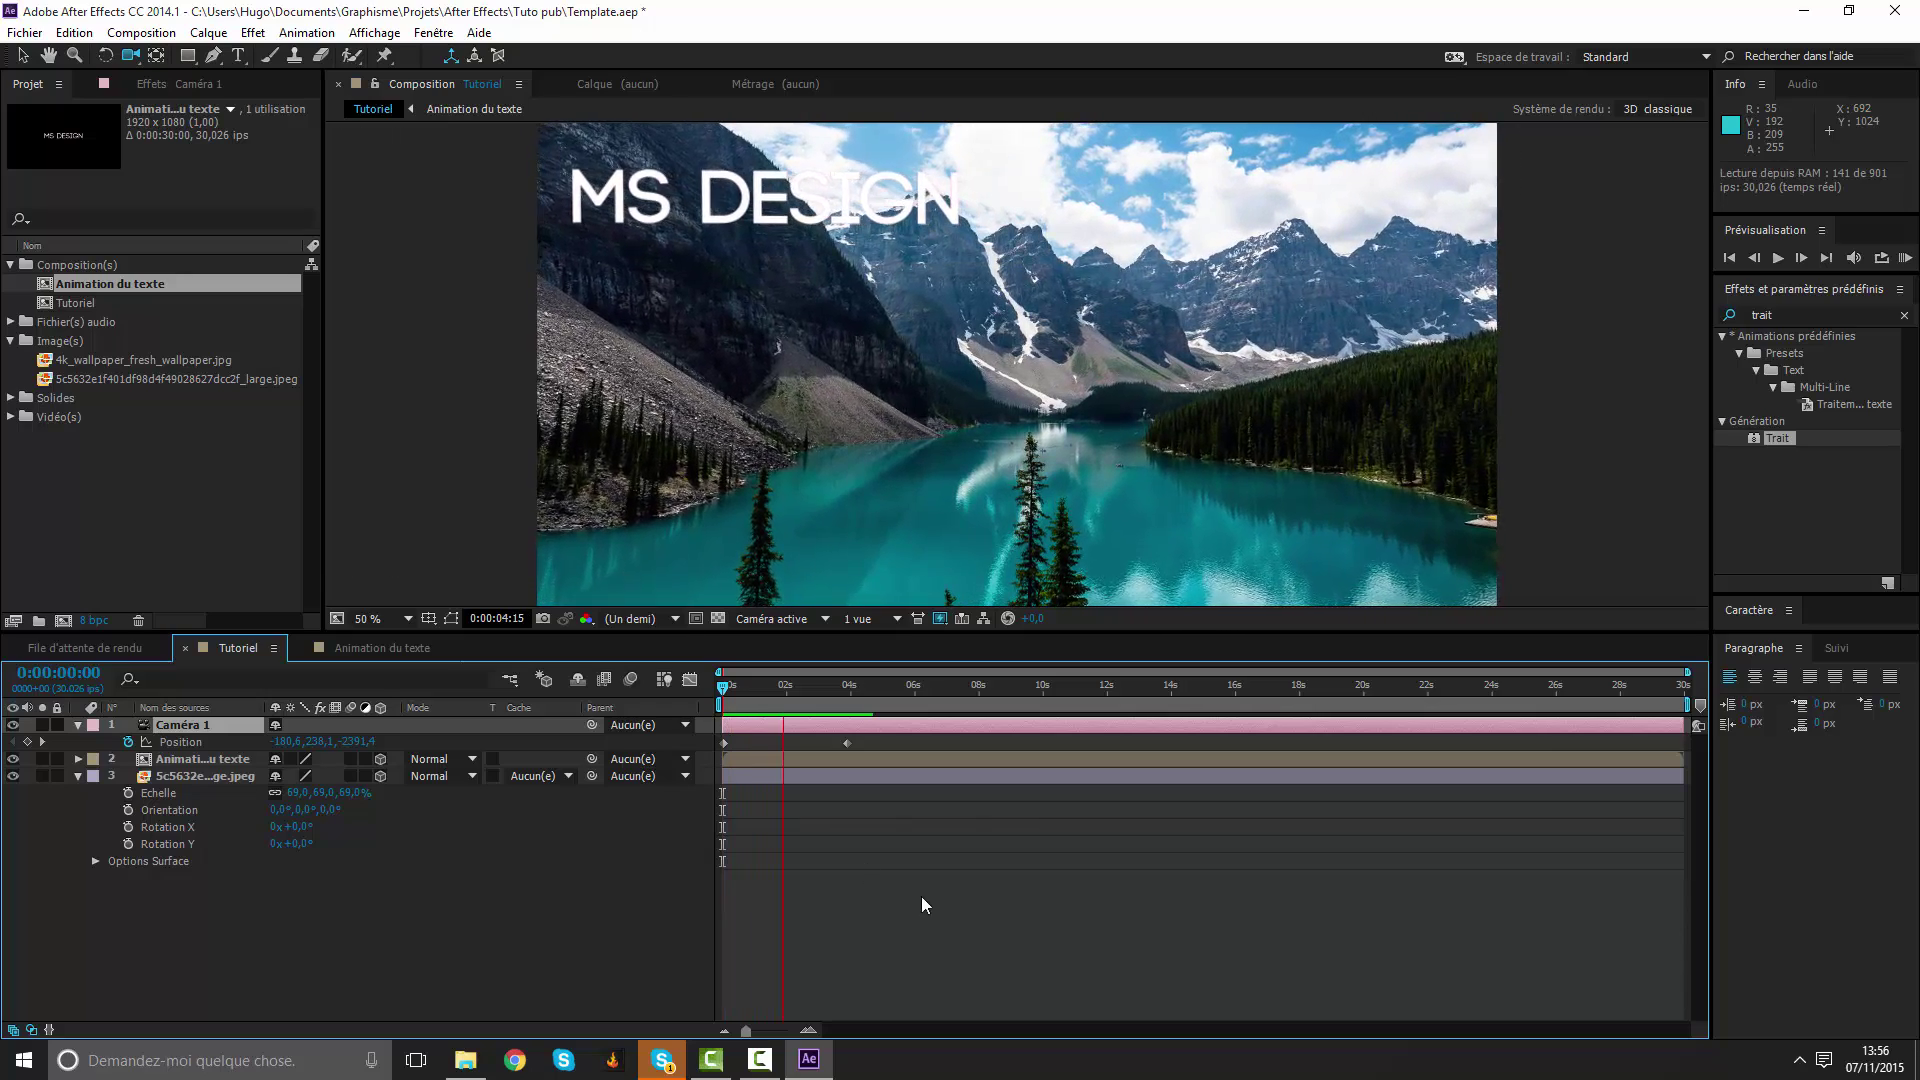
Shift the MS DESIGN title down and right to about 590, 330, −172, and check the opening frames.
{"action": "left_click", "coordinate": [964, 927]}
{"action": "left_click", "coordinate": [876, 760]}
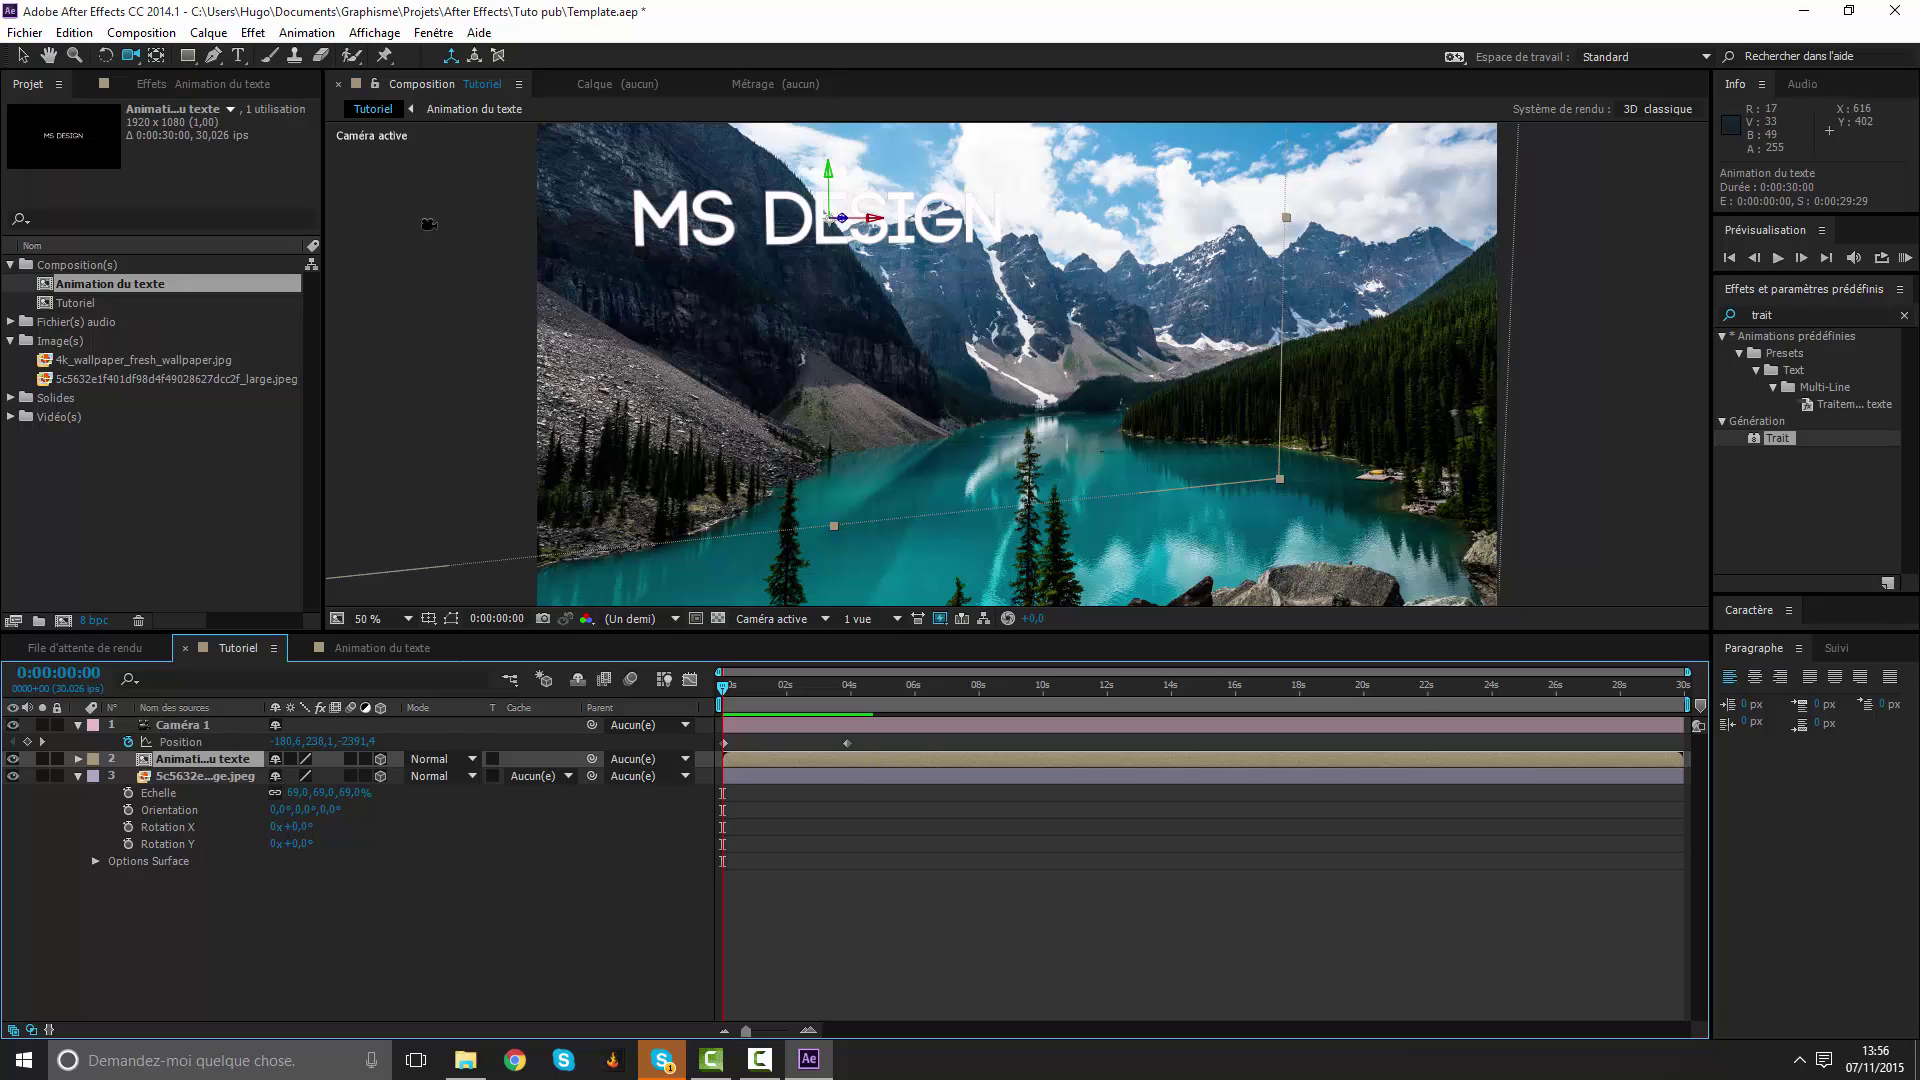
{"action": "key", "text": "v"}
{"action": "left_click", "coordinate": [911, 228]}
{"action": "left_click_drag", "start_coordinate": [878, 222], "coordinate": [880, 210]}
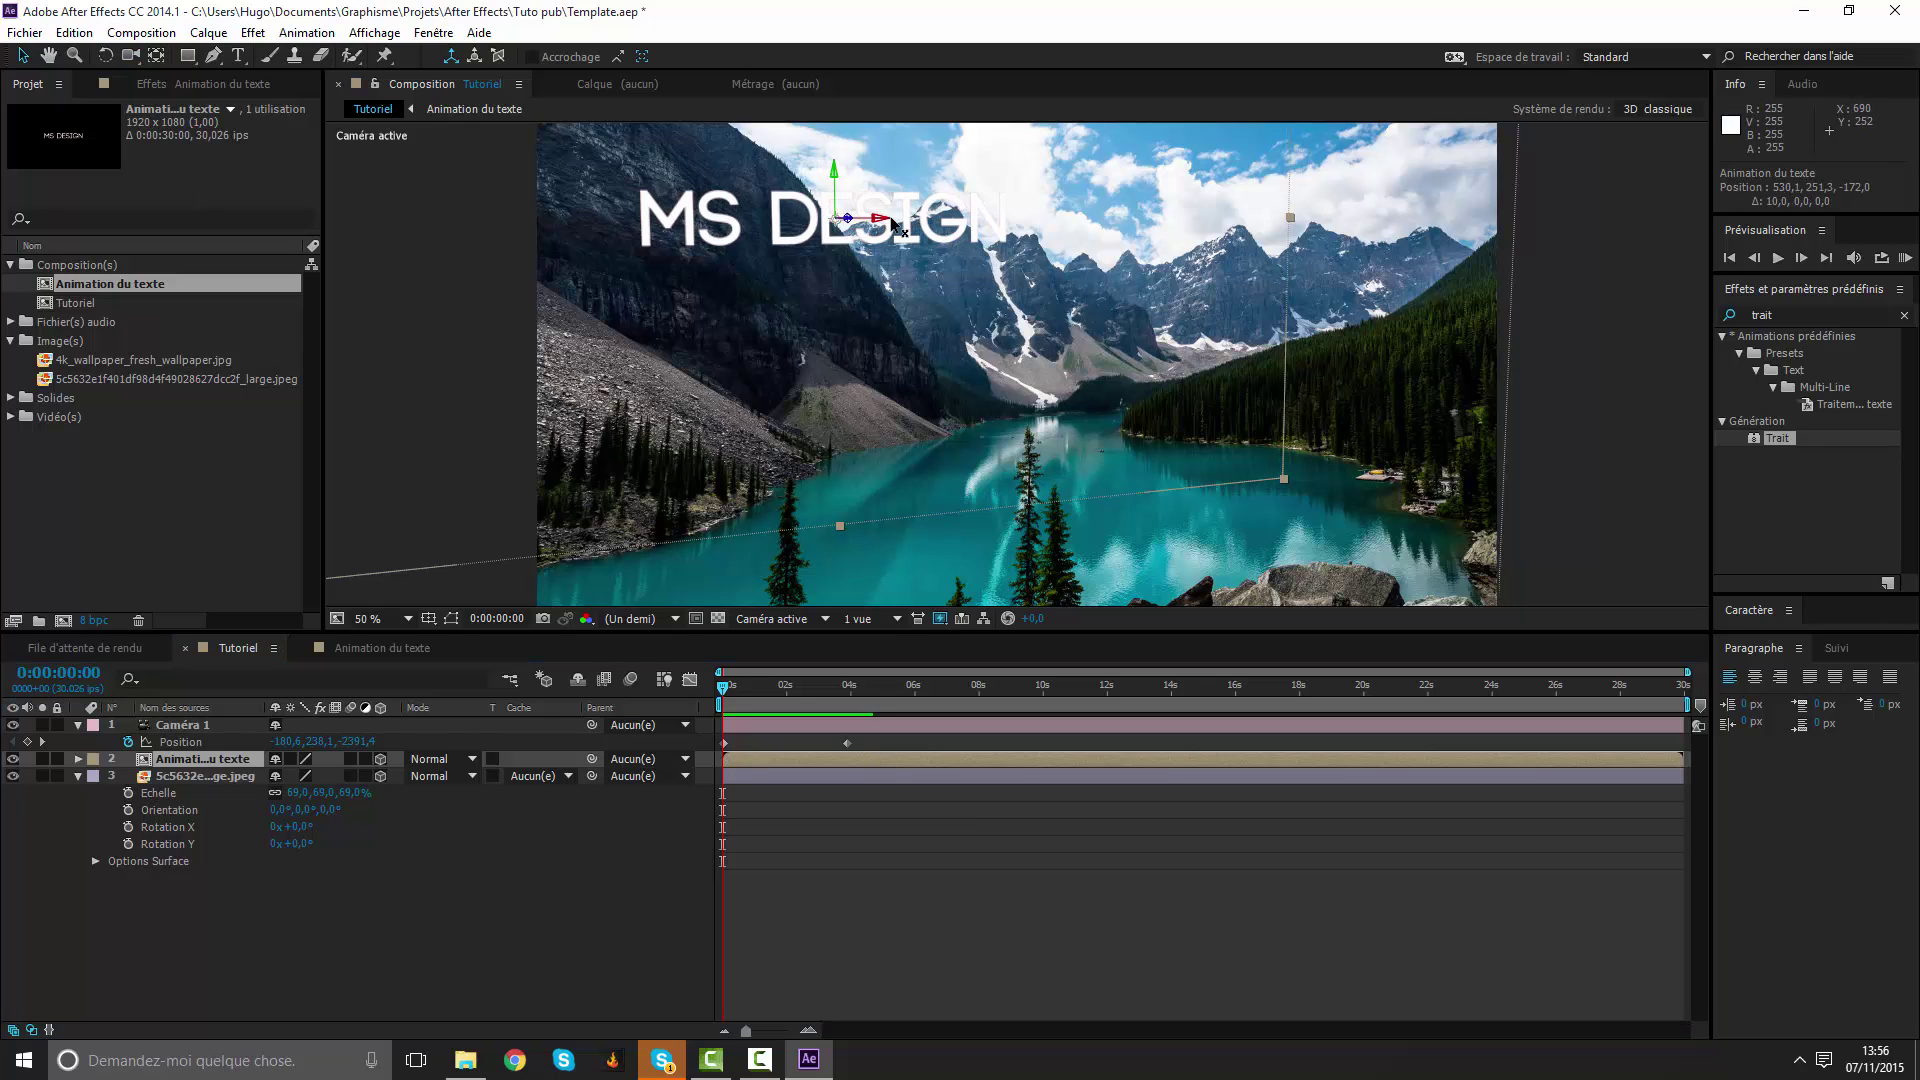
{"action": "left_click", "coordinate": [977, 880]}
{"action": "left_click_drag", "start_coordinate": [748, 698], "coordinate": [664, 699]}
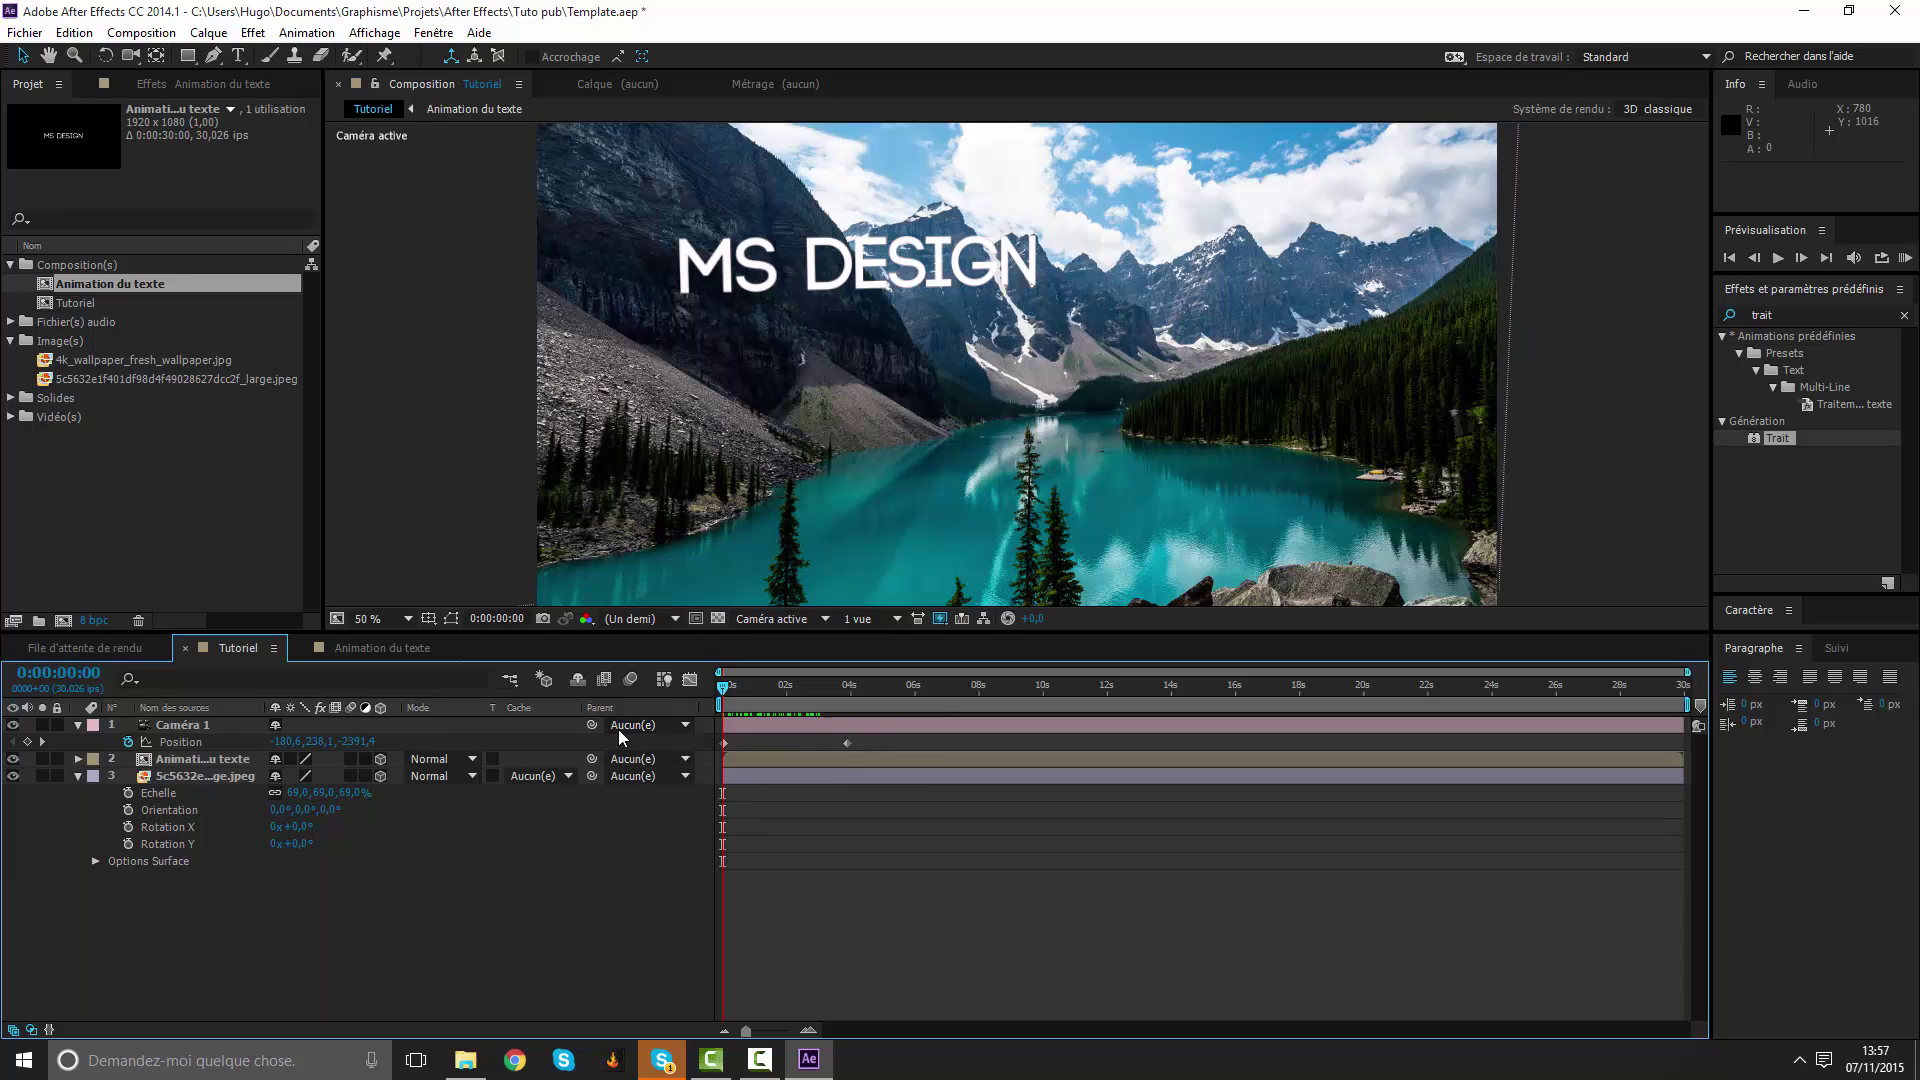
Easy Ease Caméra 1's Position keyframes so its speed peaks early, then preview the move.
{"action": "left_click", "coordinate": [688, 681]}
{"action": "left_click", "coordinate": [182, 742]}
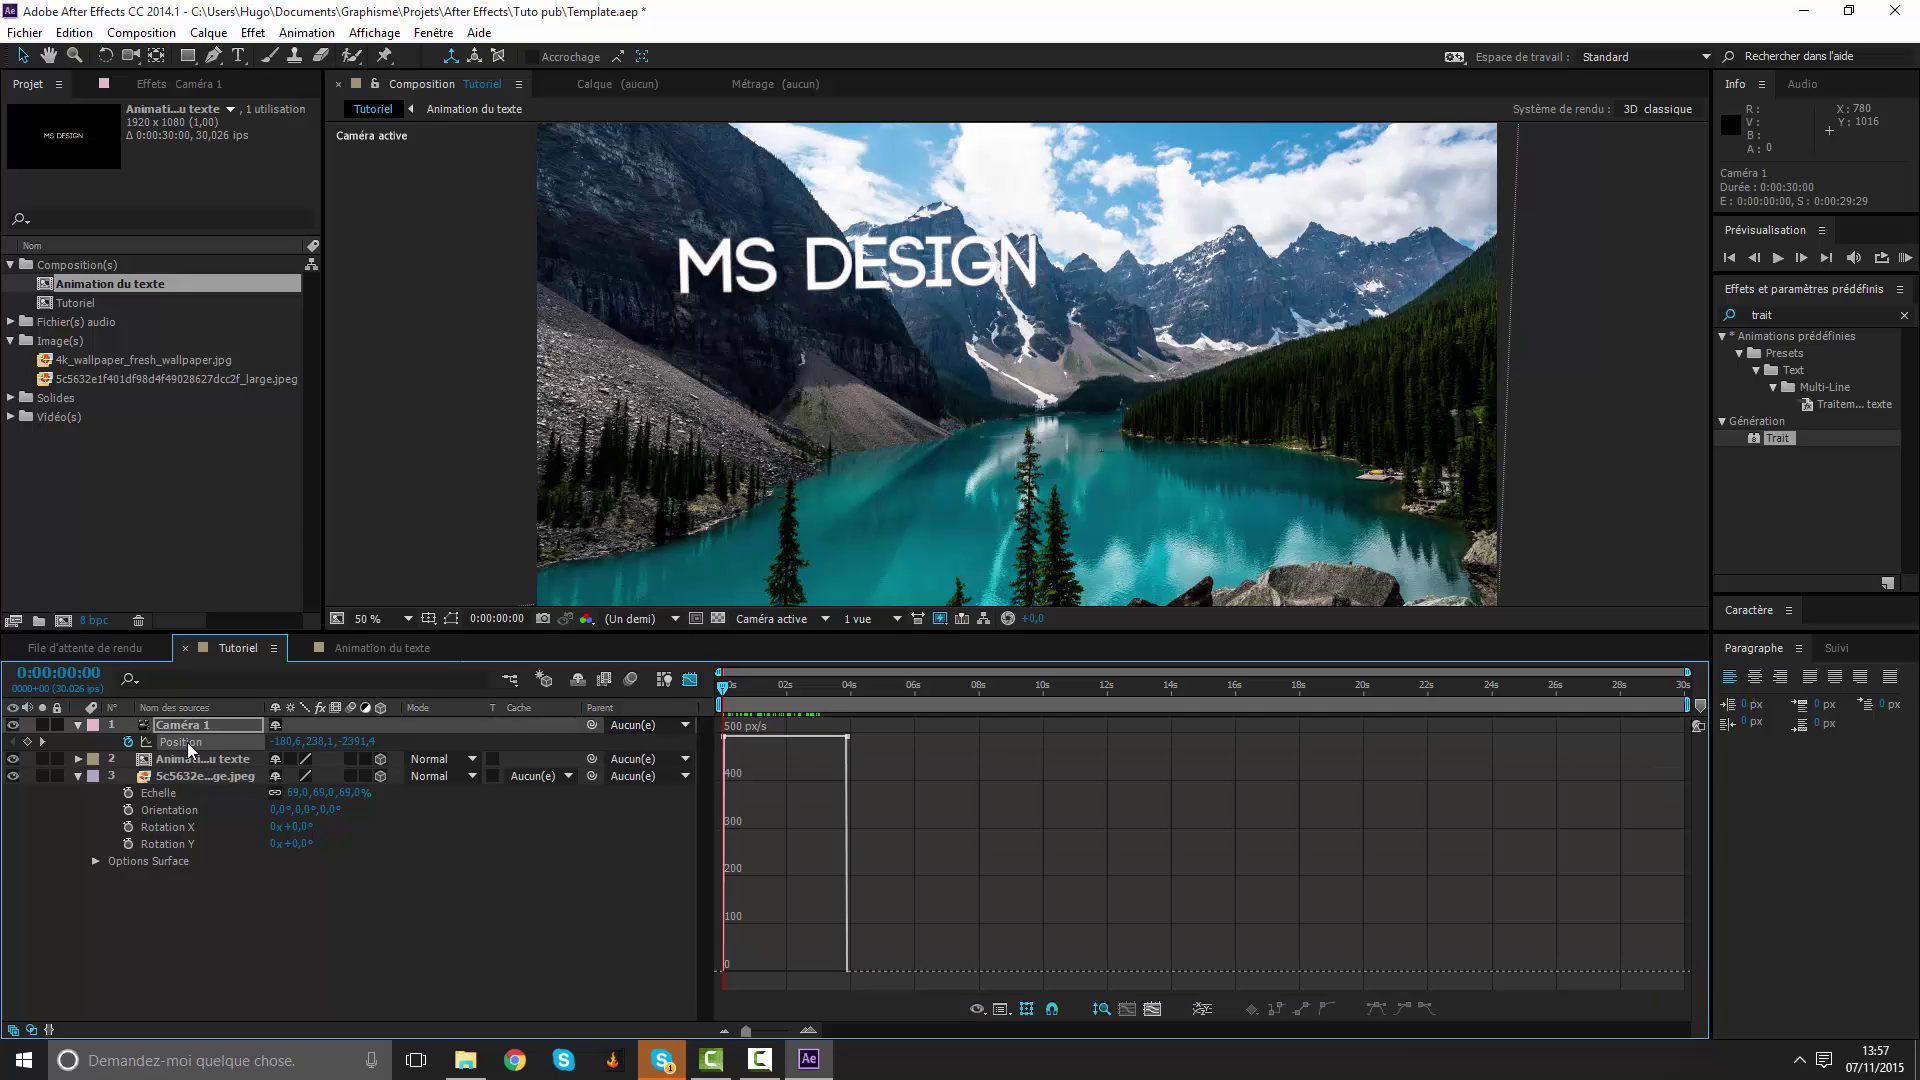
{"action": "left_click", "coordinate": [1375, 1009]}
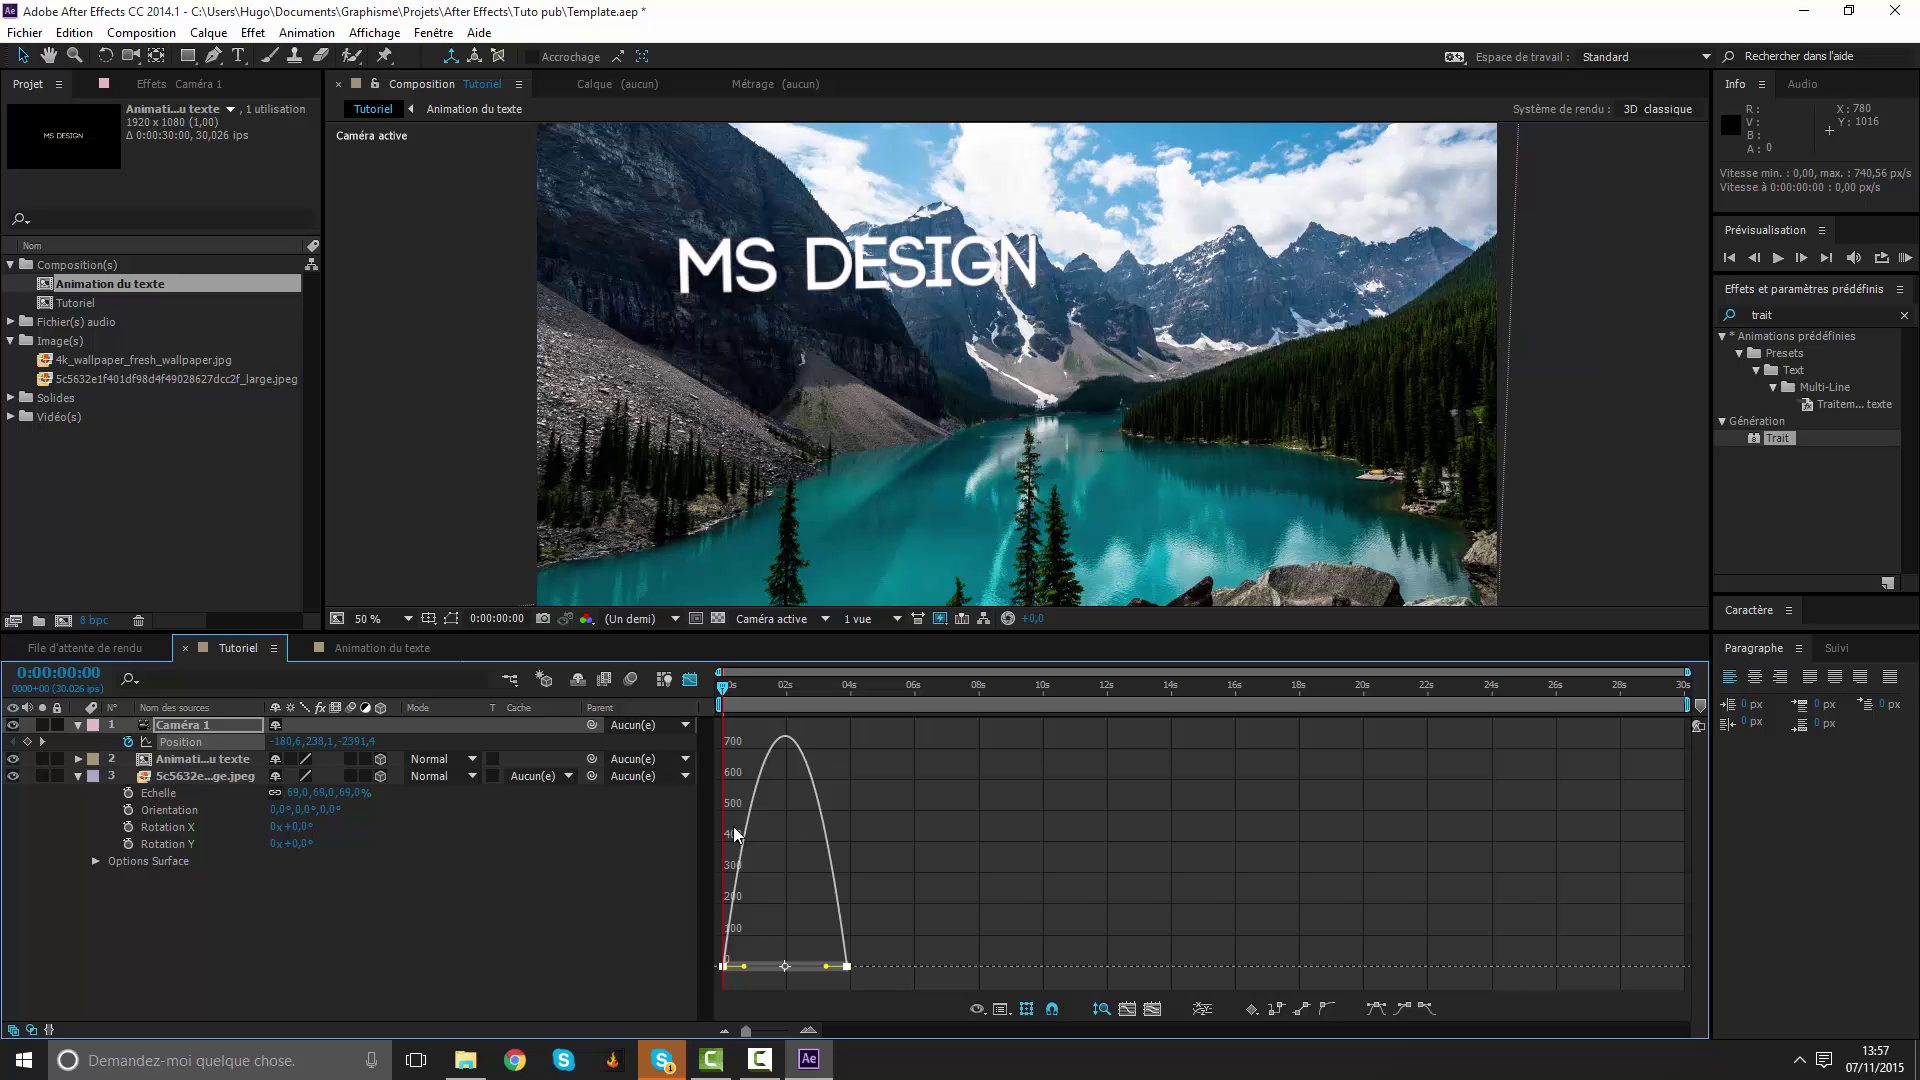
{"action": "left_click", "coordinate": [1001, 1009]}
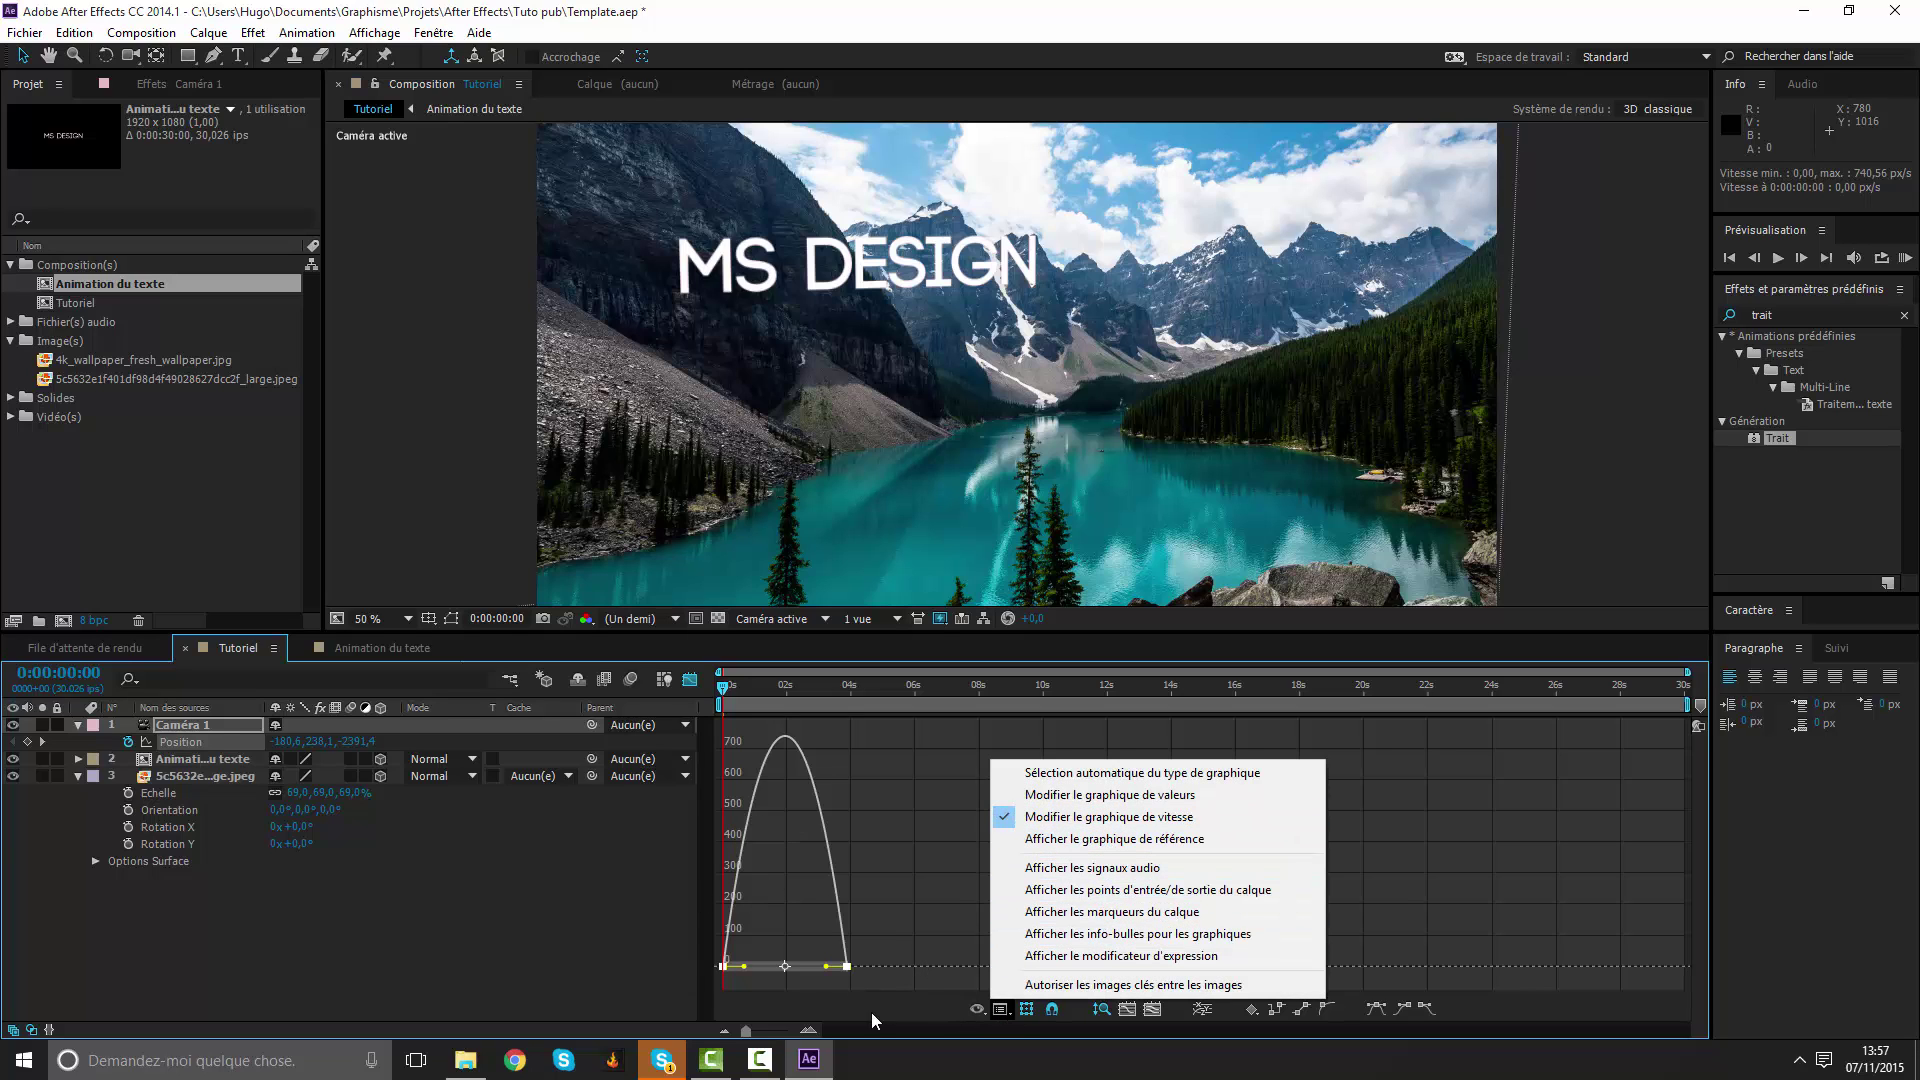
{"action": "left_click", "coordinate": [829, 977]}
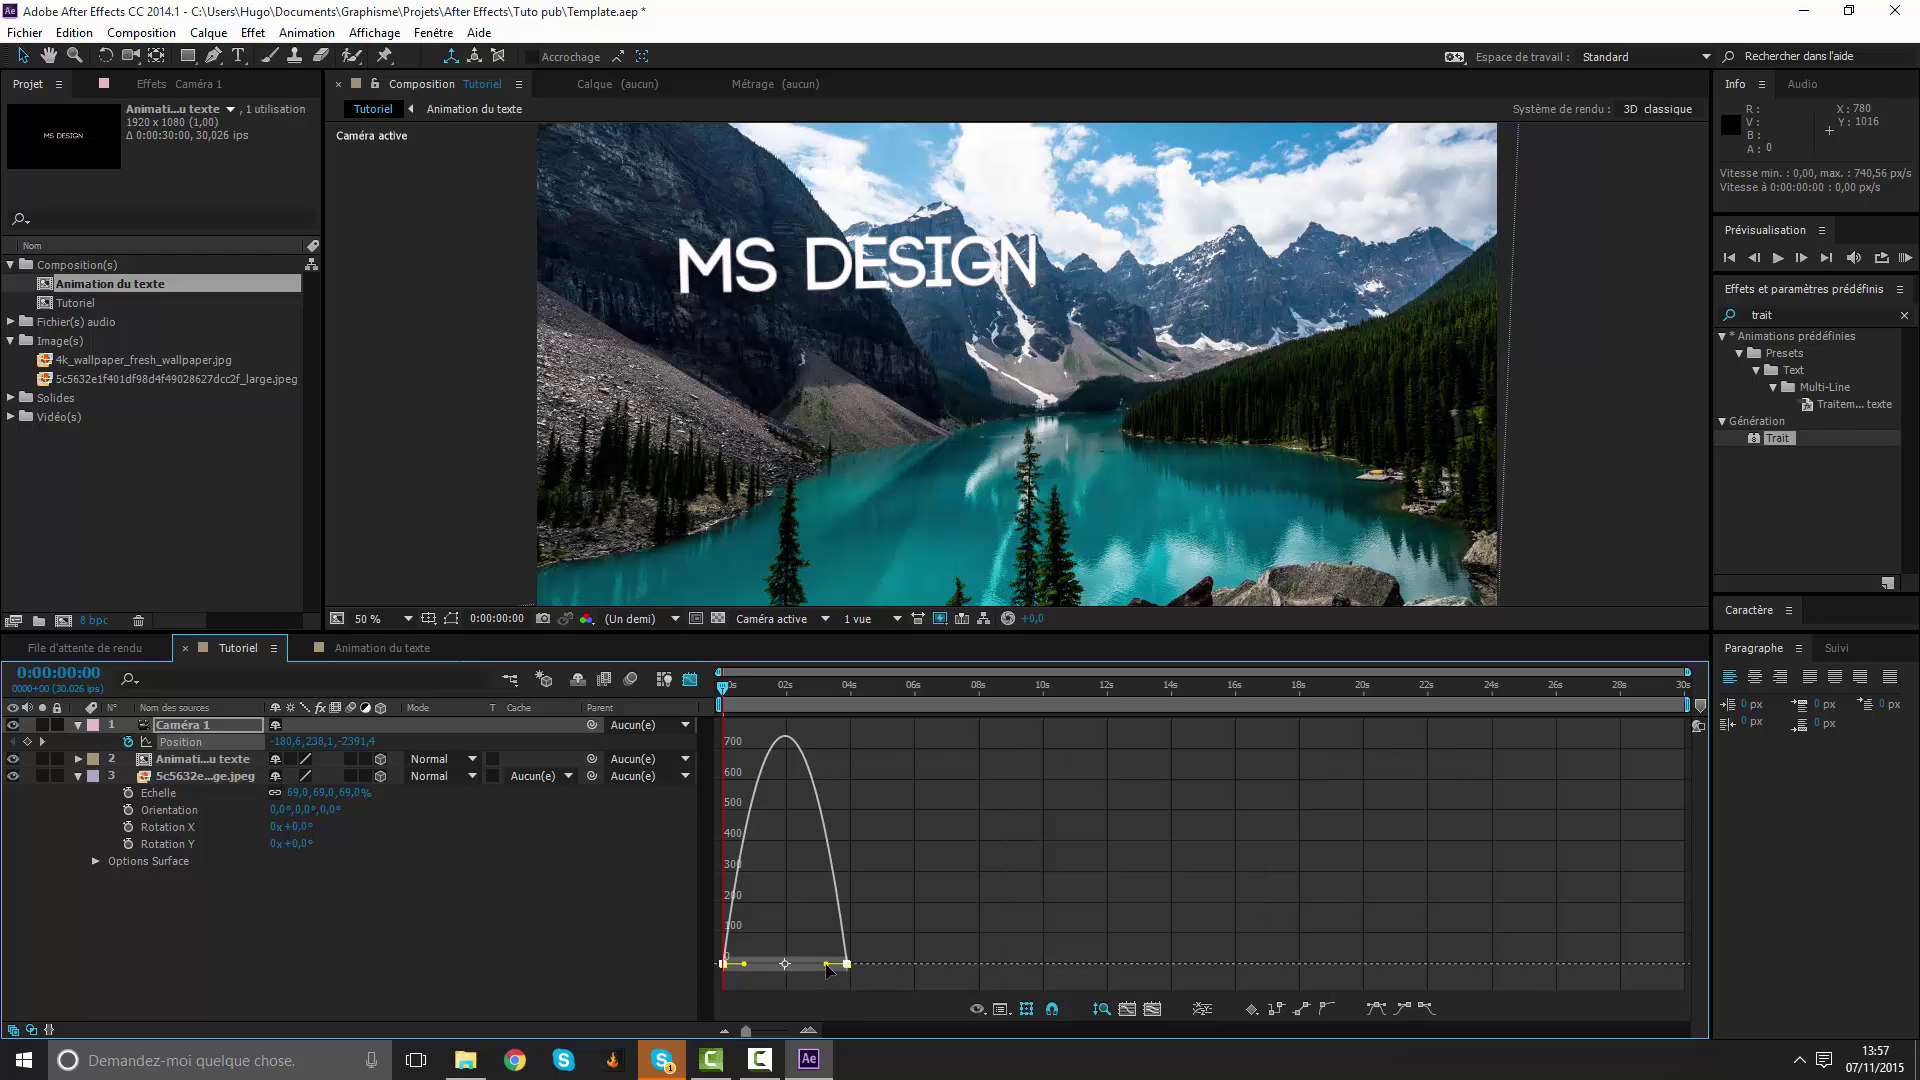
{"action": "left_click_drag", "start_coordinate": [825, 964], "coordinate": [845, 964]}
{"action": "left_click", "coordinate": [700, 681]}
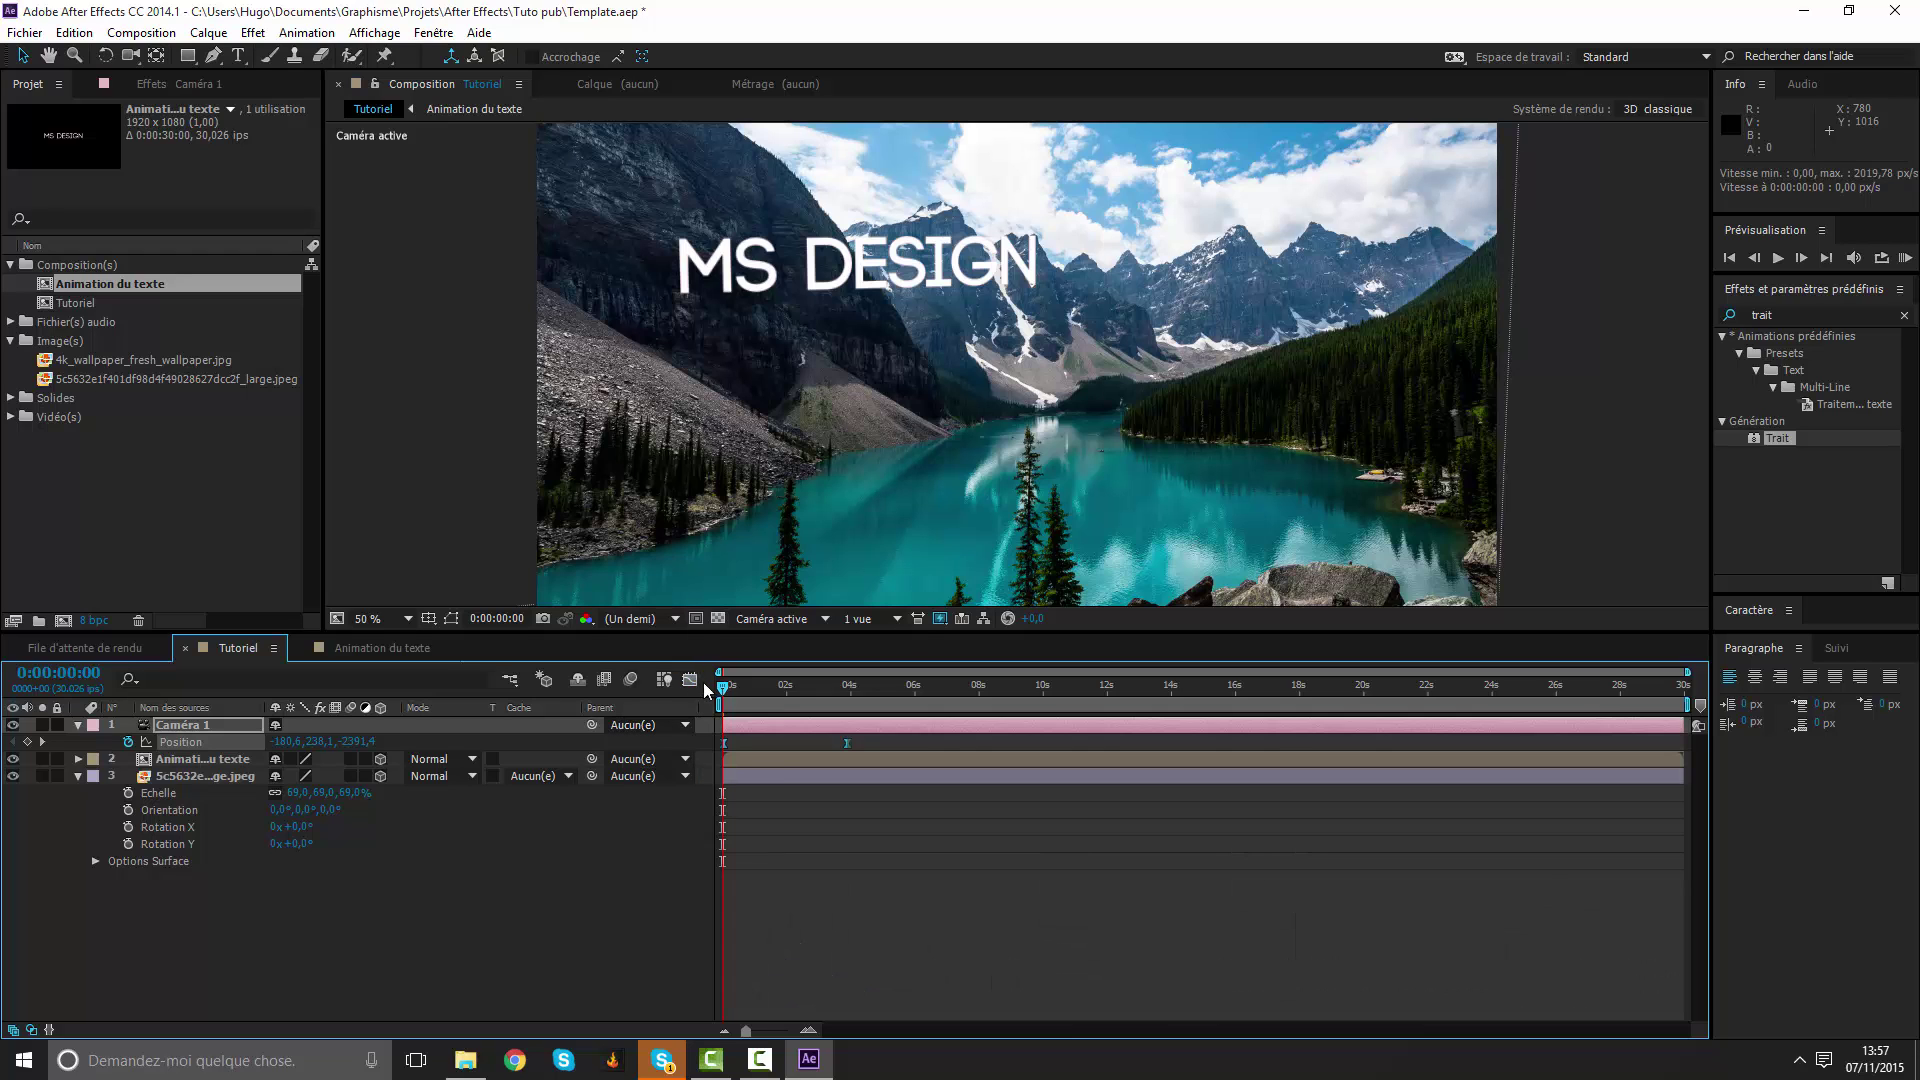
{"action": "key", "text": "space"}
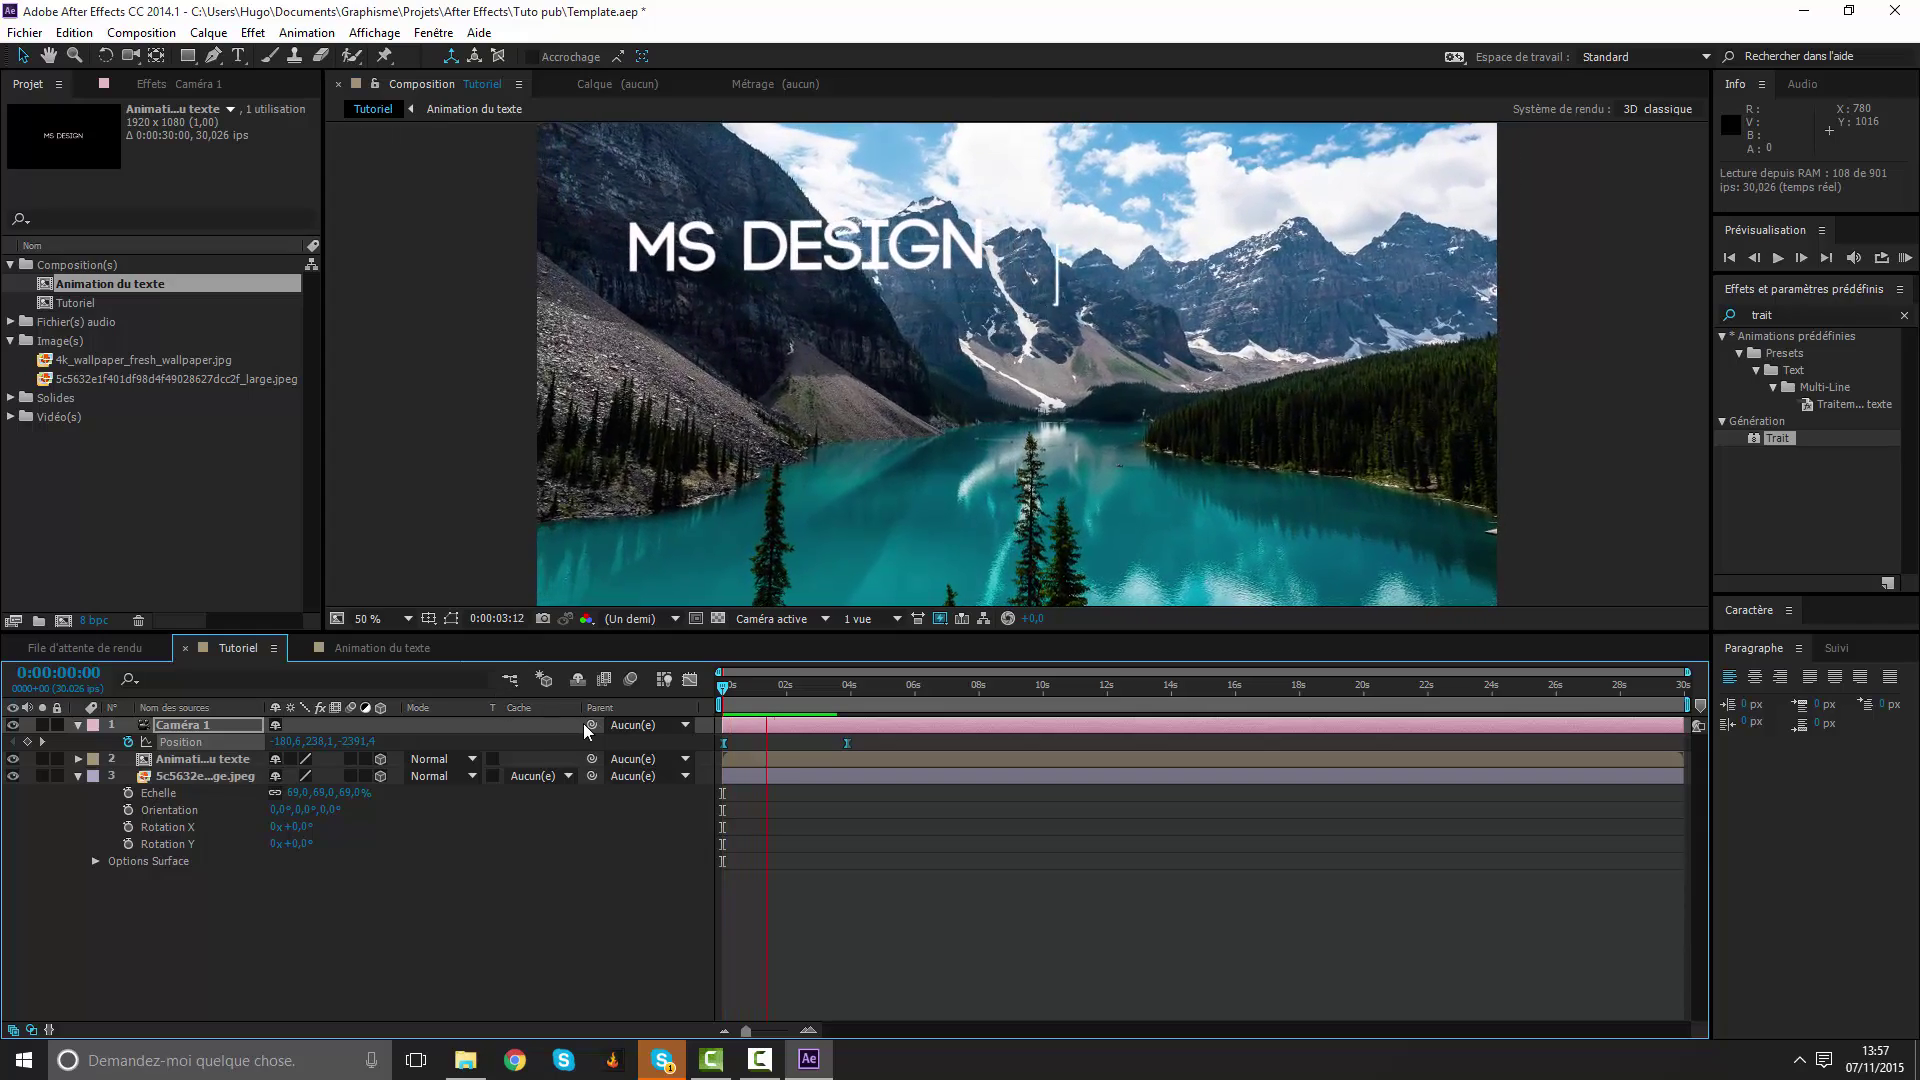
Pull the camera speed peak closer to the start and preview the refined move.
{"action": "left_click", "coordinate": [689, 679]}
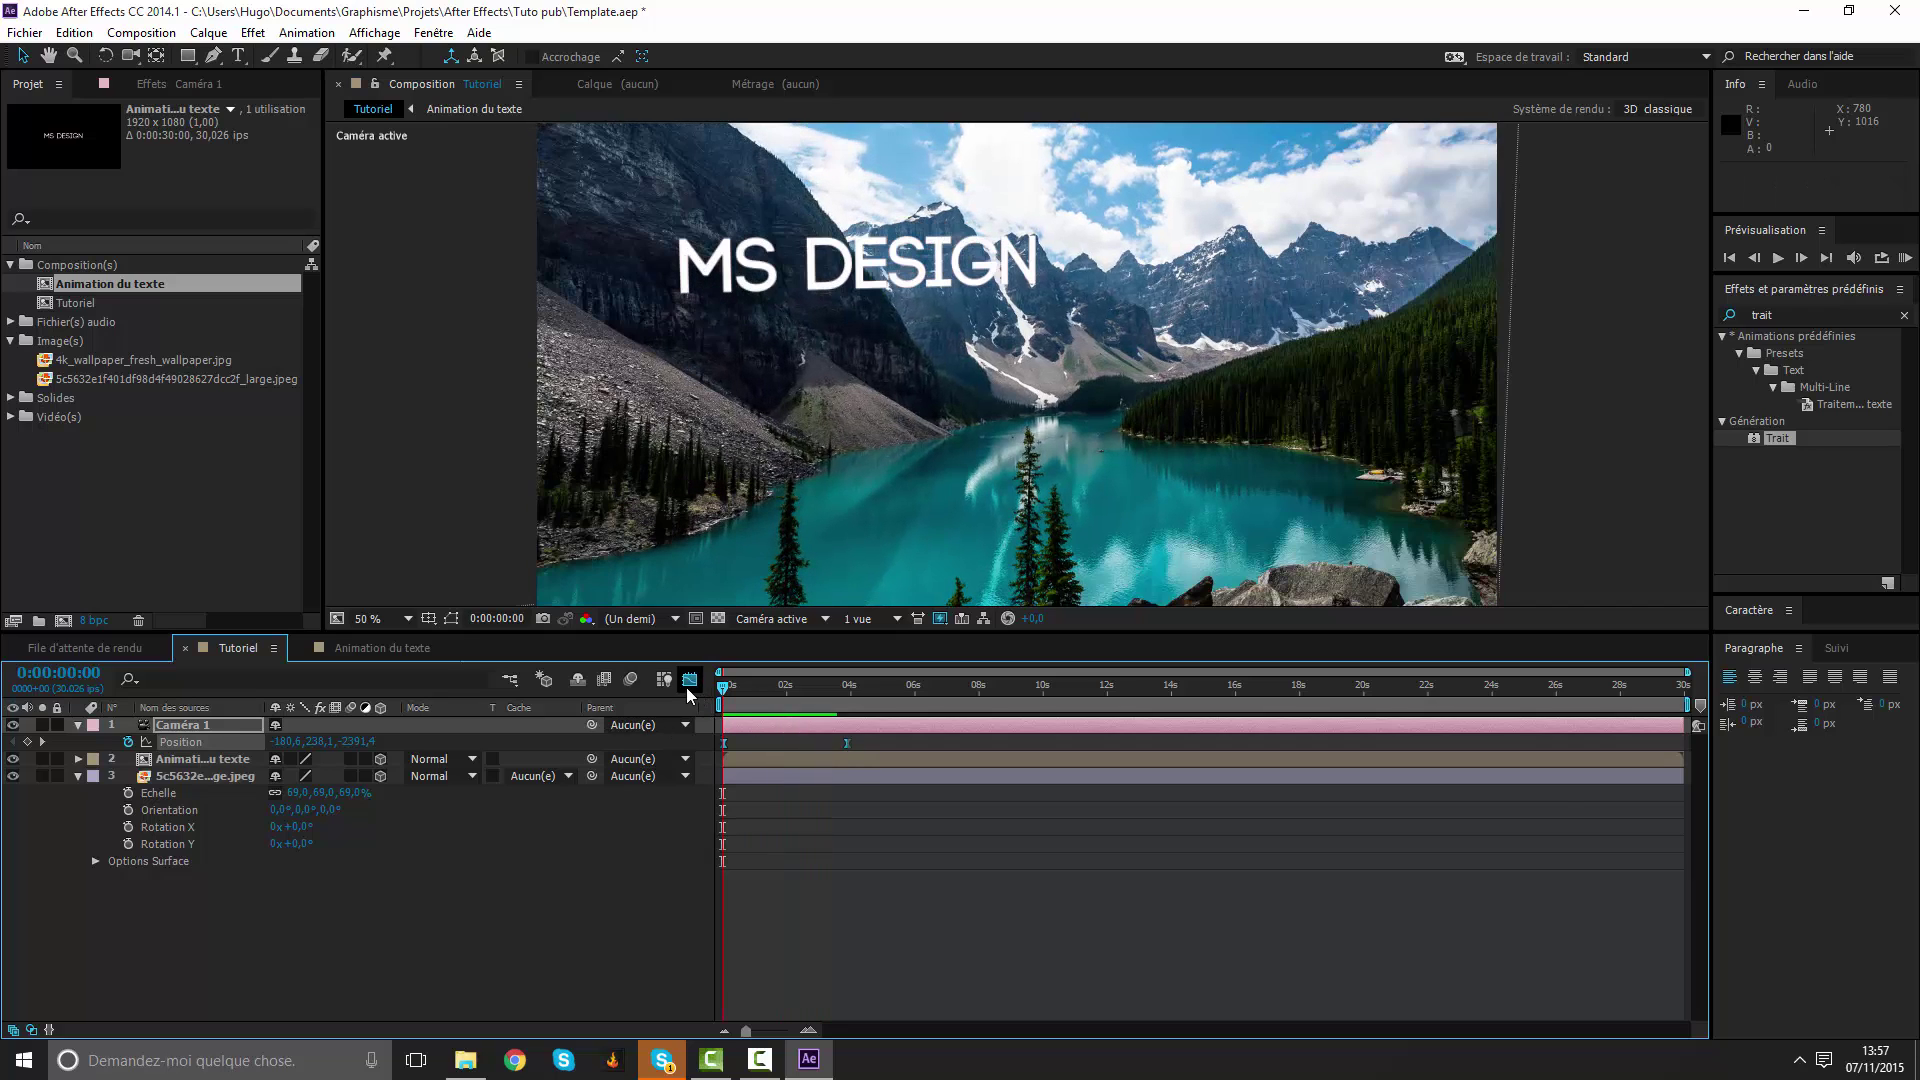
{"action": "left_click", "coordinate": [172, 745]}
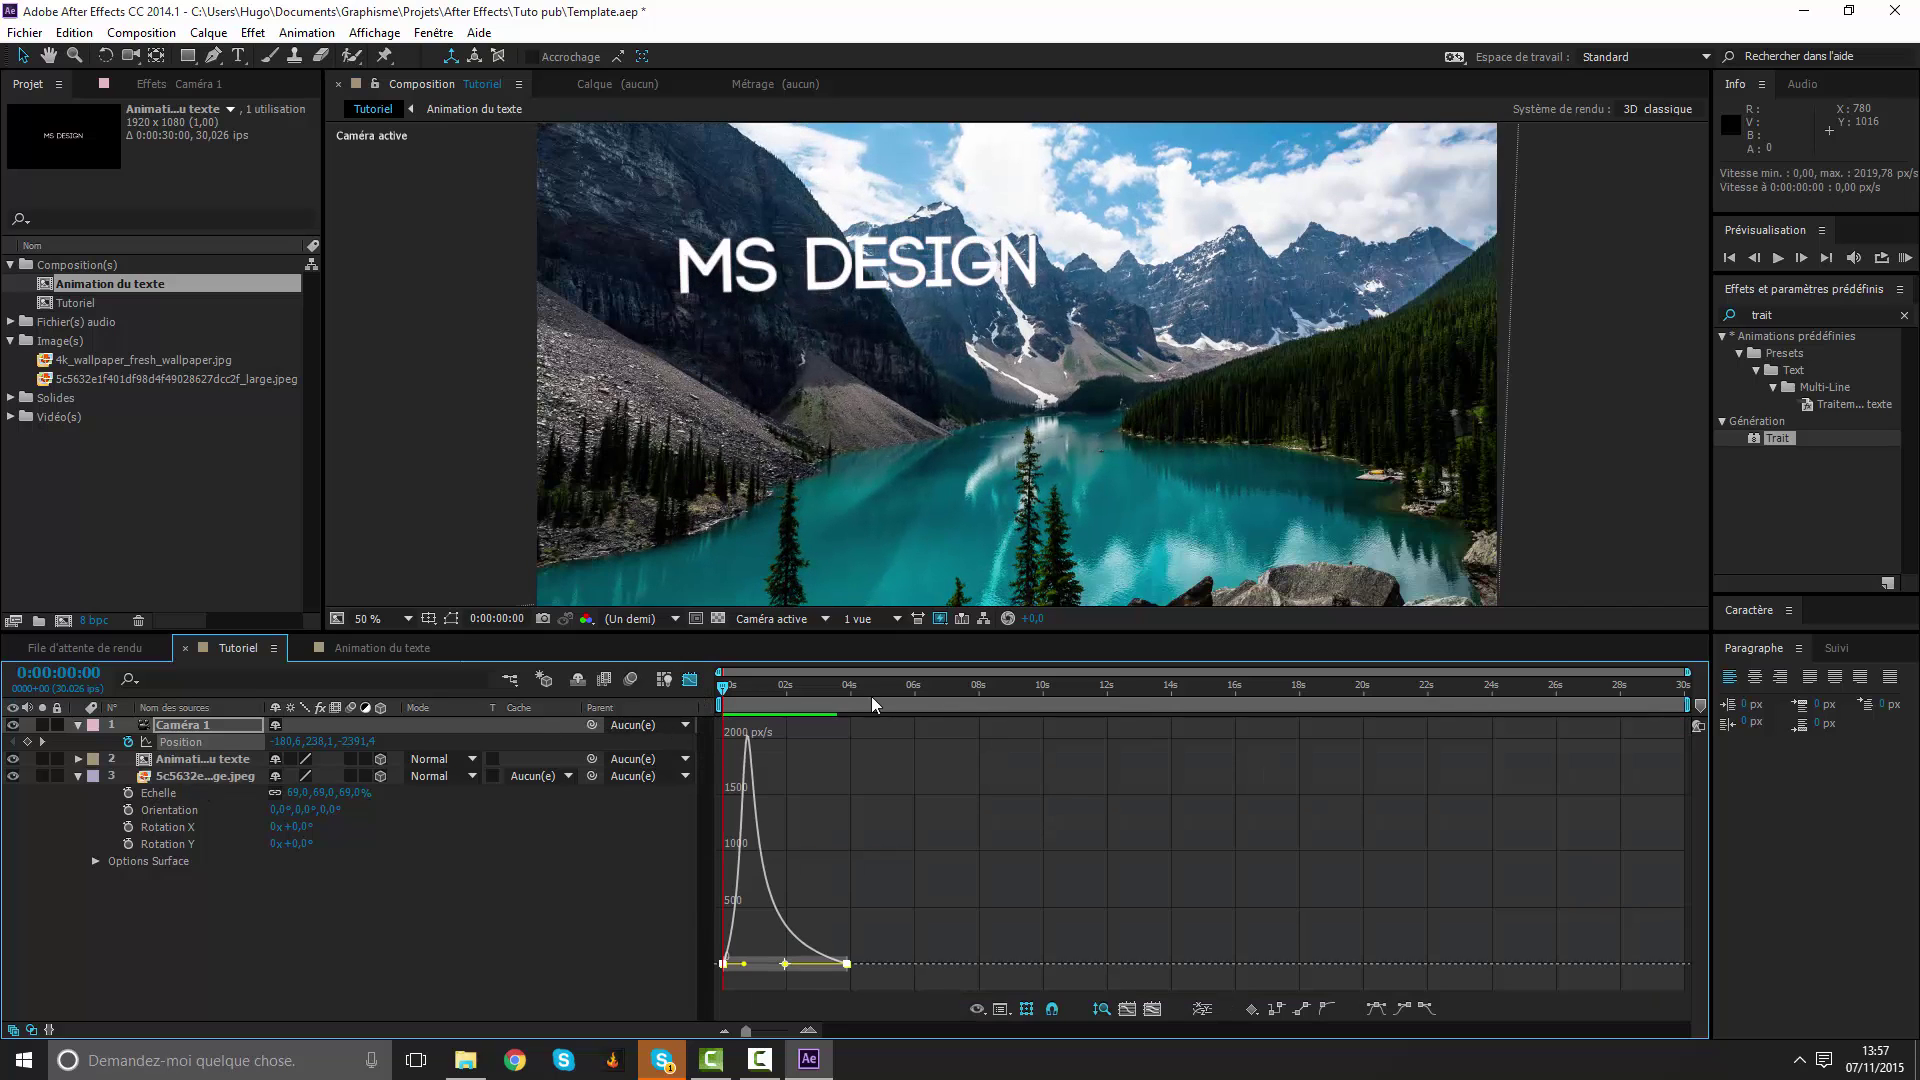
{"action": "left_click_drag", "start_coordinate": [1687, 673], "coordinate": [895, 671]}
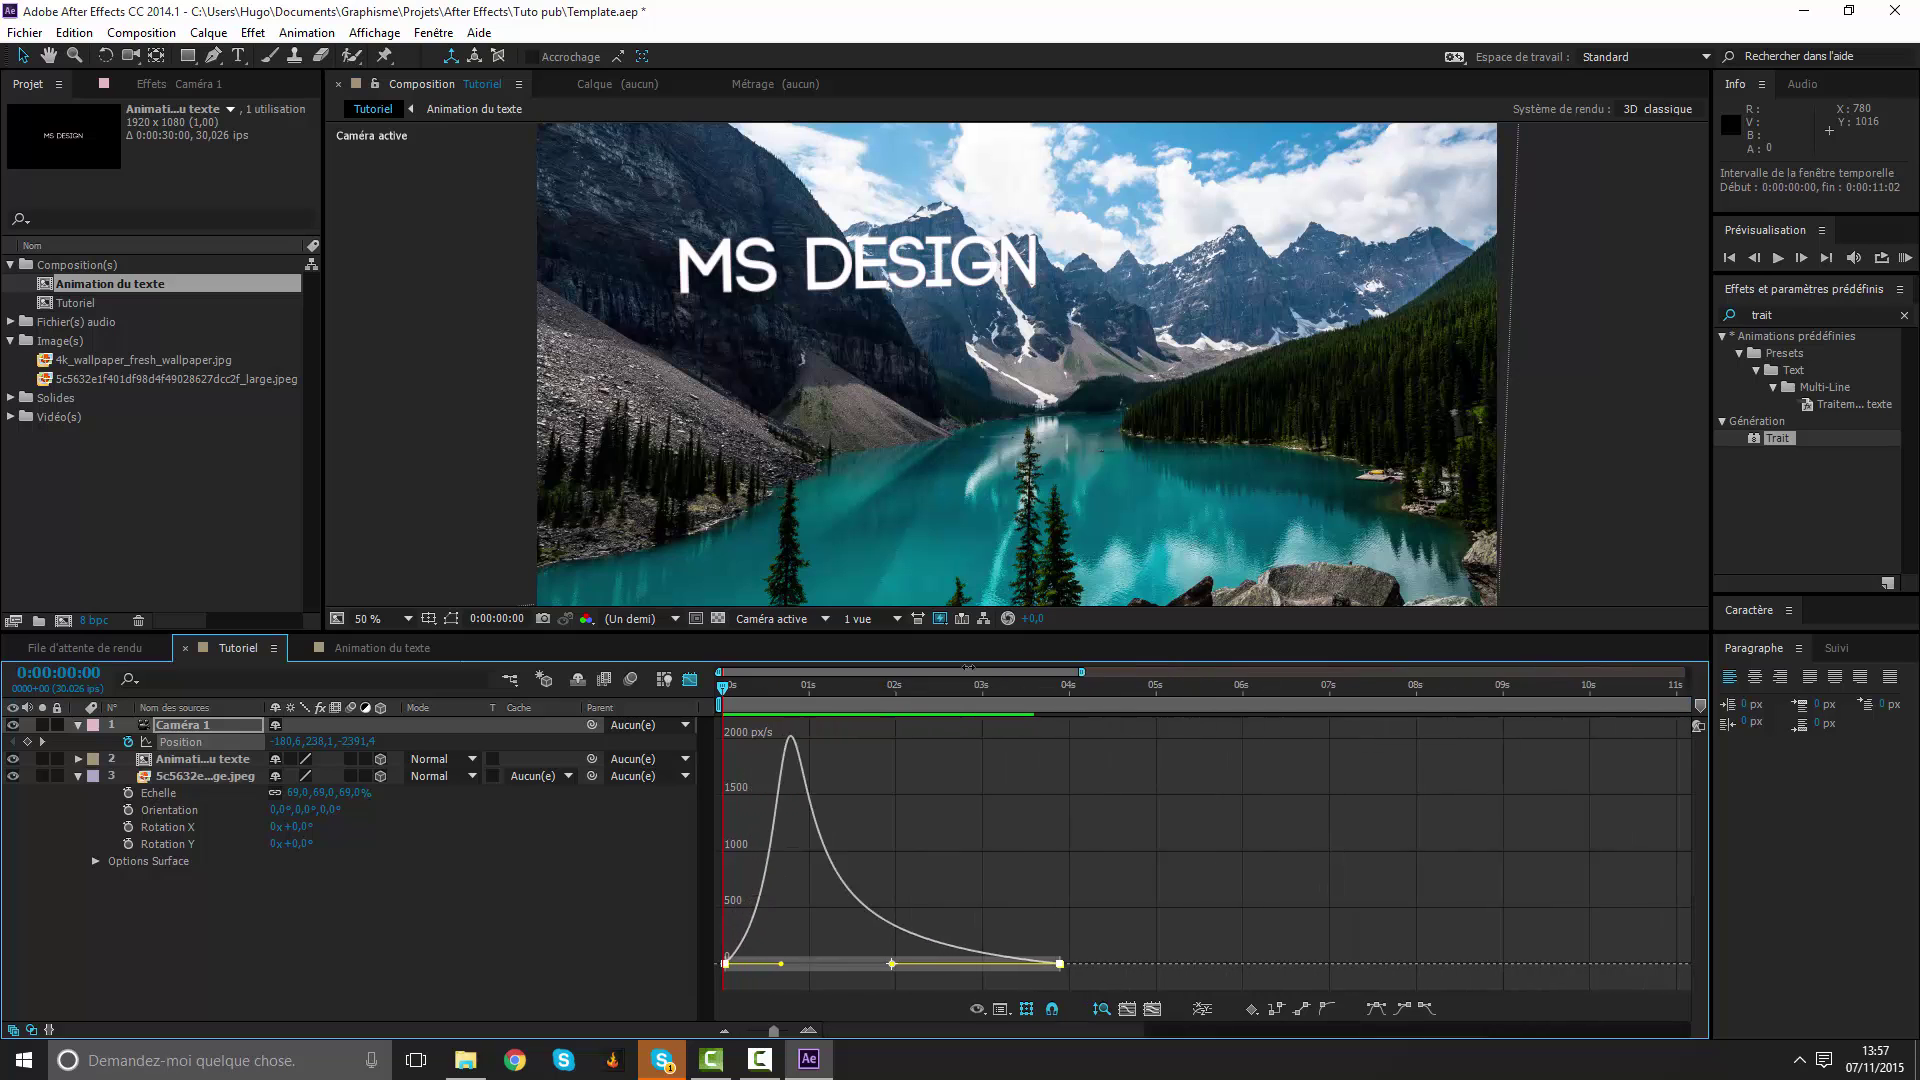
{"action": "left_click_drag", "start_coordinate": [845, 964], "coordinate": [791, 964]}
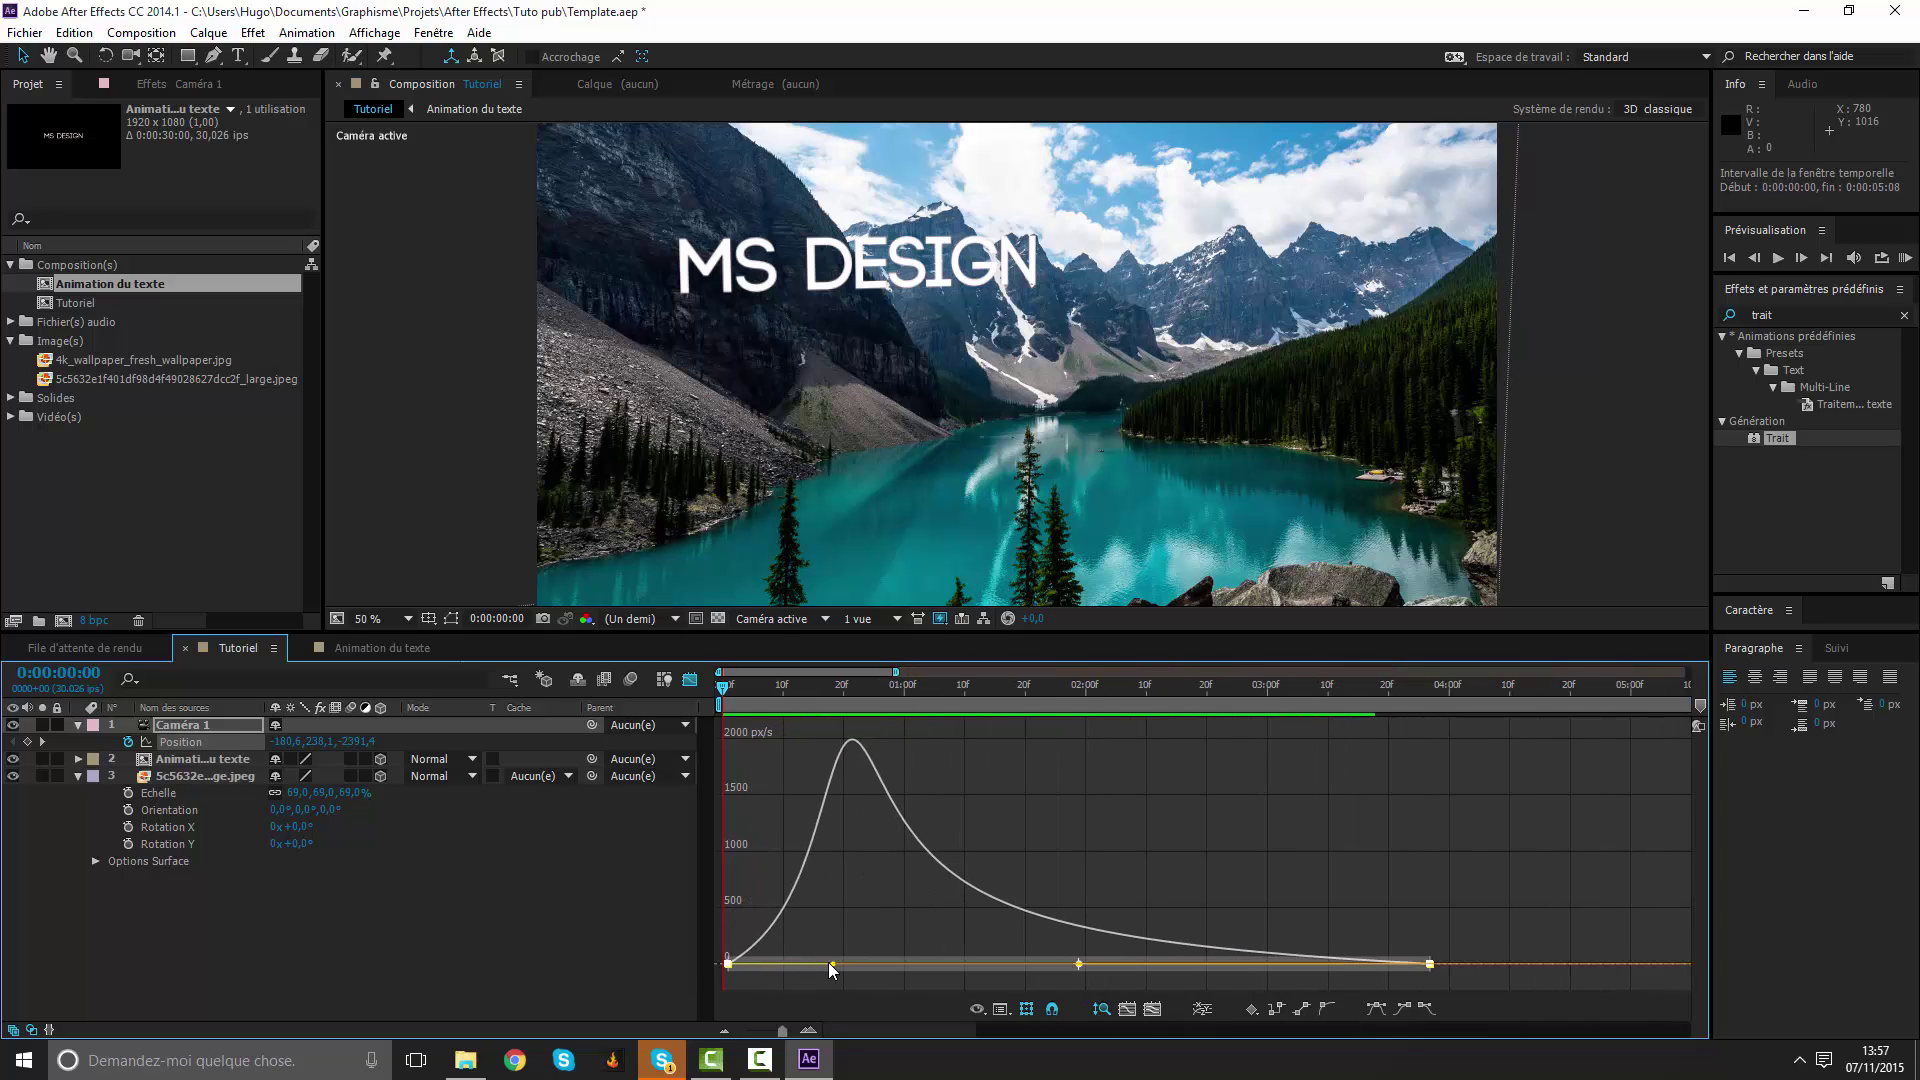
{"action": "key", "text": "space"}
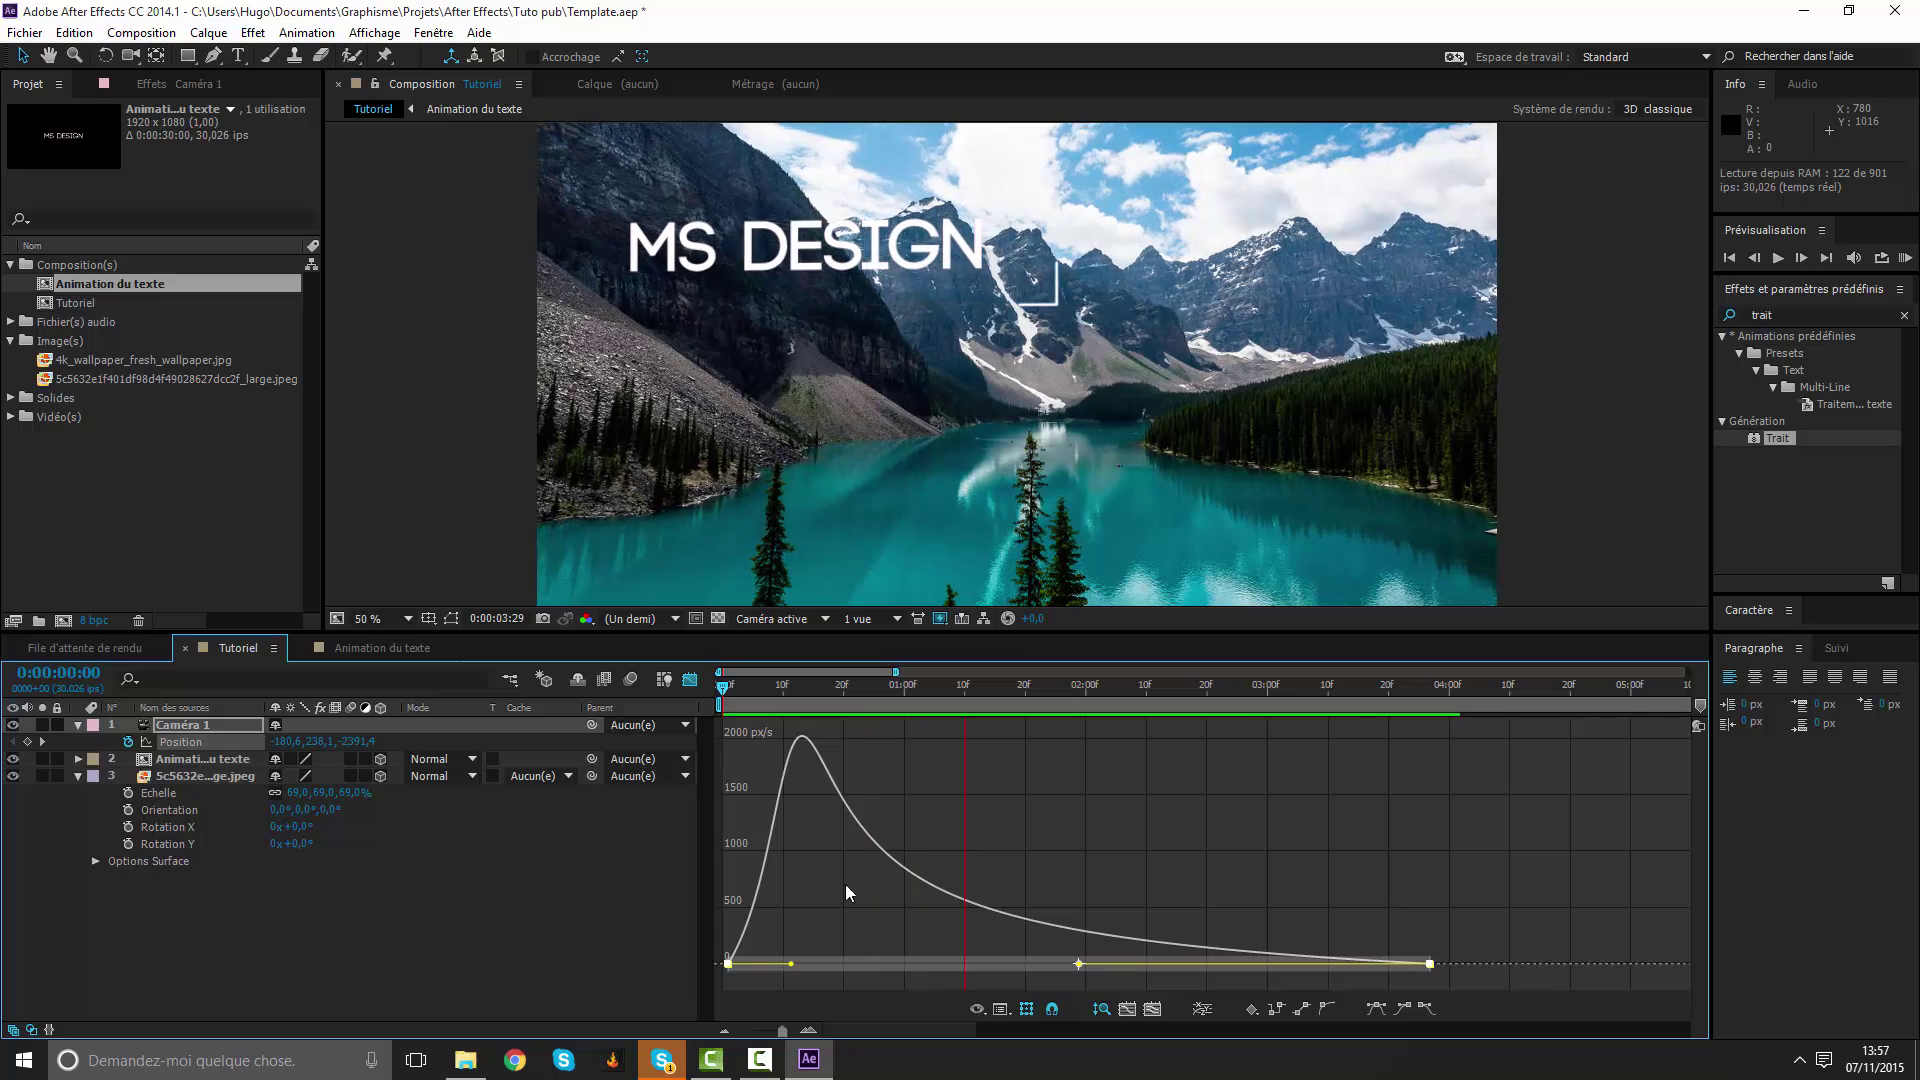
Collapse Caméra 1, review the opening frames, and open the Entrainements videos folder.
{"action": "left_click", "coordinate": [689, 680]}
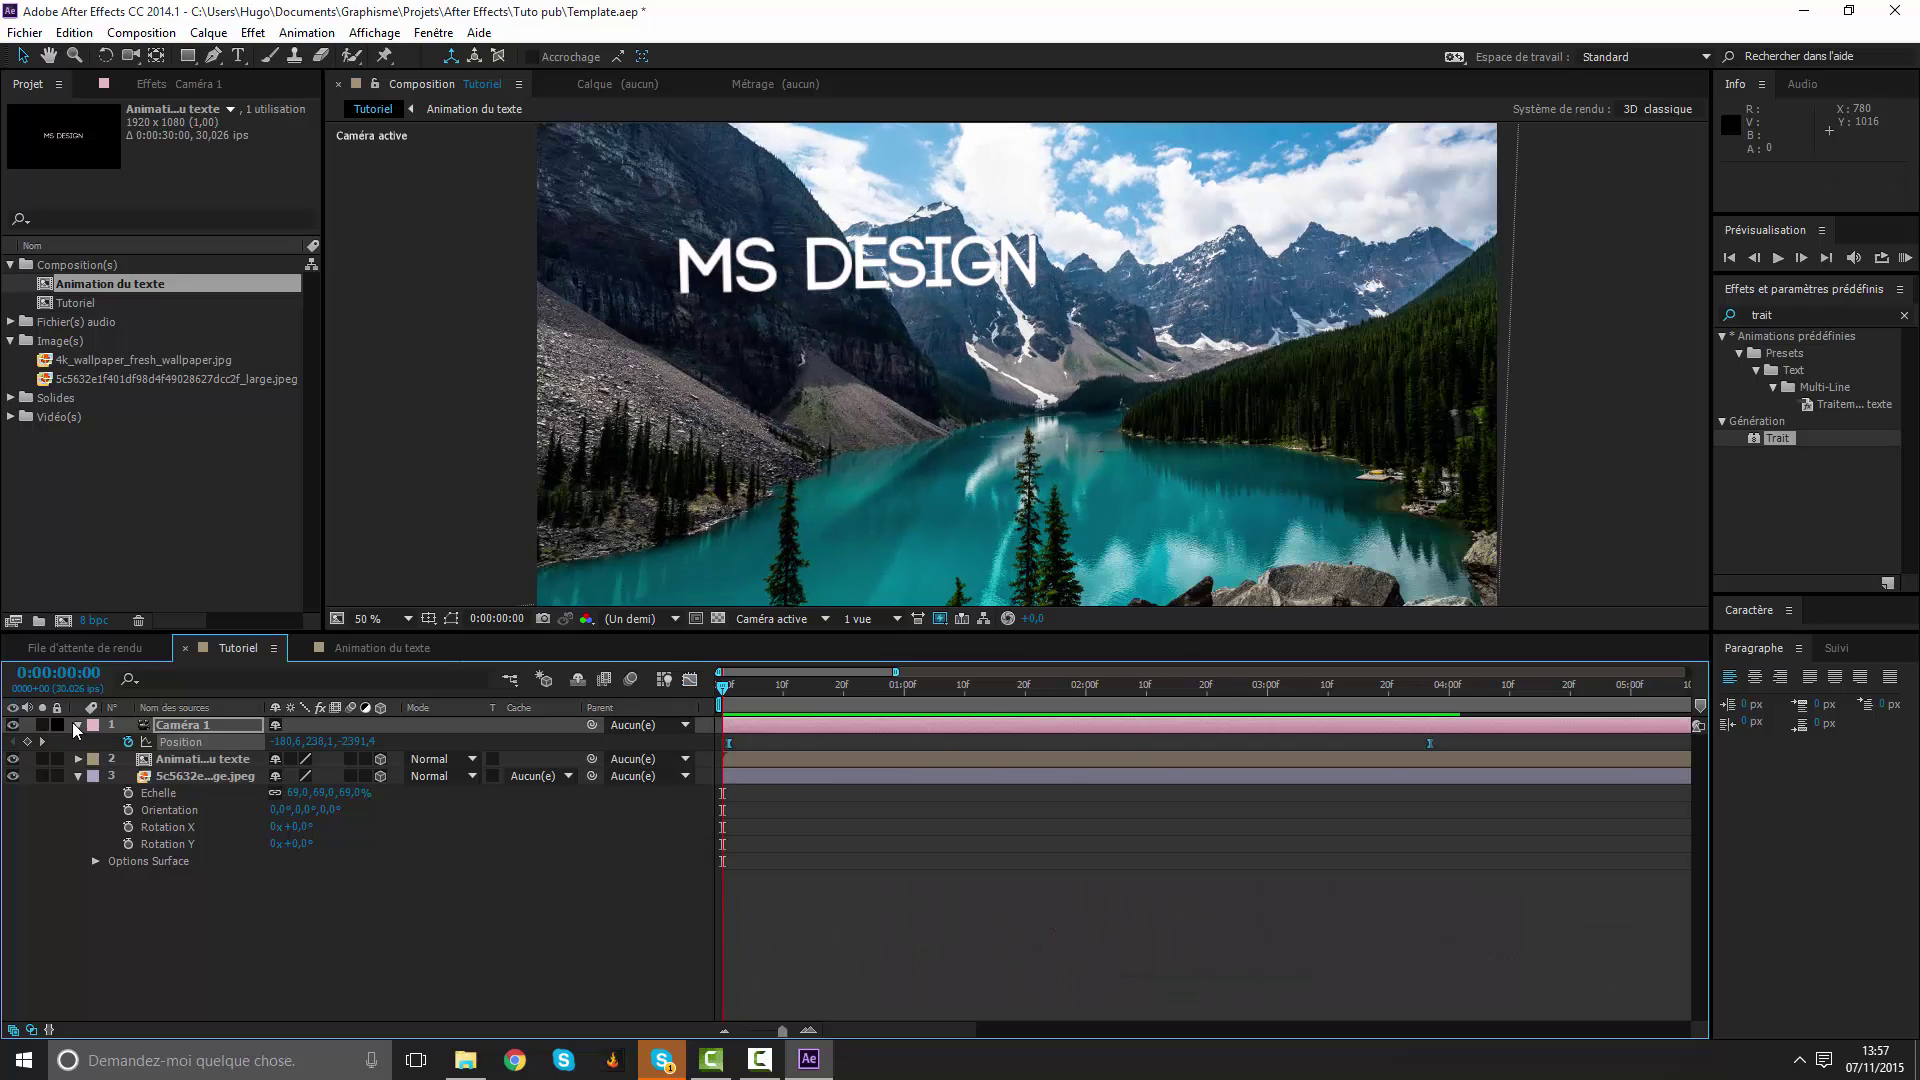
{"action": "left_click", "coordinate": [78, 724]}
{"action": "left_click", "coordinate": [844, 810]}
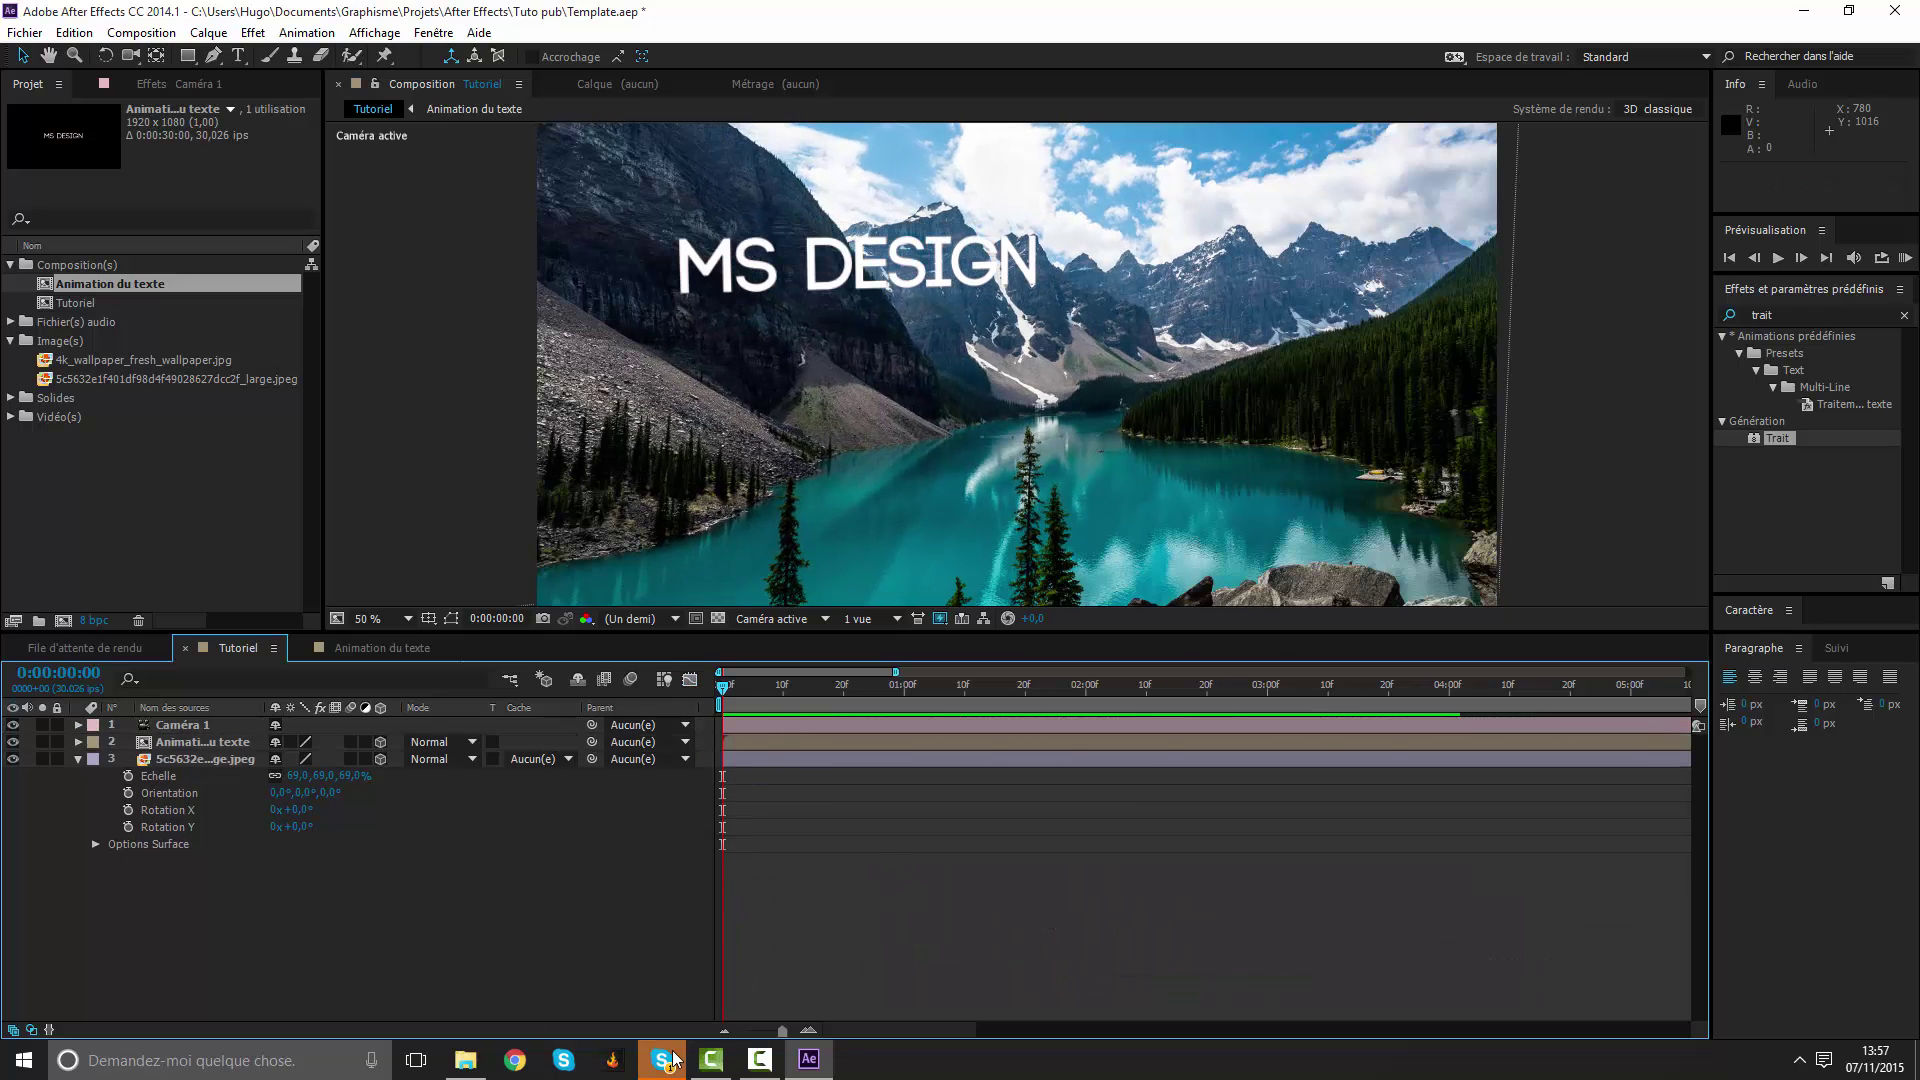
{"action": "left_click", "coordinate": [796, 692]}
{"action": "mouse_move", "coordinate": [800, 702]}
{"action": "left_mouse_down"}
{"action": "mouse_move", "coordinate": [870, 752]}
{"action": "mouse_move", "coordinate": [759, 770]}
{"action": "mouse_move", "coordinate": [929, 810]}
{"action": "left_mouse_up"}
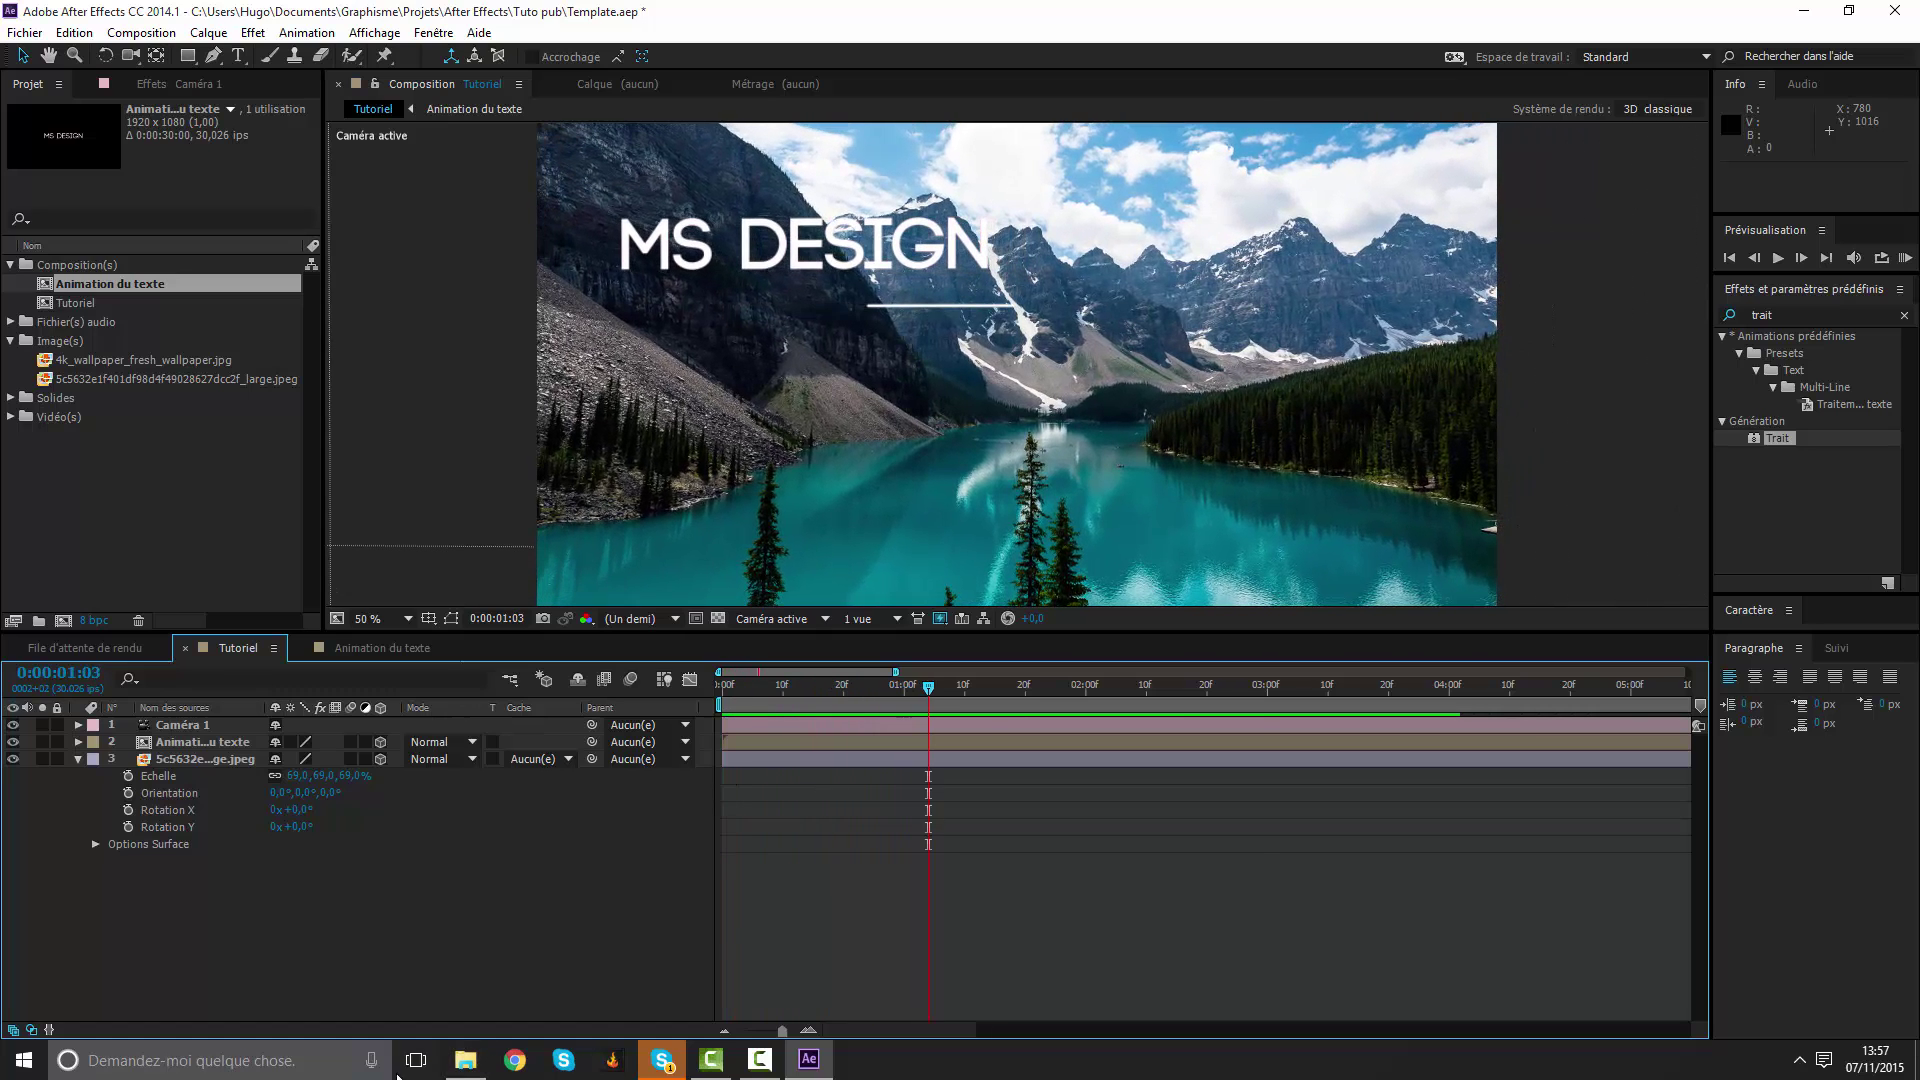
{"action": "left_click", "coordinate": [466, 1060]}
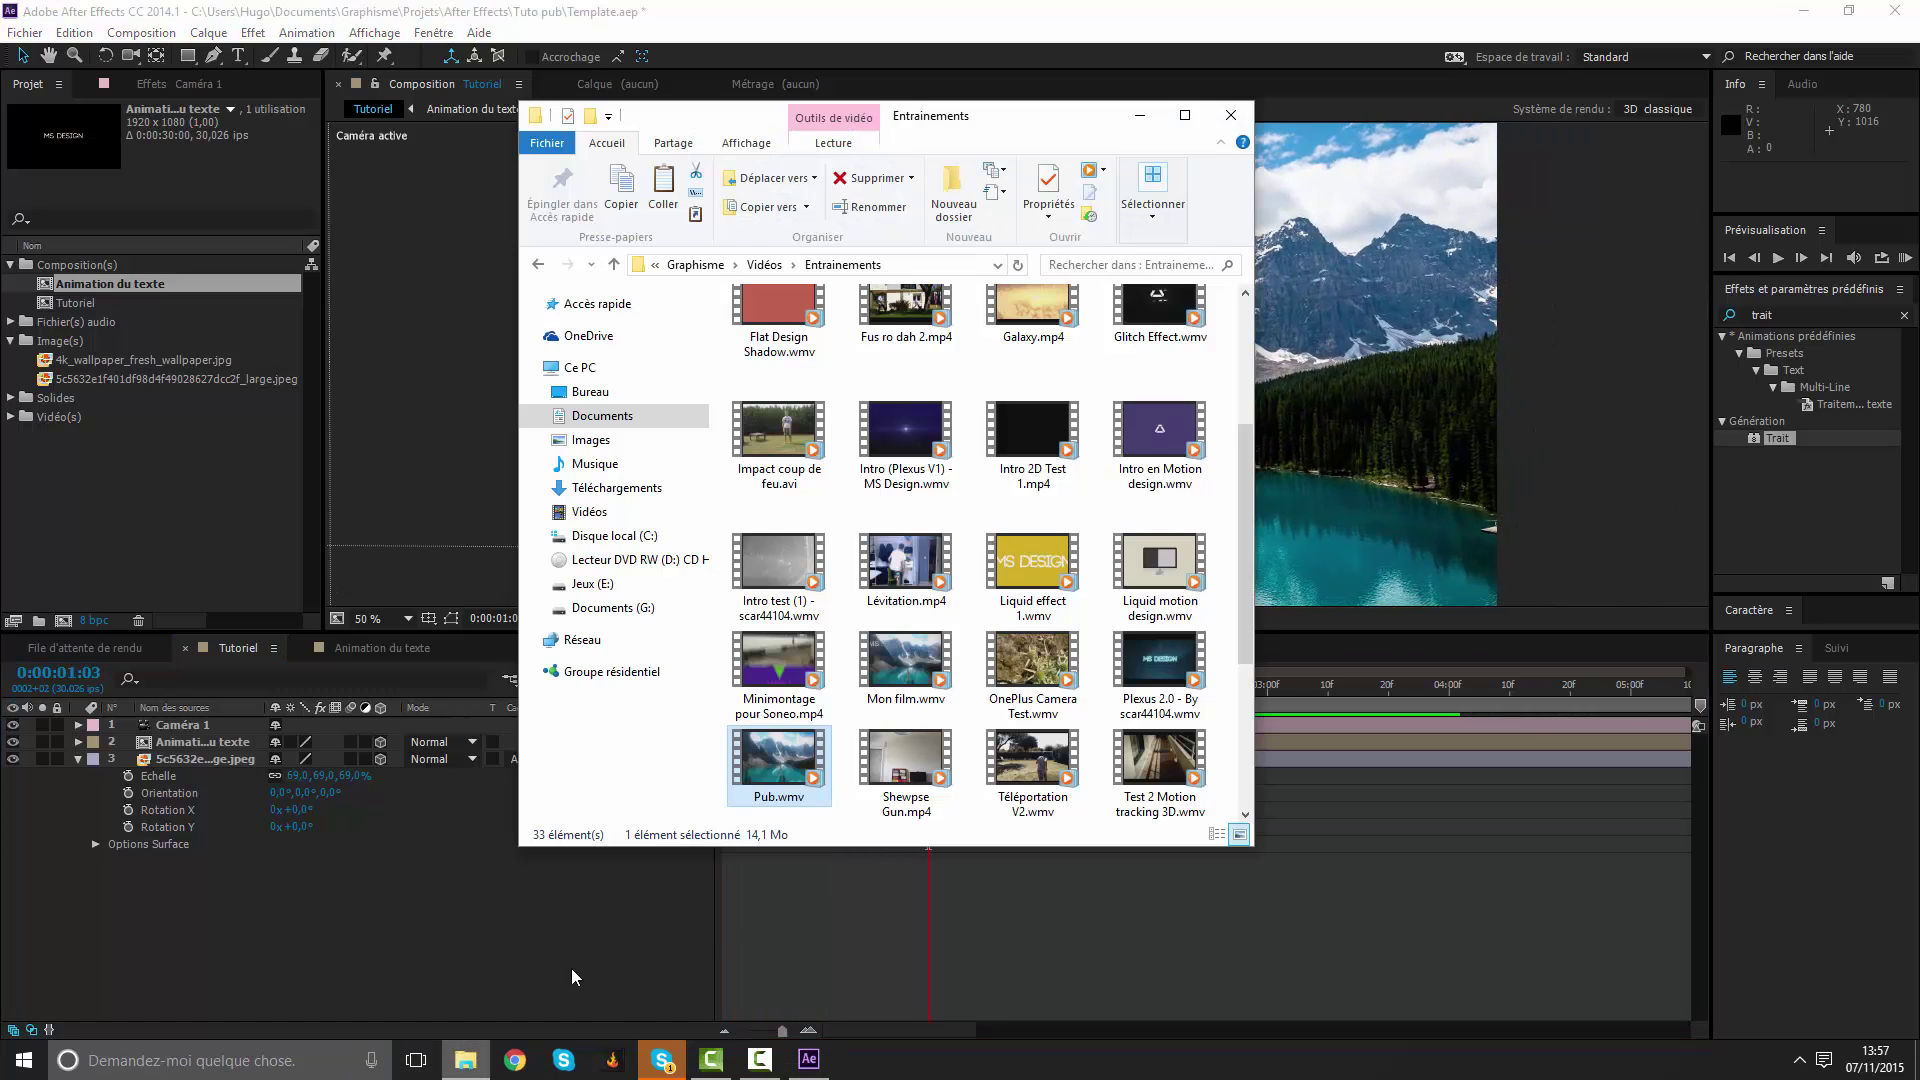
Play the Pub.wmv reference video in Windows Media Player and pause it.
{"action": "double_click", "coordinate": [793, 770]}
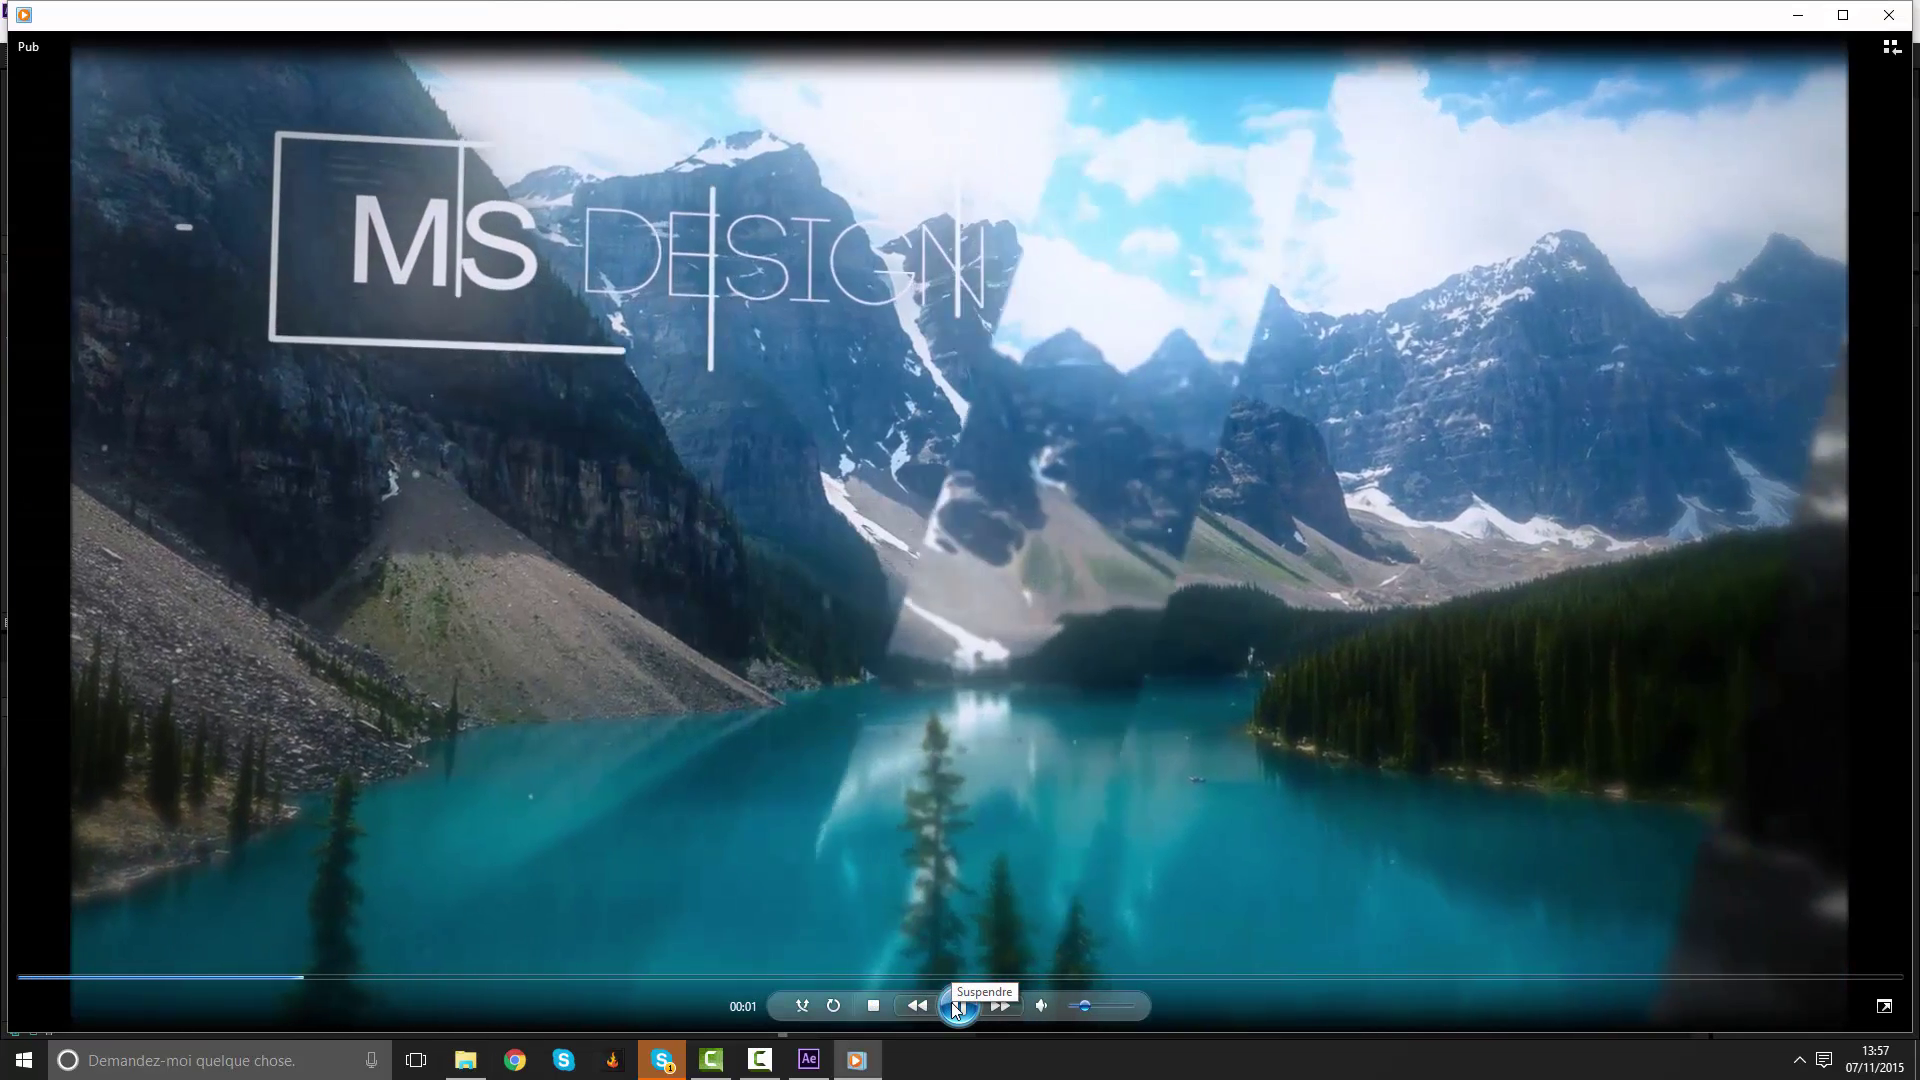
{"action": "left_click", "coordinate": [957, 1006]}
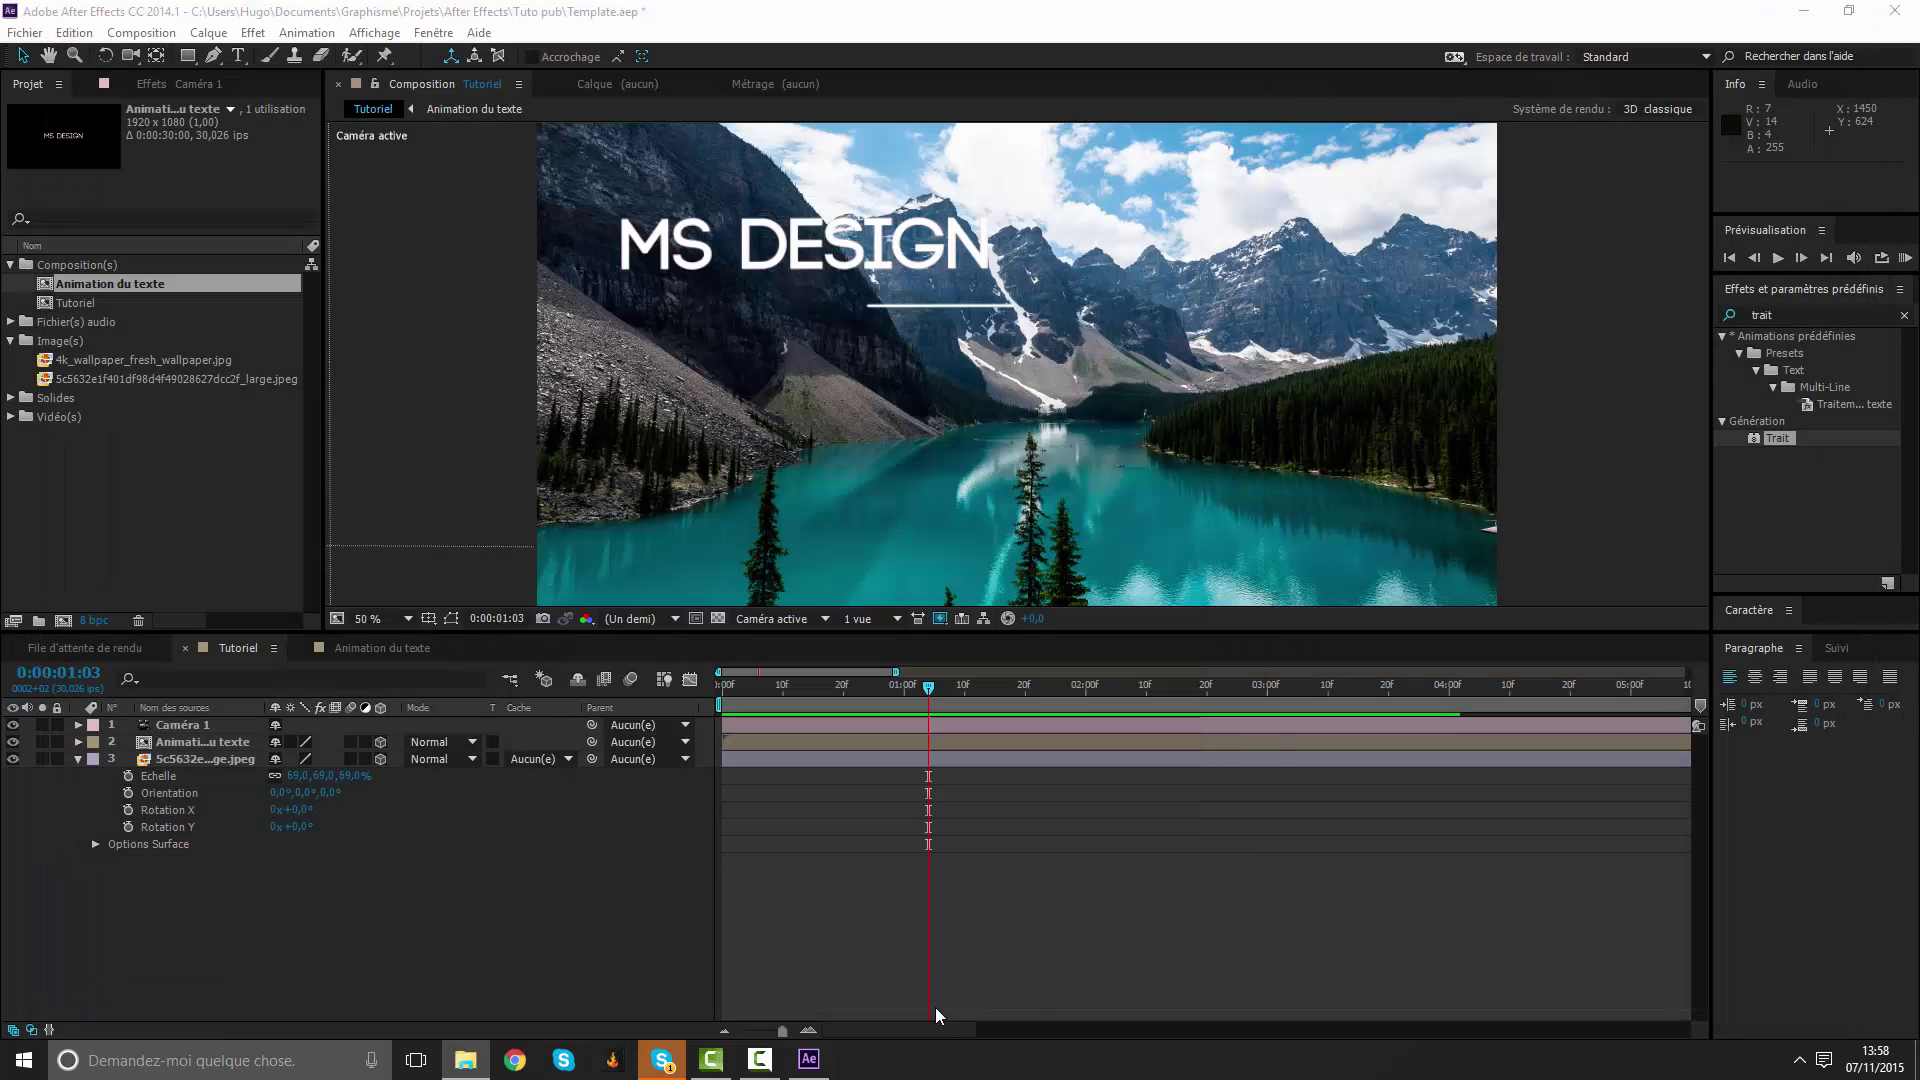
Add a 1920×1080, 30-second composition named Compo finale from the Project panel.
{"action": "left_click", "coordinate": [78, 760]}
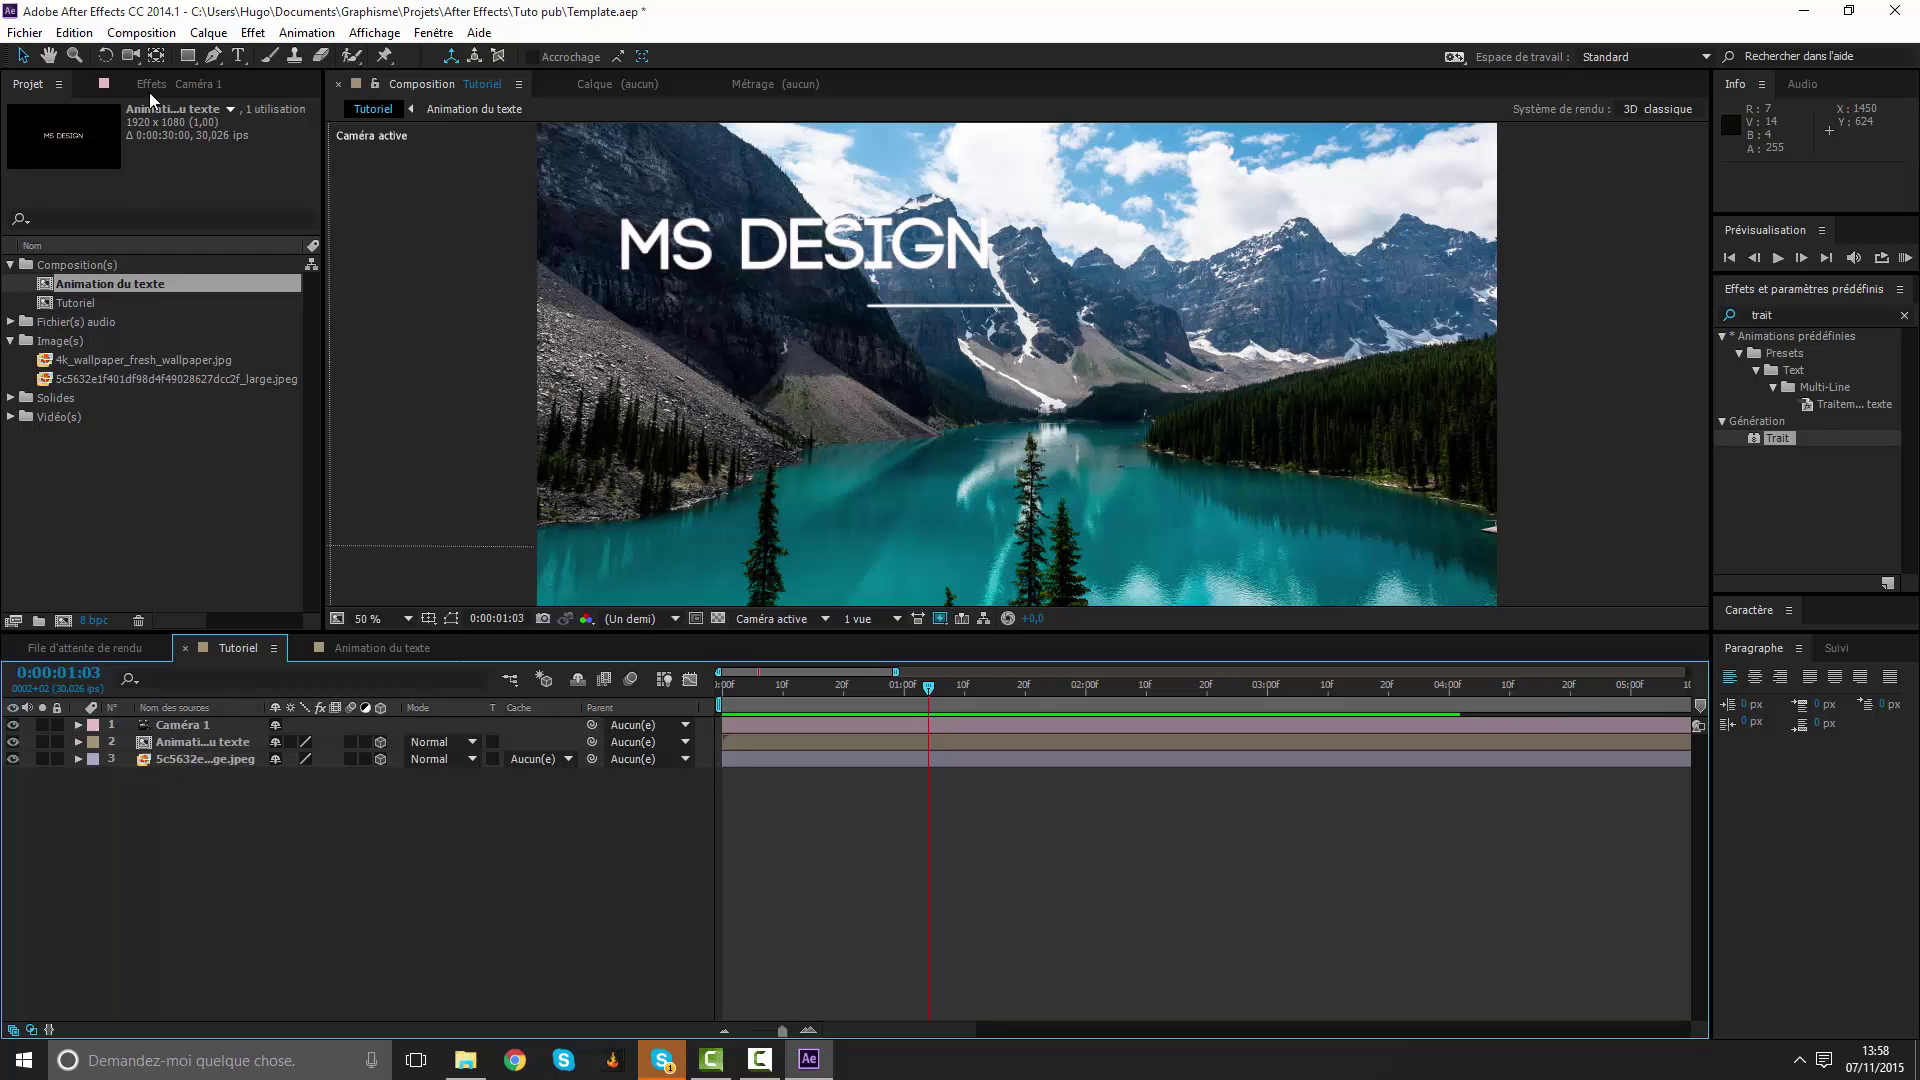
{"action": "right_click", "coordinate": [96, 528]}
{"action": "left_click", "coordinate": [136, 536]}
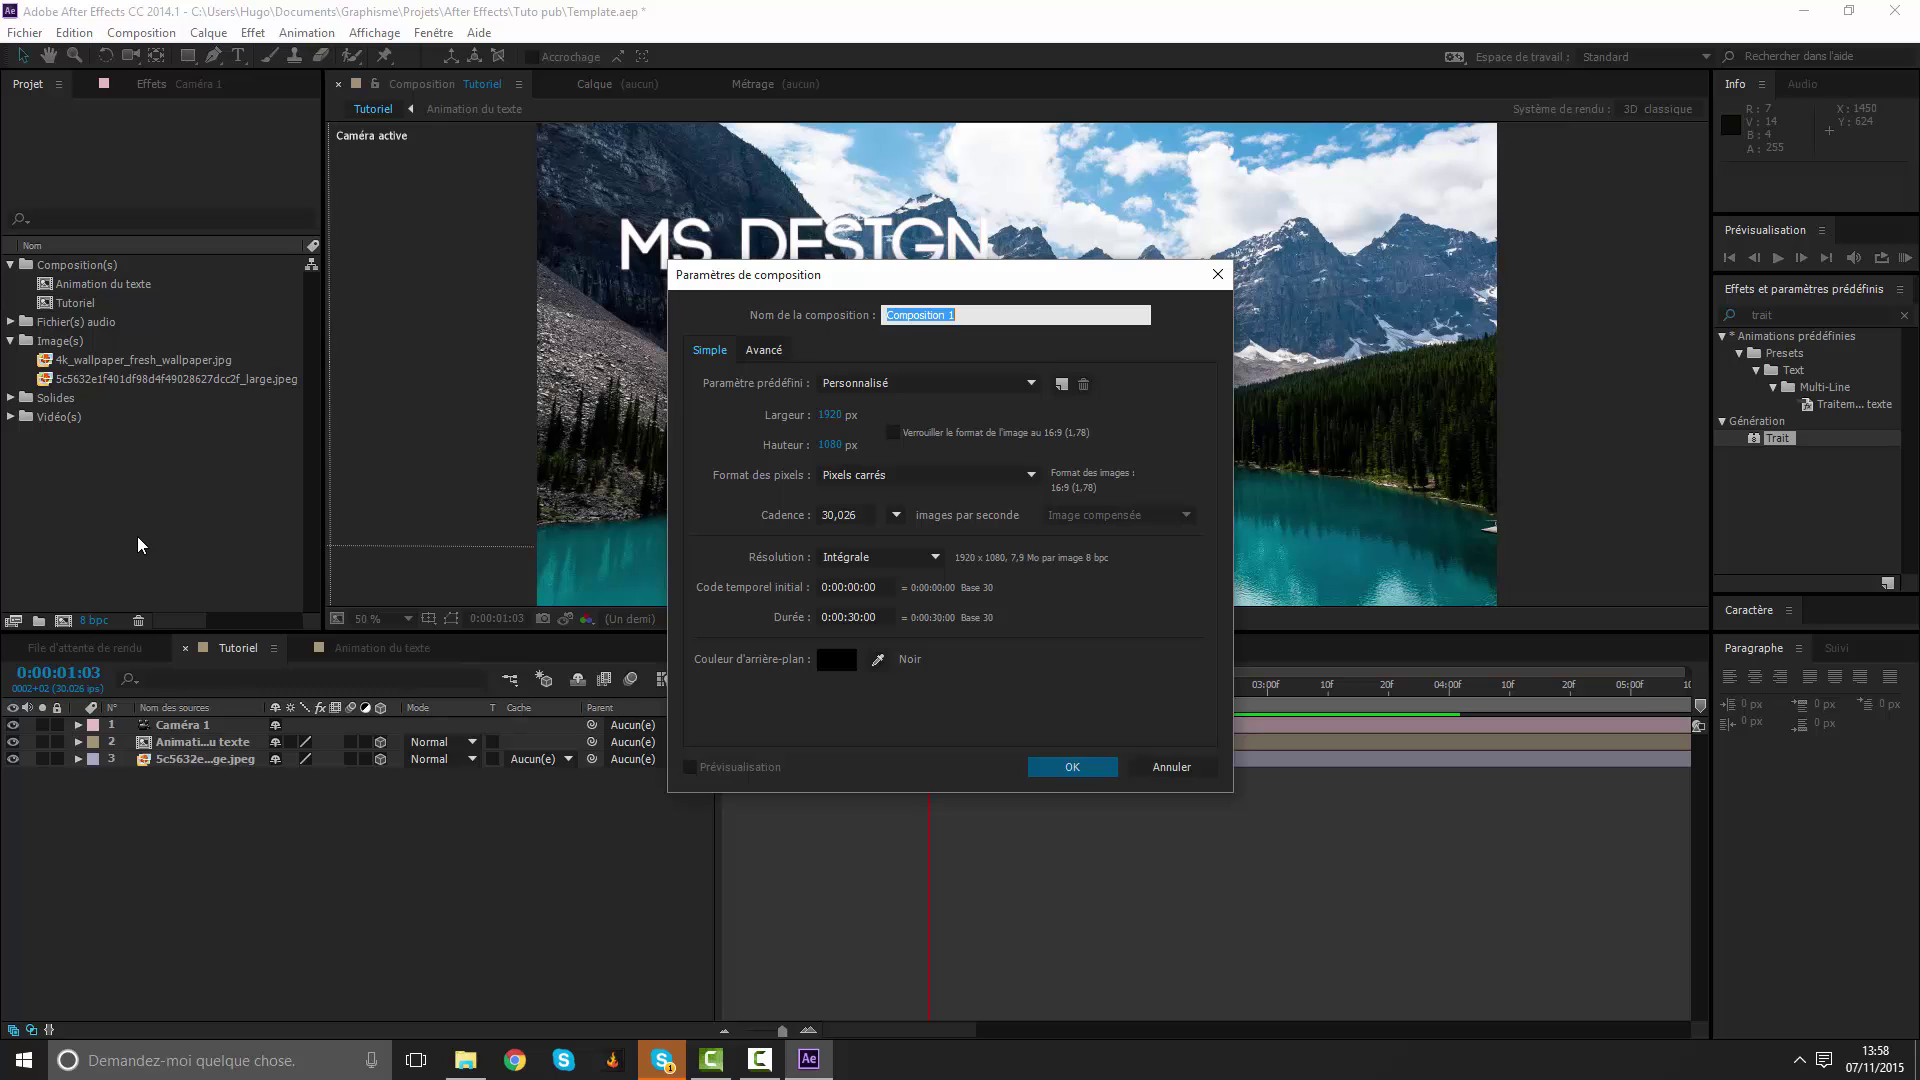
{"action": "type", "text": "C"}
{"action": "type", "text": "ale"}
{"action": "key", "text": "Return"}
File Compo finale in the Composition(s) folder and add Tutoriel as its layer.
{"action": "left_click_drag", "start_coordinate": [92, 440], "coordinate": [116, 262]}
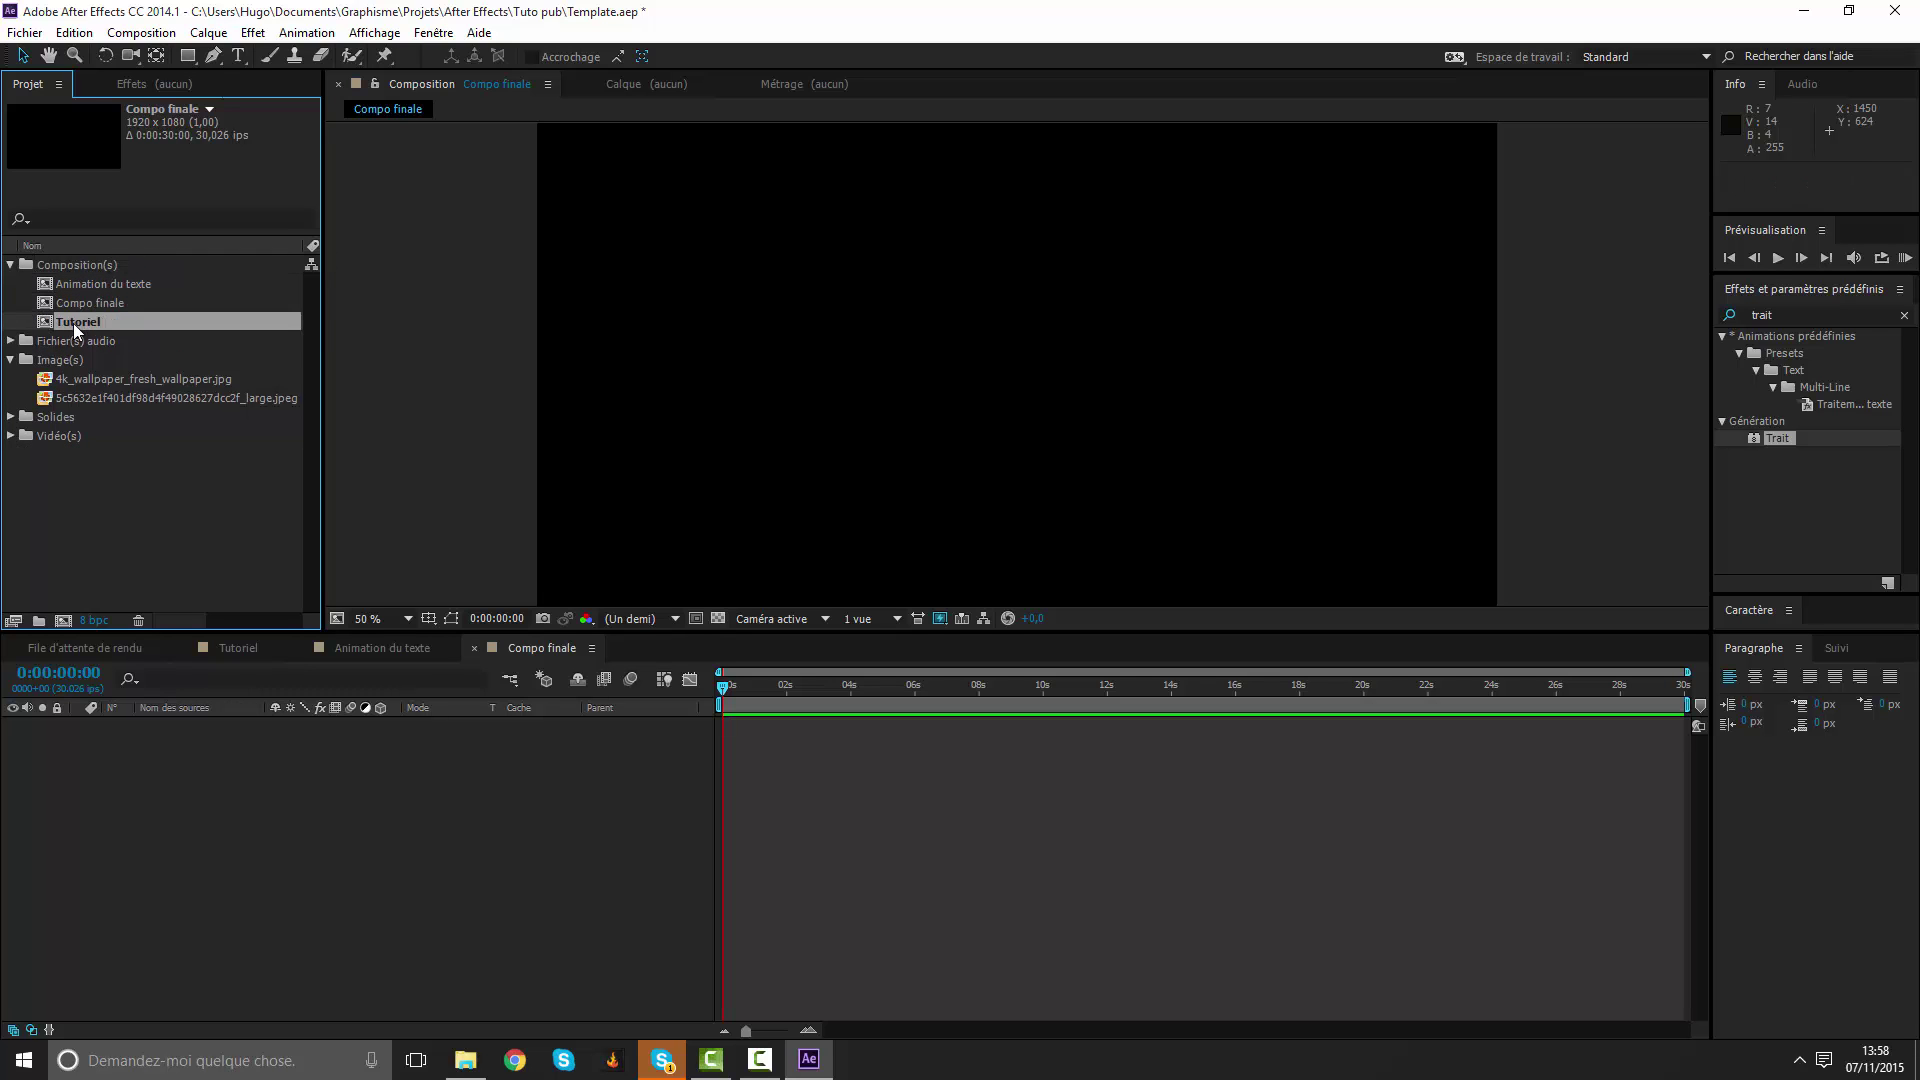
{"action": "left_click_drag", "start_coordinate": [76, 322], "coordinate": [720, 750]}
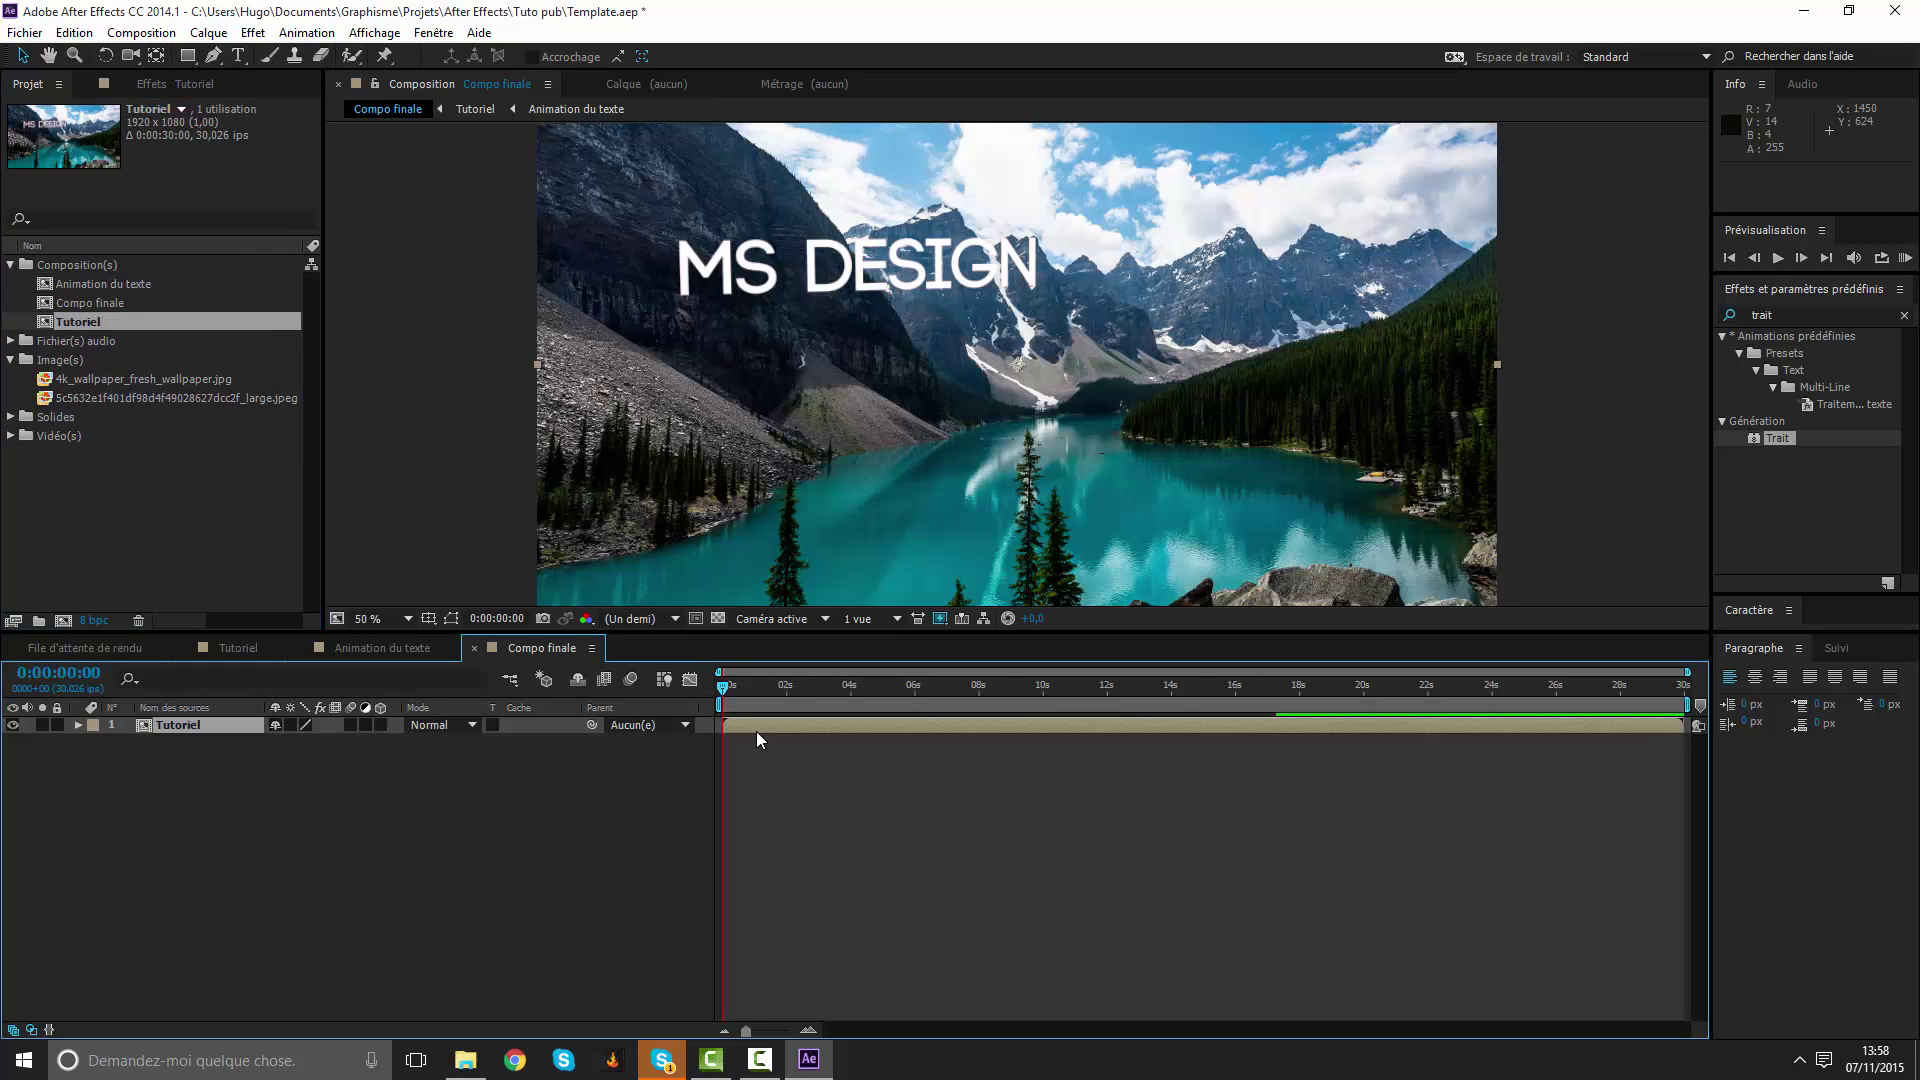
{"action": "left_click", "coordinate": [740, 687]}
{"action": "left_click_drag", "start_coordinate": [740, 690], "coordinate": [751, 688]}
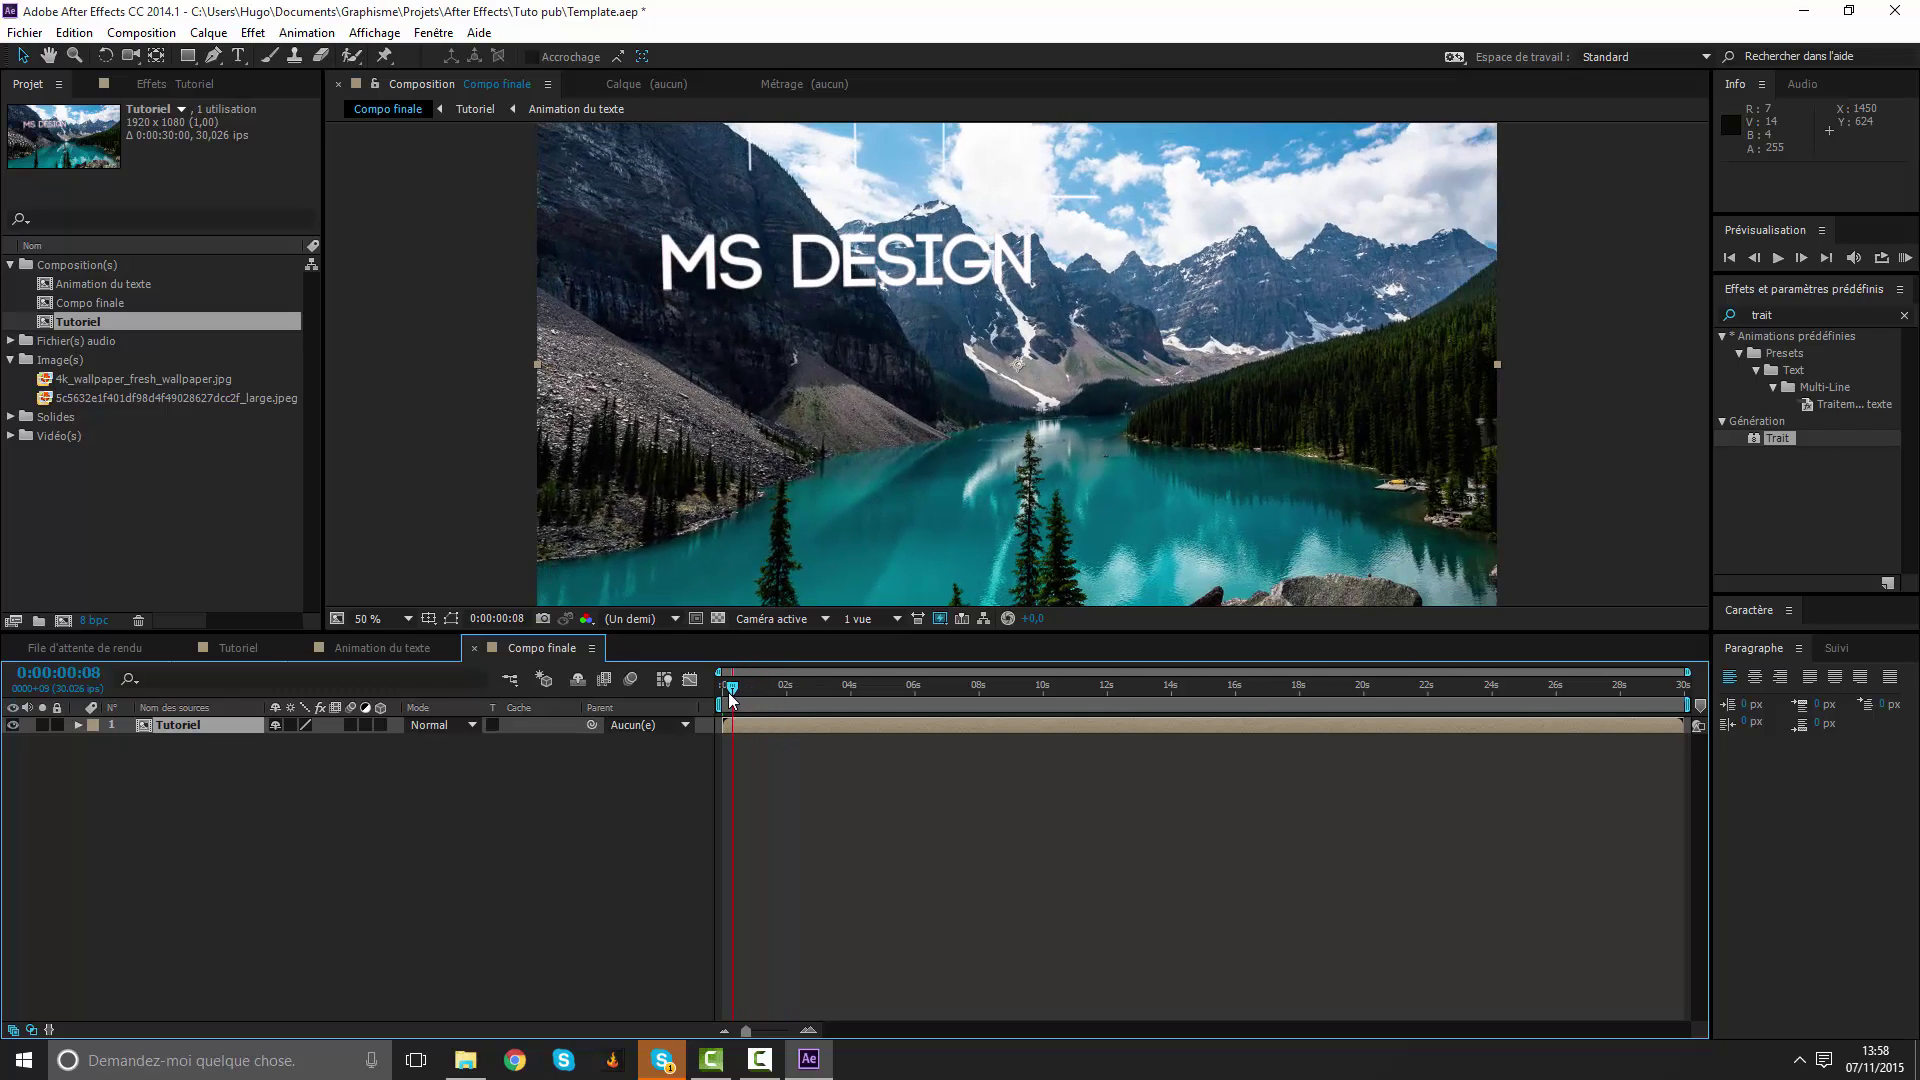
Duplicate the Tutoriel layer in place so Compo finale holds two stacked copies.
{"action": "left_click", "coordinate": [782, 730]}
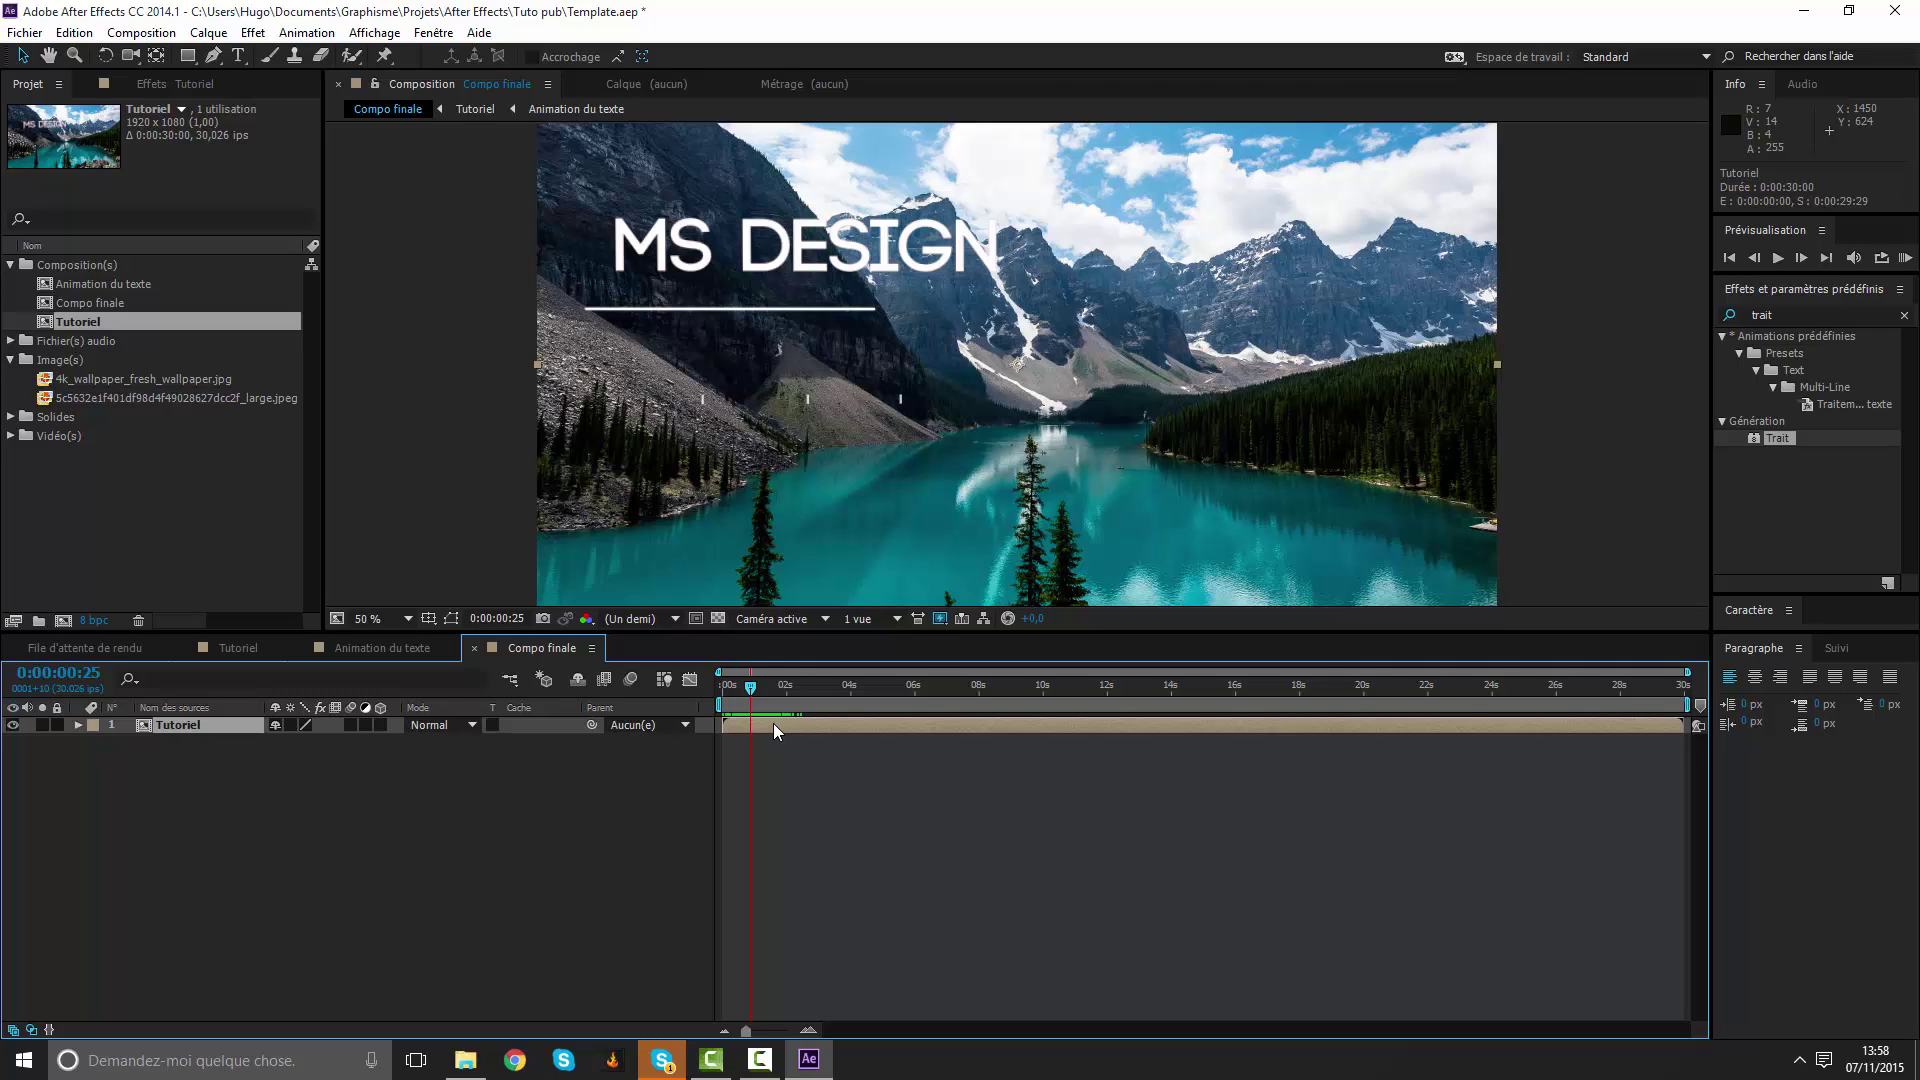
{"action": "key", "text": "ctrl+d"}
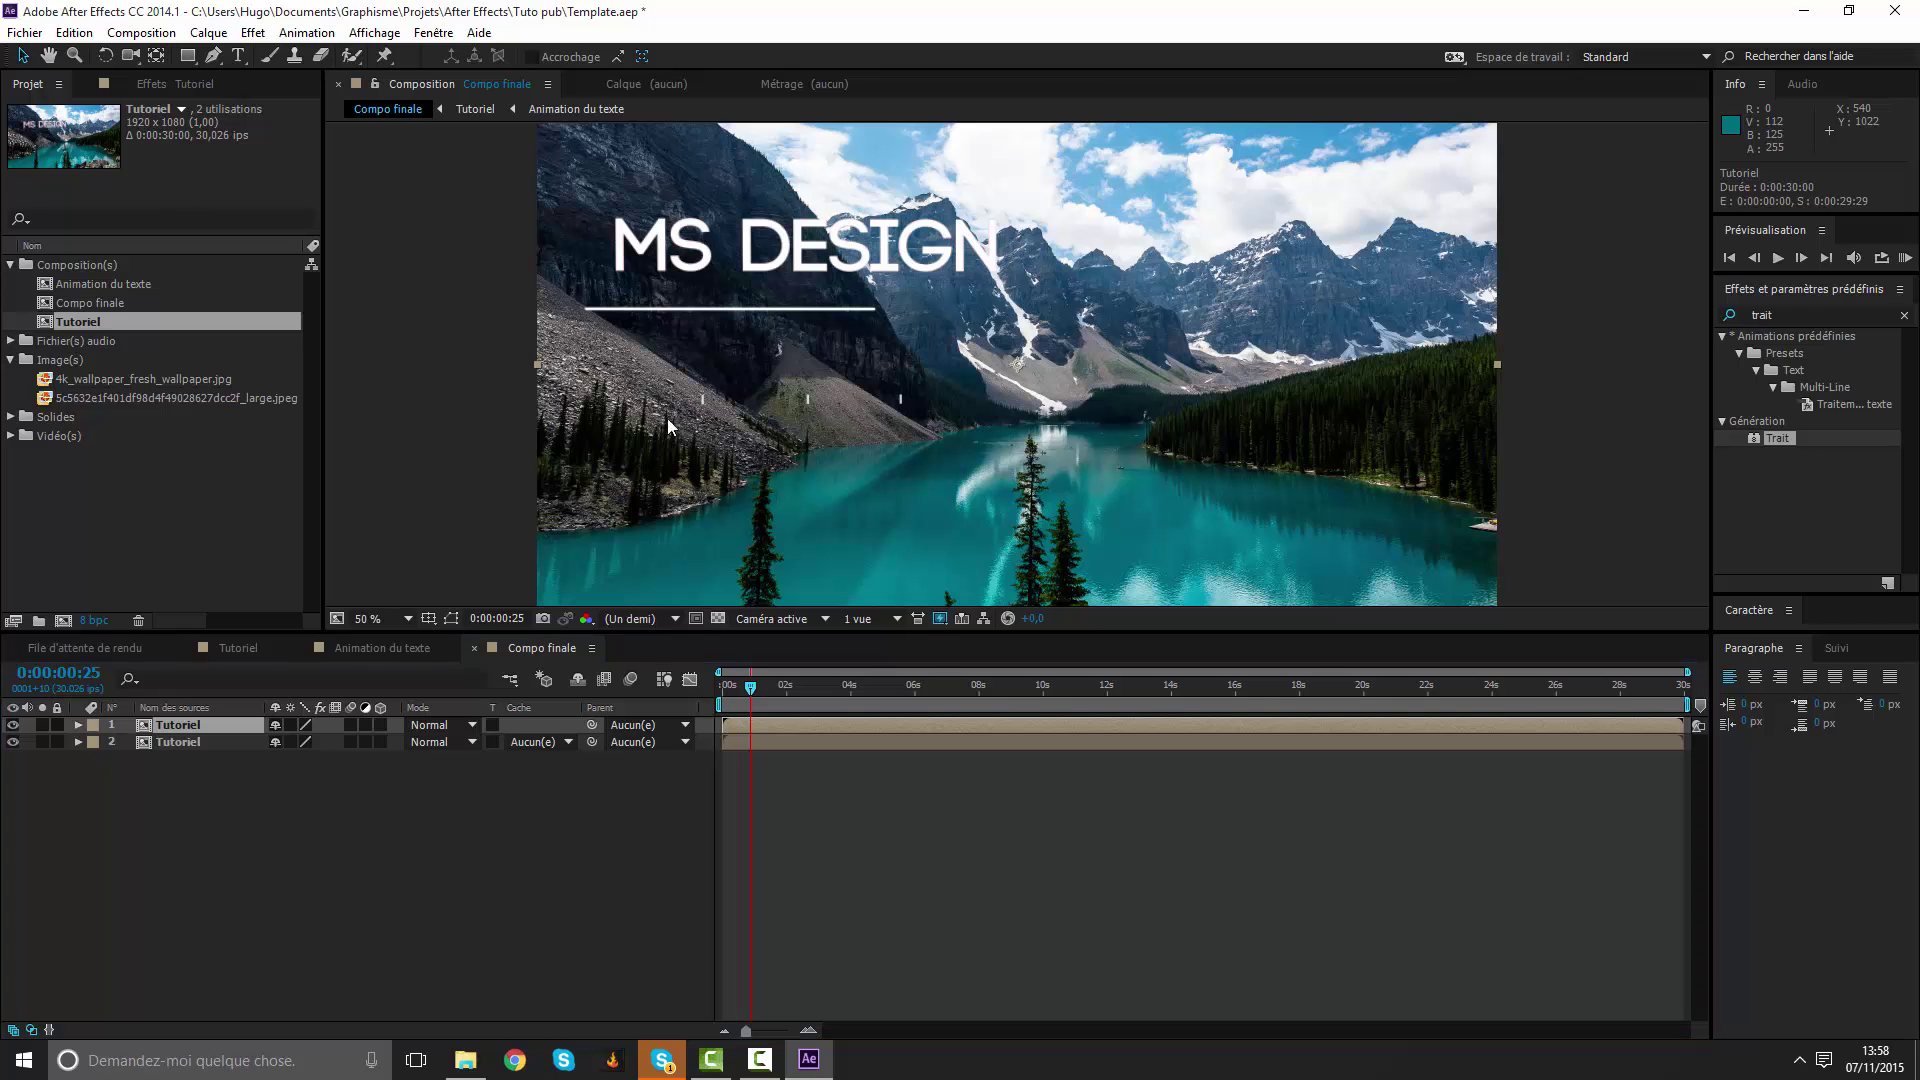
{"action": "mouse_move", "coordinate": [949, 435]}
{"action": "left_mouse_down"}
{"action": "mouse_move", "coordinate": [1097, 475]}
{"action": "mouse_move", "coordinate": [1161, 424]}
{"action": "left_mouse_up"}
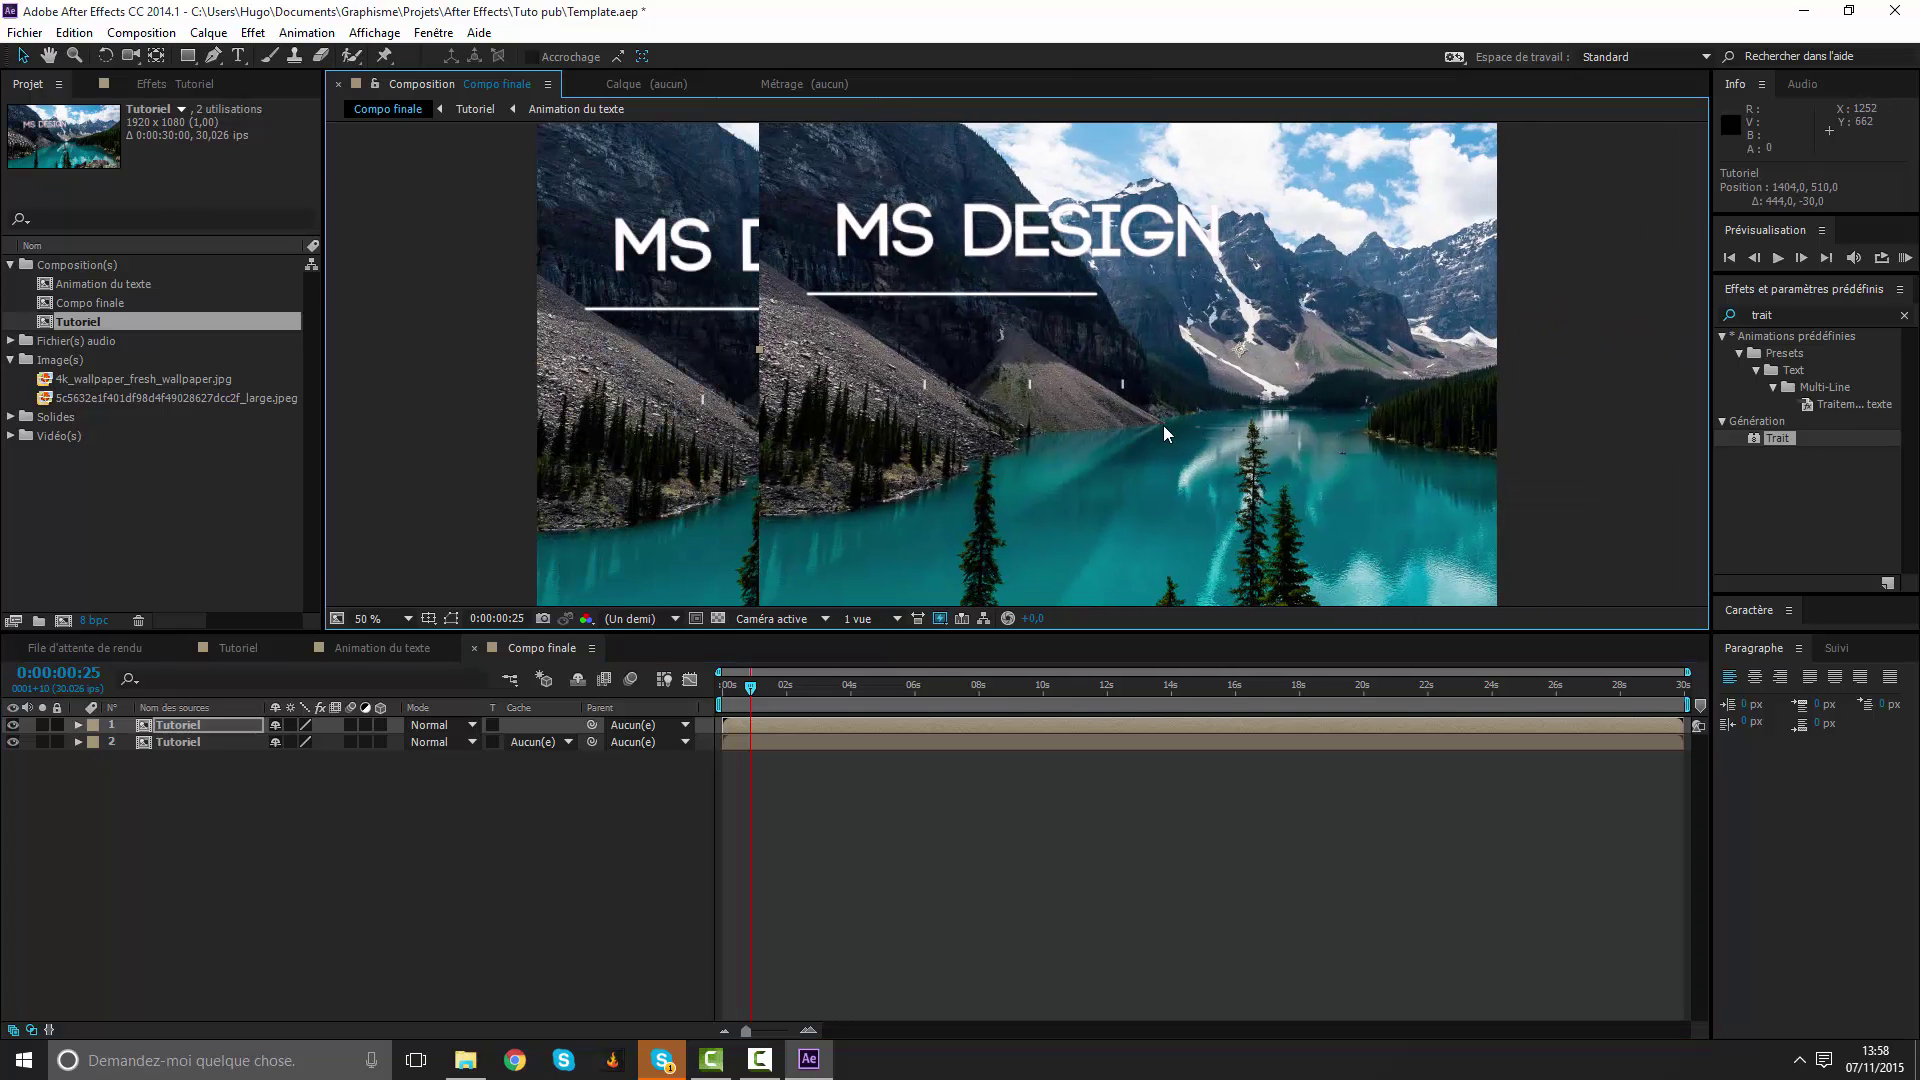
{"action": "key", "text": "ctrl+z"}
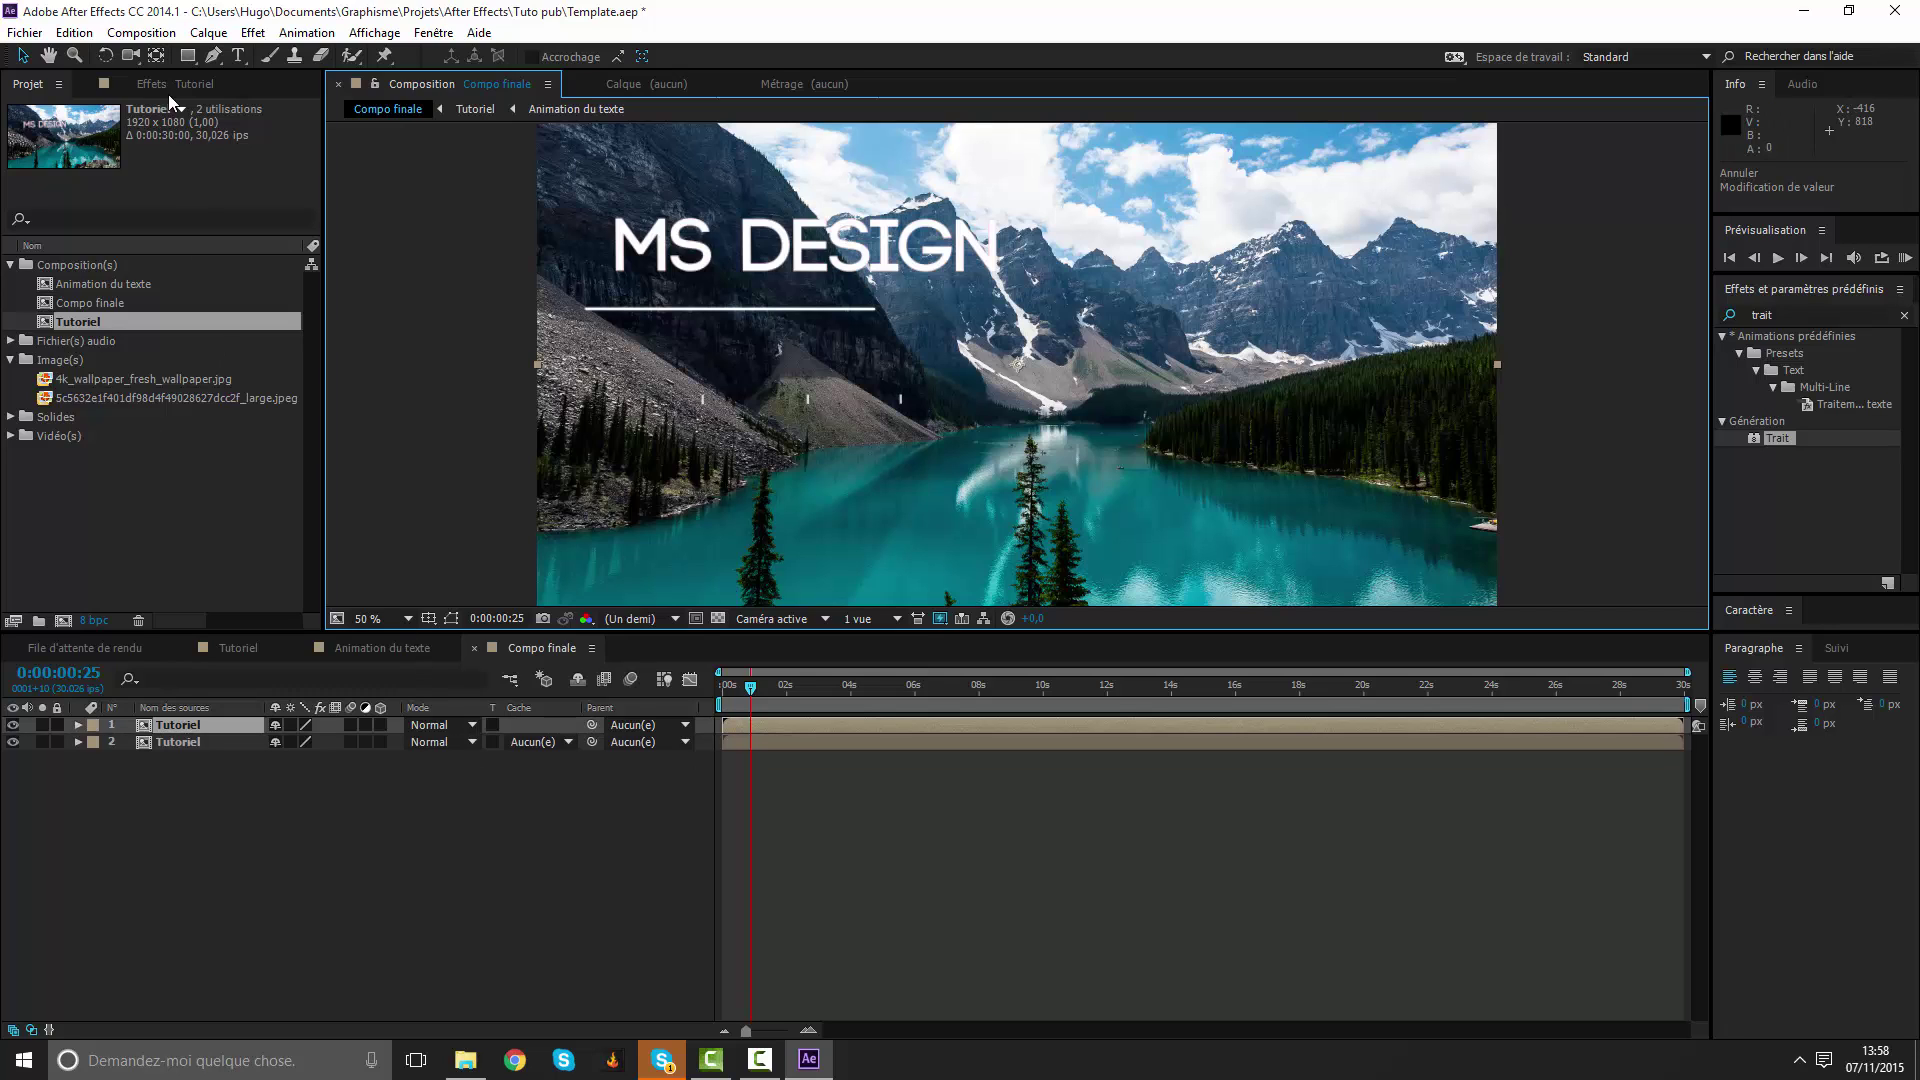
{"action": "left_click", "coordinate": [188, 57]}
{"action": "left_click", "coordinate": [213, 56]}
Draw a slanted strip mask across the top Tutoriel layer at 25% view.
{"action": "key", "text": "comma"}
{"action": "key", "text": "comma"}
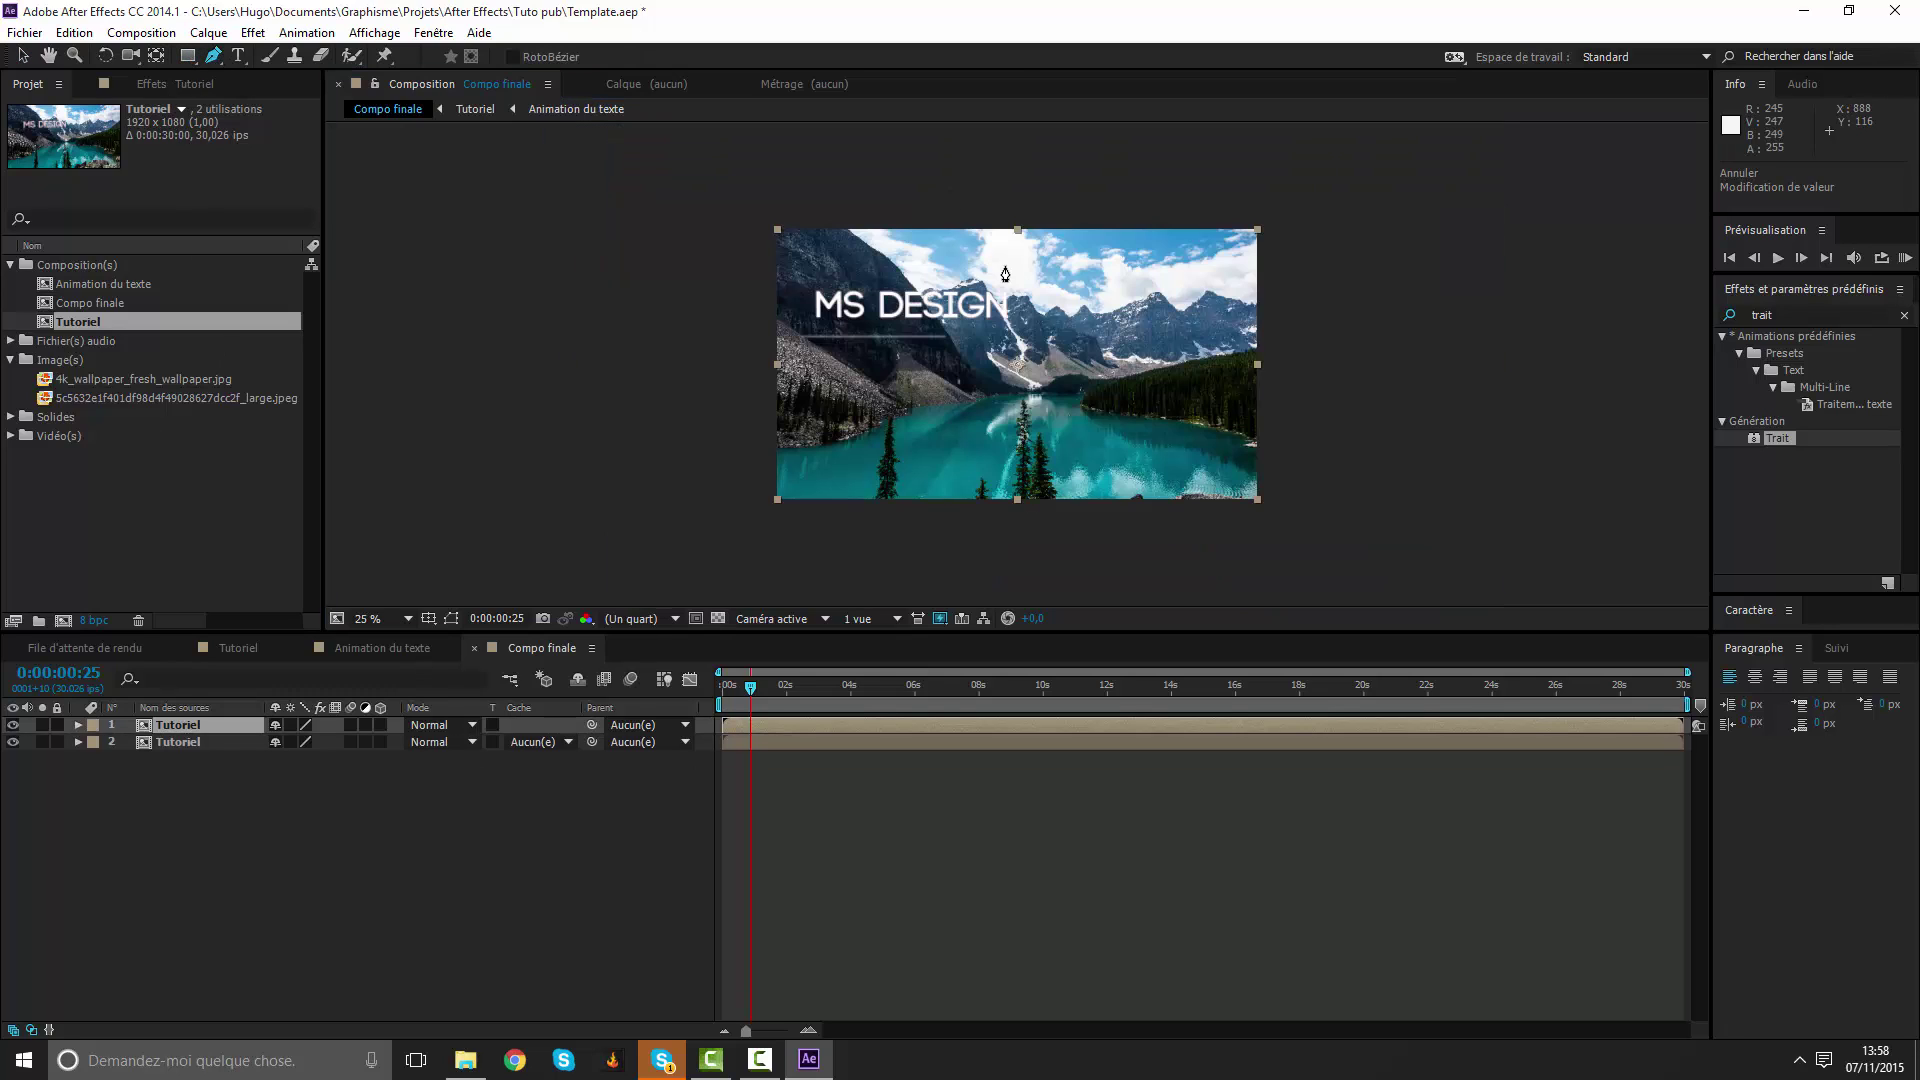
{"action": "left_click", "coordinate": [1096, 221]}
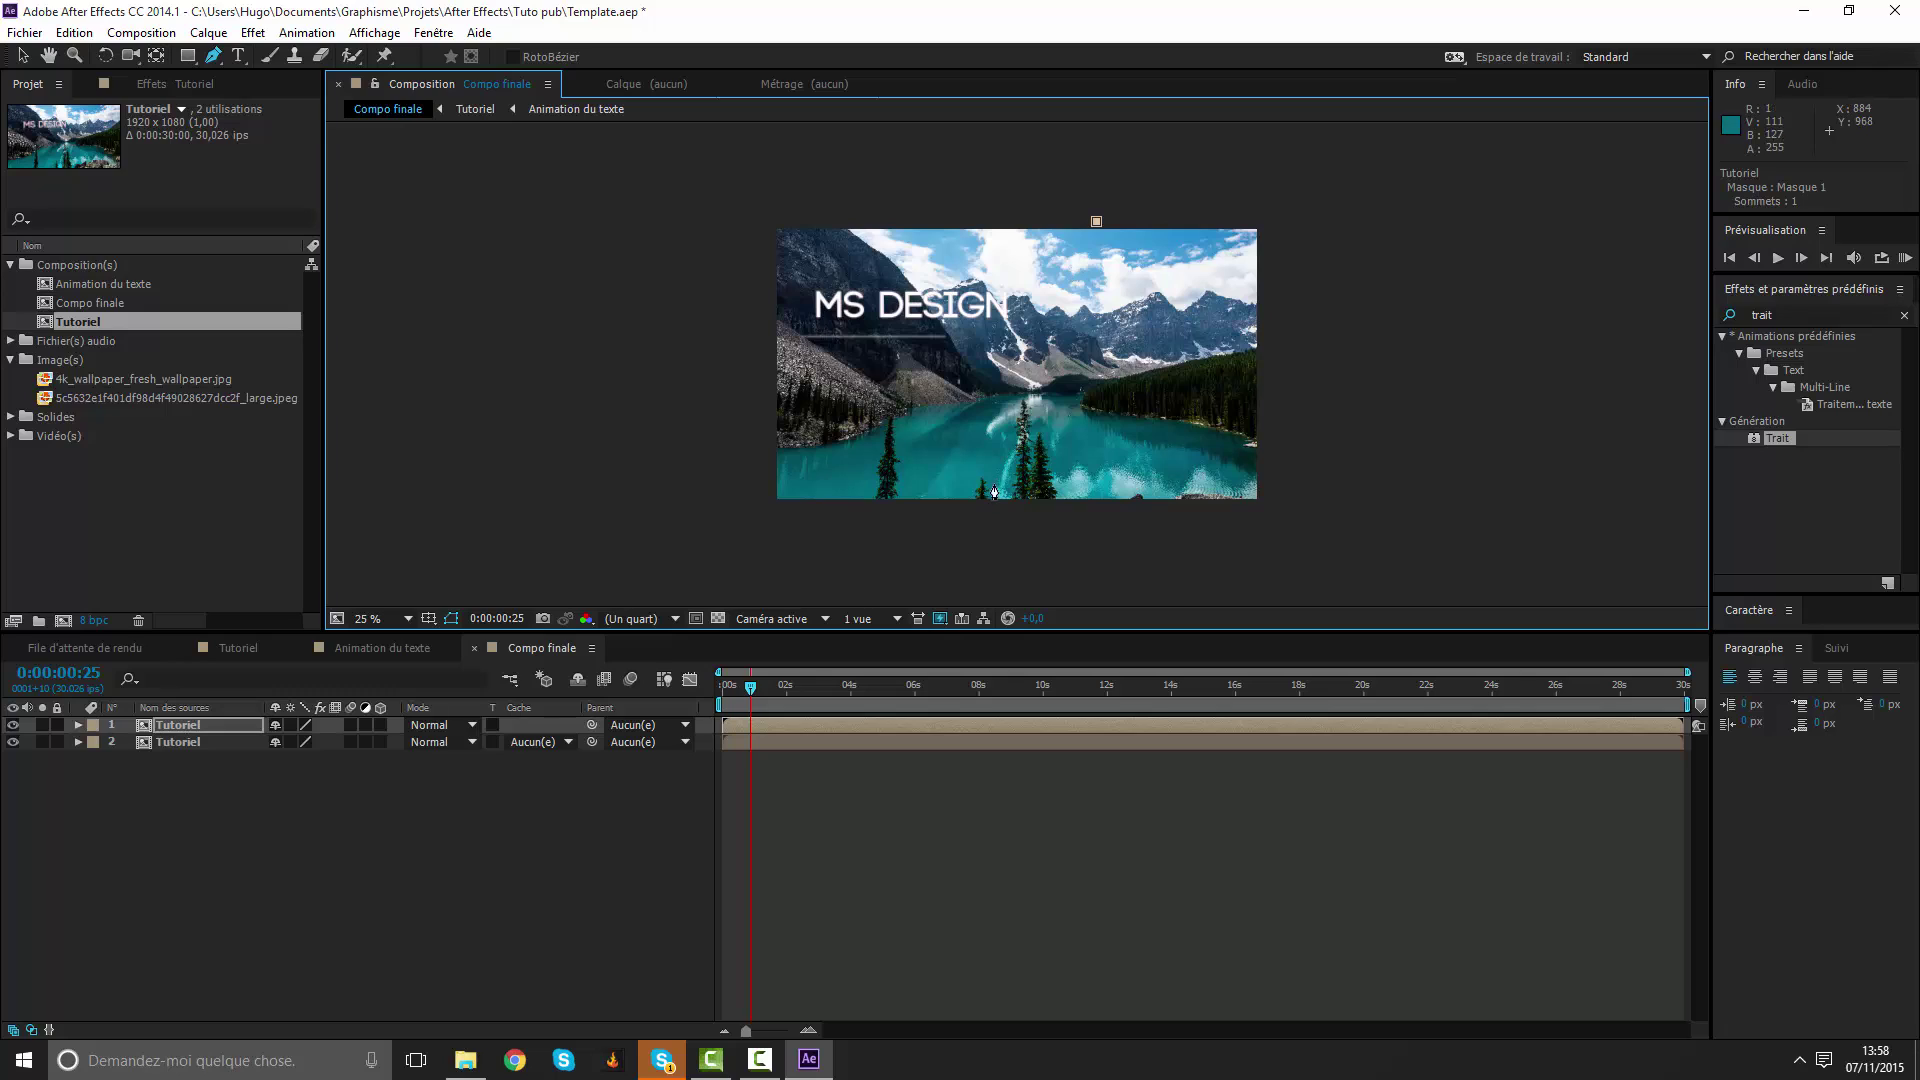
{"action": "left_click", "coordinate": [979, 513]}
{"action": "left_click", "coordinate": [1003, 210]}
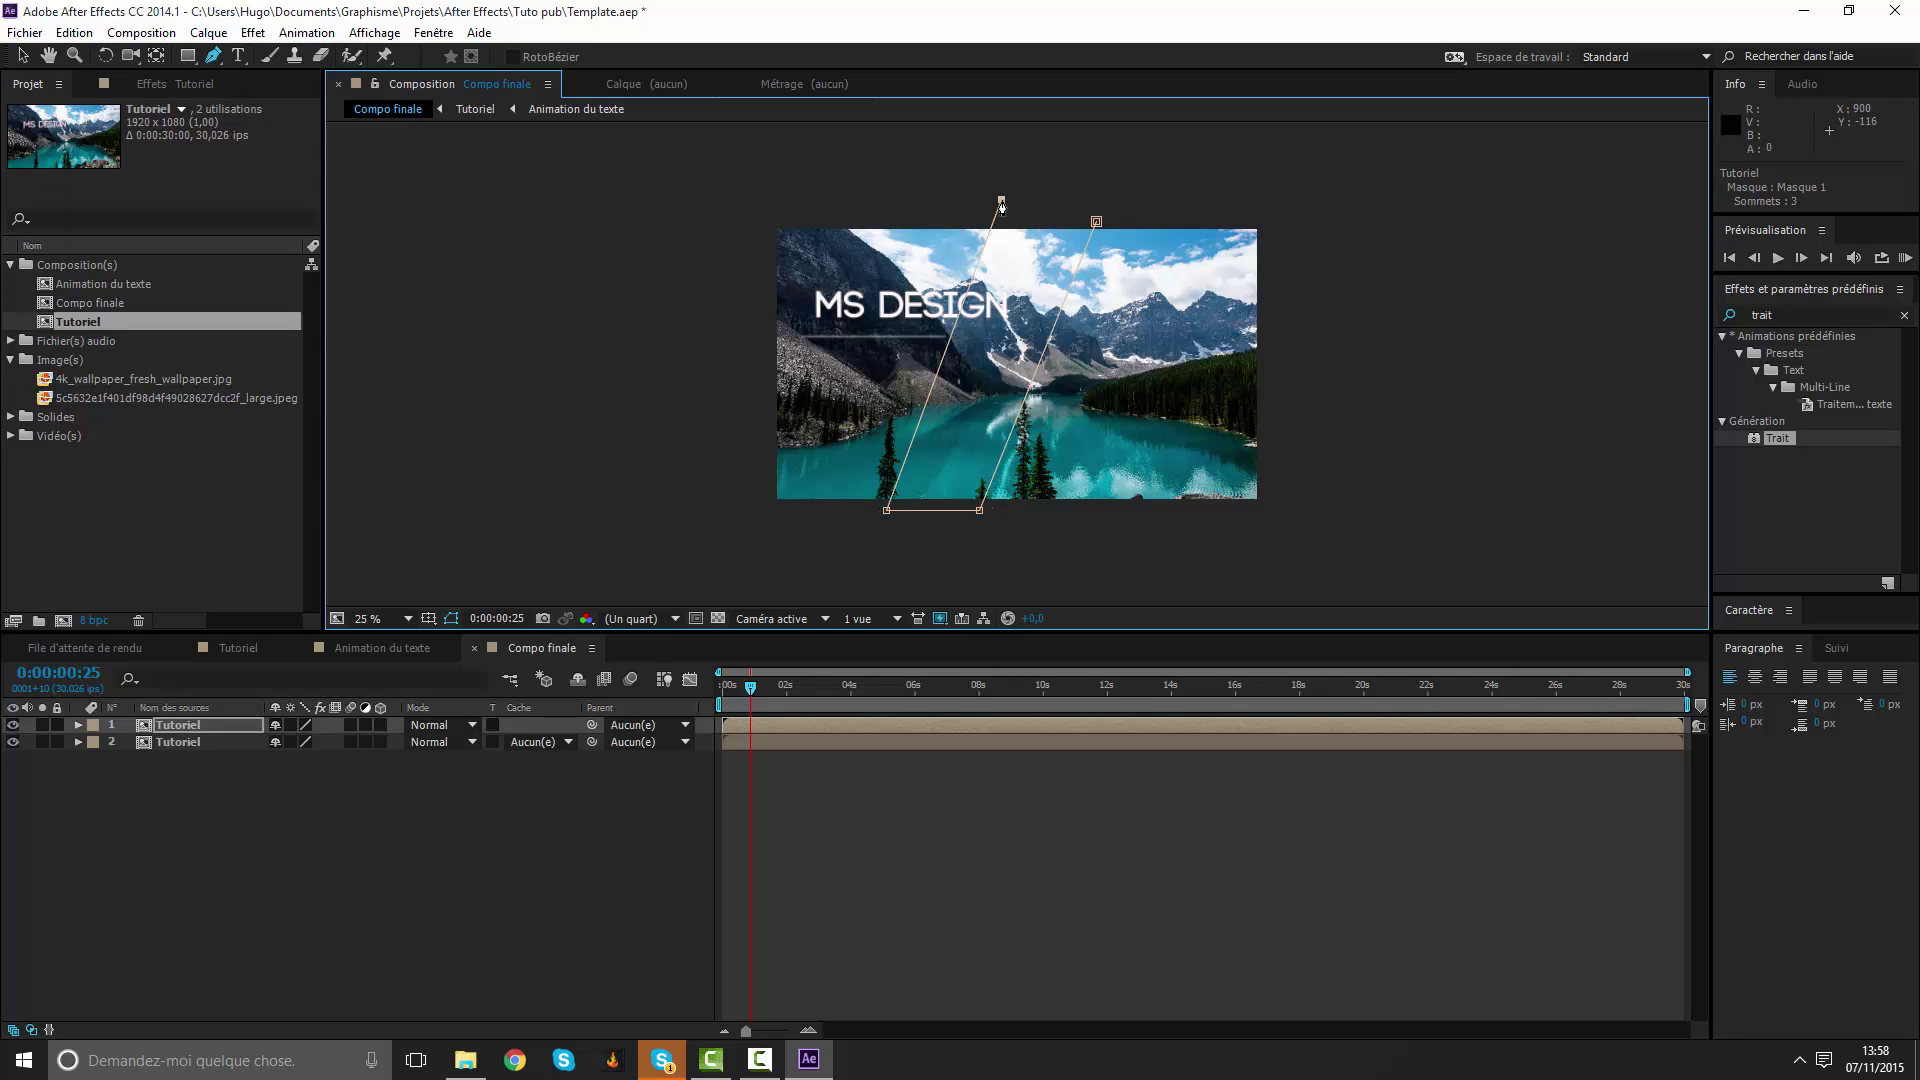
{"action": "key", "text": "ctrl+z"}
{"action": "left_click", "coordinate": [1010, 209]}
{"action": "left_click", "coordinate": [1097, 222]}
{"action": "left_click", "coordinate": [1119, 878]}
{"action": "key", "text": "period"}
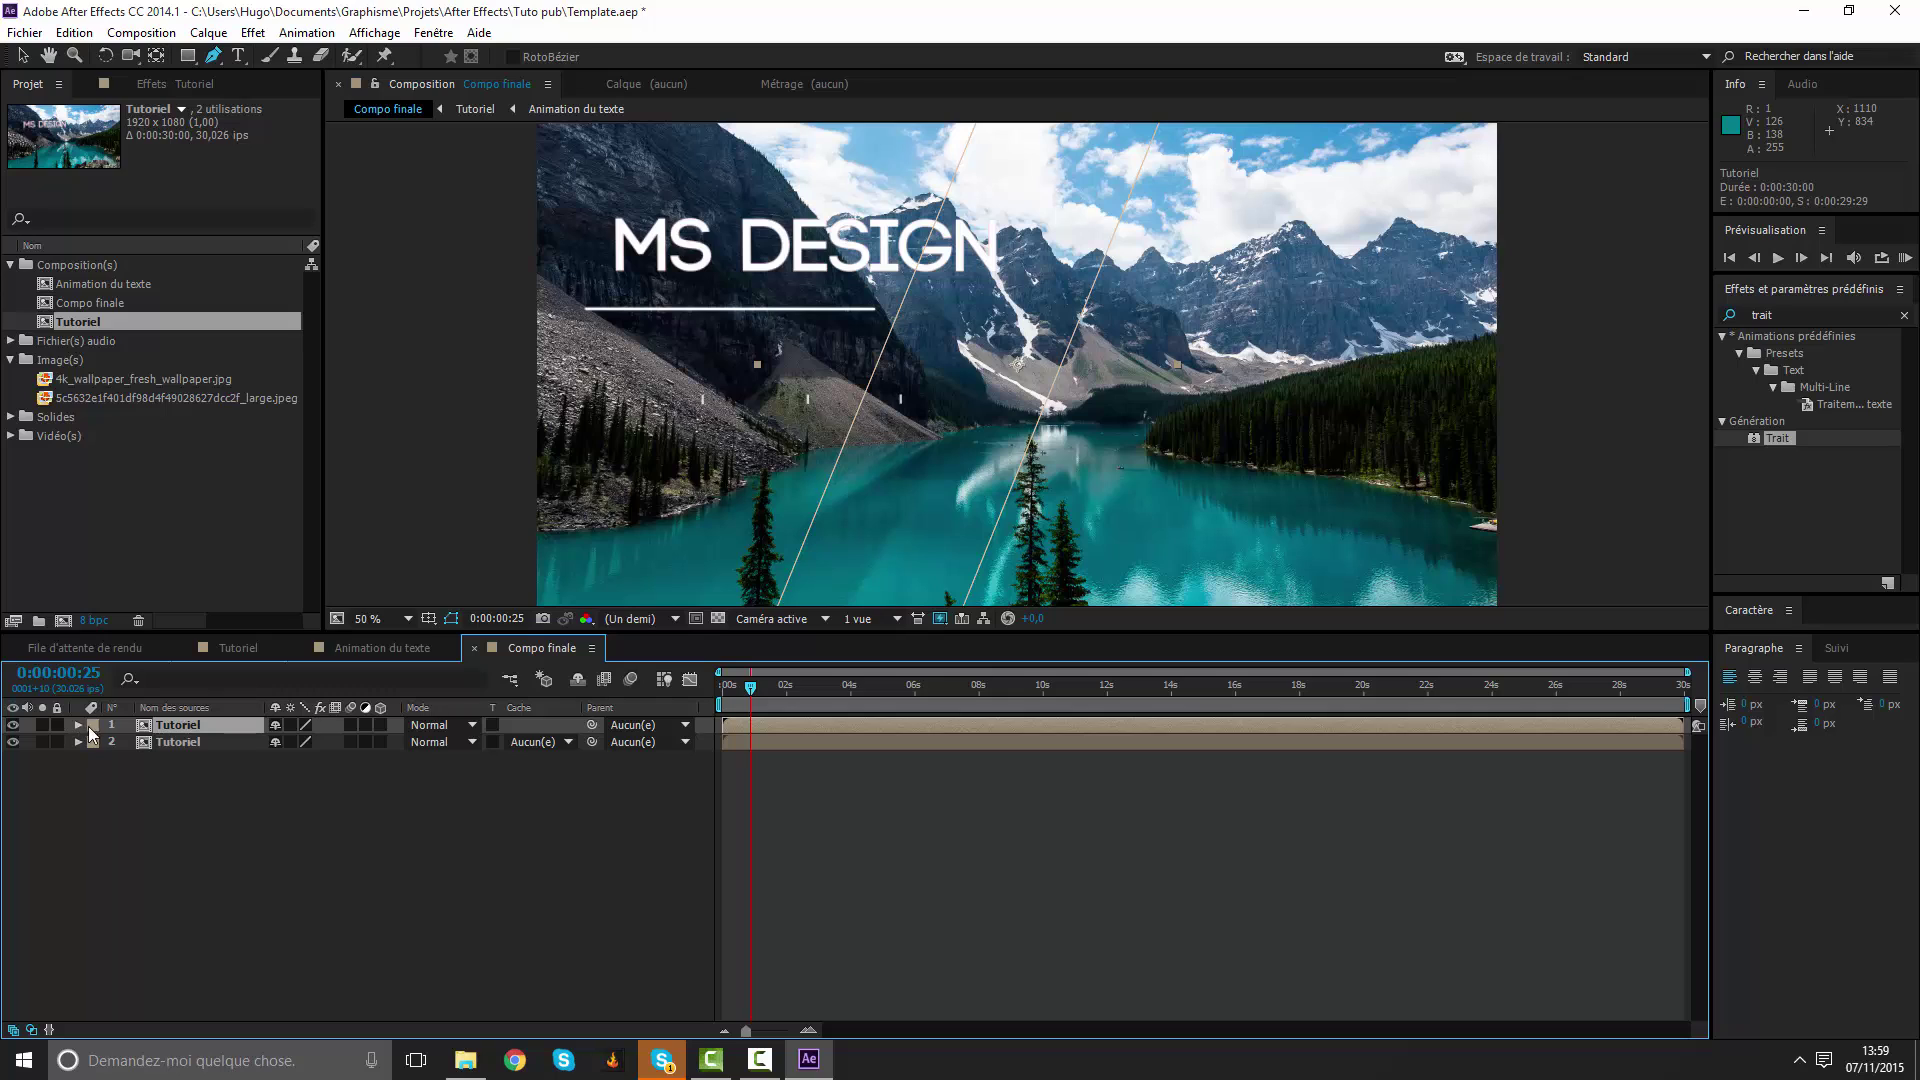
Label the top layer dark green and scale it to 124%.
{"action": "left_click", "coordinate": [90, 725]}
{"action": "left_click", "coordinate": [132, 726]}
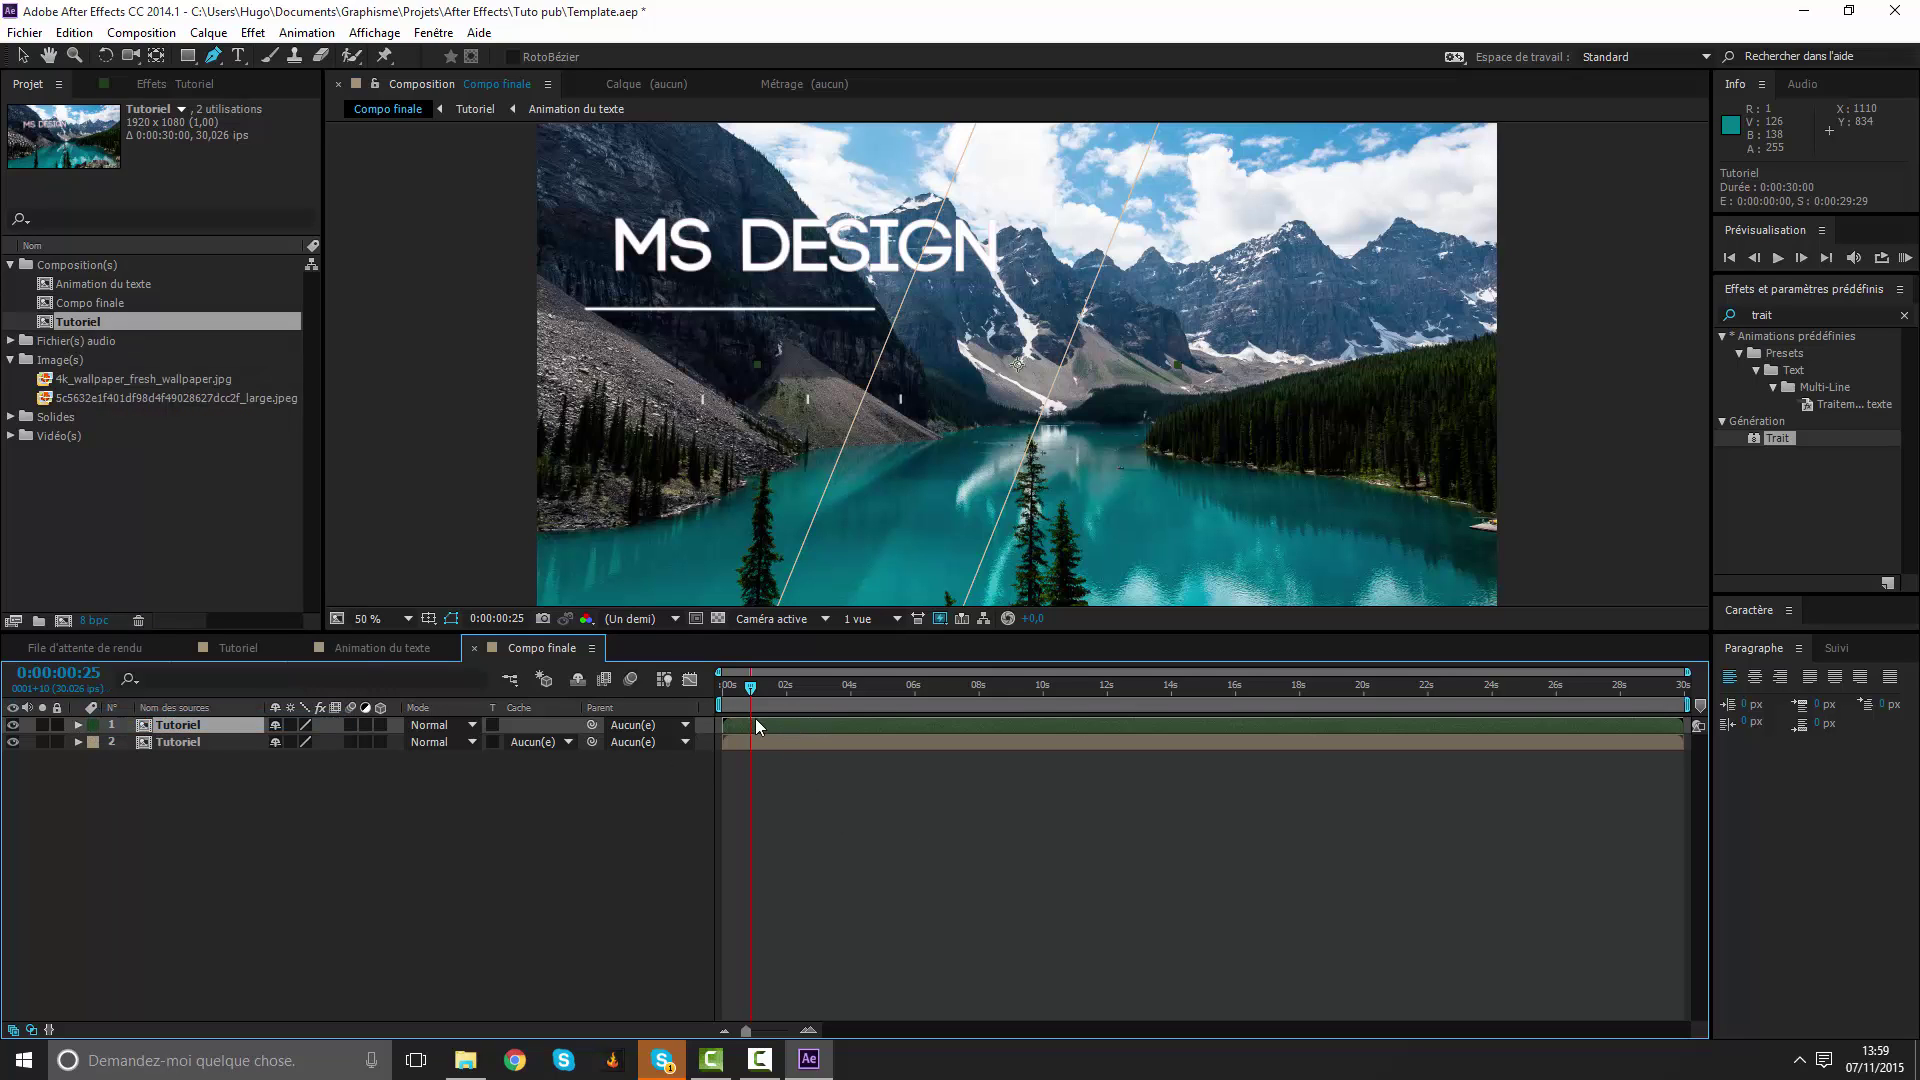
{"action": "key", "text": "s"}
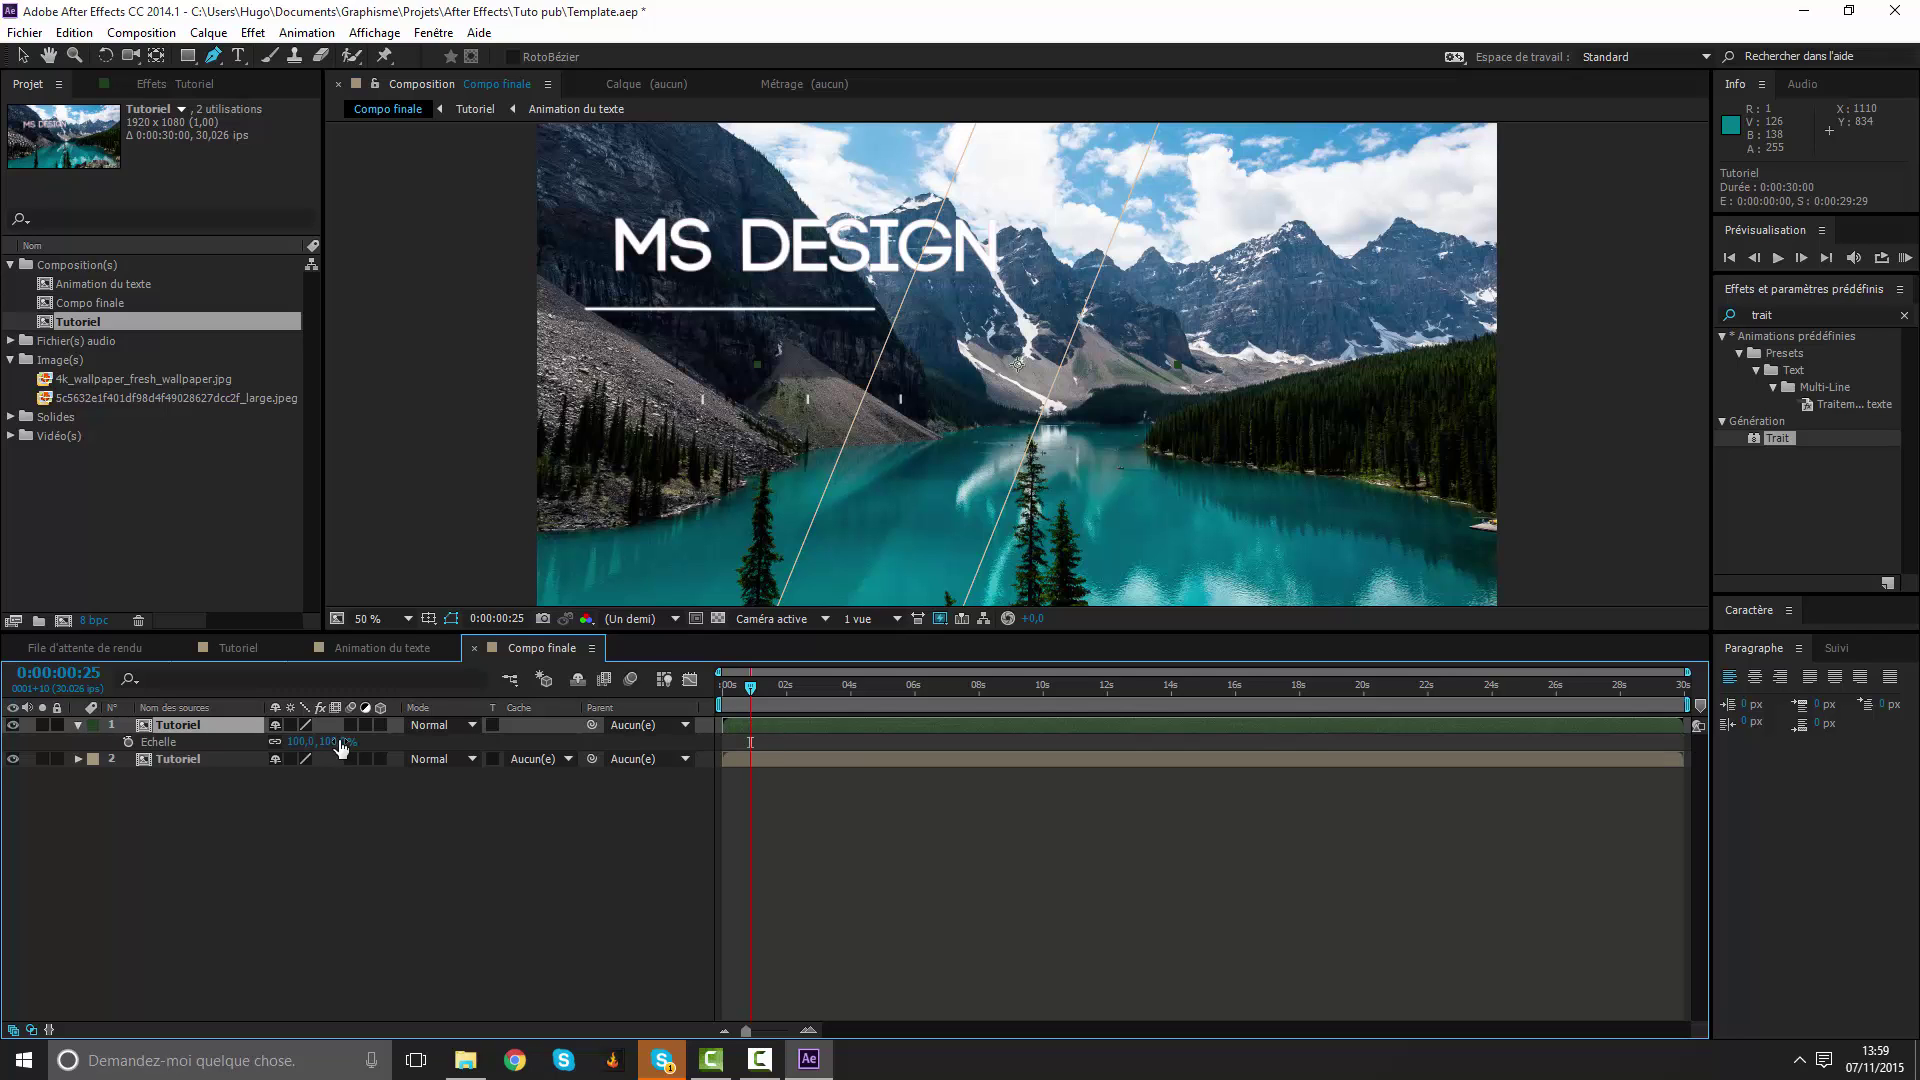
{"action": "left_click_drag", "start_coordinate": [341, 748], "coordinate": [365, 748]}
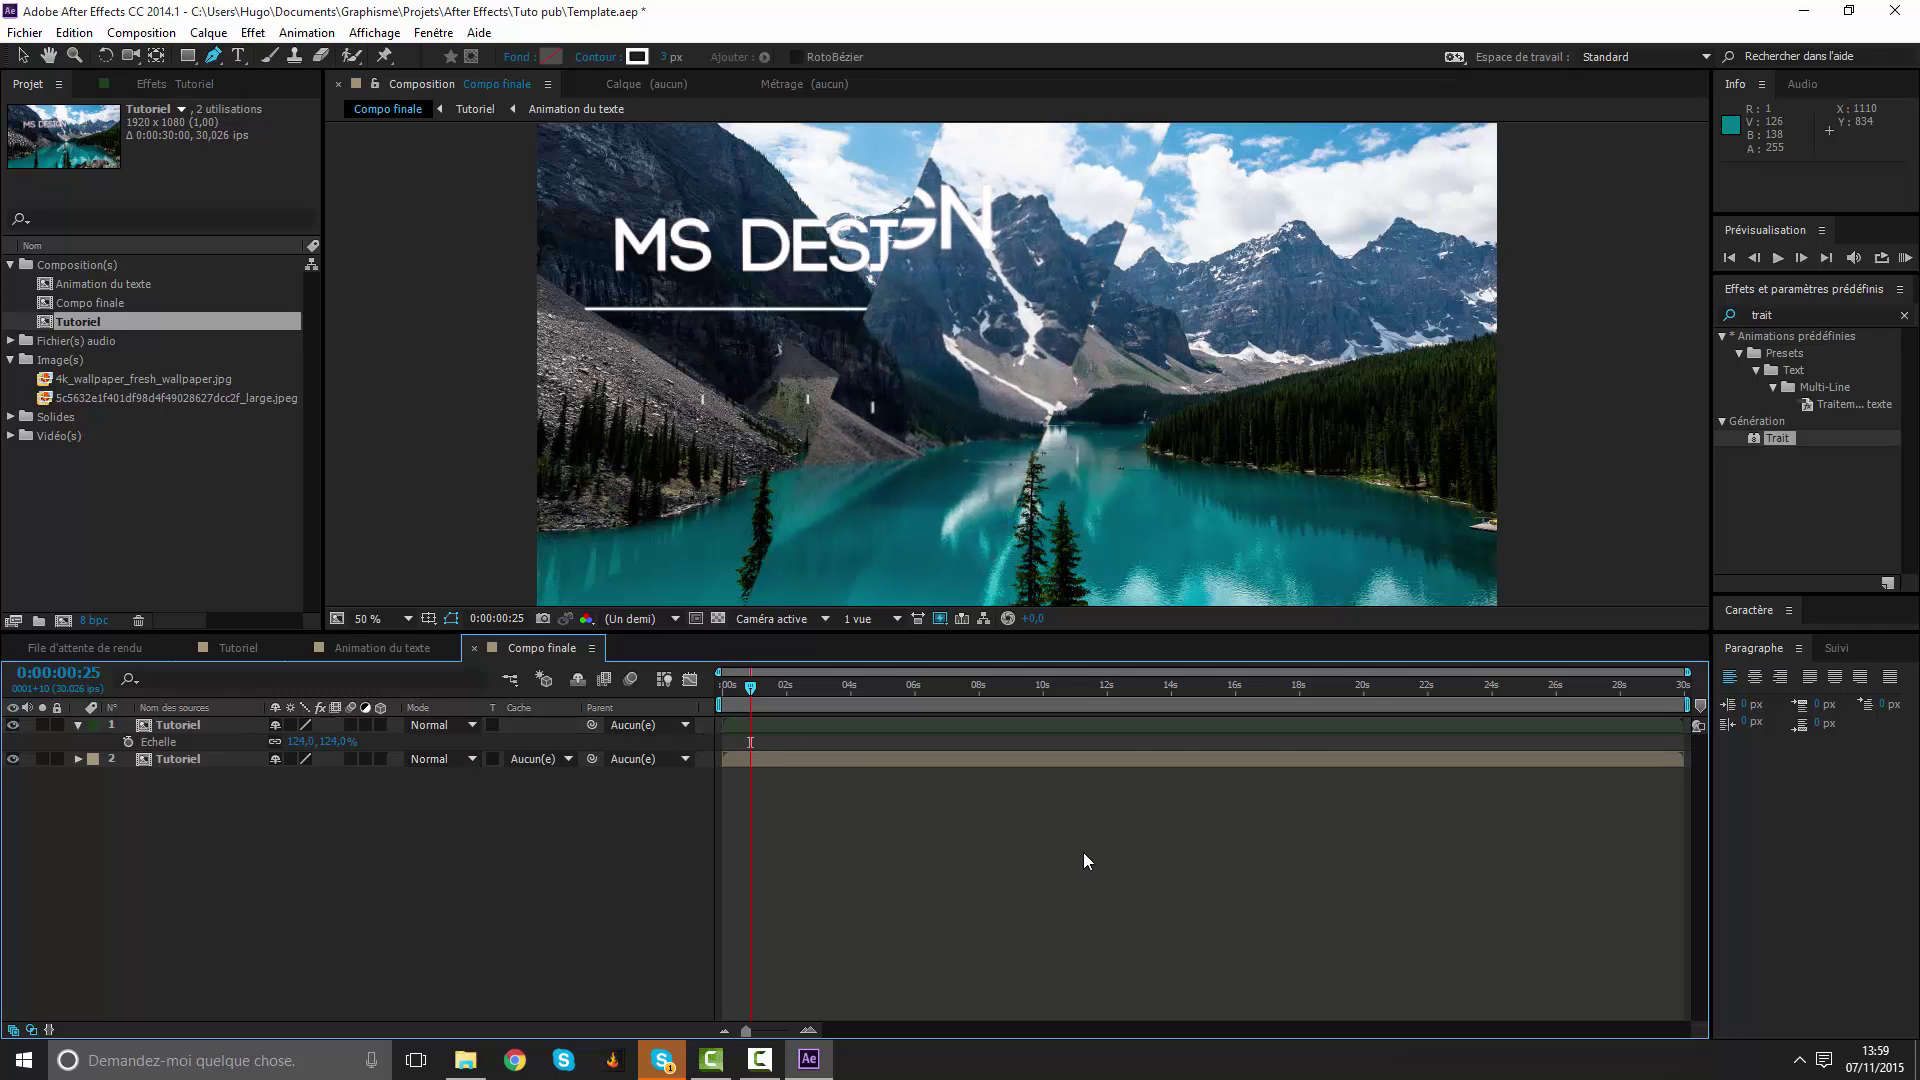
{"action": "left_click", "coordinate": [766, 724]}
{"action": "left_click", "coordinate": [8, 736]}
{"action": "left_click", "coordinate": [780, 723]}
{"action": "key", "text": "comma"}
{"action": "key", "text": "comma"}
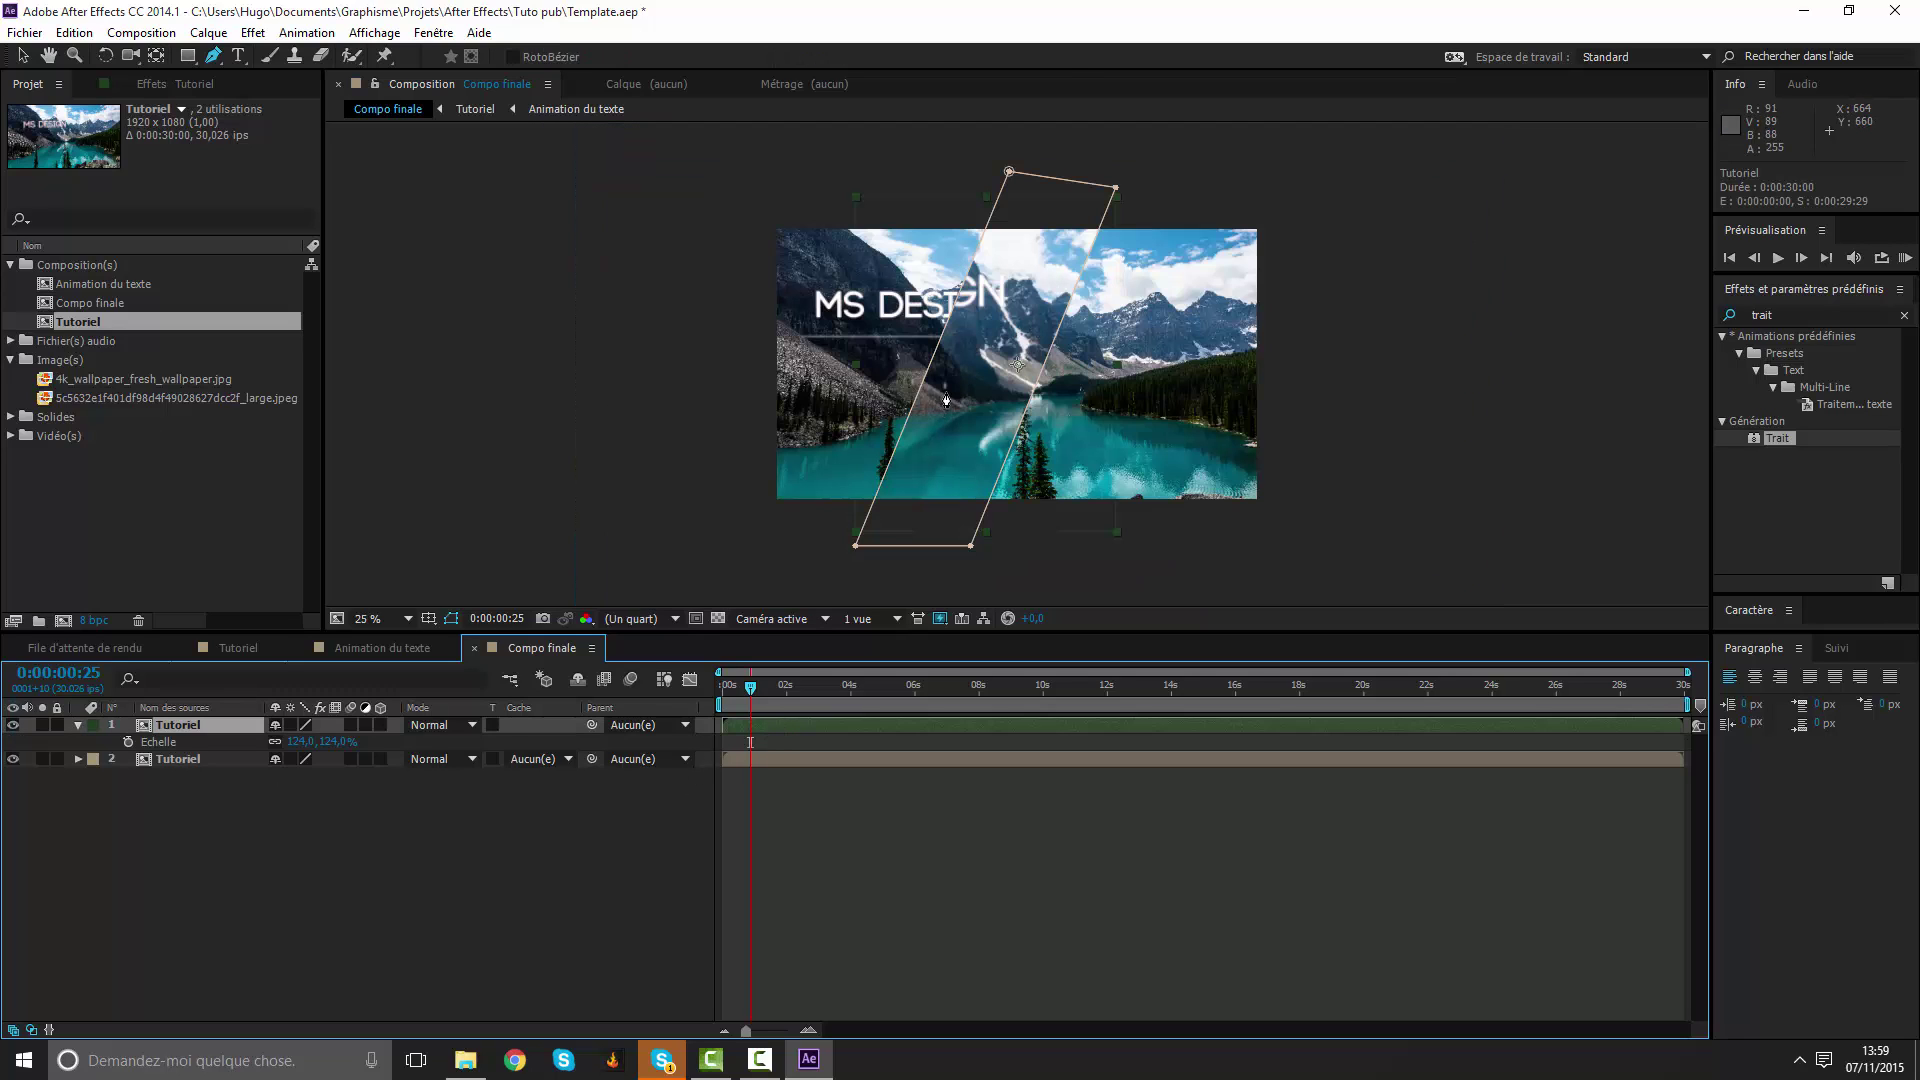
Move the mask off the right edge and set a Mask Path keyframe at 0 s.
{"action": "left_click", "coordinate": [23, 55]}
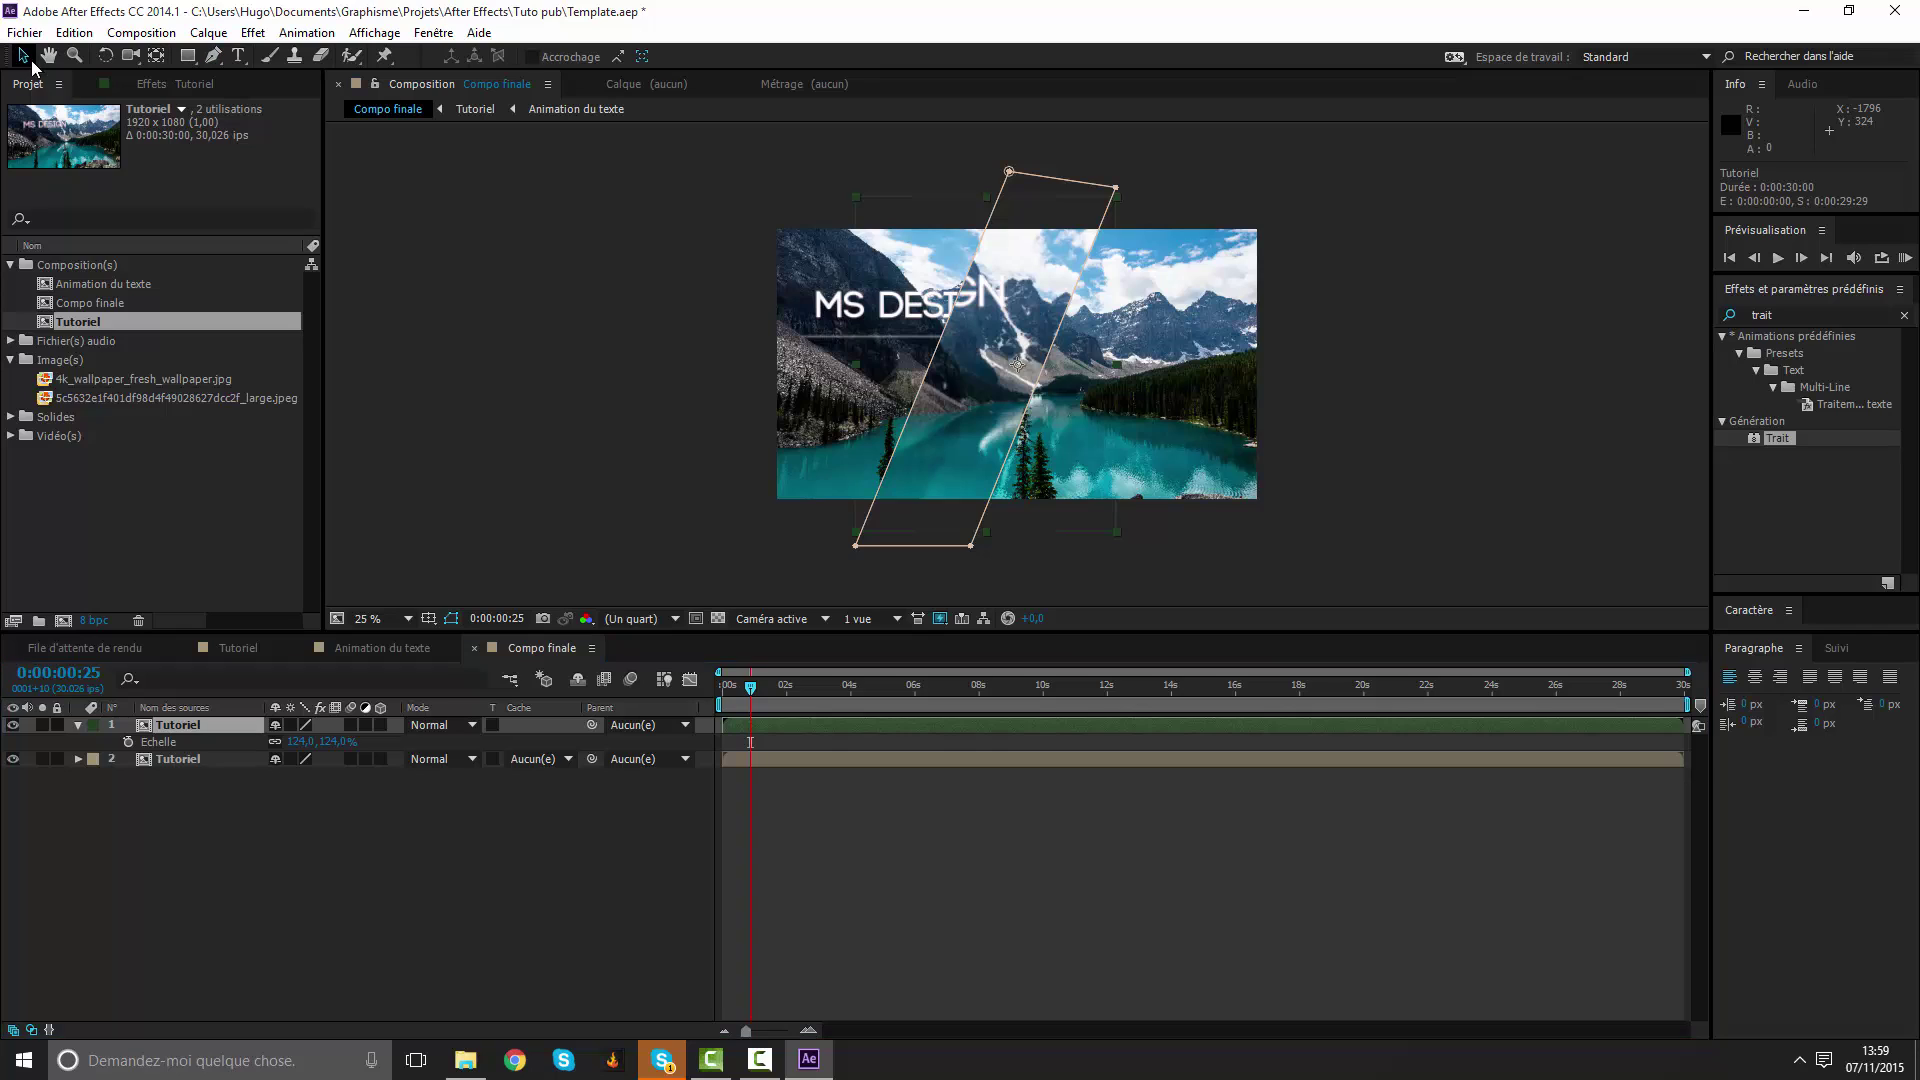
{"action": "double_click", "coordinate": [906, 425]}
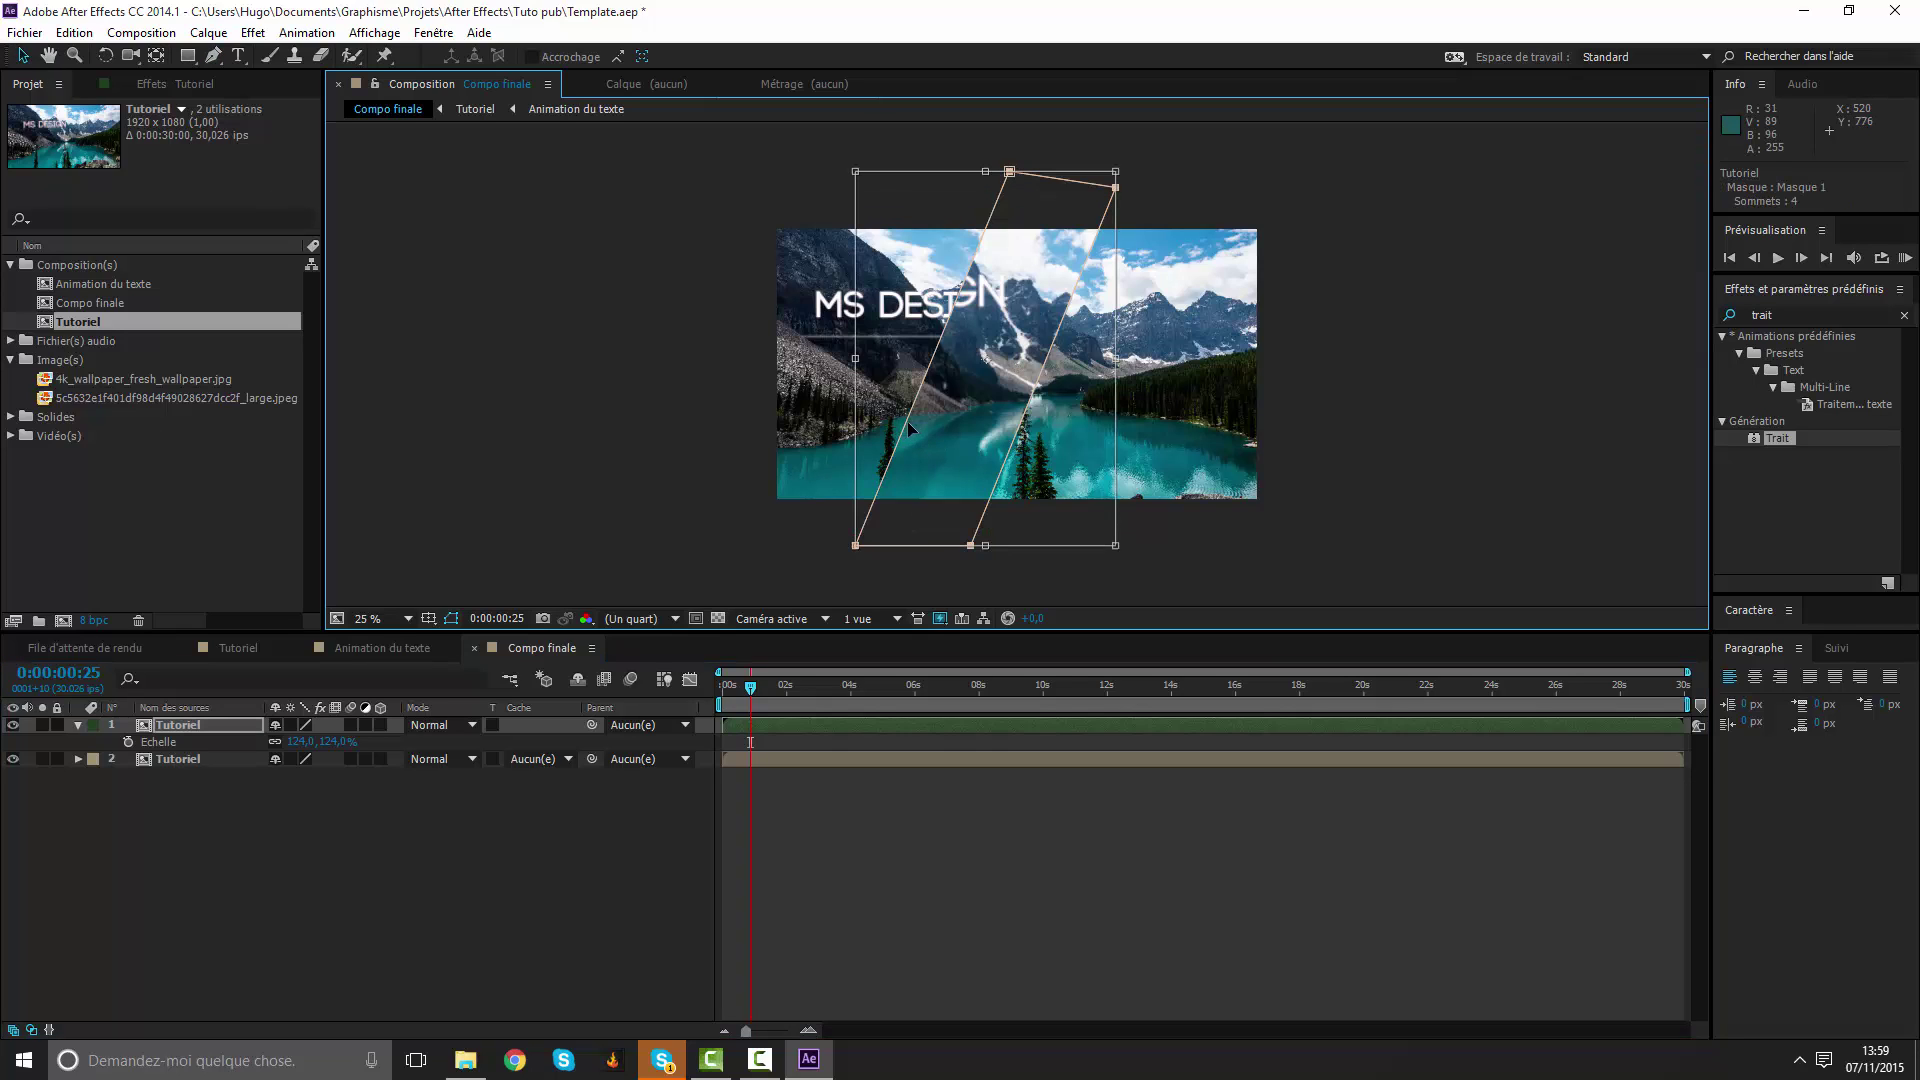
{"action": "key", "text": "Return"}
{"action": "key", "text": "m"}
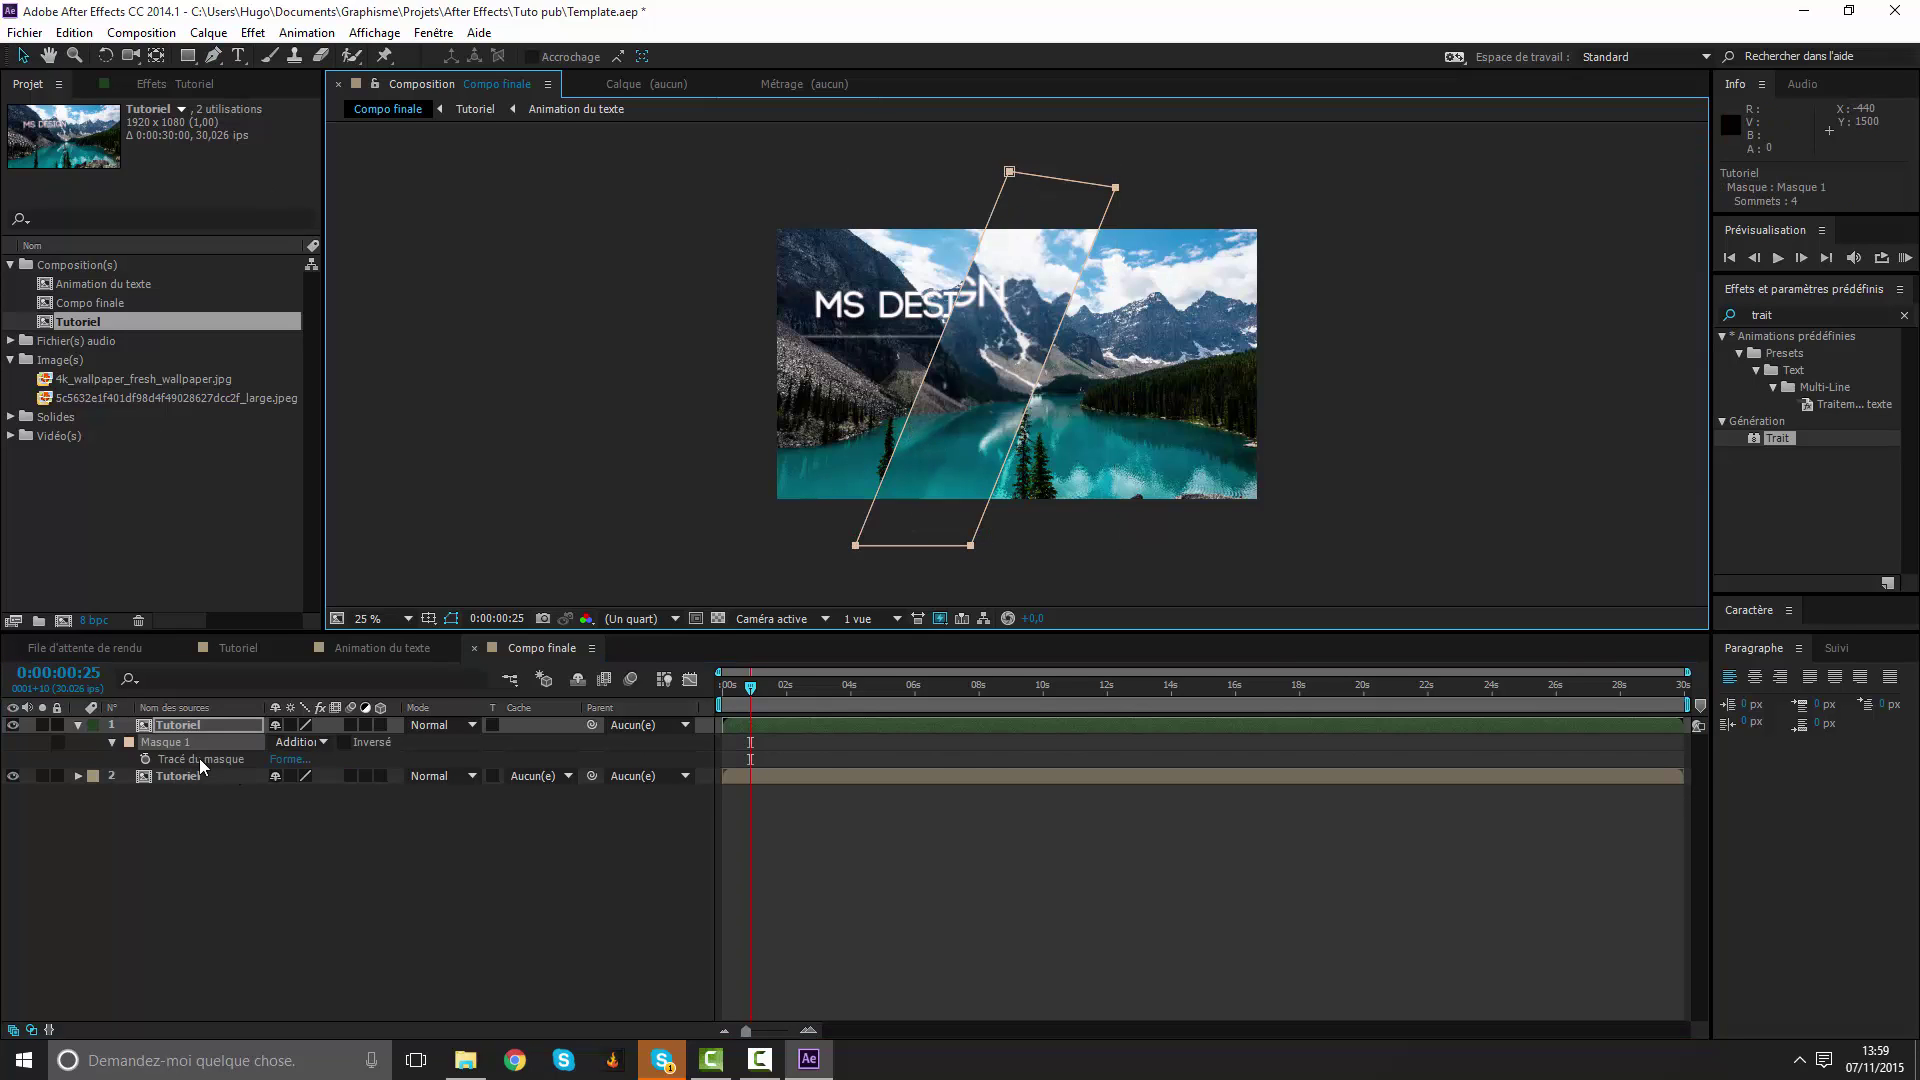
{"action": "double_click", "coordinate": [1022, 427]}
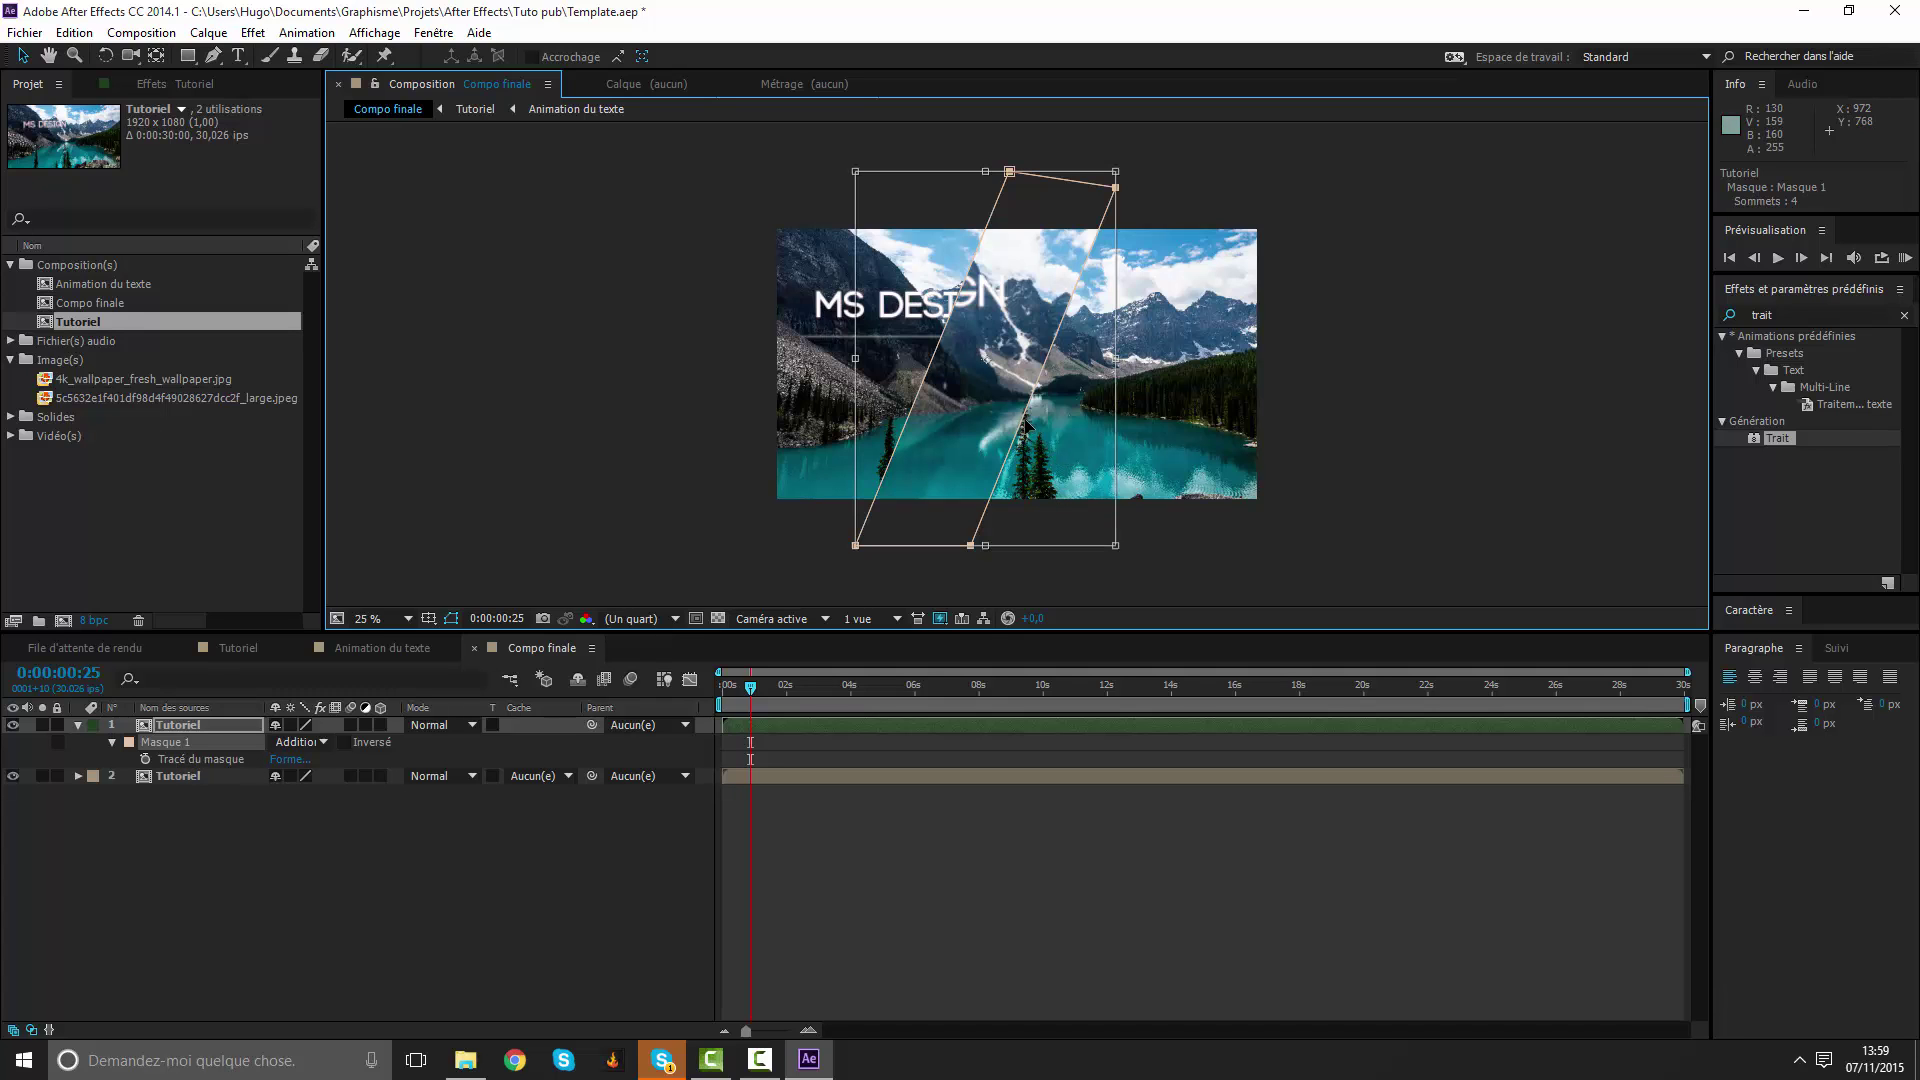
{"action": "mouse_move", "coordinate": [1044, 417]}
{"action": "left_mouse_down"}
{"action": "mouse_move", "coordinate": [1125, 418]}
{"action": "mouse_move", "coordinate": [714, 411]}
{"action": "mouse_move", "coordinate": [1405, 425]}
{"action": "left_mouse_up"}
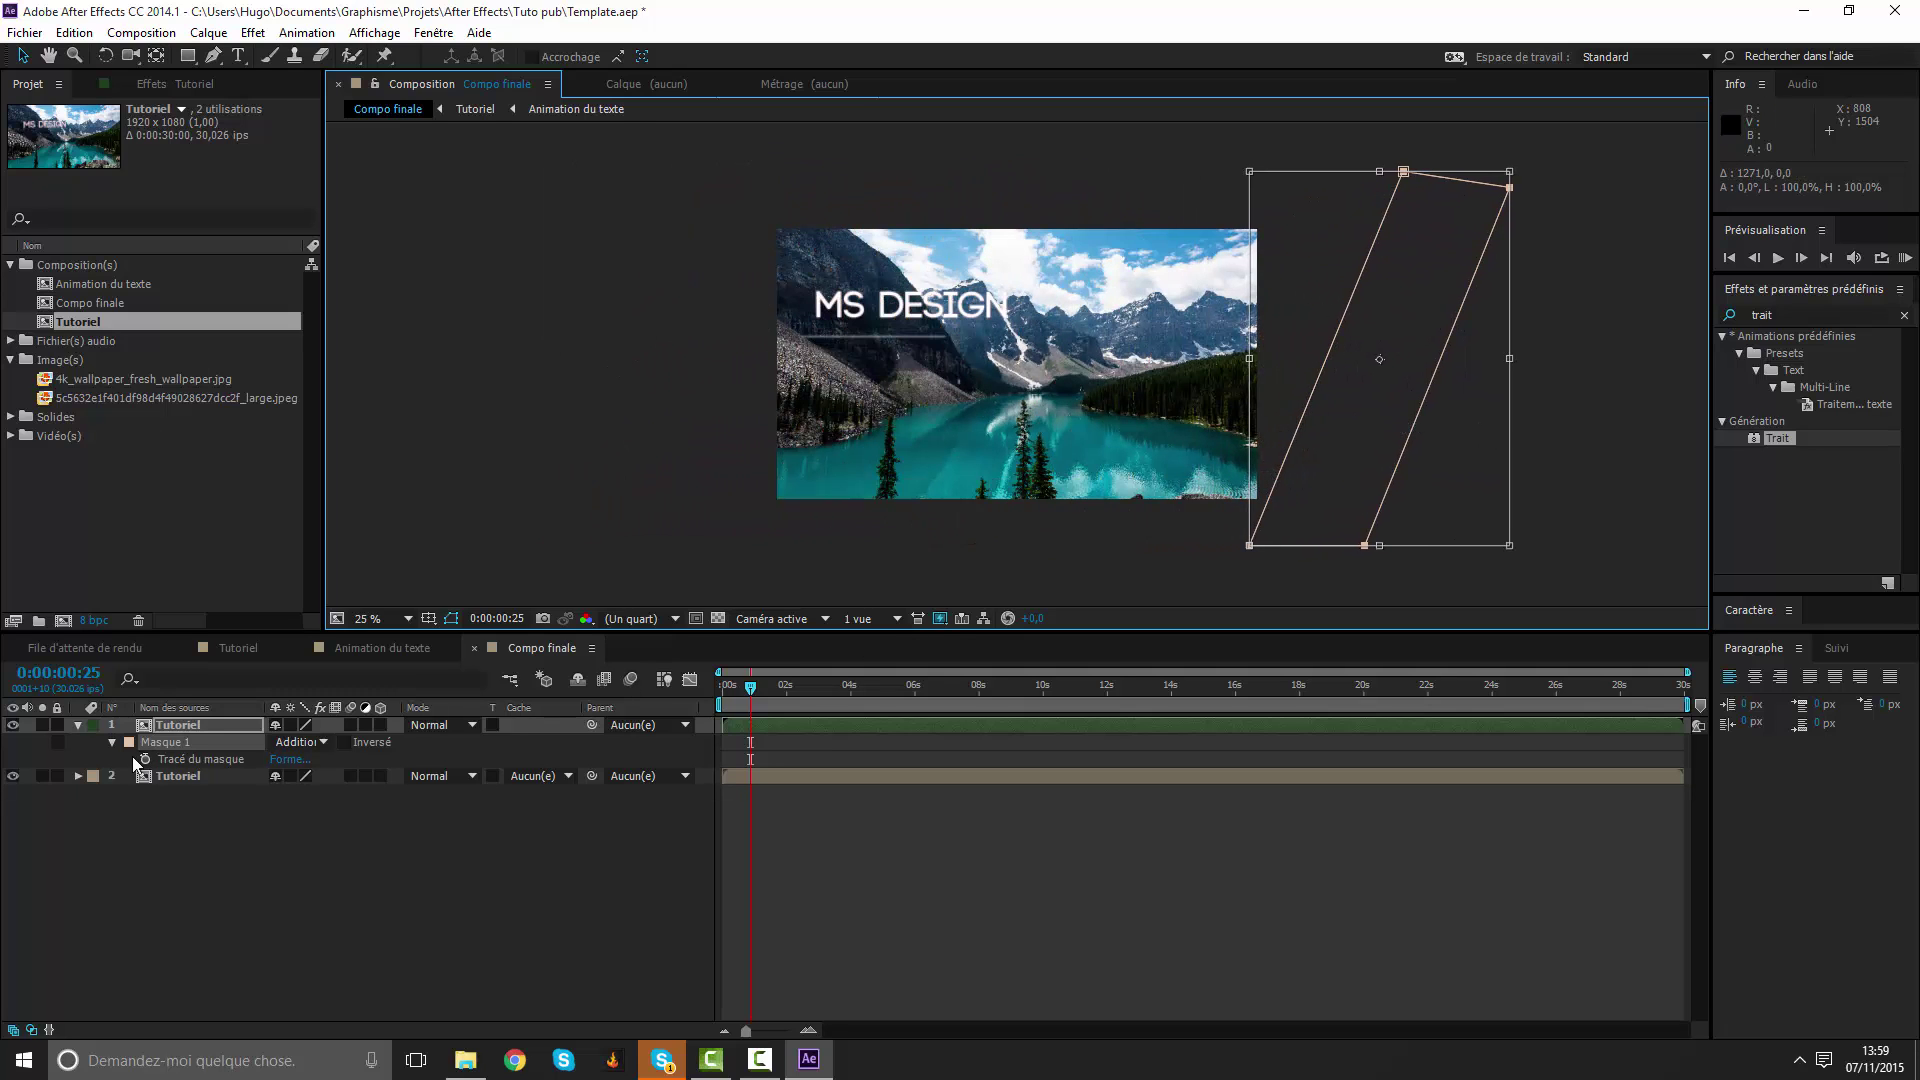
{"action": "key", "text": "Home"}
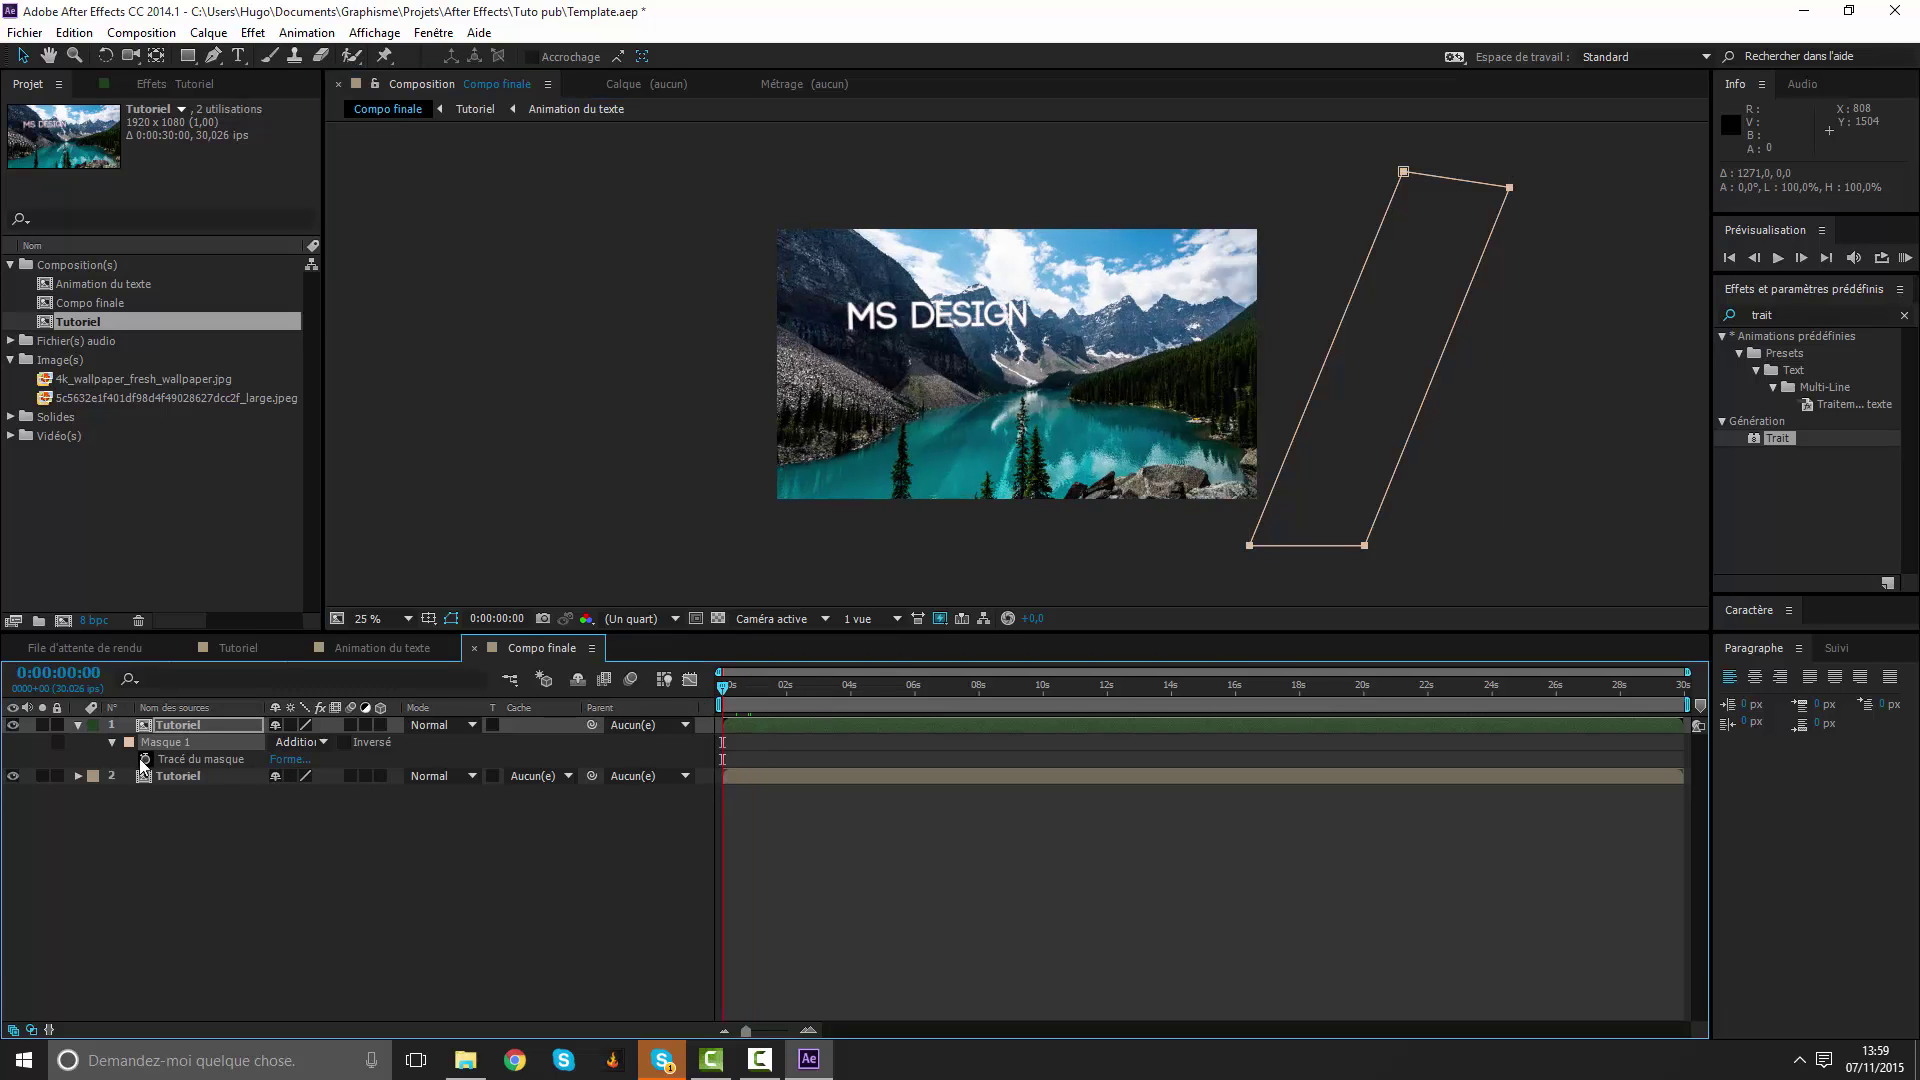
{"action": "left_click", "coordinate": [144, 759]}
At 0:00:03:24, drag the mask across to the image's left side and review the sweep.
{"action": "left_click_drag", "start_coordinate": [742, 698], "coordinate": [845, 693]}
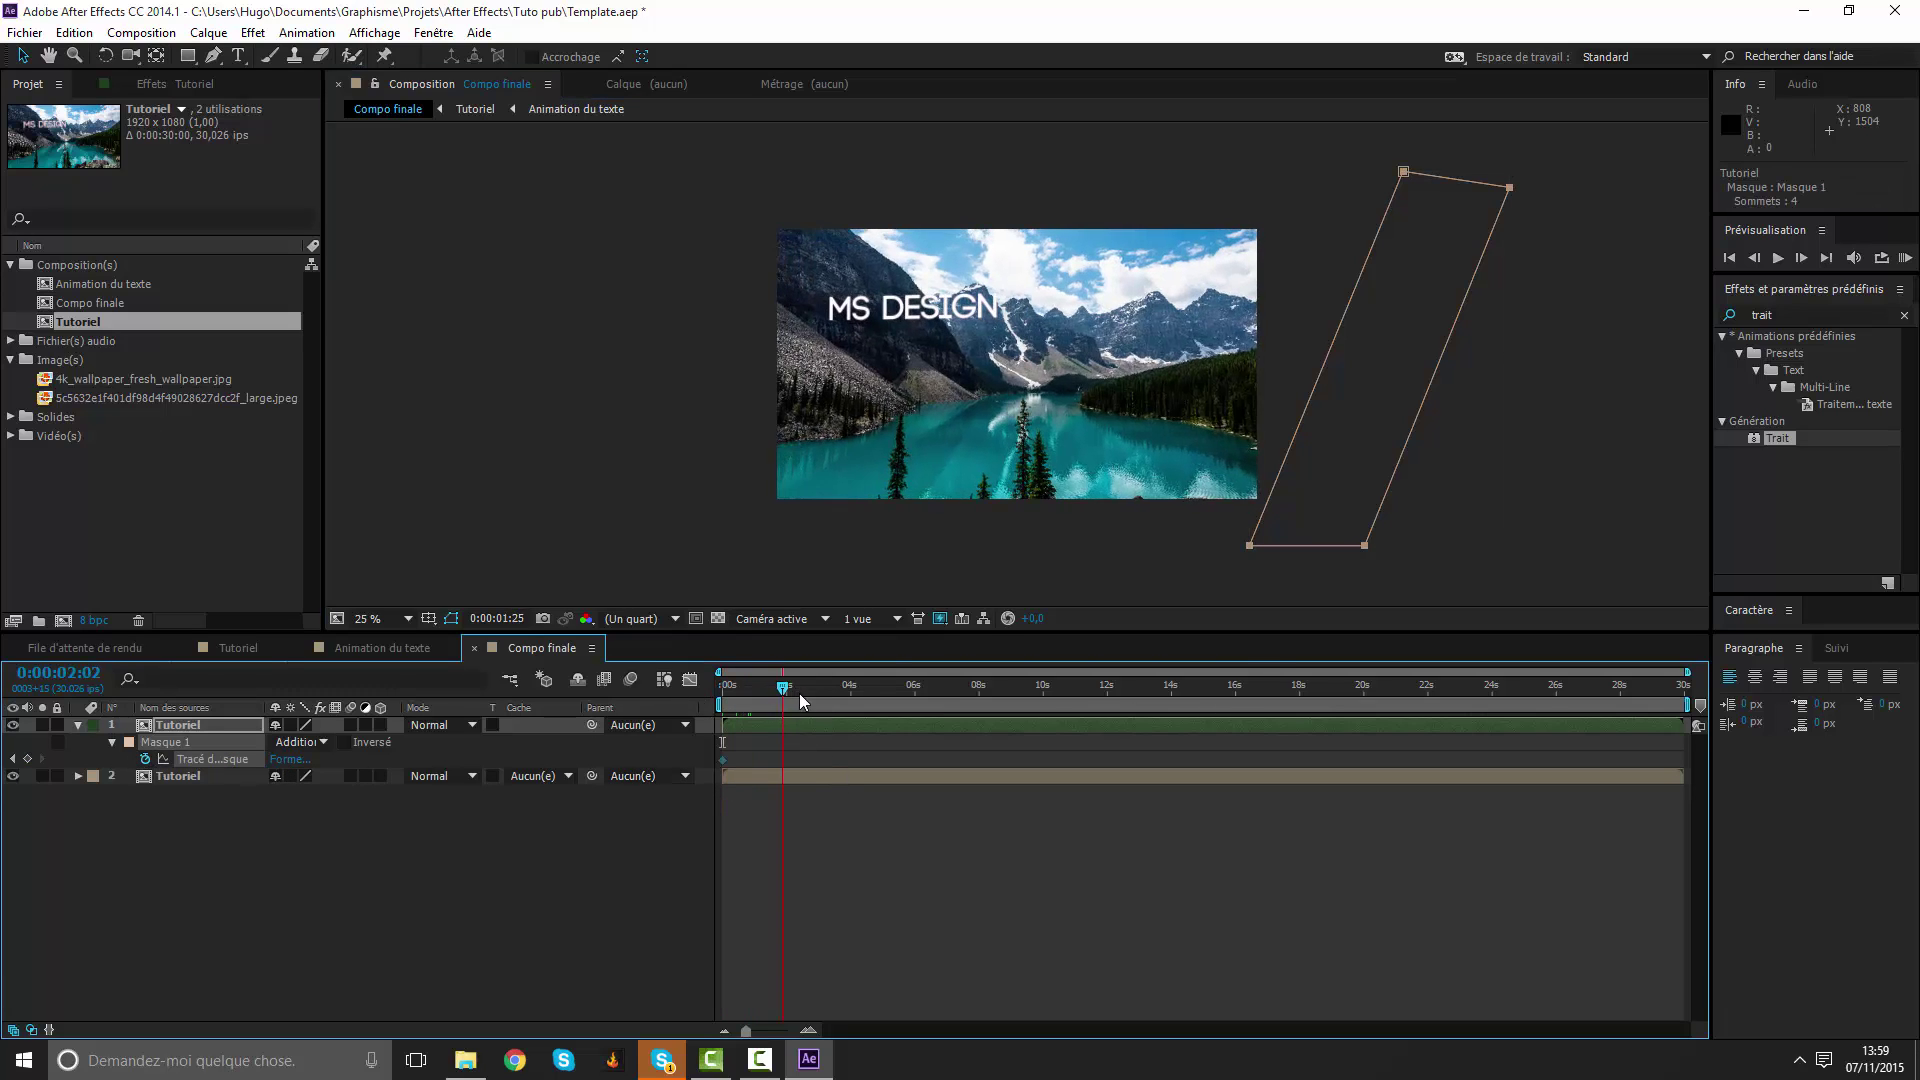
{"action": "left_click", "coordinate": [1333, 510]}
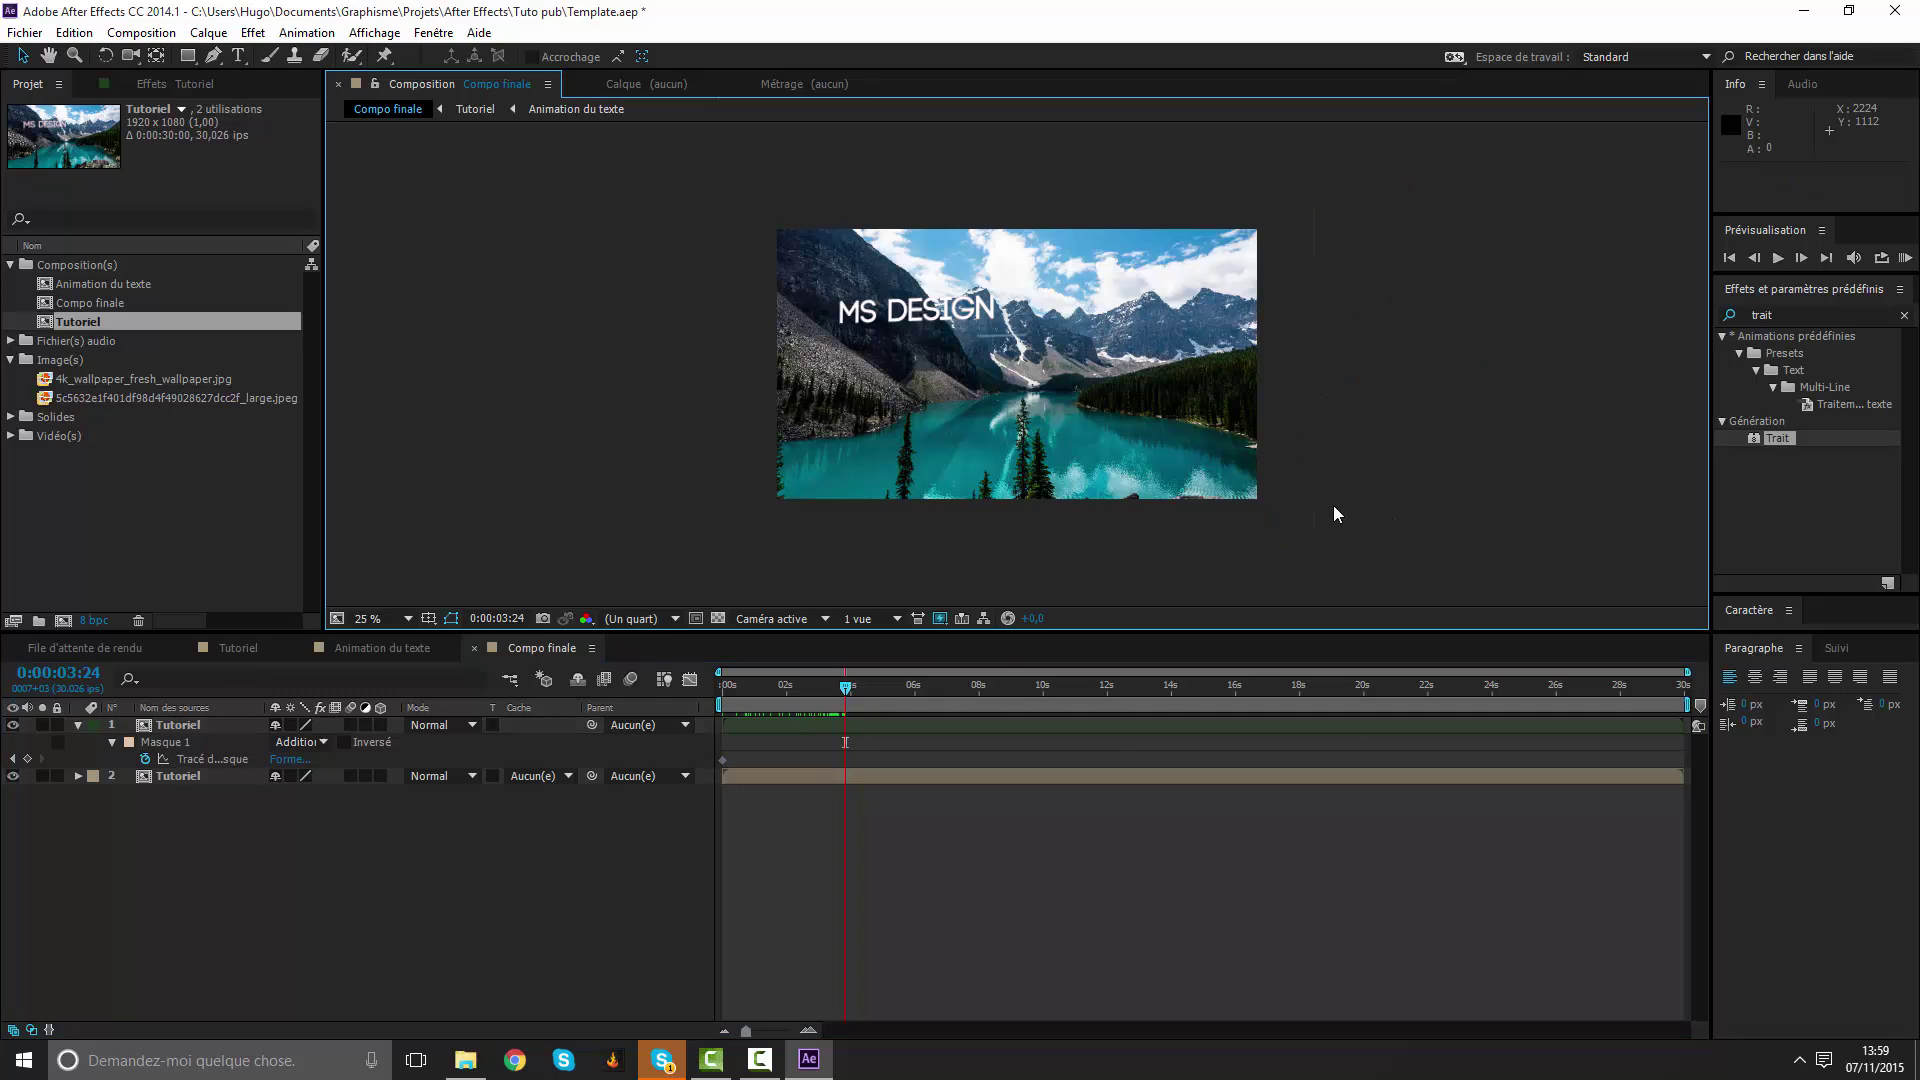
{"action": "left_click", "coordinate": [860, 726]}
{"action": "left_click", "coordinate": [1257, 520]}
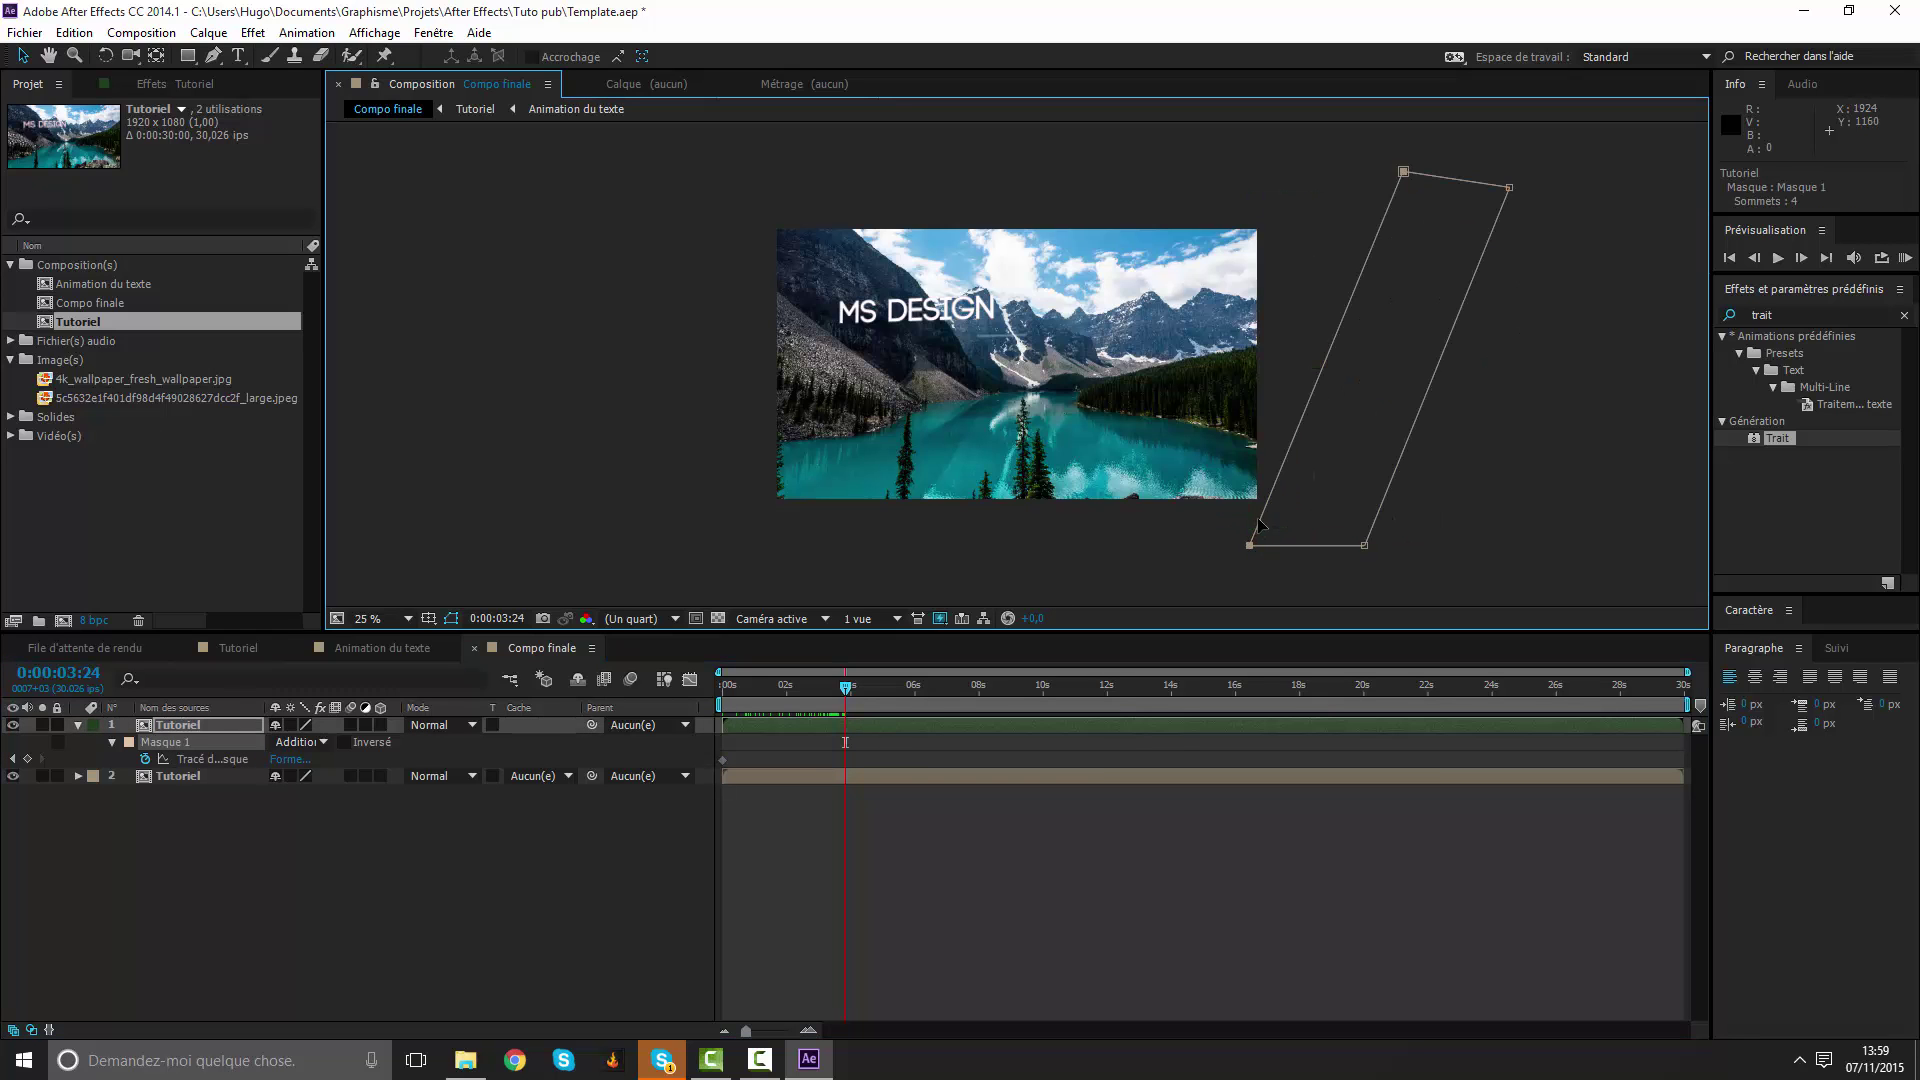
{"action": "double_click", "coordinate": [1260, 524]}
{"action": "left_click_drag", "start_coordinate": [1260, 524], "coordinate": [645, 481]}
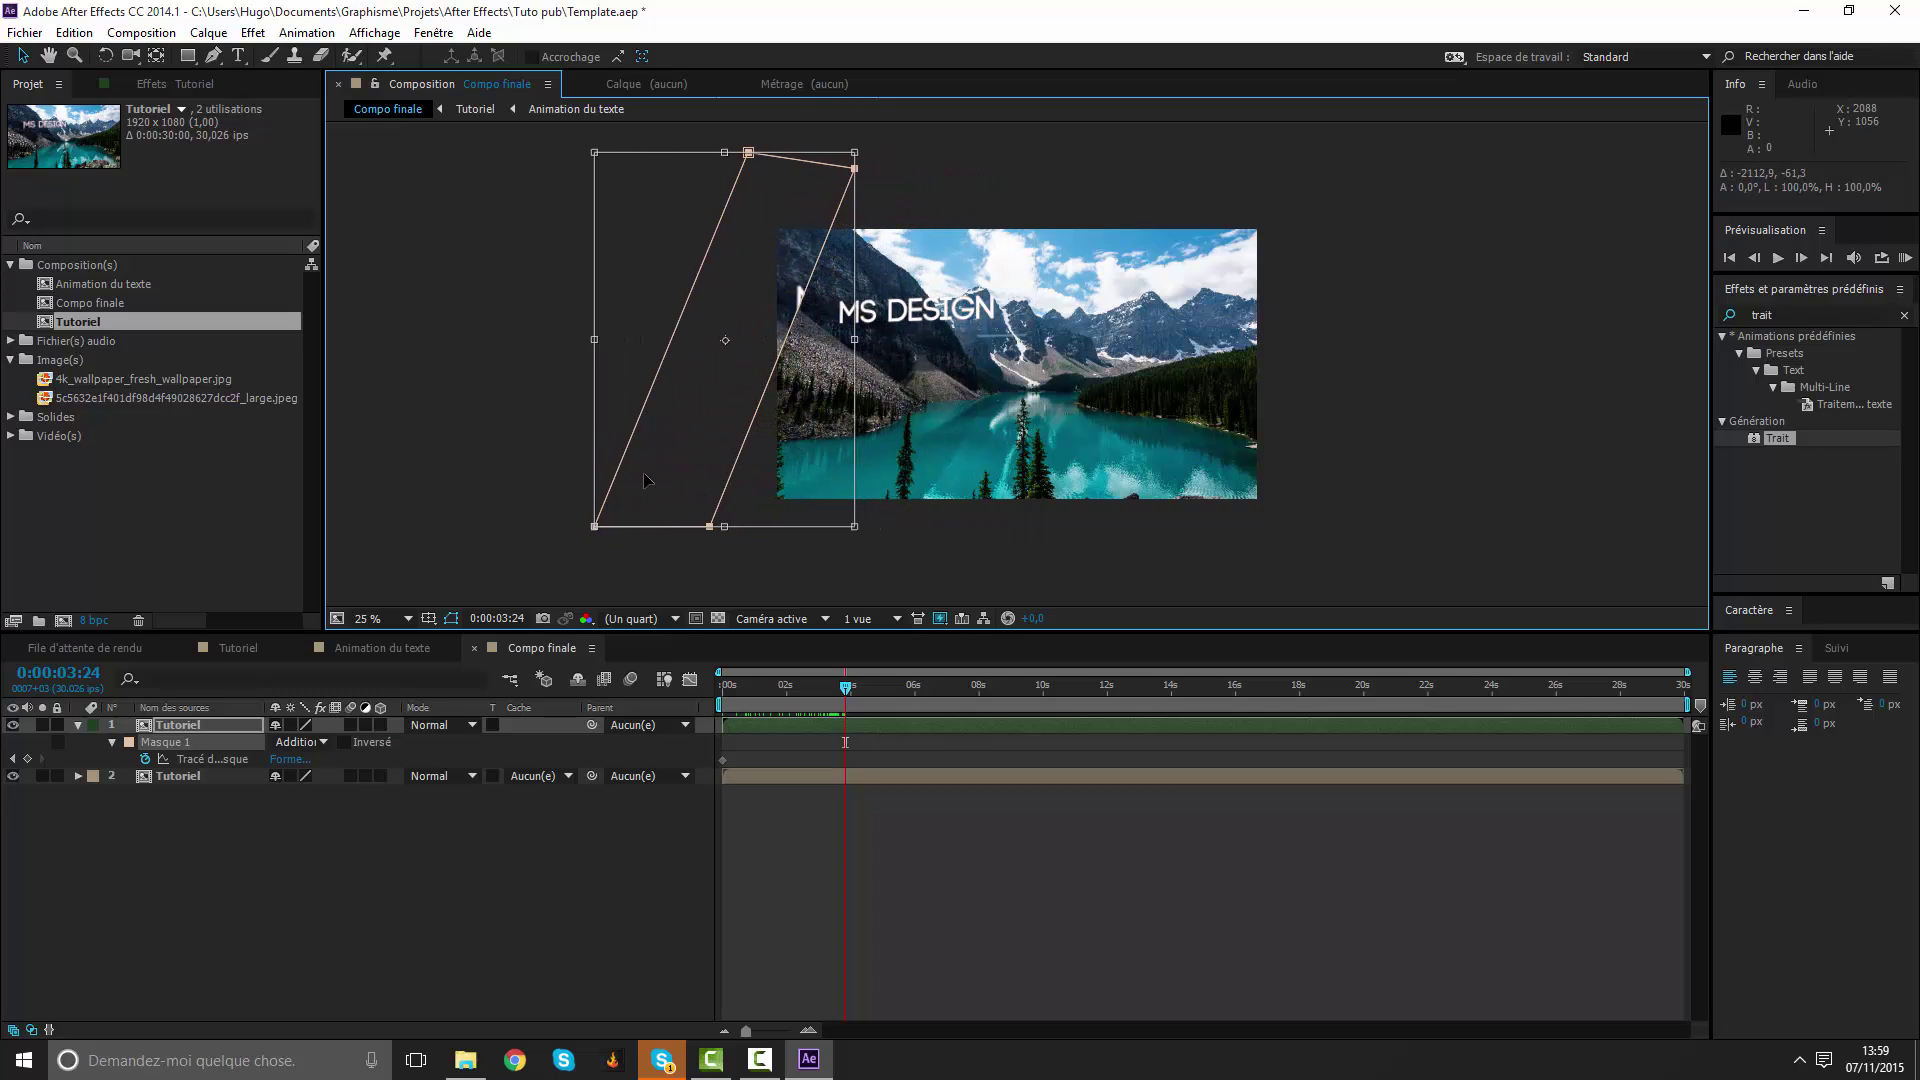
{"action": "left_click_drag", "start_coordinate": [852, 705], "coordinate": [822, 705]}
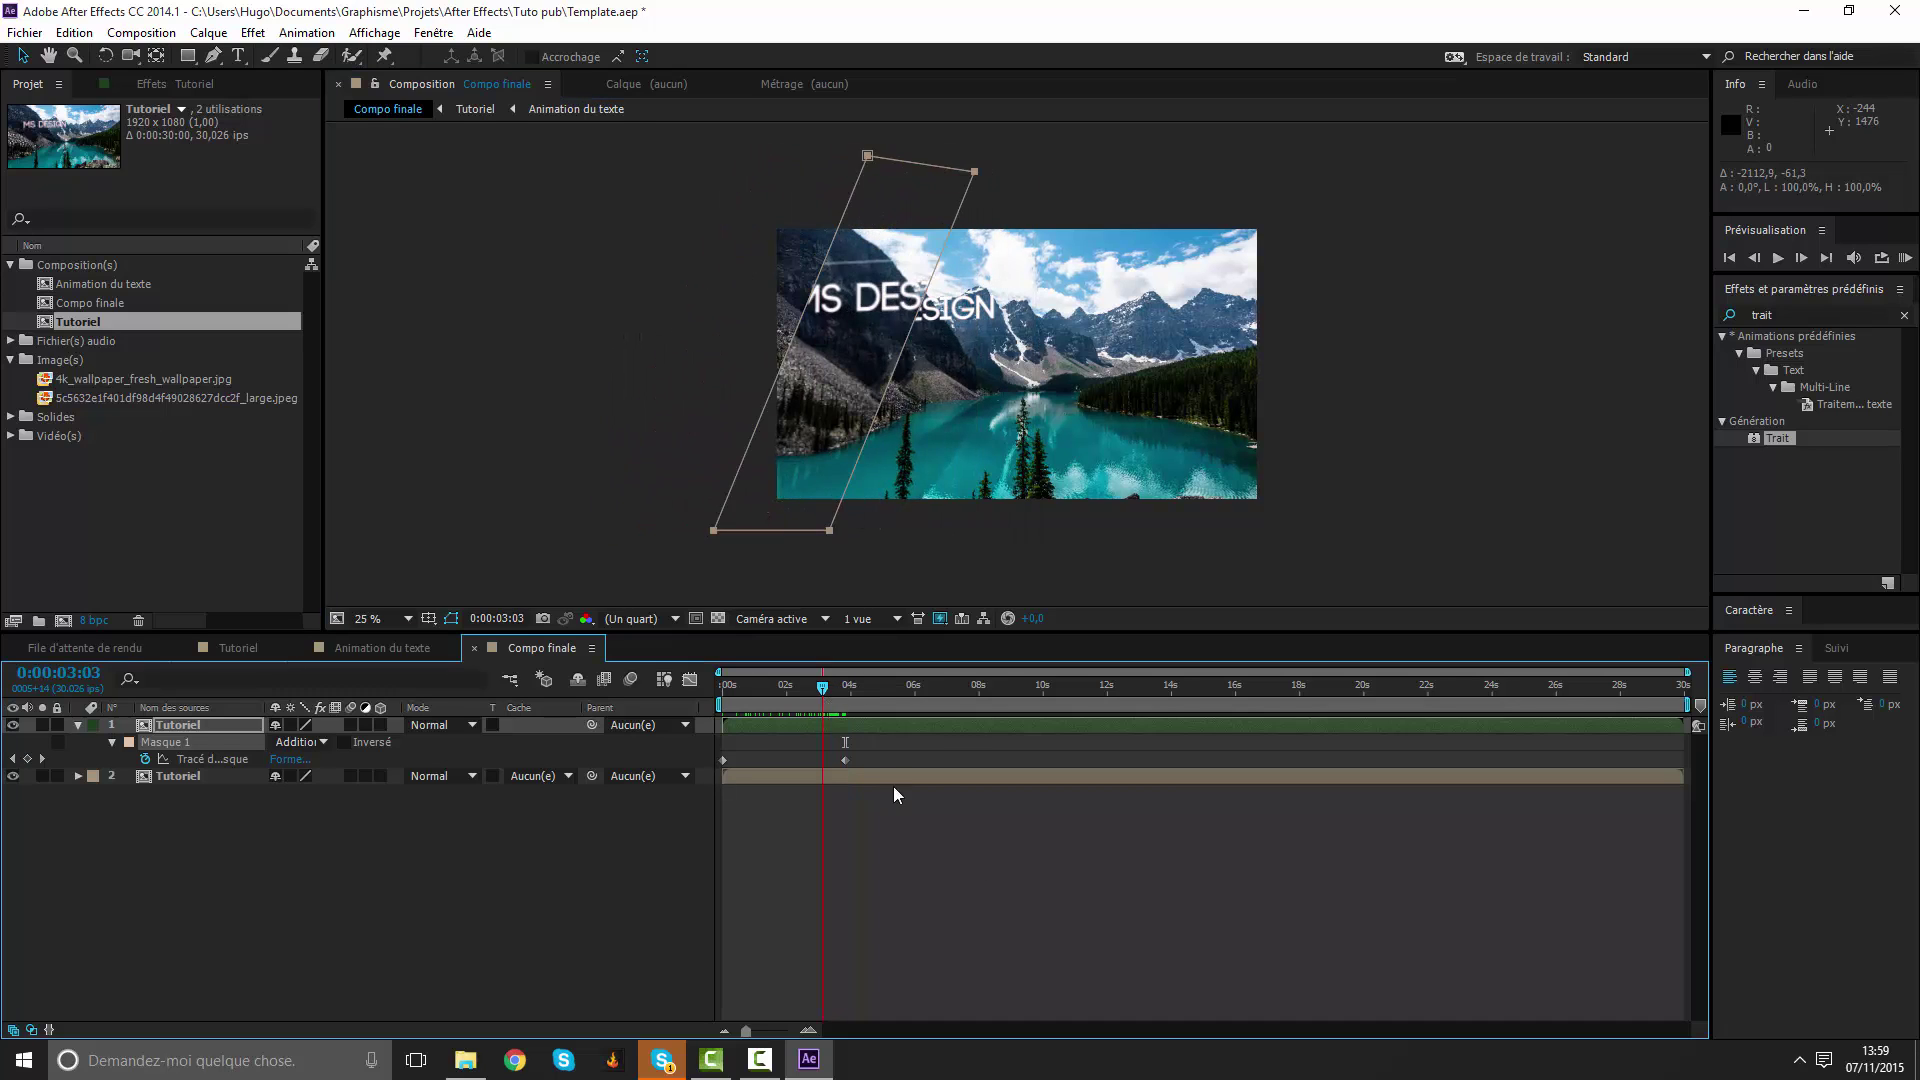
{"action": "key", "text": "slash"}
{"action": "key", "text": "comma"}
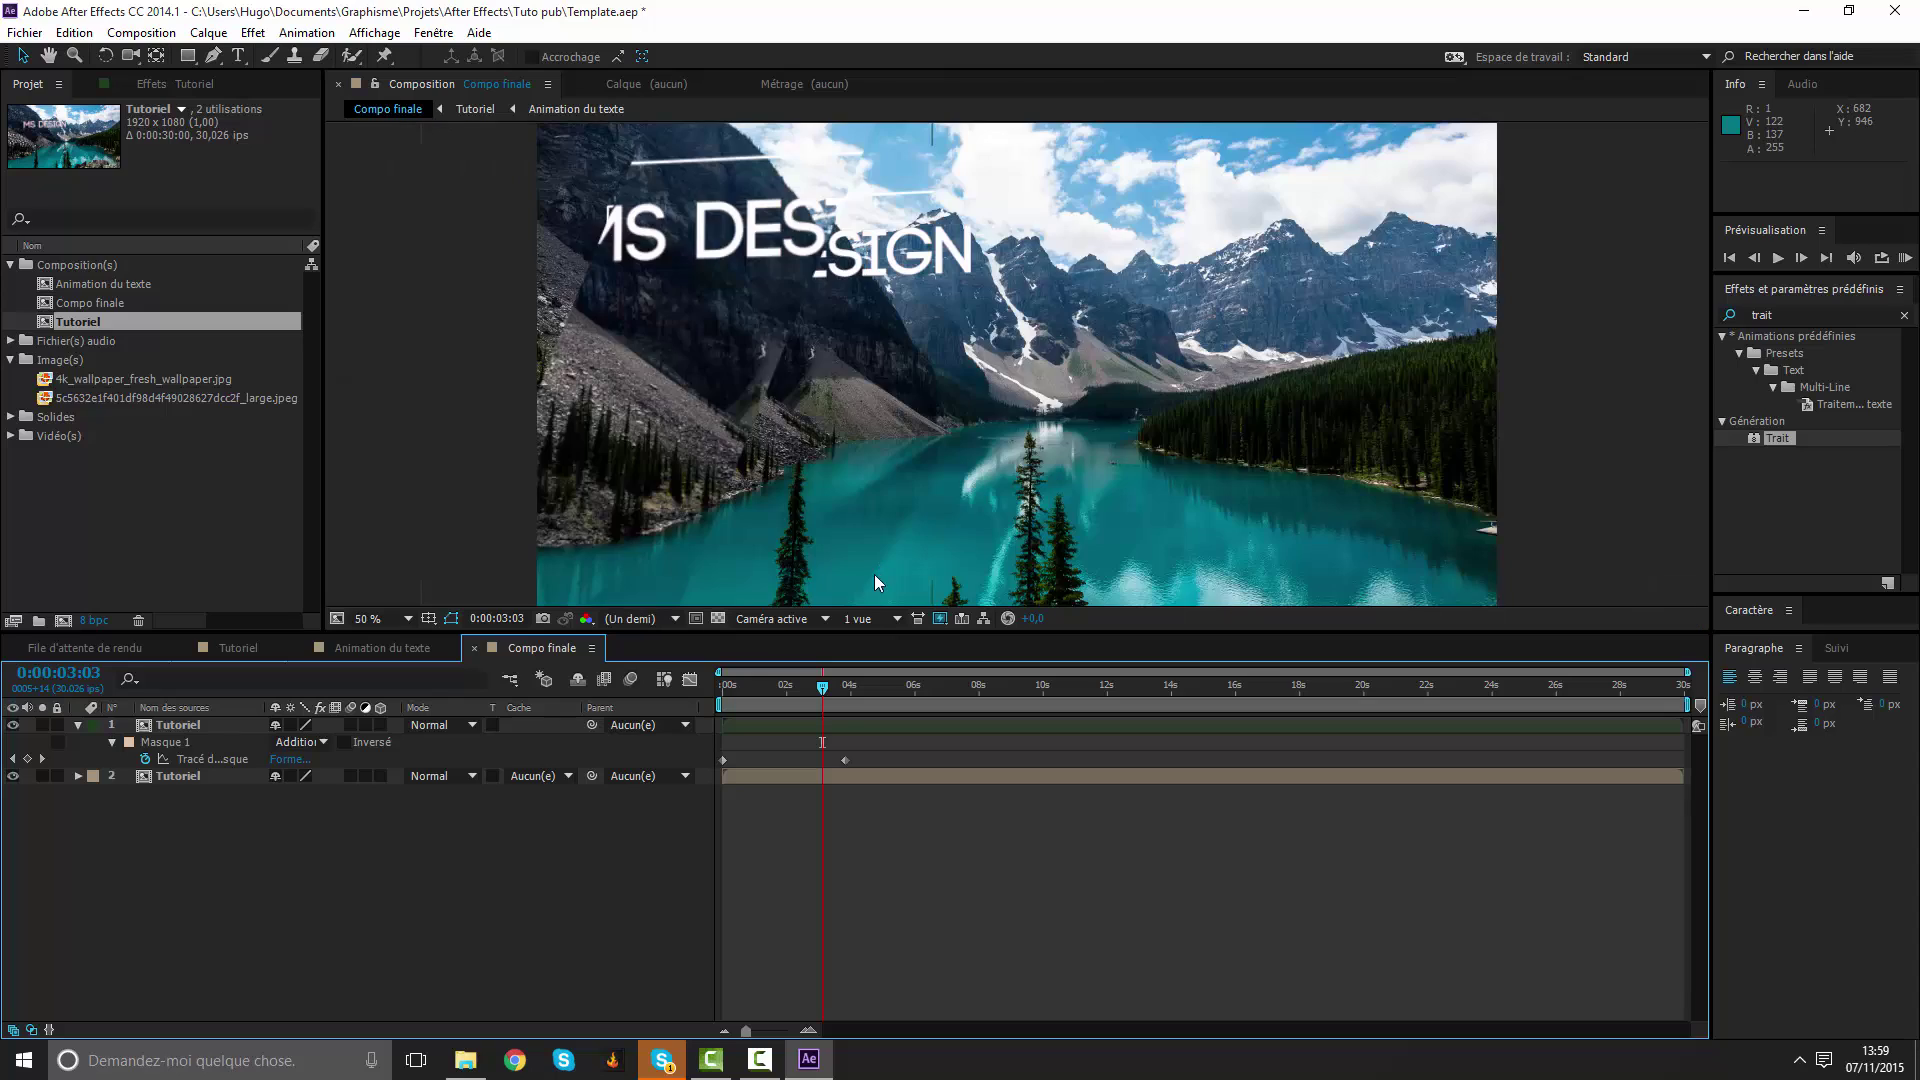
{"action": "mouse_move", "coordinate": [833, 705]}
{"action": "left_mouse_down"}
{"action": "mouse_move", "coordinate": [770, 689]}
{"action": "mouse_move", "coordinate": [800, 704]}
{"action": "left_mouse_up"}
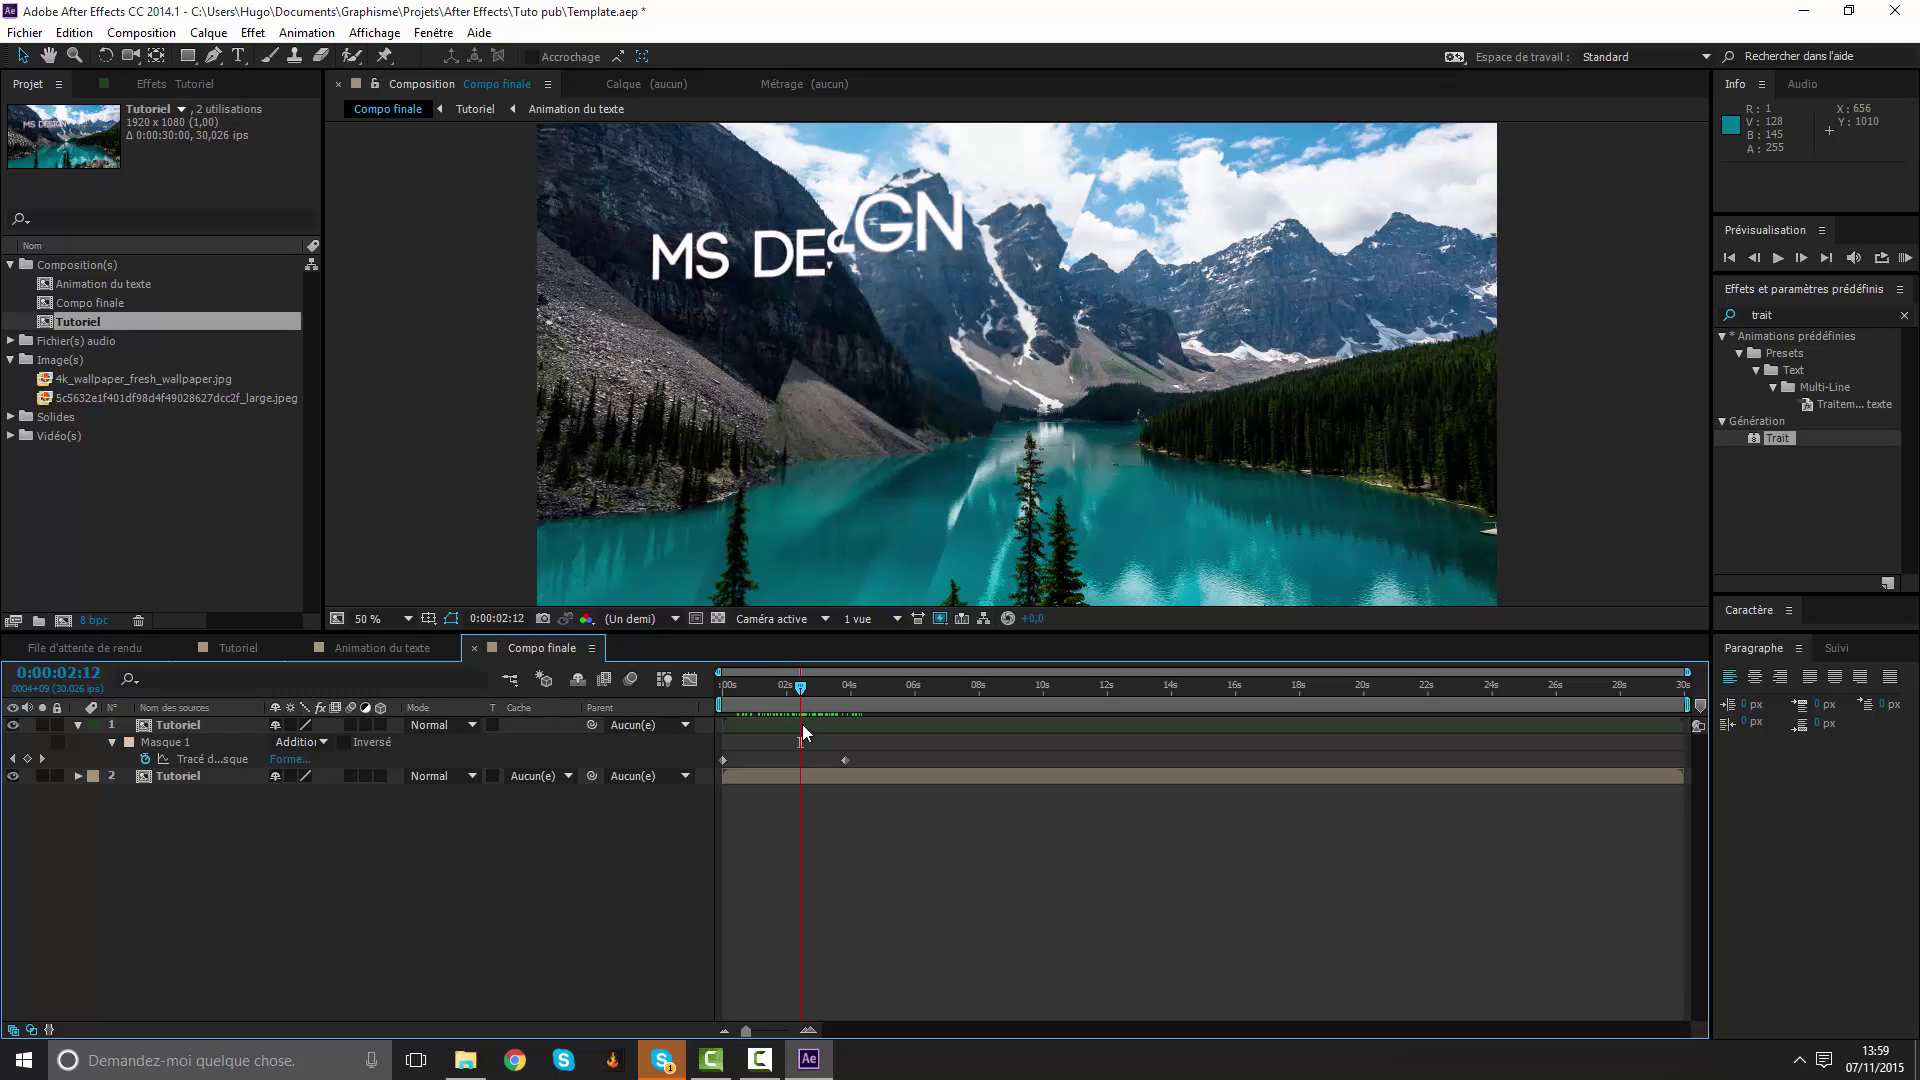
Reduce the top Tutoriel layer's scale to 107.7% and scrub through the sweep.
{"action": "left_click", "coordinate": [802, 724]}
{"action": "key", "text": "s"}
{"action": "left_click_drag", "start_coordinate": [342, 744], "coordinate": [290, 744]}
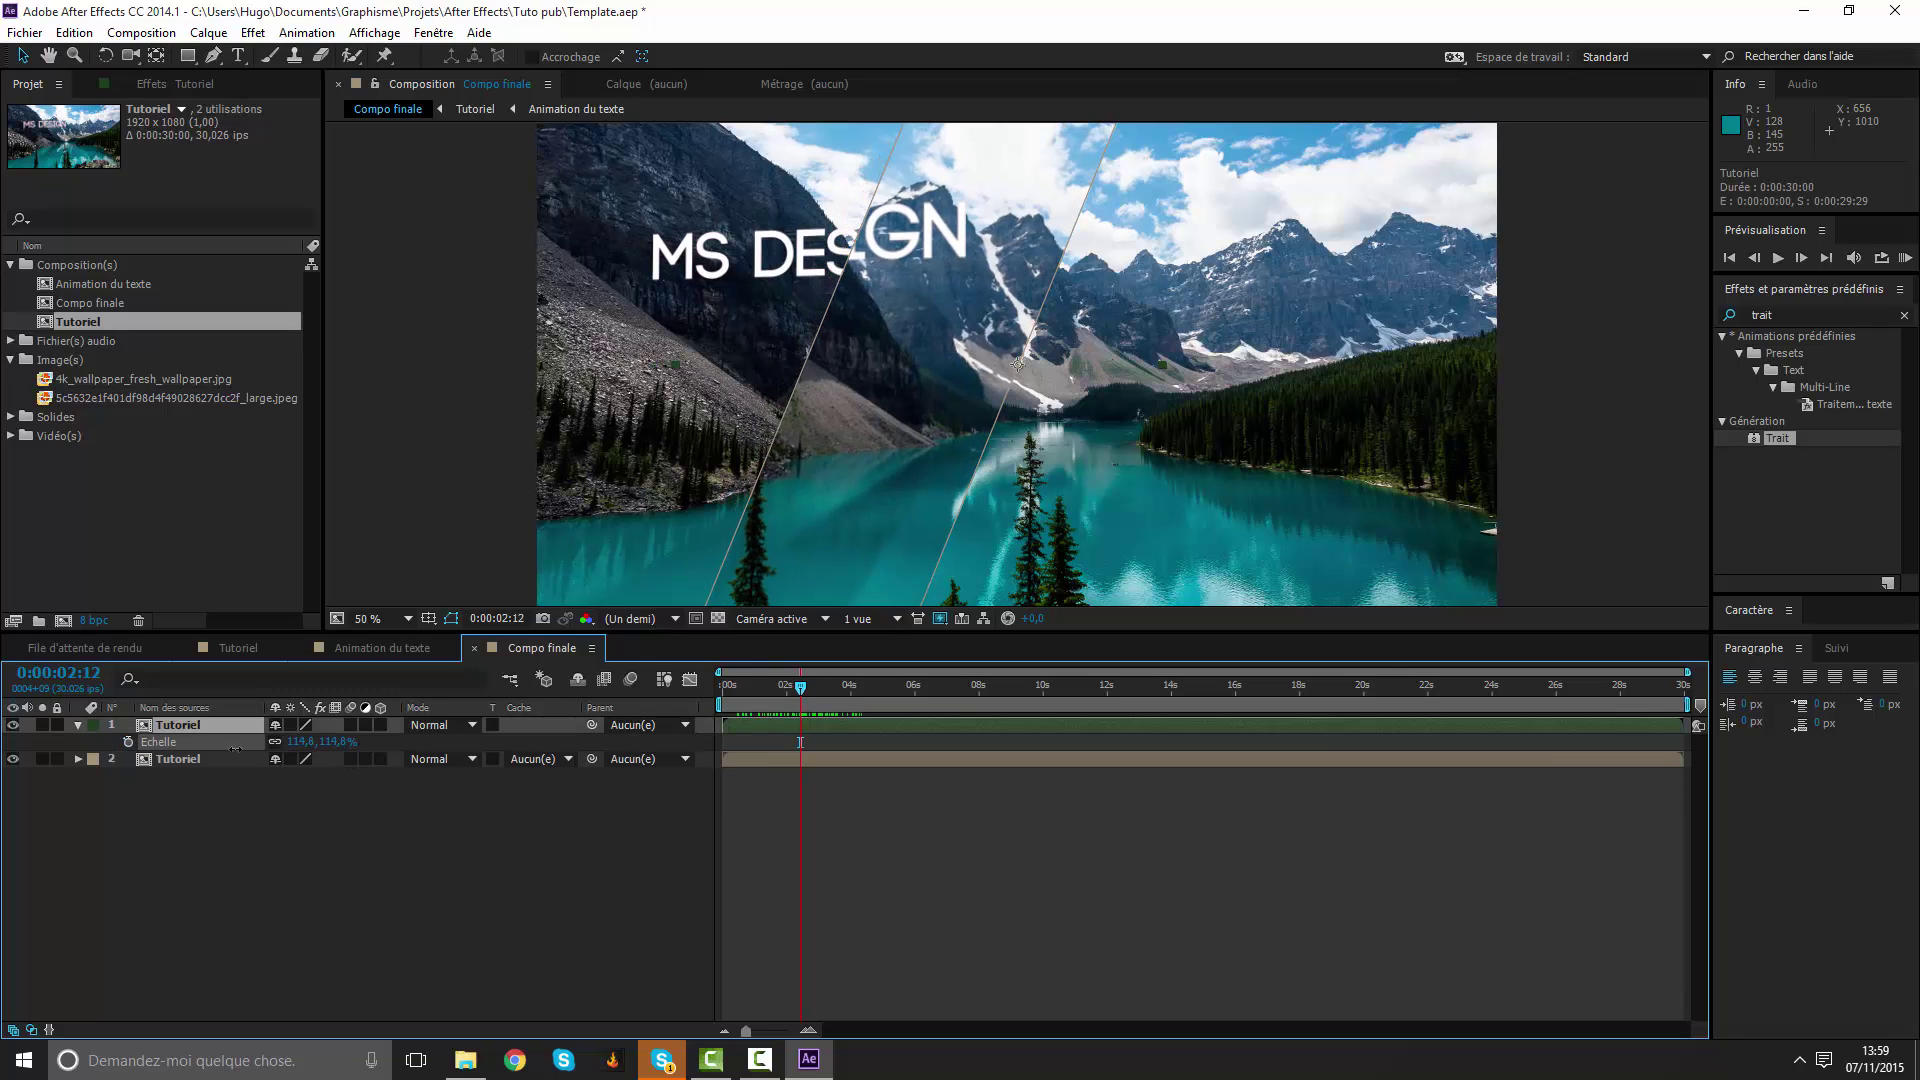
{"action": "left_click", "coordinate": [808, 856]}
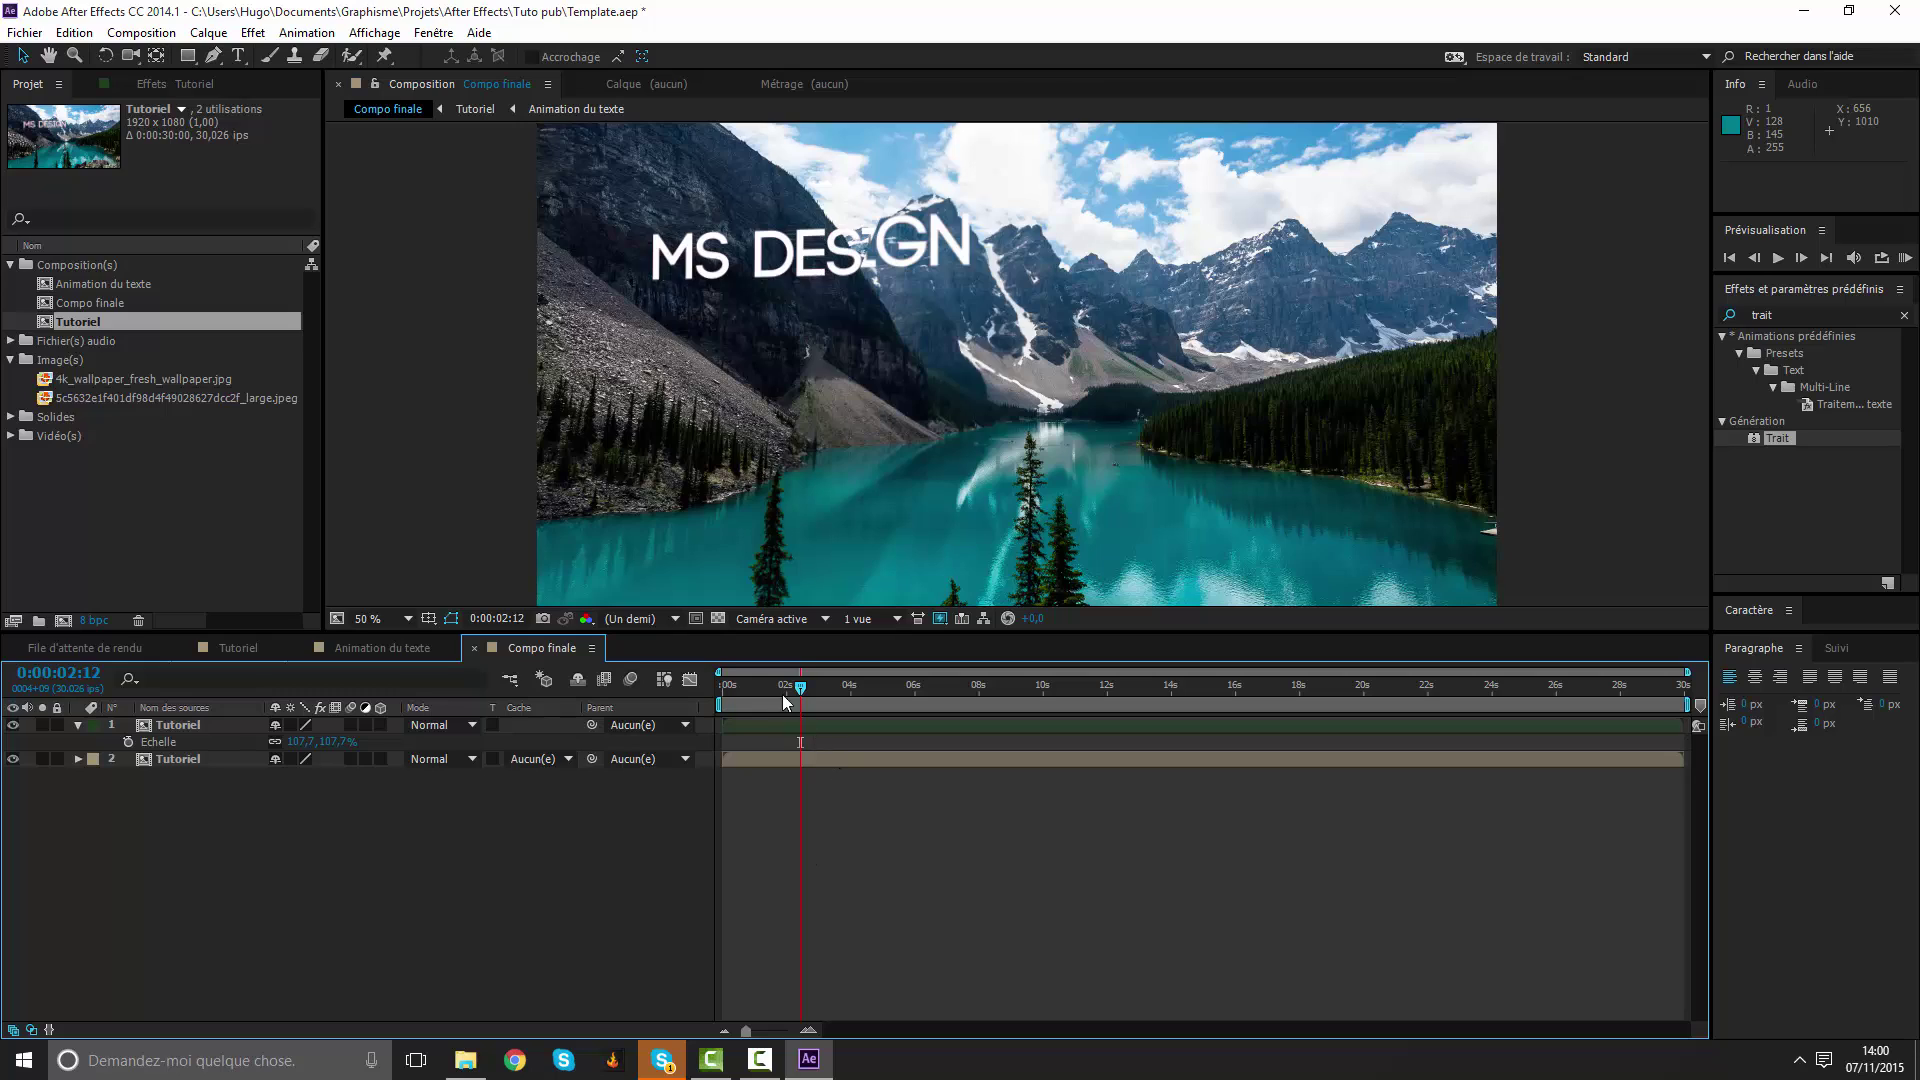
{"action": "left_click_drag", "start_coordinate": [784, 696], "coordinate": [824, 711]}
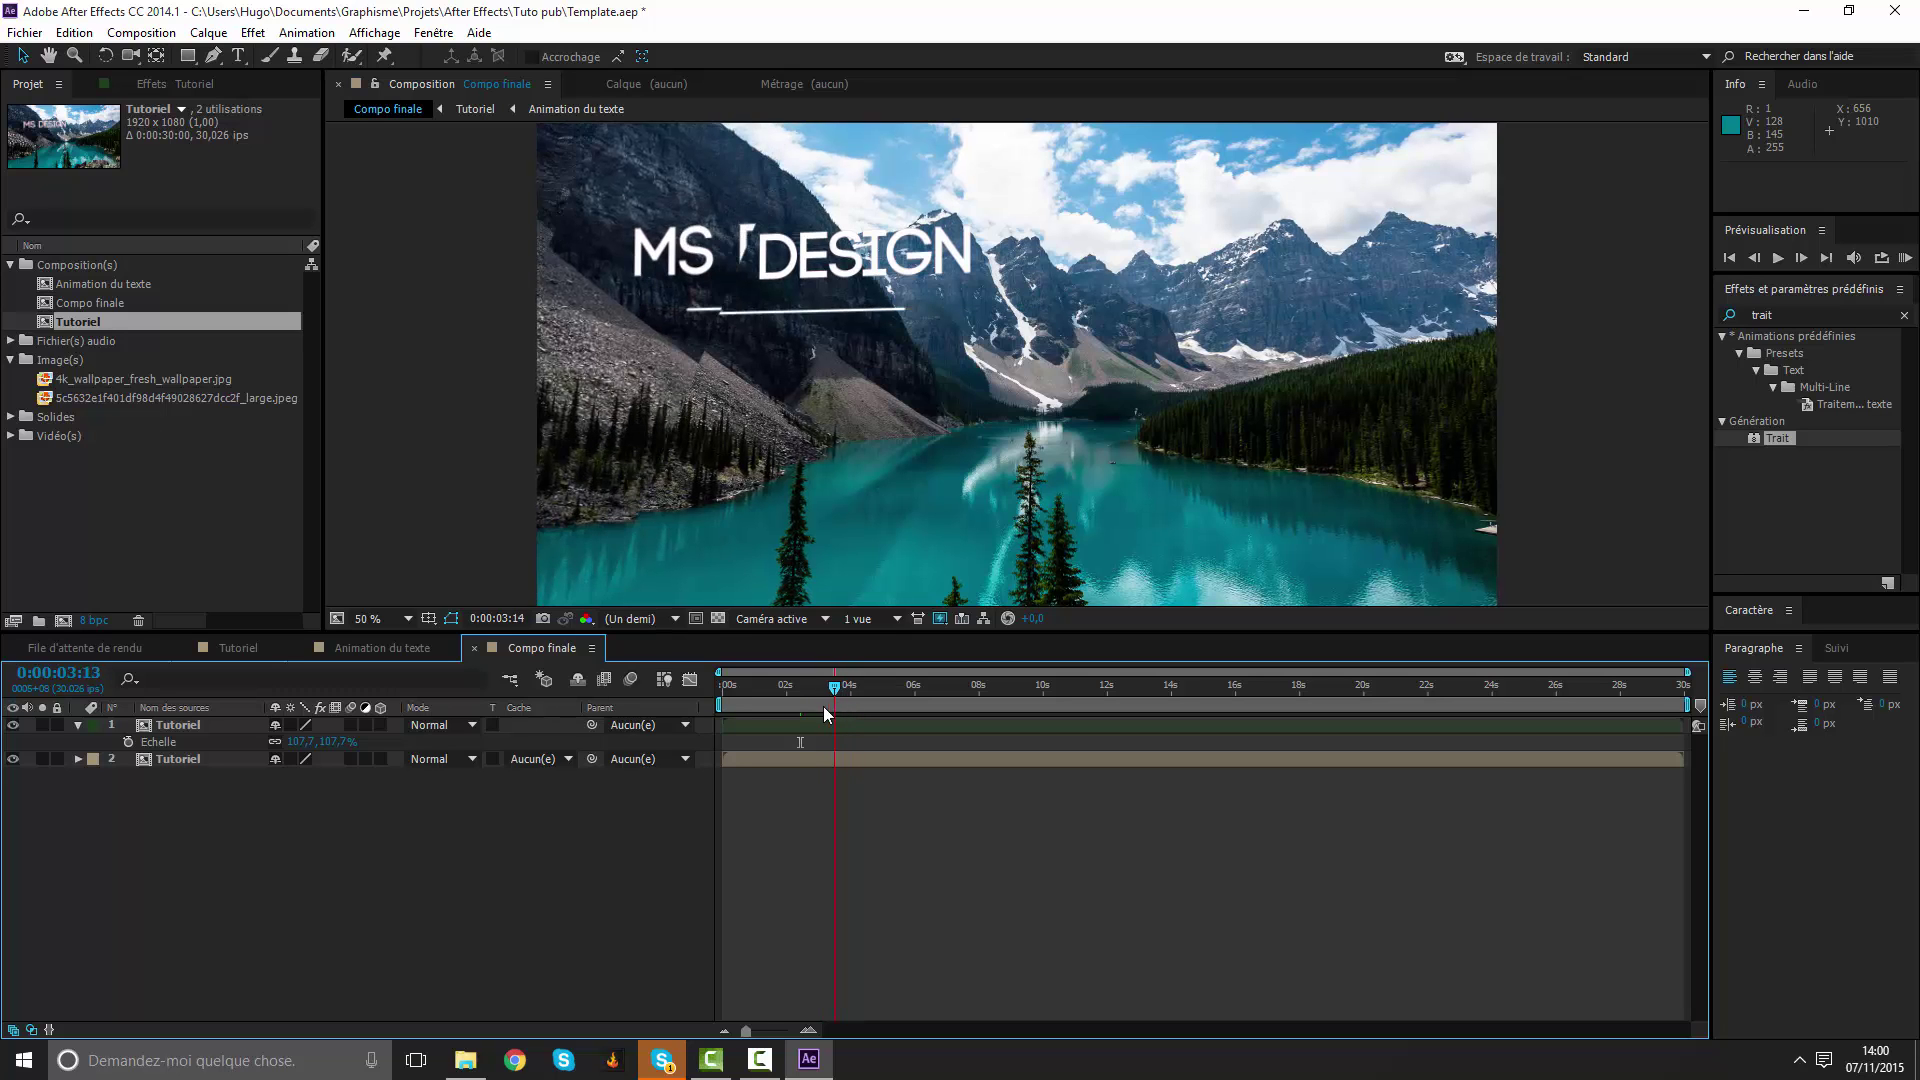
{"action": "left_click_drag", "start_coordinate": [824, 708], "coordinate": [807, 726]}
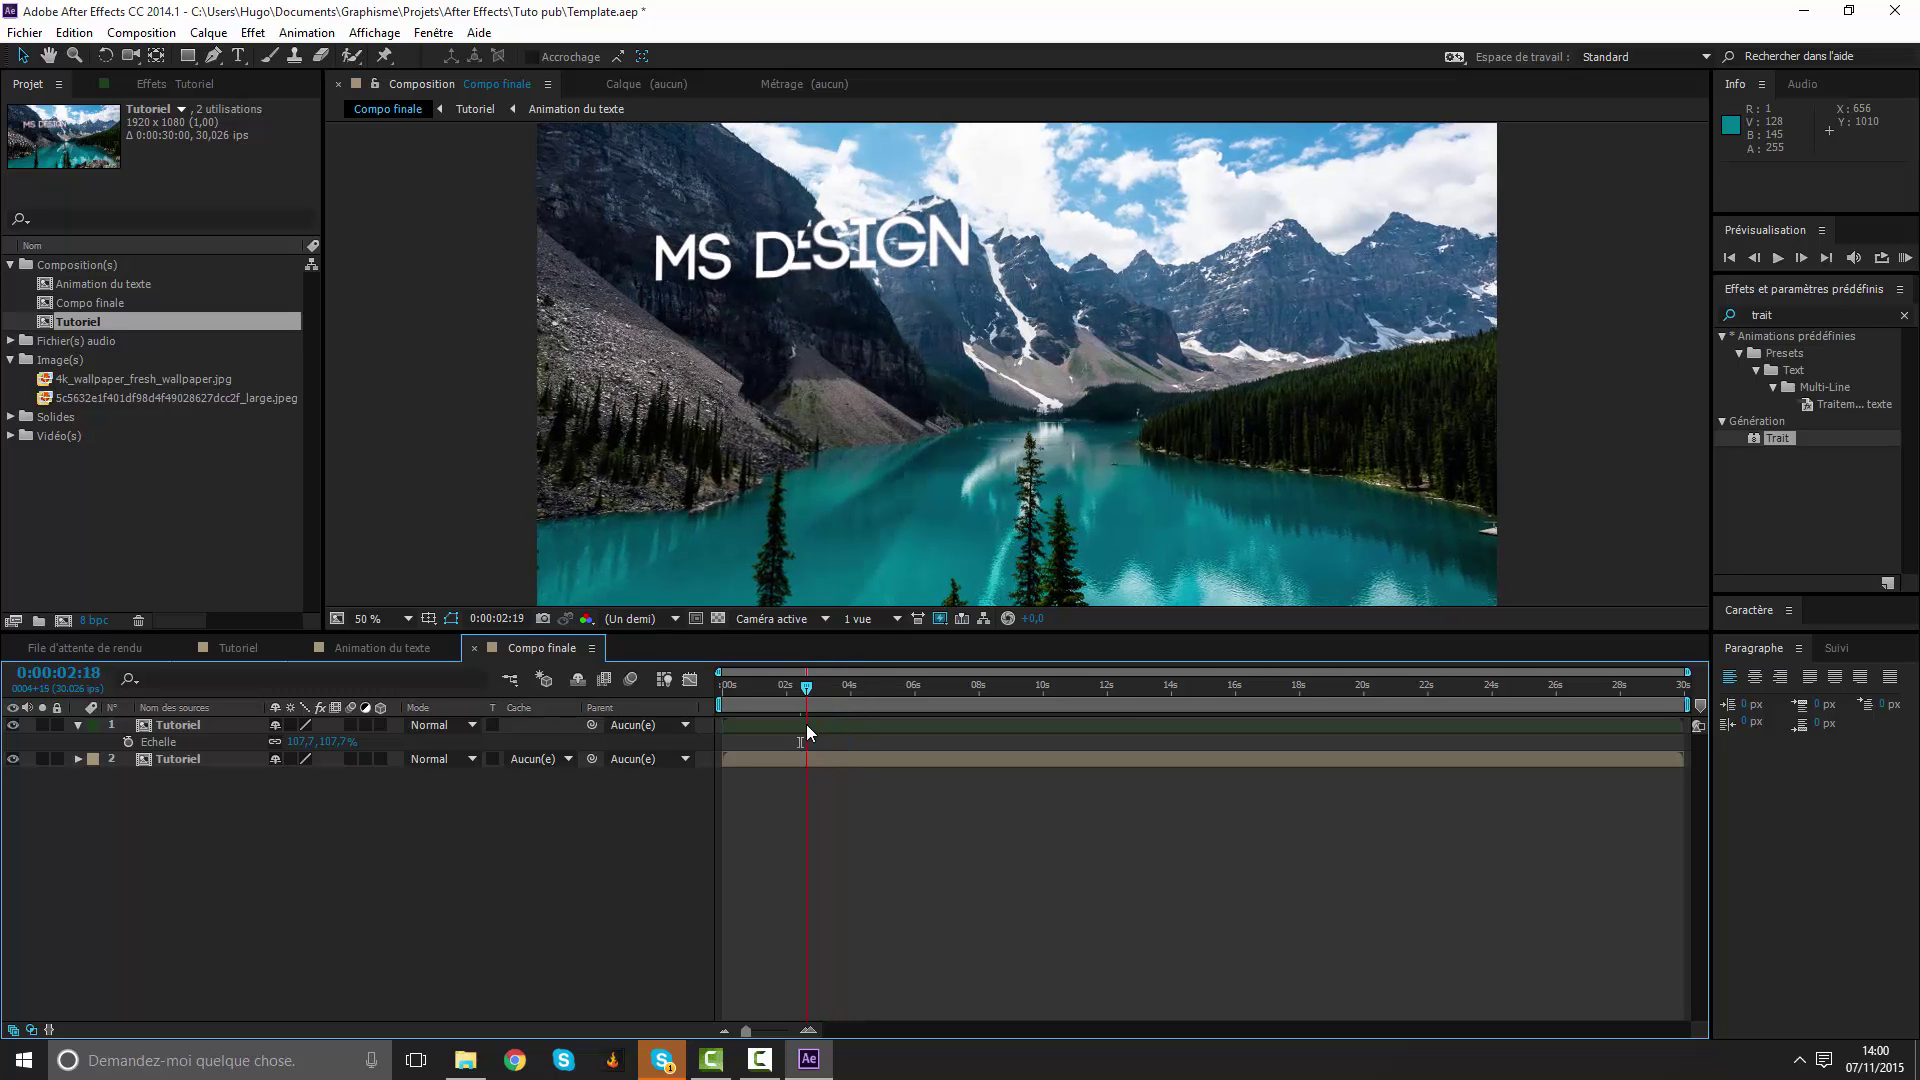
Show the Mask Path speed graph with both mask keyframes selected.
{"action": "left_click", "coordinate": [808, 726]}
{"action": "key", "text": "m"}
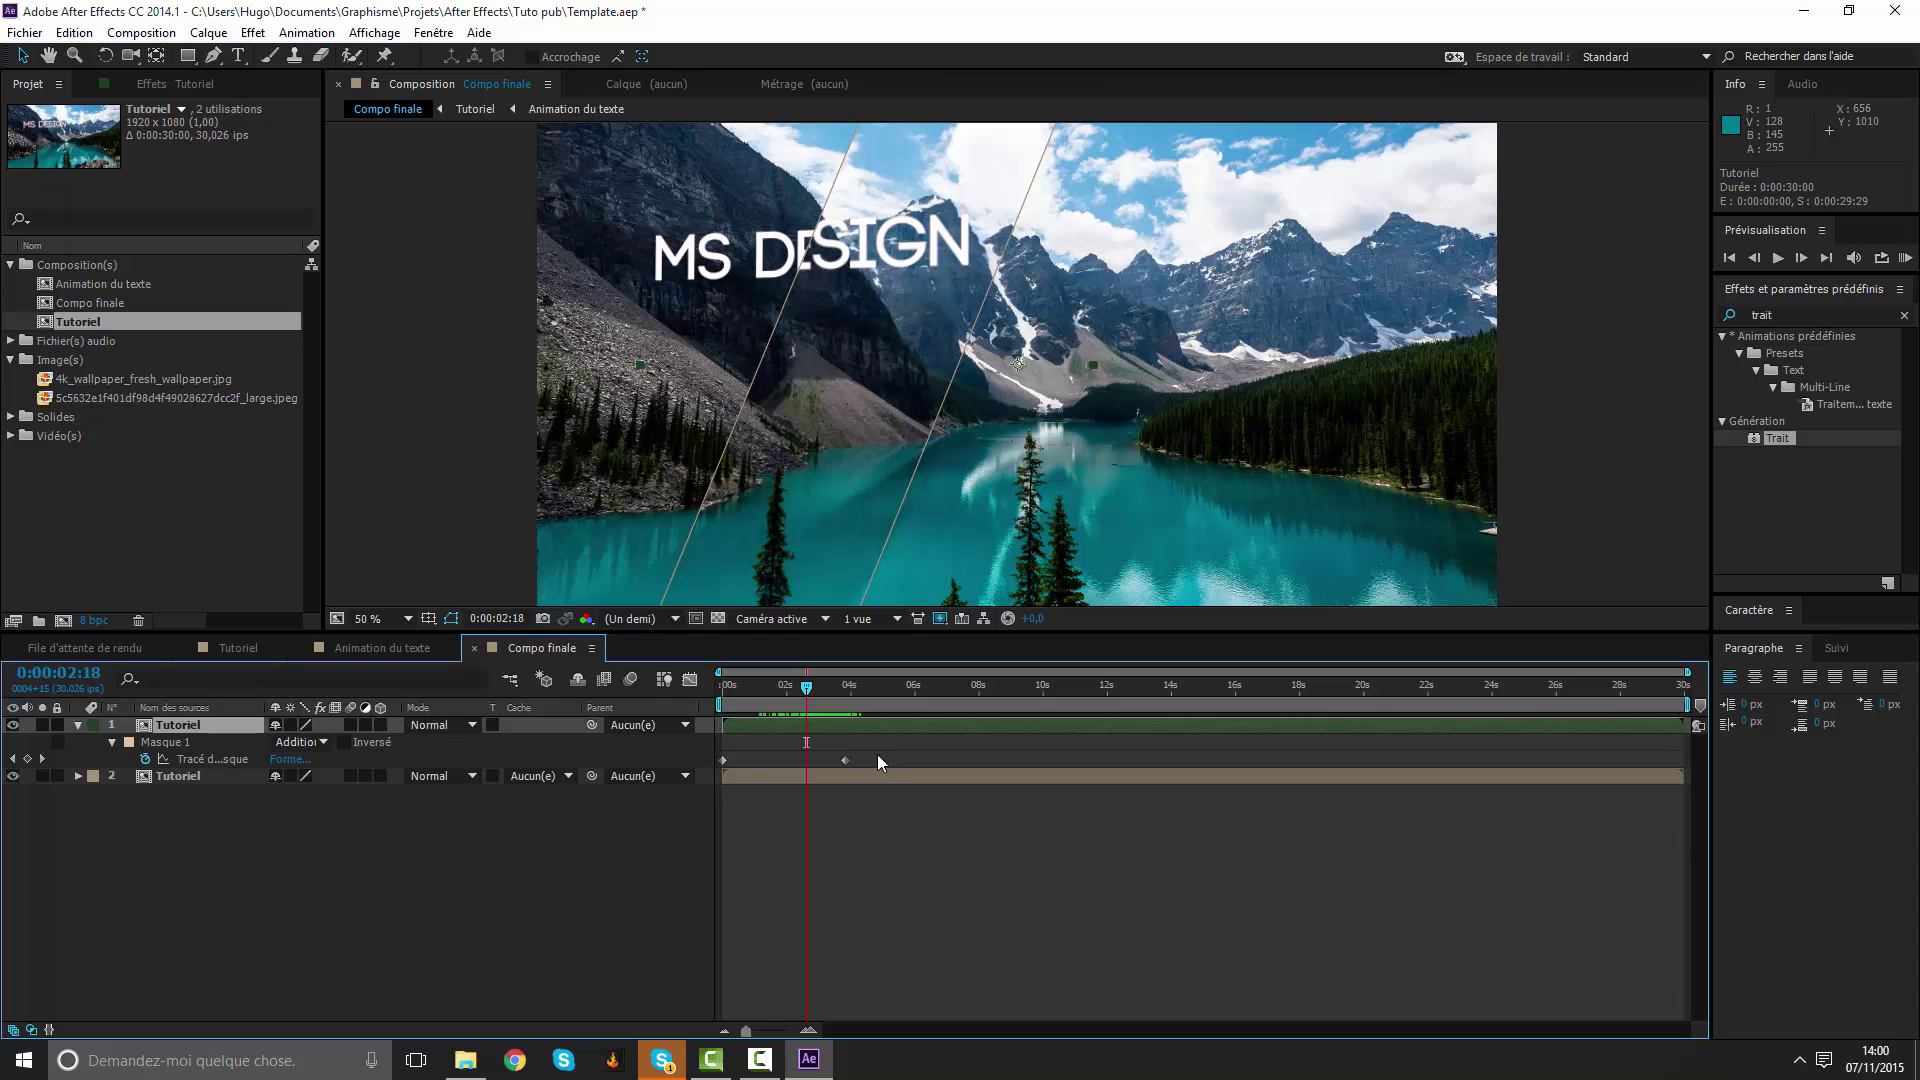
{"action": "left_click", "coordinate": [845, 759]}
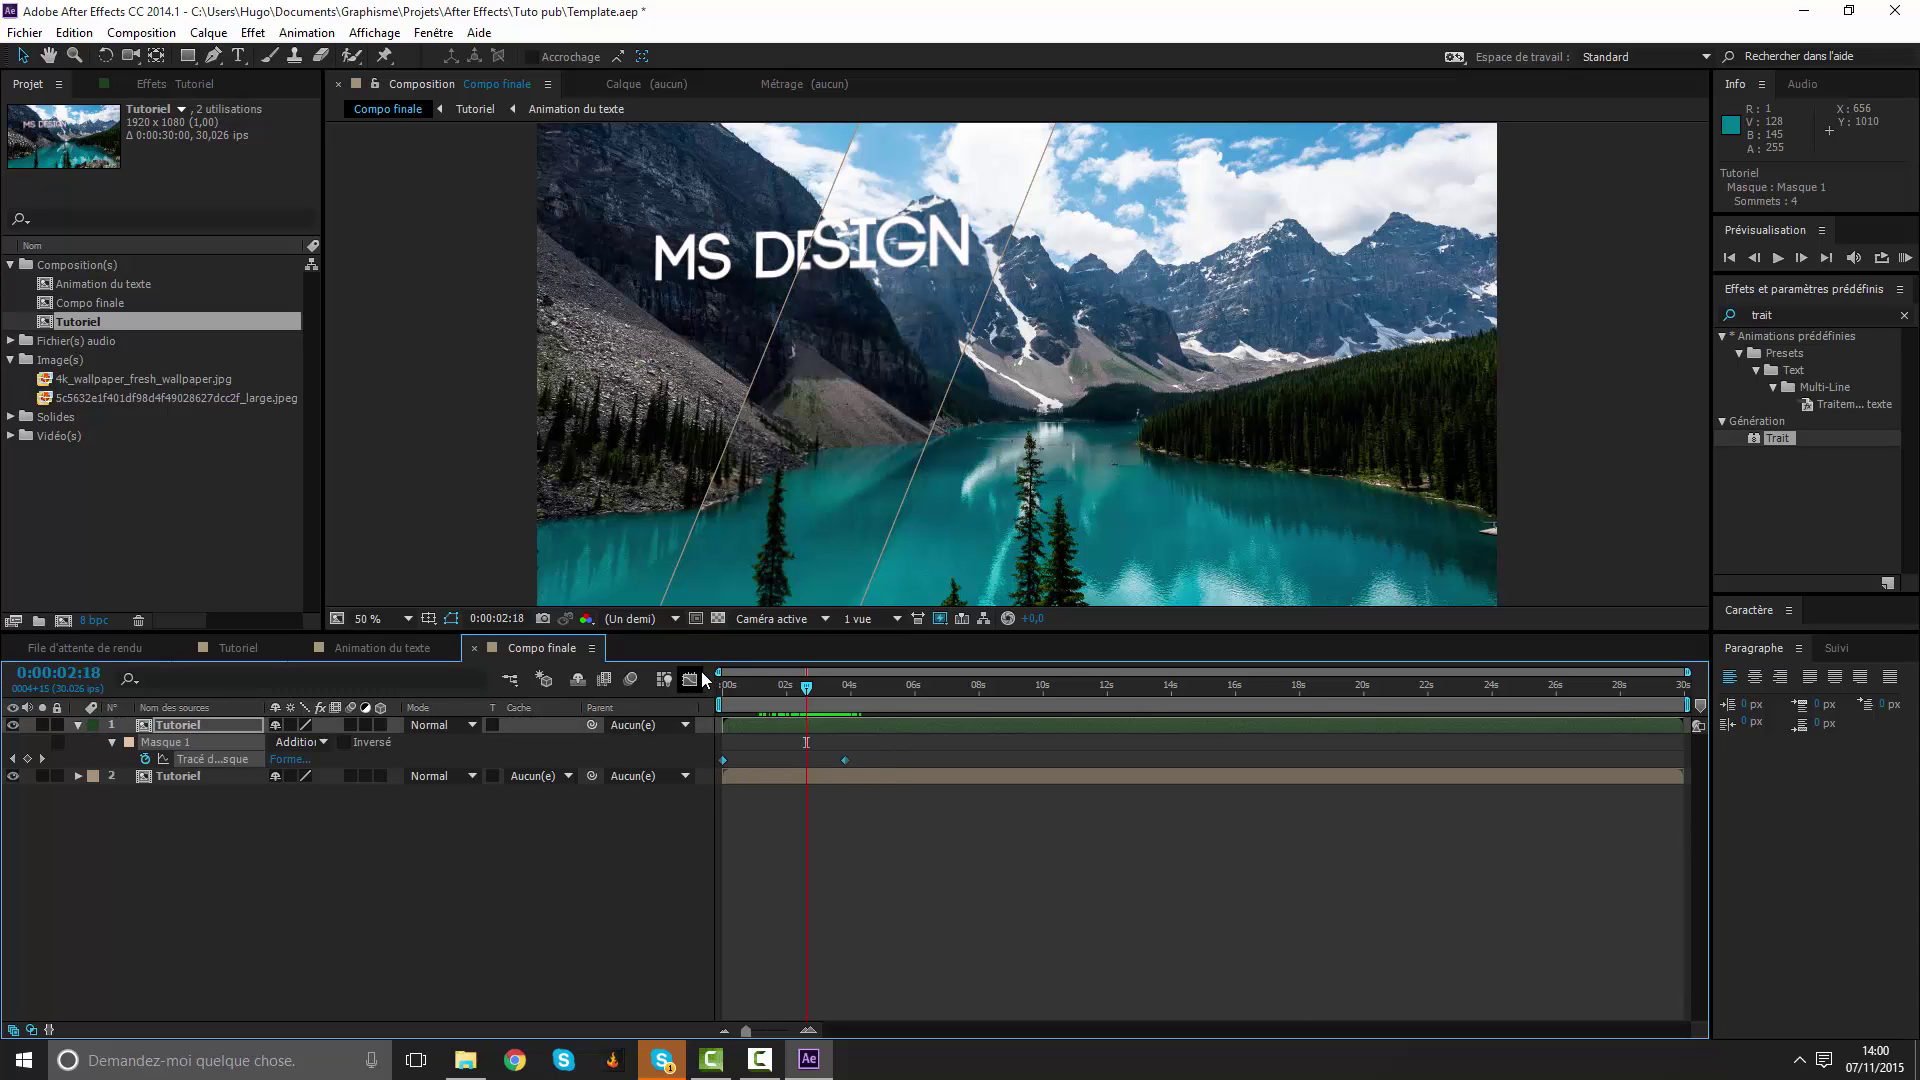
{"action": "key", "text": "shift+F3"}
{"action": "left_click", "coordinate": [213, 760]}
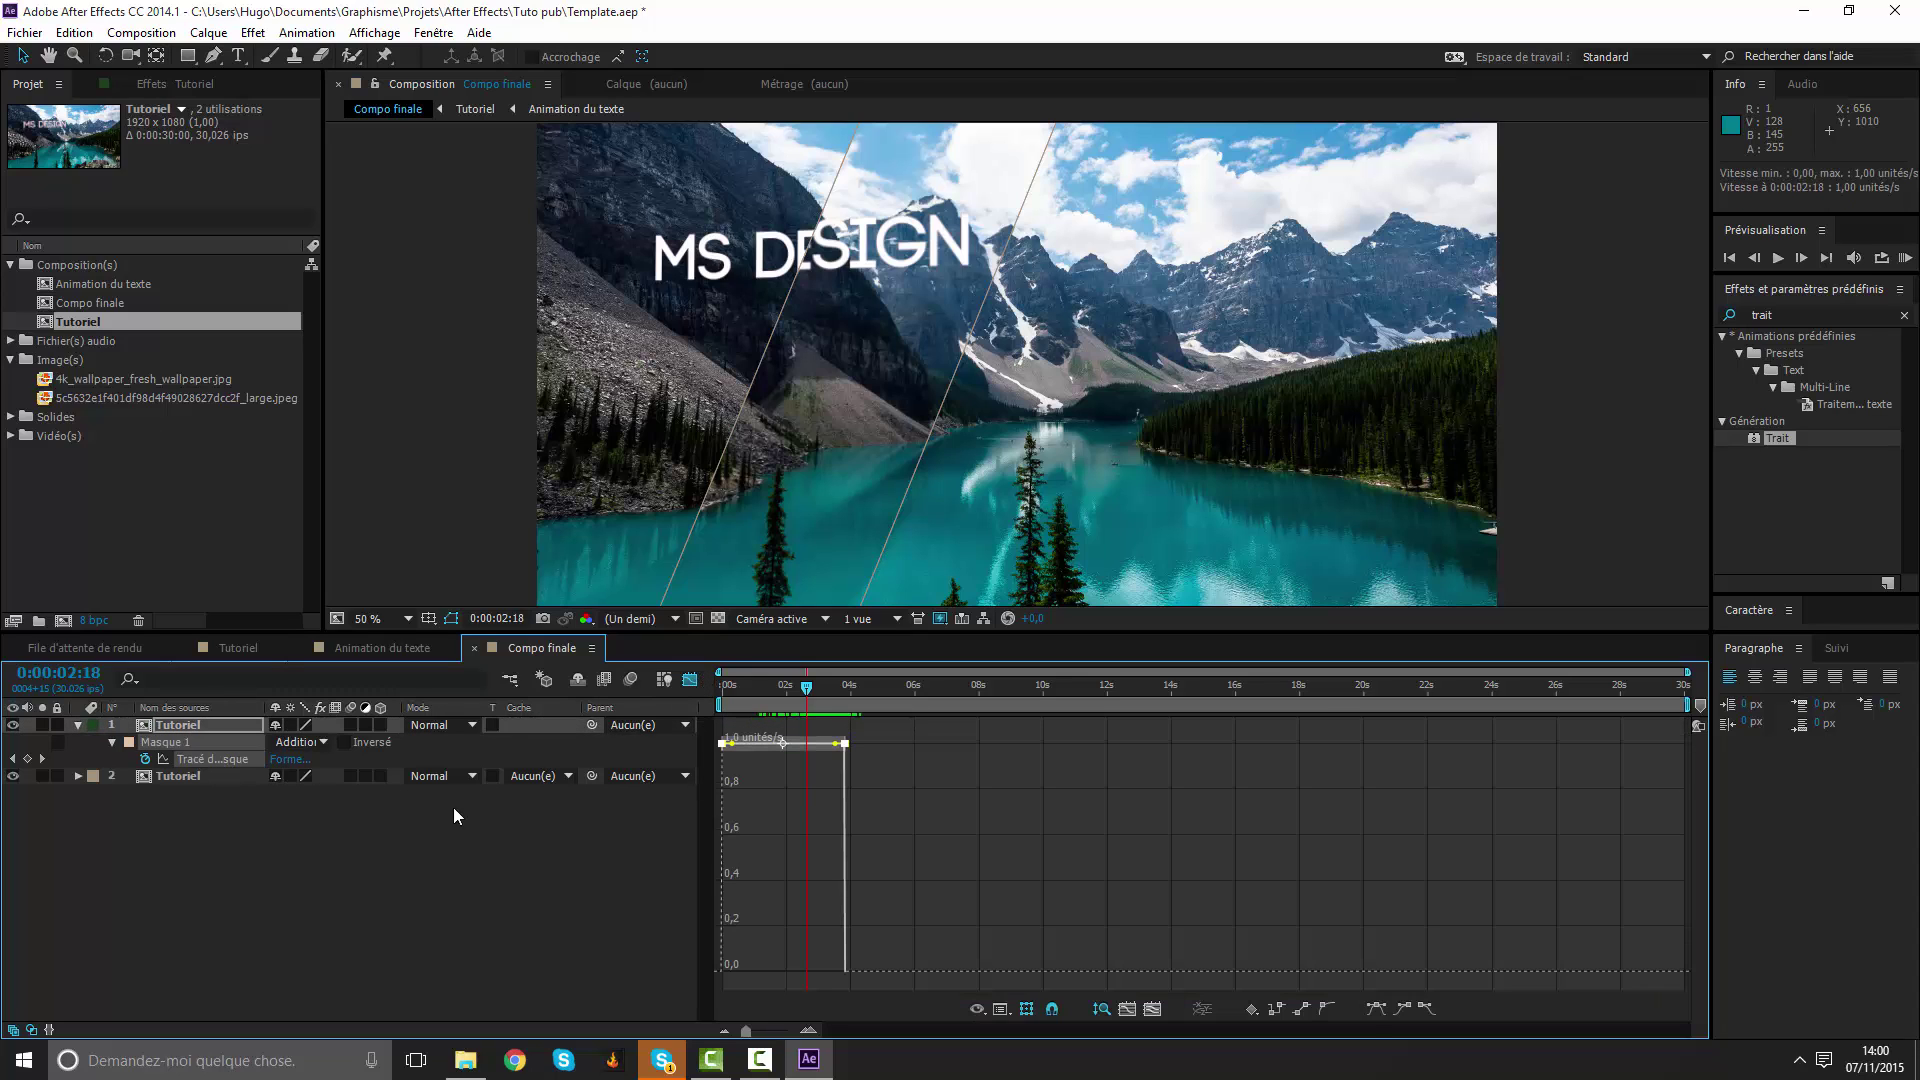
Easy Ease the mask keyframes with an early speed burst, then preview from the start.
{"action": "left_click", "coordinate": [1376, 1009]}
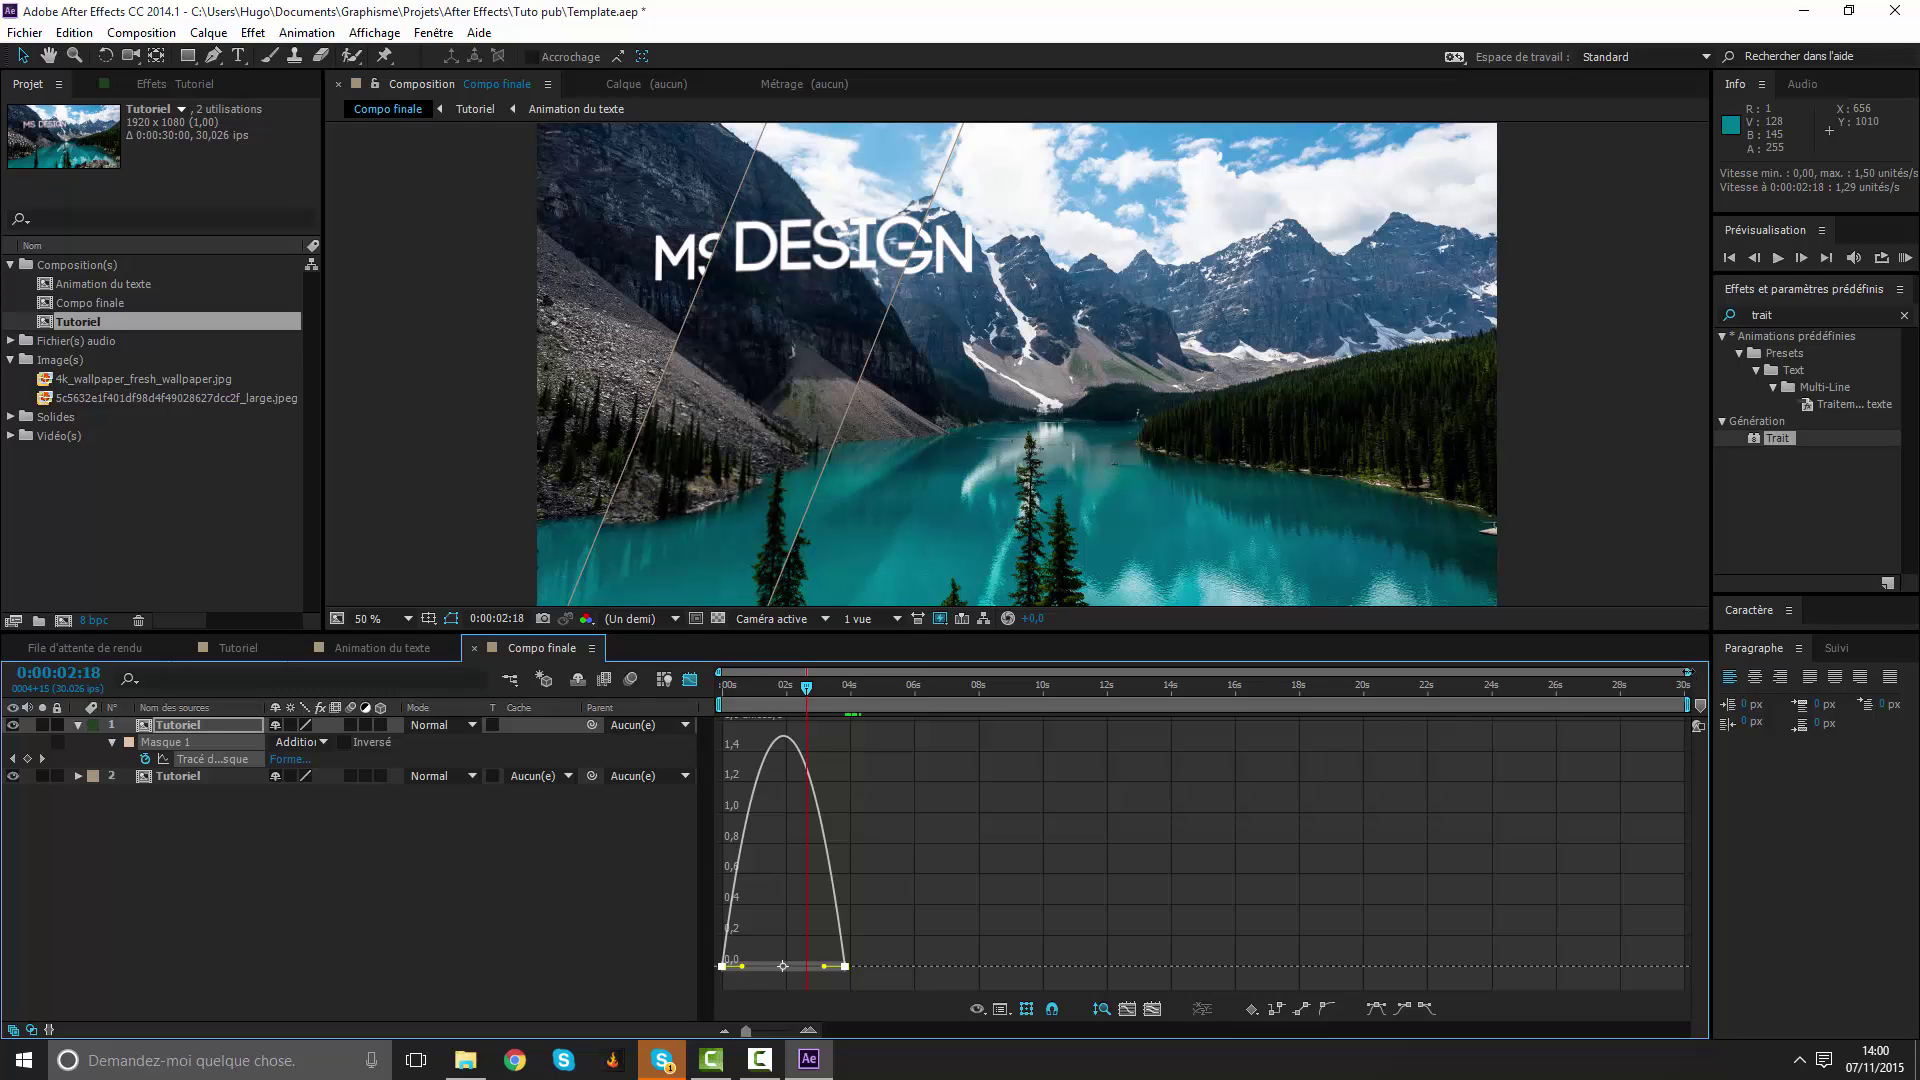
{"action": "scroll", "coordinate": [914, 1001], "scroll_direction": "up", "scroll_amount": 3}
{"action": "left_click_drag", "start_coordinate": [921, 966], "coordinate": [831, 962]}
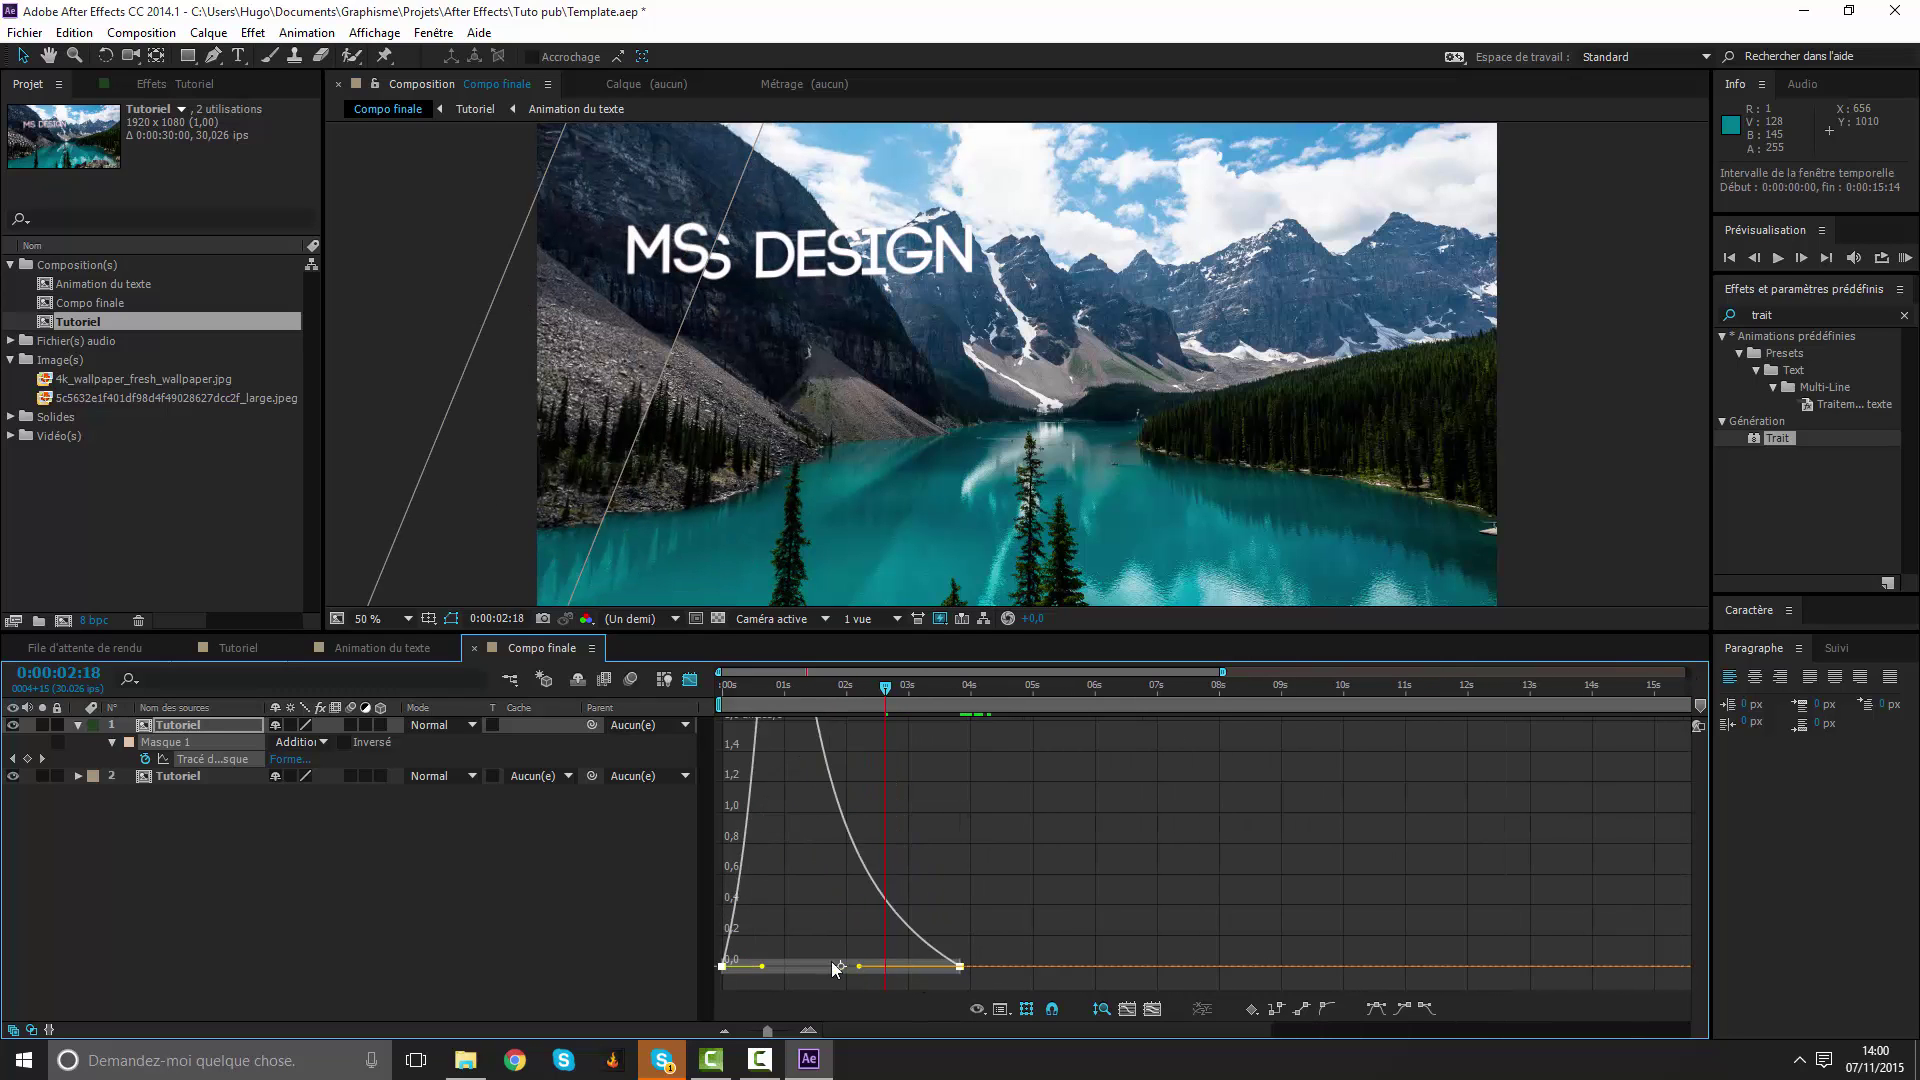
{"action": "left_click", "coordinate": [690, 680]}
{"action": "key", "text": "KP_0"}
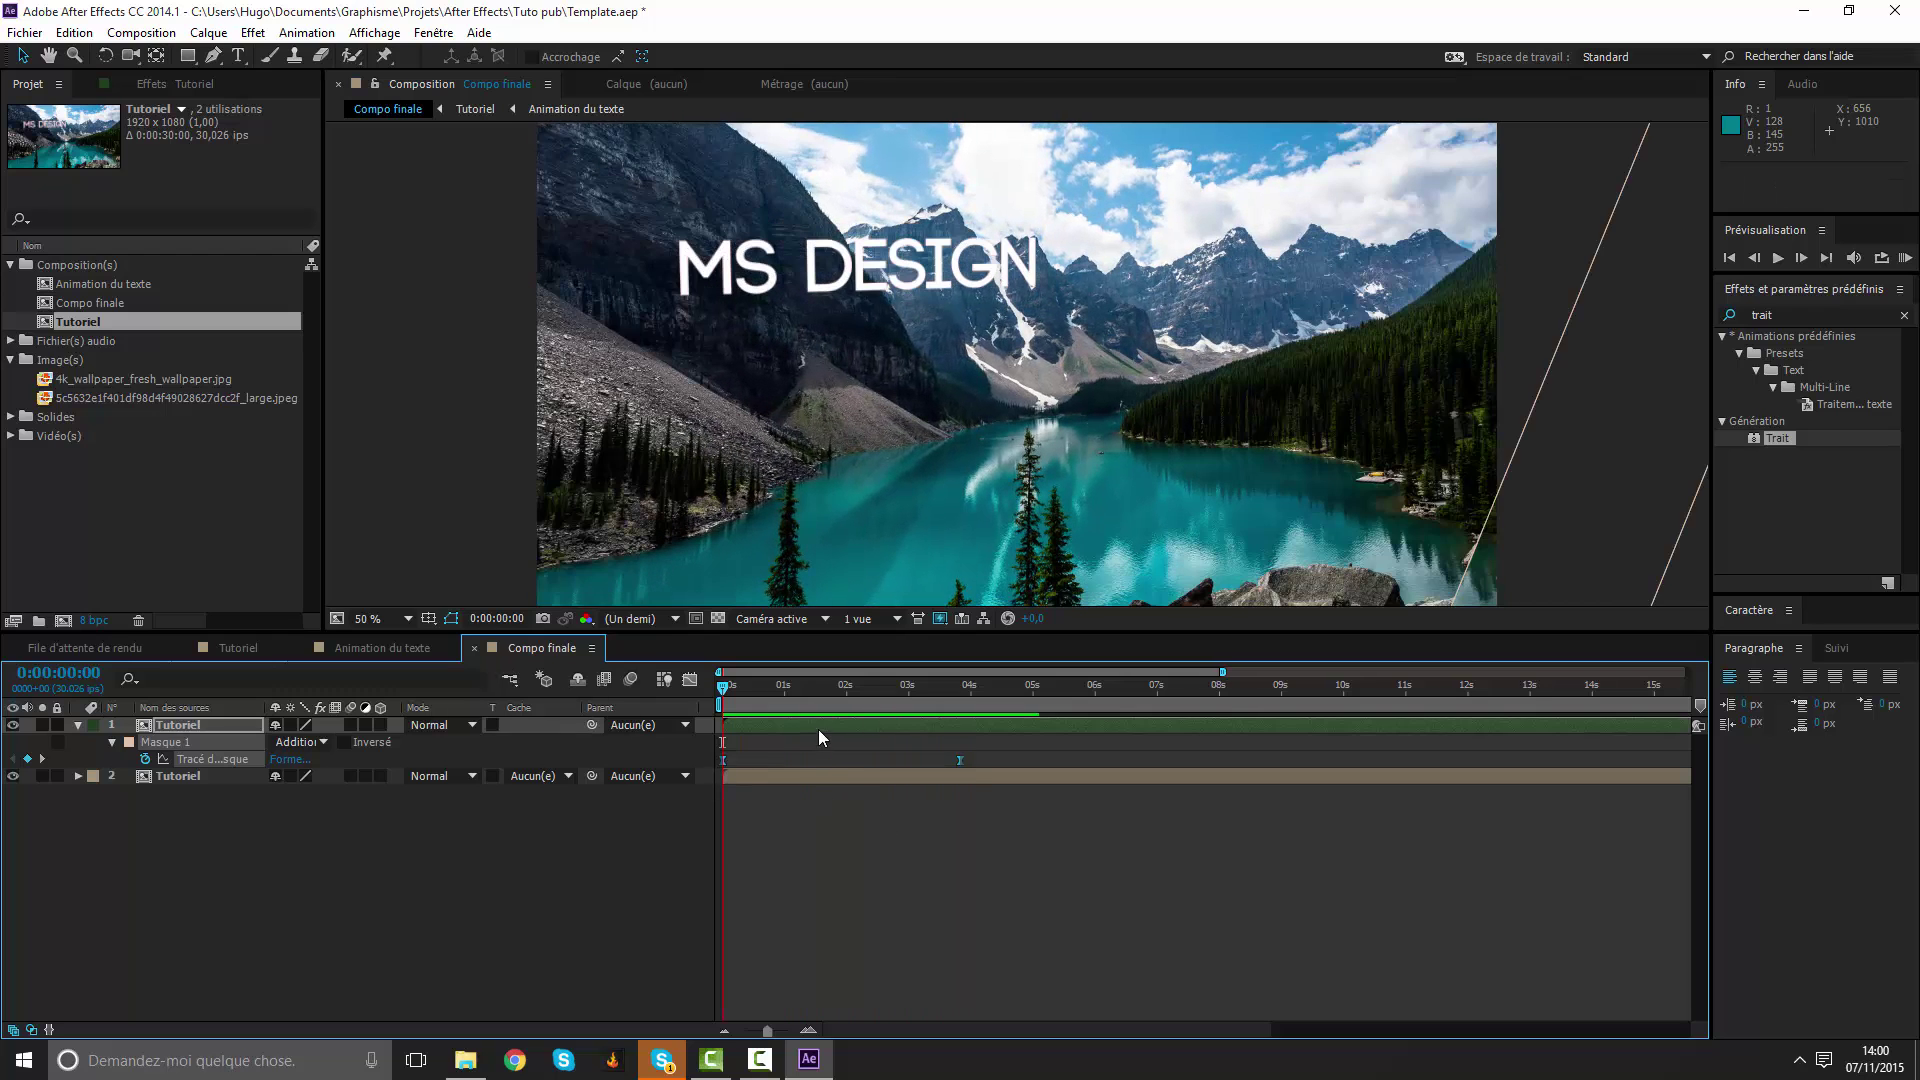
Stop playback and rename the top masked layer to Zoom.
{"action": "left_click", "coordinate": [832, 864]}
{"action": "left_click", "coordinate": [759, 730]}
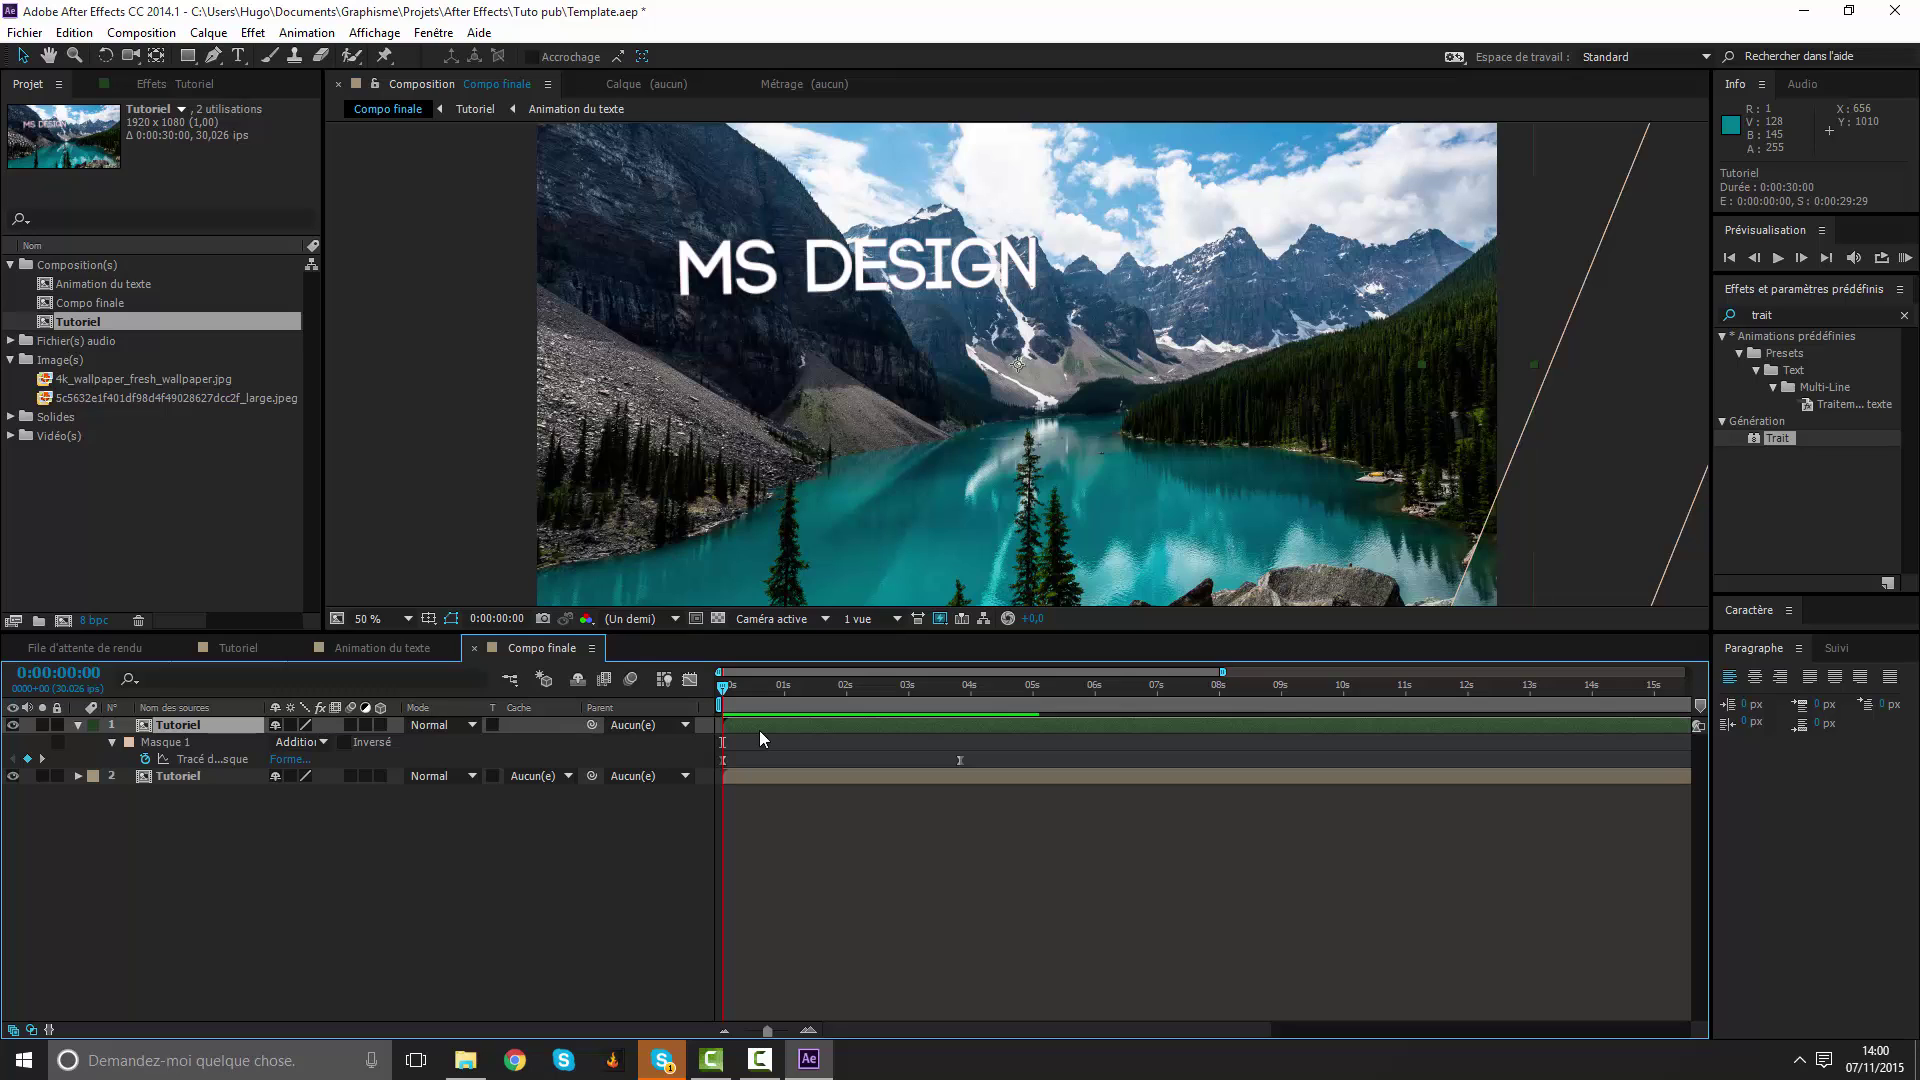
{"action": "left_click", "coordinate": [196, 872]}
{"action": "left_click", "coordinate": [191, 724]}
{"action": "key", "text": "Return"}
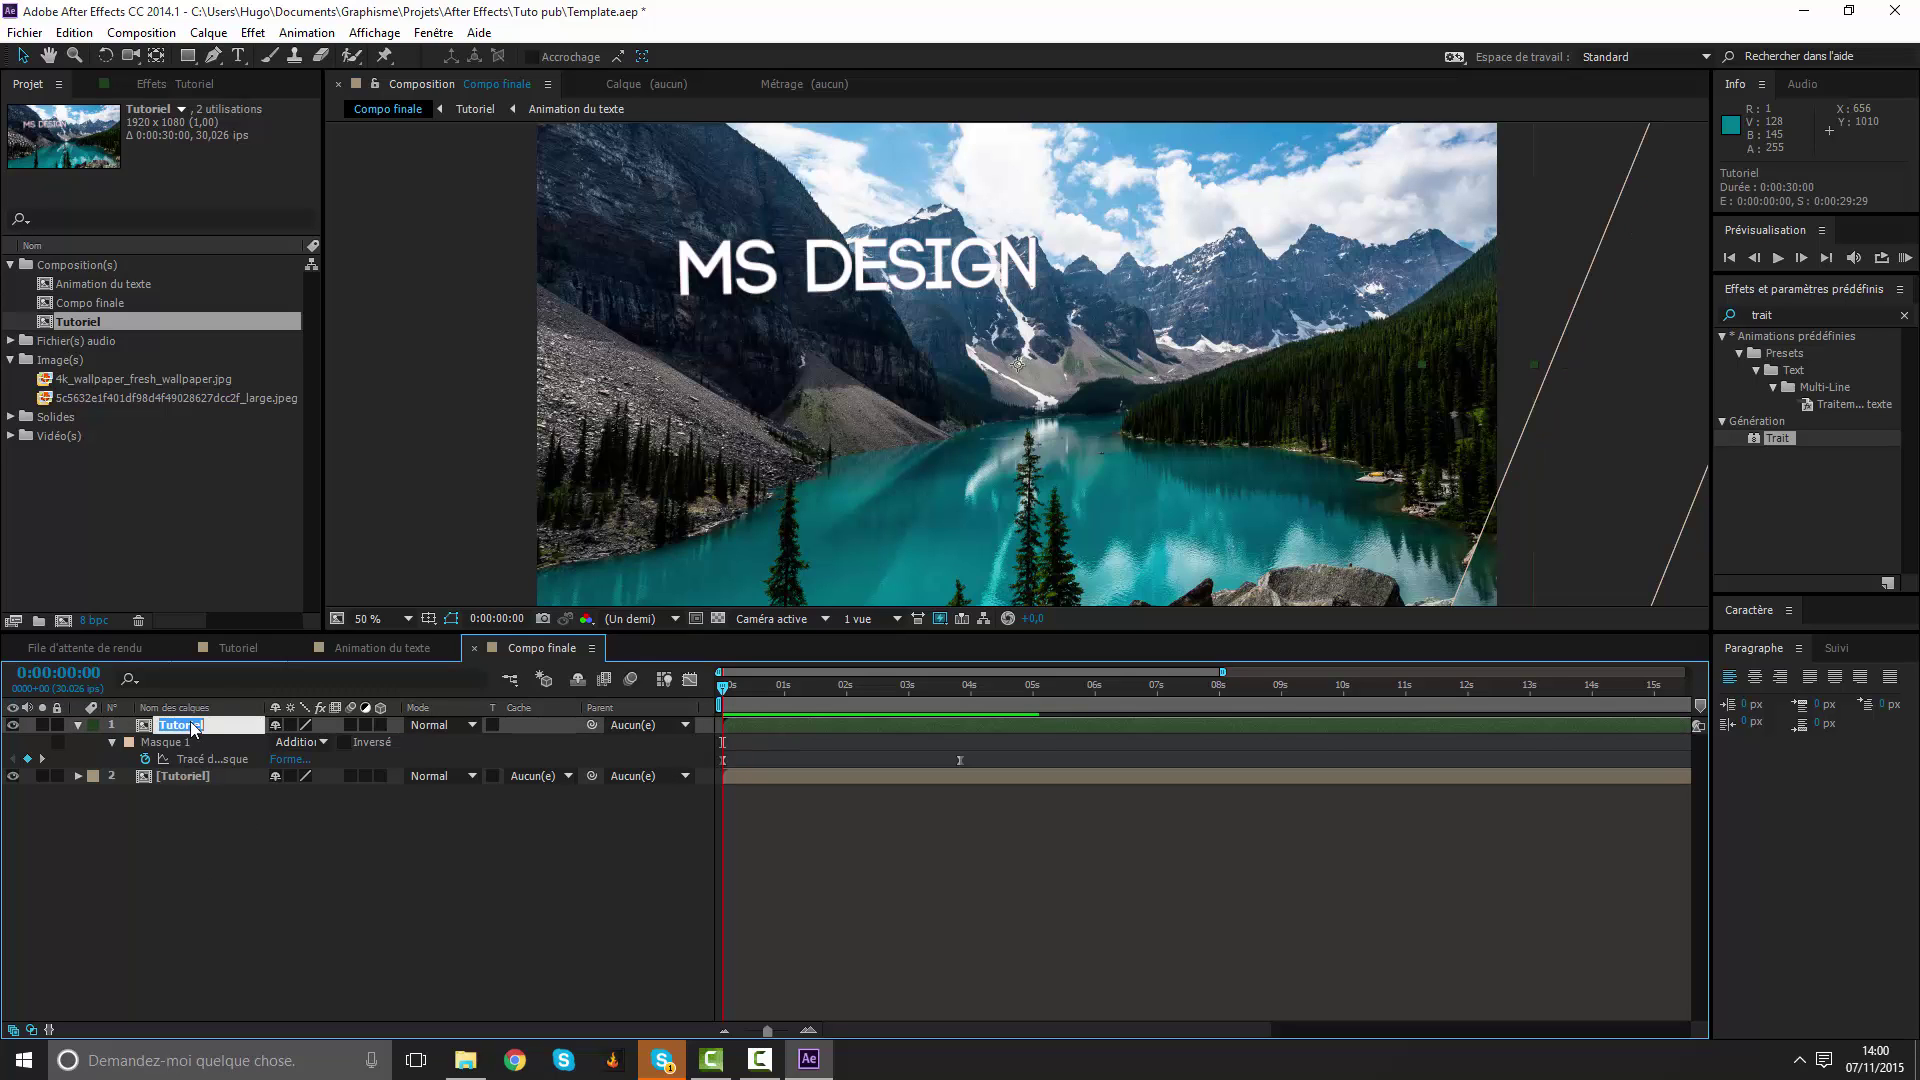
{"action": "type", "text": "Zoom"}
{"action": "key", "text": "Return"}
Duplicate it as Zoom 2, offset its mask keyframes in time, and preview.
{"action": "key", "text": "ctrl+d"}
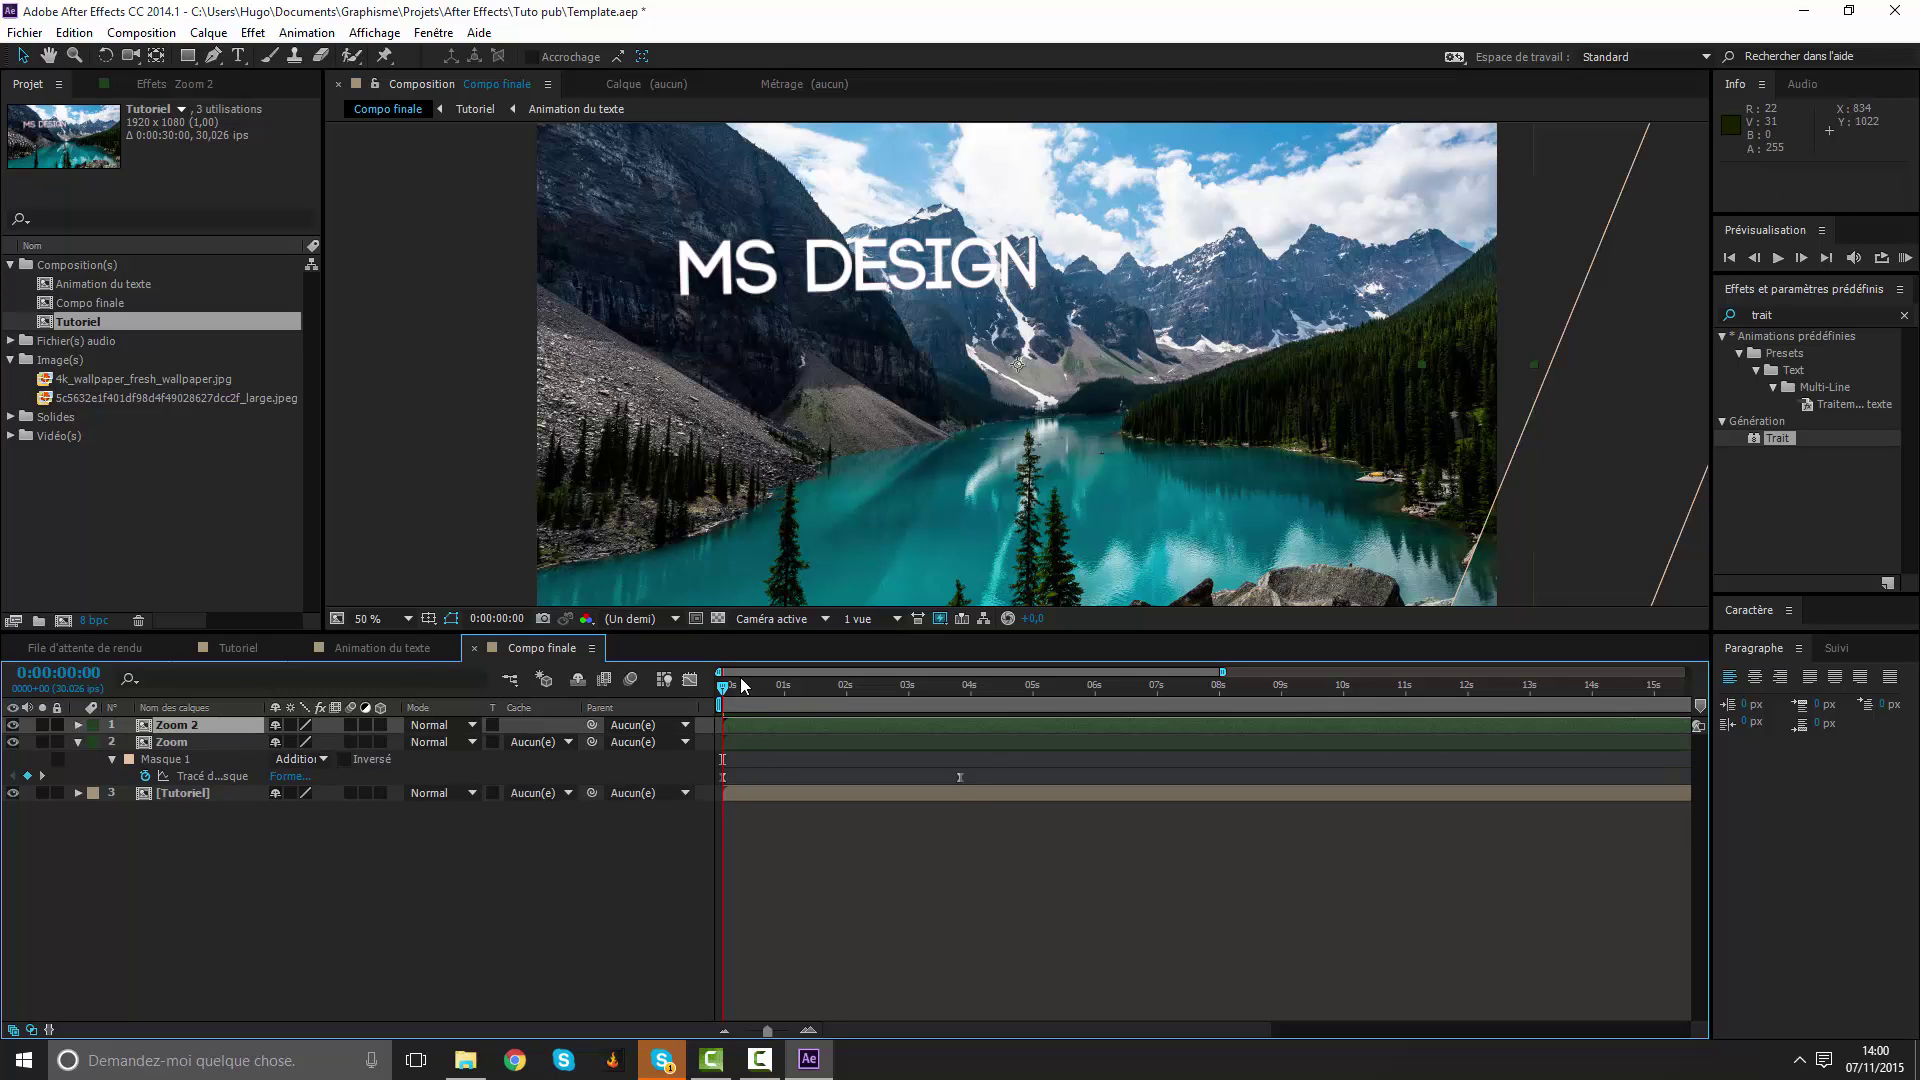
{"action": "key", "text": "m"}
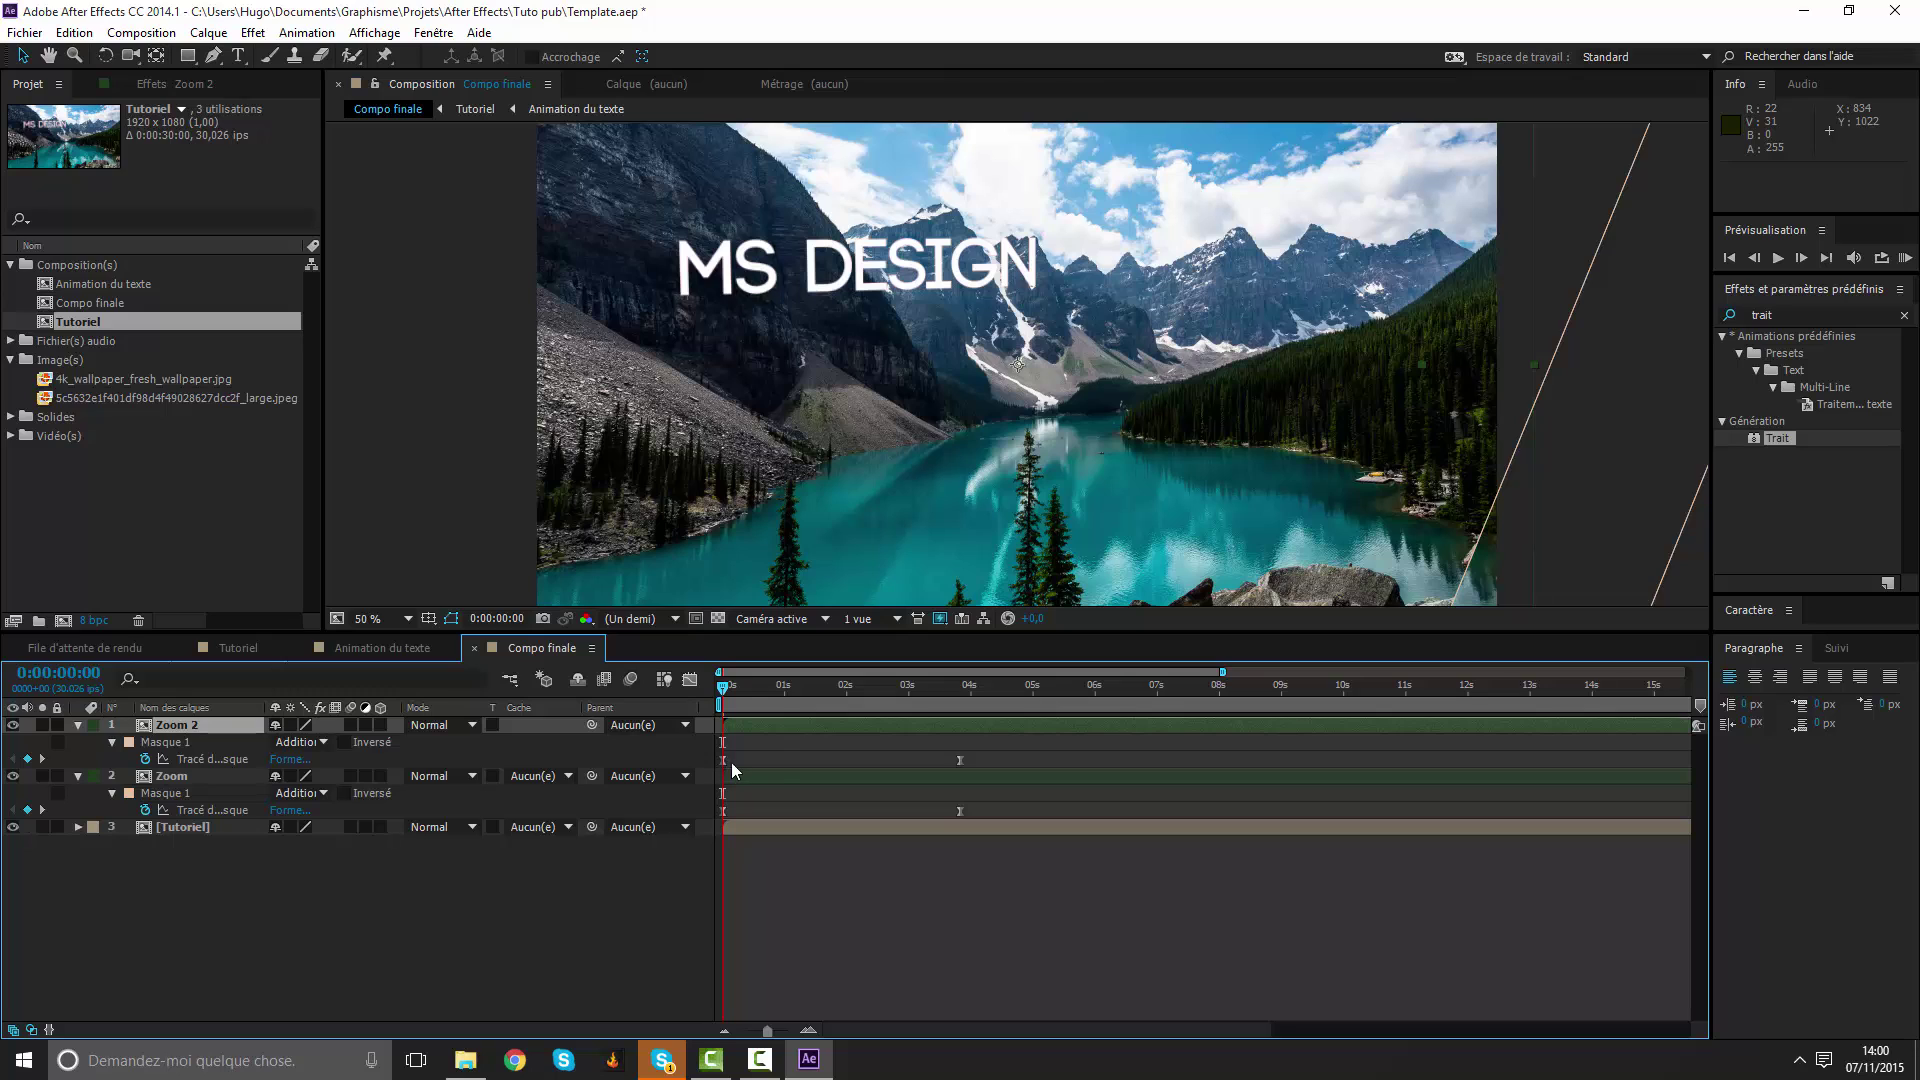
{"action": "left_click_drag", "start_coordinate": [732, 764], "coordinate": [820, 762]}
{"action": "left_click_drag", "start_coordinate": [942, 764], "coordinate": [724, 769]}
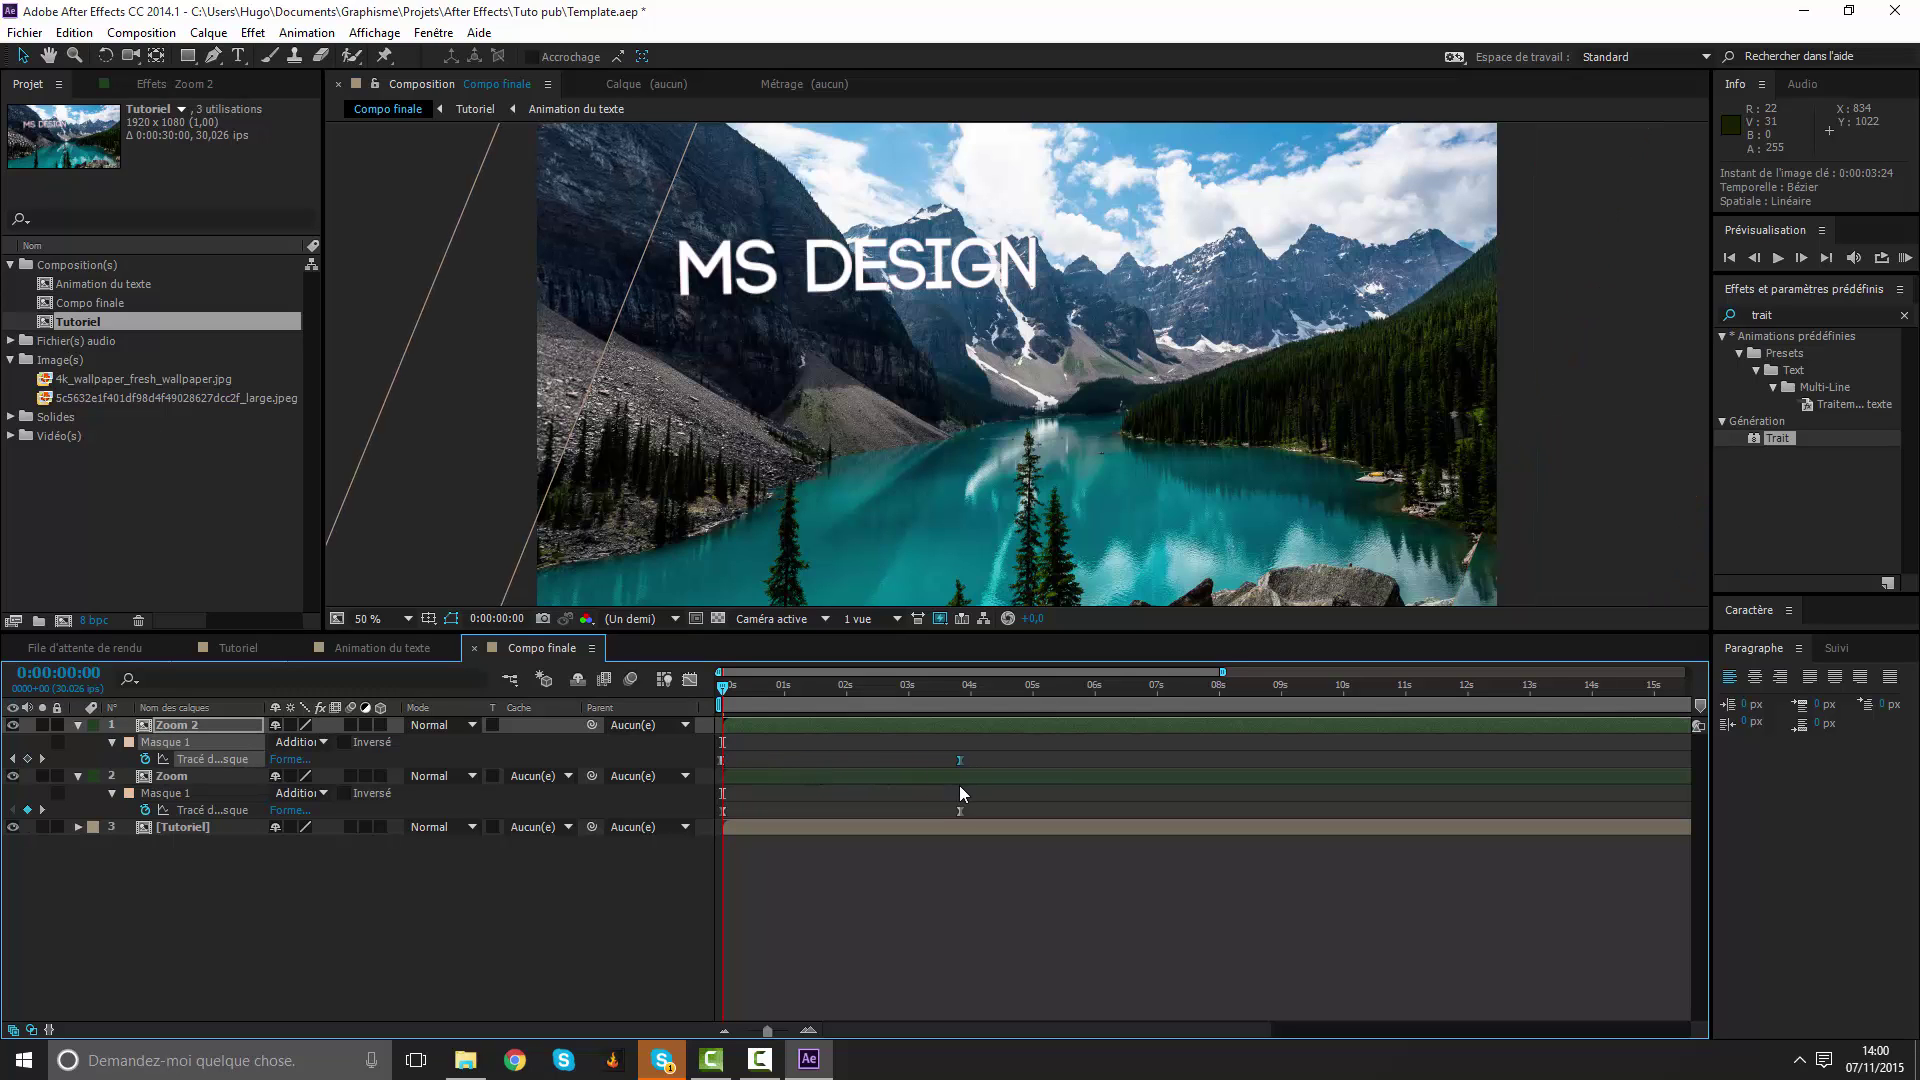
{"action": "mouse_move", "coordinate": [723, 688]}
{"action": "left_mouse_down"}
{"action": "mouse_move", "coordinate": [930, 744]}
{"action": "mouse_move", "coordinate": [803, 745]}
{"action": "left_mouse_up"}
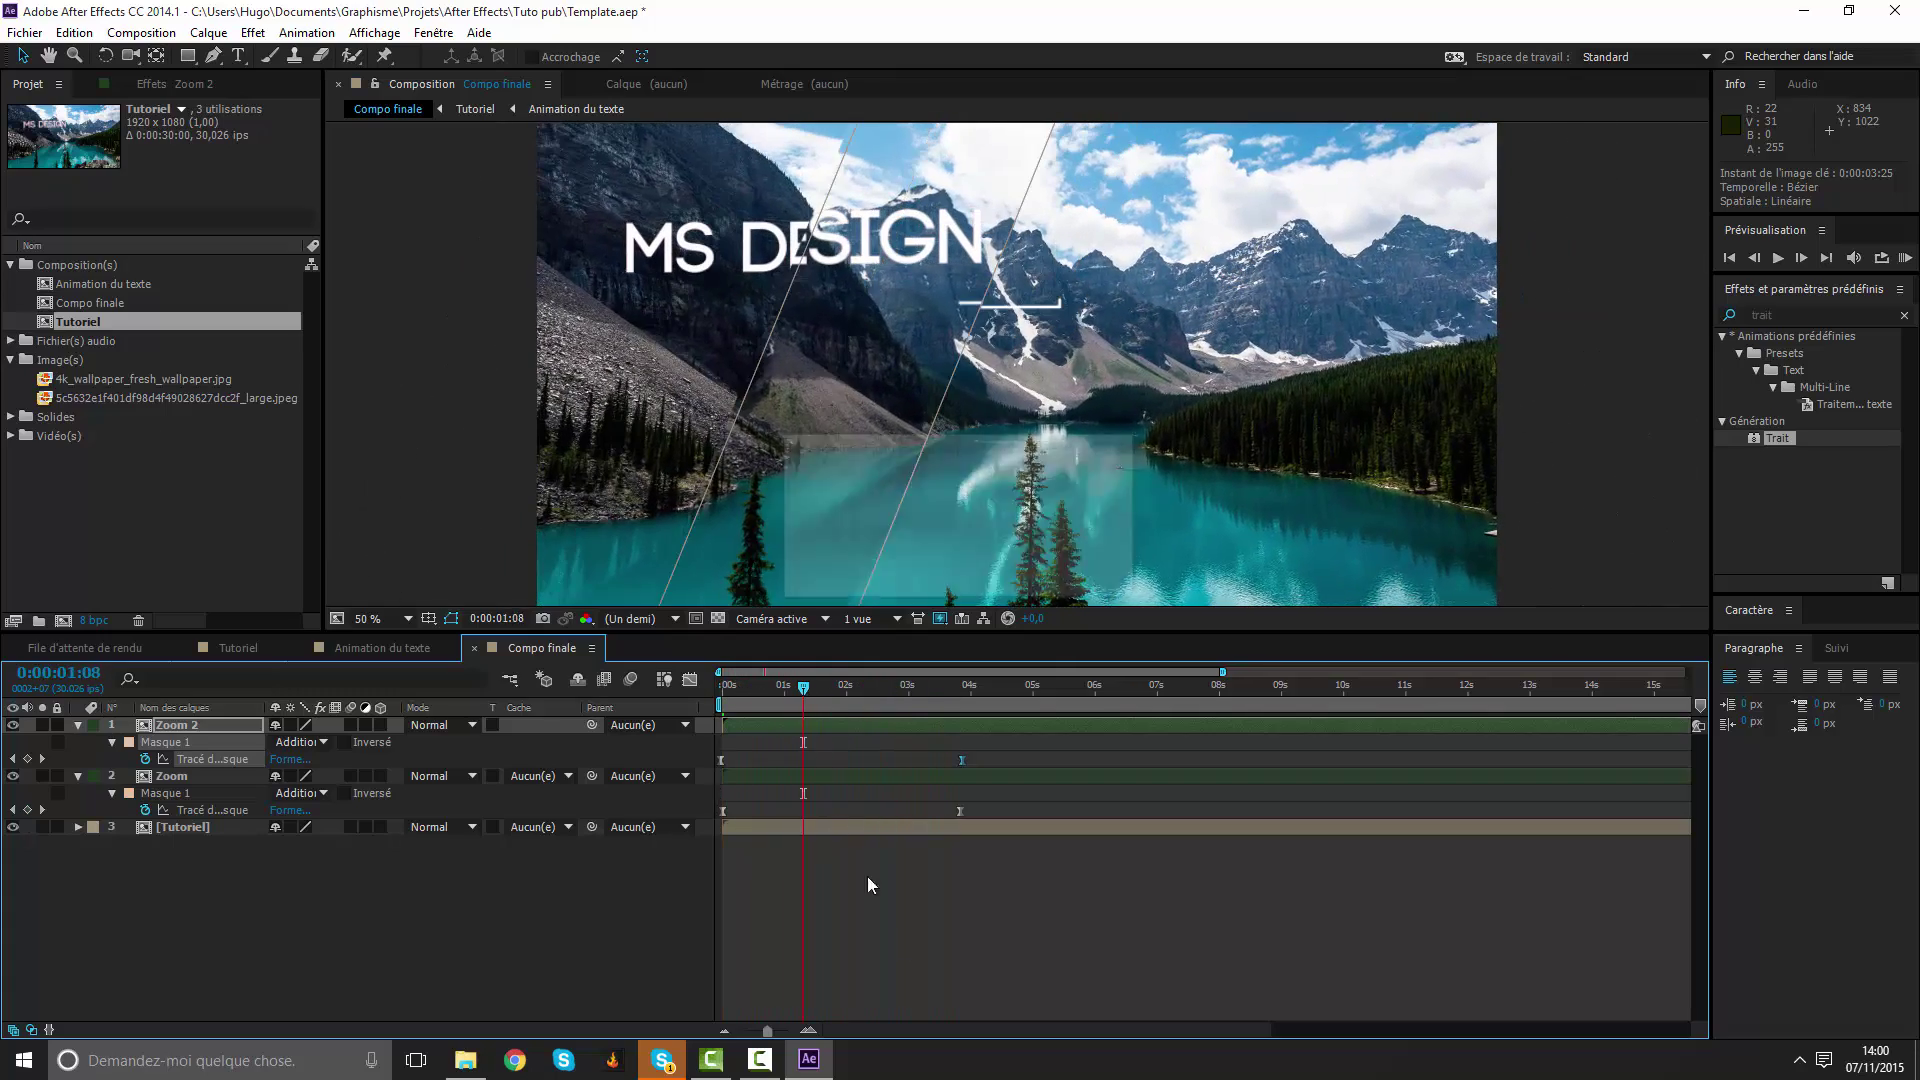
{"action": "key", "text": "space"}
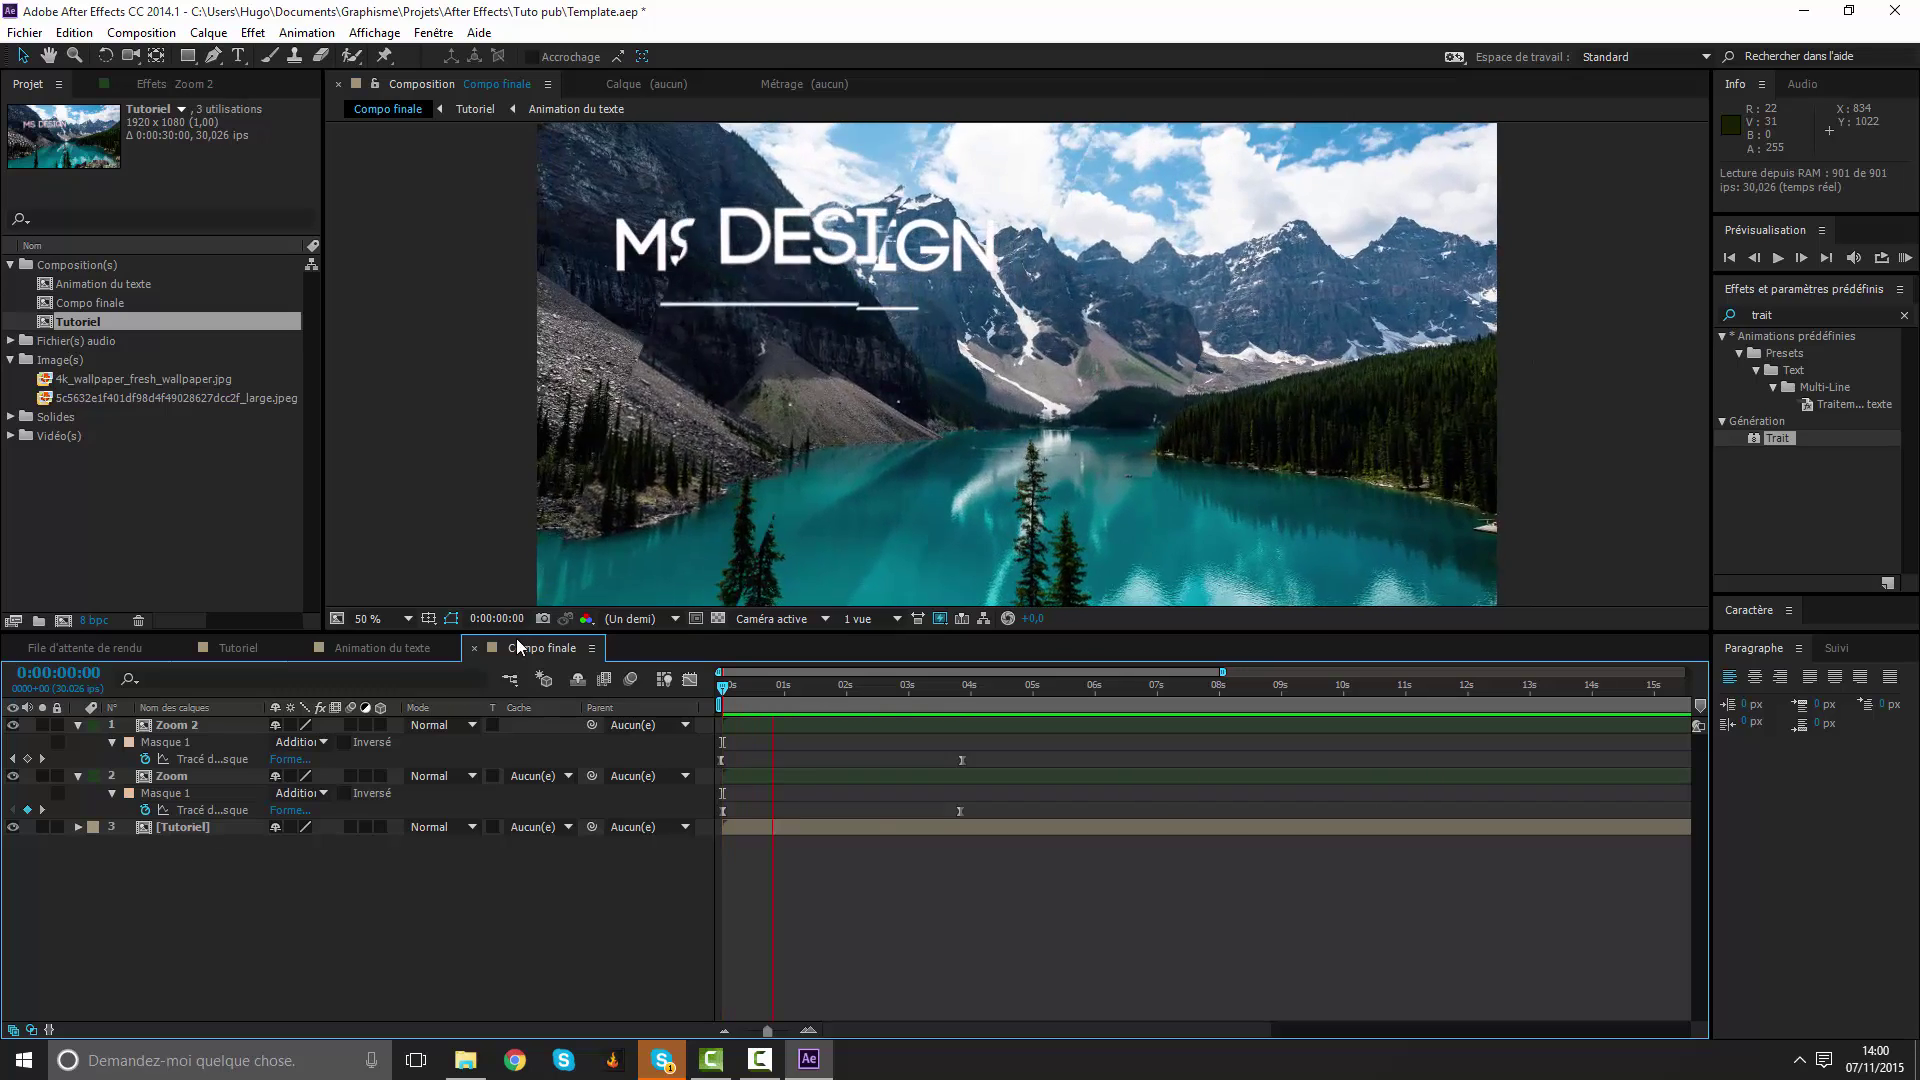
Scale the Zoom 2 layer up to 118%.
{"action": "left_click", "coordinate": [836, 724]}
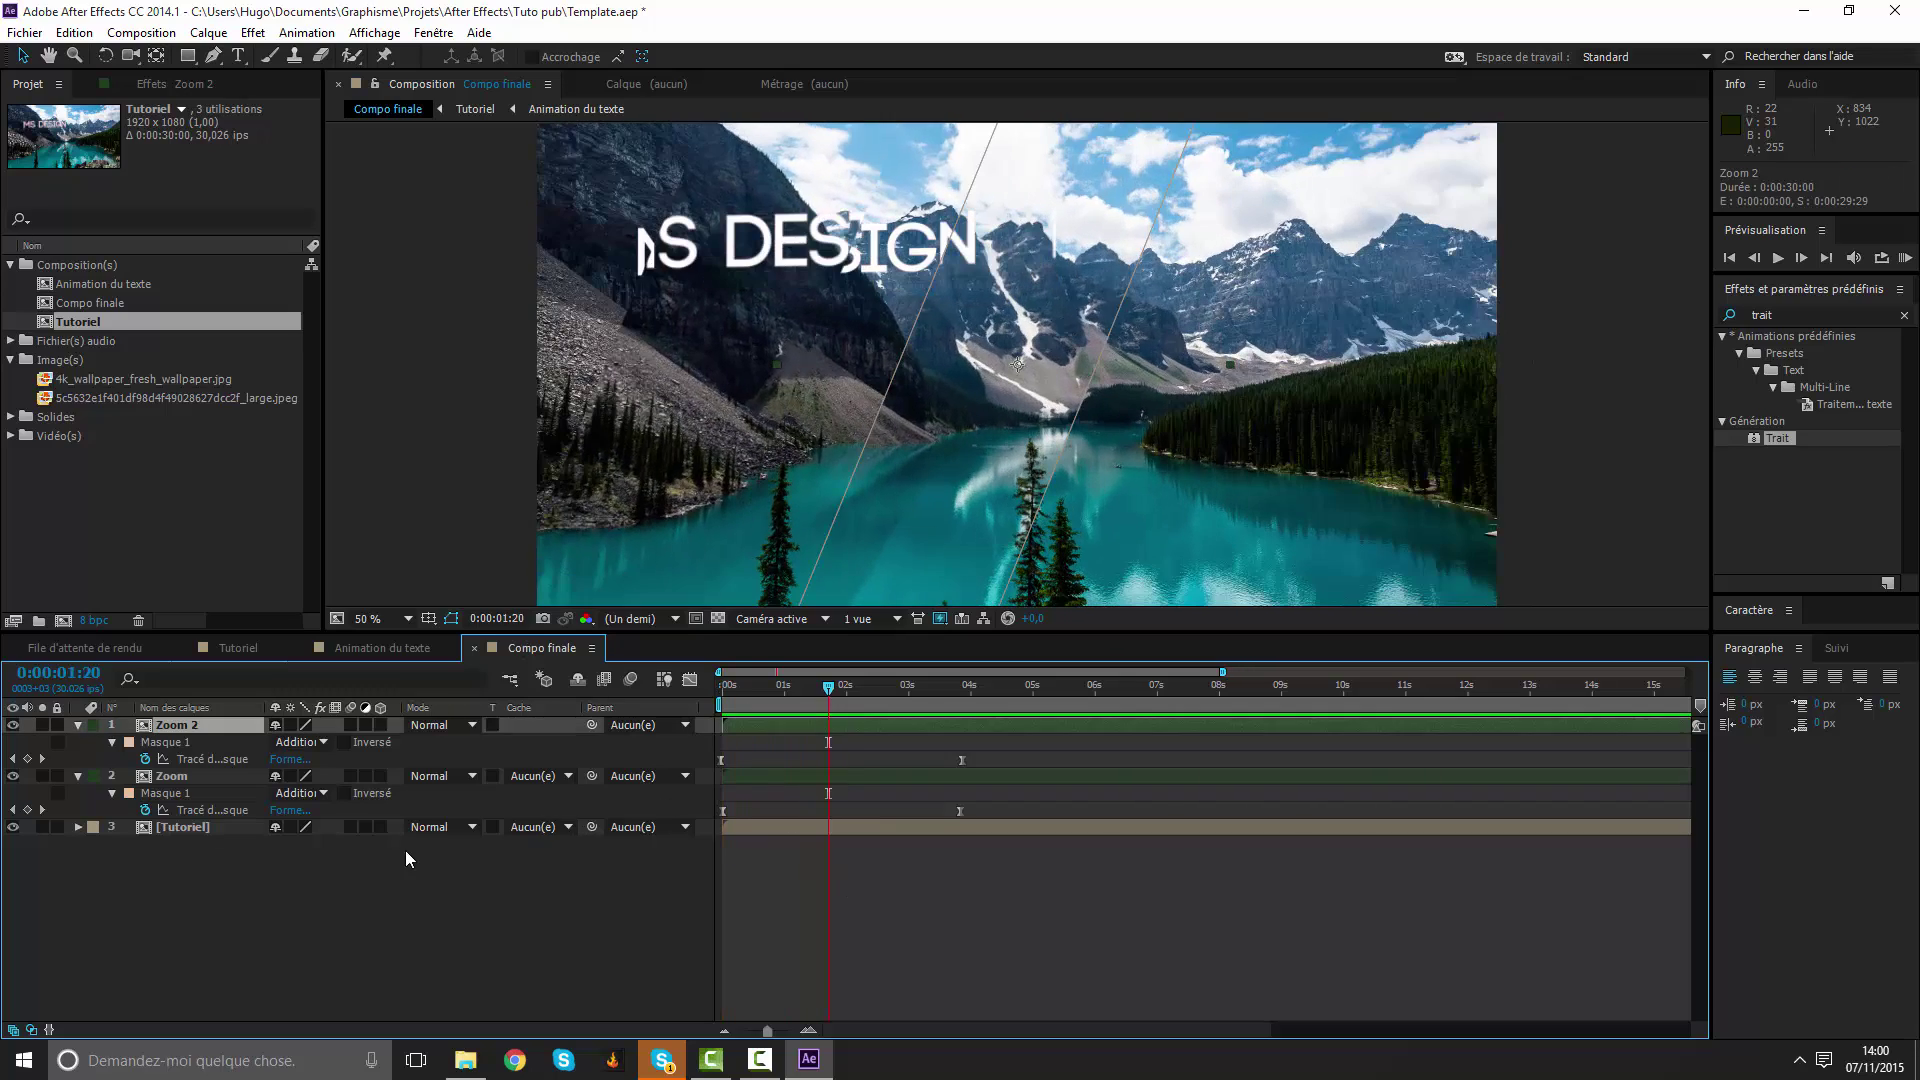
{"action": "key", "text": "s"}
{"action": "left_click_drag", "start_coordinate": [338, 750], "coordinate": [1030, 922]}
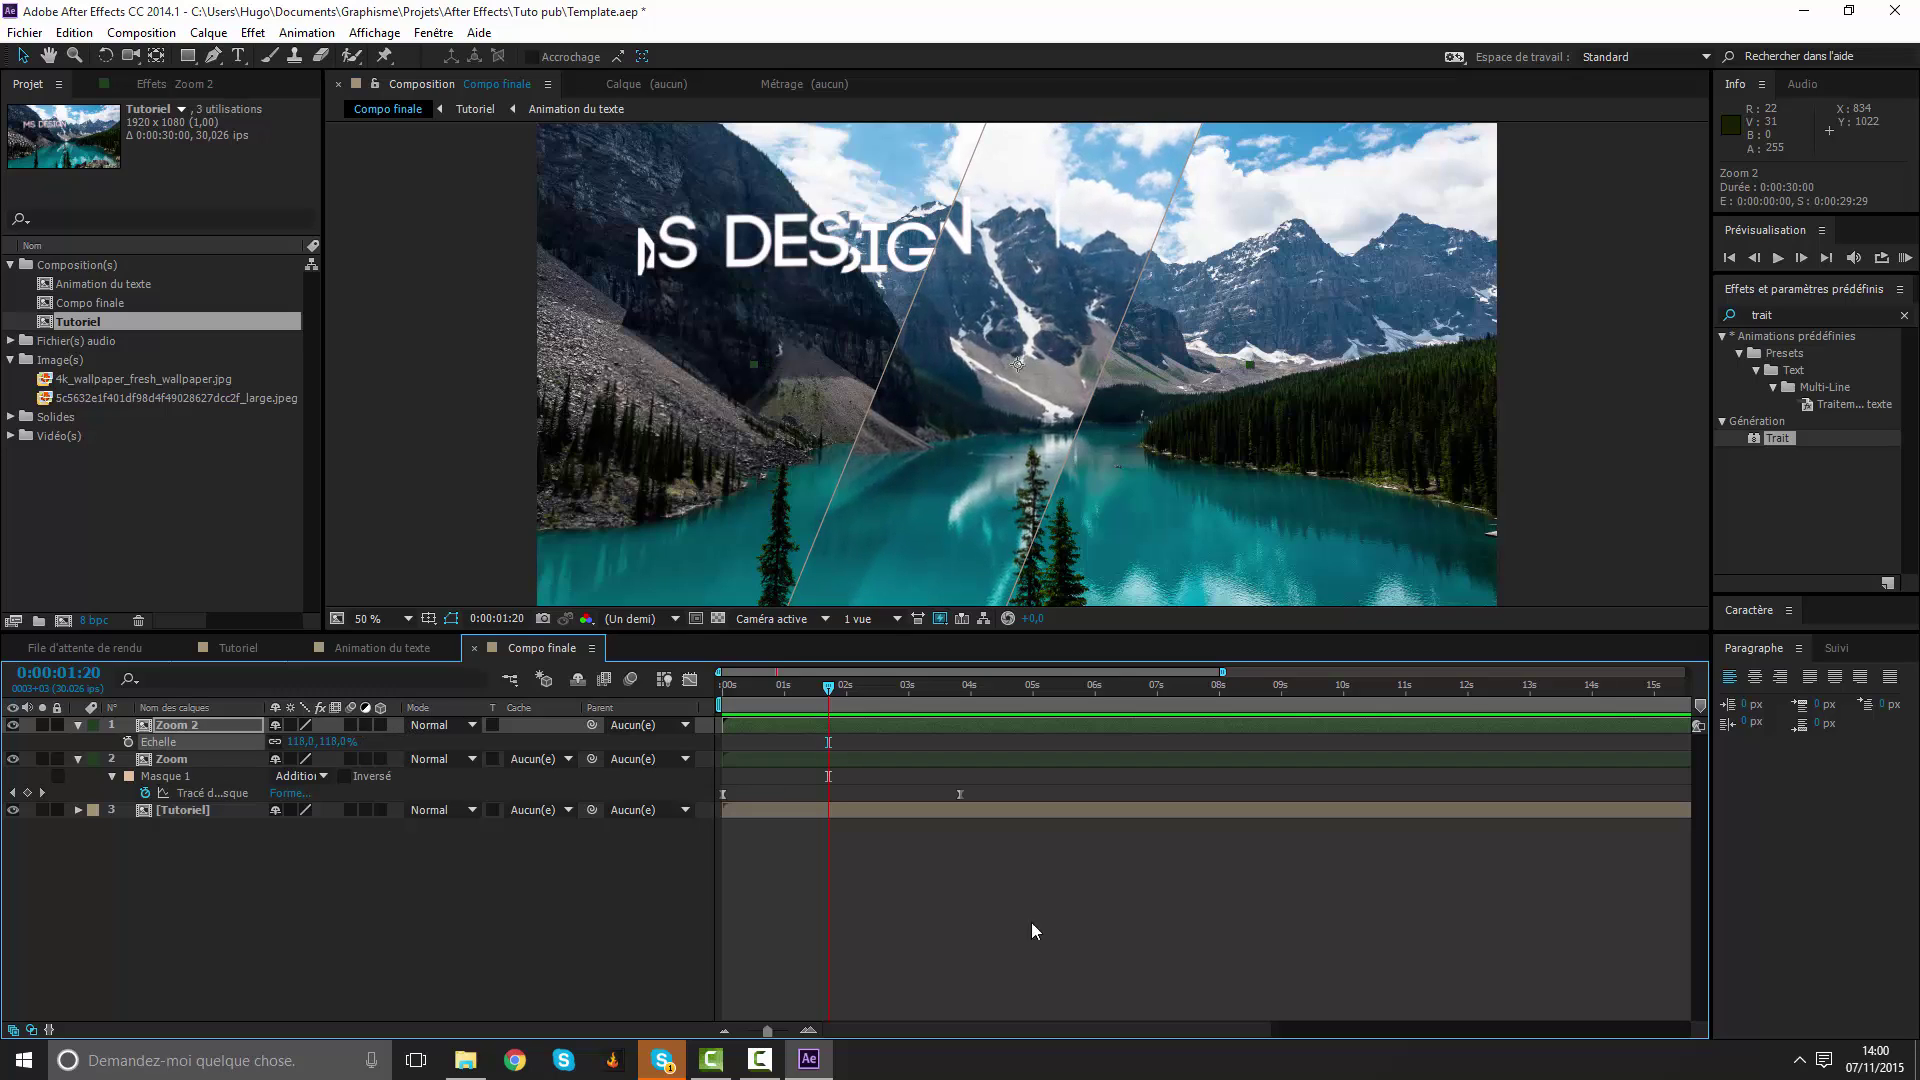
{"action": "left_click", "coordinate": [1042, 928]}
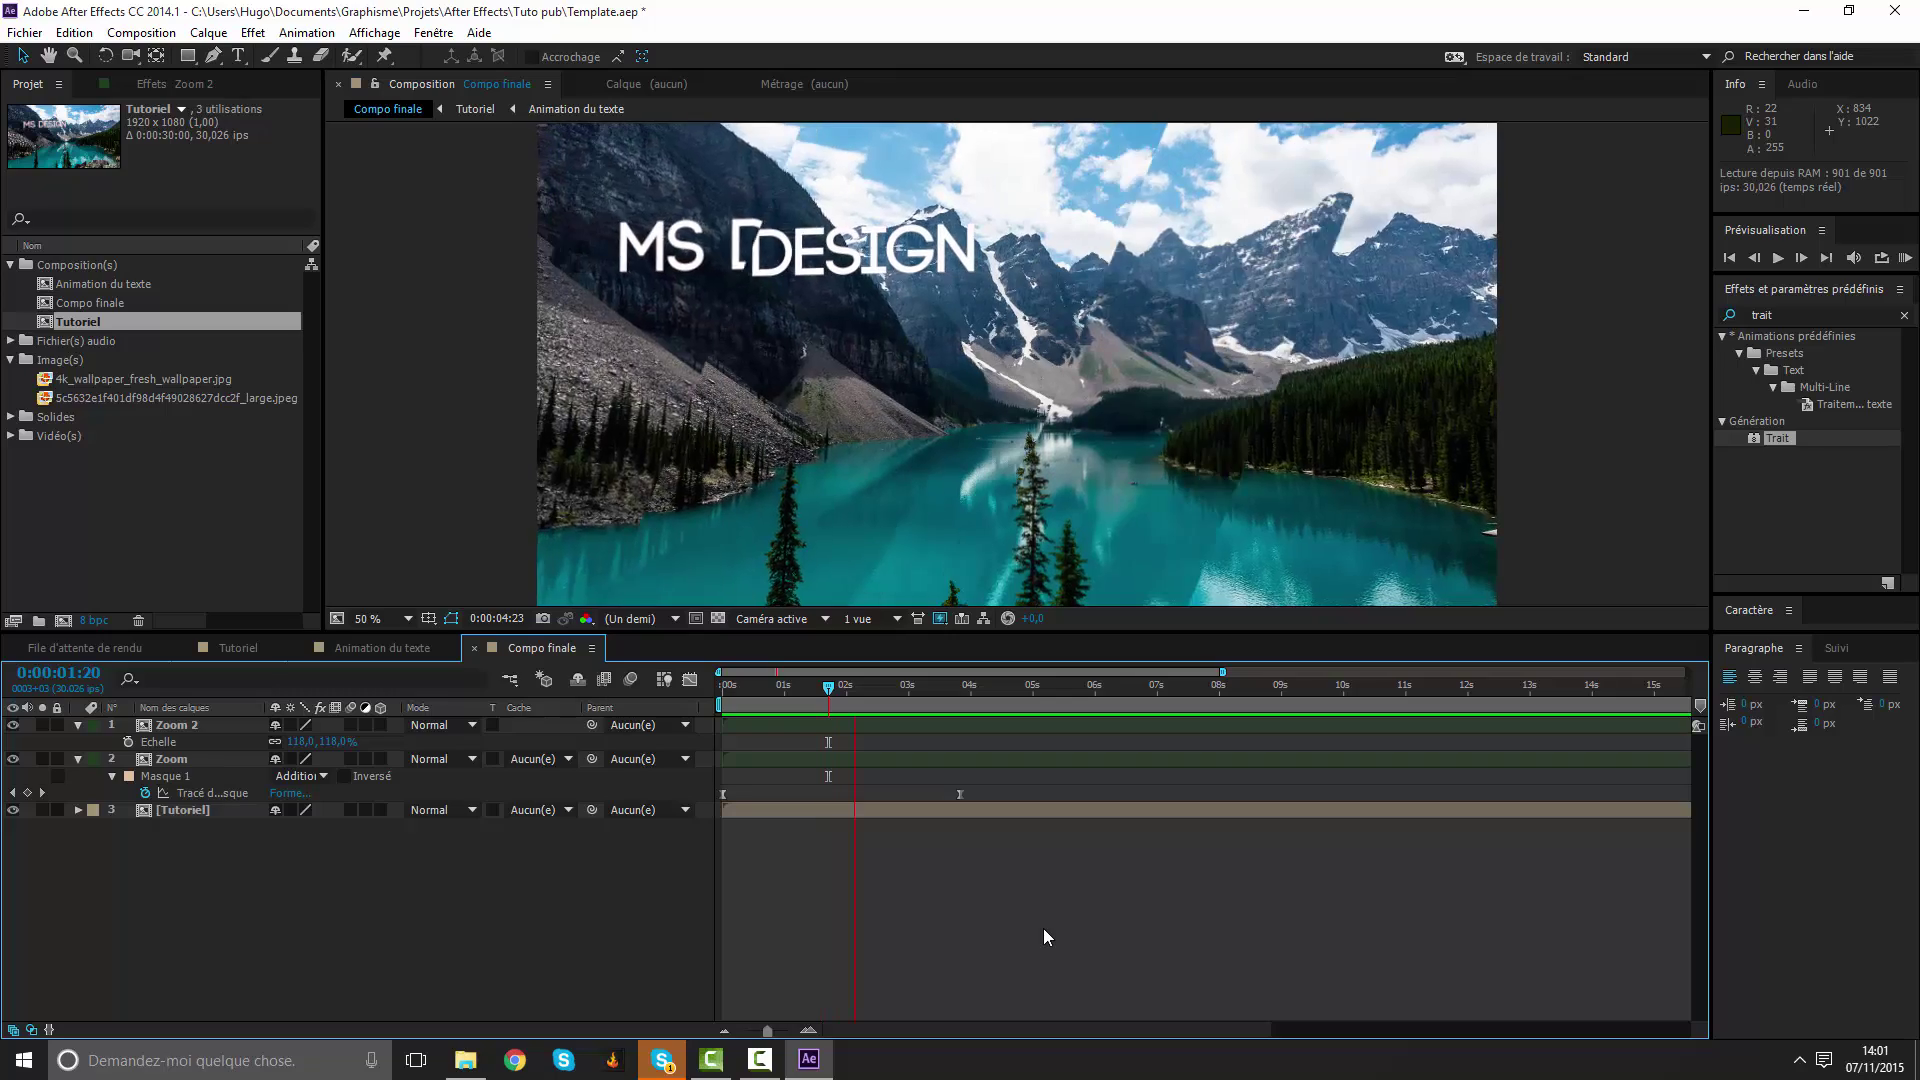
Duplicate Zoom 2 to create Zoom 3 at an early frame.
{"action": "mouse_move", "coordinate": [858, 686]}
{"action": "left_mouse_down"}
{"action": "mouse_move", "coordinate": [740, 689]}
{"action": "mouse_move", "coordinate": [845, 711]}
{"action": "left_mouse_up"}
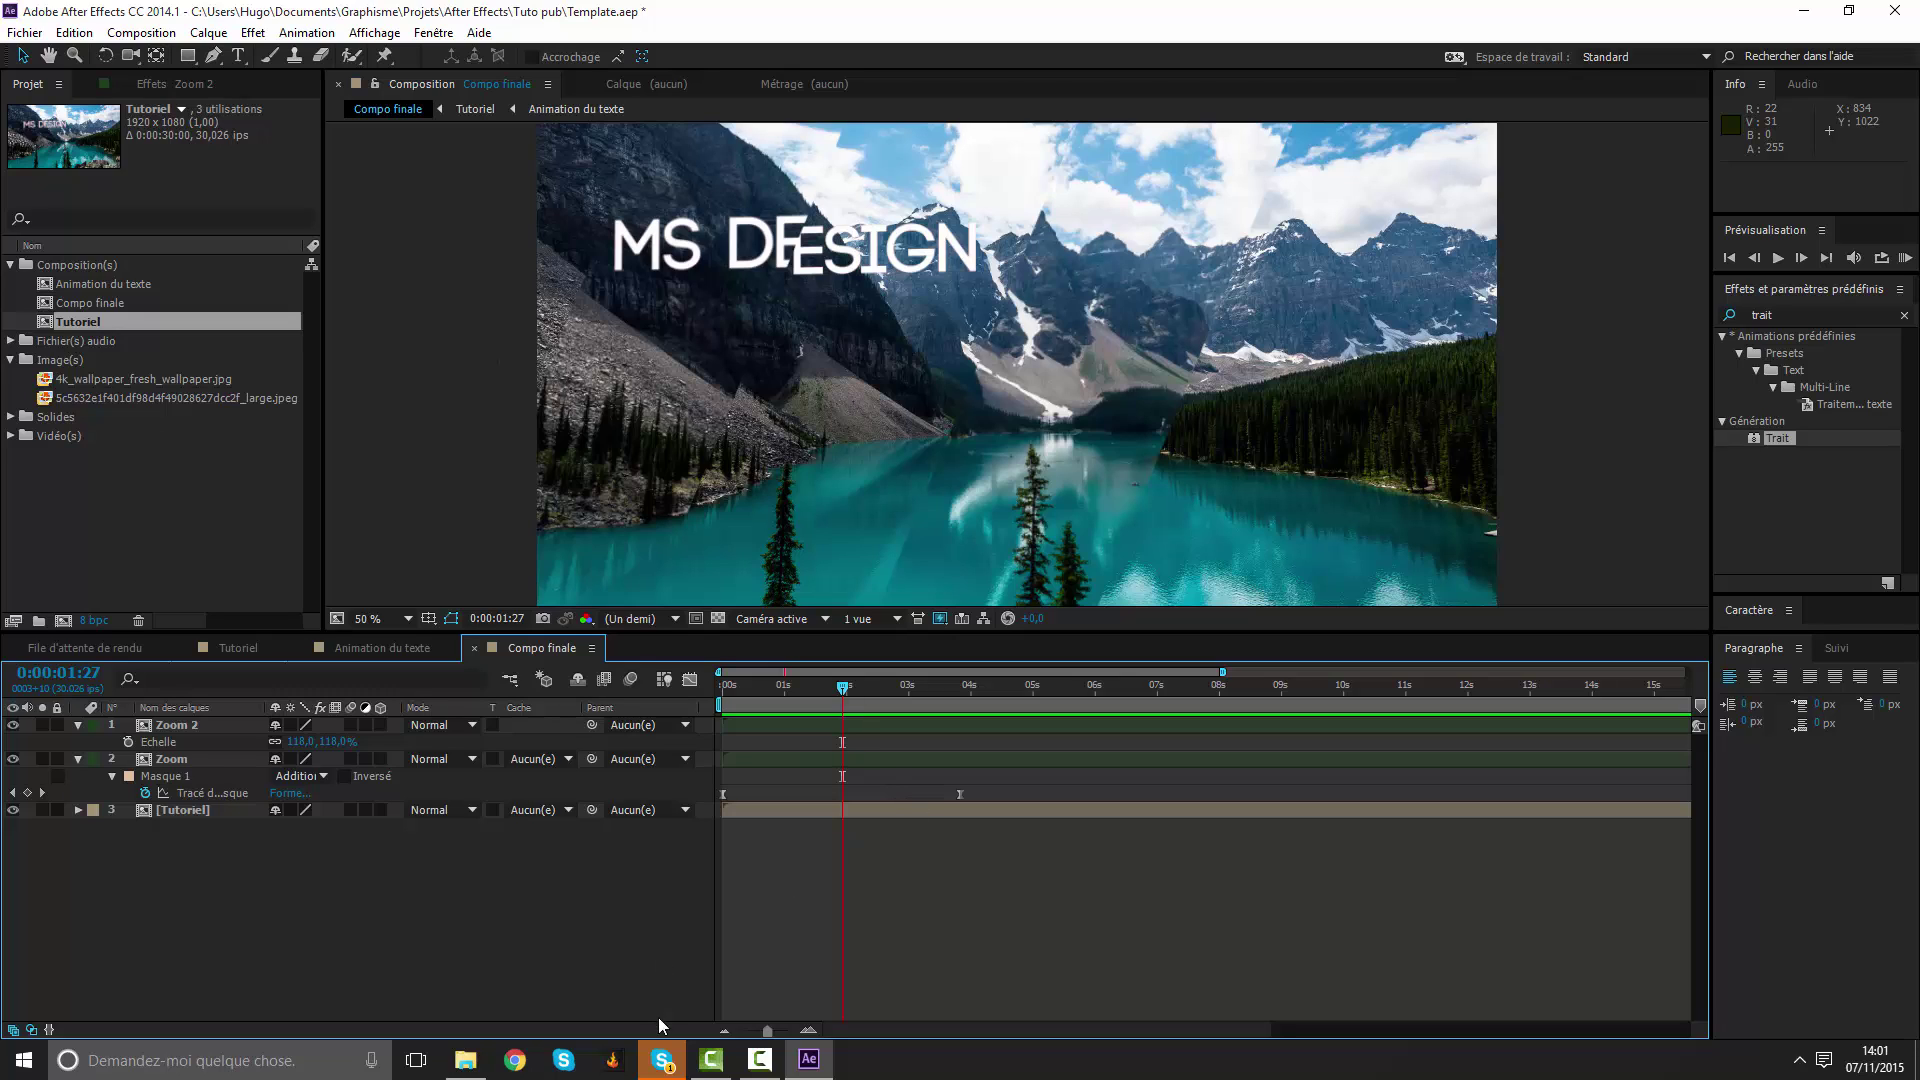
{"action": "left_click", "coordinate": [814, 726]}
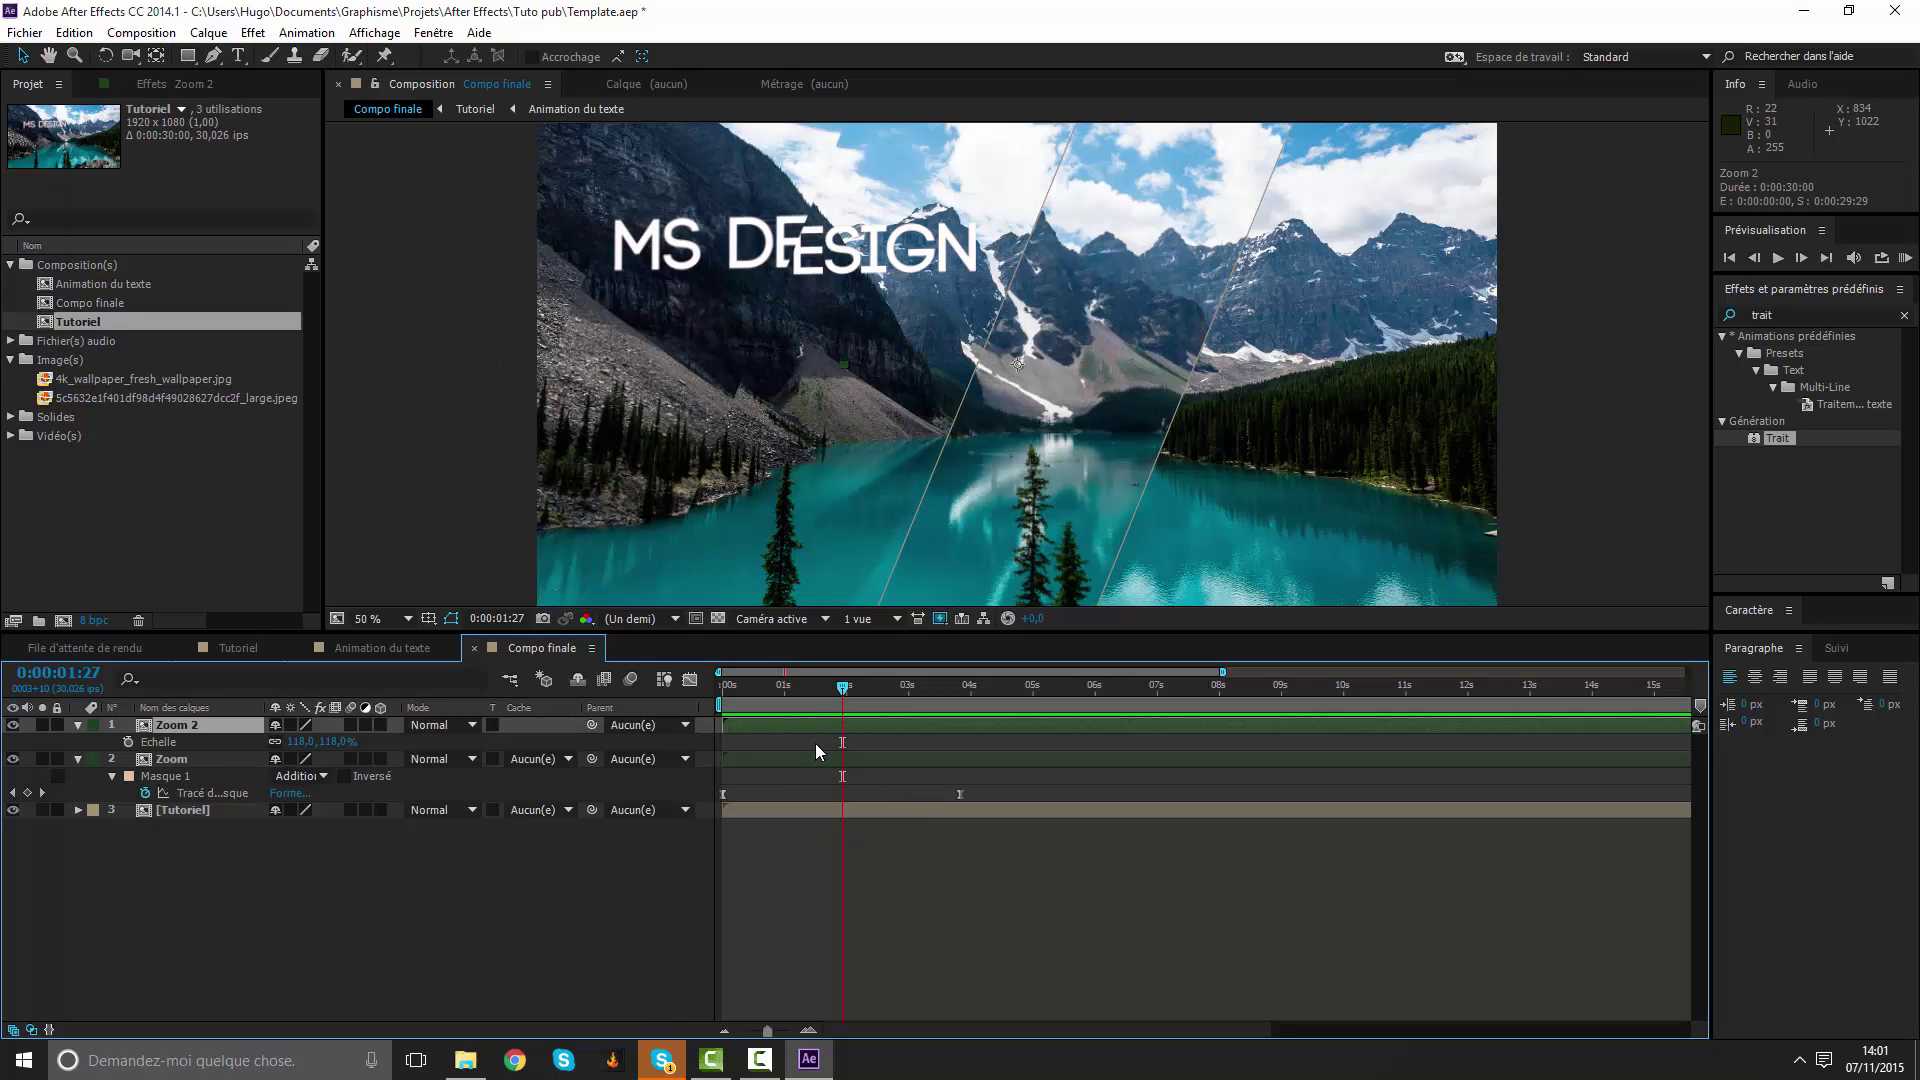
{"action": "key", "text": "ctrl+d"}
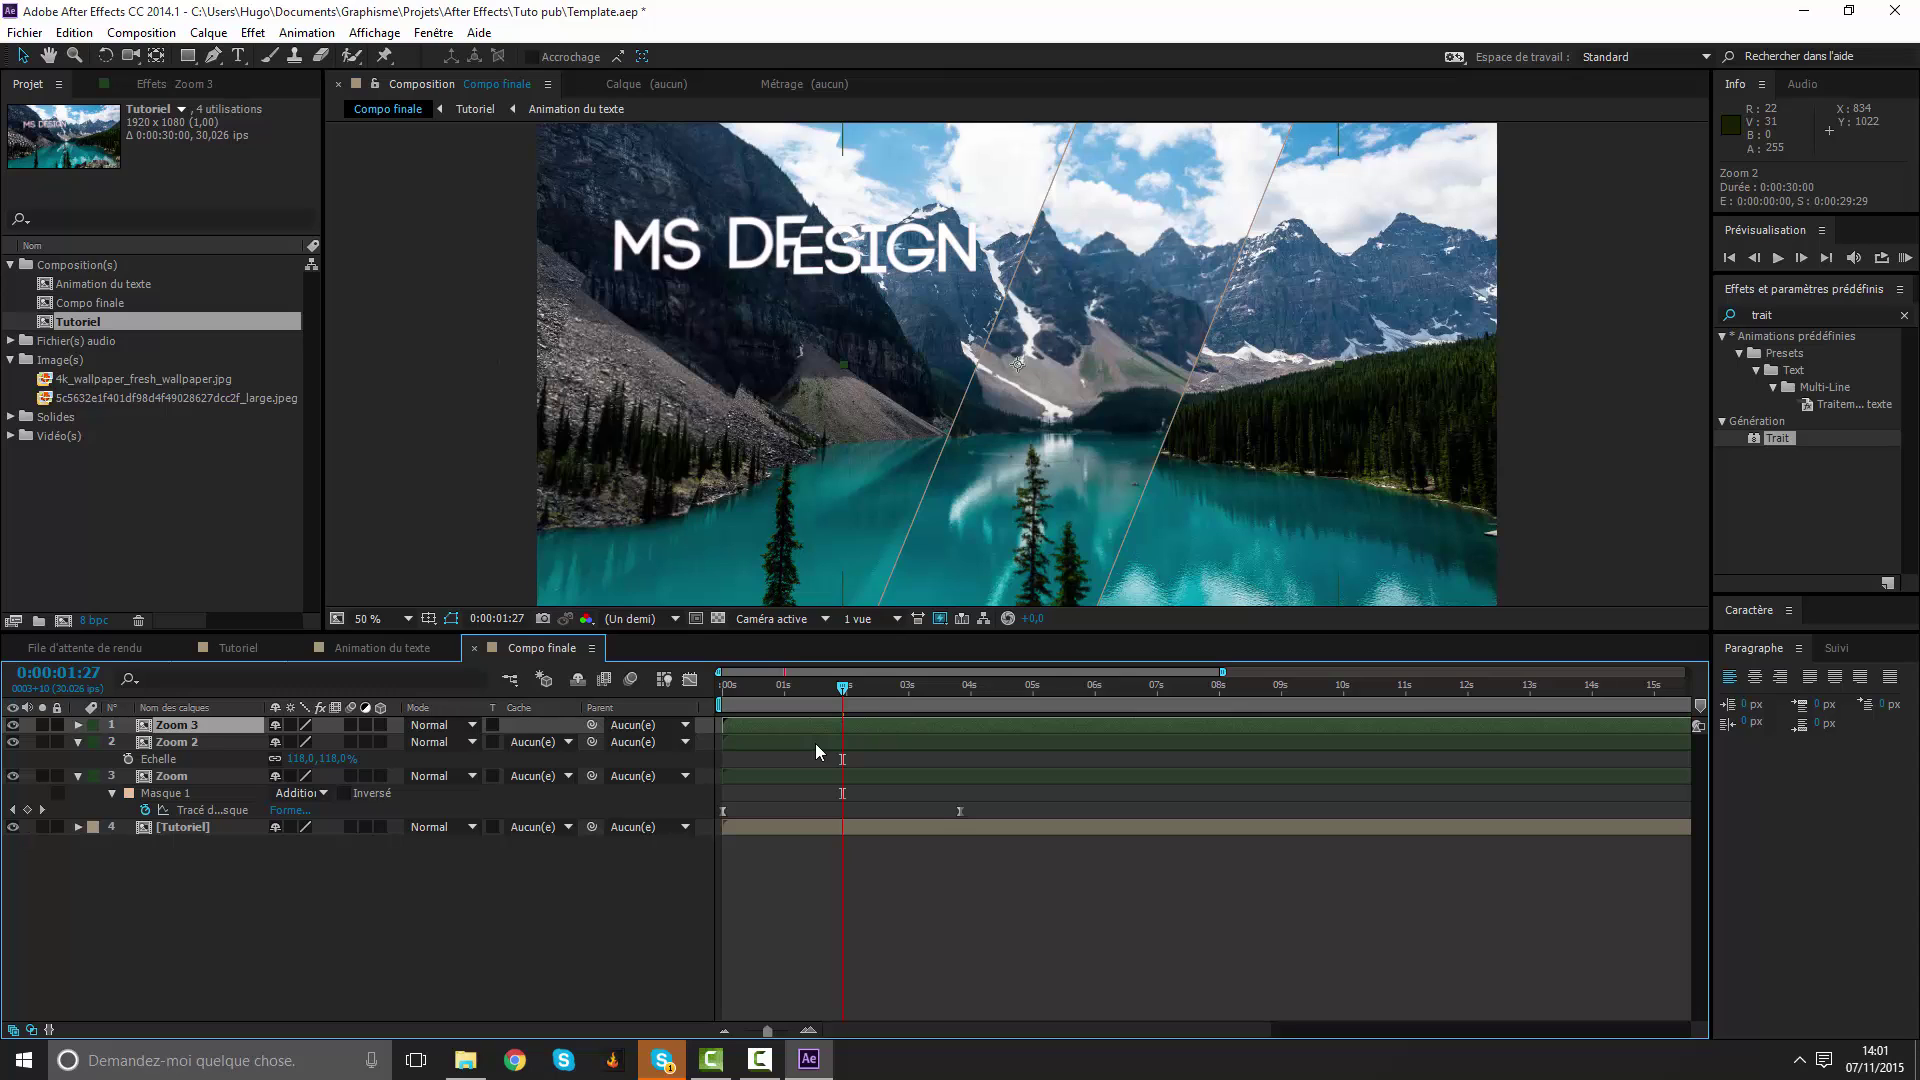
Zoom the viewer out, delete Zoom 3 and duplicate the Tutoriel layer.
{"action": "key", "text": "comma"}
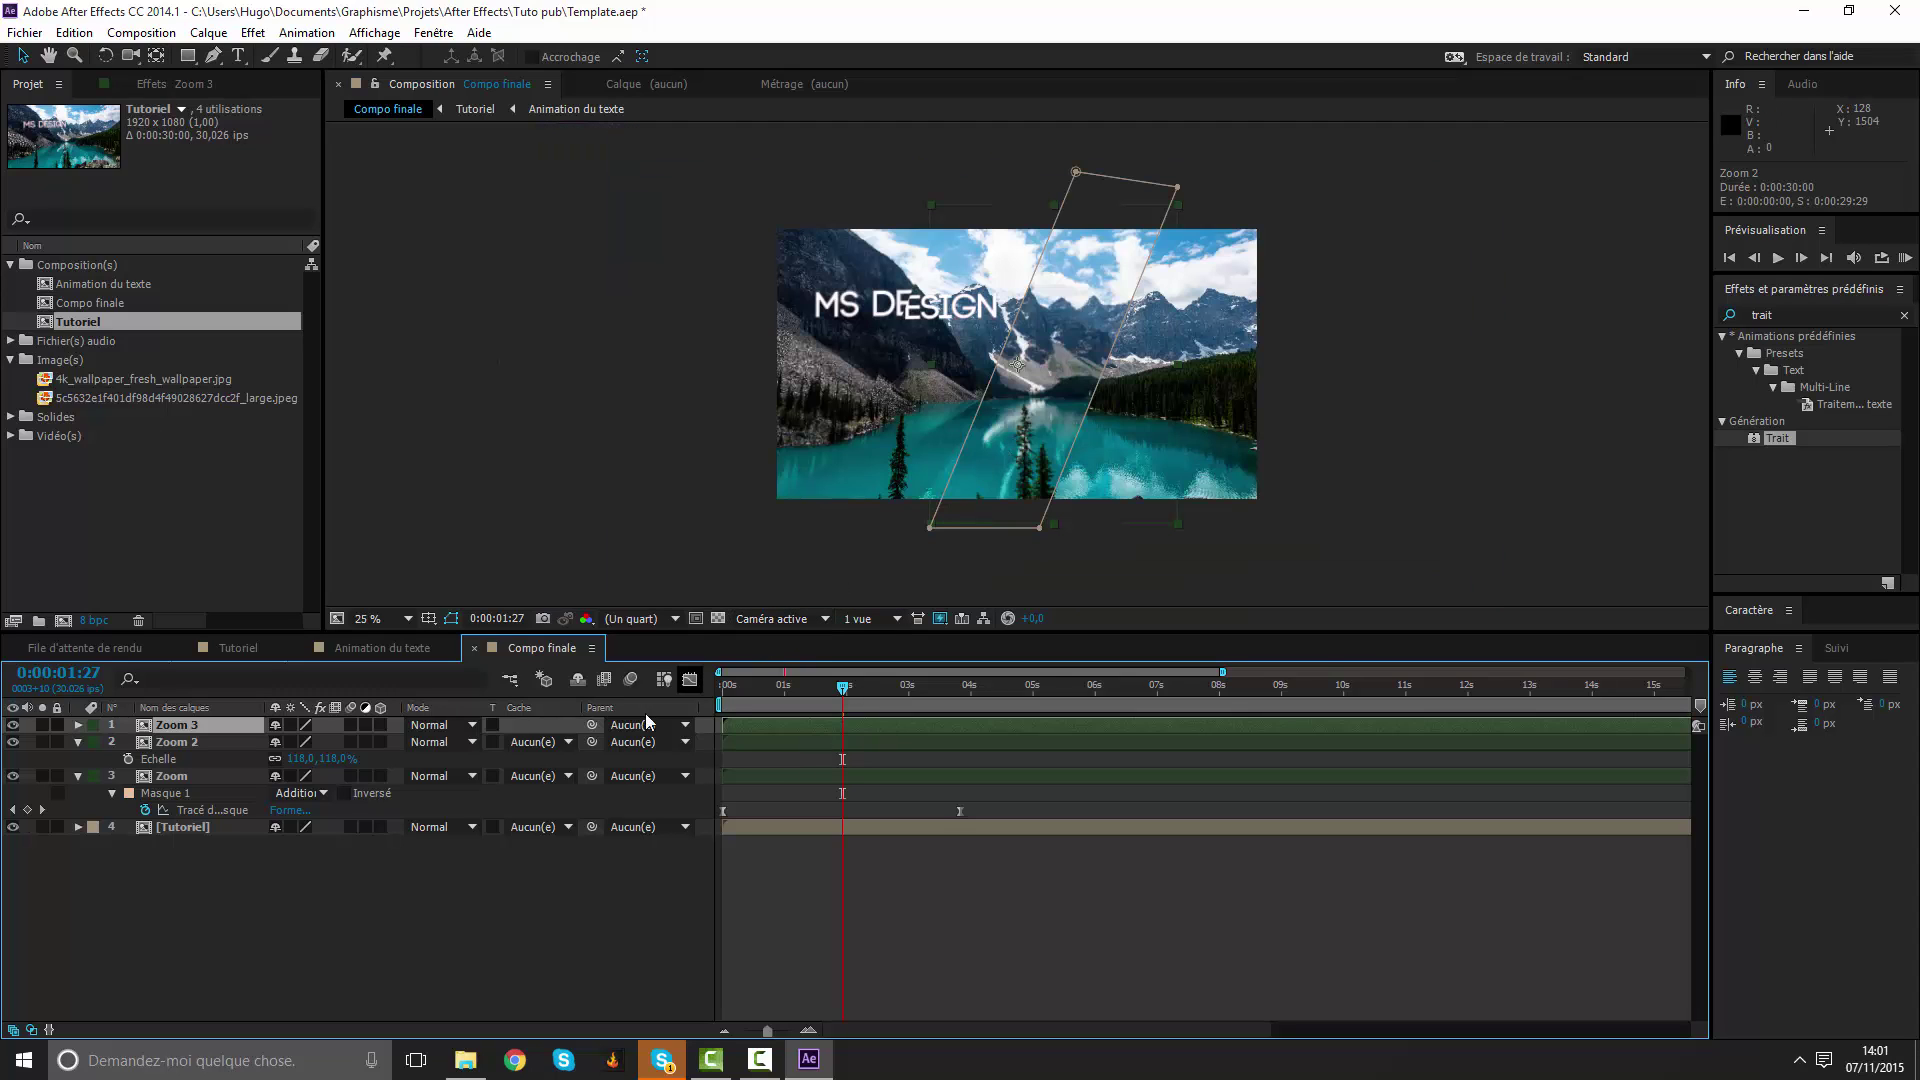
{"action": "key", "text": "Delete"}
{"action": "left_click", "coordinate": [825, 814]}
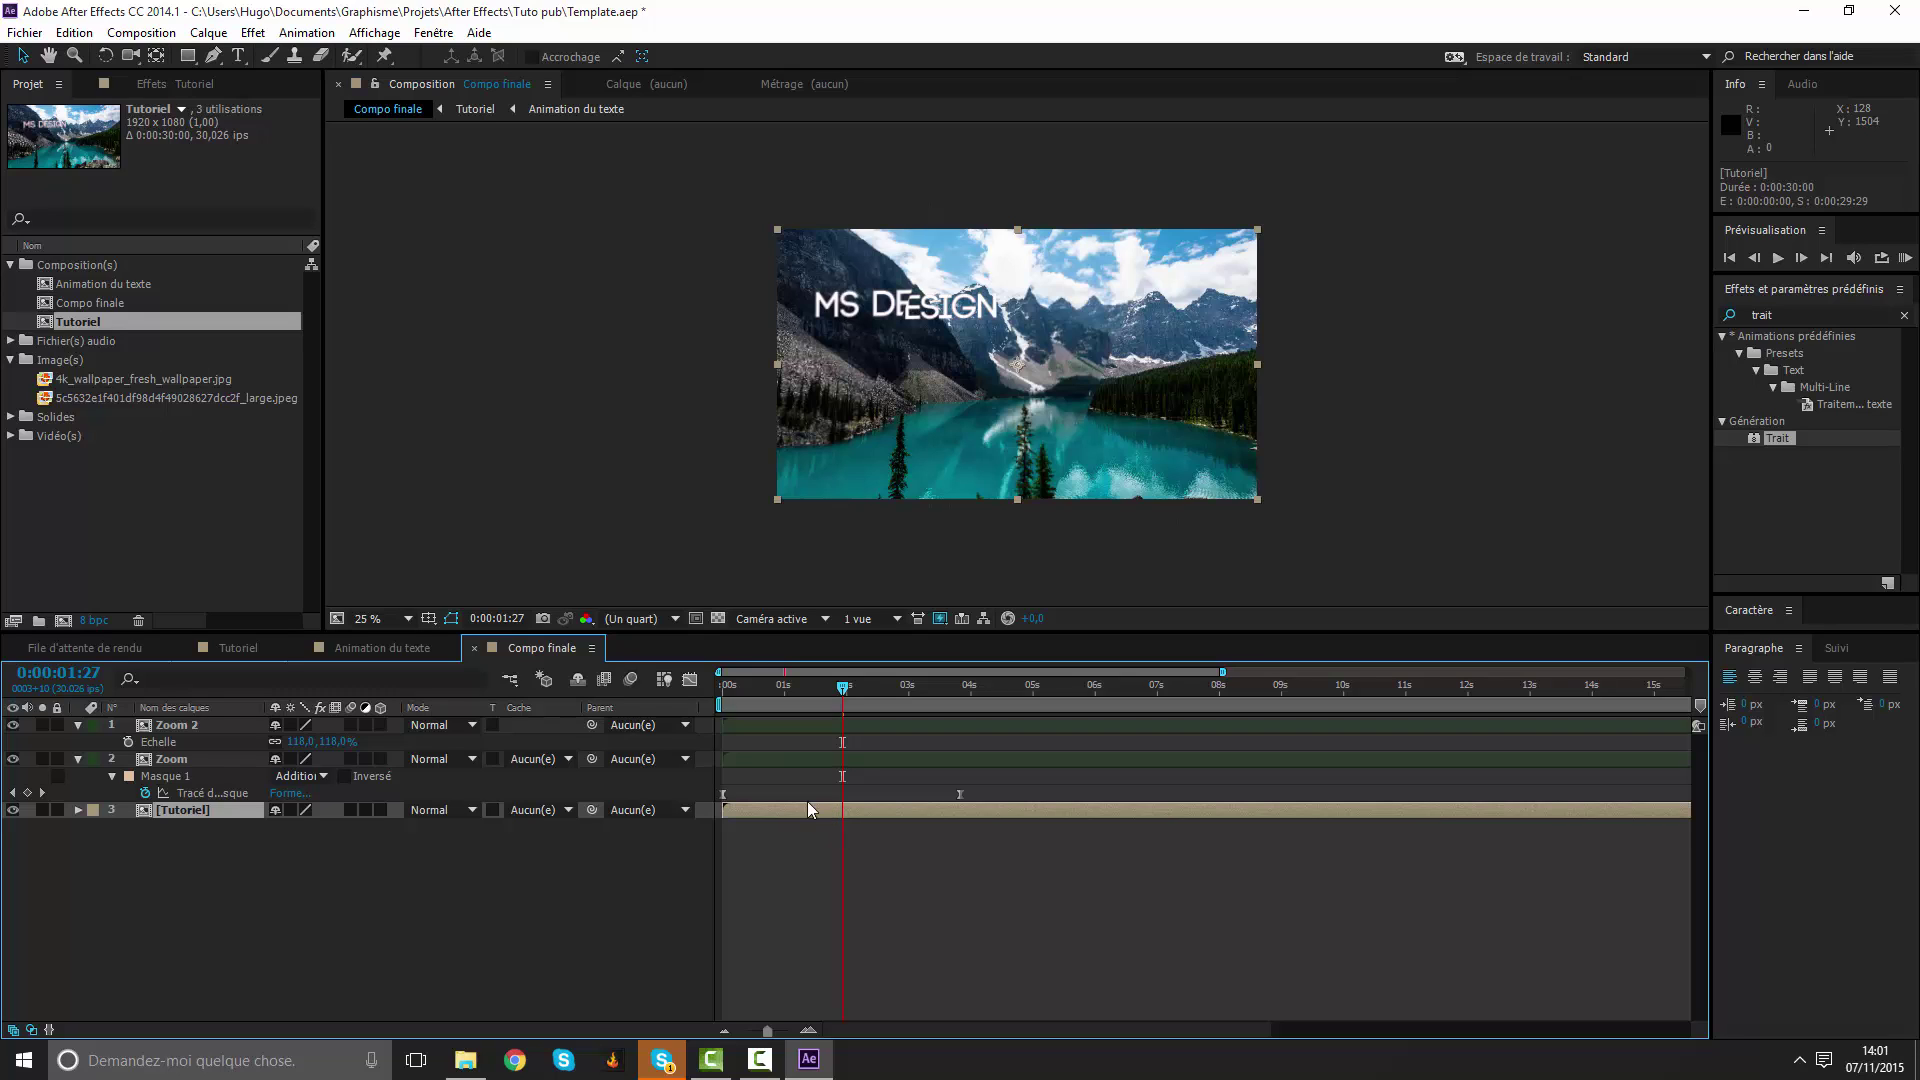
{"action": "key", "text": "ctrl+d"}
Give the Tutoriel copy a pink label and solo it.
{"action": "left_click", "coordinate": [93, 810]}
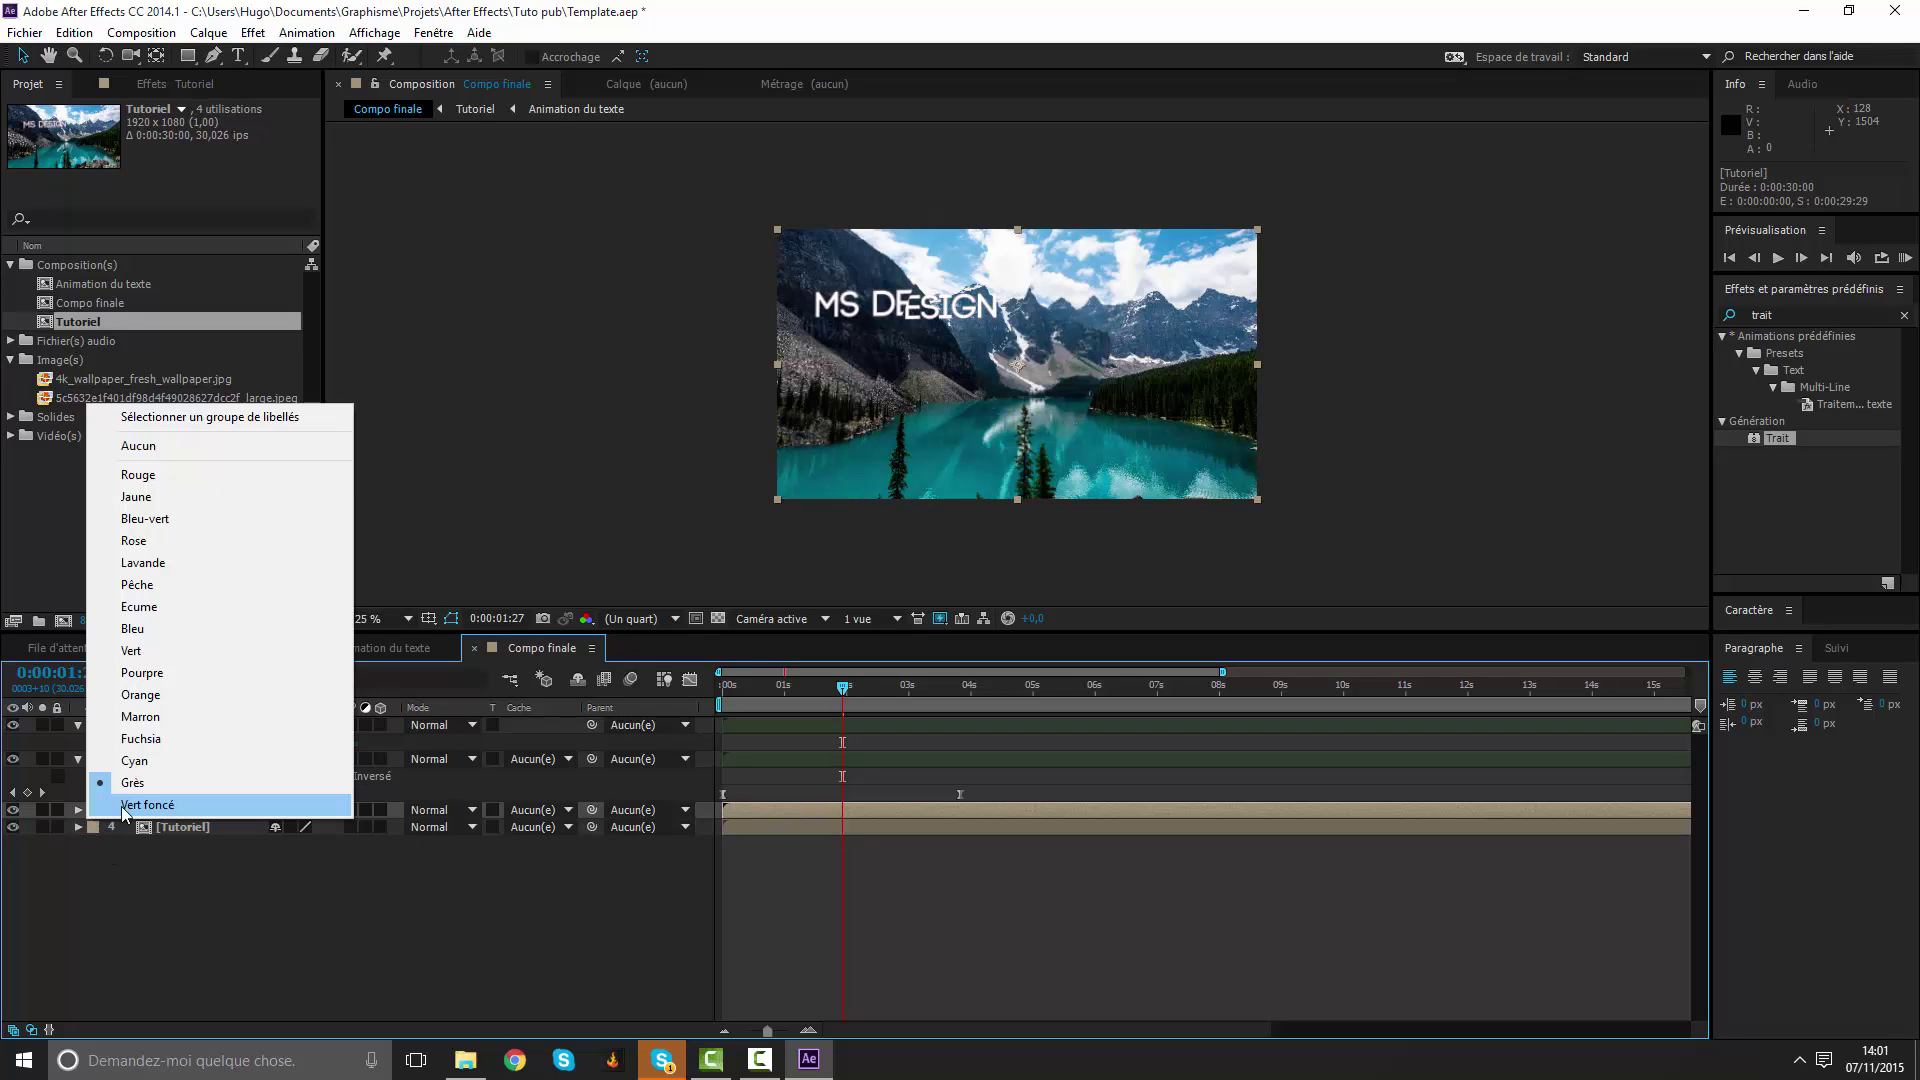
{"action": "left_click", "coordinate": [130, 745]}
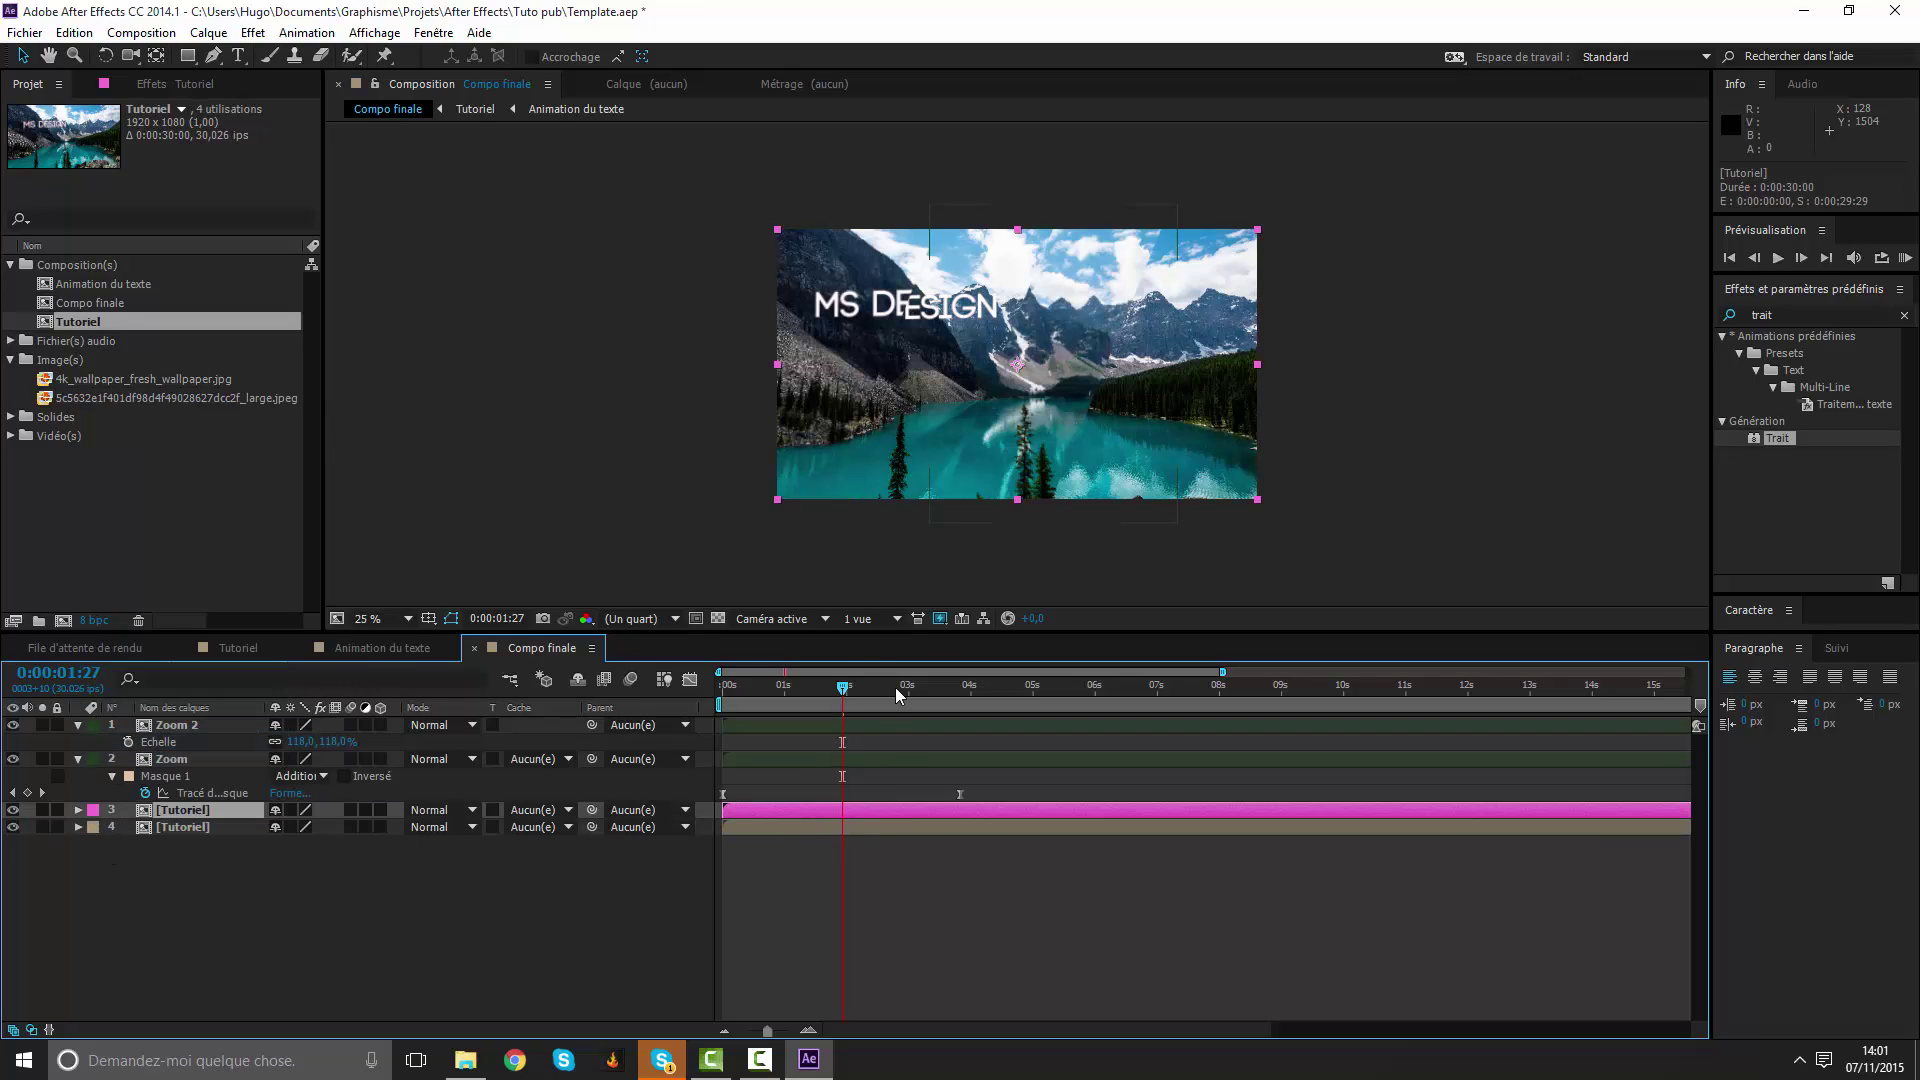
{"action": "left_click", "coordinate": [42, 810]}
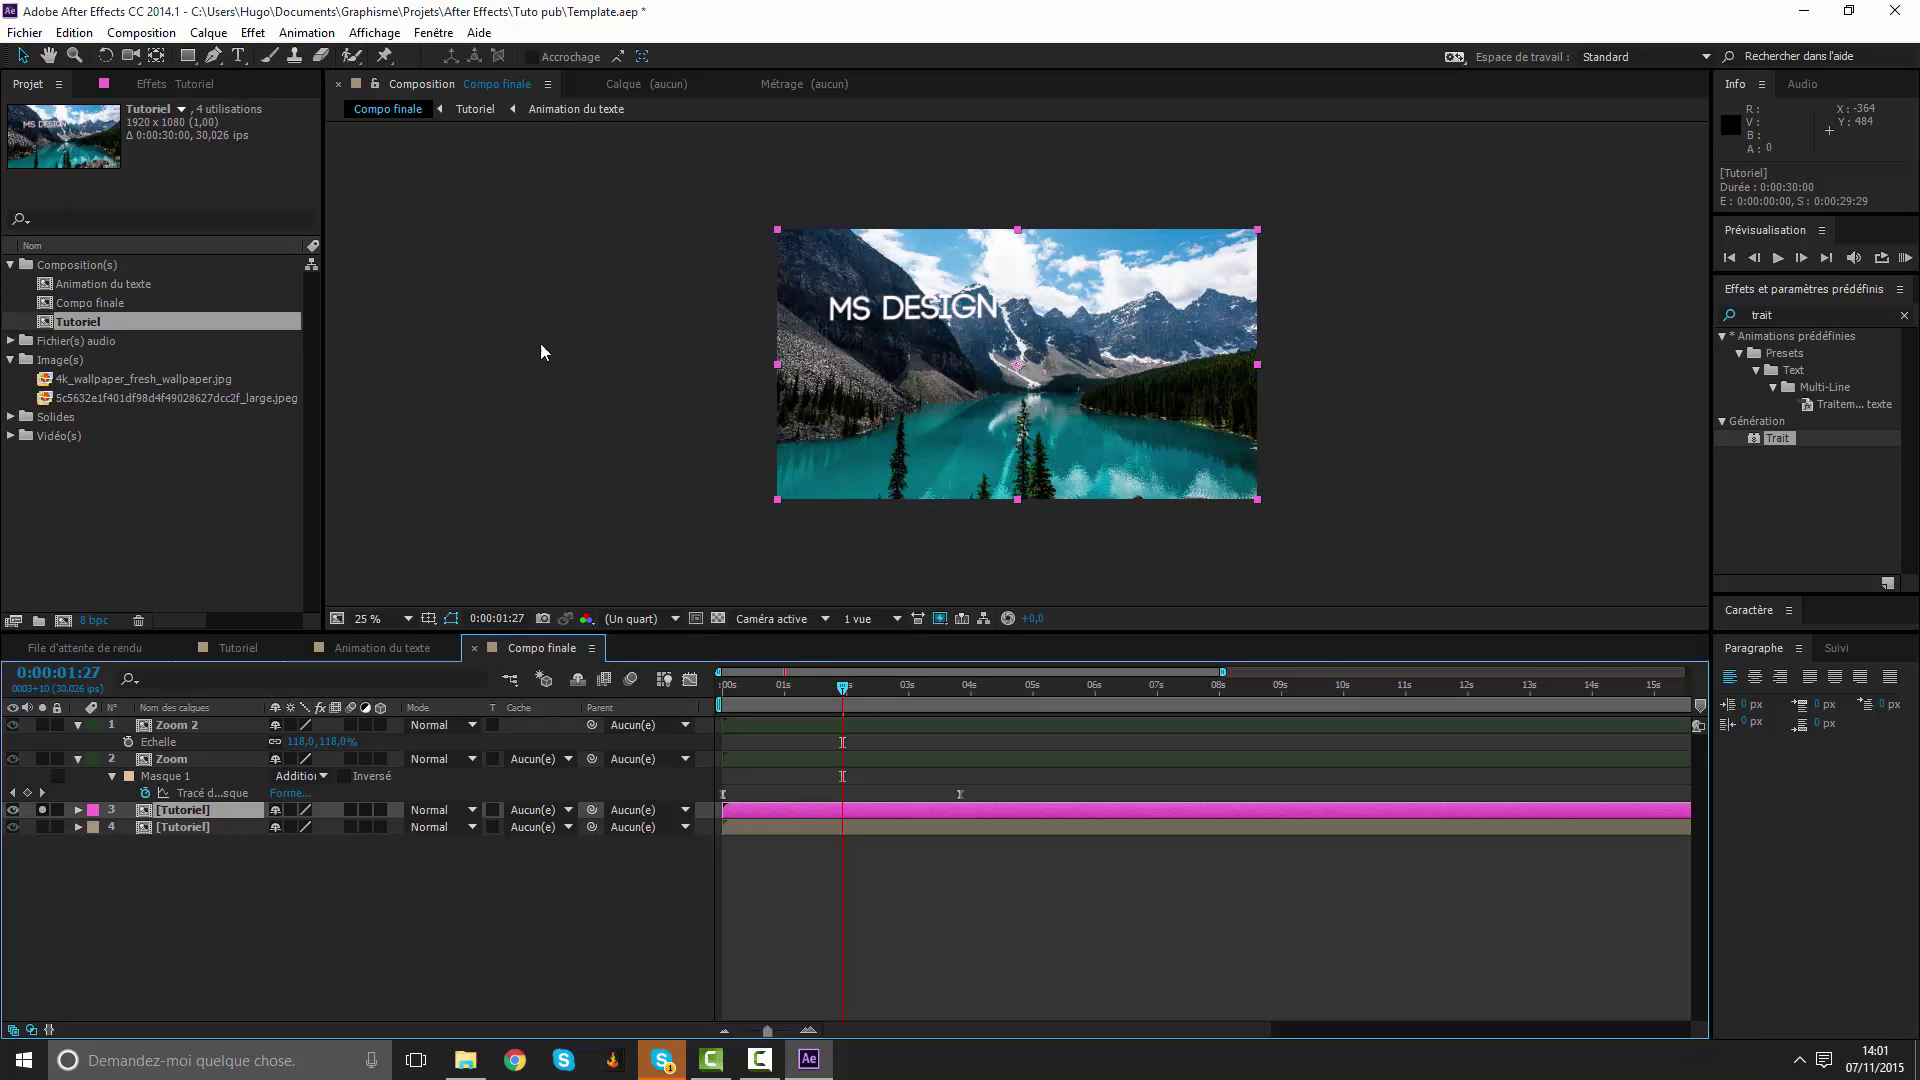
Draw a closed four-point slanted Pen mask on the Tutoriel copy.
{"action": "left_click", "coordinate": [212, 56]}
{"action": "left_click", "coordinate": [1078, 222]}
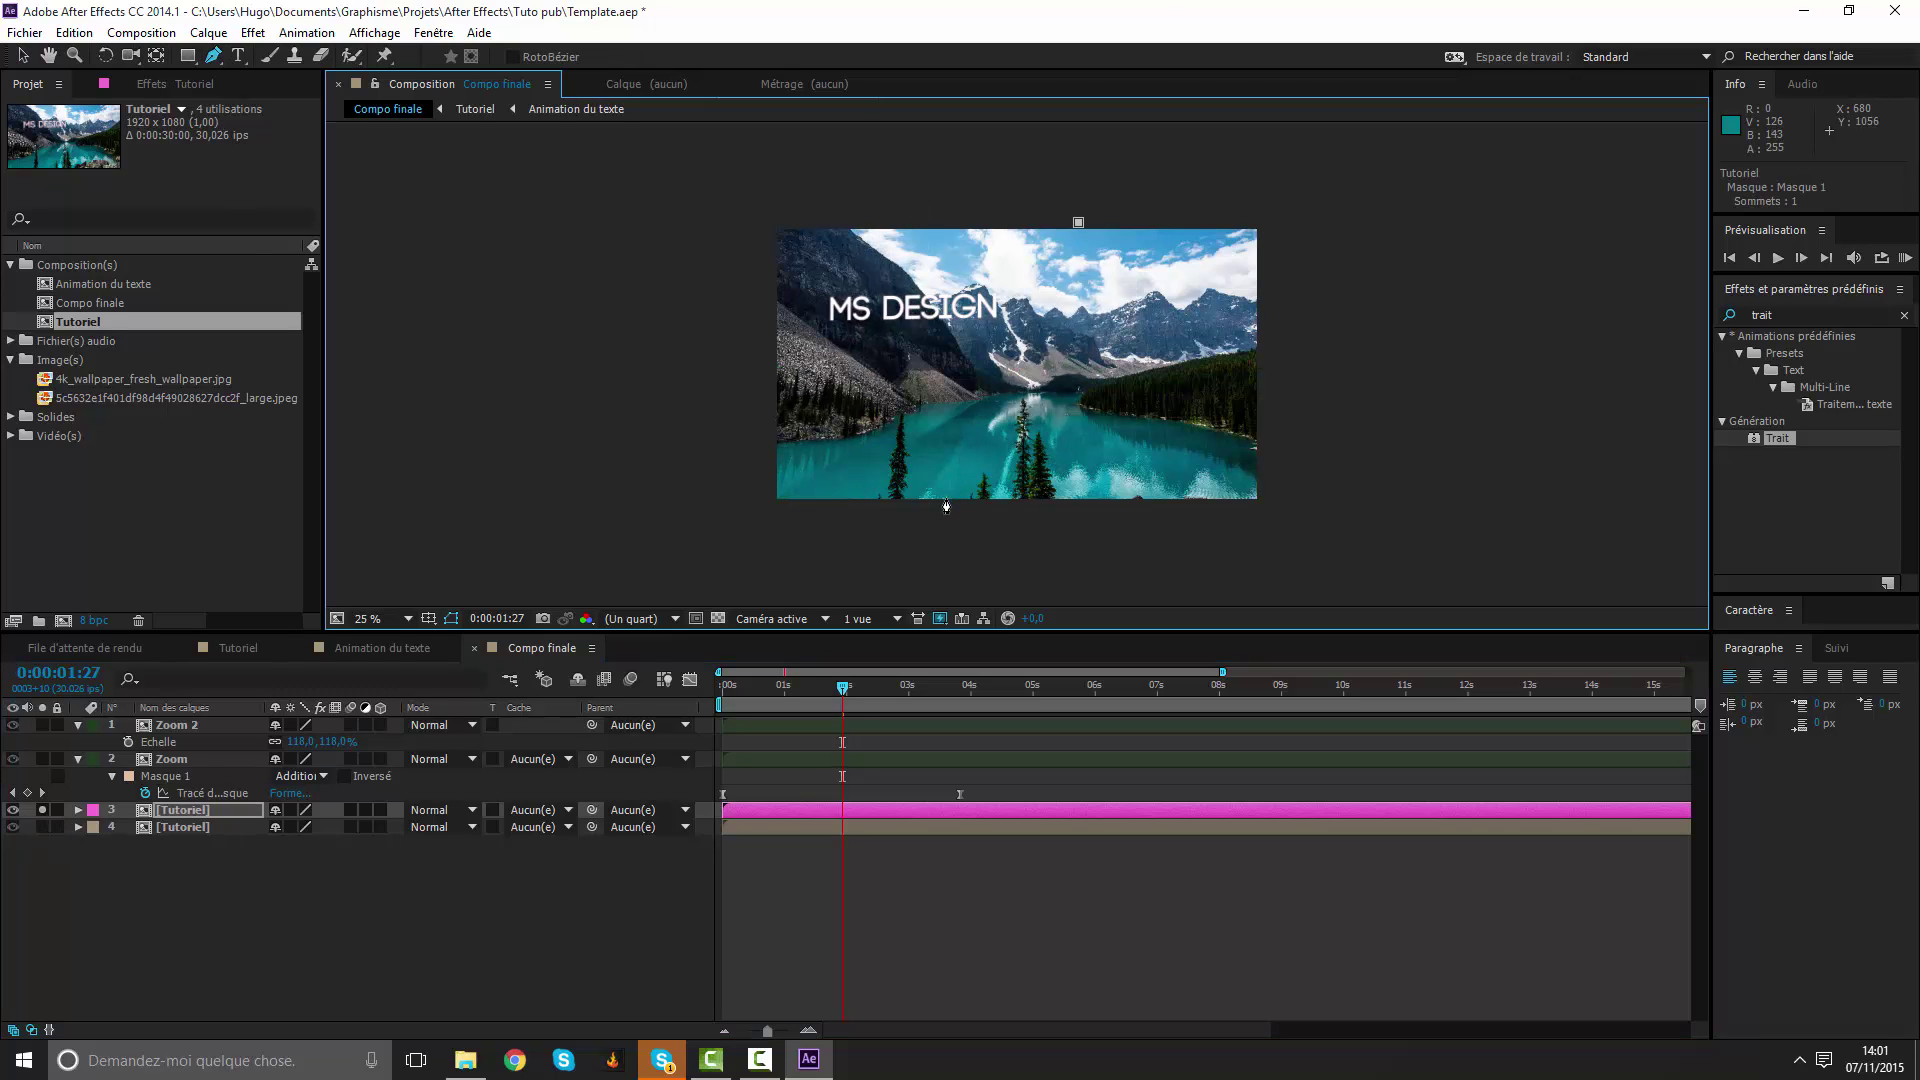
{"action": "key", "text": "ctrl+z"}
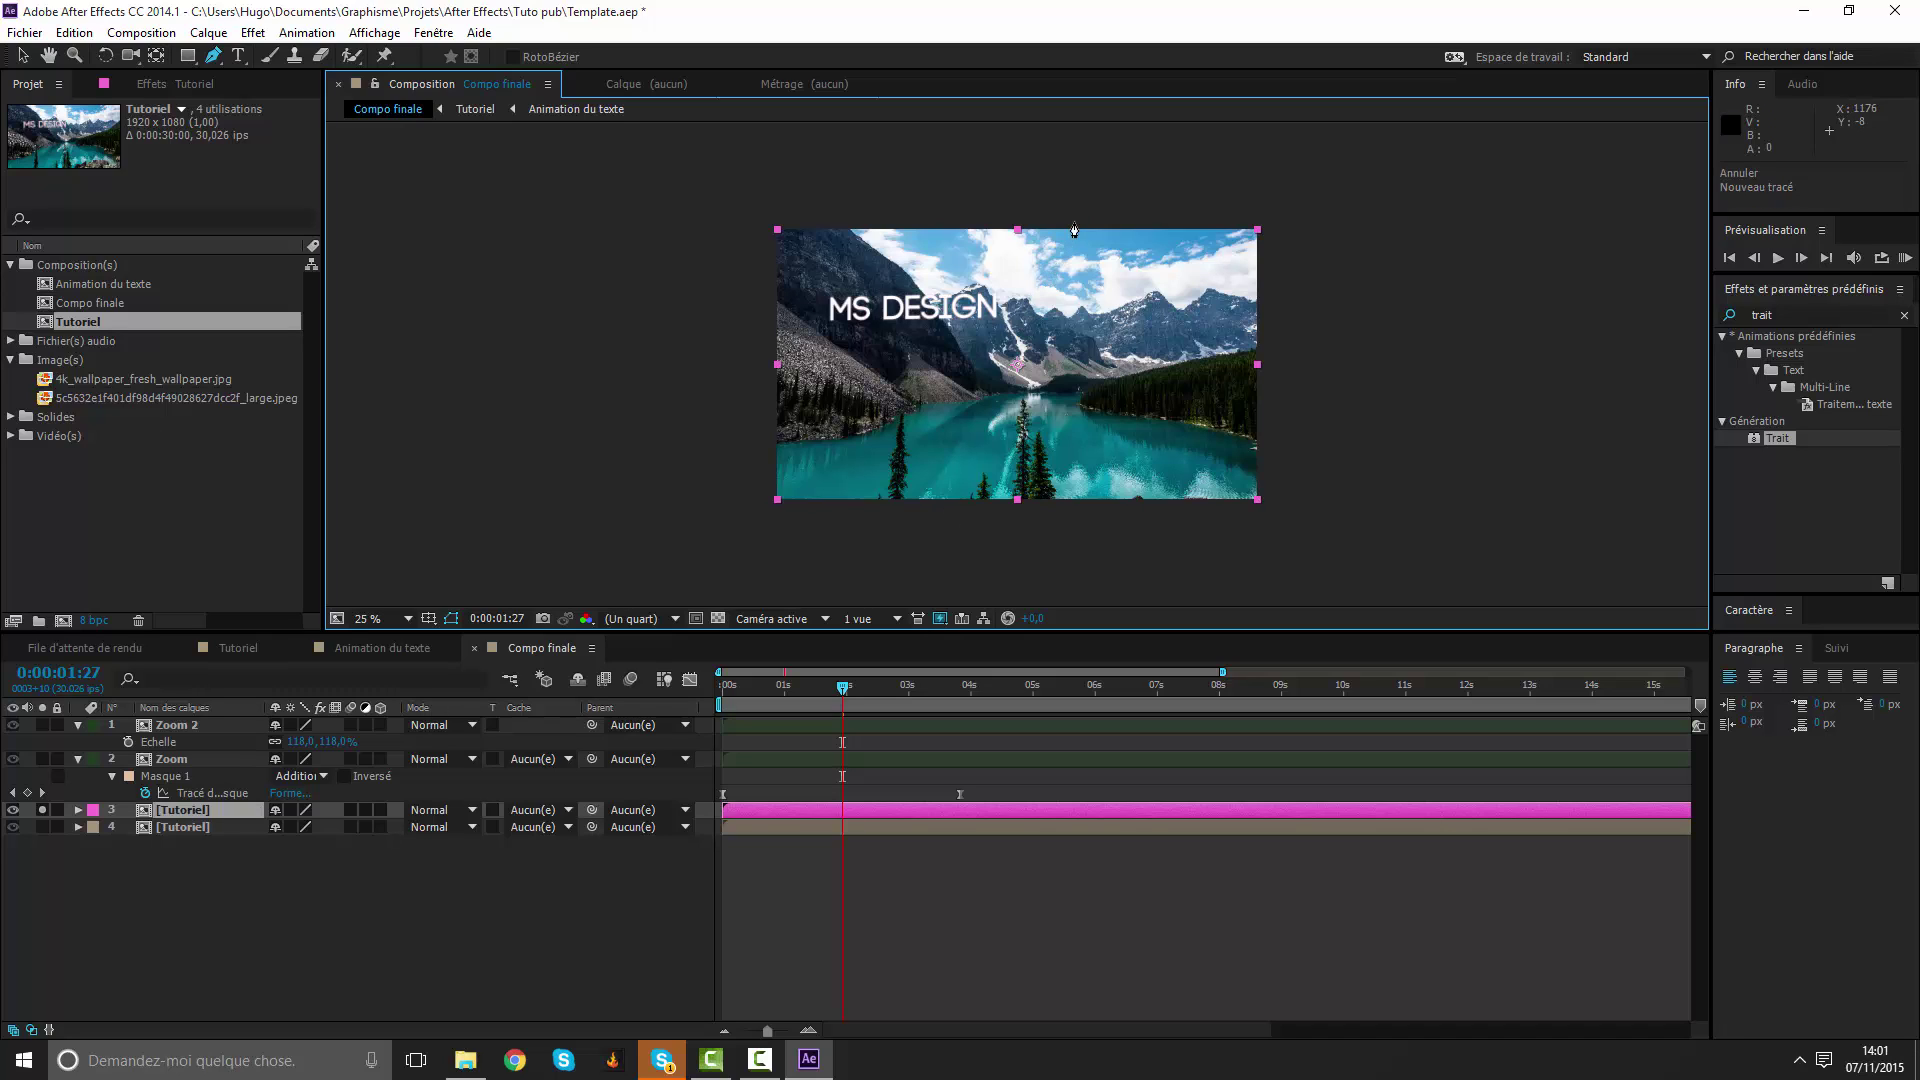
{"action": "left_click", "coordinate": [1075, 222]}
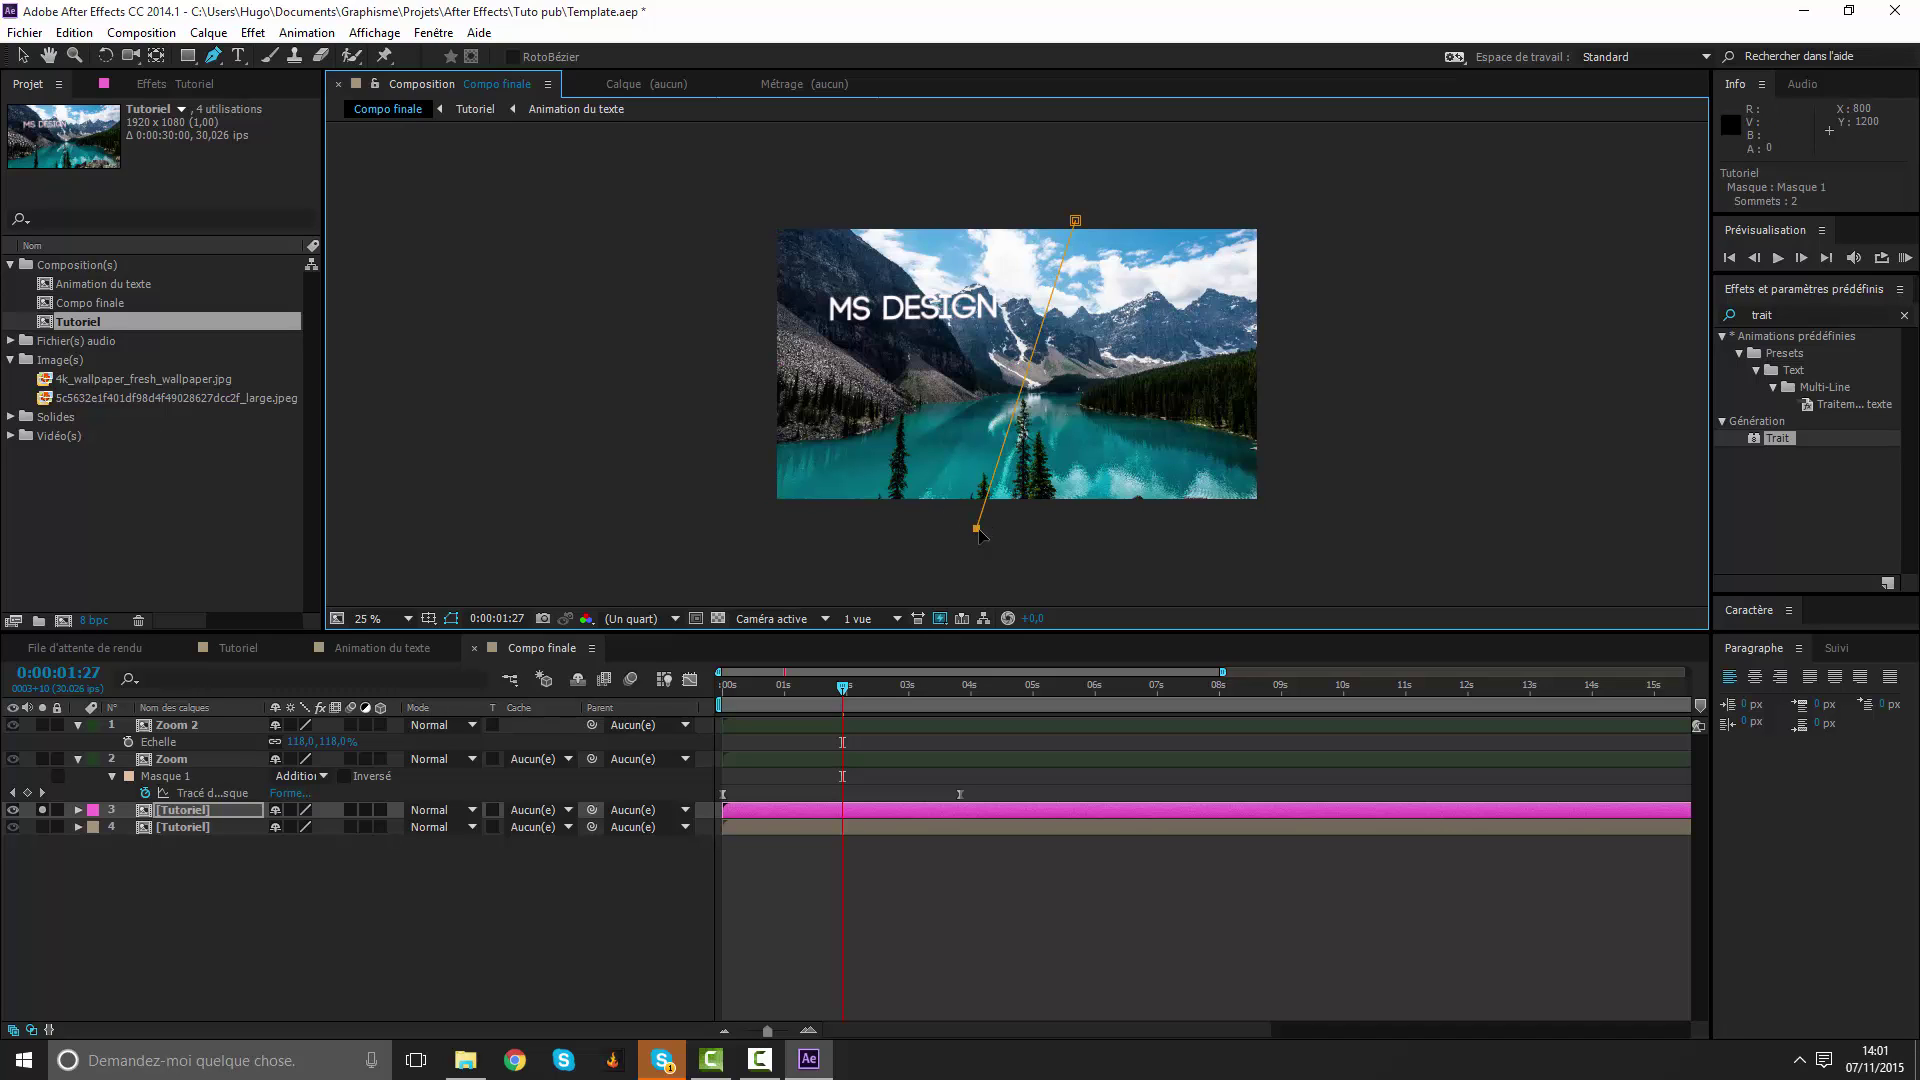
{"action": "left_click", "coordinate": [1206, 225]}
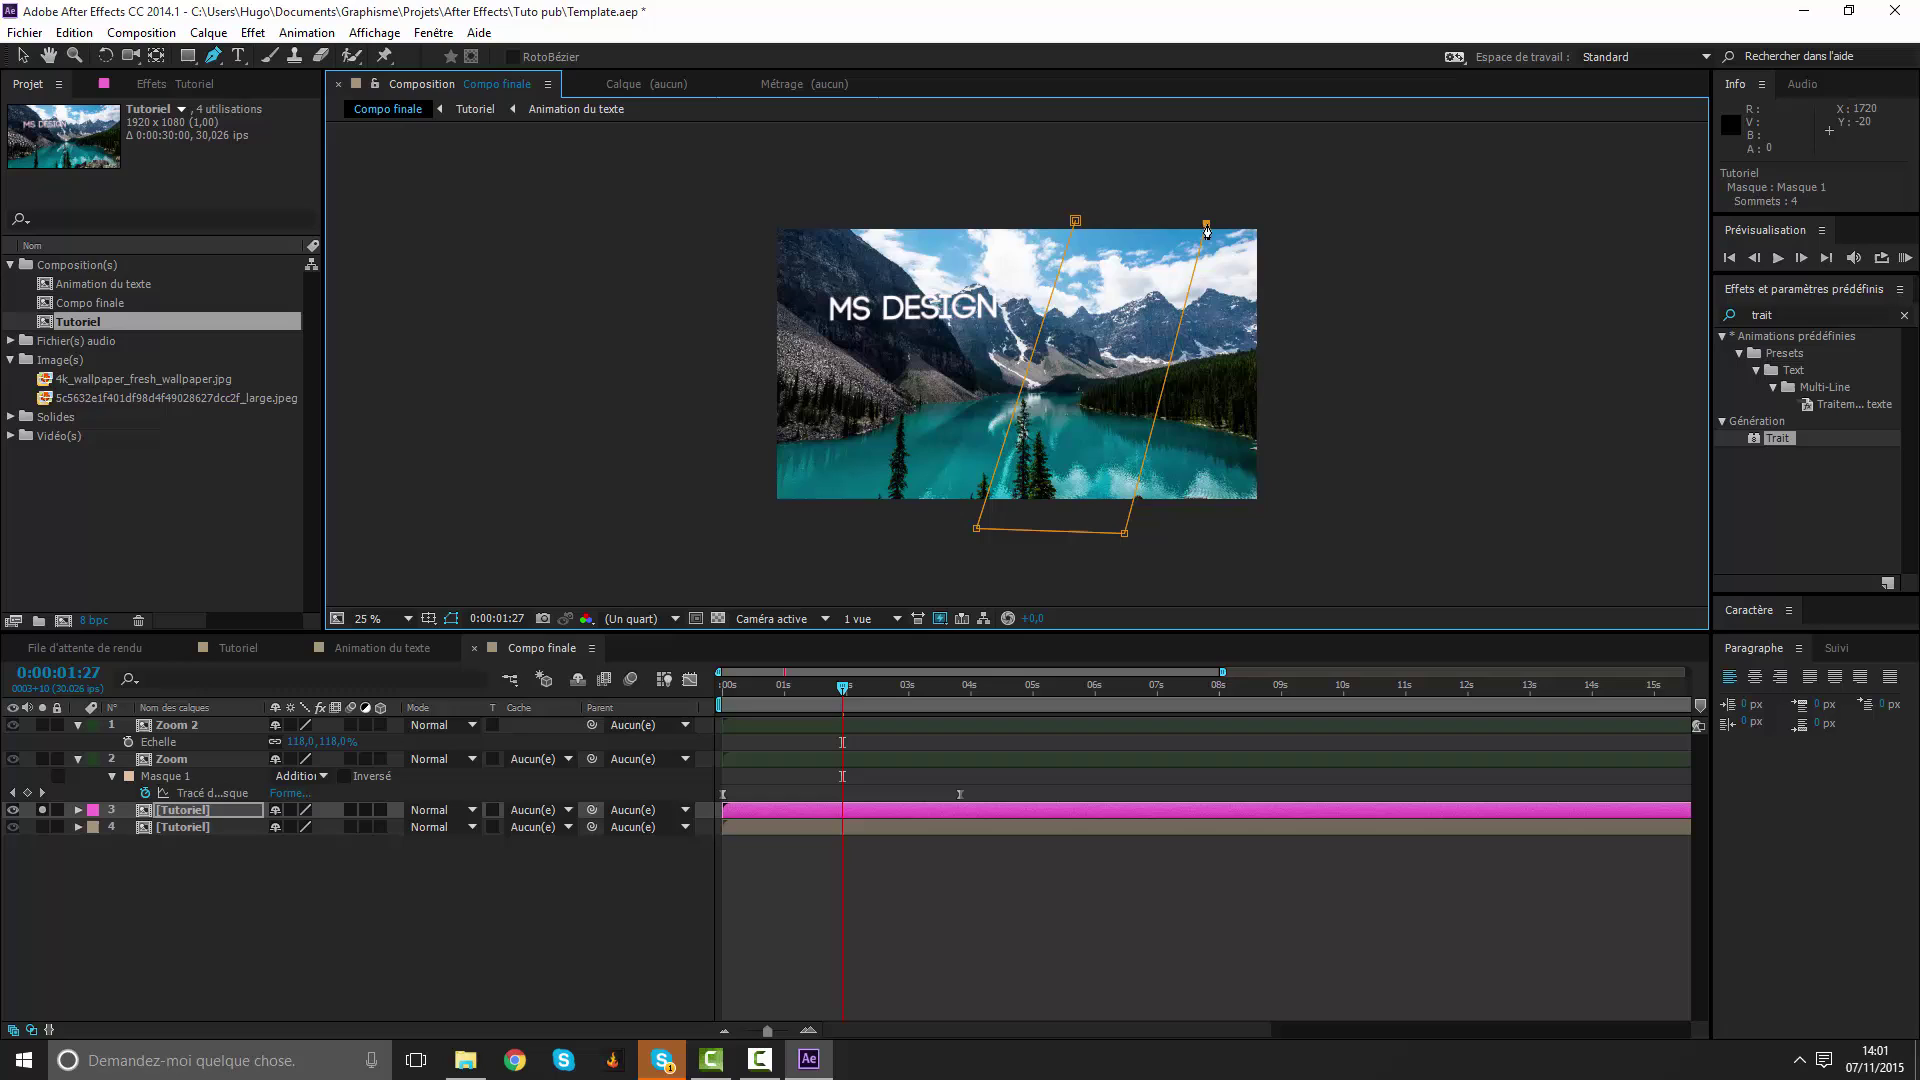
{"action": "left_click", "coordinate": [1074, 224]}
Refine the mask's corners and select the old Effects & Presets search term.
{"action": "left_click_drag", "start_coordinate": [1205, 223], "coordinate": [1223, 220]}
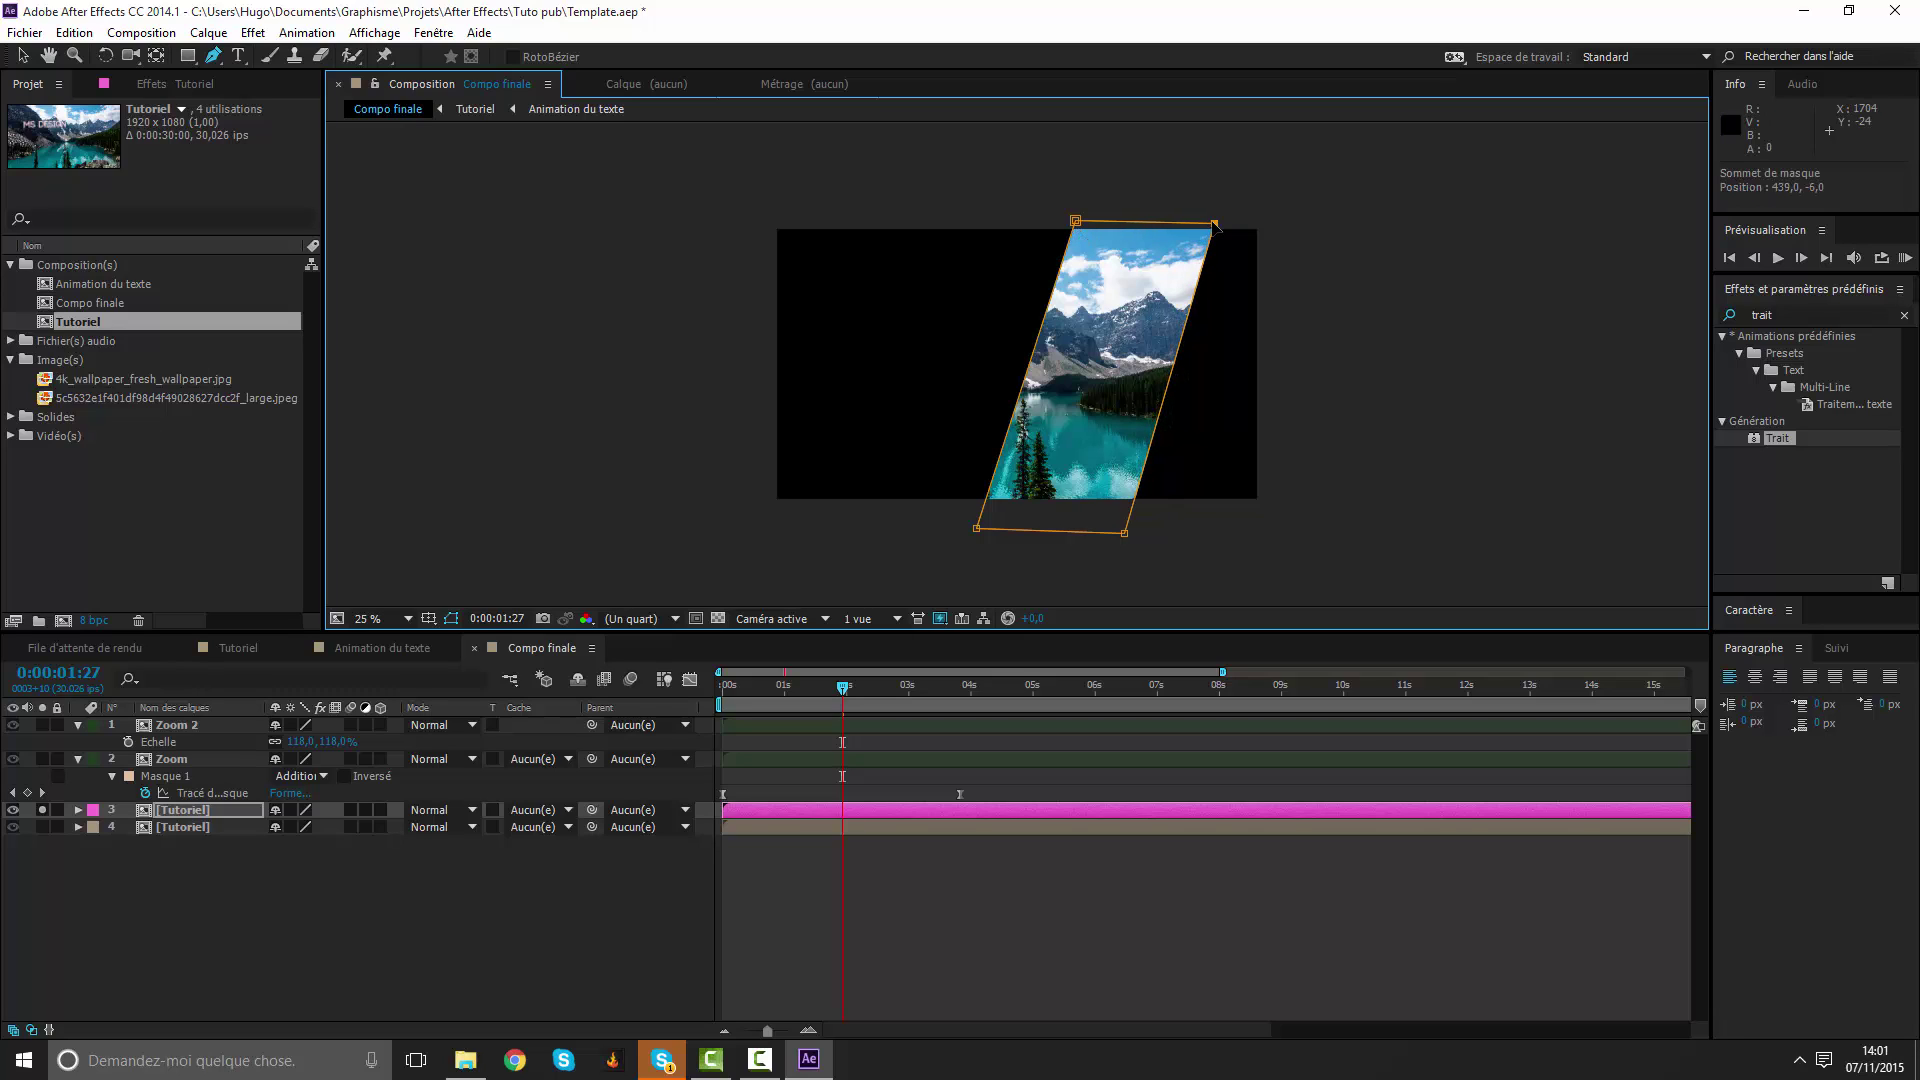
{"action": "left_click", "coordinate": [923, 758]}
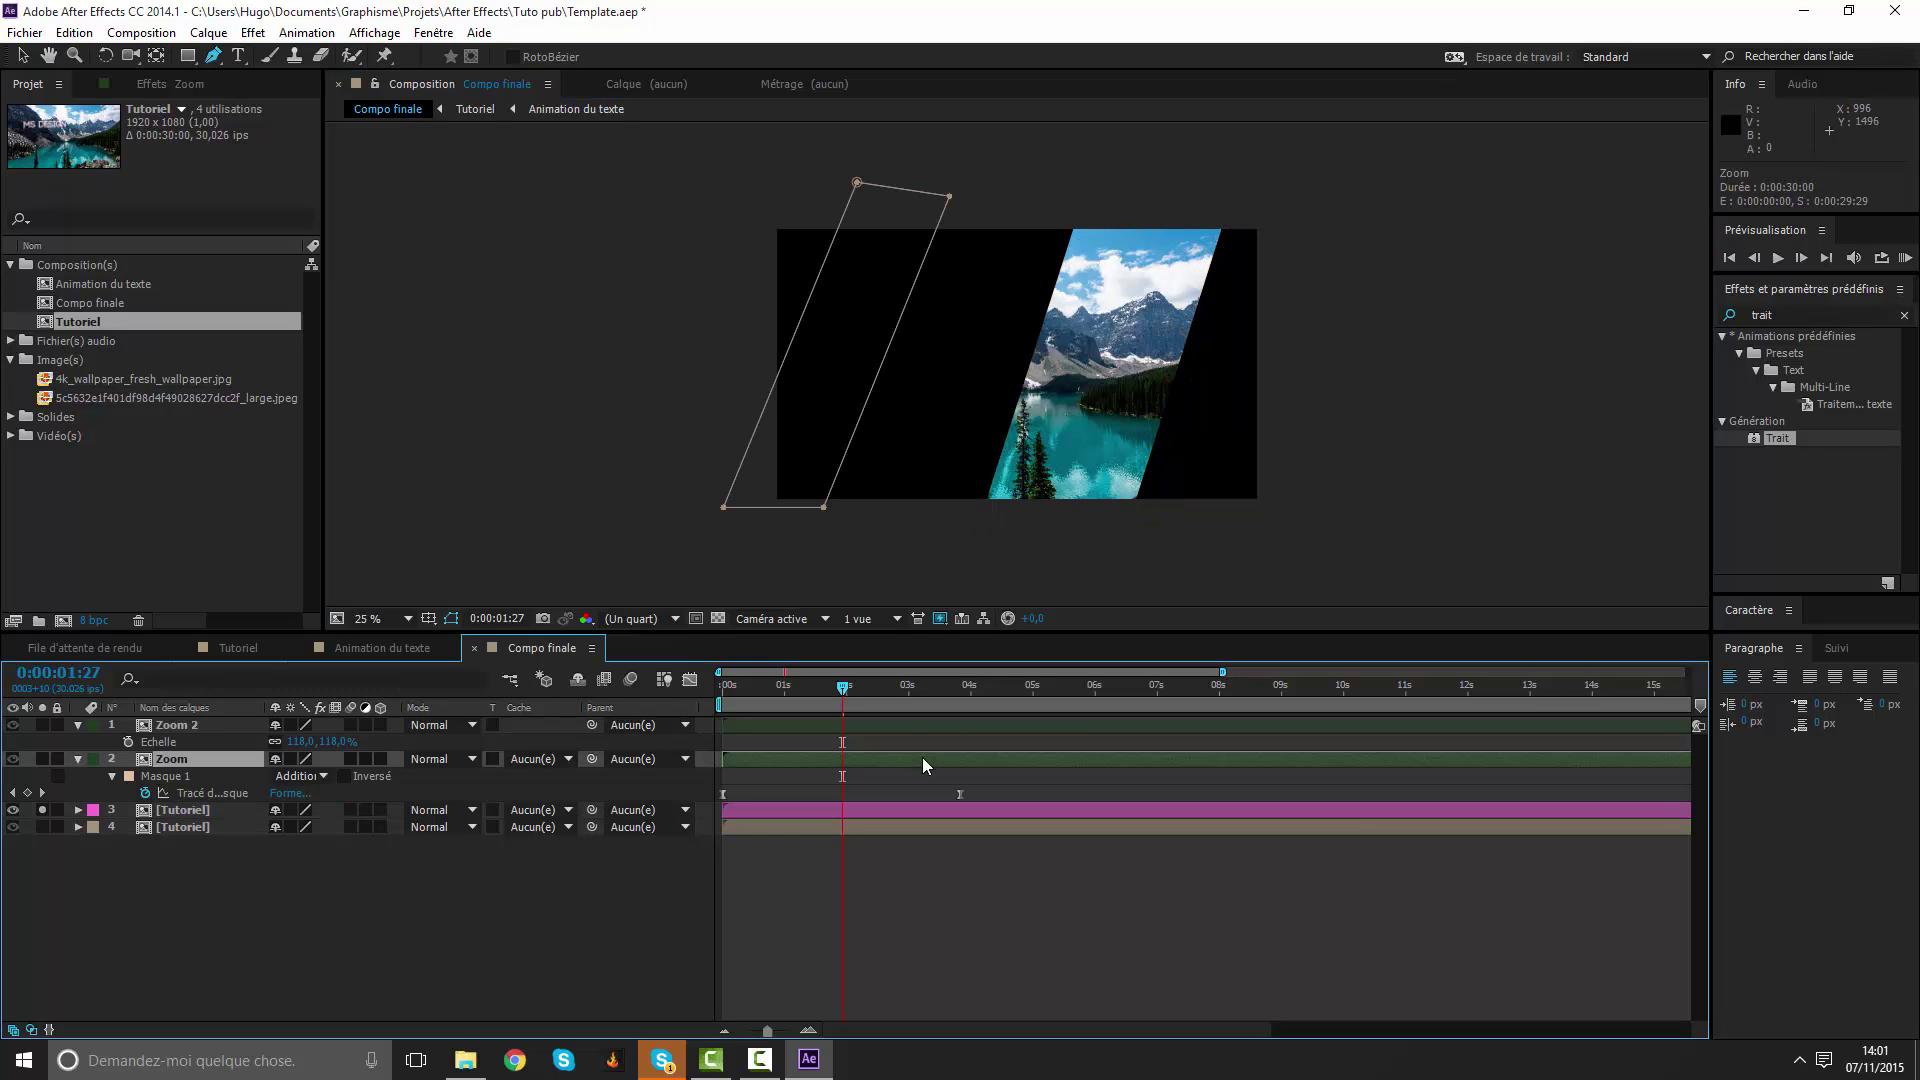
{"action": "left_click", "coordinate": [918, 808]}
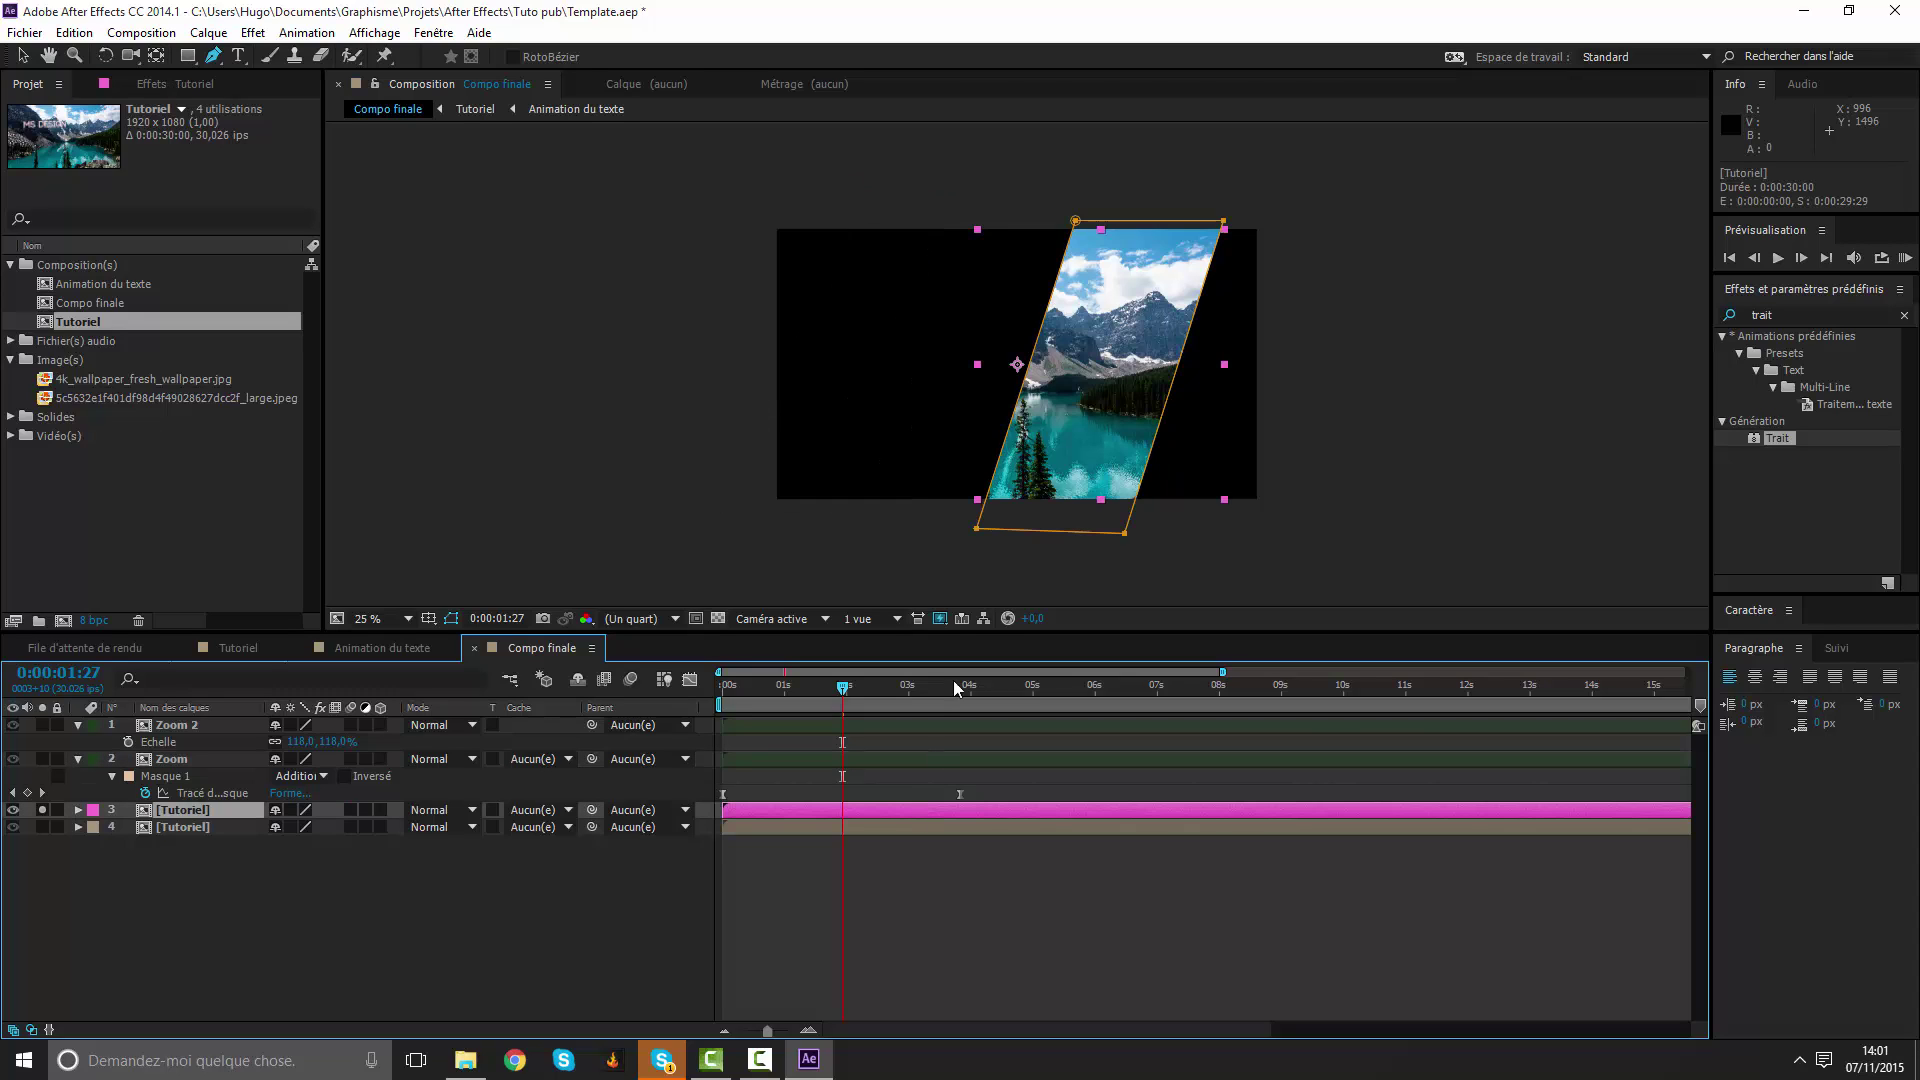
{"action": "left_click_drag", "start_coordinate": [982, 529], "coordinate": [963, 529]}
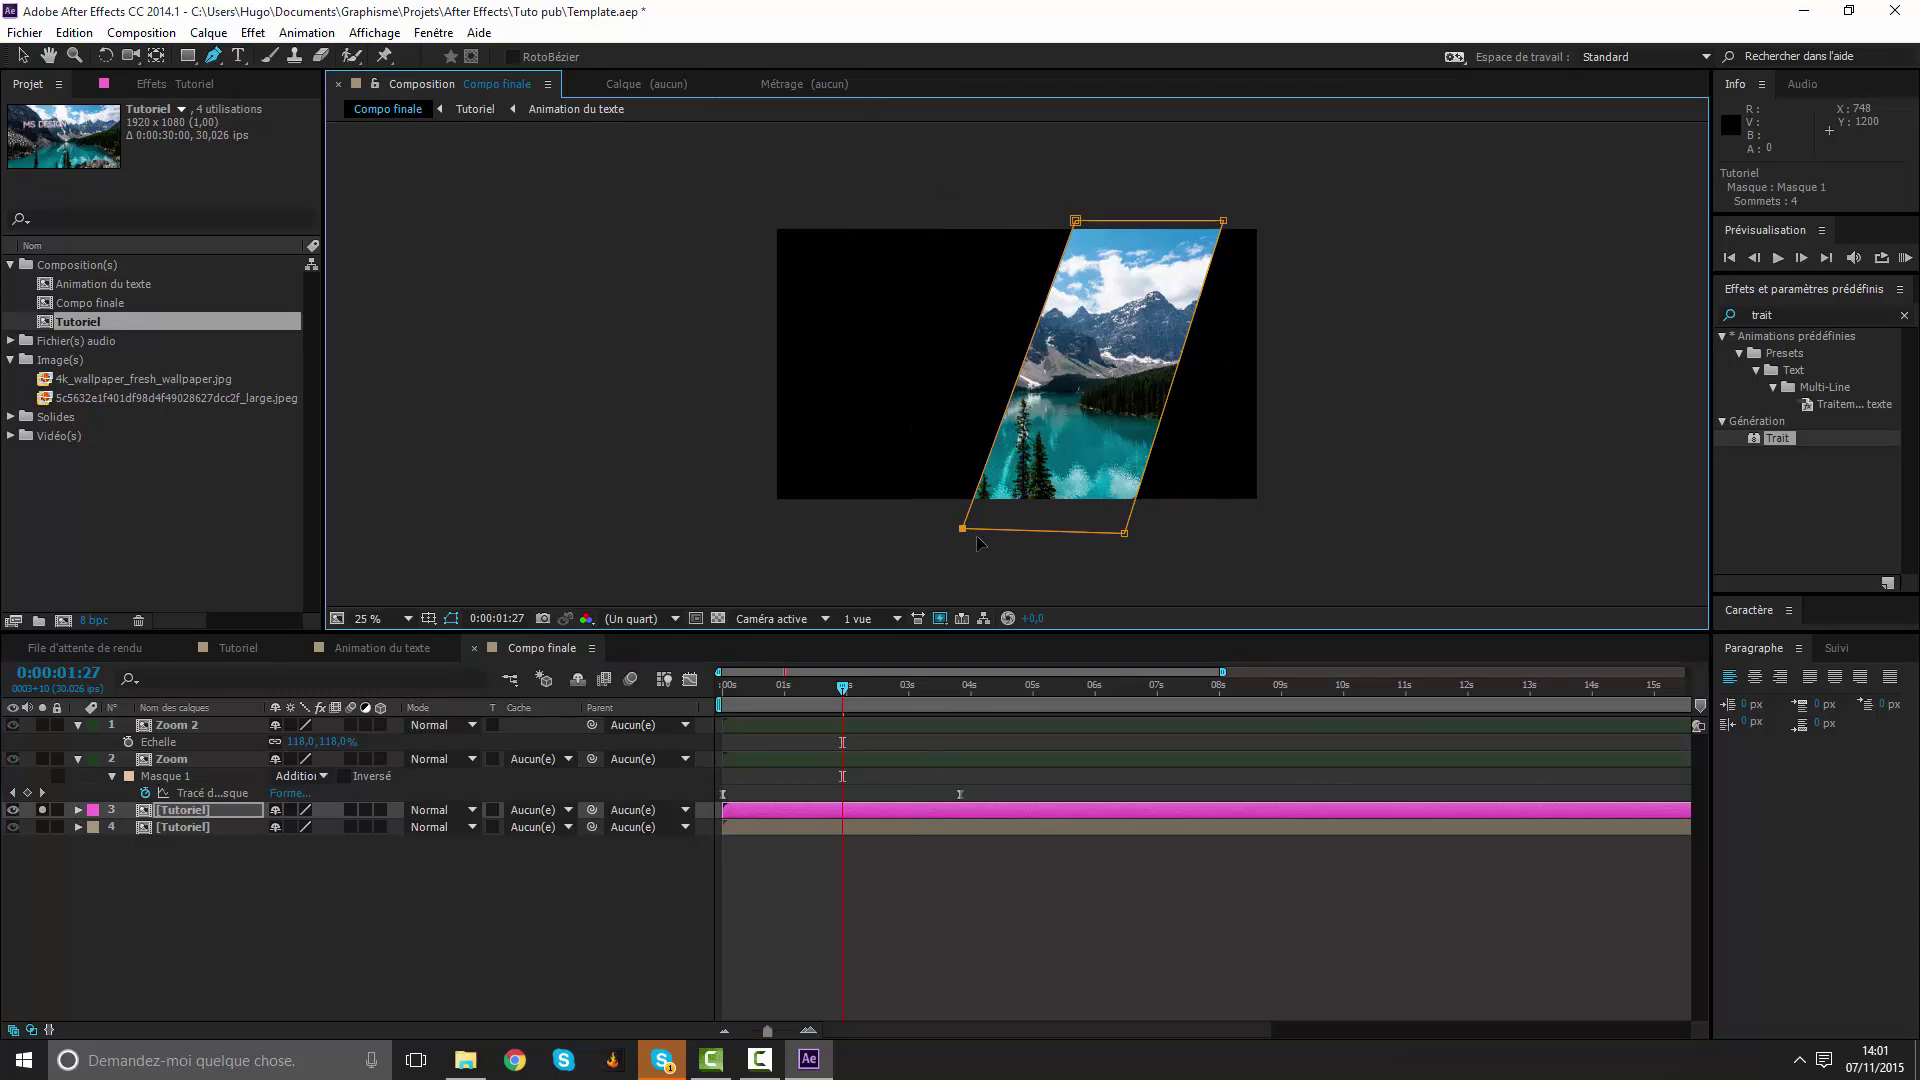
{"action": "left_click_drag", "start_coordinate": [1126, 534], "coordinate": [1116, 528]}
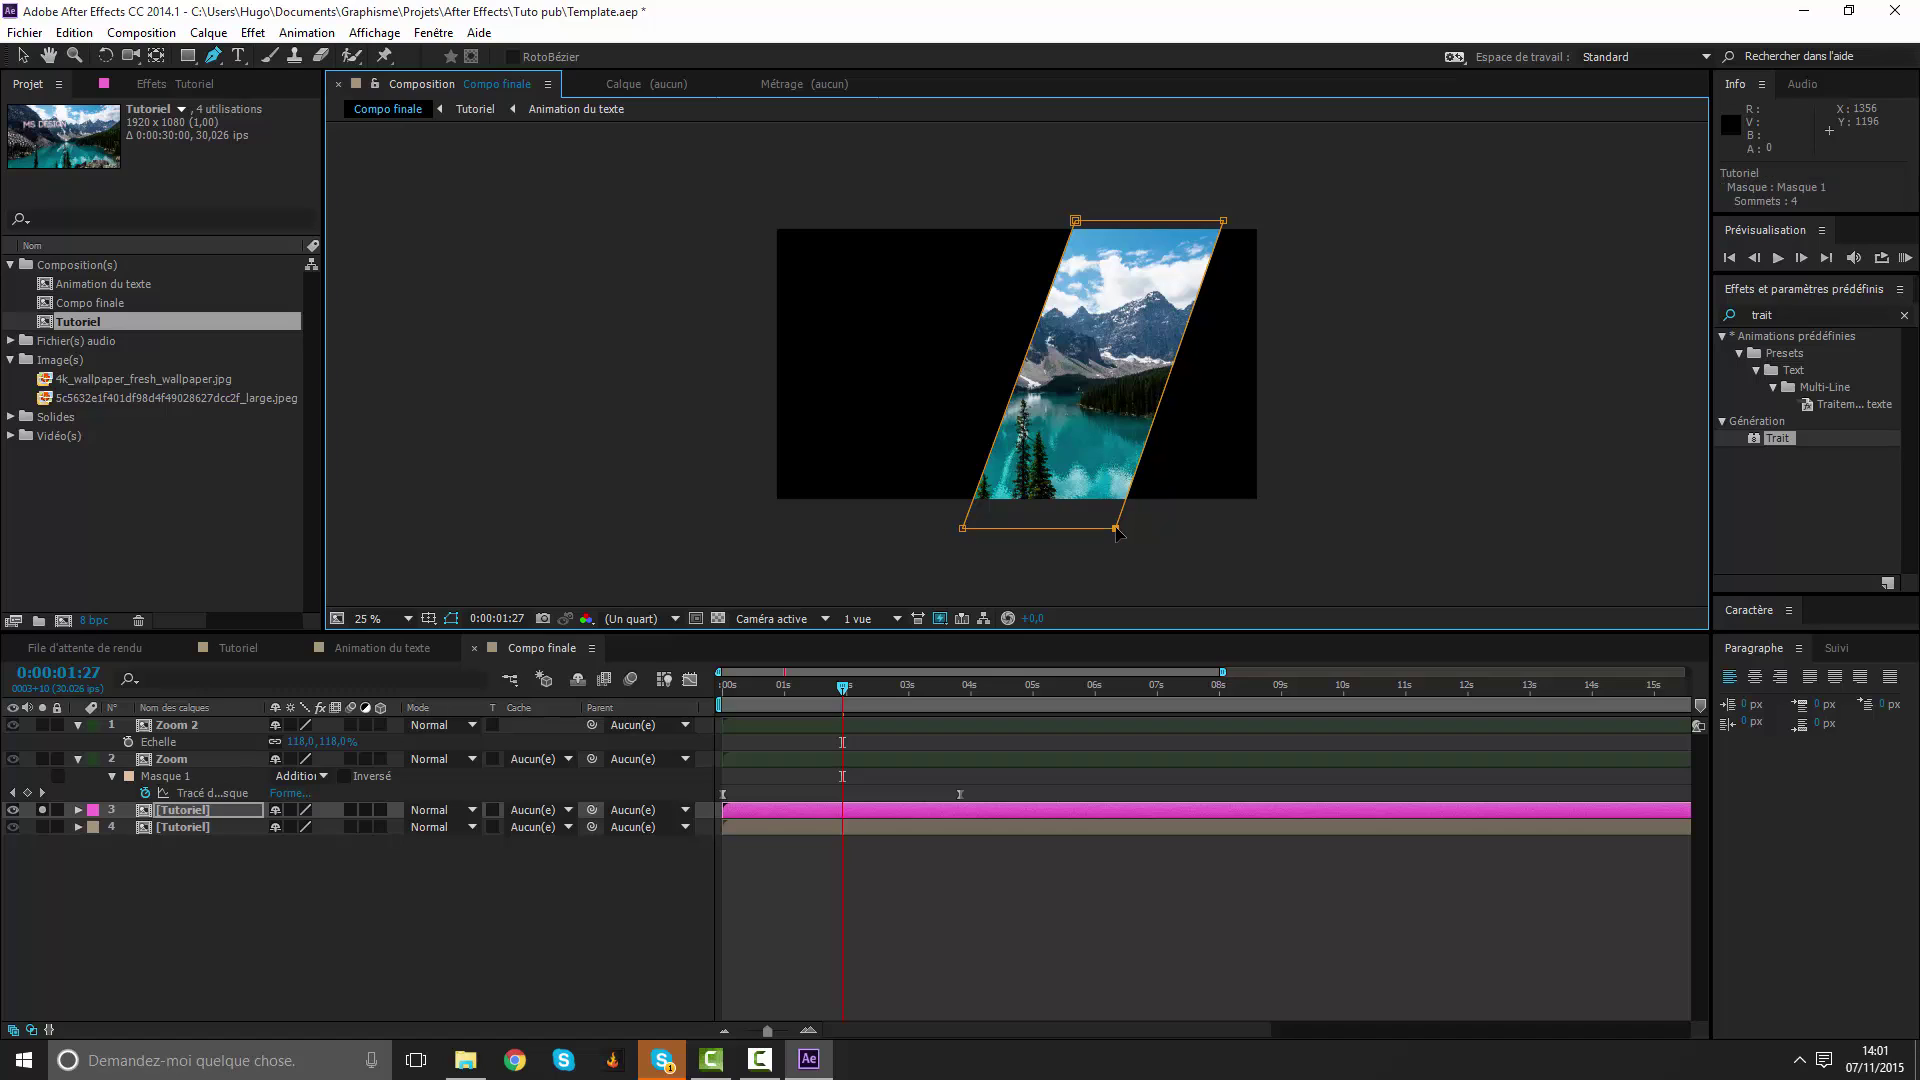
{"action": "left_click", "coordinate": [1794, 318]}
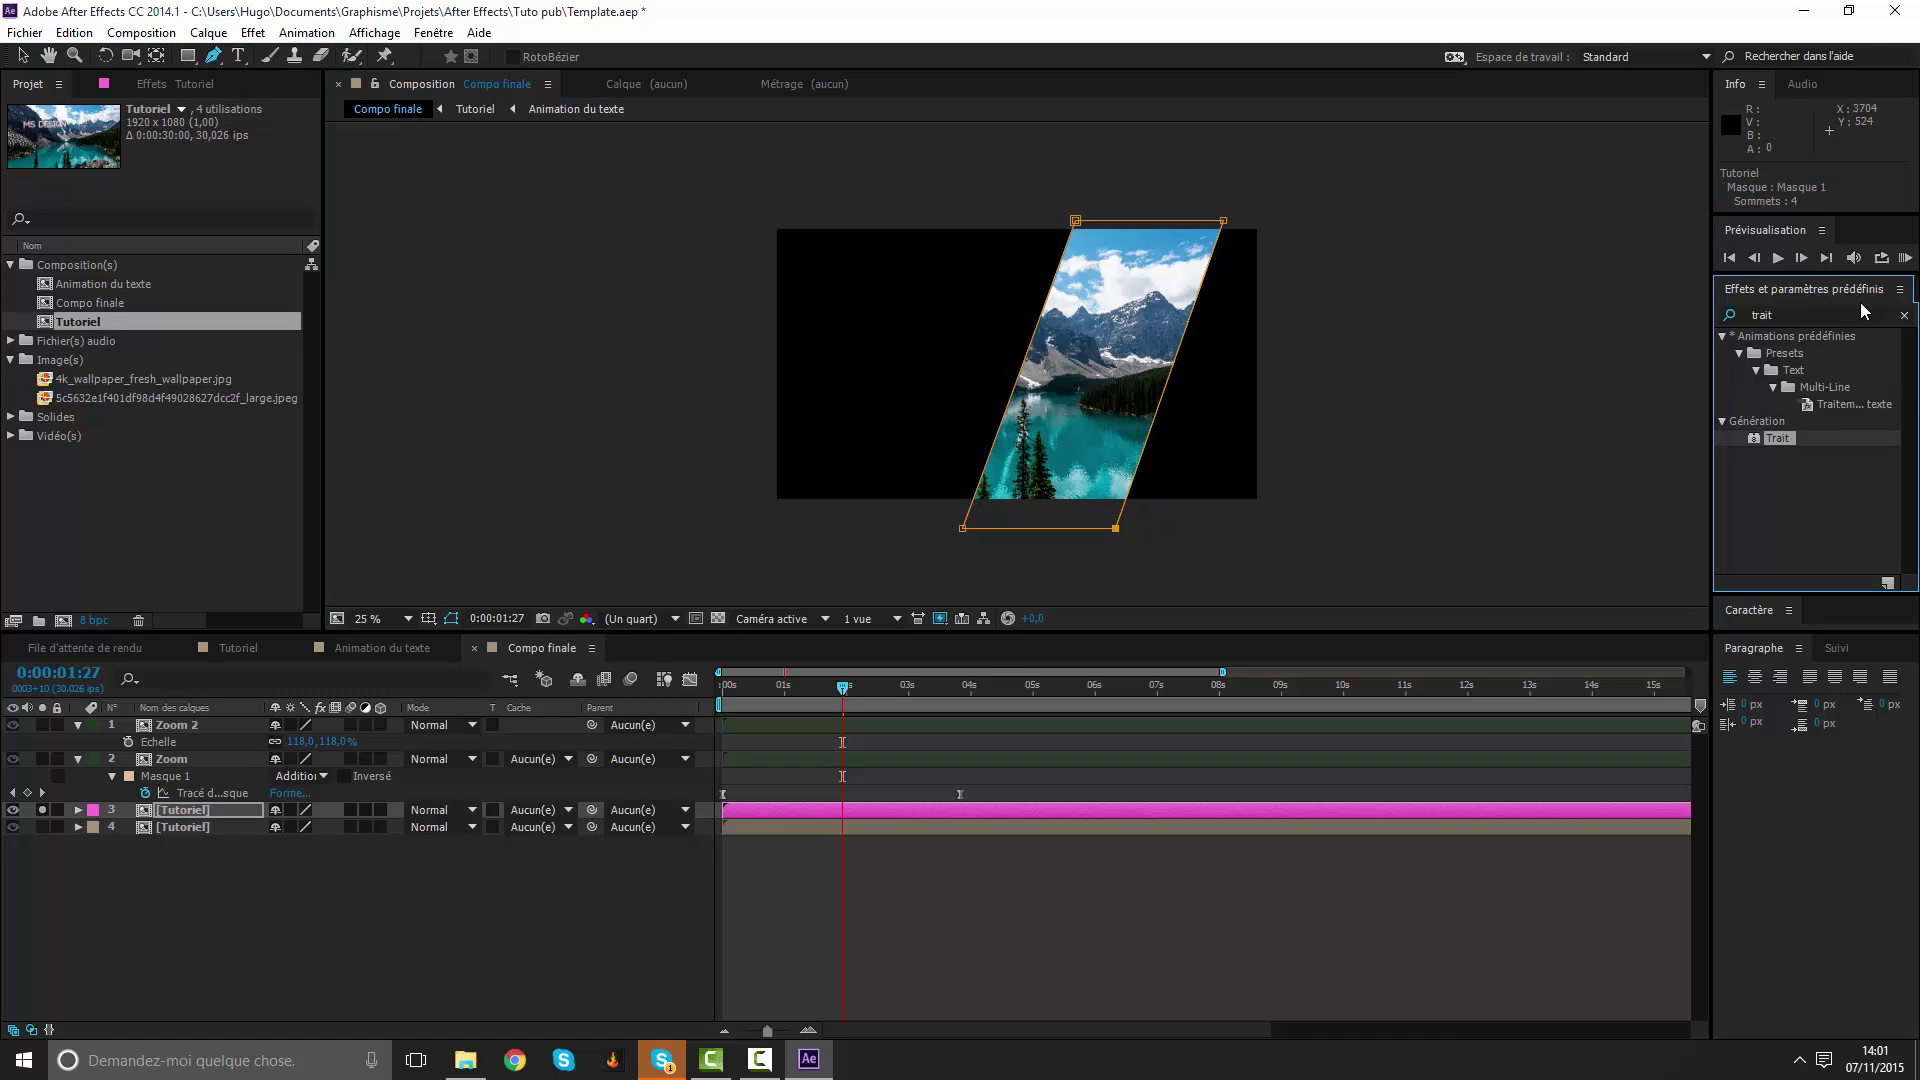
{"action": "left_click", "coordinate": [1753, 313]}
Search 'noir et' and apply Noir et blanc to the Tutoriel copy.
{"action": "type", "text": "noir et"}
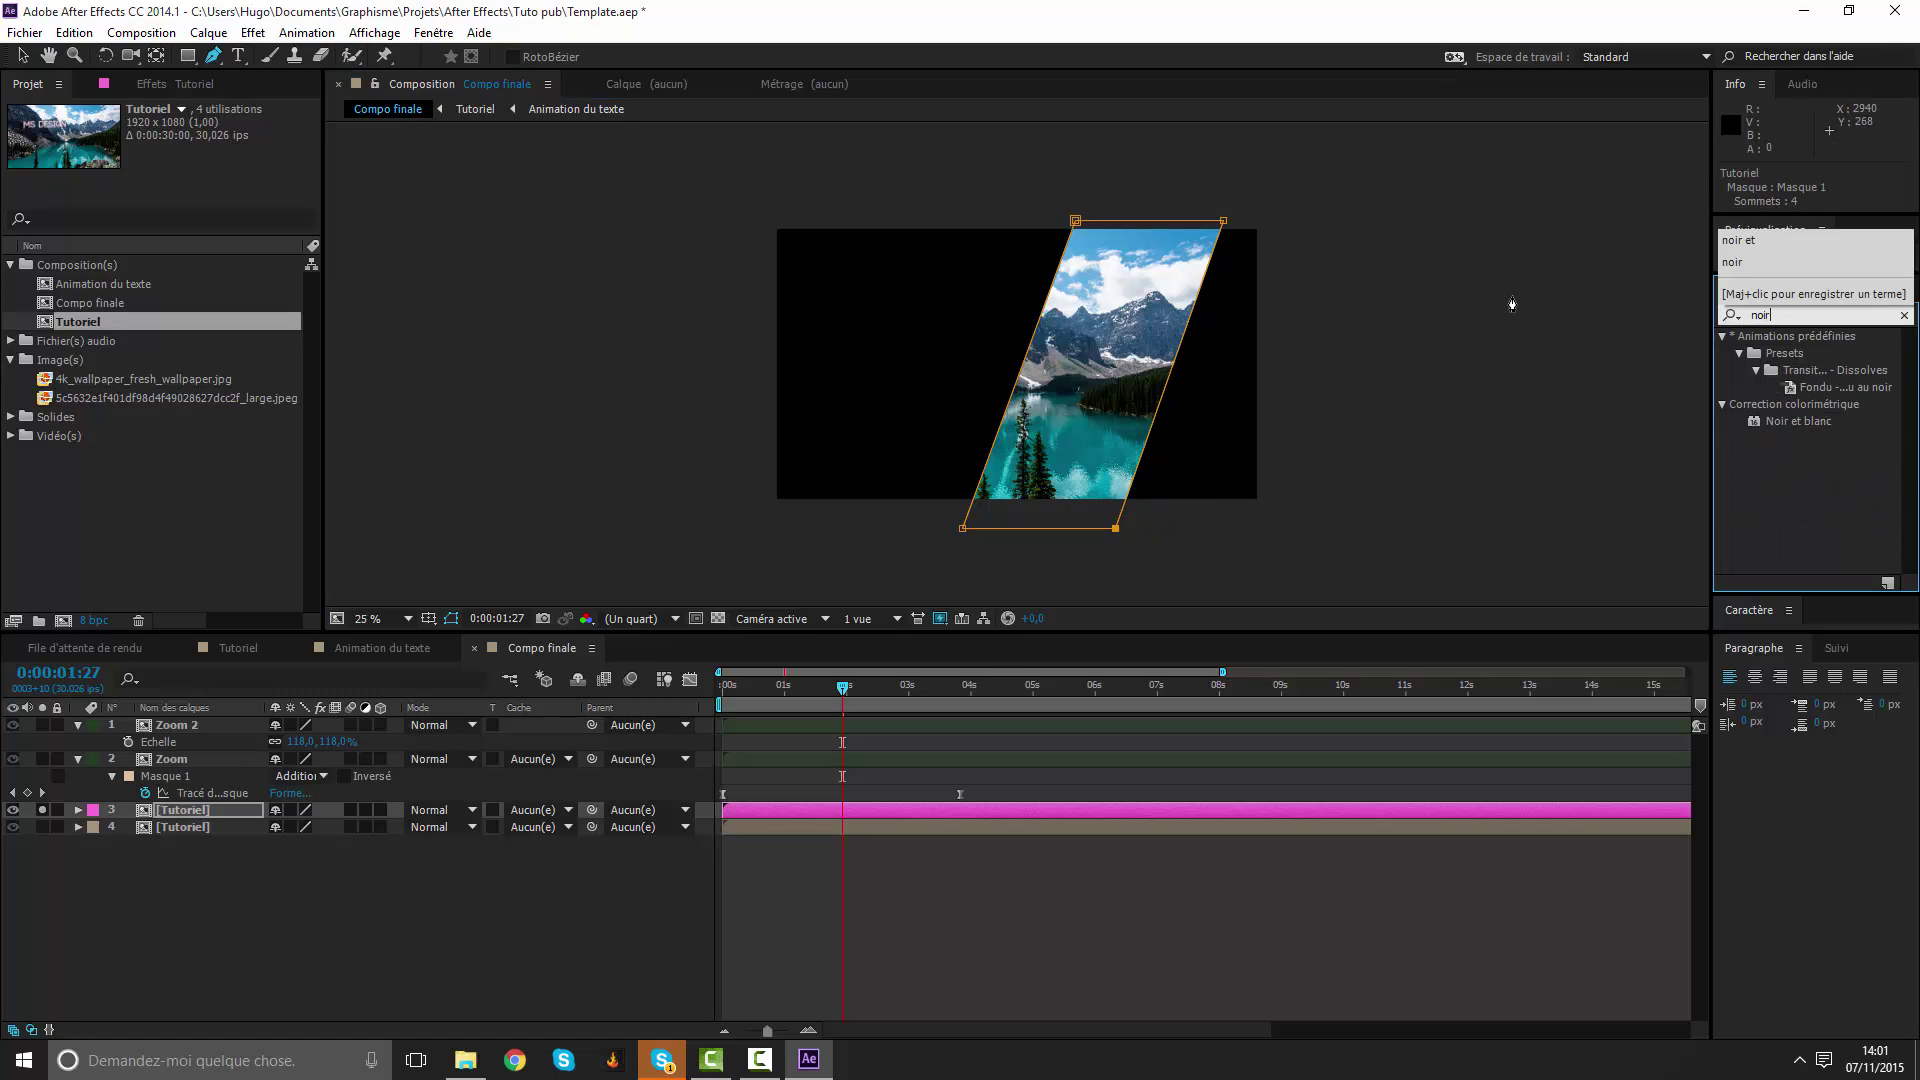
{"action": "left_click_drag", "start_coordinate": [1795, 353], "coordinate": [1100, 813]}
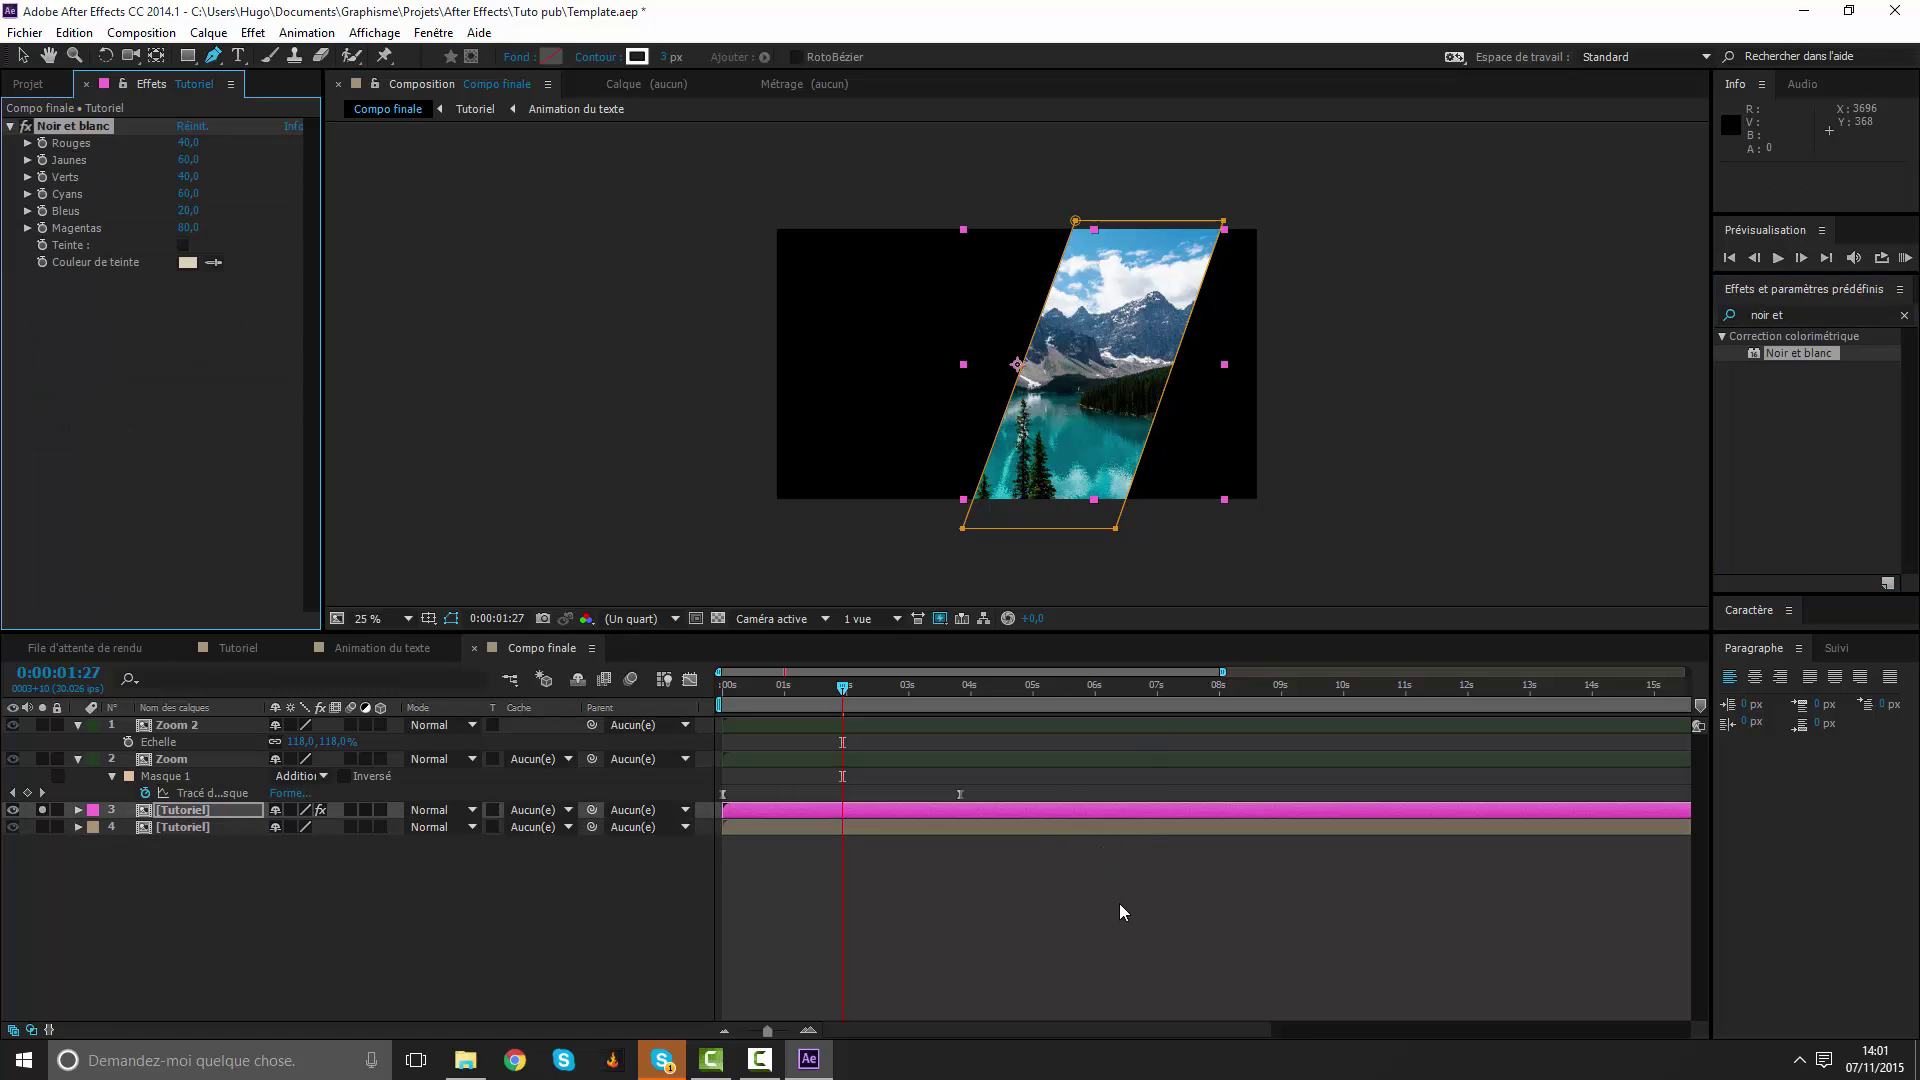
{"action": "key", "text": "v"}
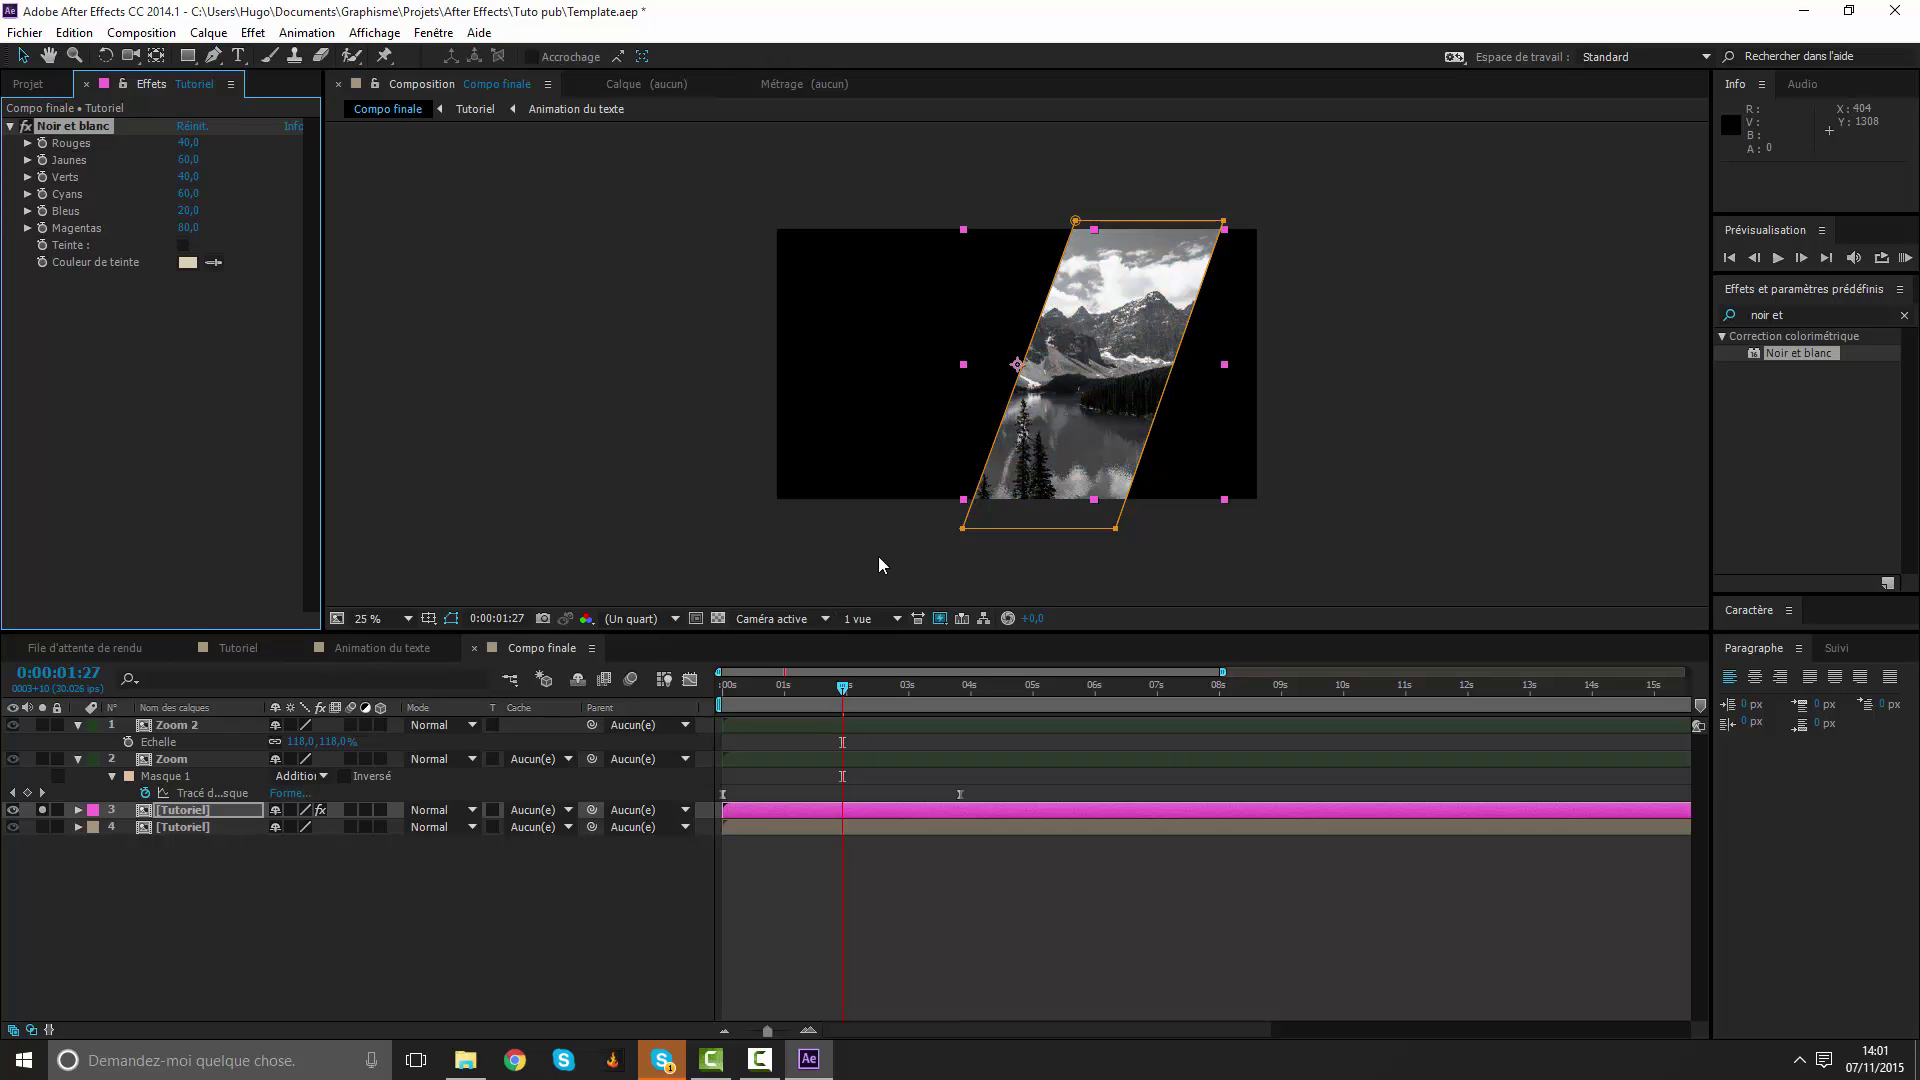
Scale the Tutoriel copy up to about 115%.
{"action": "left_click", "coordinate": [994, 921]}
{"action": "left_click", "coordinate": [958, 813]}
{"action": "key", "text": "s"}
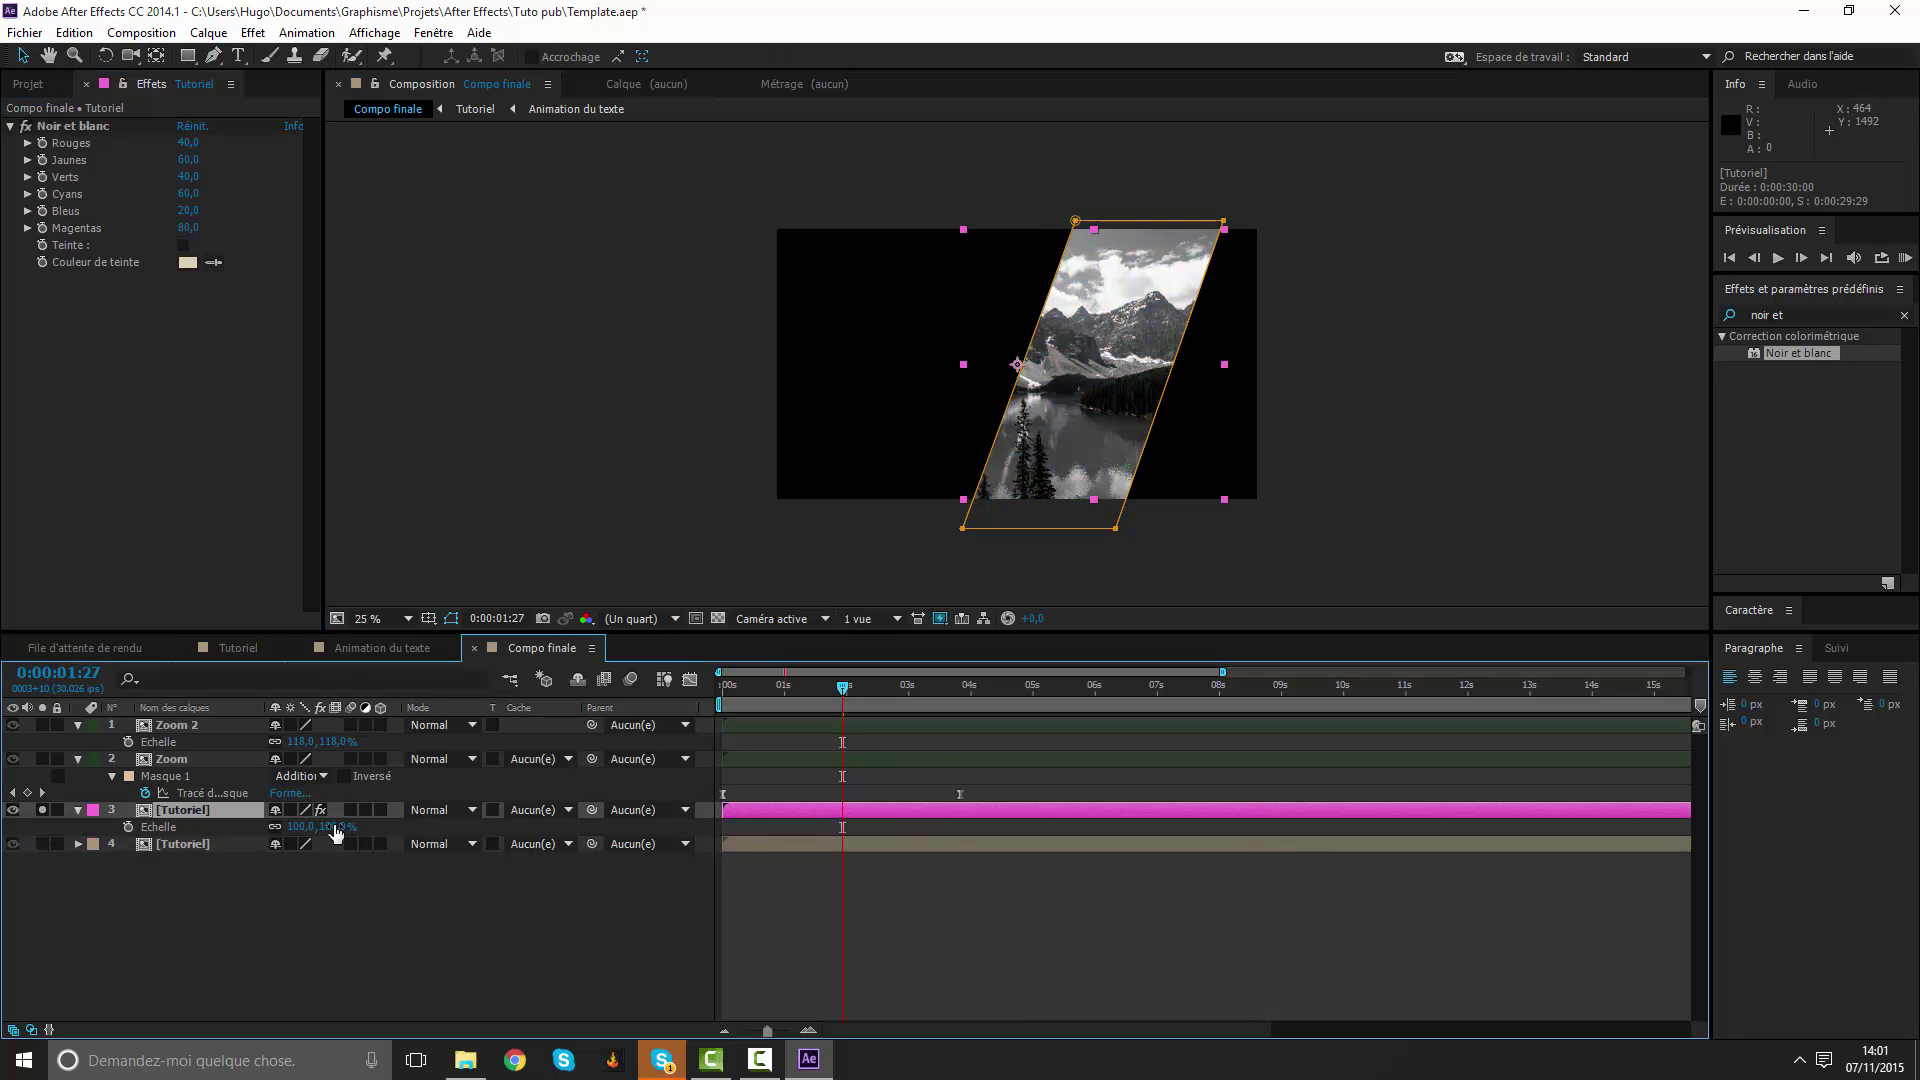
{"action": "left_click_drag", "start_coordinate": [337, 825], "coordinate": [348, 826]}
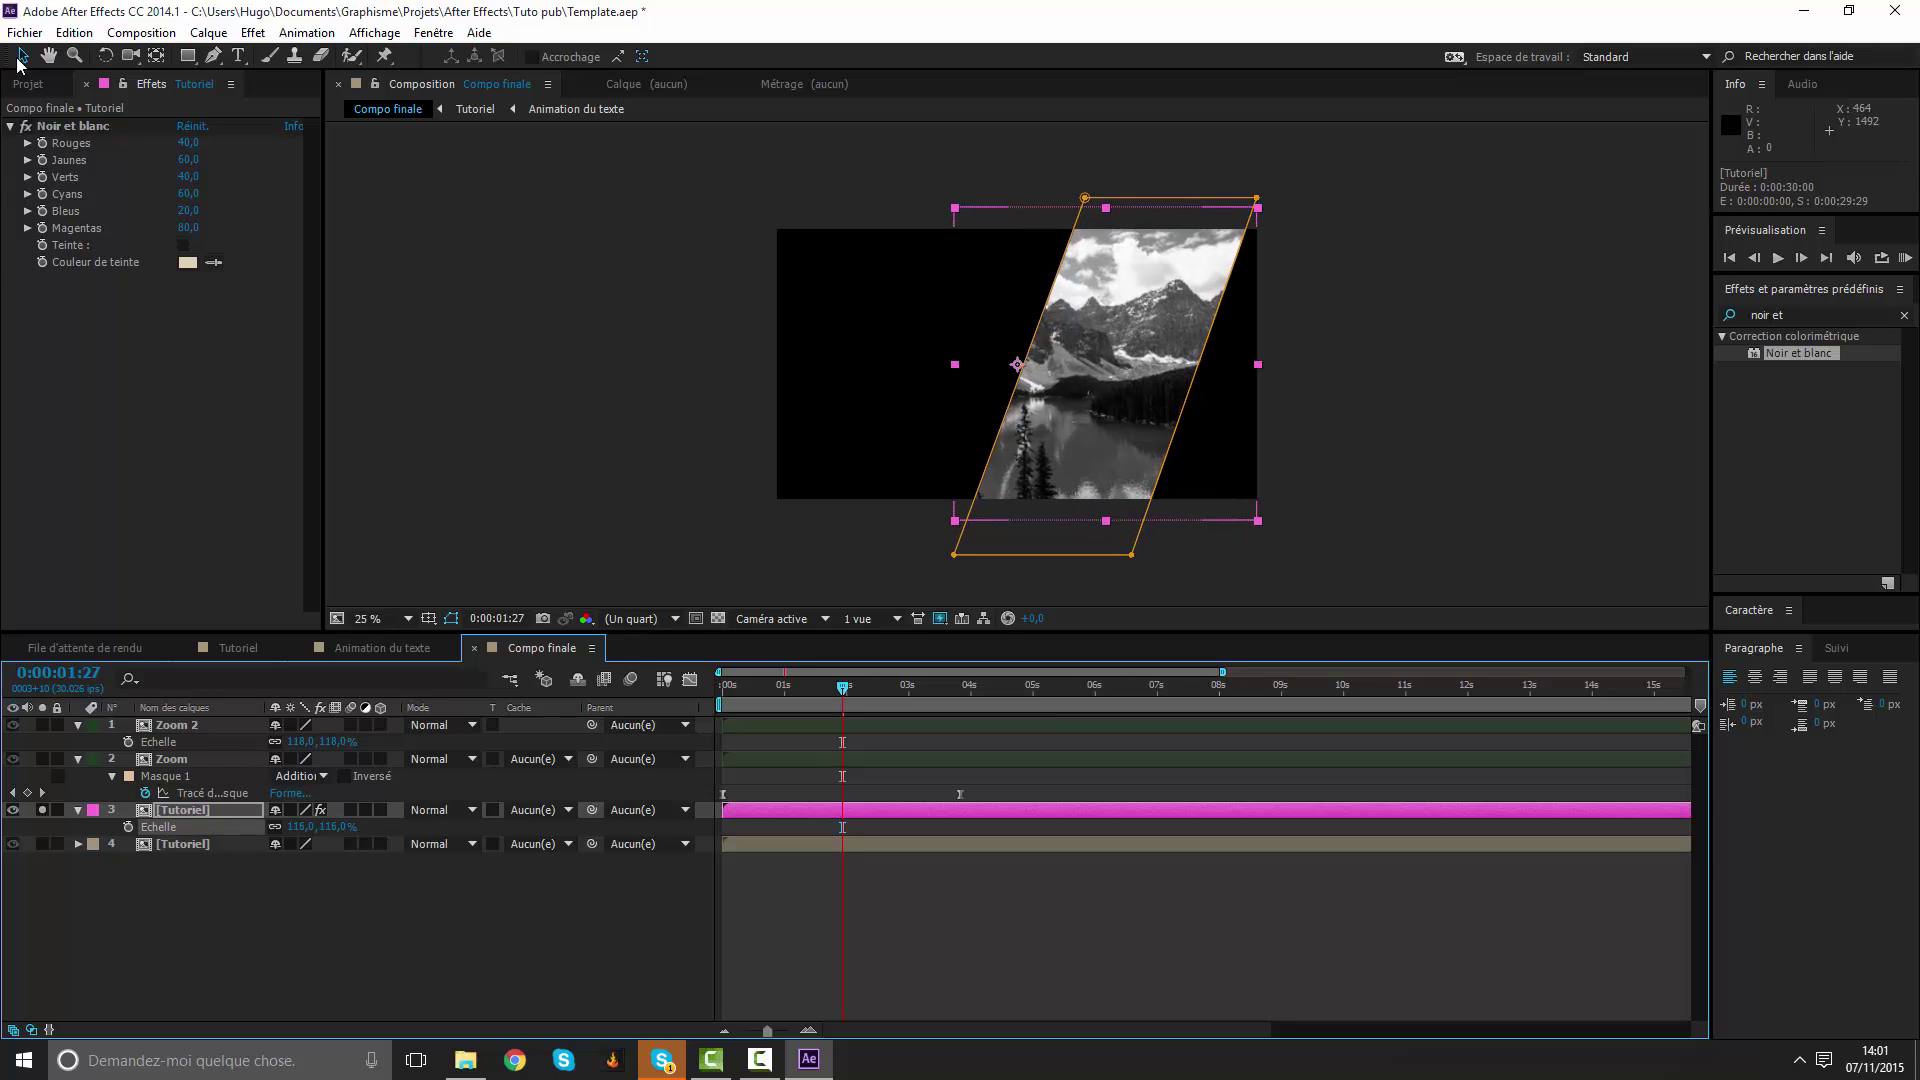
At the animation start, slide the Tutoriel copy's mask strip off to the right.
{"action": "left_click", "coordinate": [25, 32]}
{"action": "left_click", "coordinate": [166, 17]}
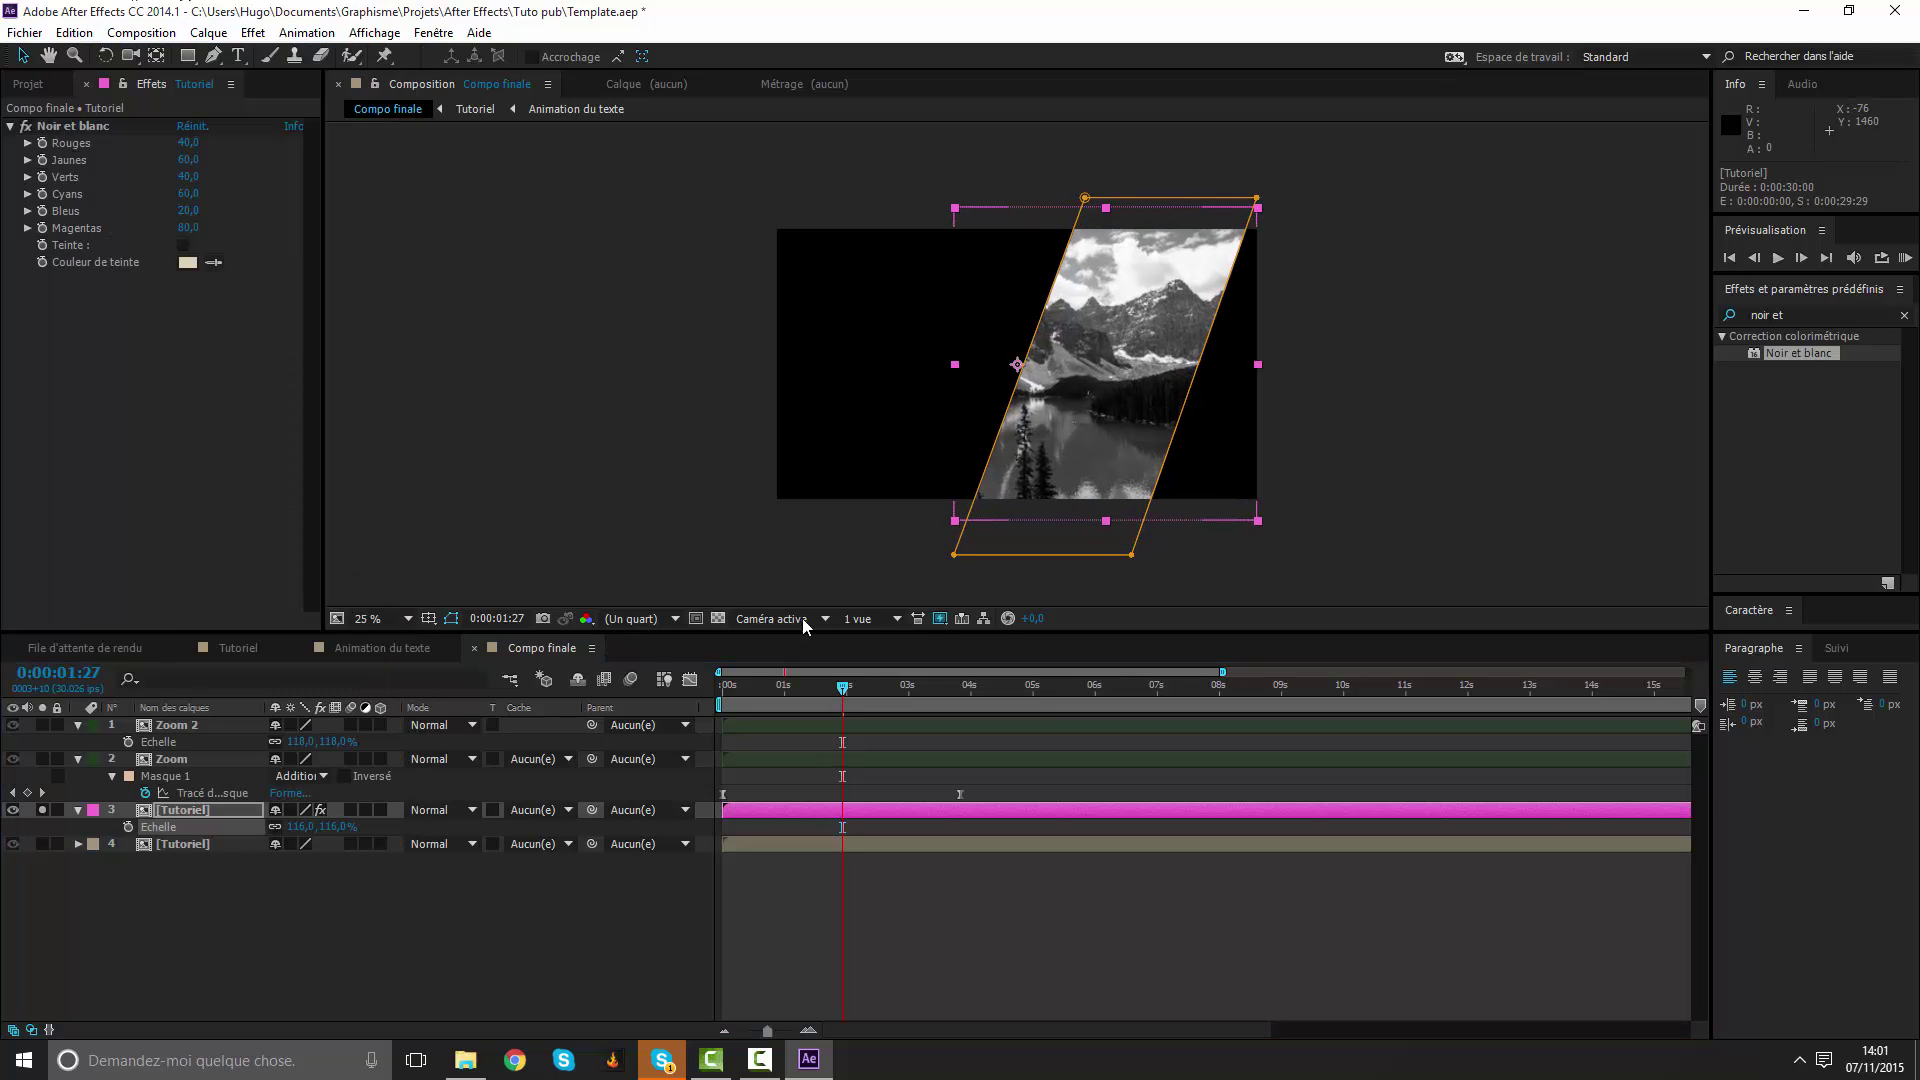
{"action": "left_click_drag", "start_coordinate": [829, 697], "coordinate": [626, 682]}
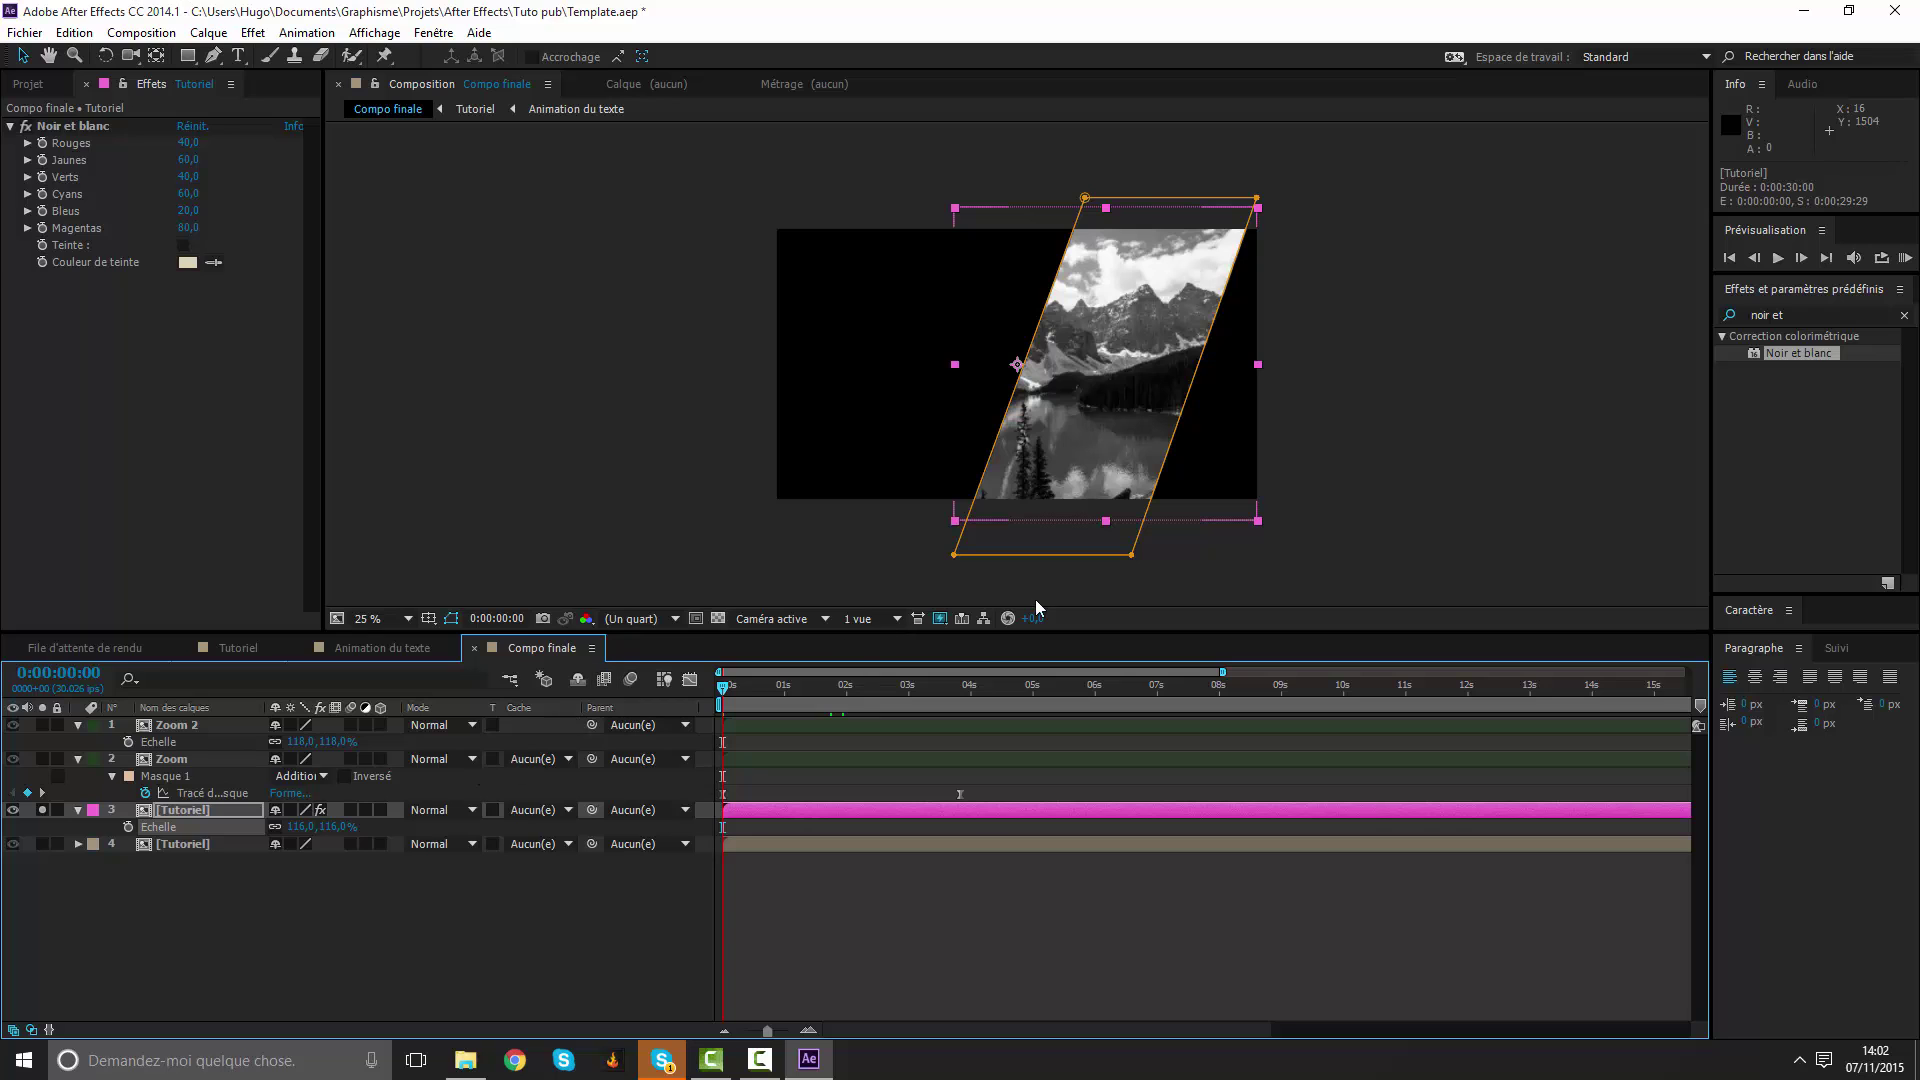
{"action": "key", "text": "m"}
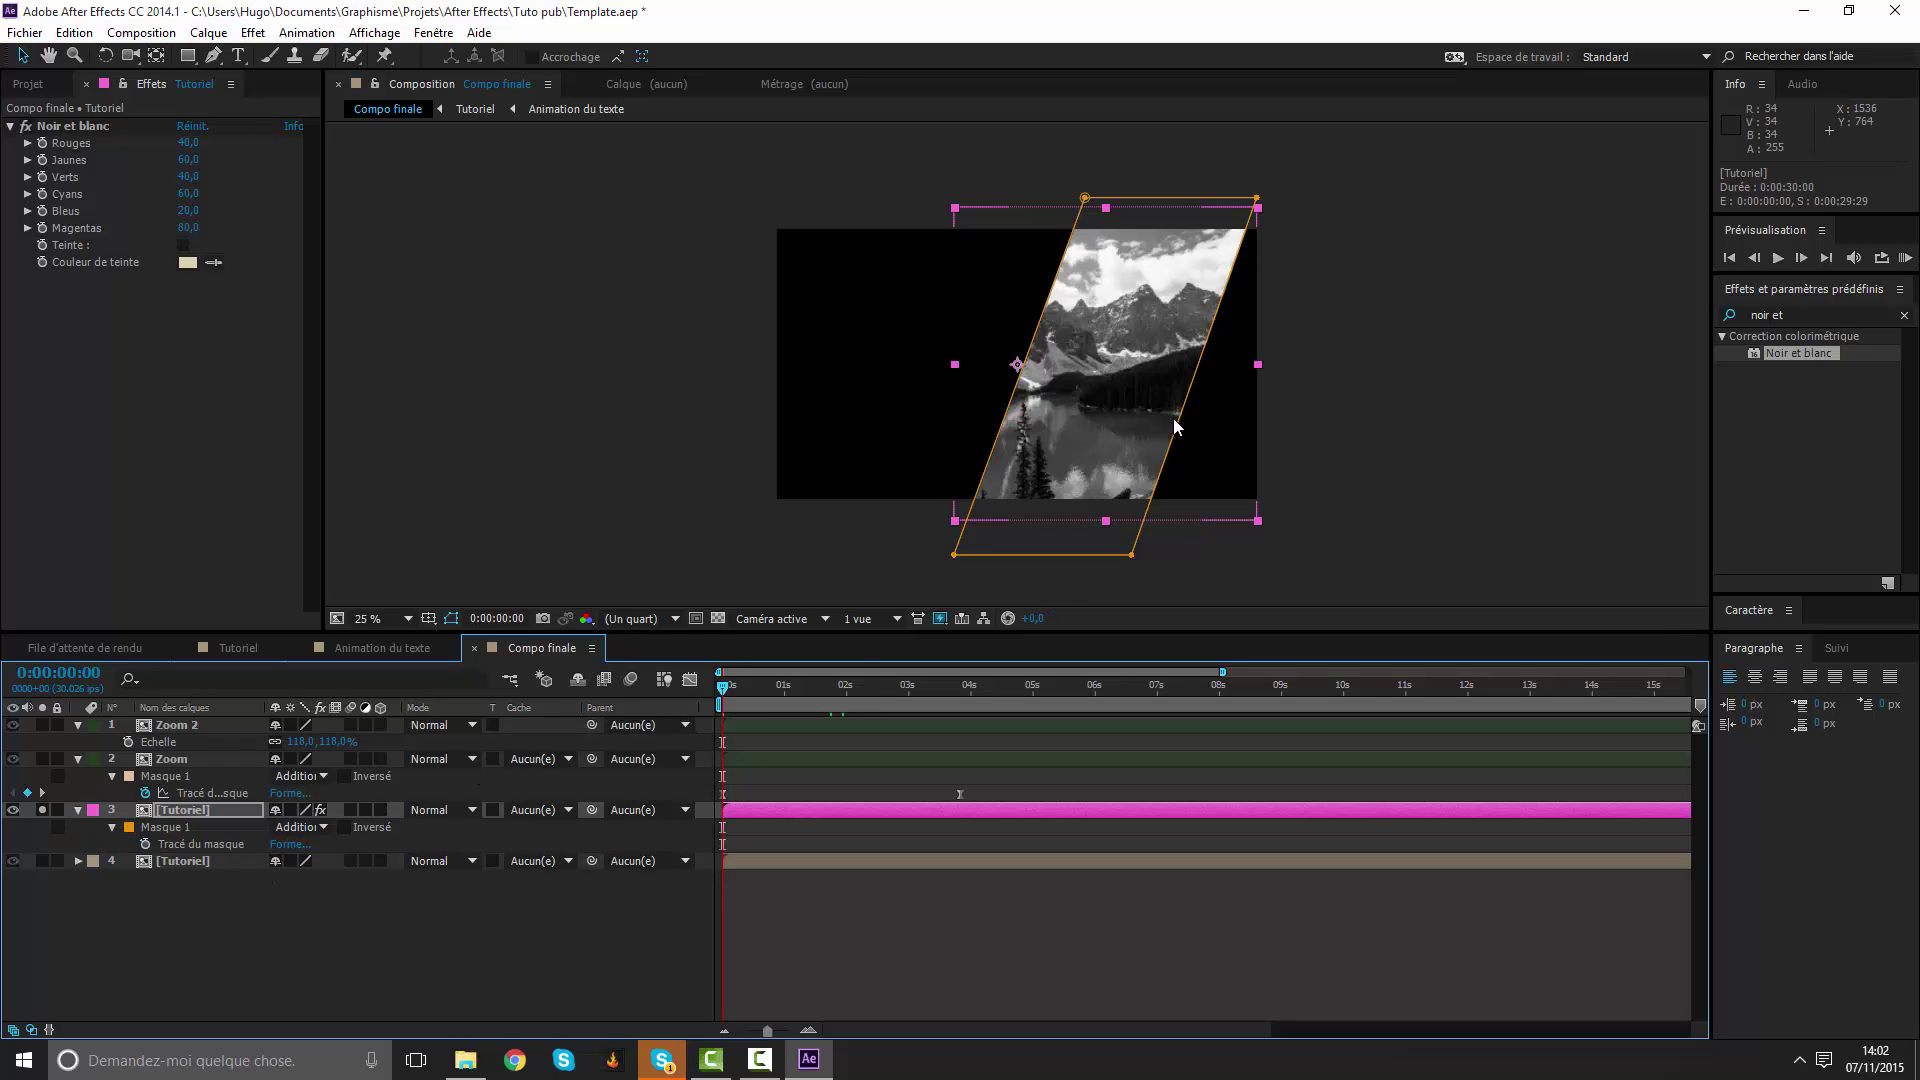
{"action": "double_click", "coordinate": [1175, 421]}
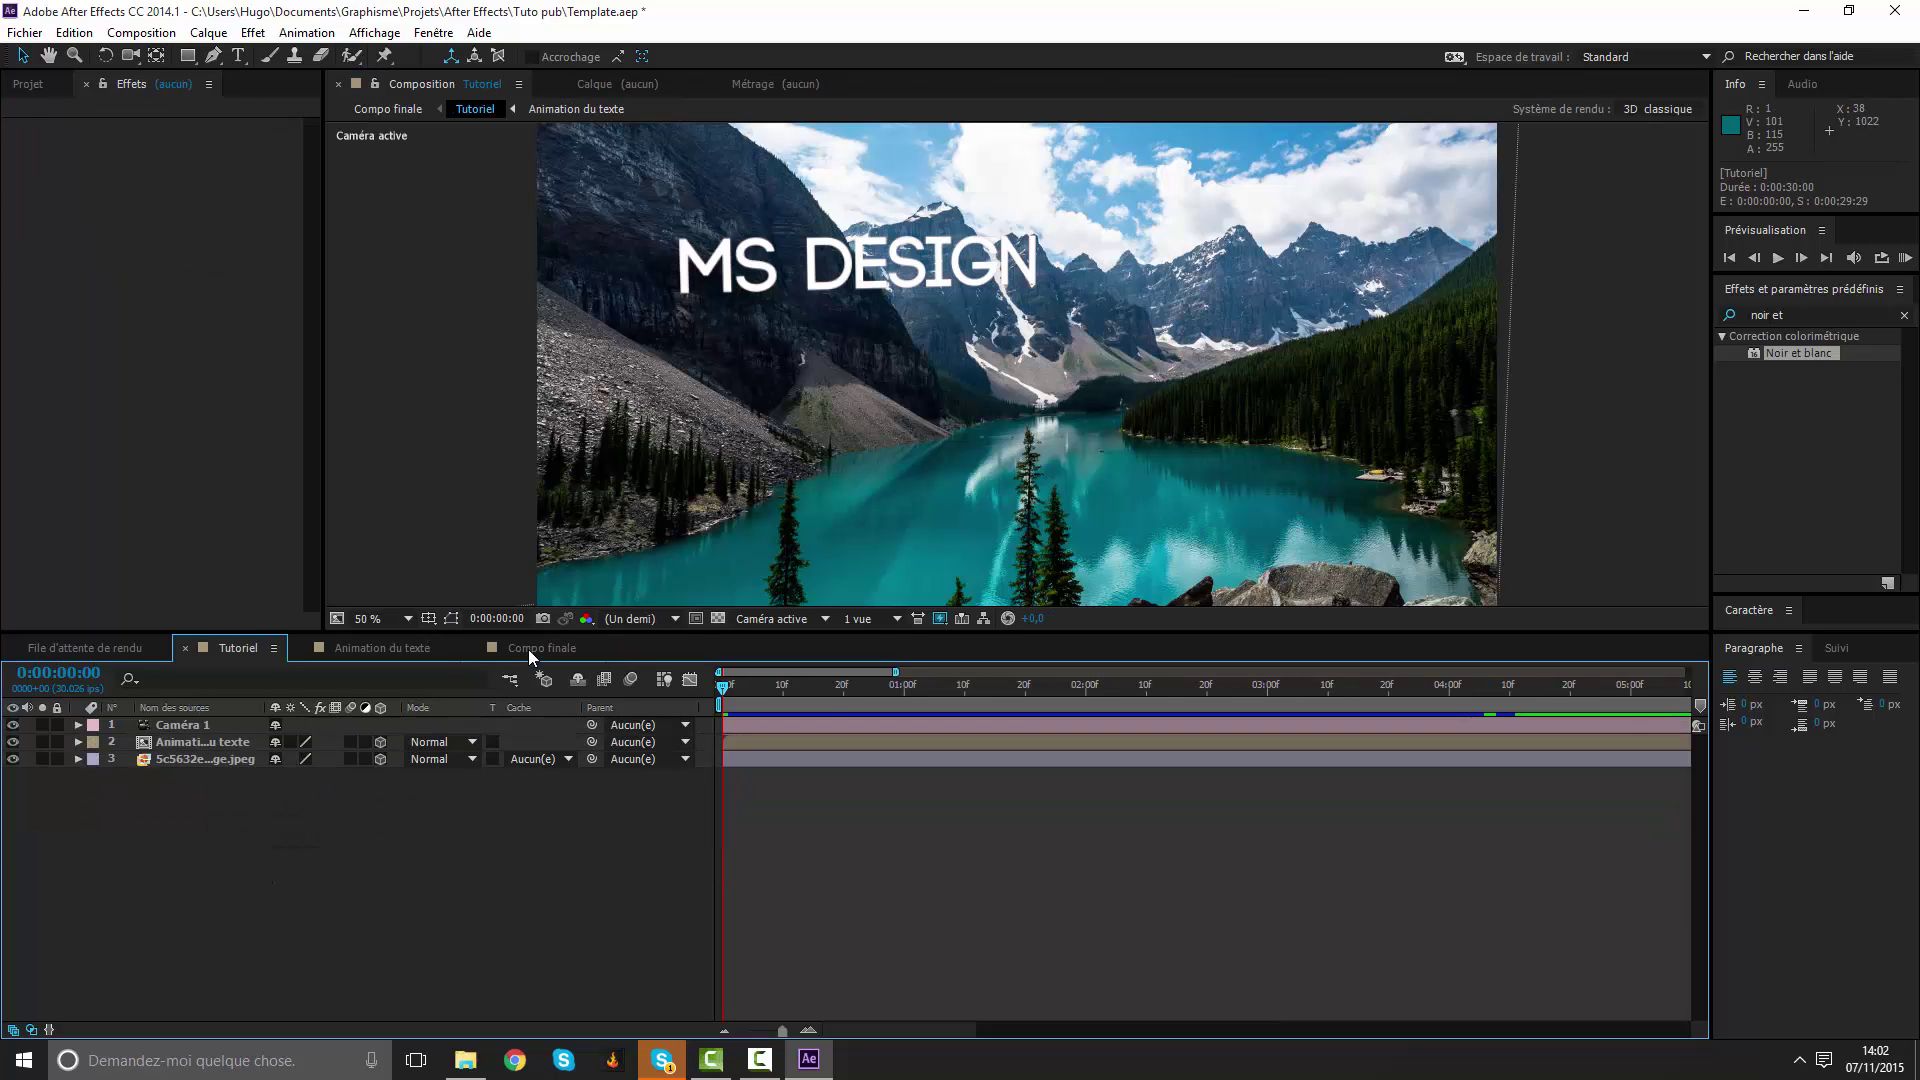
{"action": "left_click", "coordinate": [529, 650]}
{"action": "double_click", "coordinate": [1165, 463]}
{"action": "left_click_drag", "start_coordinate": [1165, 463], "coordinate": [1424, 438]}
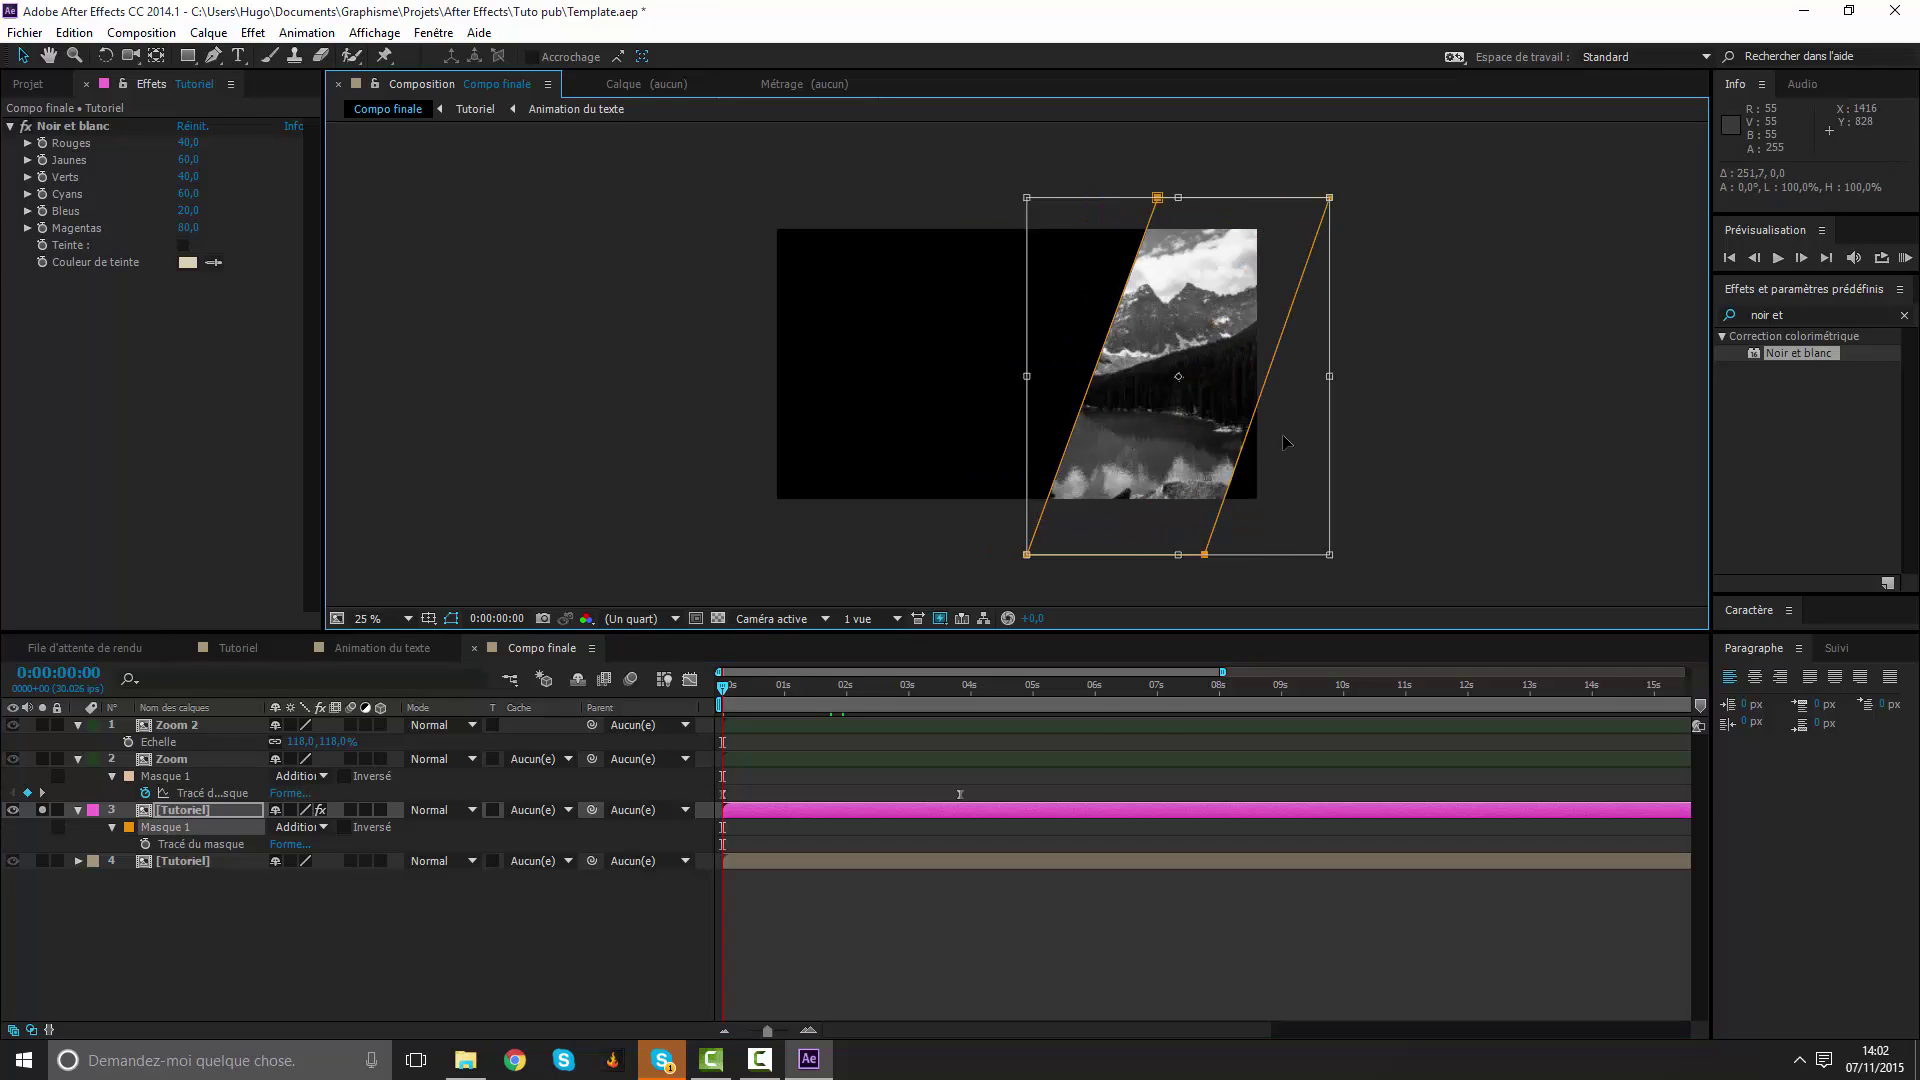
Keyframe the mask path, then at about 3 s slide the mask left over the image.
{"action": "left_click", "coordinate": [146, 844]}
{"action": "left_click", "coordinate": [873, 688]}
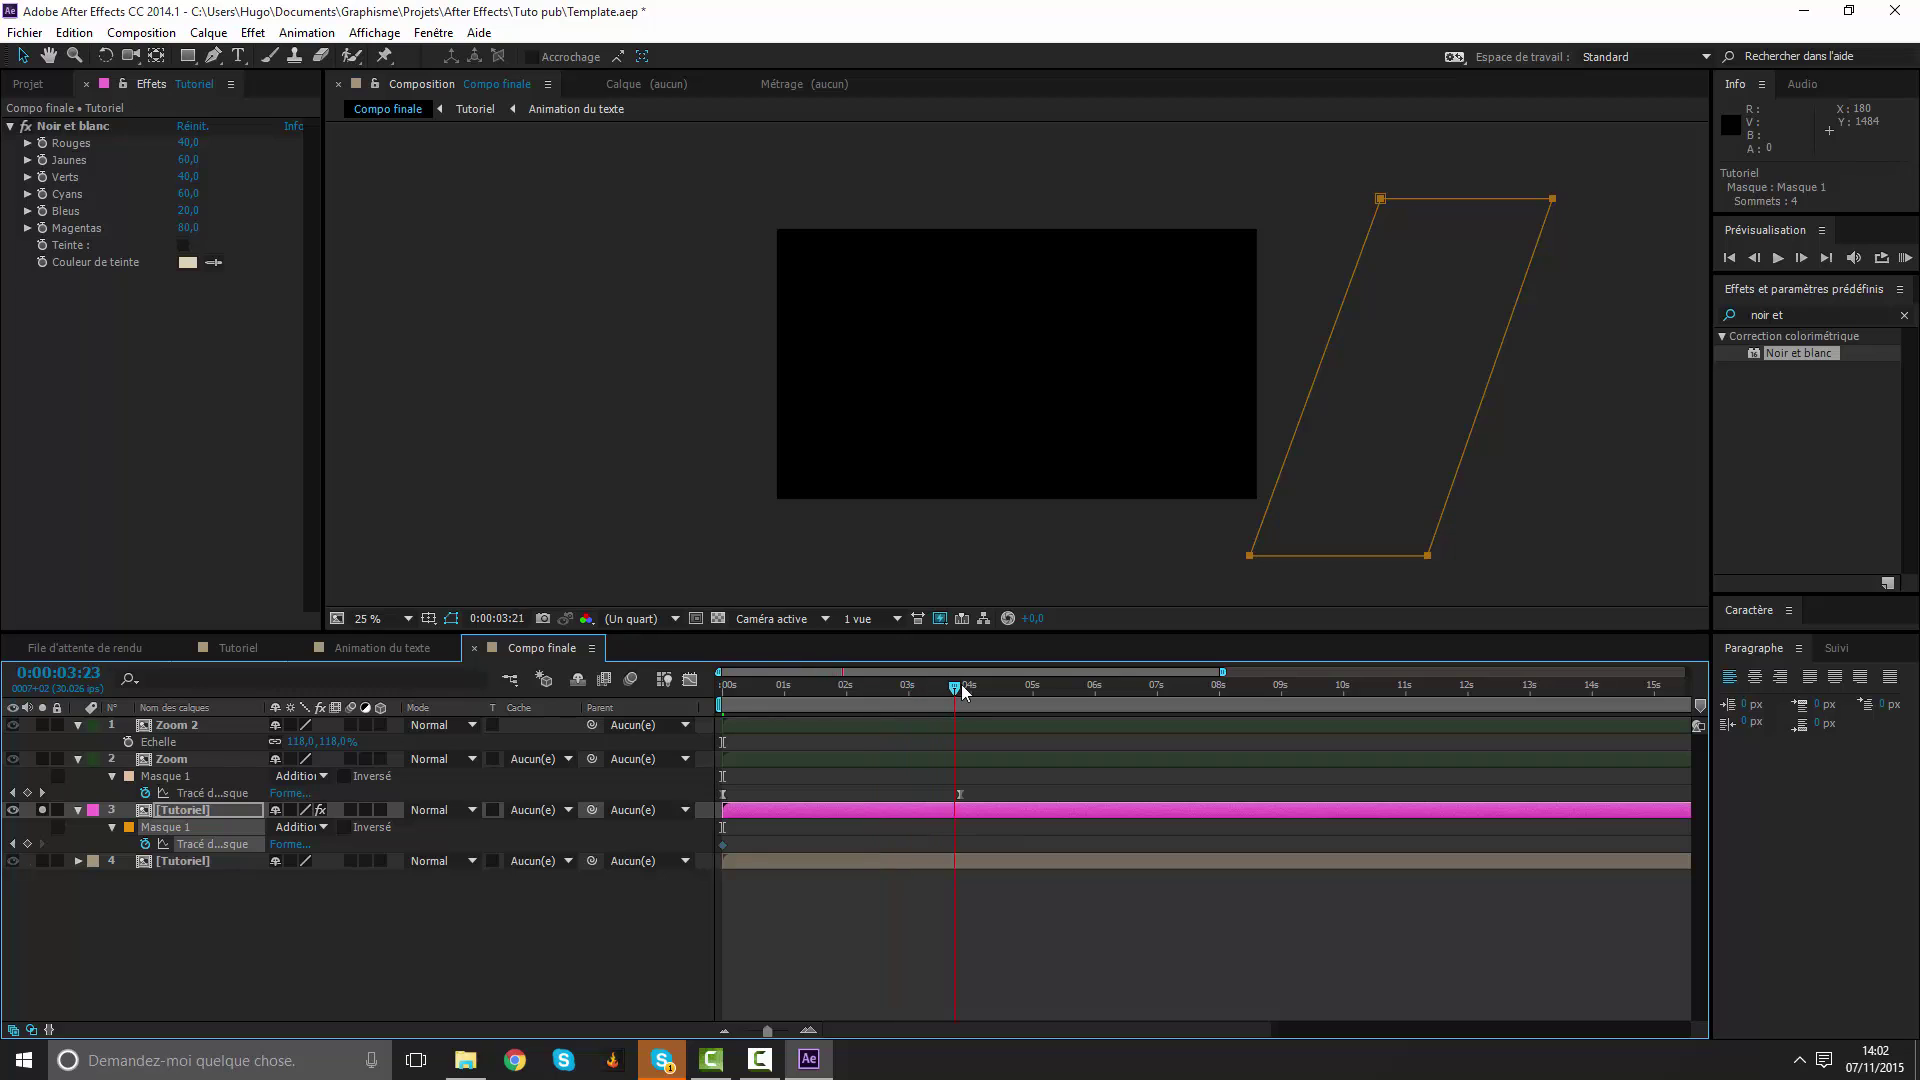
{"action": "double_click", "coordinate": [1286, 478]}
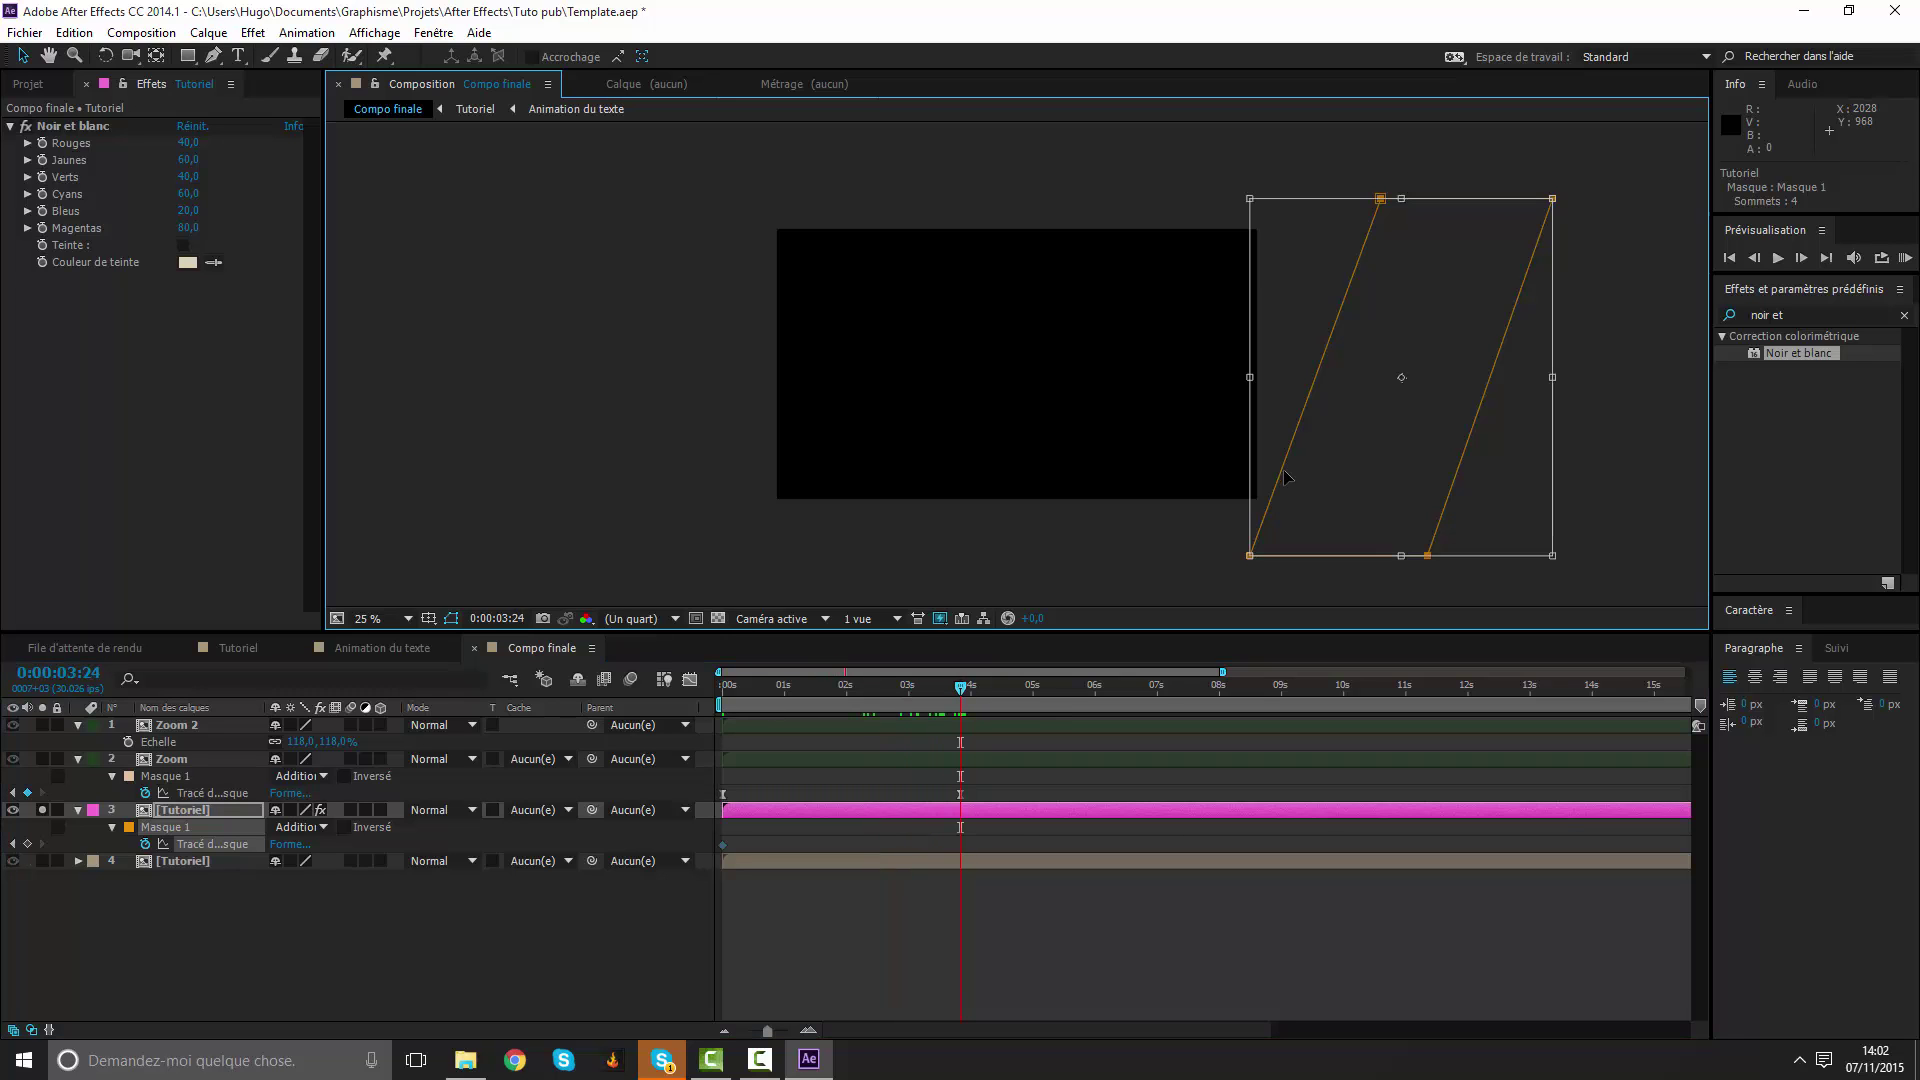
{"action": "left_click_drag", "start_coordinate": [1286, 478], "coordinate": [987, 443]}
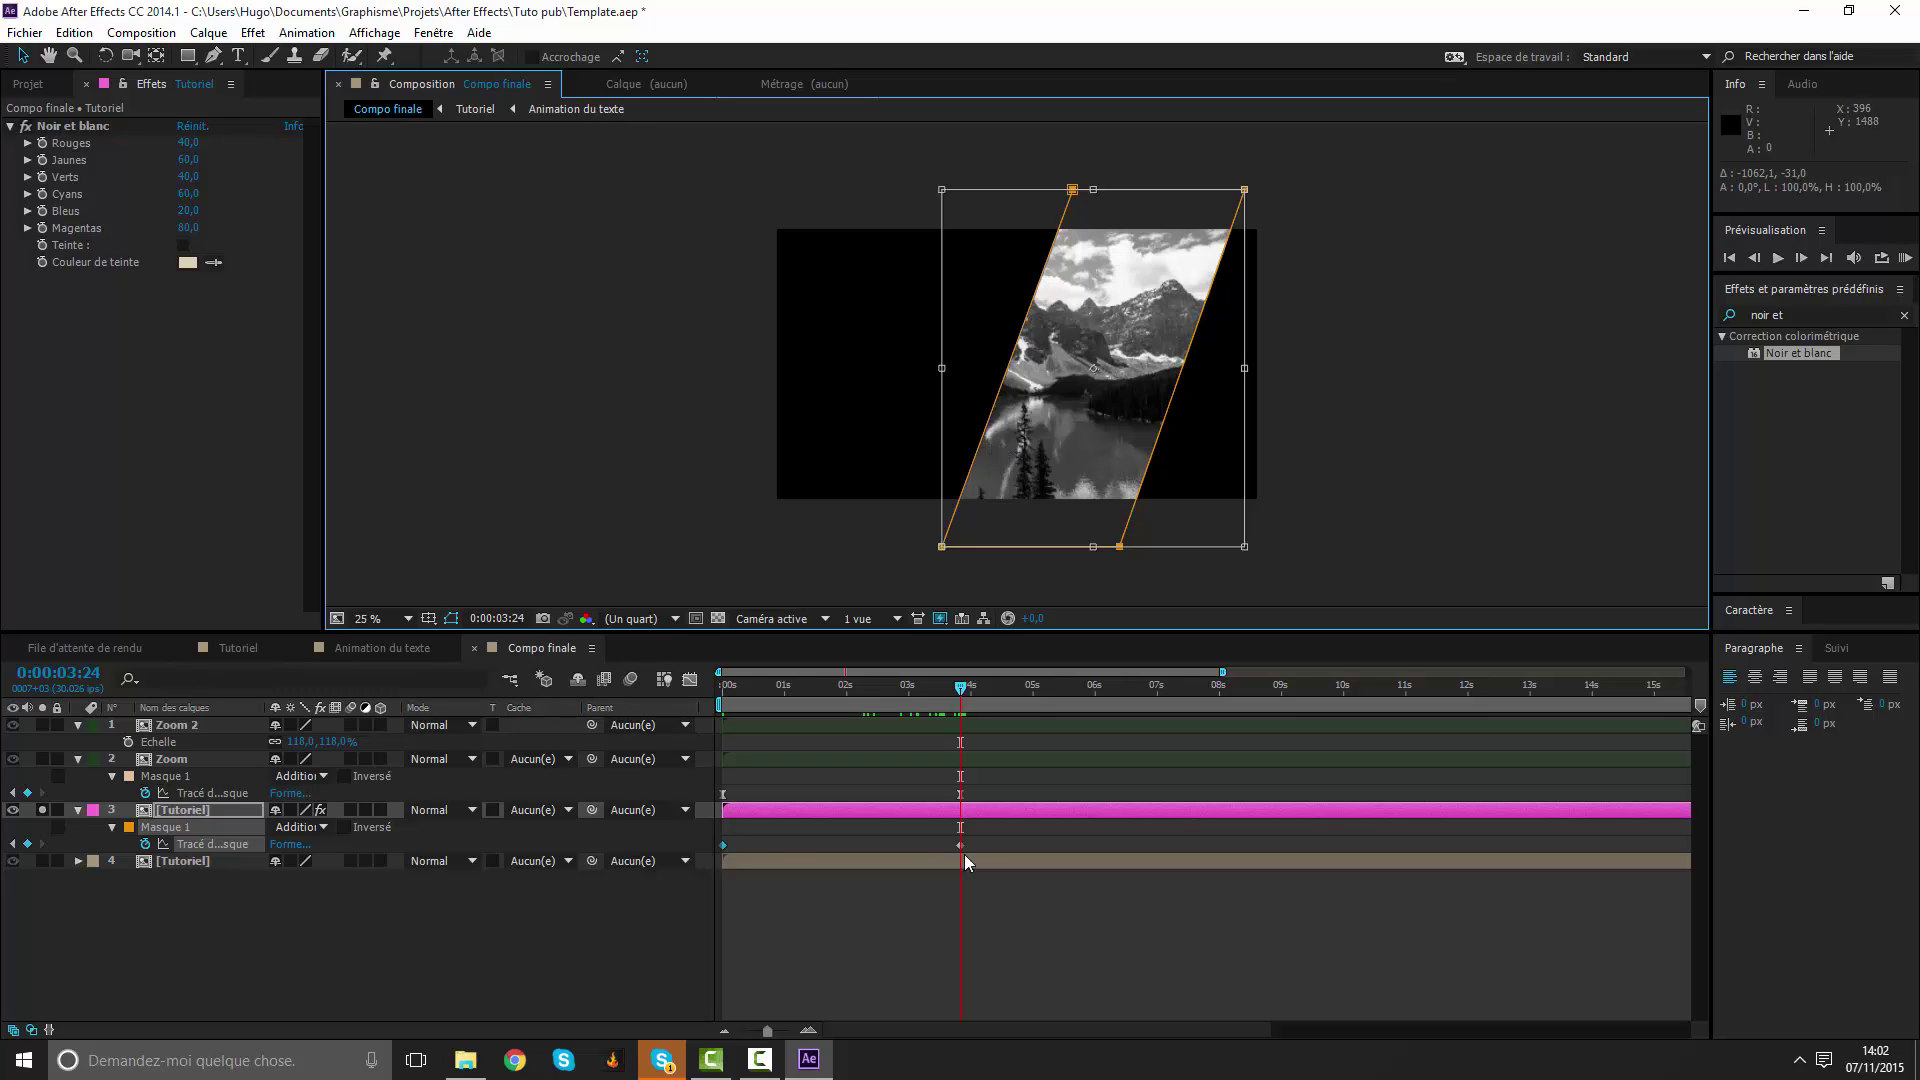
Apply Easy Ease to both mask keyframes with a sharp early speed peak, then unsolo.
{"action": "left_click_drag", "start_coordinate": [965, 858], "coordinate": [720, 838]}
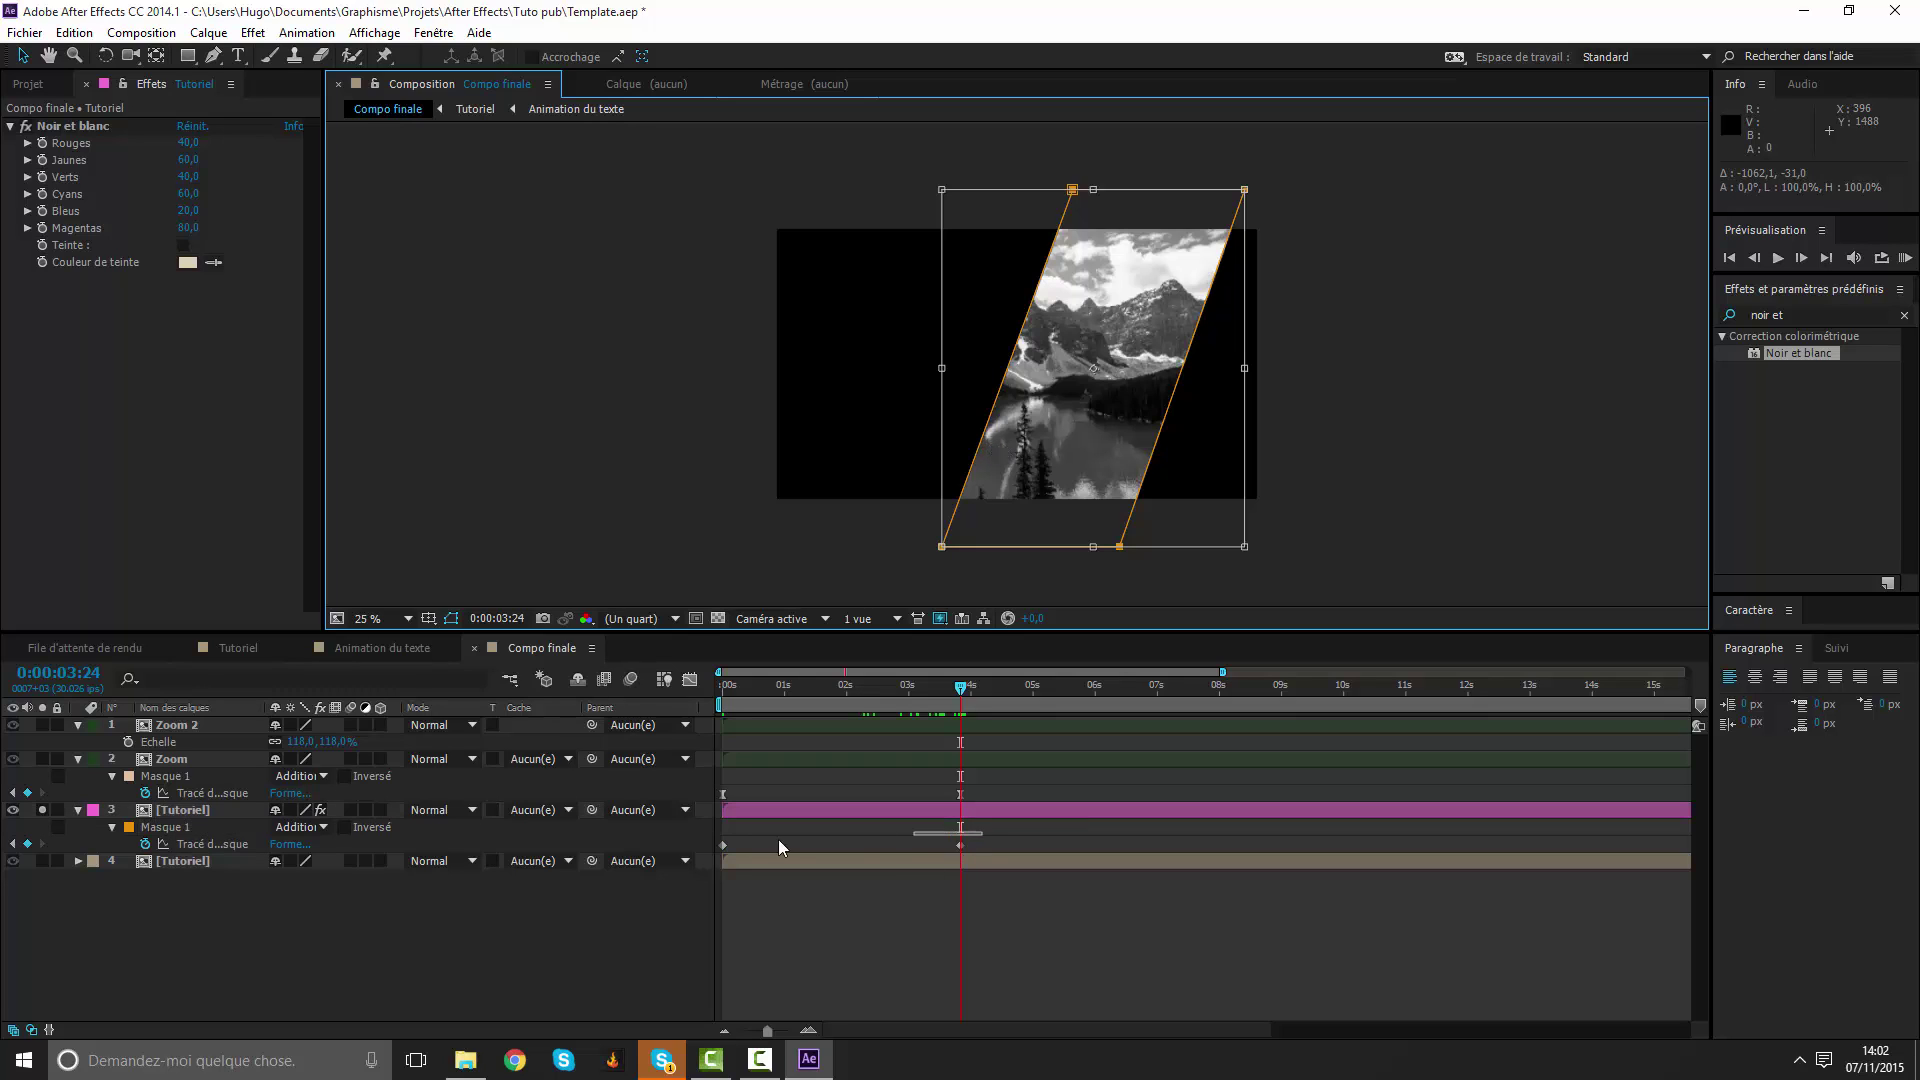
{"action": "left_click", "coordinate": [690, 680]}
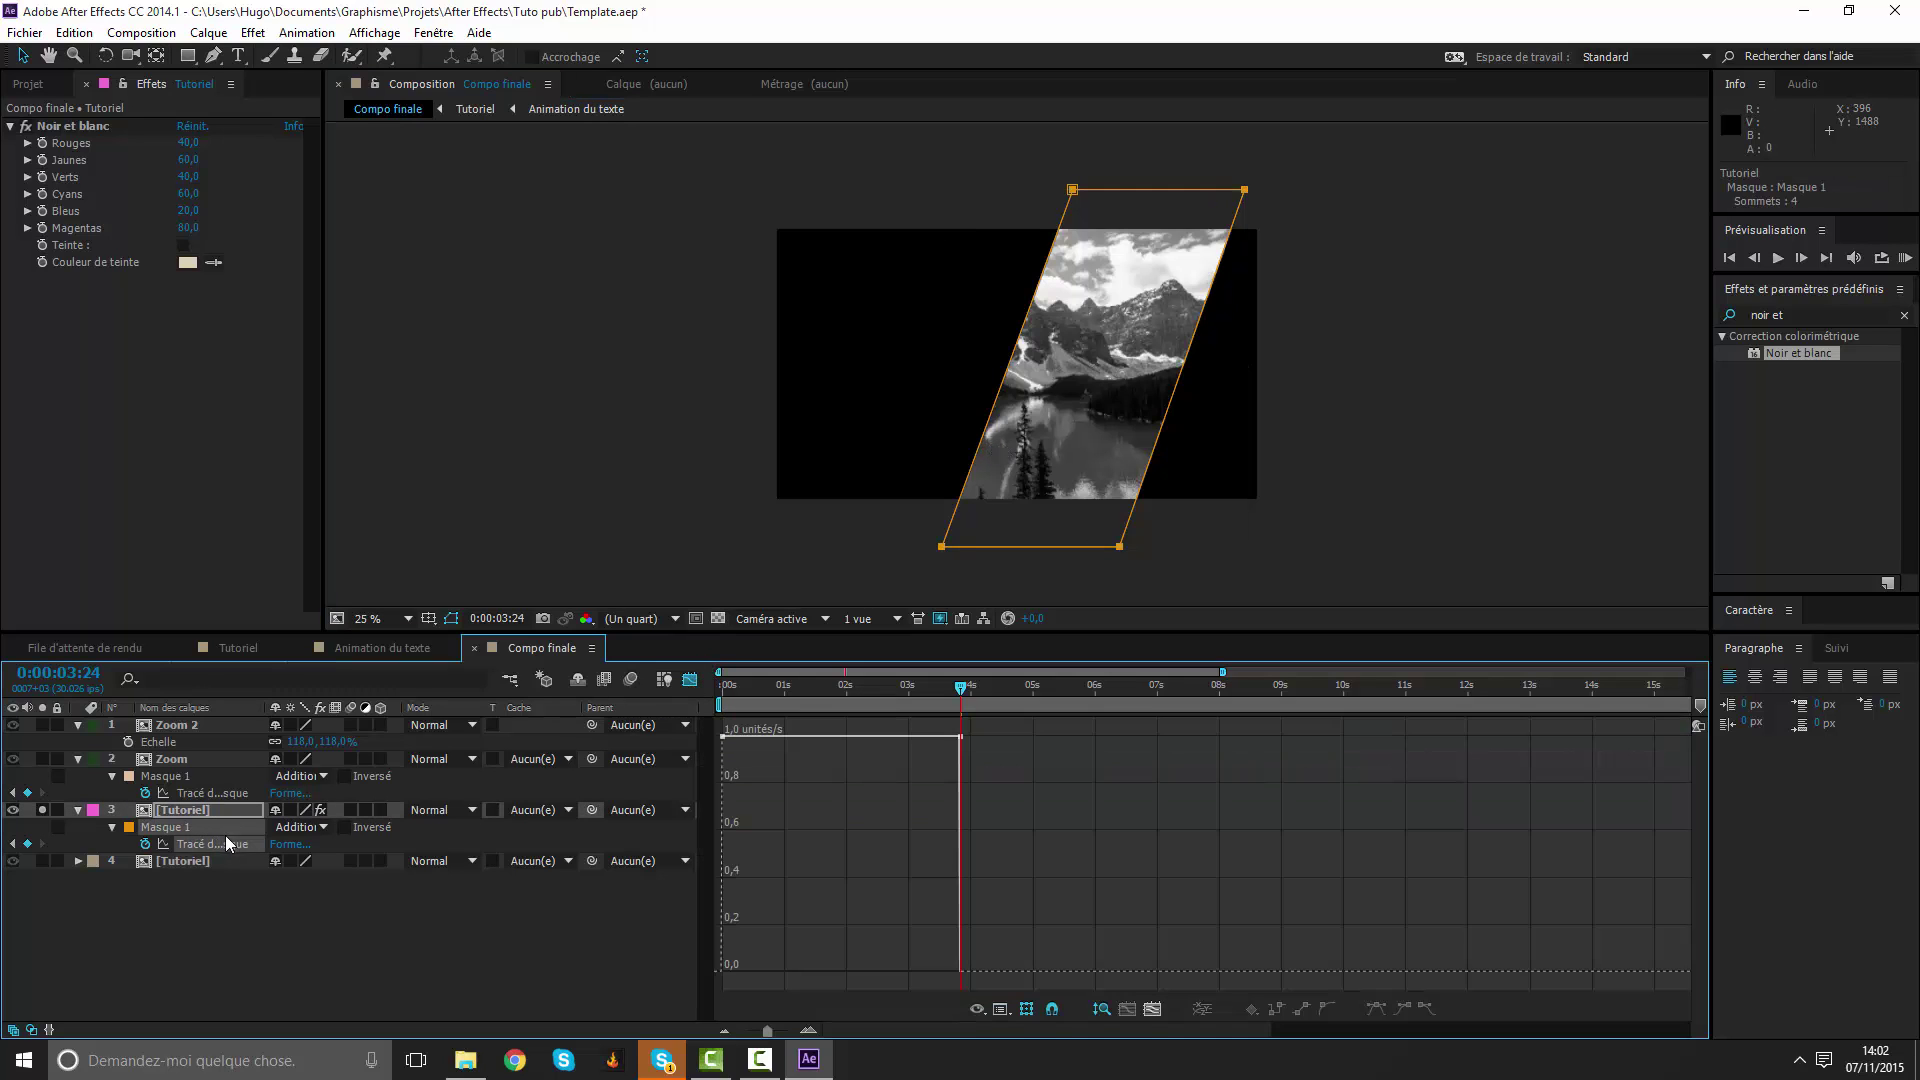
{"action": "left_click", "coordinate": [1376, 1008]}
{"action": "left_click_drag", "start_coordinate": [918, 968], "coordinate": [780, 968]}
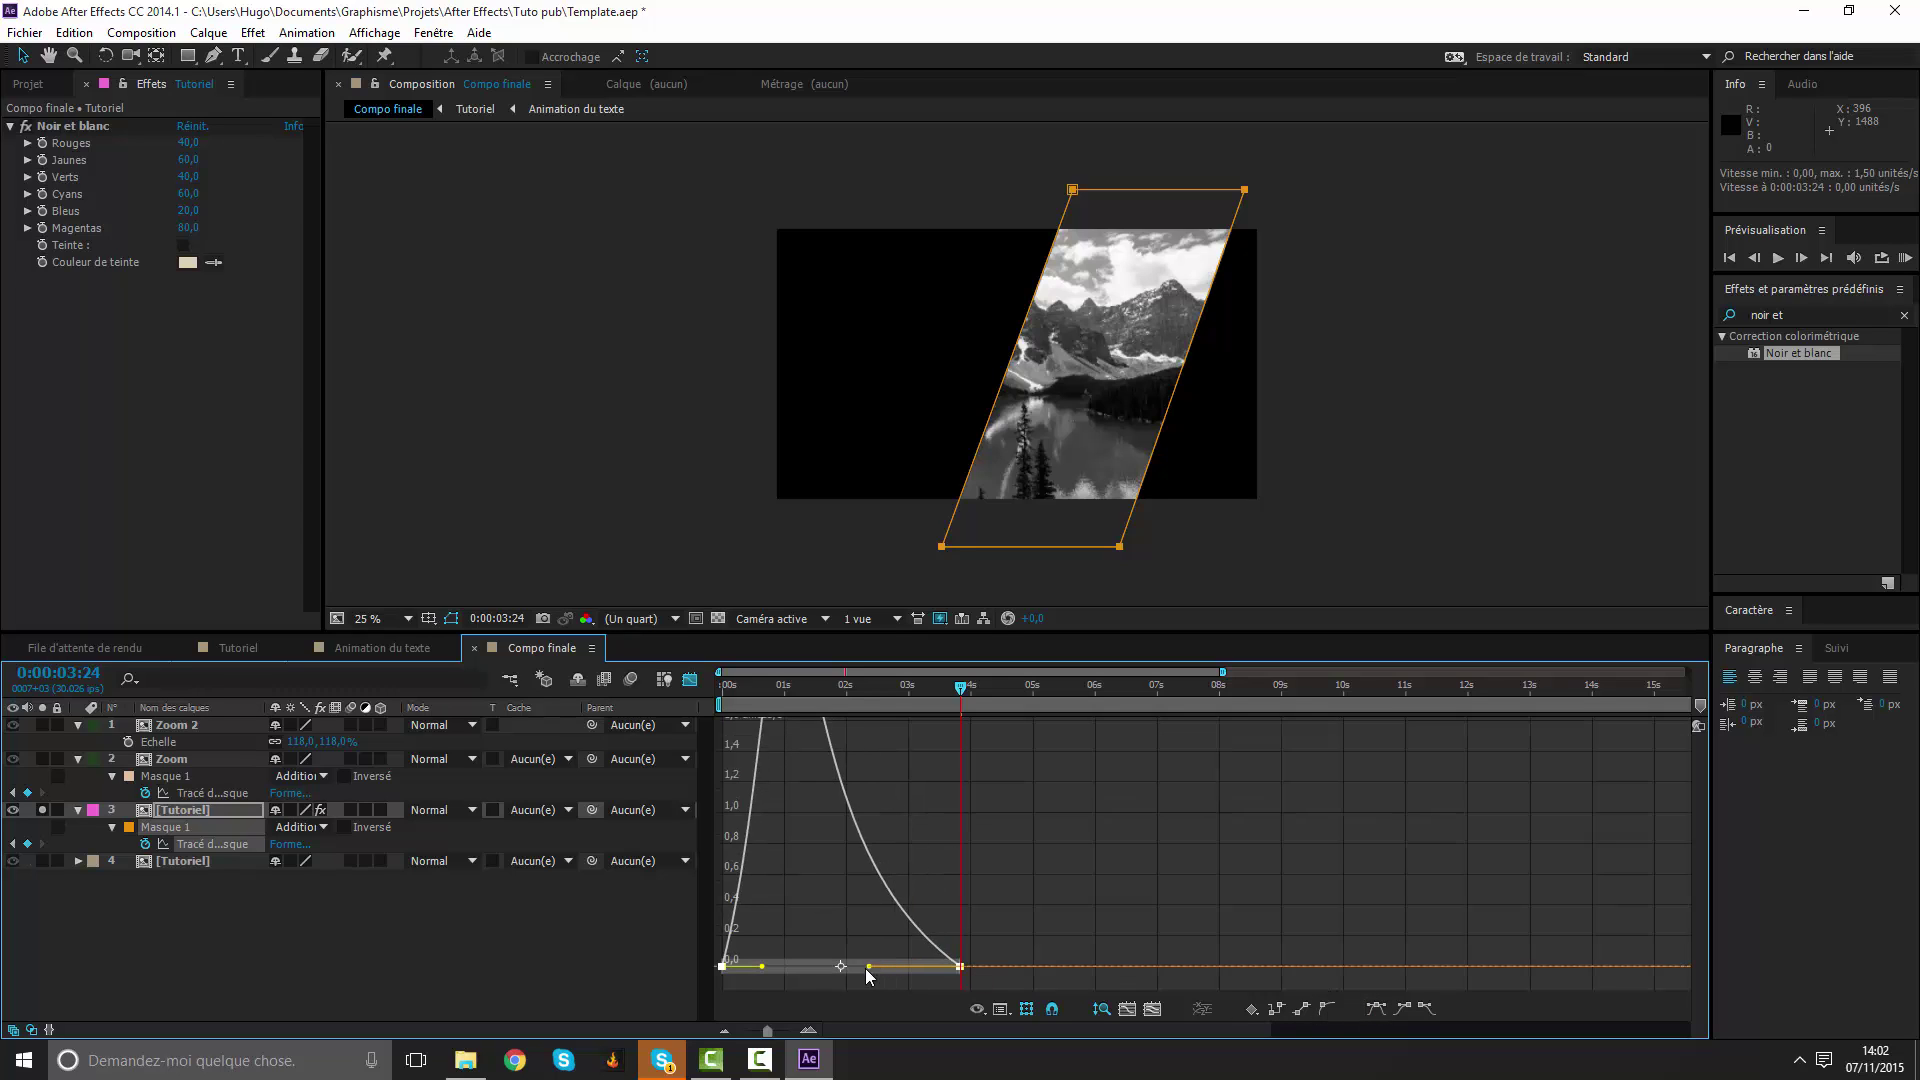
{"action": "key", "text": "shift+F3"}
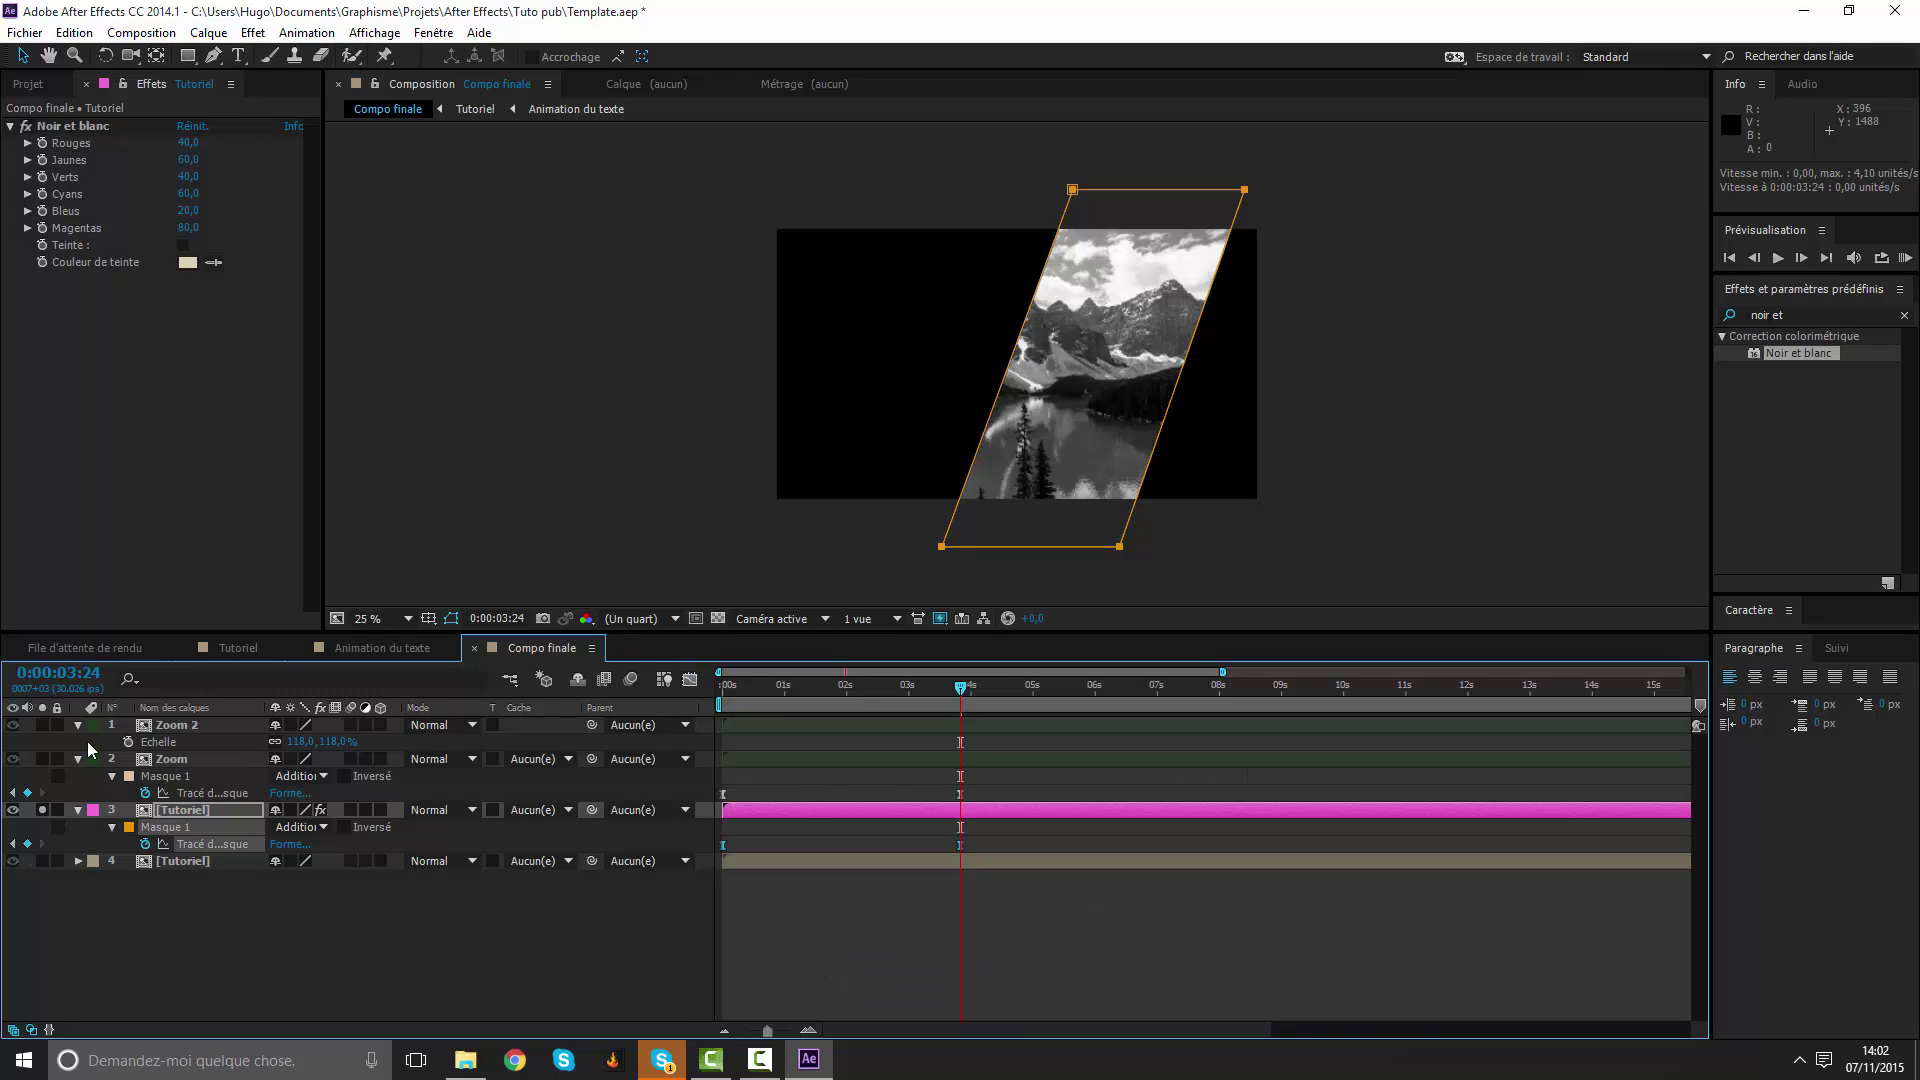
{"action": "left_click", "coordinate": [43, 810]}
Preview the title reveal at 50% zoom and scrub through it.
{"action": "left_click", "coordinate": [1100, 980]}
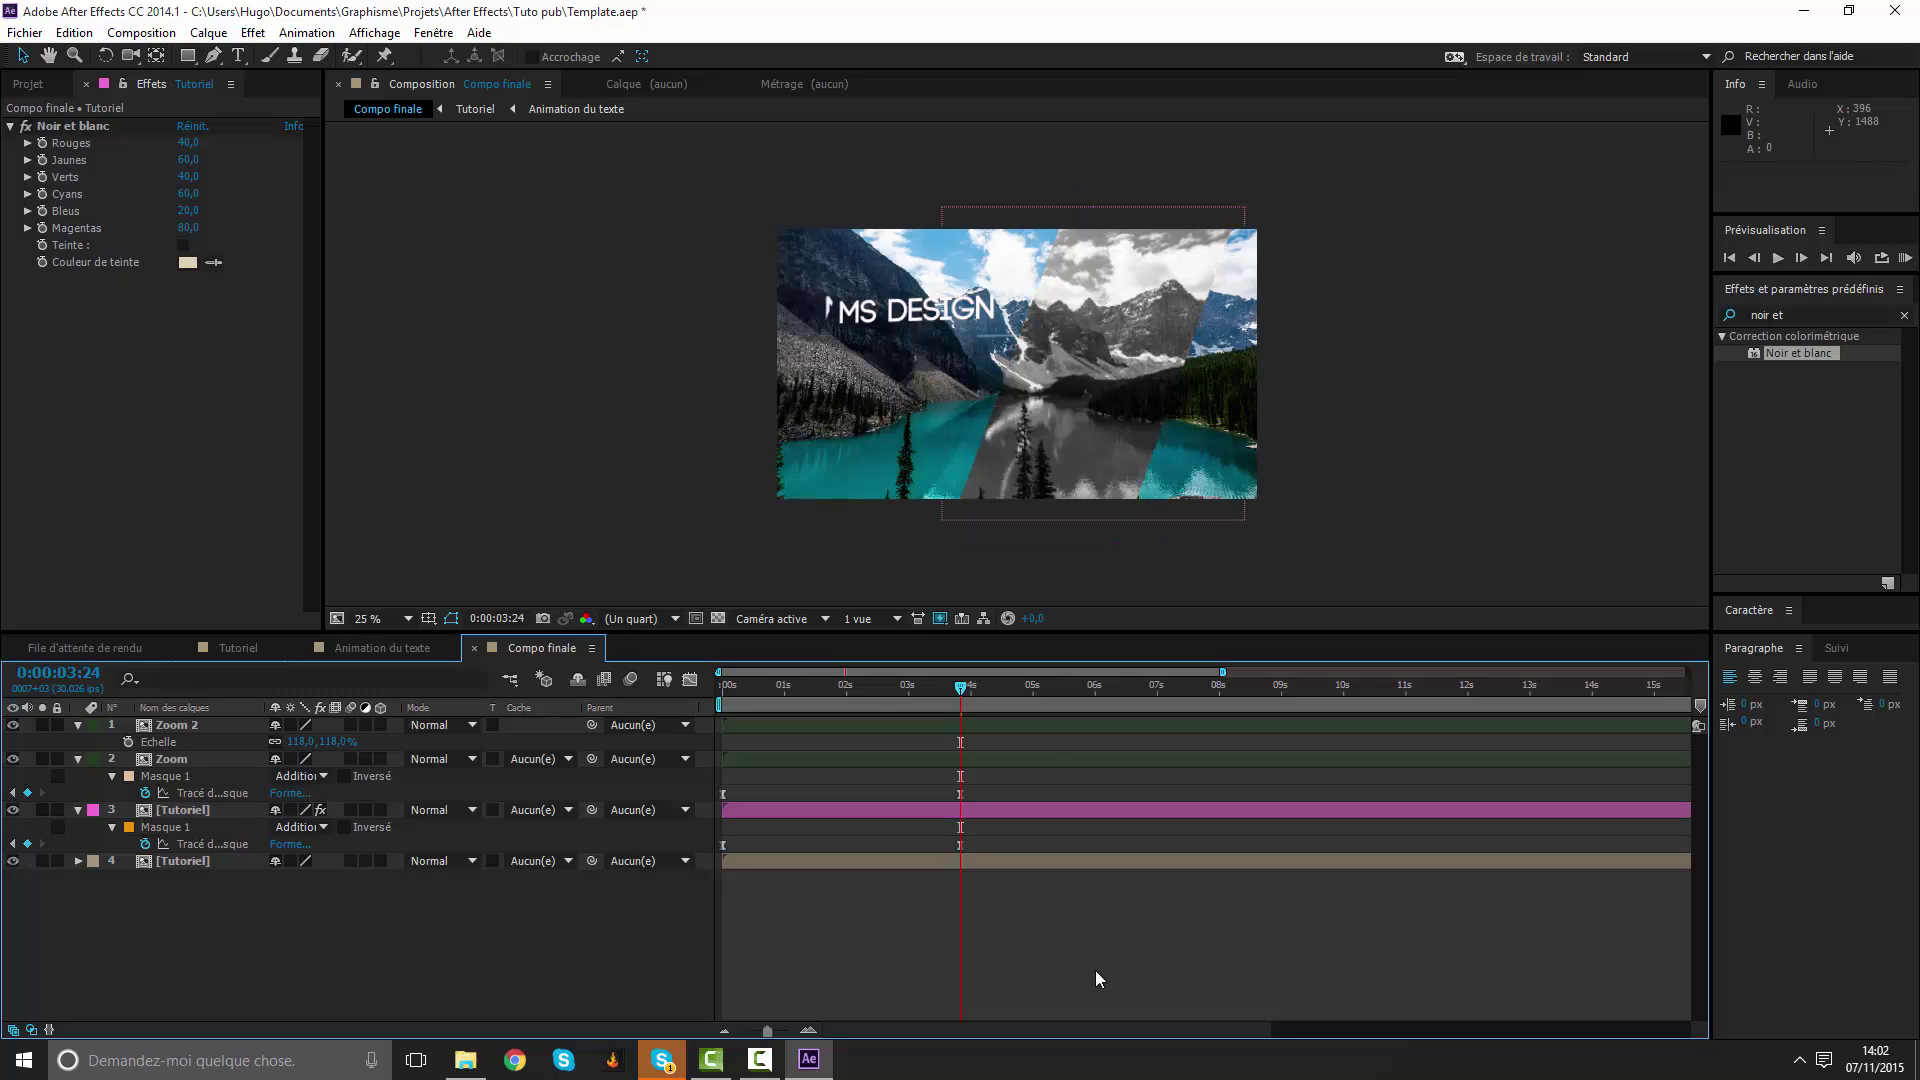
{"action": "key", "text": "period"}
{"action": "key", "text": "period"}
{"action": "key", "text": "KP_0"}
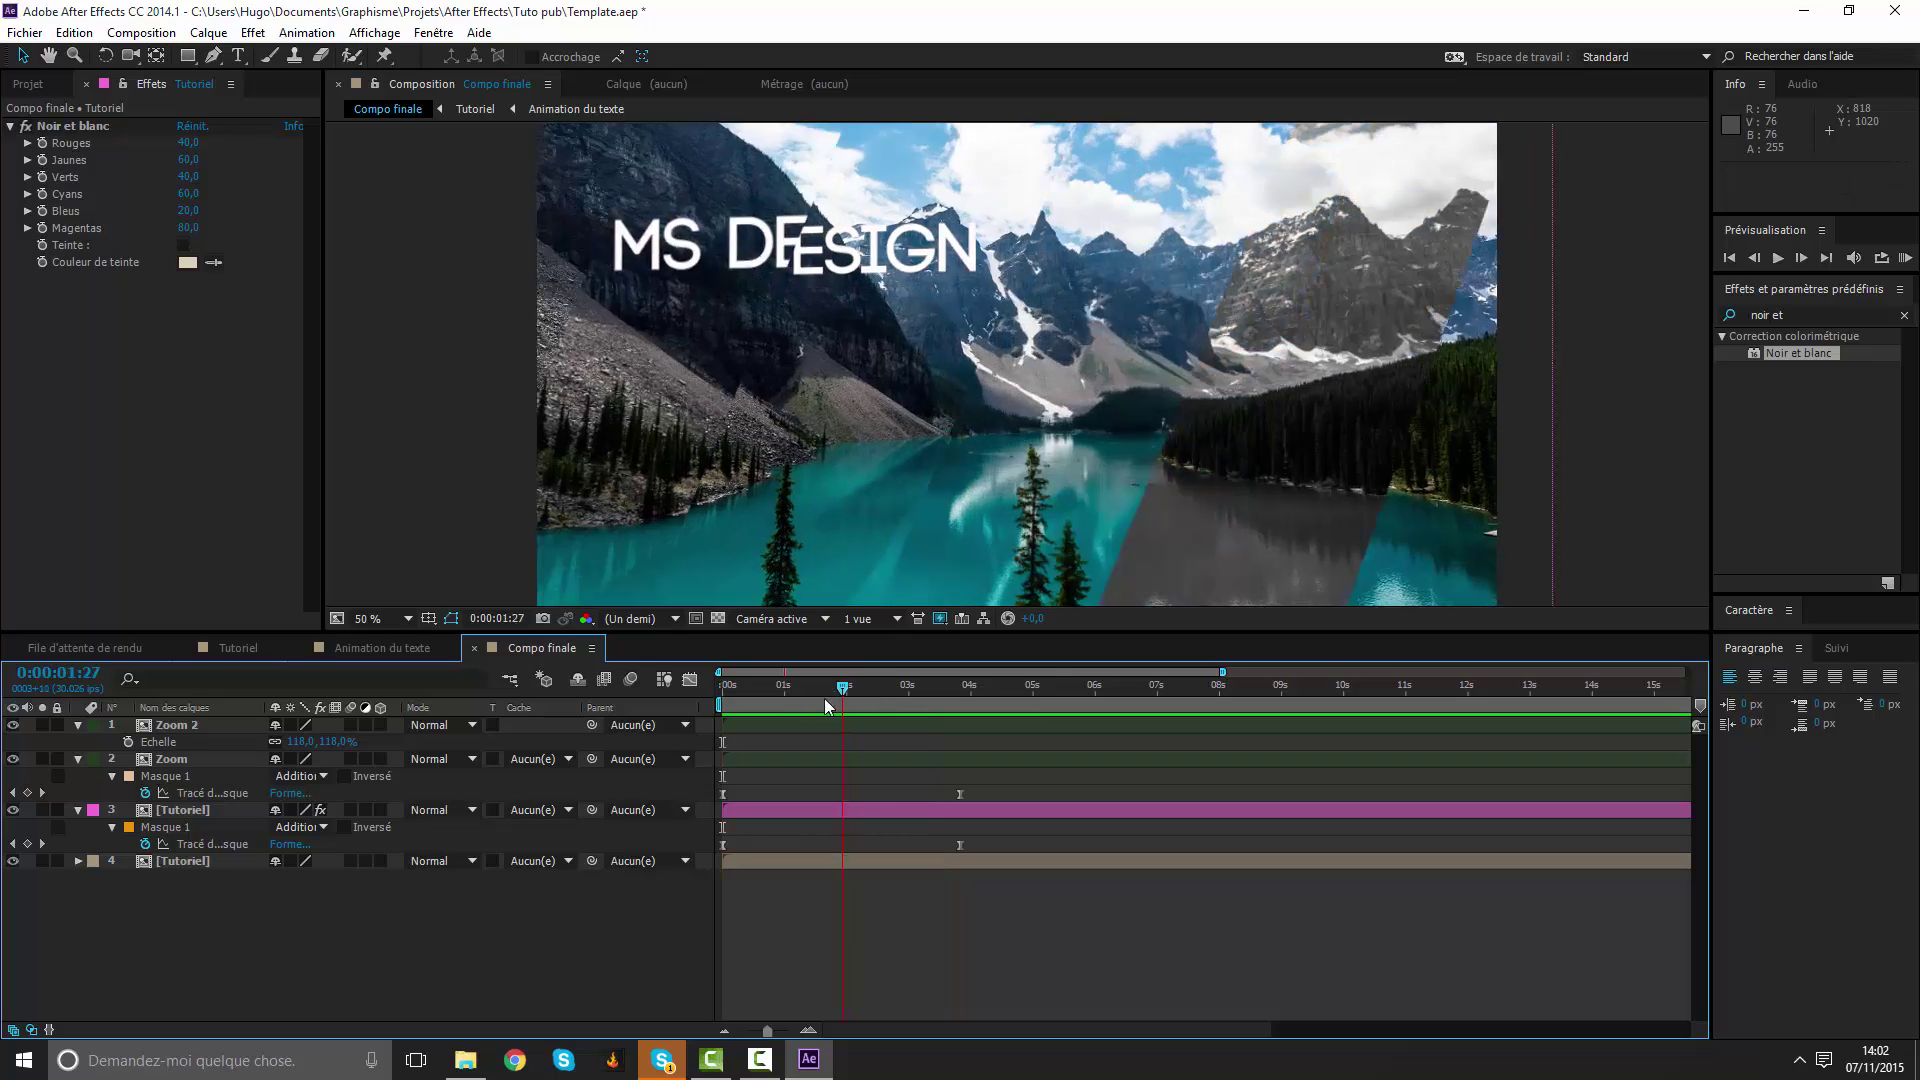
{"action": "left_click", "coordinate": [753, 703]}
{"action": "left_click_drag", "start_coordinate": [818, 710], "coordinate": [815, 712]}
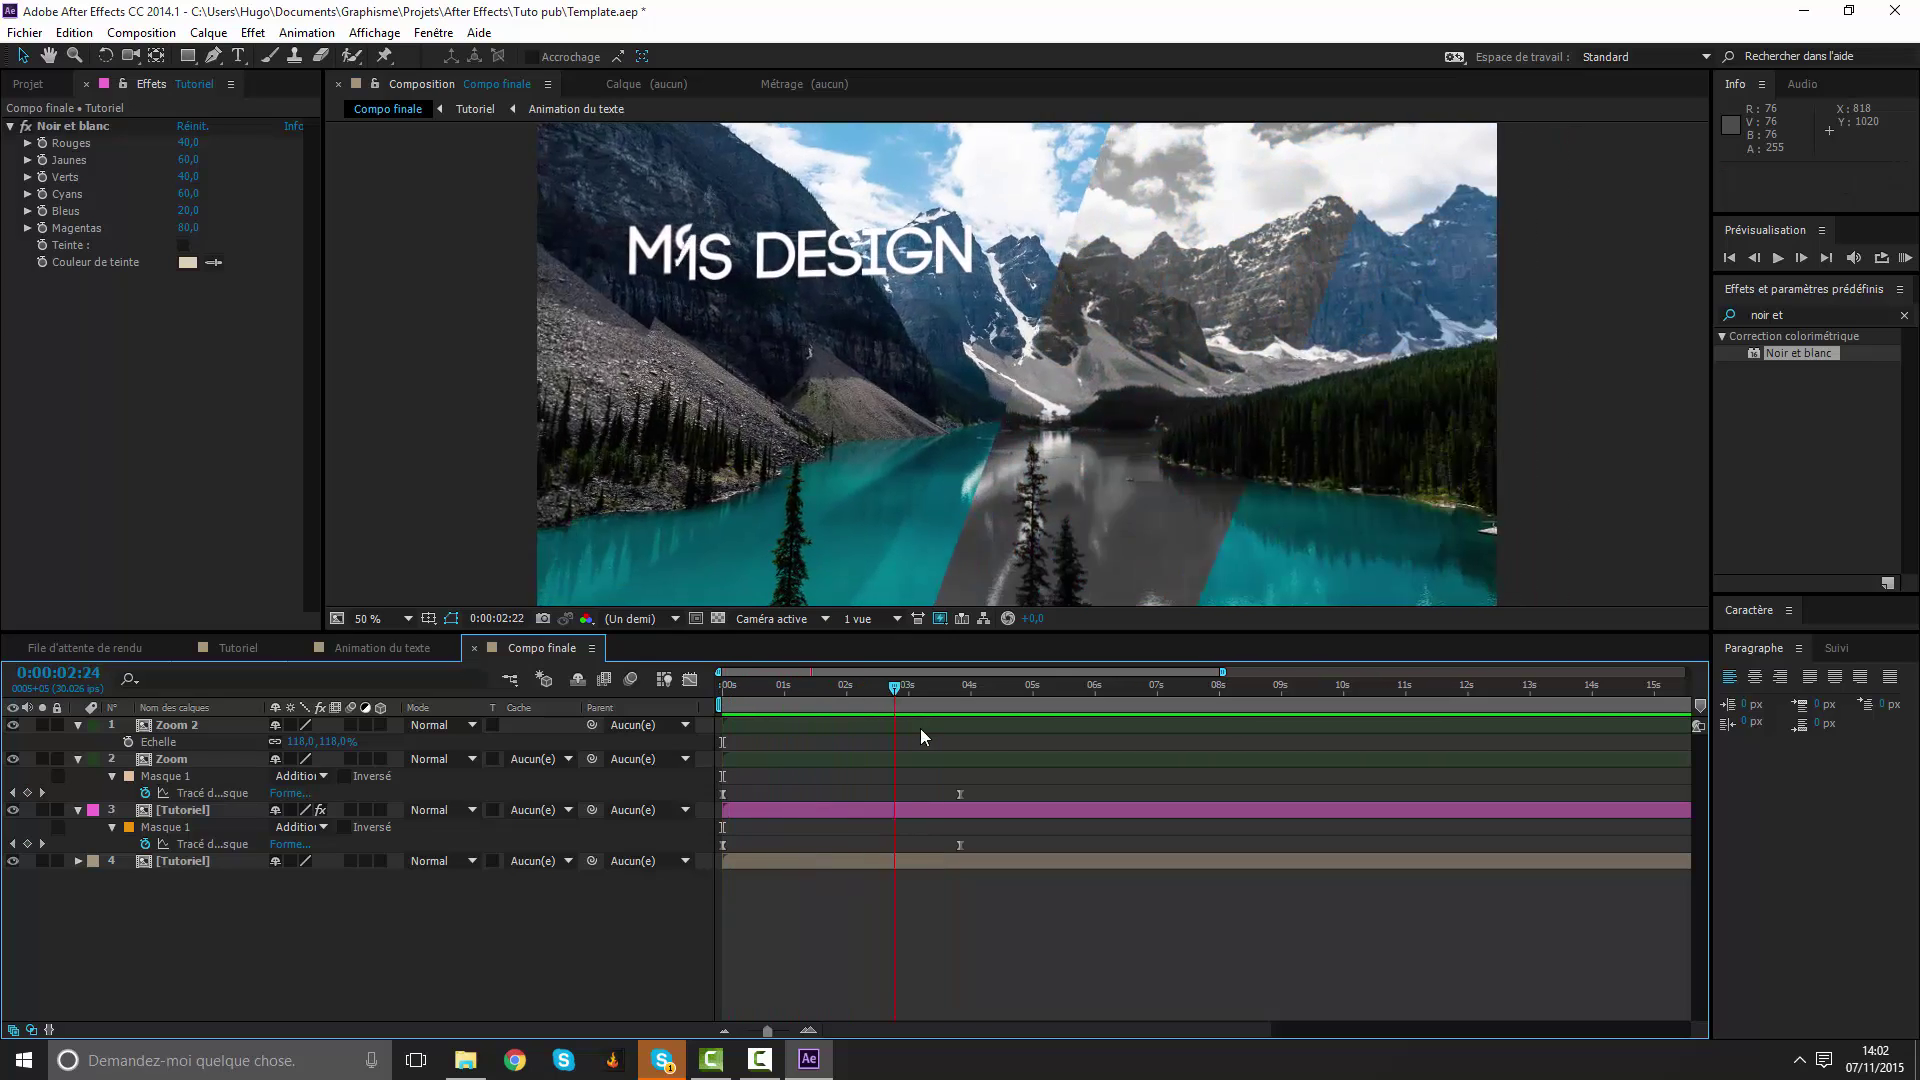
Collapse the properties of layers 1, 2 and 3.
{"action": "left_click", "coordinate": [77, 811]}
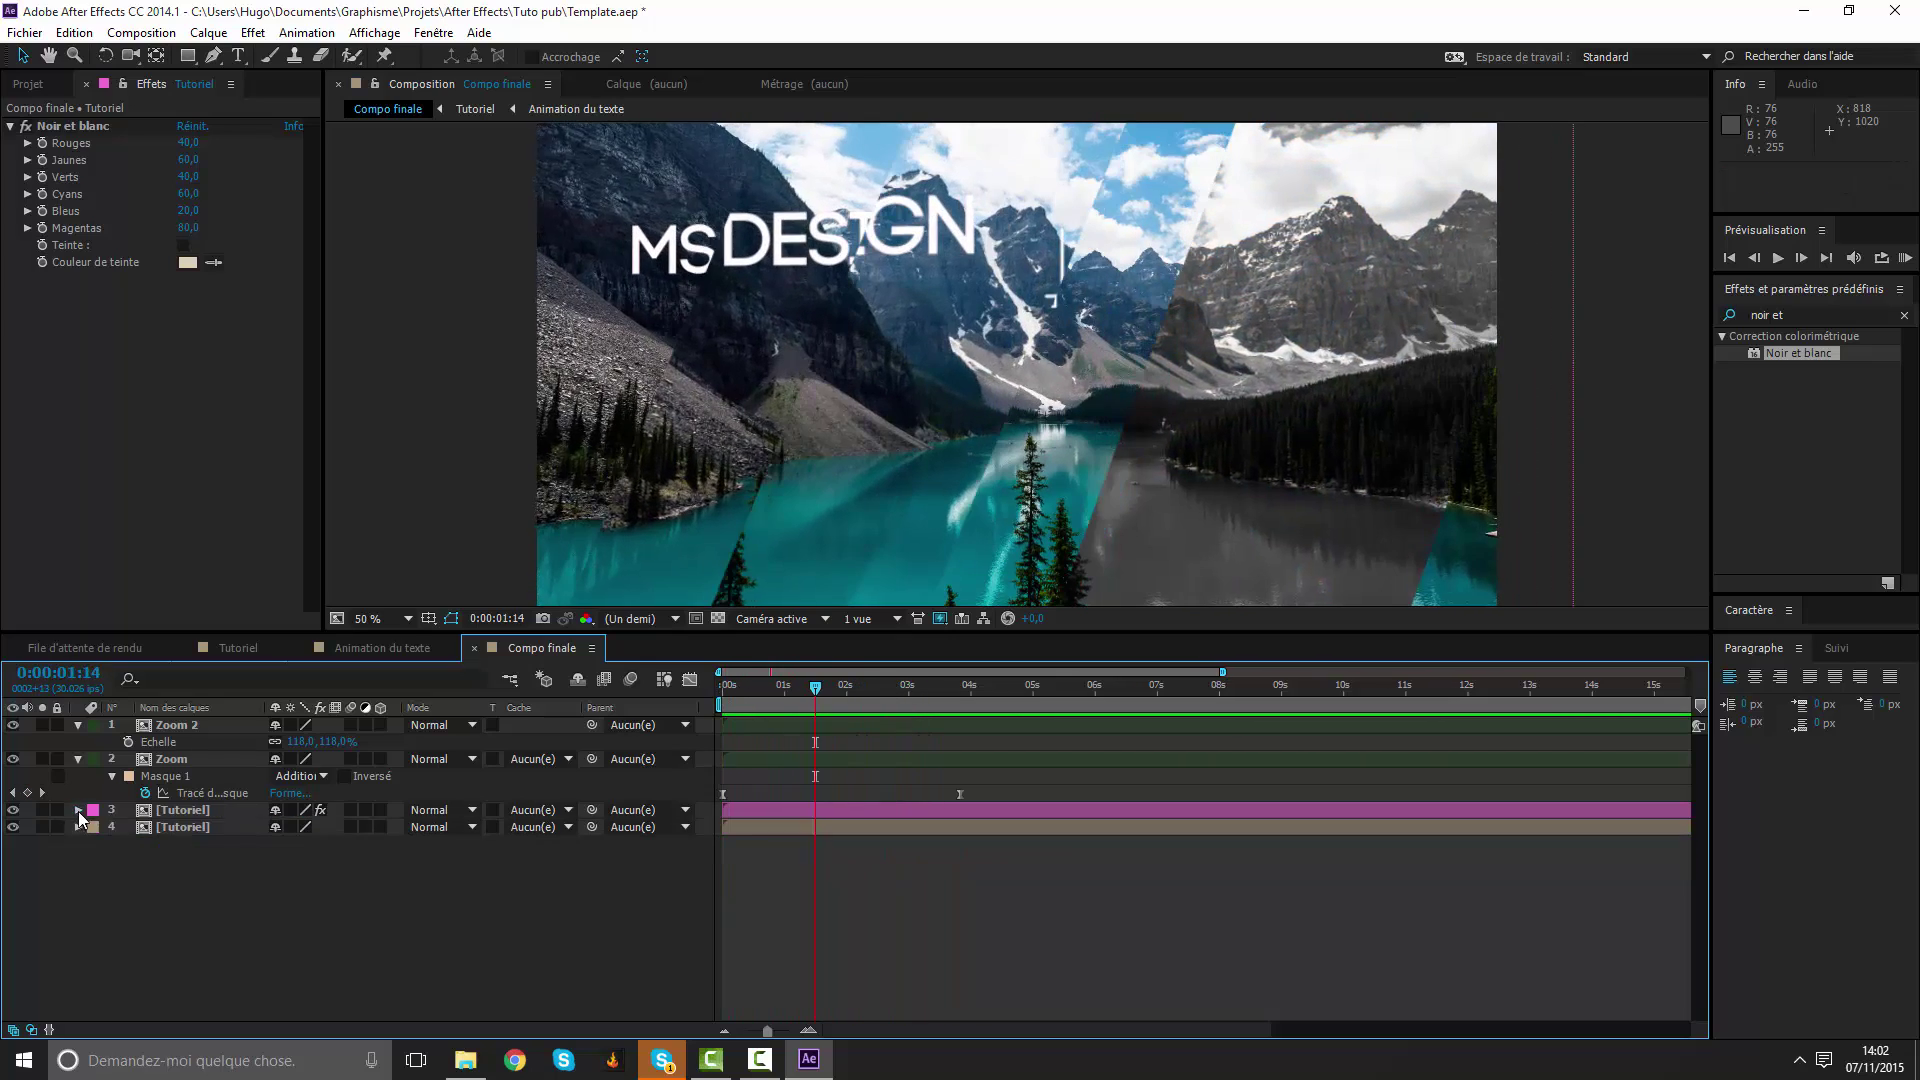
{"action": "left_click", "coordinate": [78, 759]}
{"action": "left_click", "coordinate": [78, 724]}
Create a new solid layer named Particules.
{"action": "right_click", "coordinate": [848, 903]}
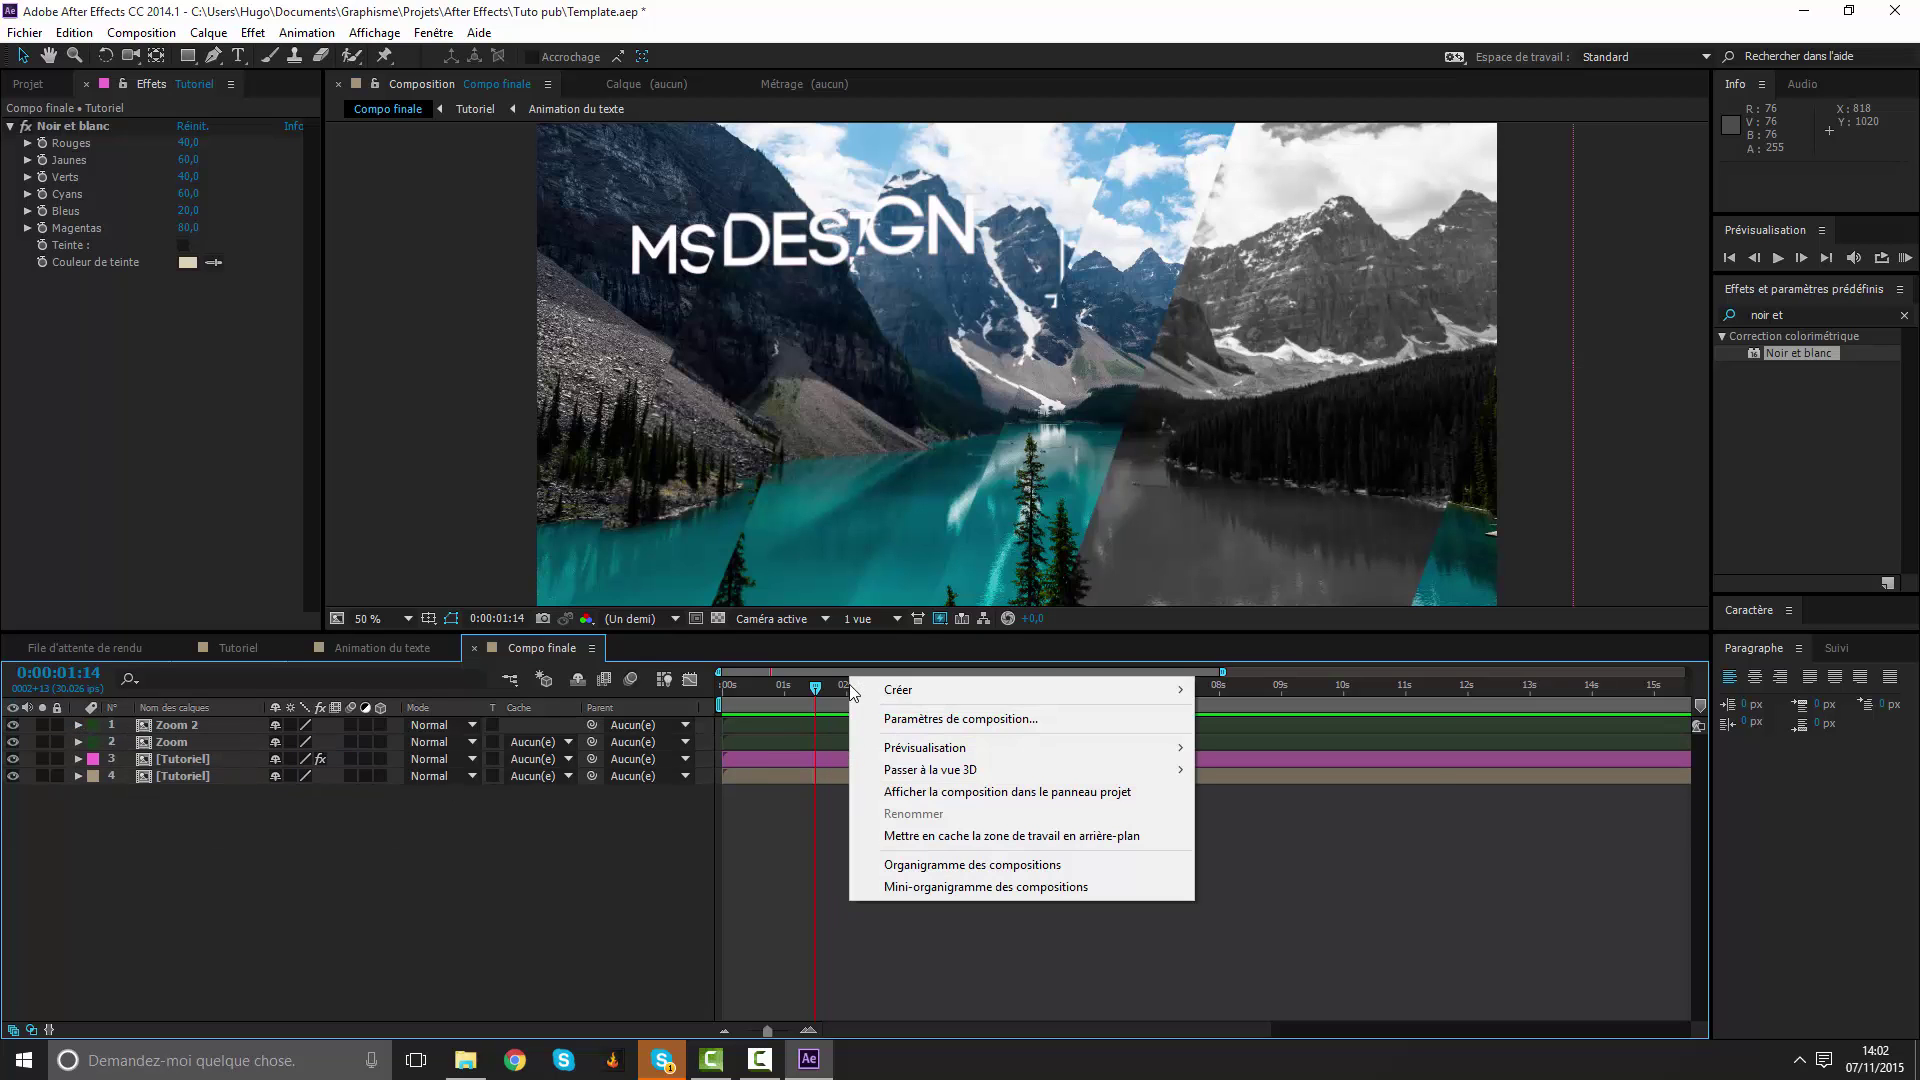
{"action": "mouse_move", "coordinate": [1150, 690]}
{"action": "left_click", "coordinate": [1346, 740]}
{"action": "type", "text": "Pa"}
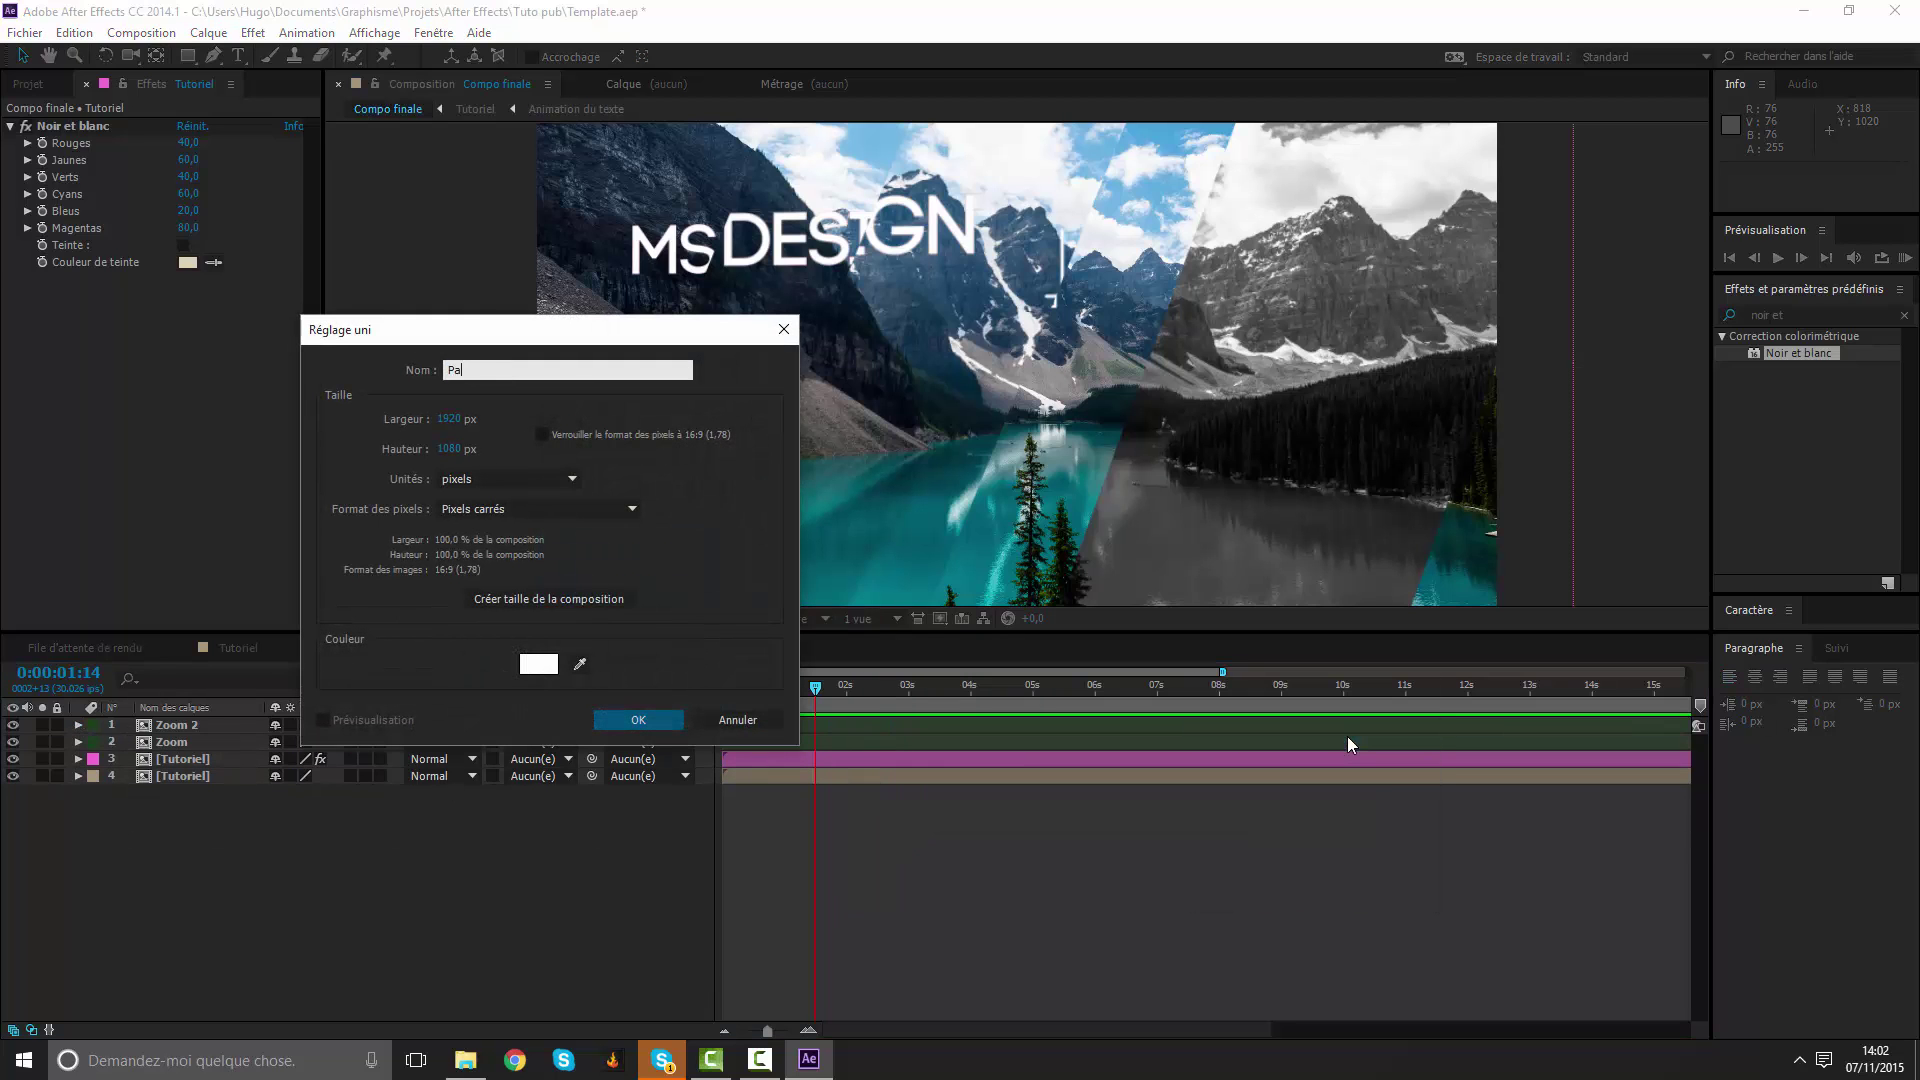
{"action": "type", "text": "rticules"}
{"action": "key", "text": "Return"}
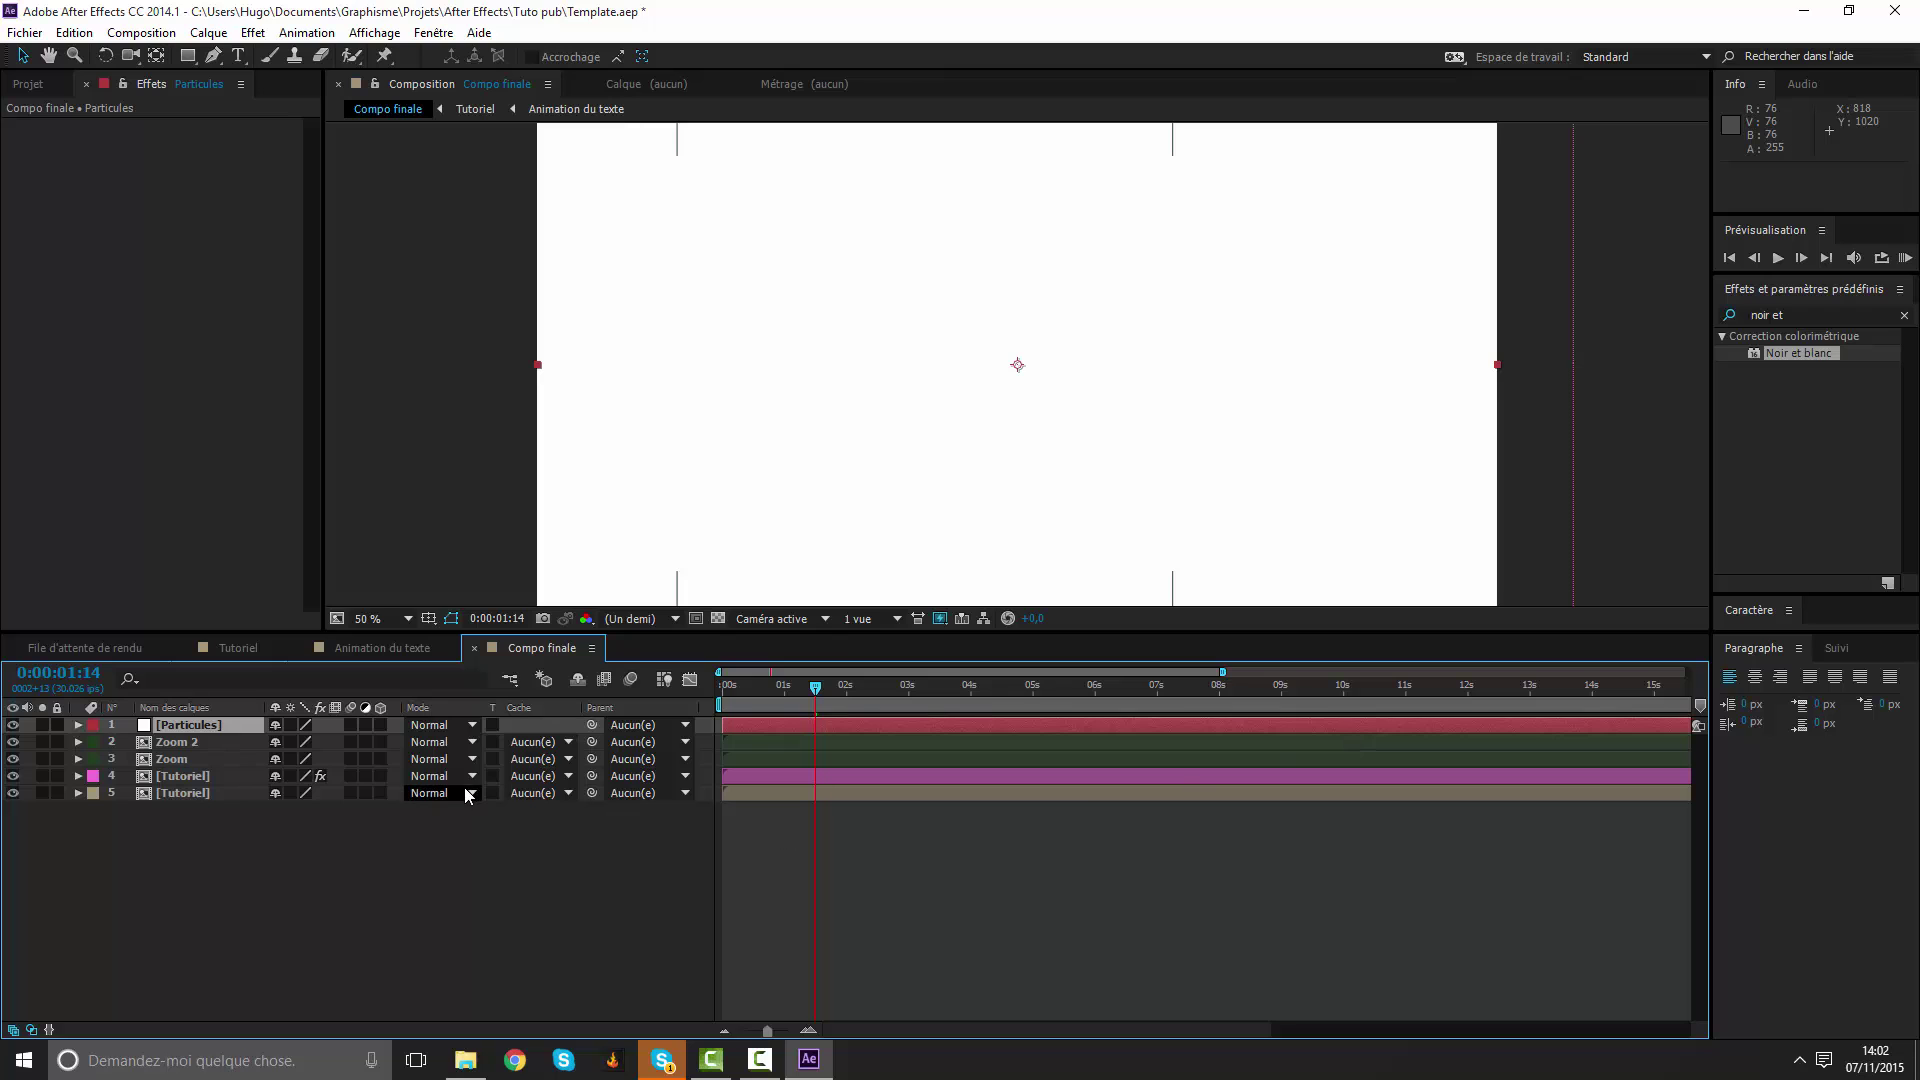
Search 'partic' and apply CC Particle World to the Particules layer.
{"action": "left_click", "coordinate": [234, 722]}
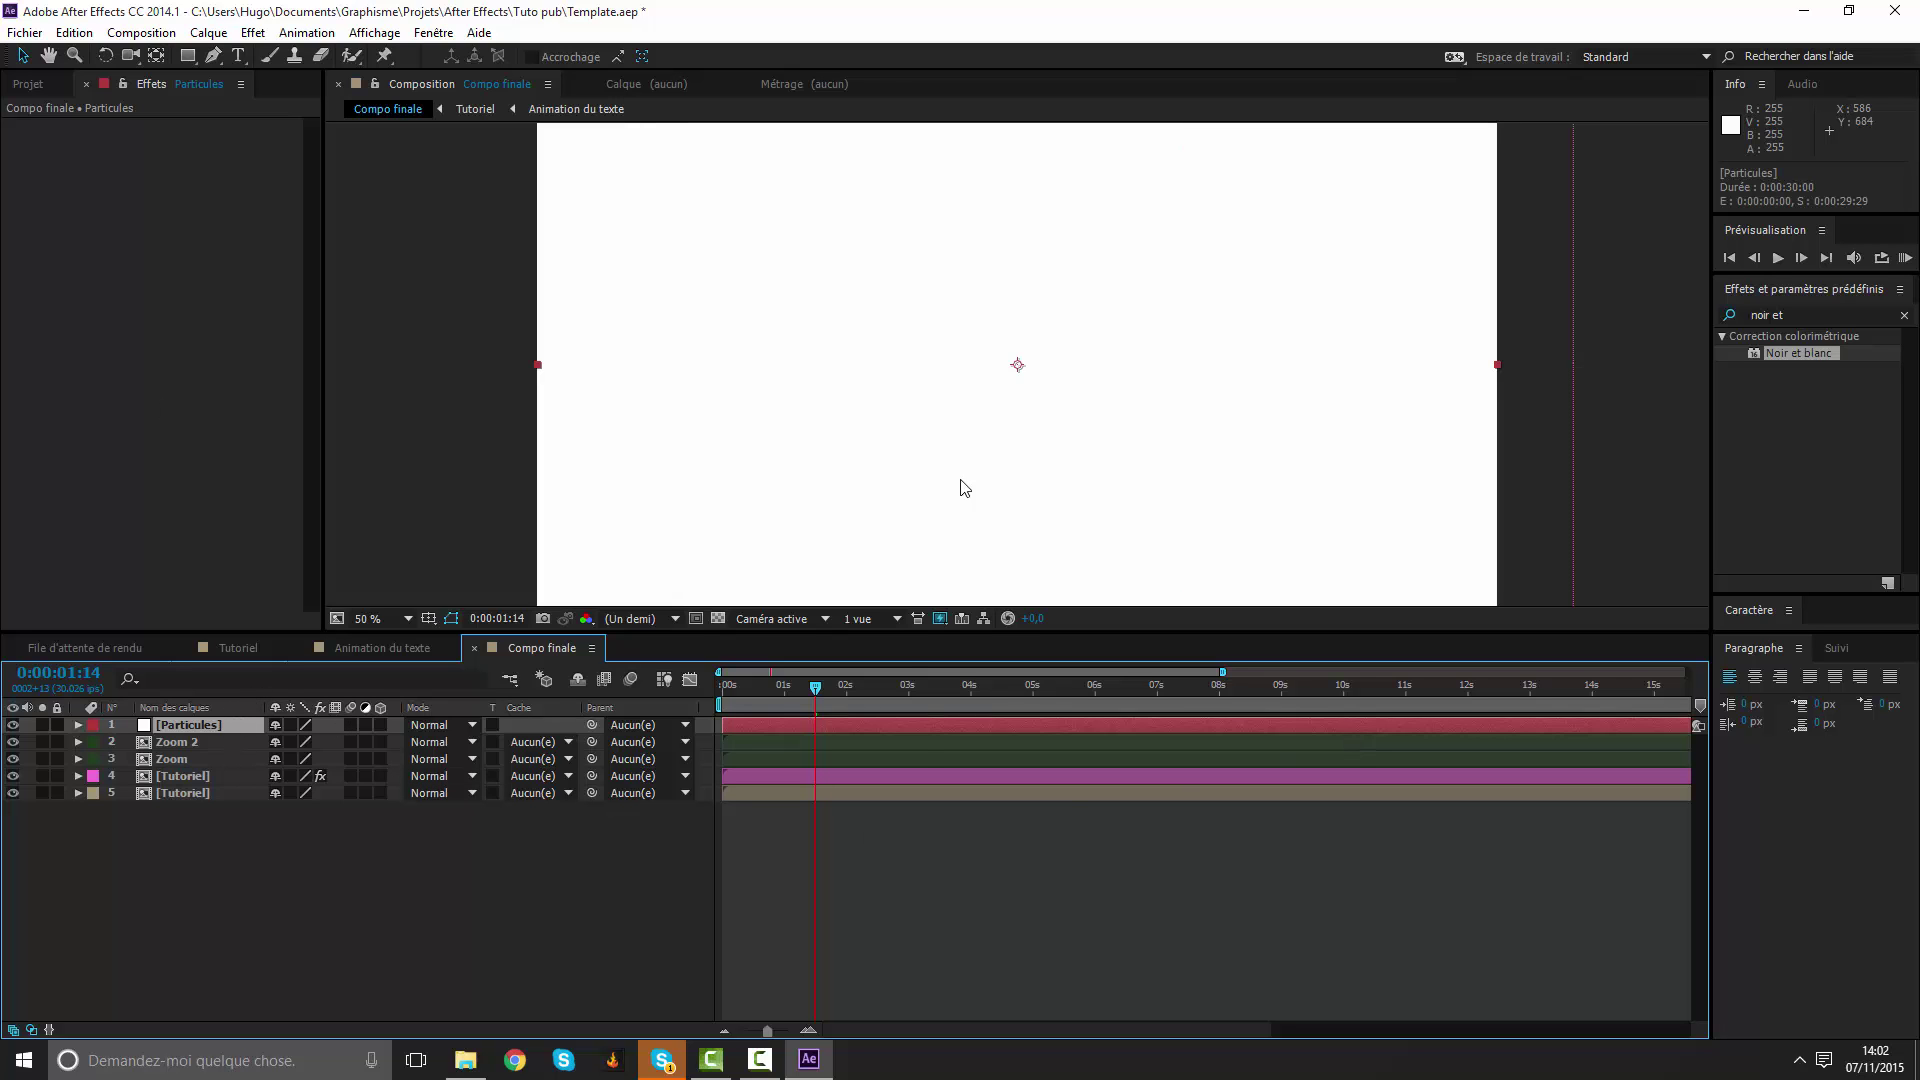
{"action": "right_click", "coordinate": [868, 722]}
{"action": "mouse_move", "coordinate": [1020, 536]}
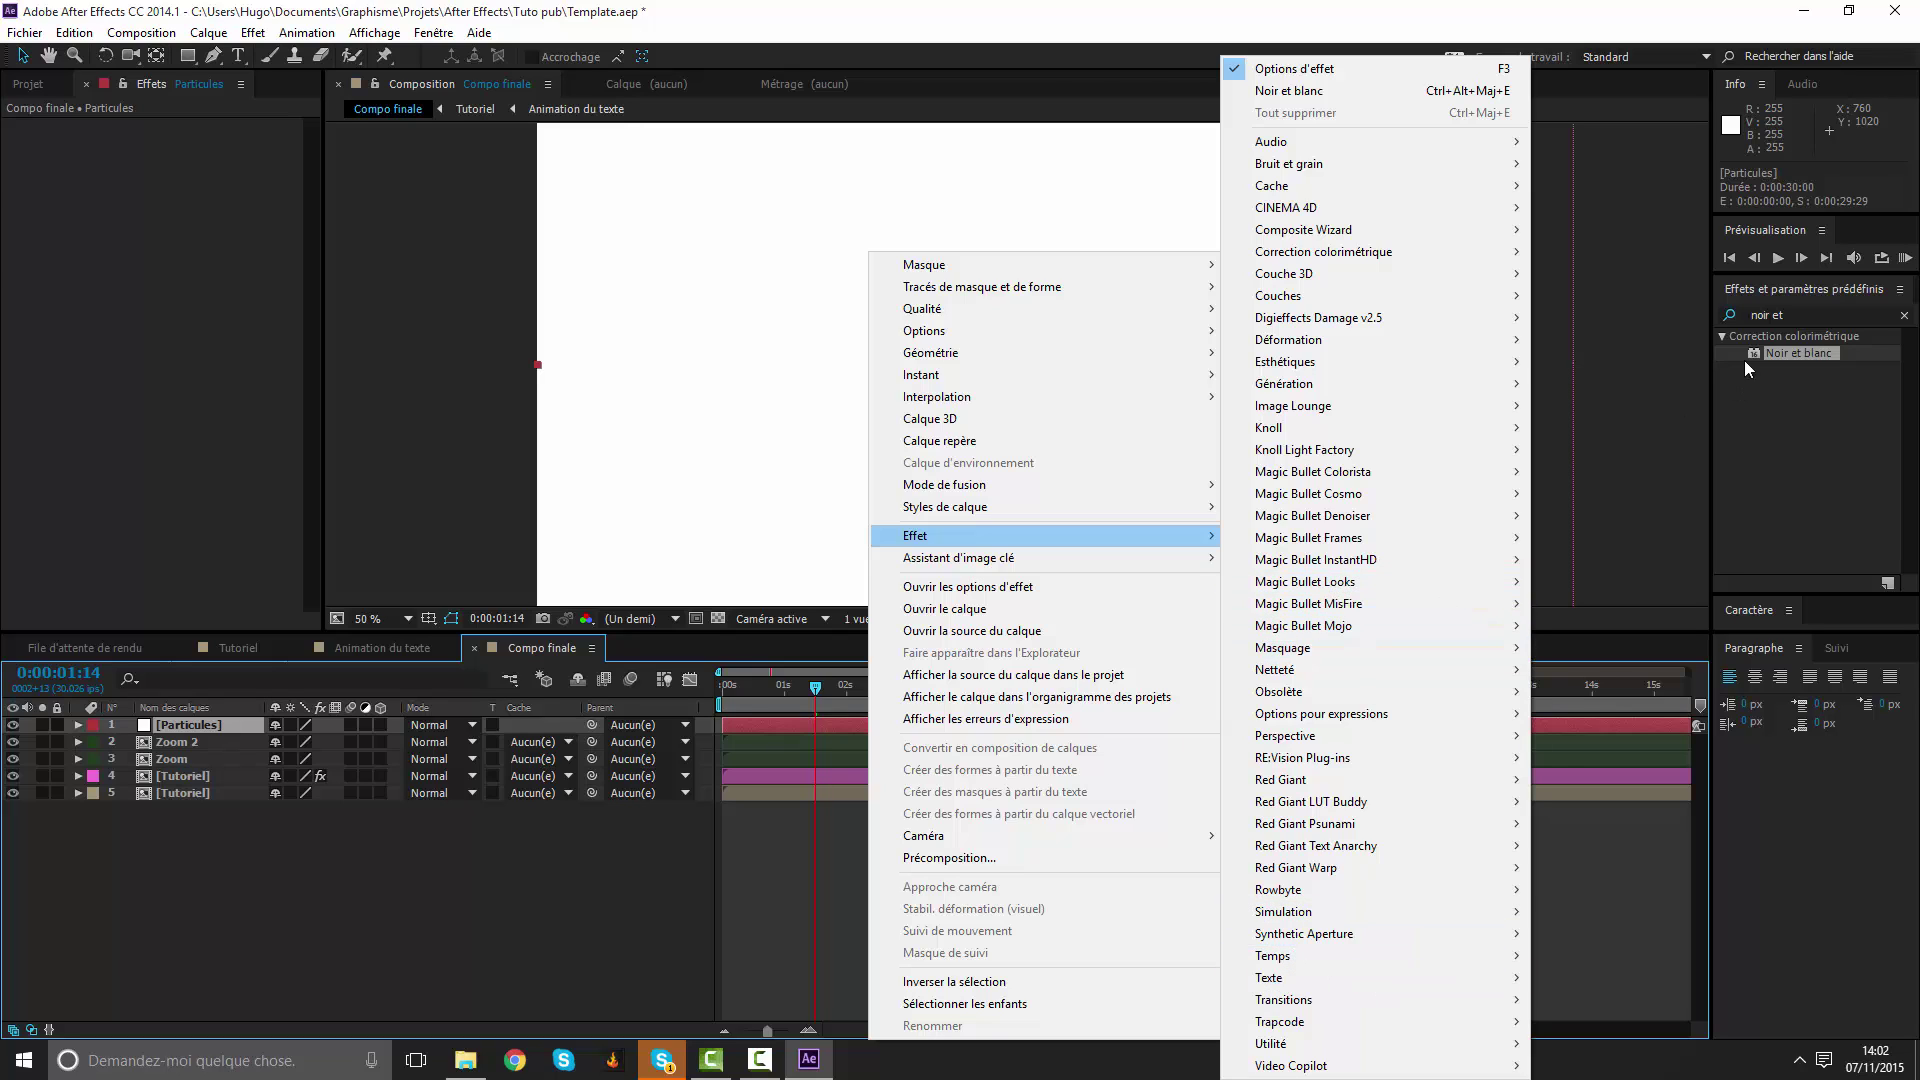
{"action": "left_click", "coordinate": [1800, 310]}
{"action": "left_click_drag", "start_coordinate": [1801, 310], "coordinate": [1430, 298]}
{"action": "type", "text": "partic"}
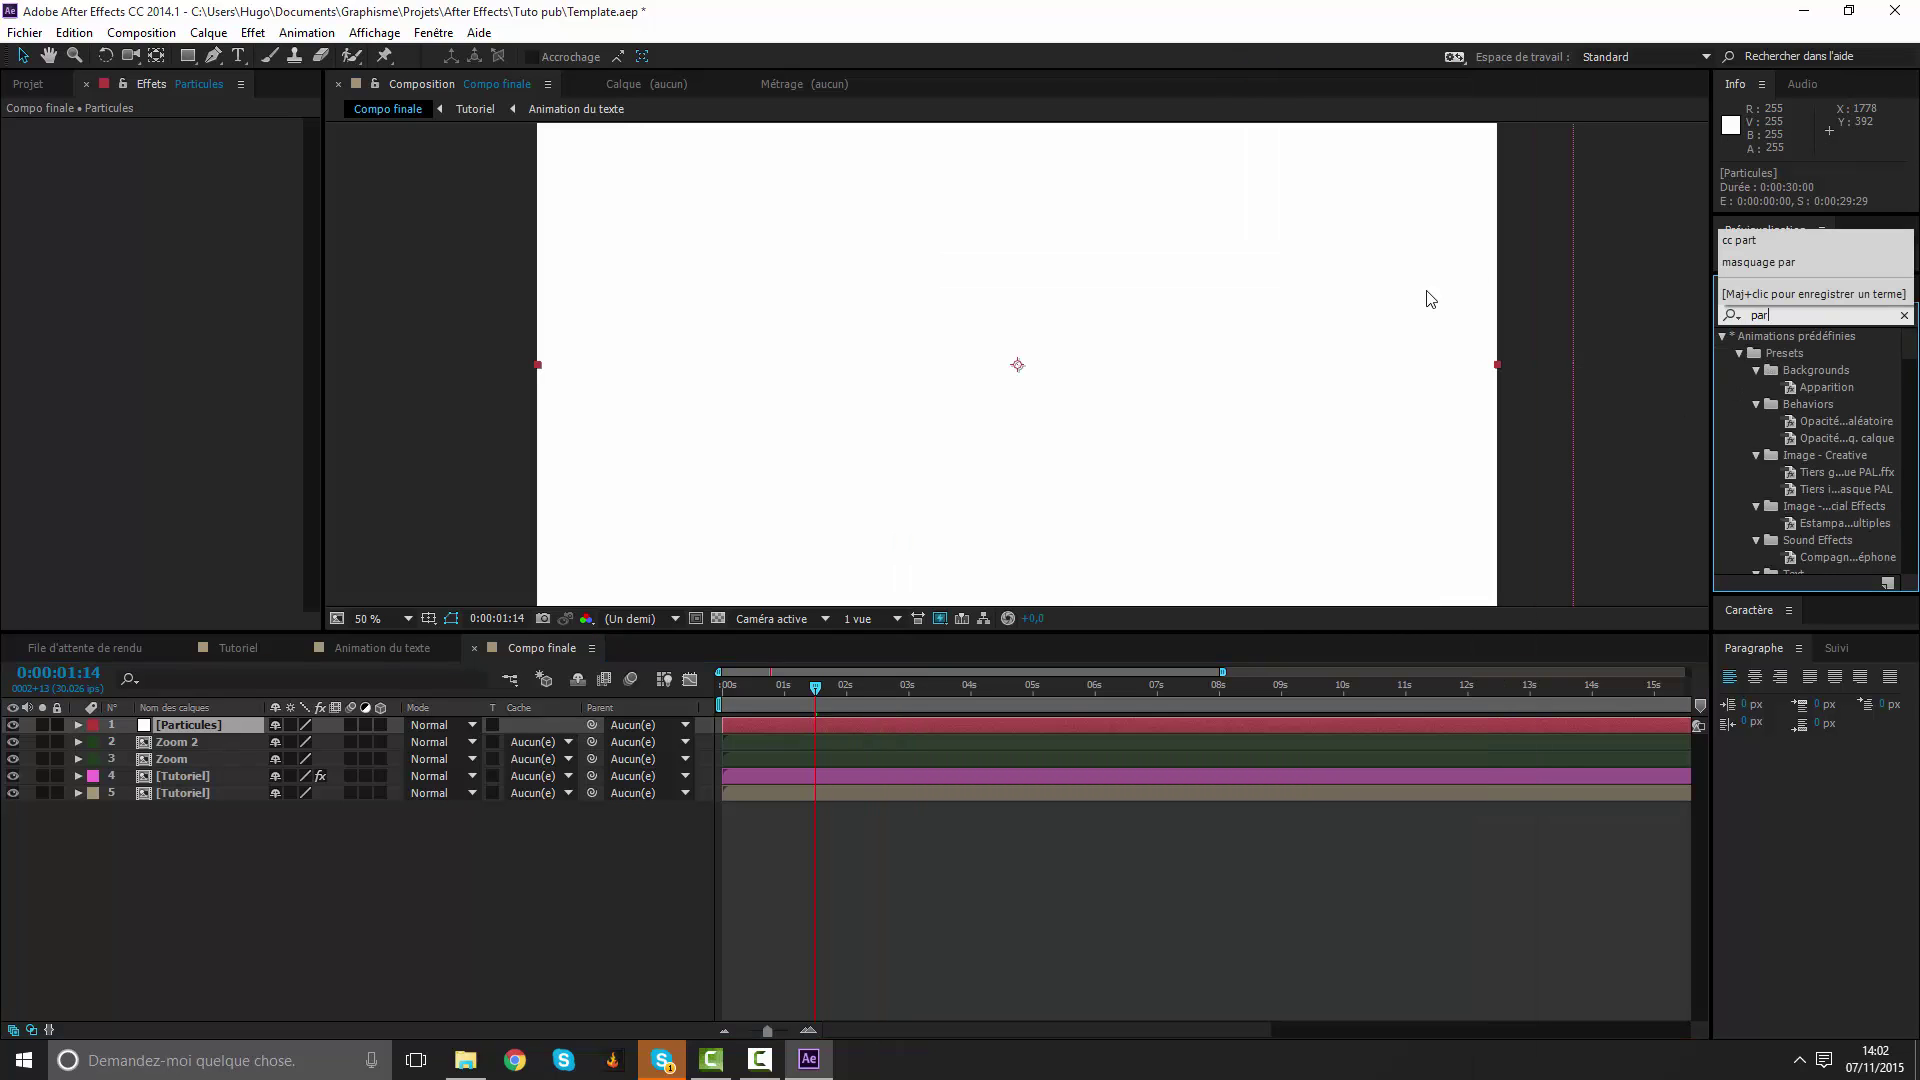
{"action": "left_click", "coordinate": [1815, 370]}
{"action": "left_click_drag", "start_coordinate": [1819, 374], "coordinate": [1036, 727]}
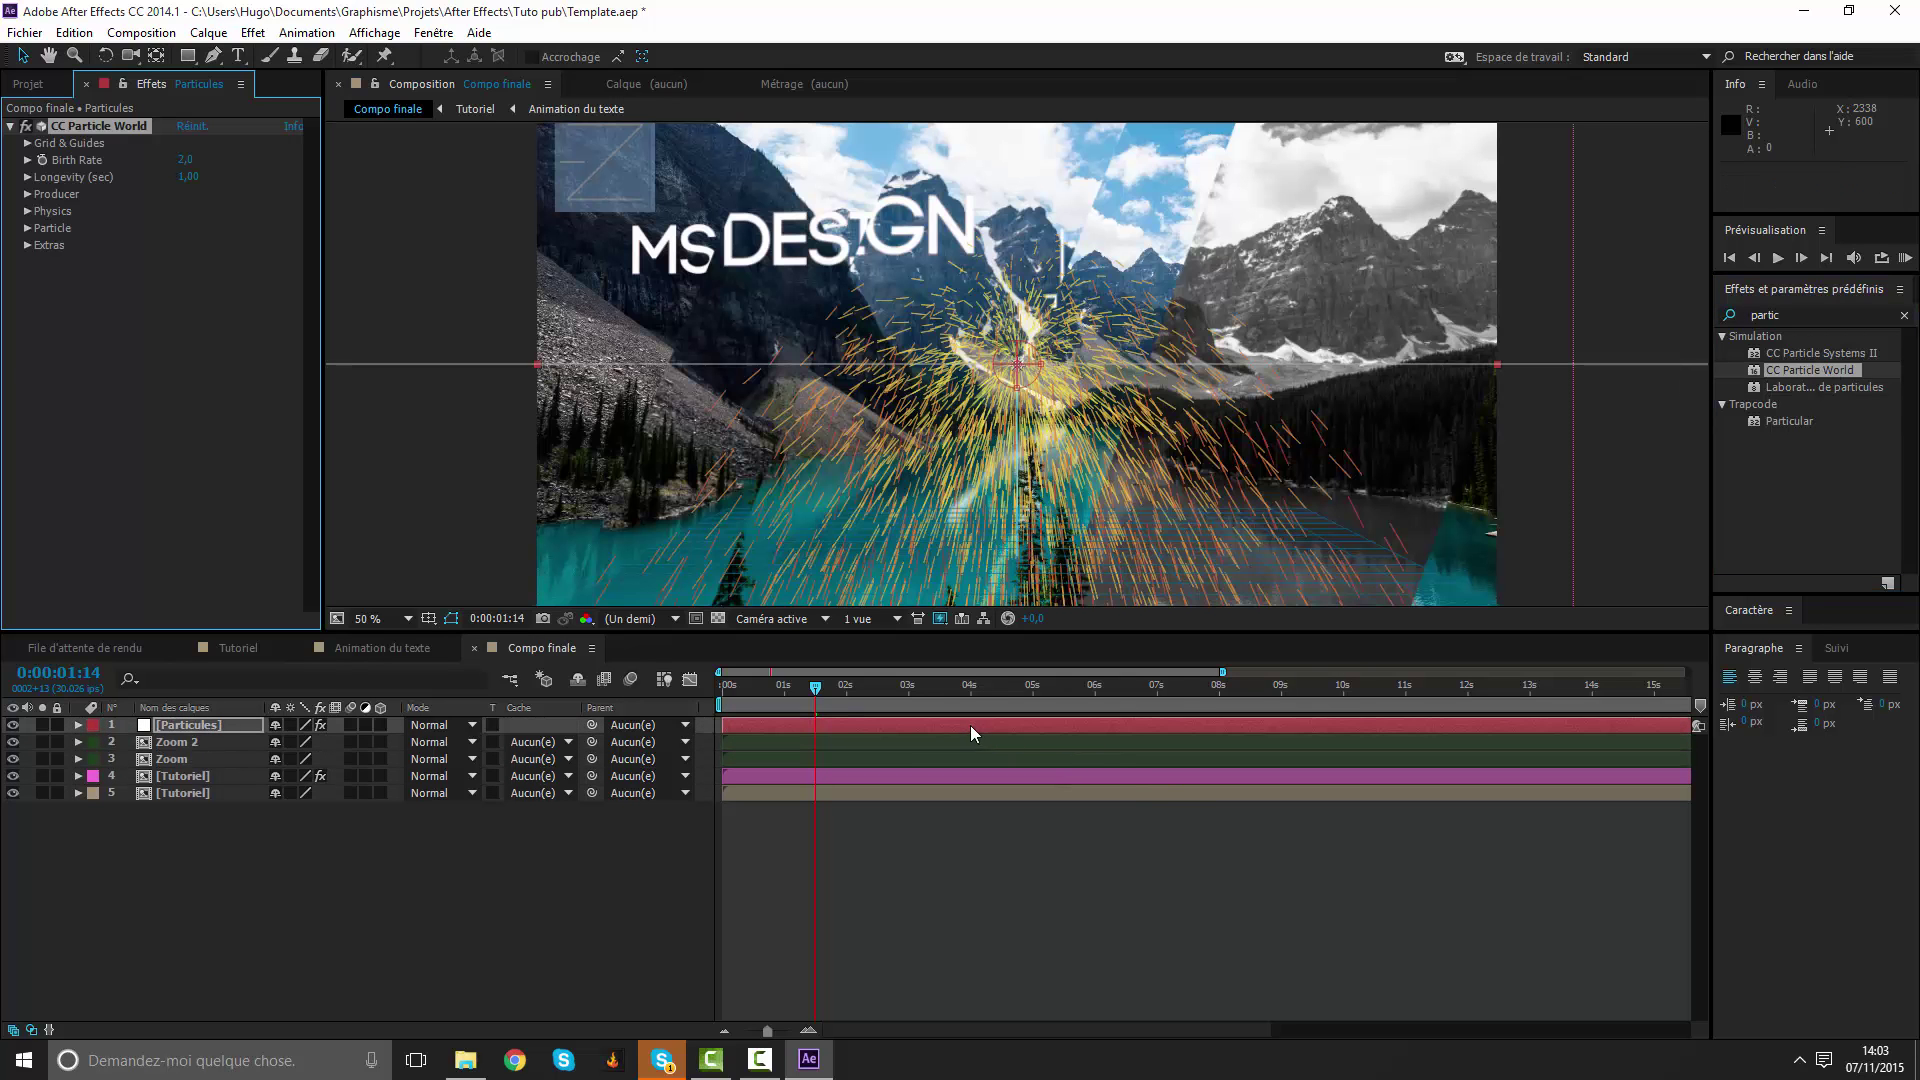
Inspect CC Particle World's Producer, Grid & Guides, Birth Rate and Longevity settings, then delete it.
{"action": "left_click", "coordinate": [27, 194]}
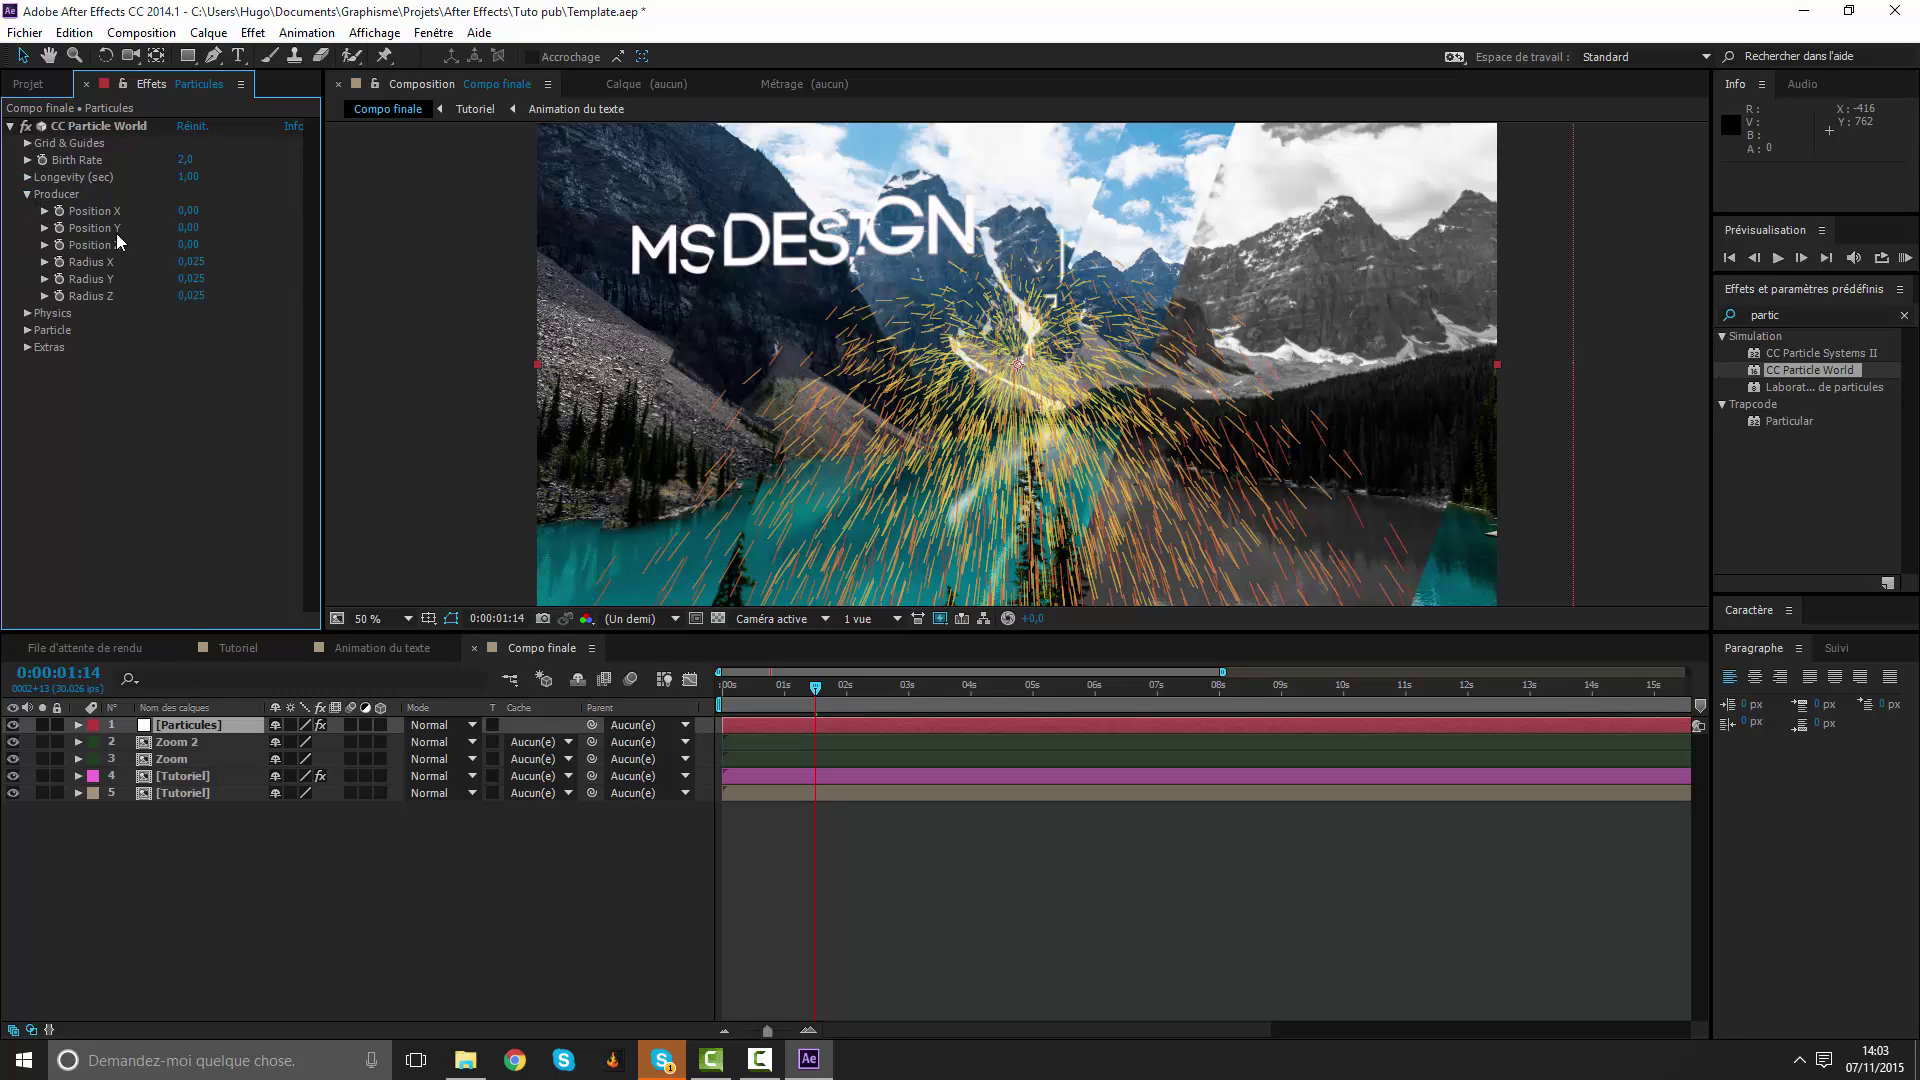
{"action": "left_click", "coordinate": [29, 194]}
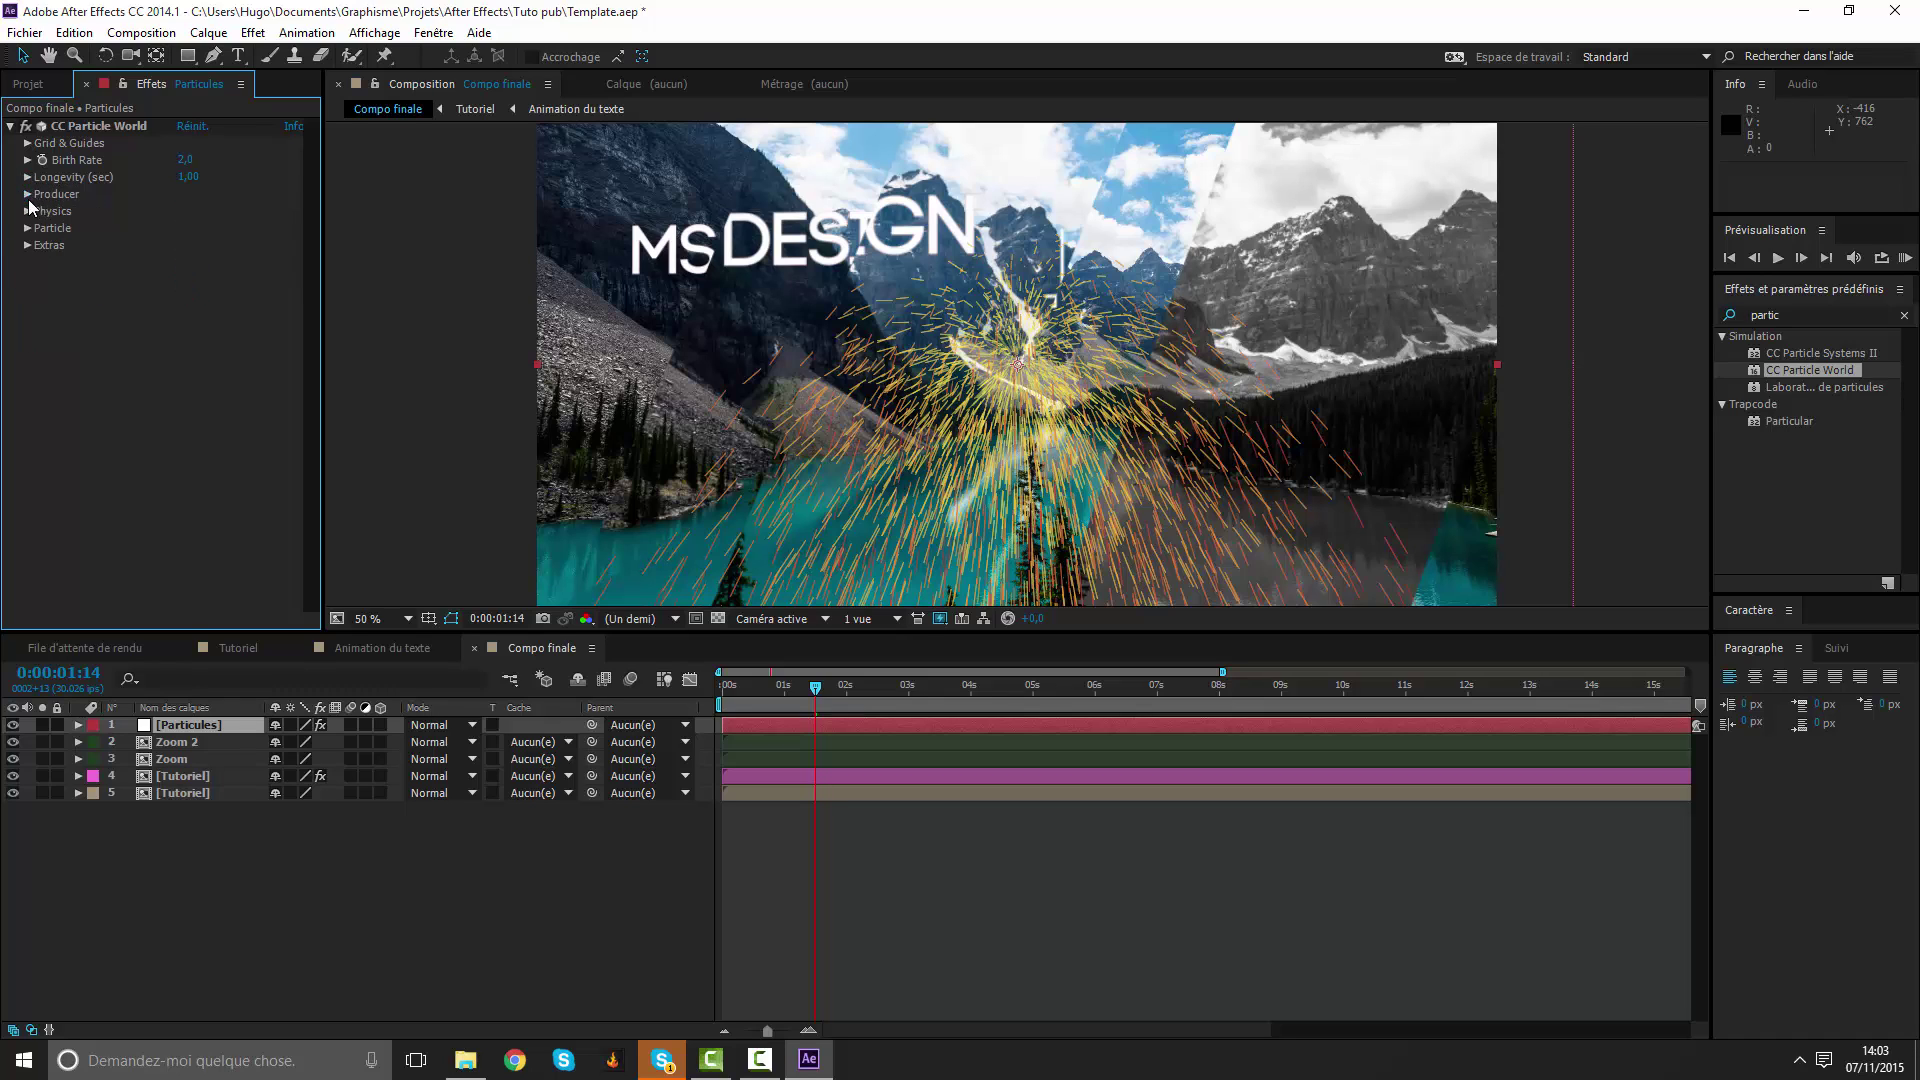
{"action": "left_click", "coordinate": [28, 143]}
{"action": "left_click", "coordinate": [28, 143]}
{"action": "left_click", "coordinate": [28, 160]}
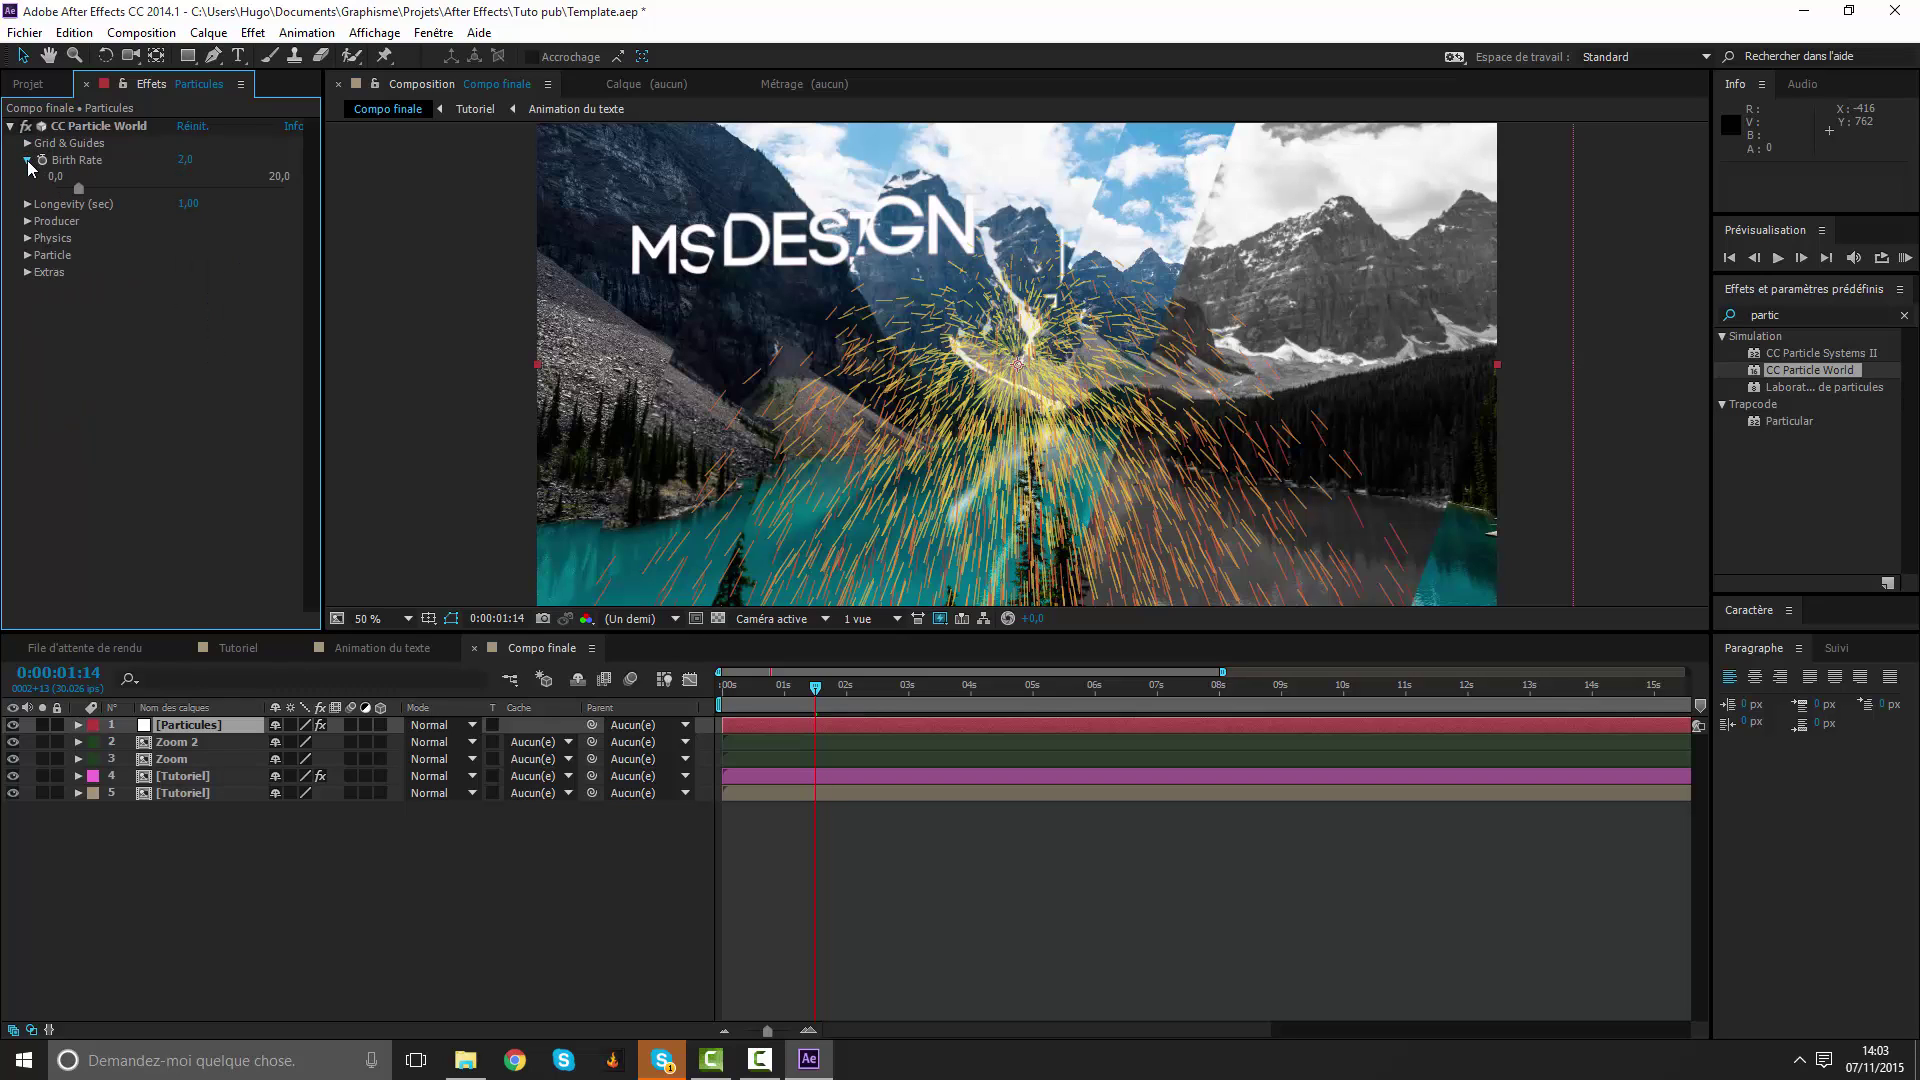
{"action": "left_click", "coordinate": [28, 160]}
{"action": "left_click", "coordinate": [28, 177]}
{"action": "left_click", "coordinate": [28, 177]}
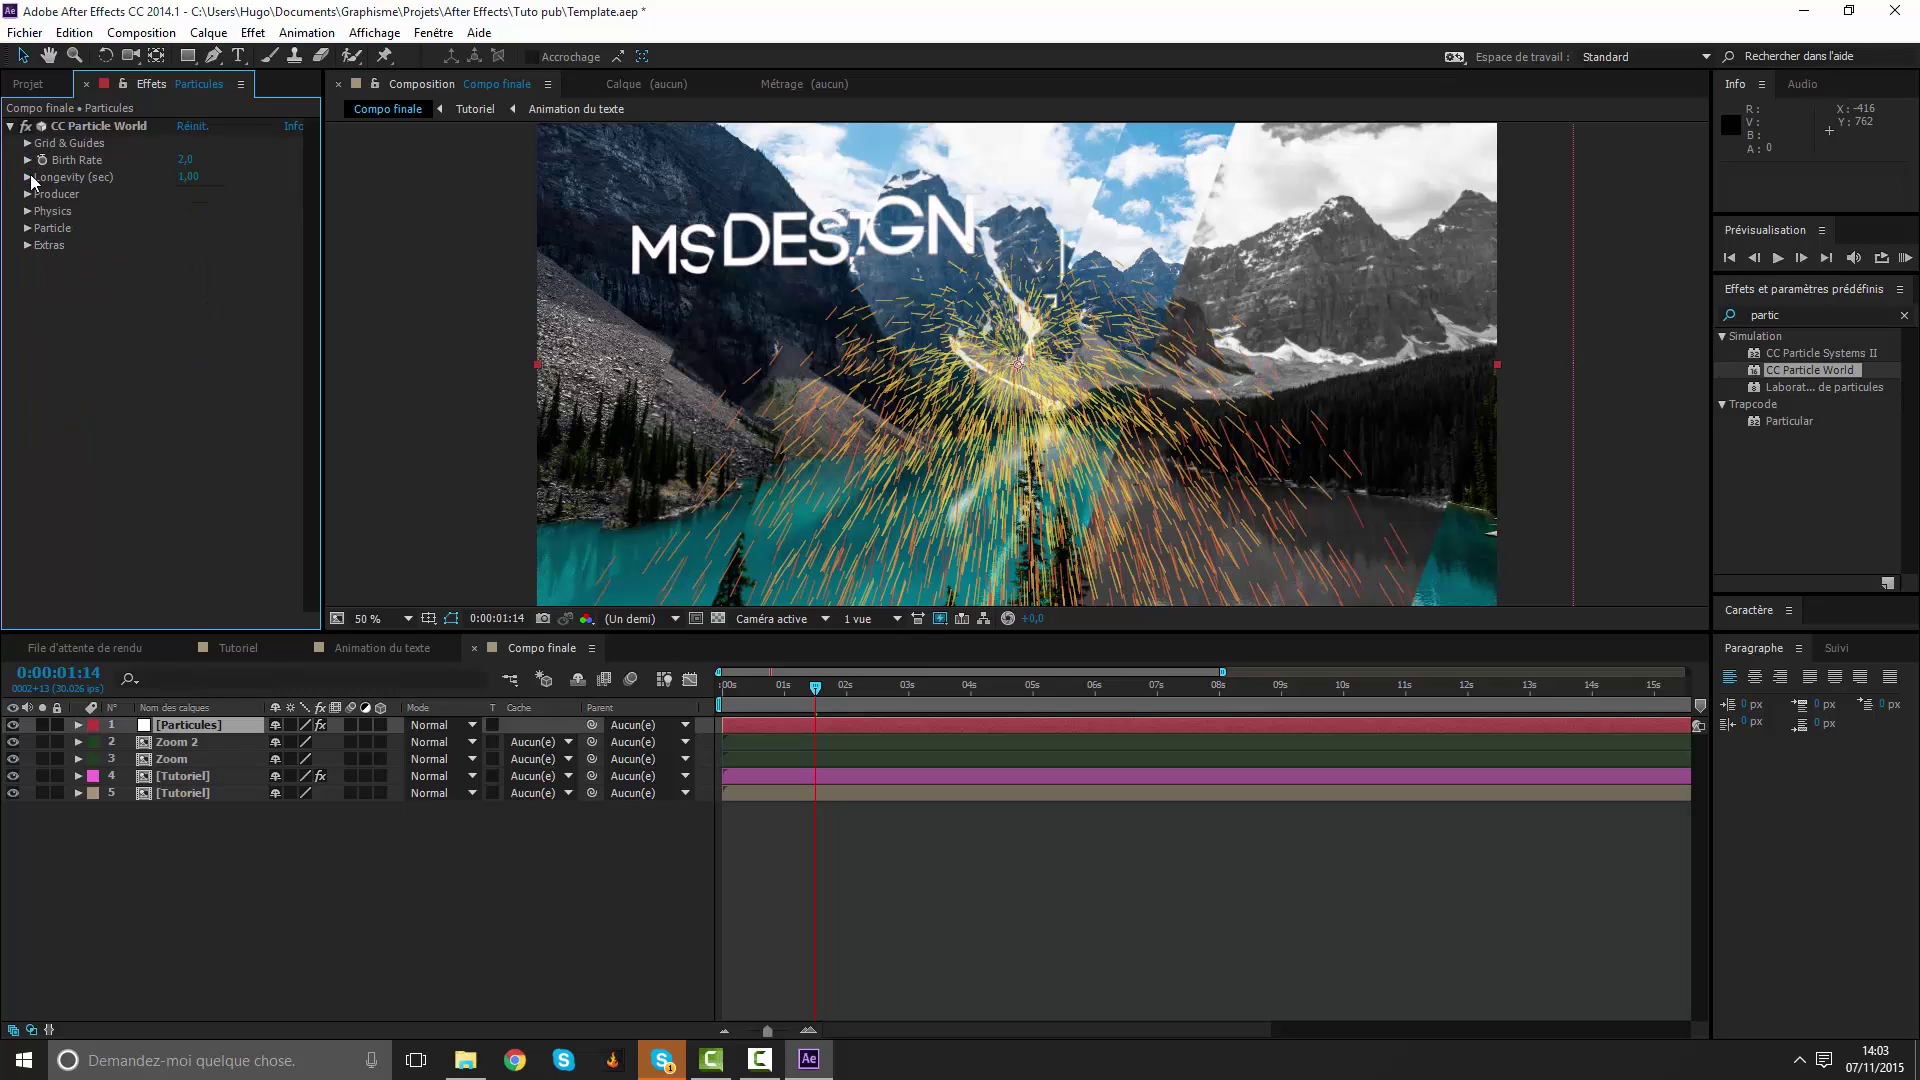
{"action": "left_click", "coordinate": [66, 127]}
{"action": "key", "text": "Delete"}
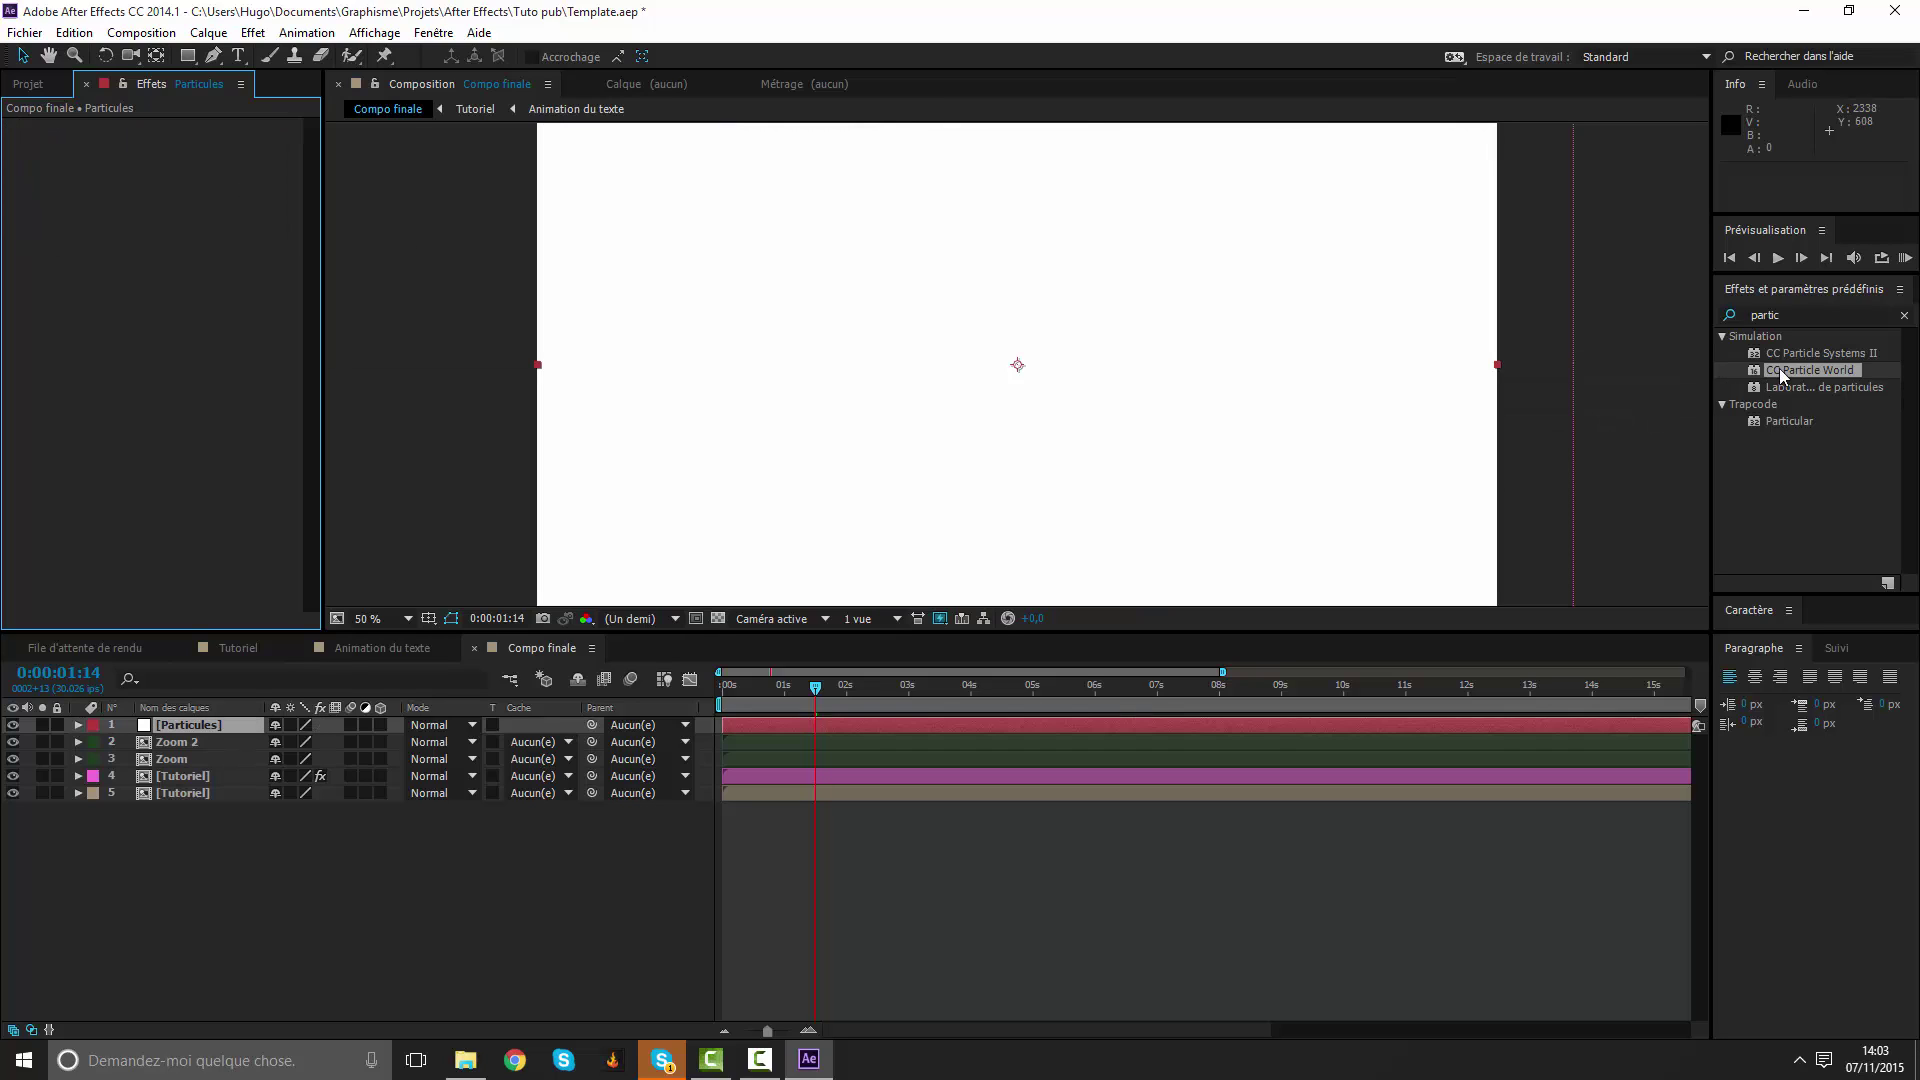
Apply CC Particle Systems II to the Particules layer.
{"action": "left_click", "coordinate": [1825, 352]}
{"action": "left_click_drag", "start_coordinate": [1076, 768], "coordinate": [1024, 720]}
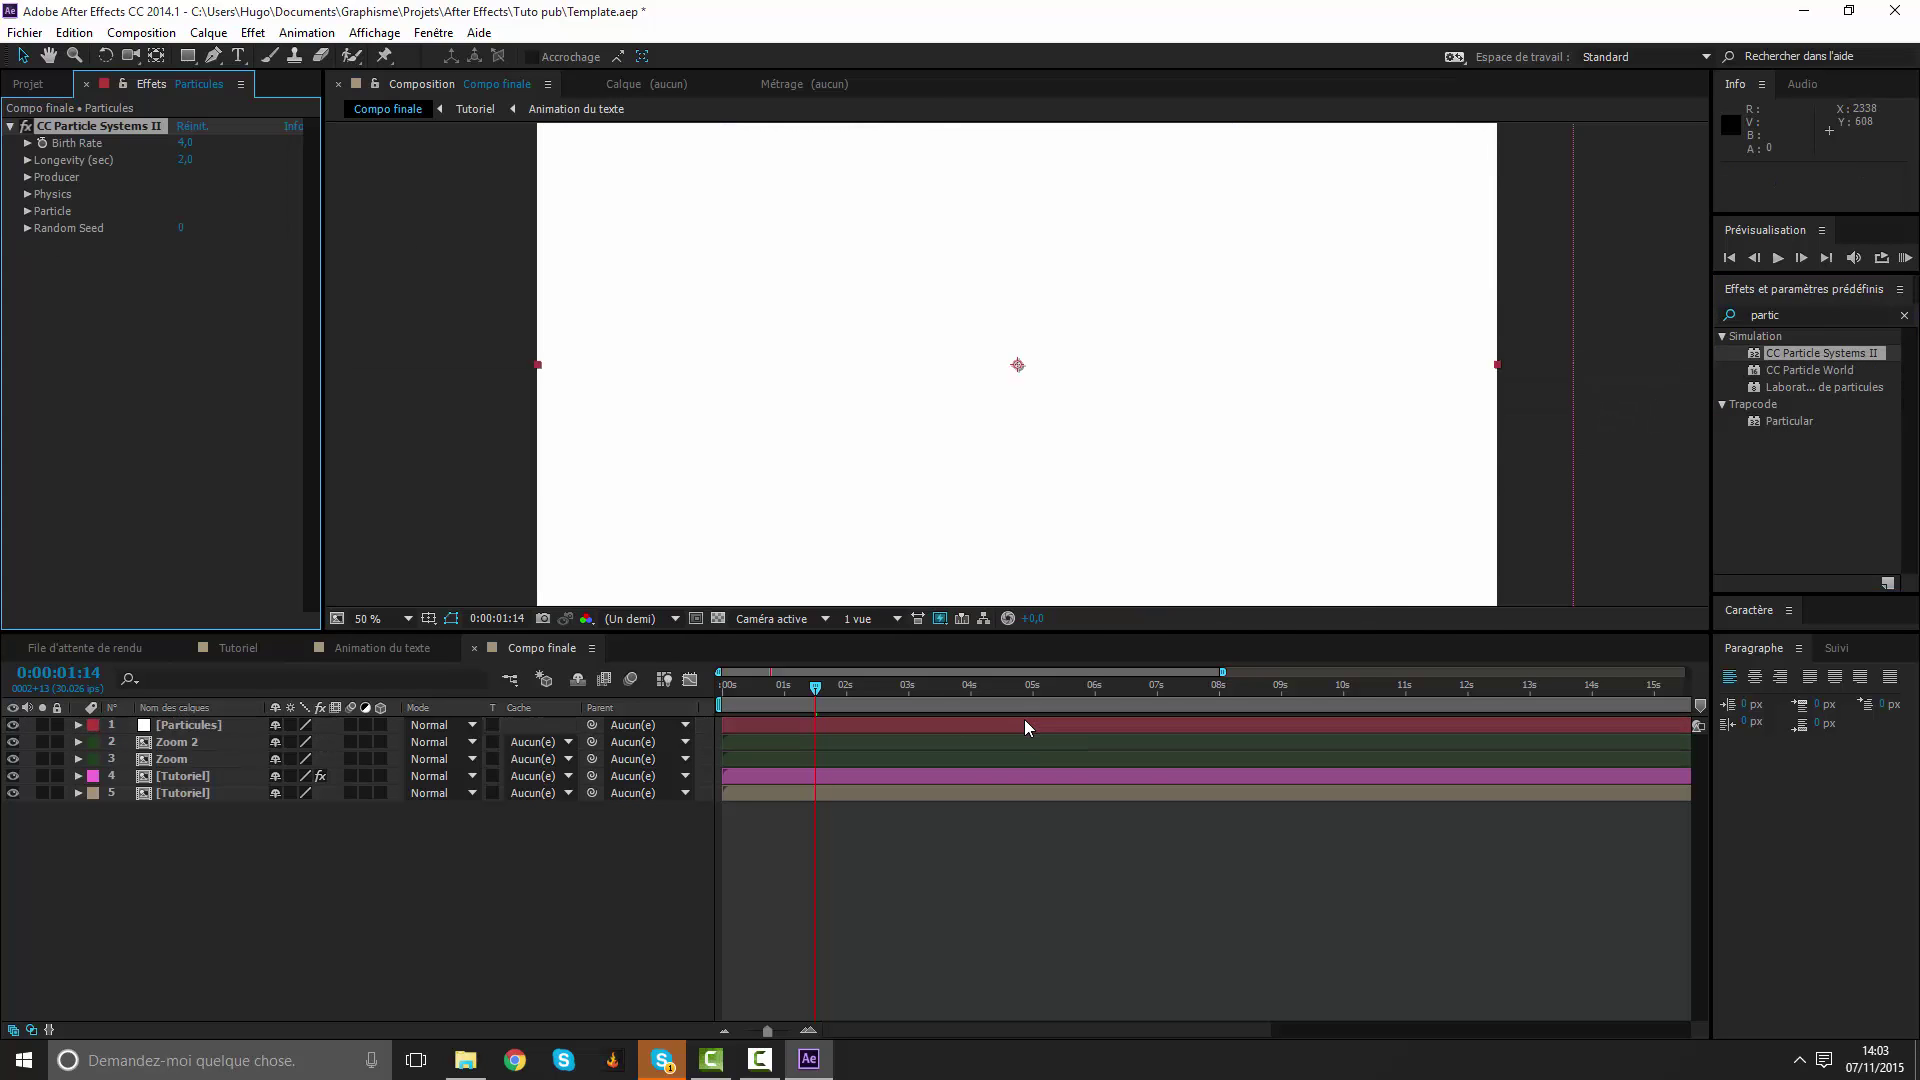
{"action": "left_click", "coordinate": [28, 161]}
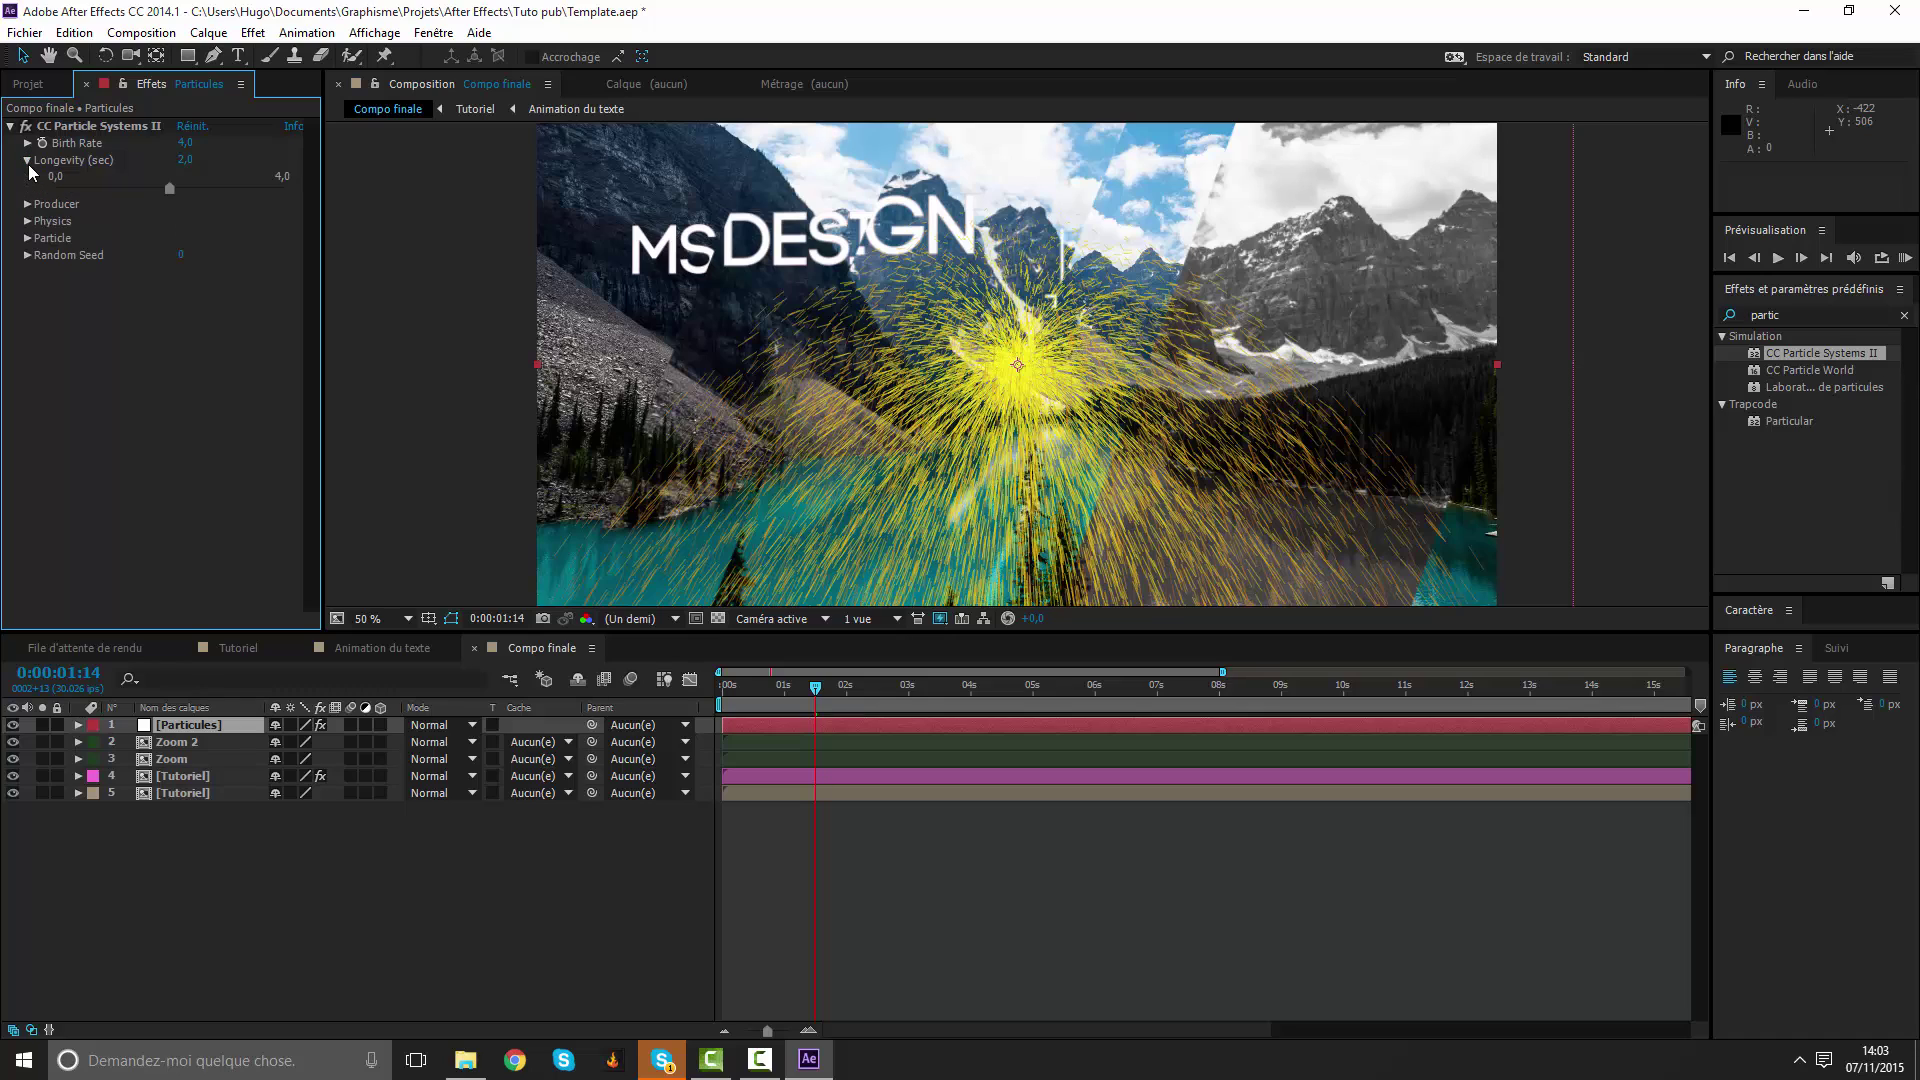
{"action": "left_click", "coordinate": [28, 161]}
Set the Producer radius to 500 × 500.
{"action": "left_click", "coordinate": [28, 177]}
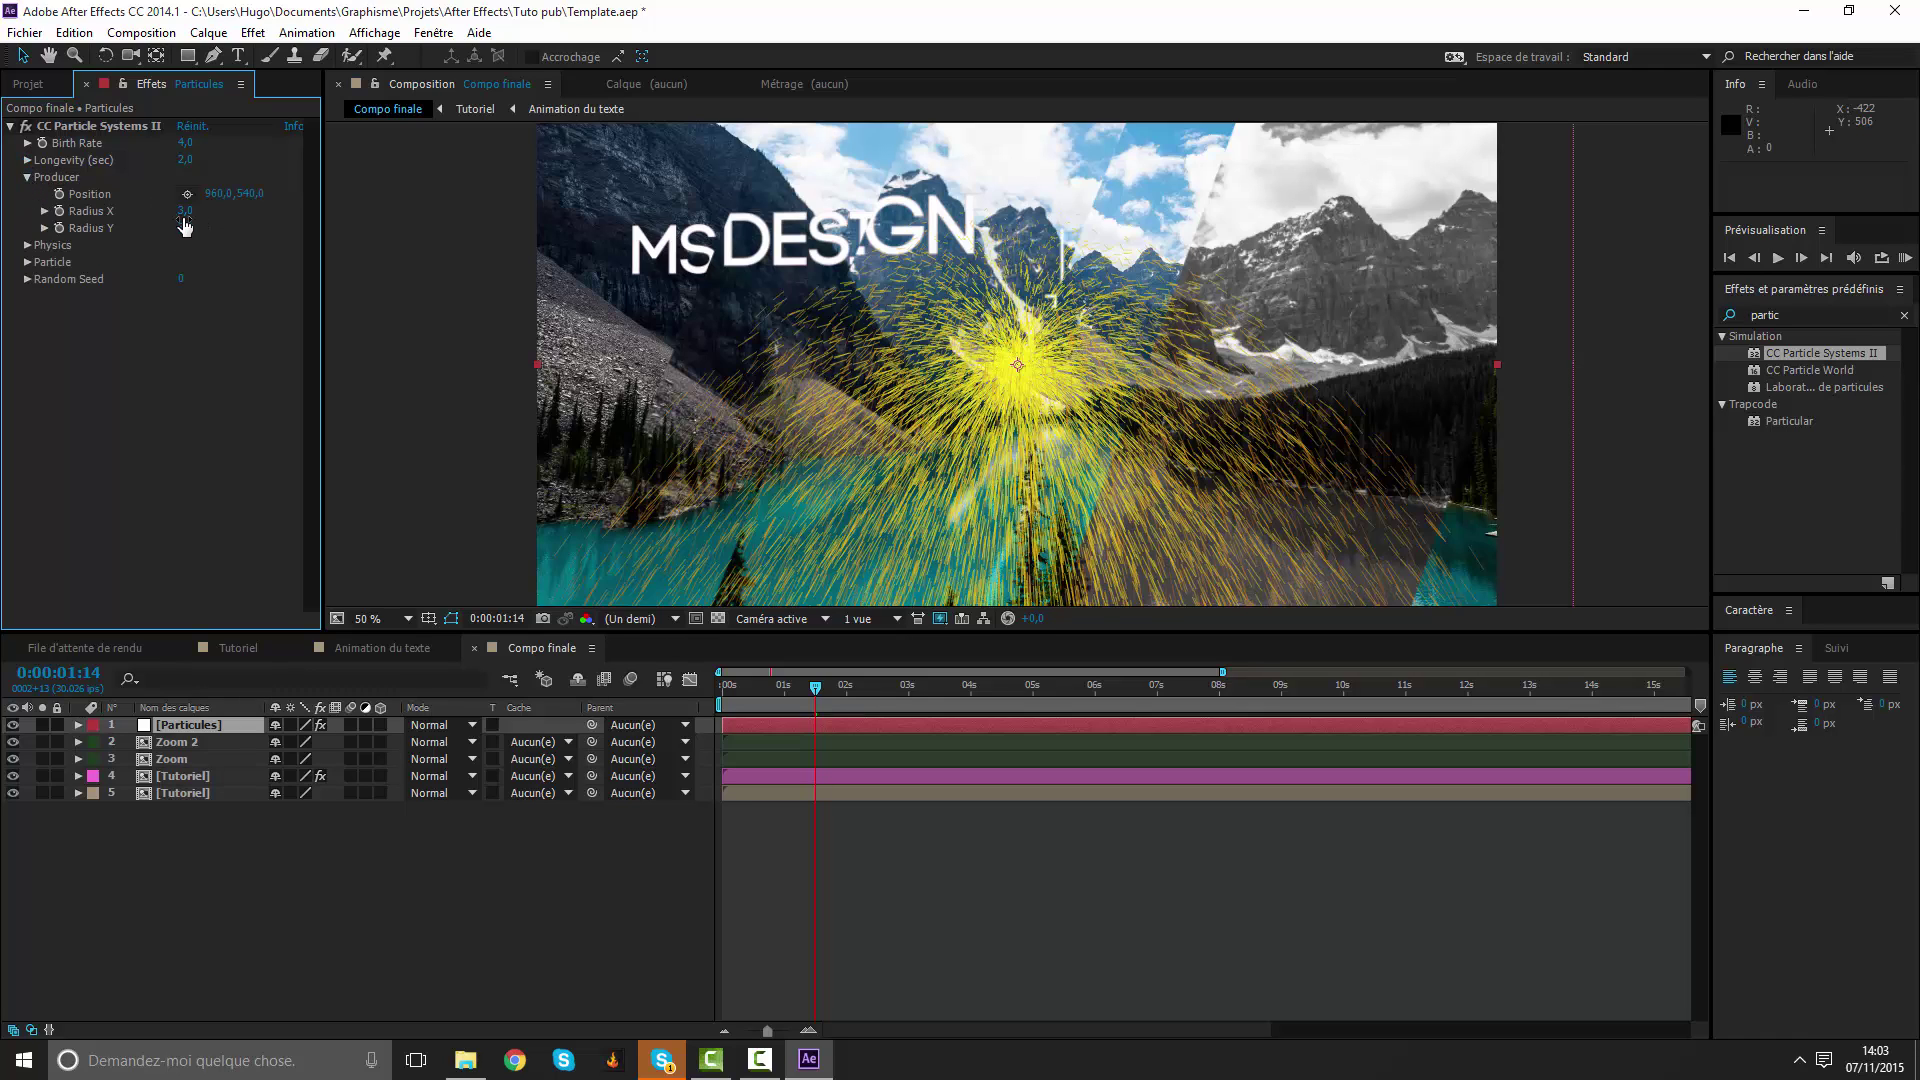
{"action": "left_click_drag", "start_coordinate": [188, 213], "coordinate": [190, 215]}
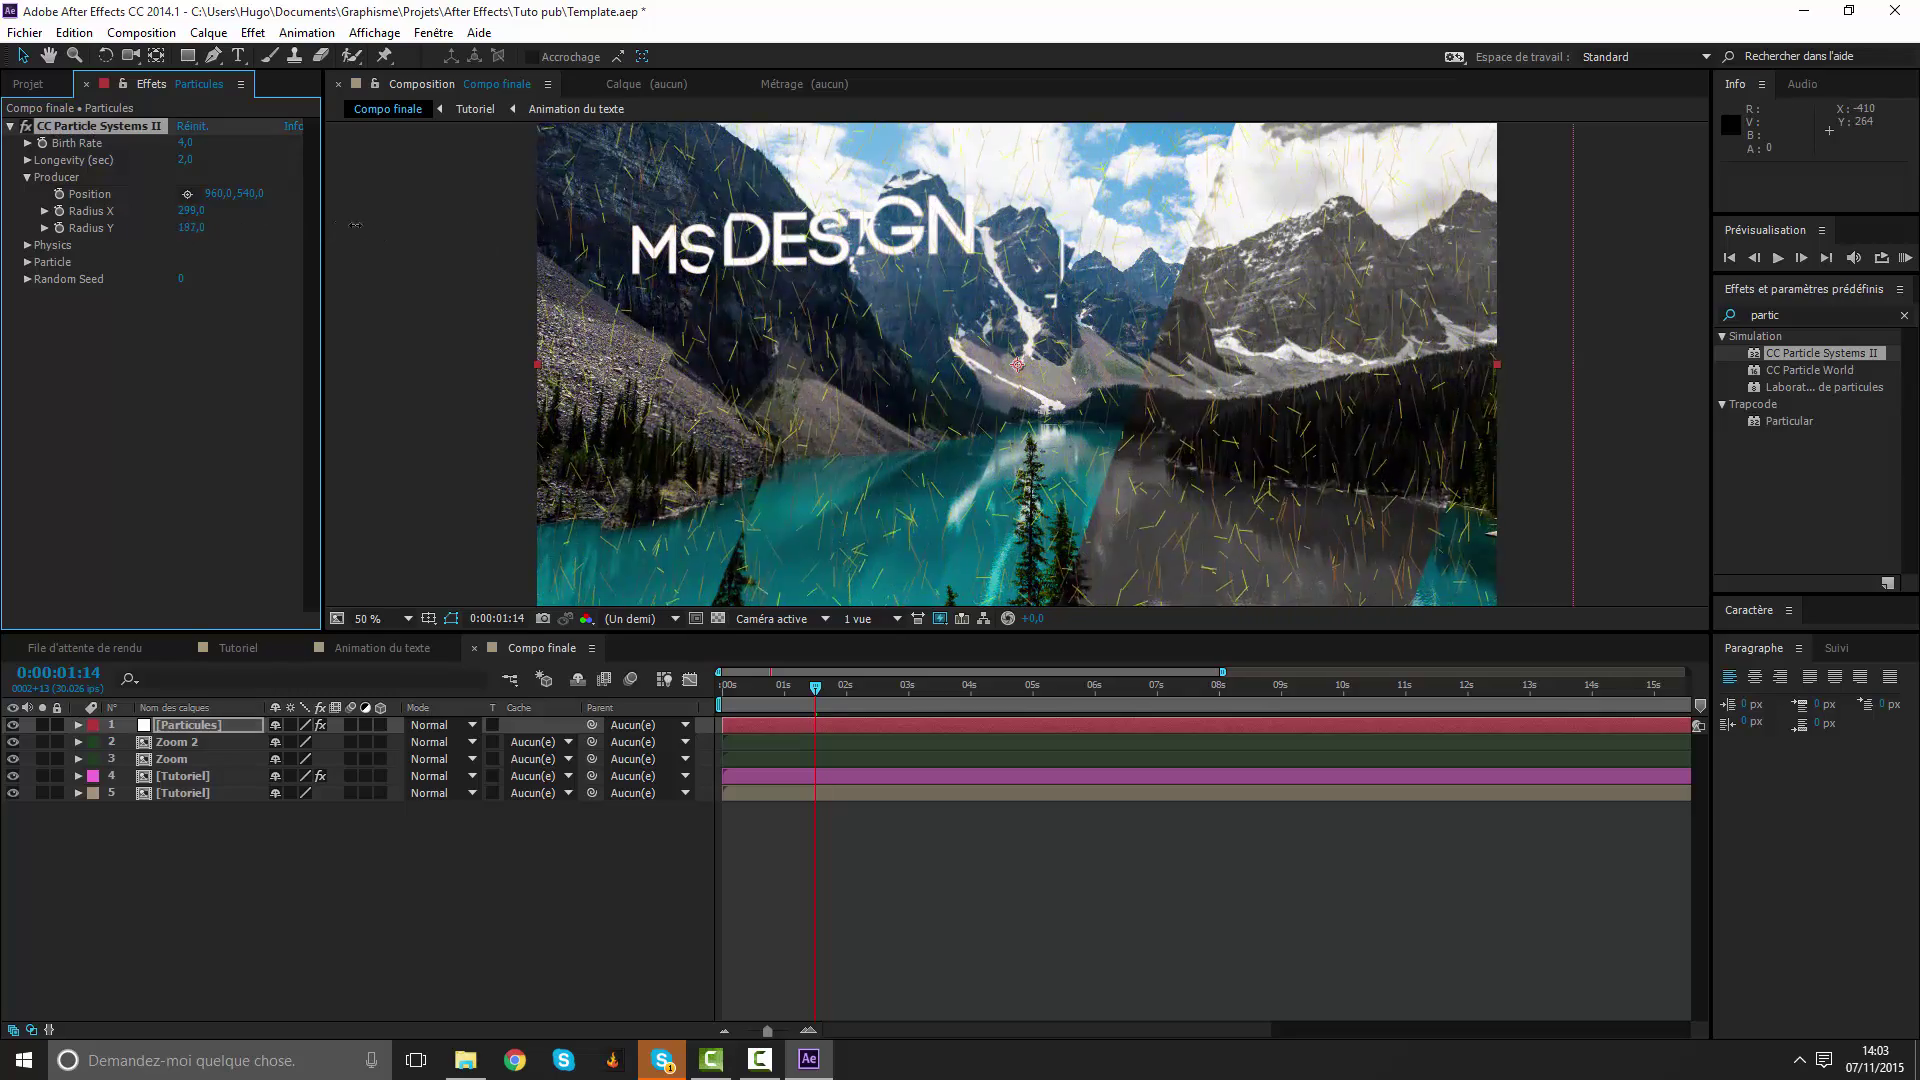
{"action": "left_click", "coordinate": [190, 212]}
{"action": "type", "text": "500"}
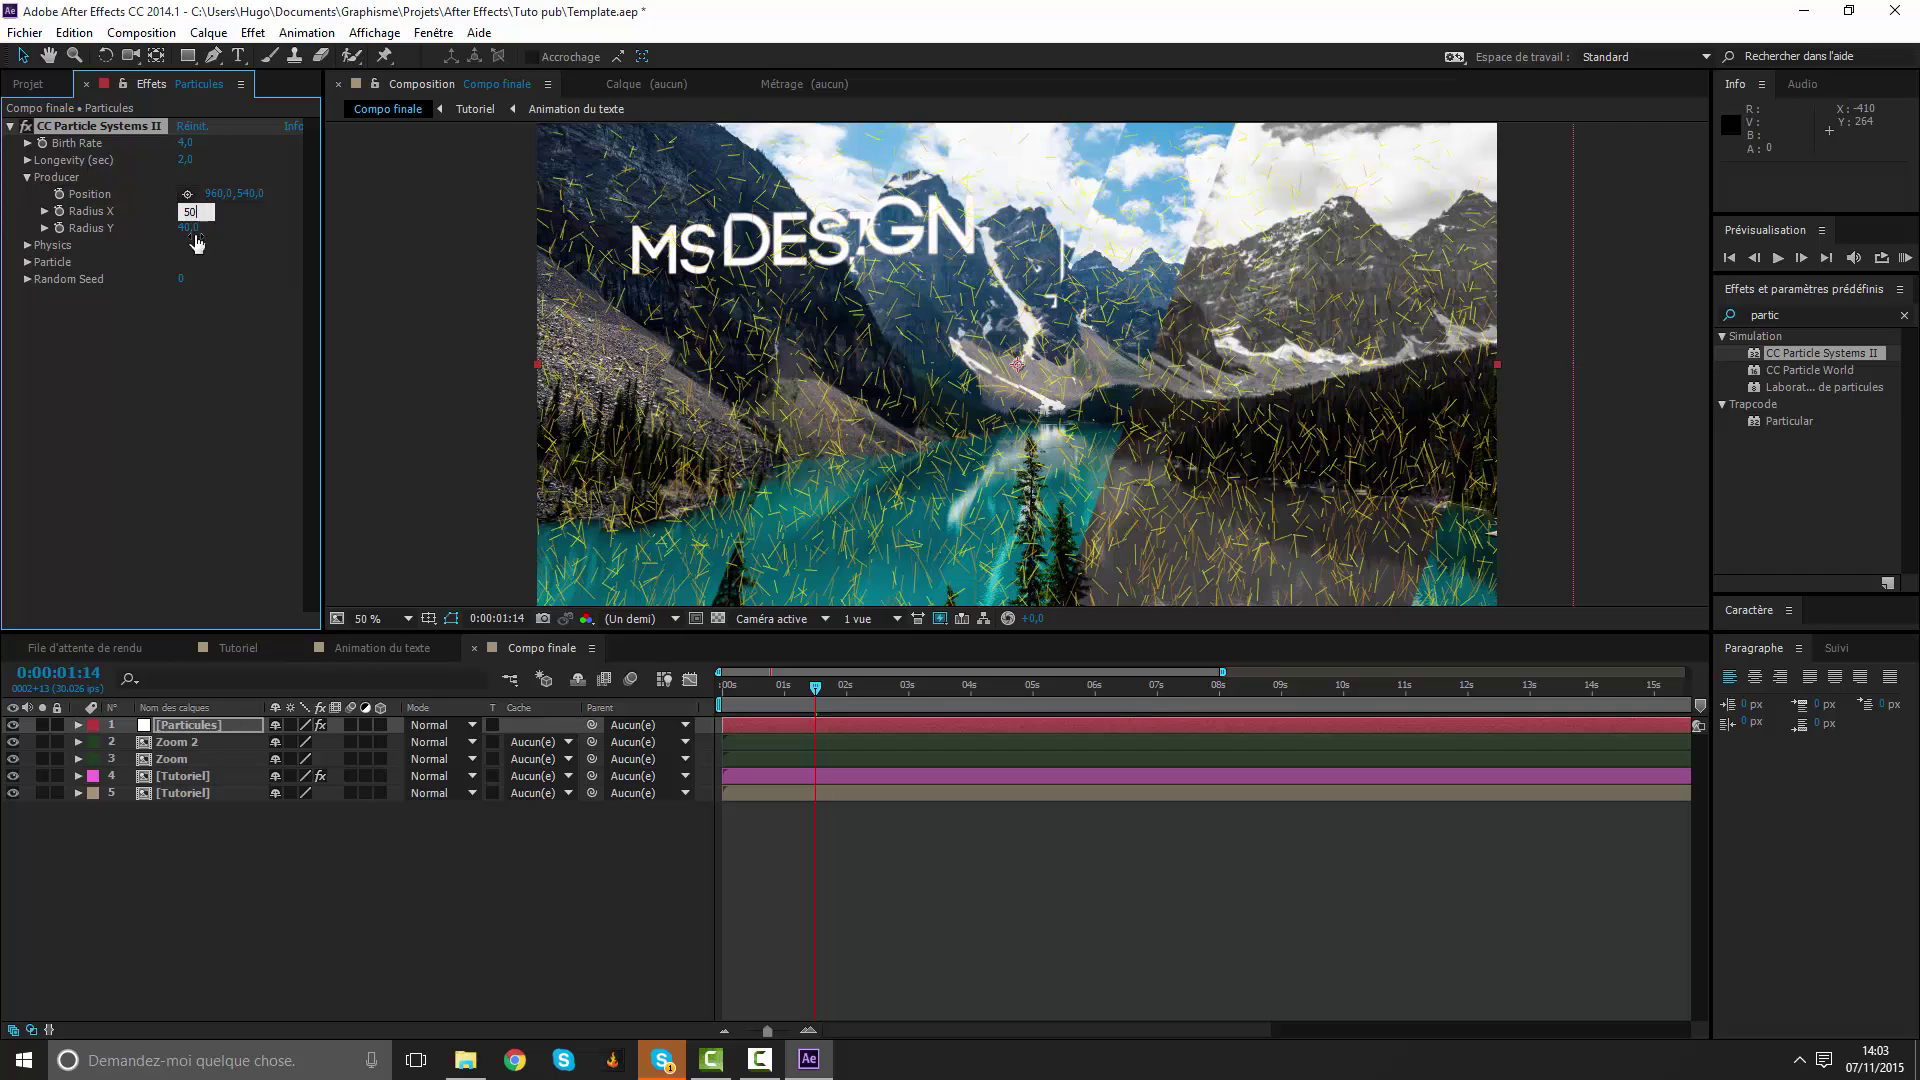
{"action": "key", "text": "Return"}
{"action": "type", "text": "5"}
{"action": "left_click", "coordinate": [213, 229]}
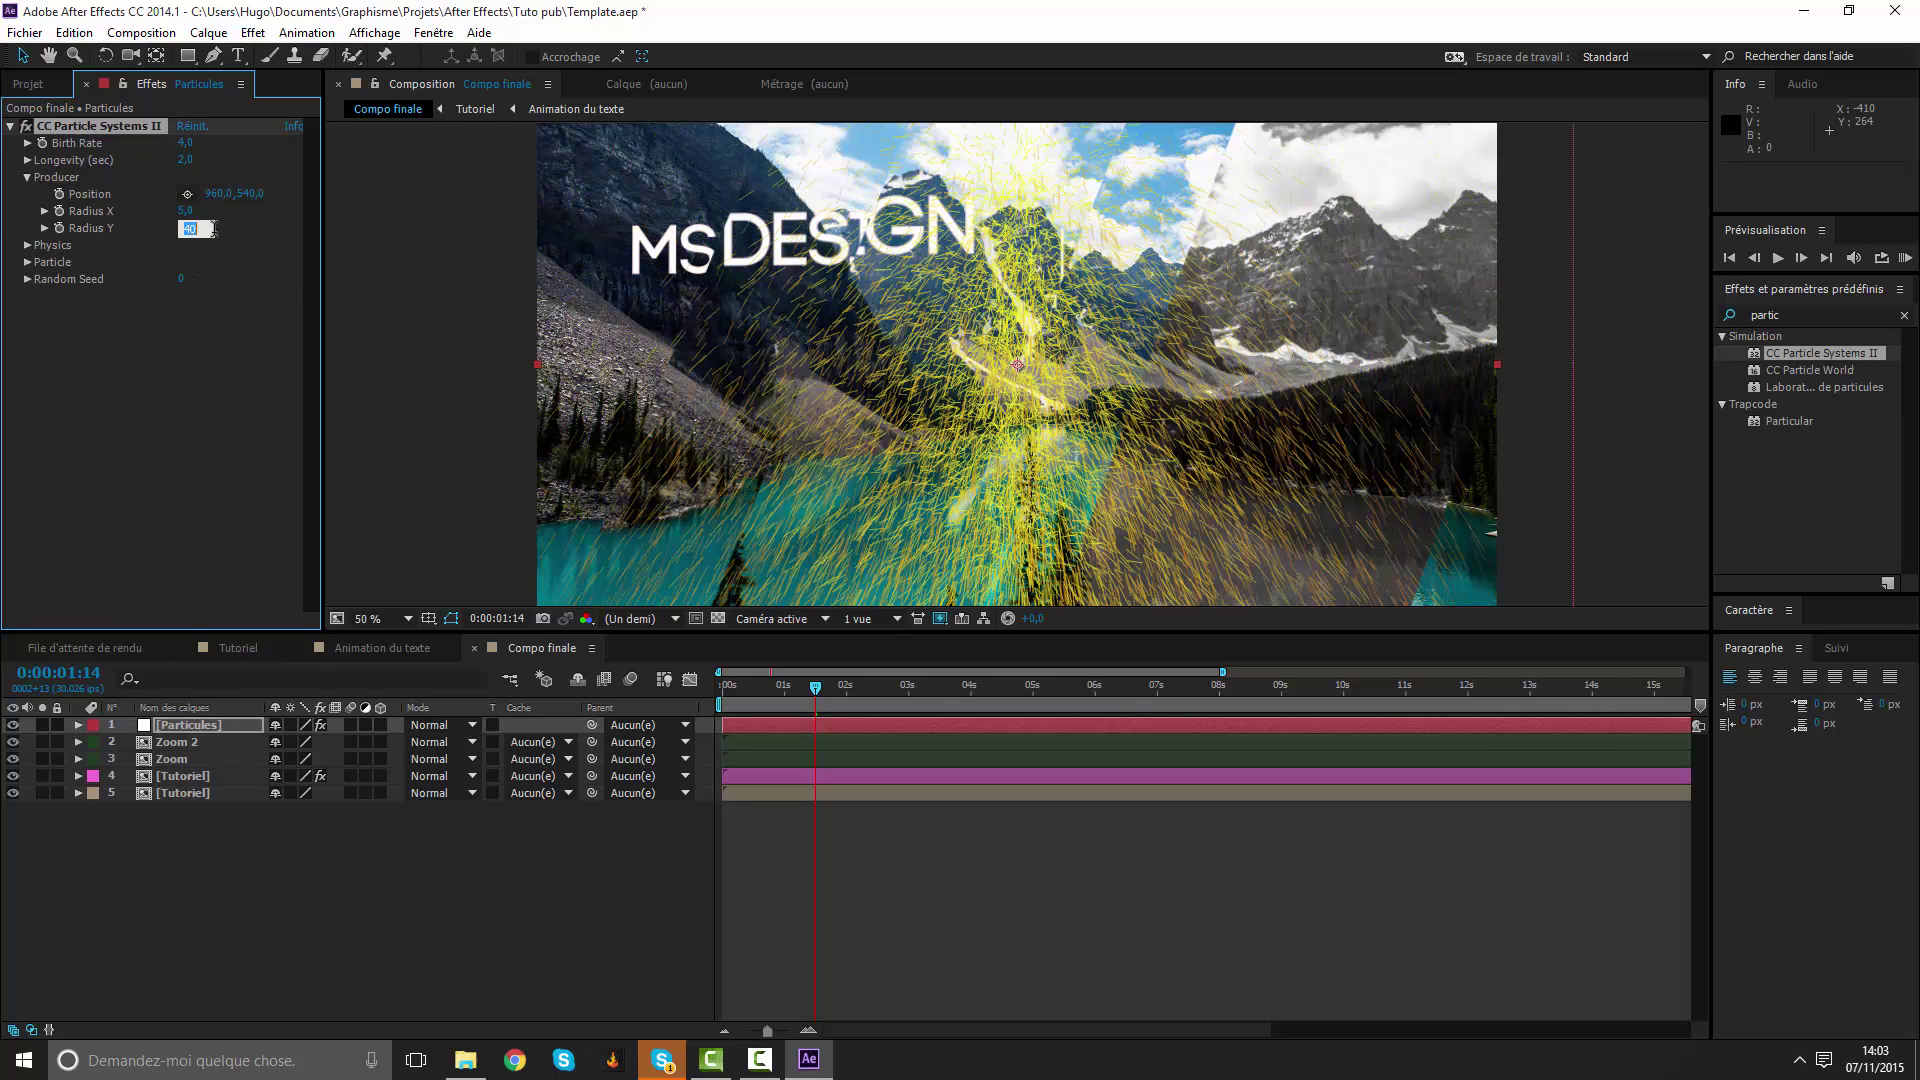
{"action": "left_click", "coordinate": [186, 212]}
{"action": "type", "text": "500"}
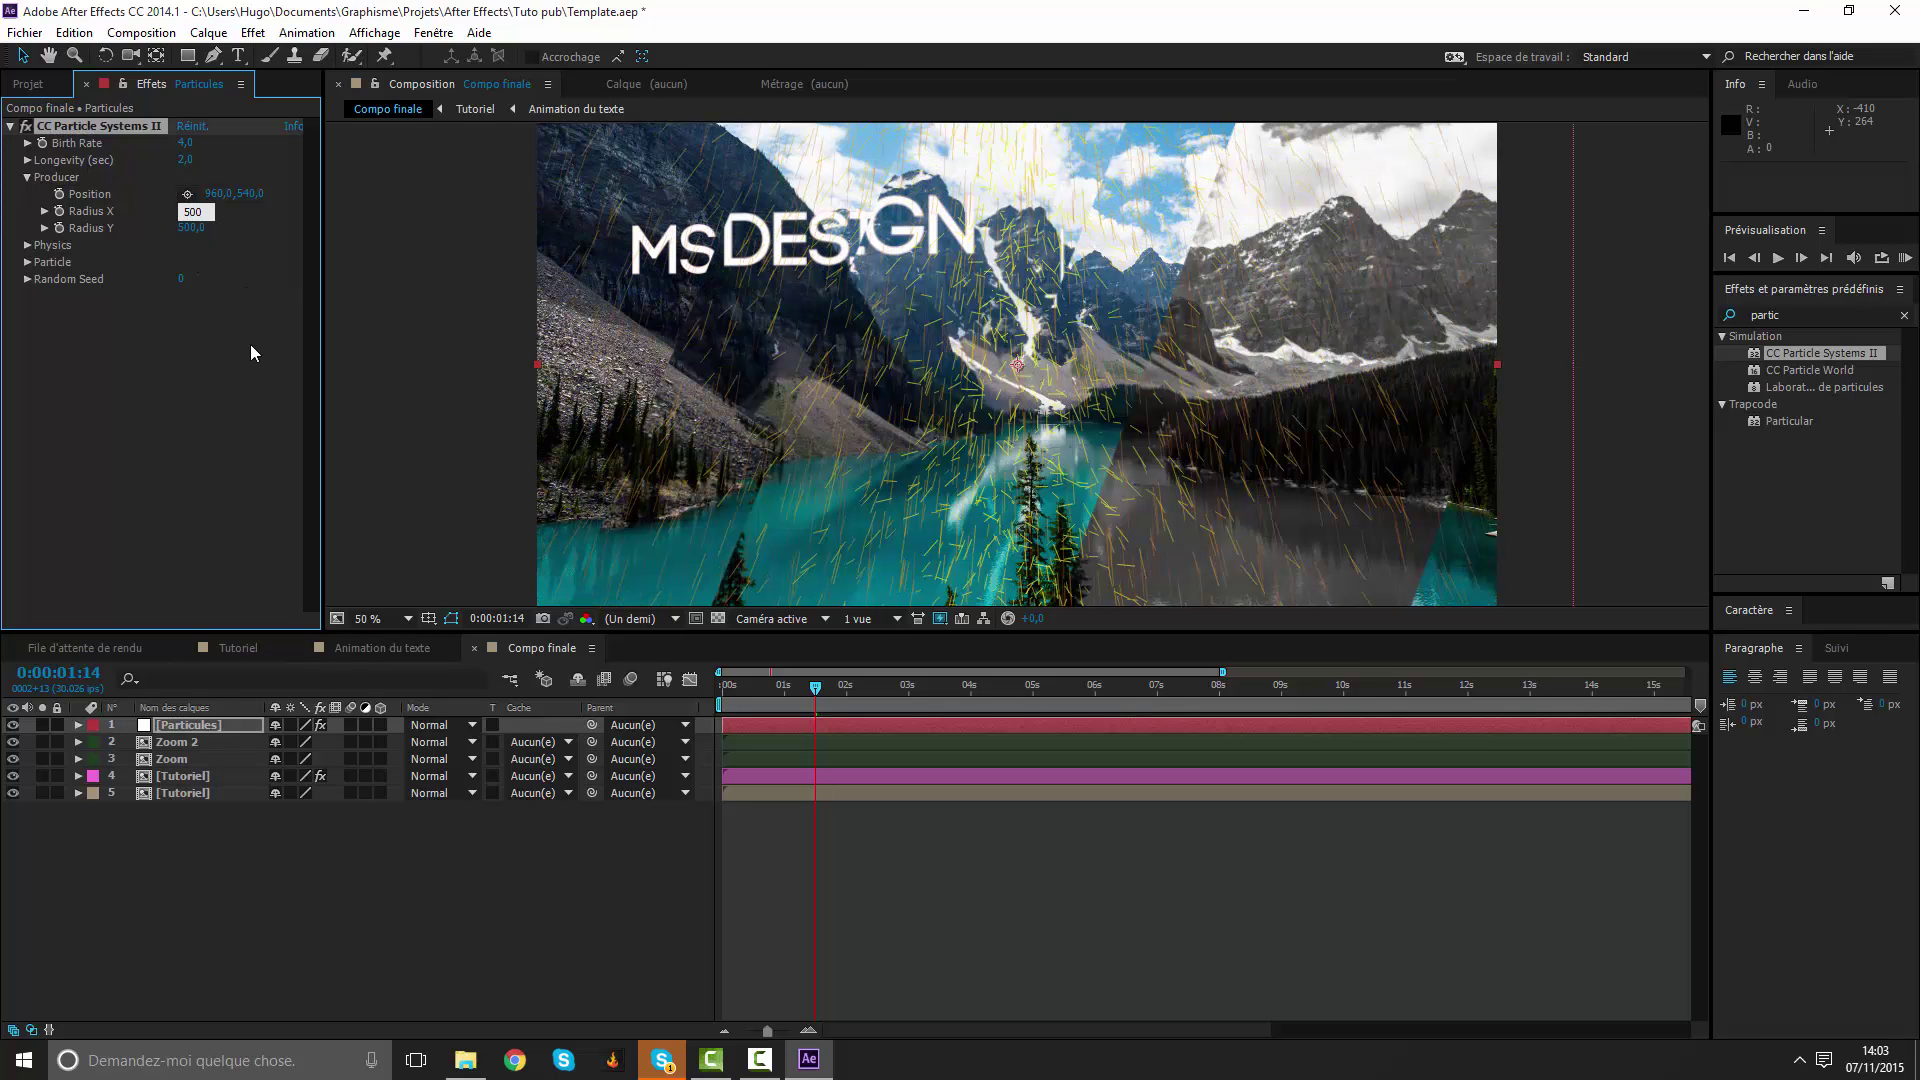
{"action": "left_click", "coordinate": [249, 353]}
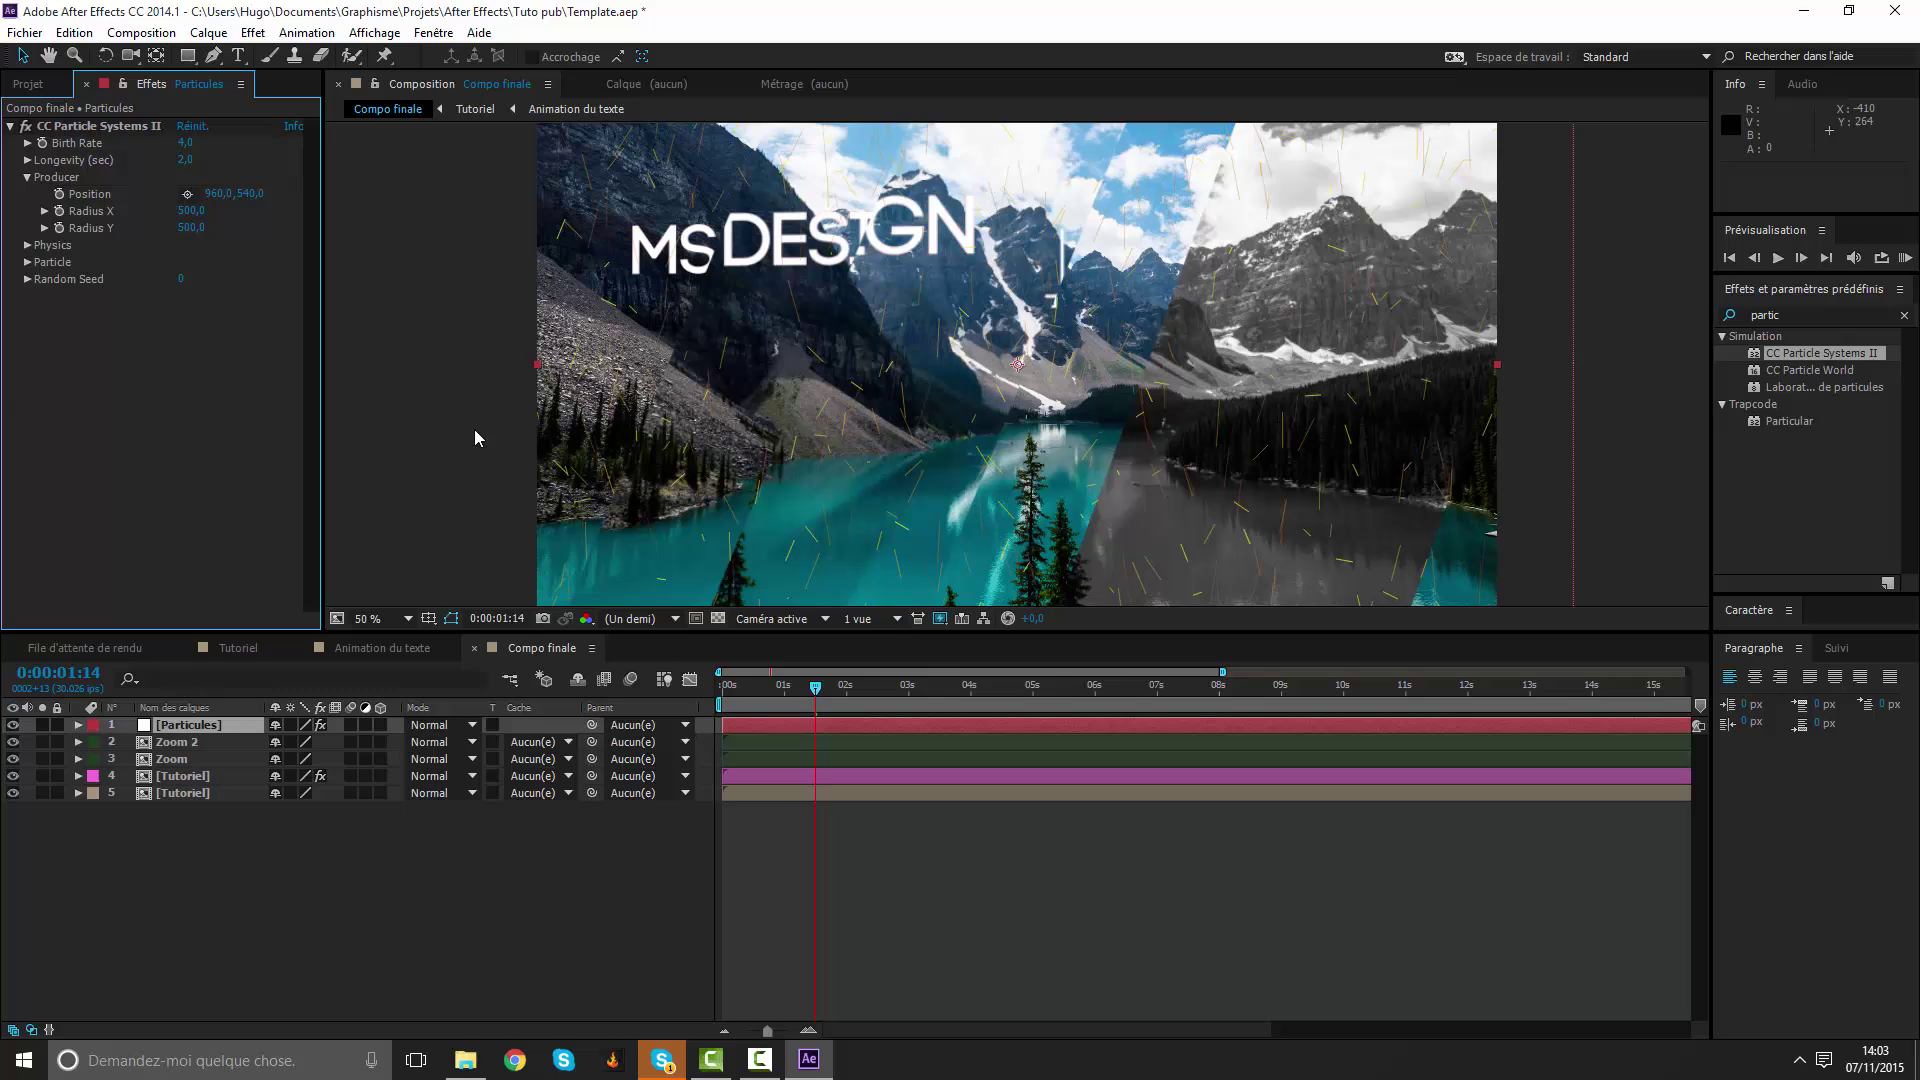
Keep the Physics animation style as Explosive and solo the Particules layer.
{"action": "left_click", "coordinate": [27, 245]}
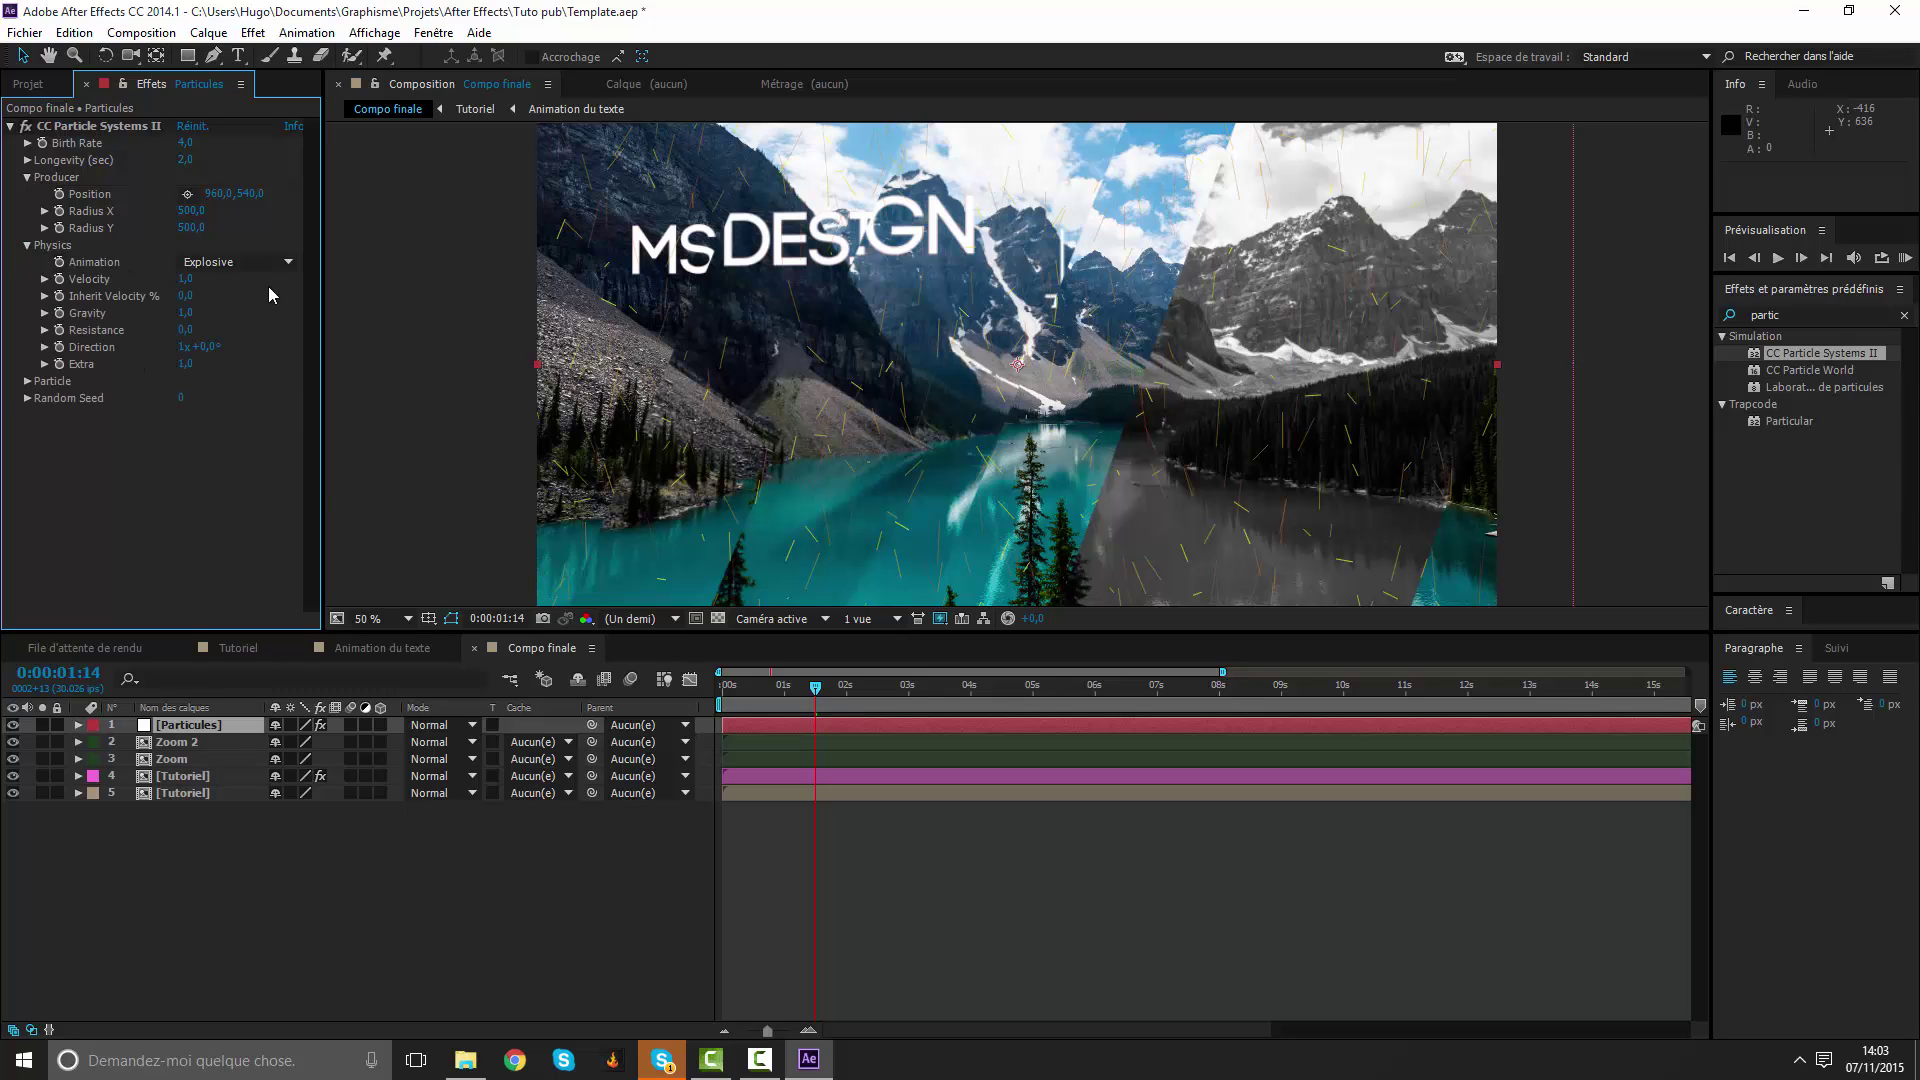
{"action": "left_click", "coordinate": [212, 263]}
{"action": "left_click", "coordinate": [29, 284]}
{"action": "left_click", "coordinate": [44, 725]}
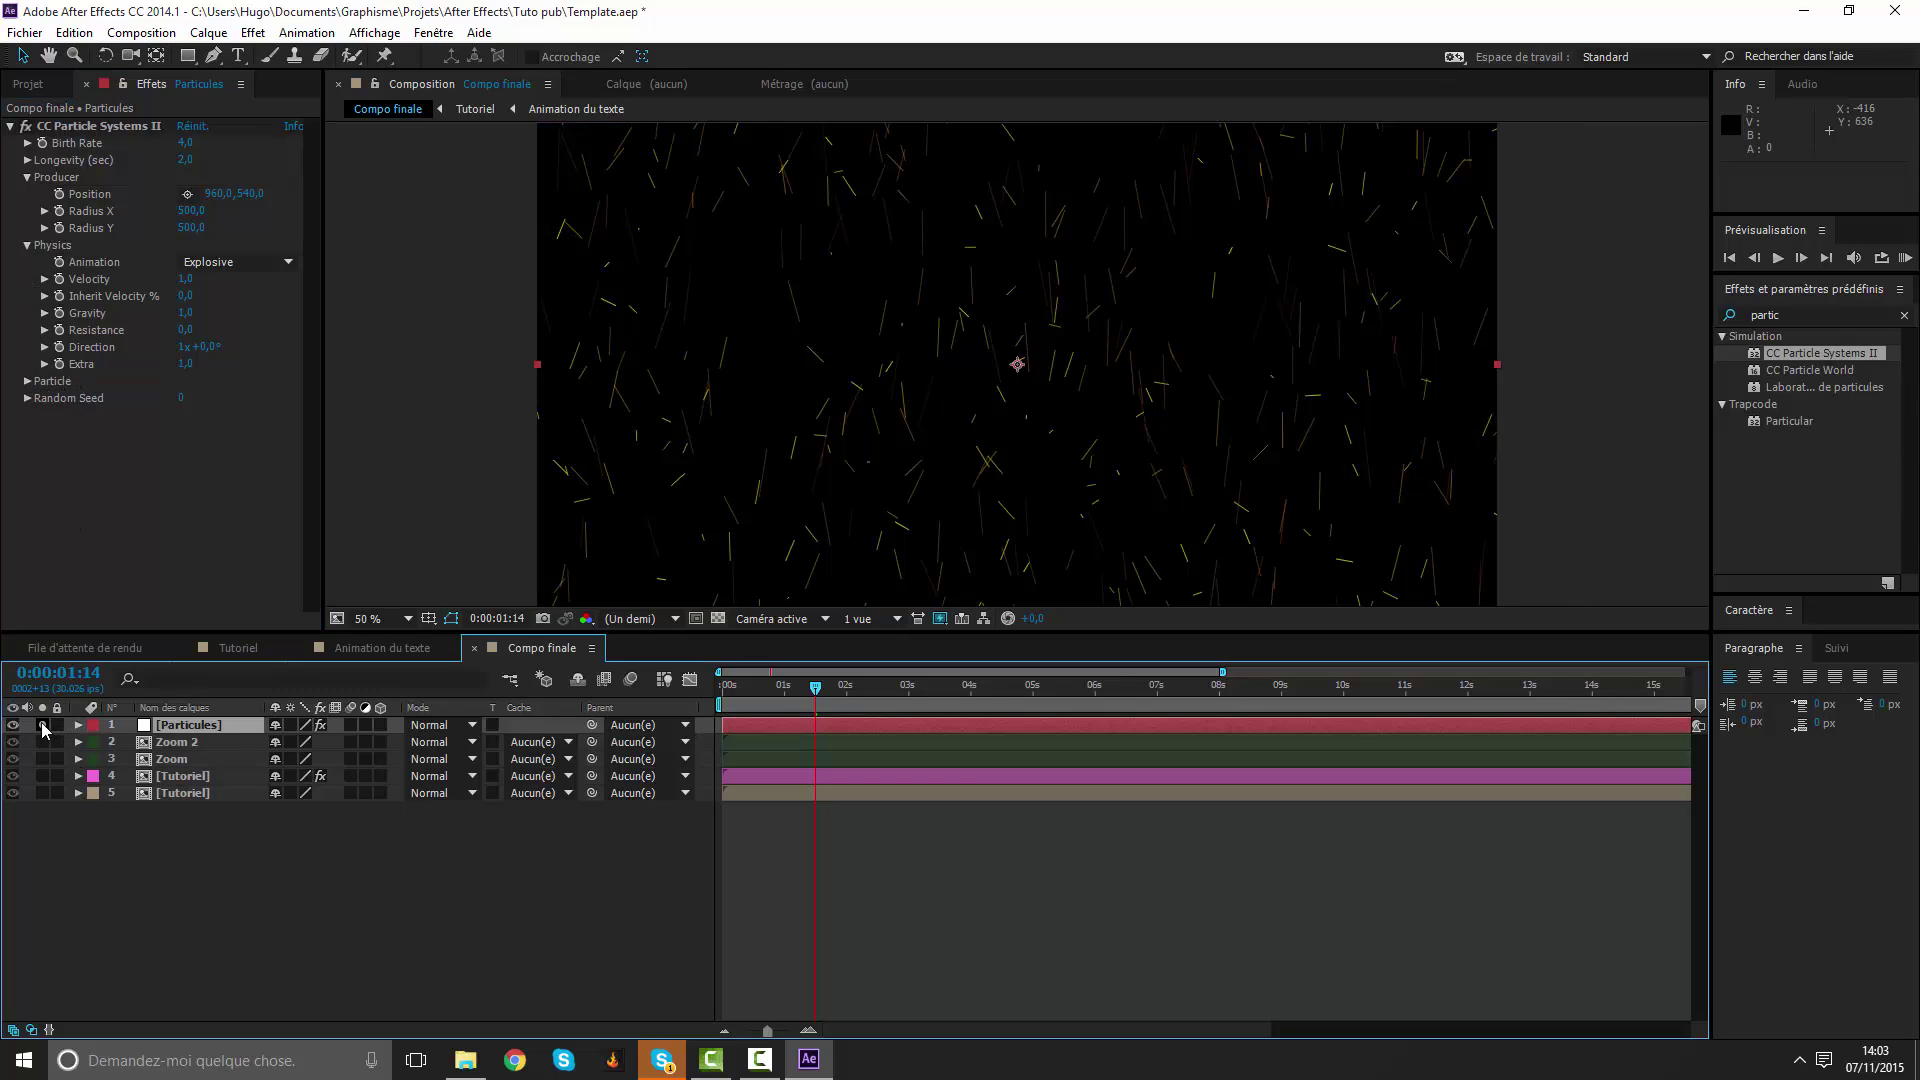
Set the particles' Birth Color and Death Color to white.
{"action": "left_click", "coordinate": [28, 383]}
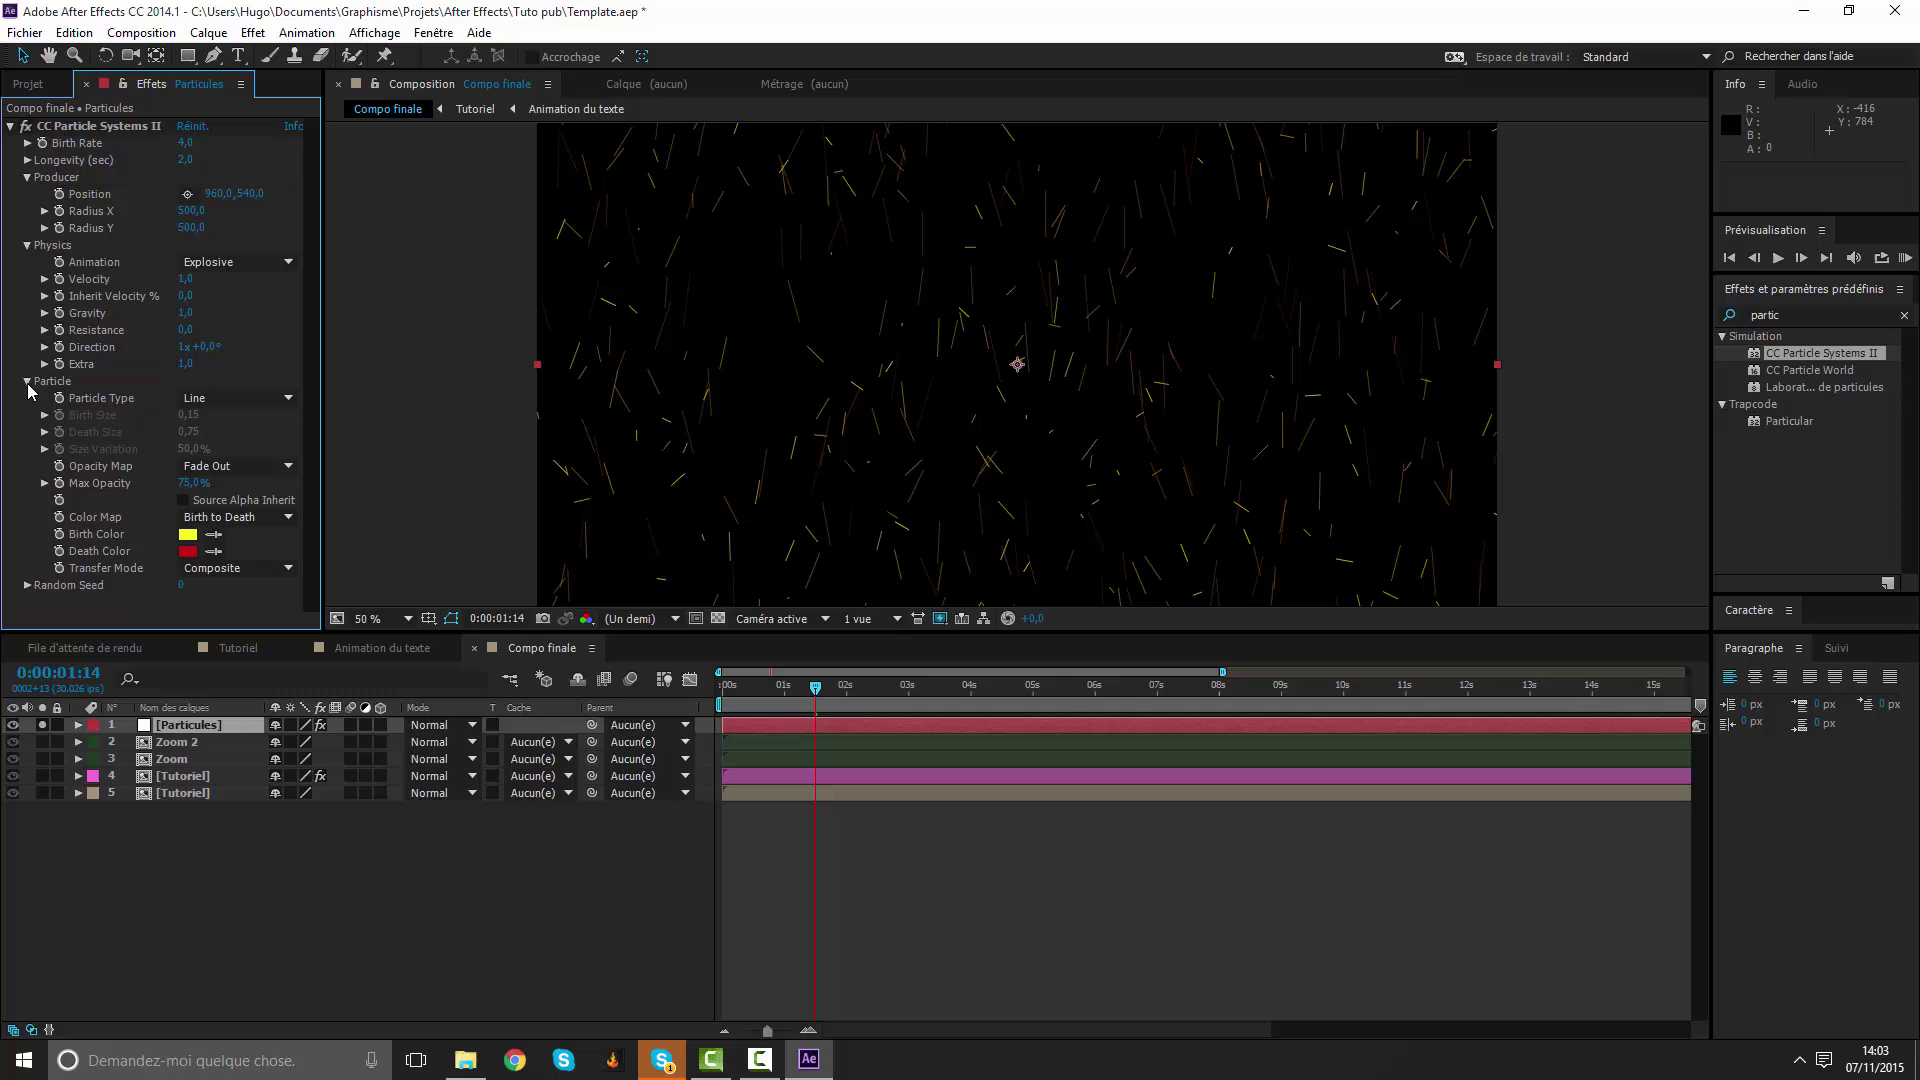
{"action": "left_click", "coordinate": [188, 535]}
{"action": "left_click", "coordinate": [173, 603]}
{"action": "left_click", "coordinate": [621, 613]}
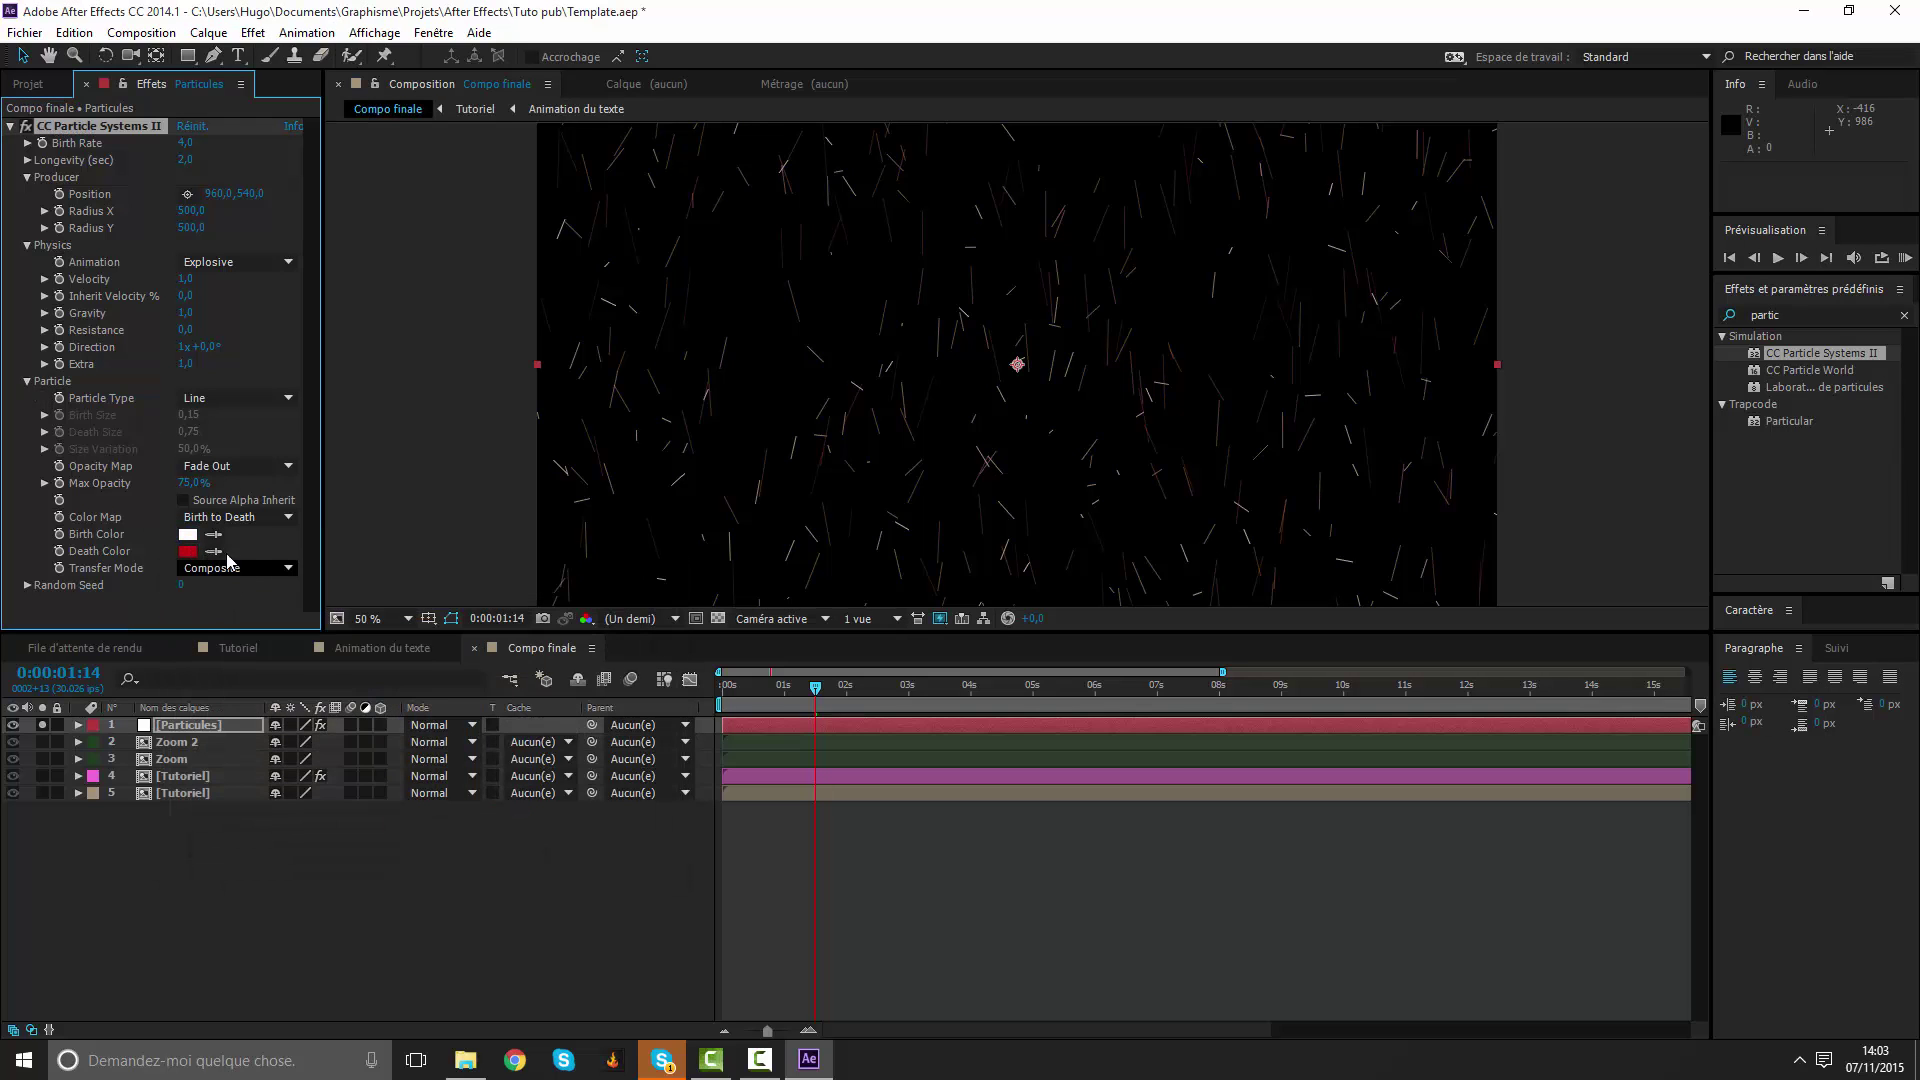
{"action": "left_click", "coordinate": [188, 551]}
{"action": "left_click", "coordinate": [182, 610]}
{"action": "left_click", "coordinate": [623, 613]}
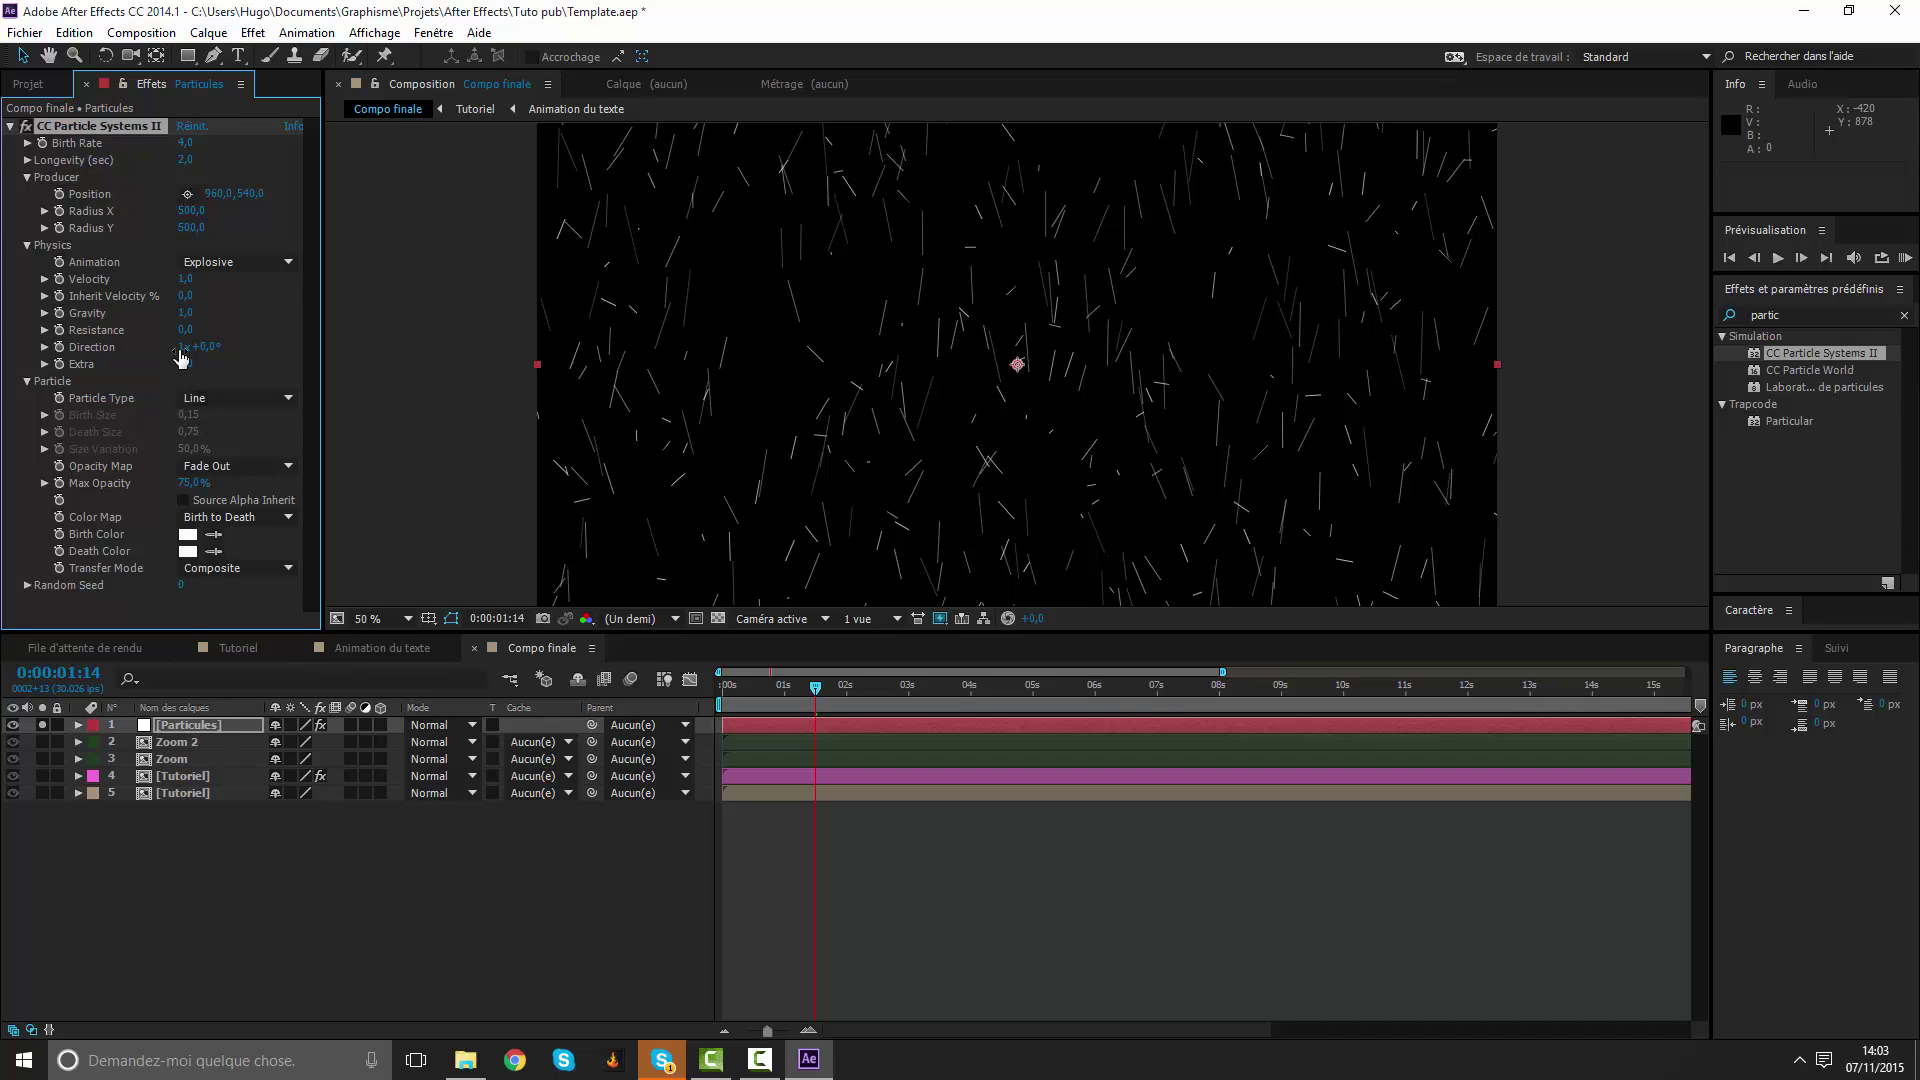
Set Gravity to 0.3 and preview the particles.
{"action": "left_click", "coordinate": [185, 311]}
{"action": "type", "text": "0.3"}
{"action": "key", "text": "Return"}
{"action": "key", "text": "KP_0"}
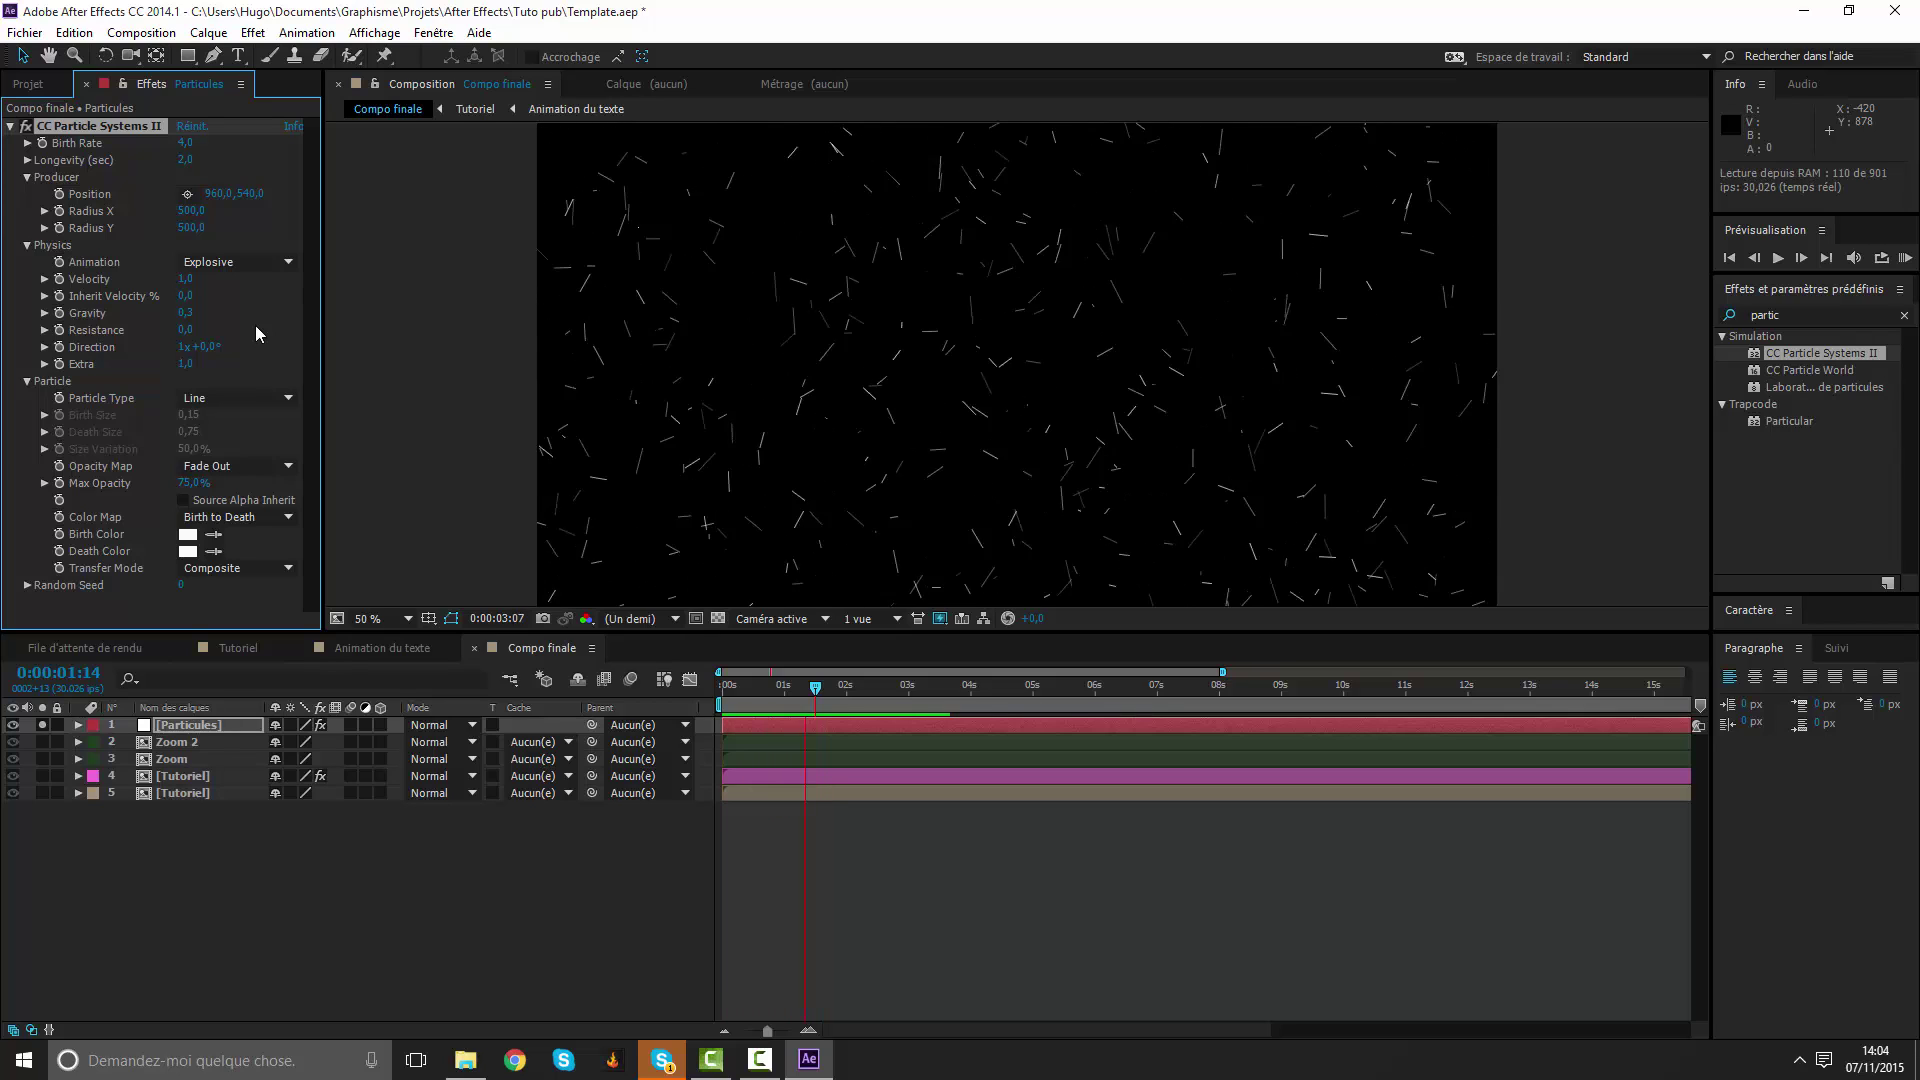
{"action": "key", "text": "space"}
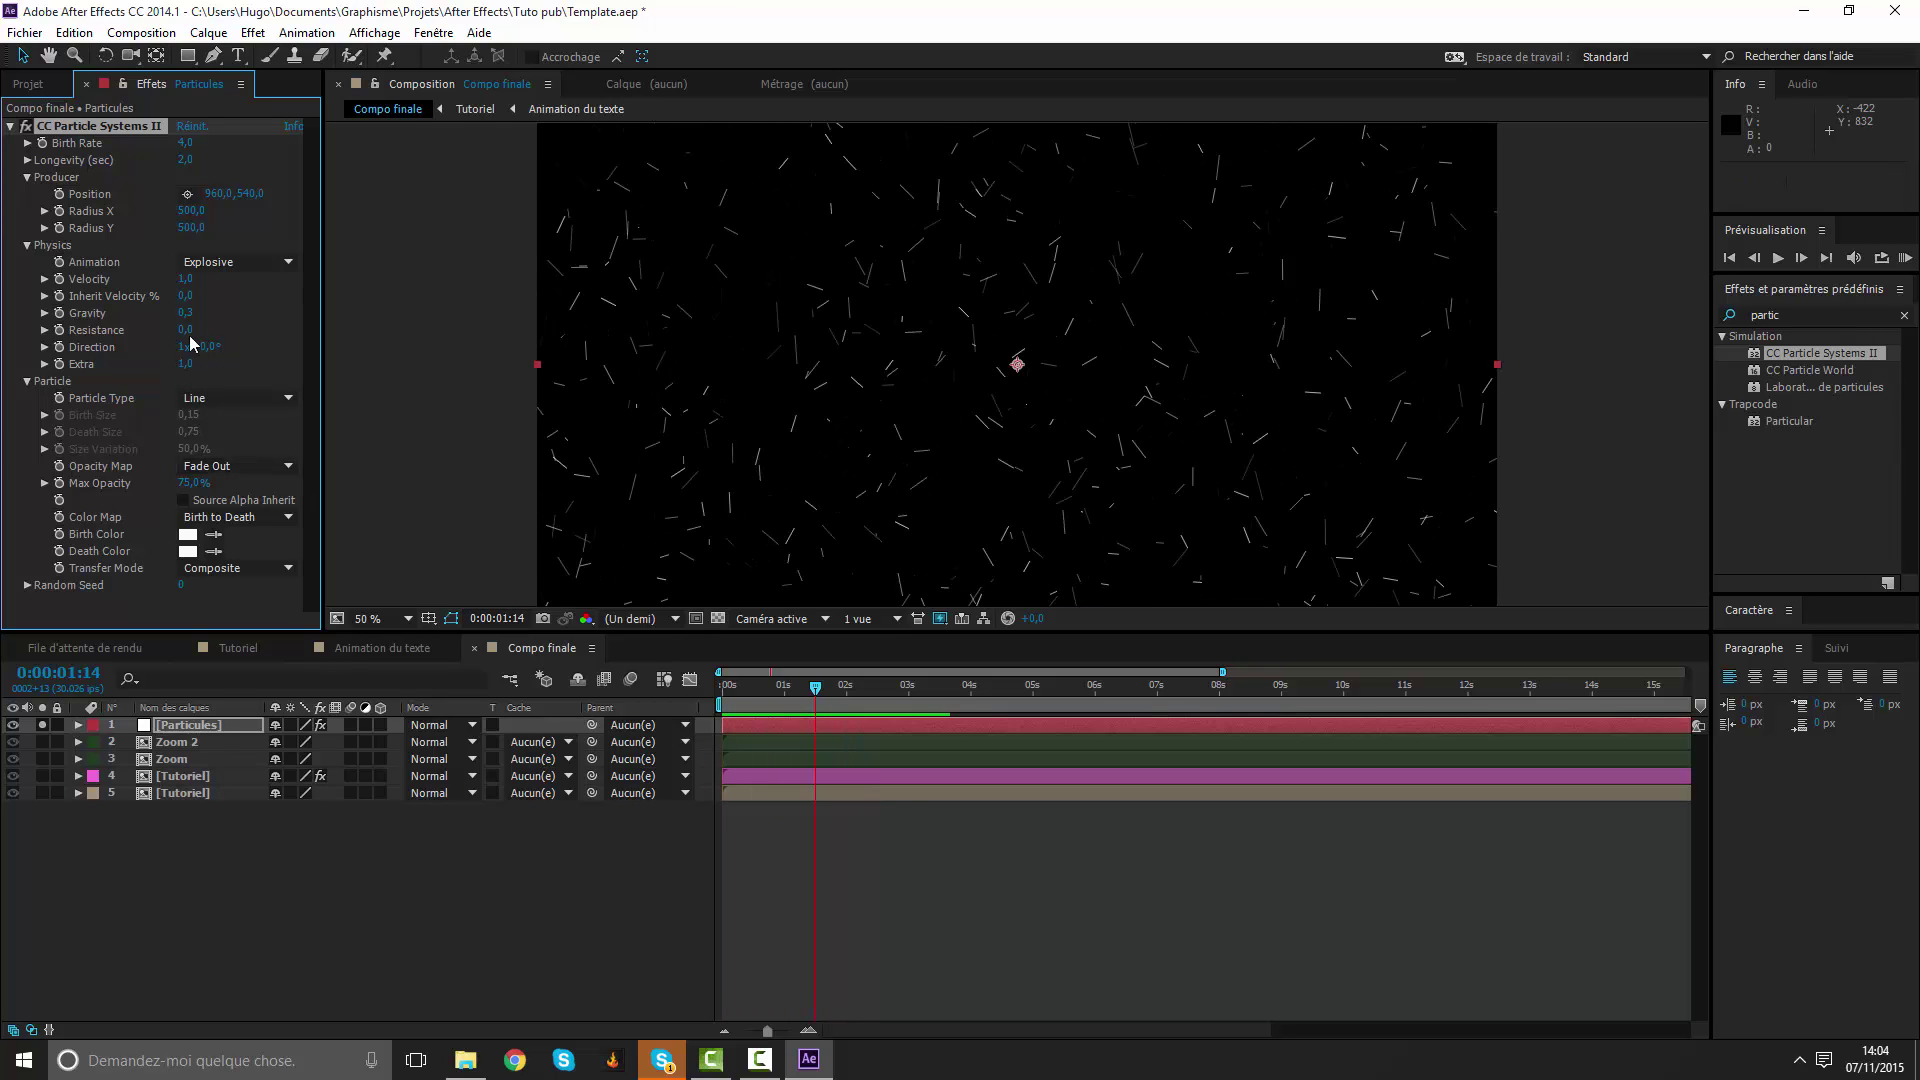
Set Velocity to 0,1 and preview the slower particles.
{"action": "left_click", "coordinate": [232, 262]}
{"action": "left_click", "coordinate": [215, 275]}
{"action": "left_click", "coordinate": [186, 279]}
{"action": "type", "text": "0"}
{"action": "key", "text": "Return"}
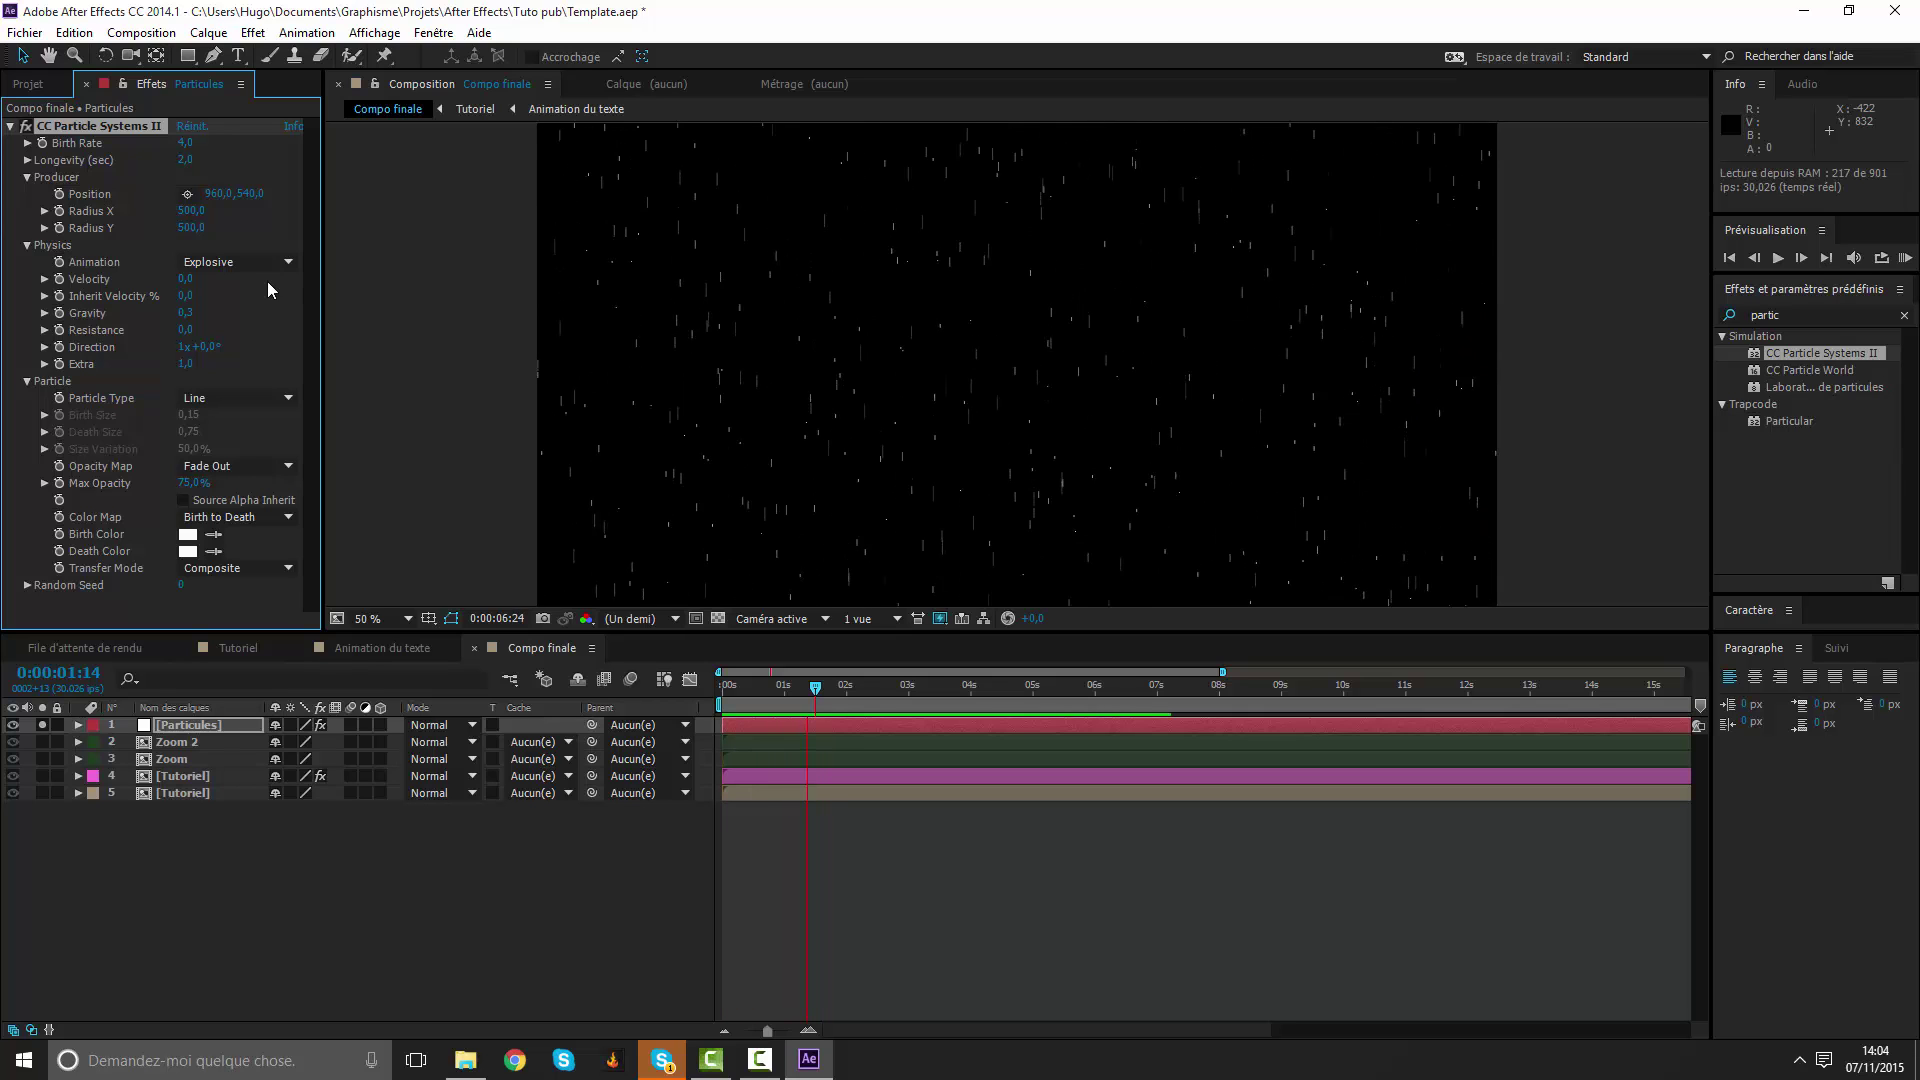
{"action": "key", "text": "space"}
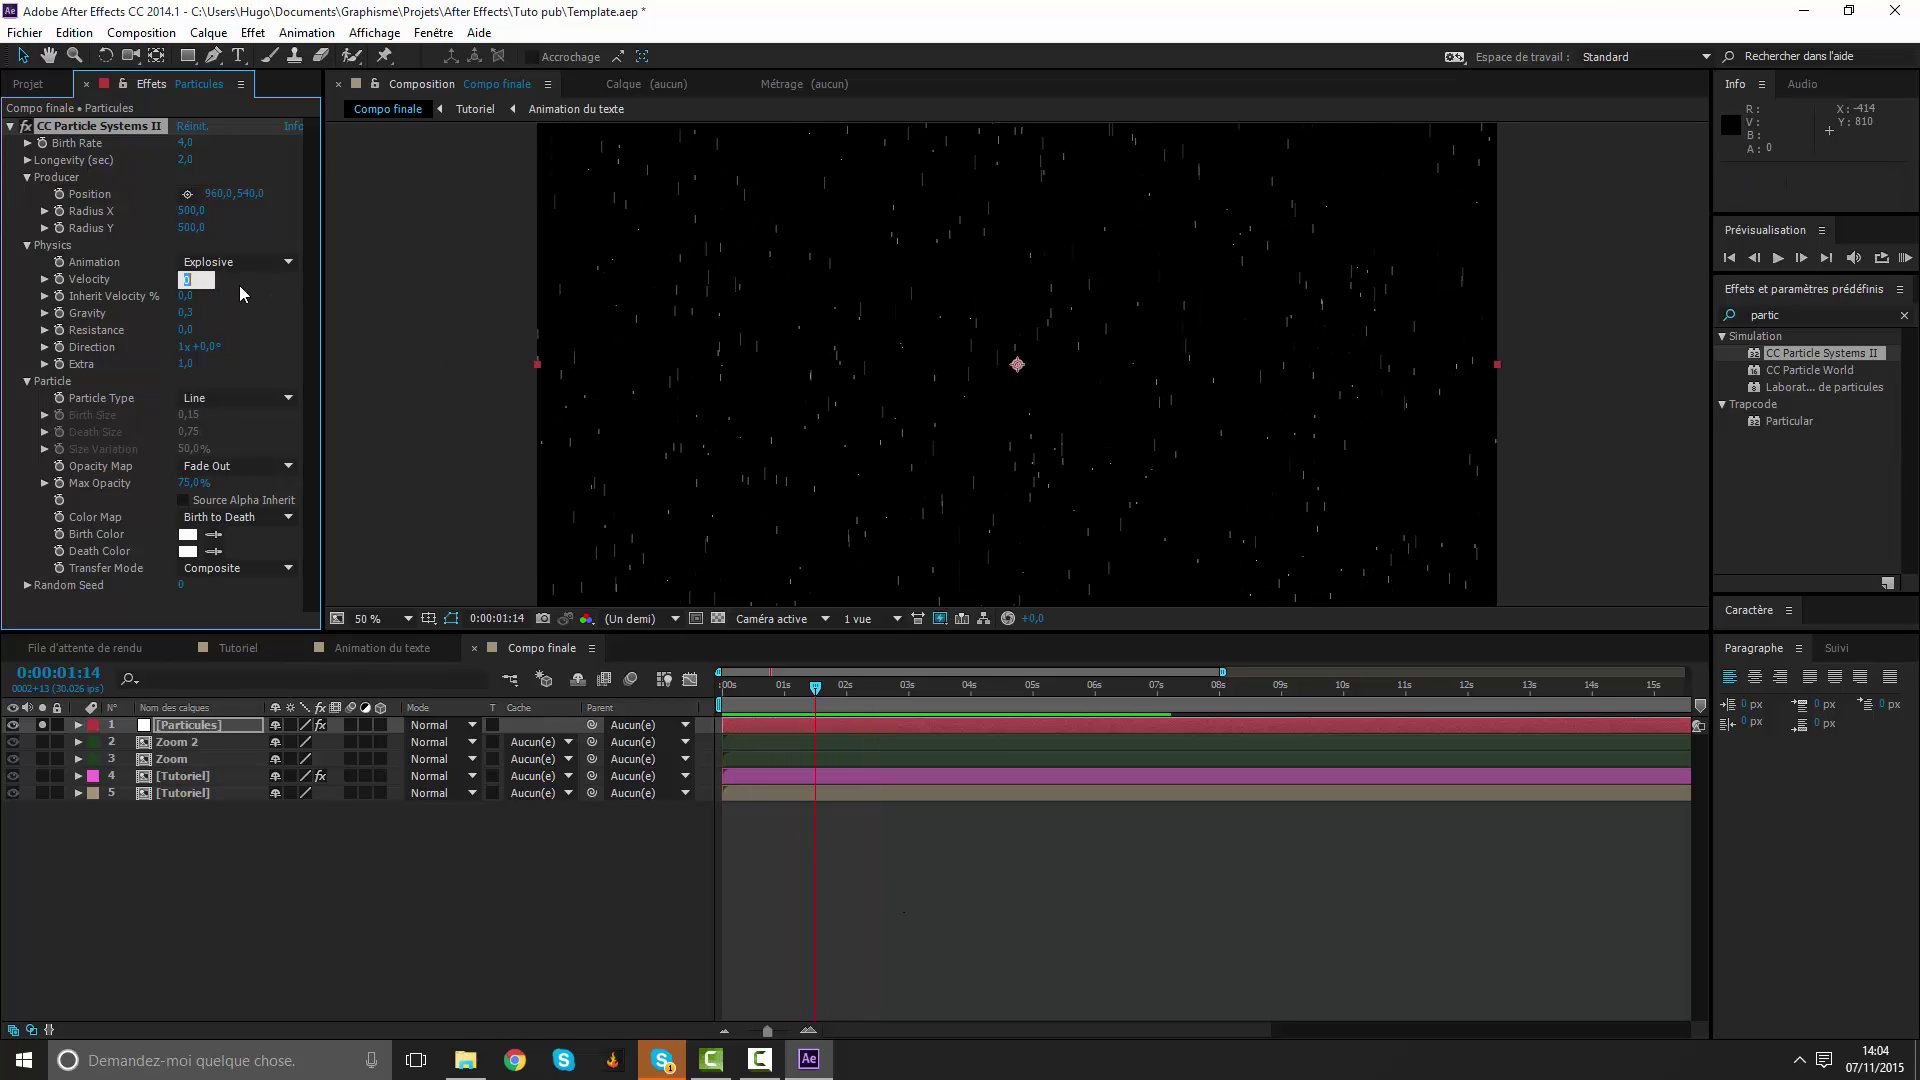
{"action": "type", "text": ",1"}
{"action": "key", "text": "Return"}
{"action": "key", "text": "space"}
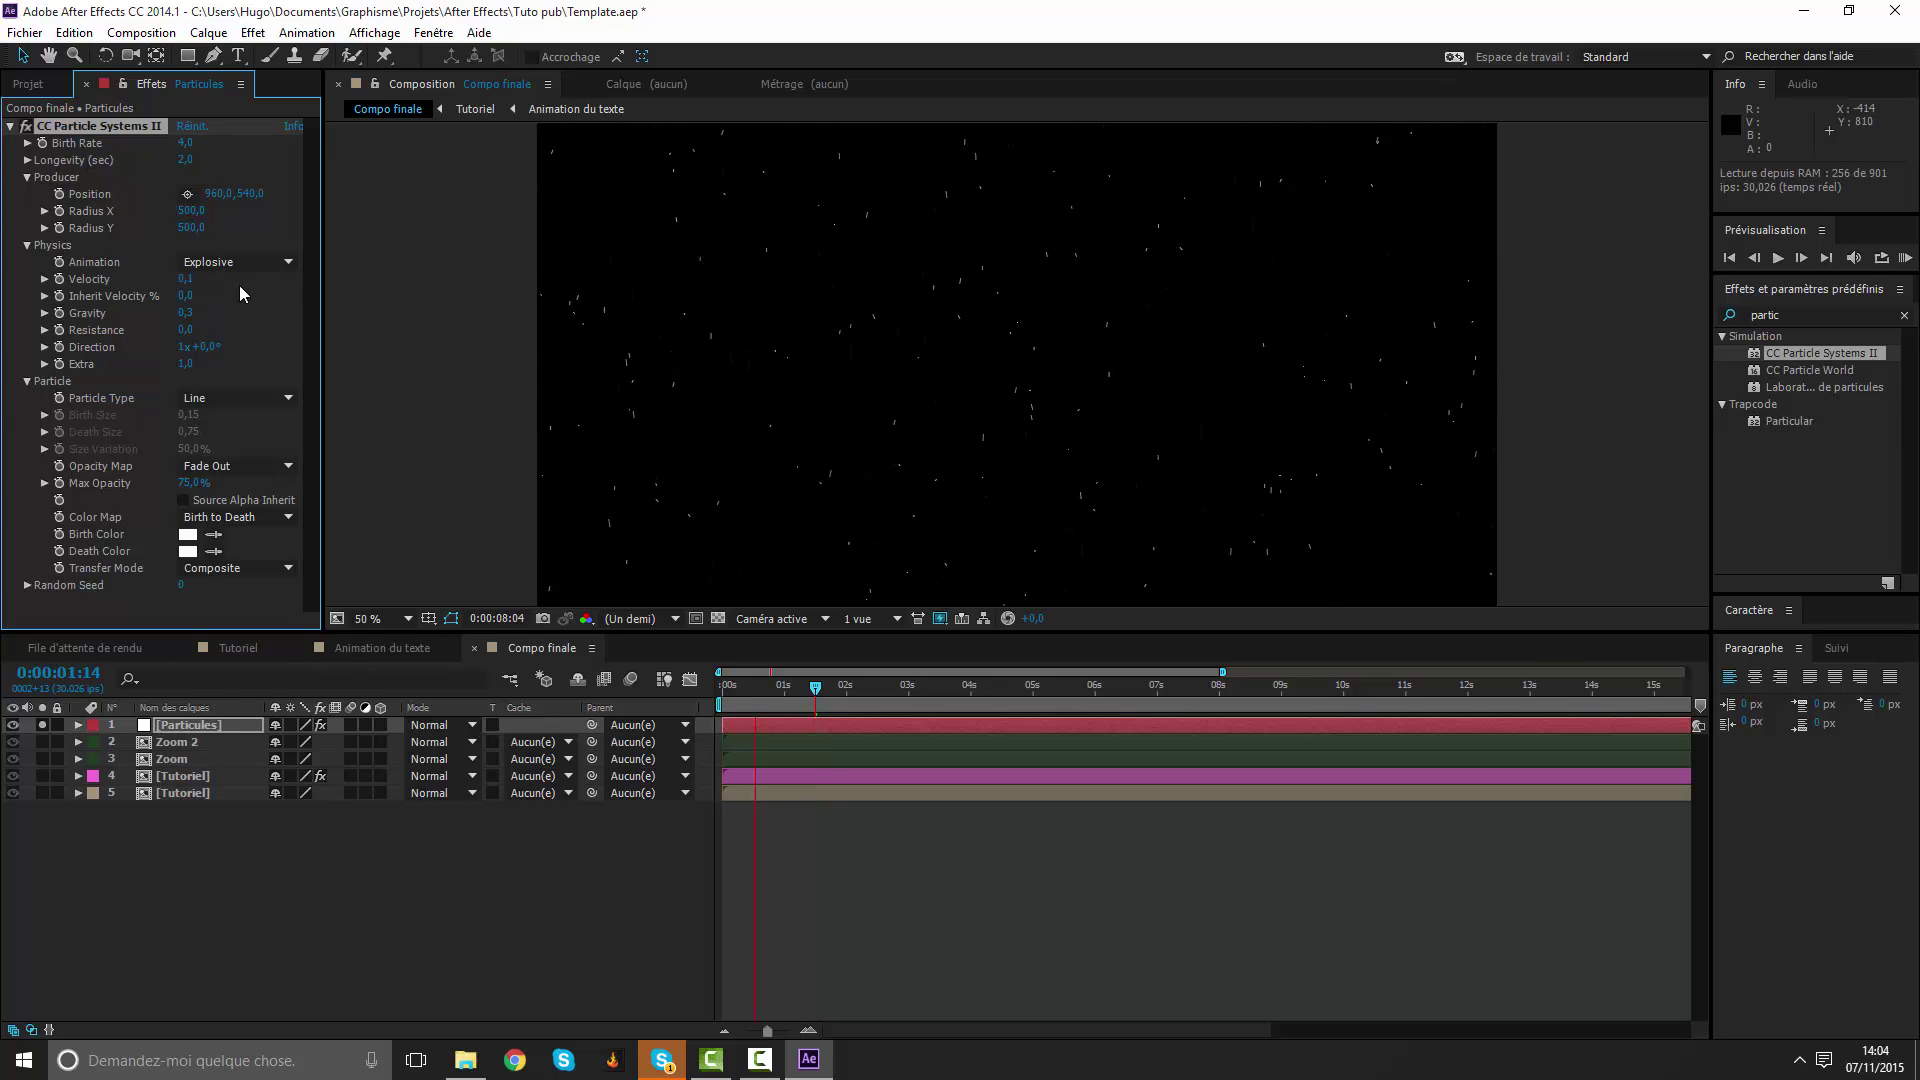
{"action": "key", "text": "space"}
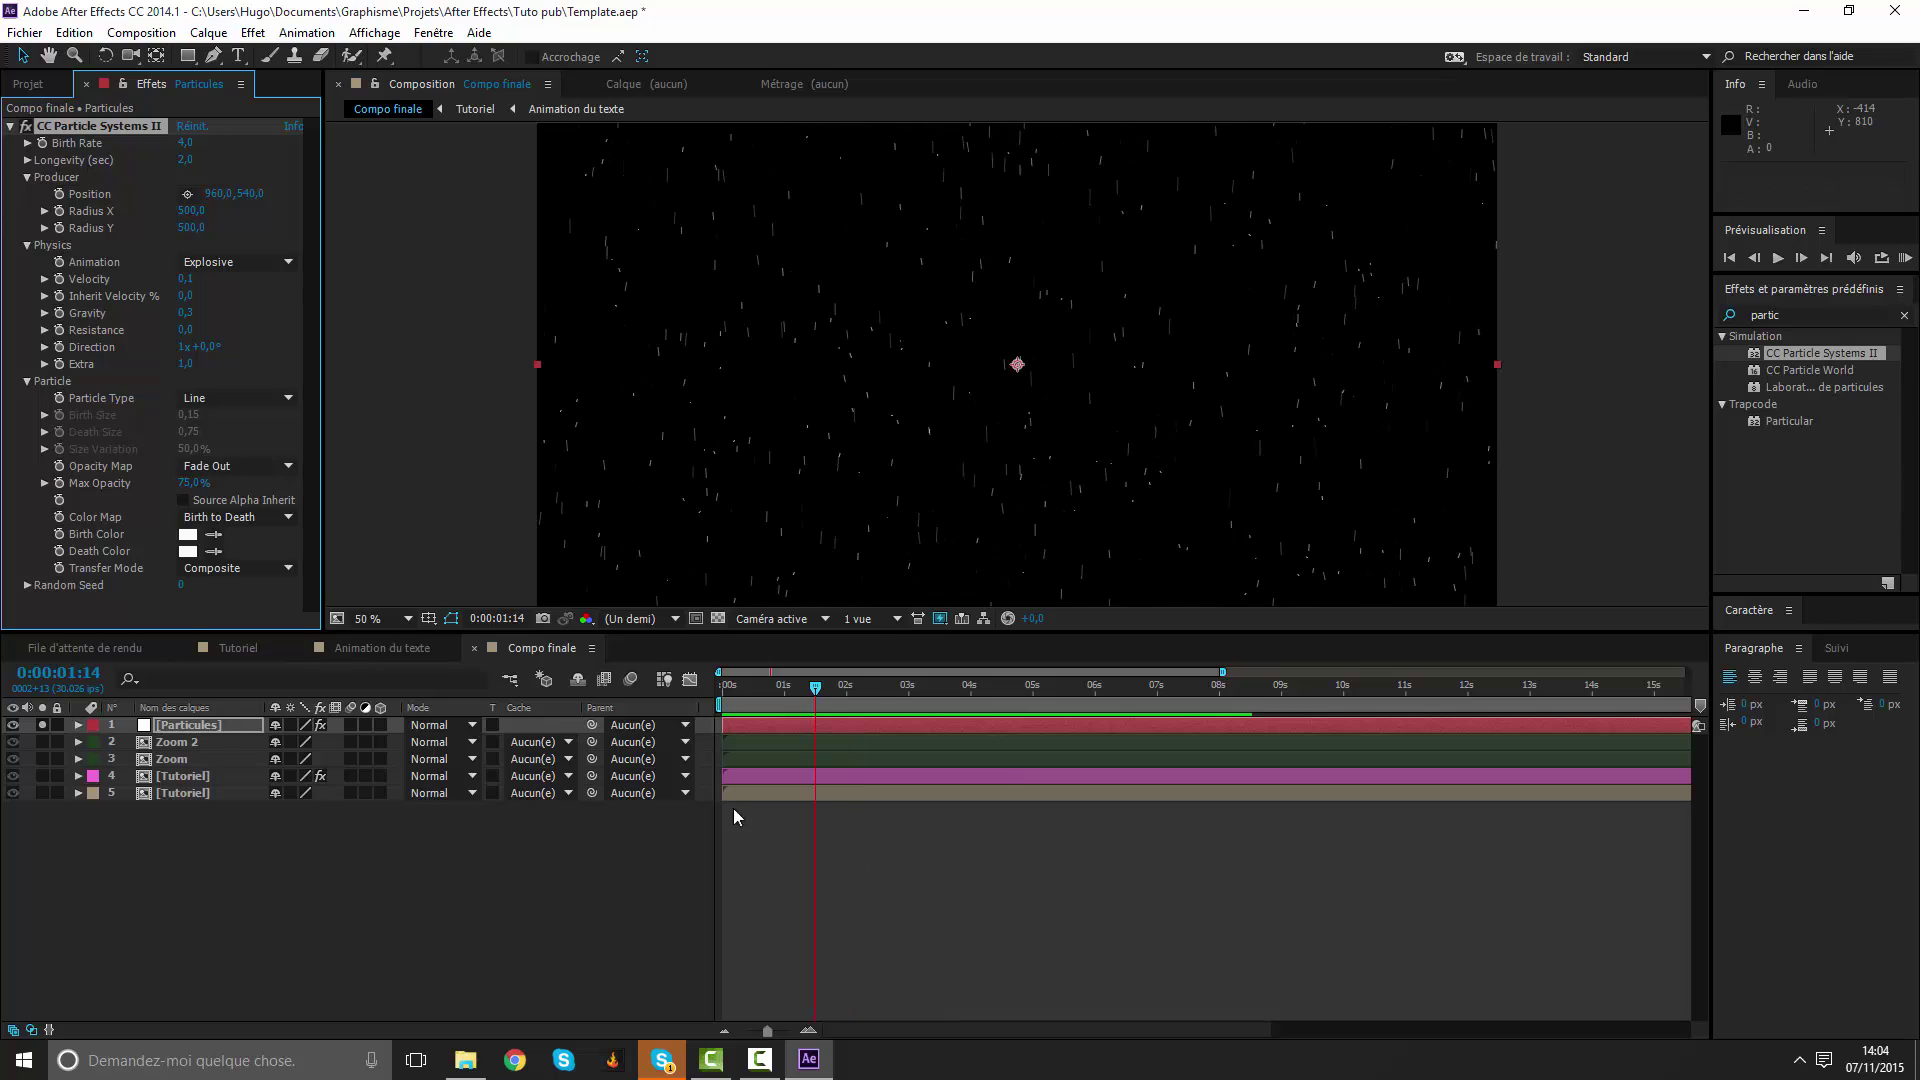
Set Gravity to 0,2 and preview the gently falling particles.
{"action": "left_click", "coordinate": [186, 311]}
{"action": "type", "text": "0,2"}
{"action": "key", "text": "Return"}
{"action": "key", "text": "space"}
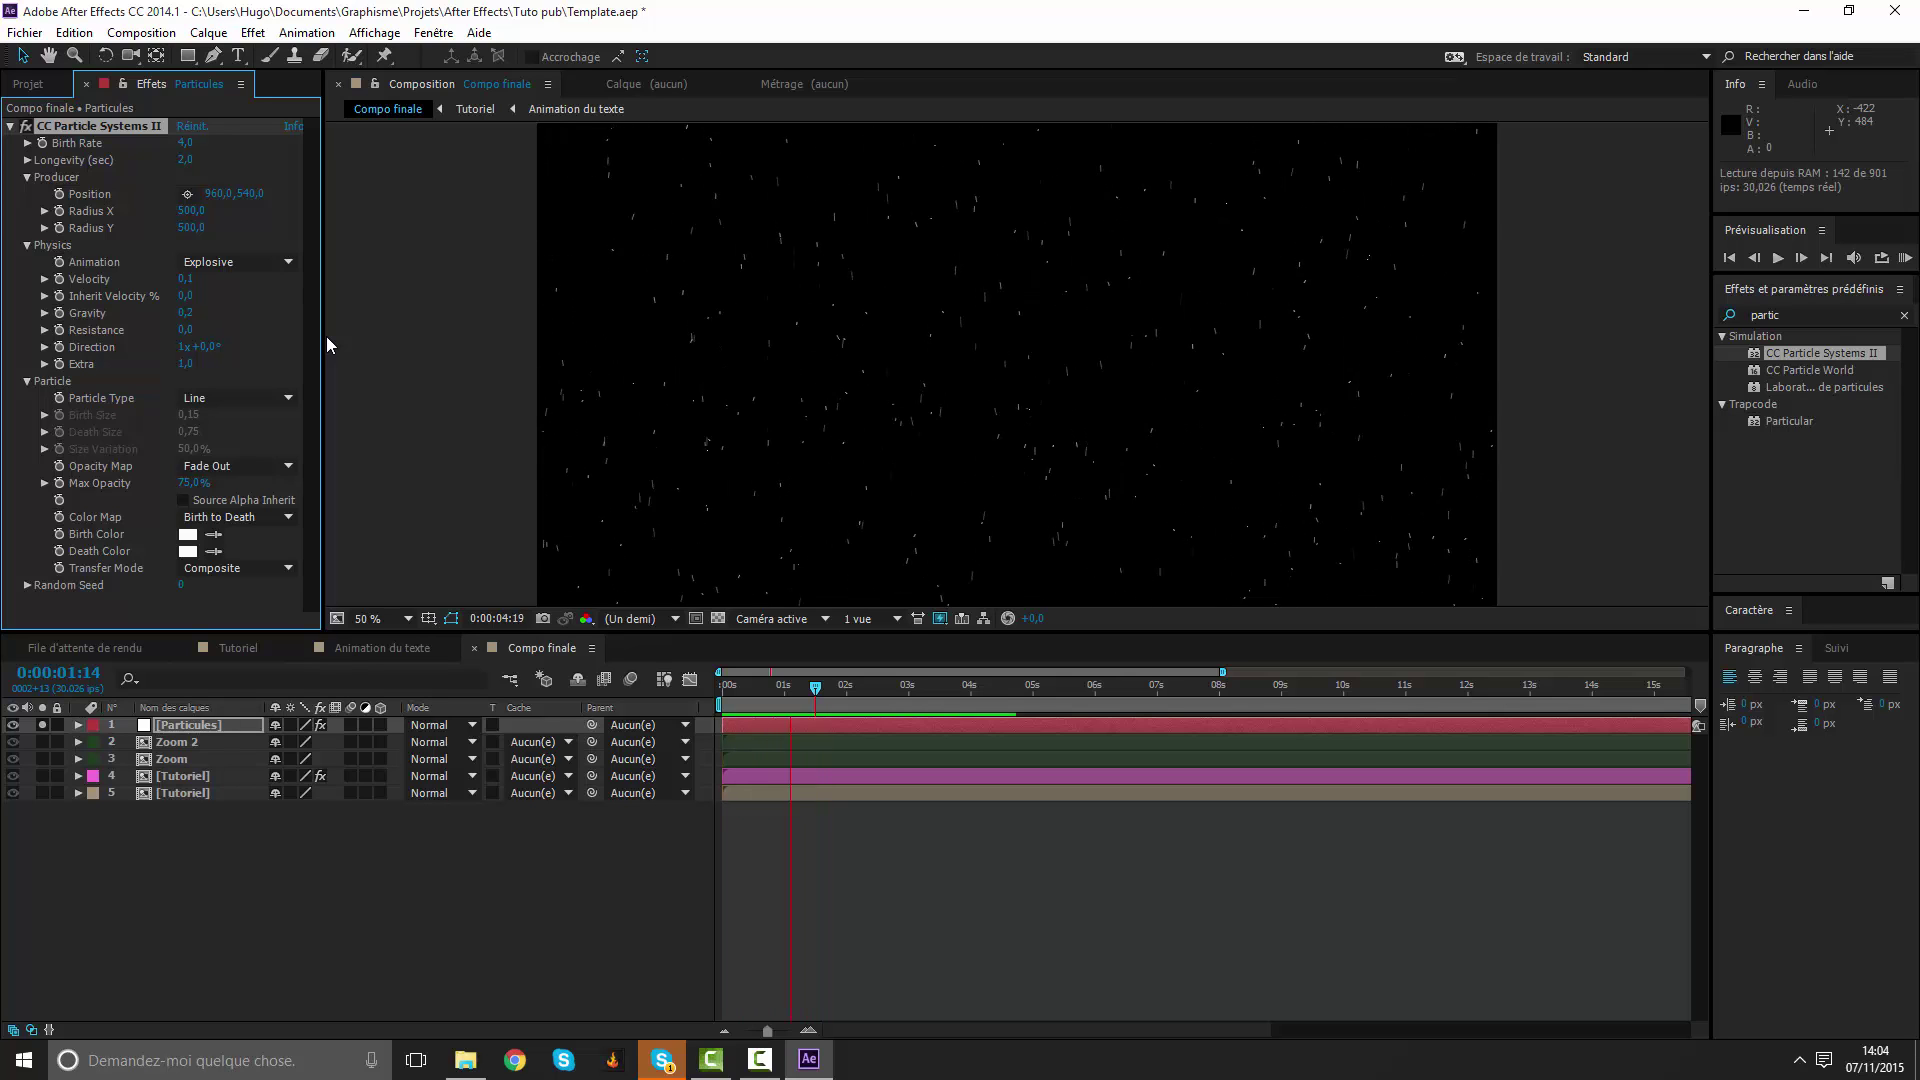
{"action": "key", "text": "space"}
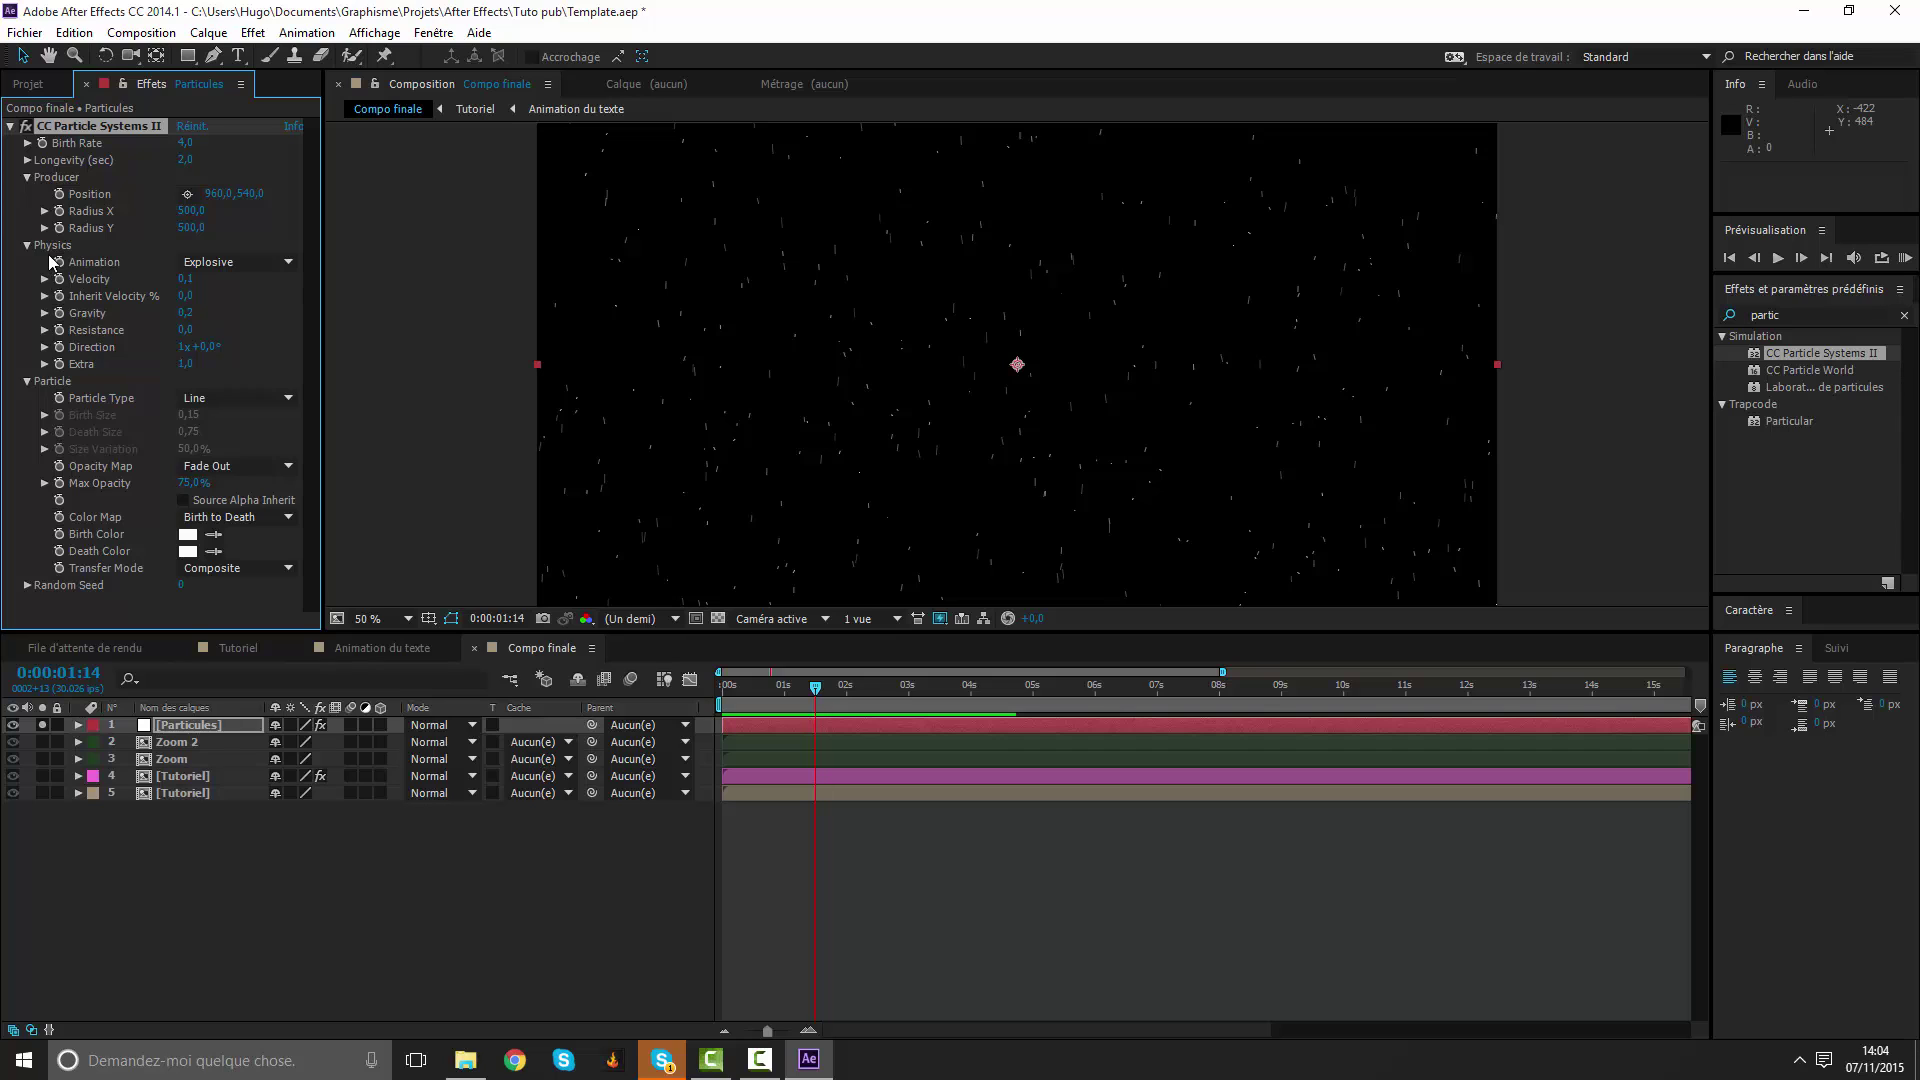
{"action": "left_click", "coordinate": [228, 397]}
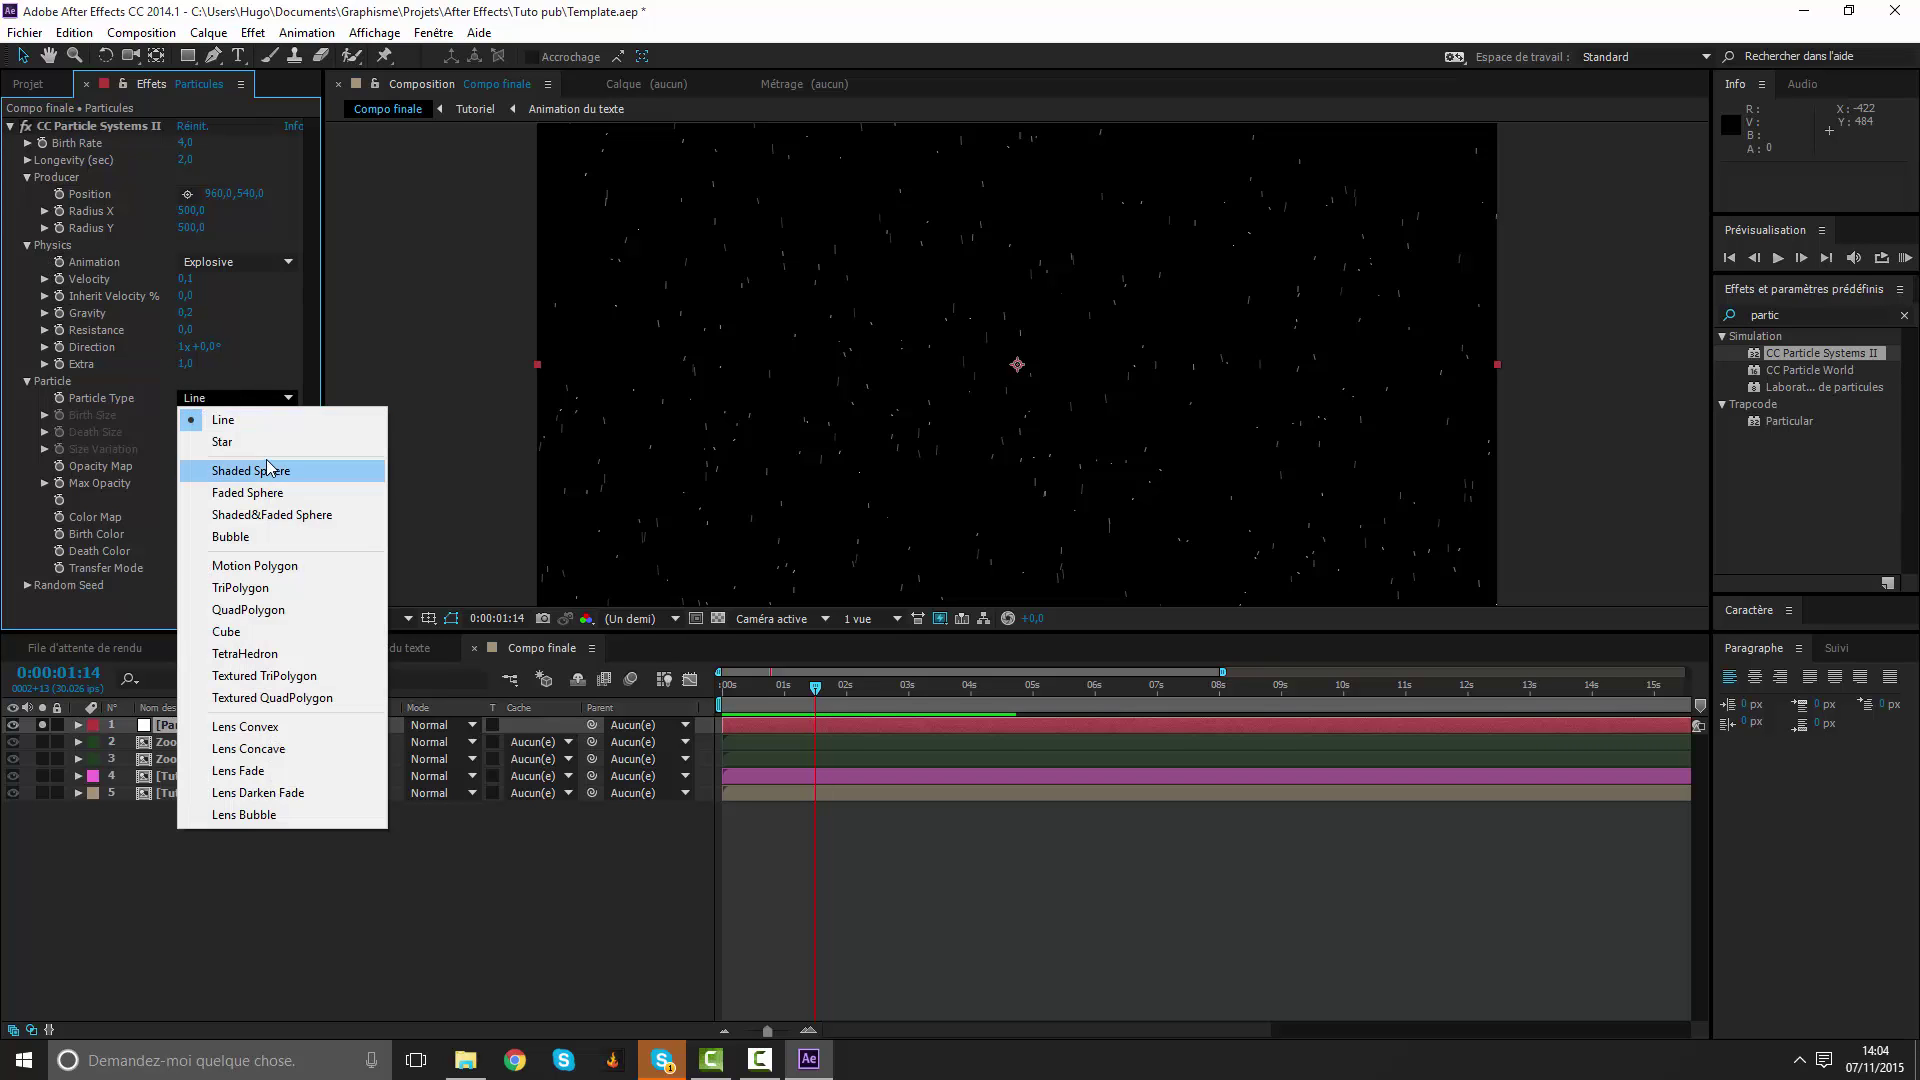
{"action": "left_click", "coordinate": [261, 442]}
{"action": "left_click", "coordinate": [266, 400]}
{"action": "left_click", "coordinate": [262, 492]}
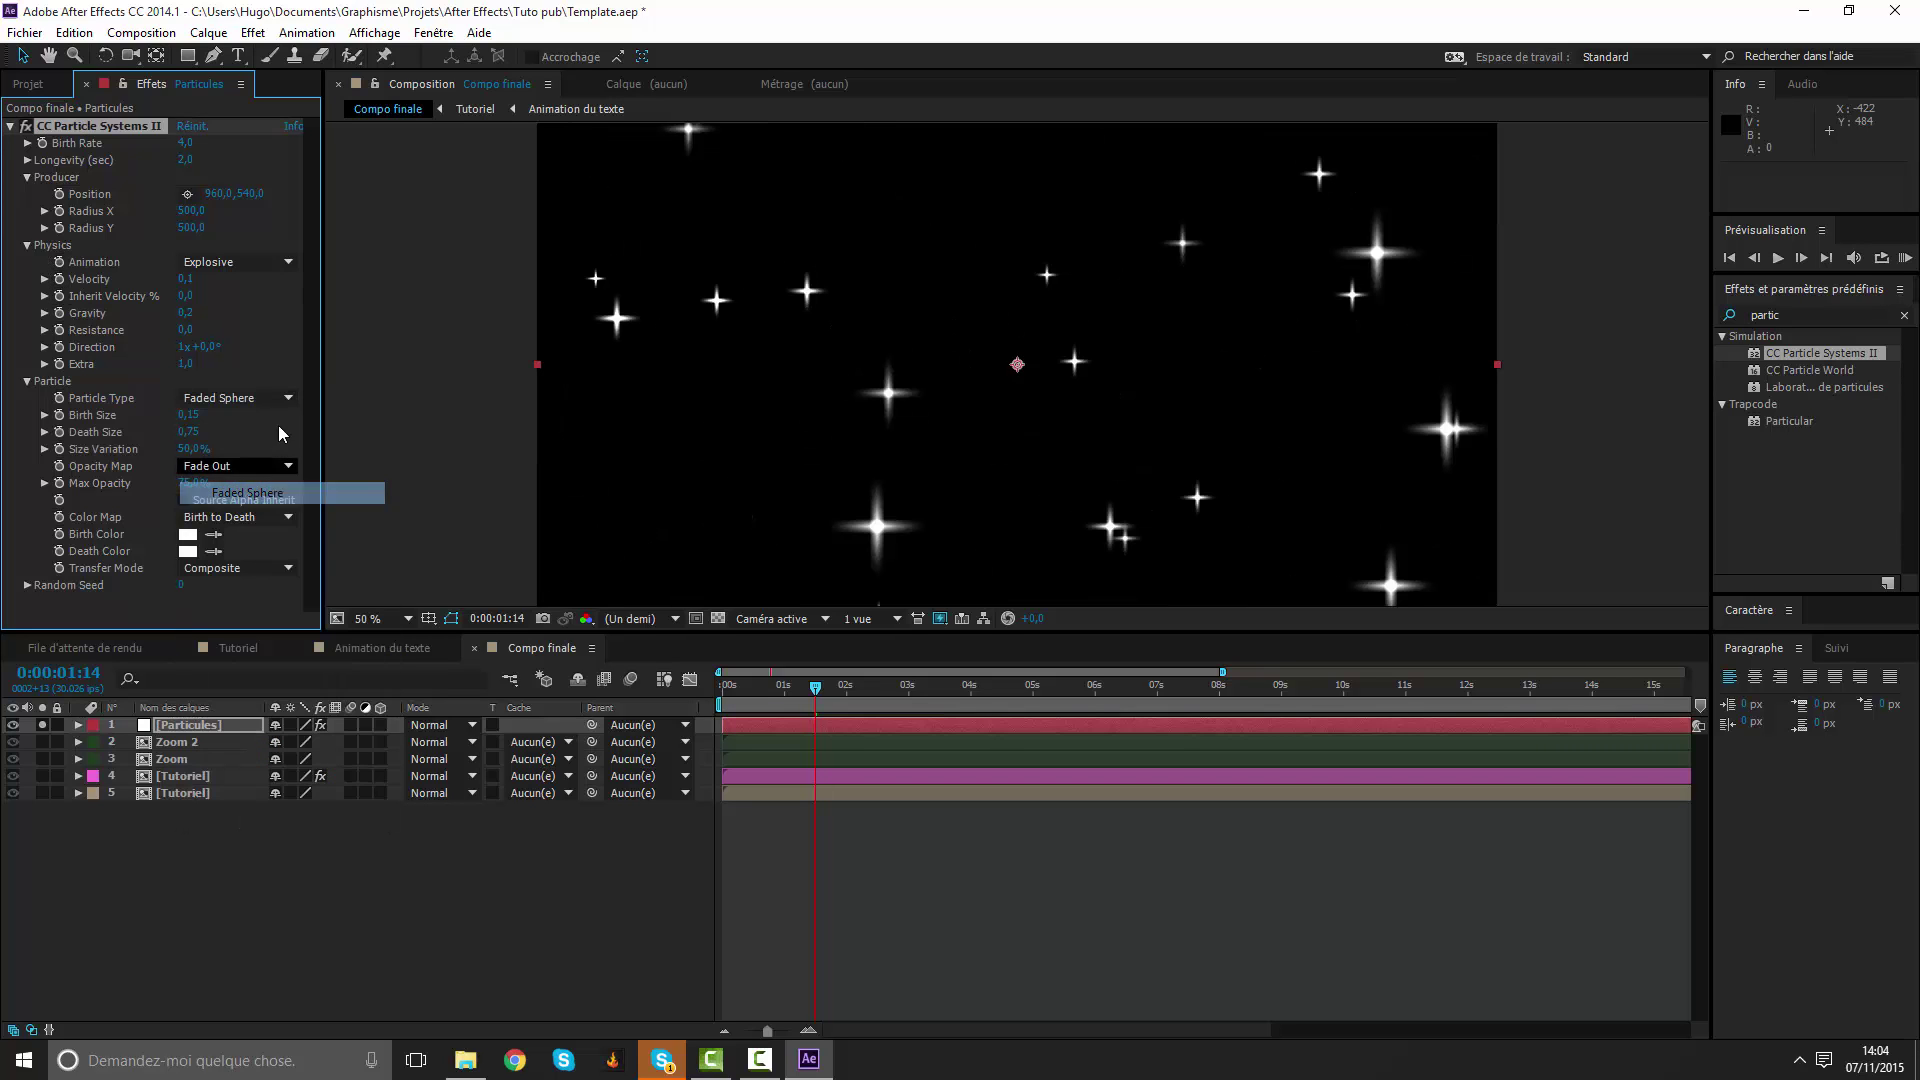
{"action": "left_click", "coordinate": [280, 400]}
{"action": "left_click", "coordinate": [262, 533]}
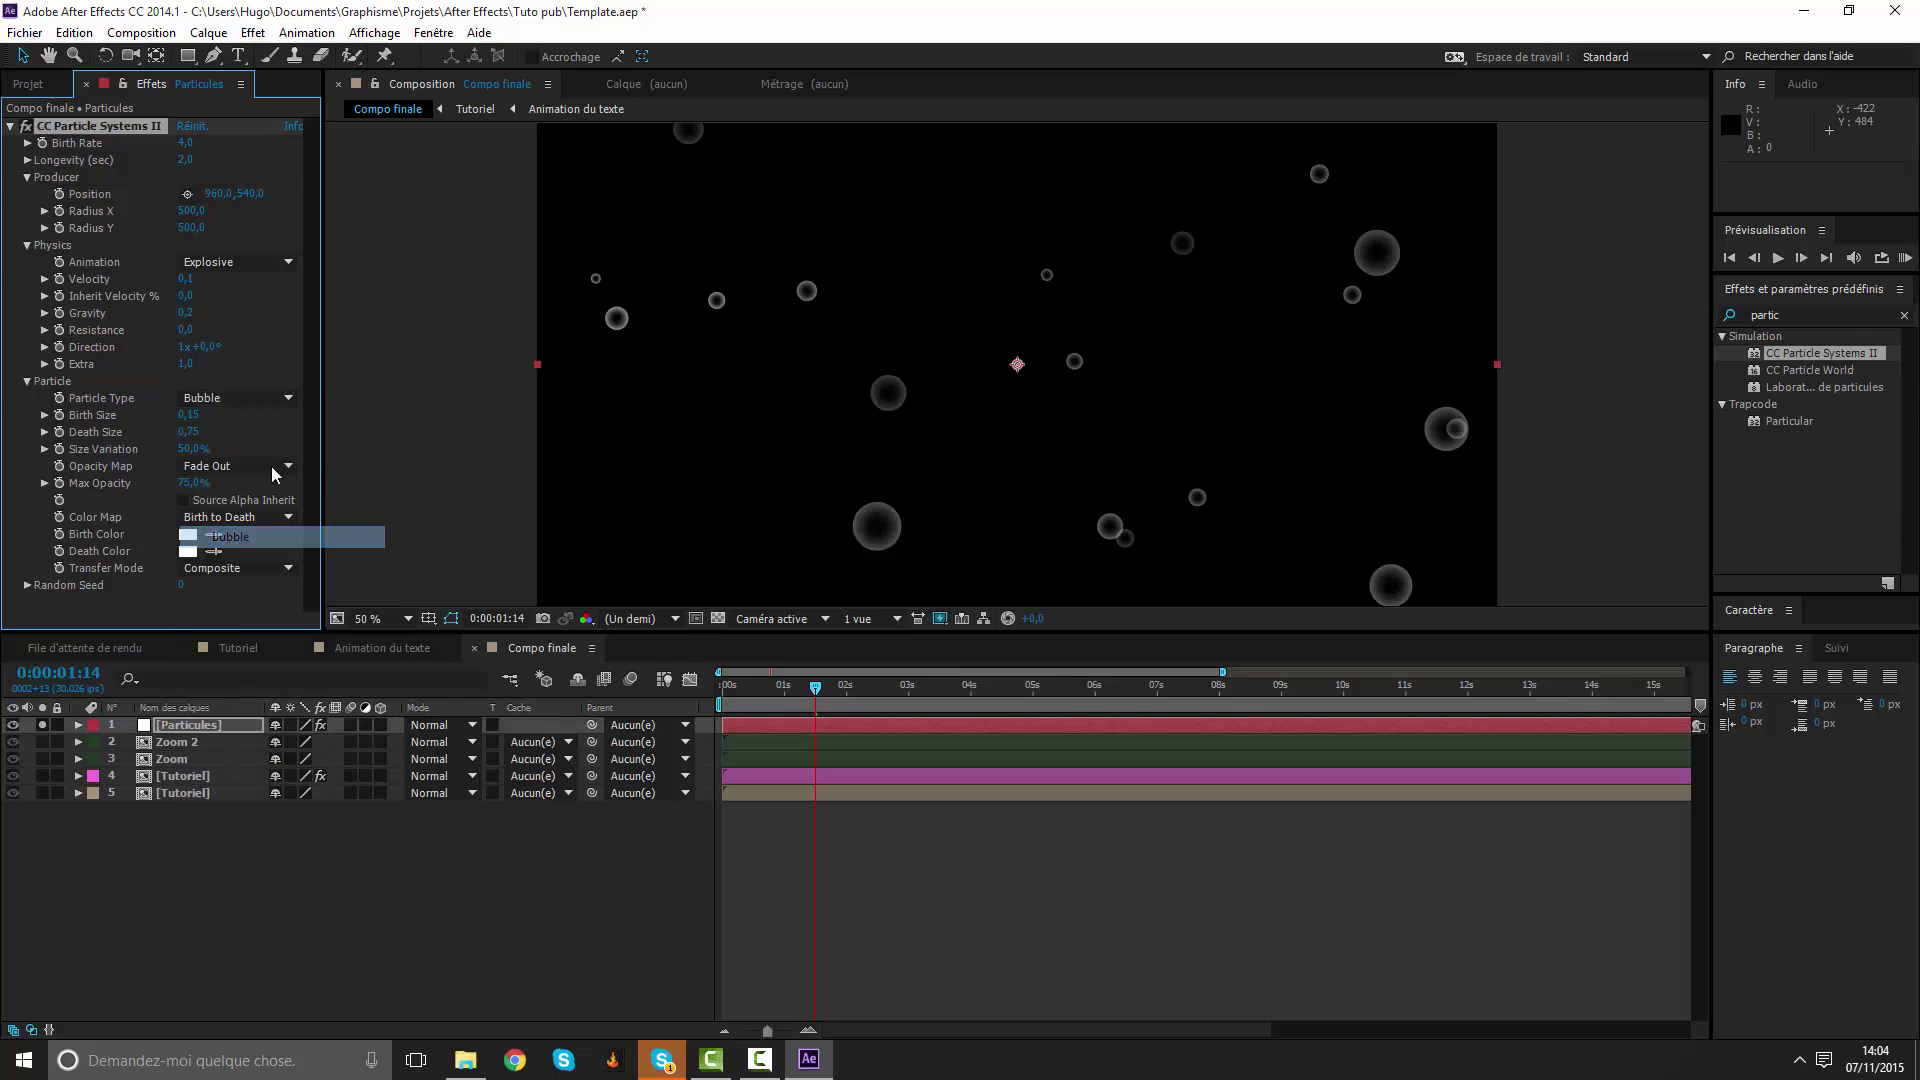
{"action": "left_click", "coordinate": [277, 402]}
{"action": "left_click", "coordinate": [248, 609]}
{"action": "left_click", "coordinate": [280, 402]}
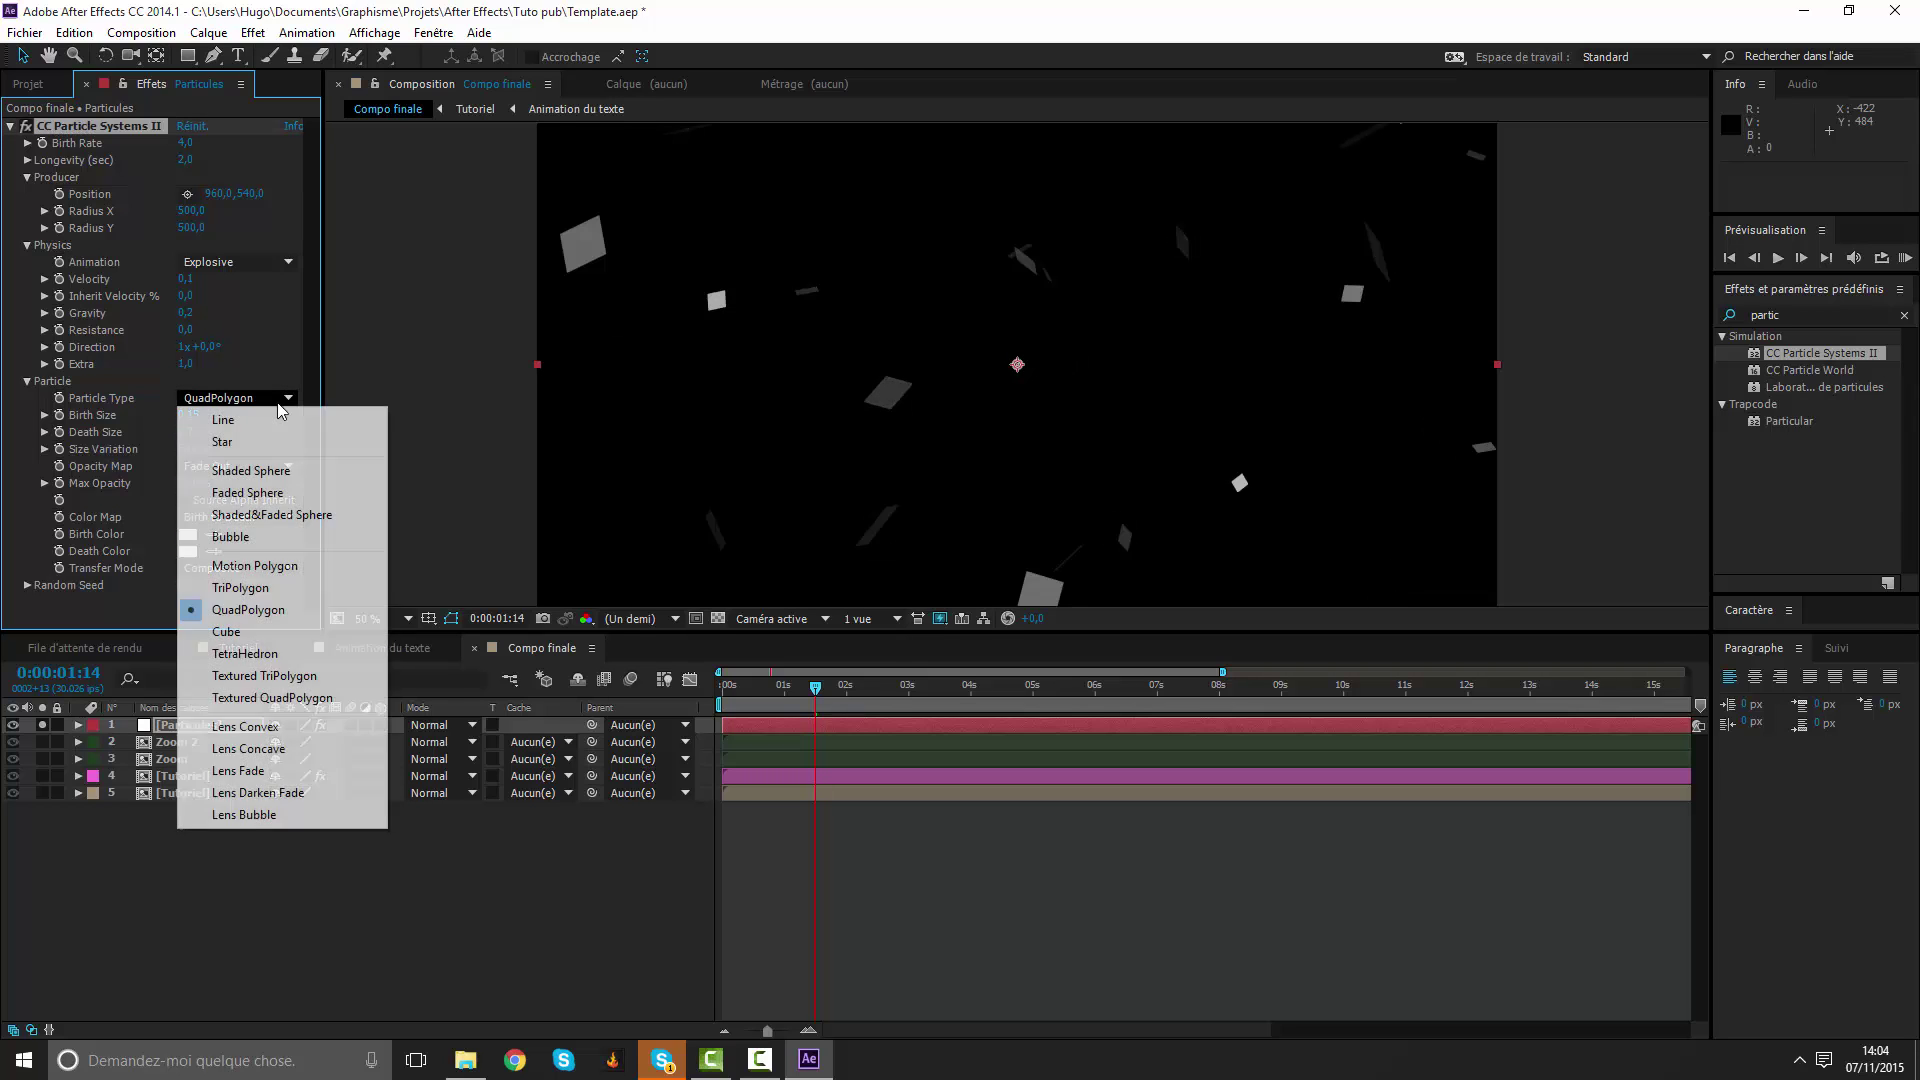
{"action": "left_click", "coordinate": [250, 588]}
{"action": "left_click", "coordinate": [280, 400]}
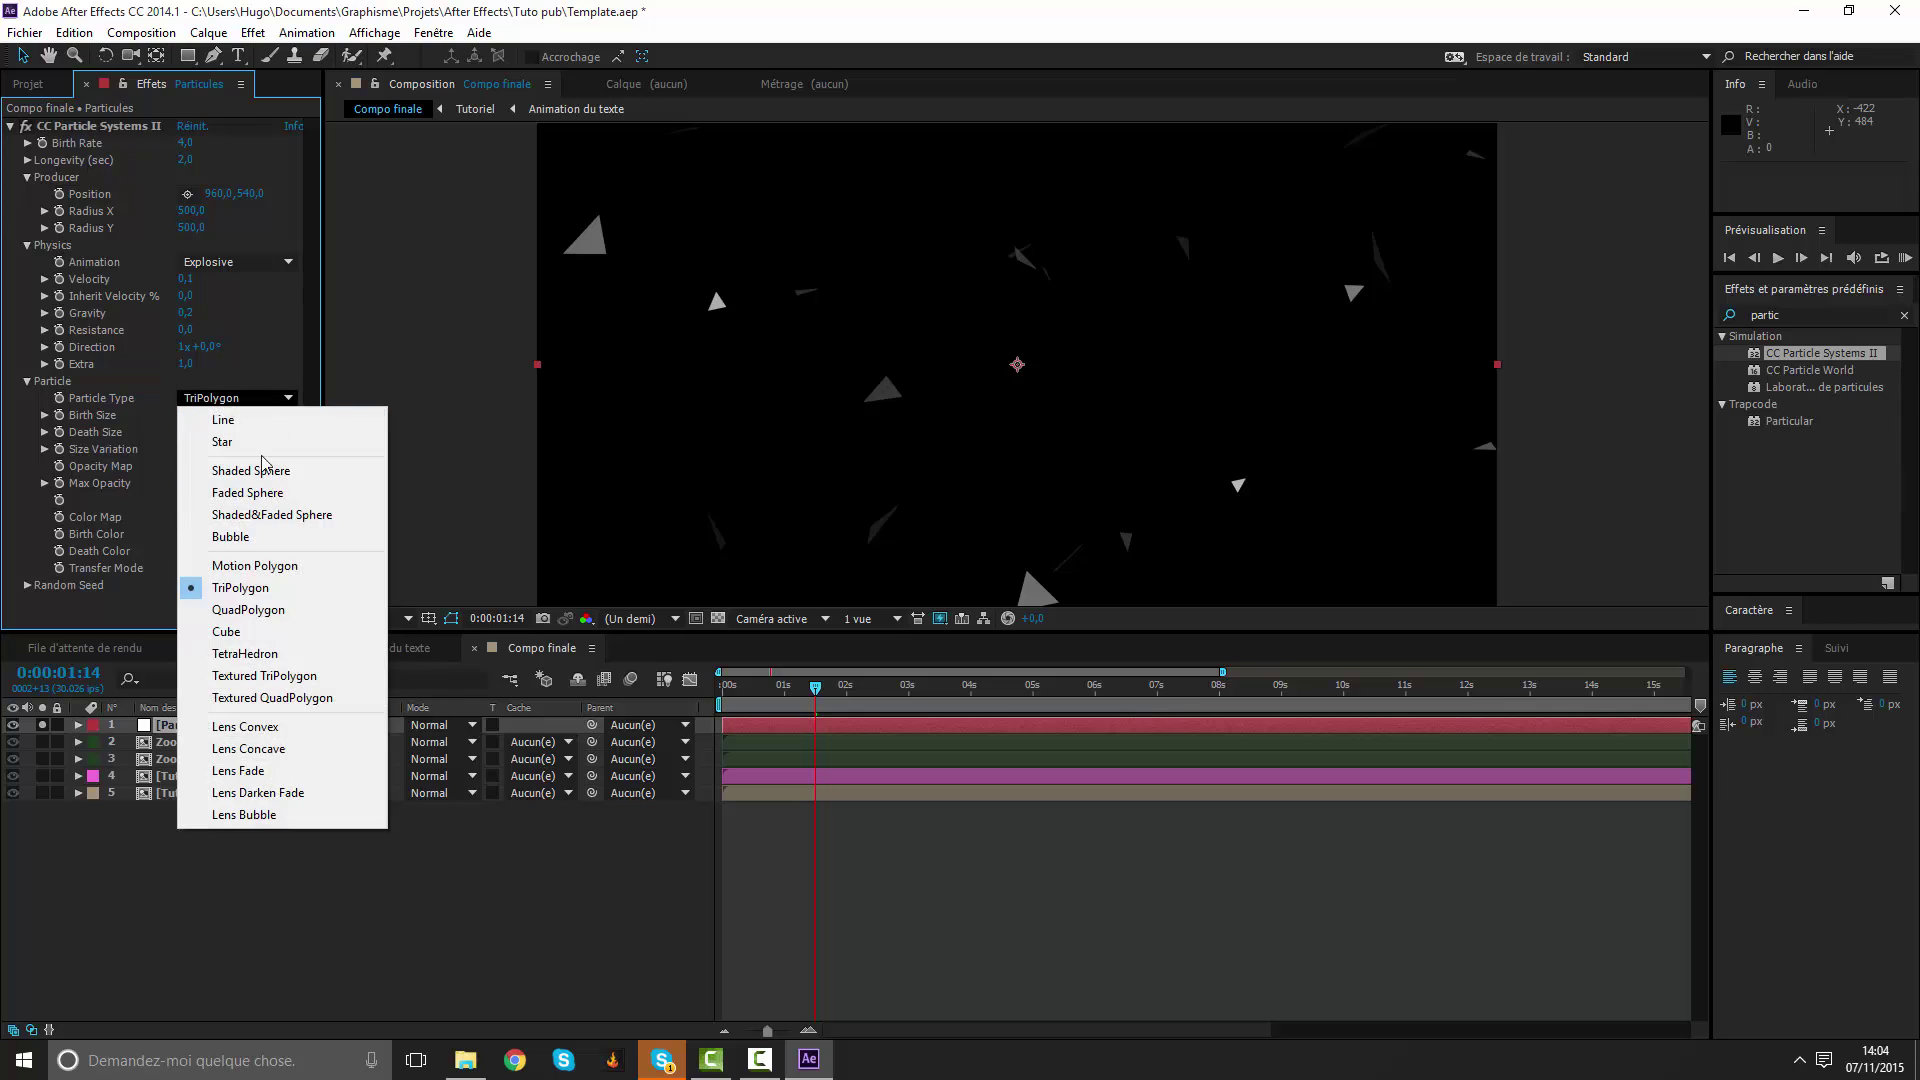
{"action": "left_click", "coordinate": [260, 698]}
{"action": "left_click", "coordinate": [280, 399]}
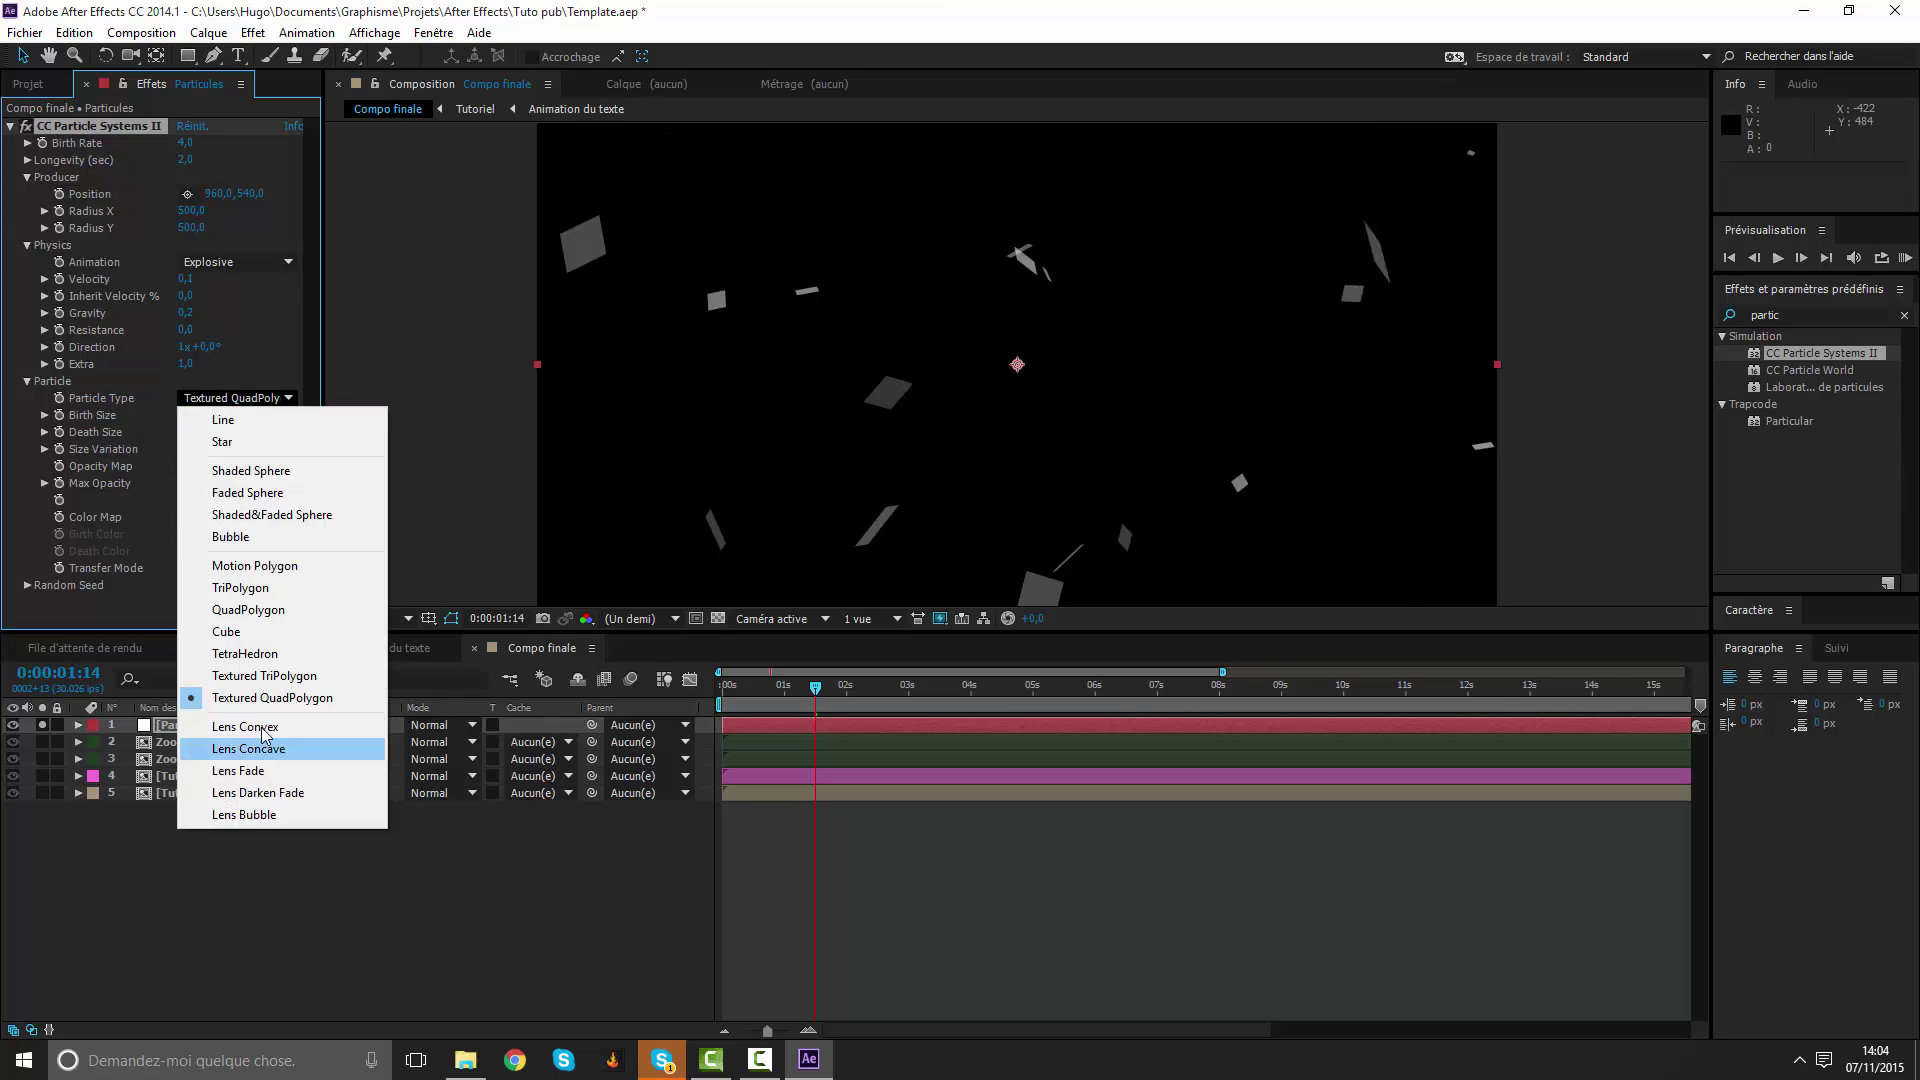
{"action": "left_click", "coordinate": [265, 727]}
{"action": "left_click", "coordinate": [249, 398]}
{"action": "left_click", "coordinate": [248, 749]}
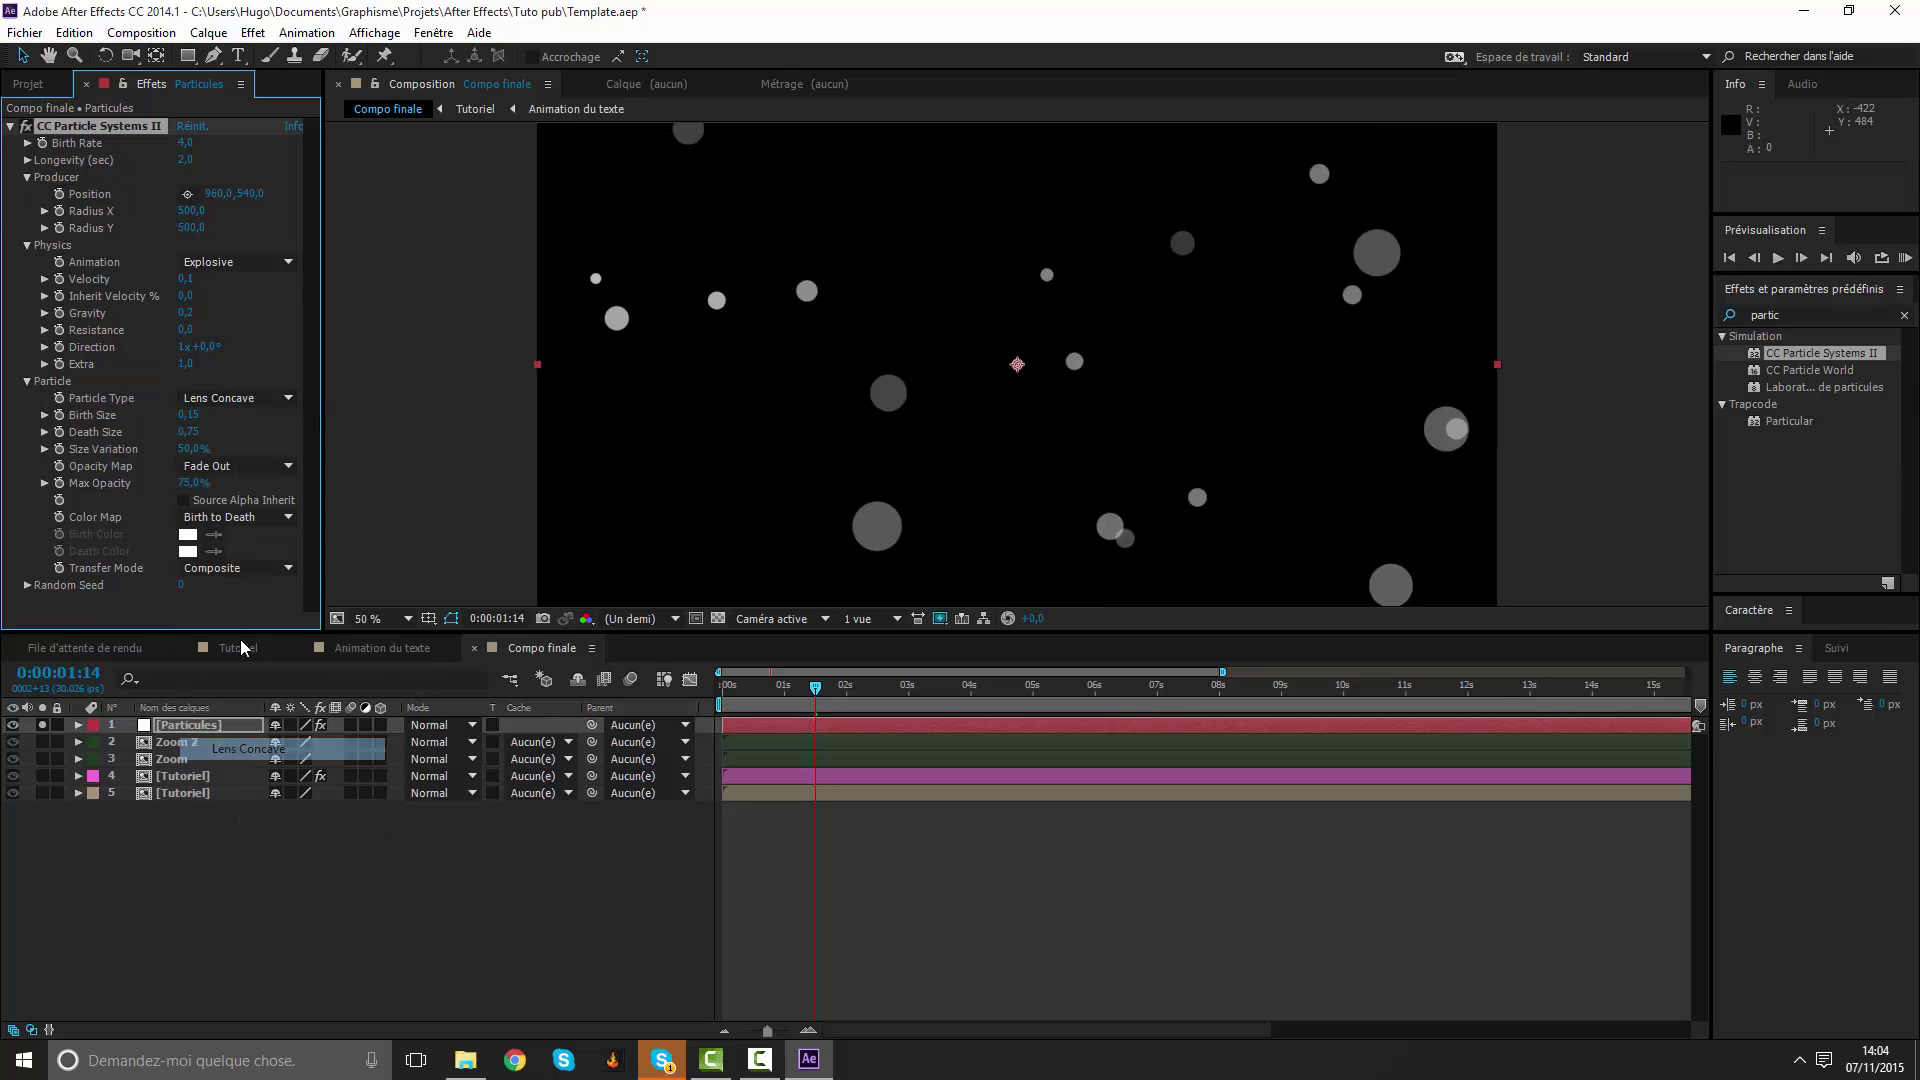
{"action": "left_click", "coordinate": [243, 399]}
{"action": "left_click", "coordinate": [242, 419]}
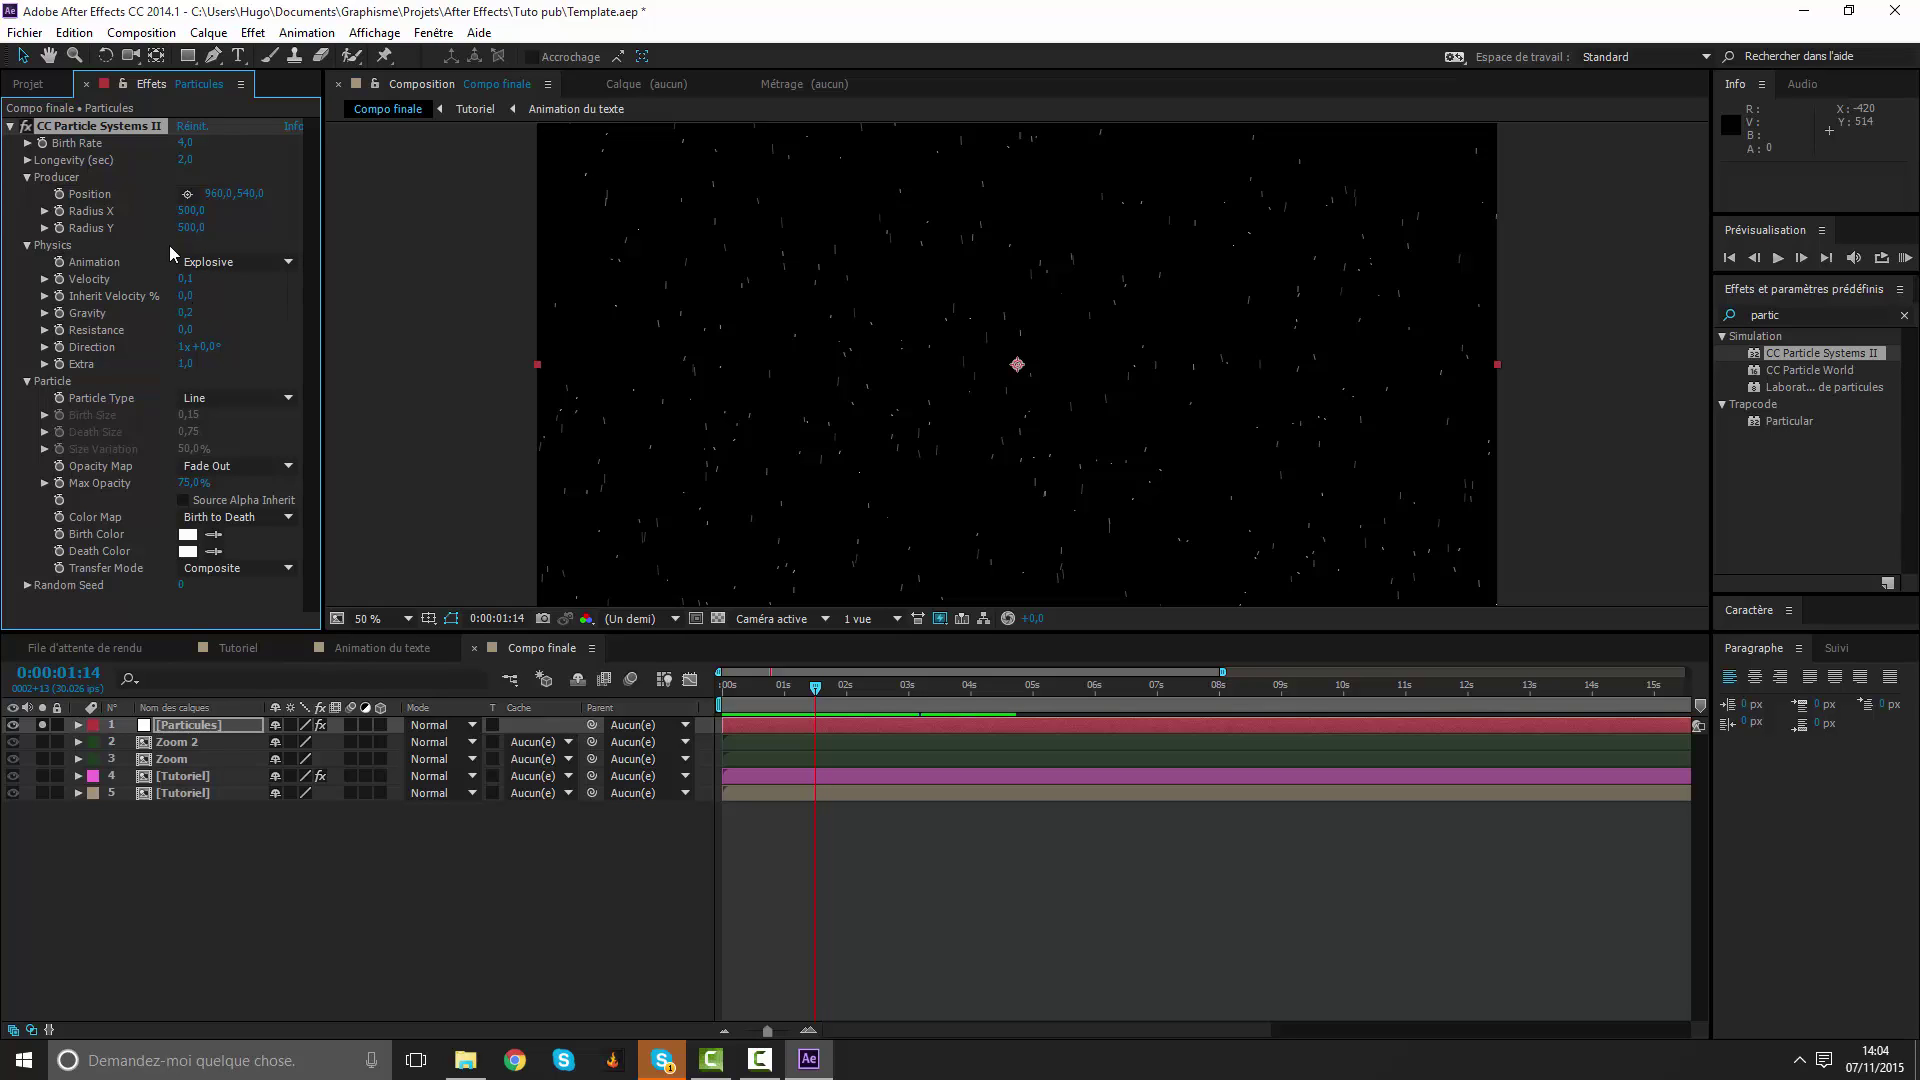
Lower the particle Birth Rate to 1, preview it, then reduce it further to 0,5.
{"action": "left_click", "coordinate": [185, 145]}
{"action": "type", "text": "1"}
{"action": "key", "text": "Return"}
{"action": "key", "text": "space"}
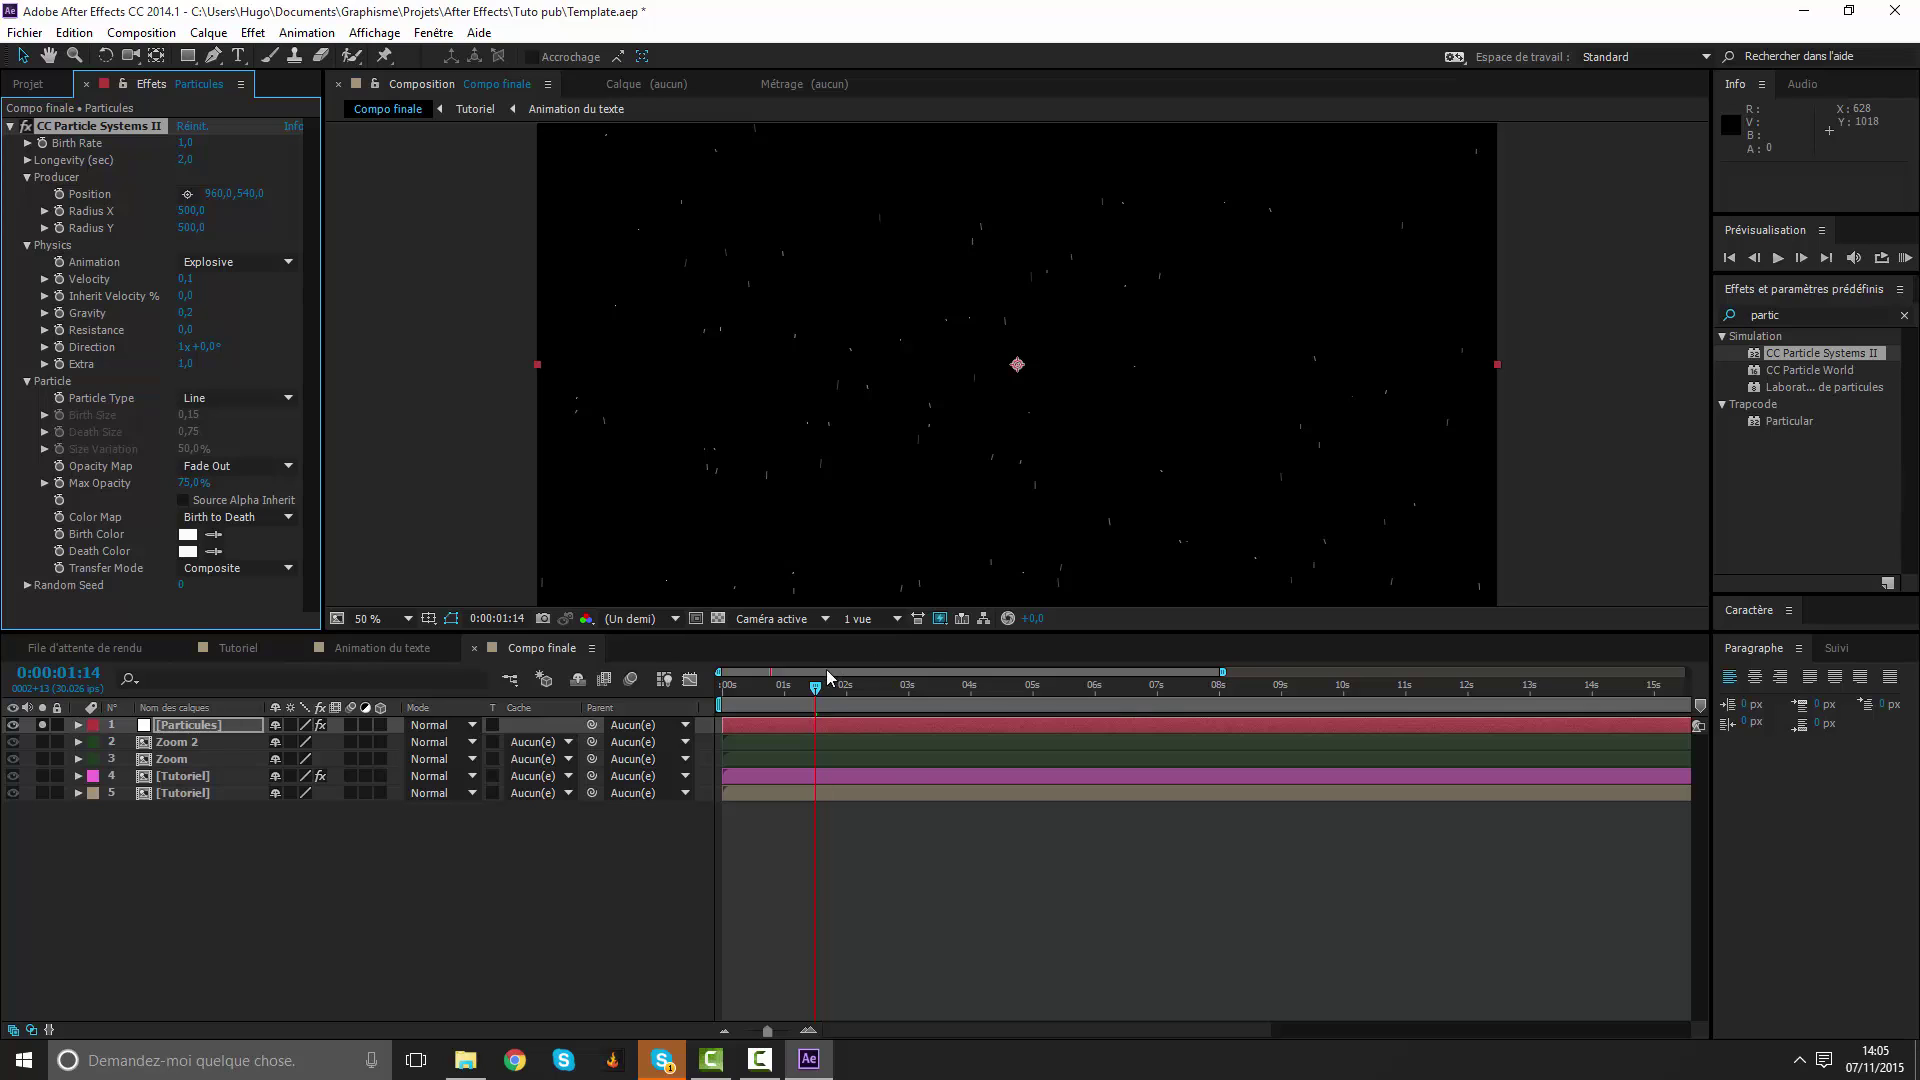
{"action": "left_click", "coordinate": [187, 143]}
{"action": "type", "text": "5"}
{"action": "key", "text": "Return"}
{"action": "left_click_drag", "start_coordinate": [1003, 702], "coordinate": [794, 708]}
Enable motion blur on the particle layer and the composition, then scrub from the start to check.
{"action": "left_click", "coordinate": [861, 733]}
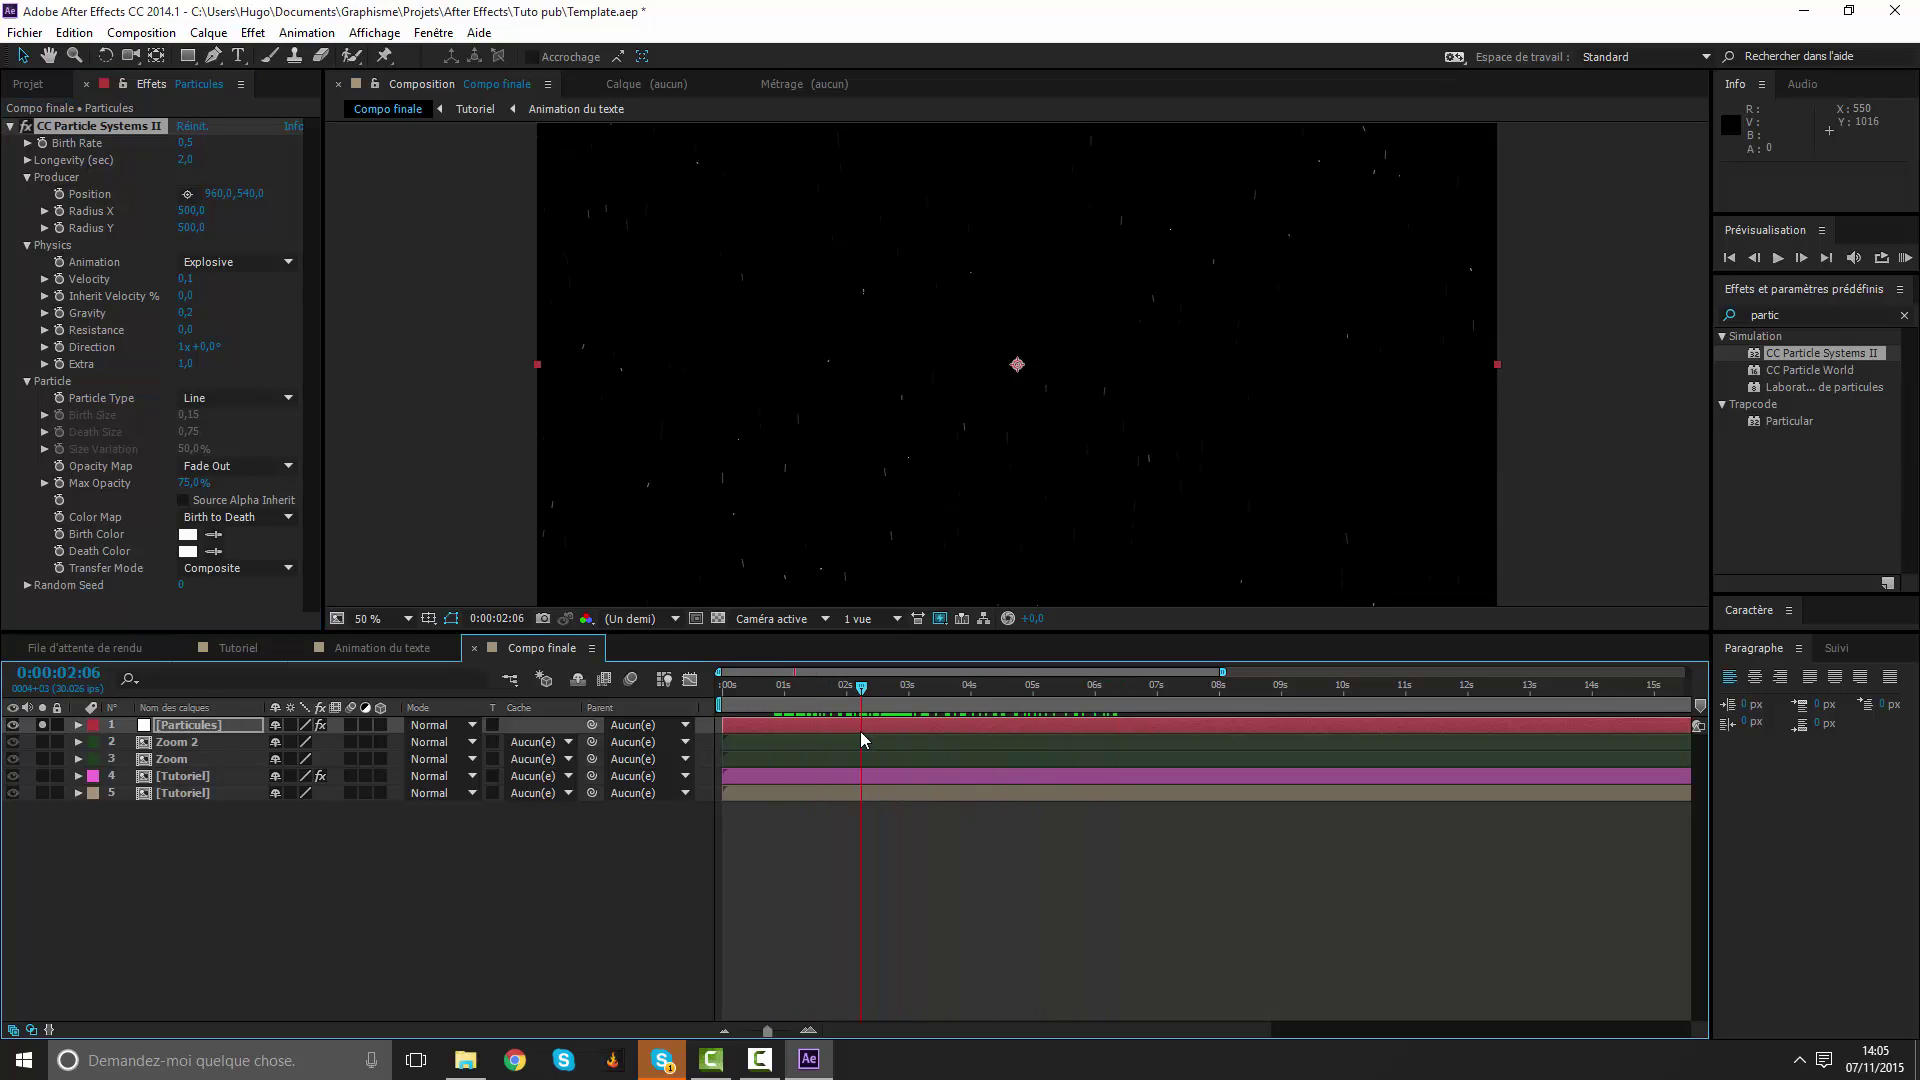
{"action": "left_click", "coordinate": [351, 725]}
{"action": "left_click", "coordinate": [622, 680]}
{"action": "left_click_drag", "start_coordinate": [849, 673], "coordinate": [856, 673]}
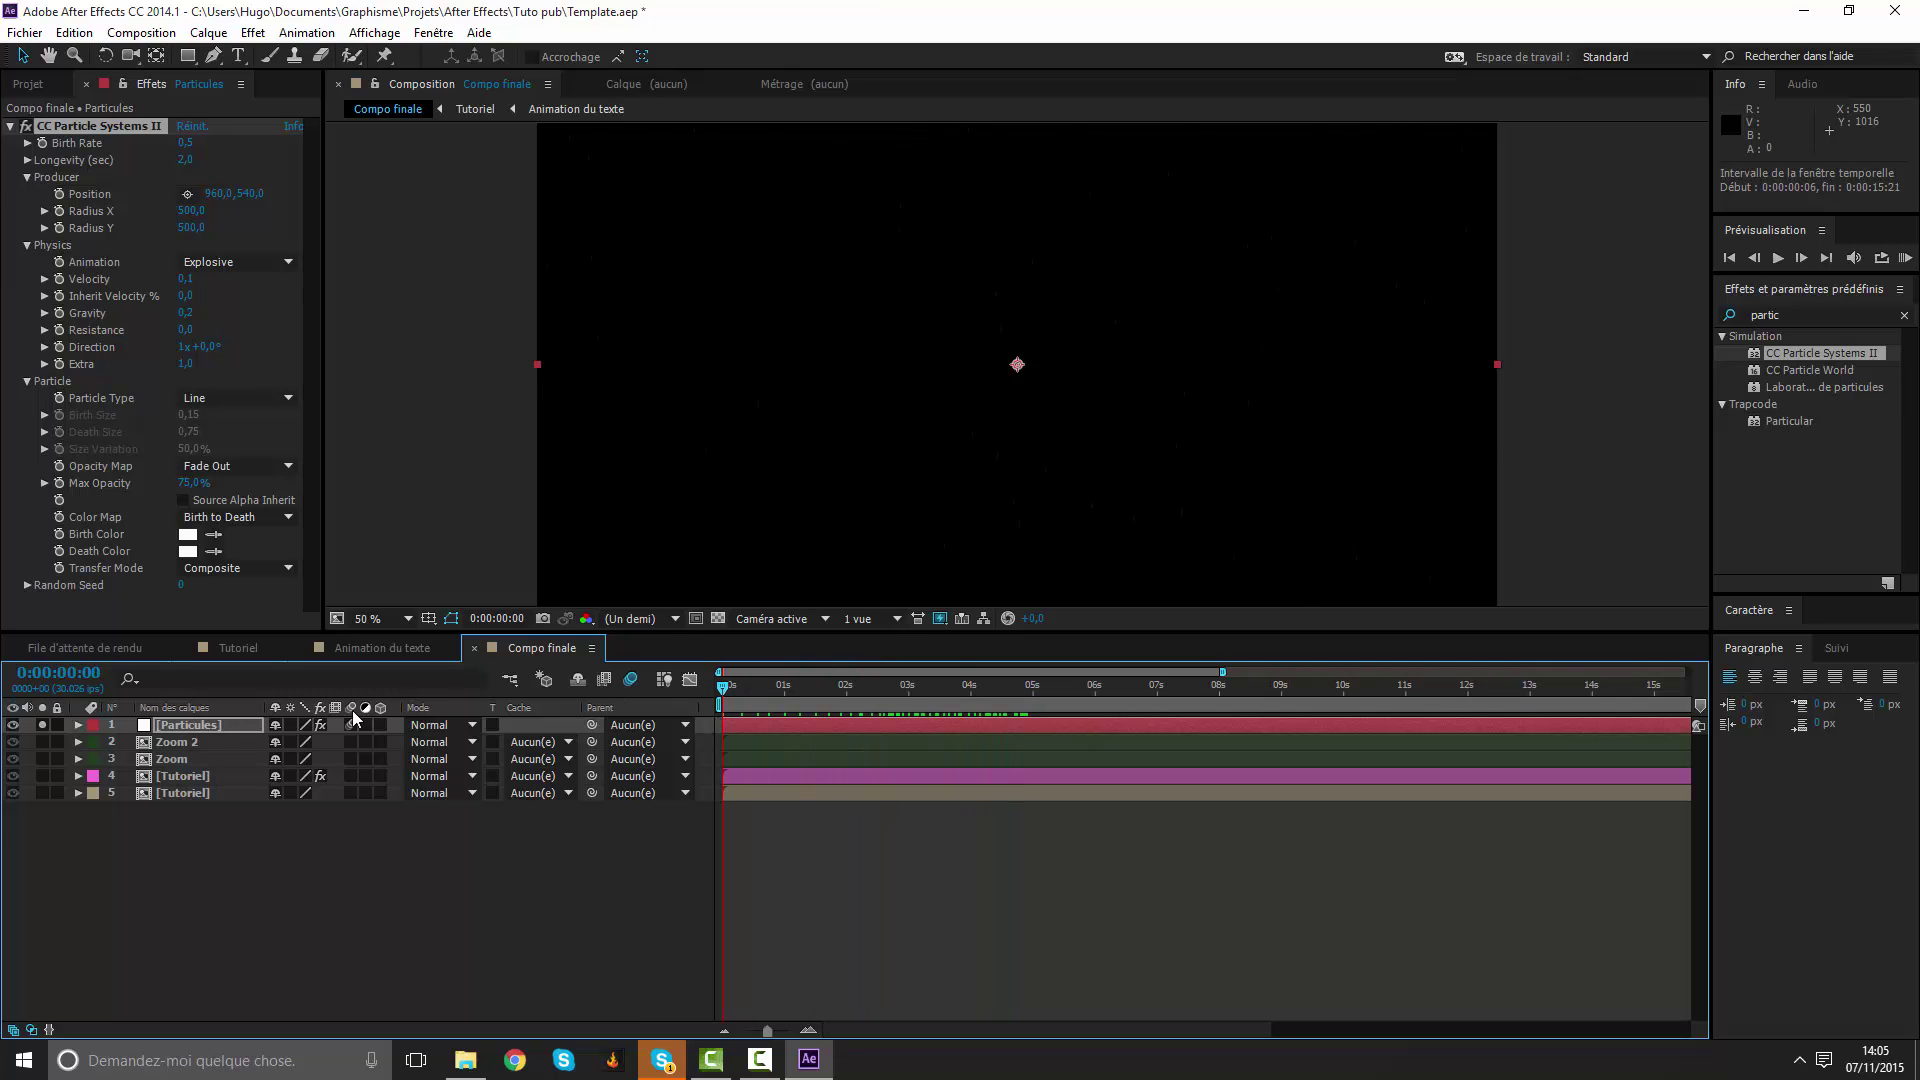
{"action": "key", "text": "Home"}
{"action": "mouse_move", "coordinate": [760, 686]}
{"action": "left_mouse_down"}
{"action": "mouse_move", "coordinate": [904, 728]}
{"action": "mouse_move", "coordinate": [890, 736]}
{"action": "left_mouse_up"}
{"action": "left_click", "coordinate": [1797, 303]}
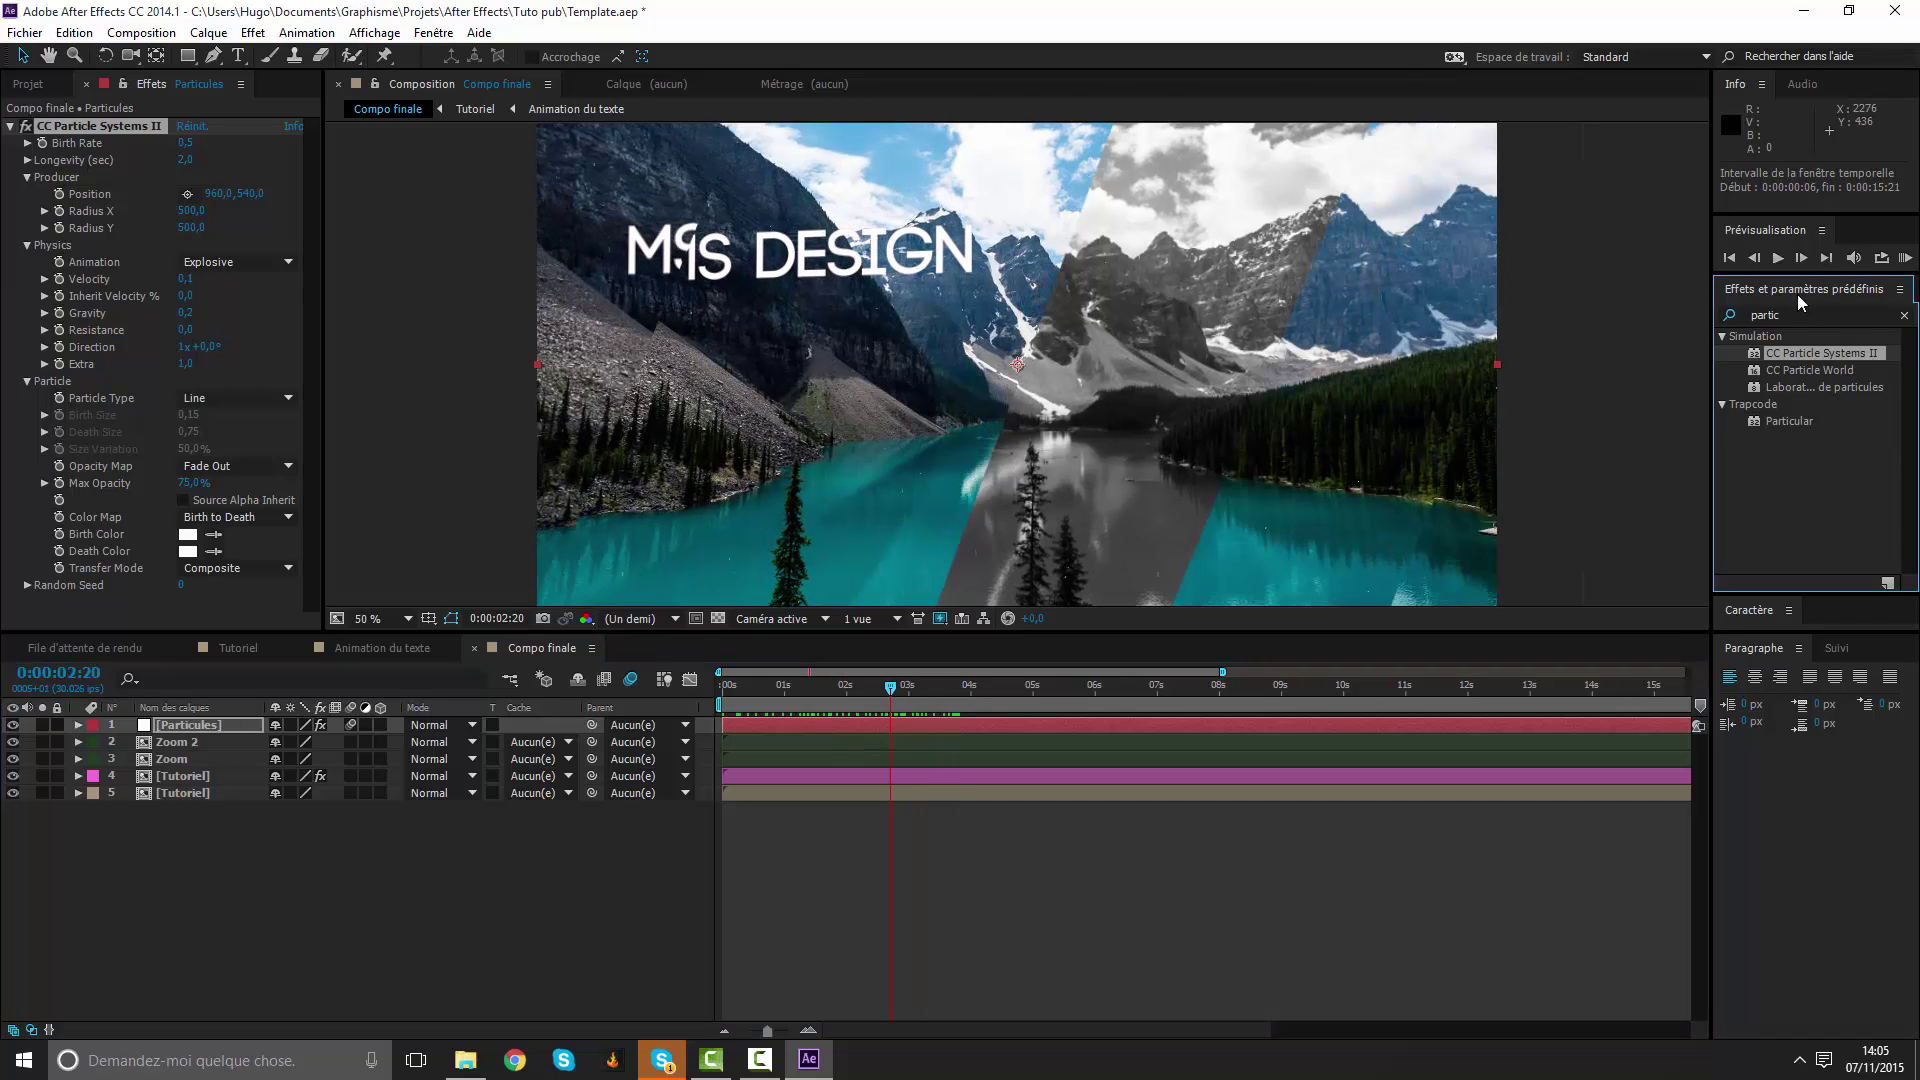
Search 'lueur d', apply Lueur diffuse to the Particules layer, and adjust its Rayon.
{"action": "left_click", "coordinate": [1817, 313]}
{"action": "type", "text": "lueur d"}
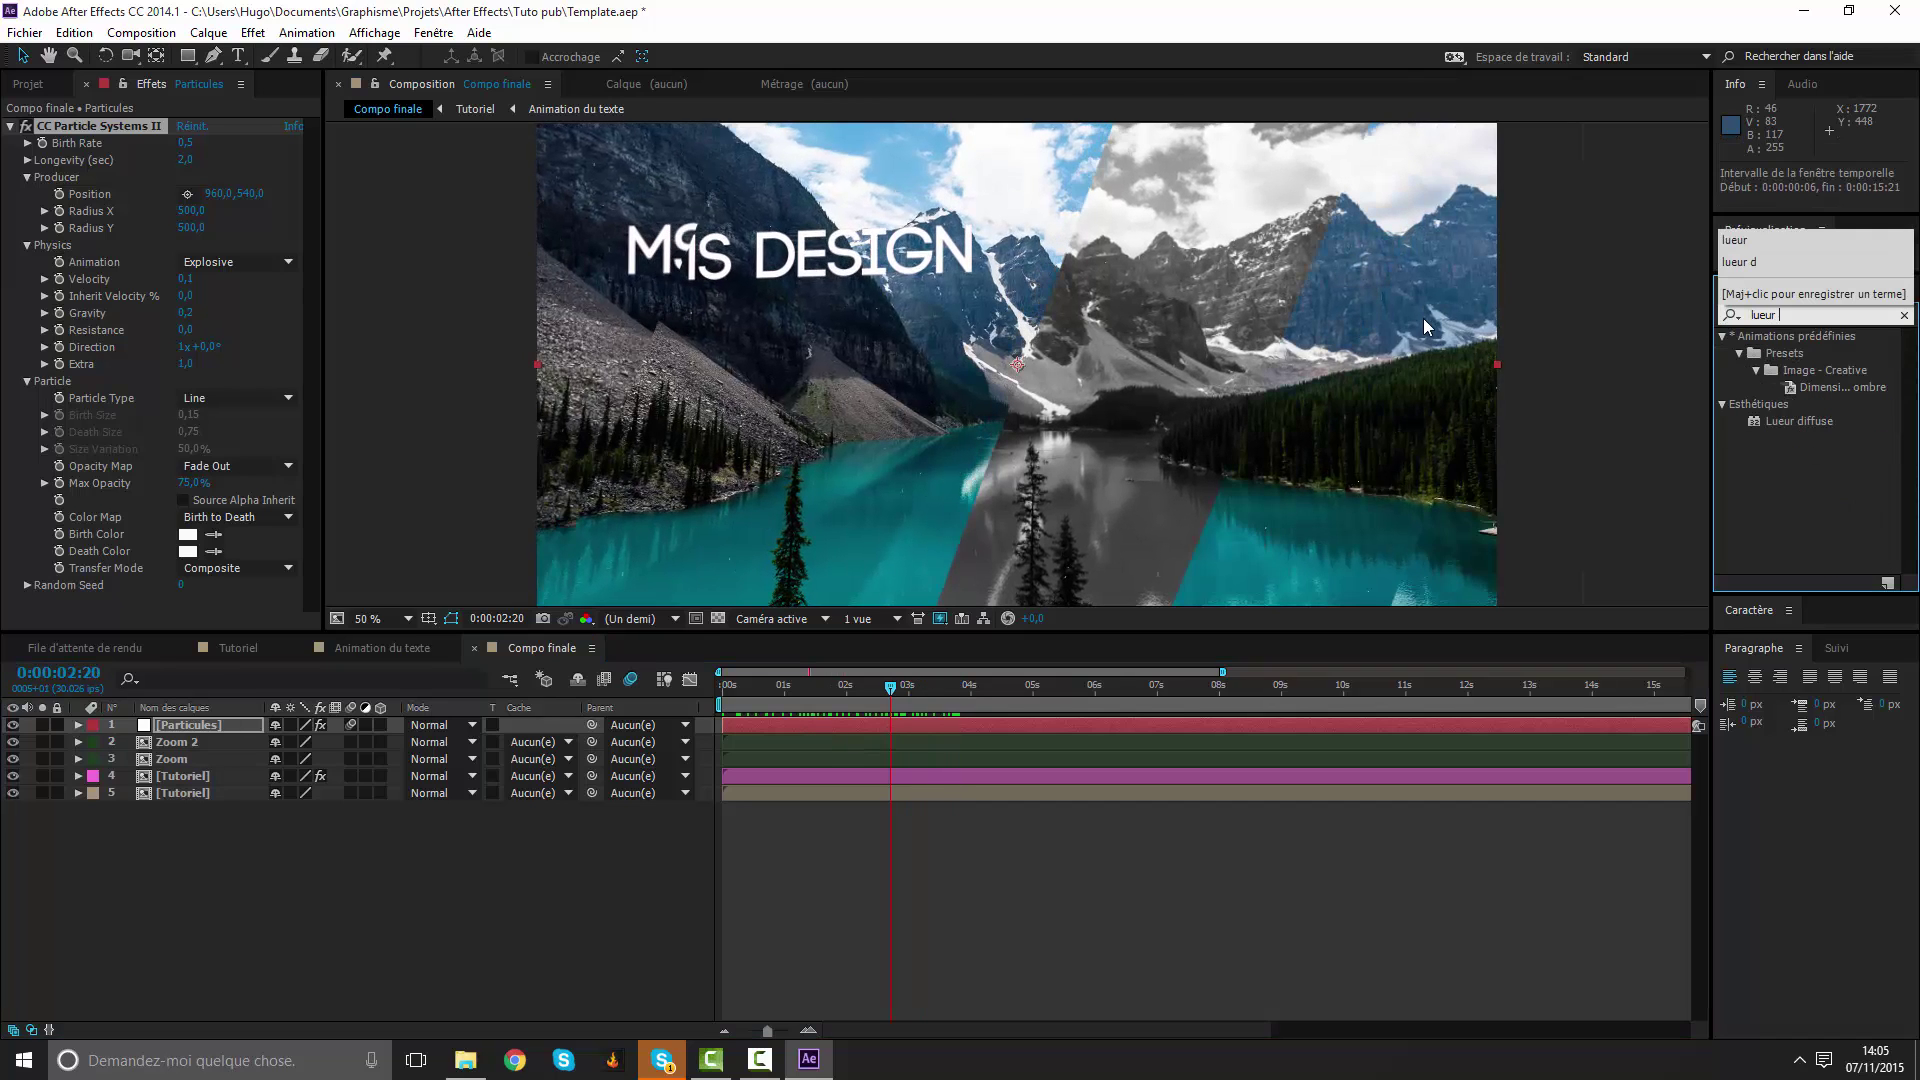
{"action": "left_click_drag", "start_coordinate": [1796, 353], "coordinate": [954, 736]}
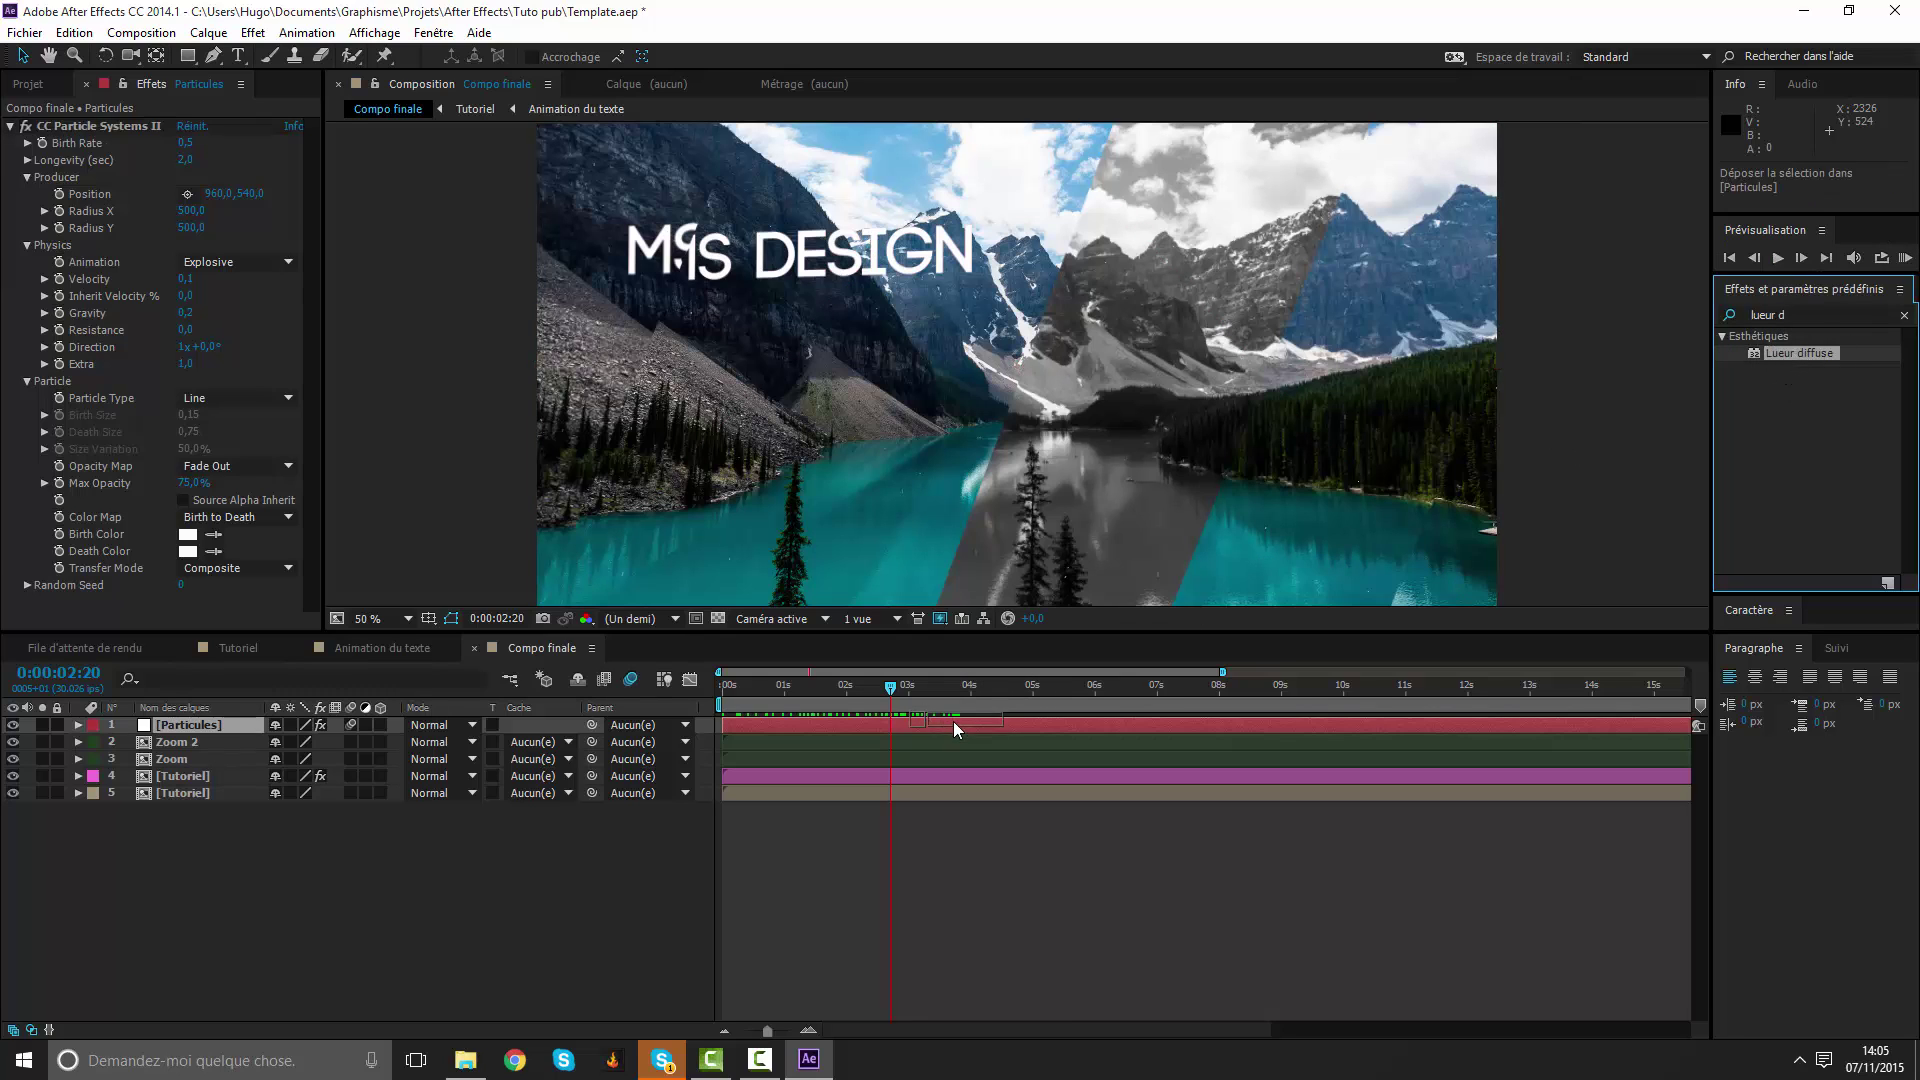
{"action": "left_click", "coordinate": [951, 892]}
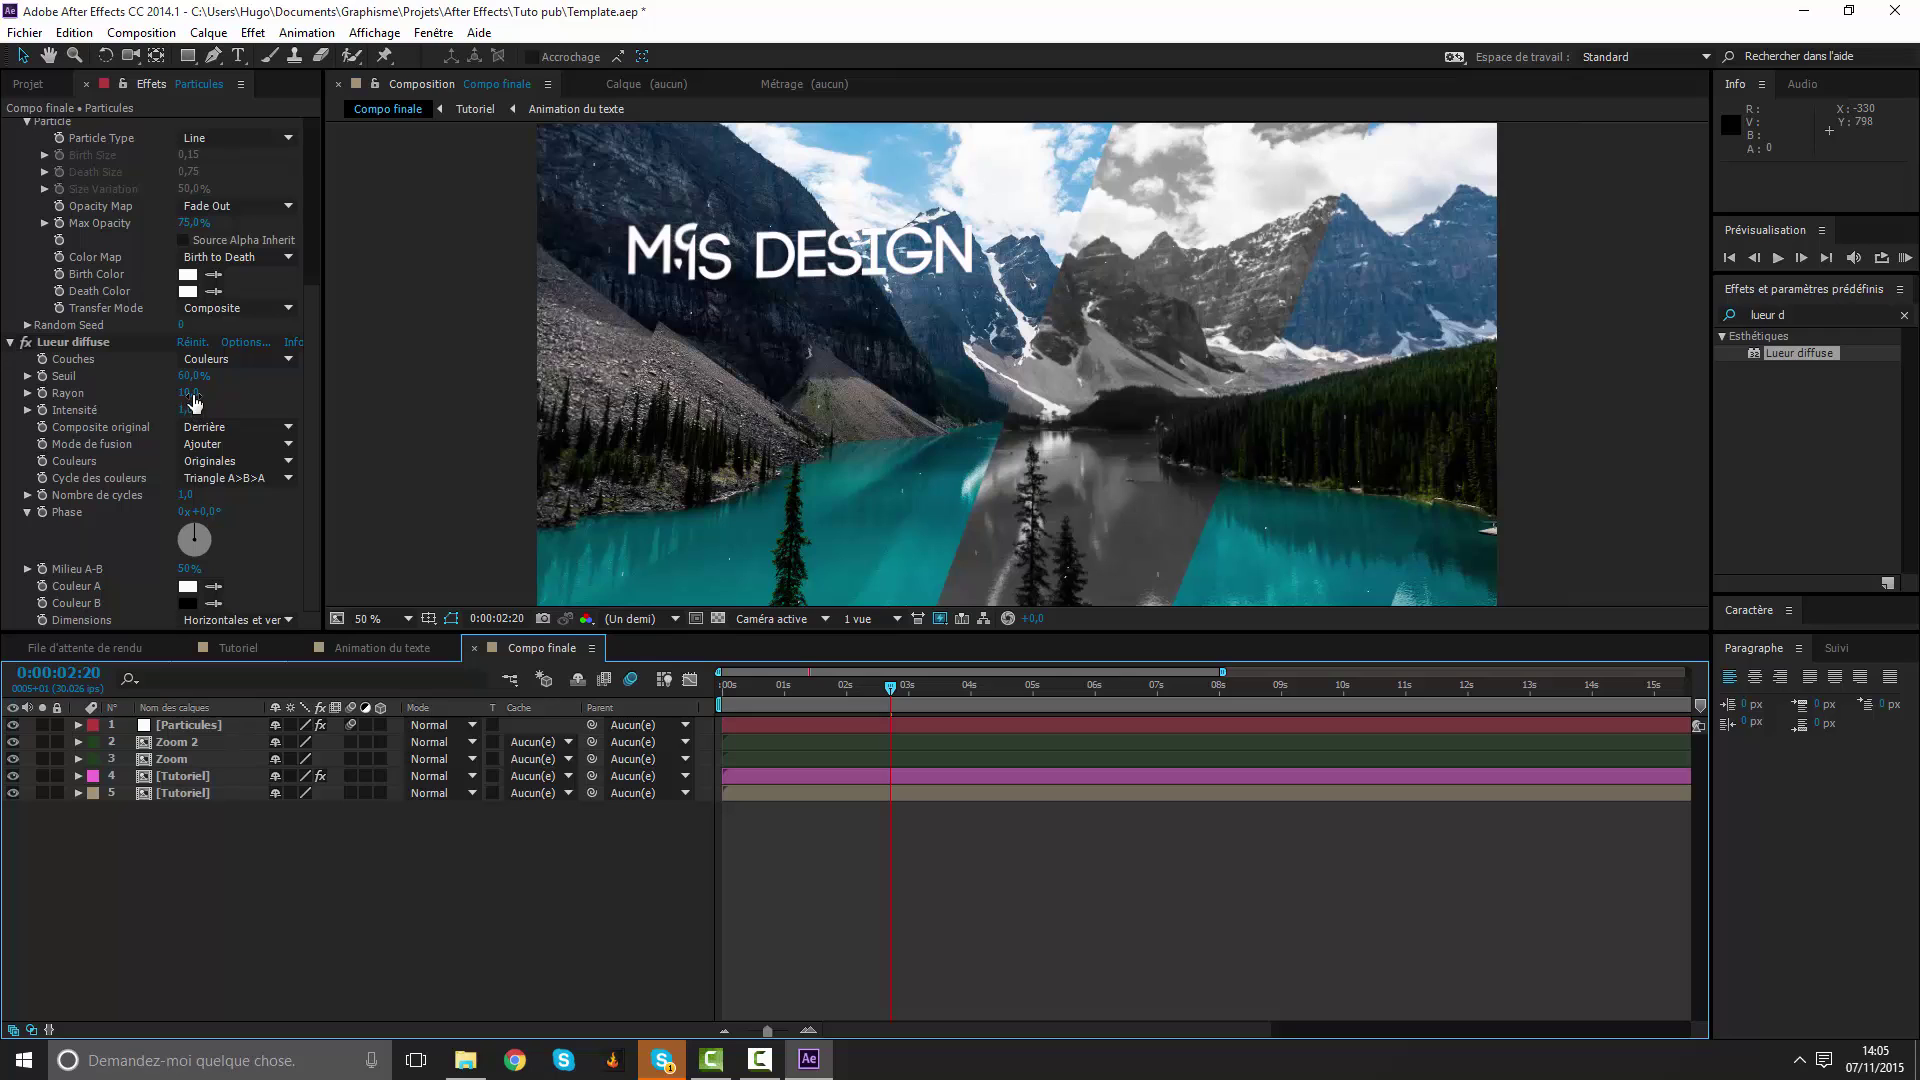
{"action": "left_click_drag", "start_coordinate": [187, 392], "coordinate": [286, 401]}
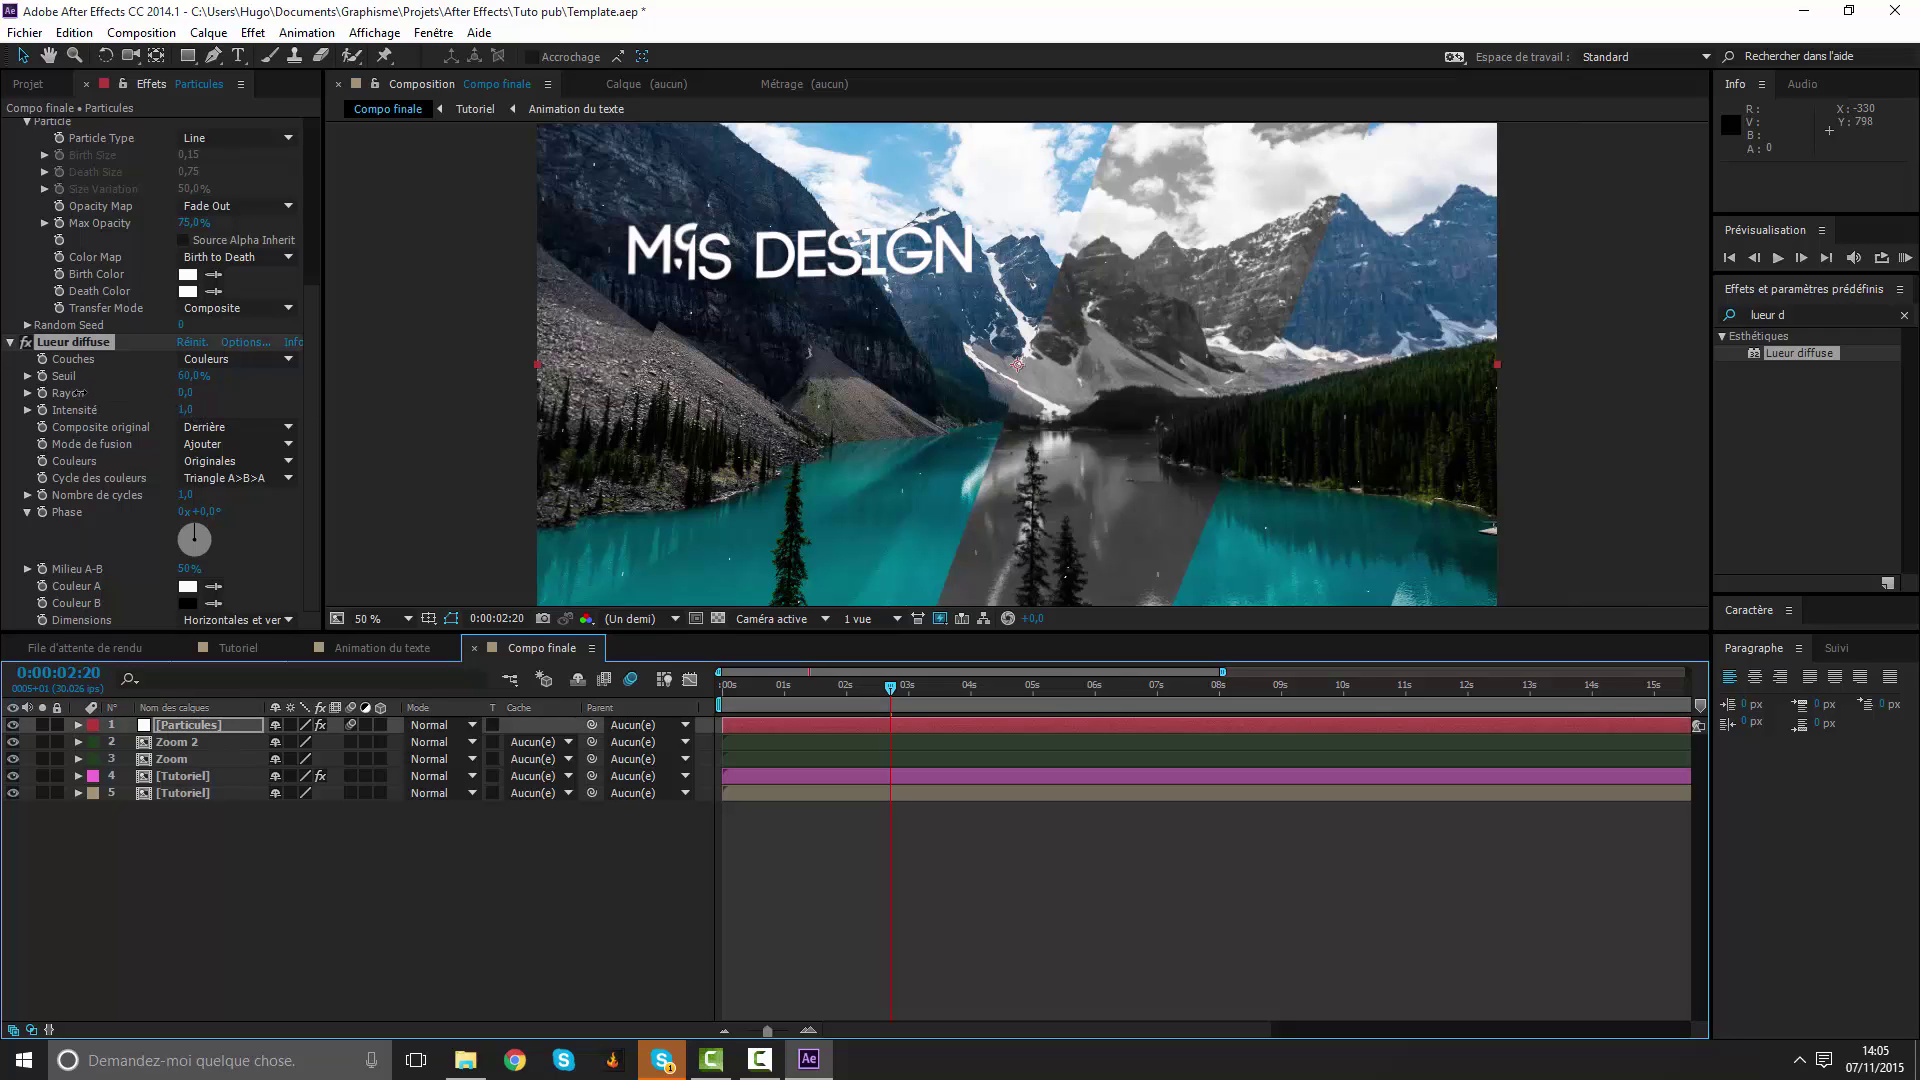
{"action": "left_click", "coordinate": [914, 900]}
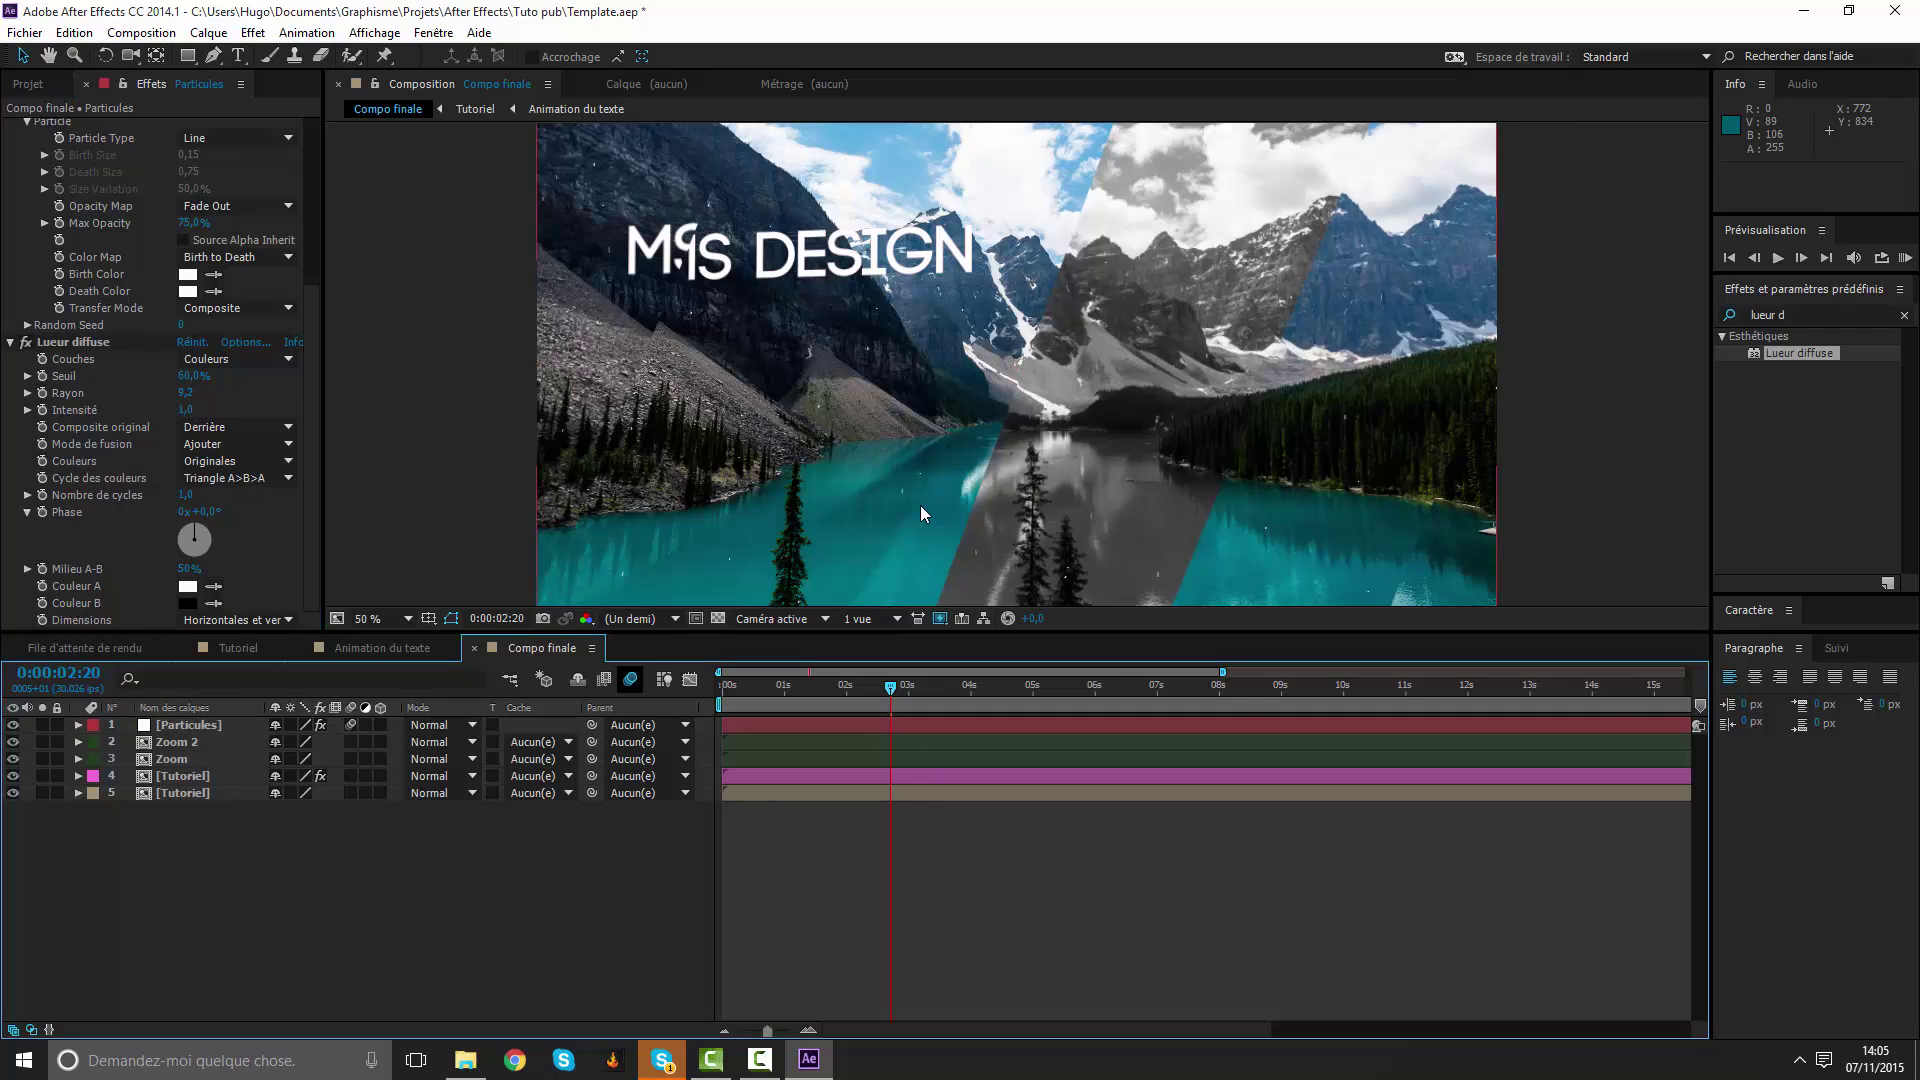
Create a new adjustment layer named 'Looks' in the composition.
{"action": "right_click", "coordinate": [926, 935]}
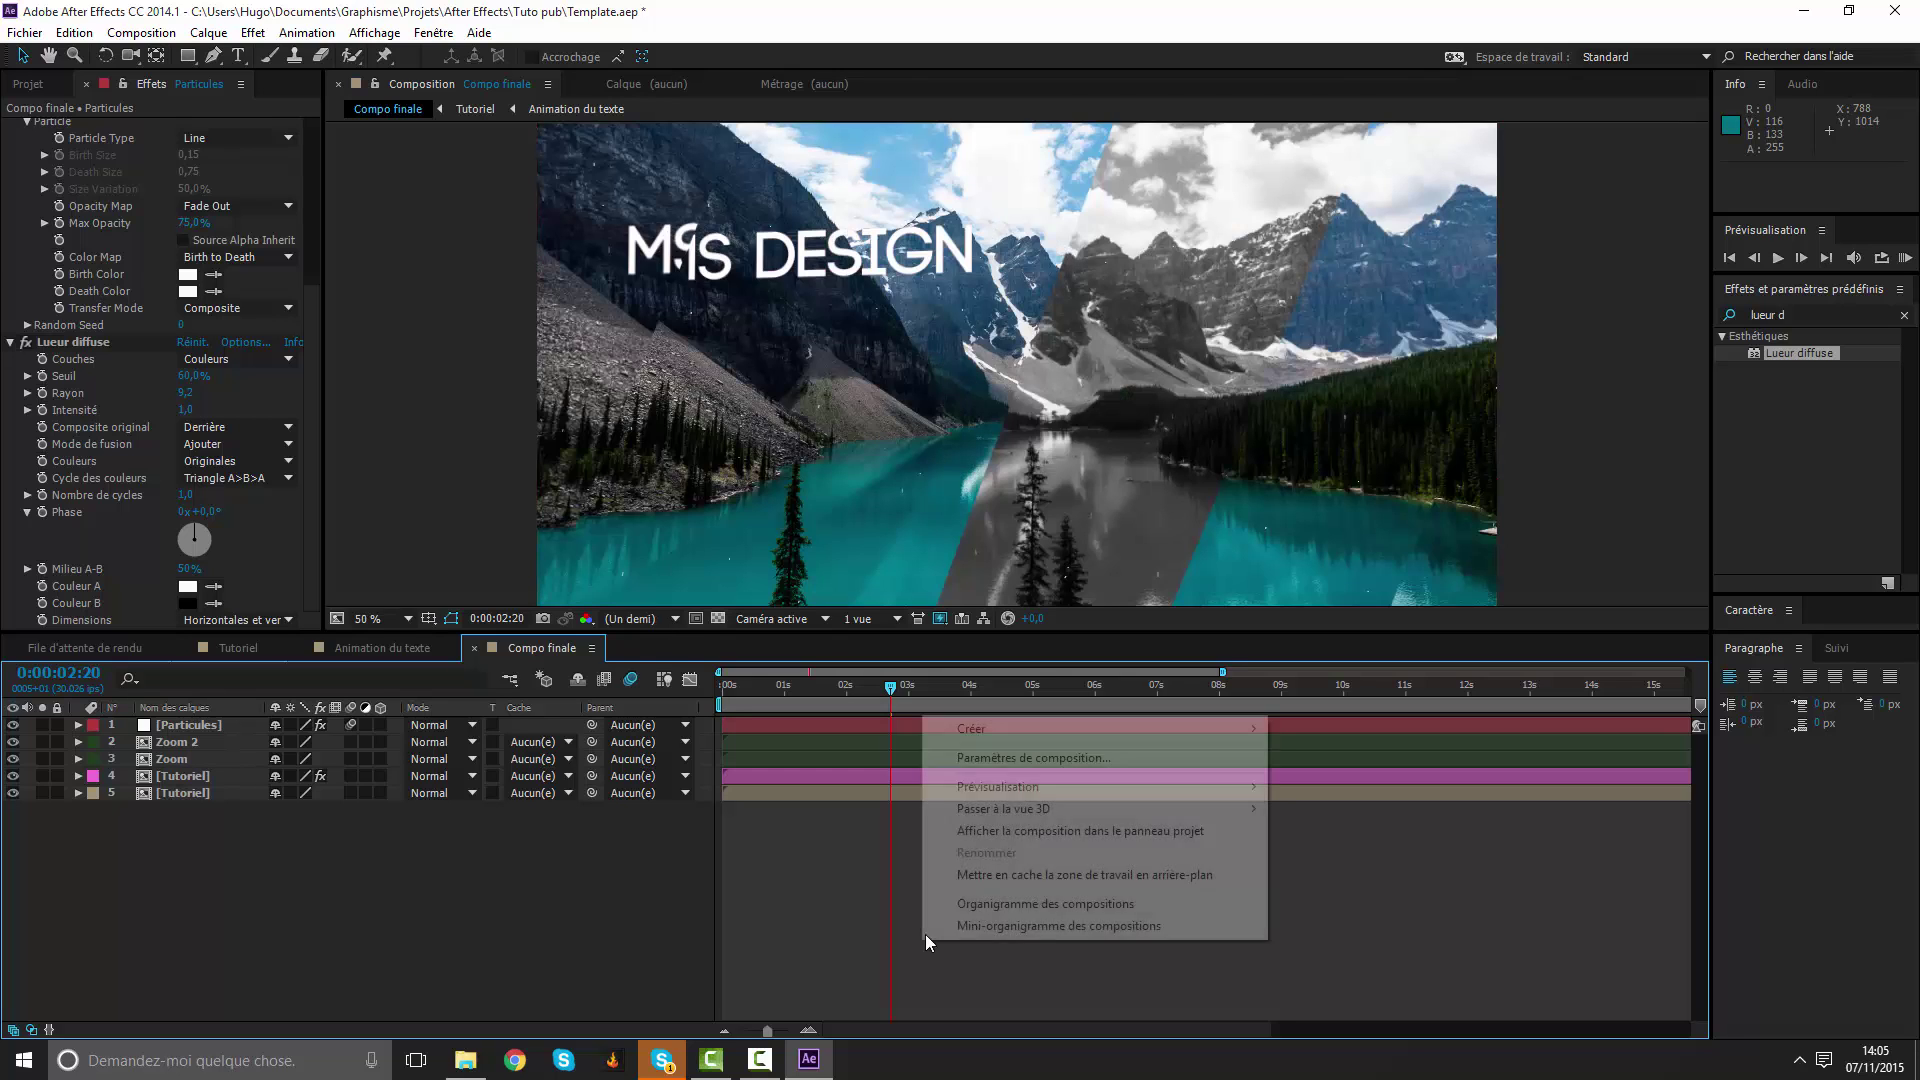
{"action": "mouse_move", "coordinate": [1150, 728]}
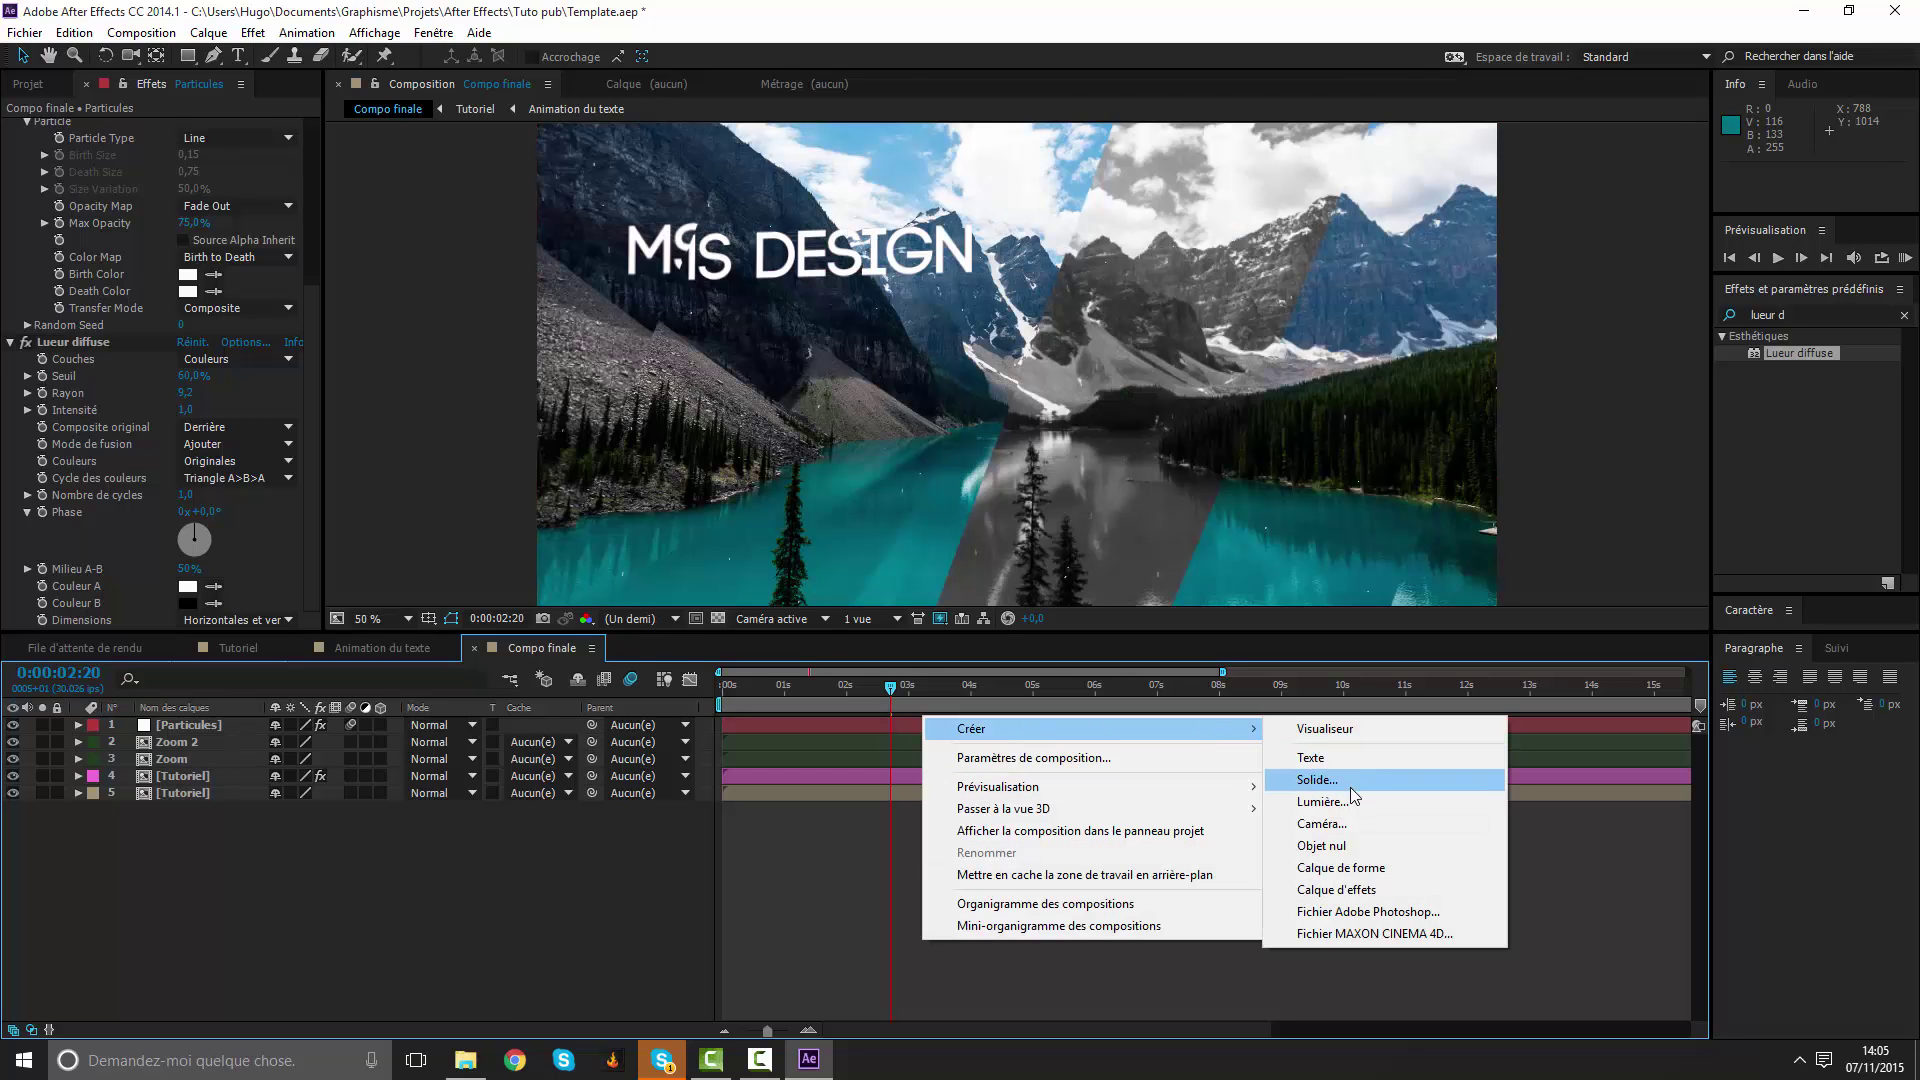
{"action": "left_click", "coordinate": [1372, 886]}
{"action": "key", "text": "Return"}
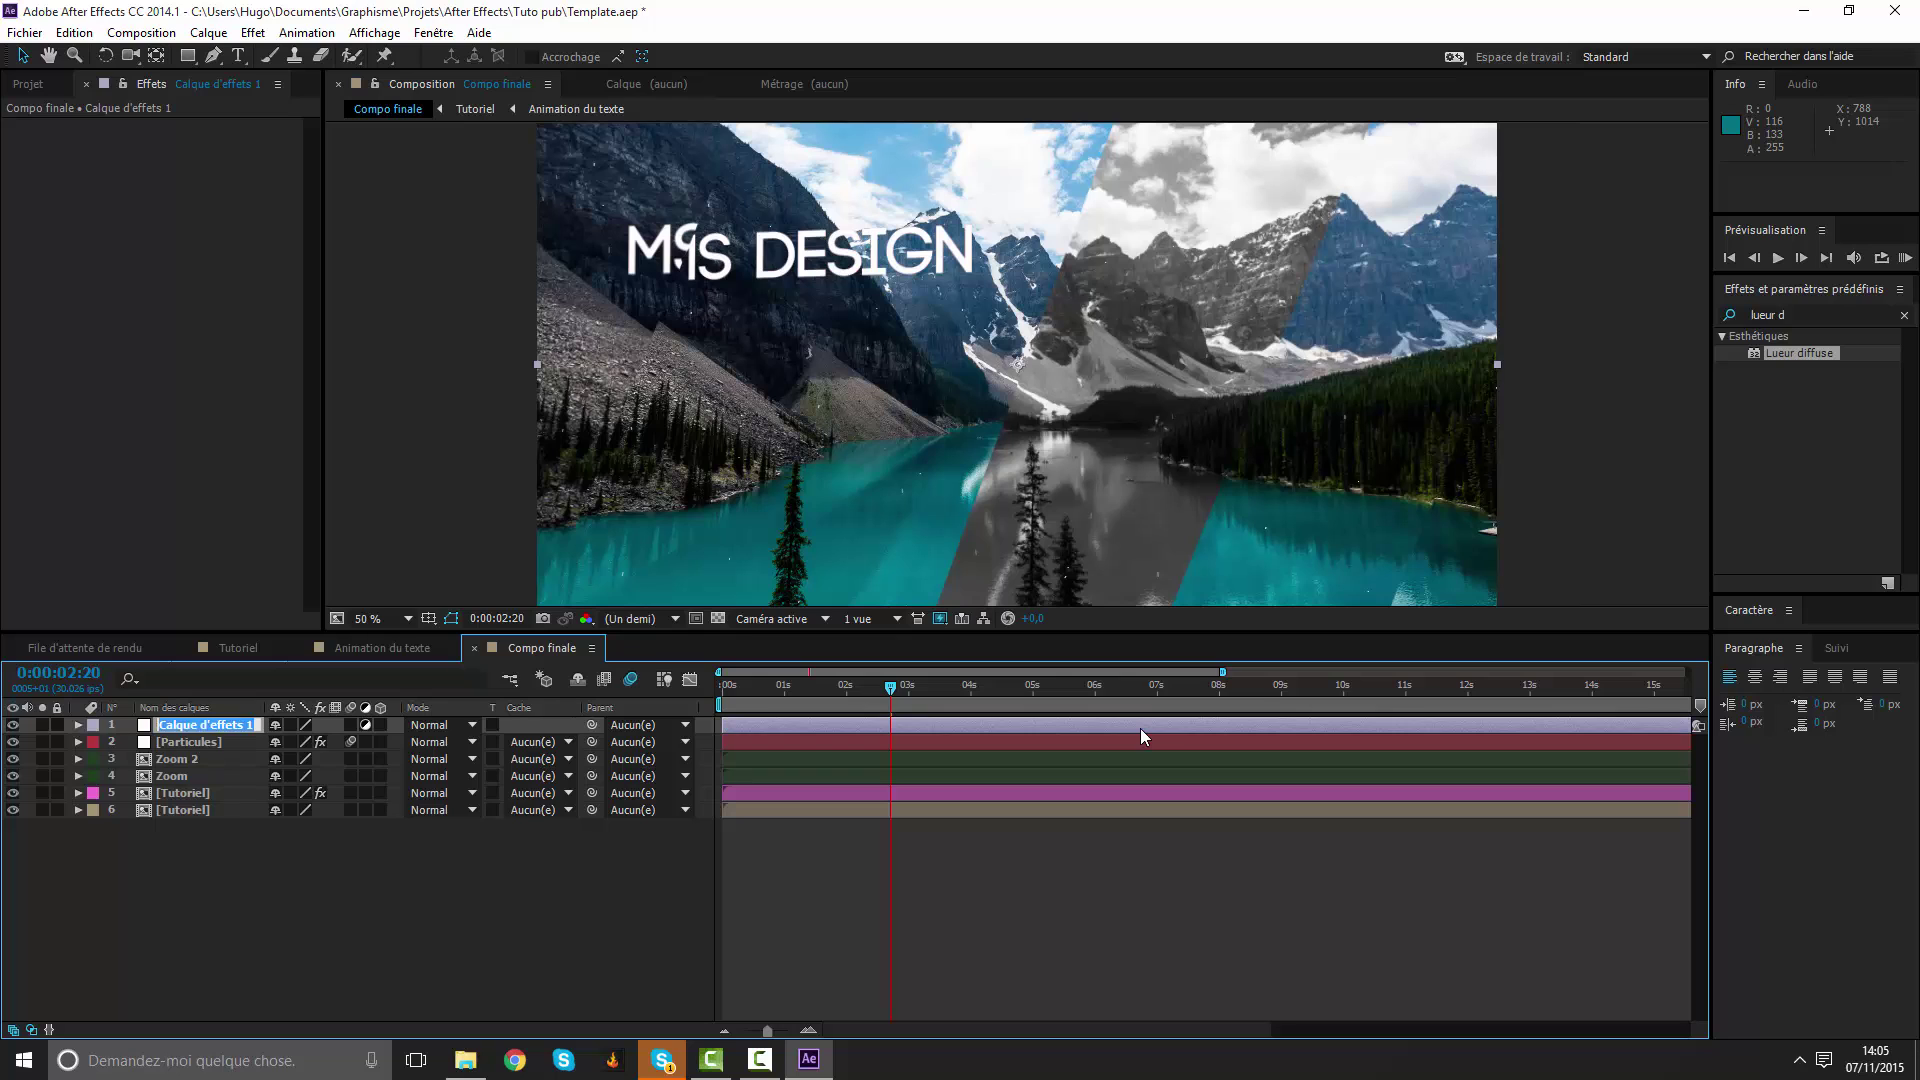
{"action": "type", "text": "Looks"}
{"action": "key", "text": "Return"}
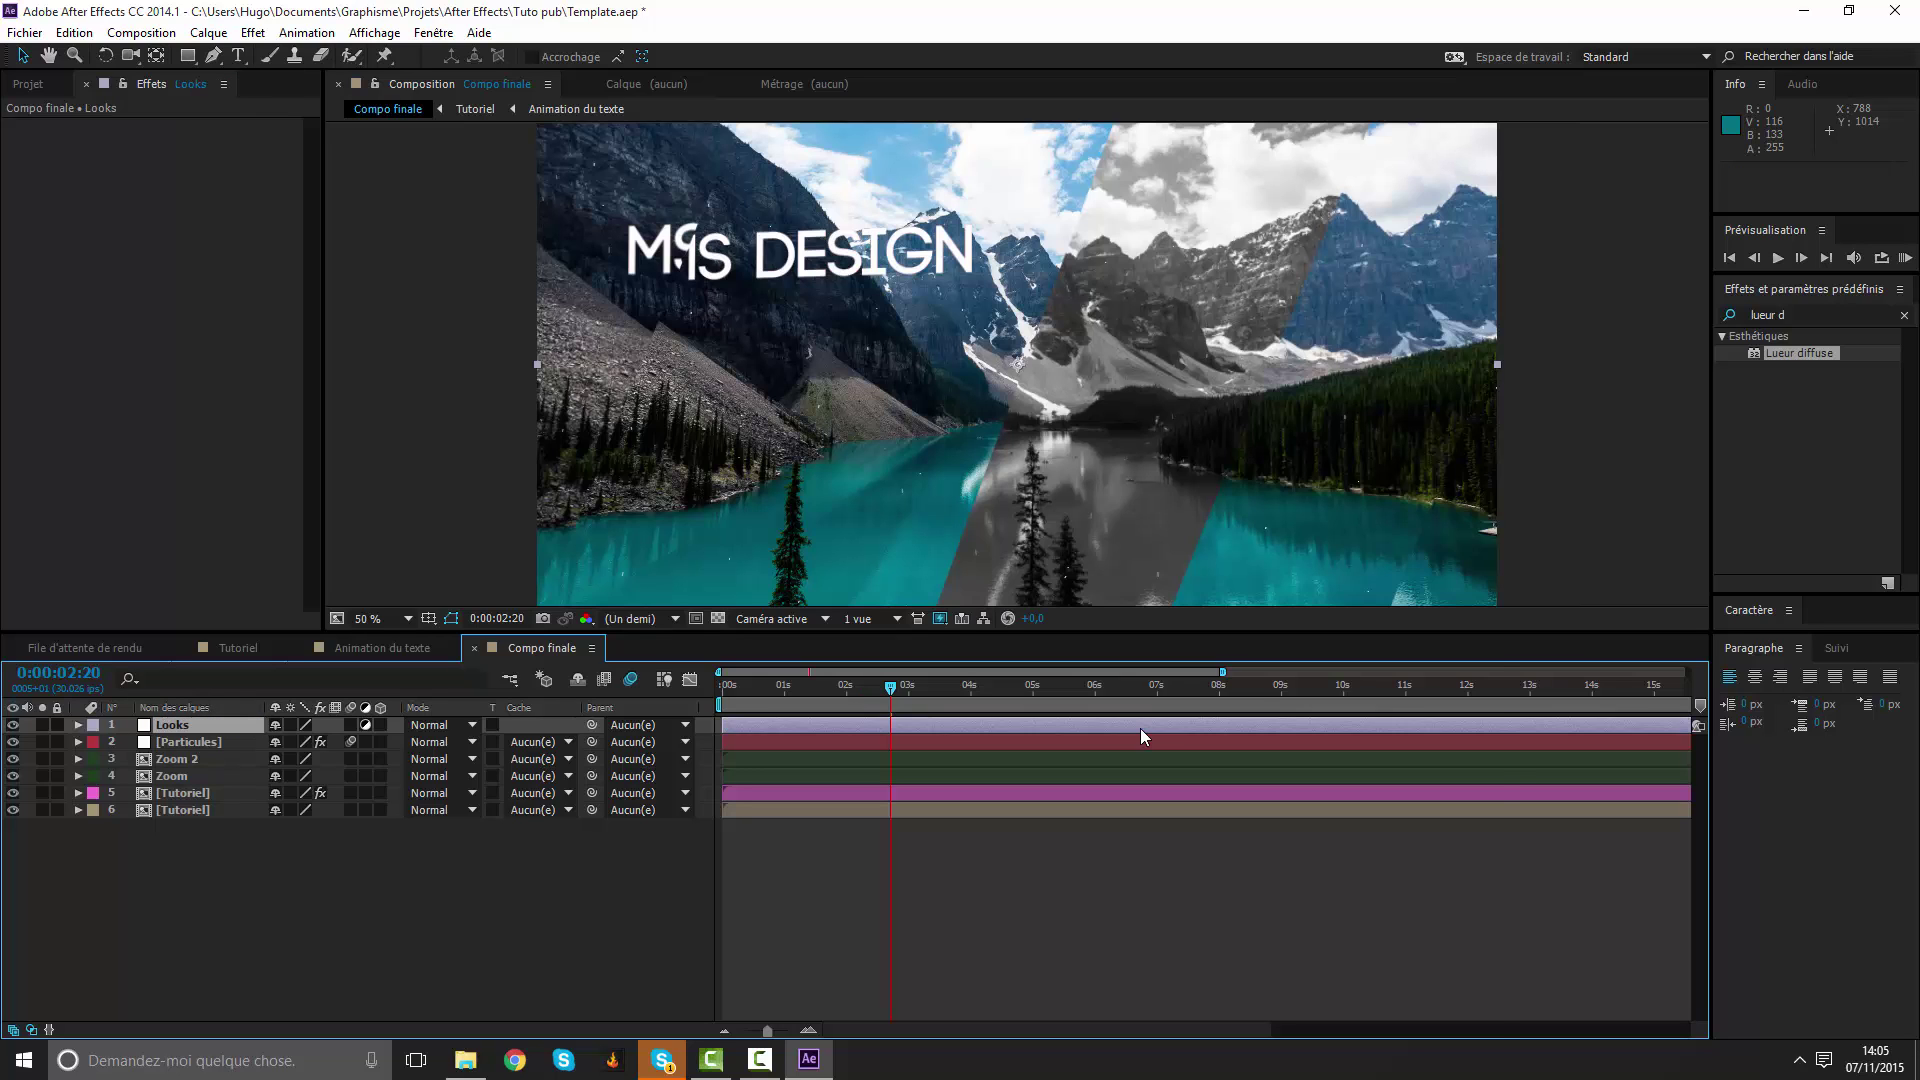
Apply the Magic Bullet Looks effect to the Looks layer and open its editor.
{"action": "right_click", "coordinate": [1140, 728]}
{"action": "mouse_move", "coordinate": [1202, 534]}
{"action": "mouse_move", "coordinate": [1630, 581]}
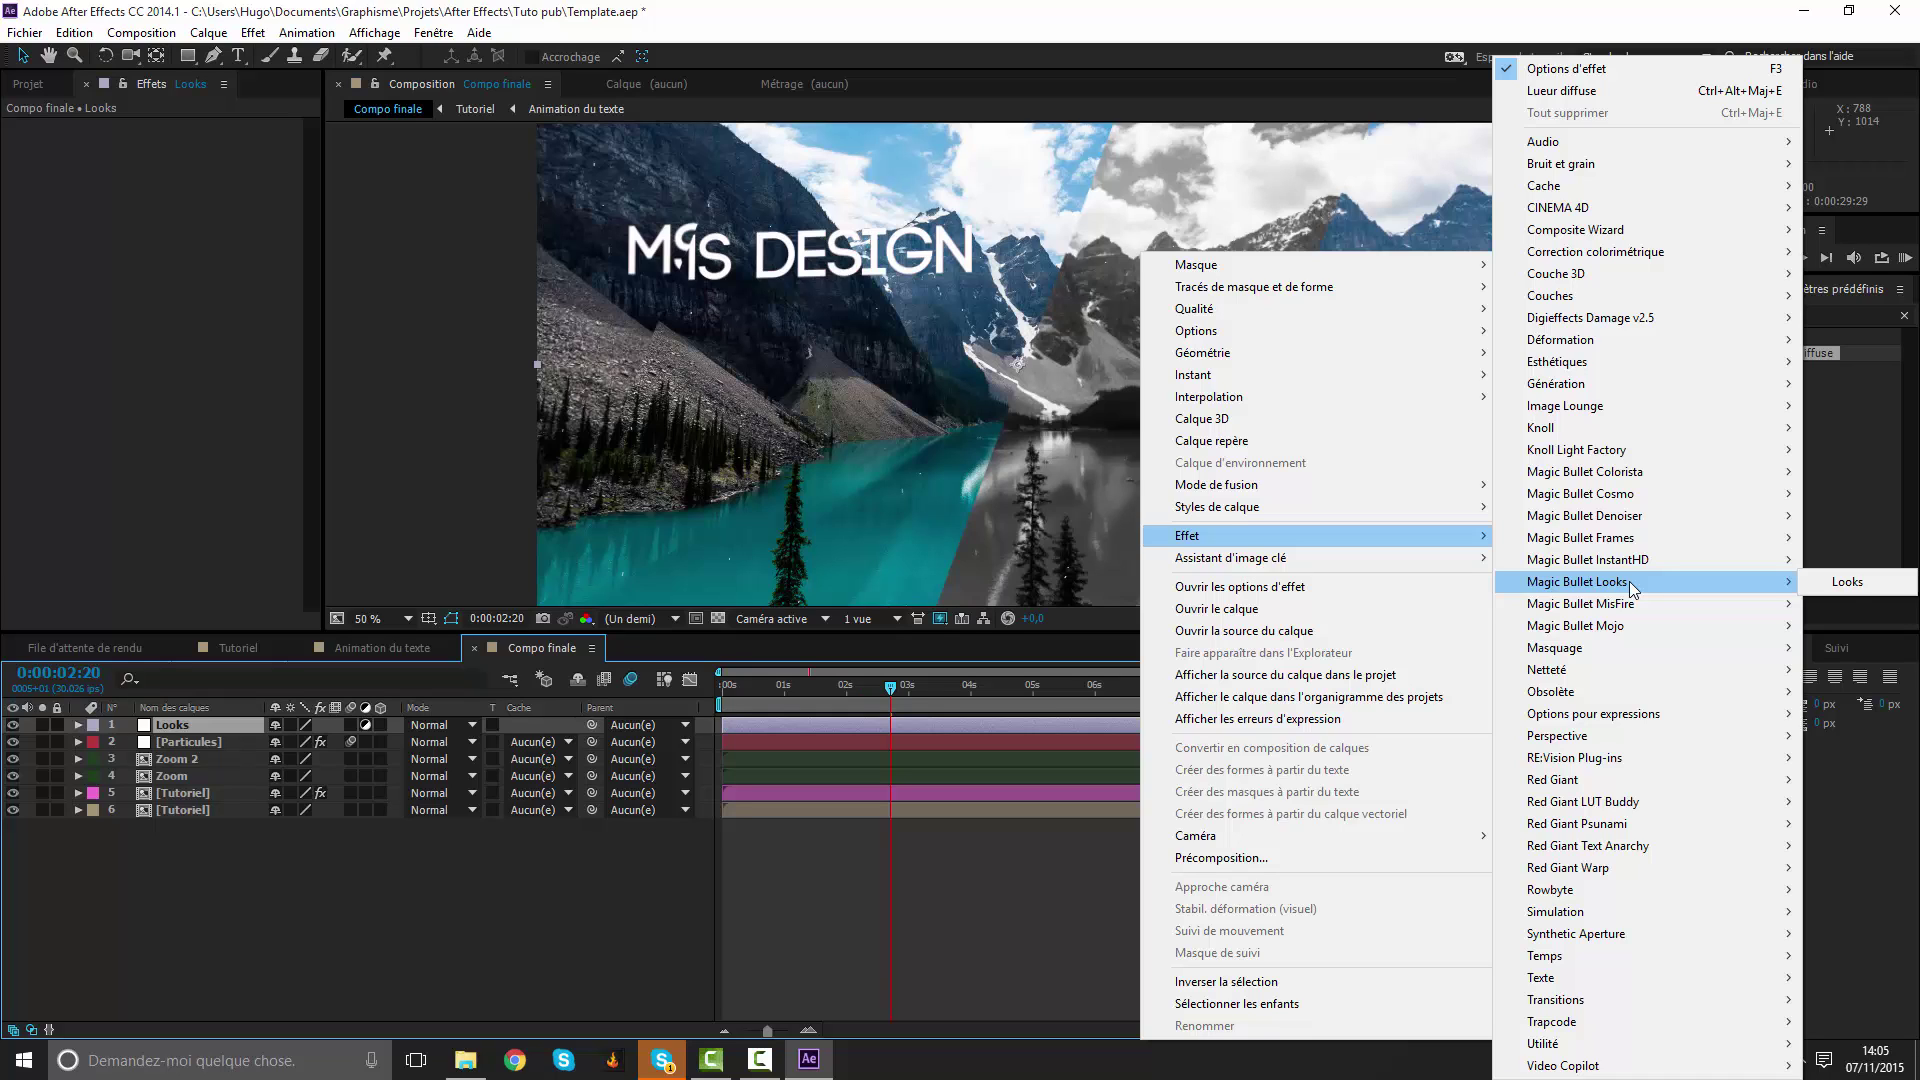
{"action": "left_click", "coordinate": [1846, 590]}
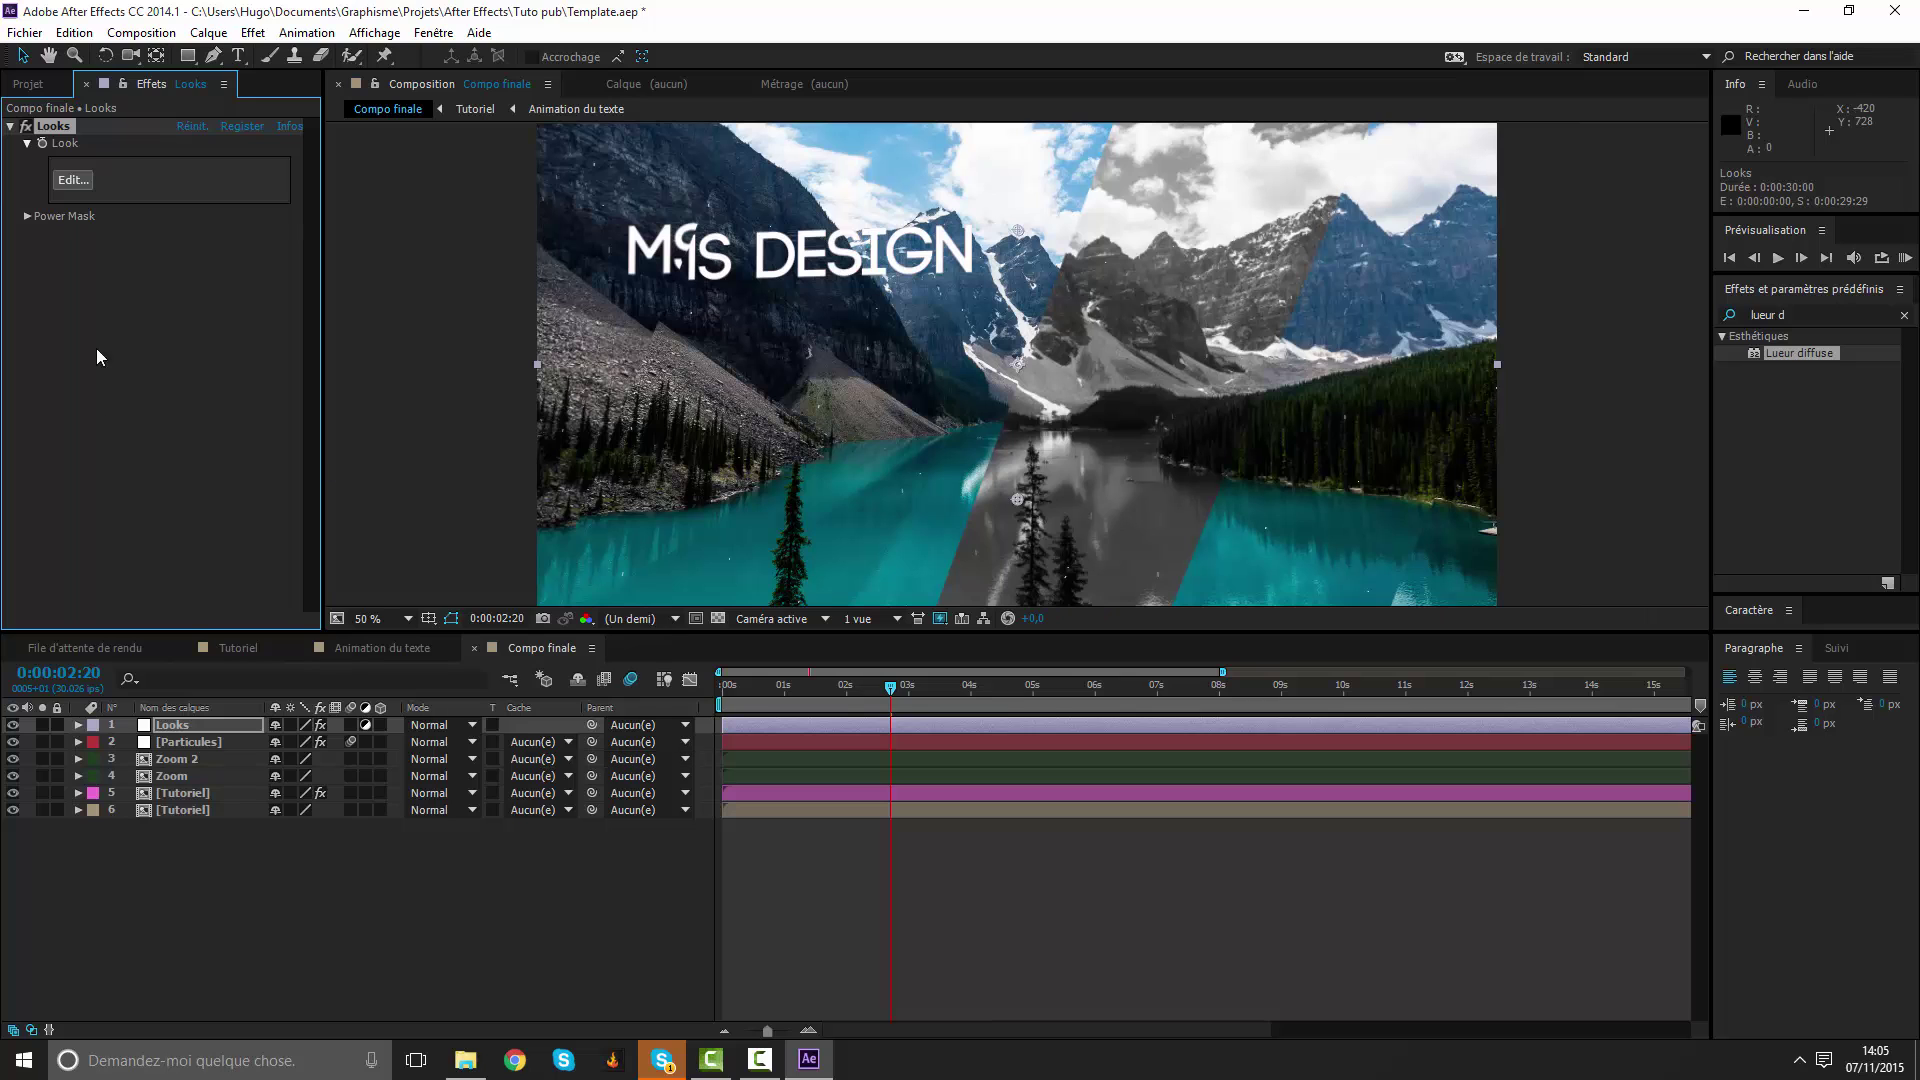
{"action": "left_click", "coordinate": [80, 183]}
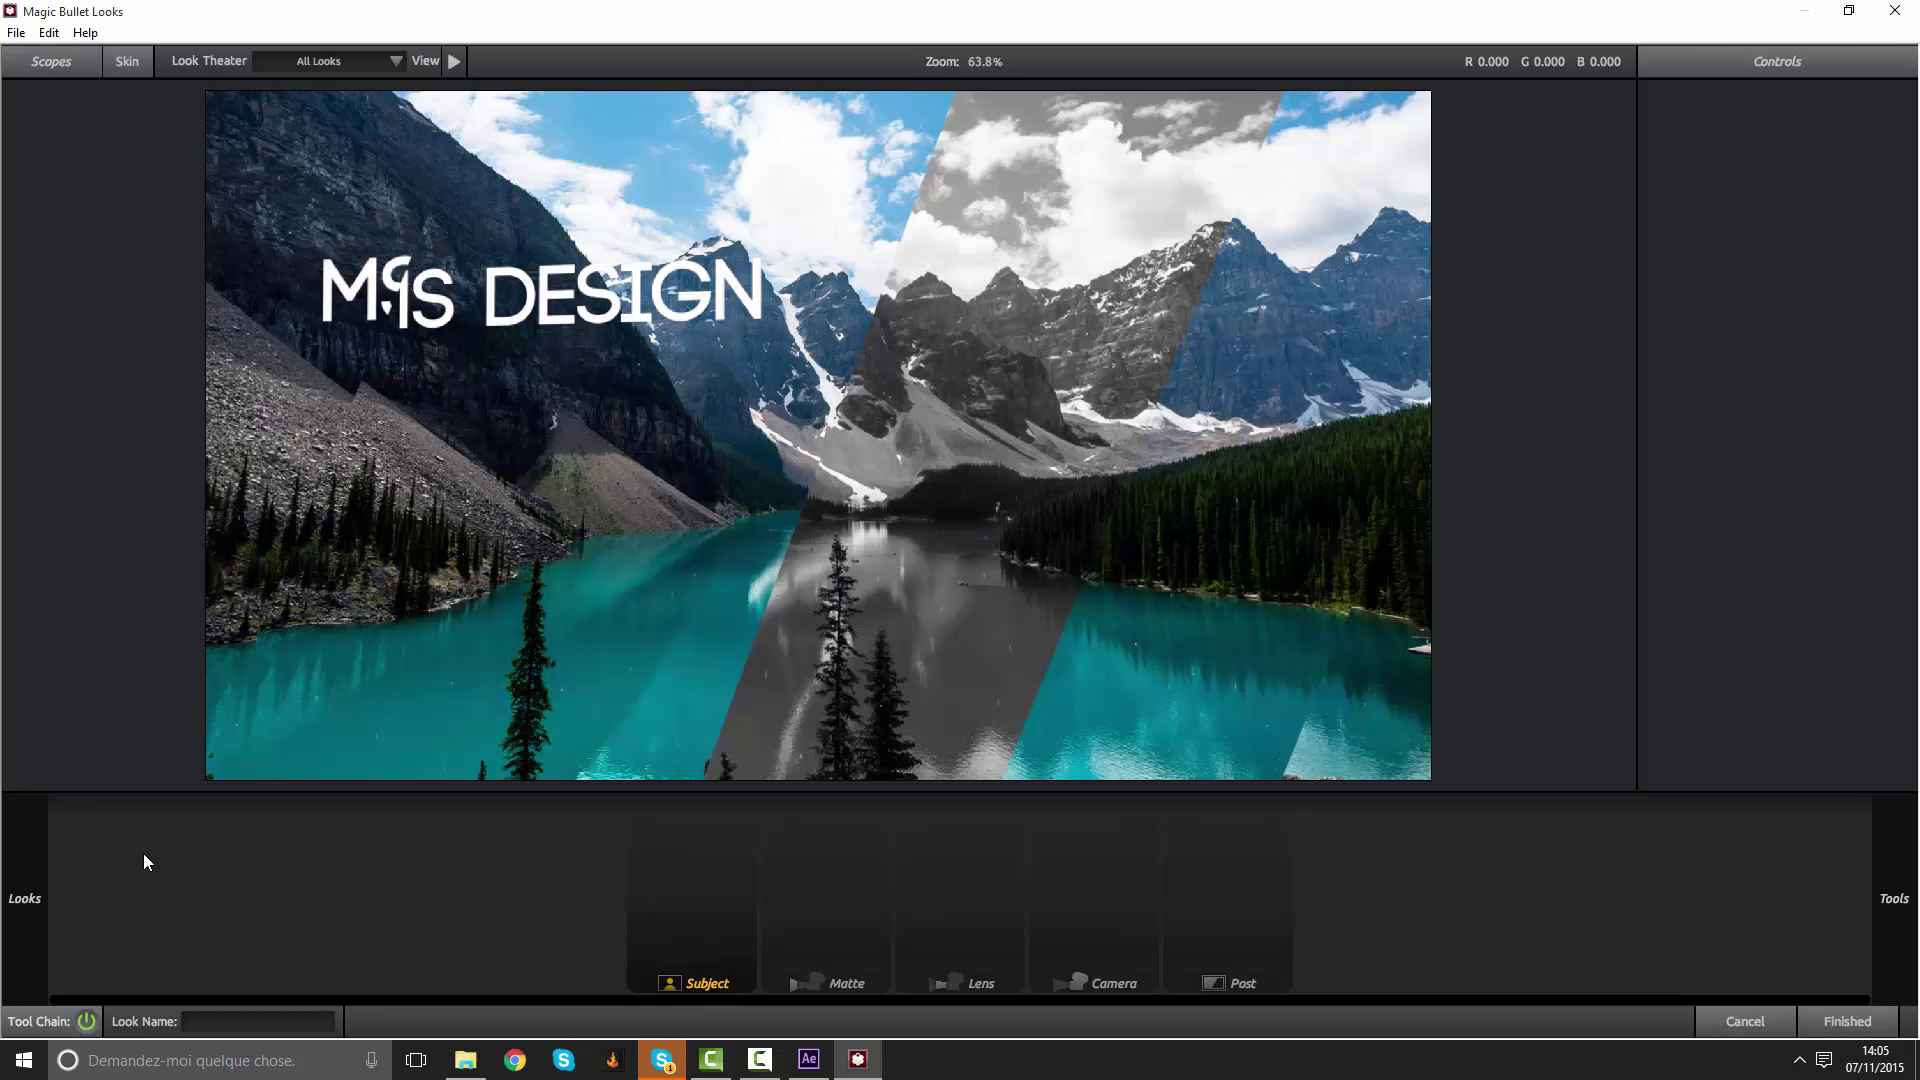
Try the Warm and Fuzzy and Miami looks, then apply the Cinematic Blockbuster preset.
{"action": "scroll", "coordinate": [590, 520], "scroll_direction": "down", "scroll_amount": 1}
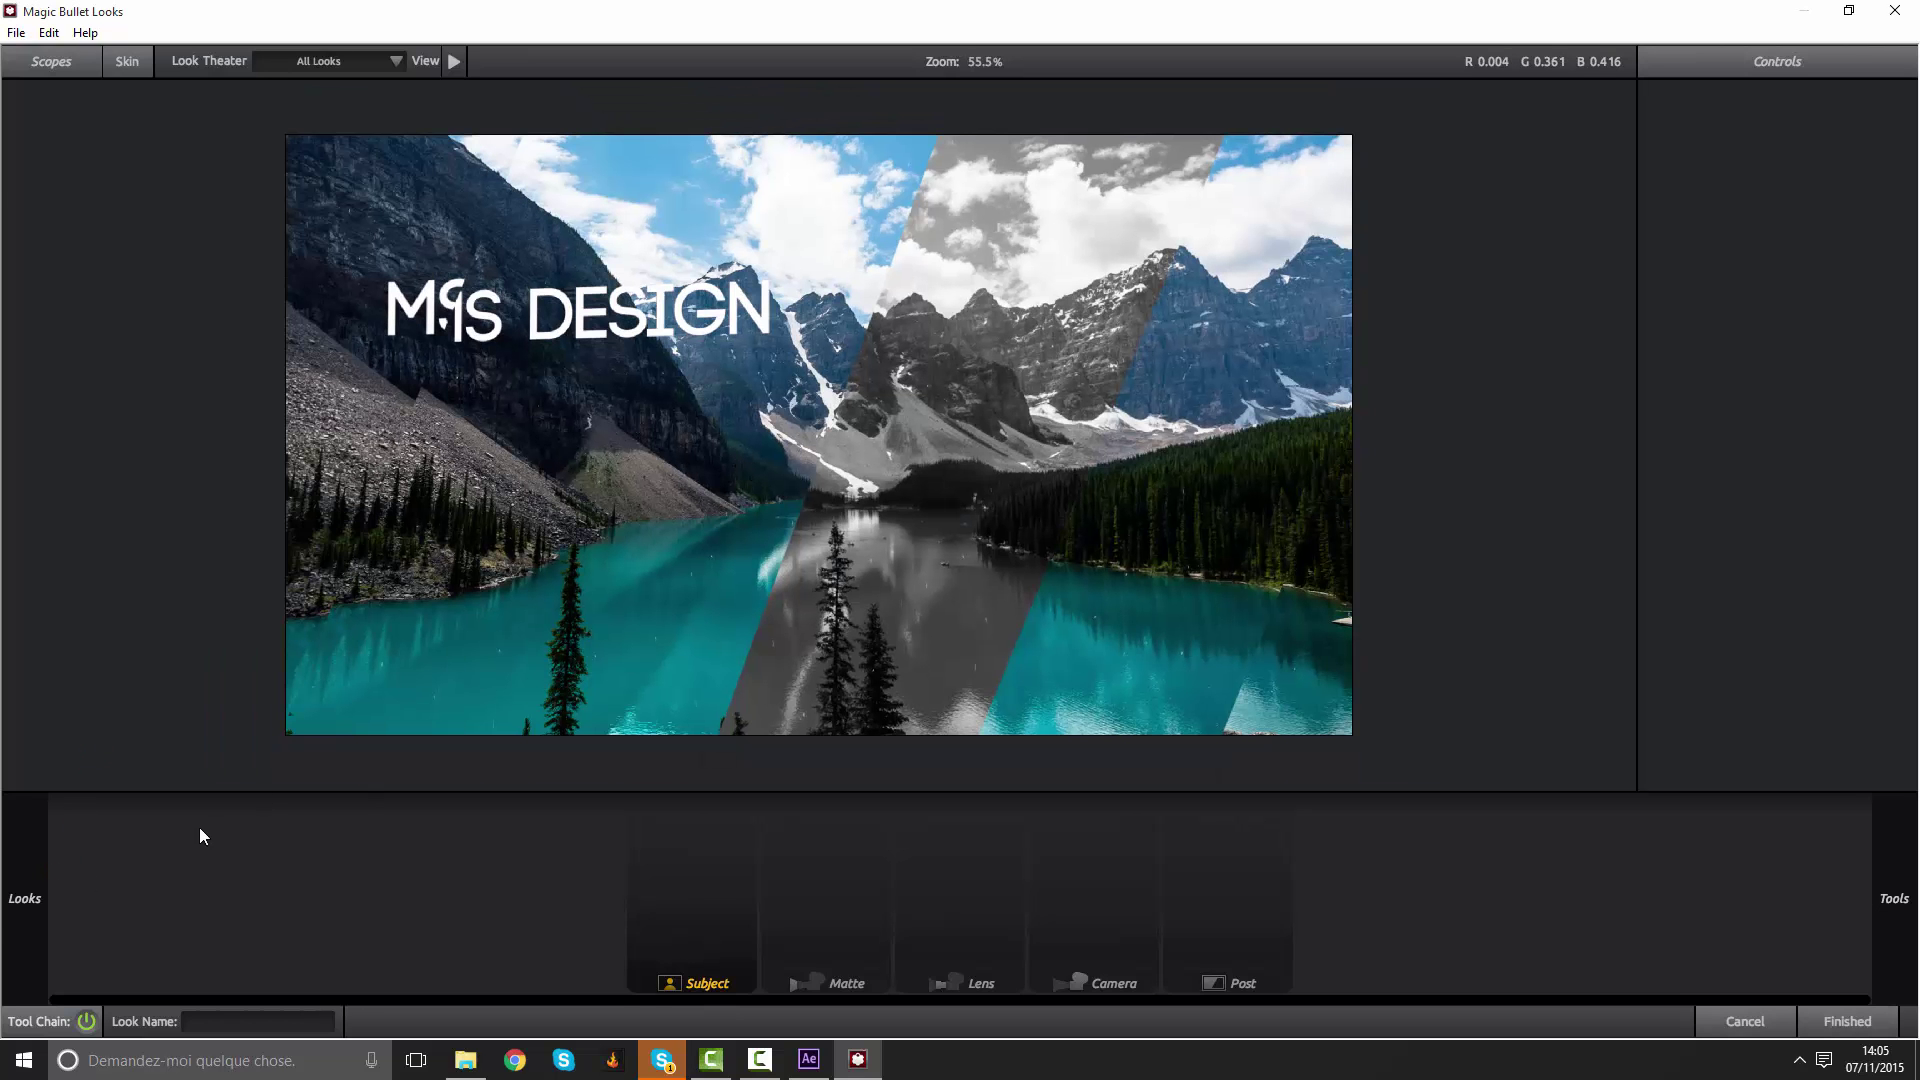
{"action": "mouse_move", "coordinate": [27, 916]}
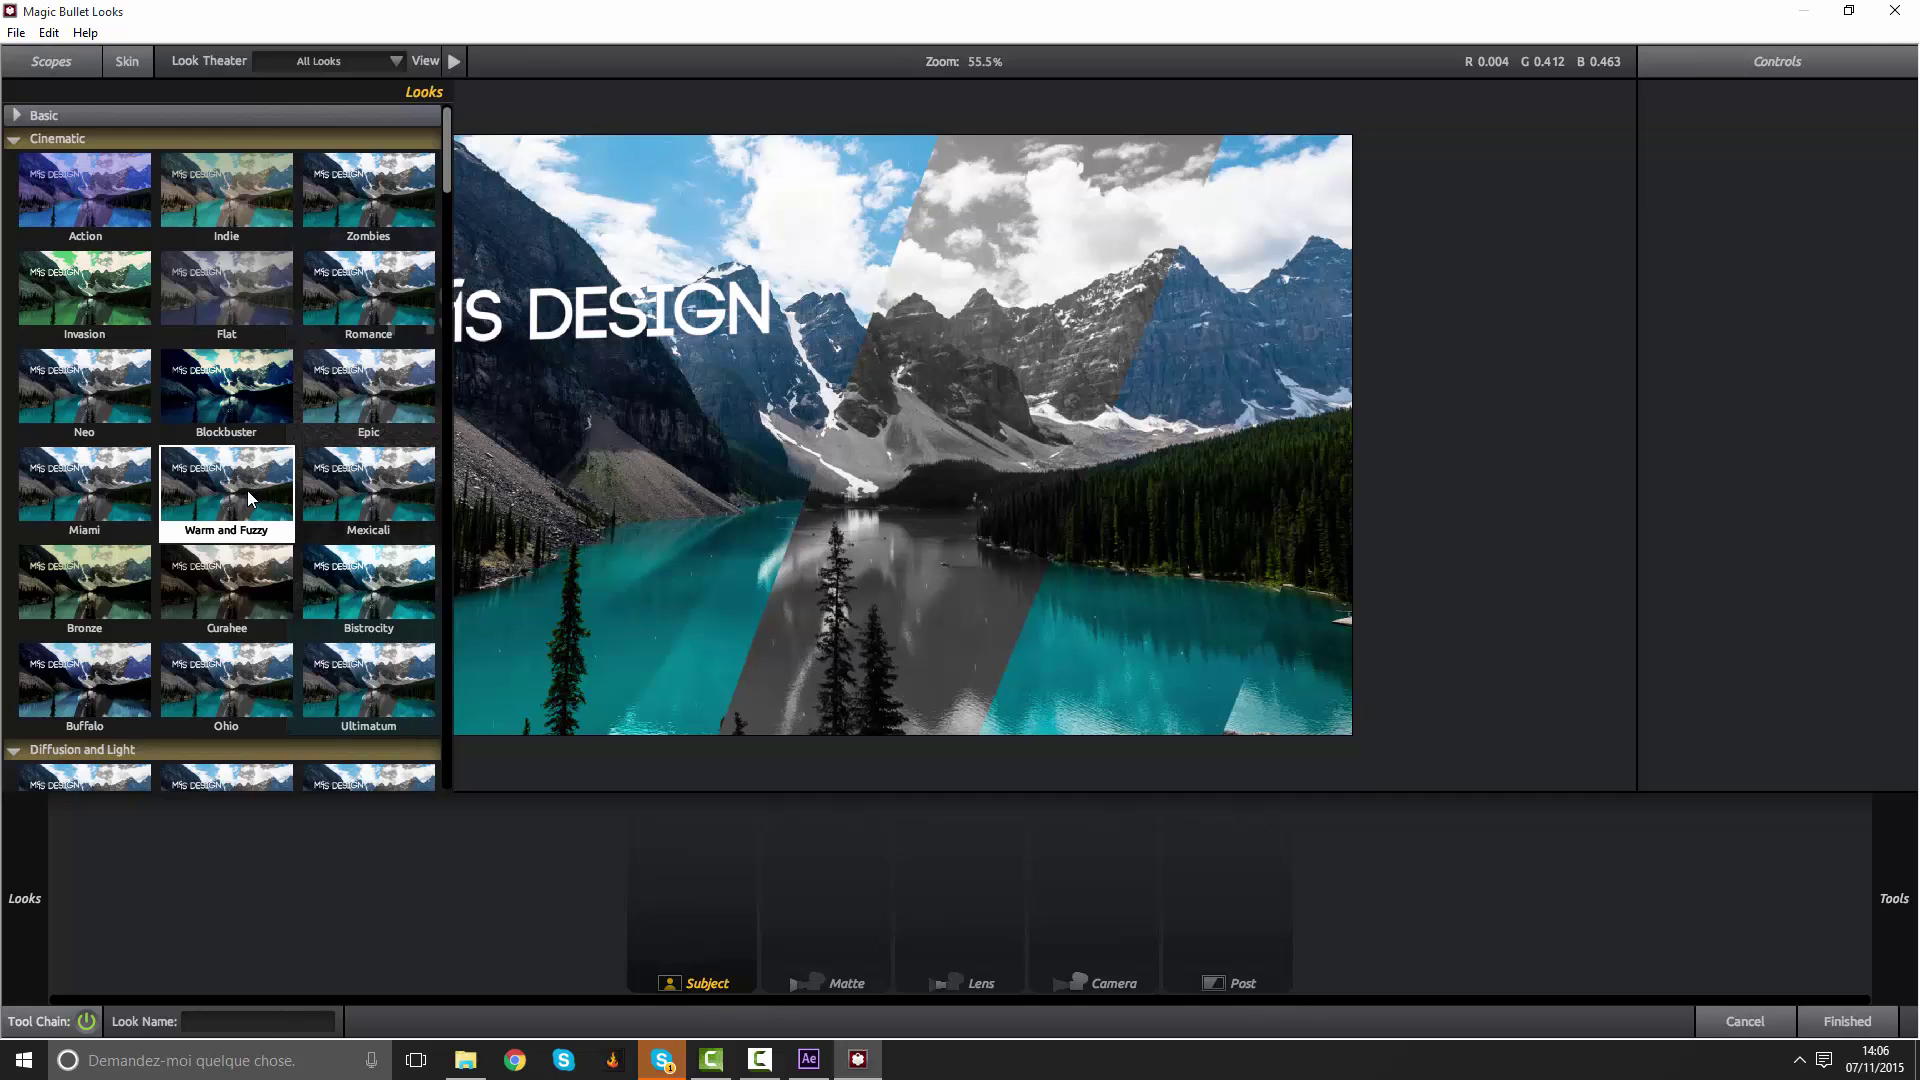
{"action": "left_click", "coordinate": [250, 499]}
{"action": "left_click", "coordinate": [140, 494]}
{"action": "left_click", "coordinate": [222, 398]}
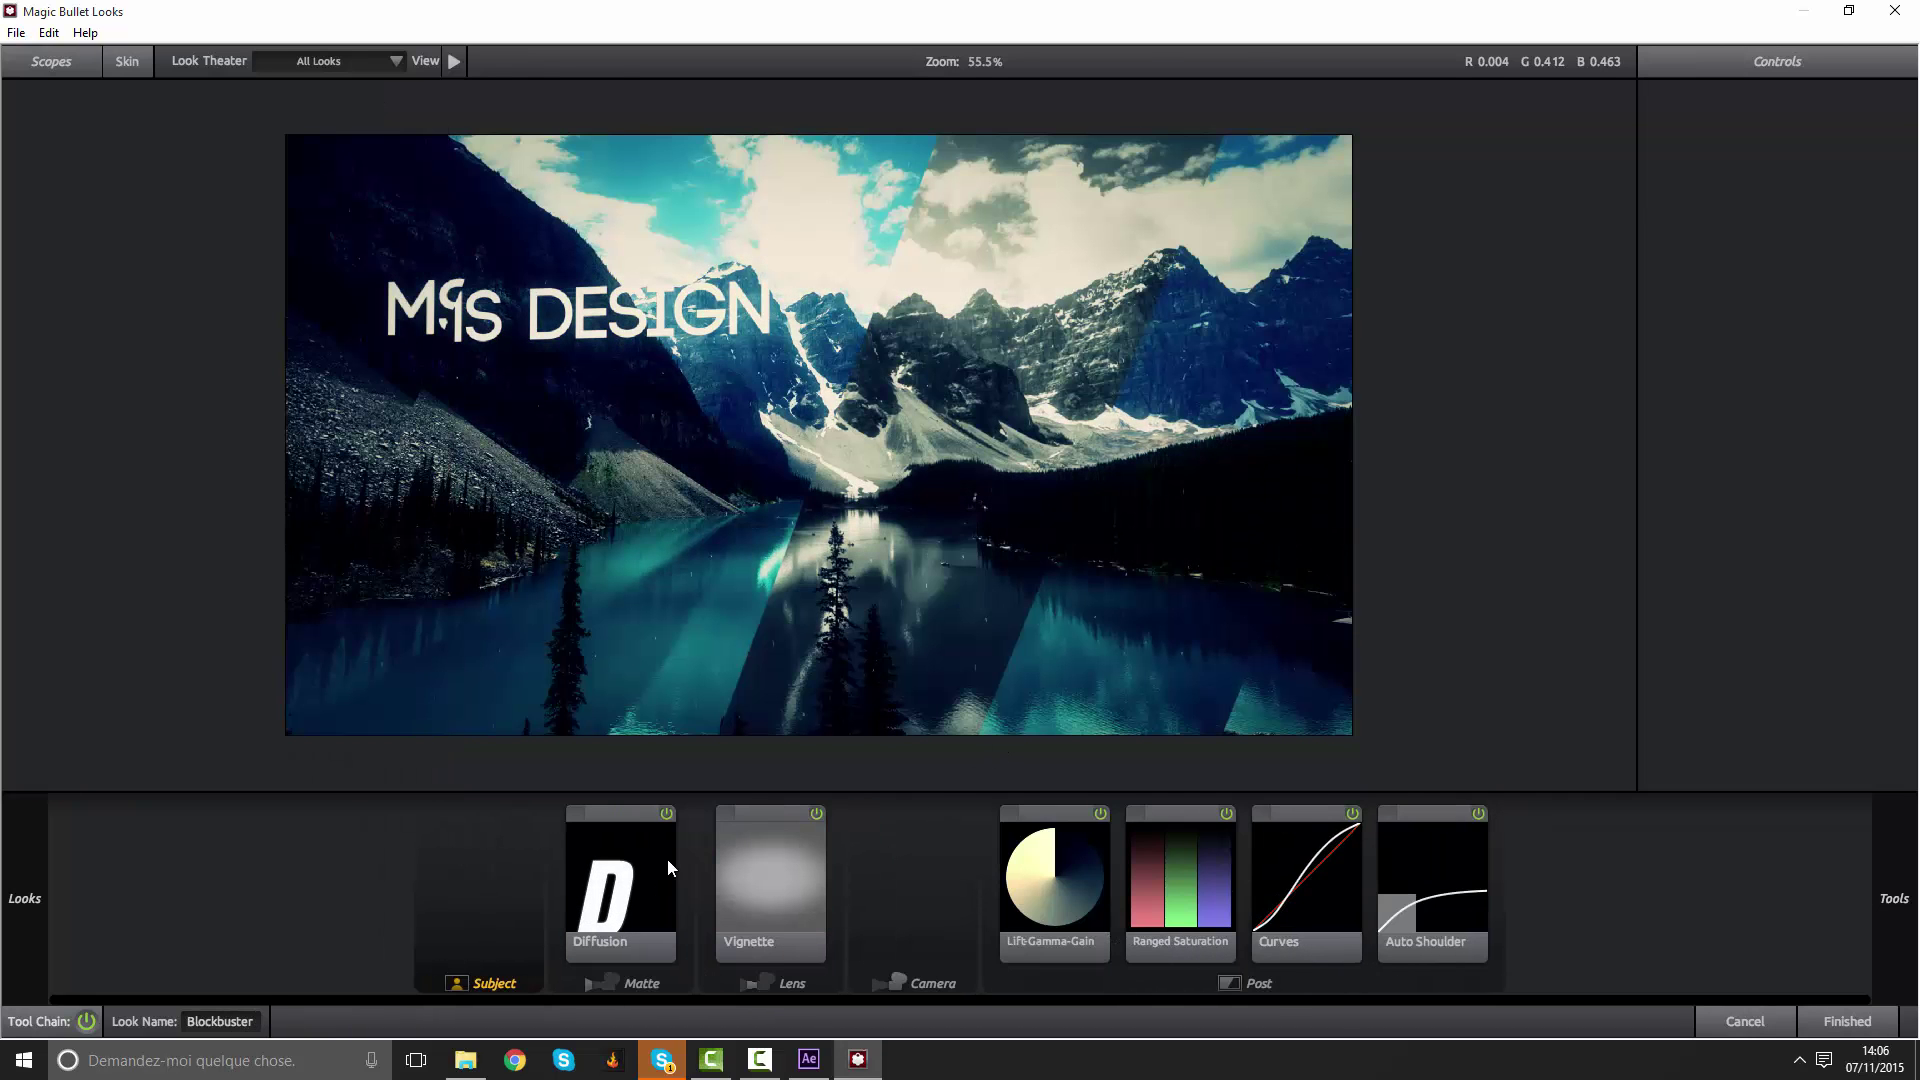
Stretch the Vignette ellipse wider and taller so the darkening starts farther out.
{"action": "left_click", "coordinate": [591, 884]}
{"action": "left_click", "coordinate": [770, 880]}
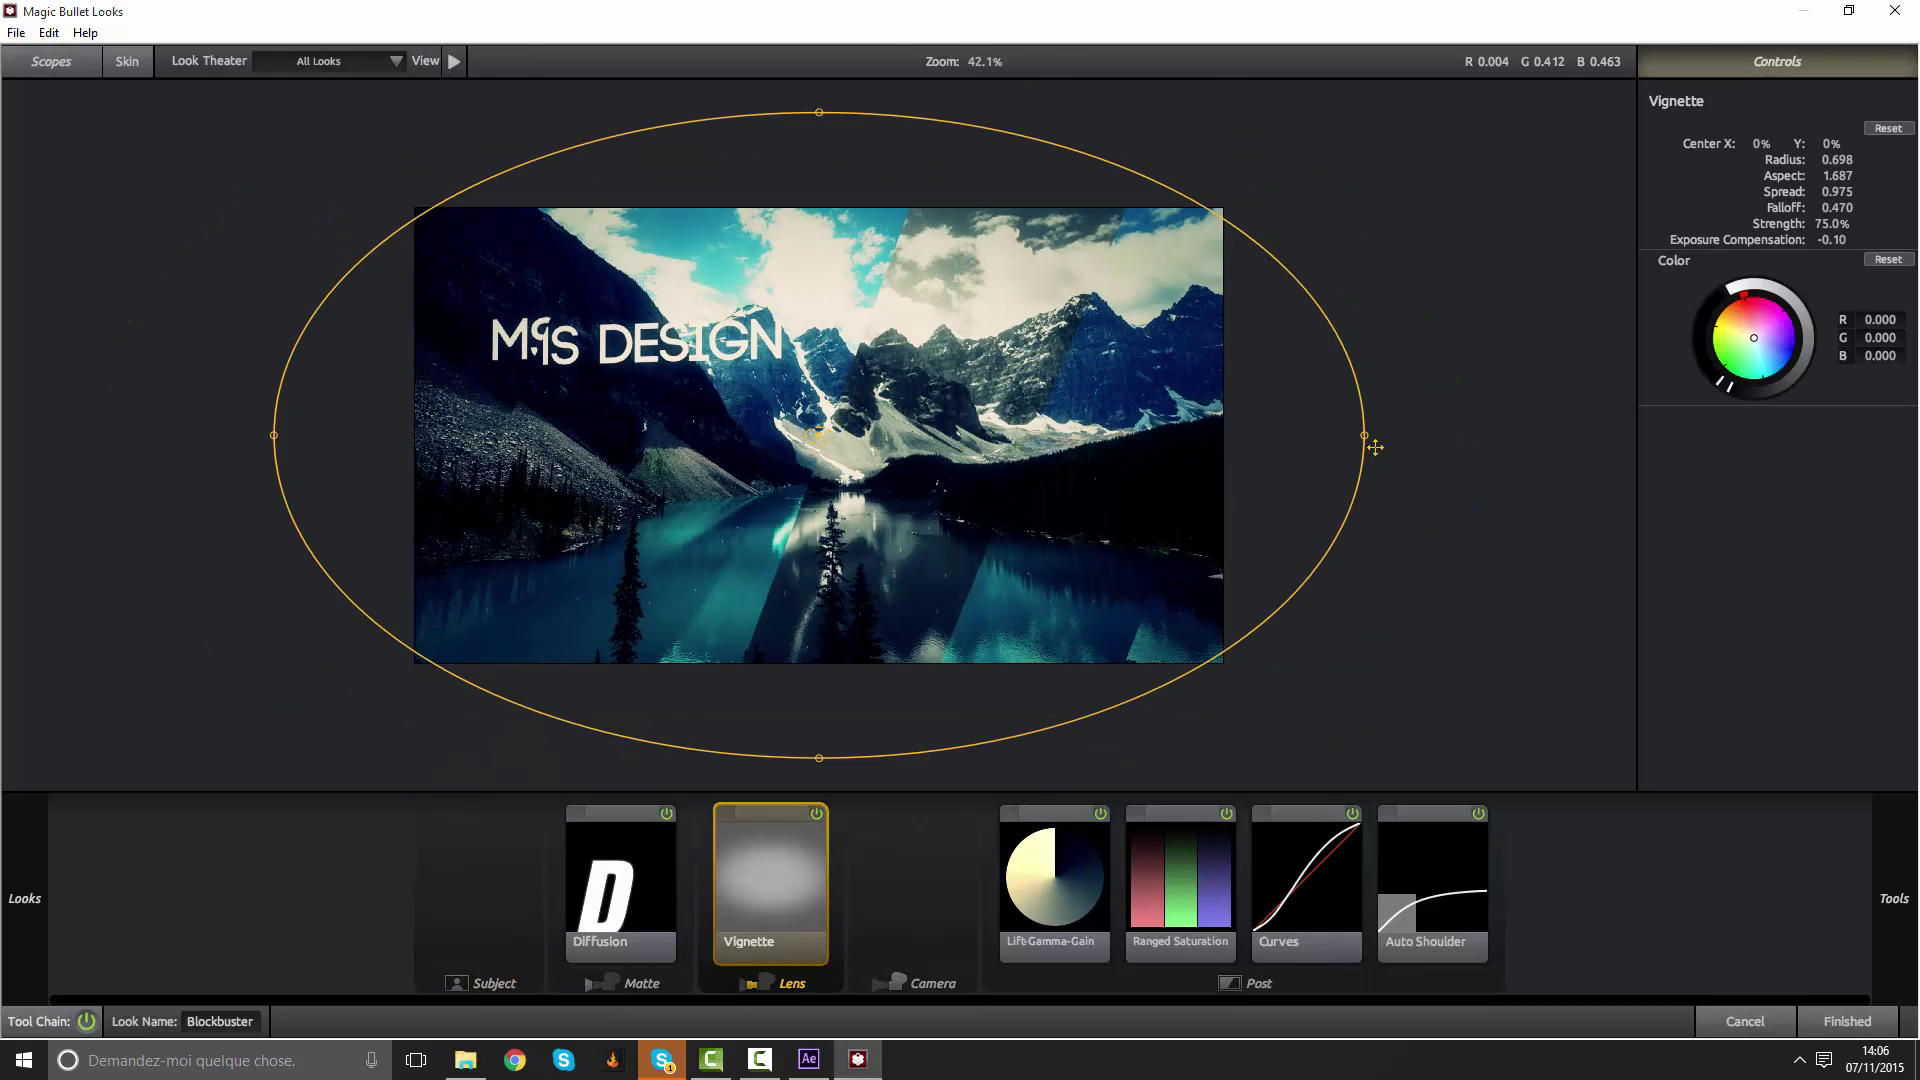
{"action": "left_click_drag", "start_coordinate": [1375, 447], "coordinate": [1586, 437]}
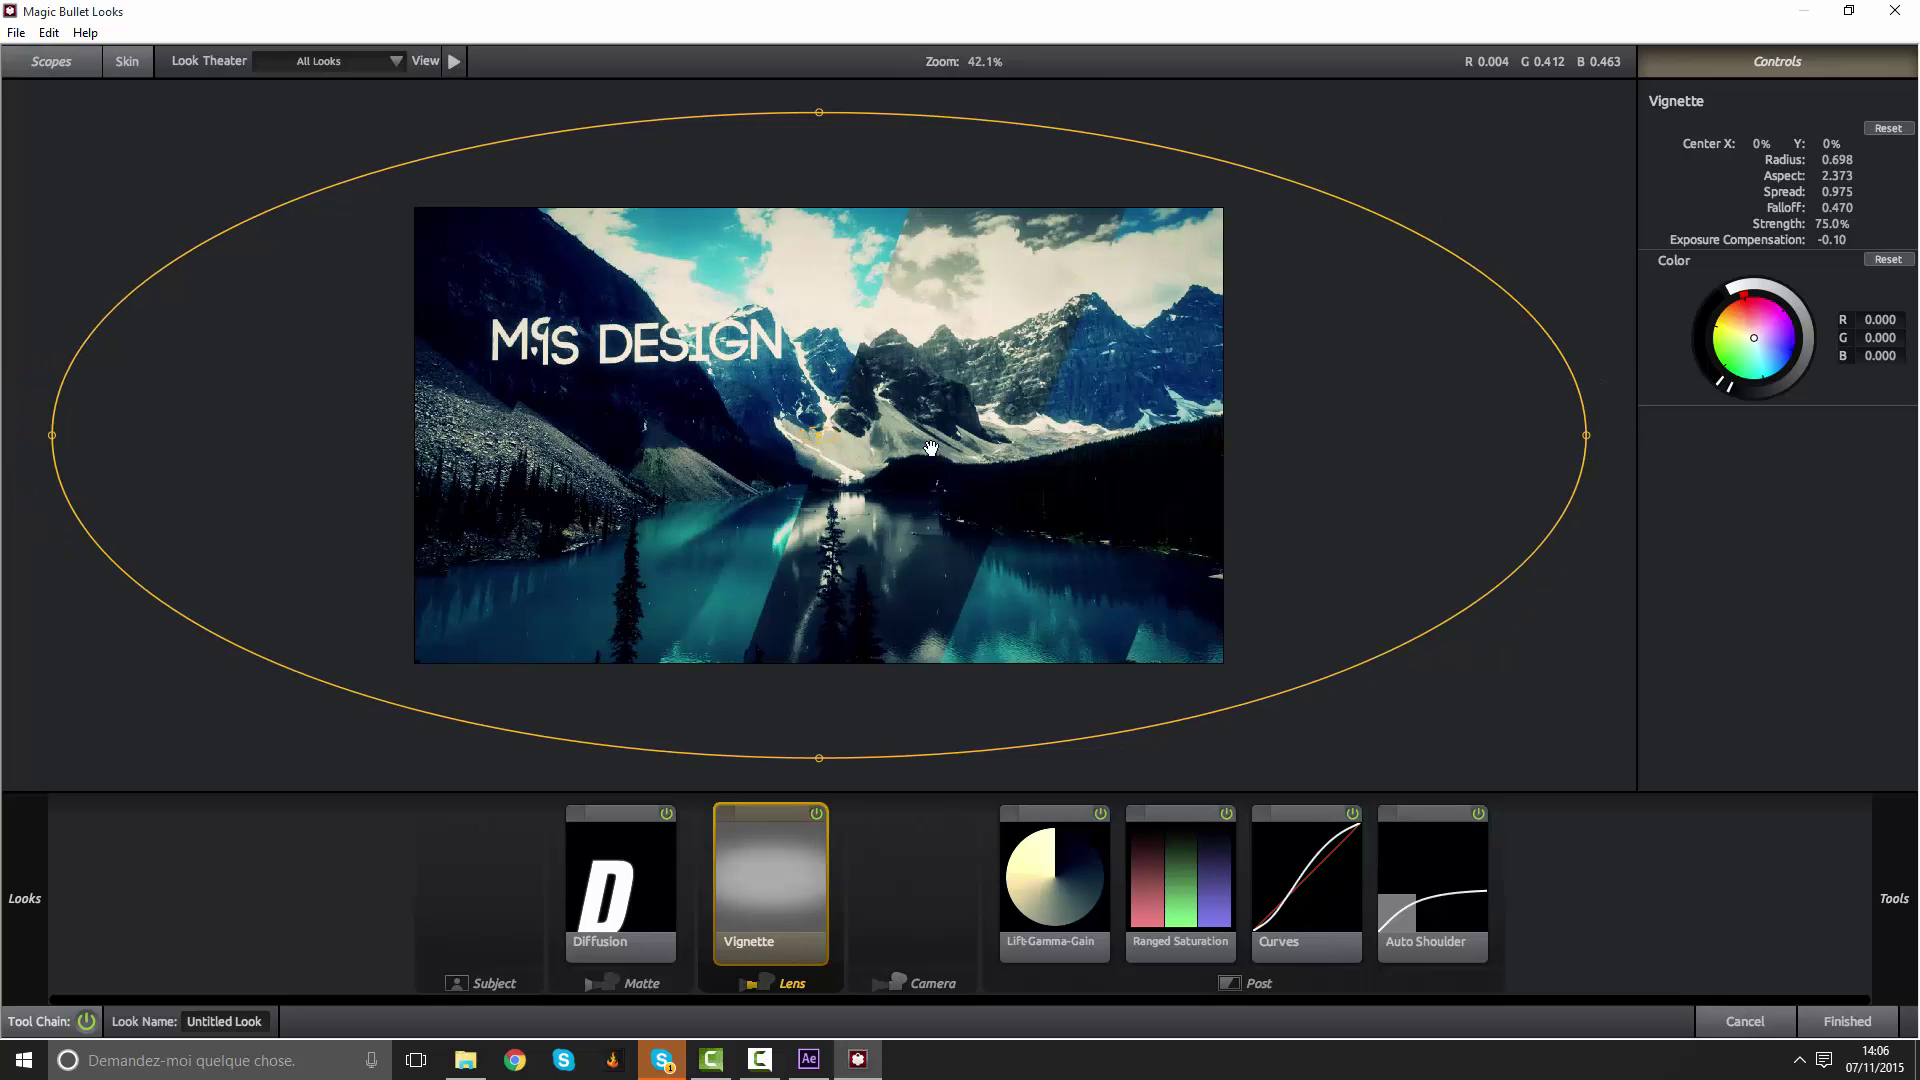
{"action": "scroll", "coordinate": [929, 448], "scroll_direction": "down", "scroll_amount": 1}
{"action": "left_click_drag", "start_coordinate": [820, 185], "coordinate": [820, 81]}
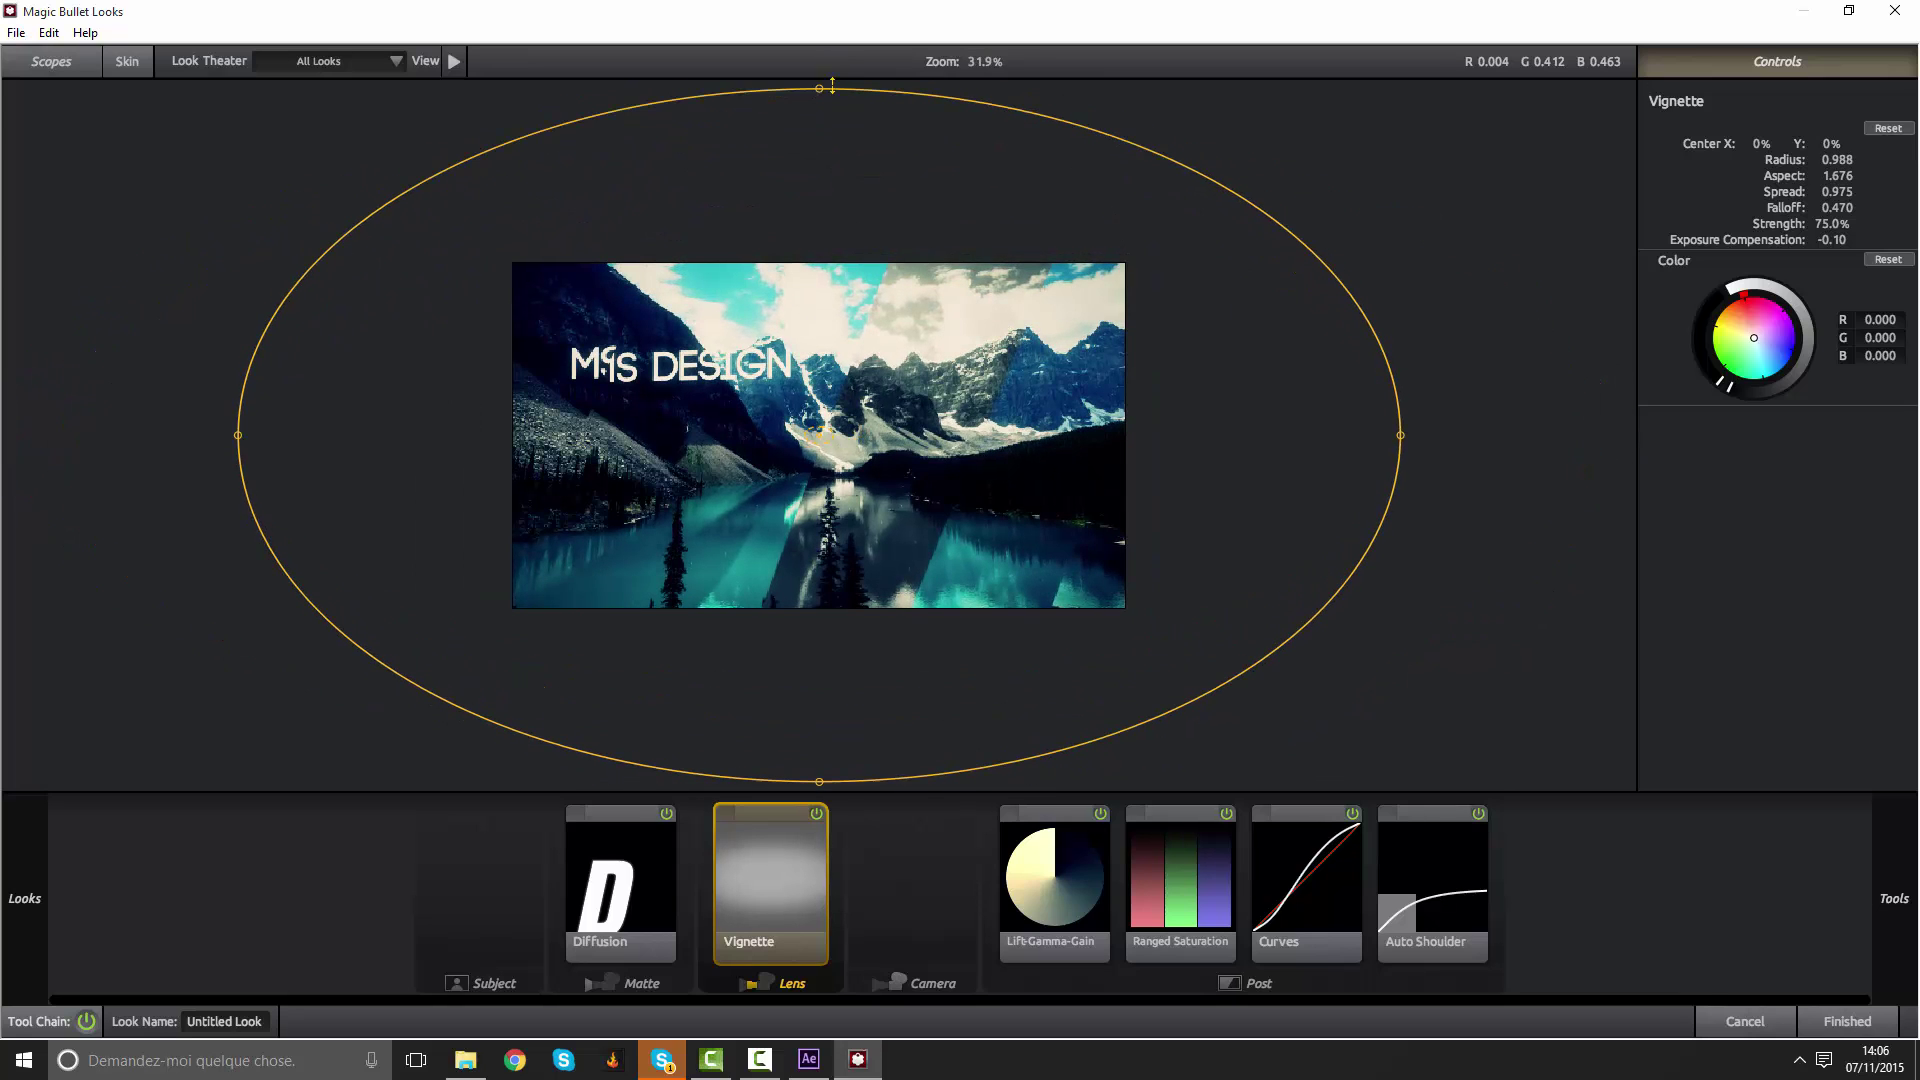
{"action": "scroll", "coordinate": [1029, 497], "scroll_direction": "up", "scroll_amount": 1}
{"action": "scroll", "coordinate": [1028, 497], "scroll_direction": "up", "scroll_amount": 1}
{"action": "scroll", "coordinate": [967, 540], "scroll_direction": "up", "scroll_amount": 1}
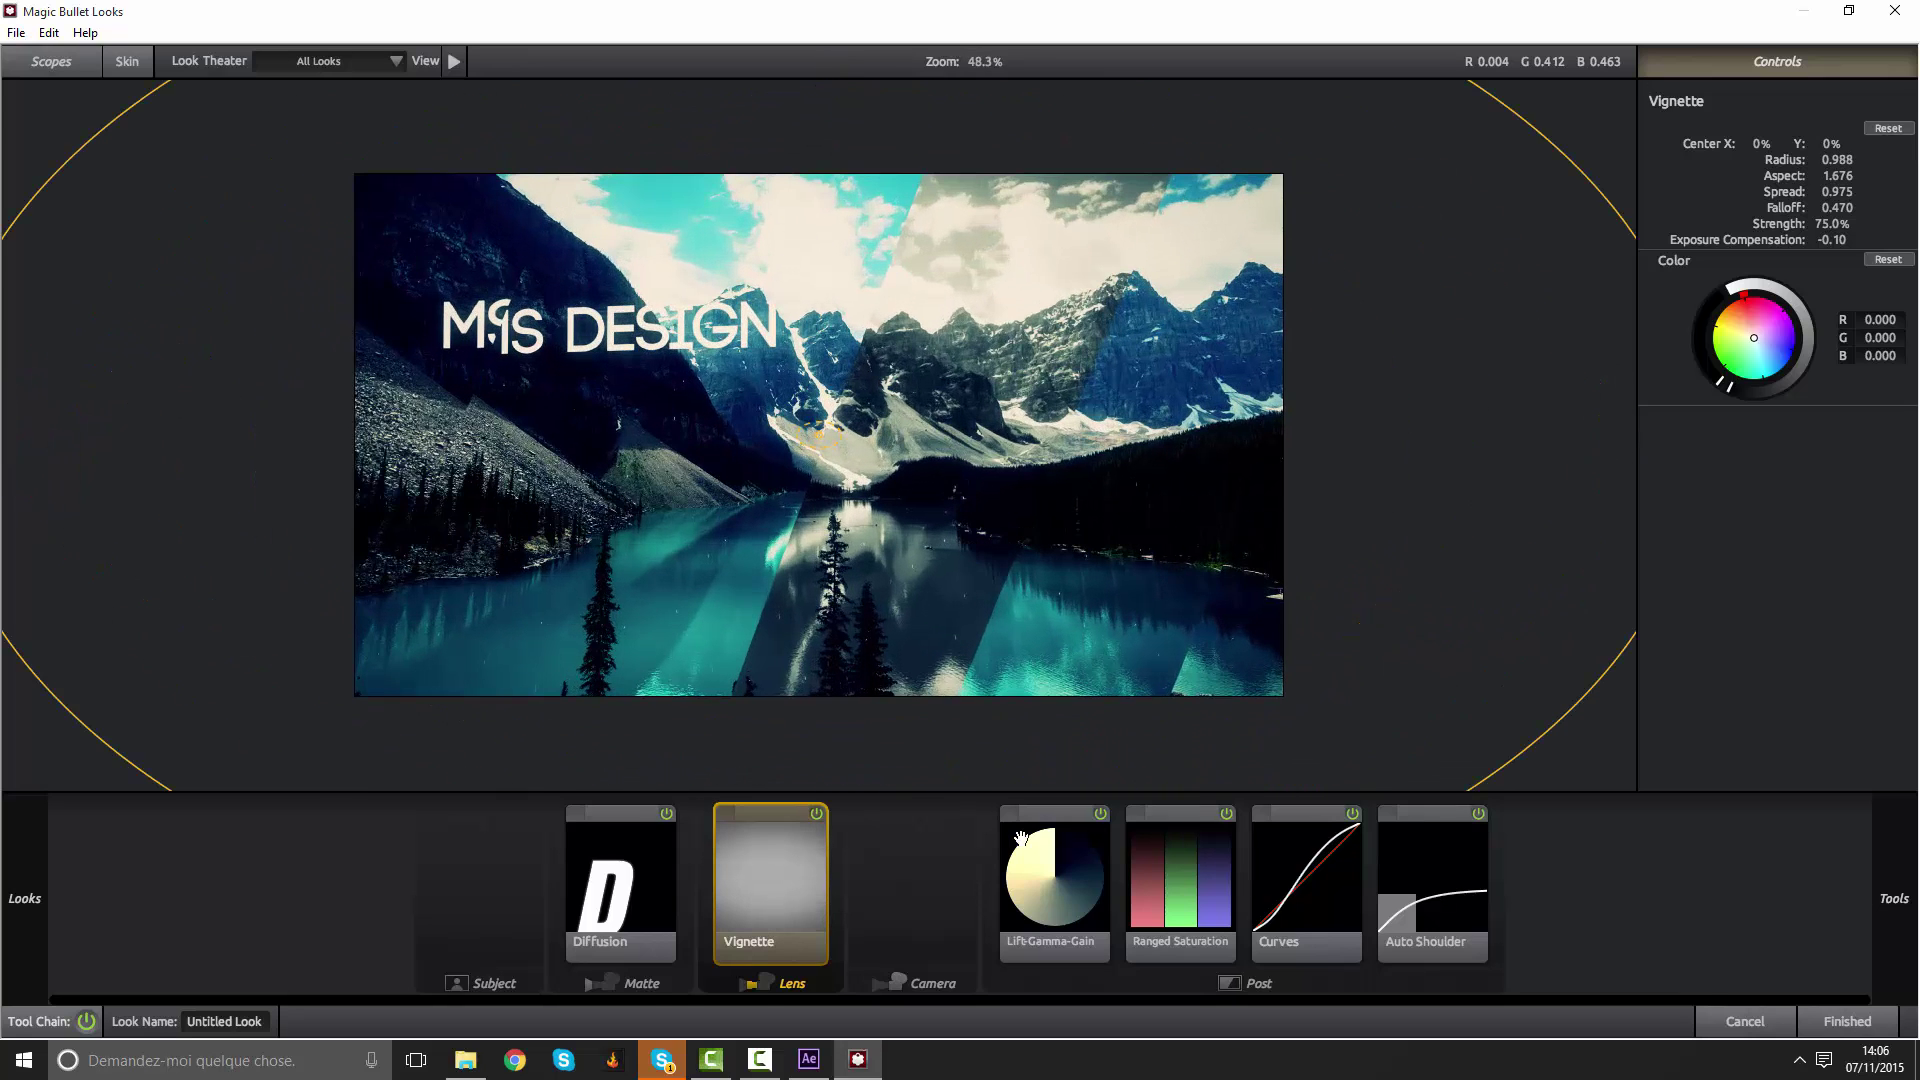
Toggle Diffusion and Lift-Gamma-Gain off and on to compare, leaving both active.
{"action": "left_click", "coordinate": [628, 866]}
{"action": "left_click", "coordinate": [666, 813]}
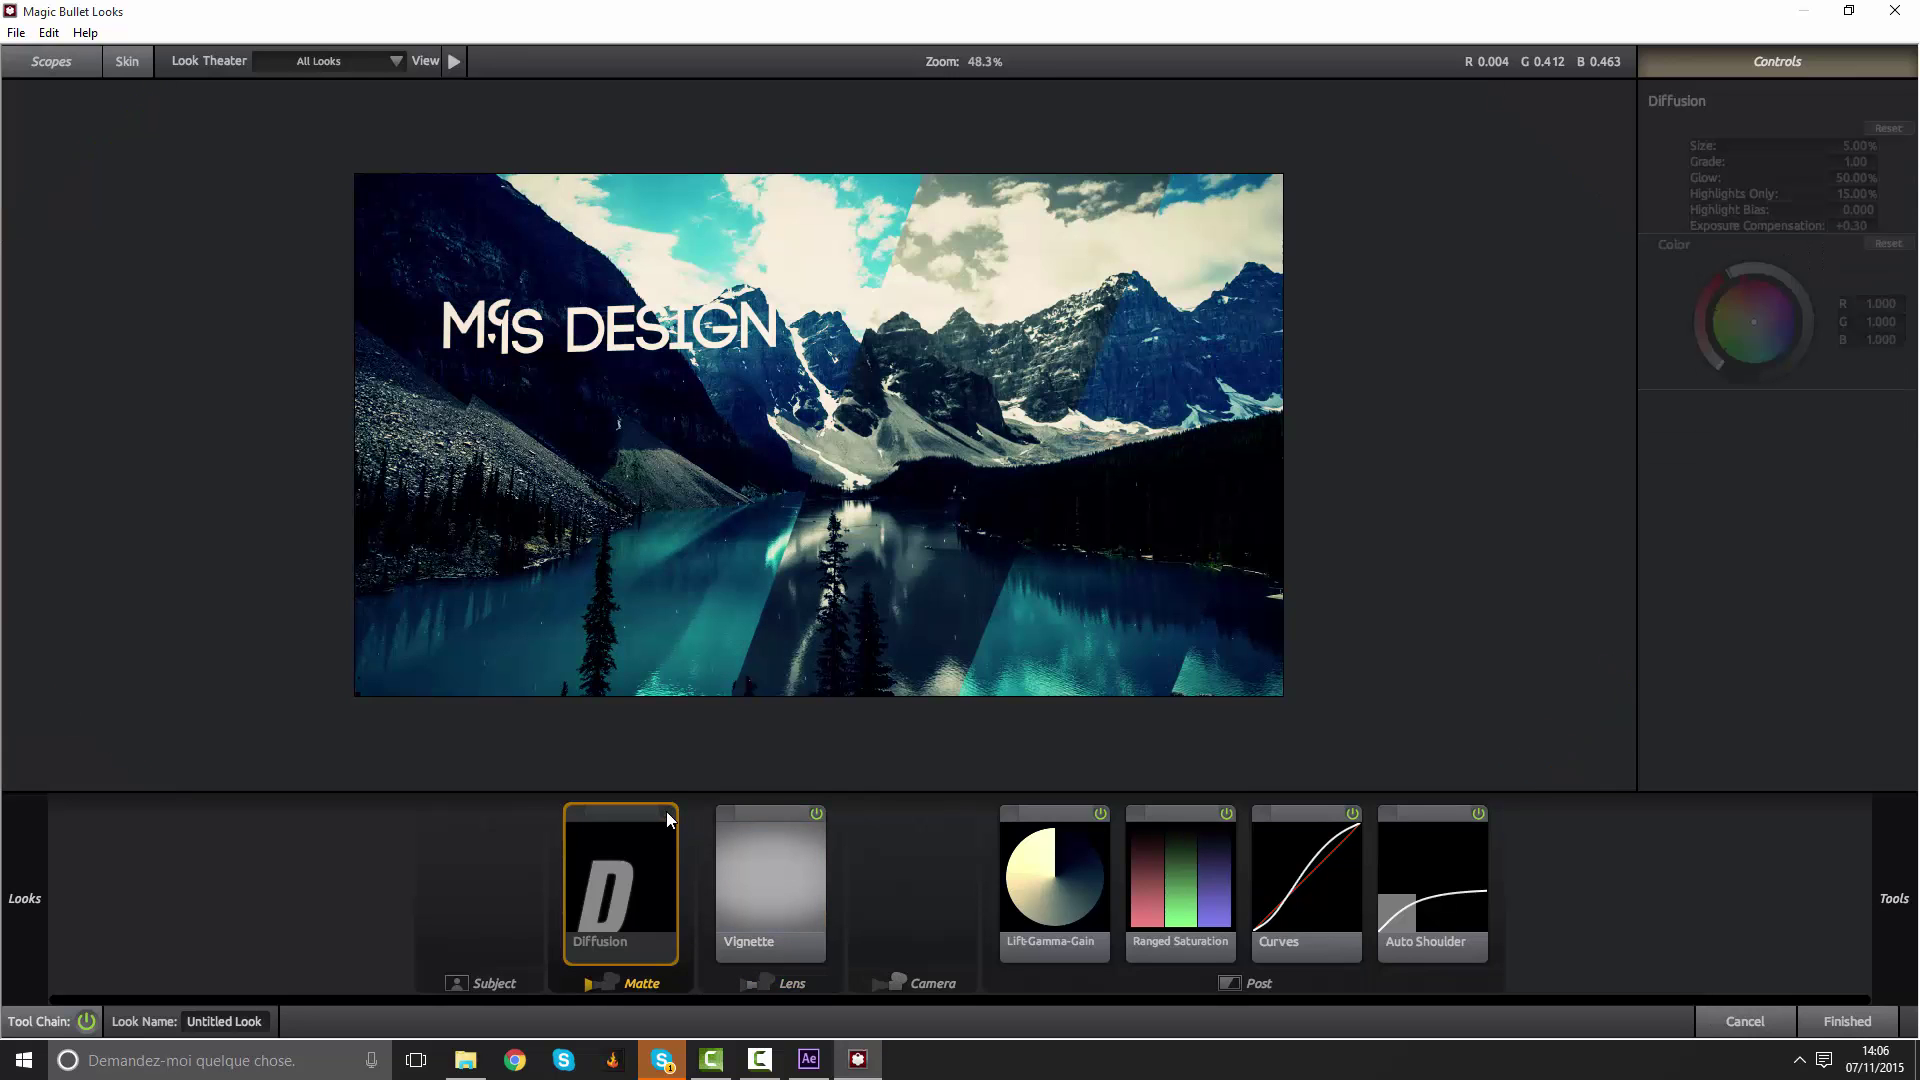
{"action": "left_click", "coordinate": [665, 813]}
{"action": "left_click", "coordinate": [1096, 816]}
{"action": "left_click", "coordinate": [1100, 813]}
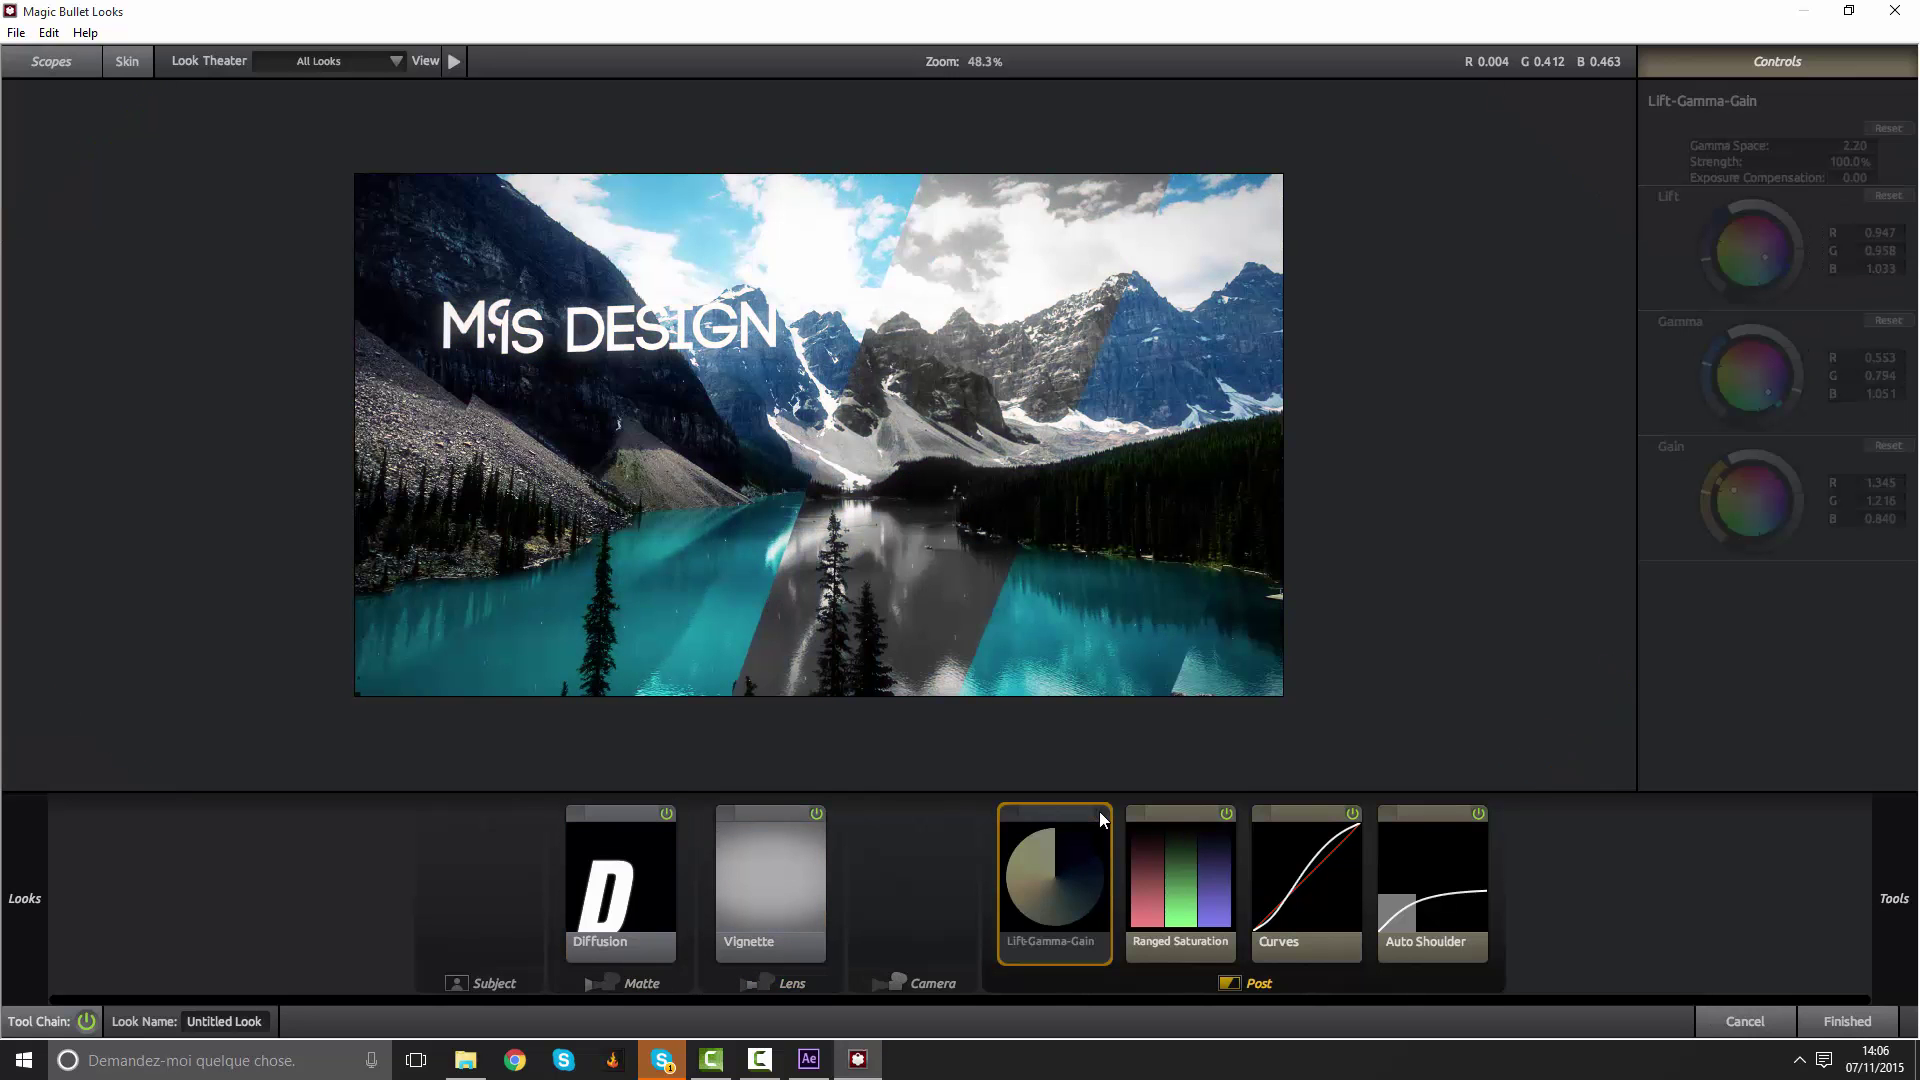
{"action": "left_click", "coordinate": [1100, 813]}
{"action": "left_click", "coordinate": [1100, 813]}
{"action": "left_click", "coordinate": [1100, 813]}
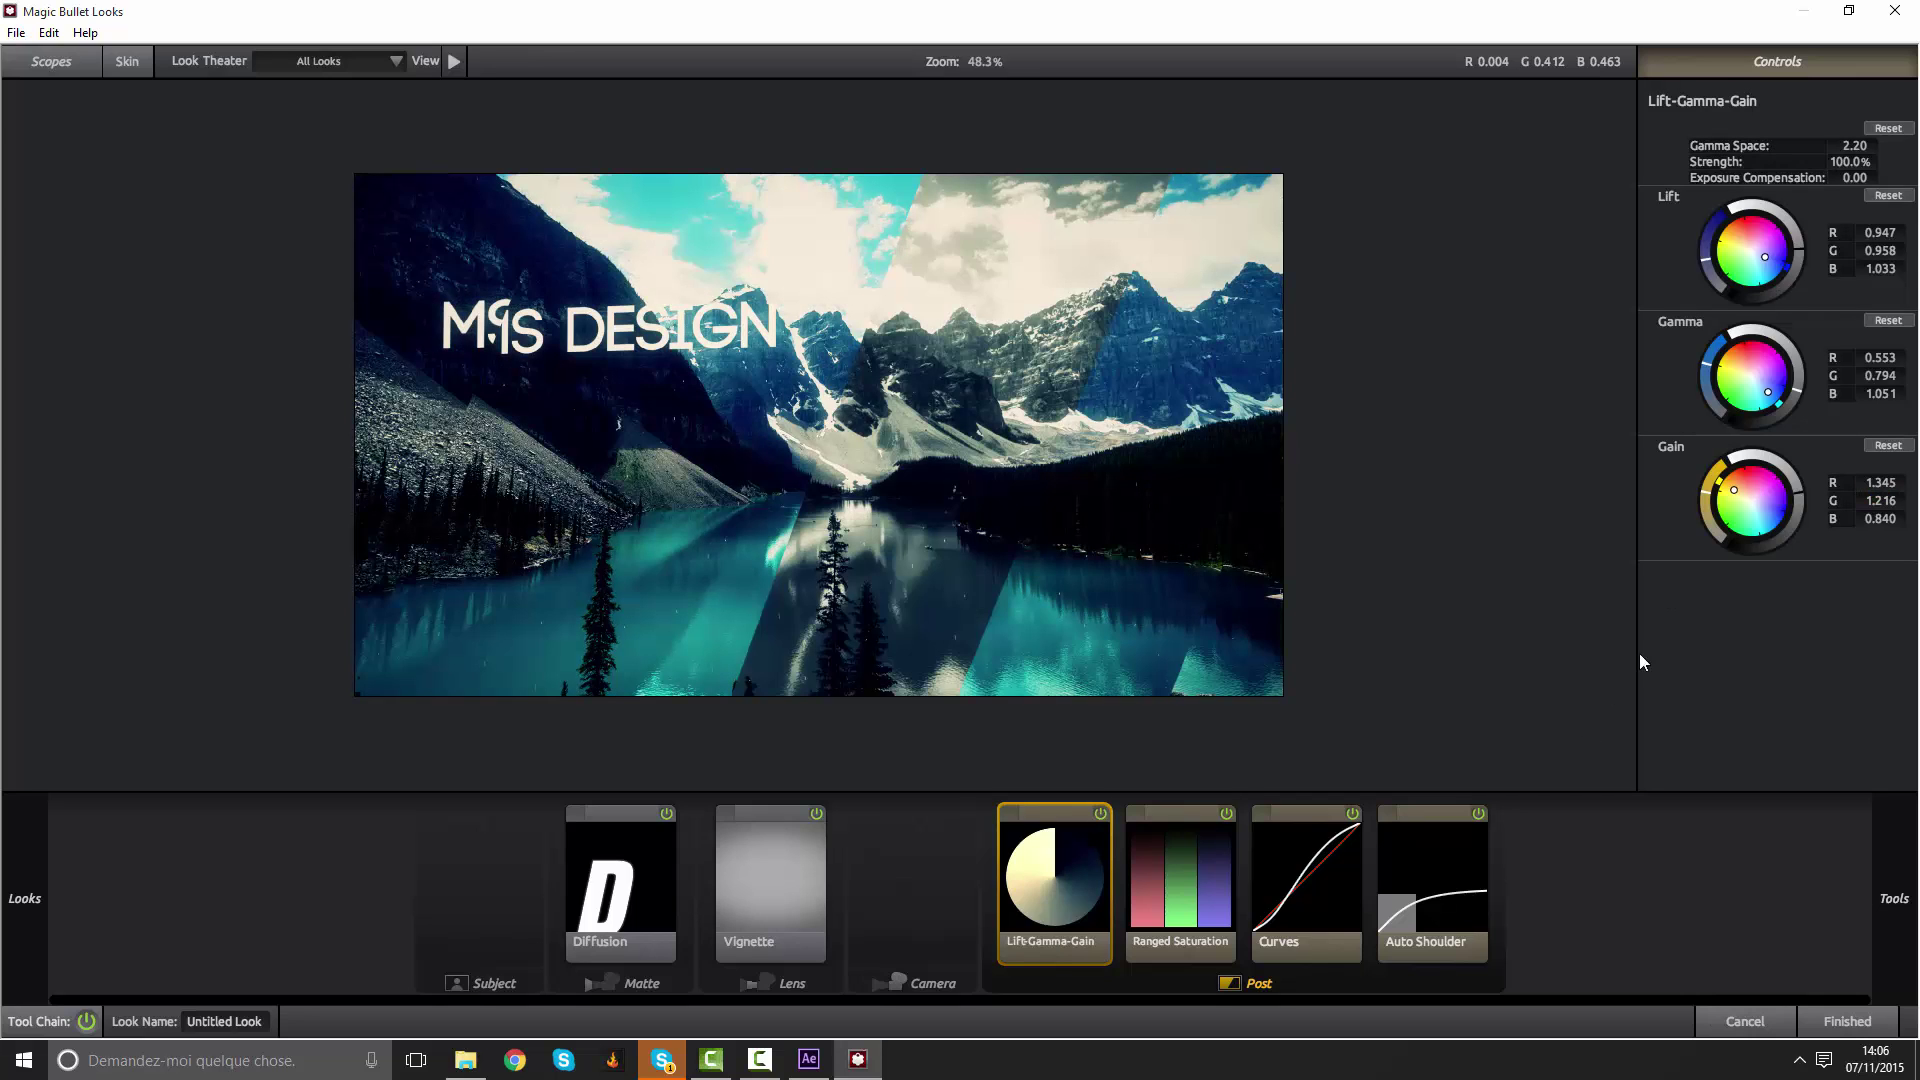
Slightly lower the upper part of the RGB curve in the Curves tool.
{"action": "left_click", "coordinate": [1311, 882]}
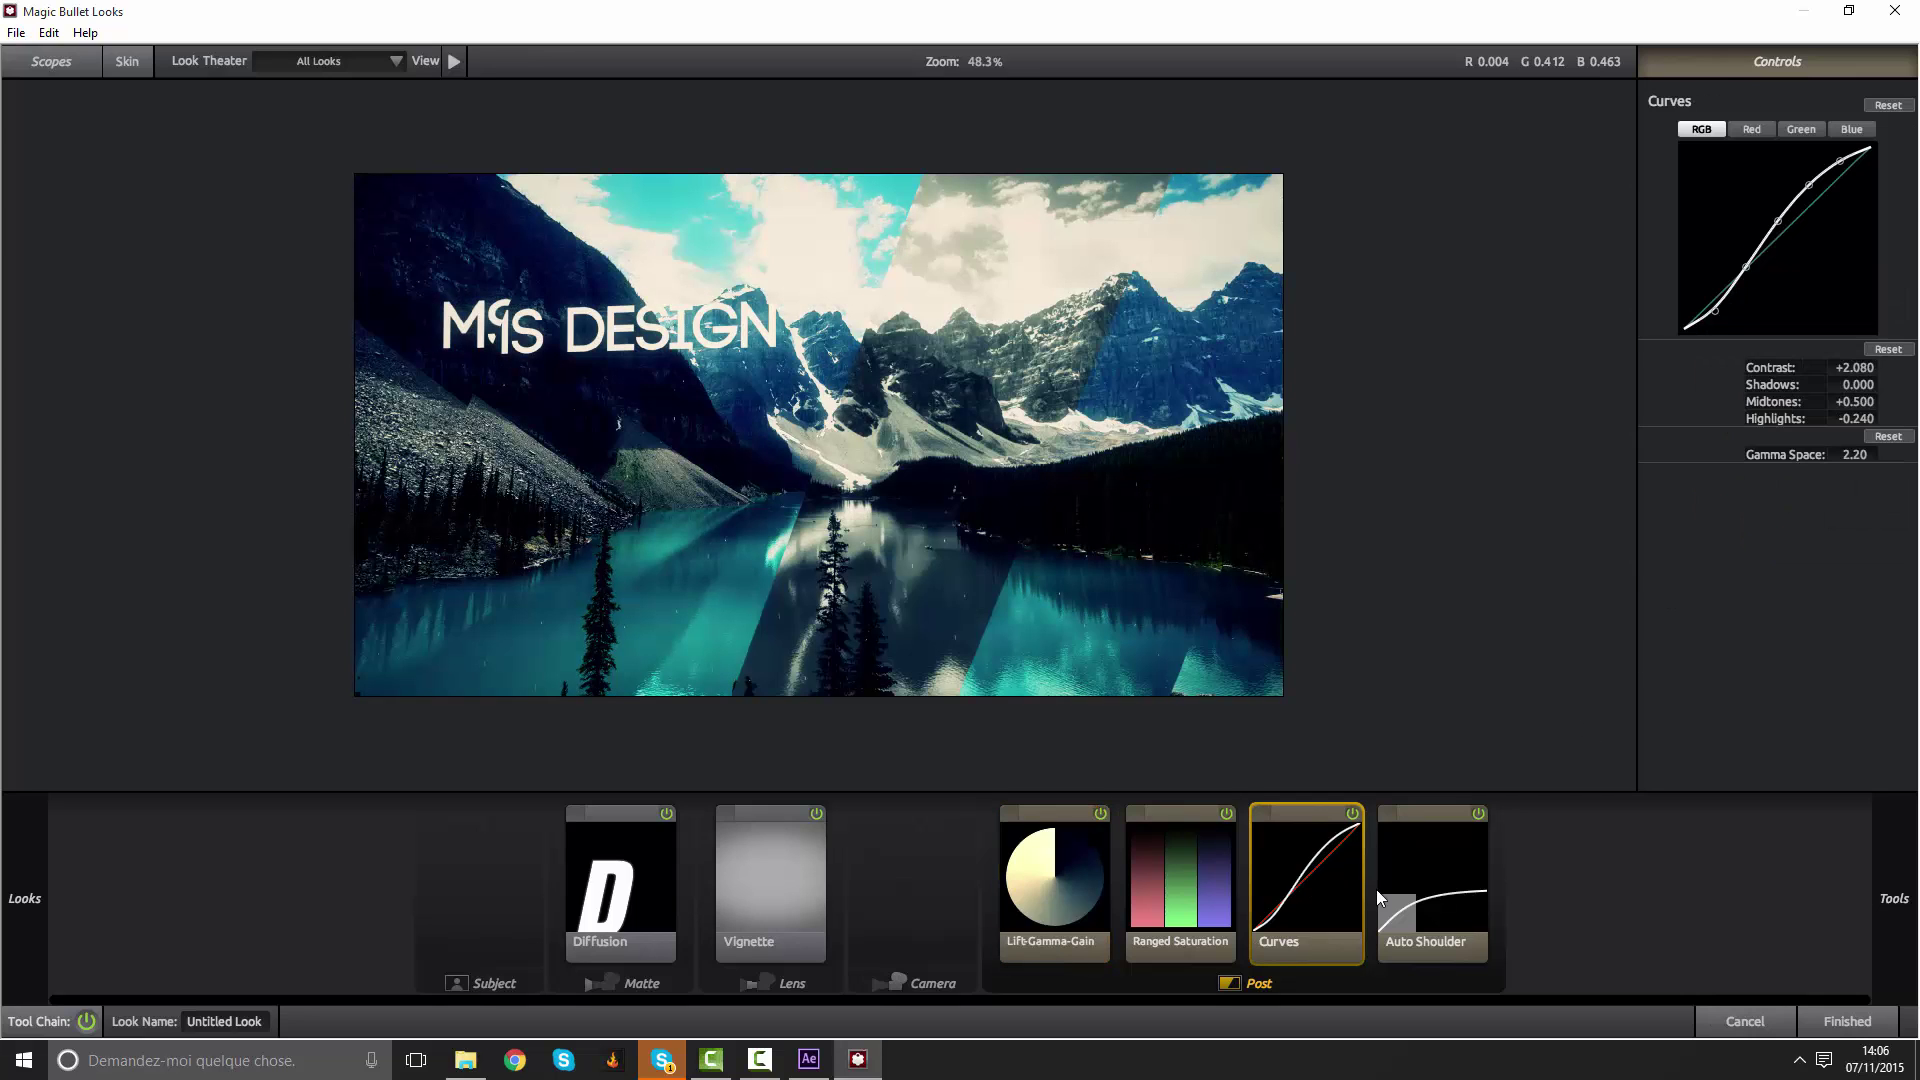
{"action": "left_click", "coordinate": [1378, 896]}
{"action": "left_click", "coordinate": [1322, 868]}
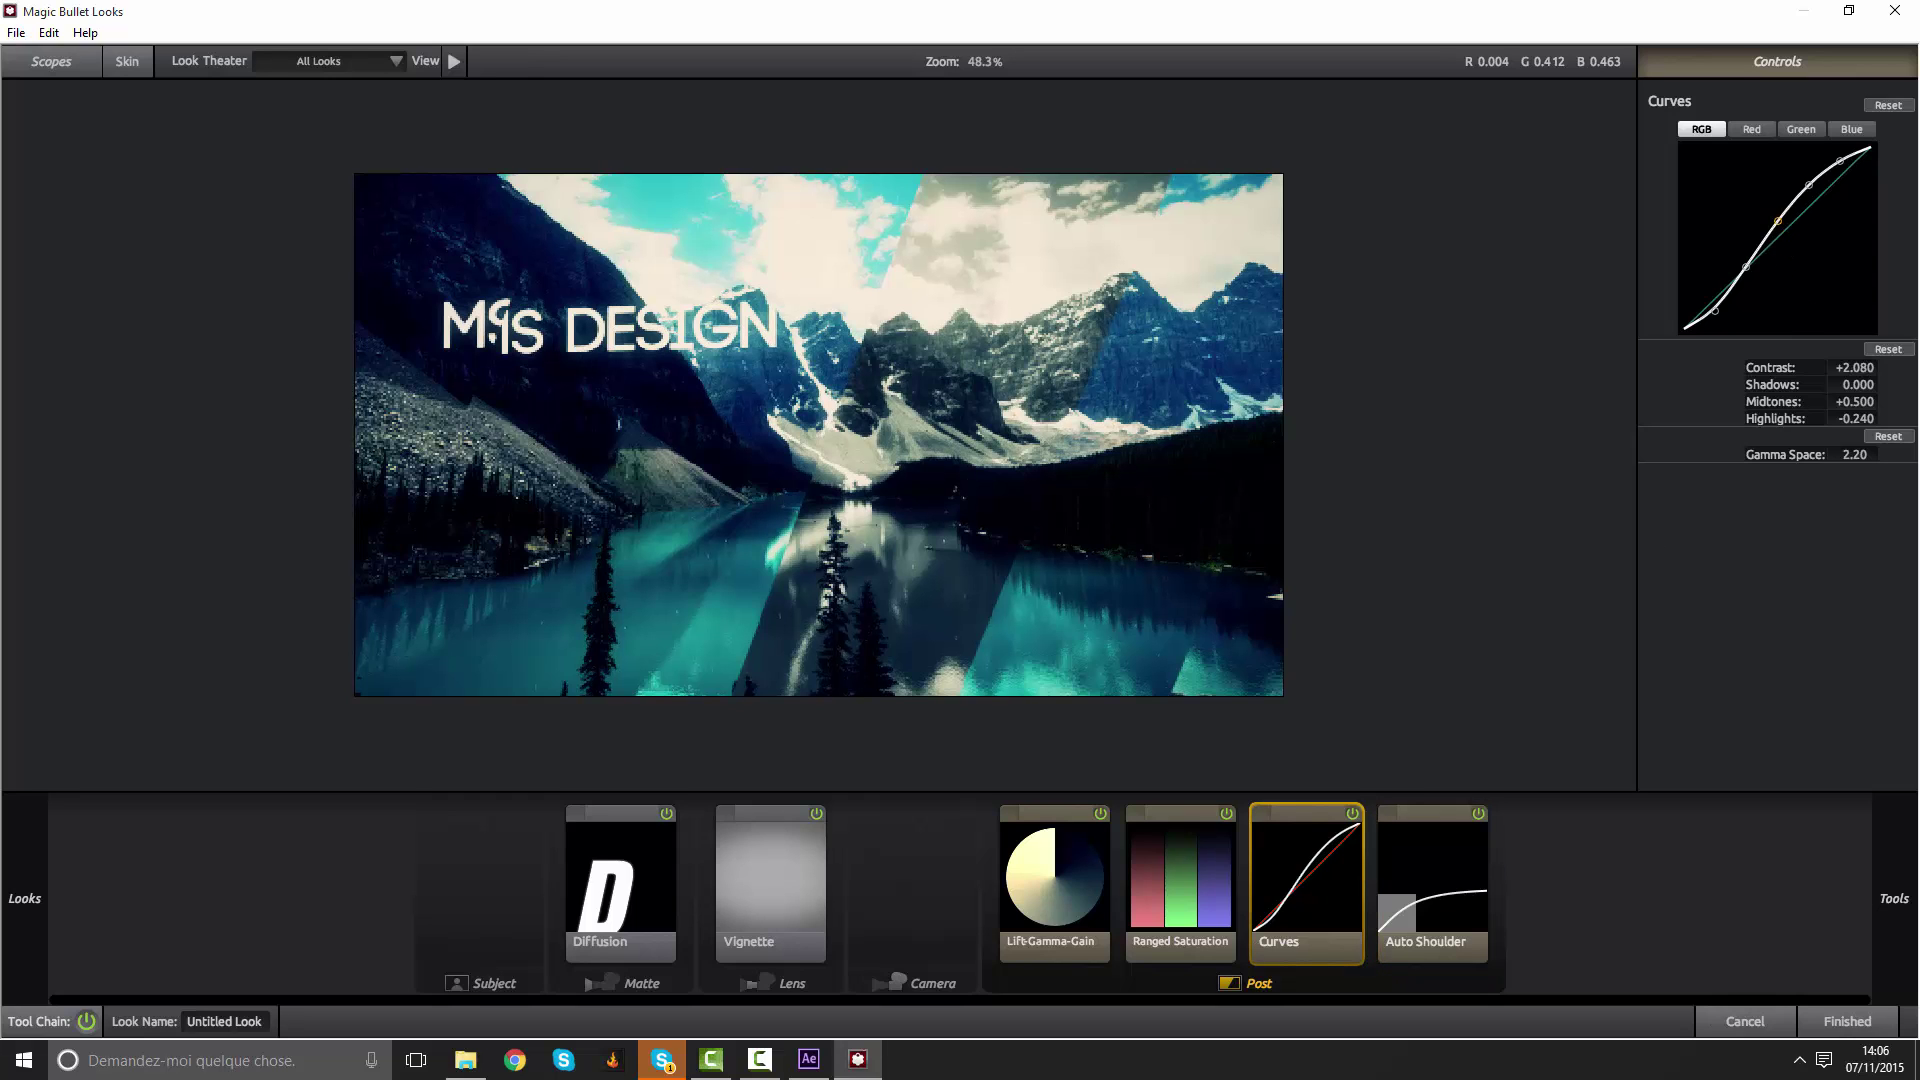
{"action": "left_click_drag", "start_coordinate": [1808, 181], "coordinate": [1808, 187]}
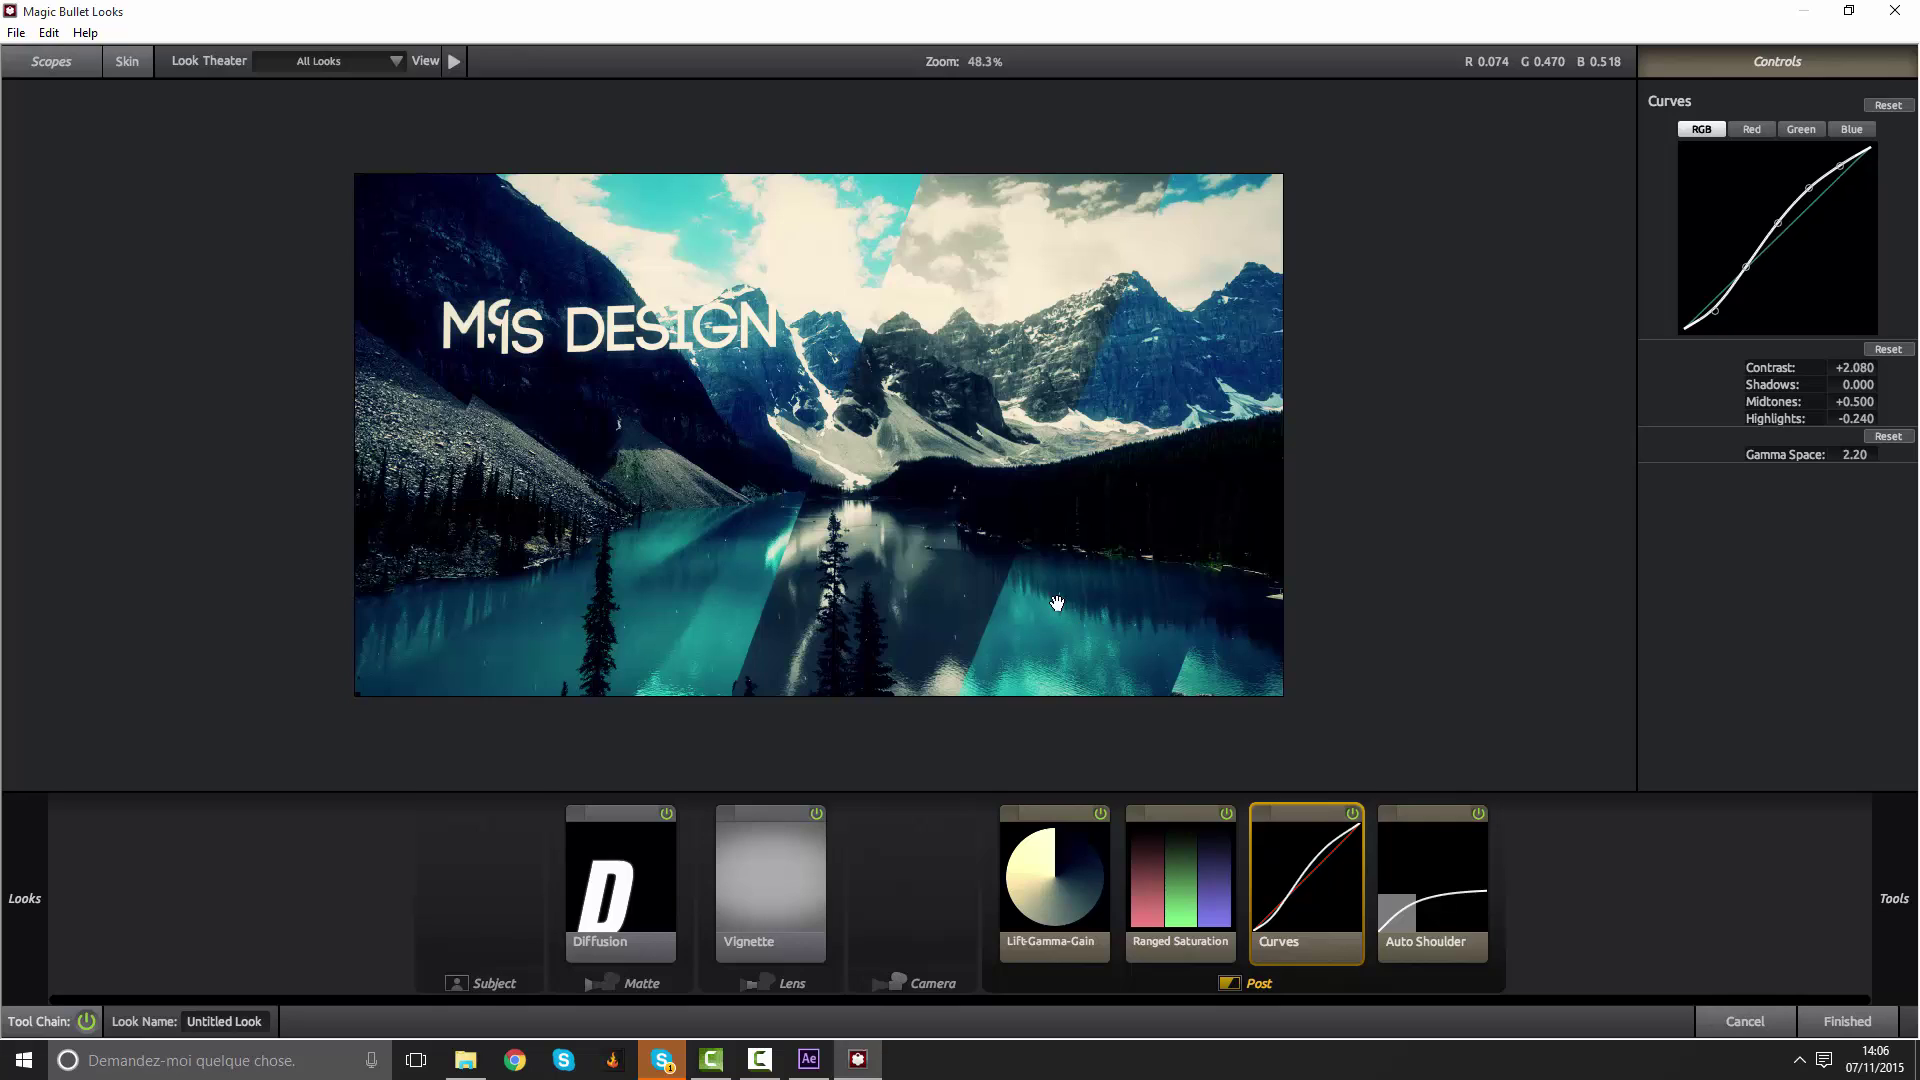
Pull the Gain, Gamma and Lift colours toward neutral: Lift 0.998/1.016/1.033, Gain 1.157/1.160/1.085.
{"action": "left_click", "coordinate": [1046, 884]}
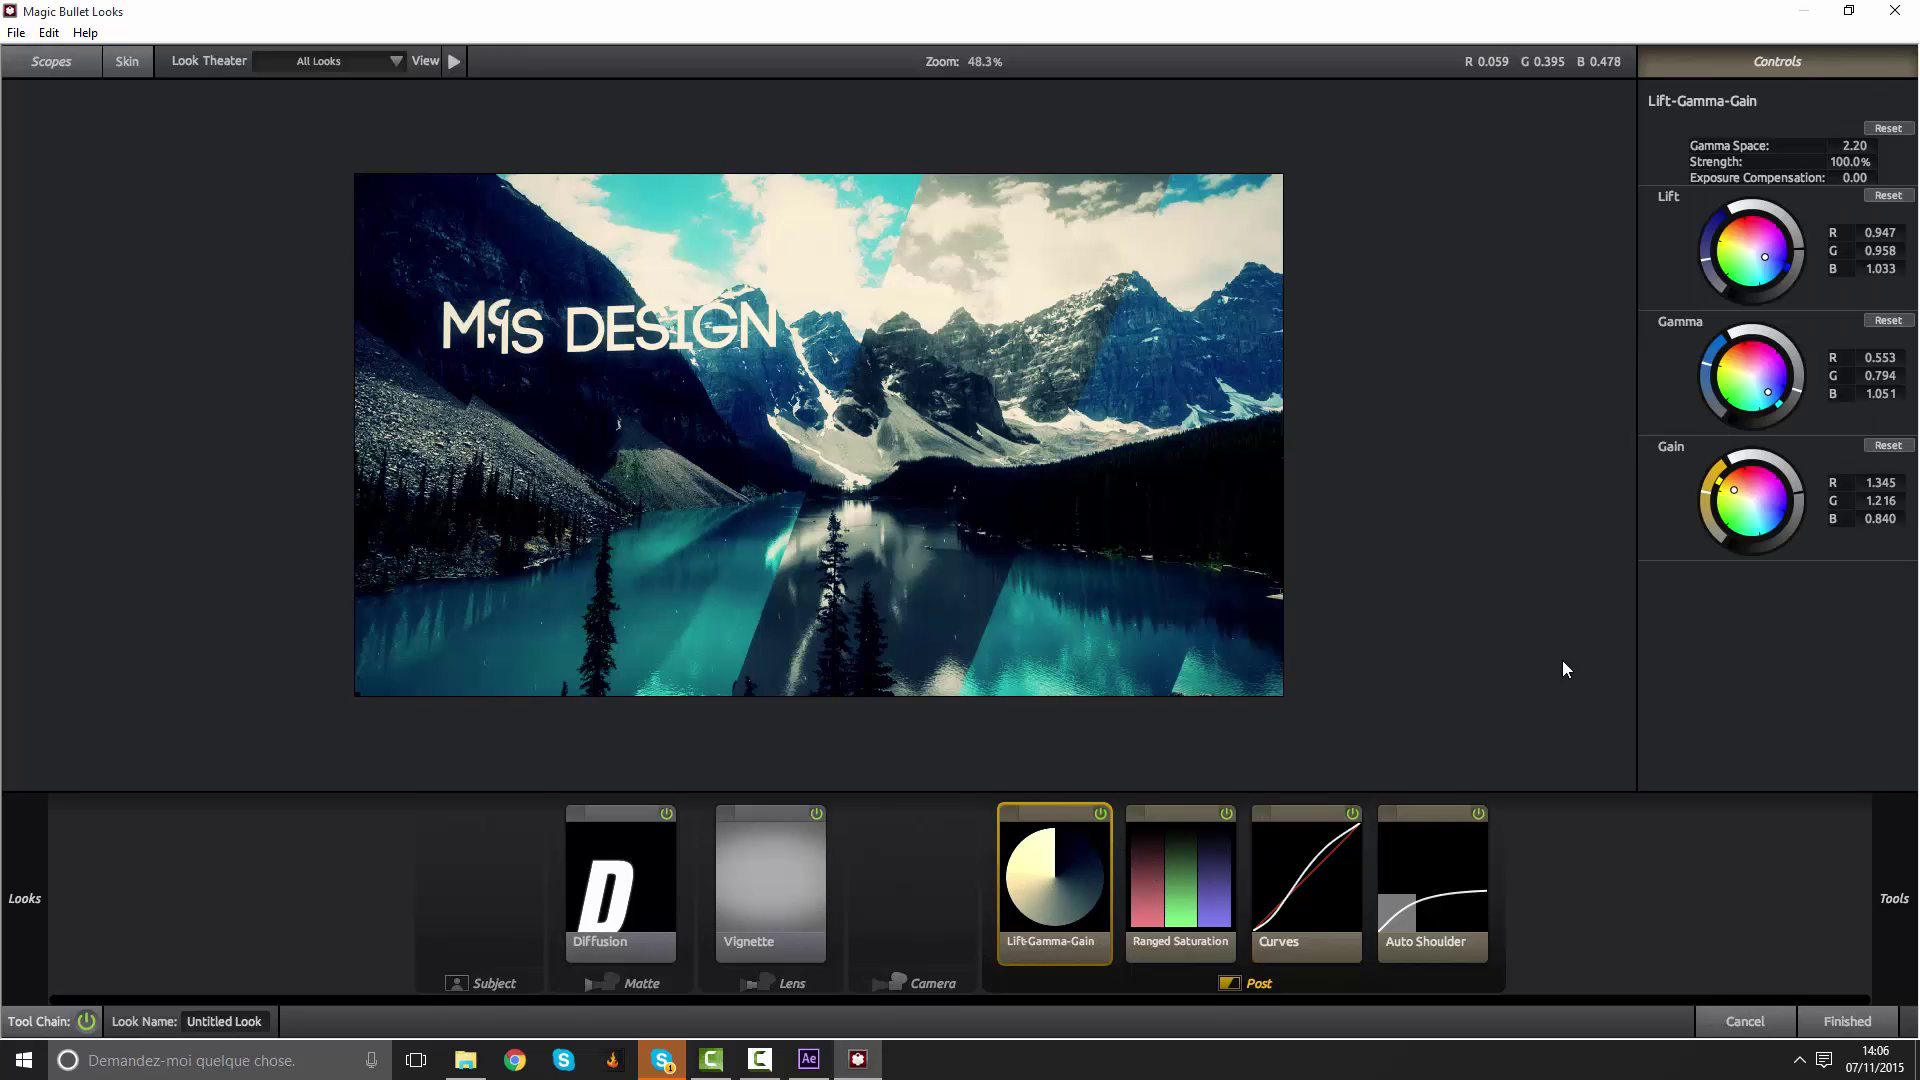
{"action": "left_click_drag", "start_coordinate": [1737, 495], "coordinate": [1740, 495]}
{"action": "left_click", "coordinate": [1761, 386]}
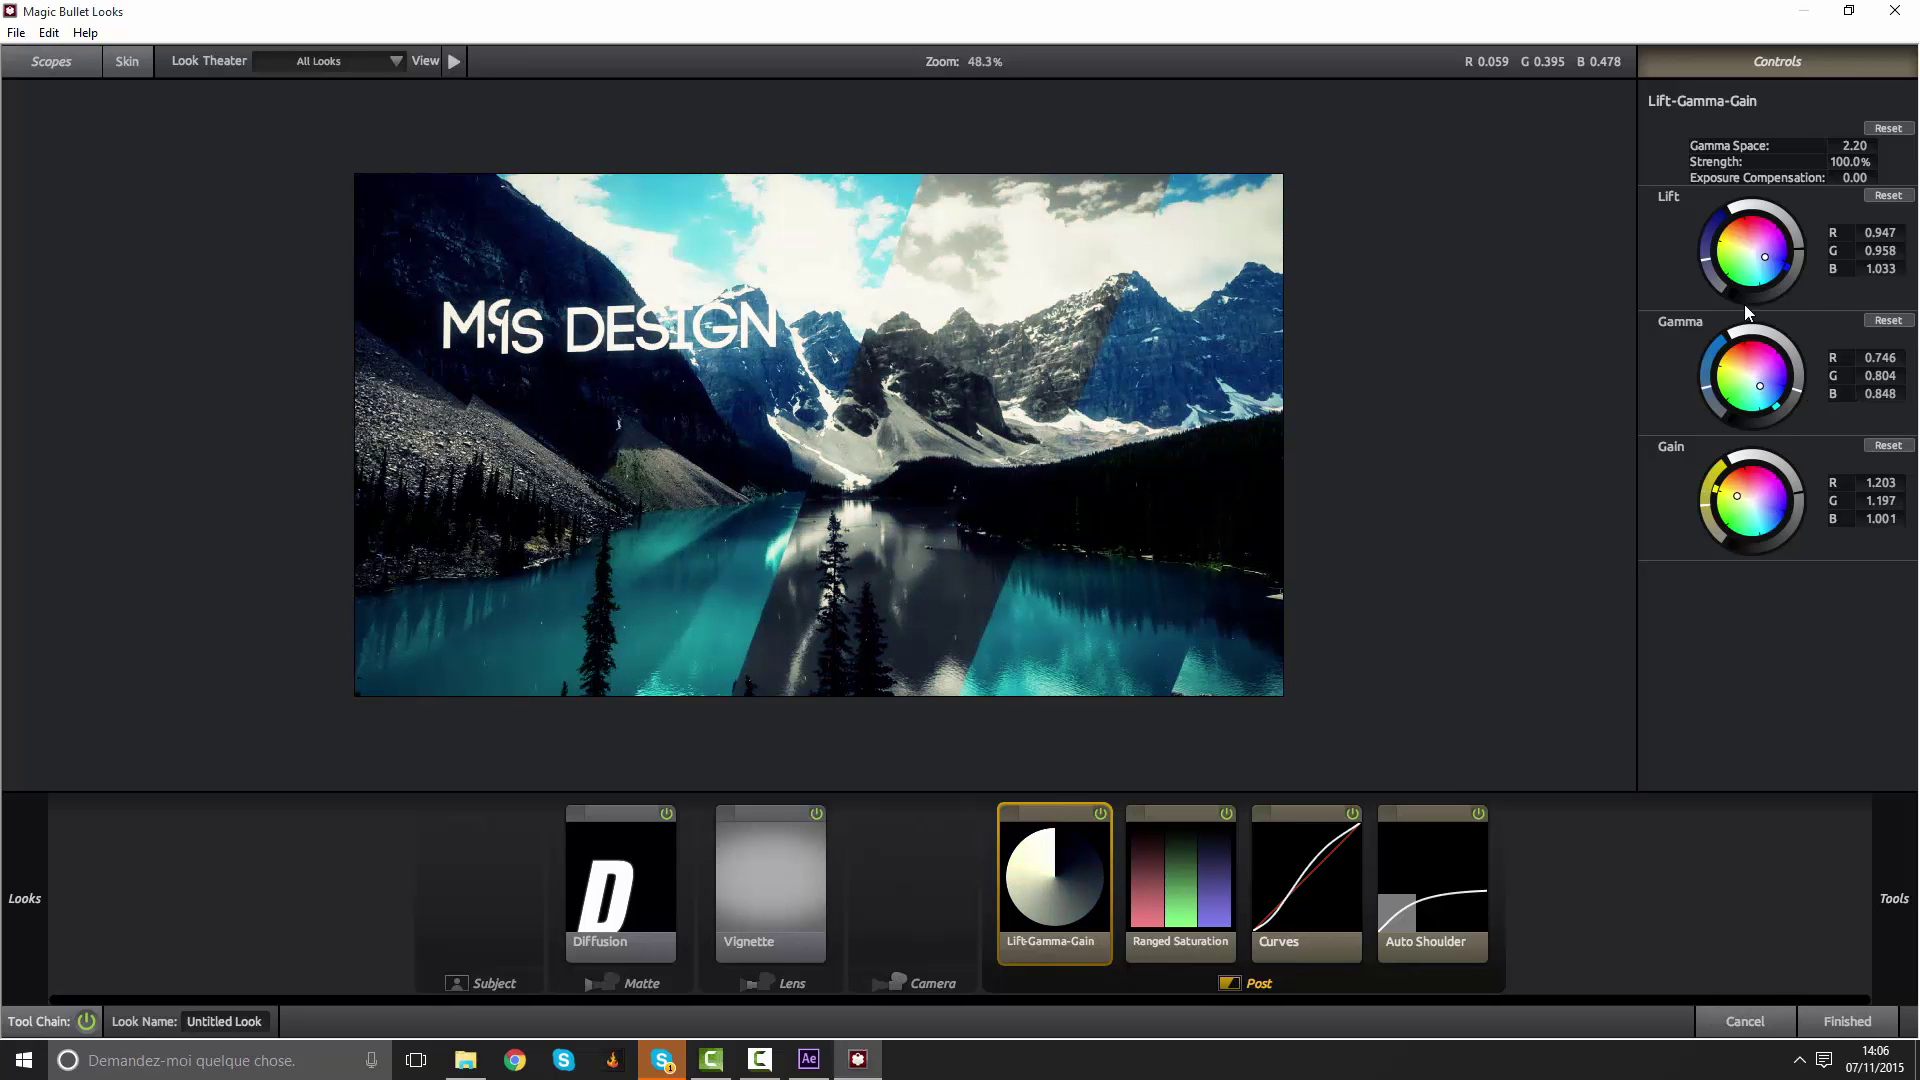
{"action": "left_click", "coordinate": [1757, 255]}
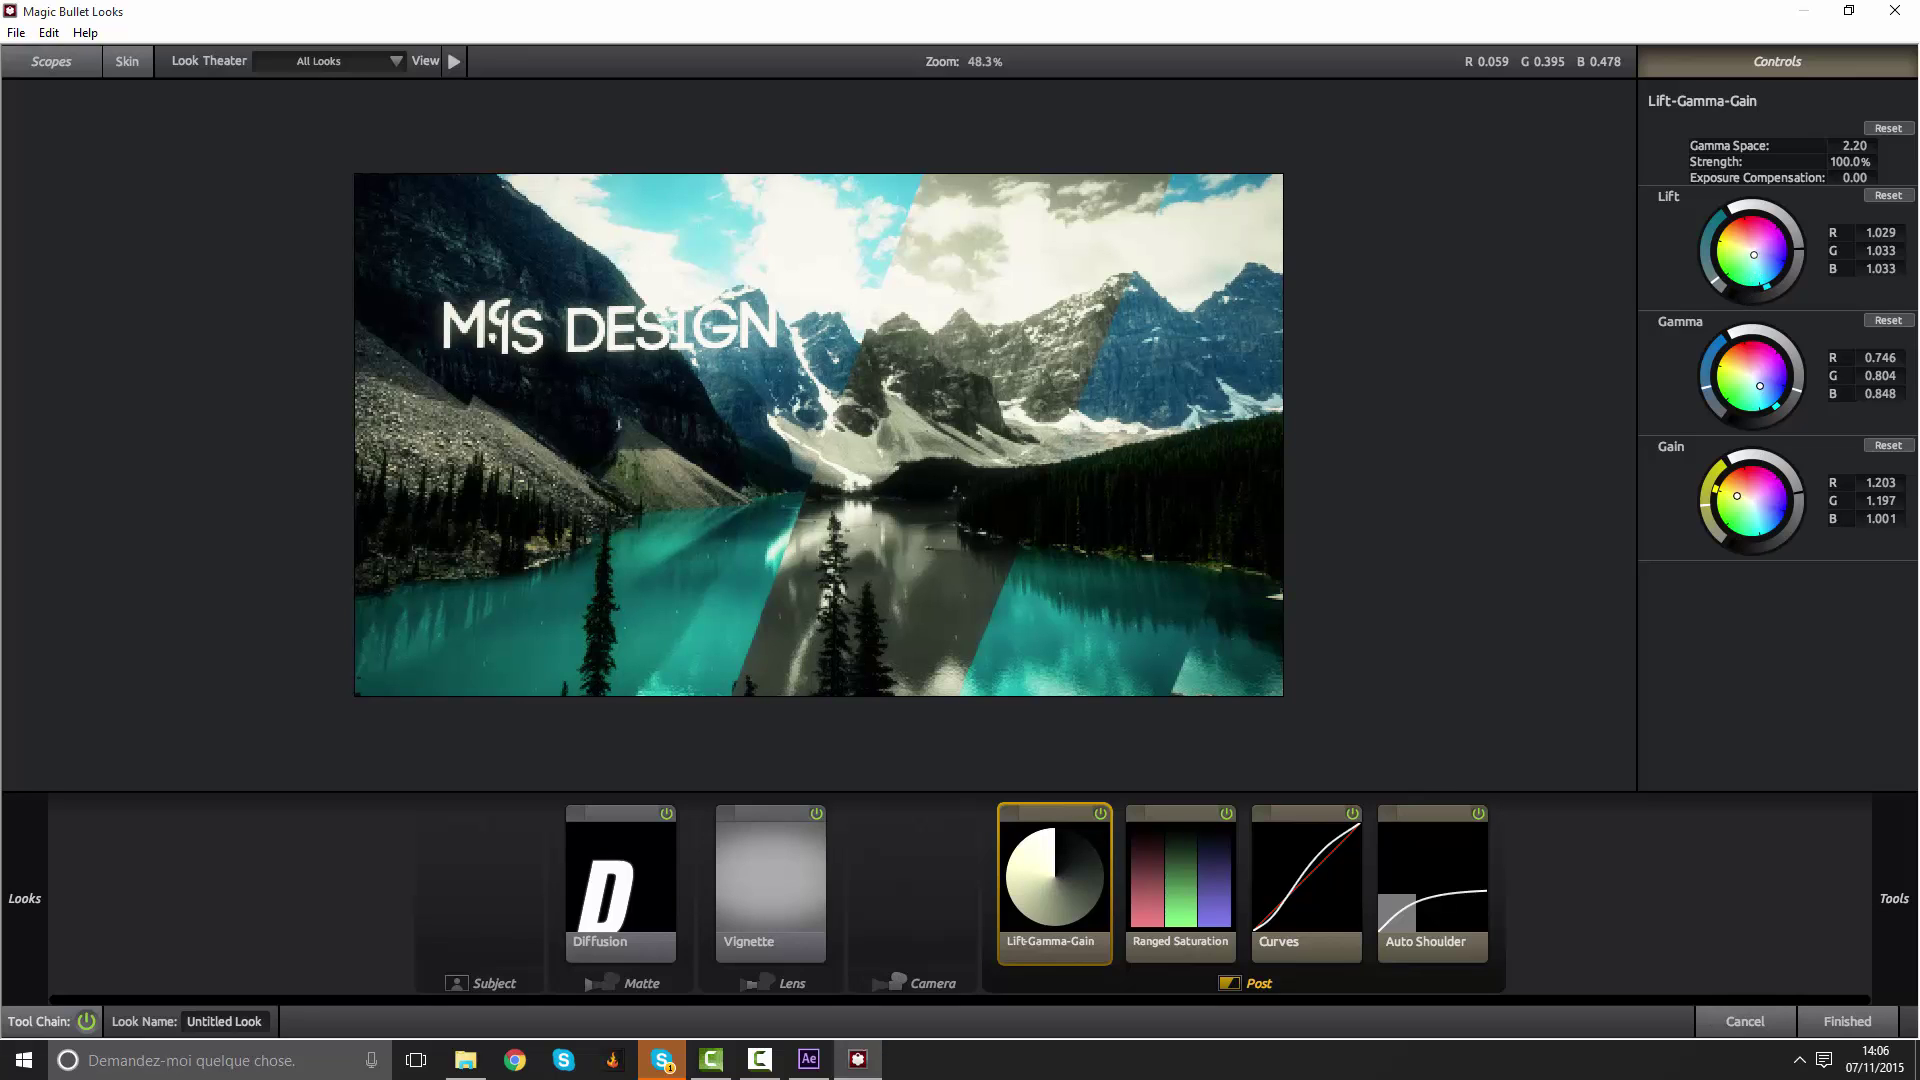
{"action": "left_click_drag", "start_coordinate": [1753, 255], "coordinate": [1759, 257]}
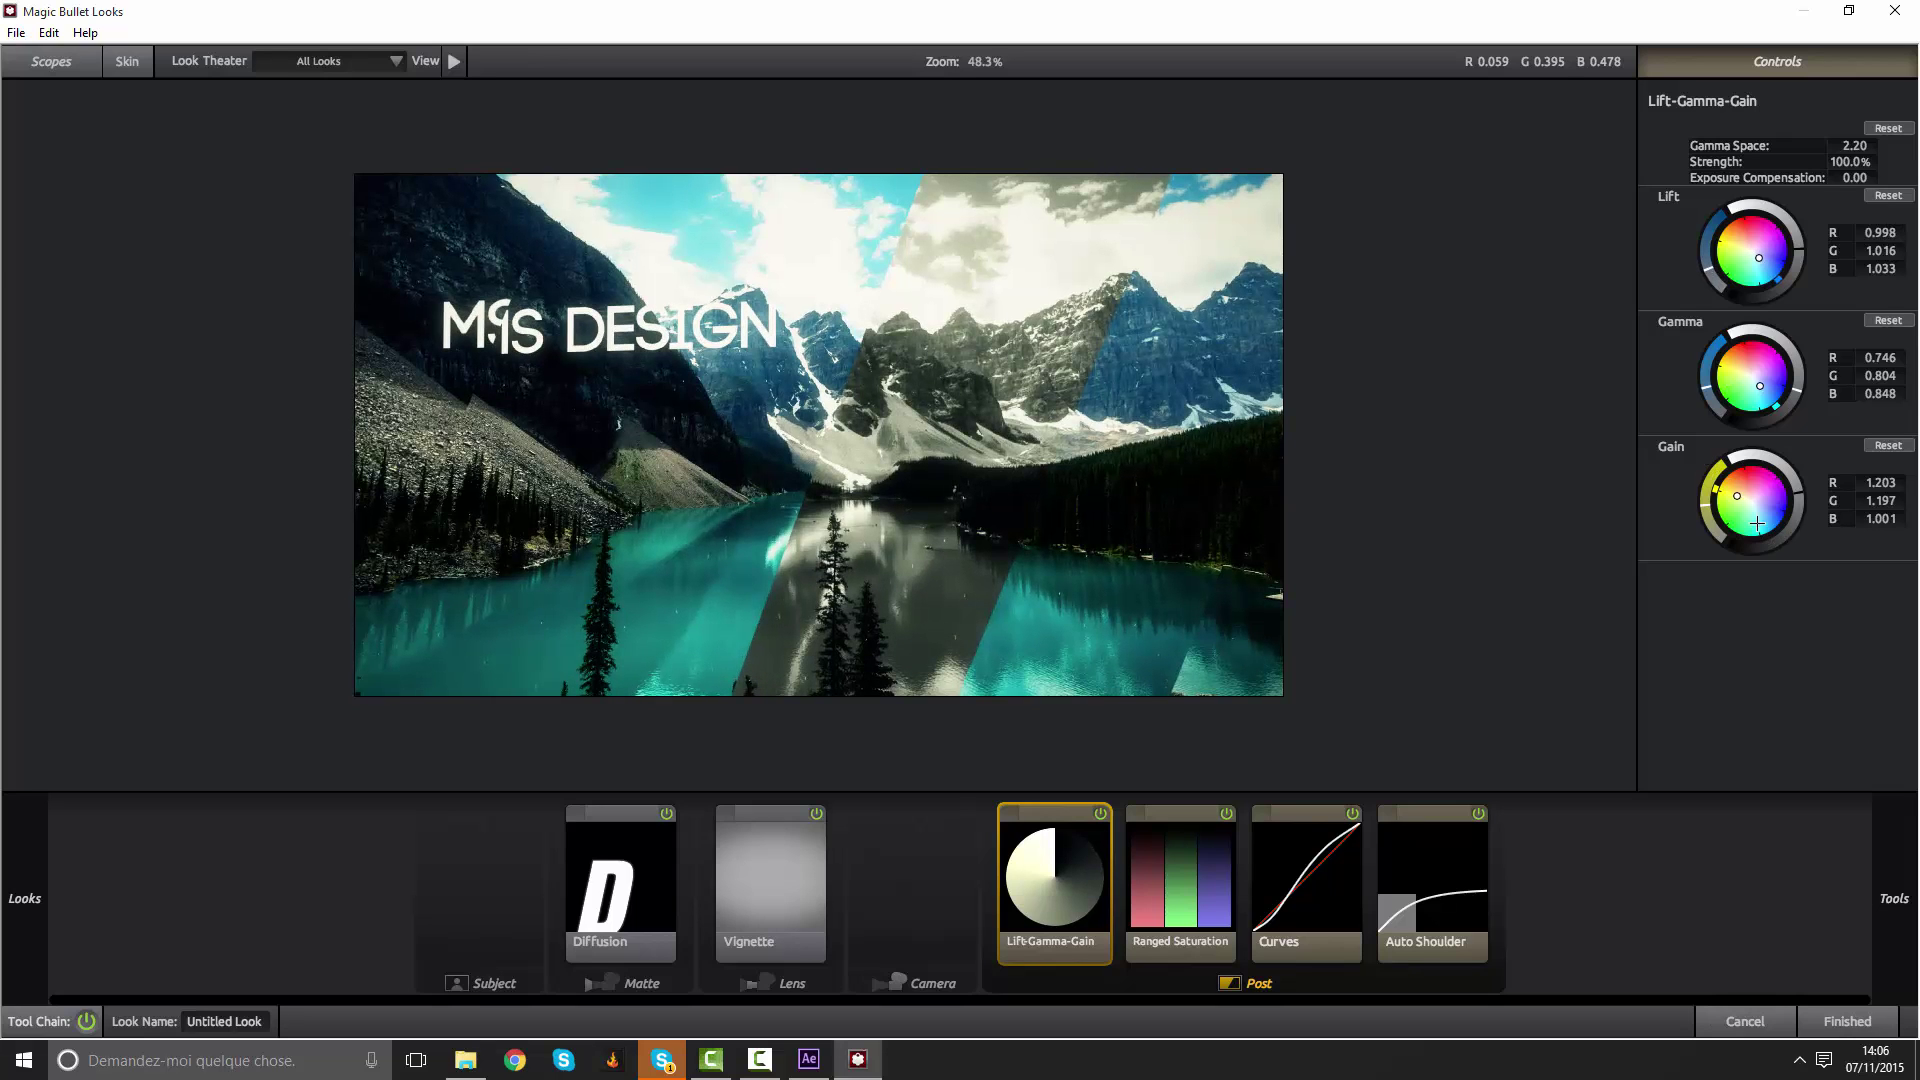
{"action": "left_click_drag", "start_coordinate": [1737, 496], "coordinate": [1739, 494]}
Add a widened elliptical Edge Softness lens blur, then finish and apply the look.
{"action": "mouse_move", "coordinate": [1903, 935]}
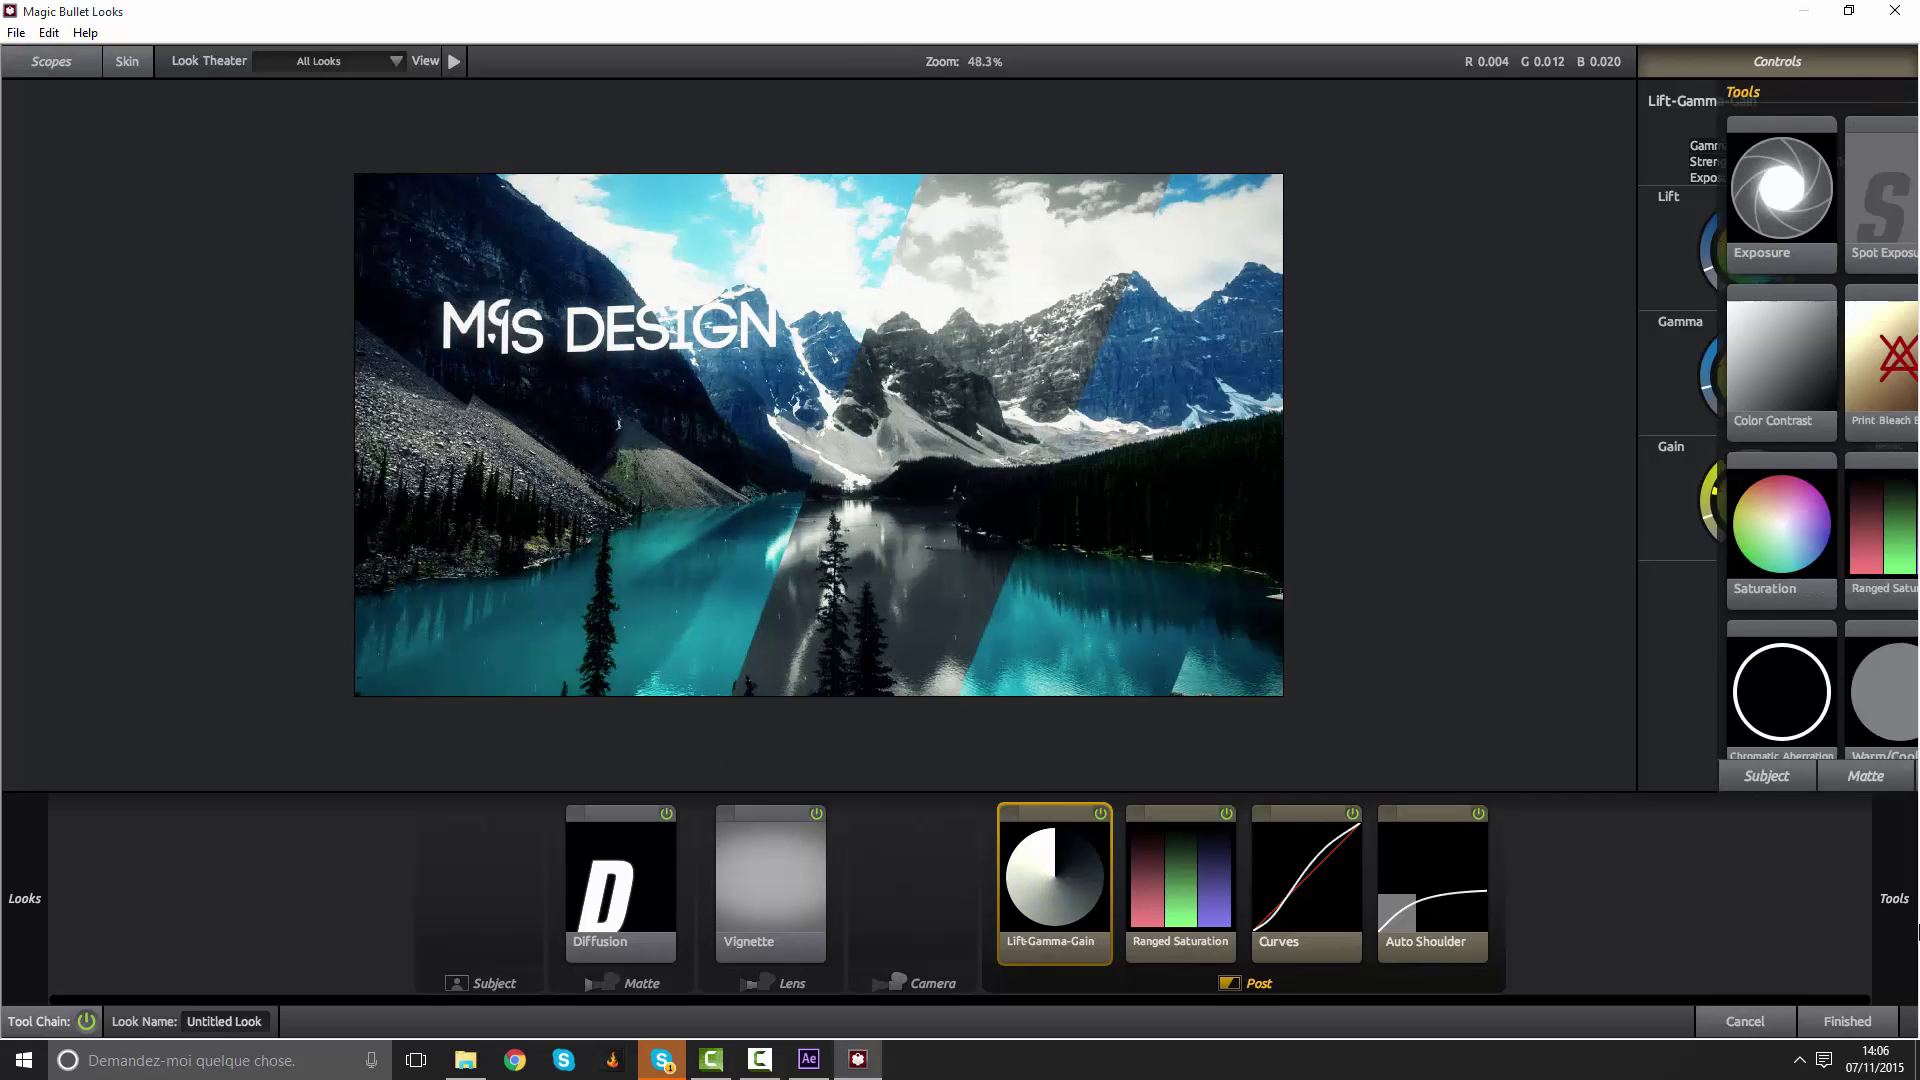
{"action": "left_click", "coordinate": [1697, 785]}
{"action": "double_click", "coordinate": [1852, 368]}
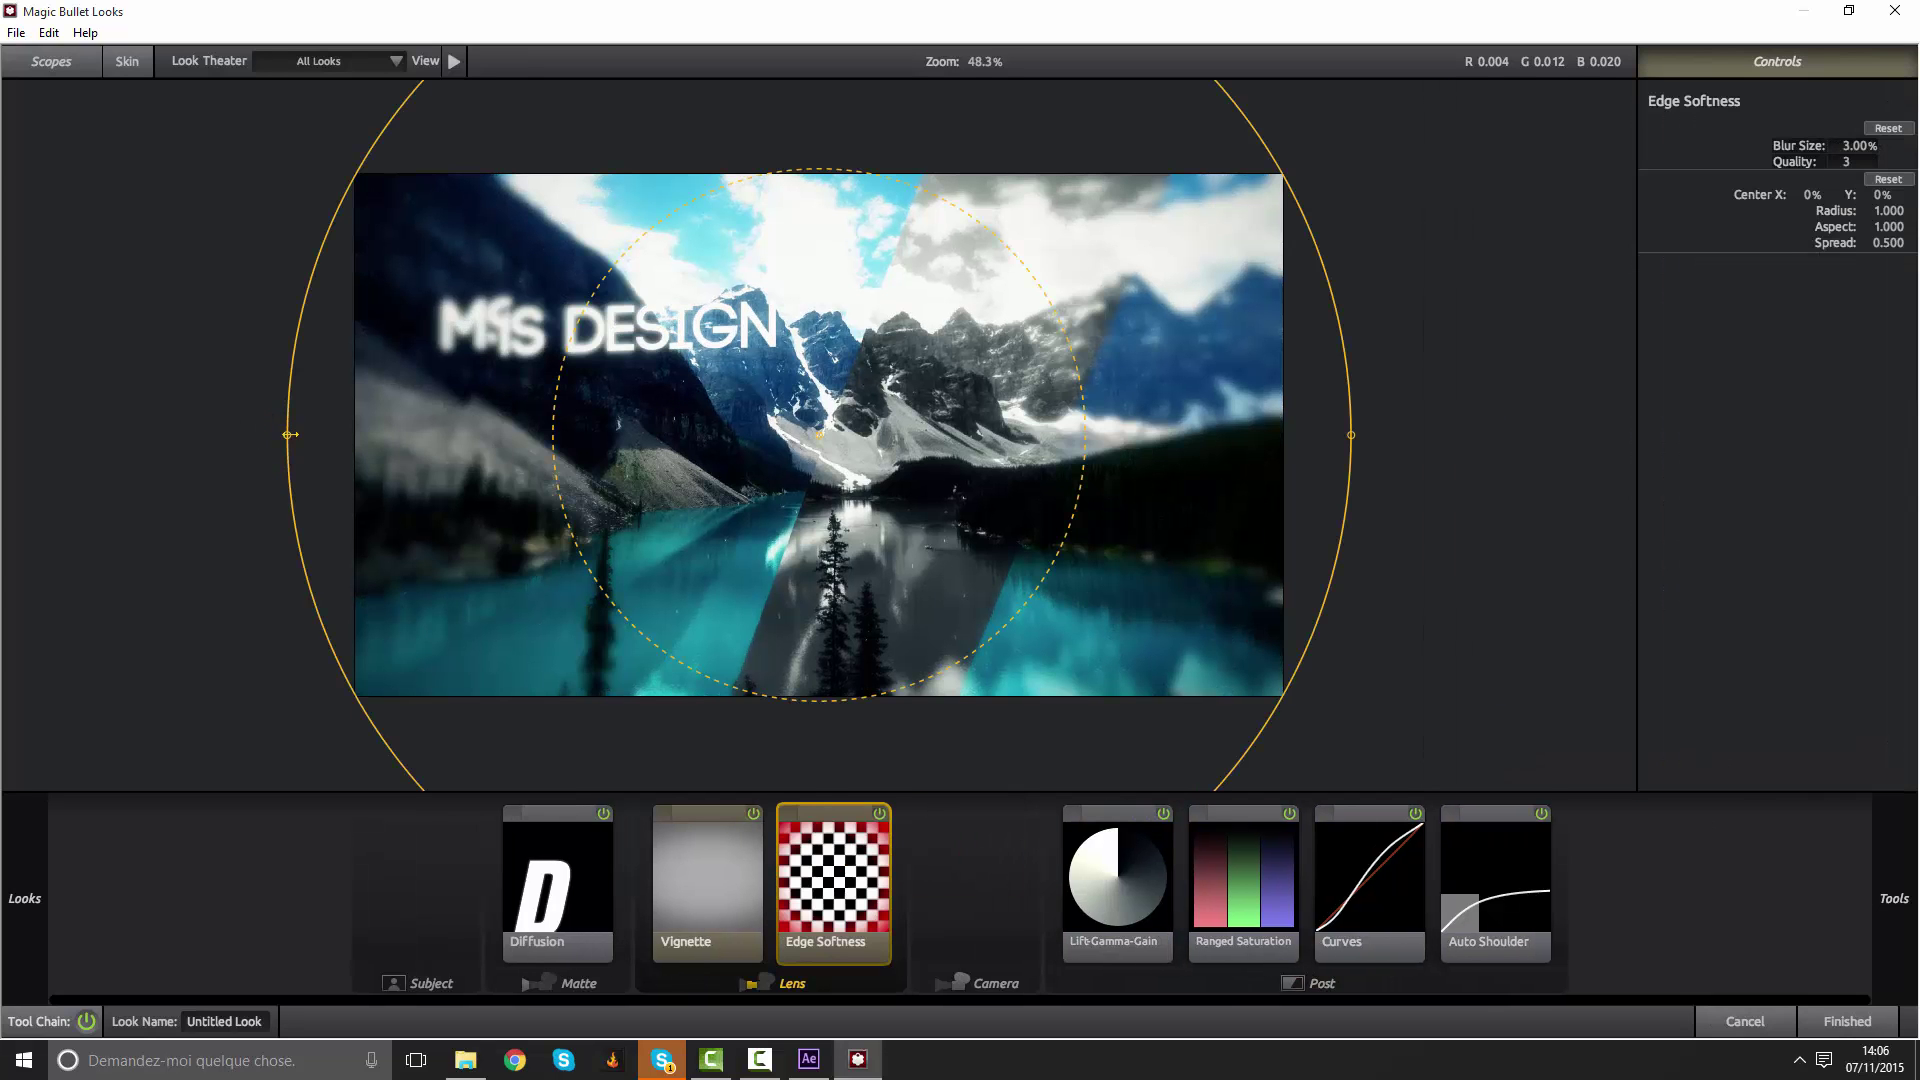
{"action": "left_click_drag", "start_coordinate": [290, 434], "coordinate": [3, 434]}
{"action": "mouse_move", "coordinate": [3, 433]}
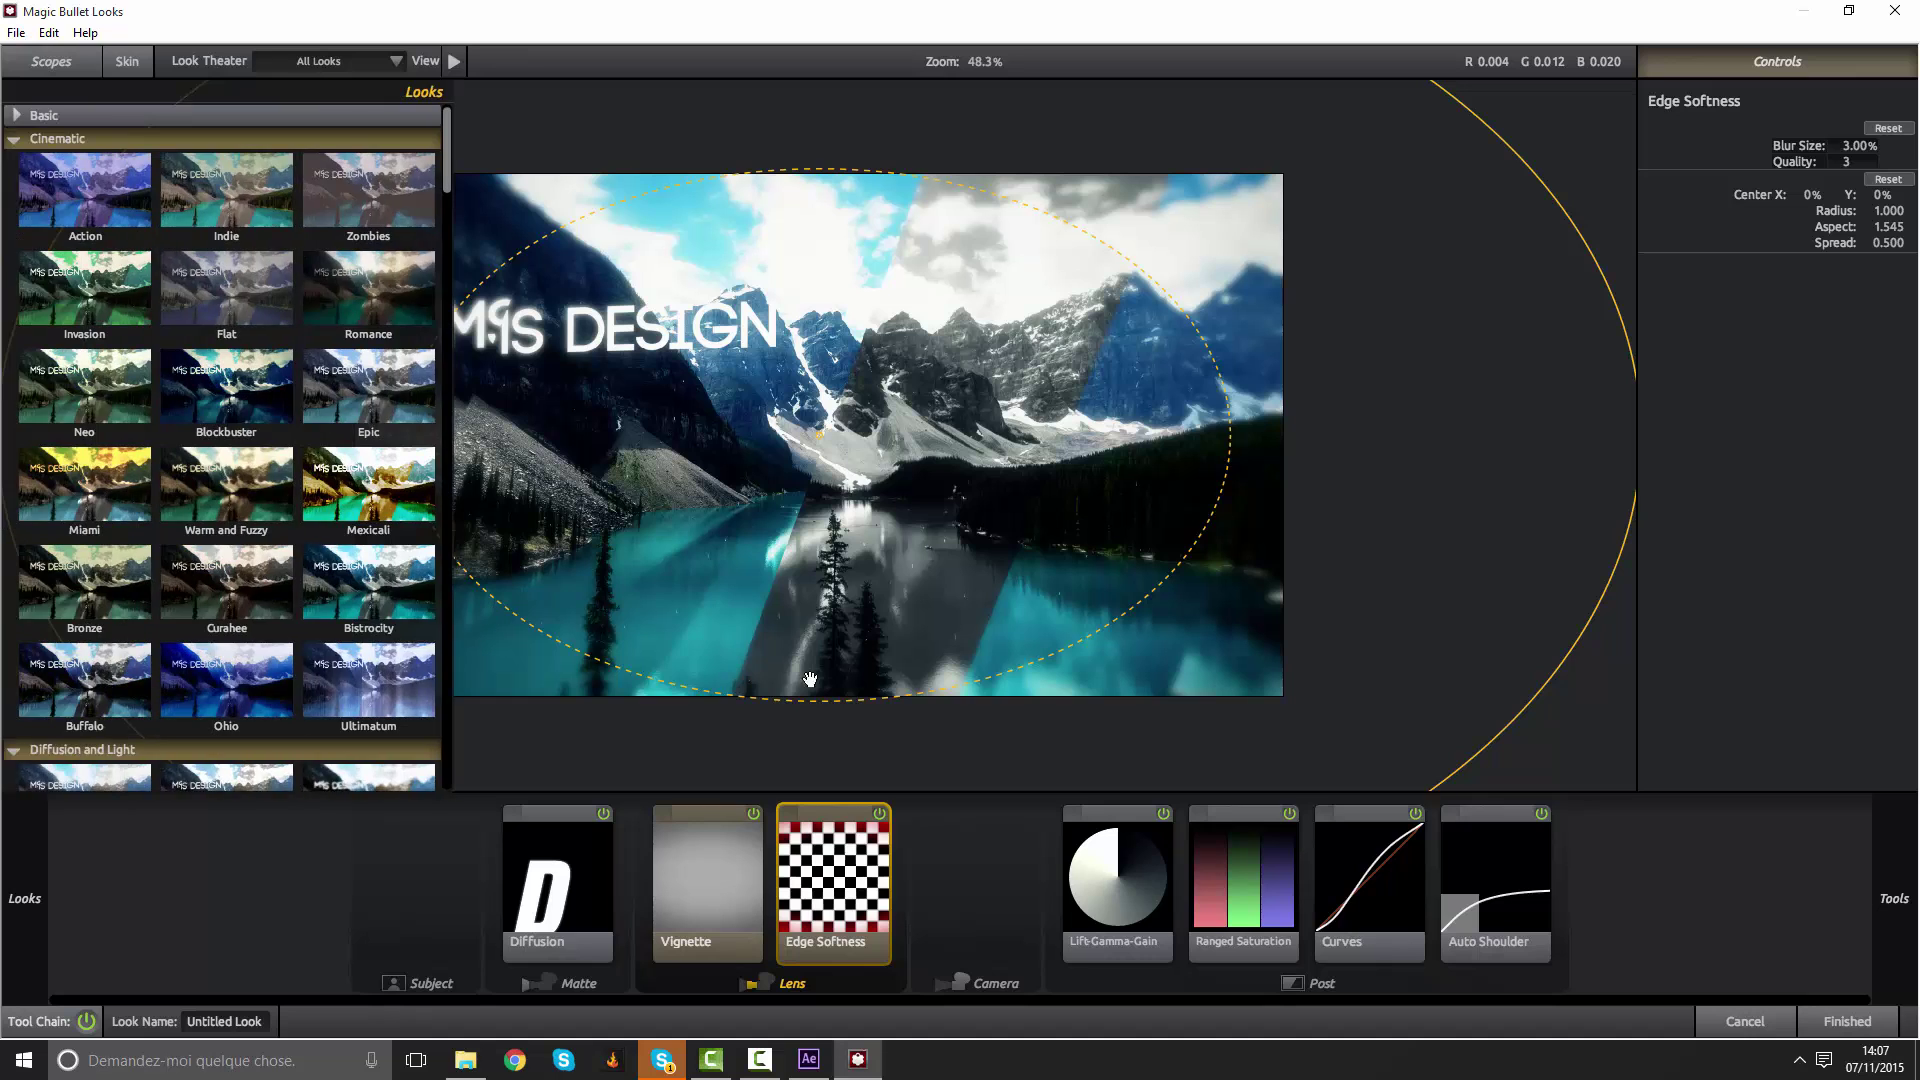
{"action": "left_click", "coordinate": [1863, 1016]}
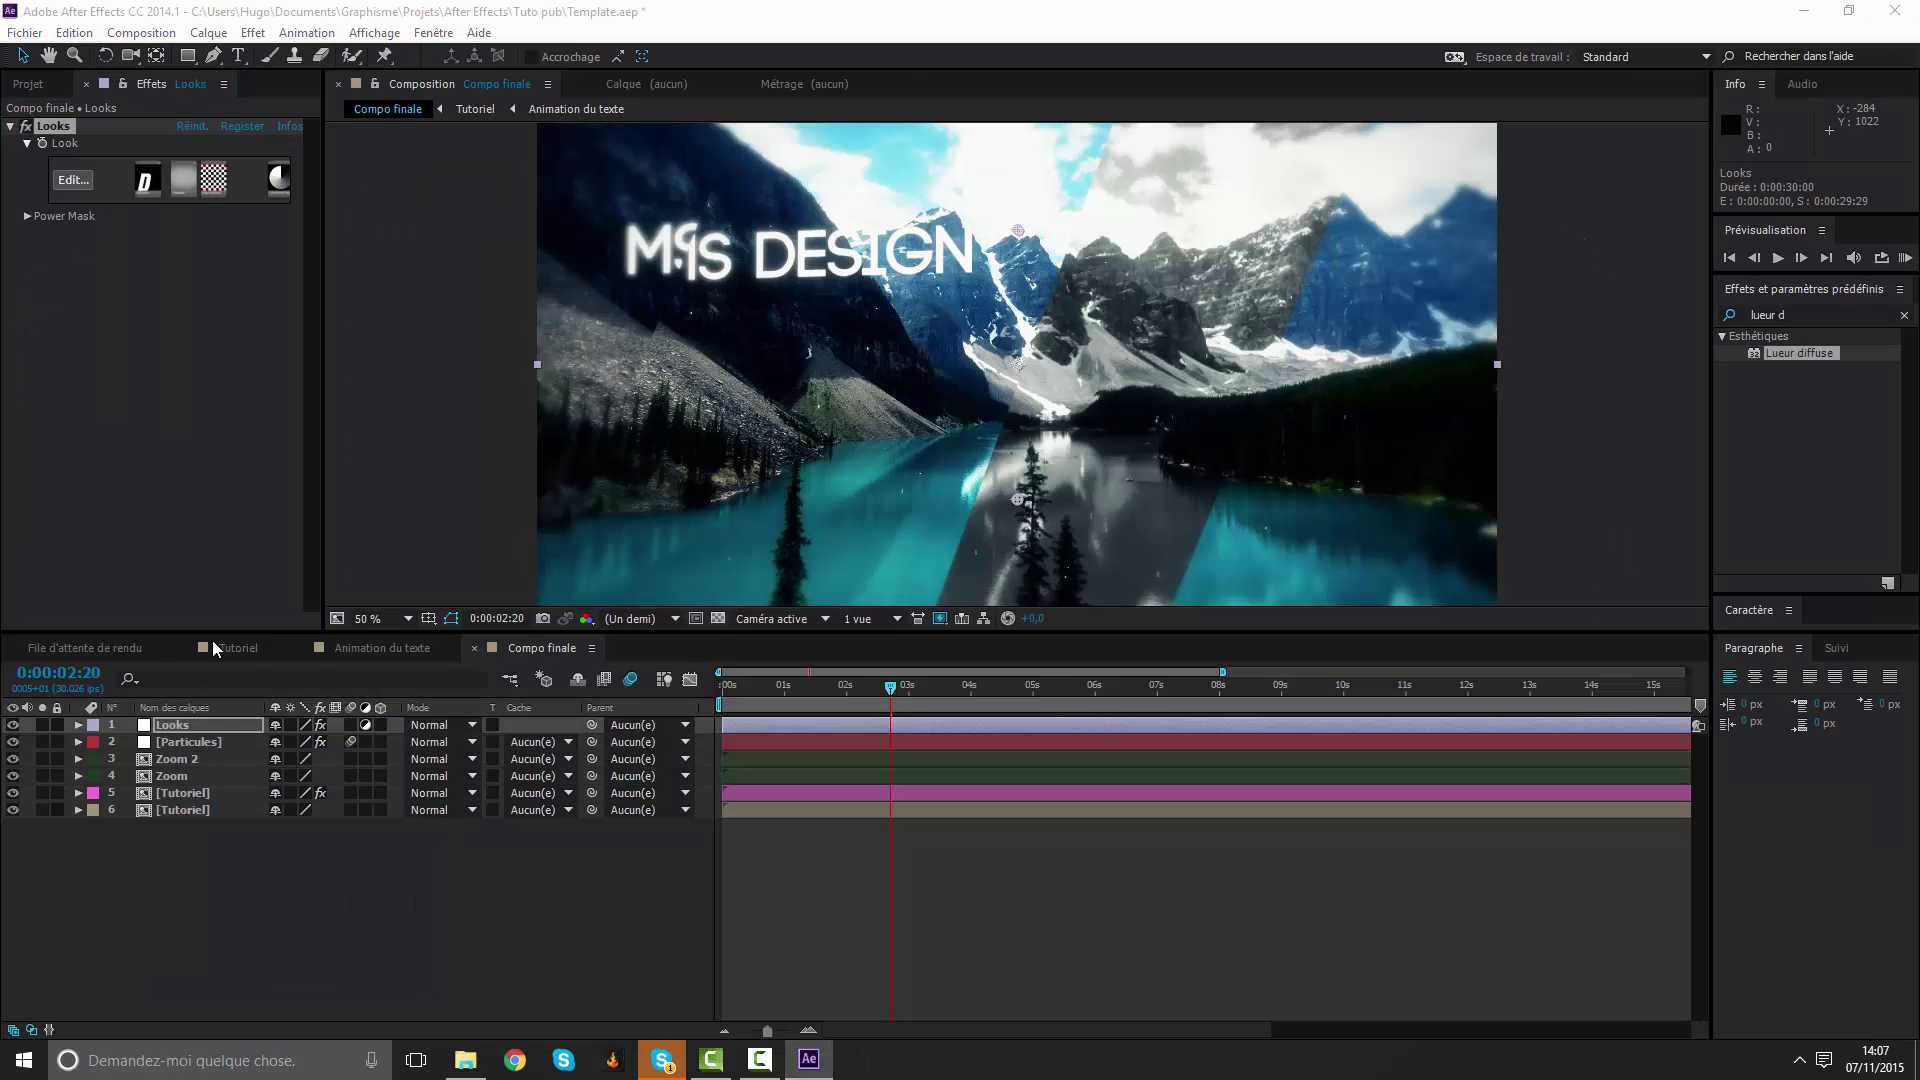
Toggle the Looks layer to compare the grade, rewind to 0:00:00:00, and enlarge the viewer.
{"action": "left_click", "coordinate": [12, 726]}
{"action": "left_click", "coordinate": [12, 726]}
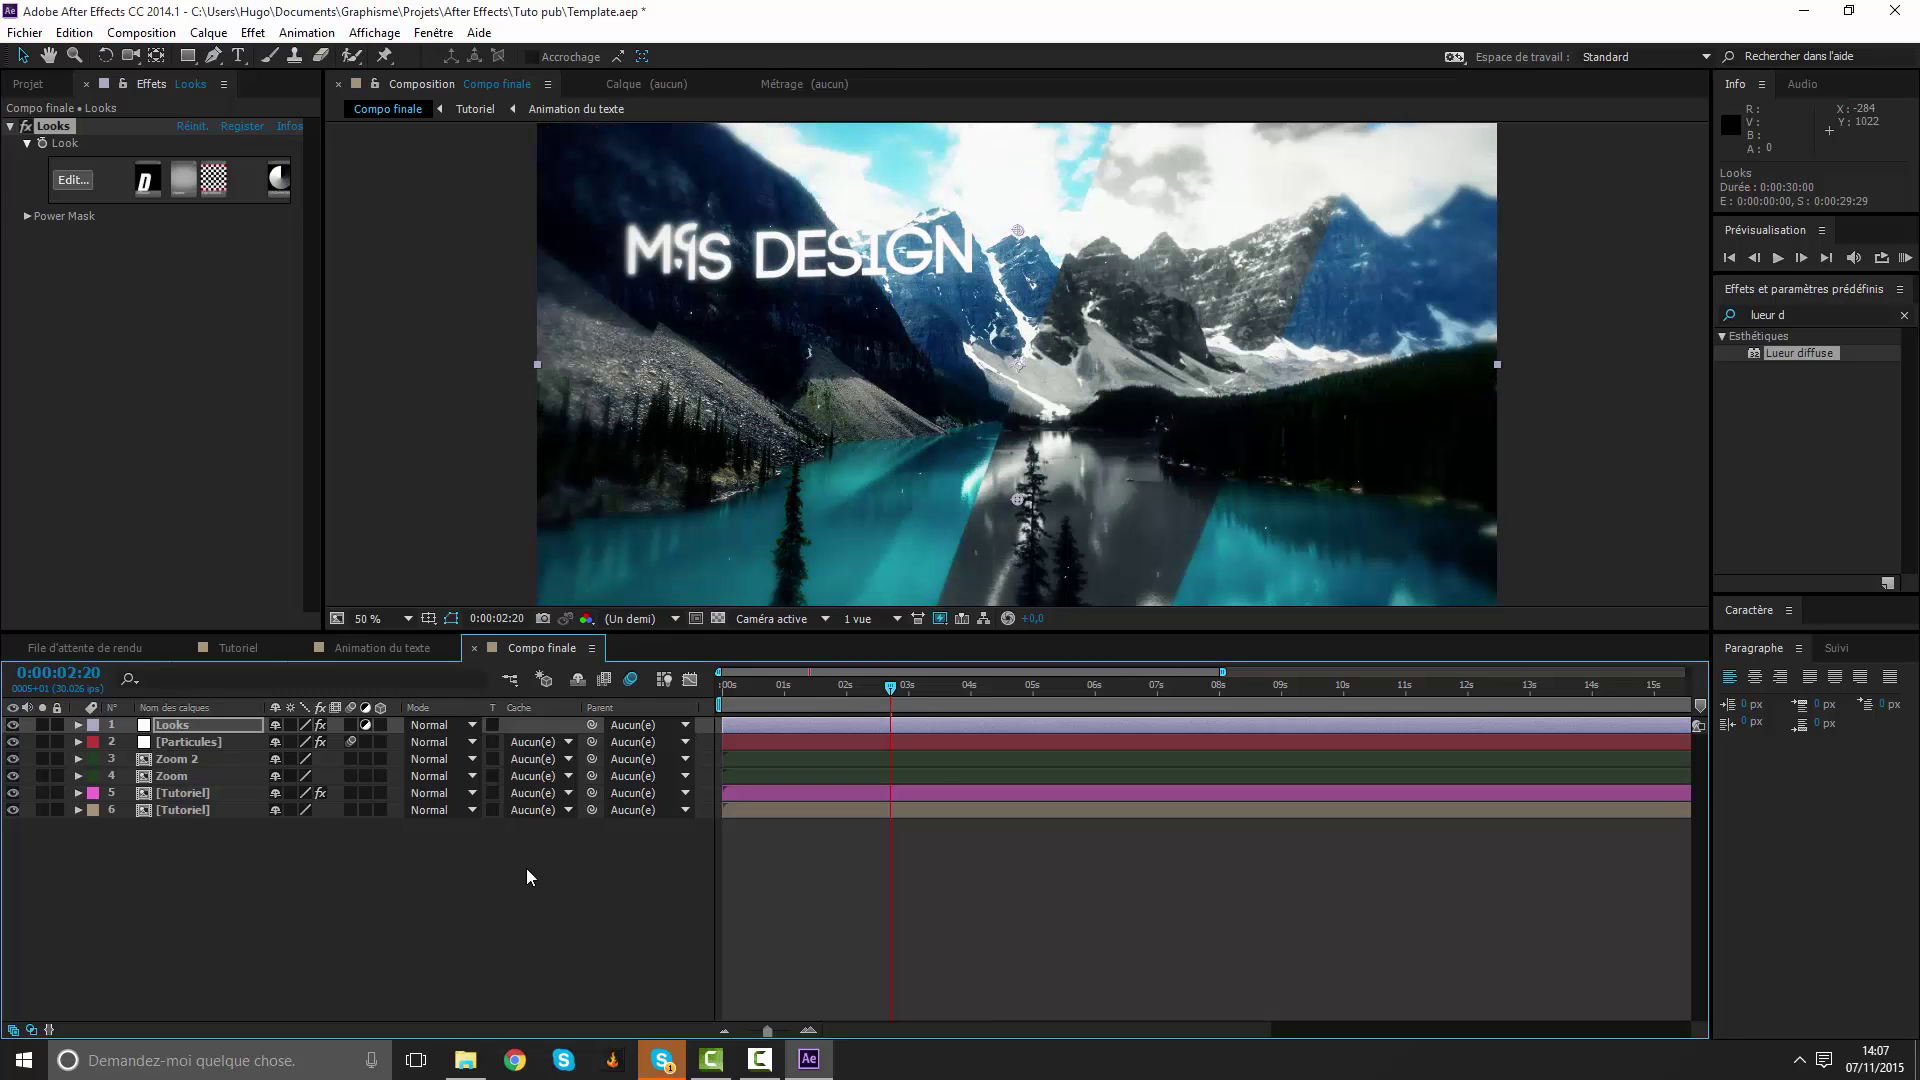
{"action": "left_click", "coordinate": [948, 960]}
{"action": "left_click_drag", "start_coordinate": [802, 706], "coordinate": [688, 704]}
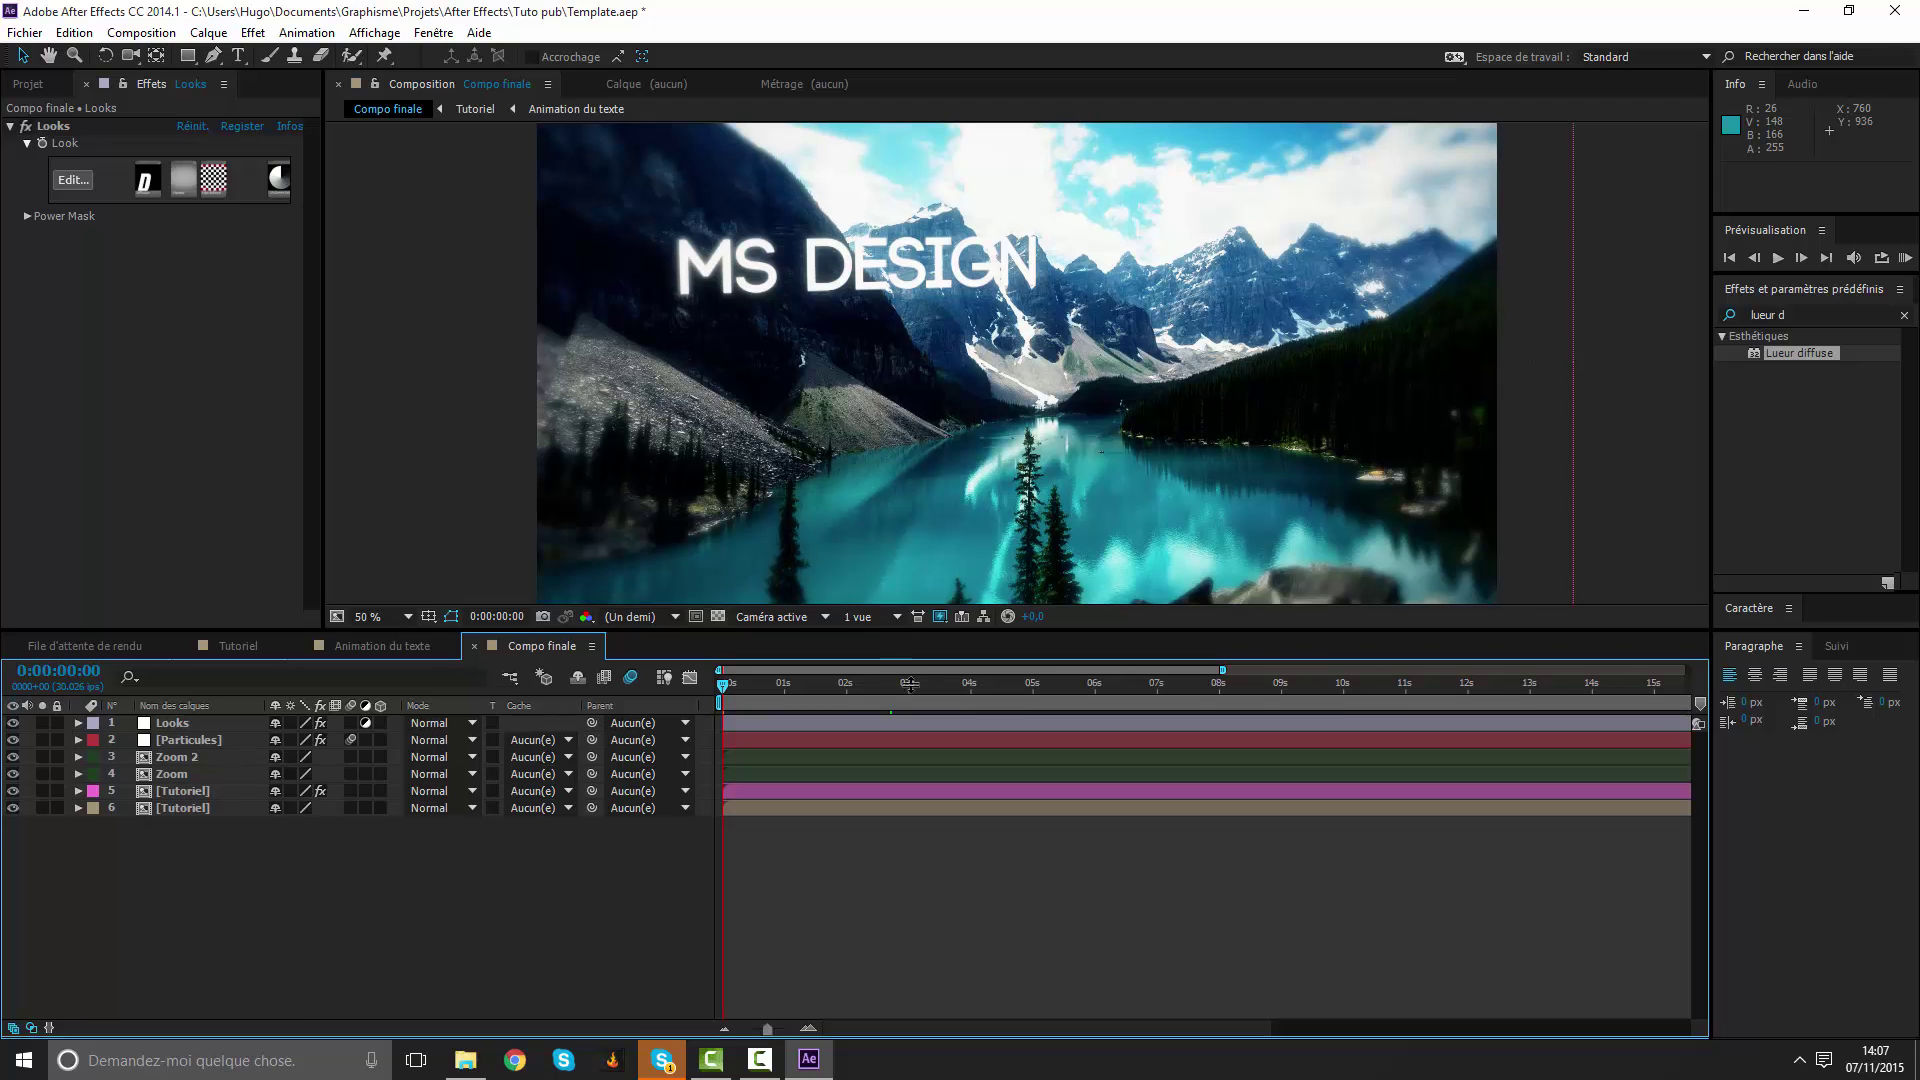
{"action": "left_click_drag", "start_coordinate": [890, 633], "coordinate": [939, 773]}
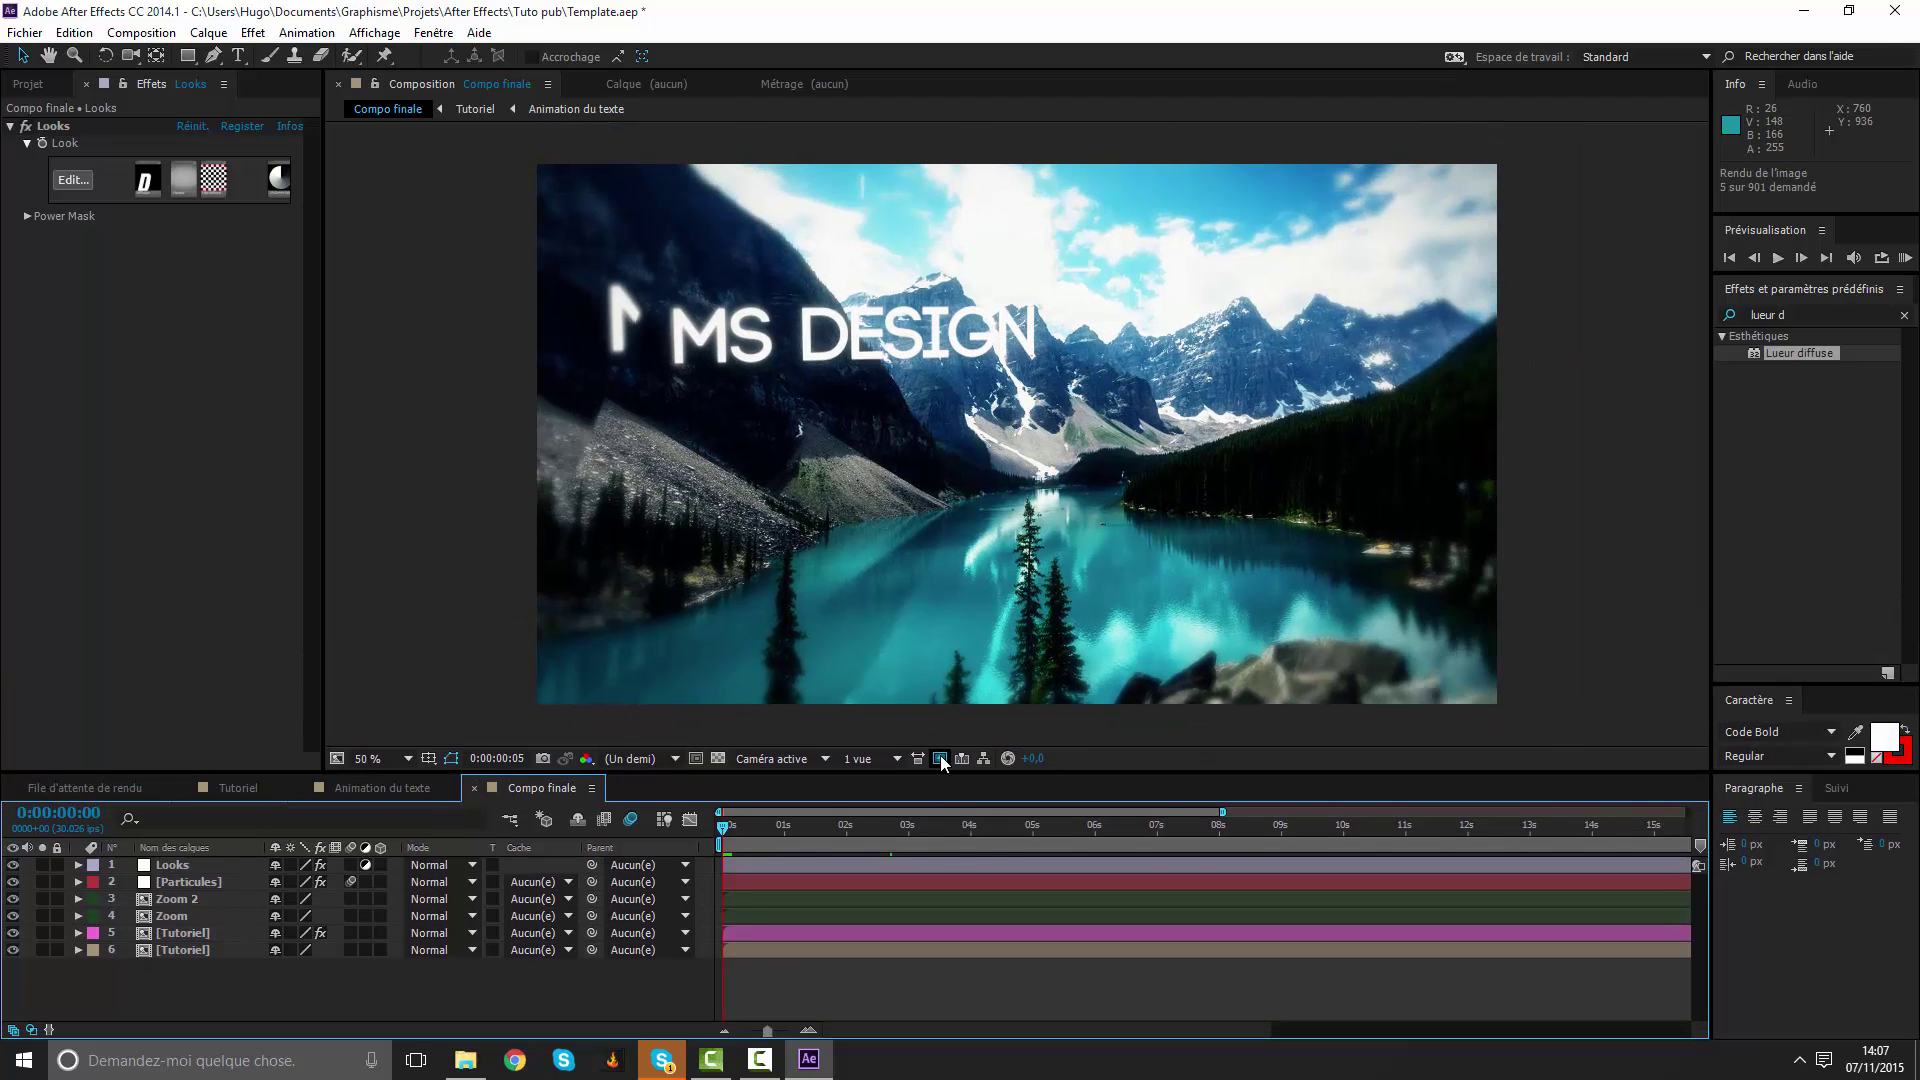
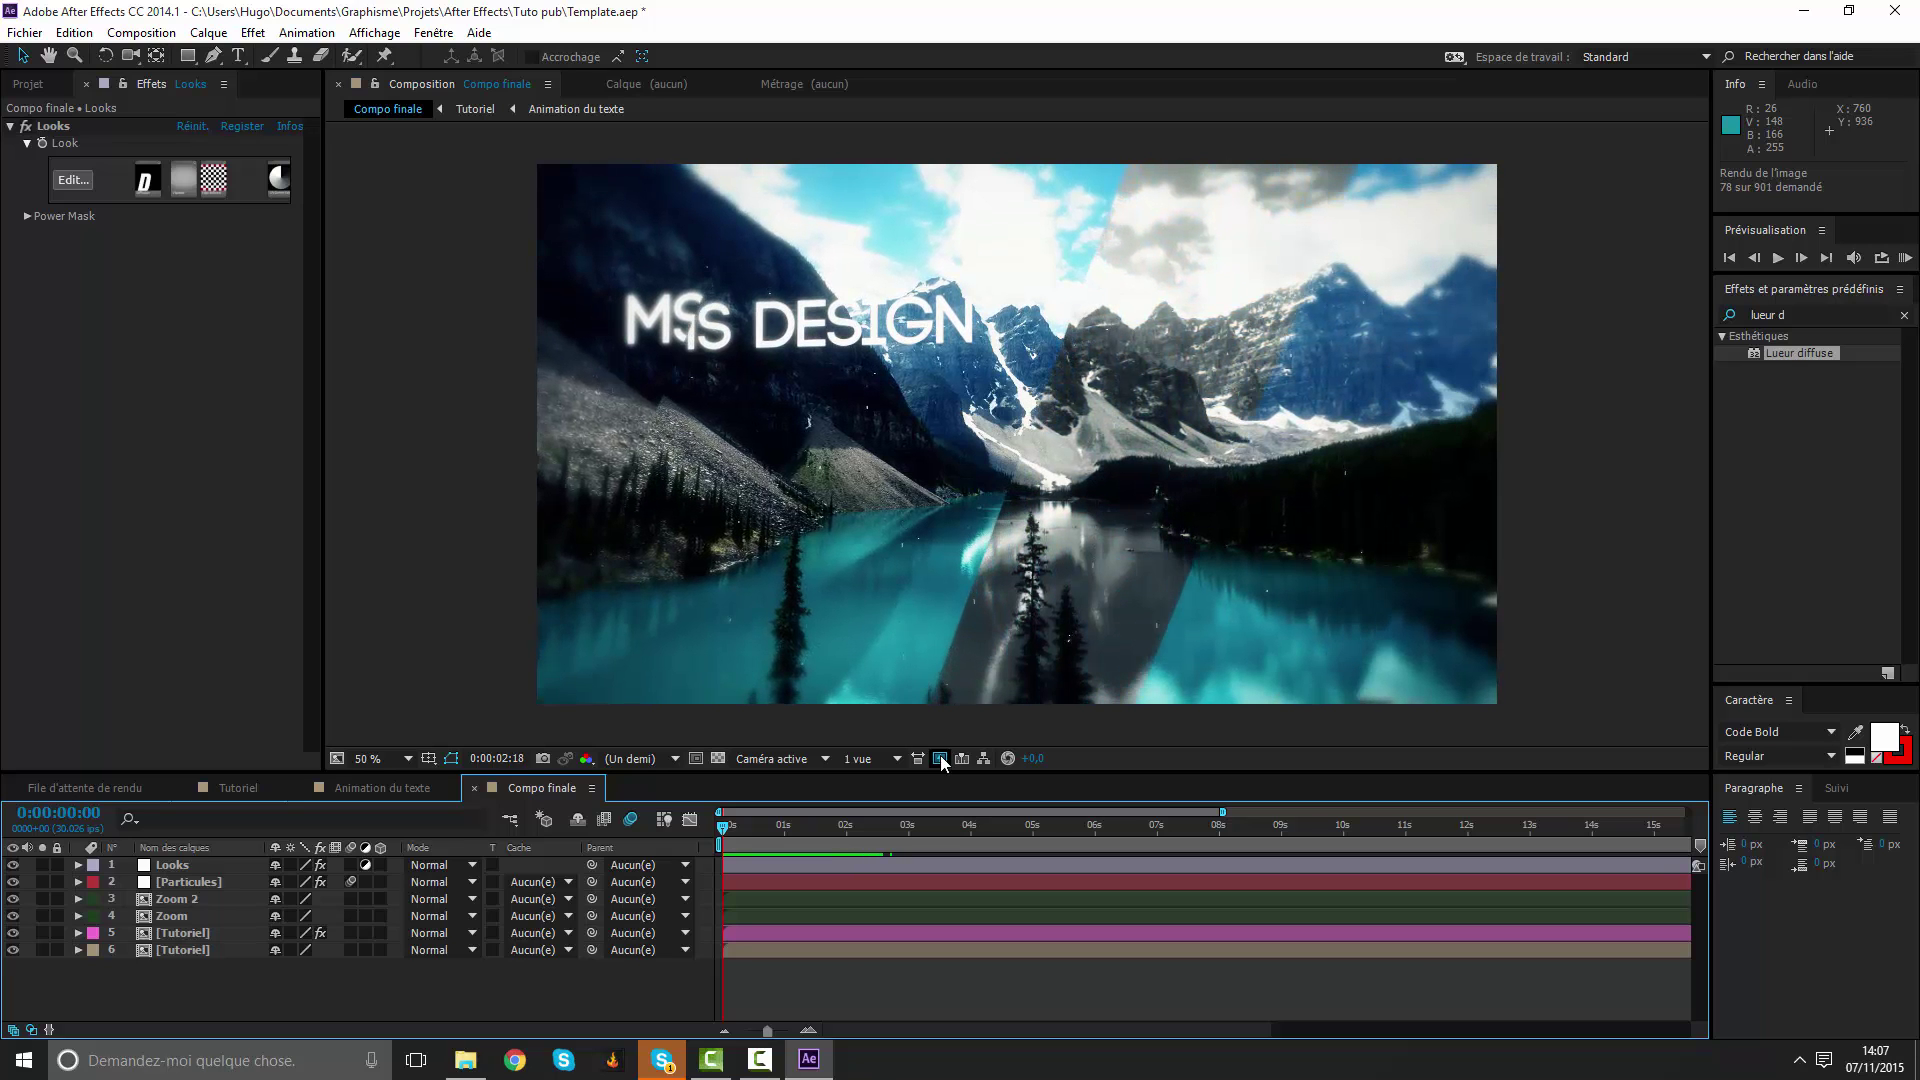
Play back the MS DESIGN title animation, then stop it near frame 20.
{"action": "key", "text": "space"}
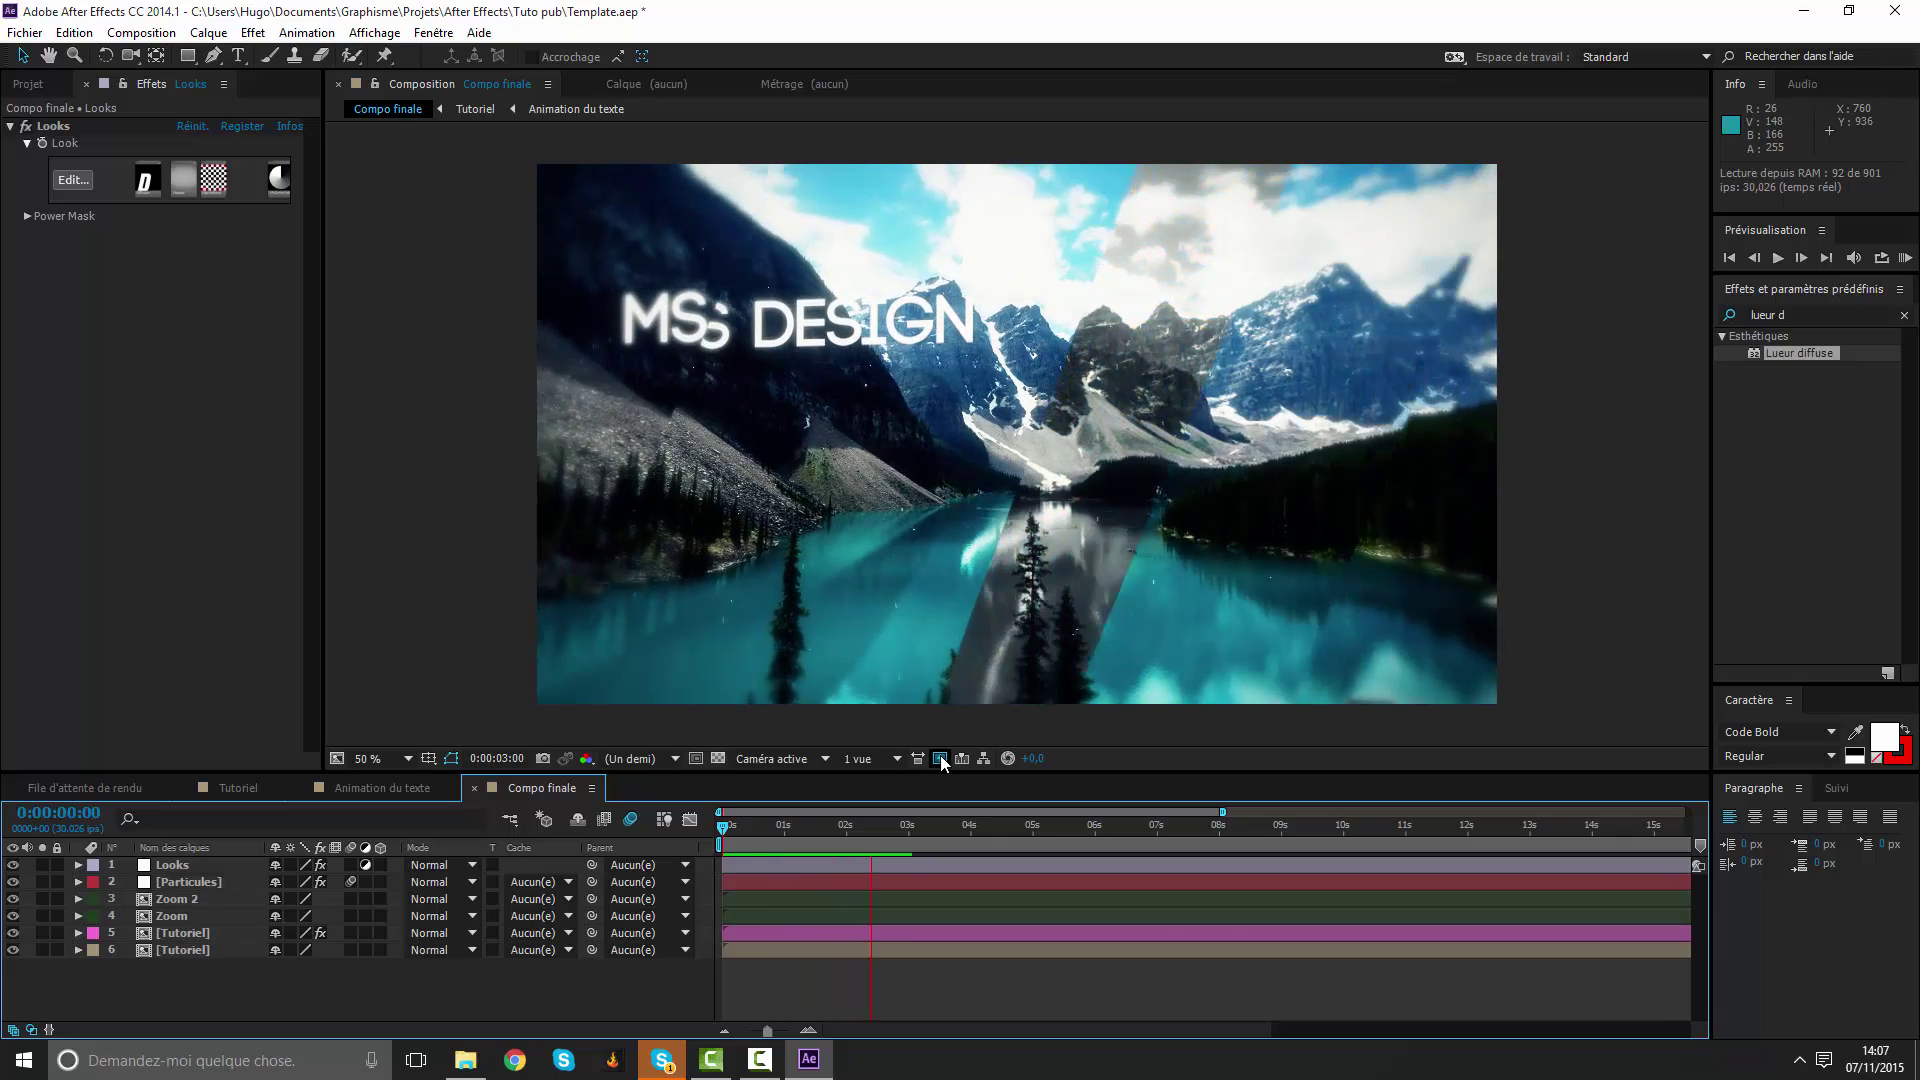
{"action": "left_click_drag", "start_coordinate": [874, 828], "coordinate": [765, 832]}
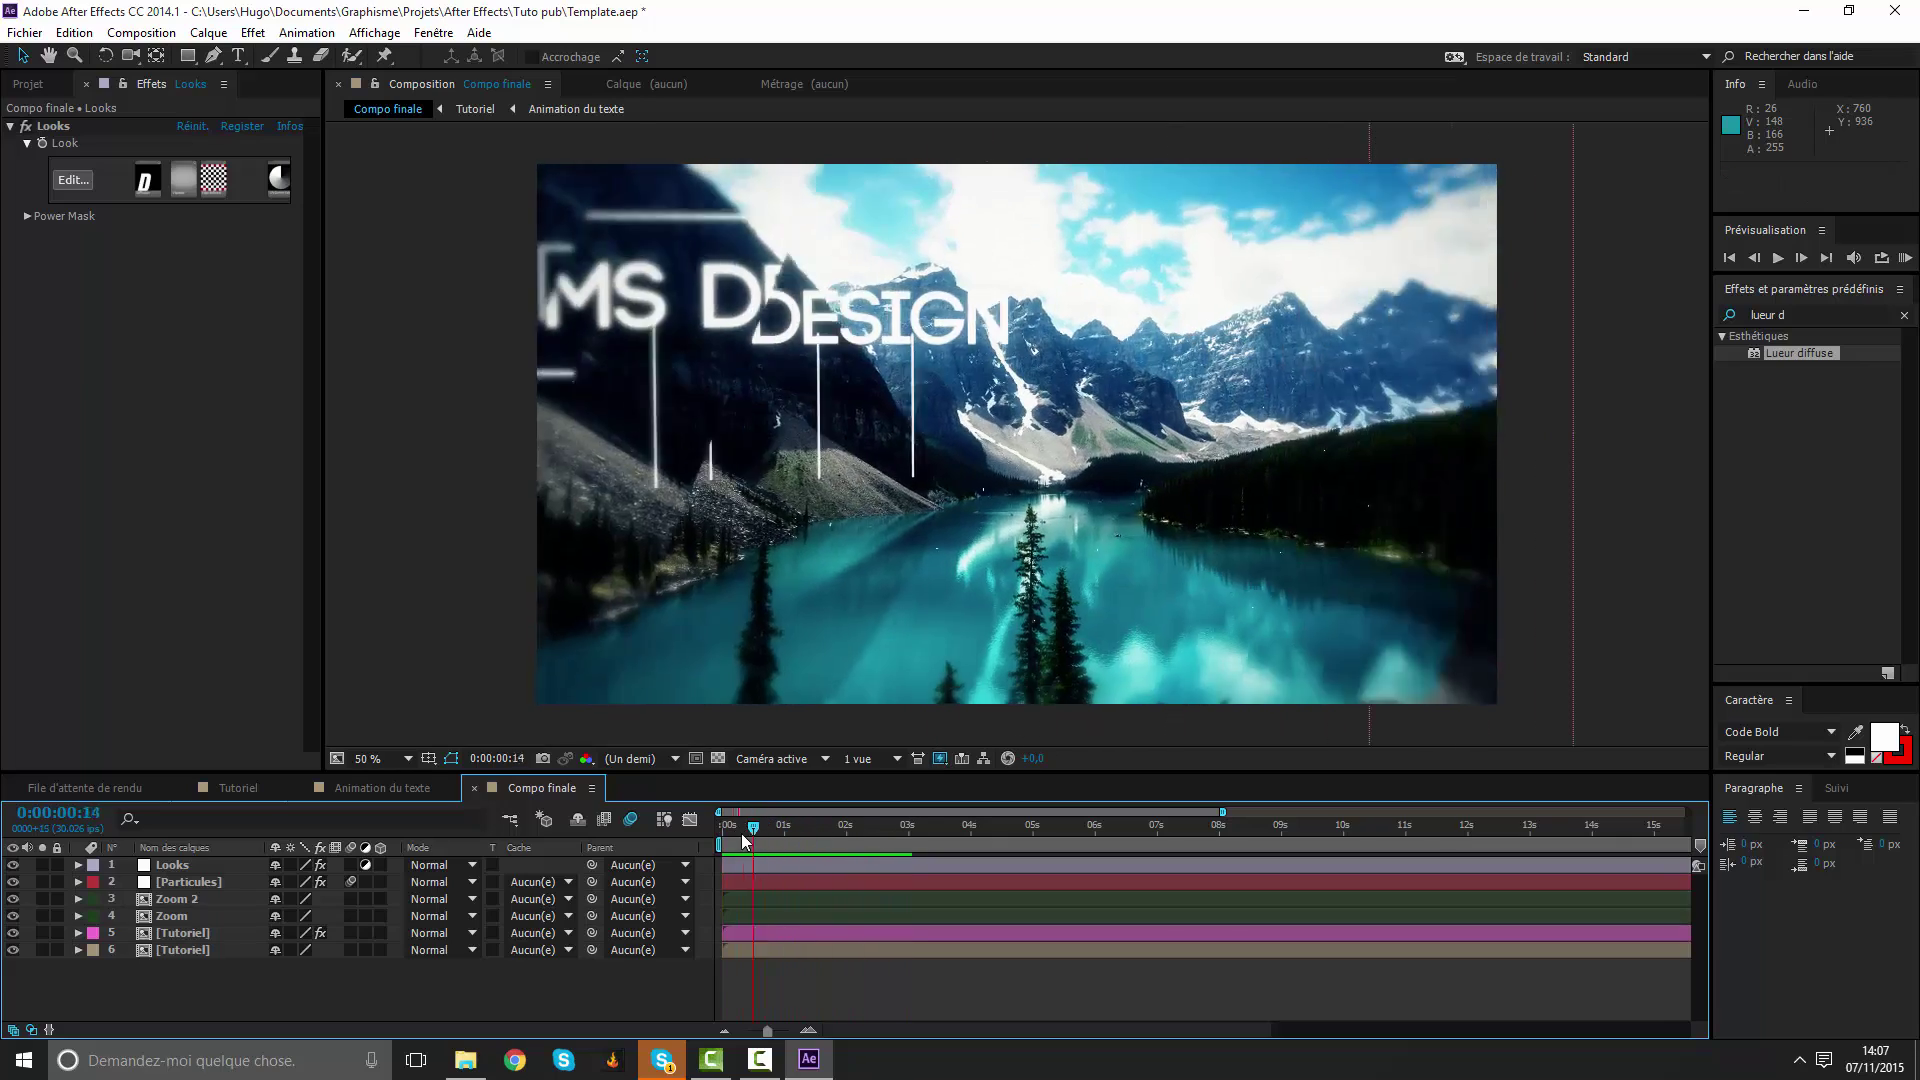
Create a new white solid layer named OF.
{"action": "right_click", "coordinate": [765, 990]}
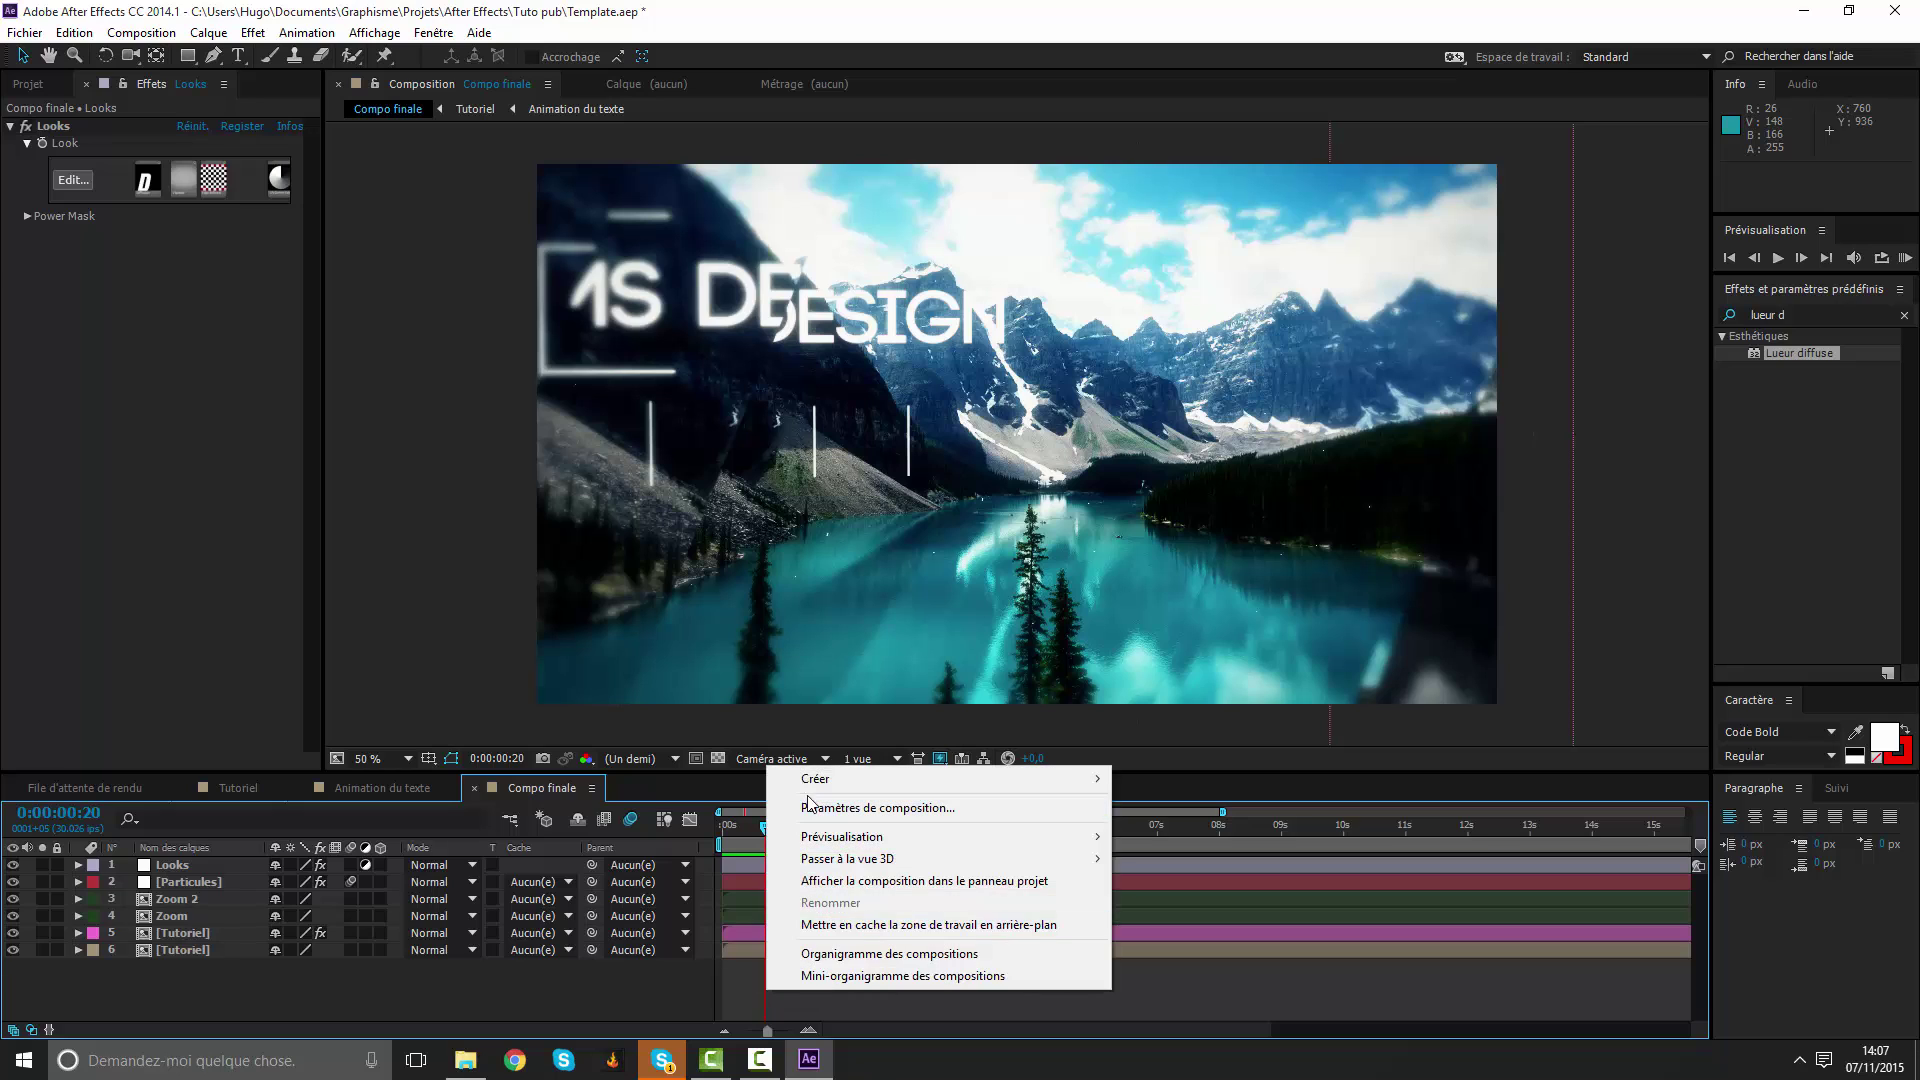
{"action": "mouse_move", "coordinate": [900, 779]}
{"action": "left_click", "coordinate": [1184, 828]}
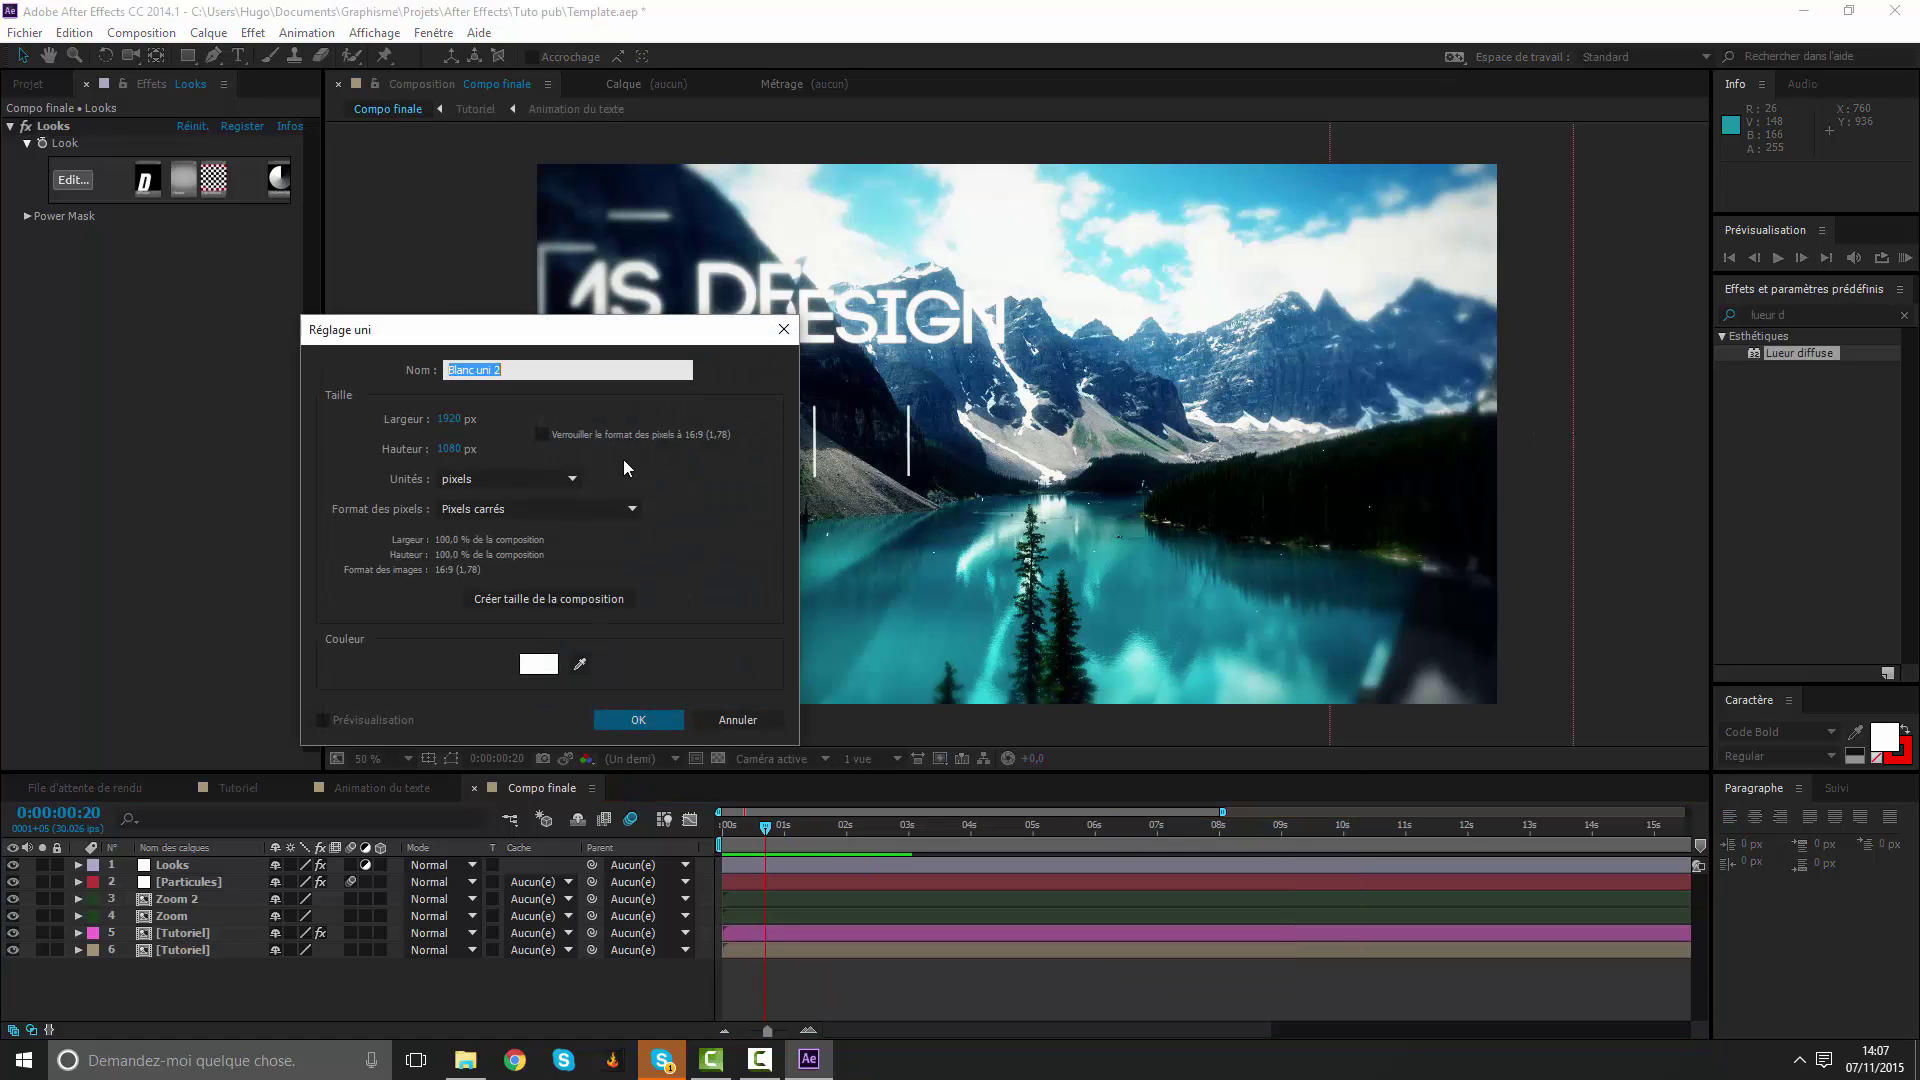
{"action": "type", "text": "OF"}
{"action": "key", "text": "Return"}
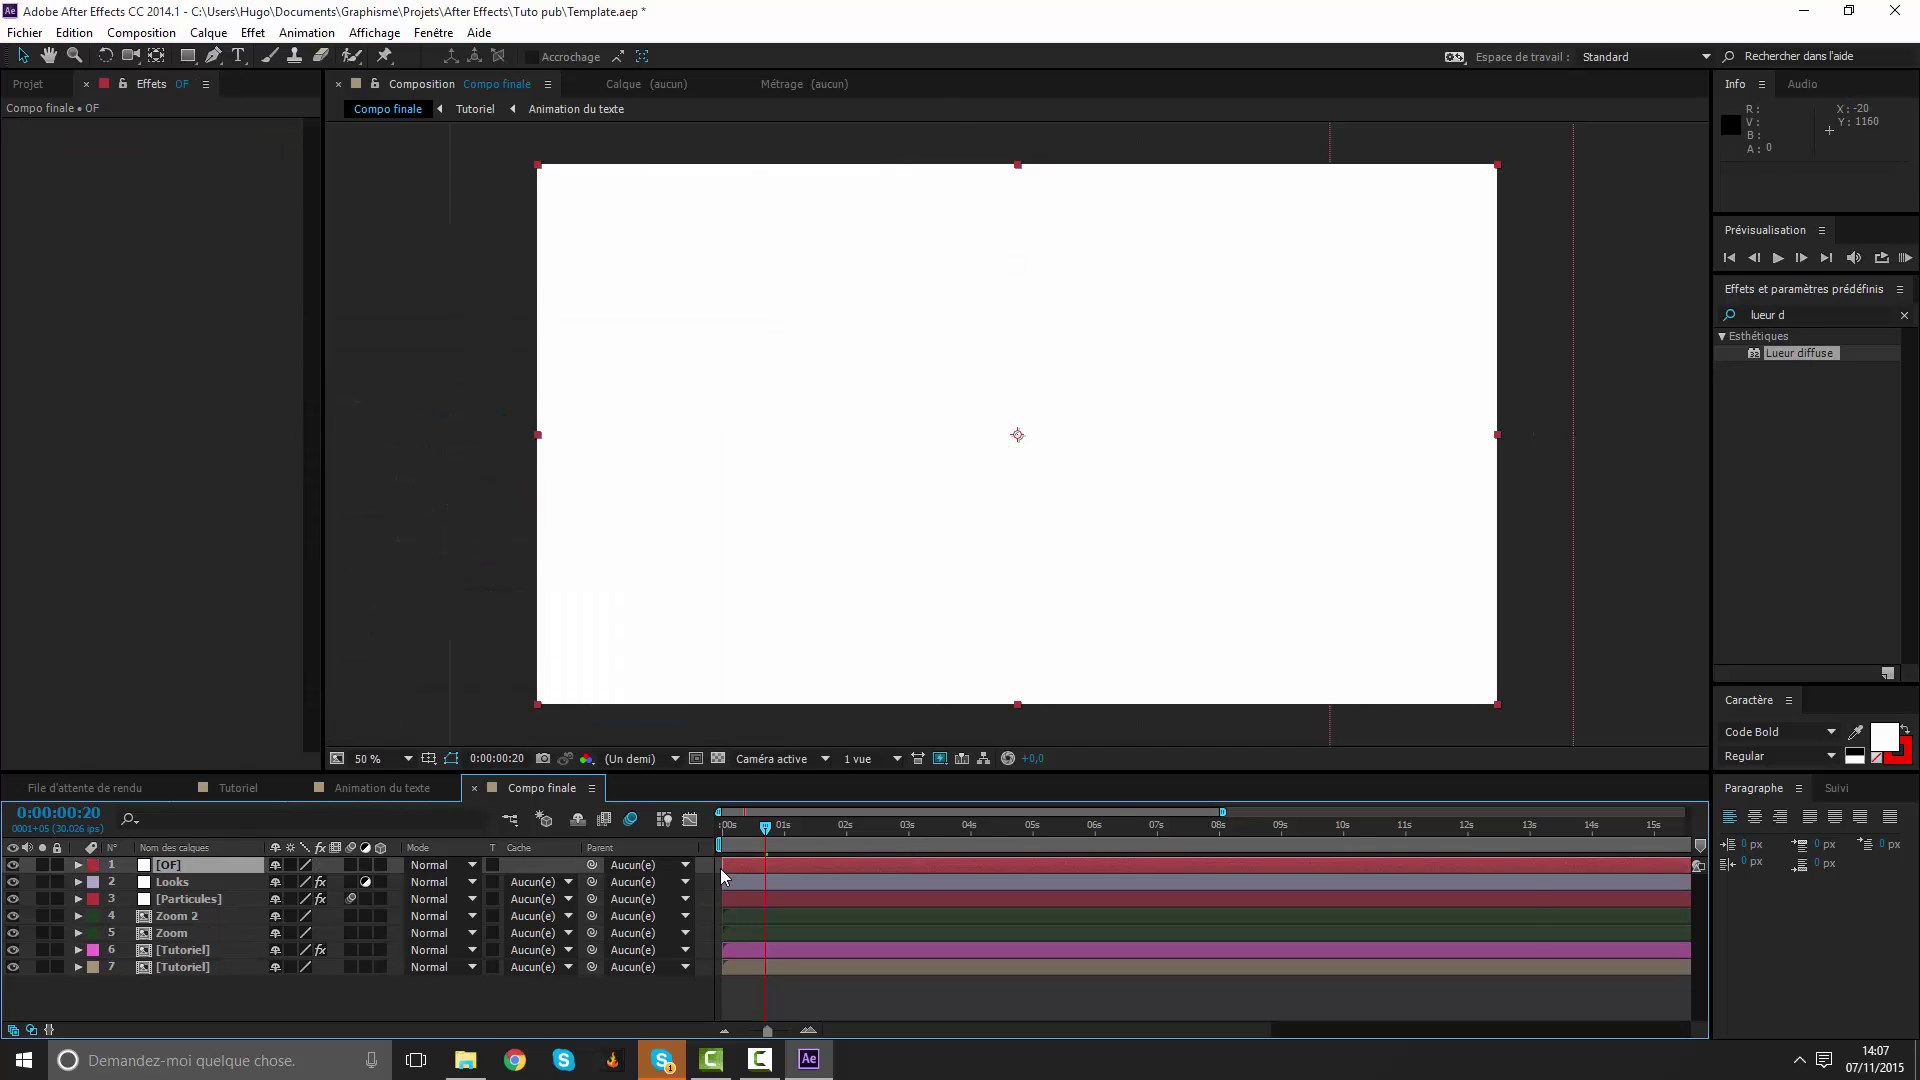
Apply Video Copilot Optical Flares to OF, set Render Mode to On Transparent, and open Options.
{"action": "right_click", "coordinate": [759, 874]}
{"action": "mouse_move", "coordinate": [950, 367]}
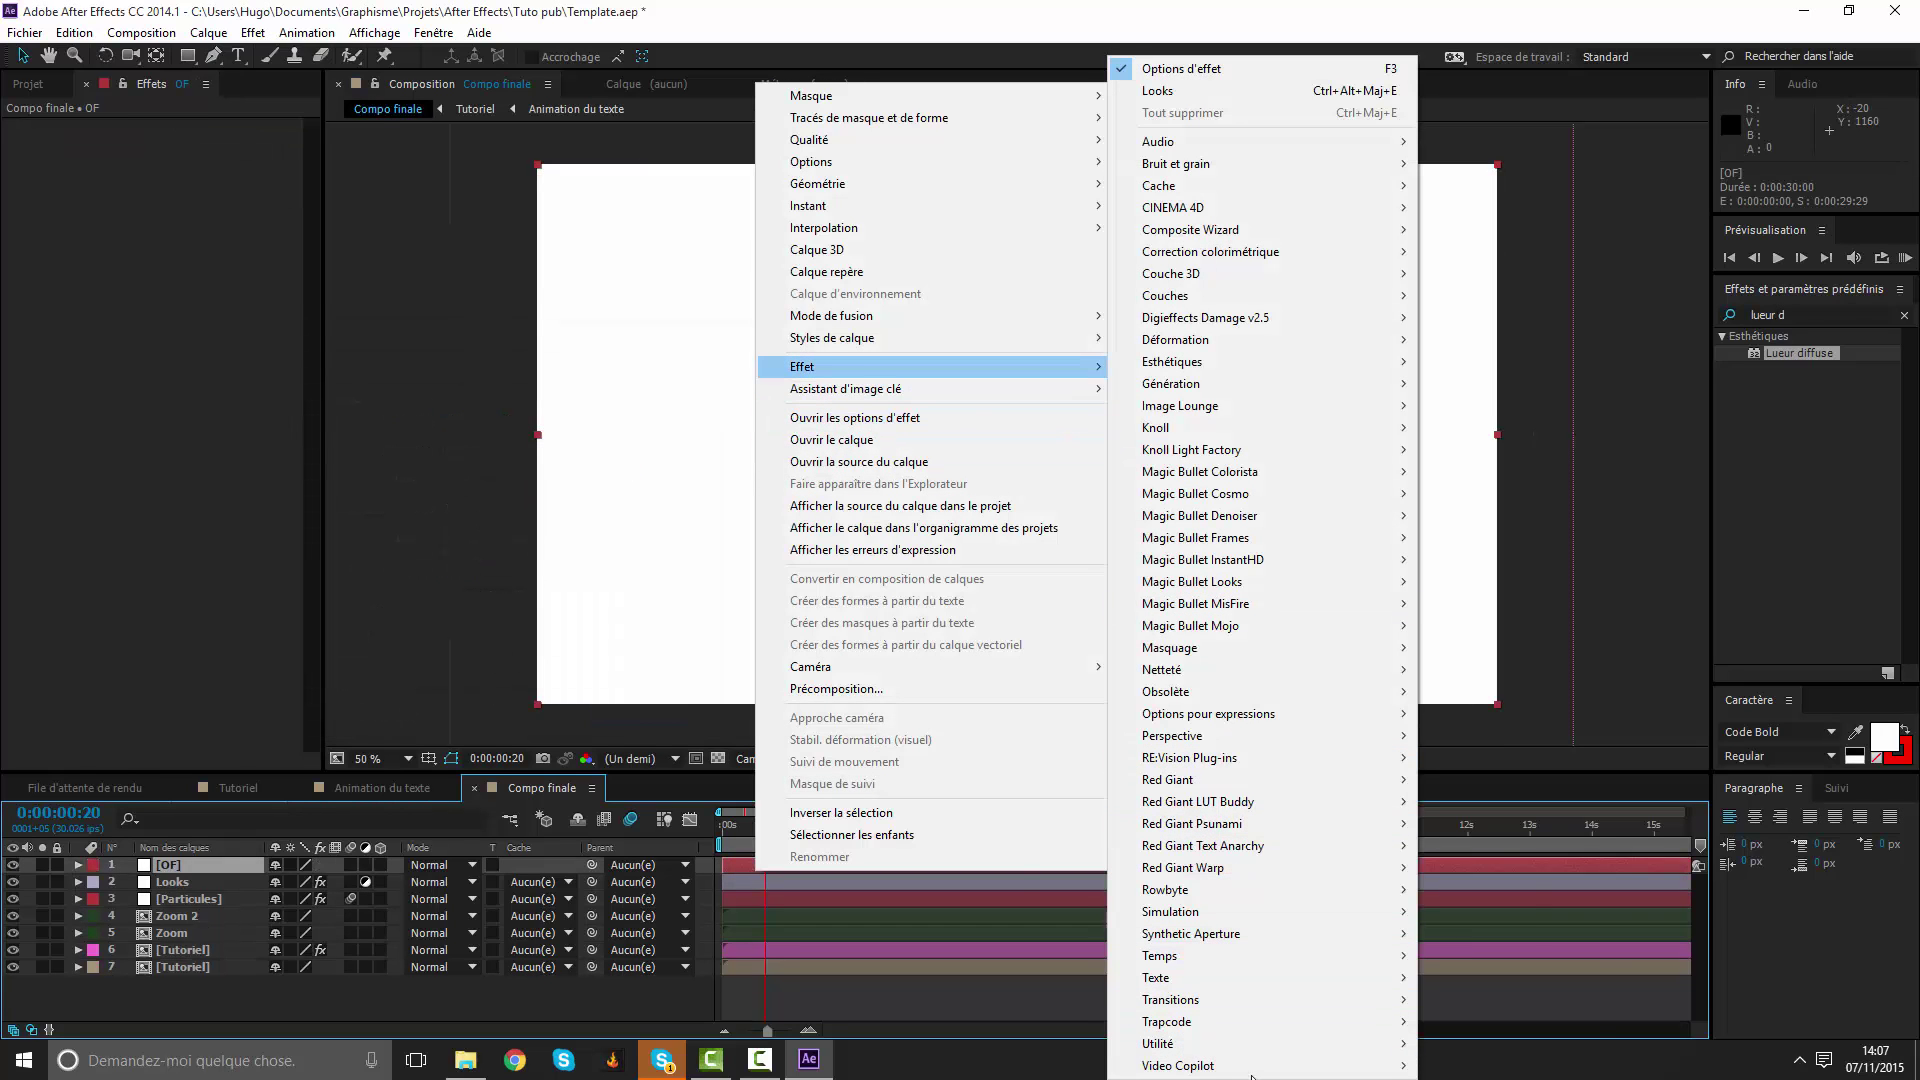
{"action": "mouse_move", "coordinate": [1260, 1066]}
{"action": "left_click", "coordinate": [1470, 1043]}
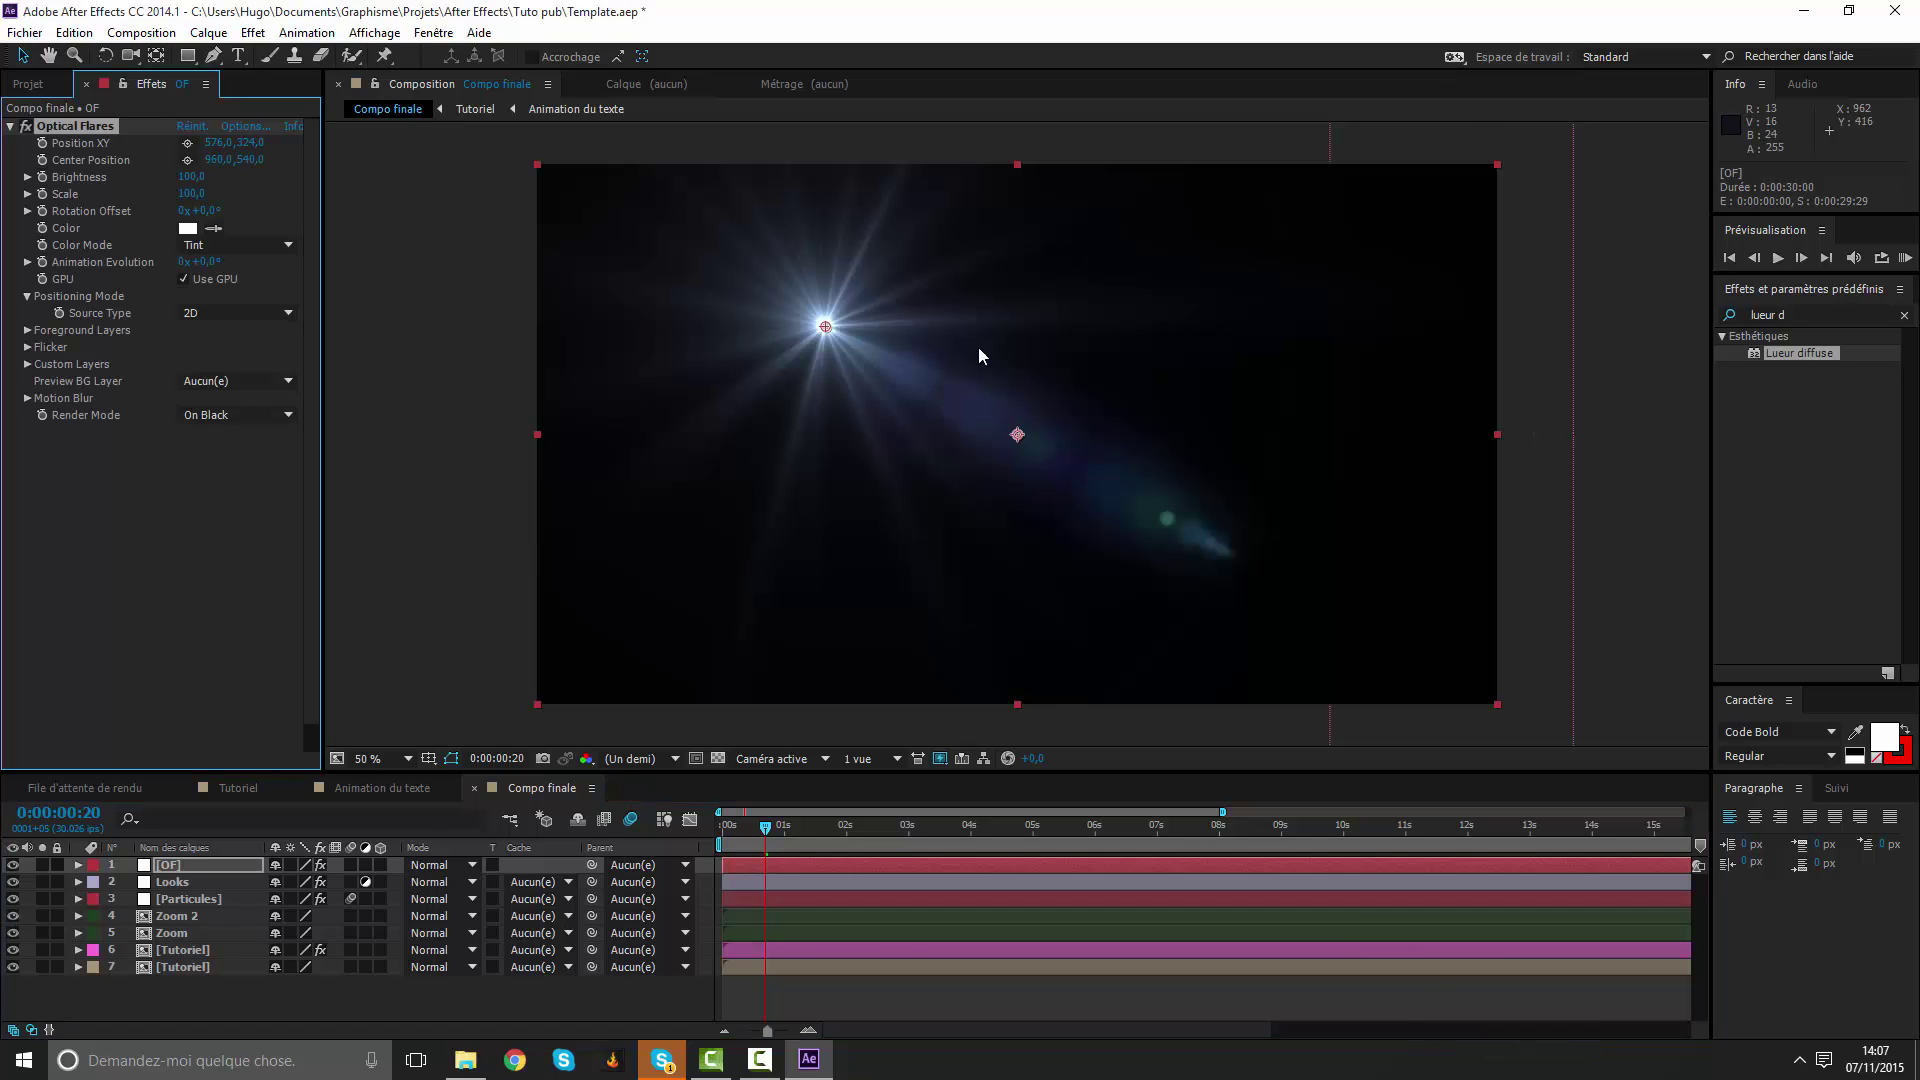
{"action": "left_click", "coordinate": [237, 414]}
{"action": "left_click", "coordinate": [230, 454]}
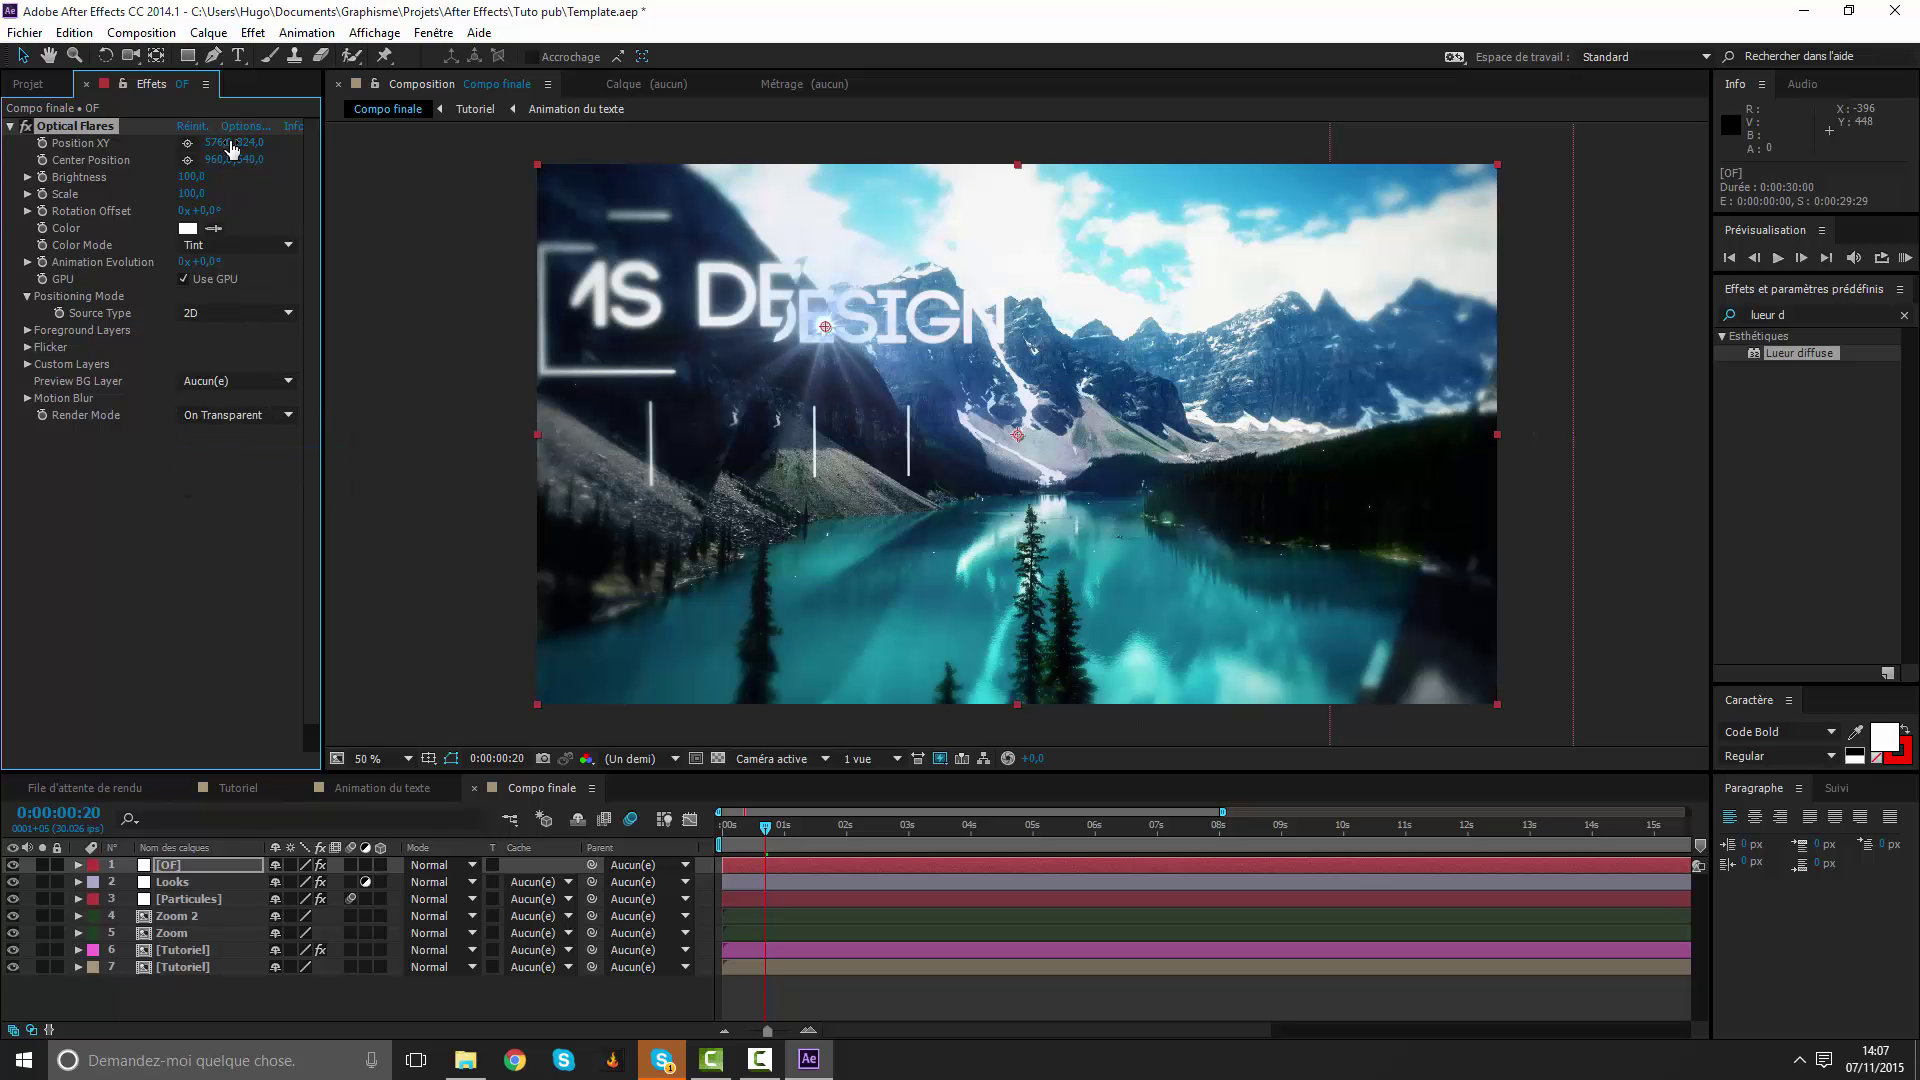
{"action": "left_click", "coordinate": [246, 127]}
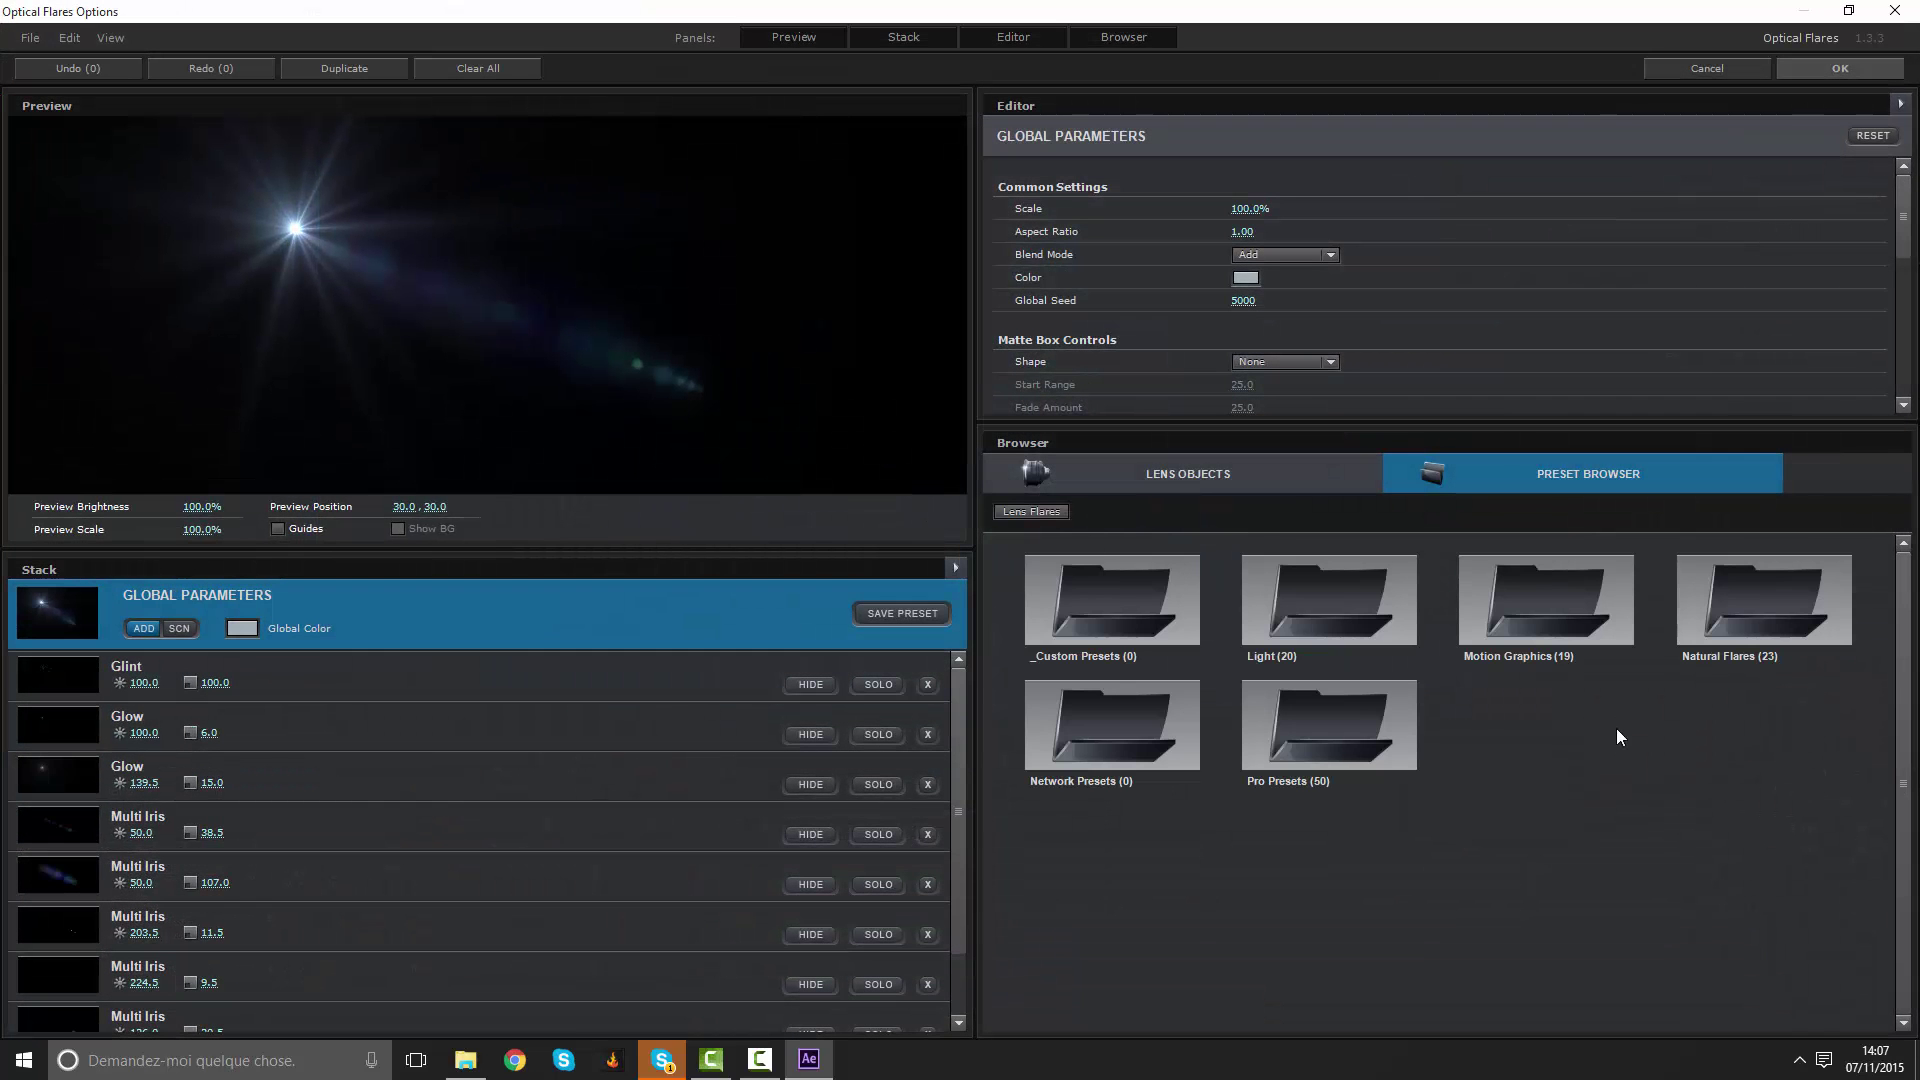
Load the Motion Graphics Cool Flare preset, delete its Glow 177.0 element, and raise the flare.
{"action": "left_click", "coordinate": [1557, 598]}
{"action": "left_click", "coordinate": [1298, 714]}
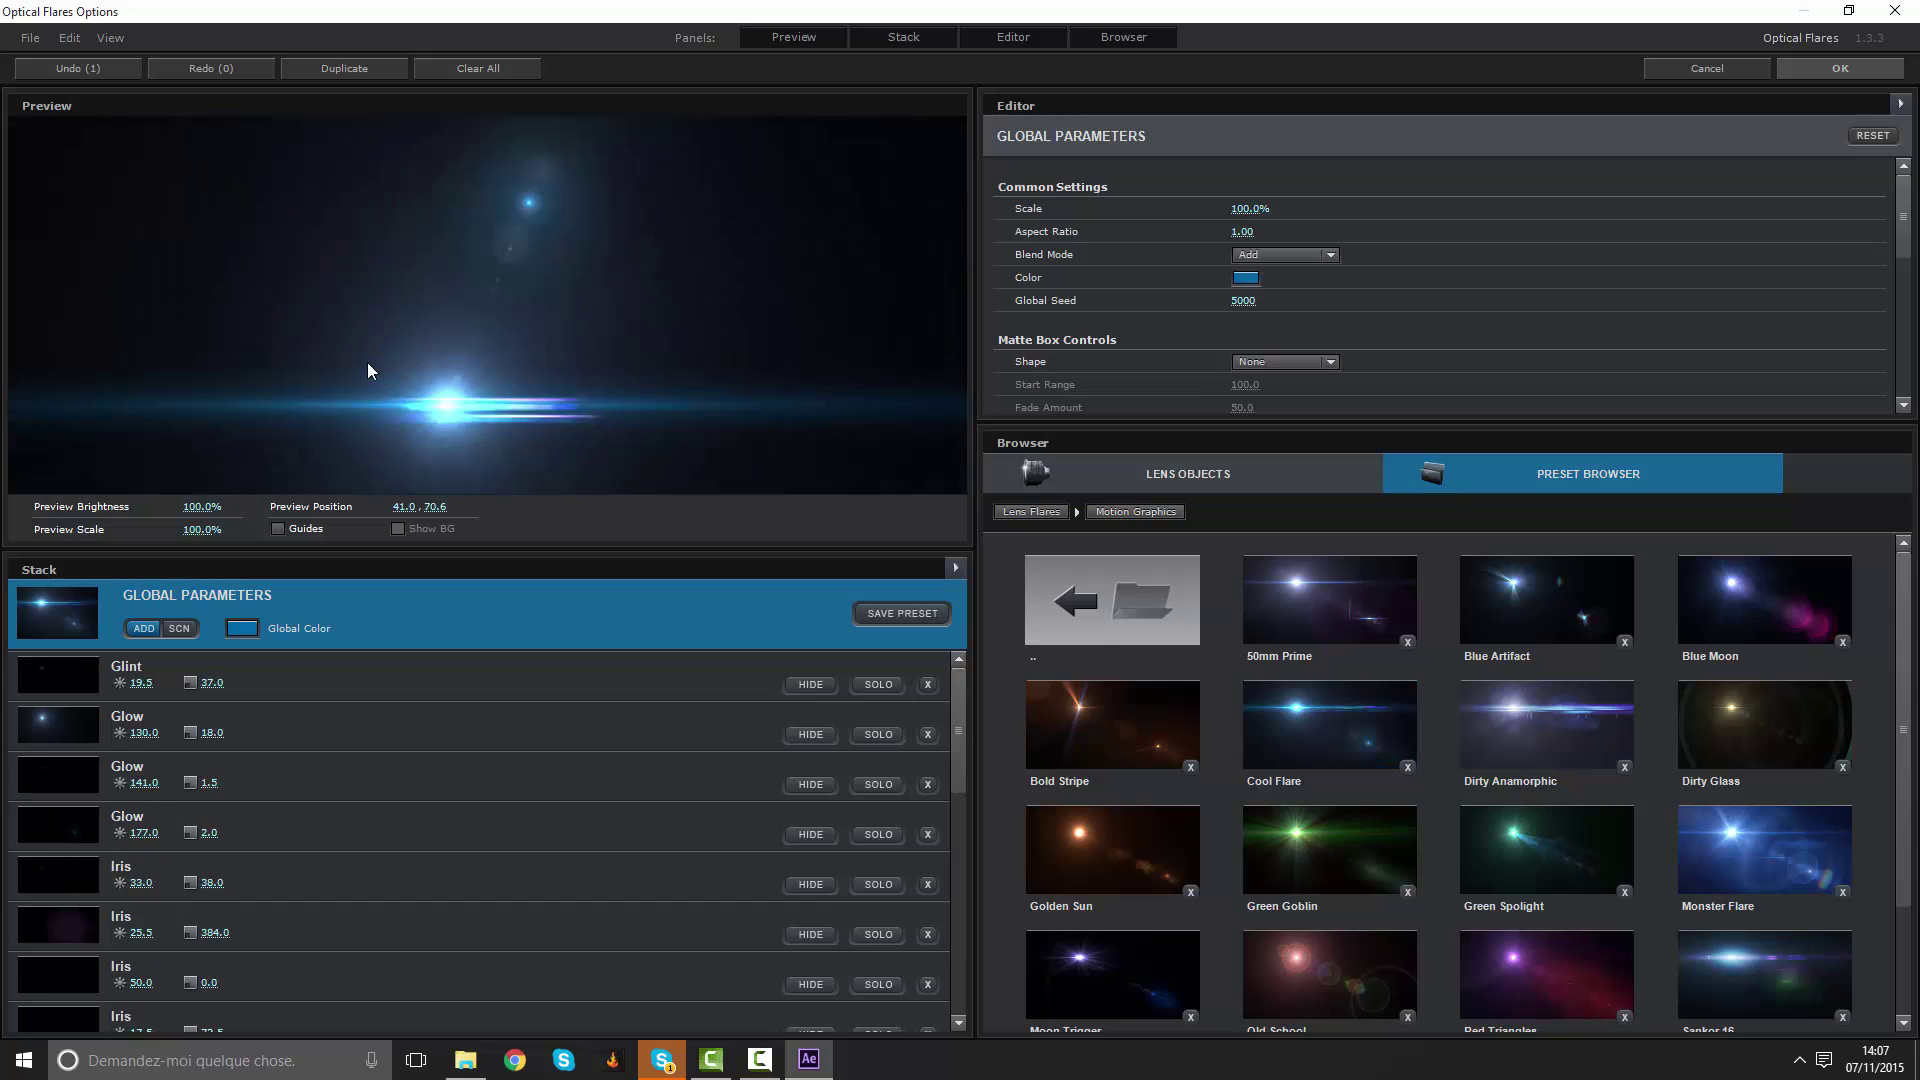
{"action": "left_click_drag", "start_coordinate": [368, 371], "coordinate": [313, 182]}
{"action": "left_click", "coordinate": [317, 820]}
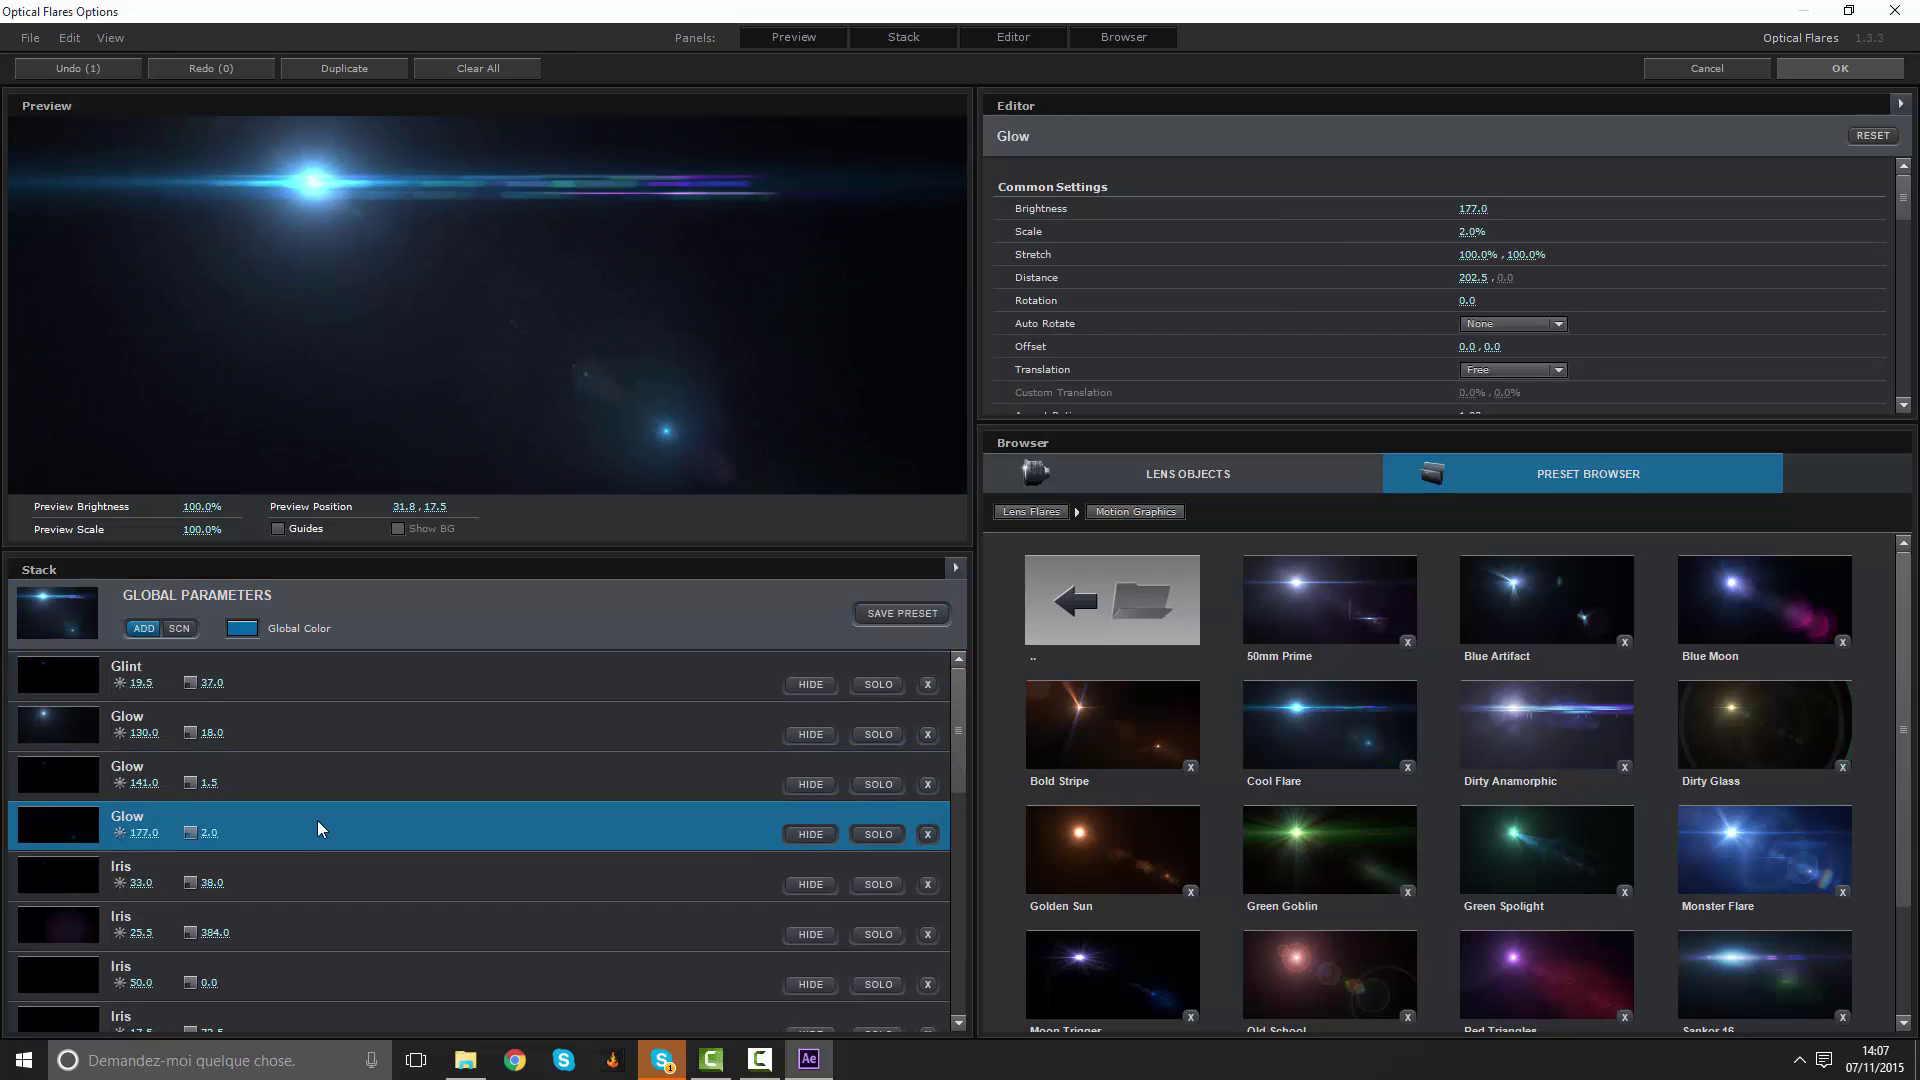
{"action": "key", "text": "Delete"}
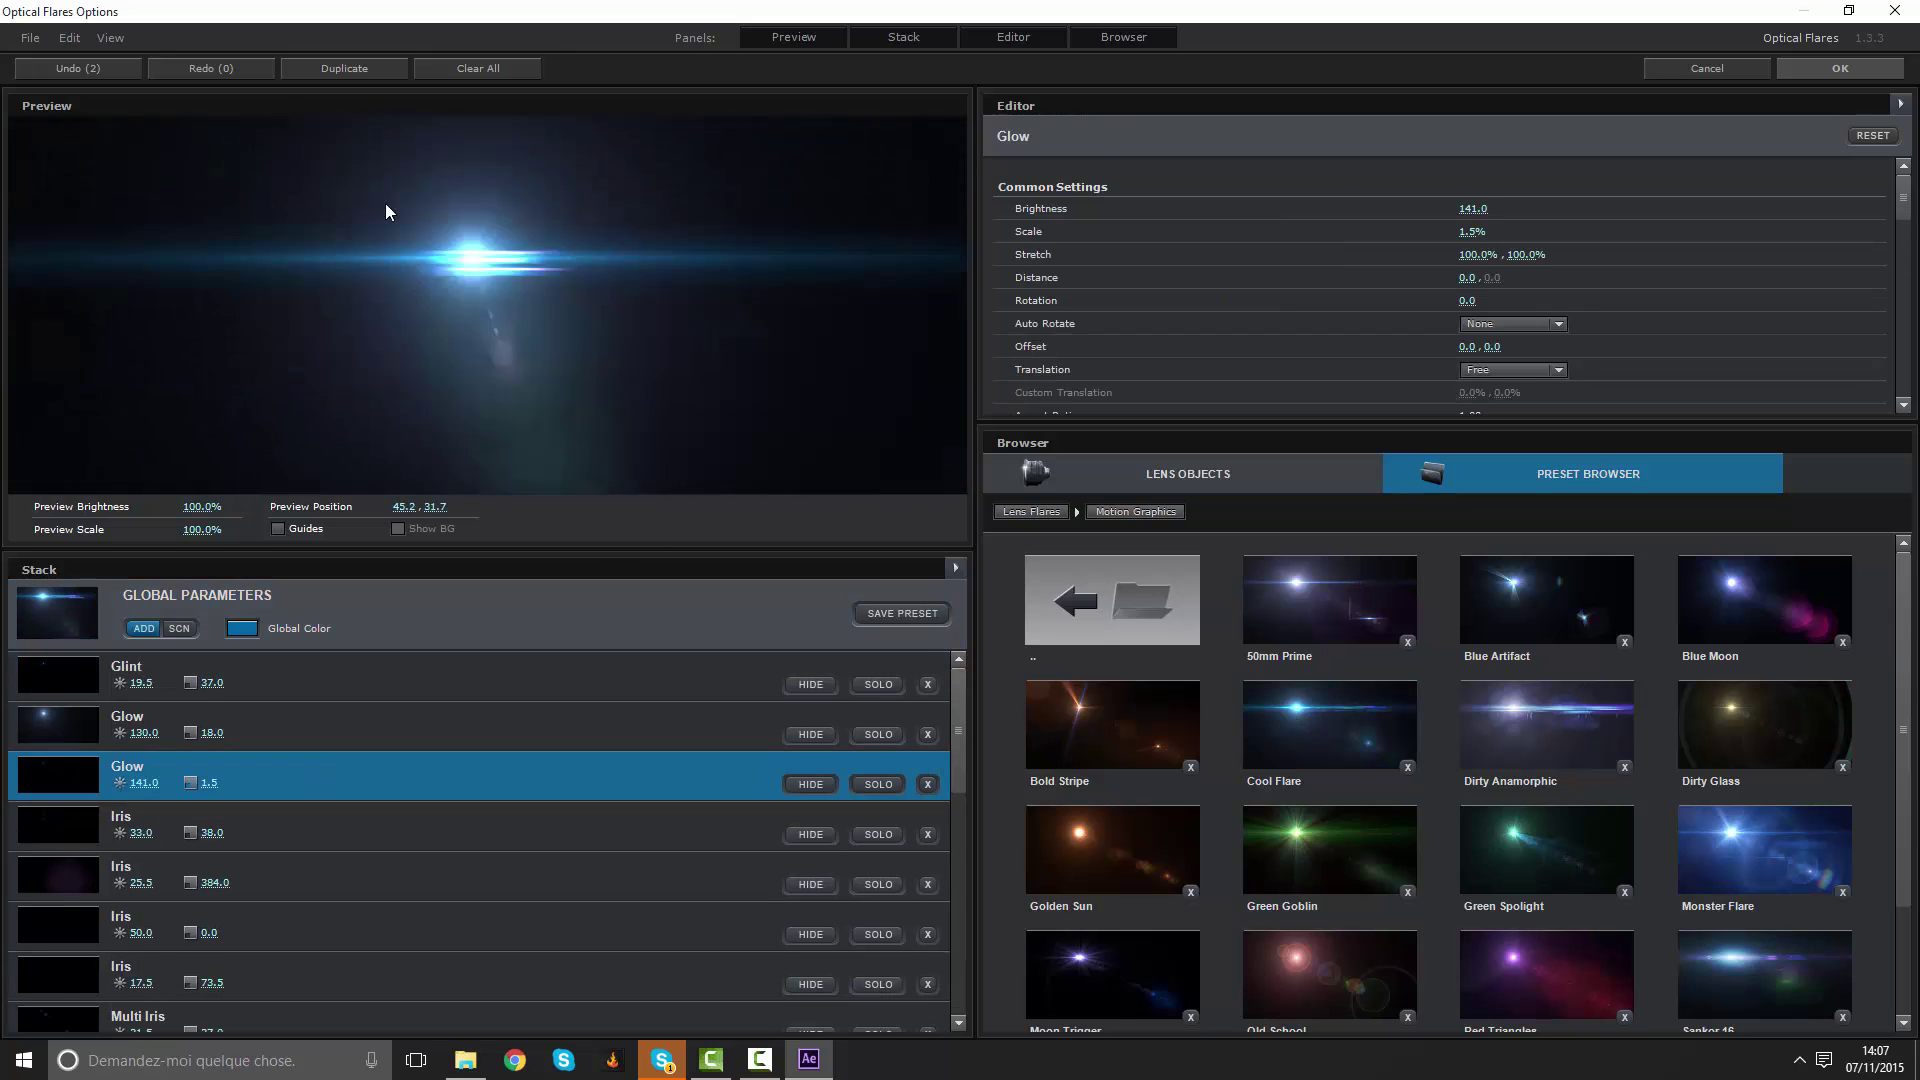
{"action": "mouse_move", "coordinate": [579, 377]}
{"action": "left_mouse_down"}
{"action": "mouse_move", "coordinate": [621, 374]}
{"action": "mouse_move", "coordinate": [368, 225]}
{"action": "left_mouse_up"}
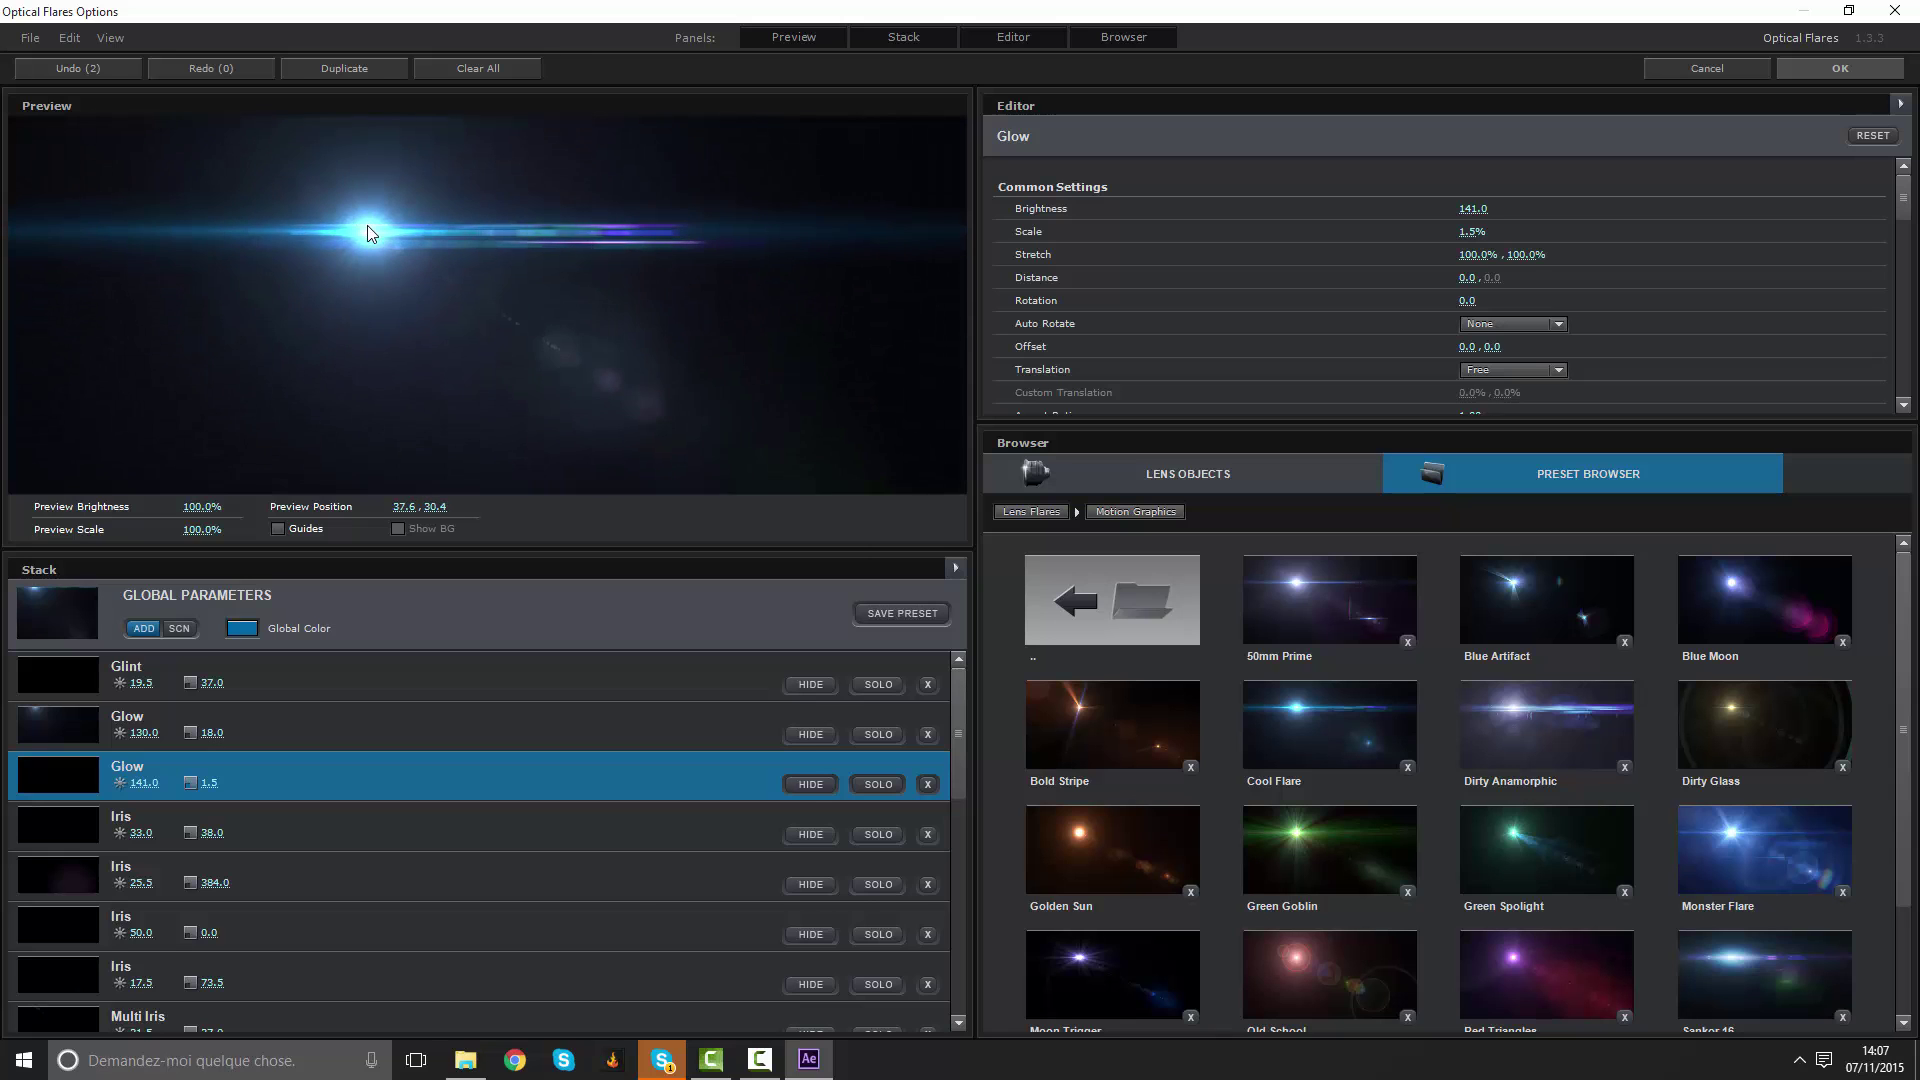
Delete three stack elements, starting with an Iris, from the flare.
{"action": "scroll", "coordinate": [368, 820], "scroll_direction": "down", "scroll_amount": 3}
{"action": "left_click", "coordinate": [368, 832]}
{"action": "key", "text": "Delete"}
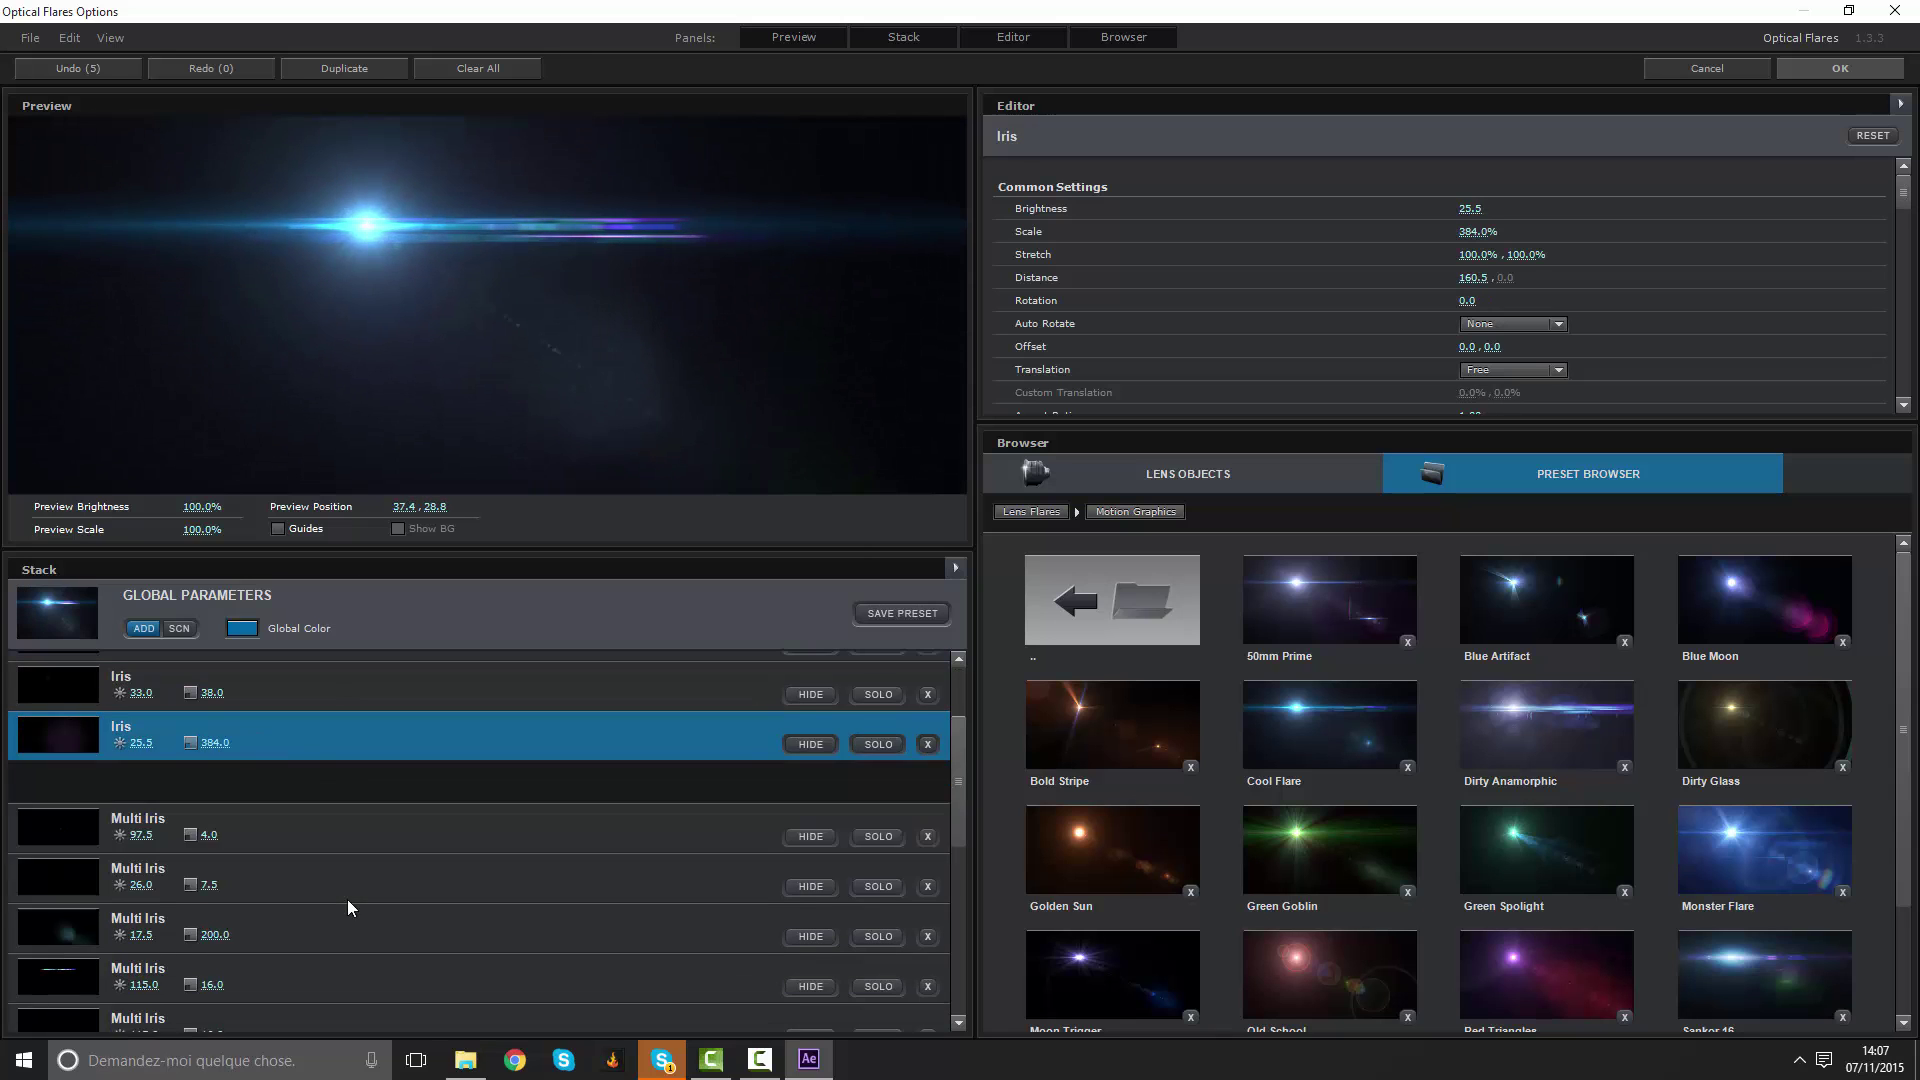
{"action": "key", "text": "Delete"}
{"action": "key", "text": "Delete"}
{"action": "key", "text": "Delete"}
{"action": "key", "text": "Delete"}
{"action": "key", "text": "Delete"}
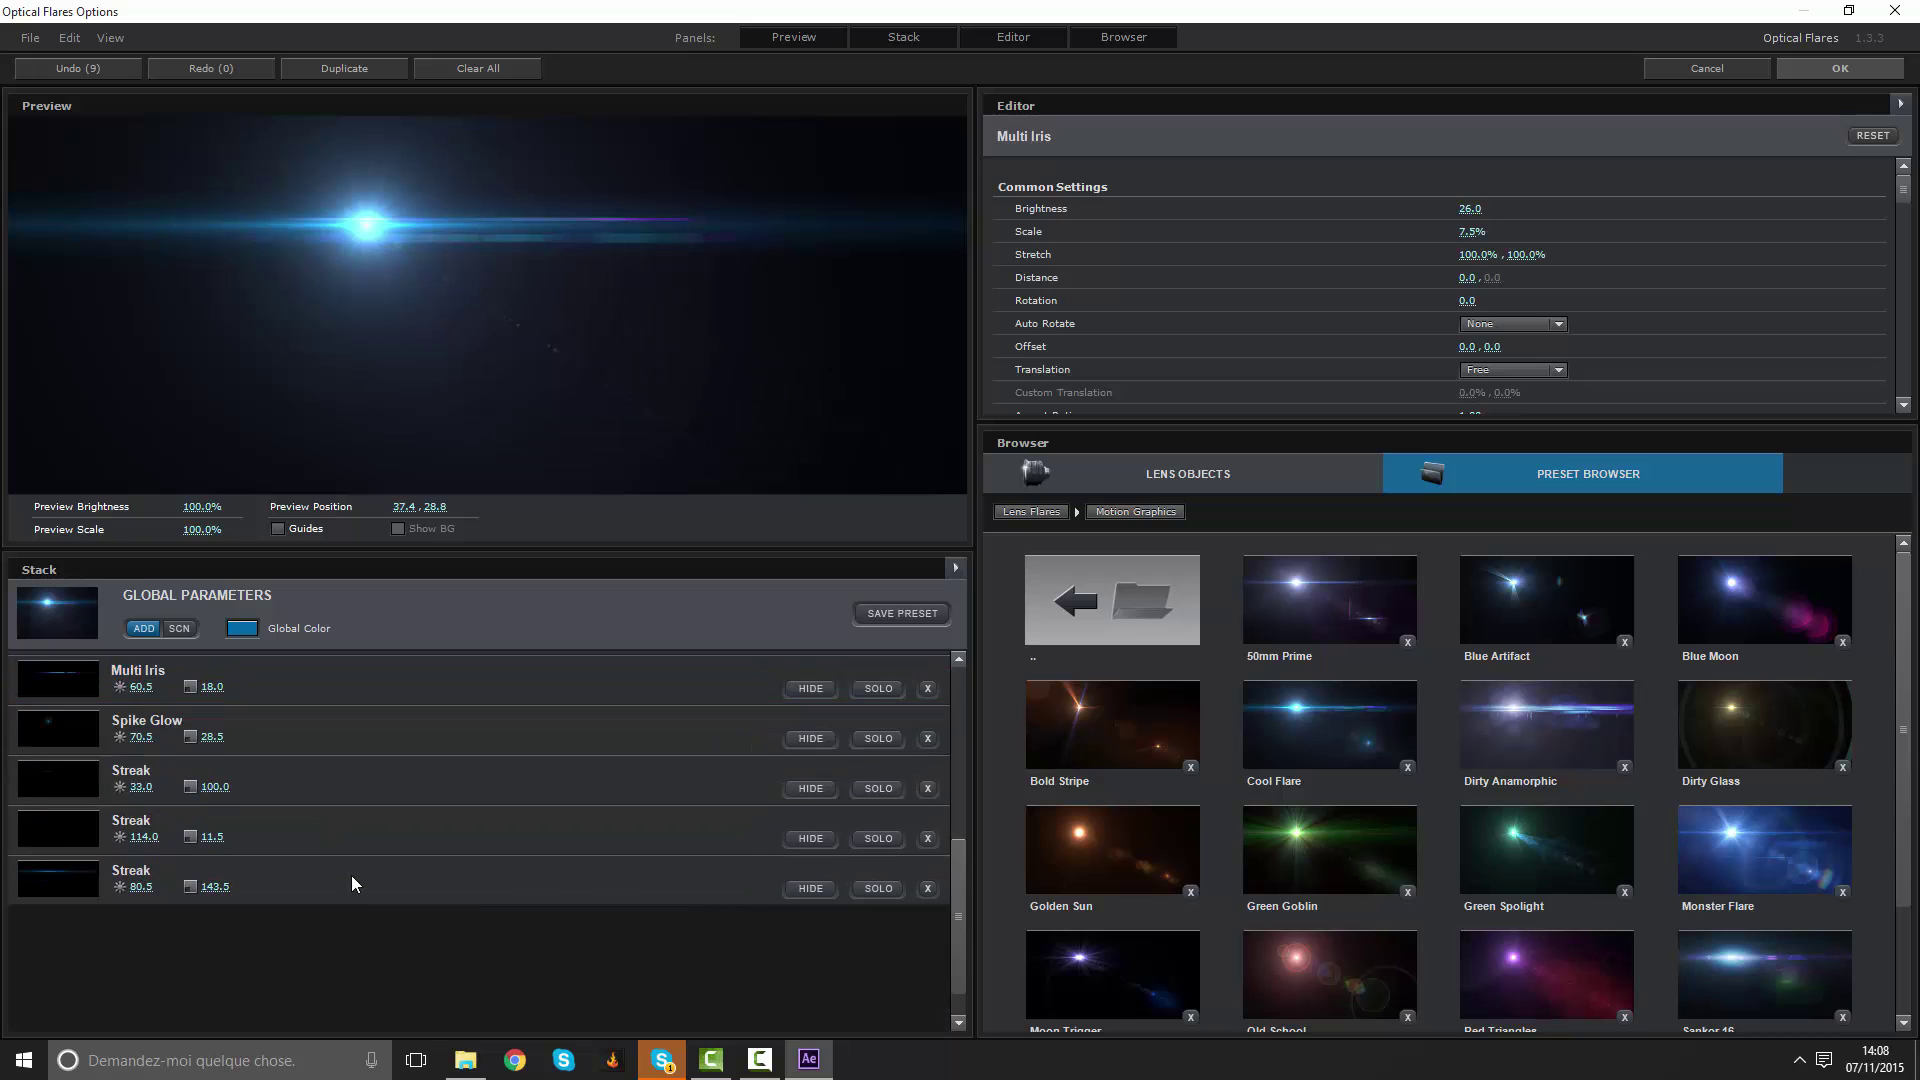
{"action": "key", "text": "Delete"}
Remove the Multi Iris elements (60.5, 26.0, 97.5 and others), reposition the flare, and apply it.
{"action": "key", "text": "Delete"}
{"action": "left_click", "coordinate": [344, 886]}
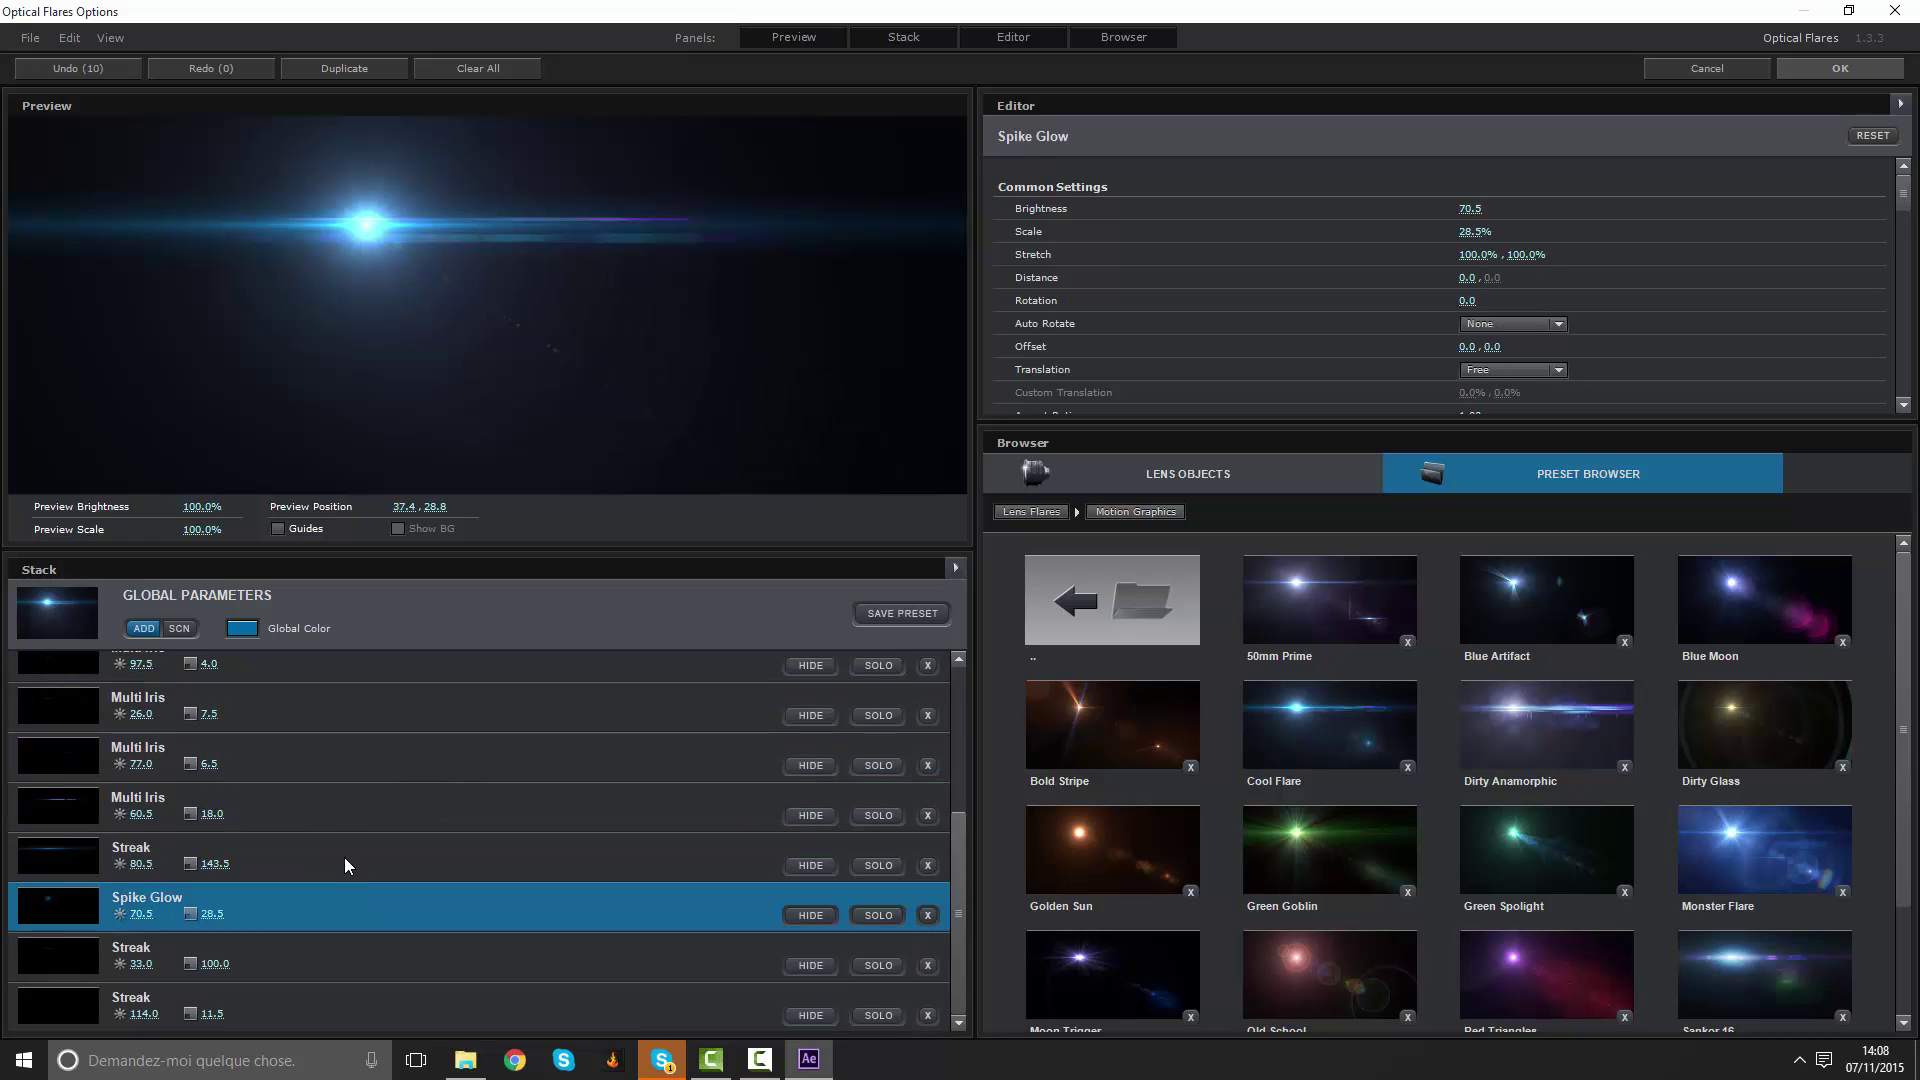
{"action": "left_click", "coordinate": [343, 856]}
{"action": "left_click", "coordinate": [346, 765]}
{"action": "left_click", "coordinate": [333, 817]}
{"action": "key", "text": "Delete"}
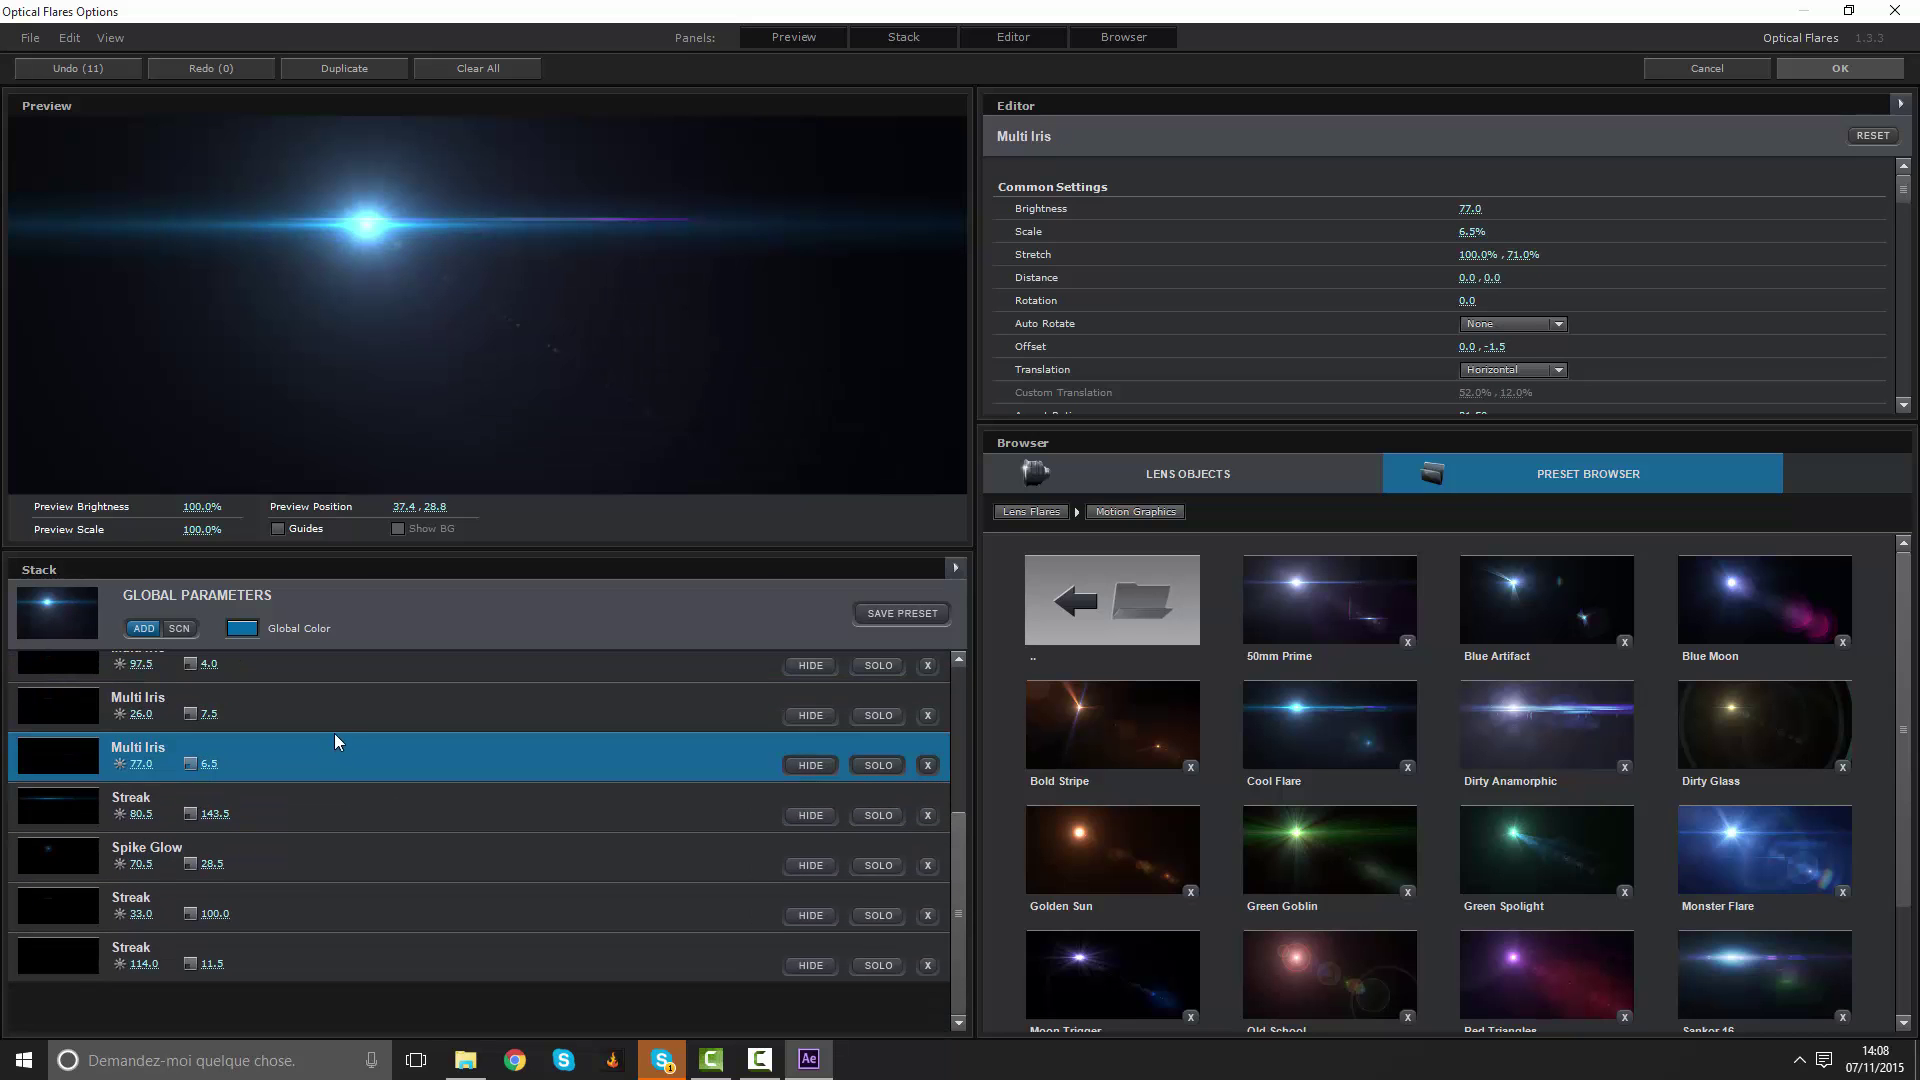
{"action": "left_click", "coordinate": [338, 716]}
{"action": "key", "text": "Delete"}
{"action": "key", "text": "Delete"}
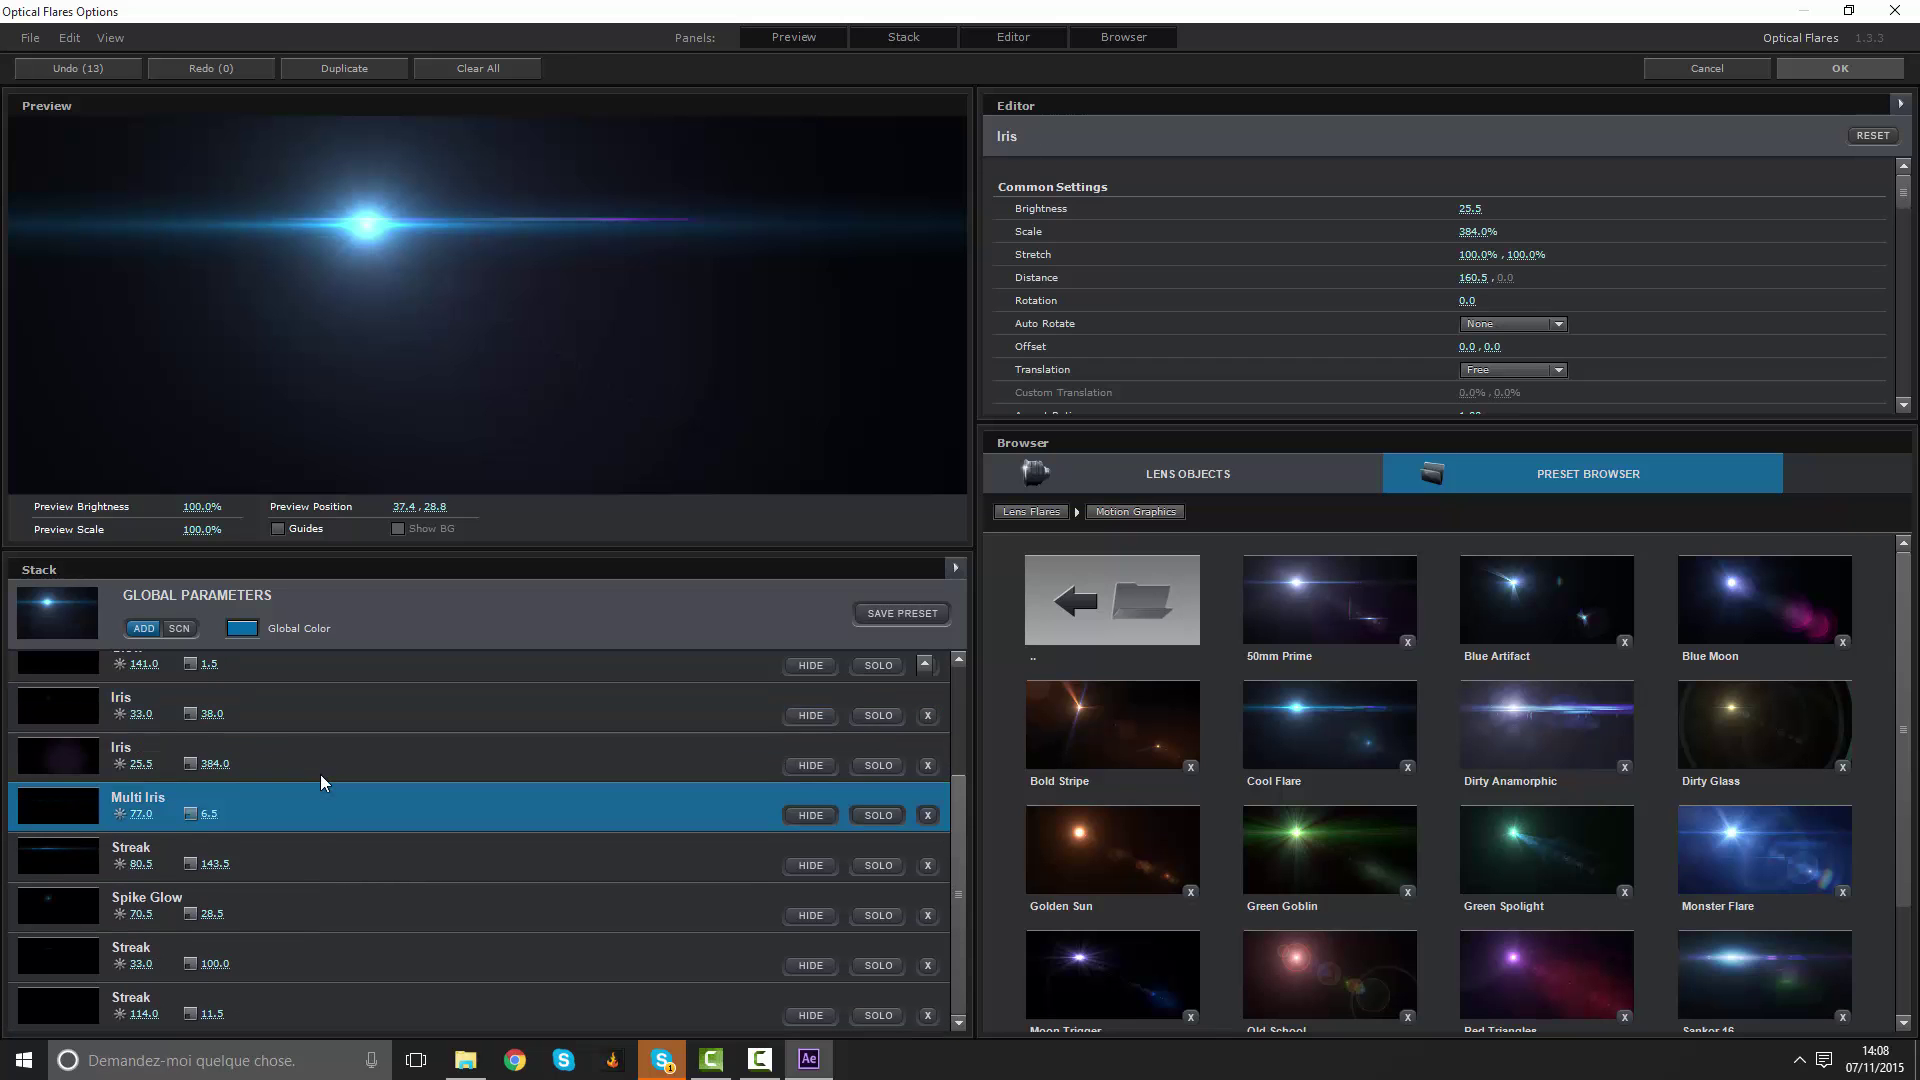
{"action": "left_click", "coordinate": [327, 756]}
{"action": "left_click", "coordinate": [318, 830]}
{"action": "key", "text": "Delete"}
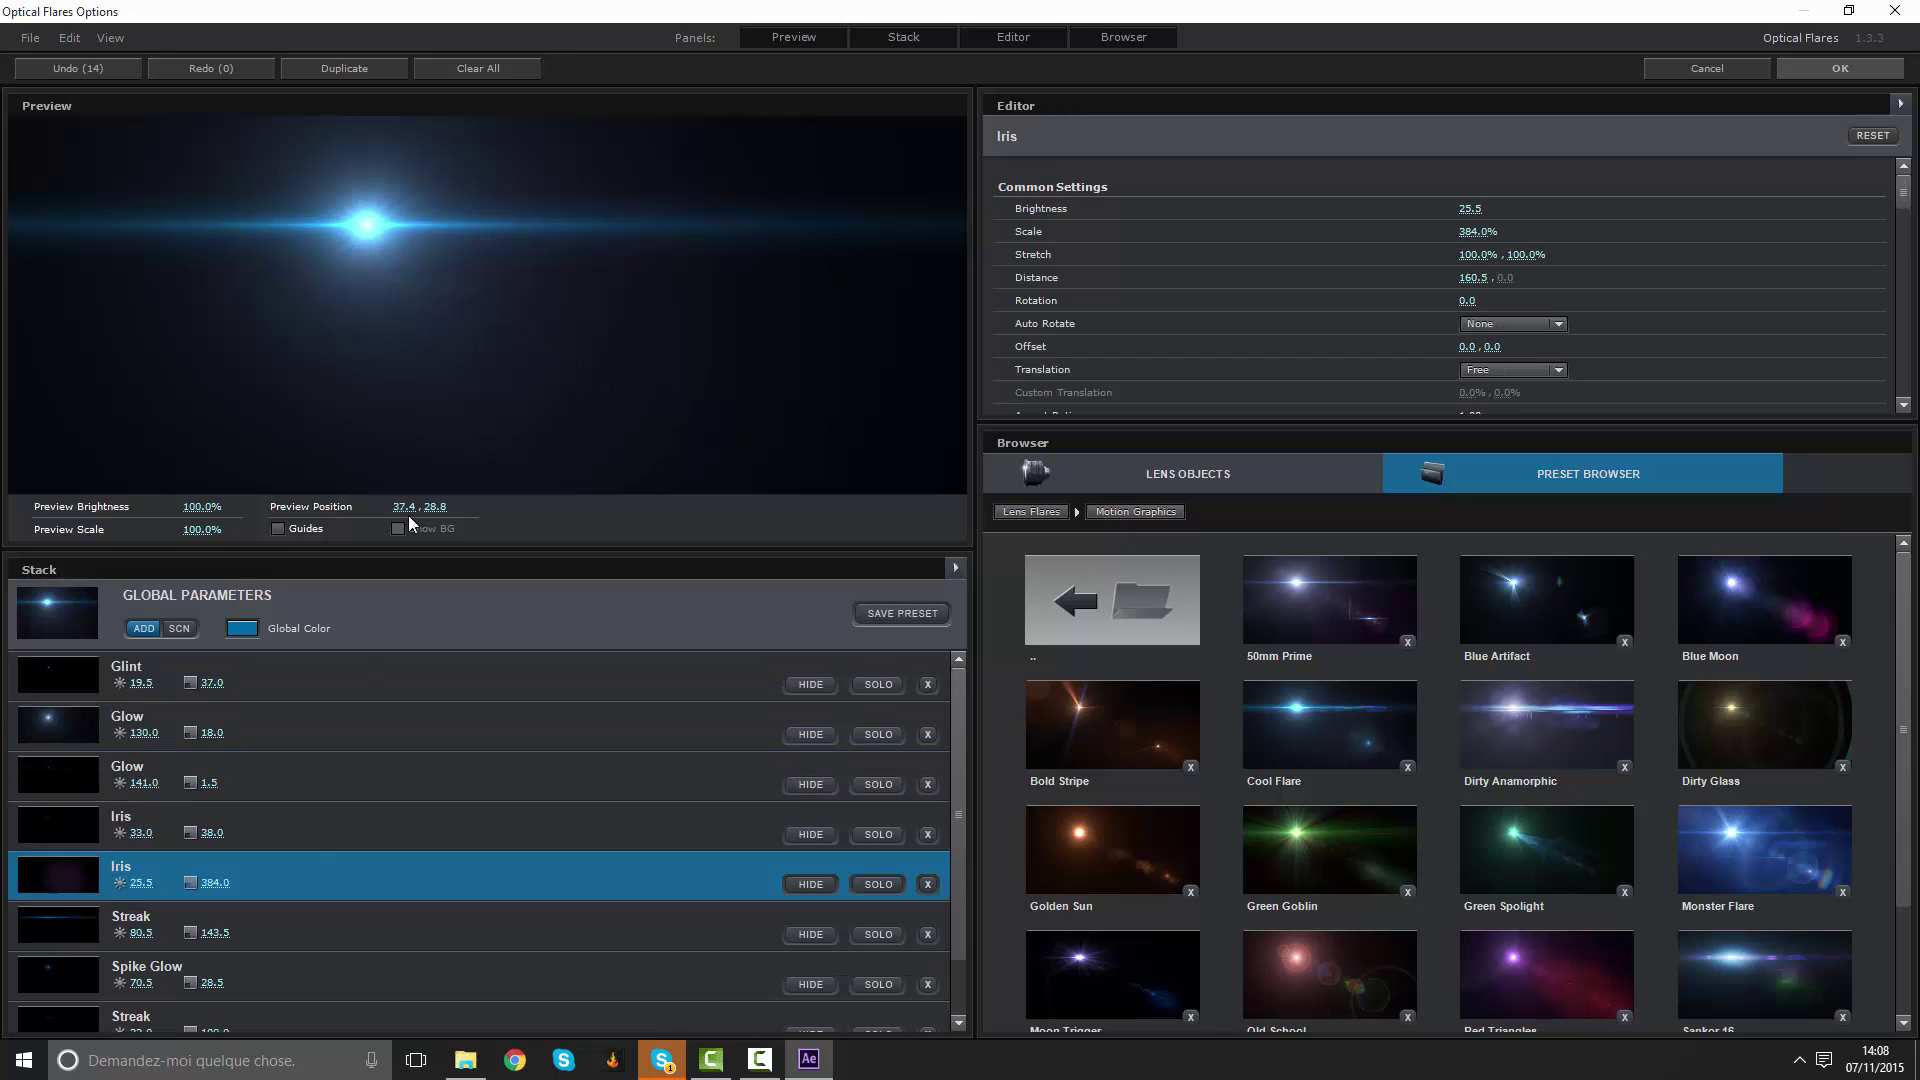
{"action": "left_click_drag", "start_coordinate": [644, 220], "coordinate": [468, 208]}
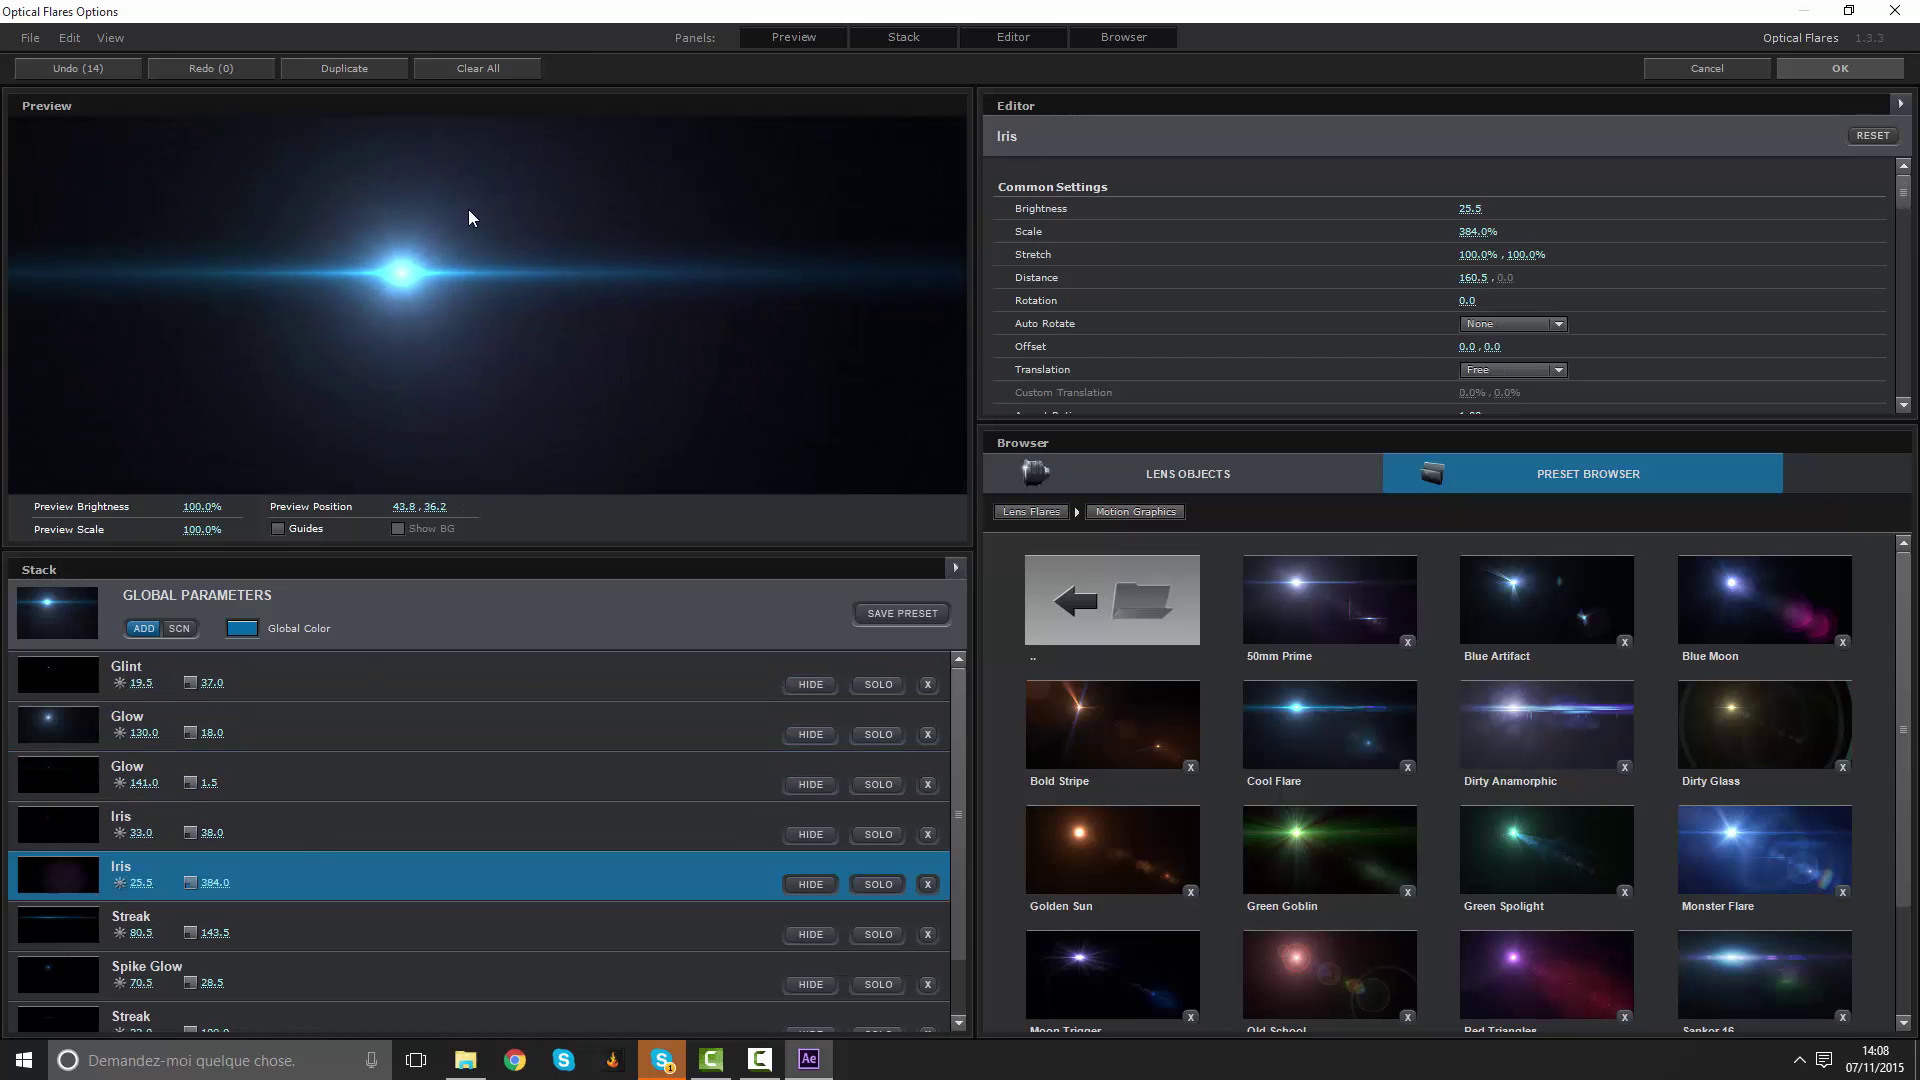
{"action": "left_click", "coordinate": [1824, 68]}
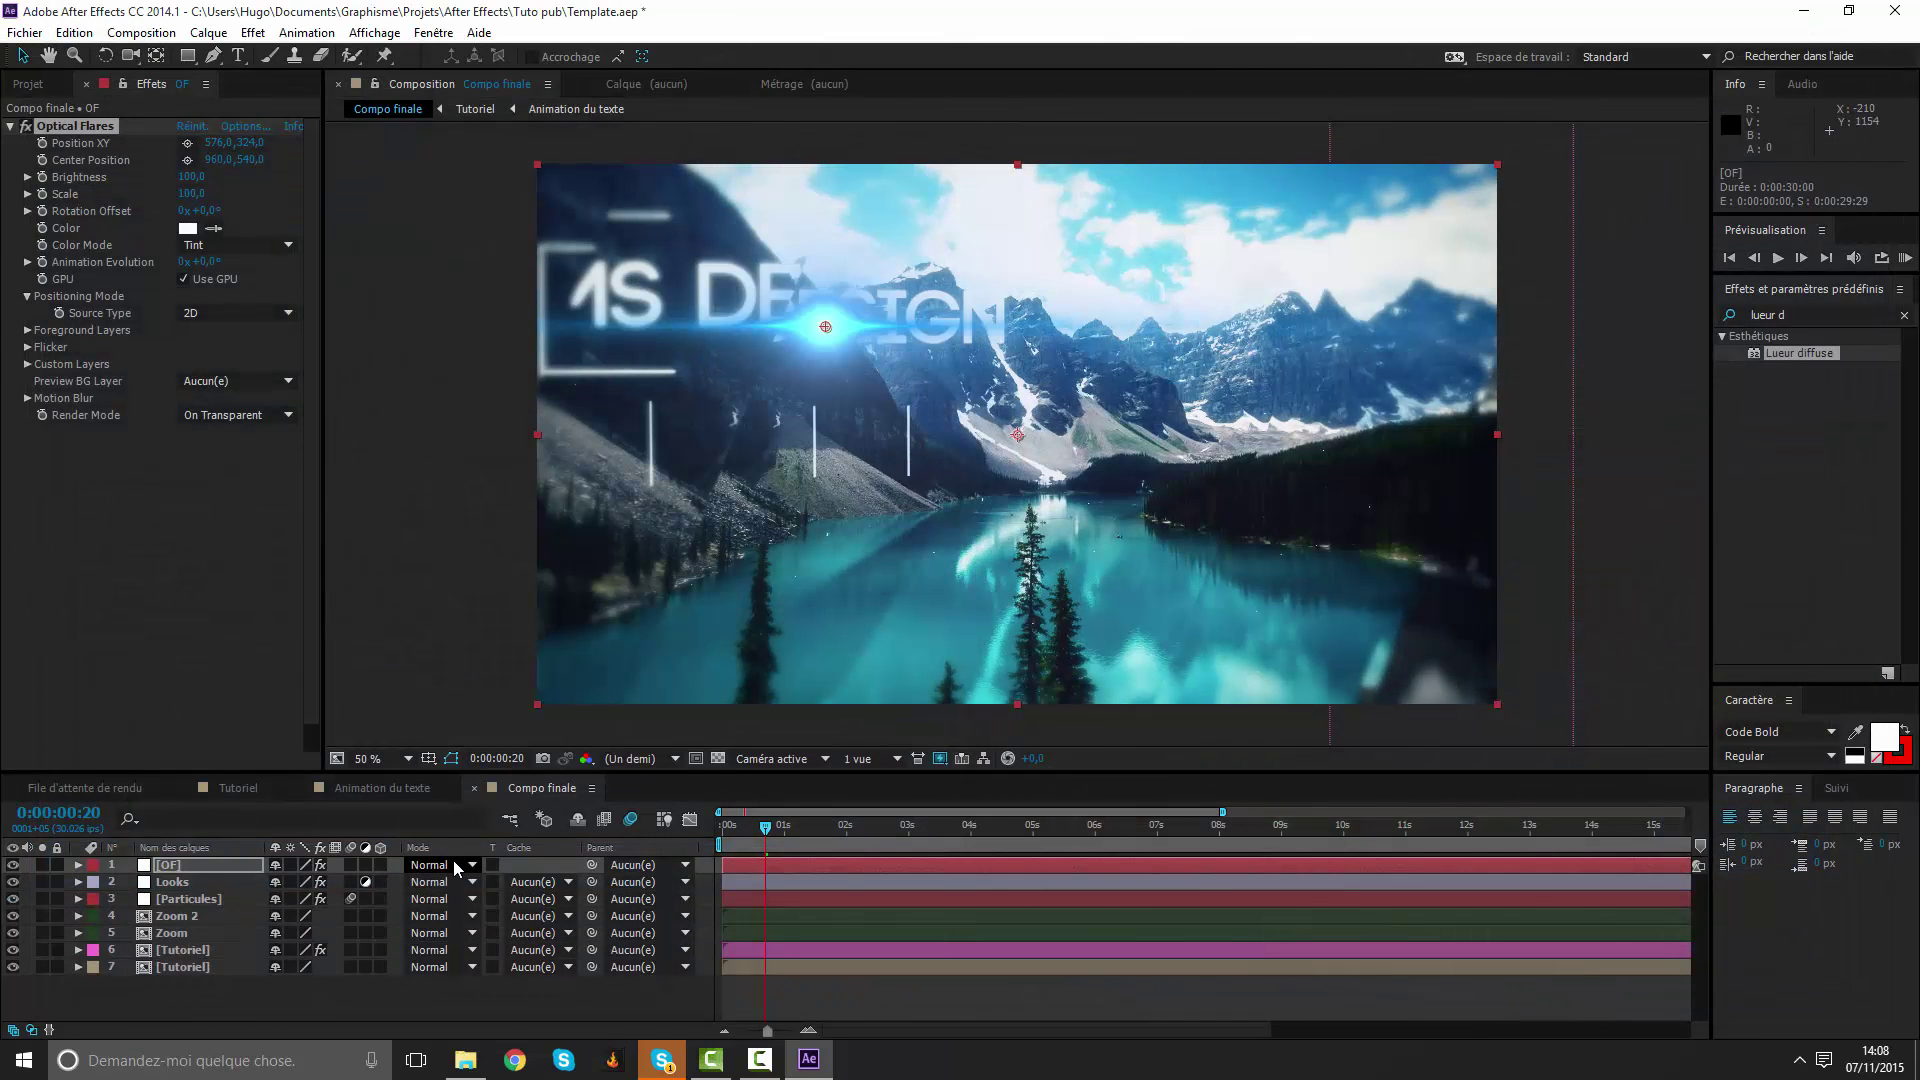
Set the OF layer to Addition, tint the flare grey, and move it beyond the top-left corner.
{"action": "left_click", "coordinate": [436, 864]}
{"action": "left_click", "coordinate": [545, 374]}
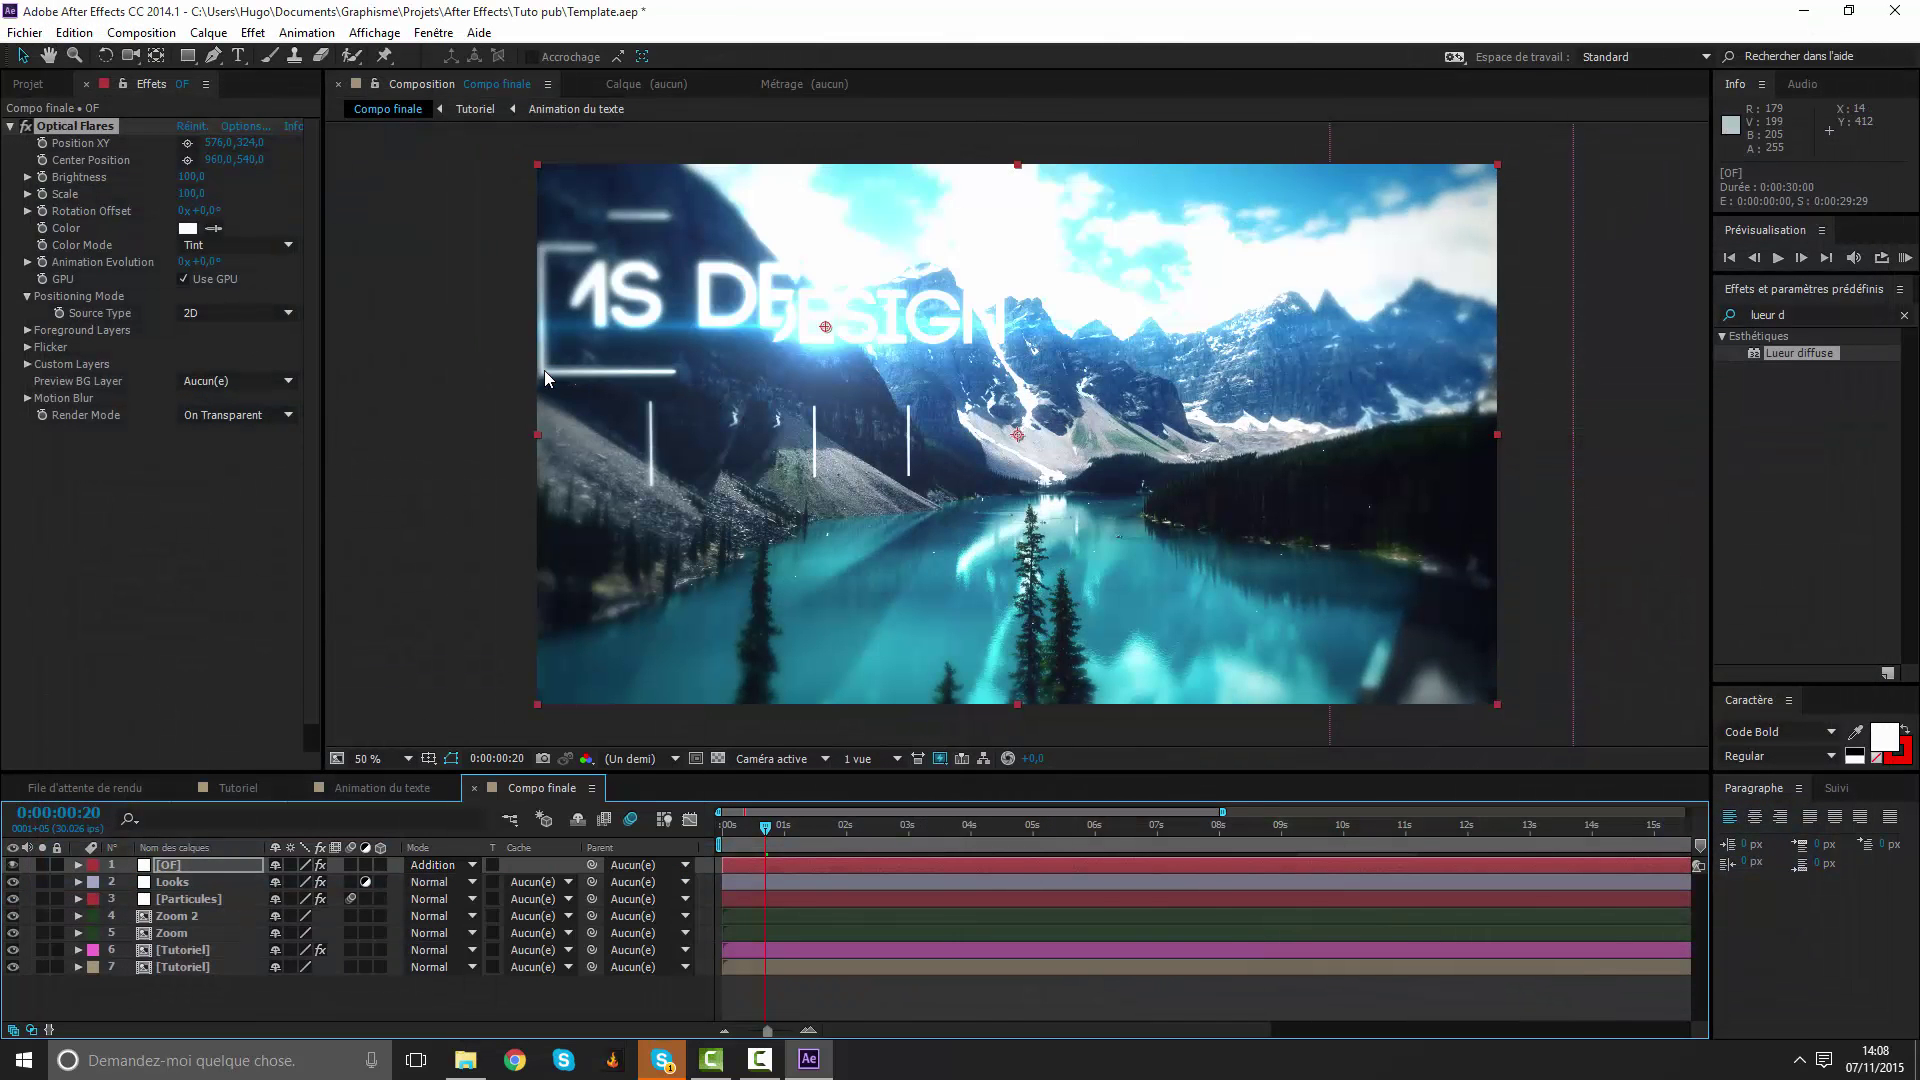
{"action": "left_click", "coordinate": [188, 228]}
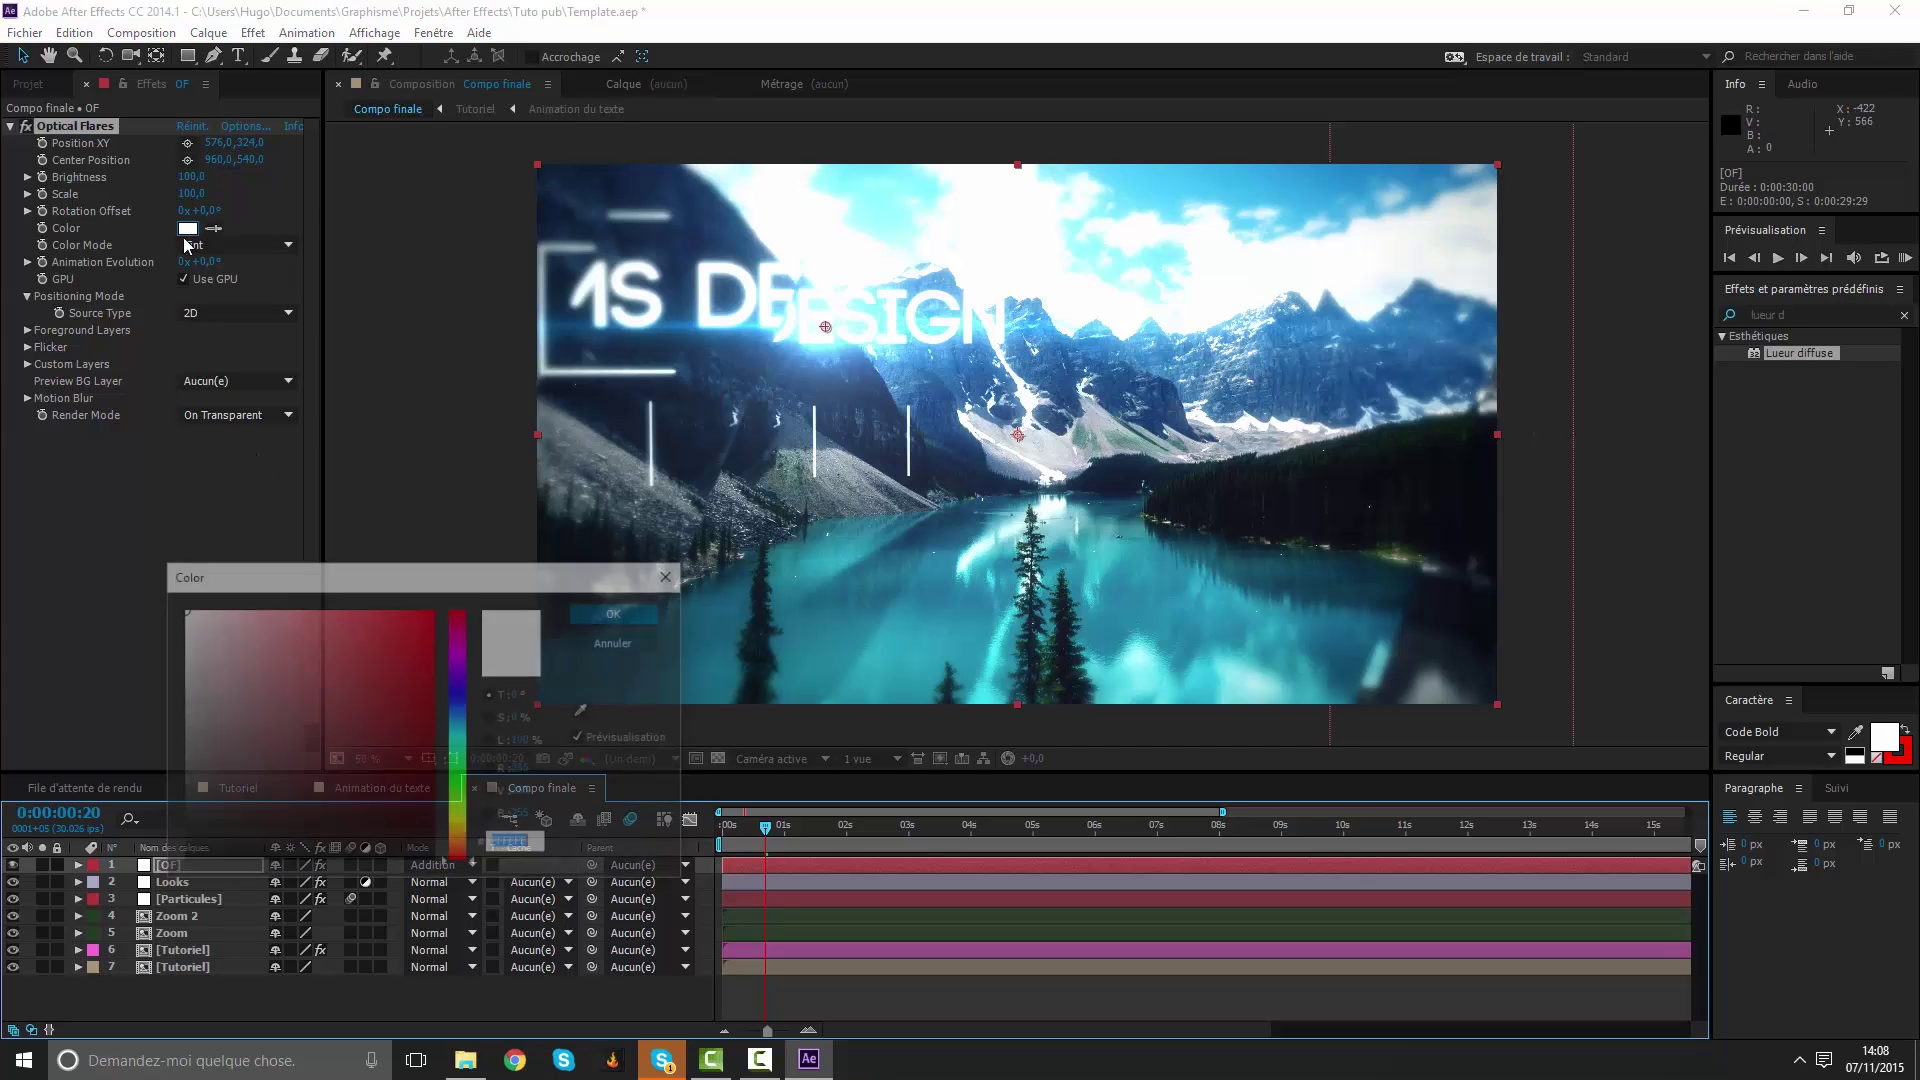
{"action": "mouse_move", "coordinate": [315, 795]}
{"action": "left_mouse_down"}
{"action": "mouse_move", "coordinate": [111, 866]}
{"action": "mouse_move", "coordinate": [181, 729]}
{"action": "left_mouse_up"}
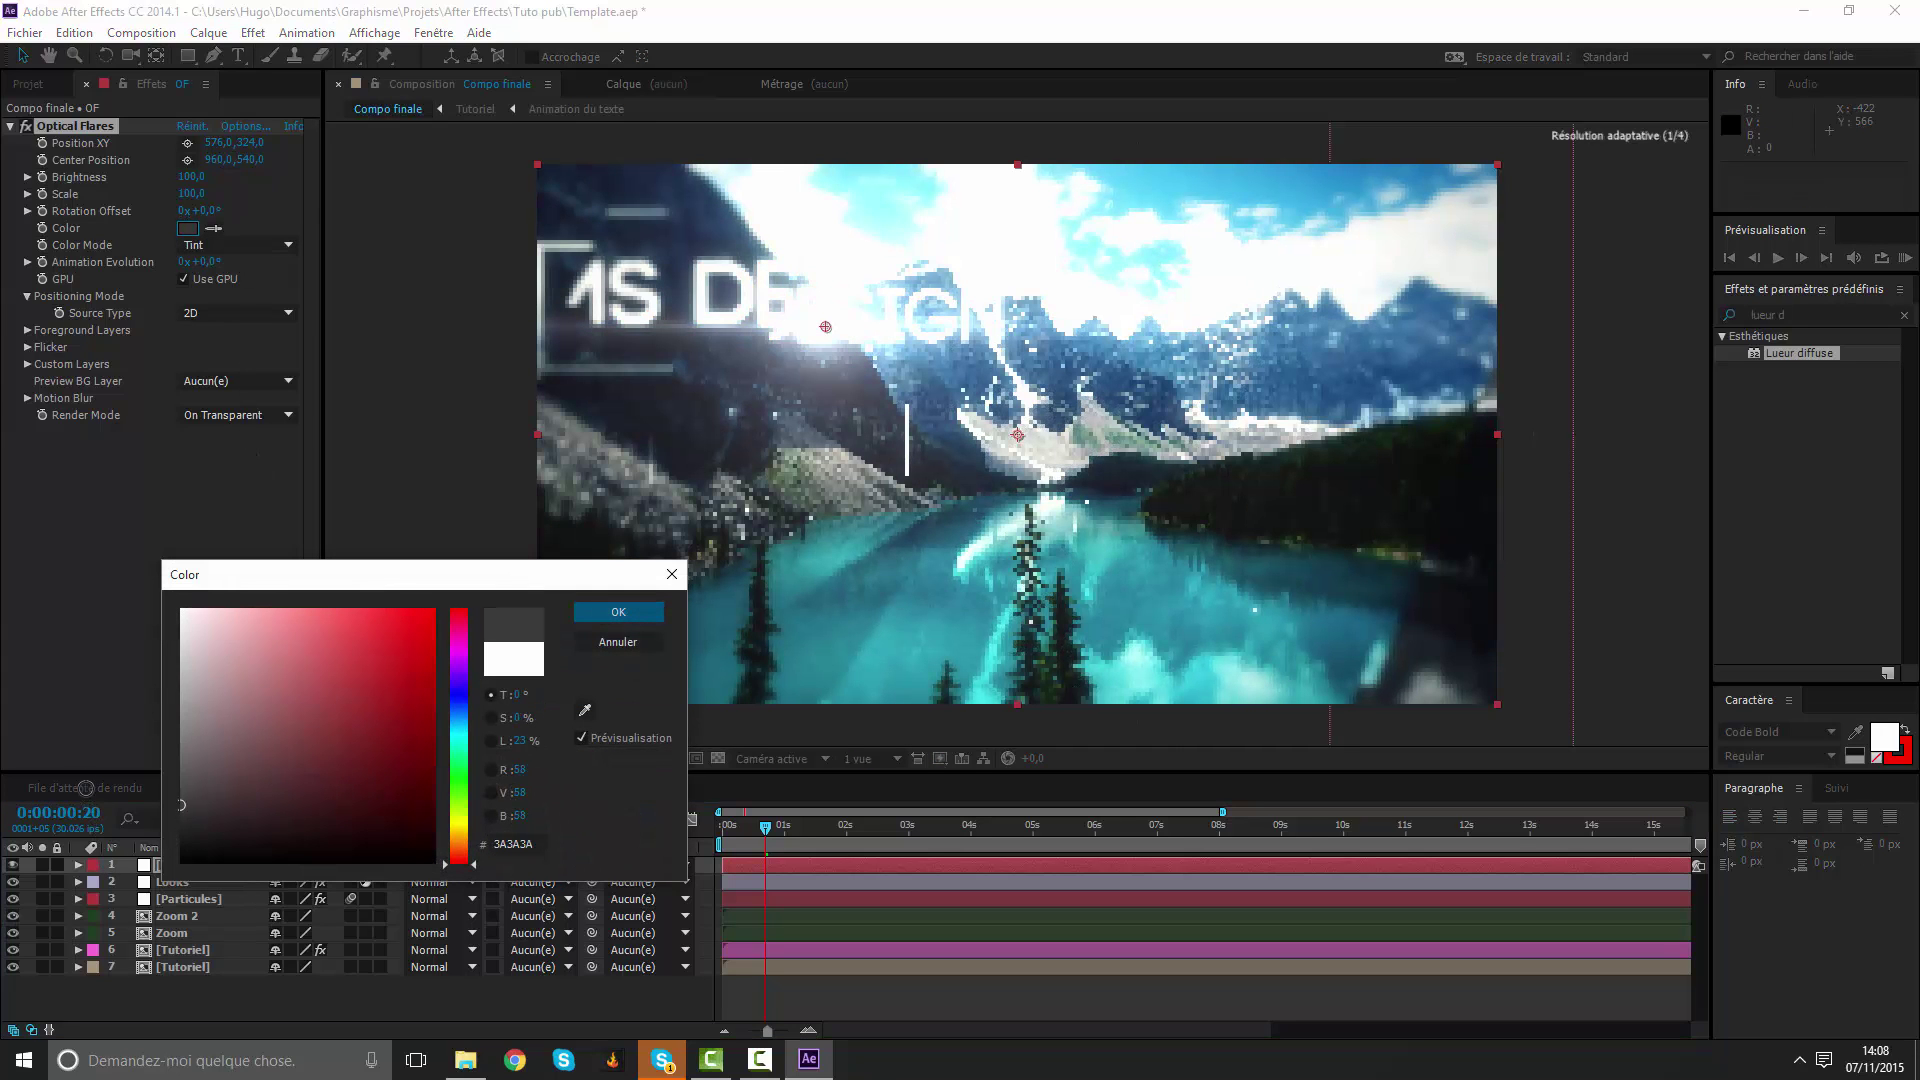
{"action": "left_click", "coordinate": [592, 617]}
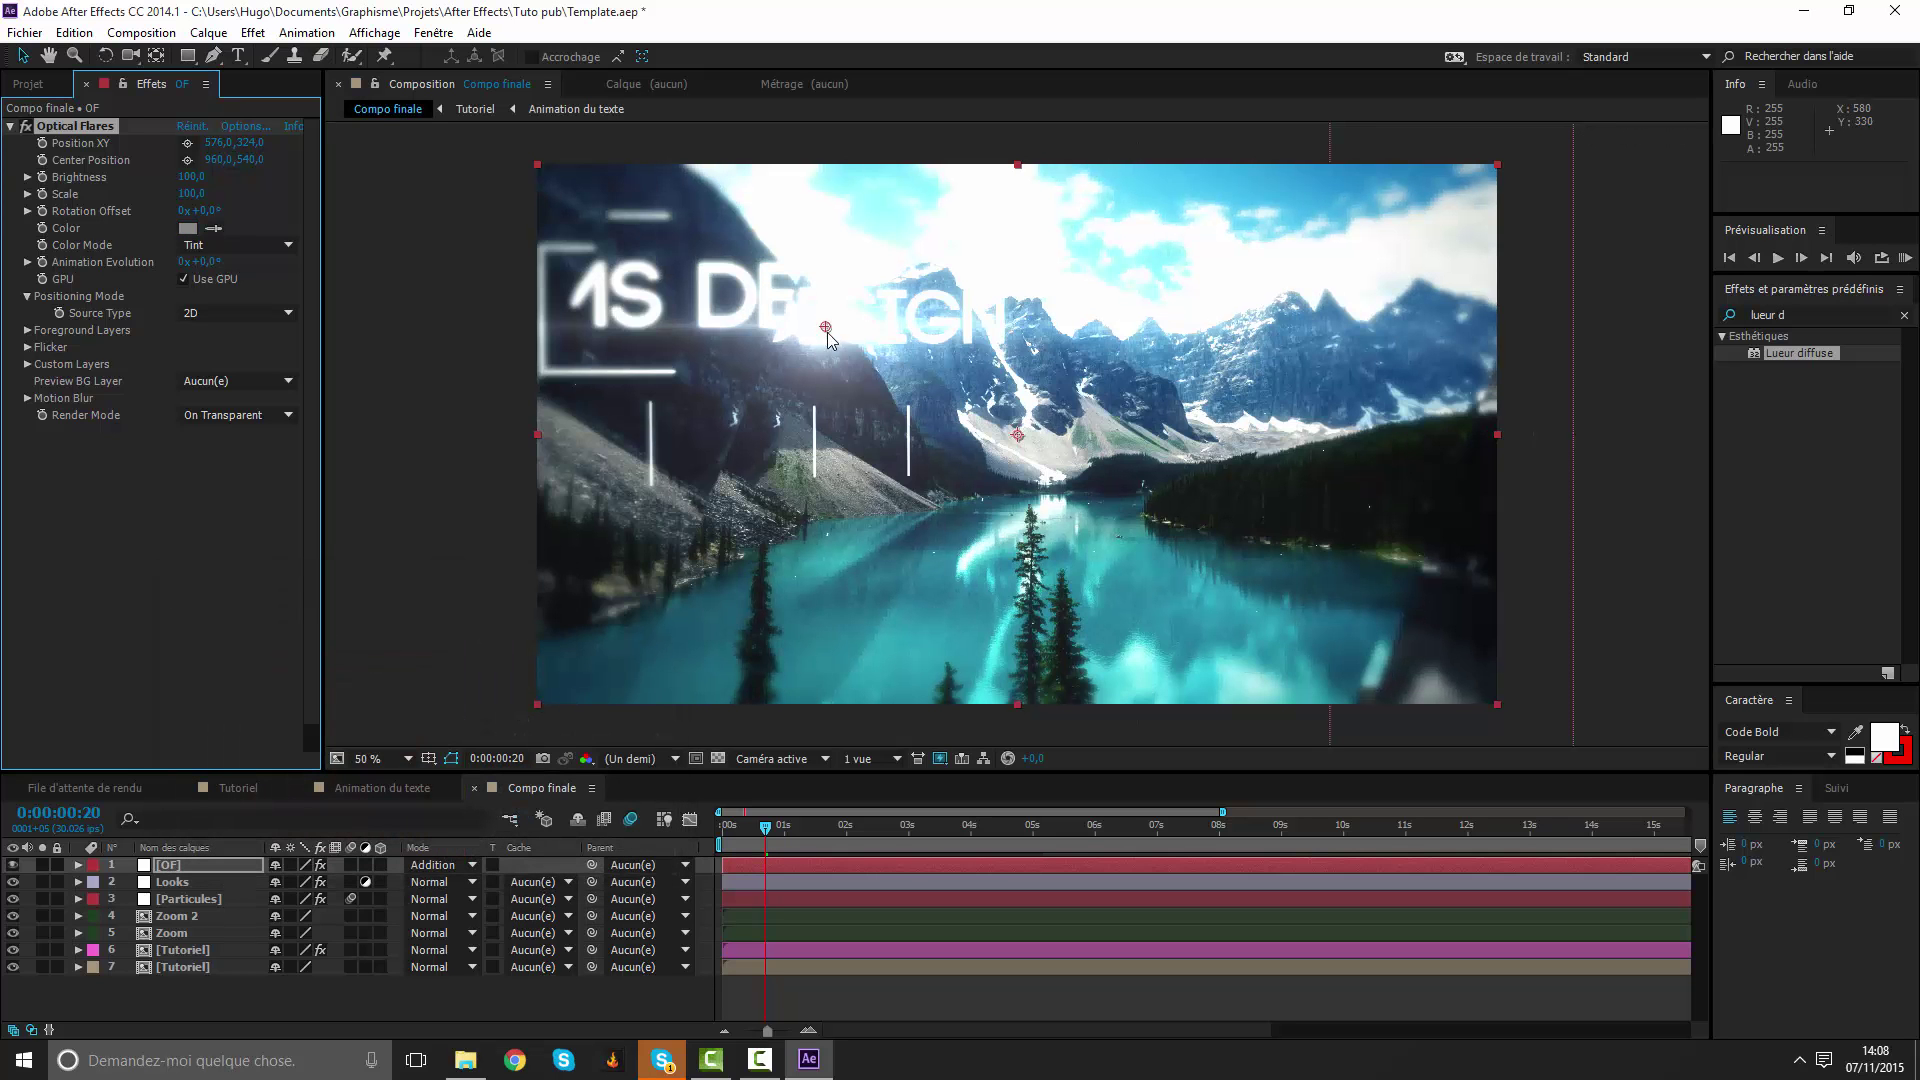
{"action": "mouse_move", "coordinate": [826, 333]}
{"action": "left_mouse_down"}
{"action": "mouse_move", "coordinate": [1492, 216]}
{"action": "mouse_move", "coordinate": [502, 212]}
{"action": "left_mouse_up"}
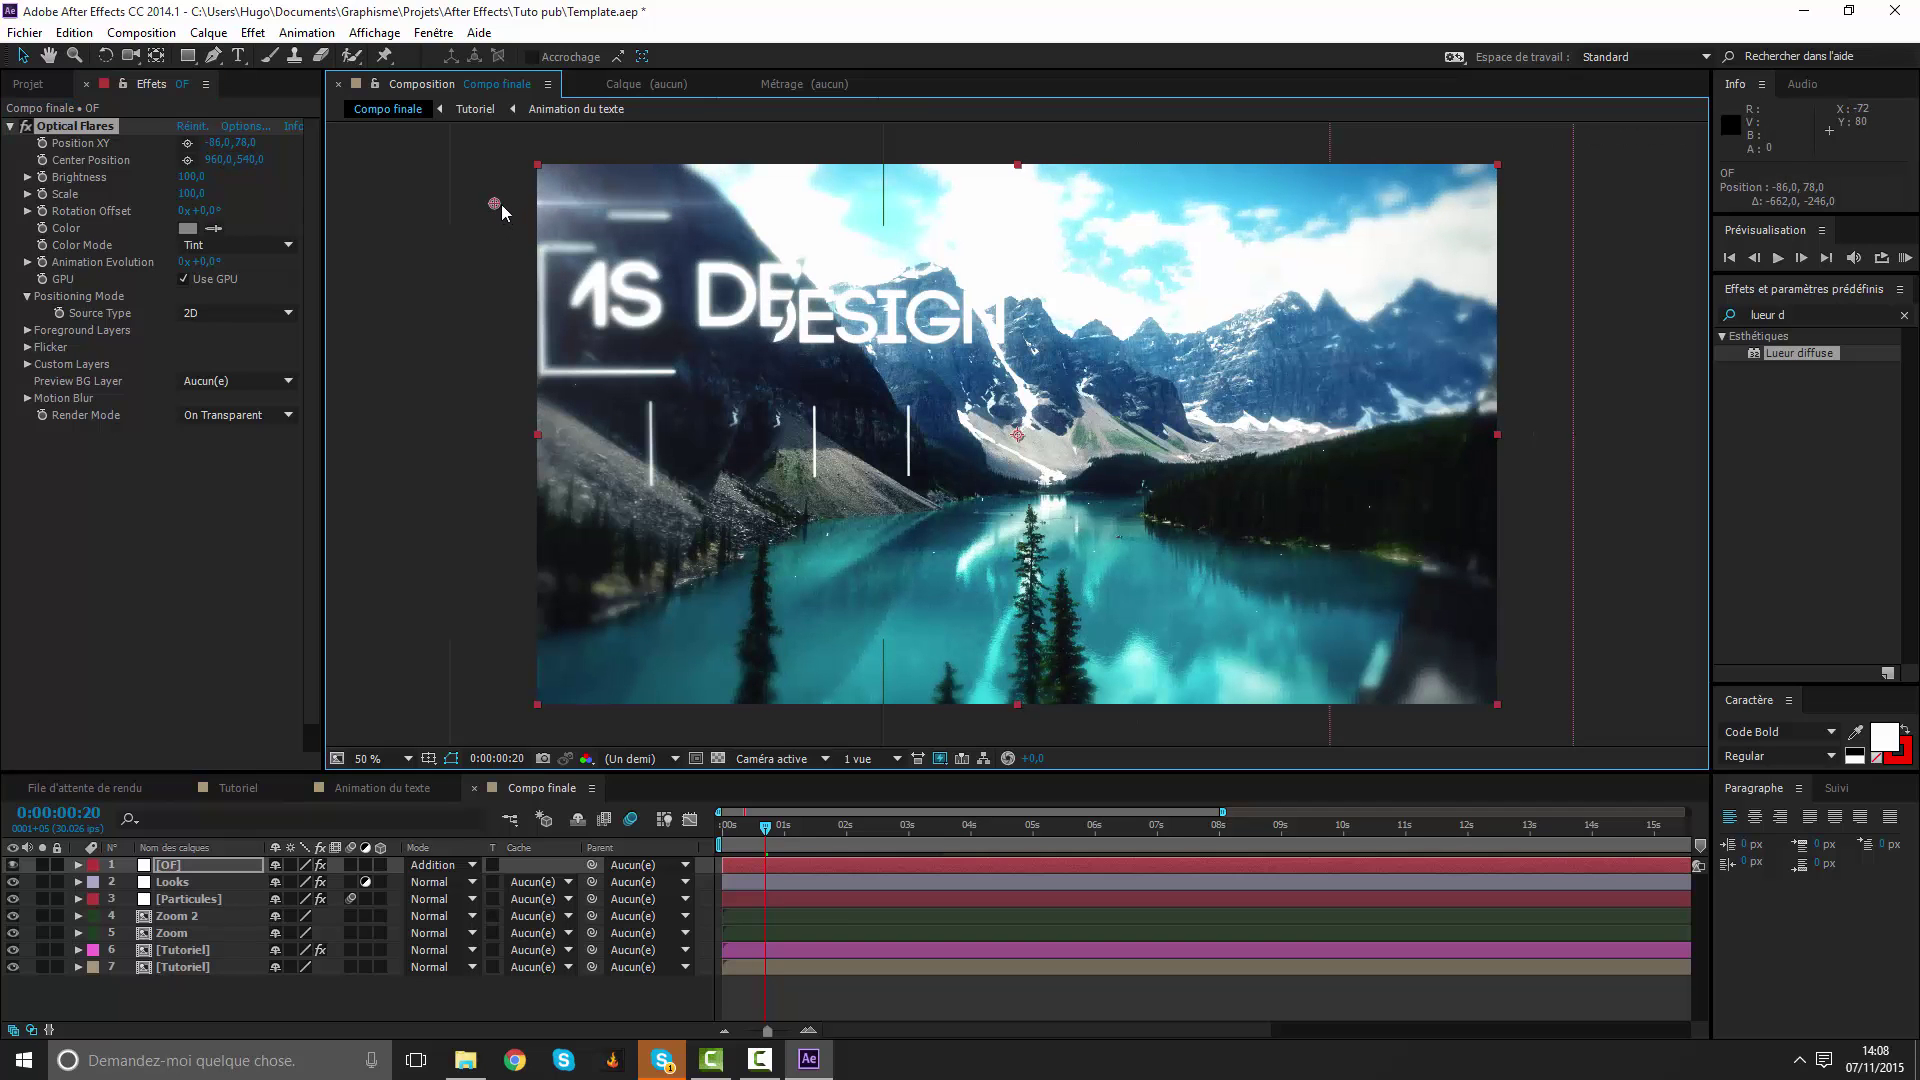
{"action": "left_click_drag", "start_coordinate": [502, 212], "coordinate": [470, 197]}
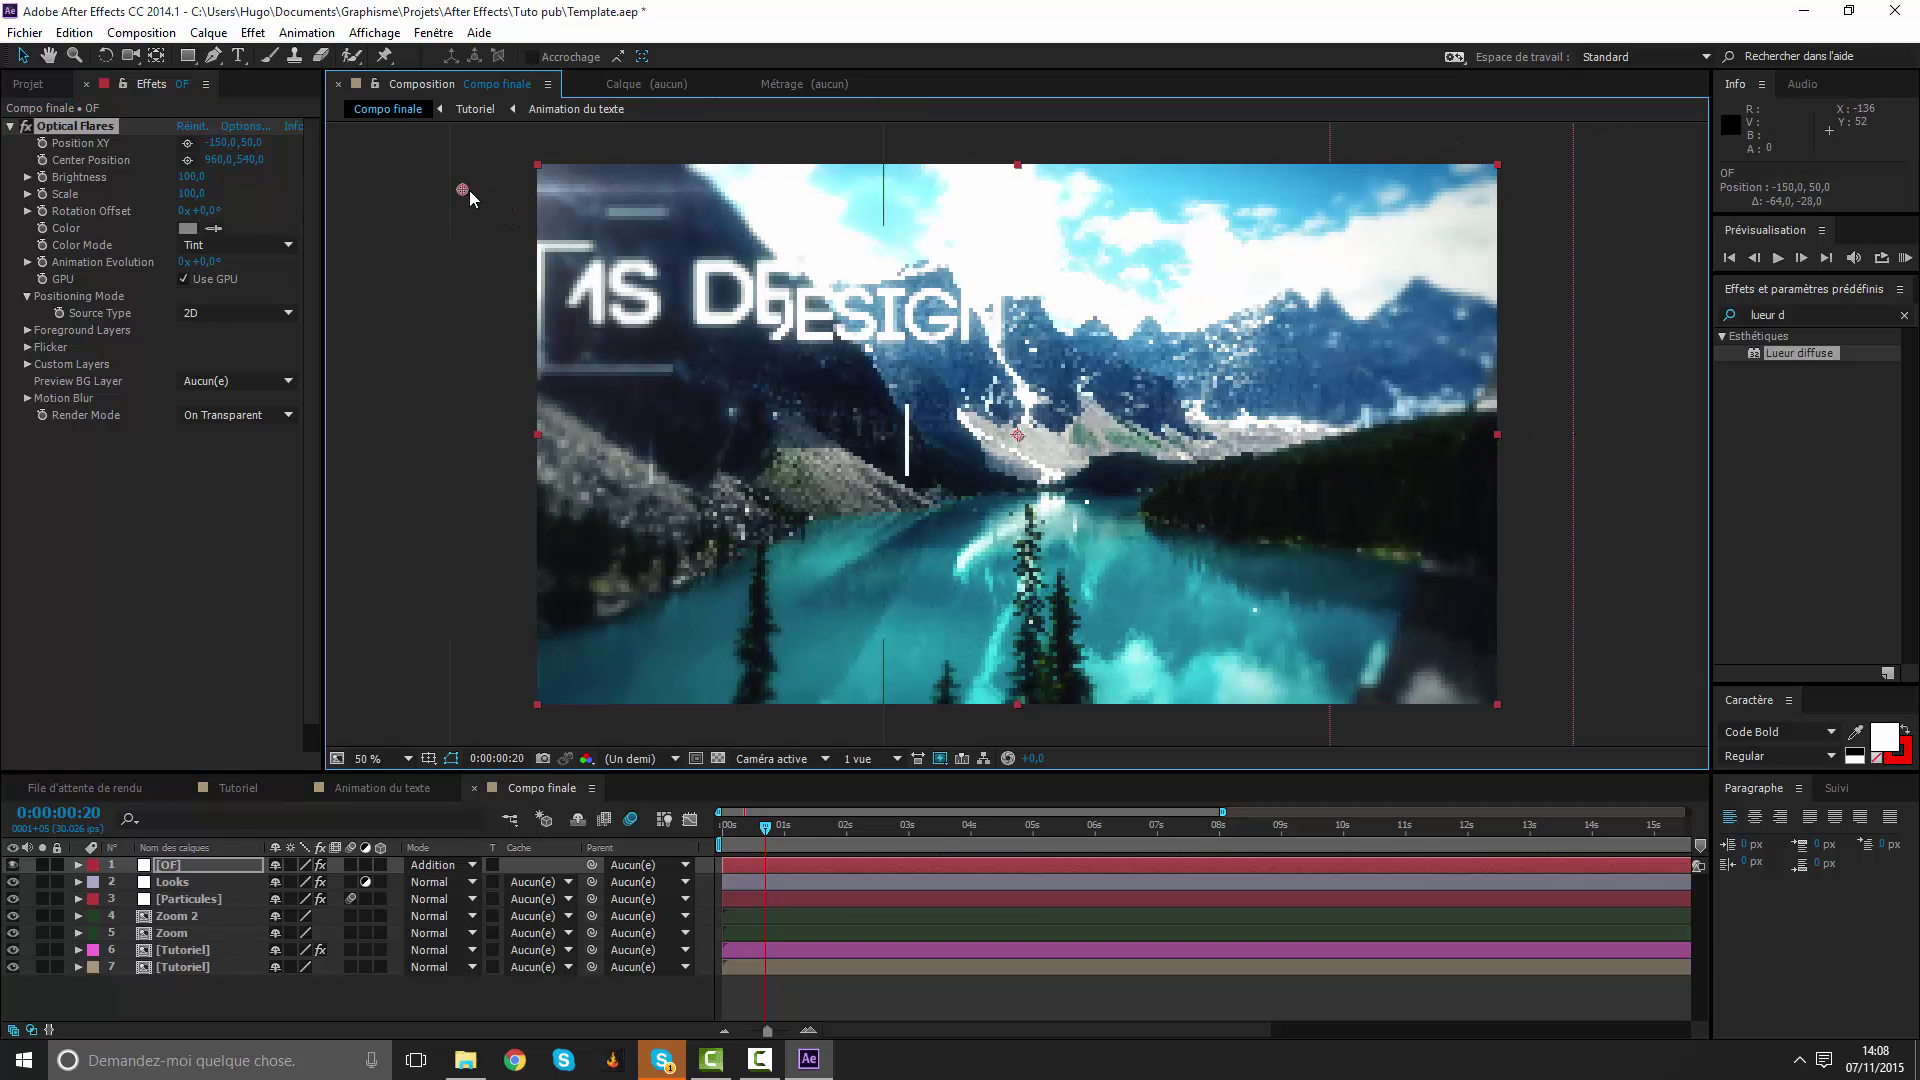
Duplicate the OF layer, move the copy's flare to the lower right, and preview from the start.
{"action": "left_click", "coordinate": [770, 868]}
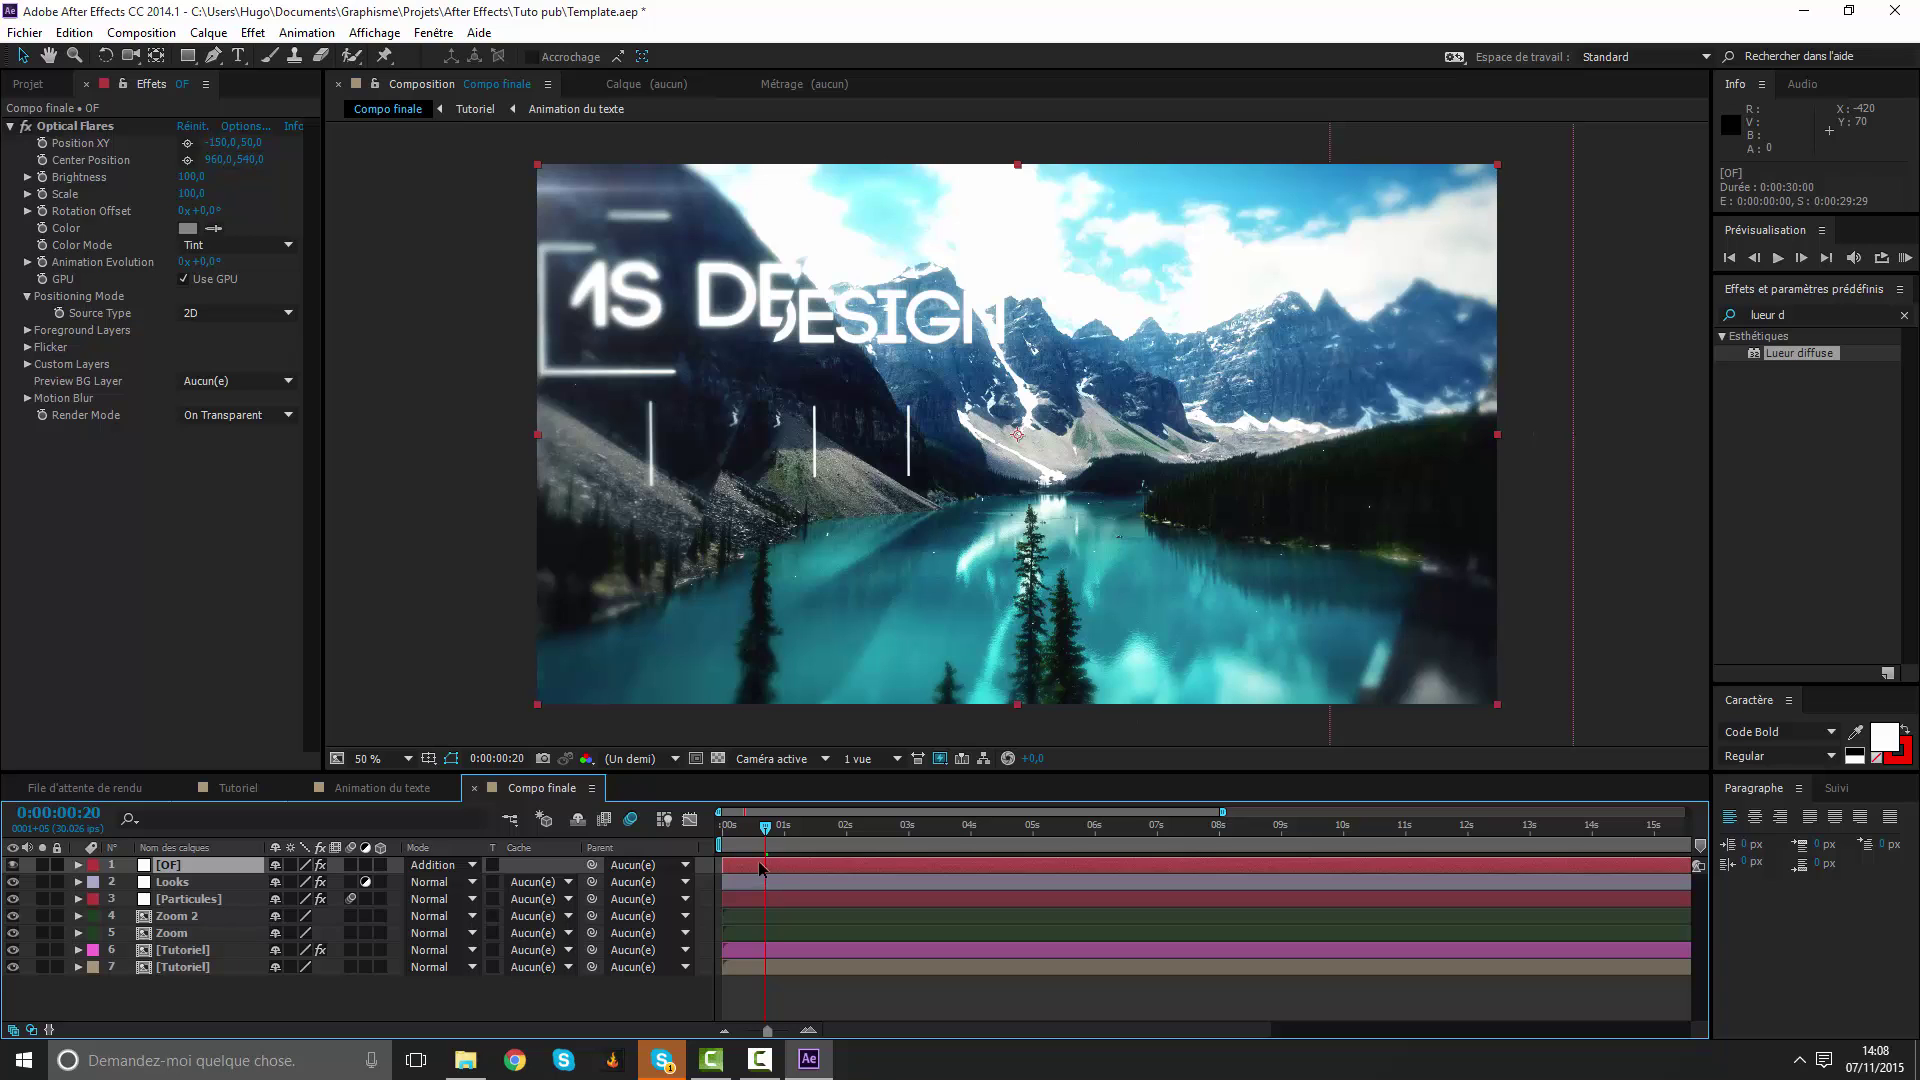
{"action": "key", "text": "ctrl+d"}
{"action": "left_click", "coordinate": [90, 122]}
{"action": "left_click", "coordinate": [90, 125]}
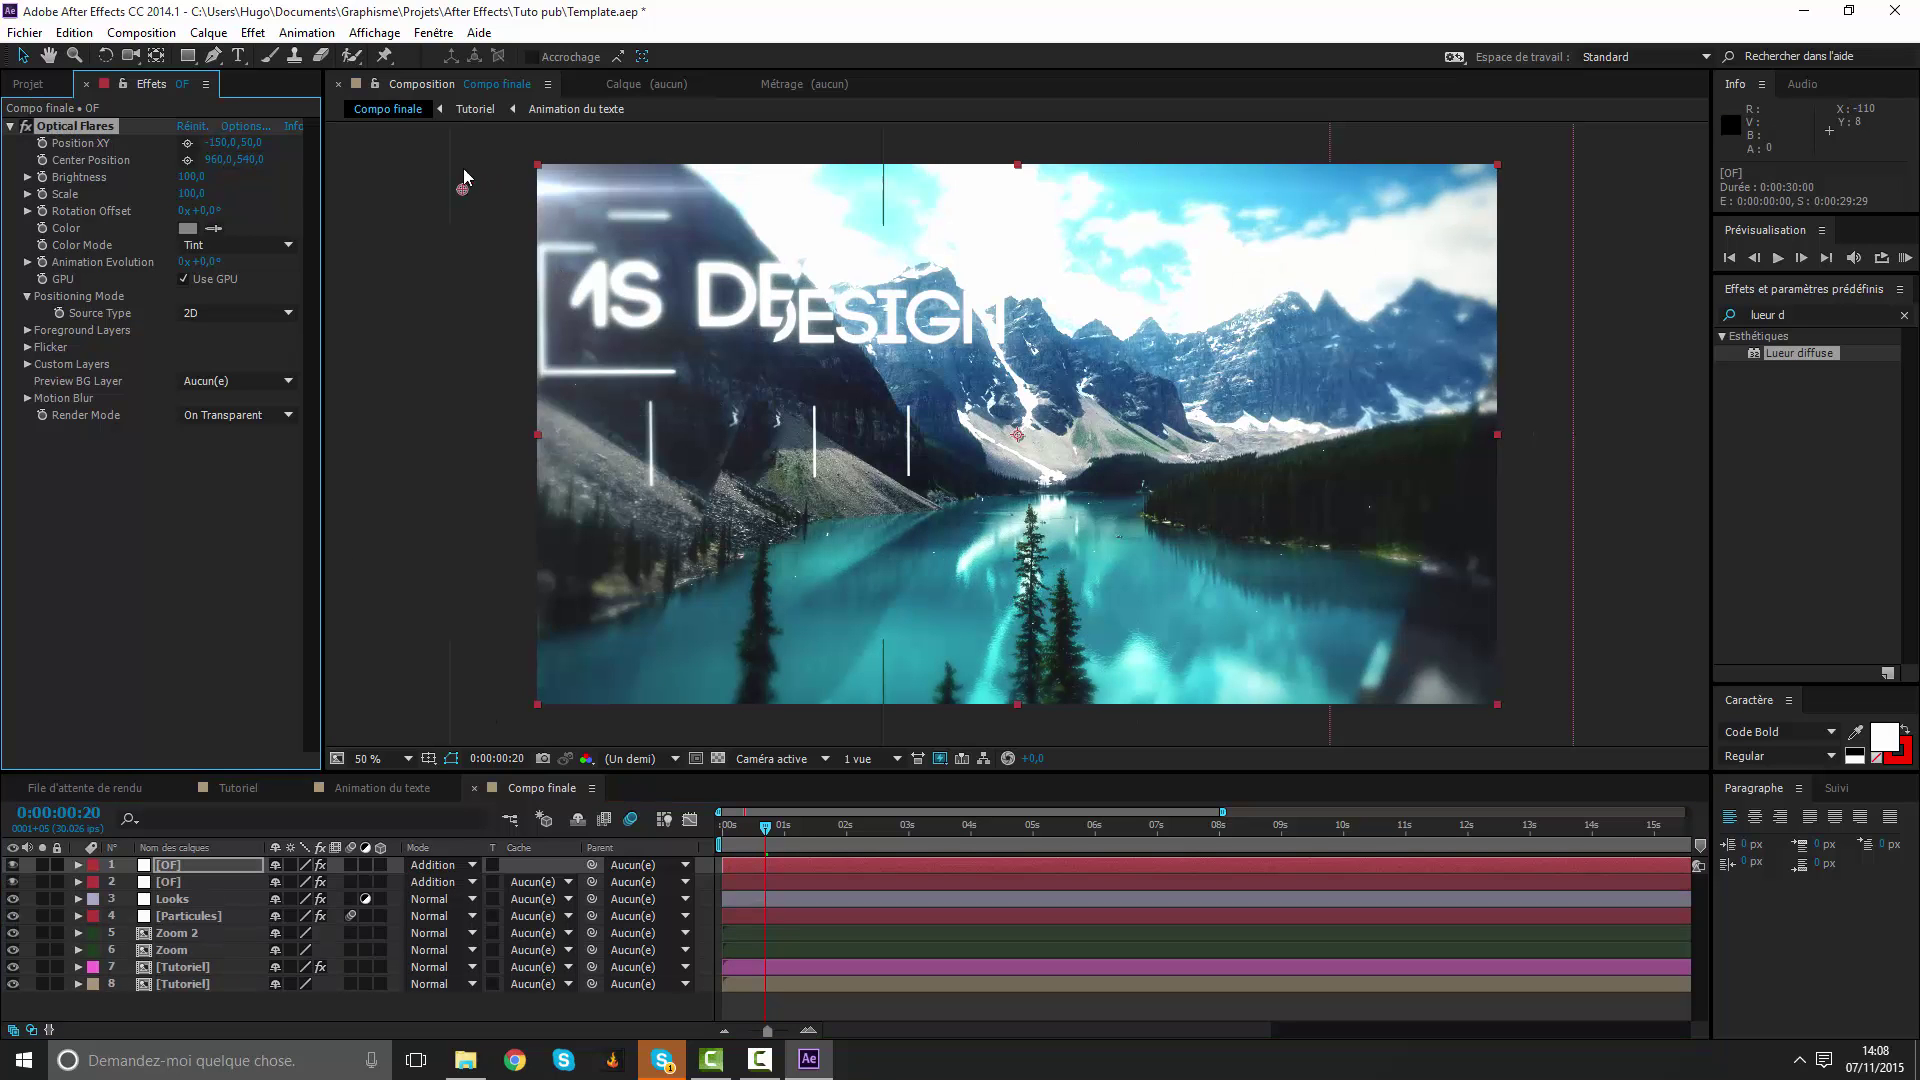
{"action": "mouse_move", "coordinate": [461, 190]}
{"action": "left_mouse_down"}
{"action": "mouse_move", "coordinate": [1630, 669]}
{"action": "mouse_move", "coordinate": [1666, 666]}
{"action": "left_mouse_up"}
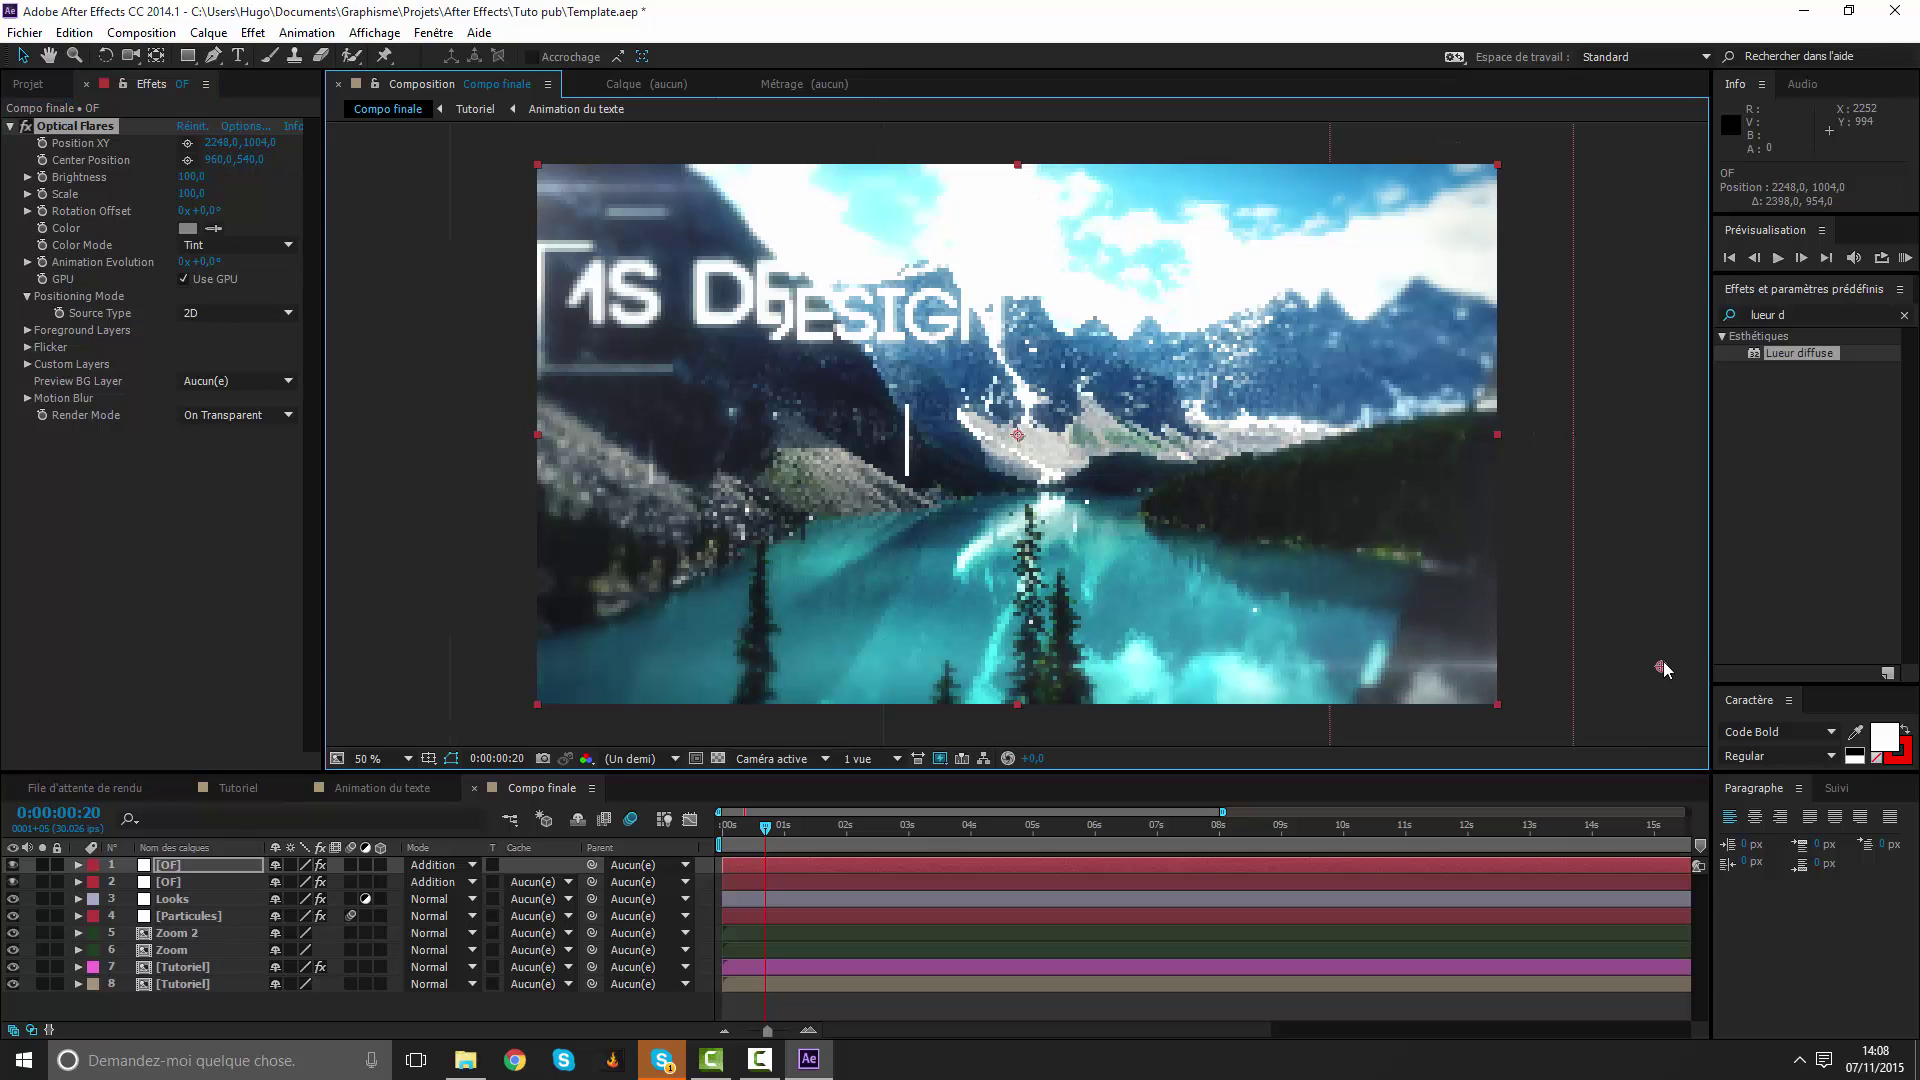
{"action": "left_click", "coordinate": [1098, 1000]}
{"action": "key", "text": "KP_0"}
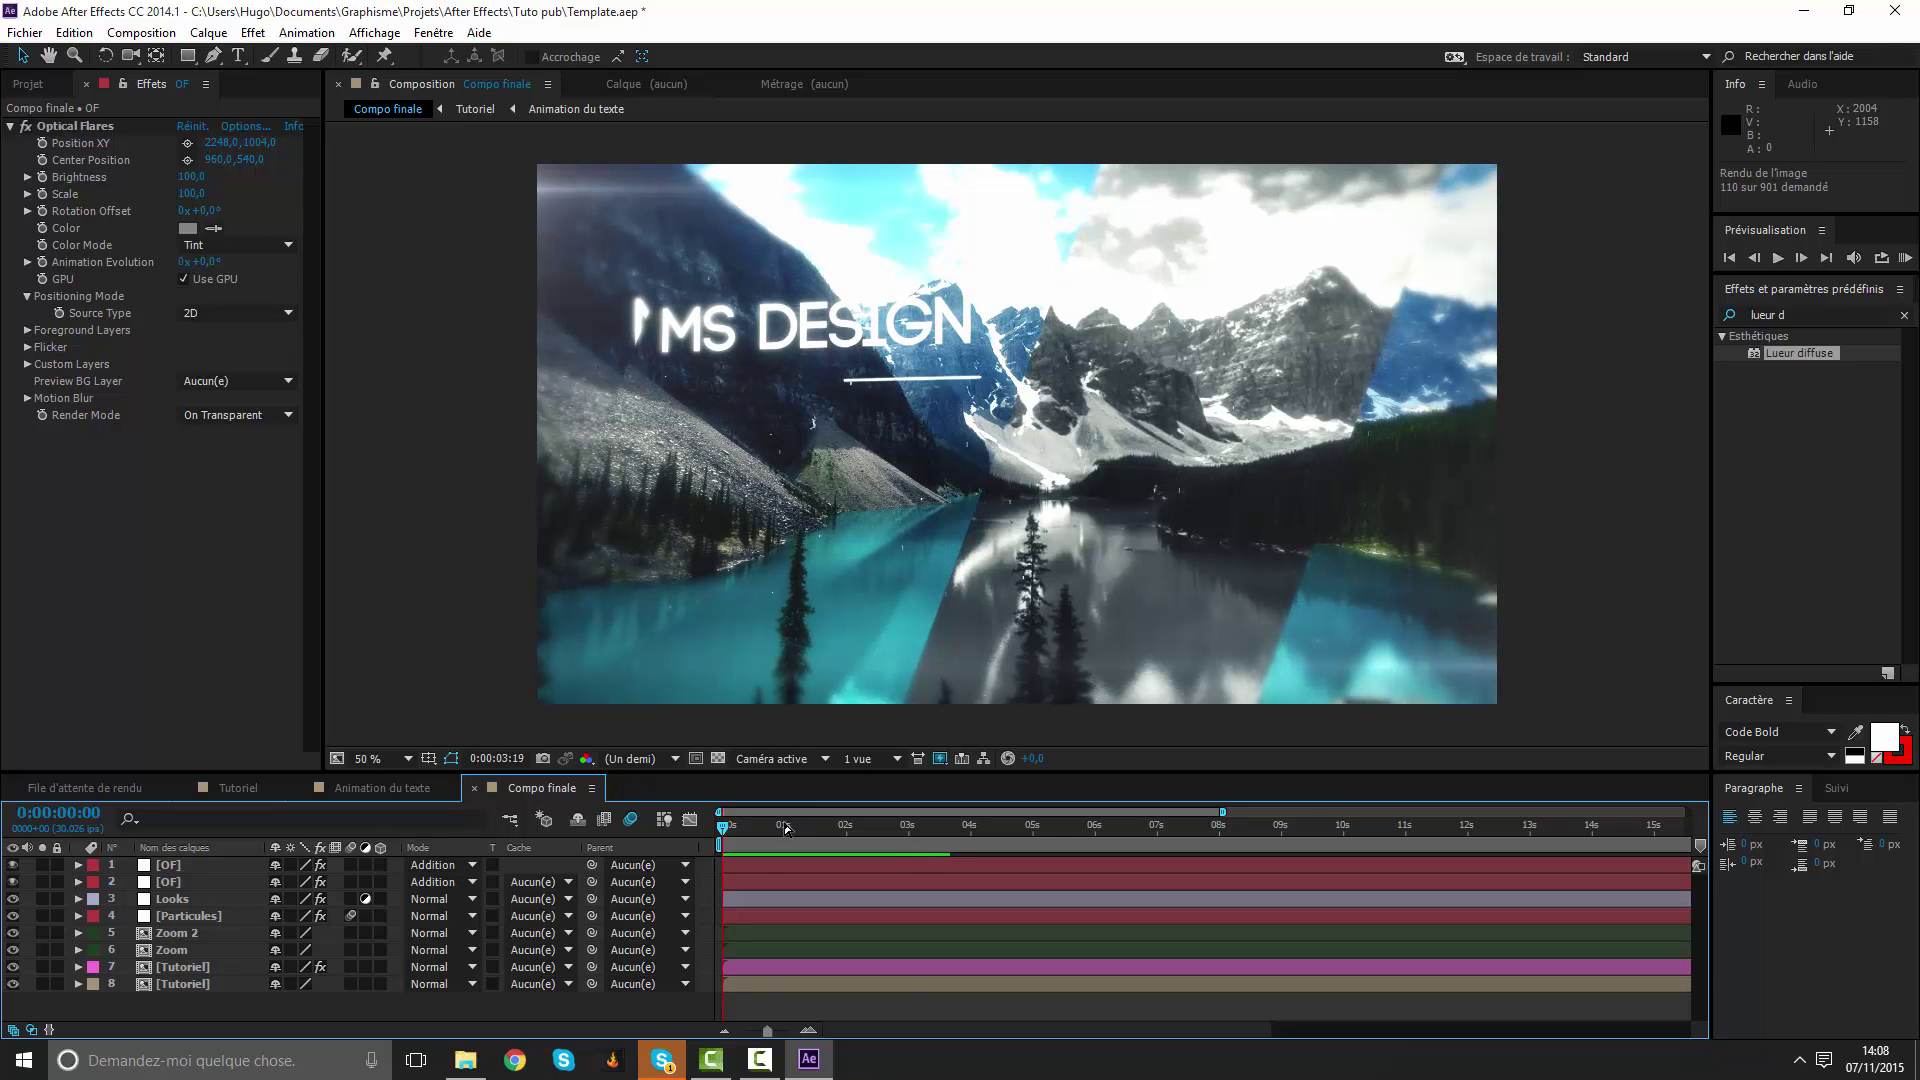
Stop the preview near 0:00:01:13, enlarge the timeline area, and switch to the Tutoriel composition.
{"action": "left_click_drag", "start_coordinate": [790, 828], "coordinate": [890, 826]}
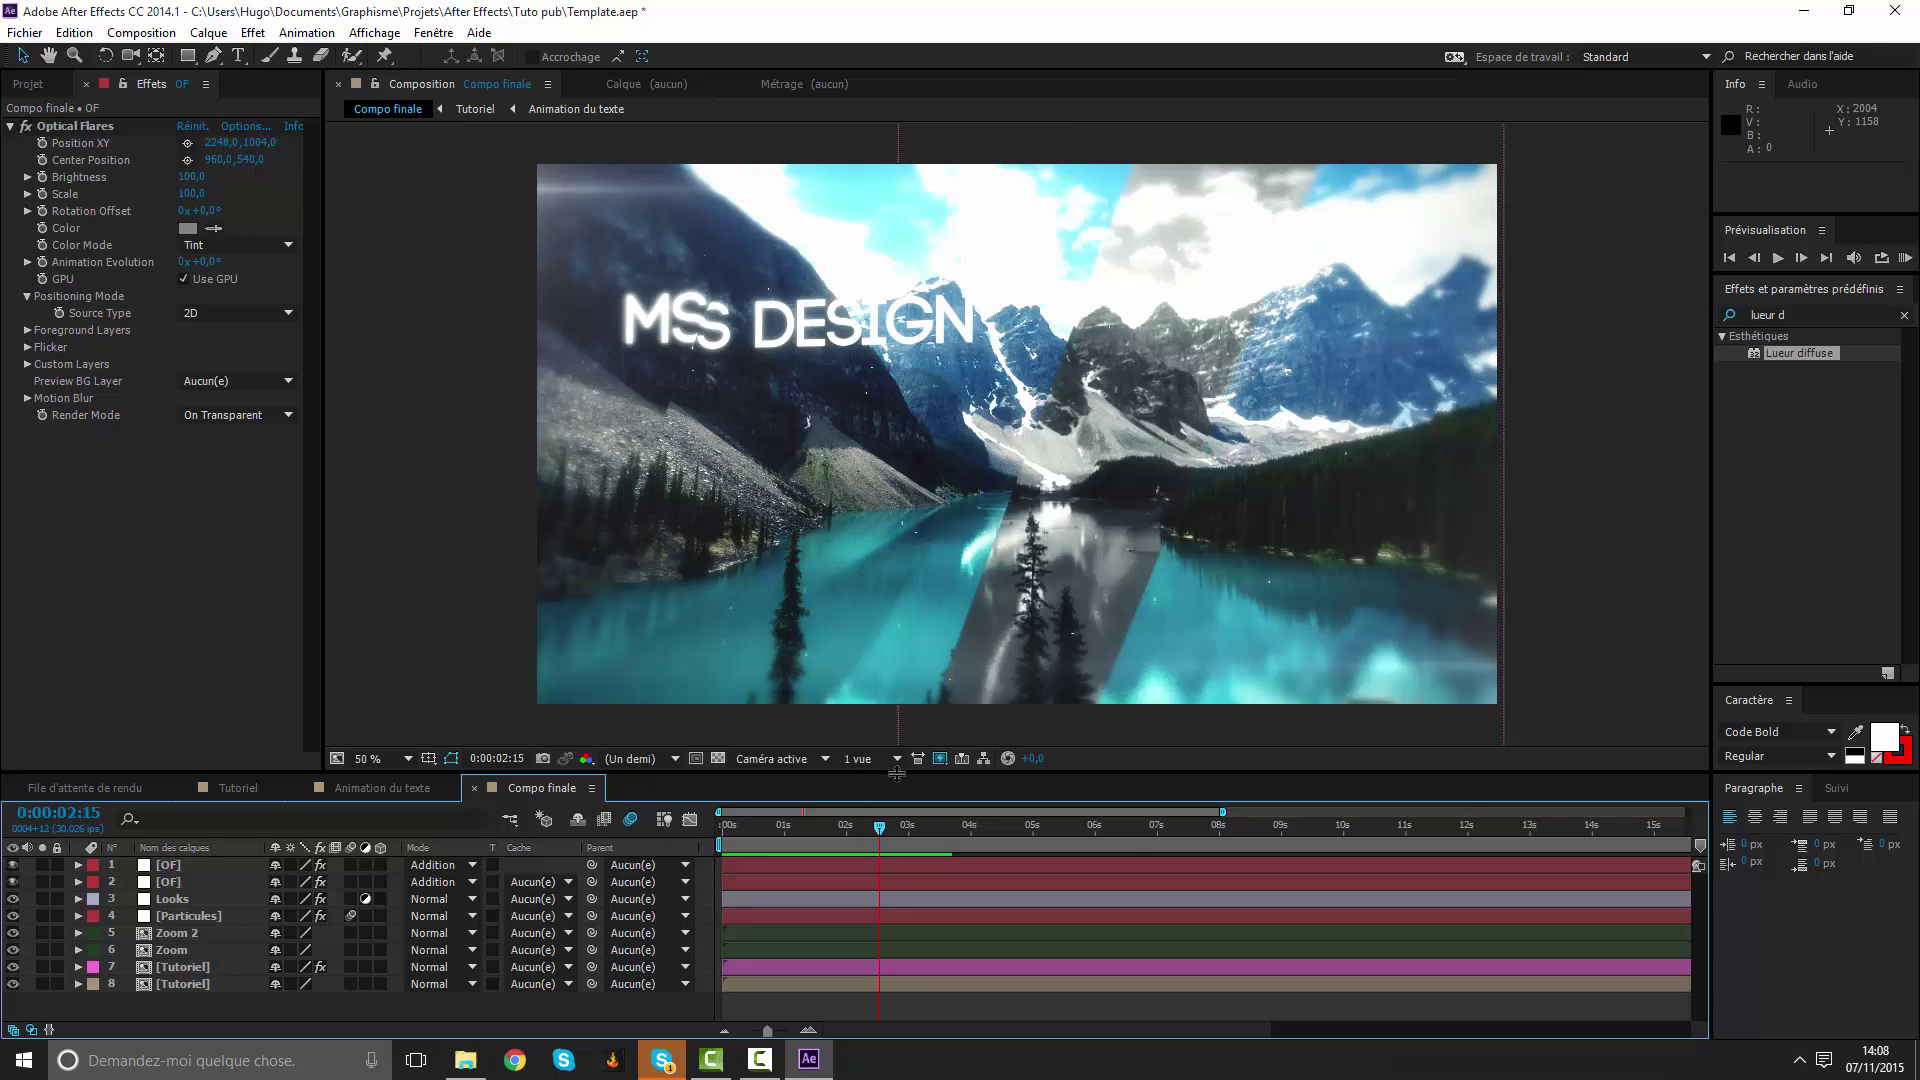
{"action": "left_click_drag", "start_coordinate": [882, 772], "coordinate": [880, 652]}
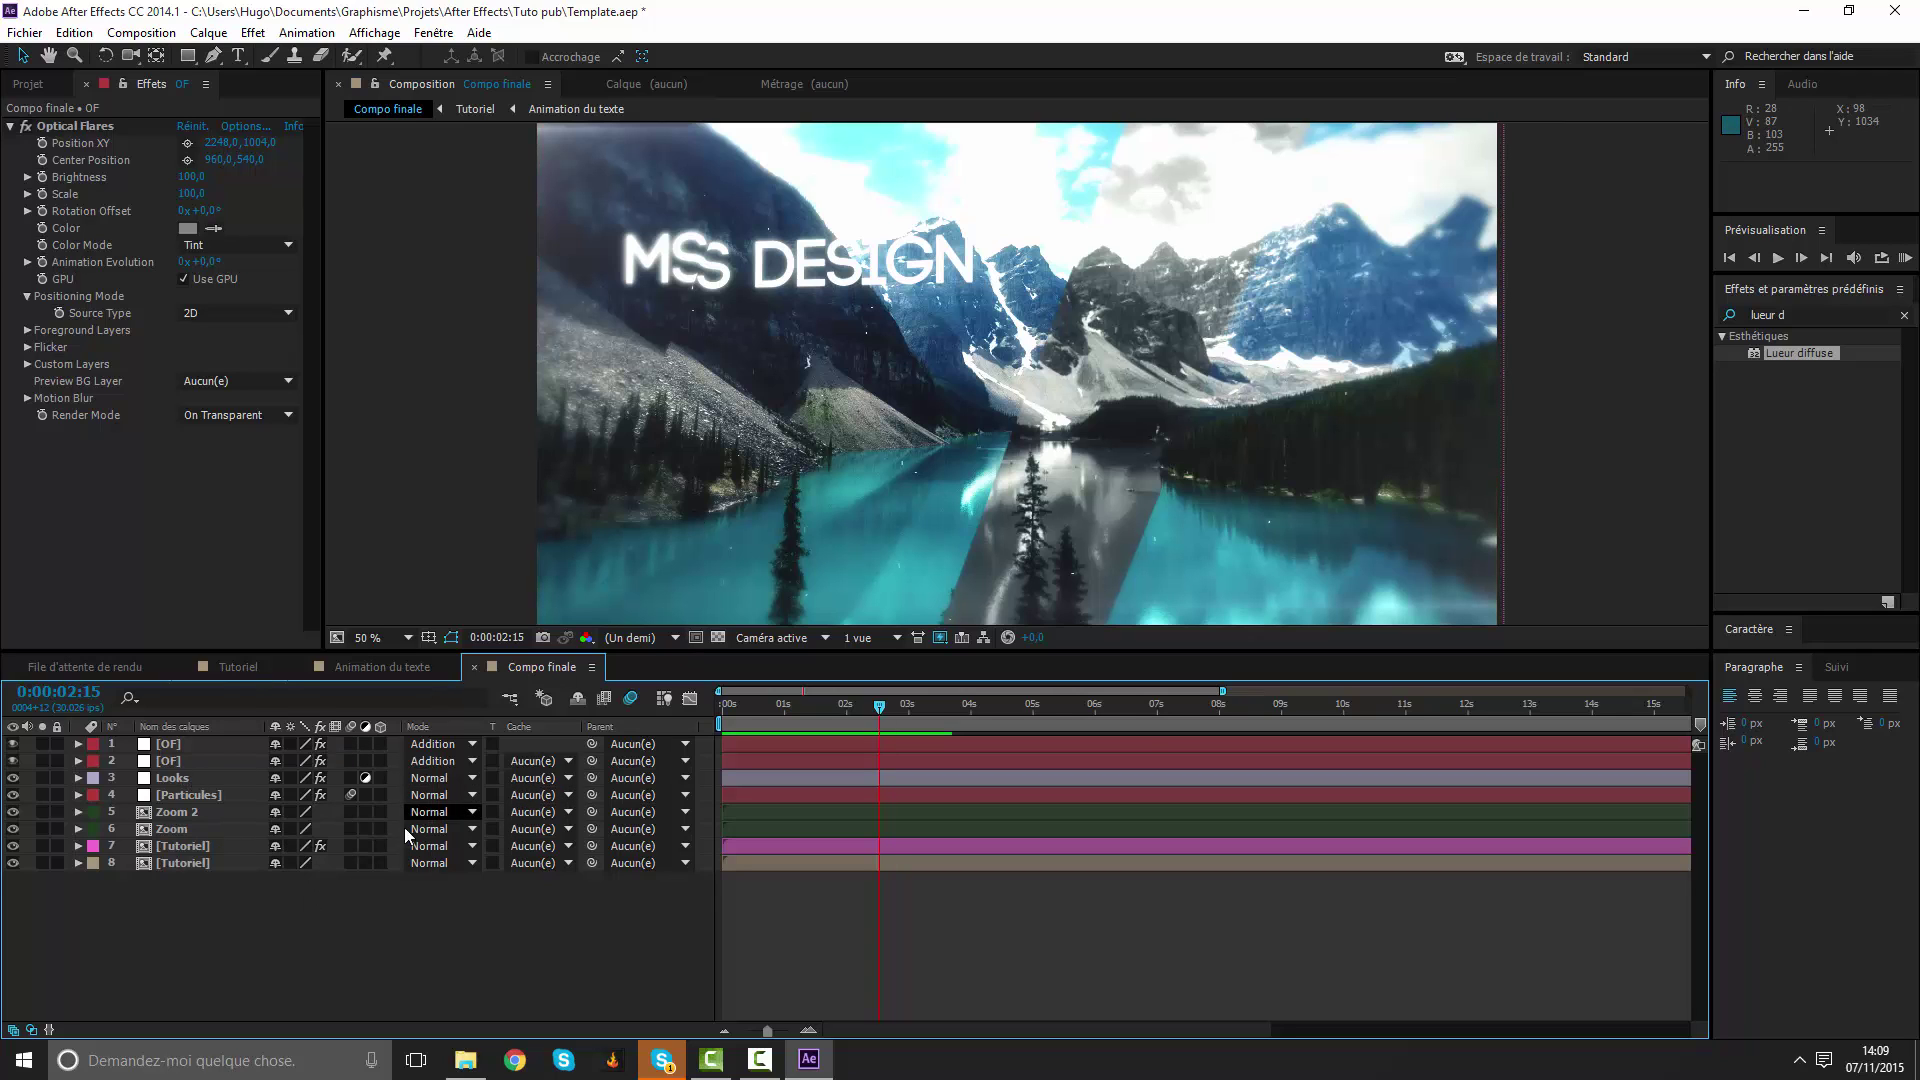
{"action": "left_click", "coordinate": [384, 667]}
{"action": "left_click", "coordinate": [238, 667]}
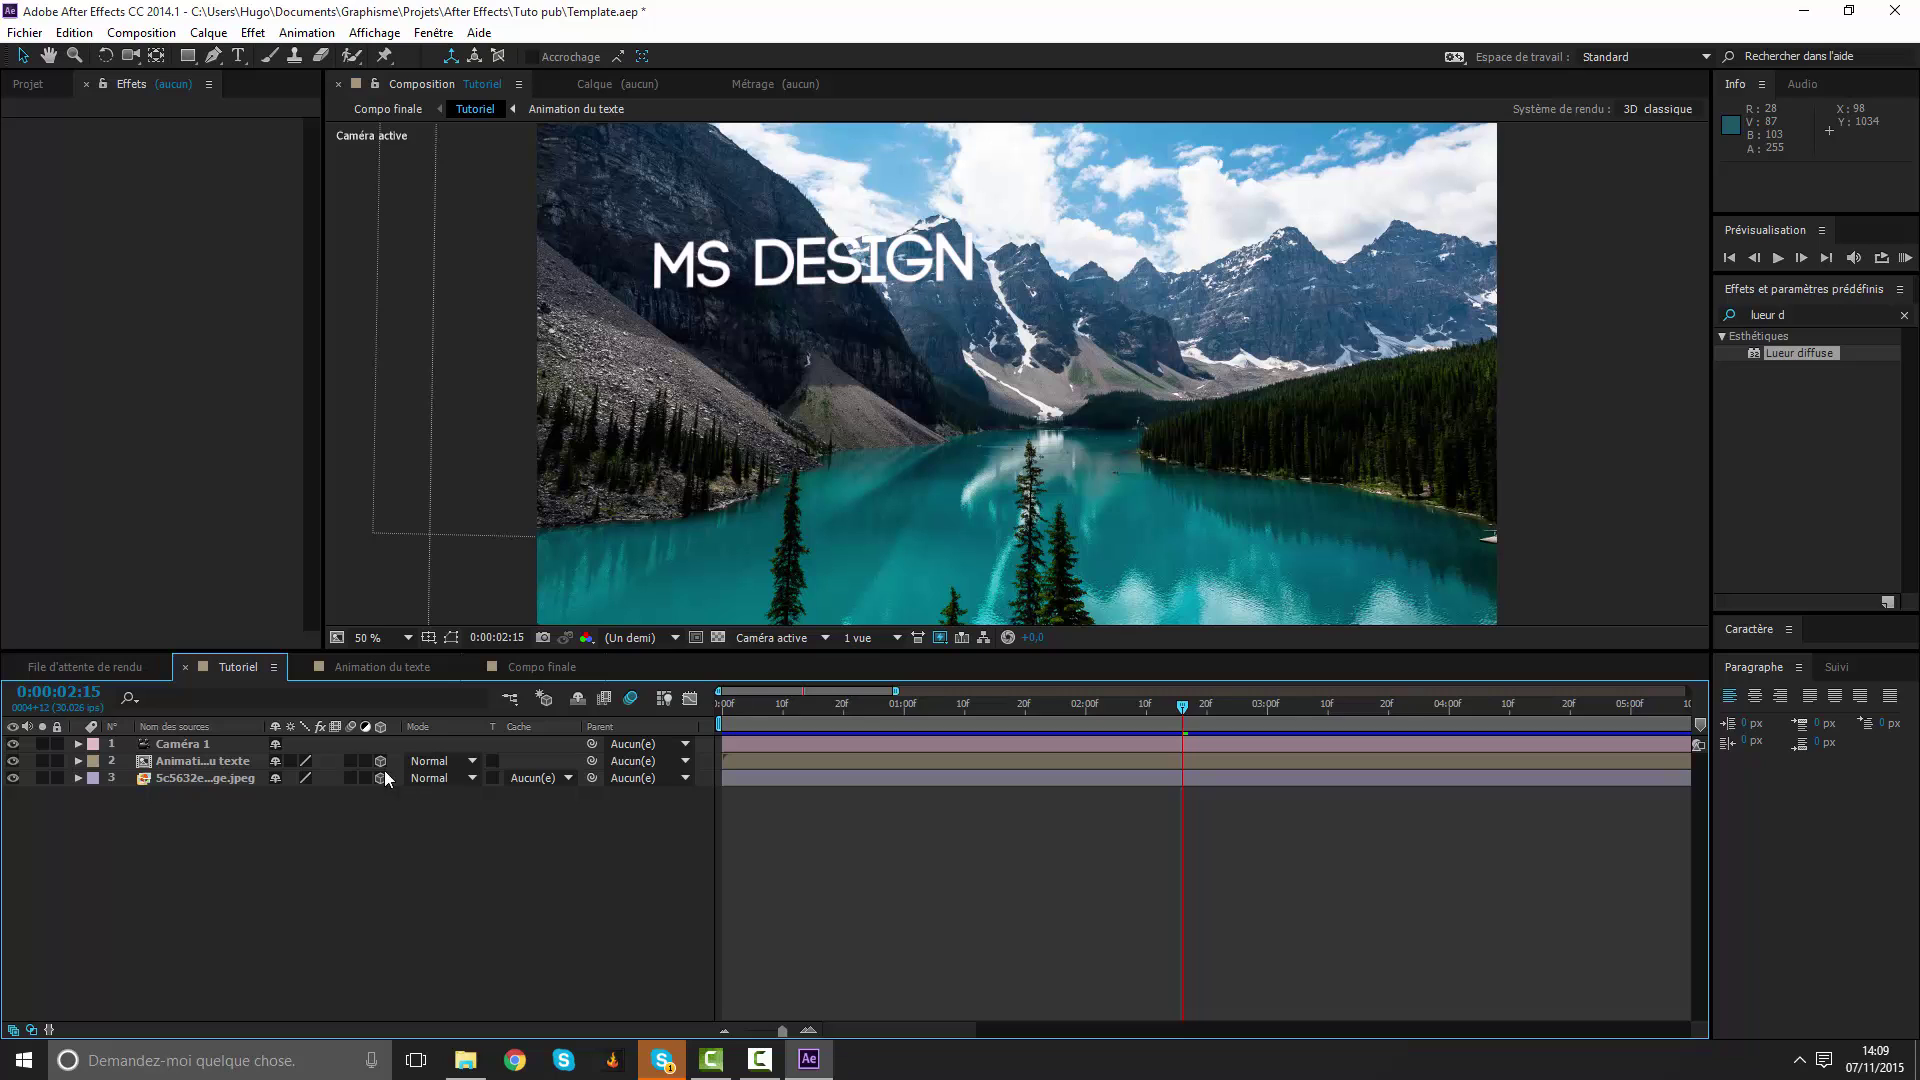
Switch back to Compo finale and scrub through the opening of the flared MS DESIGN animation.
{"action": "left_click", "coordinate": [526, 668]}
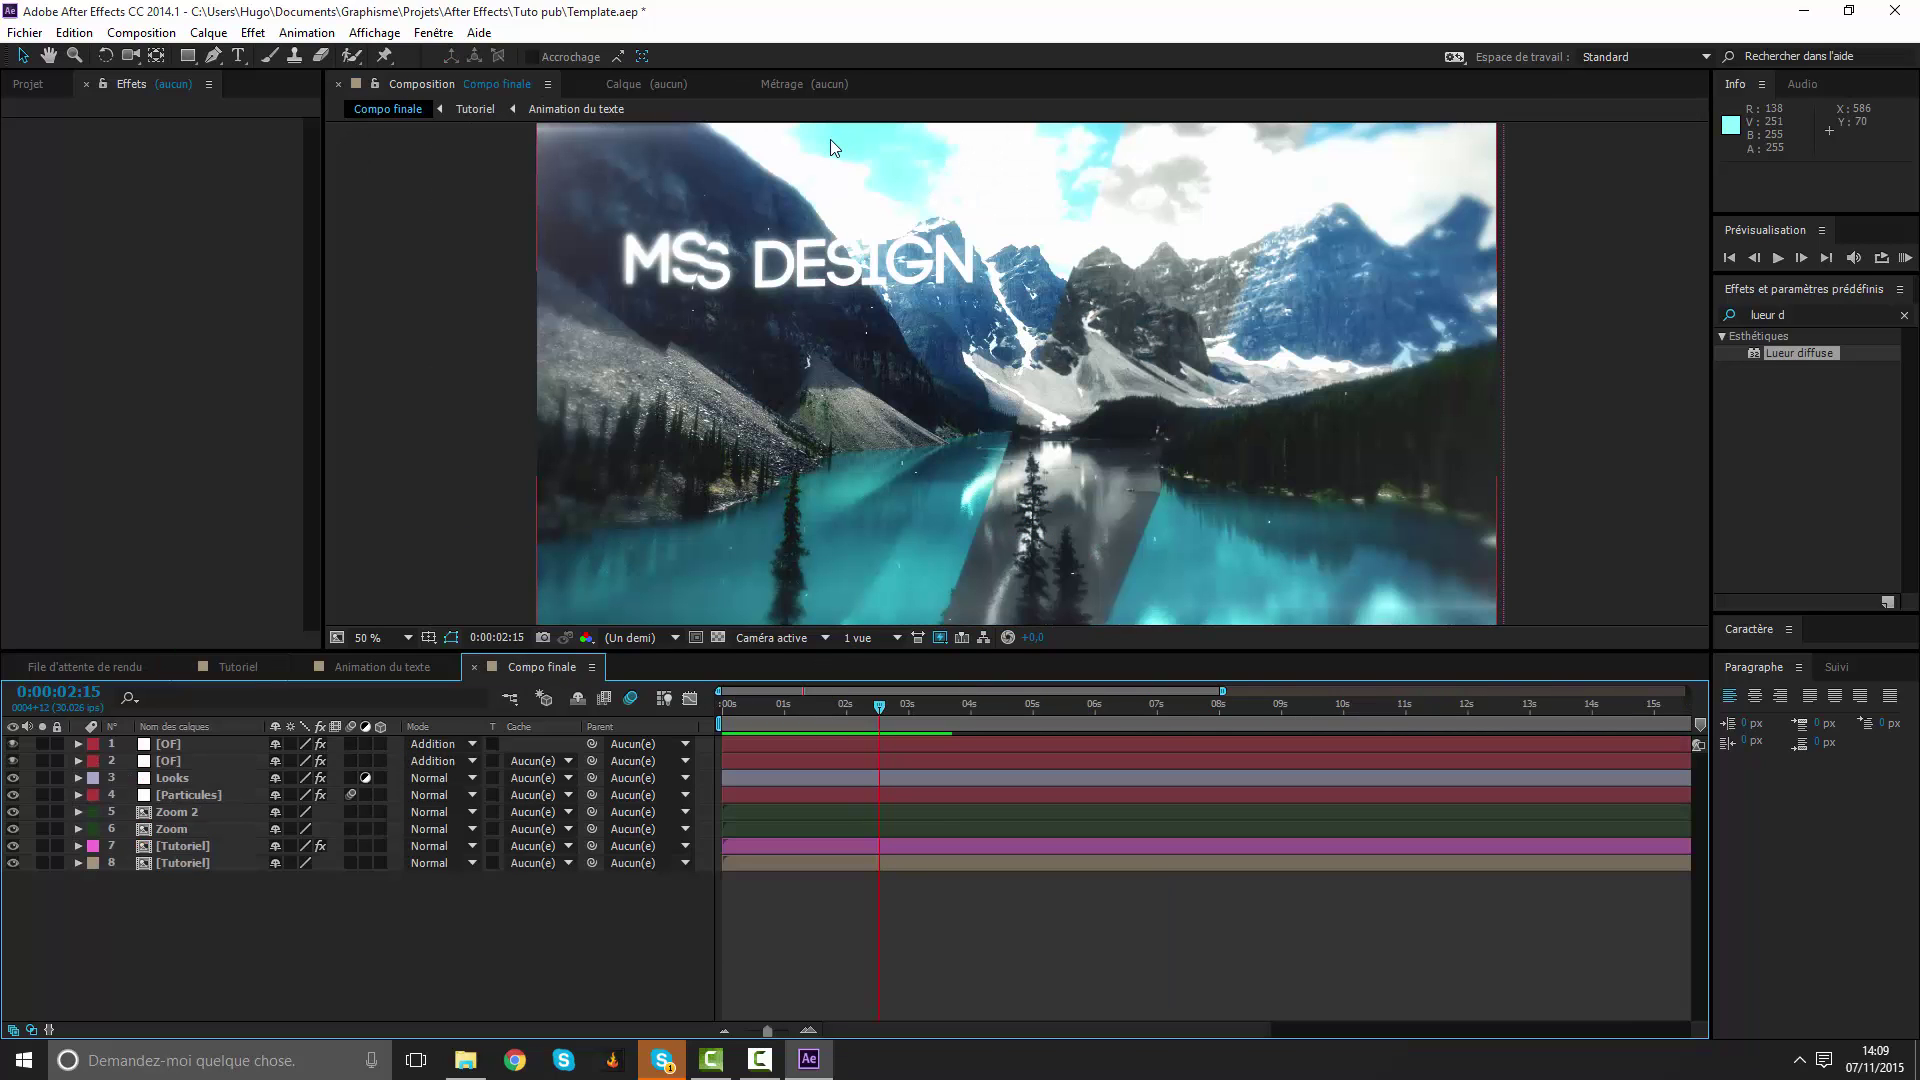
{"action": "left_click_drag", "start_coordinate": [914, 706], "coordinate": [845, 692]}
{"action": "mouse_move", "coordinate": [855, 704]}
{"action": "left_mouse_down"}
{"action": "mouse_move", "coordinate": [754, 710]}
{"action": "mouse_move", "coordinate": [951, 759]}
{"action": "left_mouse_up"}
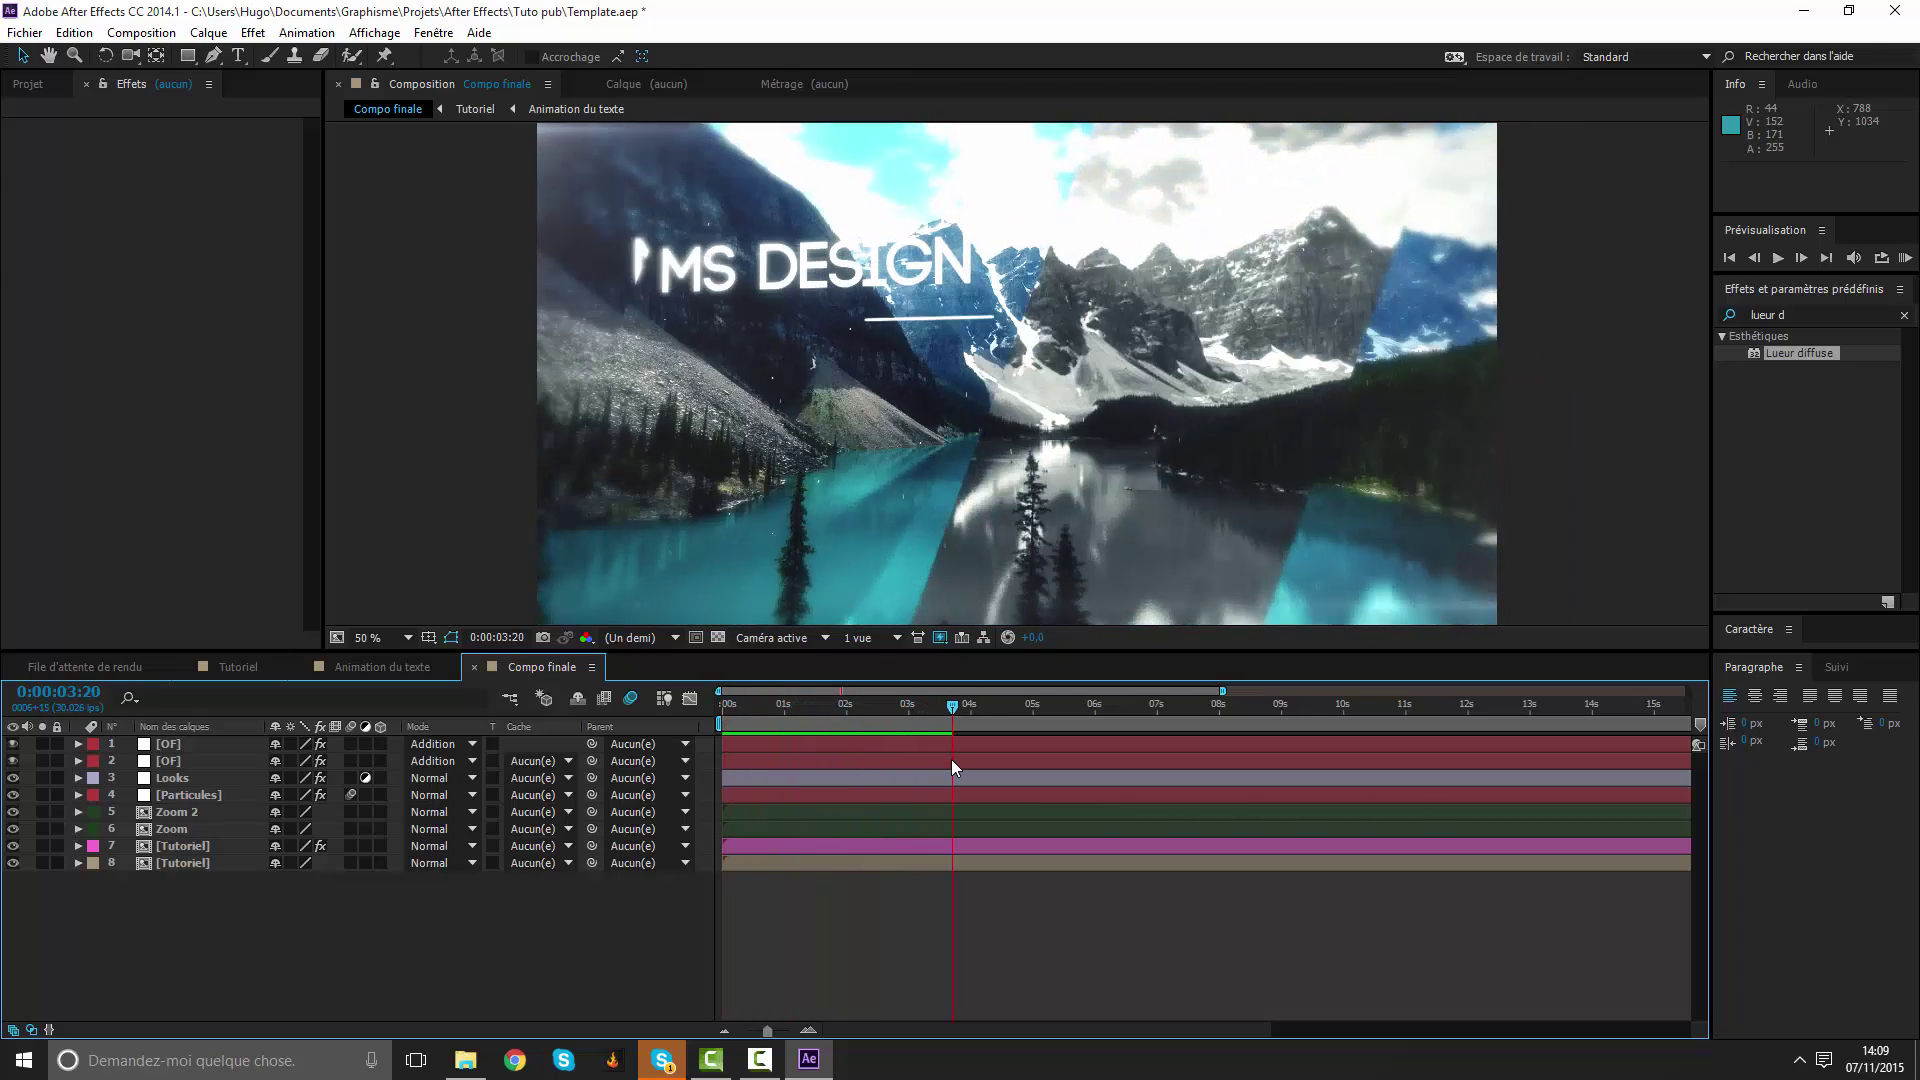